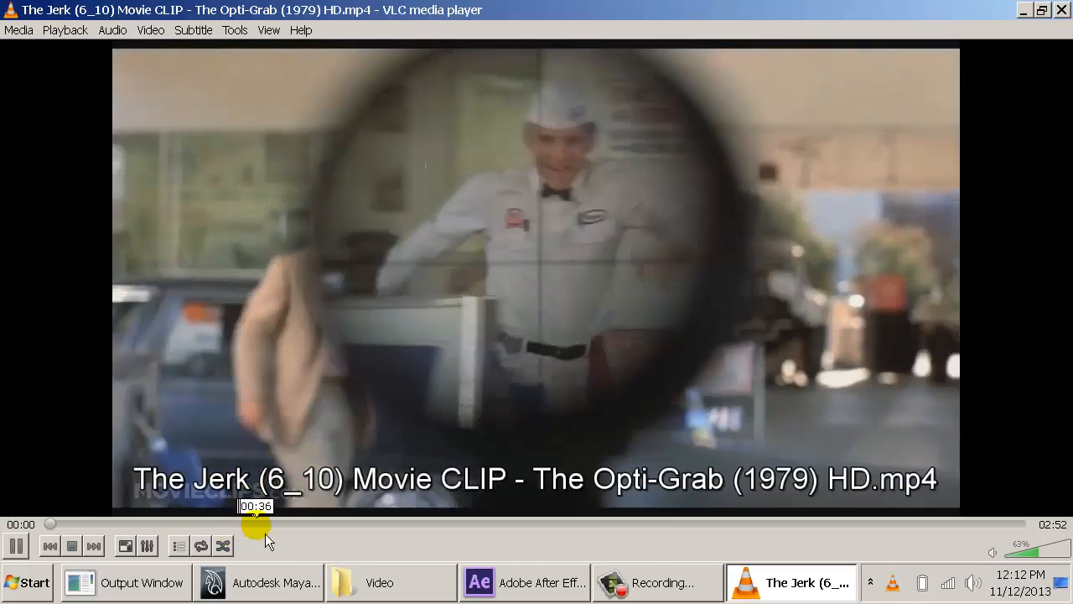
- Review The Jerk Opti-Grab clip around the 0:30 to 0:45 mark, and close the player
{"action": "left_click", "coordinate": [266, 525]}
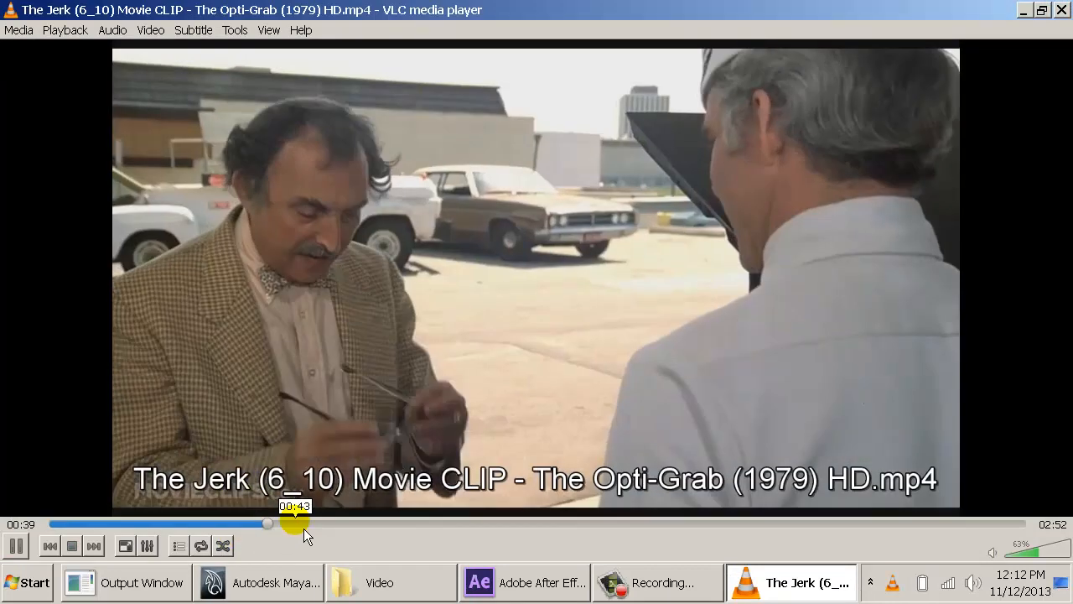
{"action": "left_click", "coordinate": [218, 525]}
{"action": "left_click", "coordinate": [211, 528]}
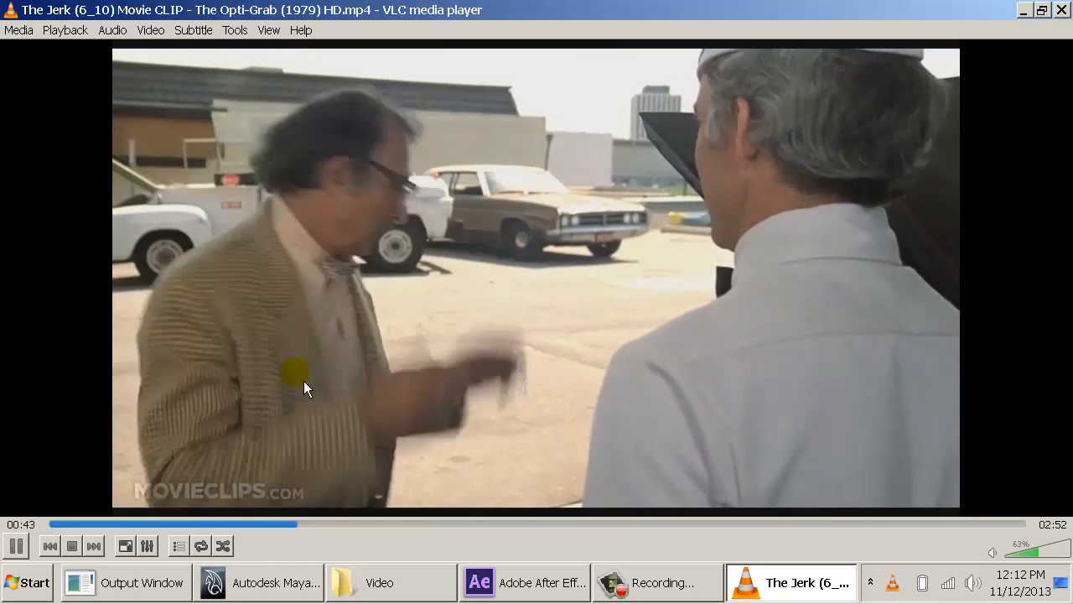
{"action": "key", "text": "space"}
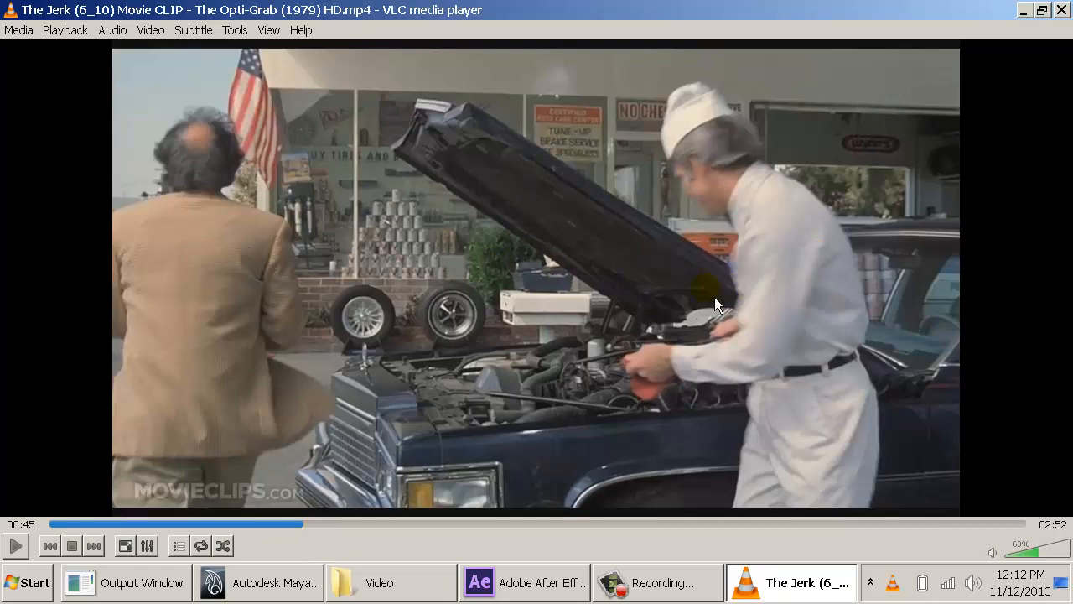
{"action": "double_click", "coordinate": [10, 14]}
- Preview the Three Amigos Singing Bush clip in a maximized player from about 1:09, and close it
{"action": "double_click", "coordinate": [709, 225]}
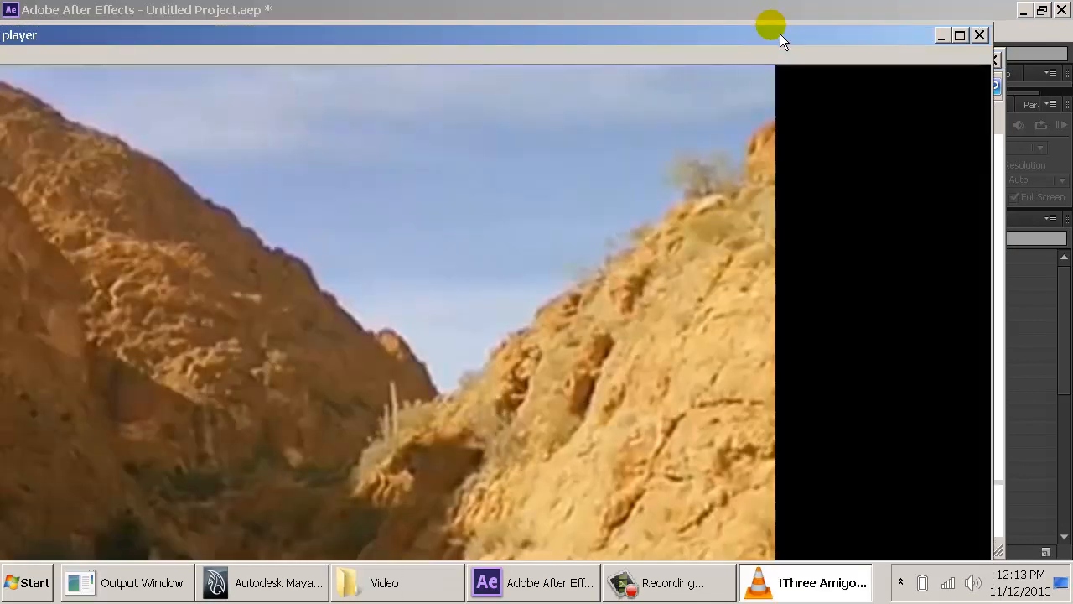
{"action": "double_click", "coordinate": [779, 33]}
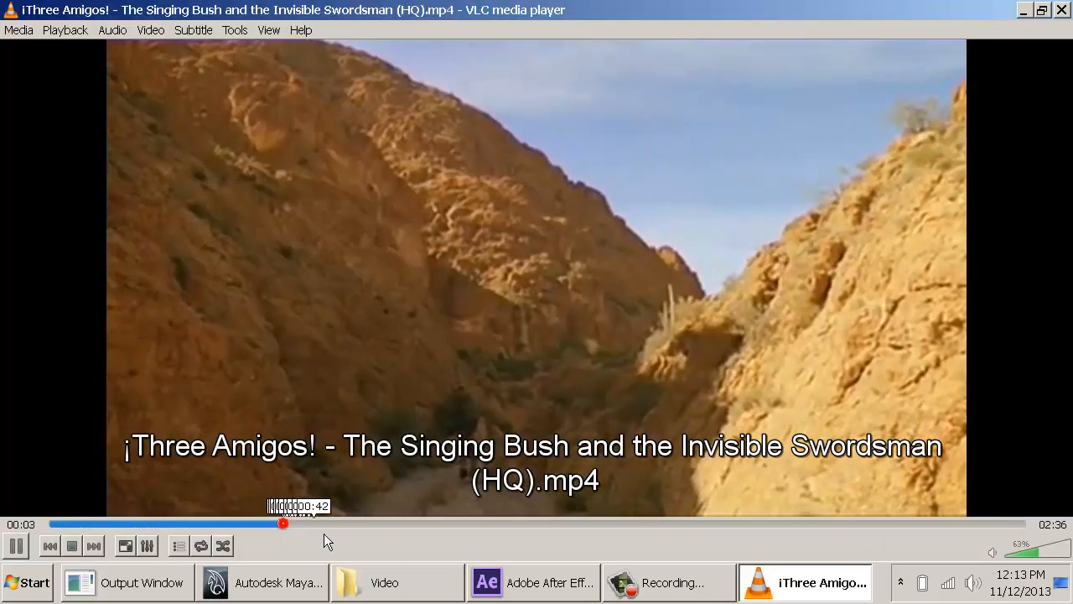
{"action": "left_click_drag", "start_coordinate": [324, 534], "coordinate": [506, 537]}
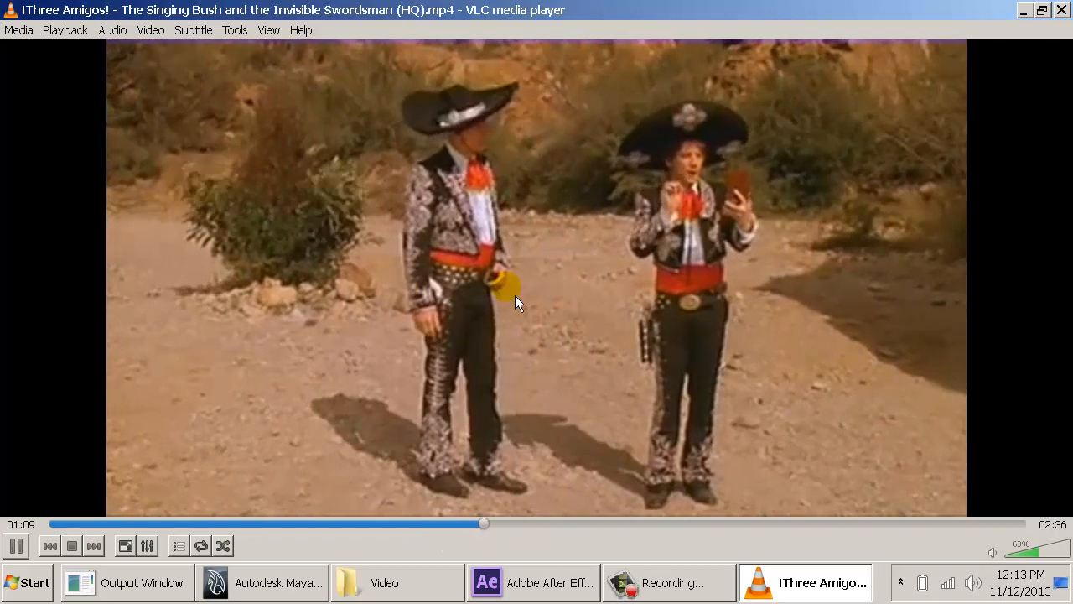
{"action": "key", "text": "space"}
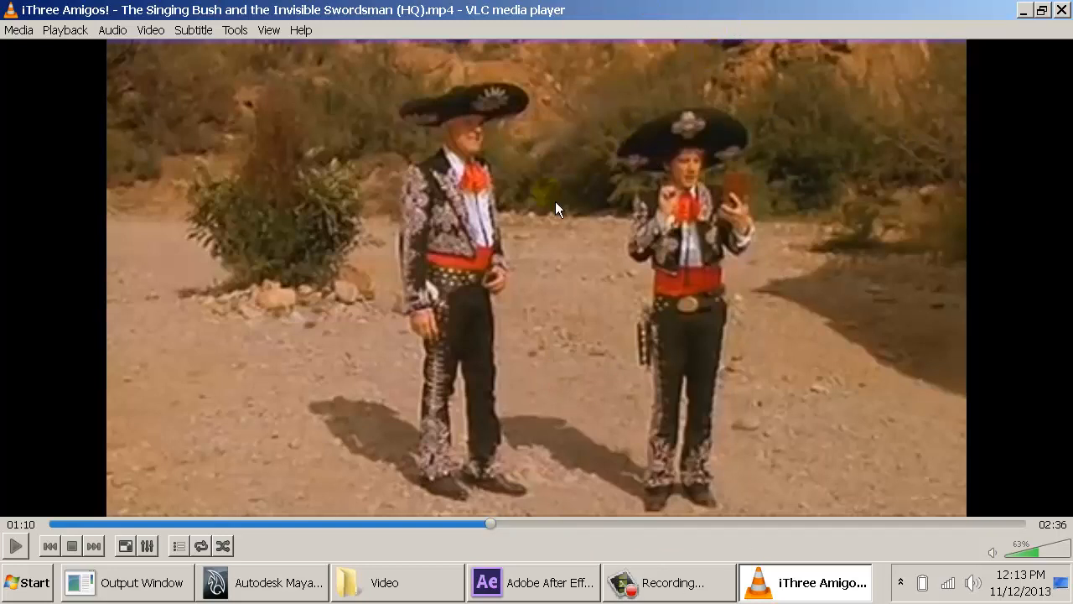
{"action": "key", "text": "space"}
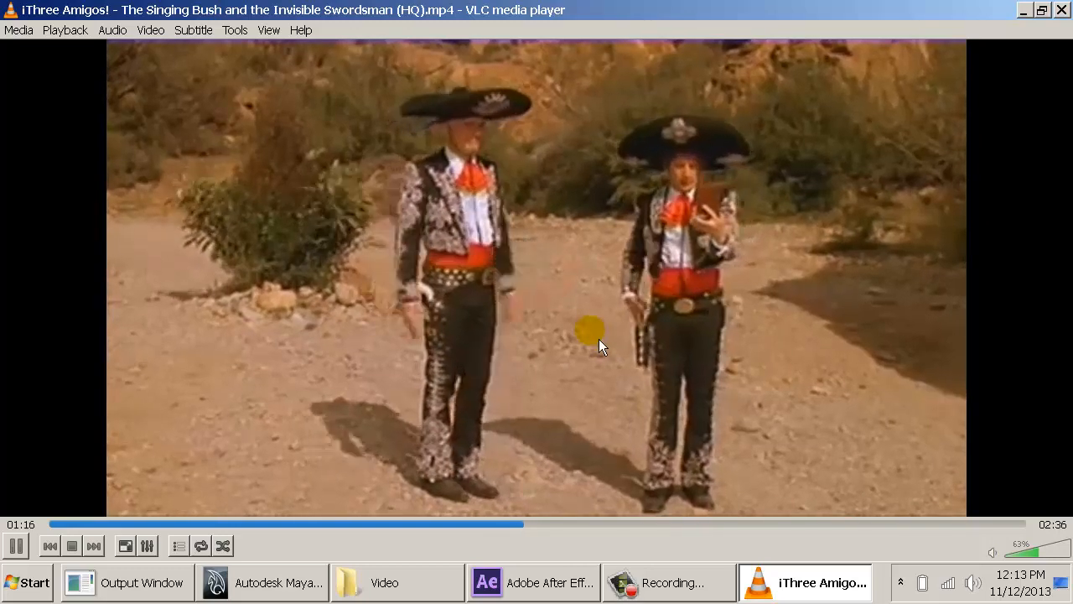
{"action": "key", "text": "space"}
{"action": "left_click", "coordinate": [11, 9]}
{"action": "left_click", "coordinate": [38, 143]}
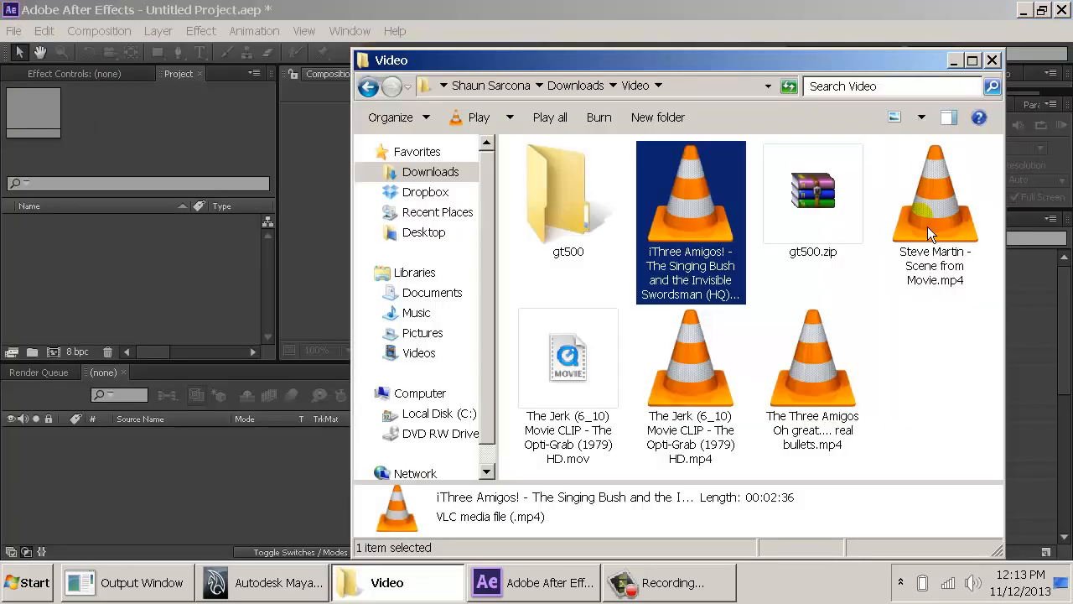
- Play the Steve Martin - Scene from Movie clip from about 0:17 with the volume at 0%, and close the player
{"action": "left_click", "coordinate": [859, 379]}
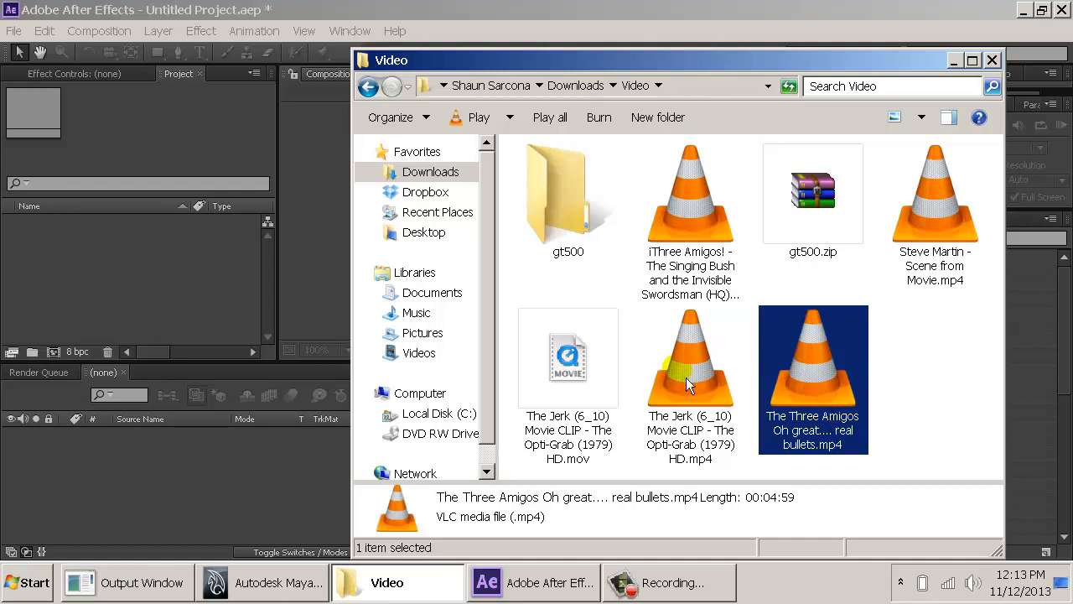
{"action": "double_click", "coordinate": [948, 216]}
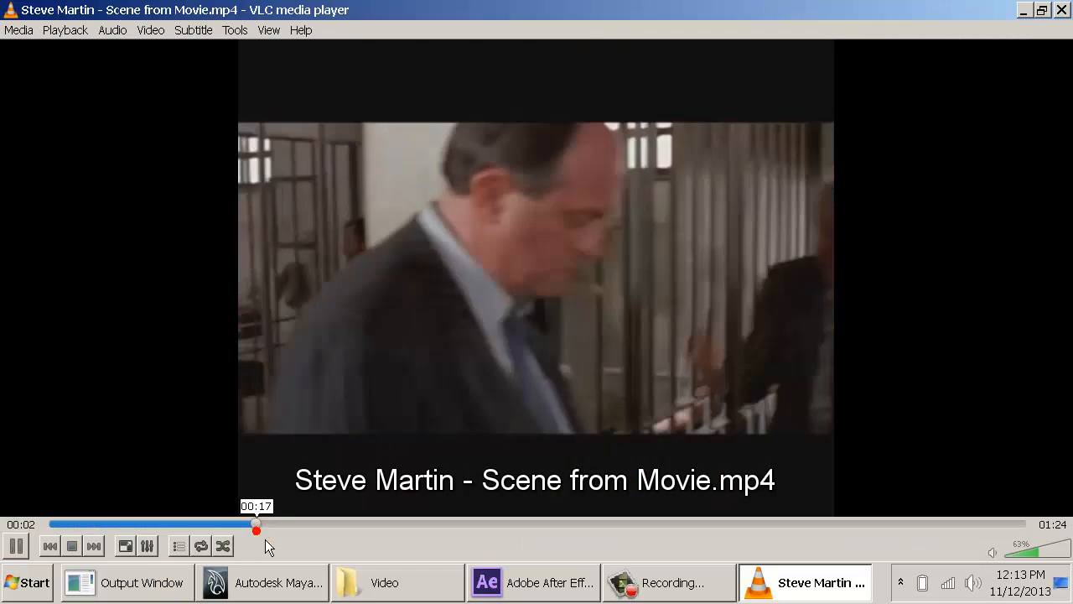
{"action": "key", "text": "space"}
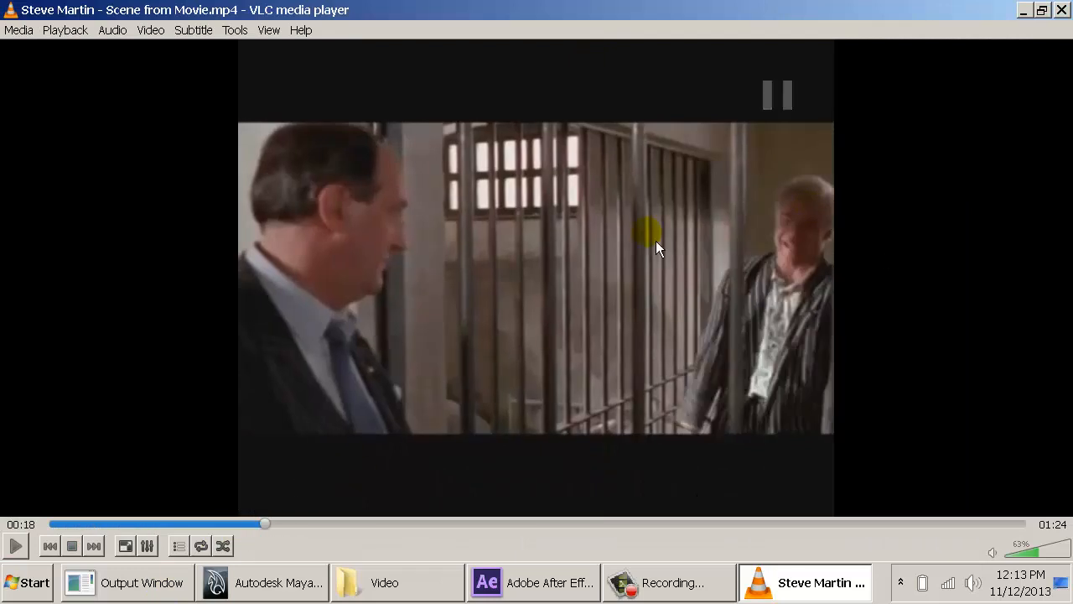
{"action": "left_click", "coordinate": [1026, 552]}
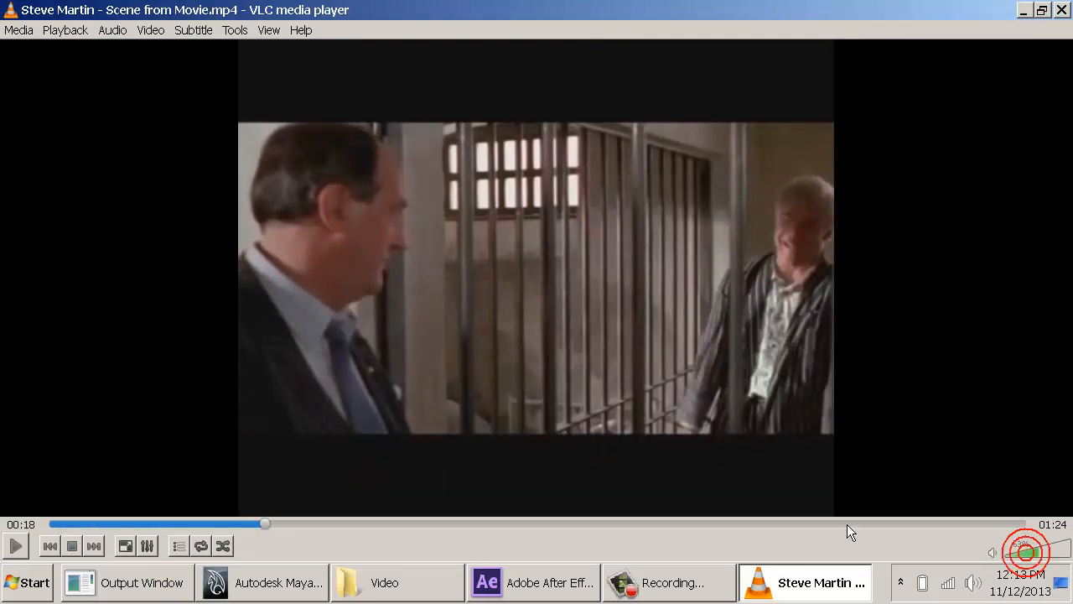
{"action": "left_click", "coordinate": [1013, 554]}
{"action": "left_click", "coordinate": [1007, 555]}
{"action": "key", "text": "space"}
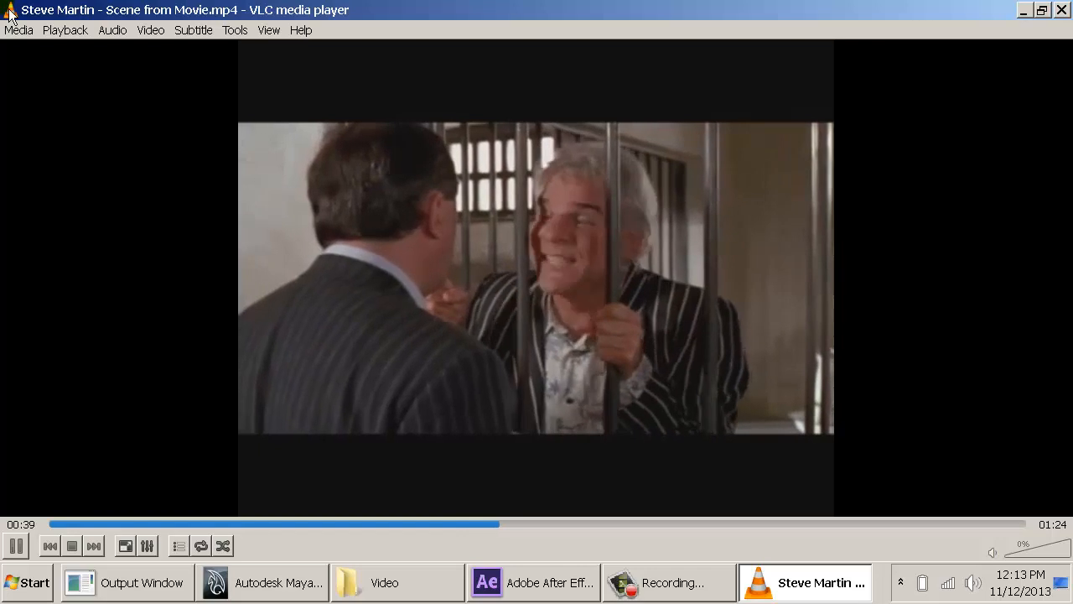
{"action": "double_click", "coordinate": [10, 14]}
{"action": "left_click", "coordinate": [822, 377]}
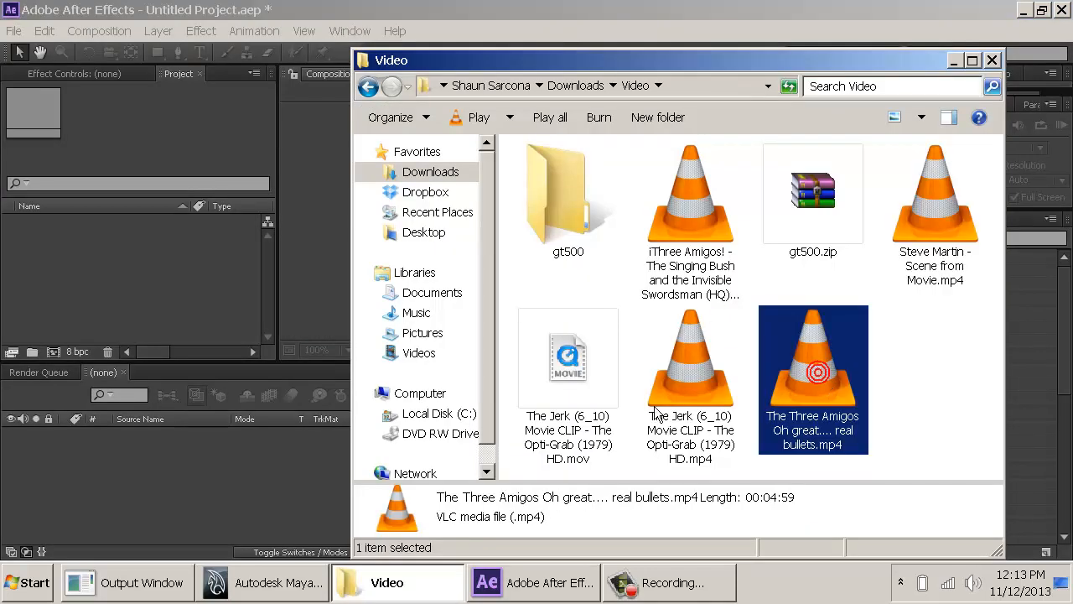
{"action": "left_click", "coordinate": [930, 283]}
{"action": "left_click", "coordinate": [789, 392]}
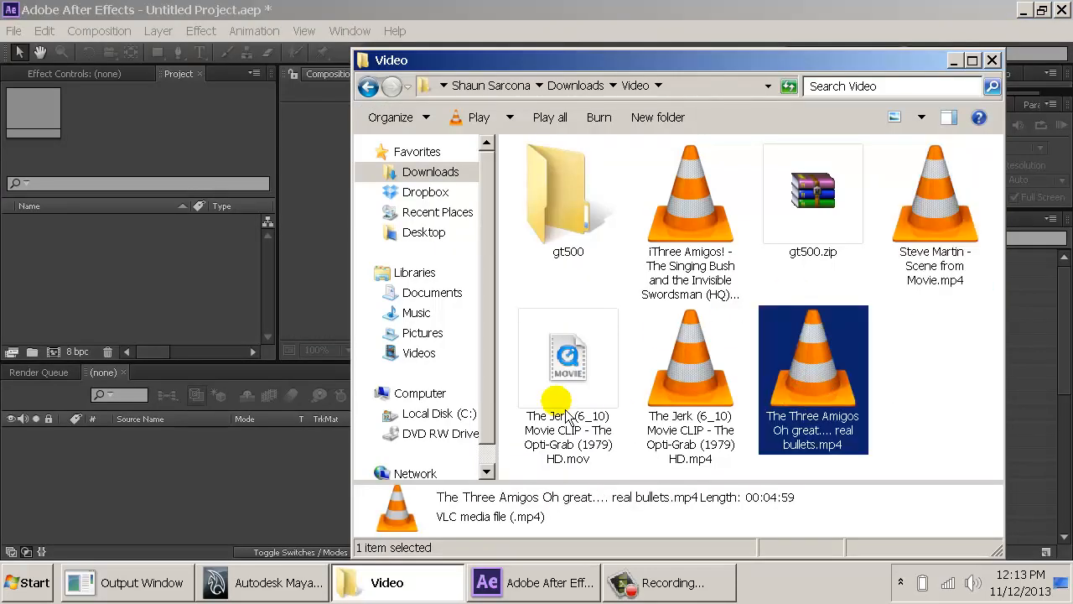
{"action": "left_click", "coordinate": [802, 192]}
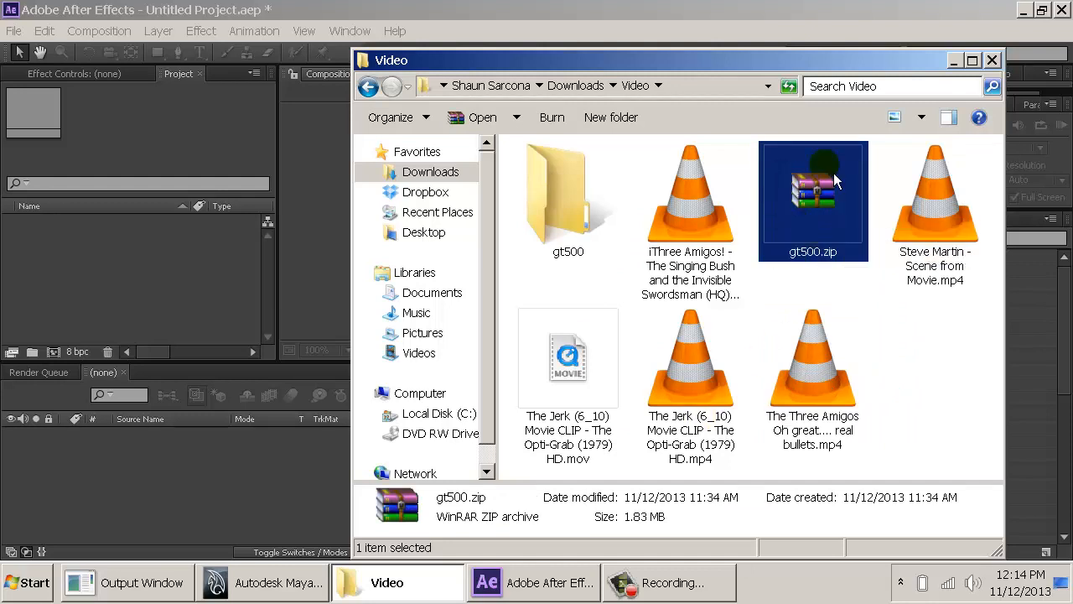
- Import The Jerk (6_10) Movie CLIP MP4 into the After Effects project and create a composition from that footage
{"action": "left_click_drag", "start_coordinate": [690, 390], "coordinate": [86, 288]}
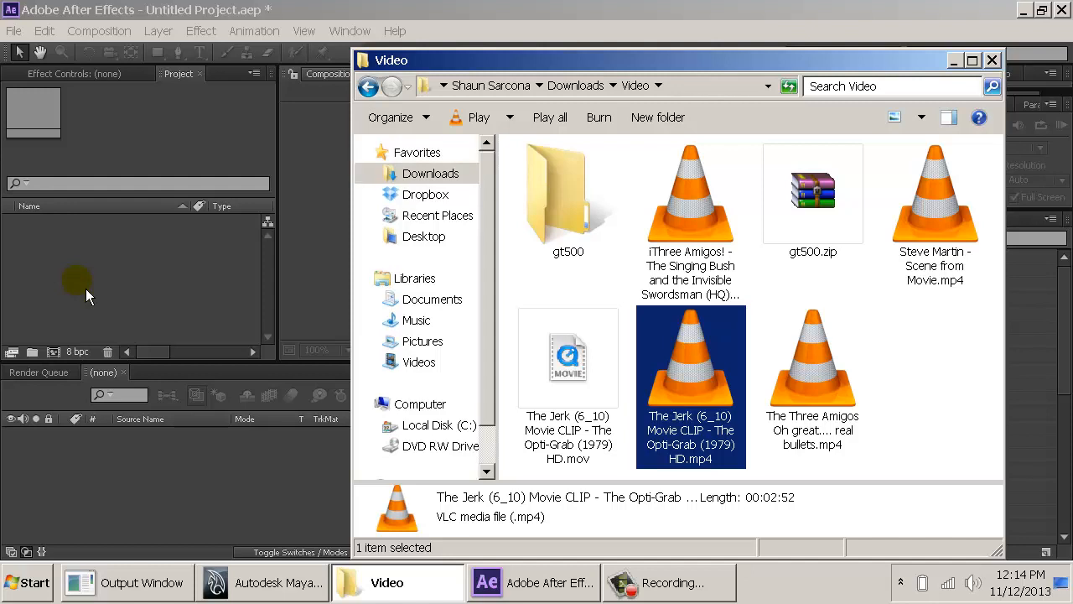
{"action": "left_click", "coordinate": [178, 278]}
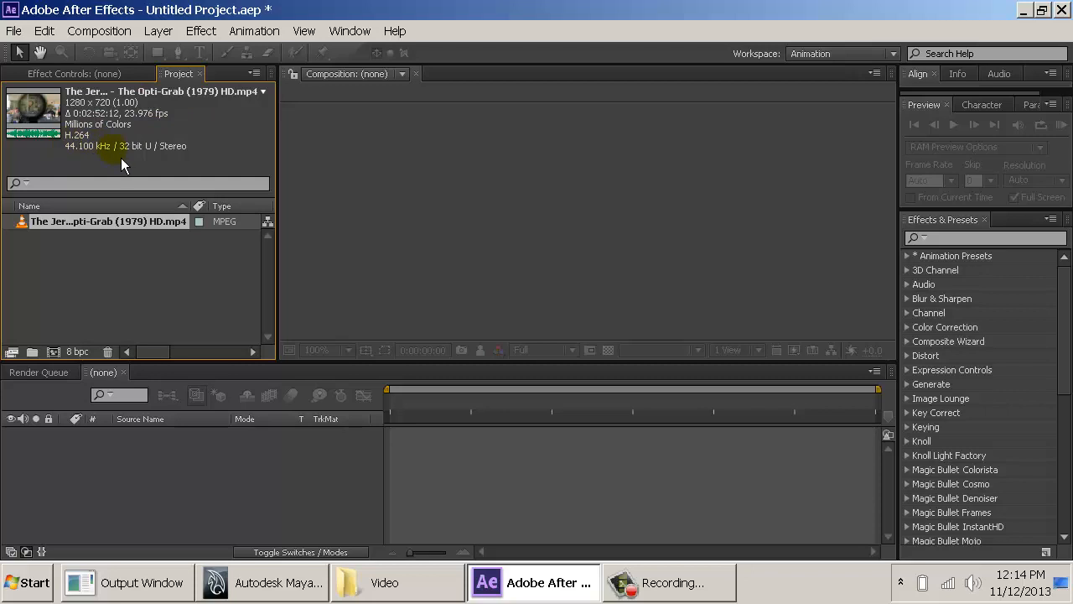
{"action": "left_click", "coordinate": [61, 227]}
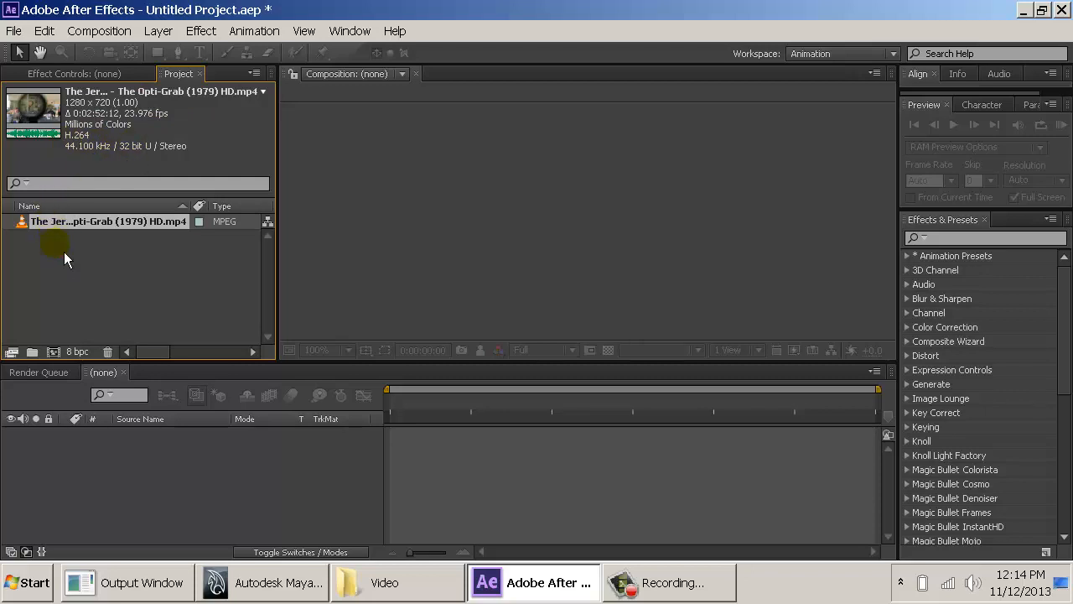
{"action": "left_click_drag", "start_coordinate": [62, 364], "coordinate": [62, 363]}
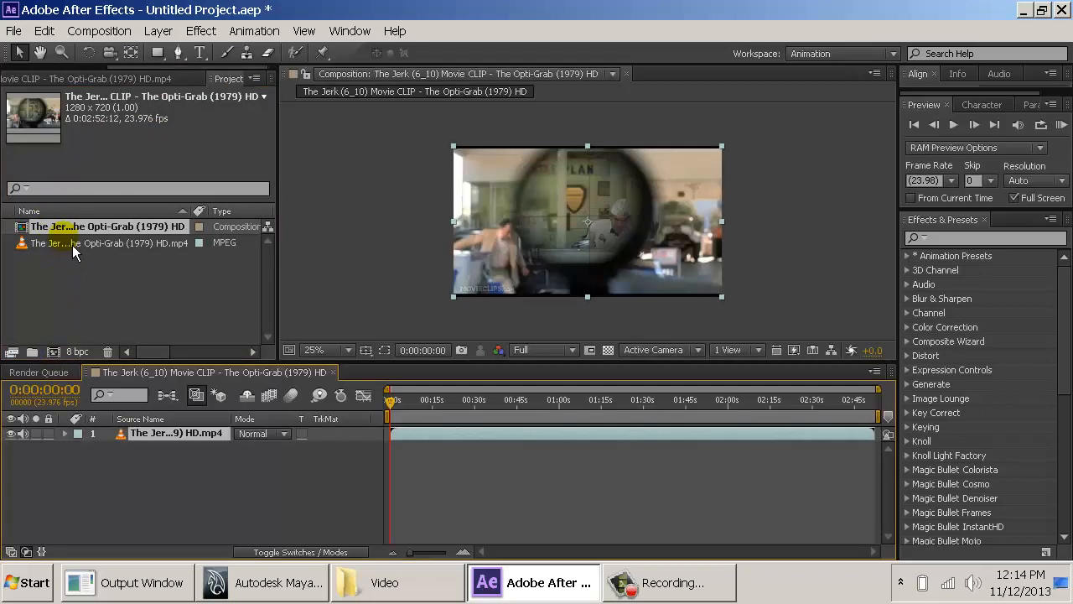
- Shift the clip layer earlier in time so the composition starts on the shot of the two men leaning over the car engine
{"action": "left_click_drag", "start_coordinate": [408, 402], "coordinate": [365, 414]}
{"action": "left_click_drag", "start_coordinate": [823, 441], "coordinate": [749, 444]}
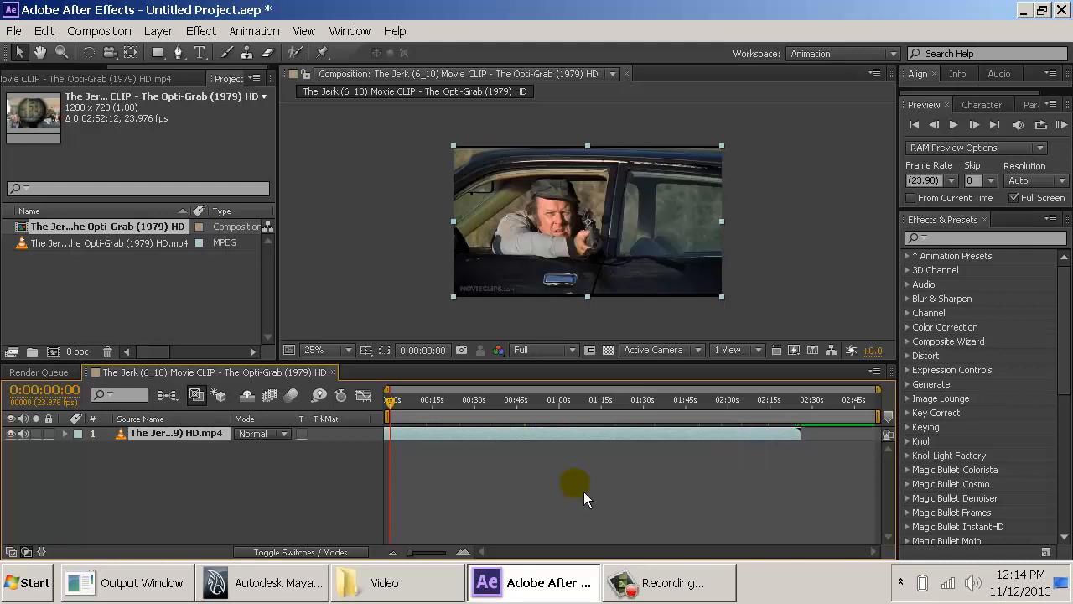
{"action": "left_click_drag", "start_coordinate": [413, 553], "coordinate": [443, 549]}
{"action": "left_click_drag", "start_coordinate": [560, 439], "coordinate": [520, 445]}
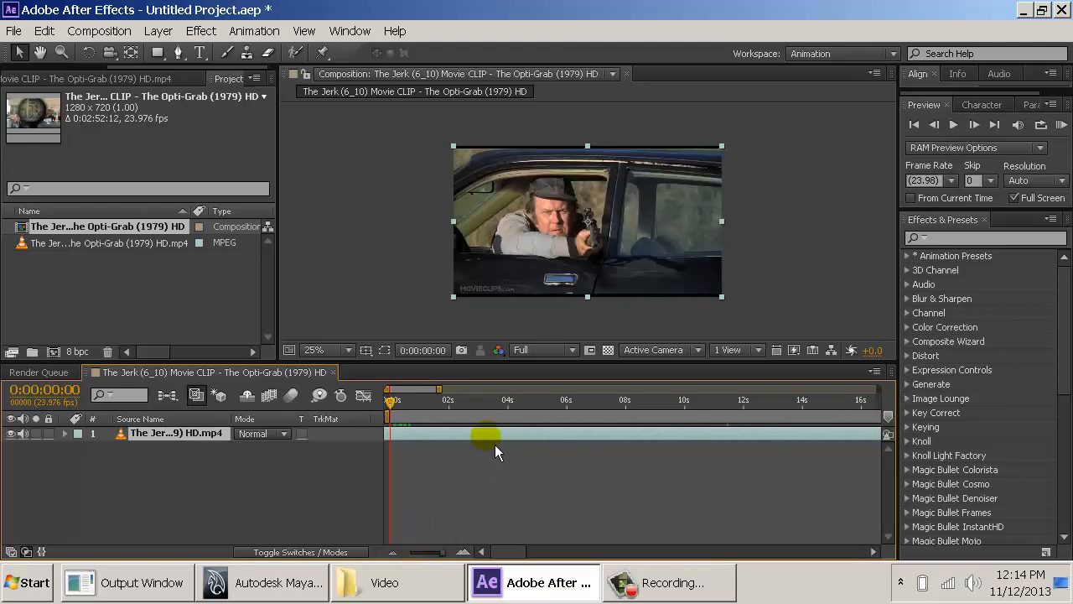
{"action": "left_click_drag", "start_coordinate": [494, 444], "coordinate": [493, 444]}
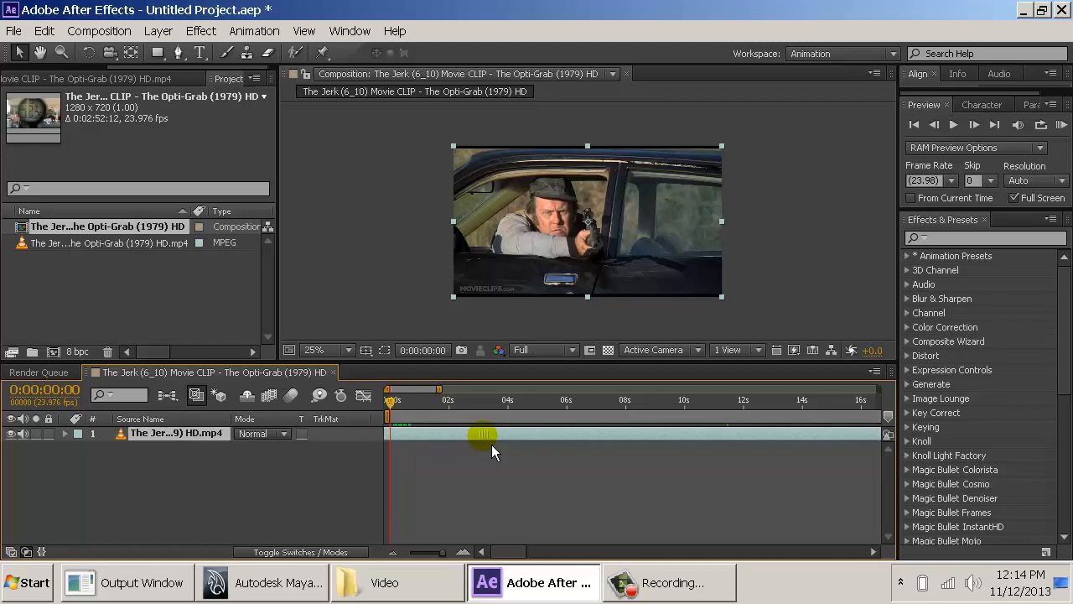
{"action": "left_click_drag", "start_coordinate": [490, 444], "coordinate": [486, 446]}
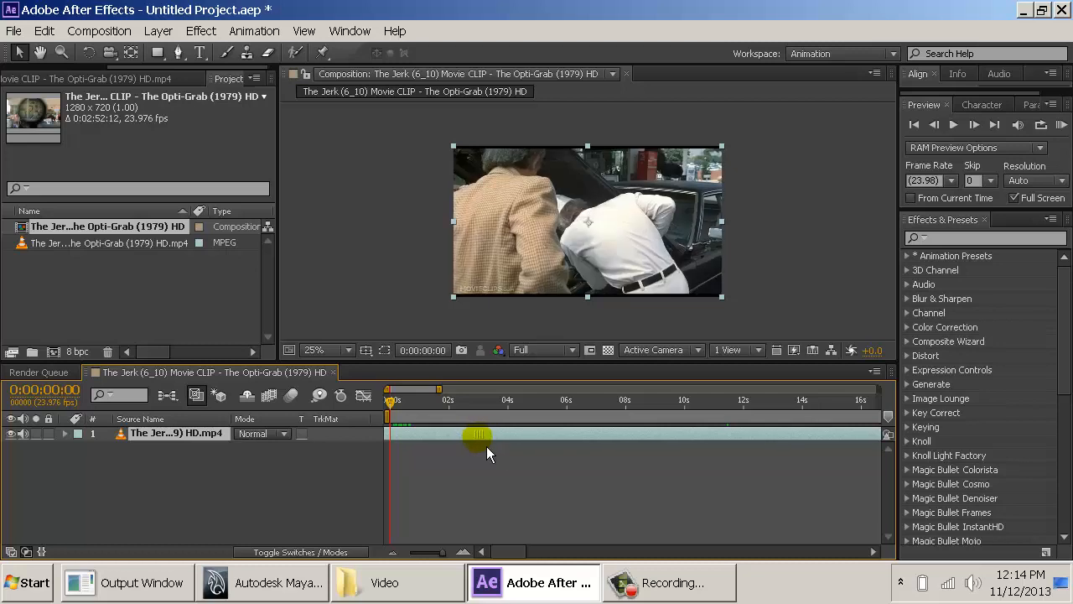
- End the work area at 0:00:35:04, where the customer walks away from the car, and trim the composition to the work area
{"action": "left_click_drag", "start_coordinate": [441, 558], "coordinate": [407, 563]}
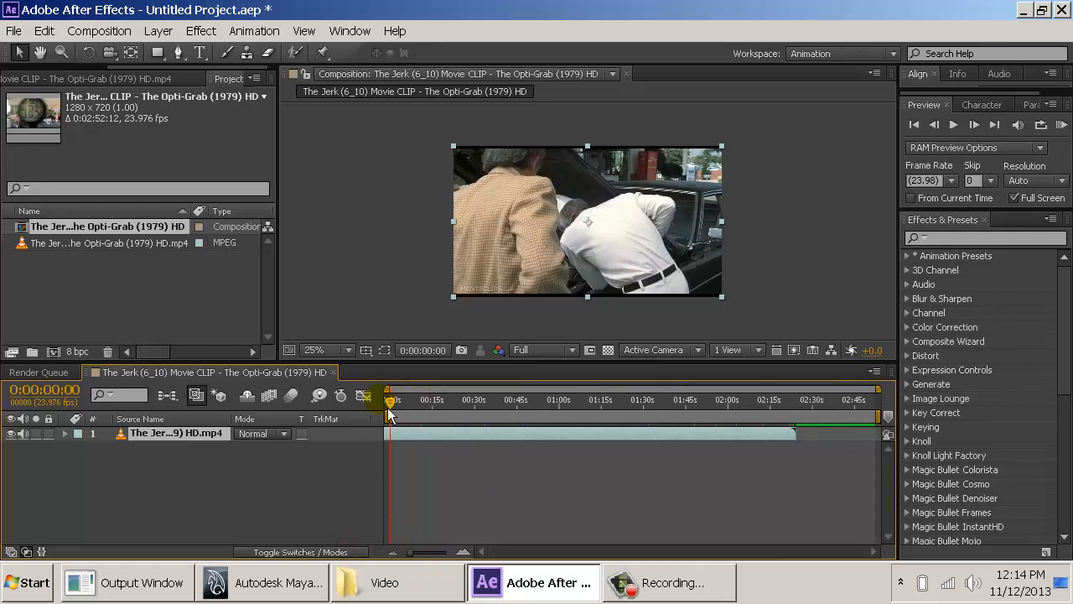
{"action": "left_click_drag", "start_coordinate": [399, 406], "coordinate": [501, 420]}
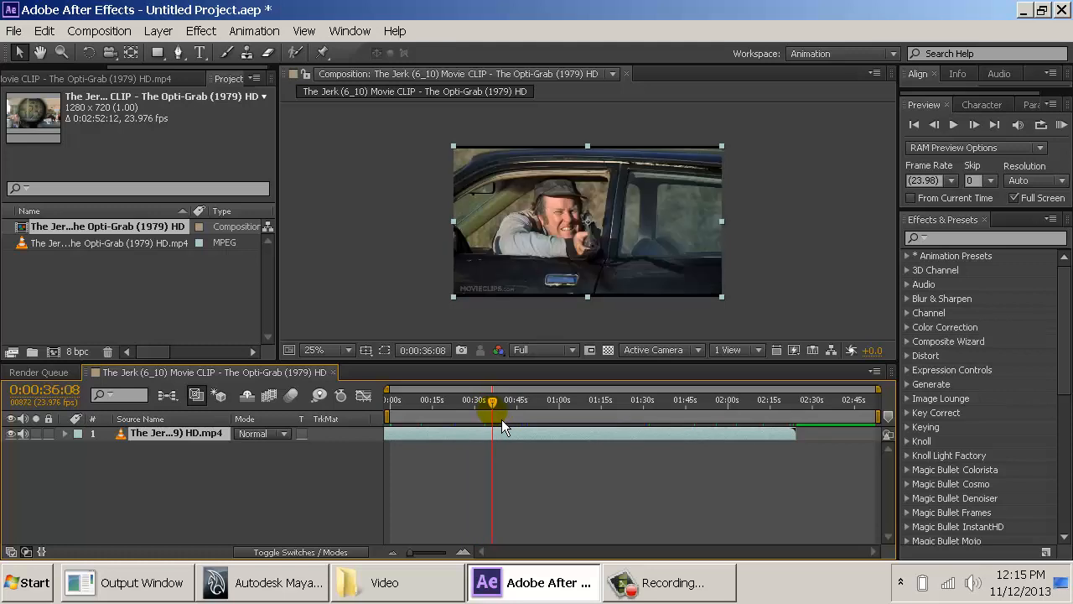
{"action": "left_click_drag", "start_coordinate": [501, 419], "coordinate": [499, 420]}
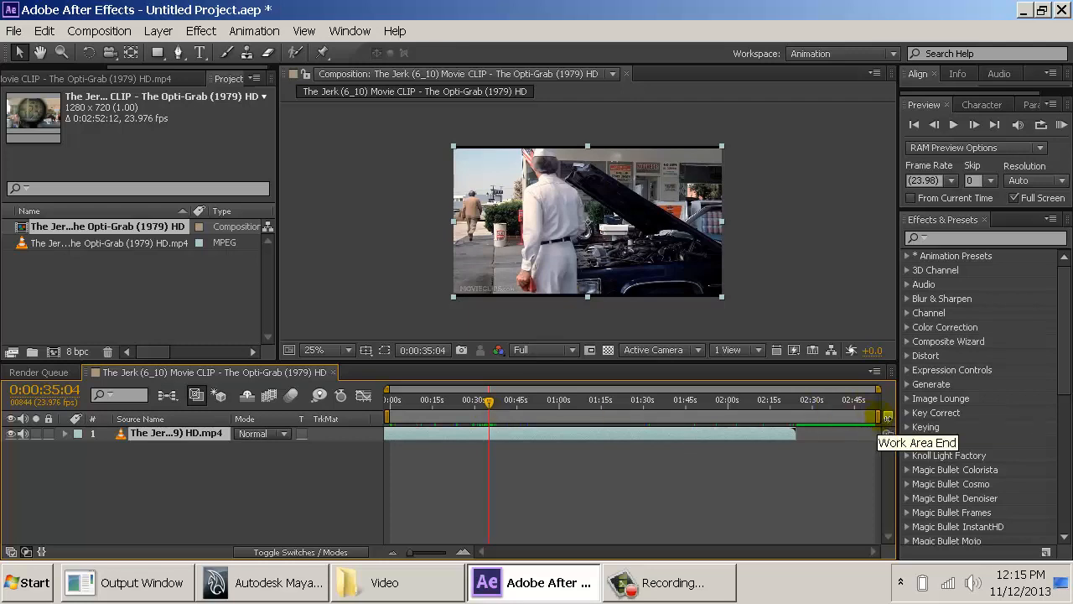
{"action": "left_click_drag", "start_coordinate": [879, 415], "coordinate": [490, 412]}
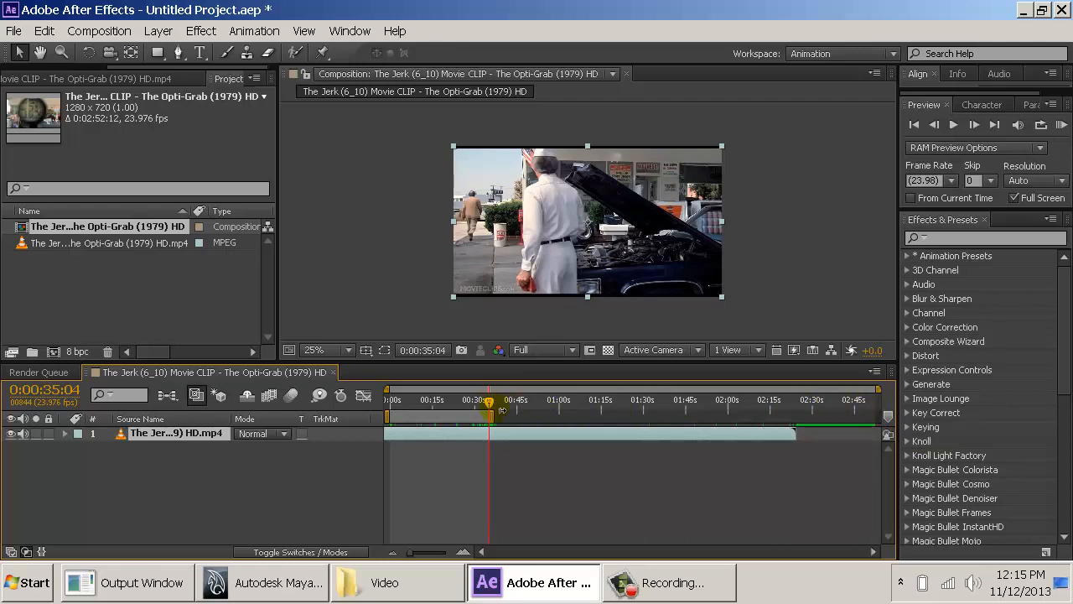
{"action": "left_click", "coordinate": [99, 31]}
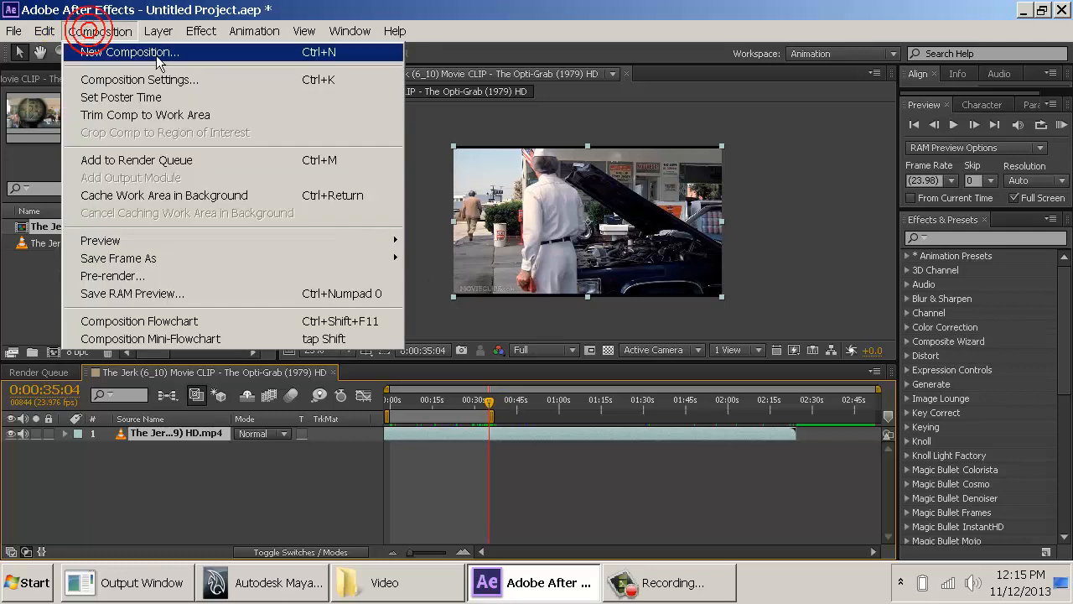
{"action": "left_click", "coordinate": [195, 110]}
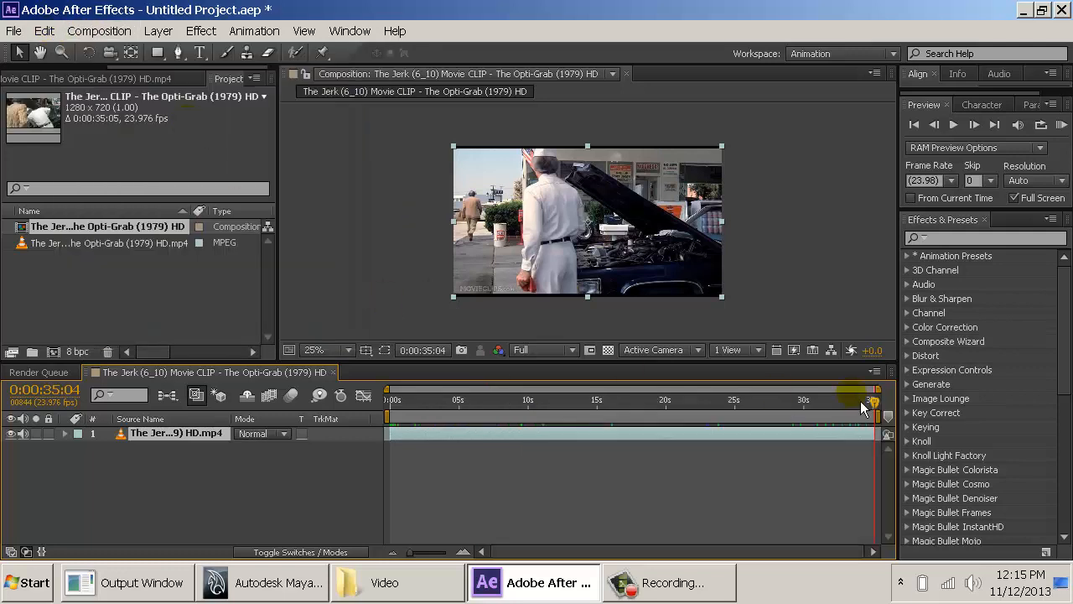
- Scrub through the whole trimmed composition to review the scene, and return the playhead to the first frame
{"action": "left_click_drag", "start_coordinate": [800, 401], "coordinate": [540, 408]}
{"action": "left_click_drag", "start_coordinate": [393, 407], "coordinate": [874, 414]}
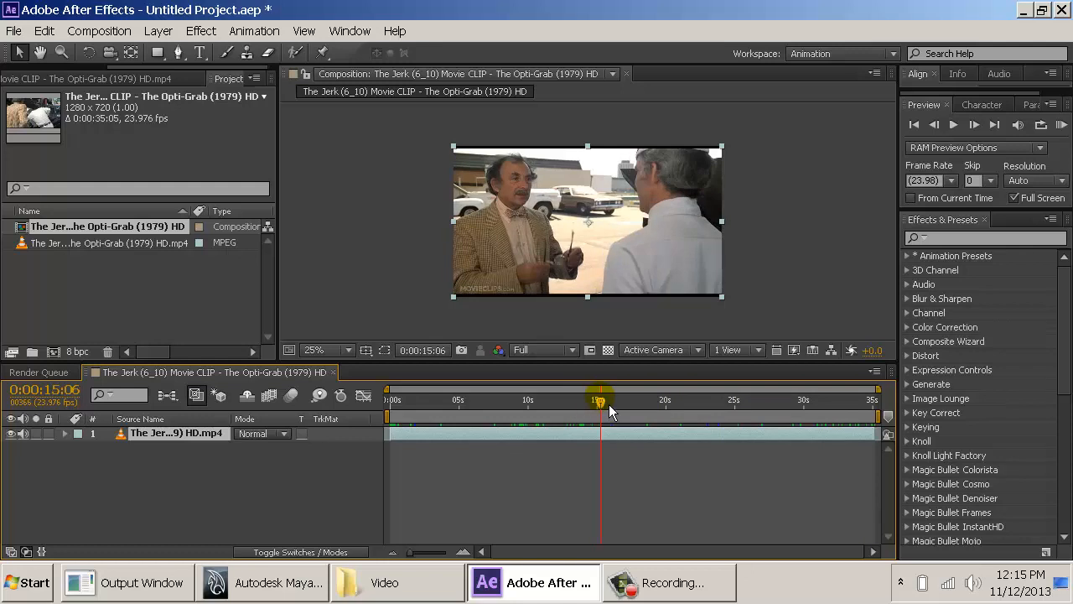
{"action": "left_click_drag", "start_coordinate": [606, 405], "coordinate": [389, 406]}
{"action": "left_click_drag", "start_coordinate": [629, 409], "coordinate": [689, 411]}
{"action": "left_click_drag", "start_coordinate": [754, 412], "coordinate": [889, 414]}
{"action": "left_click_drag", "start_coordinate": [765, 412], "coordinate": [187, 432]}
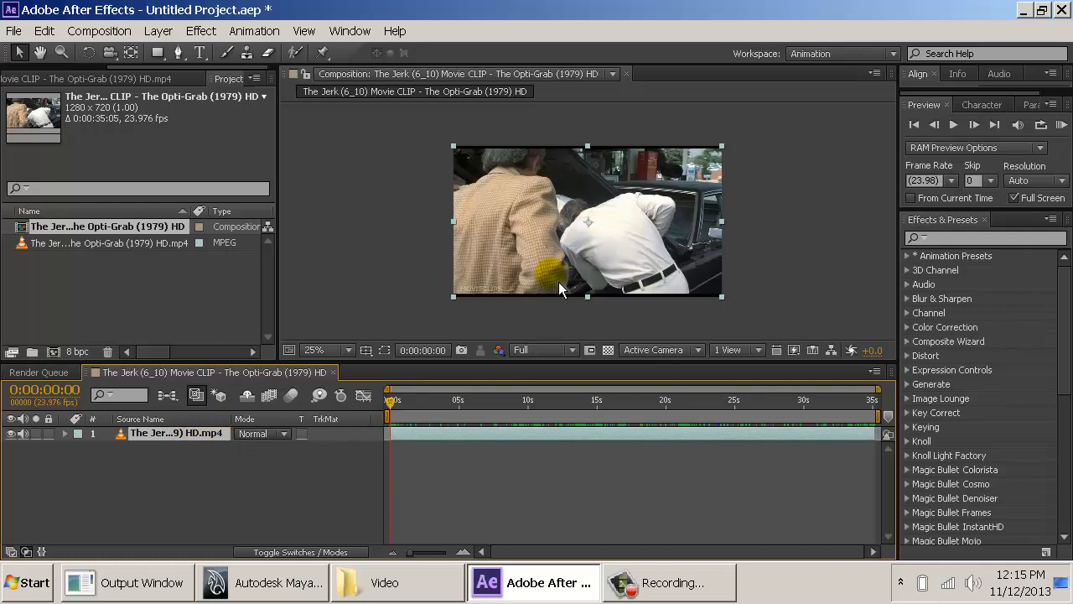
- Enlarge the composition view to 50% and bring the MOVIECLIPS watermark into view
{"action": "scroll", "coordinate": [558, 282], "scroll_direction": "up", "scroll_amount": 1}
{"action": "left_click", "coordinate": [394, 313]}
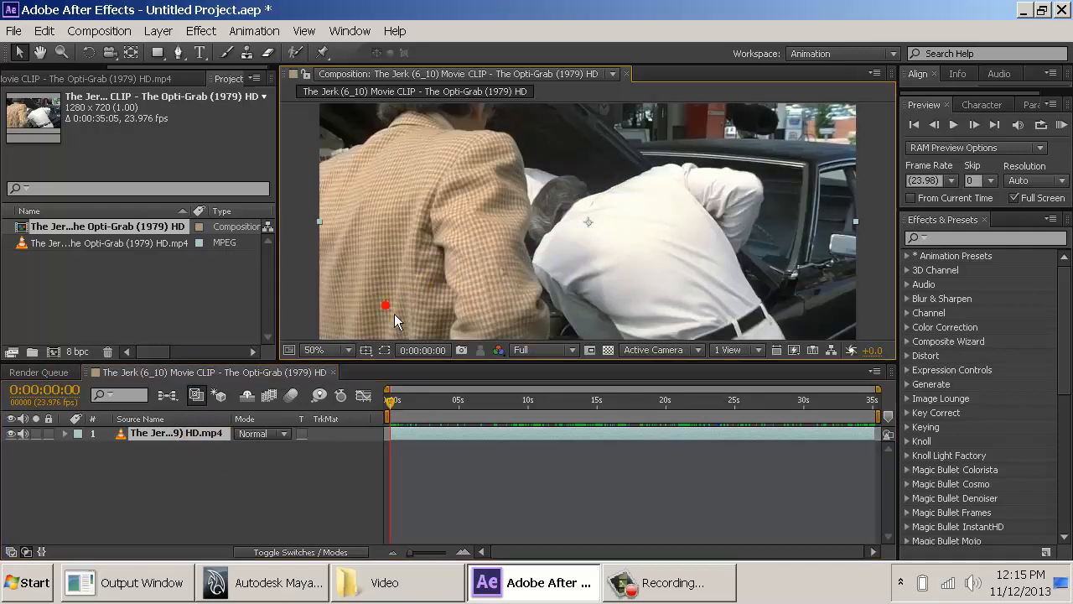
{"action": "left_click", "coordinate": [368, 284]}
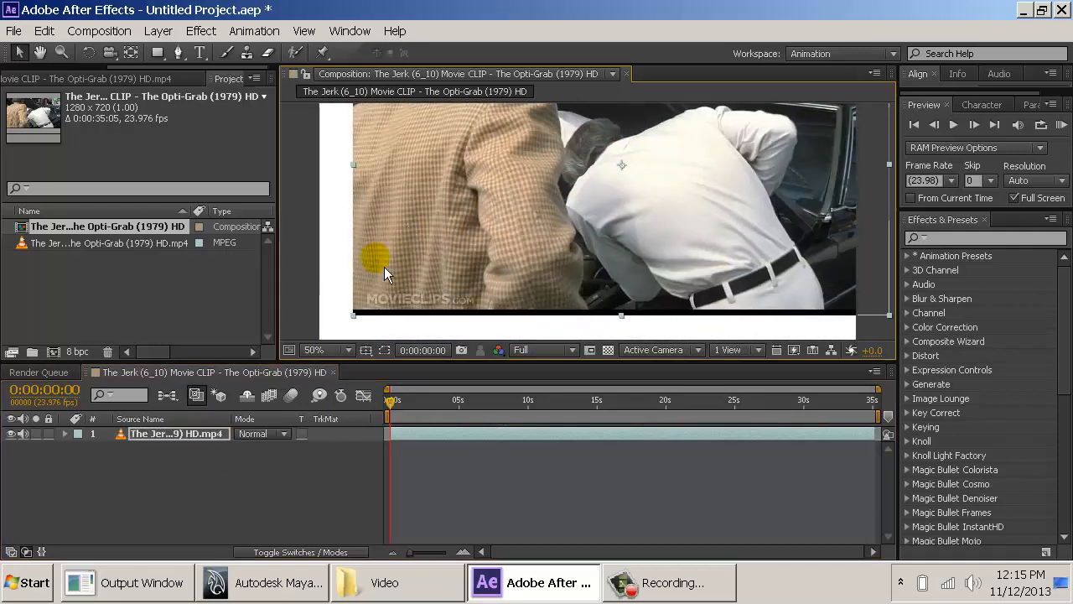
{"action": "left_click", "coordinate": [287, 276]}
{"action": "key", "text": "space"}
{"action": "left_click_drag", "start_coordinate": [291, 318], "coordinate": [303, 280]}
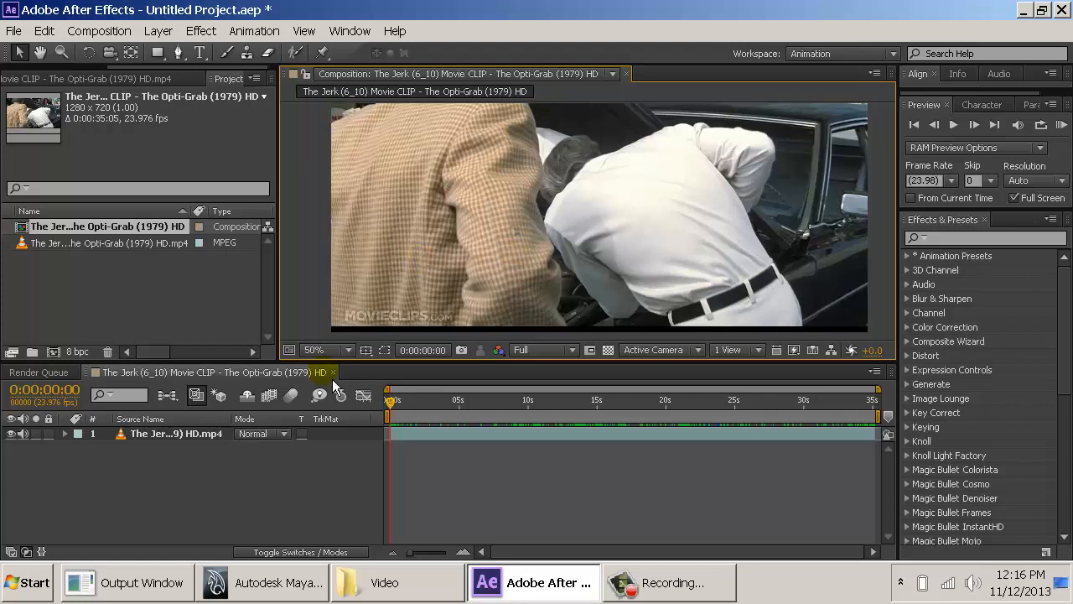
- Apply the Timecode effect to the movie clip layer
{"action": "left_click", "coordinate": [187, 433]}
{"action": "left_click", "coordinate": [201, 30]}
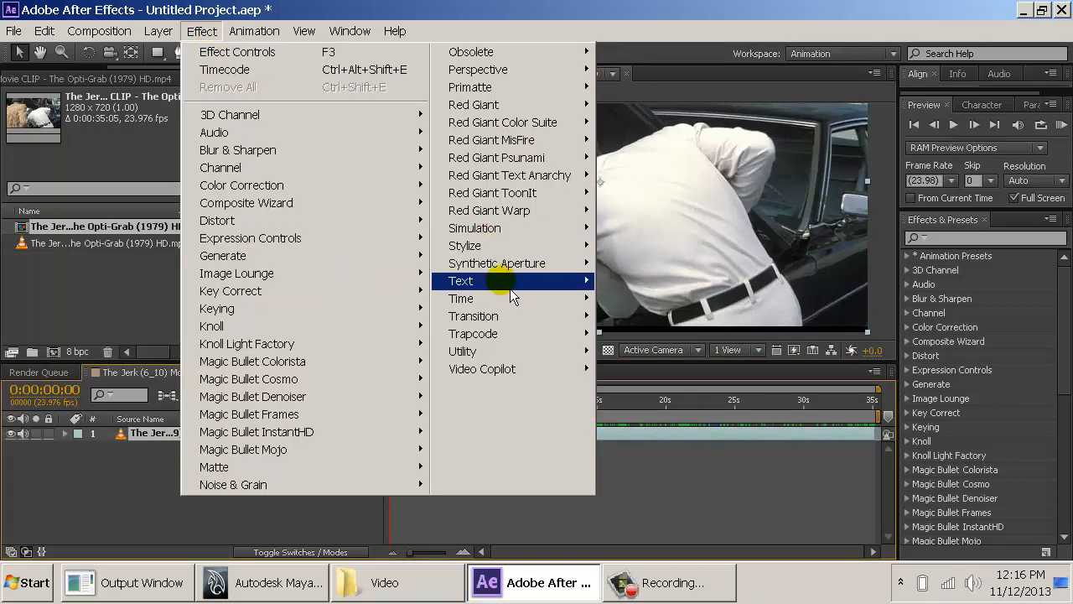
{"action": "mouse_move", "coordinate": [510, 285]}
{"action": "left_click", "coordinate": [637, 298]}
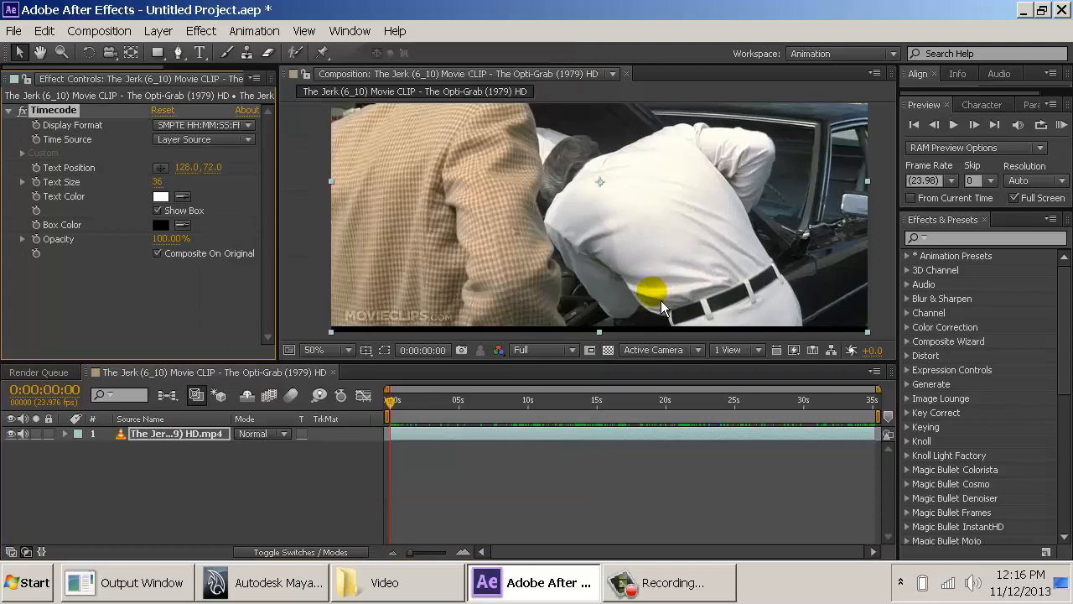
- Enlarge the timecode text to size 94 and place it over the MOVIECLIPS watermark at position 24, 540
{"action": "scroll", "coordinate": [605, 220], "scroll_direction": "down", "scroll_amount": 2}
{"action": "left_click_drag", "start_coordinate": [488, 166], "coordinate": [547, 259]}
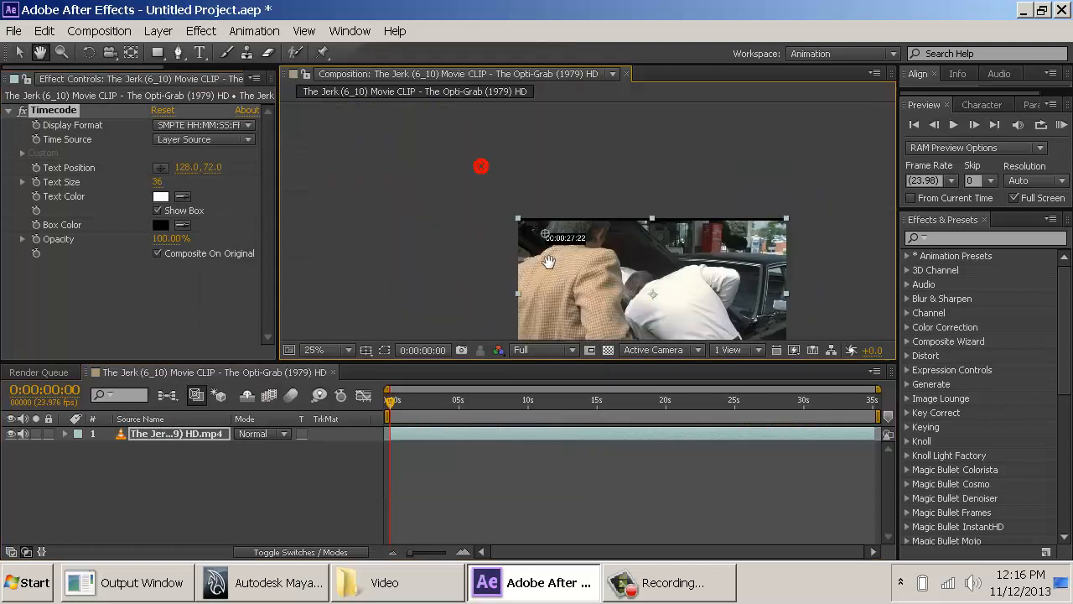
{"action": "scroll", "coordinate": [543, 259], "scroll_direction": "up", "scroll_amount": 3}
{"action": "mouse_move", "coordinate": [417, 269]}
{"action": "left_mouse_down"}
{"action": "mouse_move", "coordinate": [418, 280]}
{"action": "mouse_move", "coordinate": [390, 273]}
{"action": "mouse_move", "coordinate": [418, 259]}
{"action": "left_mouse_up"}
{"action": "scroll", "coordinate": [476, 260], "scroll_direction": "down", "scroll_amount": 1}
{"action": "scroll", "coordinate": [476, 259], "scroll_direction": "down", "scroll_amount": 2}
{"action": "left_click_drag", "start_coordinate": [541, 281], "coordinate": [425, 222]}
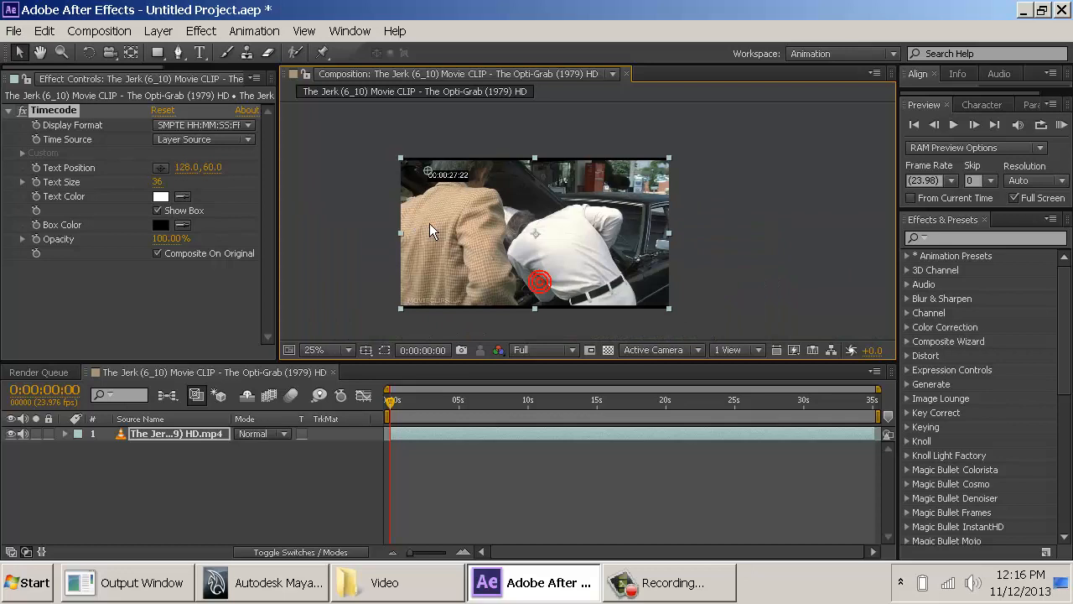
{"action": "left_click_drag", "start_coordinate": [427, 169], "coordinate": [429, 297]}
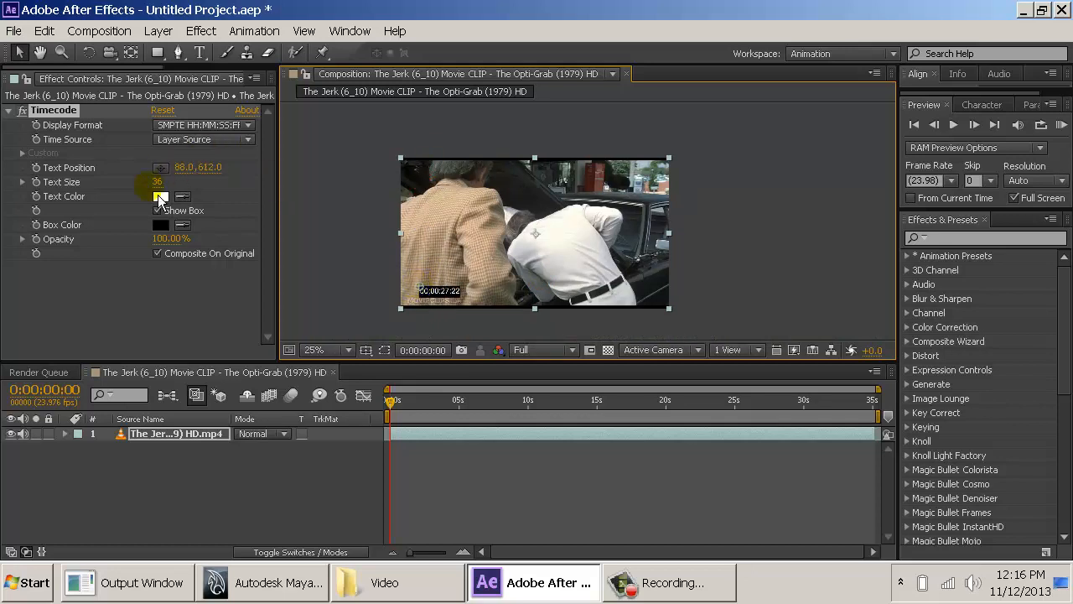
{"action": "left_click_drag", "start_coordinate": [157, 185], "coordinate": [208, 189]}
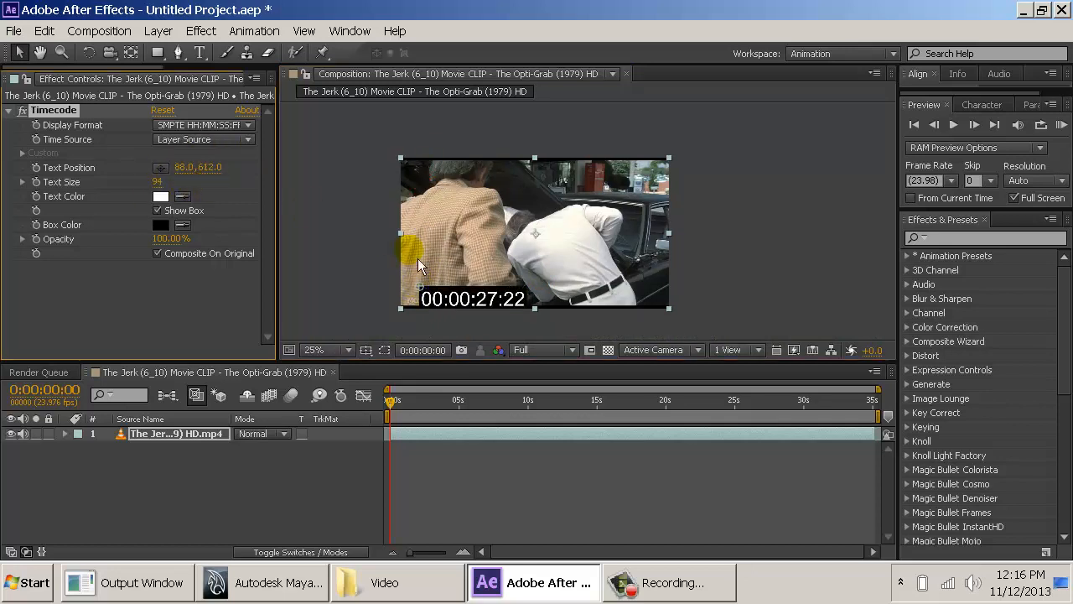
{"action": "left_click_drag", "start_coordinate": [427, 296], "coordinate": [414, 282]}
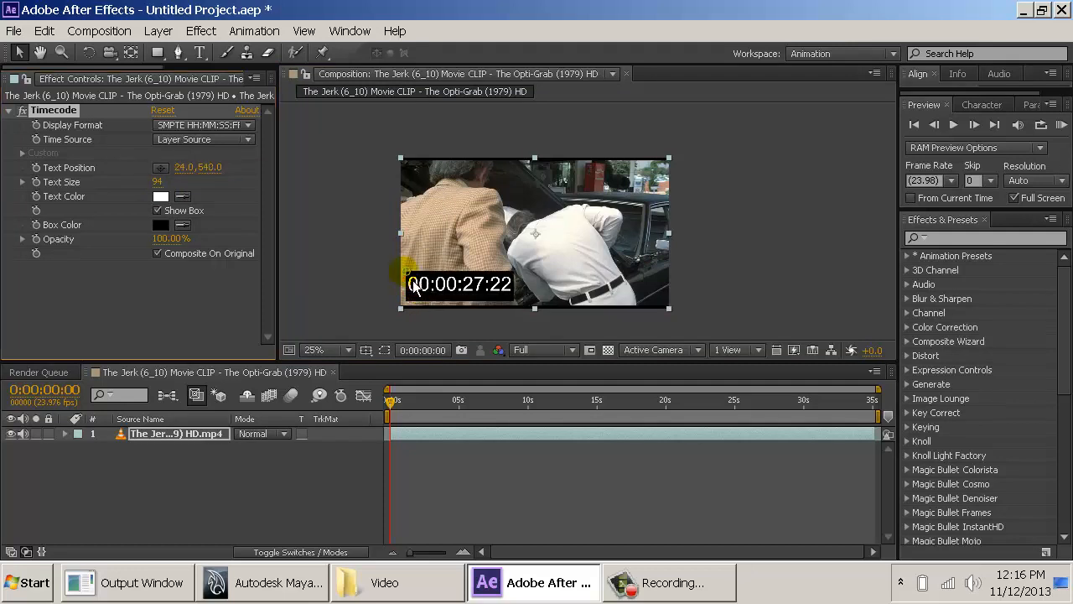
{"action": "scroll", "coordinate": [424, 285], "scroll_direction": "up", "scroll_amount": 2}
{"action": "middle_click_drag", "start_coordinate": [429, 285], "coordinate": [582, 165]}
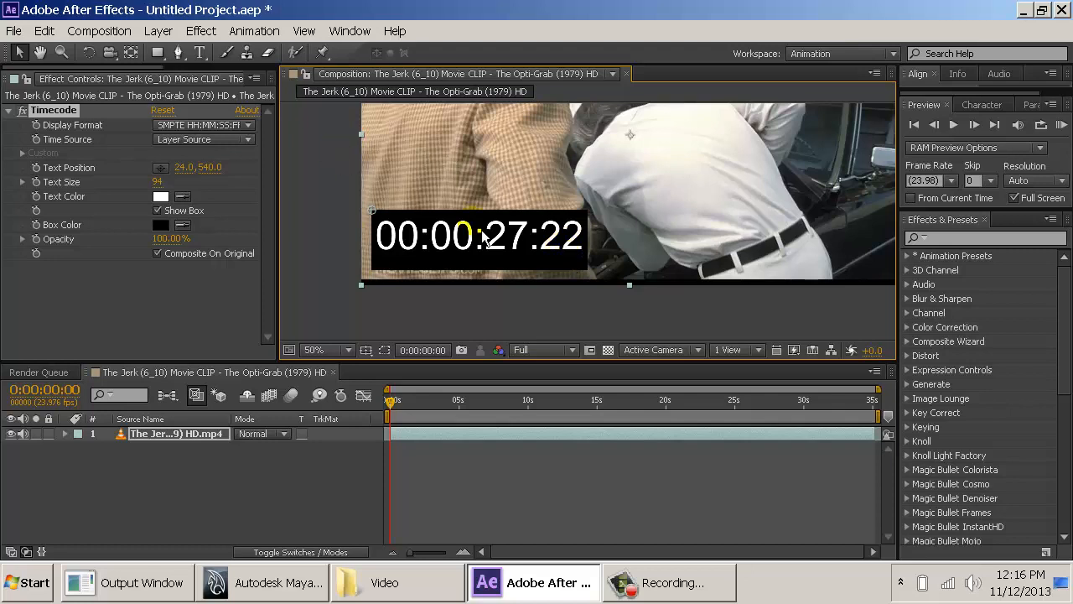
- Set the timecode's time source to Composition and its display format to Frame numbers
{"action": "left_click", "coordinate": [178, 140]}
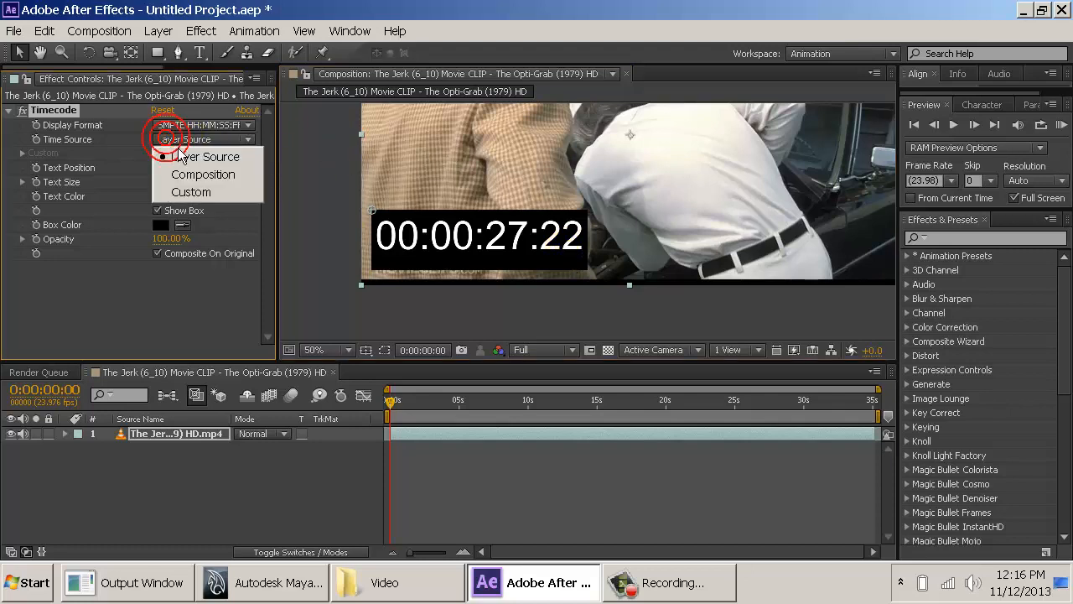
{"action": "left_click", "coordinate": [195, 177]}
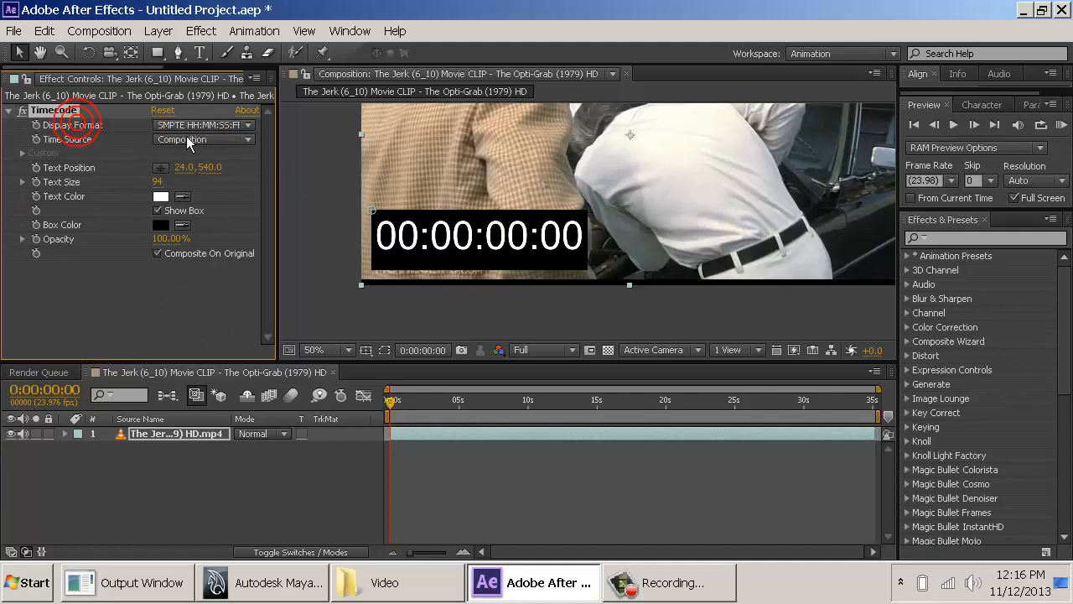
{"action": "left_click", "coordinate": [215, 126]}
{"action": "left_click", "coordinate": [213, 160]}
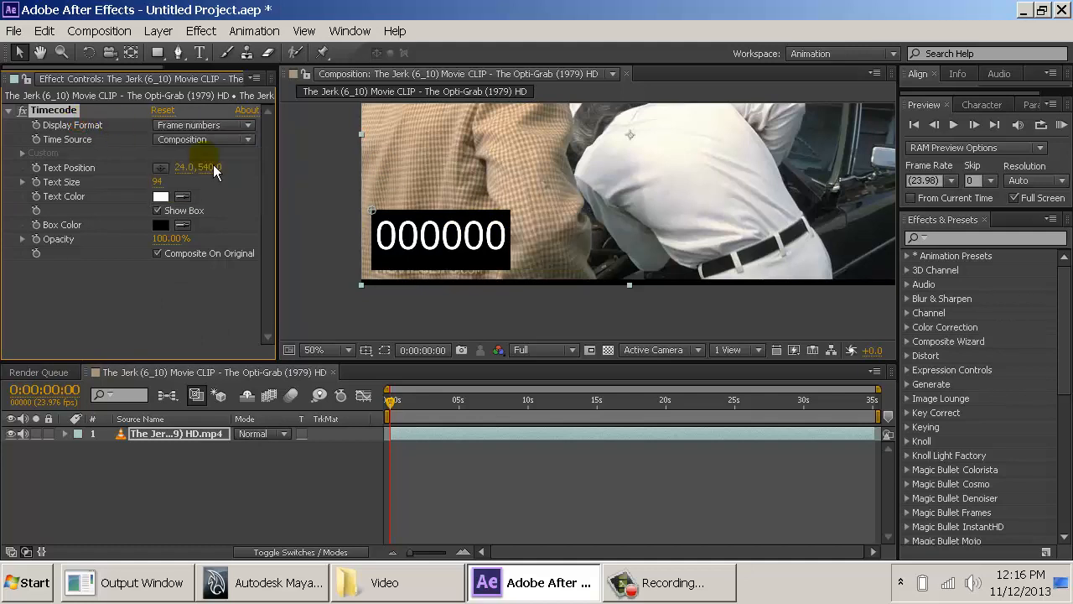
- Step forward and backward frame by frame to check the frame counter, and return the playhead to the first frame
{"action": "key", "text": "Page_Down"}
{"action": "key", "text": "Page_Down"}
{"action": "key", "text": "Page_Down"}
{"action": "key", "text": "Page_Down"}
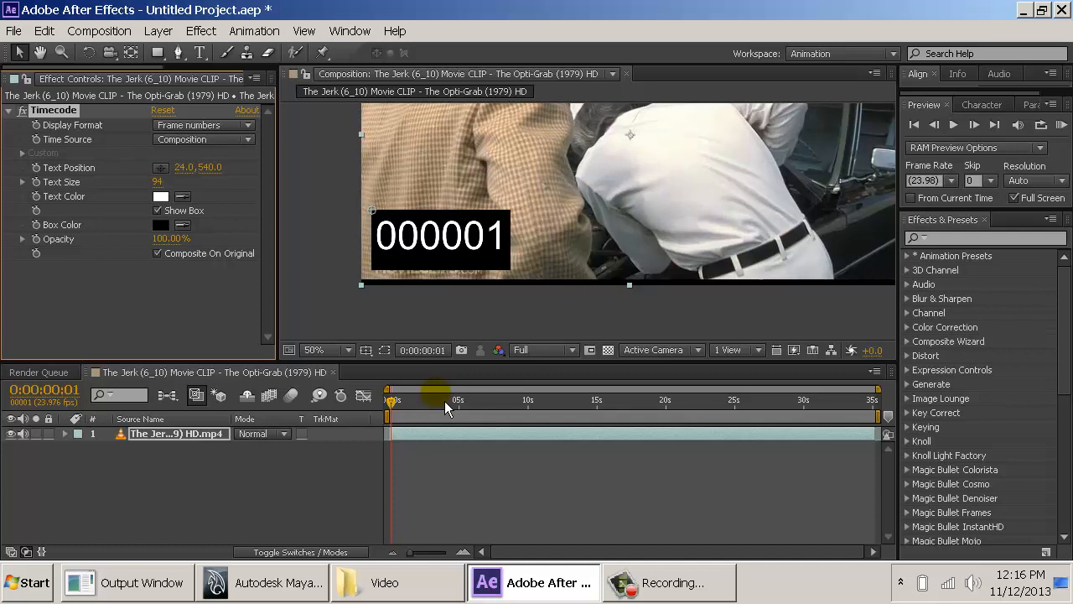
{"action": "key", "text": "Page_Down"}
{"action": "key", "text": "Page_Down"}
{"action": "key", "text": "Page_Down"}
{"action": "key", "text": "Page_Down"}
{"action": "key", "text": "Page_Down"}
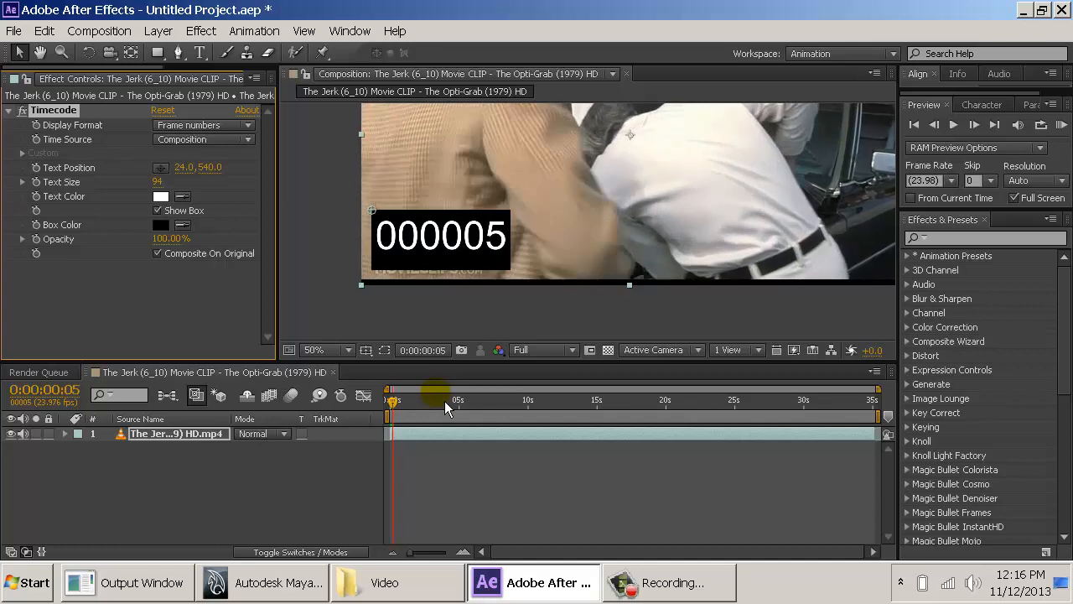
{"action": "key", "text": "Page_Down"}
{"action": "key", "text": "Page_Down"}
{"action": "key", "text": "Page_Down"}
{"action": "key", "text": "Page_Down"}
{"action": "key", "text": "Page_Down"}
{"action": "key", "text": "Page_Down"}
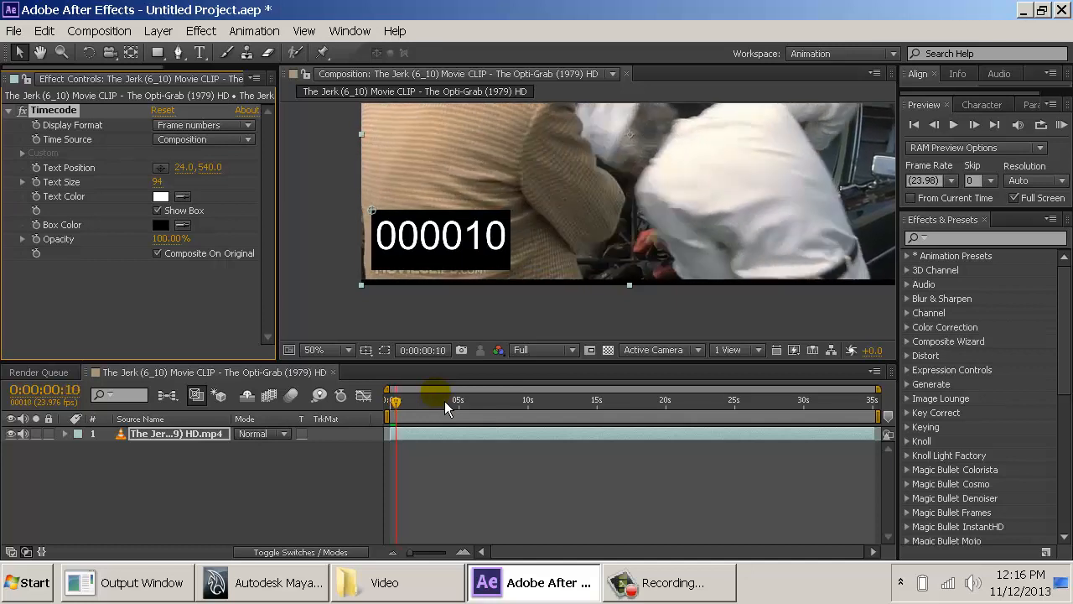
{"action": "key", "text": "Page_Down"}
{"action": "key", "text": "Page_Down"}
{"action": "key", "text": "Page_Down"}
{"action": "key", "text": "Page_Down"}
{"action": "key", "text": "Page_Down"}
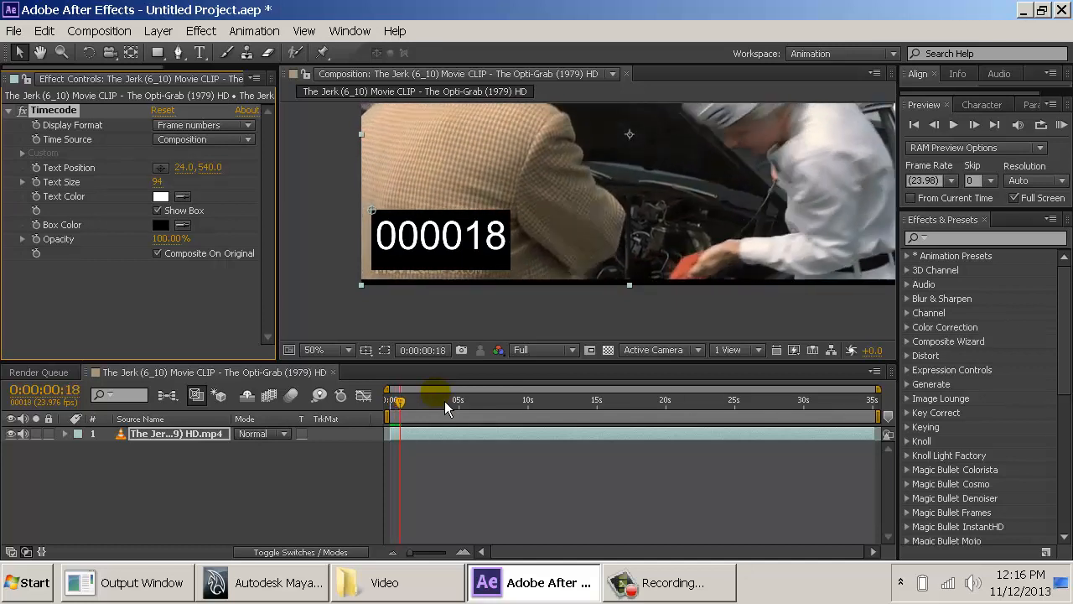
{"action": "key", "text": "Page_Up"}
{"action": "key", "text": "Page_Up"}
{"action": "key", "text": "Page_Up"}
{"action": "key", "text": "Page_Up"}
{"action": "key", "text": "Page_Up"}
{"action": "key", "text": "Page_Up"}
{"action": "key", "text": "Page_Up"}
{"action": "key", "text": "Page_Up"}
{"action": "key", "text": "Page_Up"}
{"action": "key", "text": "Page_Up"}
{"action": "key", "text": "Page_Up"}
{"action": "key", "text": "Page_Up"}
{"action": "key", "text": "Page_Up"}
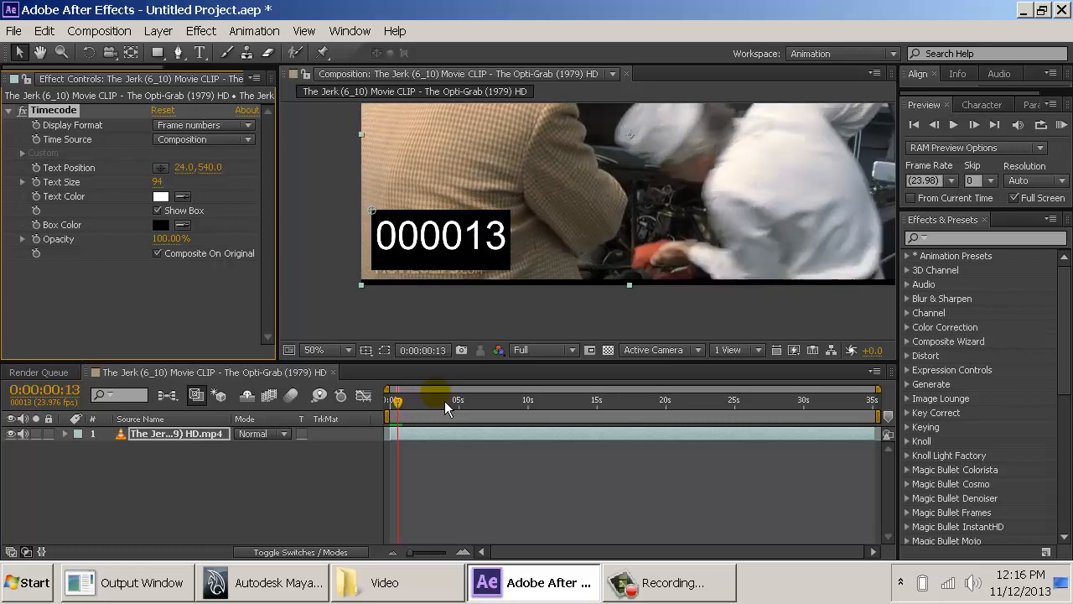
{"action": "key", "text": "Home"}
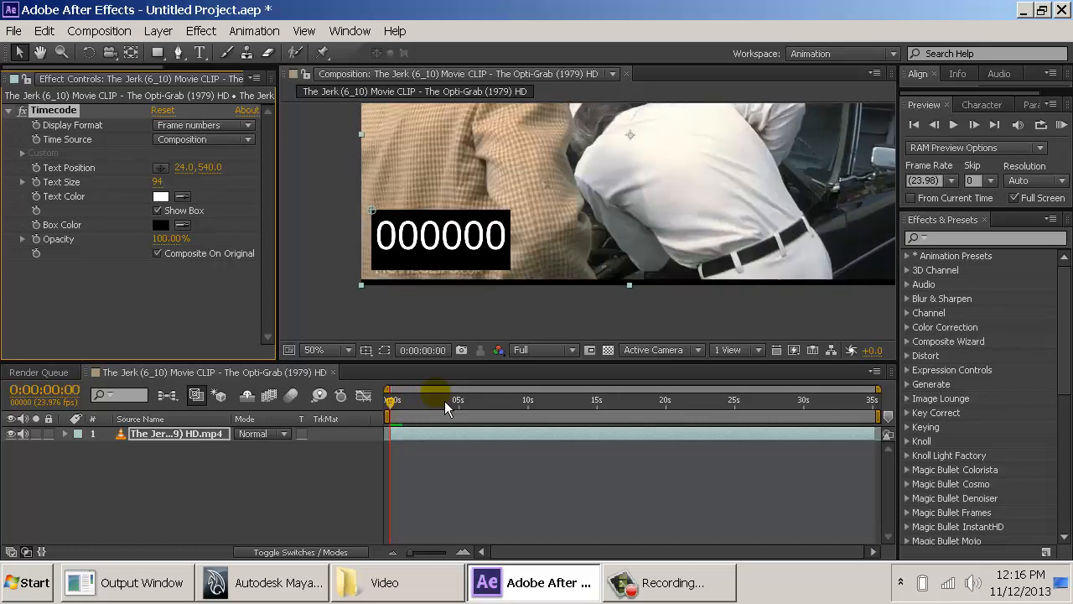
- Increase the timecode text size to 108 and turn off the box behind the numbers
{"action": "left_click", "coordinate": [188, 216]}
{"action": "left_click", "coordinate": [188, 216]}
{"action": "left_click", "coordinate": [188, 217]}
{"action": "left_click", "coordinate": [187, 217]}
{"action": "left_click_drag", "start_coordinate": [158, 186], "coordinate": [170, 187]}
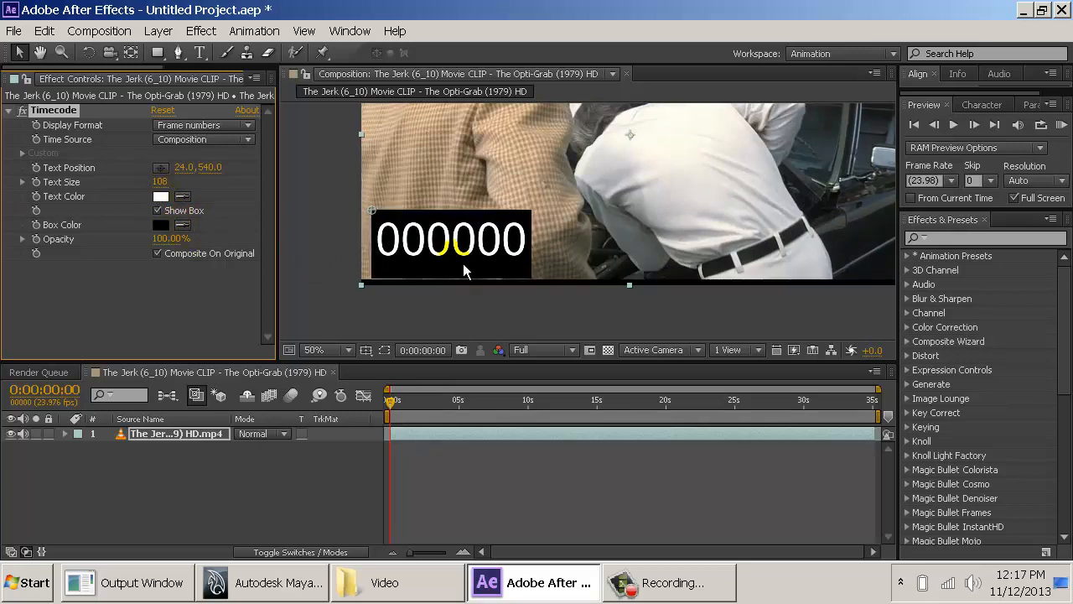
{"action": "left_click", "coordinate": [185, 220]}
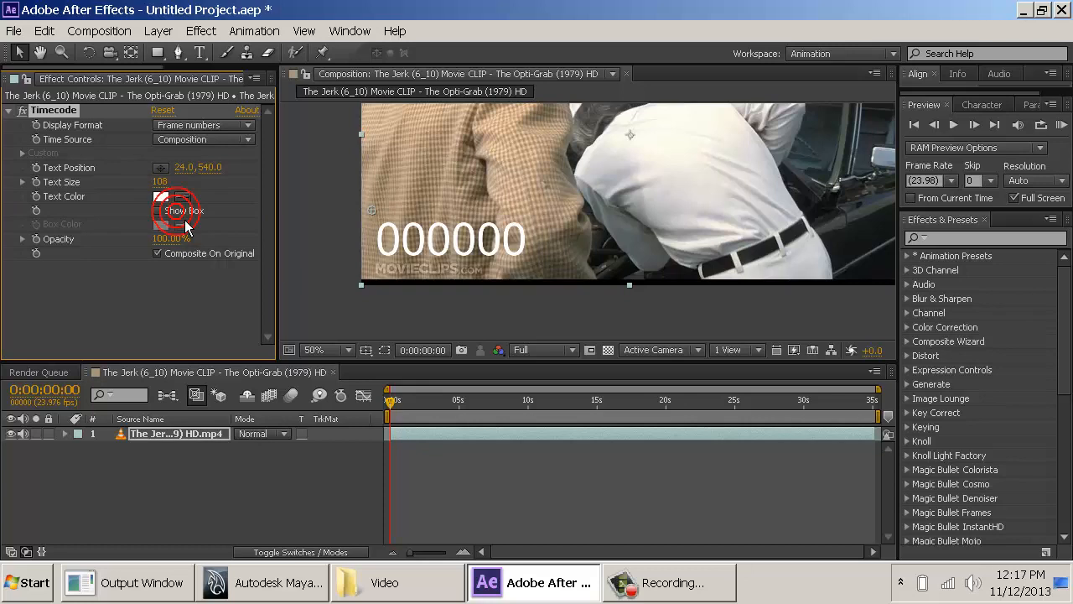
- Add the composition to the render queue and set its output module format to QuickTime
{"action": "left_click", "coordinate": [95, 32]}
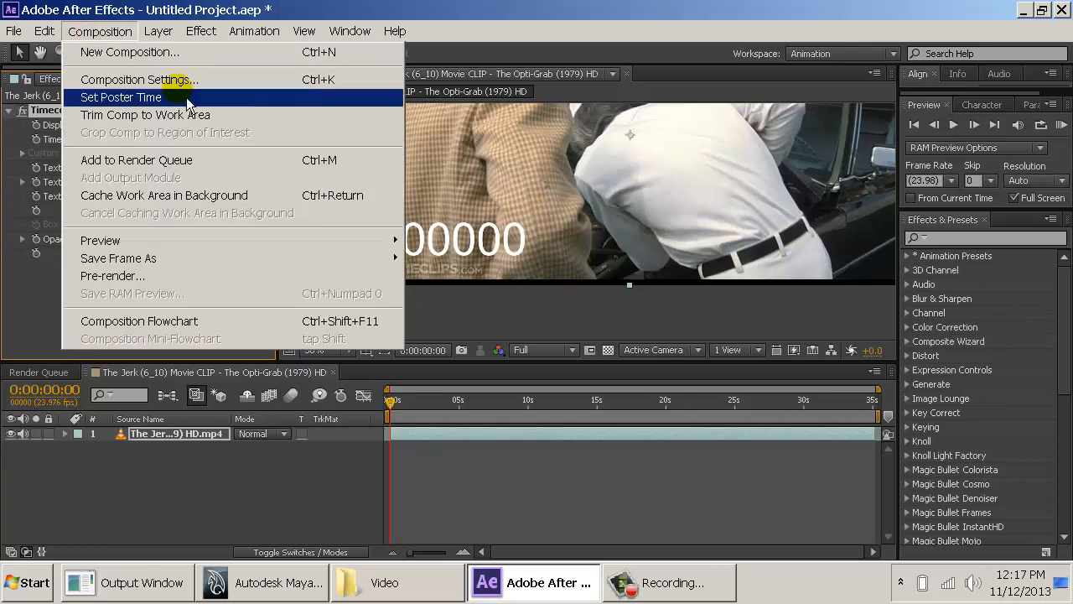
{"action": "left_click", "coordinate": [240, 171]}
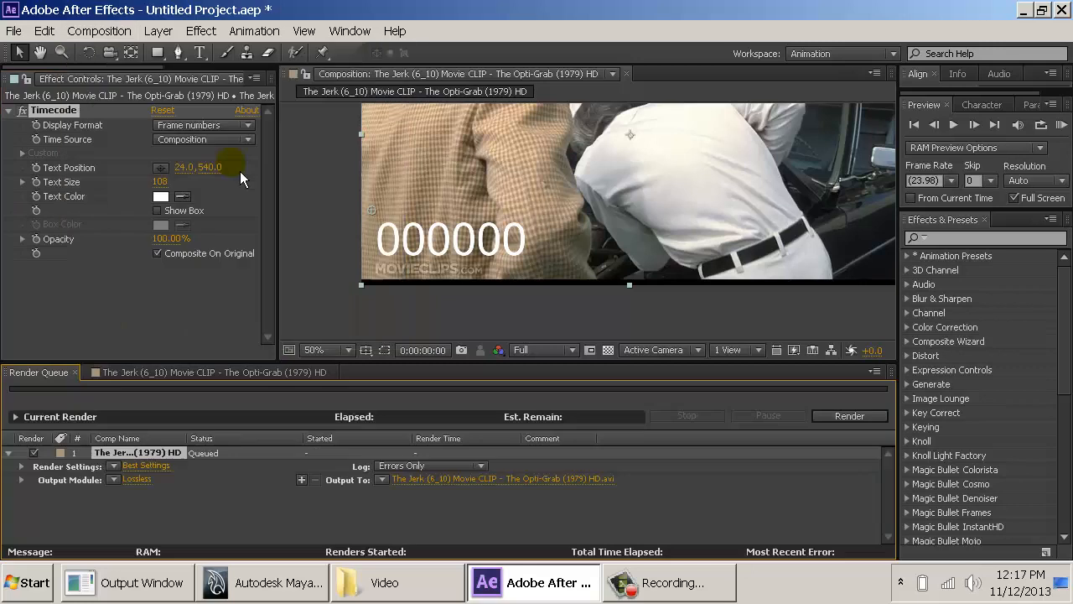
{"action": "left_click", "coordinate": [141, 481]}
{"action": "left_click", "coordinate": [460, 104]}
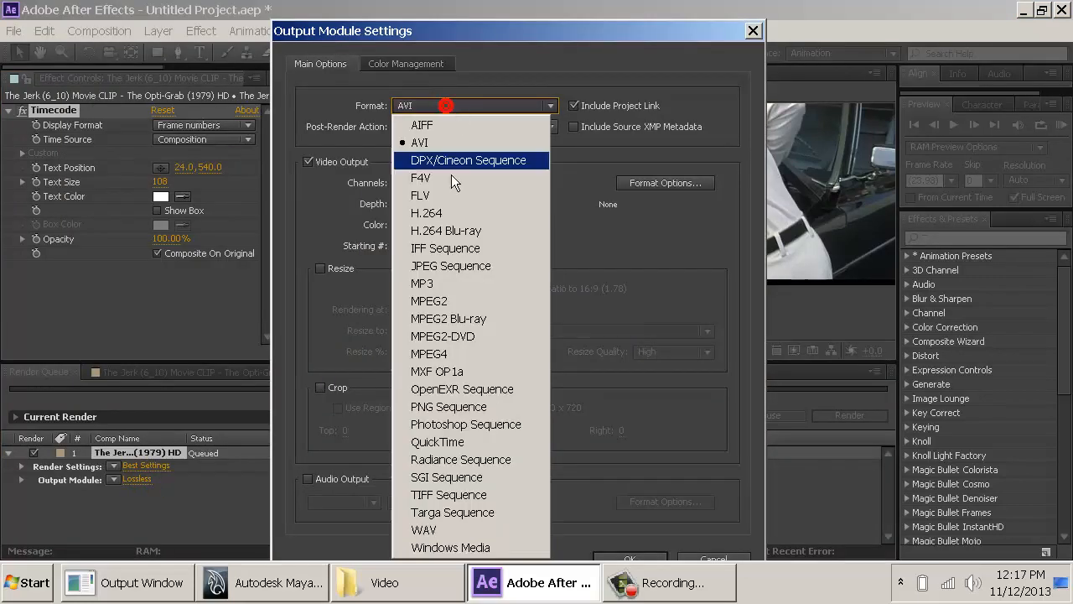
{"action": "left_click", "coordinate": [536, 425]}
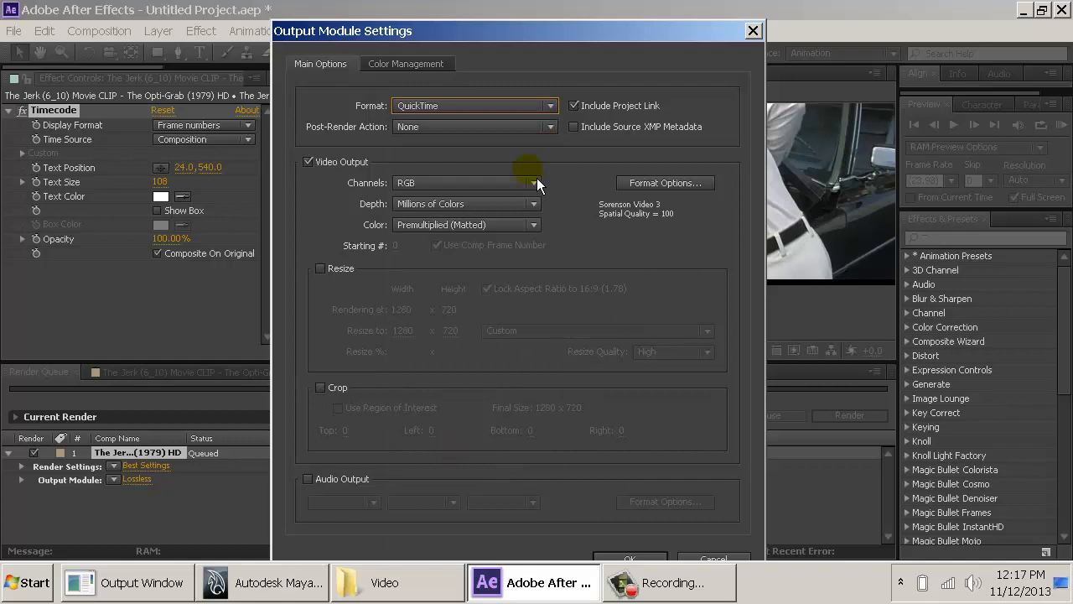
- Set the QuickTime video codec to H.264 in the output module's format options
{"action": "left_click", "coordinate": [632, 186]}
{"action": "left_click", "coordinate": [502, 126]}
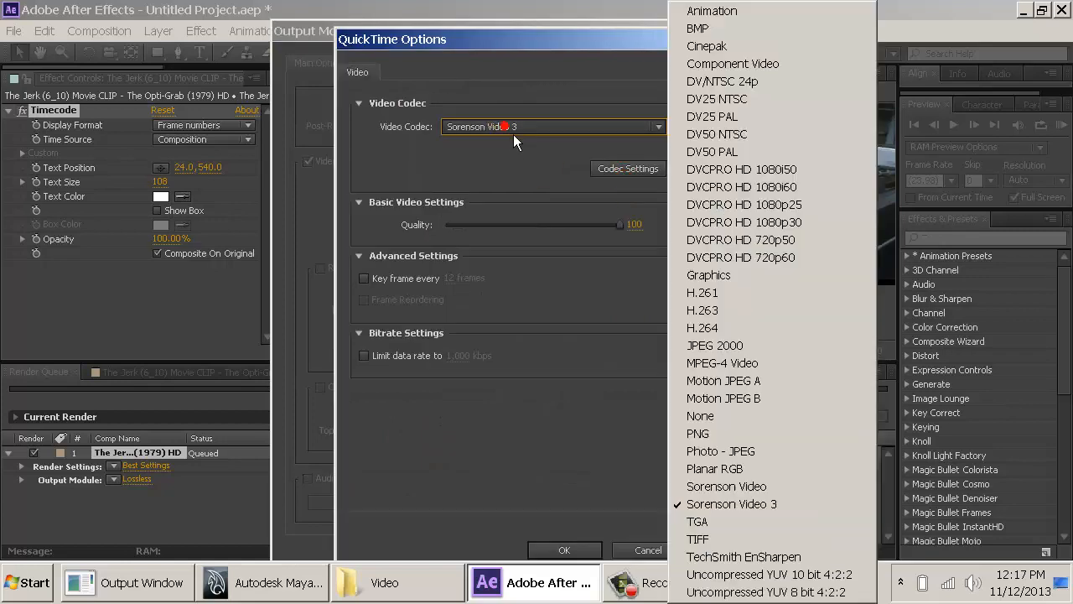
{"action": "left_click", "coordinate": [734, 333]}
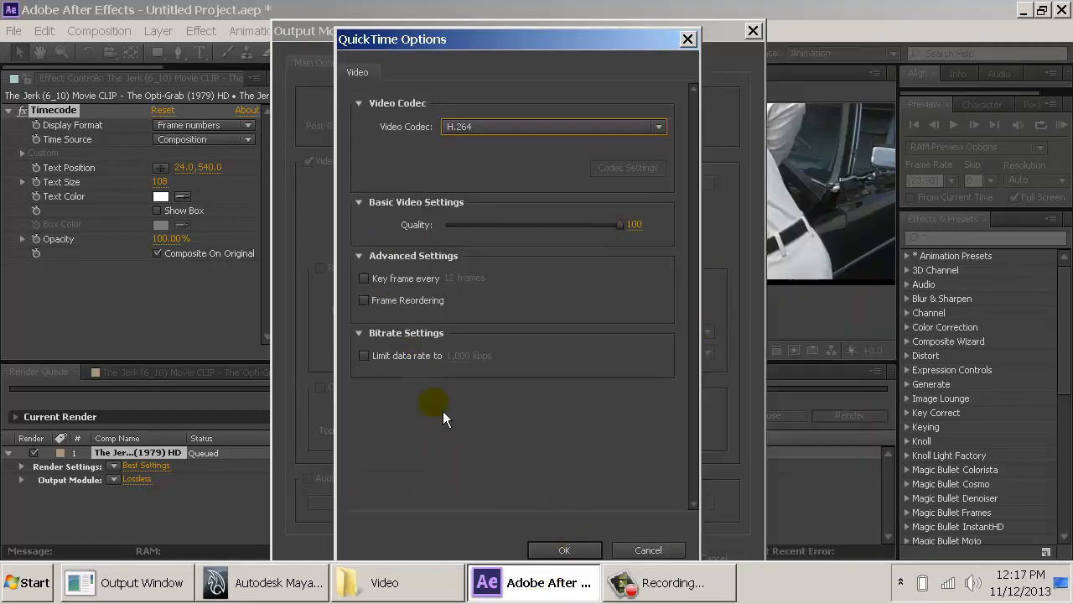
{"action": "left_click", "coordinate": [579, 549]}
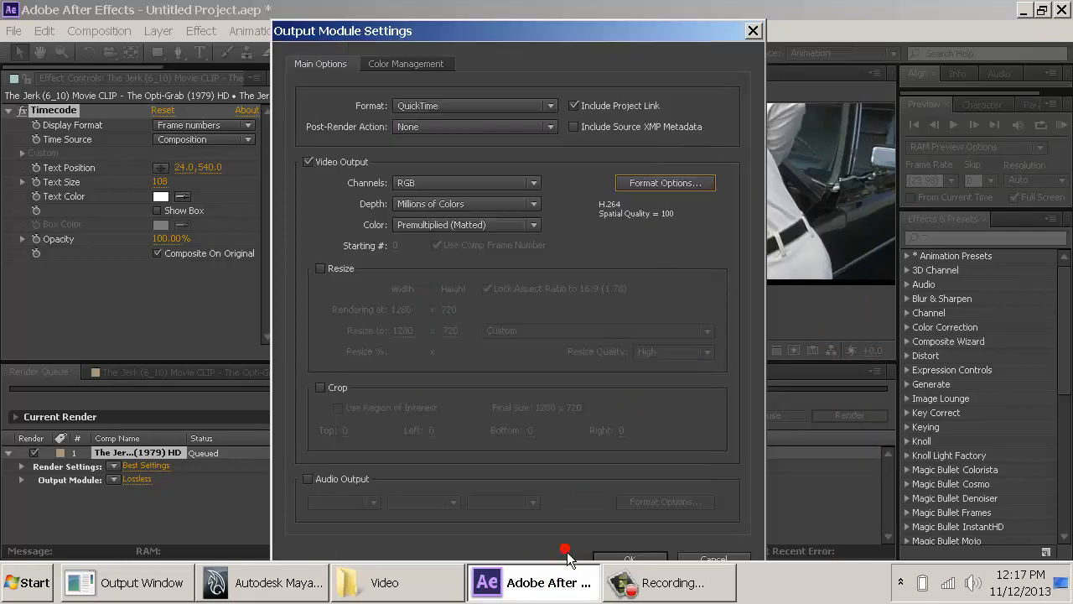
- Enable resizing of the output to 640 x 360 and accept the output module settings
{"action": "left_click", "coordinate": [352, 275]}
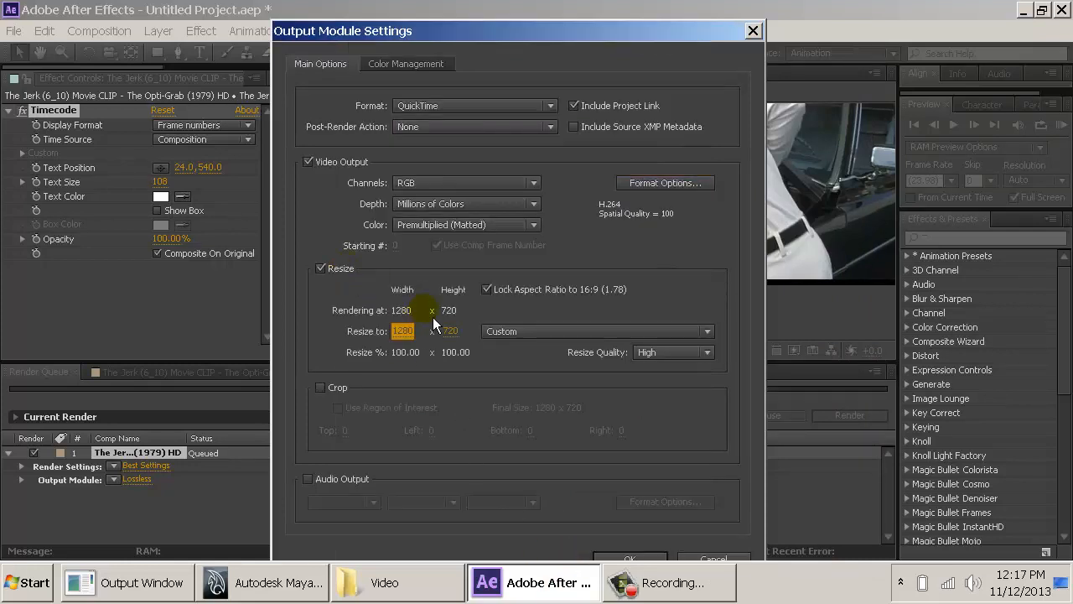
{"action": "type", "text": "640"}
{"action": "key", "text": "Tab"}
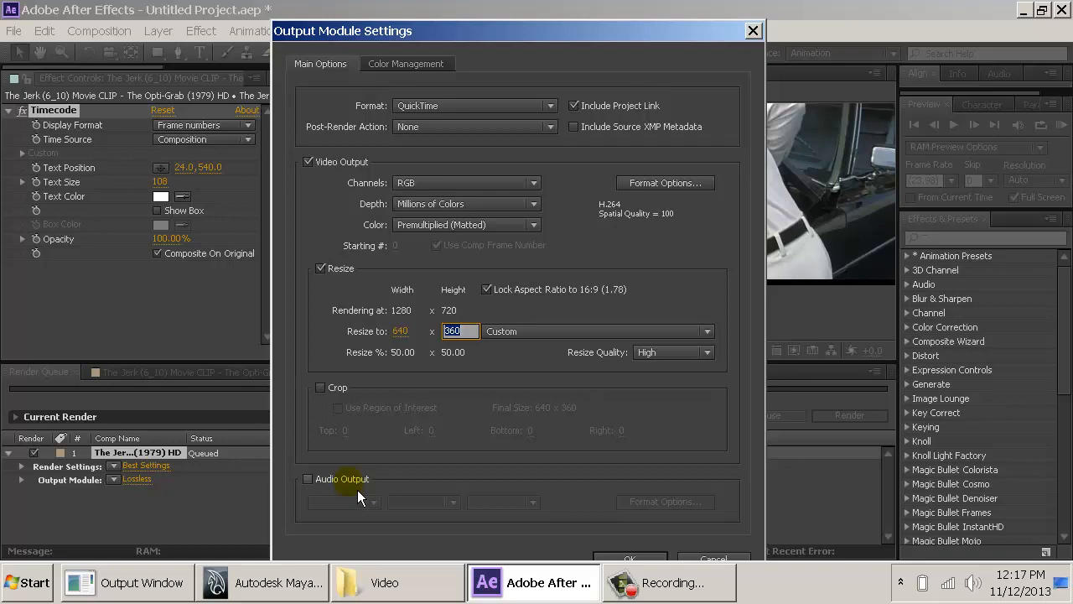
{"action": "key", "text": "Return"}
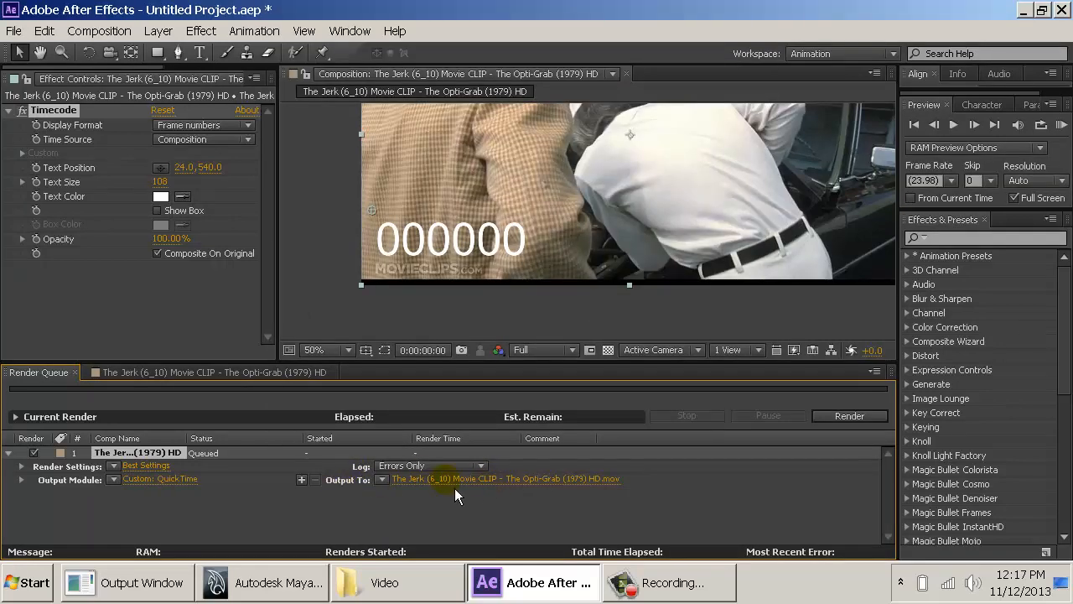
- Name the QuickTime output file TheJerk_Optigrab.mov in the Video folder
{"action": "left_click", "coordinate": [454, 488]}
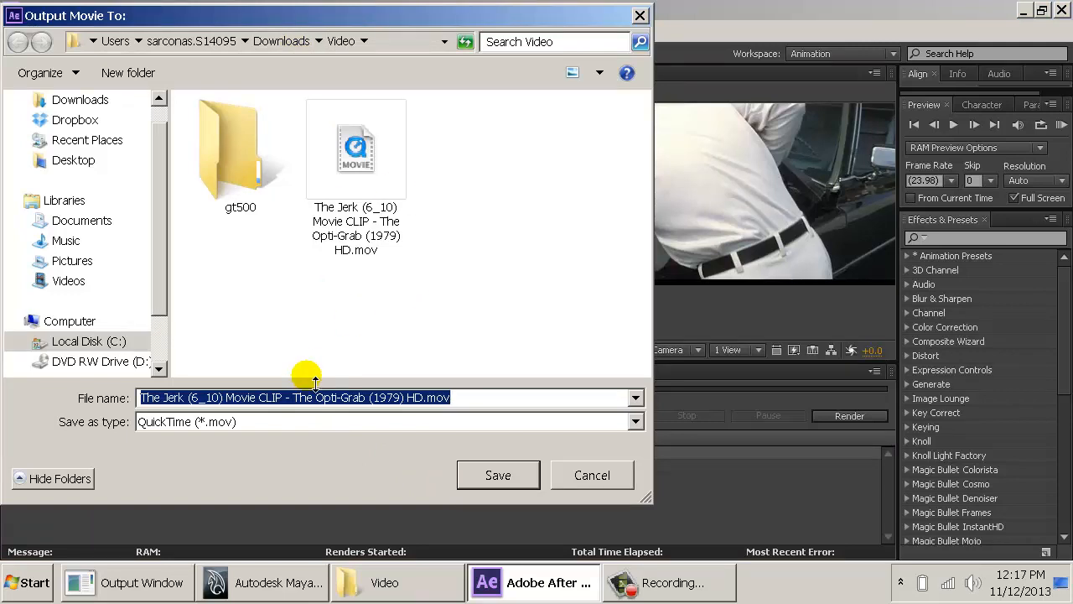
{"action": "type", "text": "TheJerk_Op"}
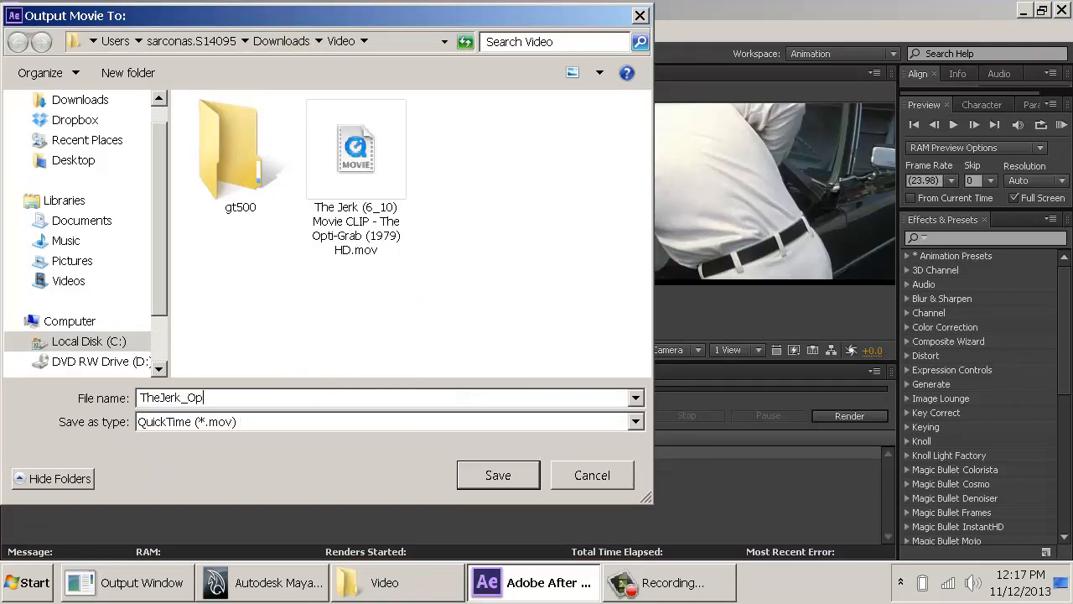
{"action": "type", "text": "tigrab"}
{"action": "key", "text": "Return"}
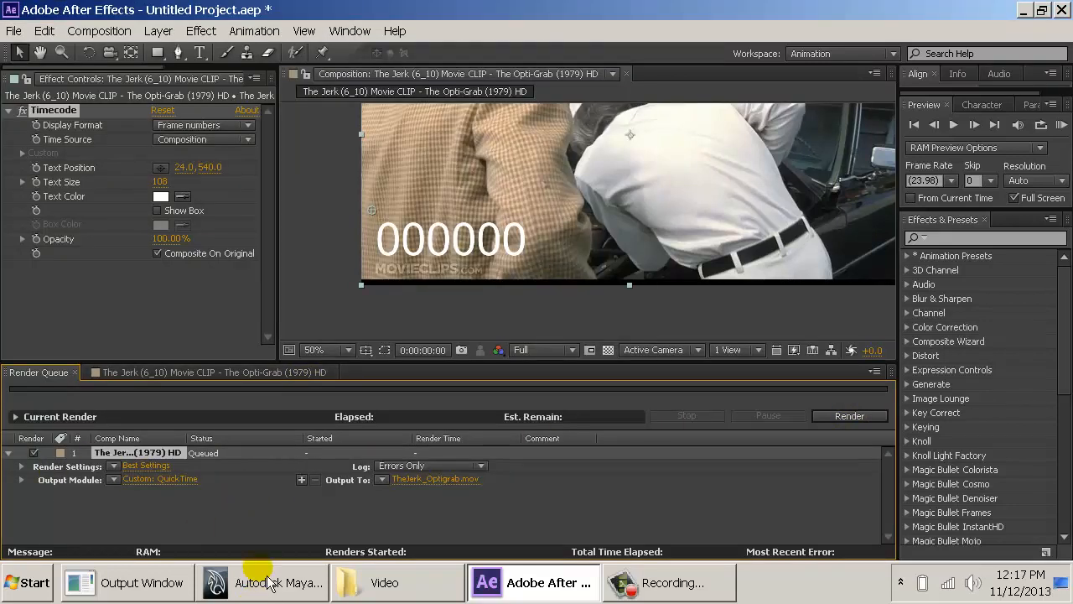
- Add a second output module to the queued composition and set its format to WAV
{"action": "left_click", "coordinate": [99, 30]}
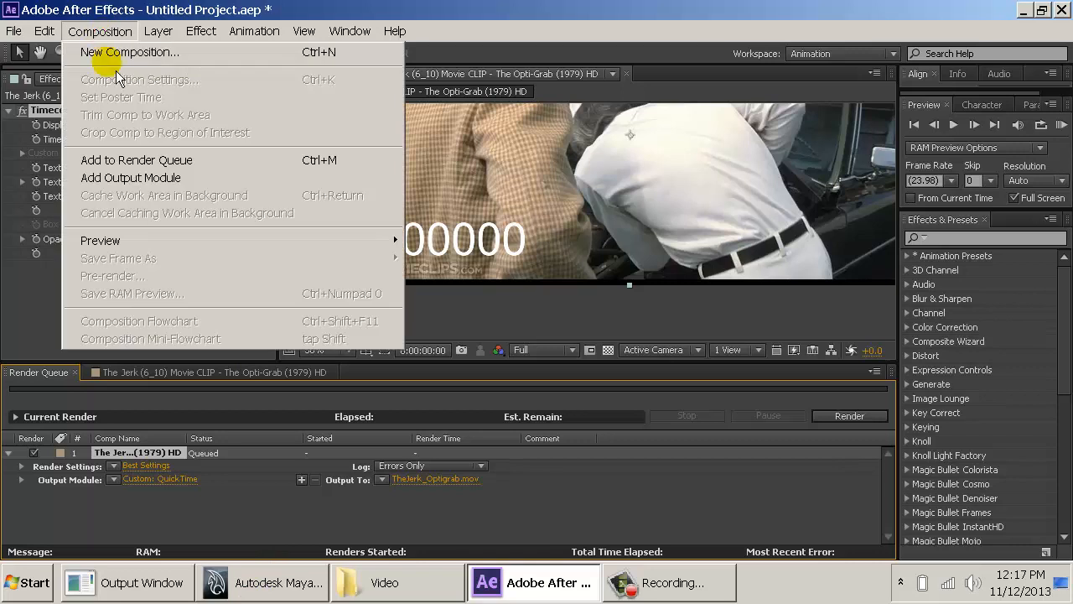
{"action": "left_click", "coordinate": [182, 180]}
{"action": "left_click", "coordinate": [137, 492]}
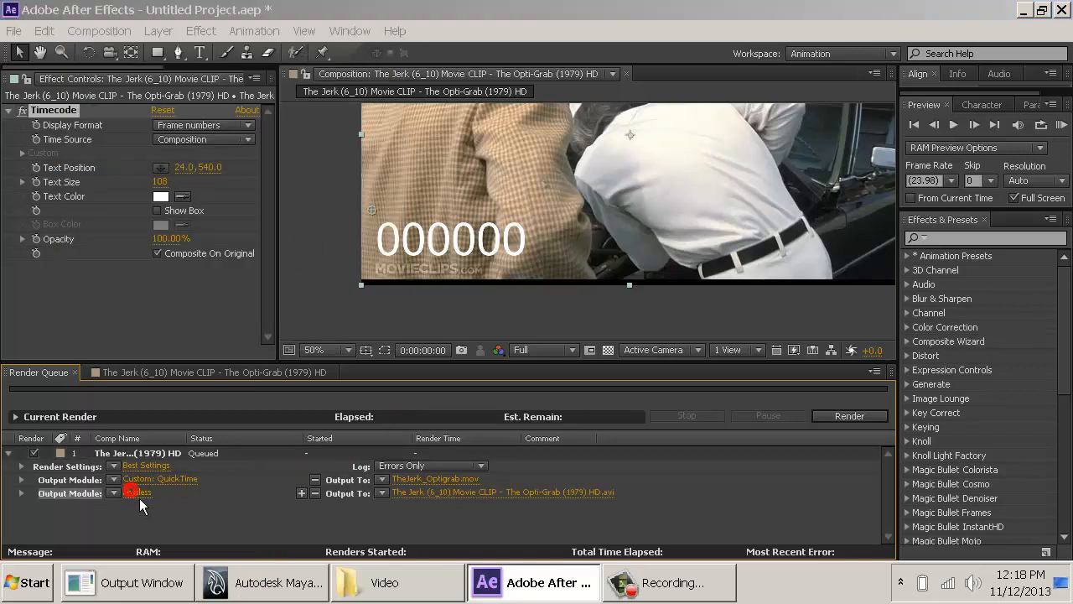
{"action": "left_click", "coordinate": [457, 109]}
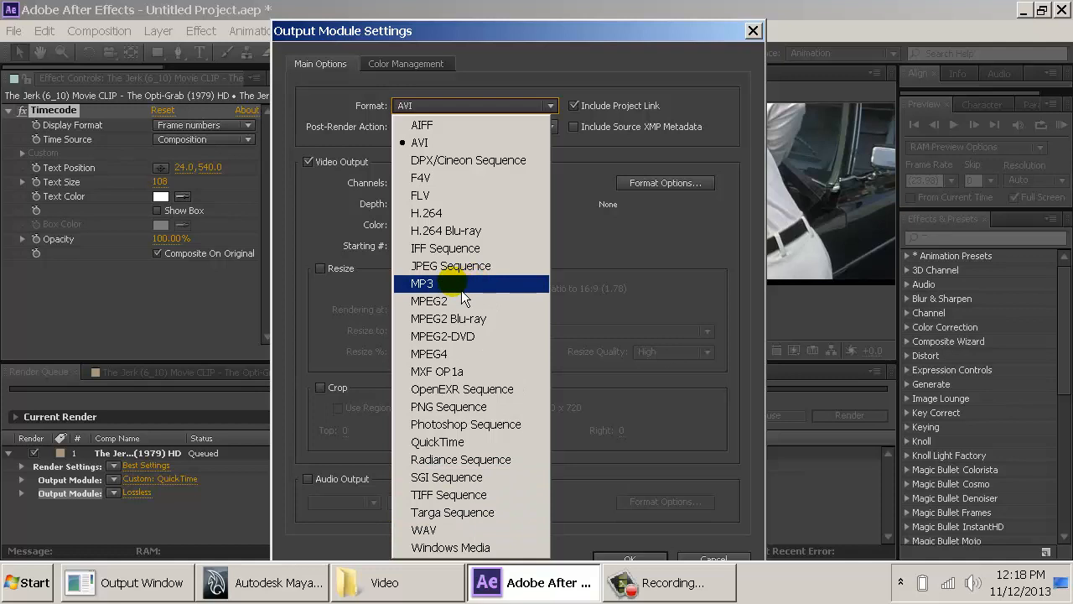
{"action": "left_click", "coordinate": [450, 536]}
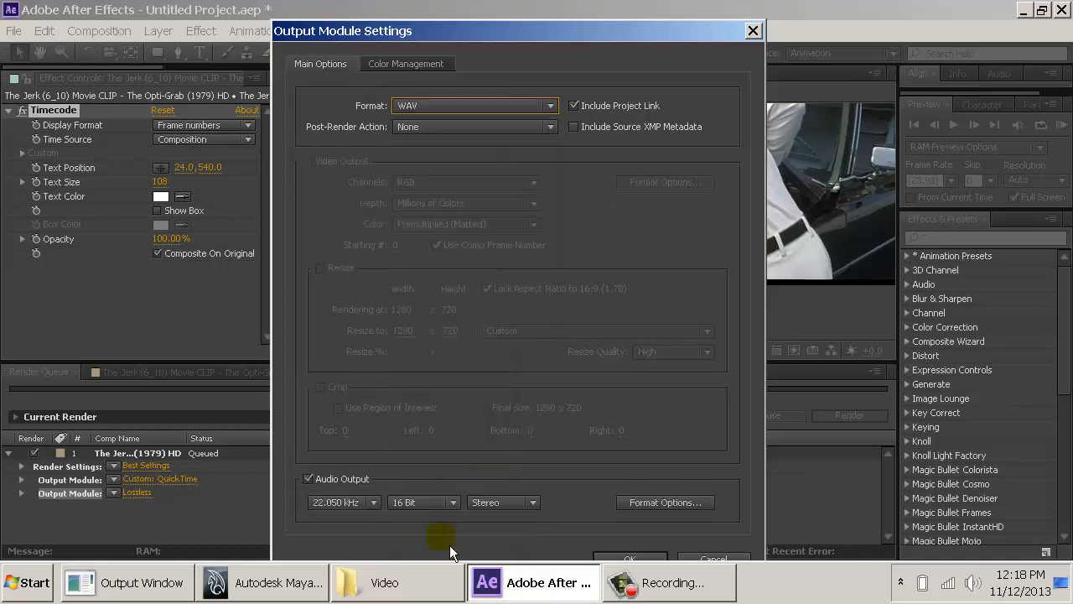
- Set the WAV output's audio to 22.050 kHz mono and accept the output module settings
{"action": "left_click", "coordinate": [339, 510]}
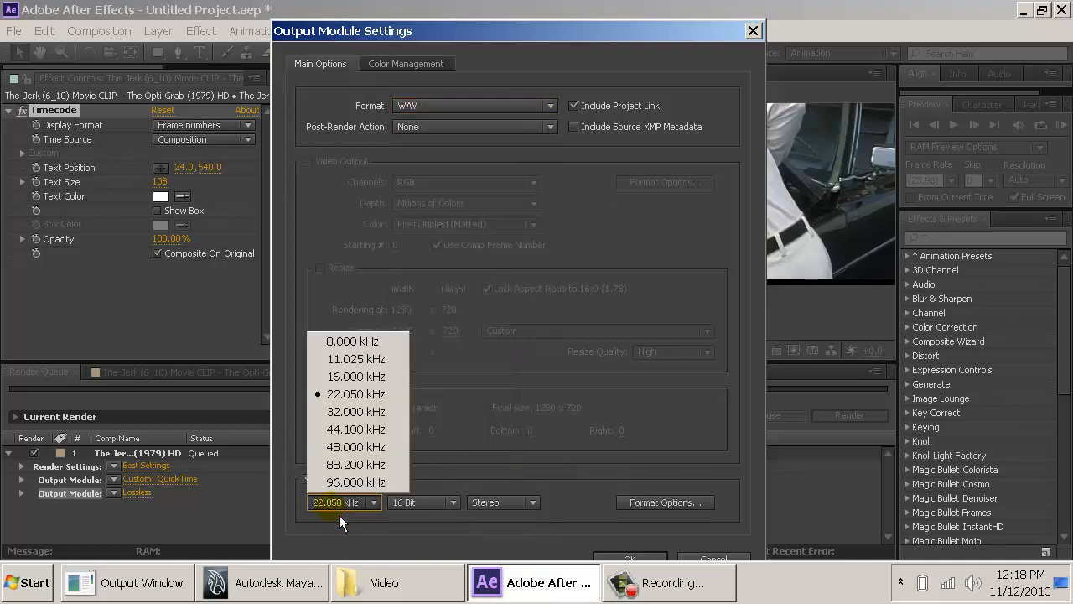
{"action": "left_click", "coordinate": [342, 436]}
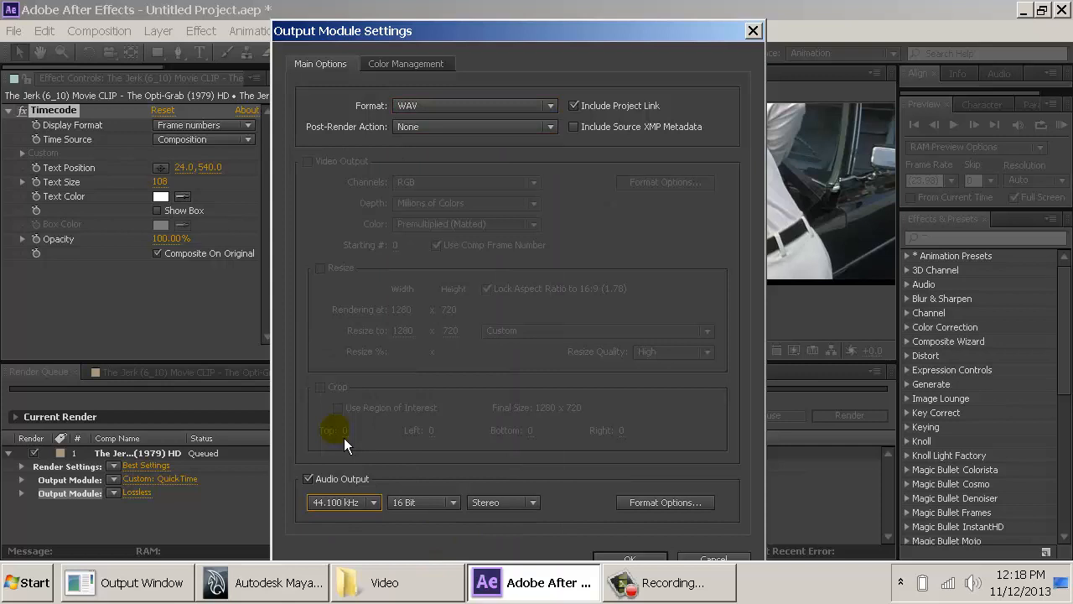
{"action": "left_click", "coordinate": [343, 506]}
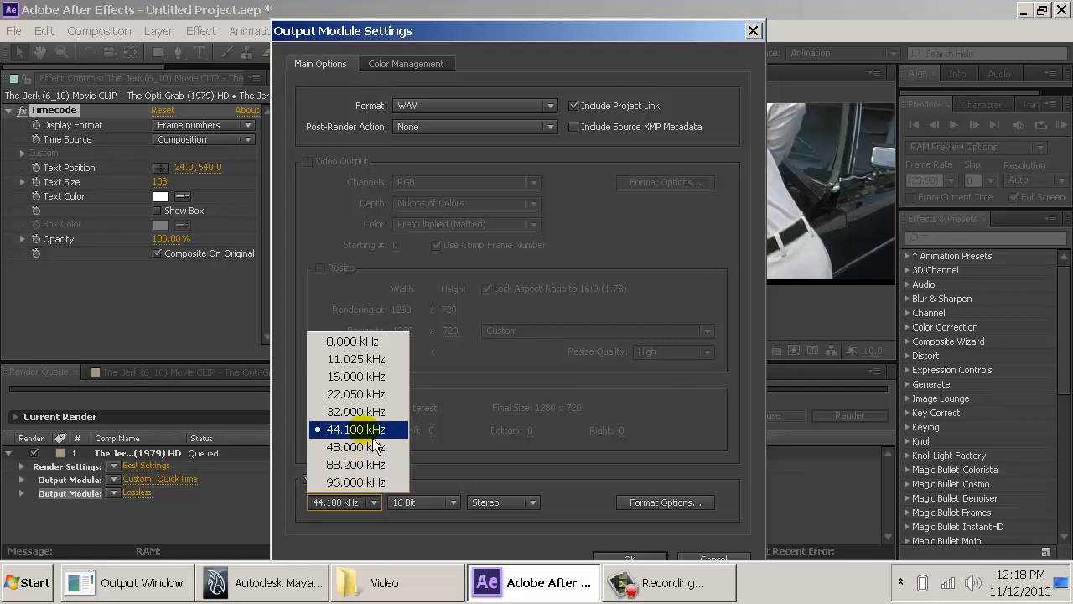
{"action": "left_click", "coordinate": [364, 394]}
{"action": "left_click", "coordinate": [344, 503]}
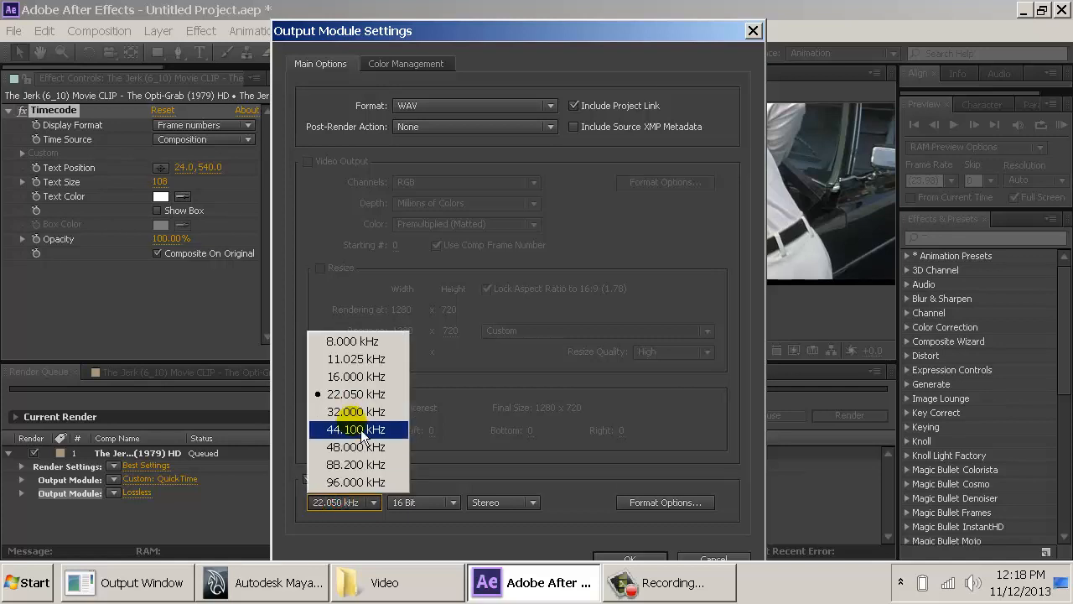
{"action": "left_click", "coordinate": [362, 393]}
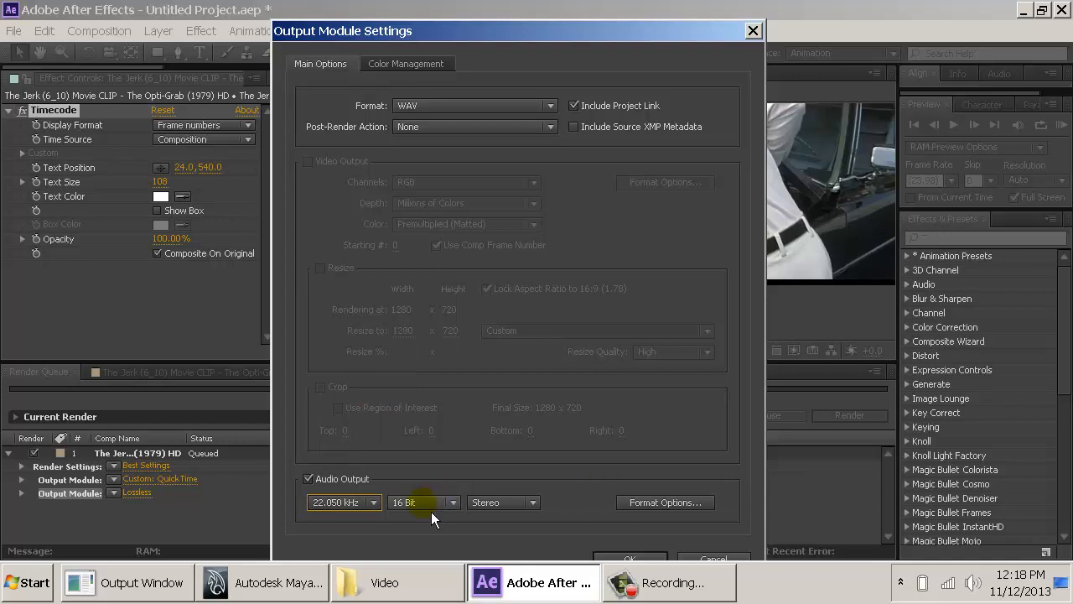
{"action": "left_click", "coordinate": [502, 502]}
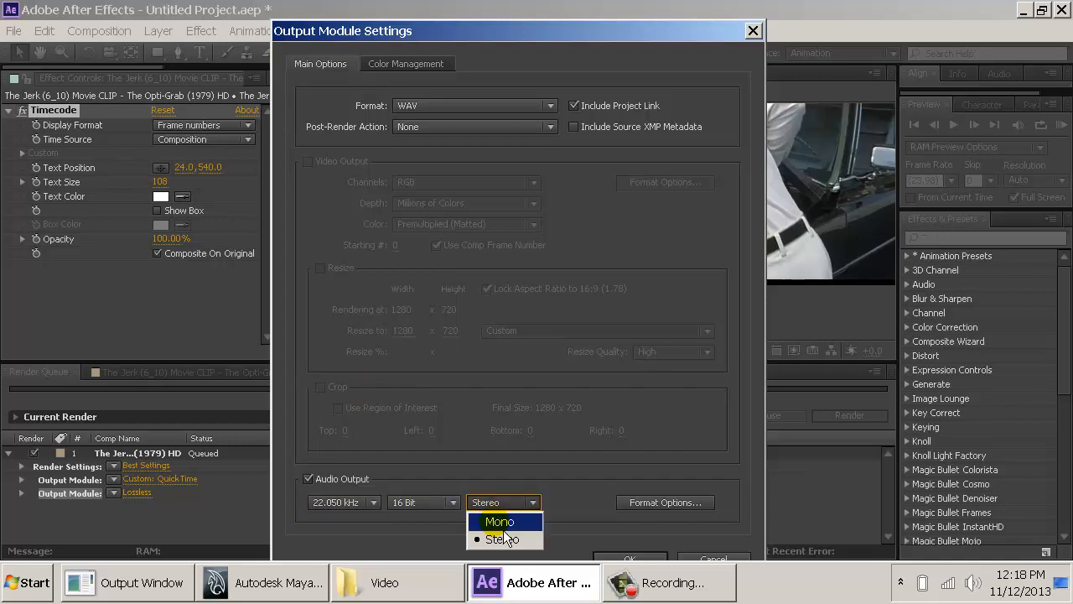
{"action": "left_click", "coordinate": [503, 525]}
{"action": "left_click", "coordinate": [630, 559]}
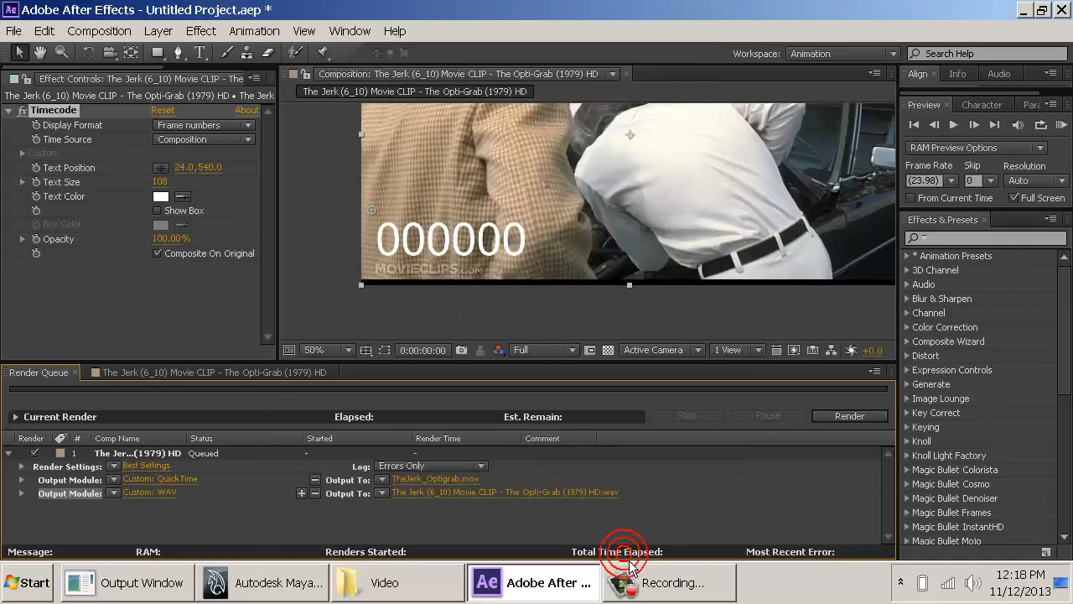
- Name the WAV output file TheJerk_Optigrab_Audio in the Video folder and render the queue
{"action": "left_click", "coordinate": [484, 495]}
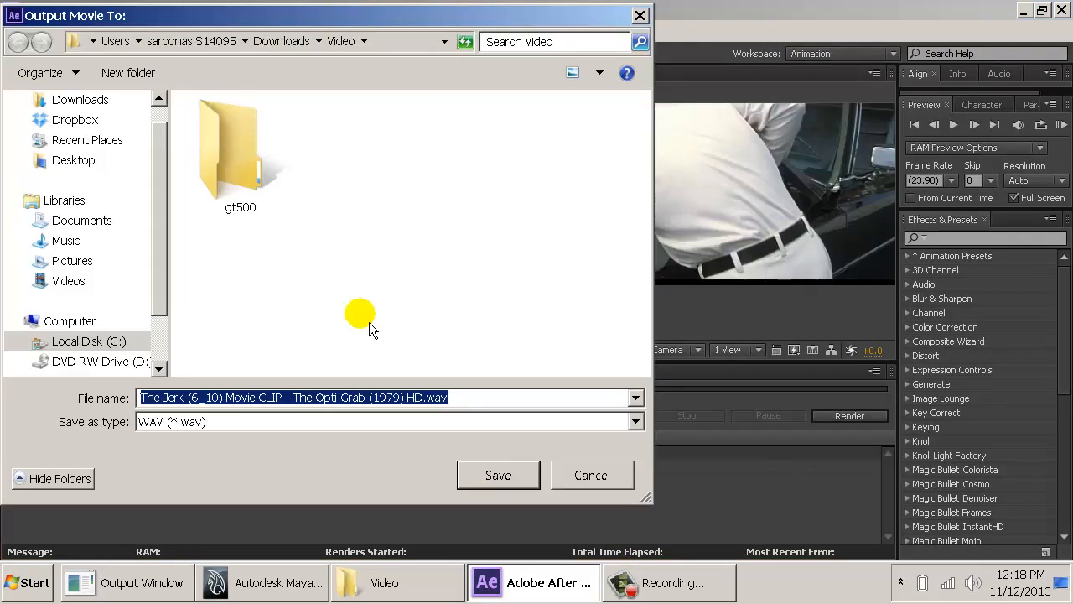
{"action": "type", "text": "Op"}
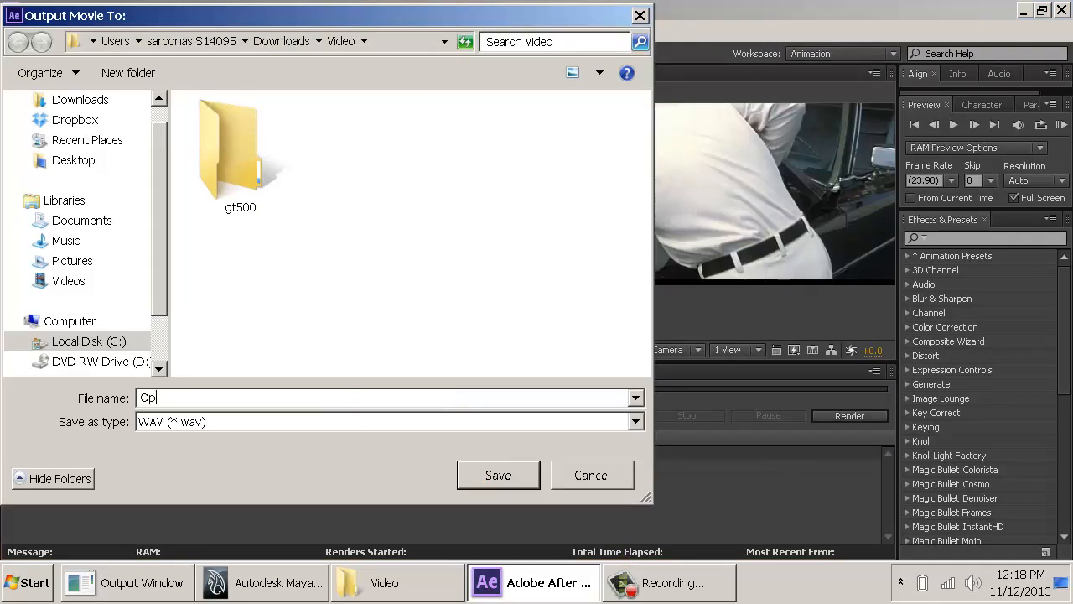
{"action": "key", "text": "BackSpace"}
{"action": "type", "text": "TheJerk_Optigrab_Audio"}
{"action": "key", "text": "Return"}
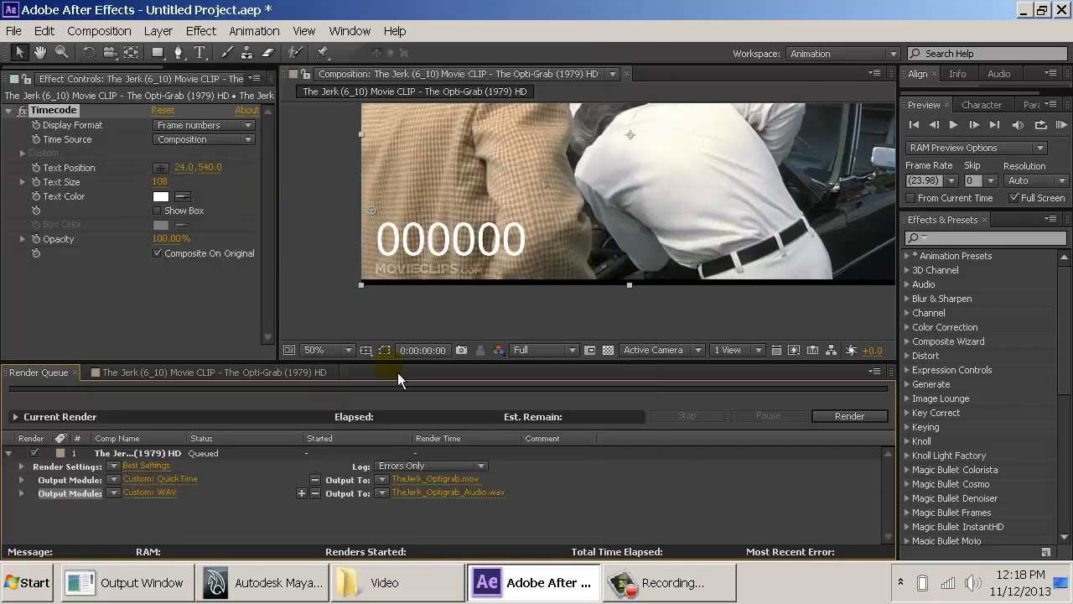
{"action": "left_click", "coordinate": [848, 417]}
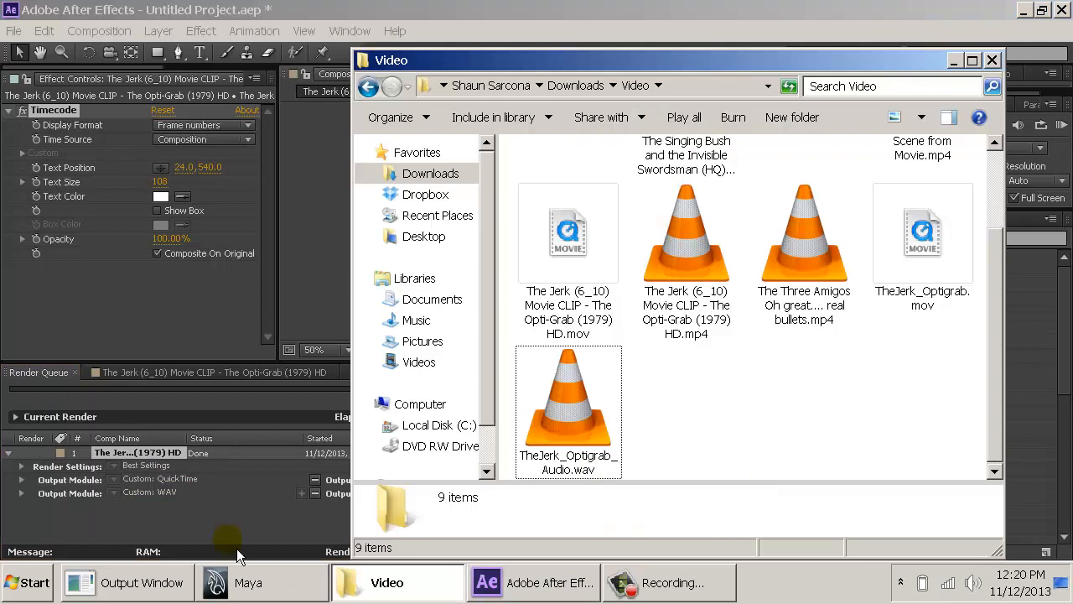
- Open the AndyAnimation project folder inside D_DRIVE's 2540 work folder in a second Explorer window, placed beside the Video folder
{"action": "left_click", "coordinate": [28, 582]}
{"action": "left_click", "coordinate": [336, 256]}
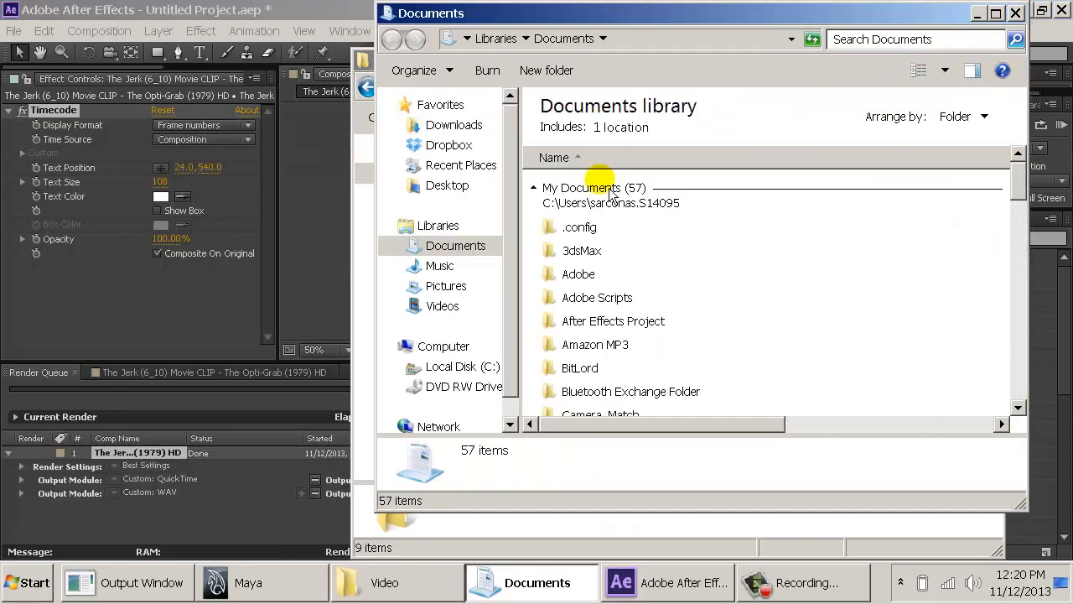
{"action": "left_click", "coordinate": [470, 184]}
{"action": "double_click", "coordinate": [599, 132]}
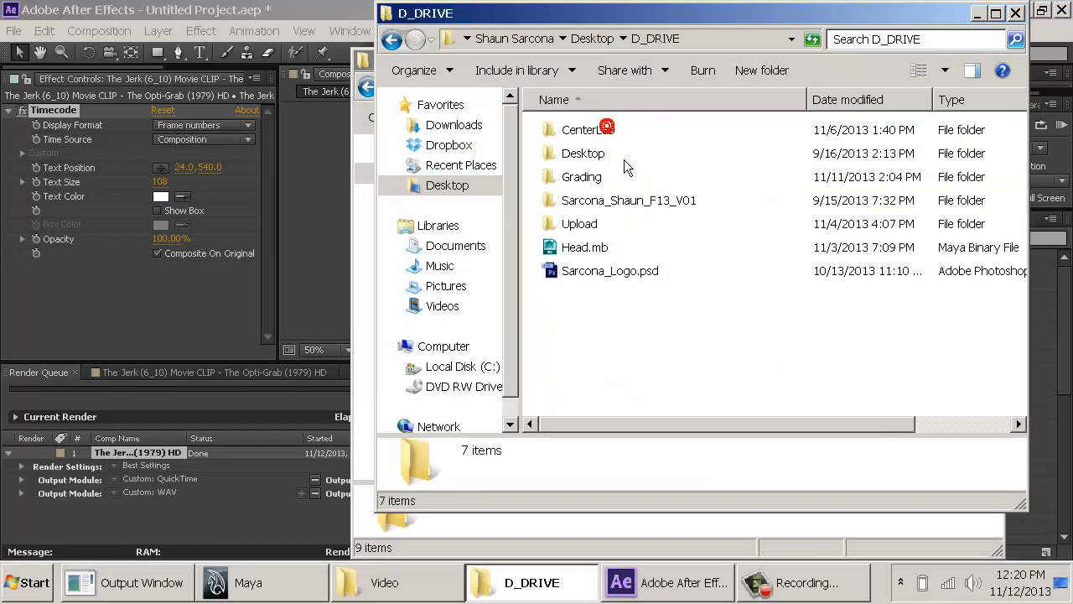
{"action": "double_click", "coordinate": [600, 198]}
{"action": "double_click", "coordinate": [582, 200]}
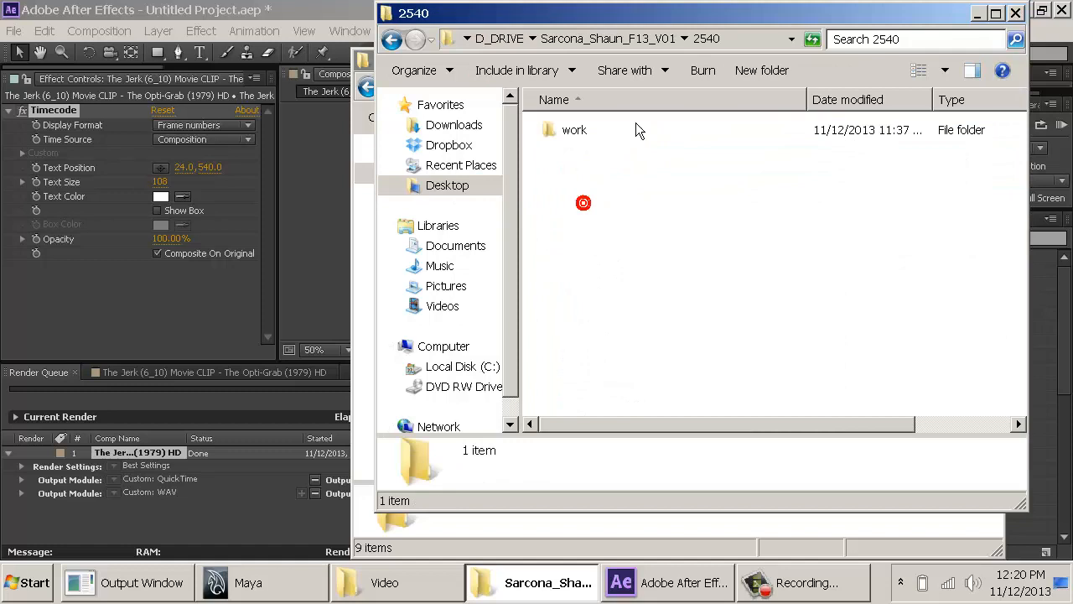
{"action": "left_click_drag", "start_coordinate": [694, 15], "coordinate": [309, 31]}
{"action": "double_click", "coordinate": [200, 152]}
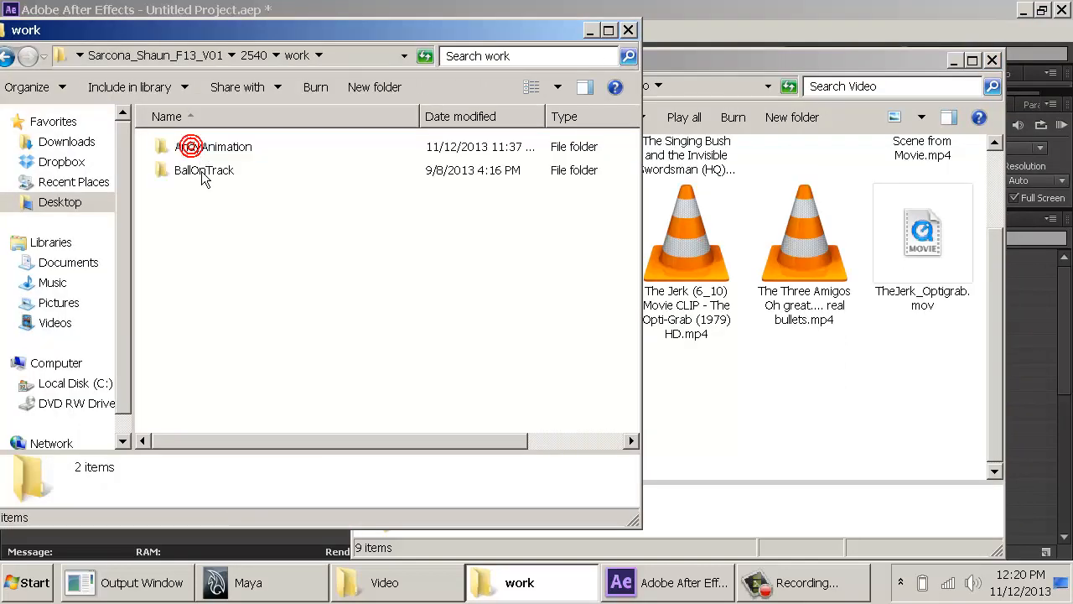
{"action": "double_click", "coordinate": [220, 148]}
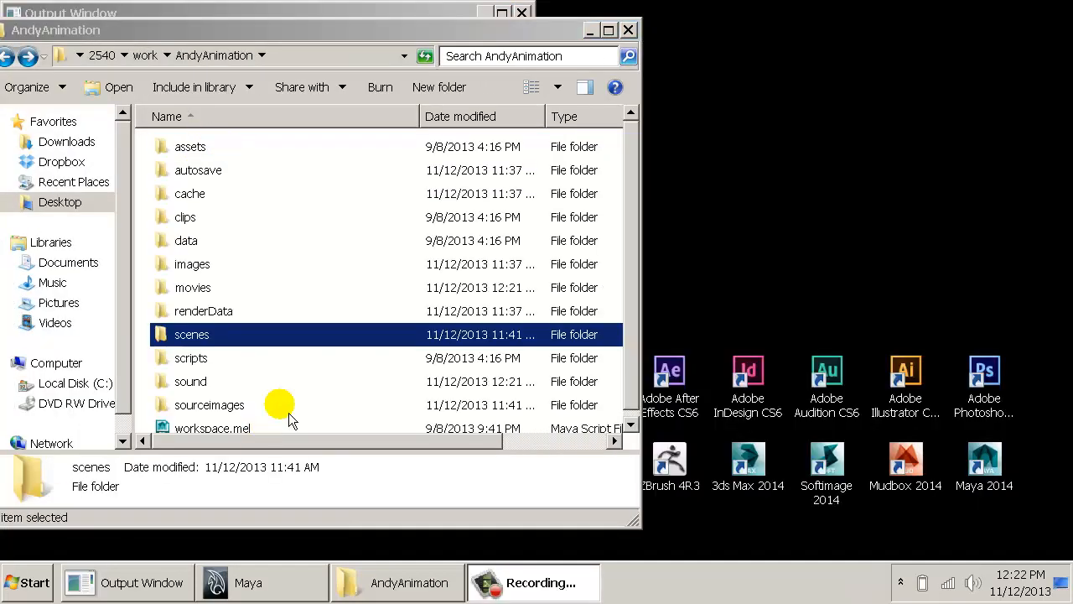
- Open the AndyAnimation project's movies folder and examine the After Effects project and media files stored there
{"action": "left_click_drag", "start_coordinate": [314, 35], "coordinate": [414, 33]}
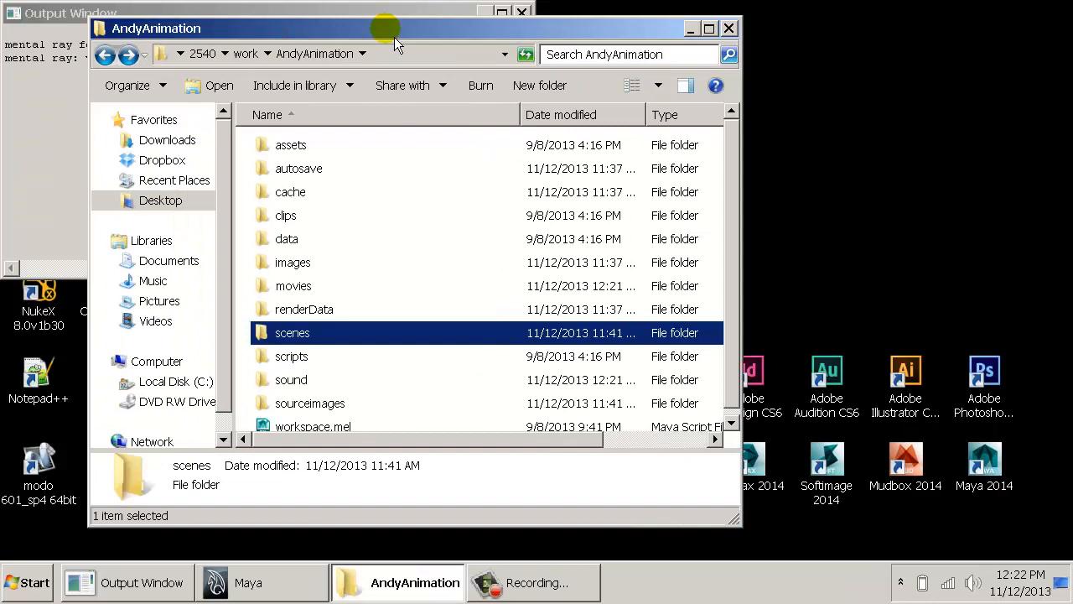
{"action": "double_click", "coordinate": [302, 287]}
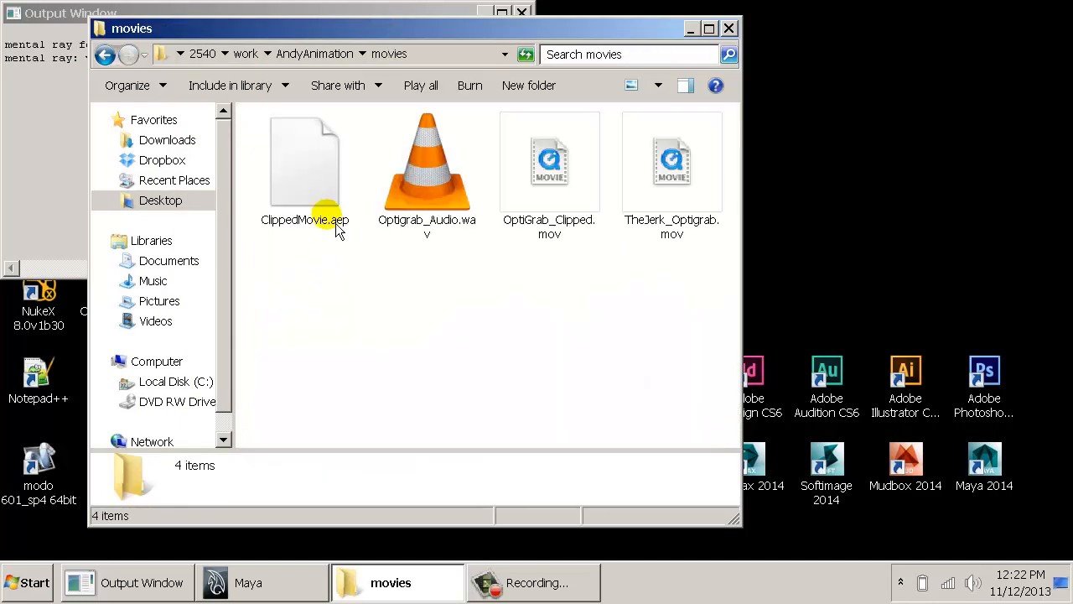
{"action": "left_click", "coordinate": [327, 174]}
{"action": "left_click", "coordinate": [334, 331]}
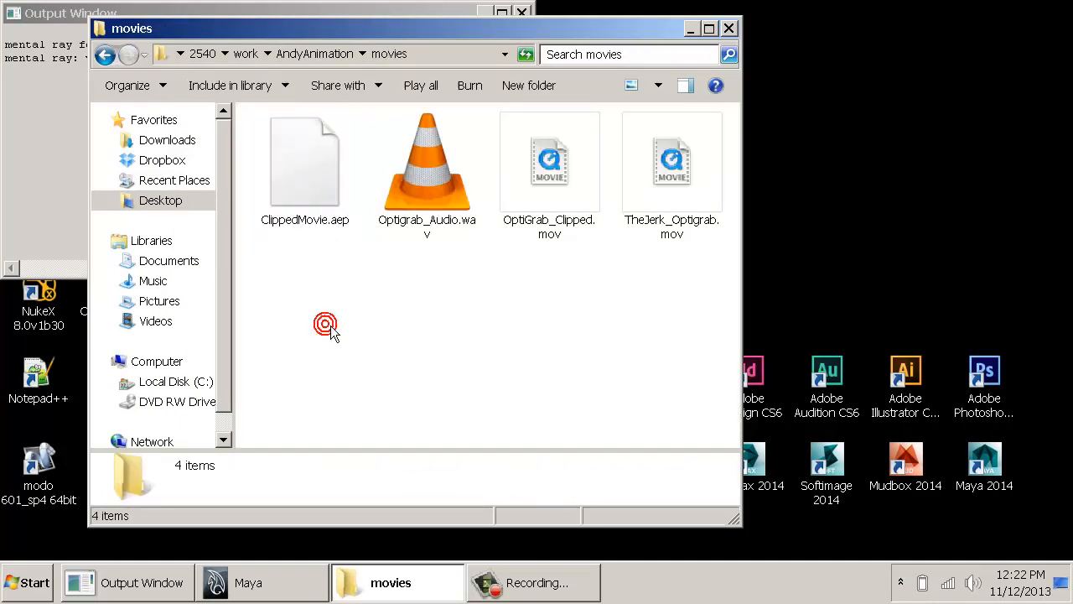
{"action": "key", "text": "BackSpace"}
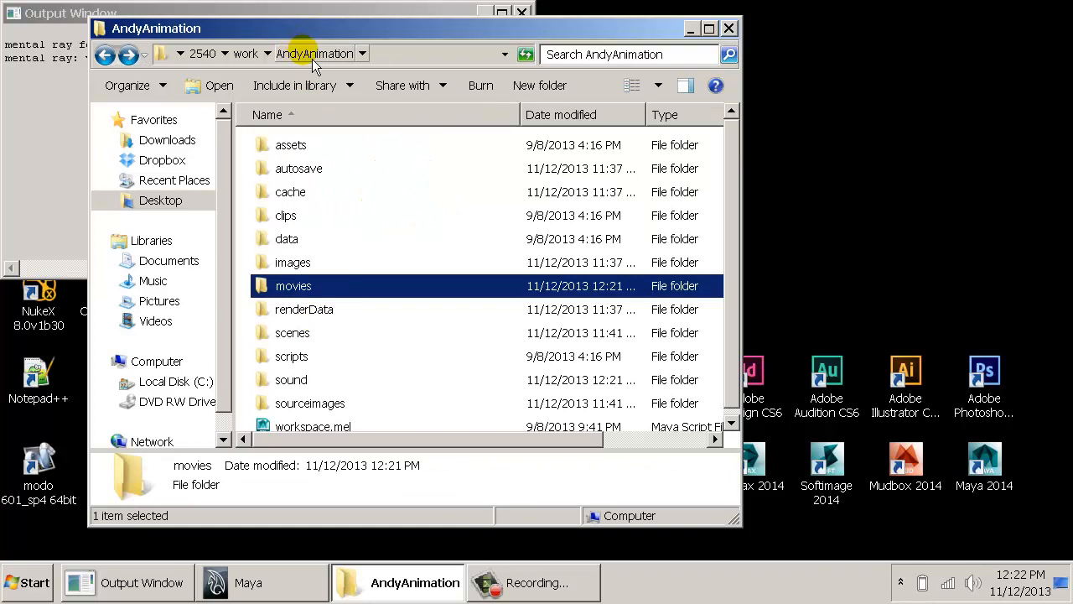
{"action": "double_click", "coordinate": [304, 303]}
{"action": "left_click", "coordinate": [323, 184]}
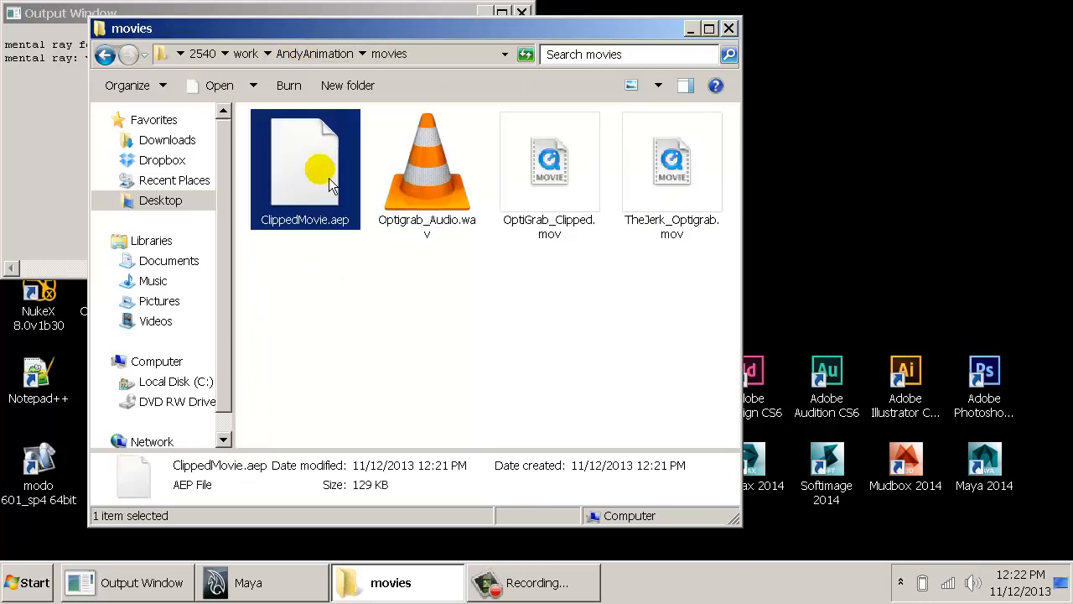
{"action": "left_click", "coordinate": [386, 328]}
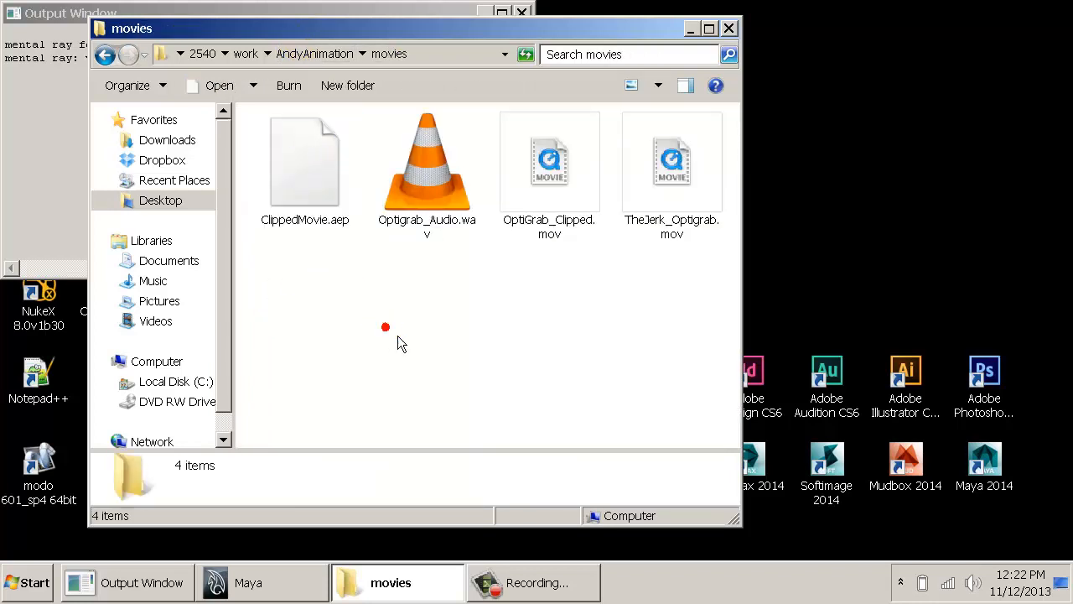
- Delete OptiGrab_Clipped.mov and Optigrab_Audio.wav from the movies folder, then select TheJerk_Optigrab.mov
{"action": "left_click", "coordinate": [573, 196]}
{"action": "key", "text": "Delete"}
{"action": "key", "text": "Return"}
{"action": "right_click", "coordinate": [434, 189]}
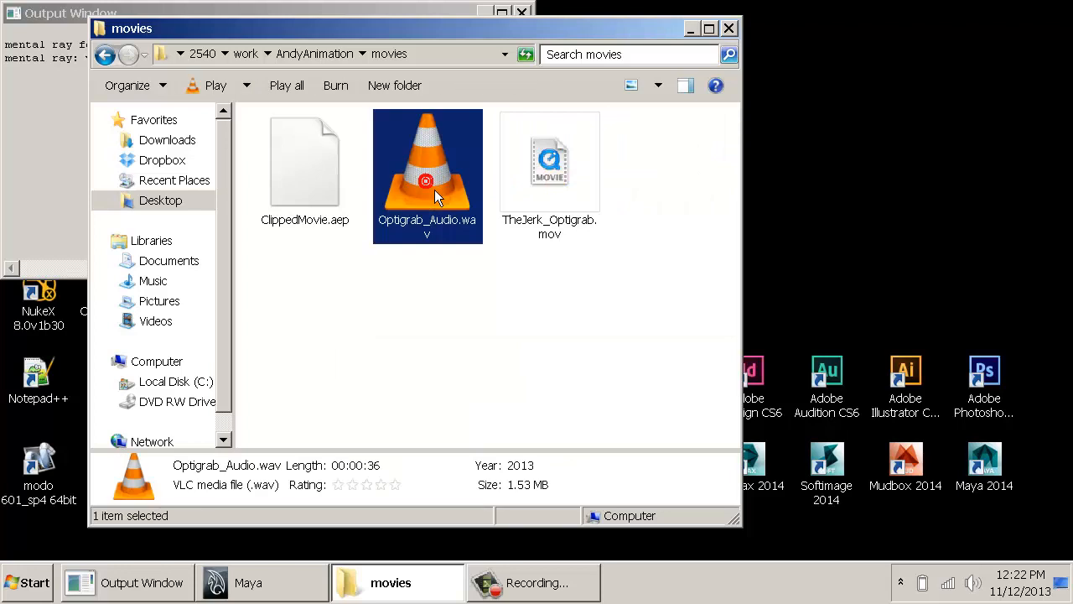
{"action": "key", "text": "Delete"}
{"action": "key", "text": "Return"}
{"action": "left_click", "coordinate": [437, 182]}
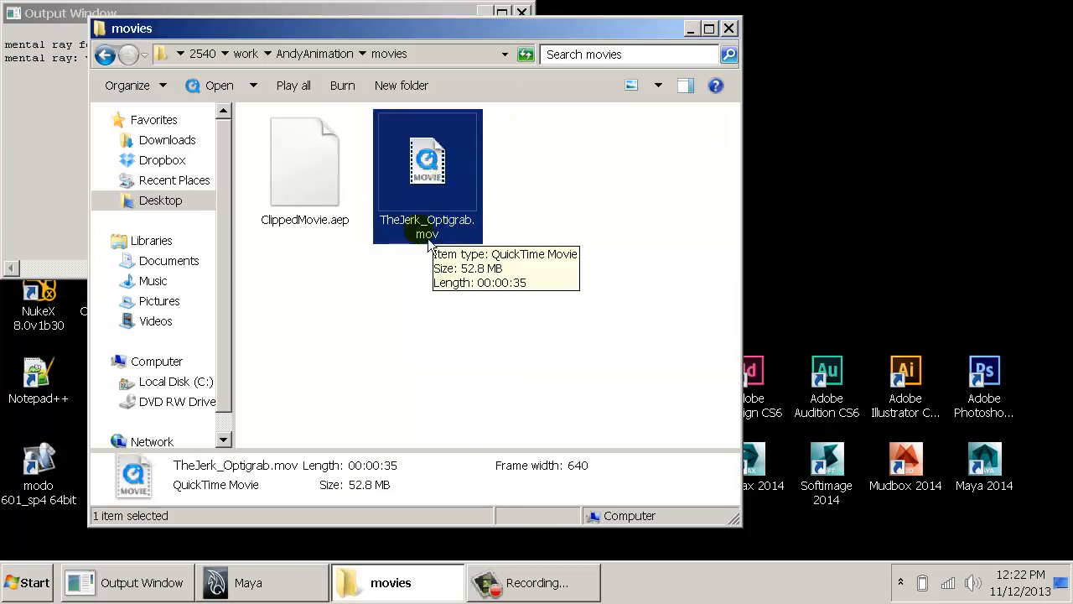
- Check the project's sound folder for the rendered Optigrab audio file and return to the AndyAnimation folder
{"action": "key", "text": "BackSpace"}
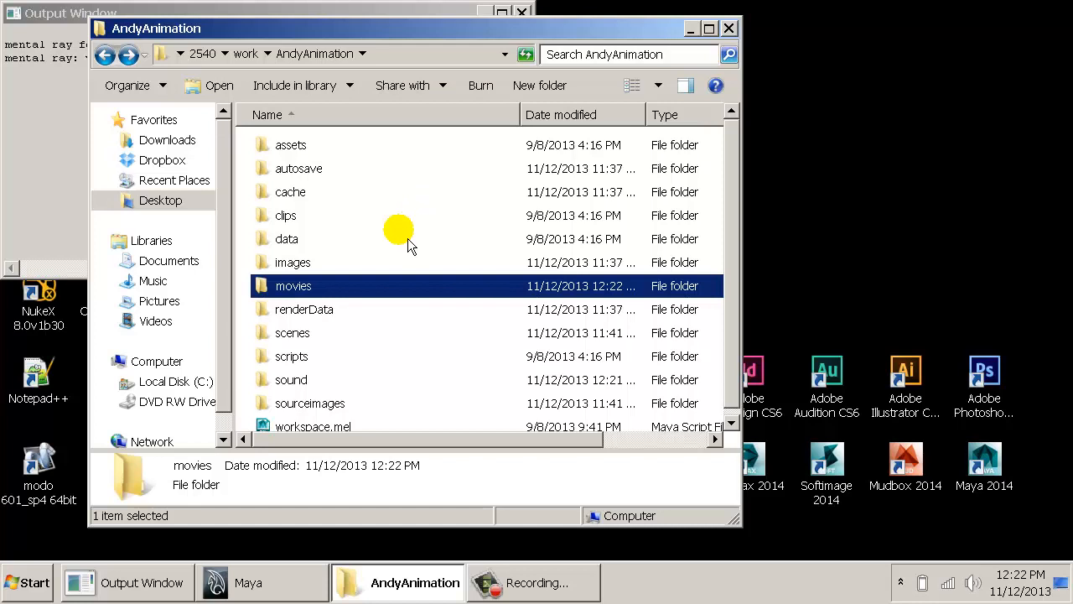
{"action": "double_click", "coordinate": [307, 386]}
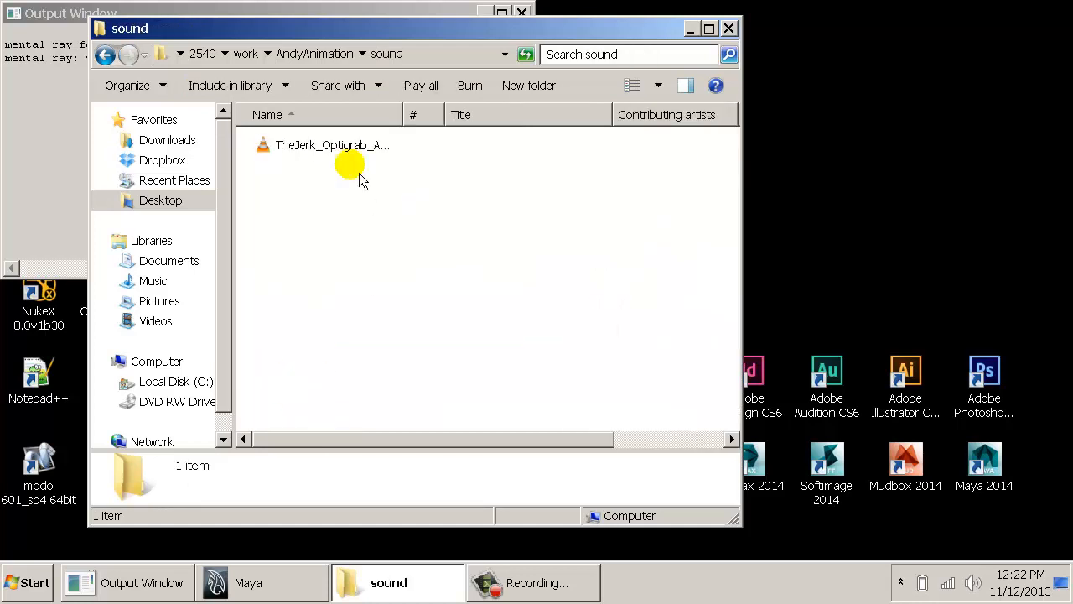
{"action": "left_click", "coordinate": [352, 158]}
{"action": "left_click", "coordinate": [356, 199]}
{"action": "key", "text": "BackSpace"}
- Look through the texture images in the sourceimages folder and return to the AndyAnimation folder
{"action": "double_click", "coordinate": [310, 403]}
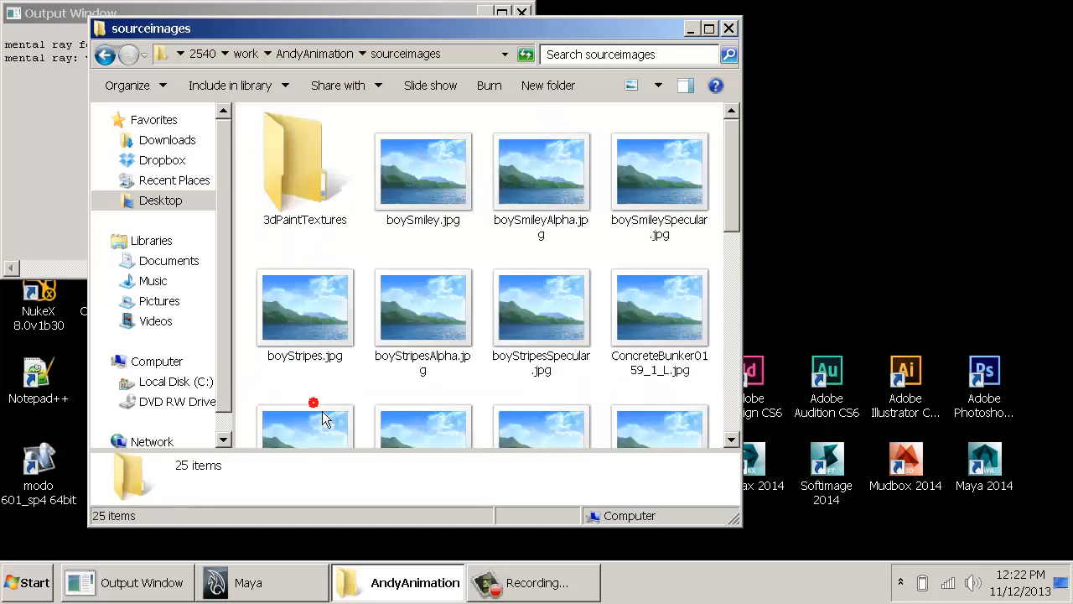
{"action": "left_click", "coordinate": [428, 191]}
{"action": "scroll", "coordinate": [478, 311], "scroll_direction": "down", "scroll_amount": 10}
{"action": "scroll", "coordinate": [491, 366], "scroll_direction": "up", "scroll_amount": 10}
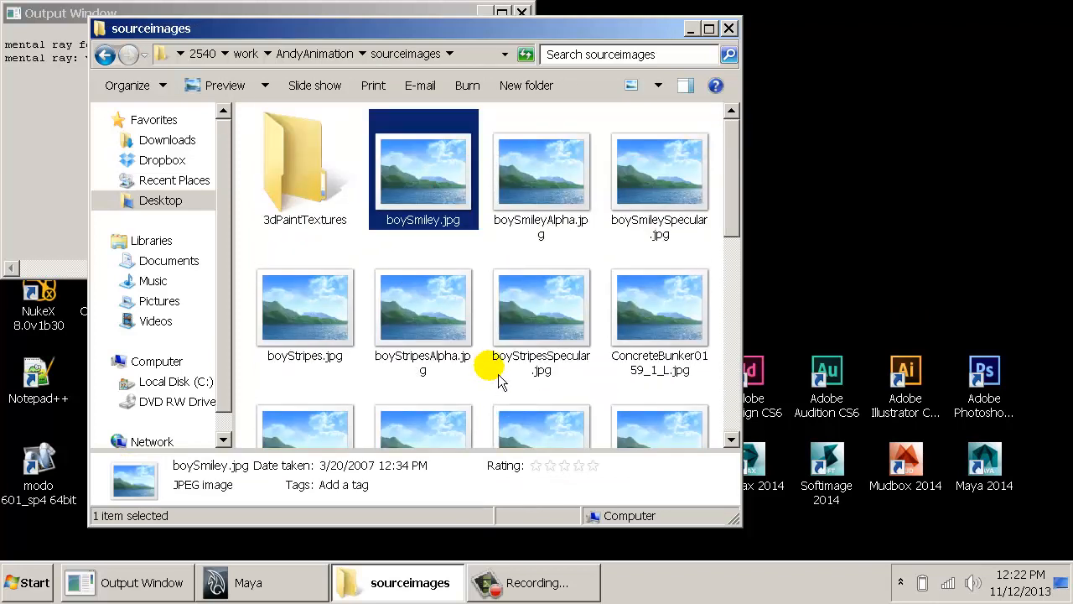
{"action": "scroll", "coordinate": [498, 374], "scroll_direction": "down", "scroll_amount": 10}
{"action": "scroll", "coordinate": [498, 374], "scroll_direction": "up", "scroll_amount": 9}
{"action": "key", "text": "alt+Left"}
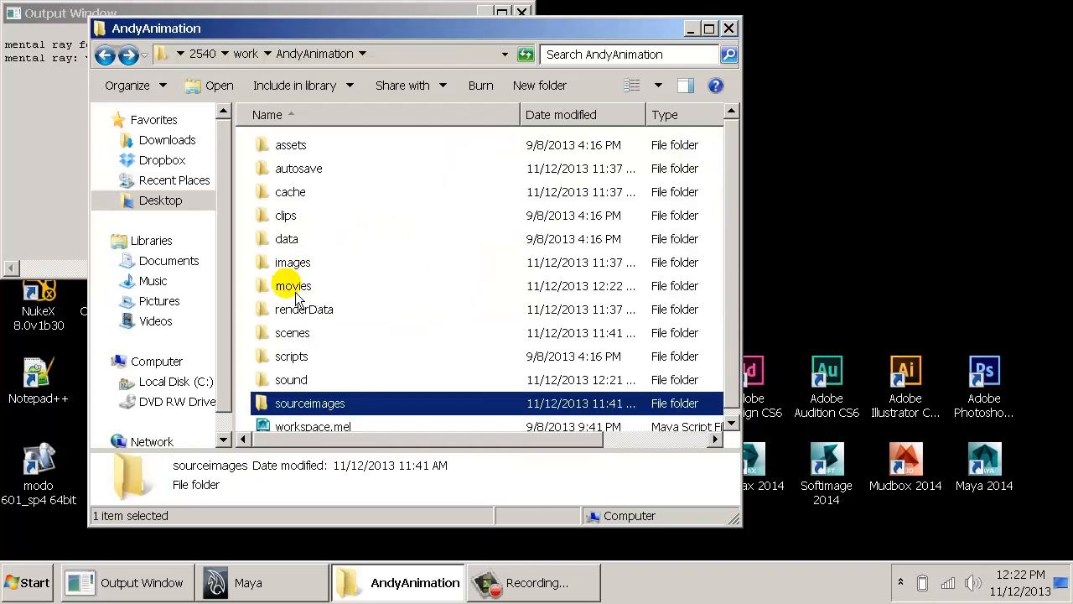
- Look through the Maya scene and OBJ files in the scenes folder and return to the AndyAnimation folder
{"action": "double_click", "coordinate": [293, 335]}
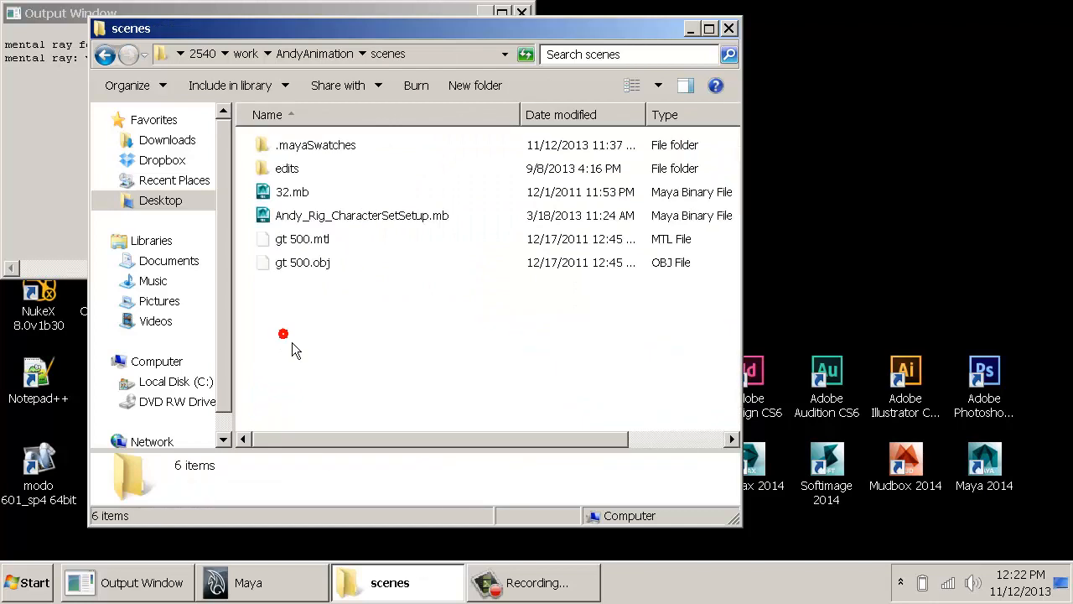
{"action": "left_click", "coordinate": [369, 219]}
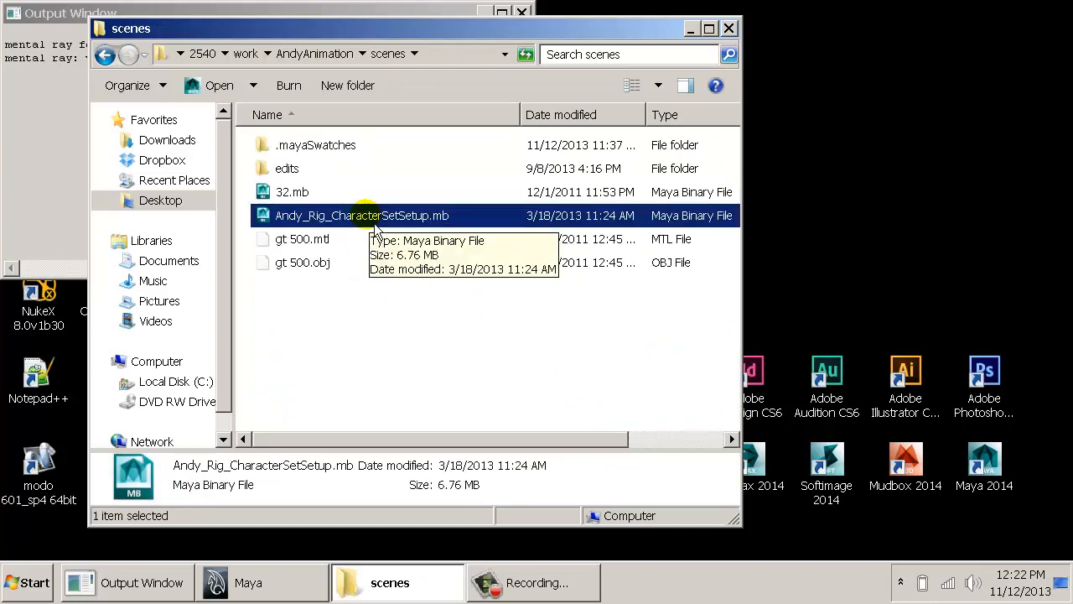
{"action": "left_click", "coordinate": [305, 204]}
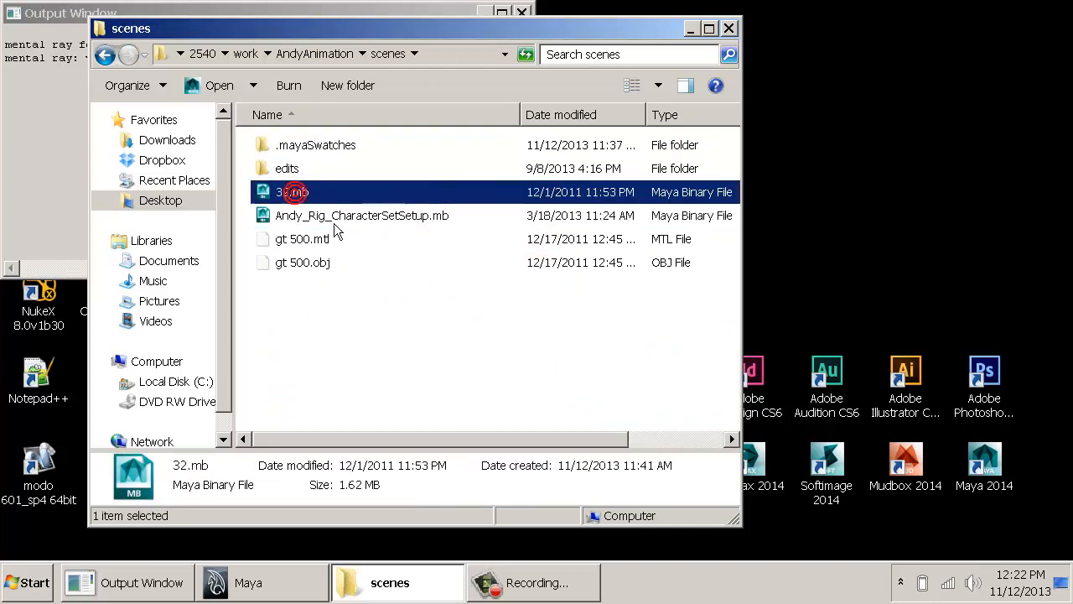
{"action": "left_click", "coordinate": [389, 258]}
{"action": "key", "text": "alt+Left"}
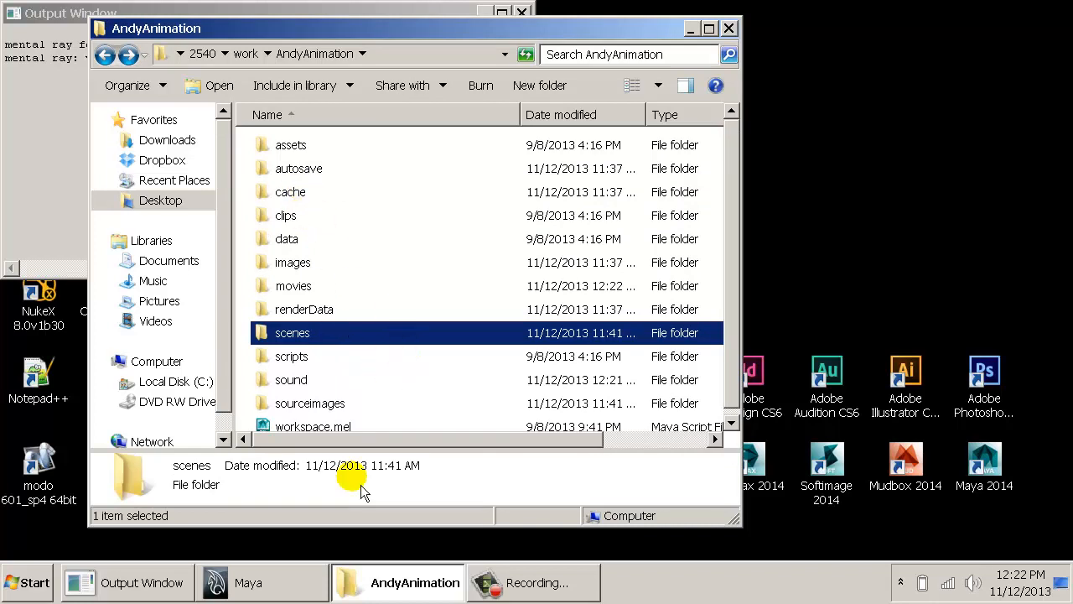
- Switch to Maya and import TheJerk_Optigrab_Audio.wav from the AndyAnimation project's sound folder
{"action": "left_click", "coordinate": [283, 580]}
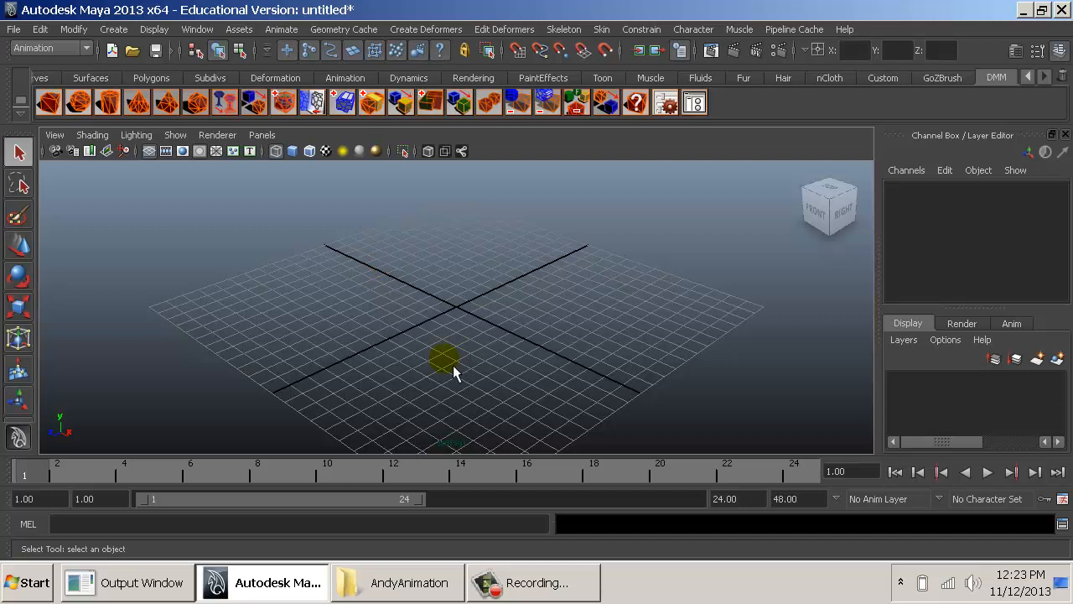
{"action": "left_click", "coordinate": [15, 28]}
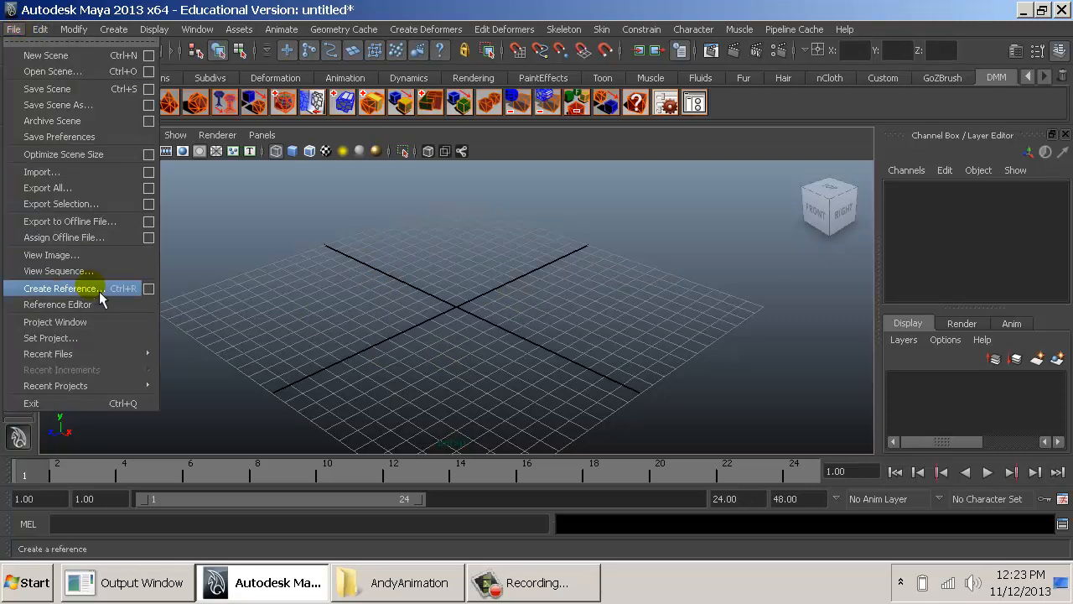
{"action": "left_click", "coordinate": [79, 173]}
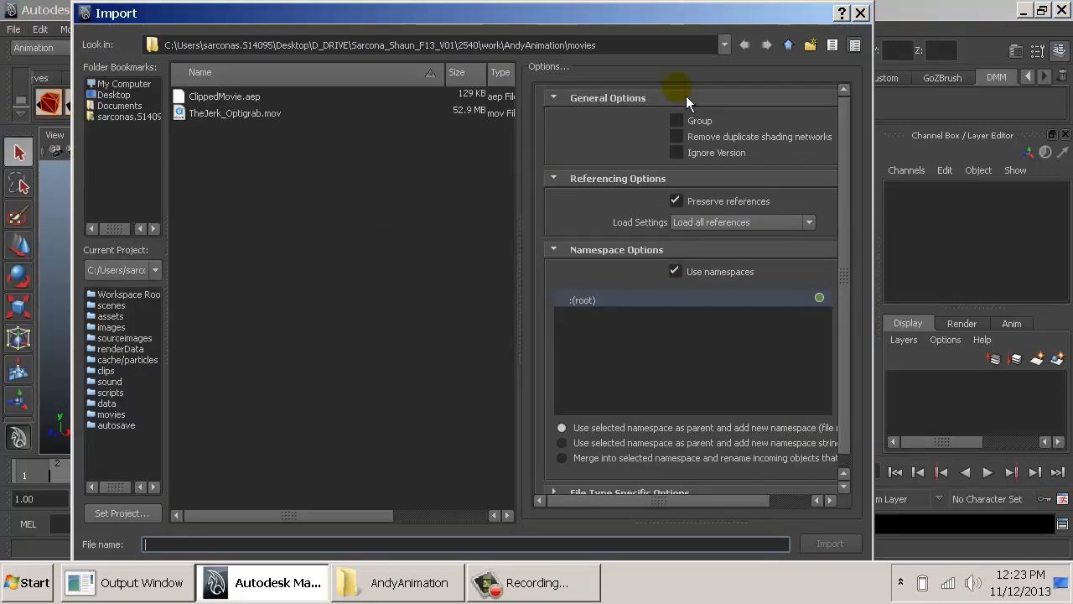
{"action": "left_click", "coordinate": [787, 44]}
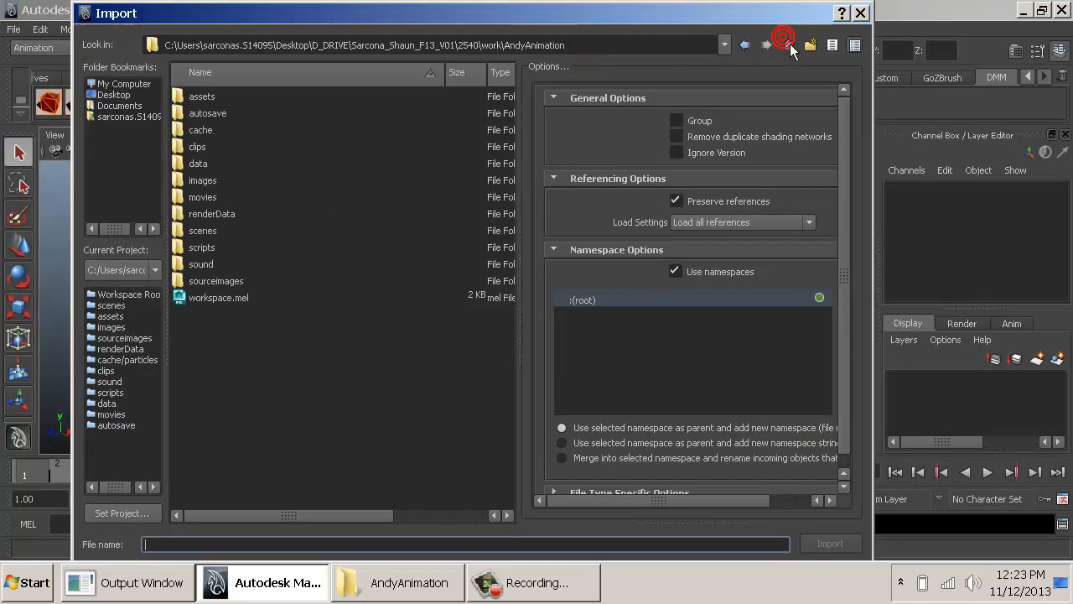
{"action": "left_click", "coordinate": [223, 164]}
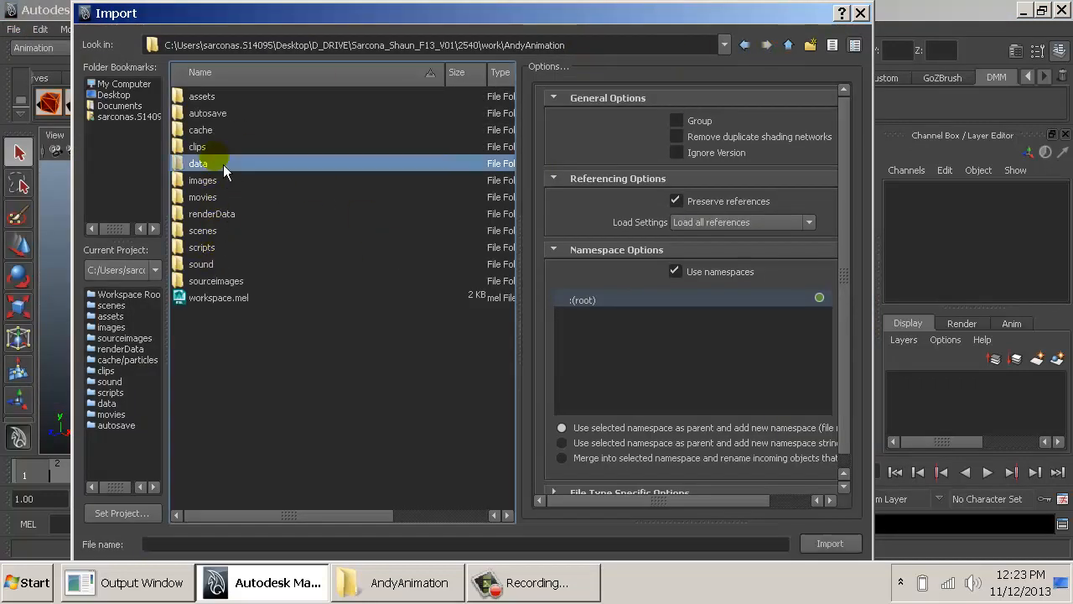
{"action": "left_click", "coordinate": [219, 235]}
{"action": "double_click", "coordinate": [213, 265]}
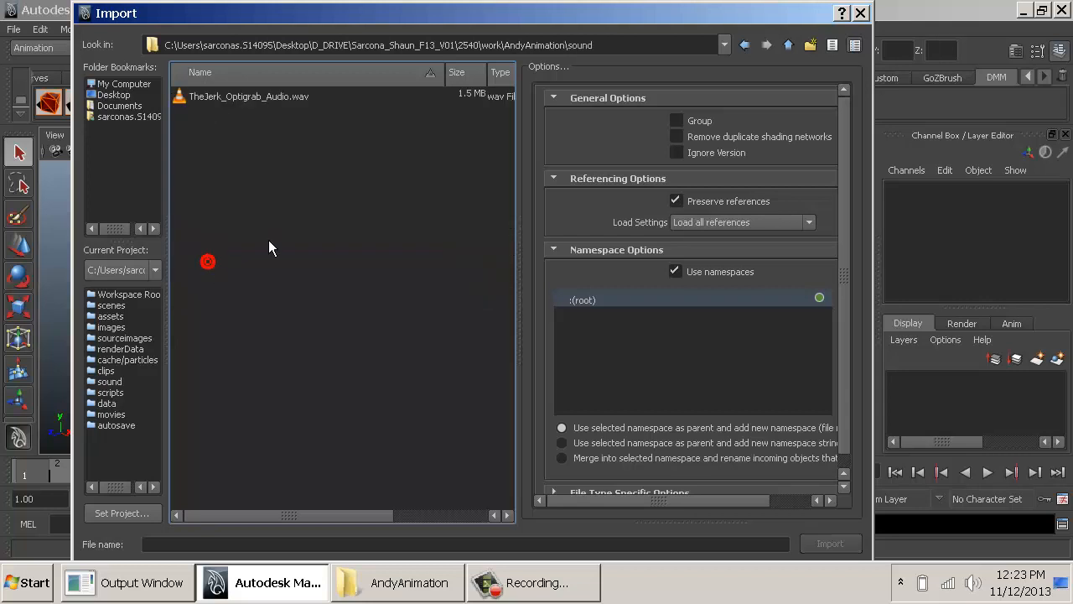
{"action": "left_click", "coordinate": [253, 94]}
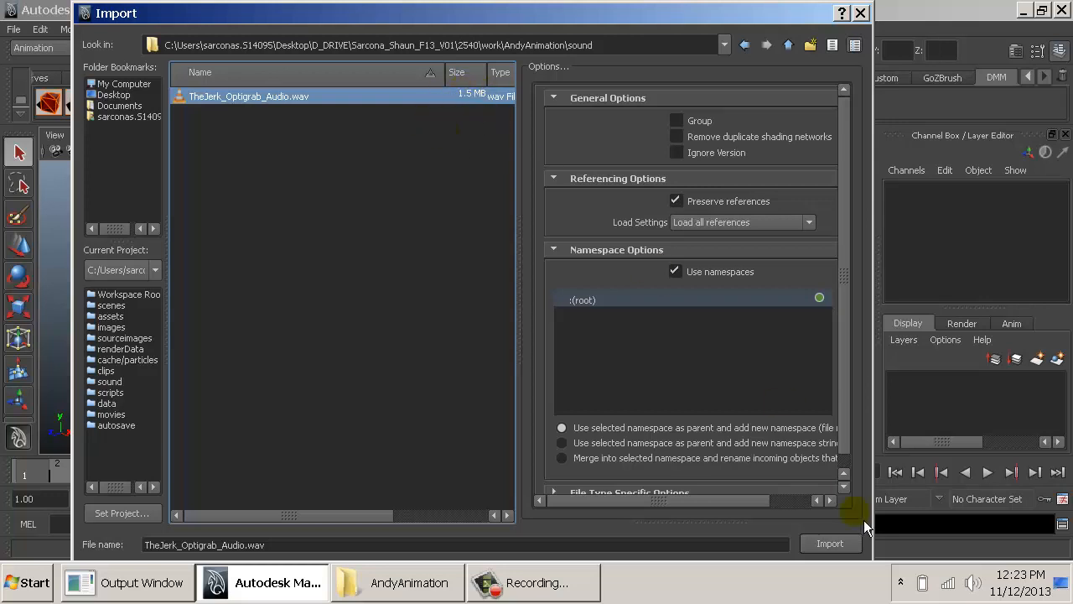
{"action": "left_click", "coordinate": [826, 545]}
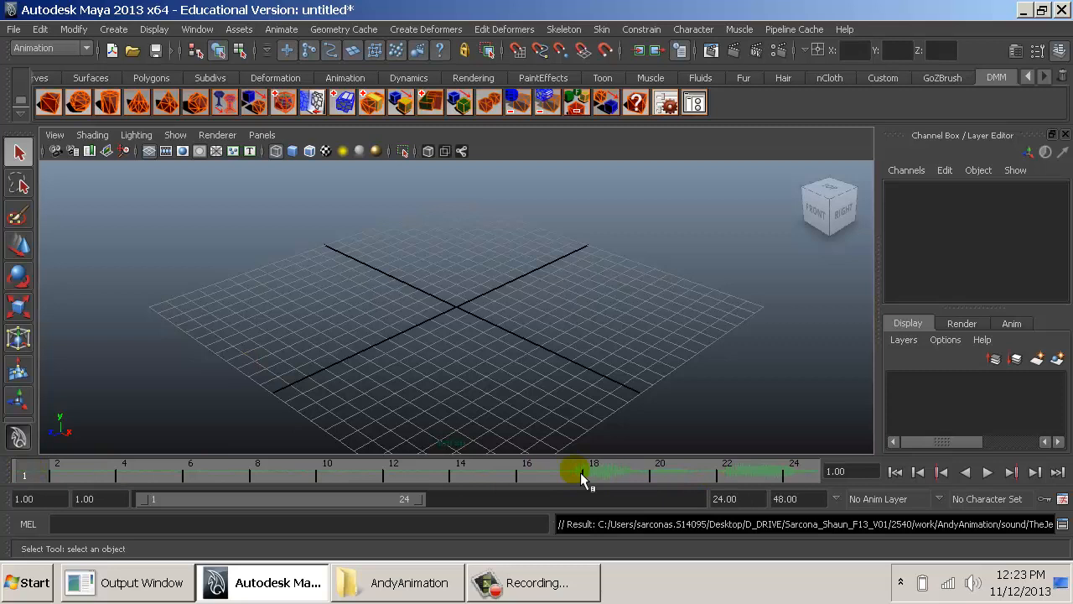
- Cycle the perspective view's background color to a plain light gray
{"action": "key", "text": "alt+b"}
{"action": "key", "text": "alt+b"}
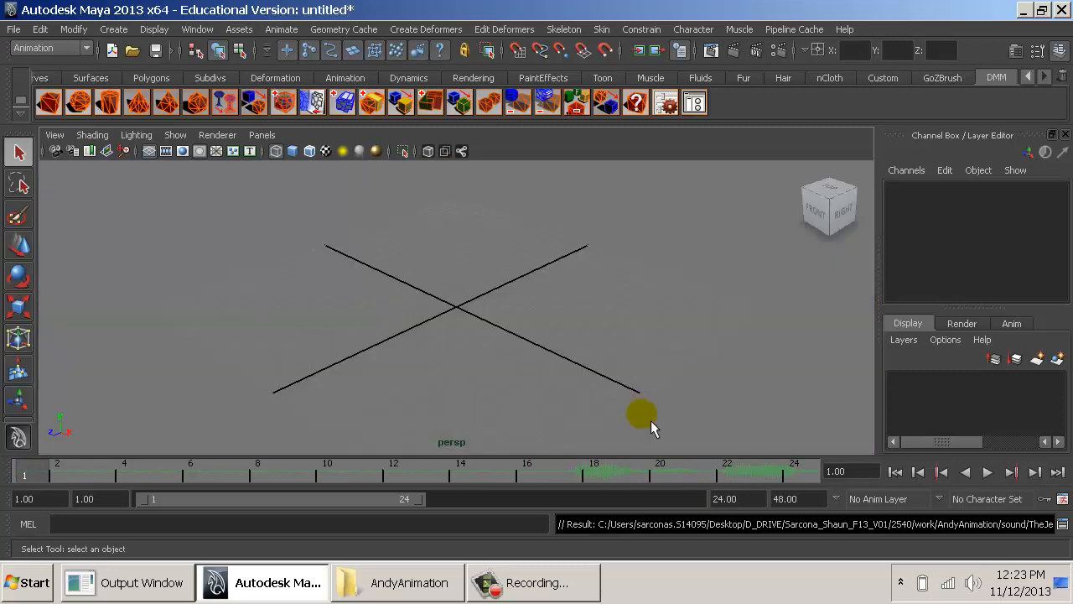
{"action": "key", "text": "alt+b"}
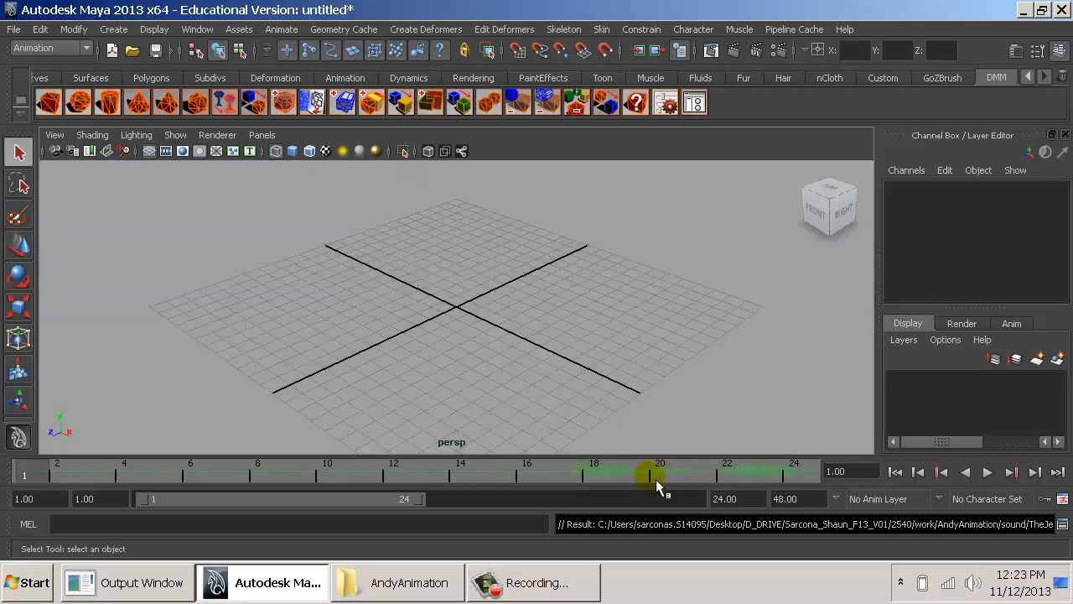
- Set the playback end frame to 850 and play the audio before and after extending the range
{"action": "left_click", "coordinate": [988, 472]}
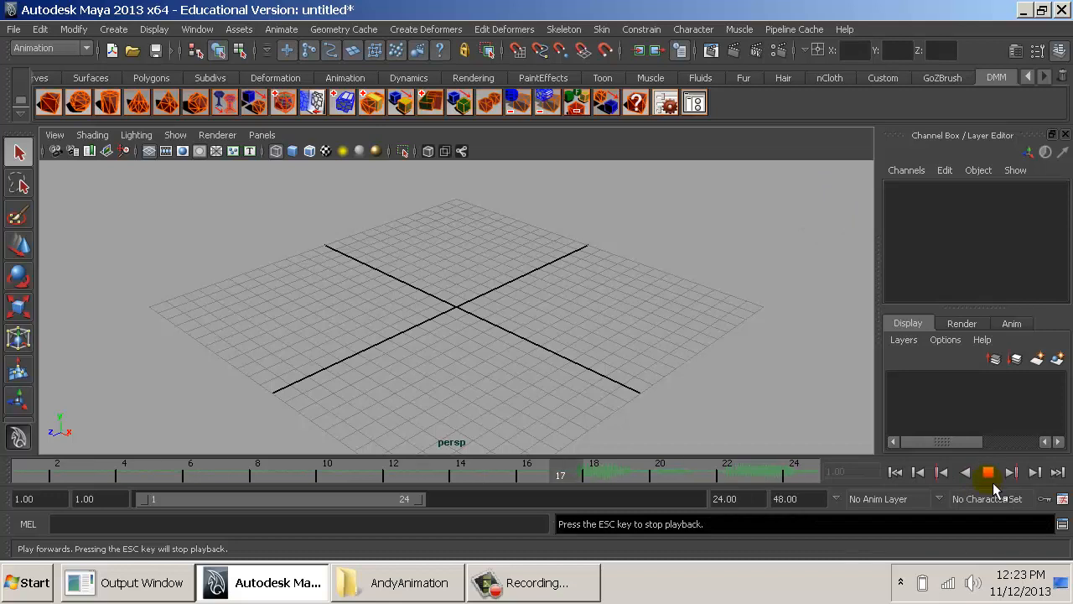
{"action": "left_click", "coordinate": [988, 472]}
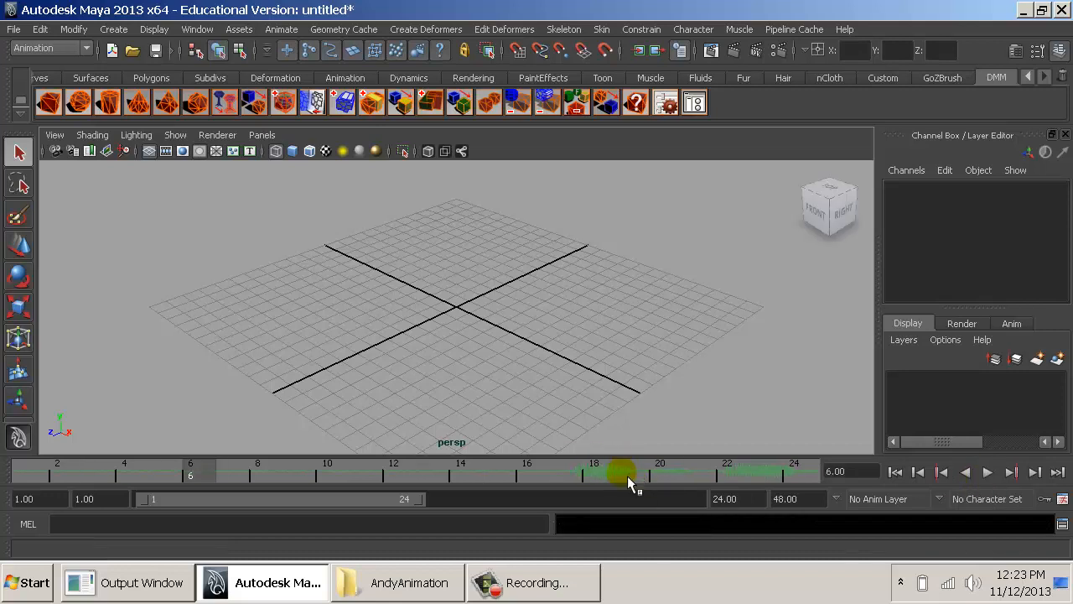
{"action": "left_click", "coordinate": [734, 500]}
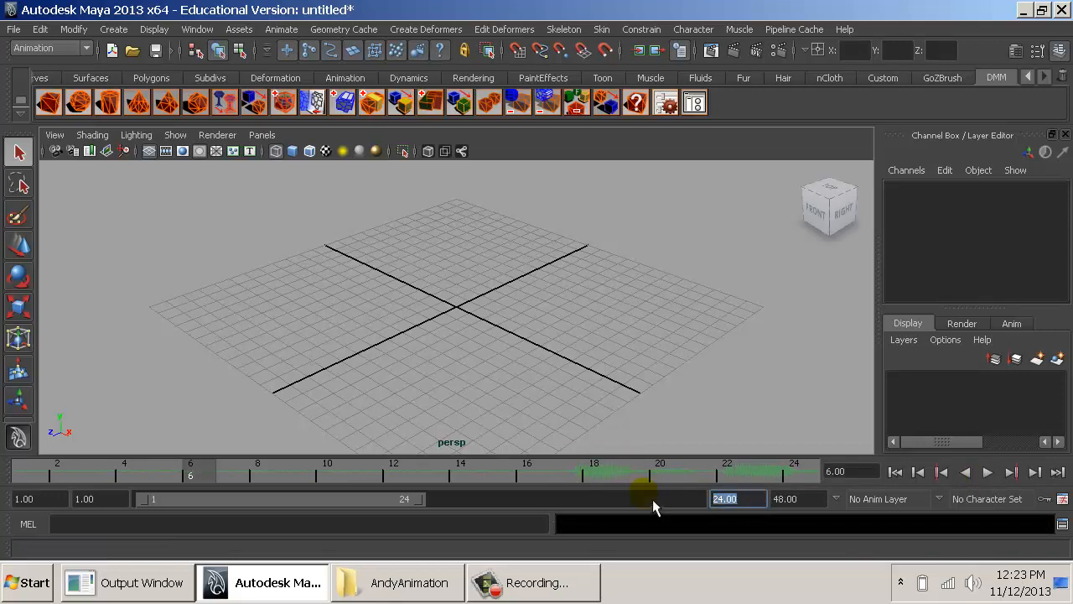
{"action": "type", "text": "850"}
{"action": "key", "text": "Return"}
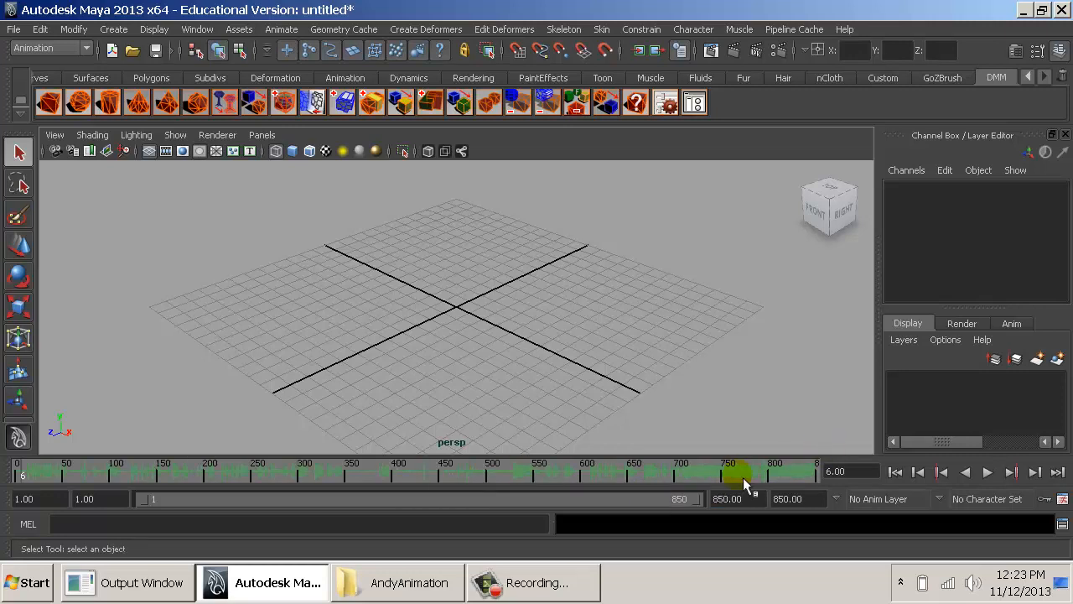
{"action": "left_click", "coordinate": [989, 472]}
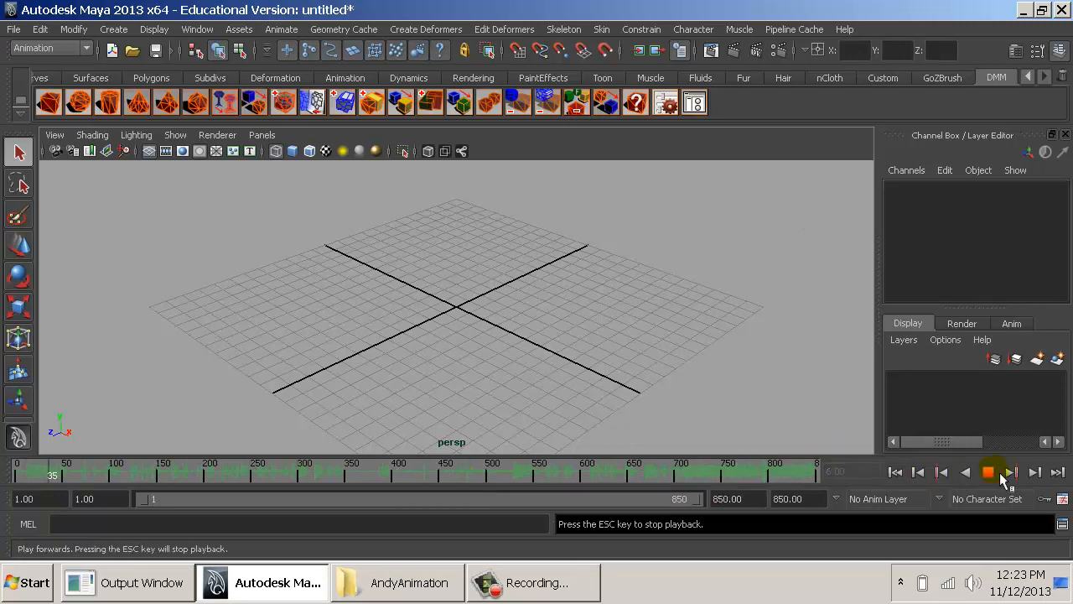
{"action": "left_click", "coordinate": [993, 473]}
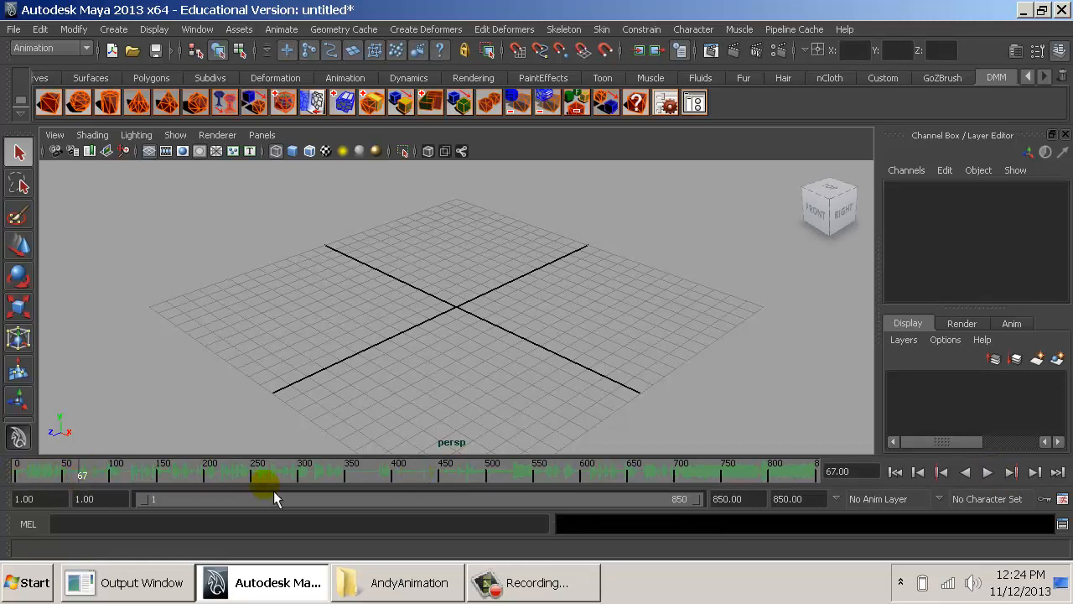
- Open the Time Slider preferences, try Play every frame as playback speed and set it back to Real-time [24 fps]
{"action": "left_click", "coordinate": [1062, 499]}
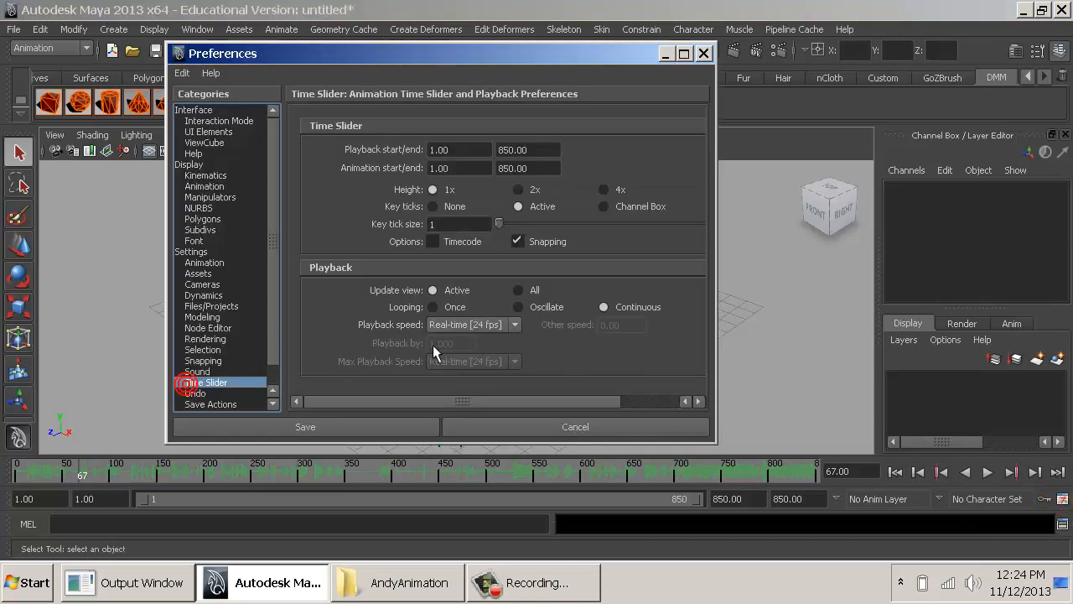
{"action": "left_click", "coordinate": [481, 327]}
{"action": "left_click", "coordinate": [474, 341]}
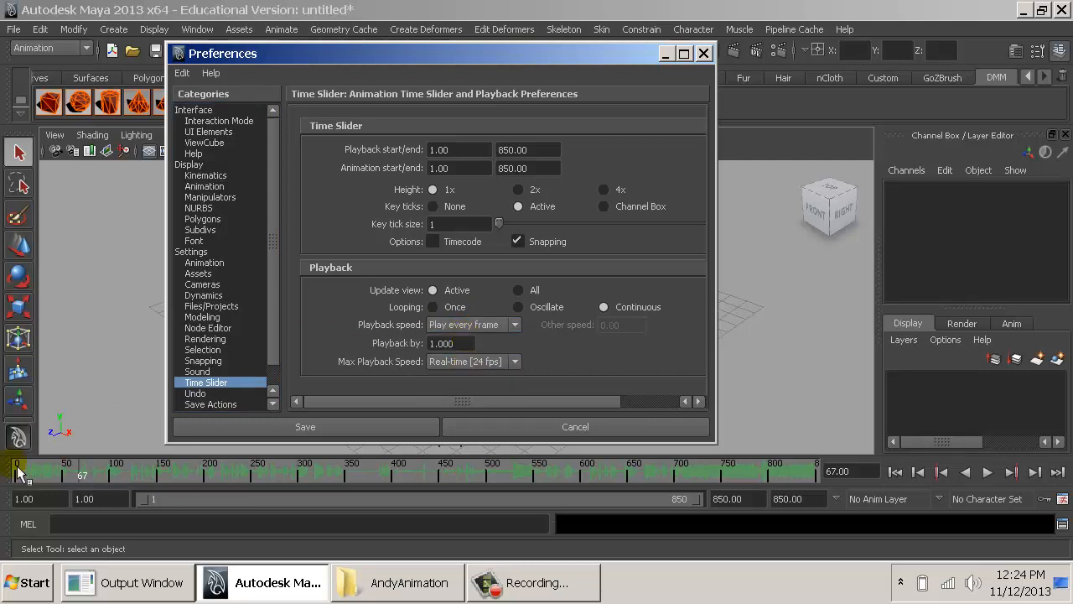
{"action": "left_click", "coordinate": [460, 331]}
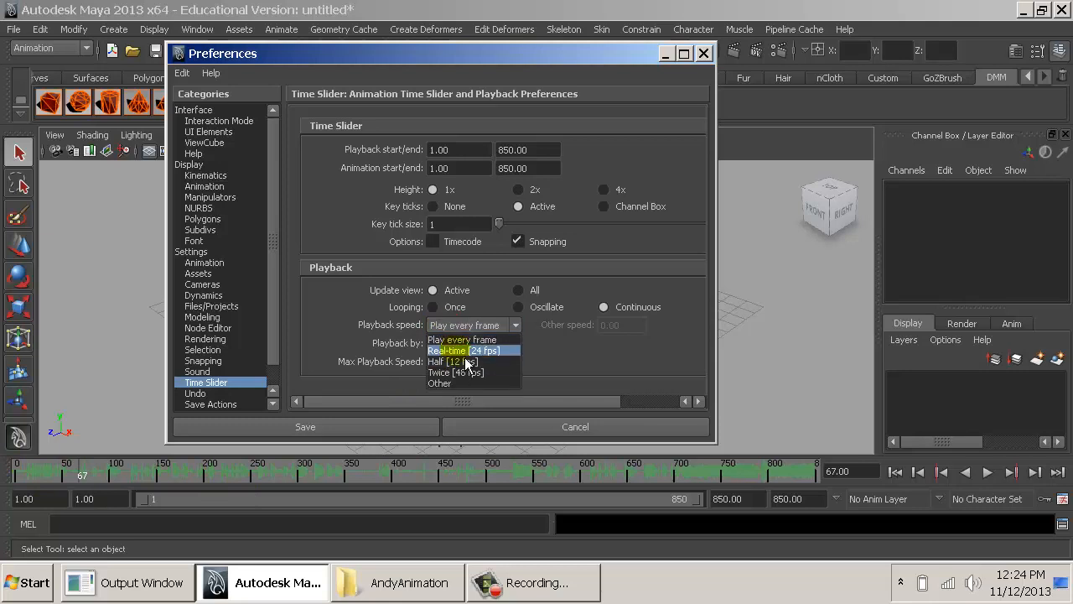
{"action": "left_click", "coordinate": [478, 345]}
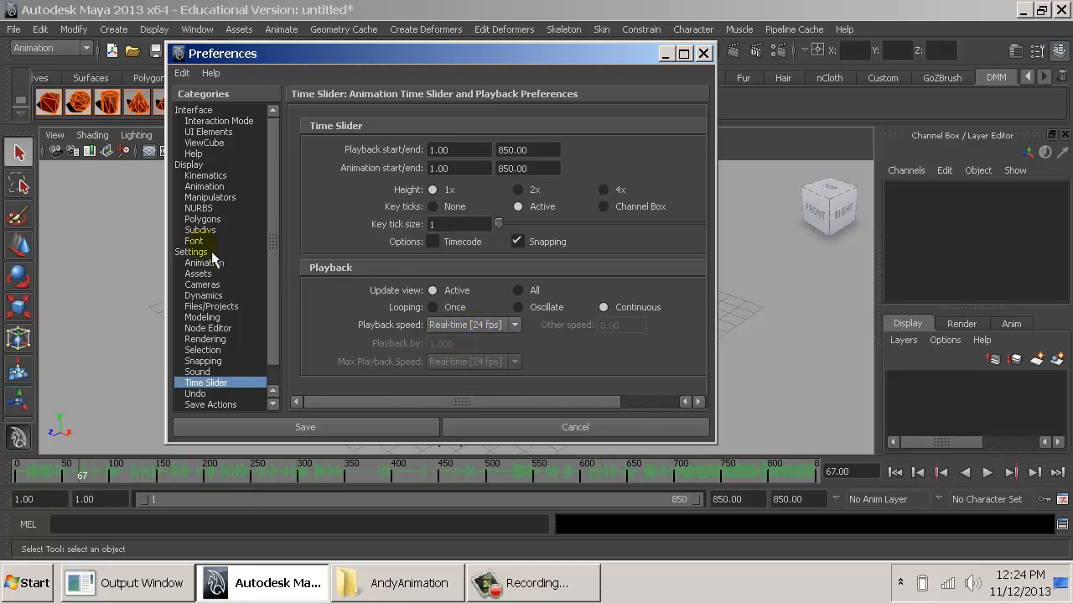
- Set the working time unit to Film (24 fps) in the general settings preferences
{"action": "left_click", "coordinate": [186, 253]}
{"action": "left_click", "coordinate": [461, 254]}
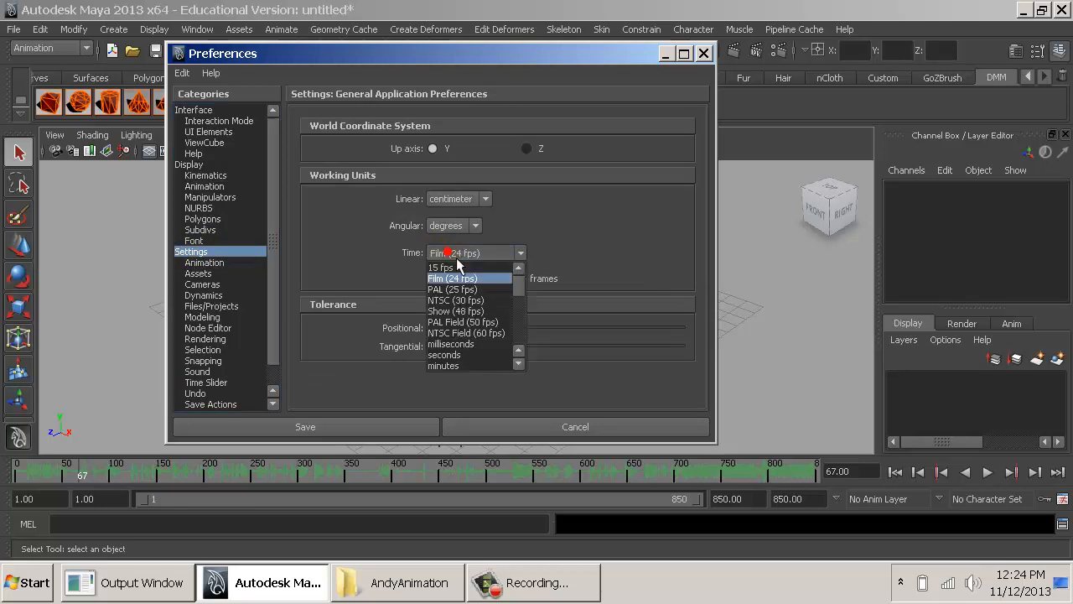
{"action": "left_click", "coordinate": [443, 284]}
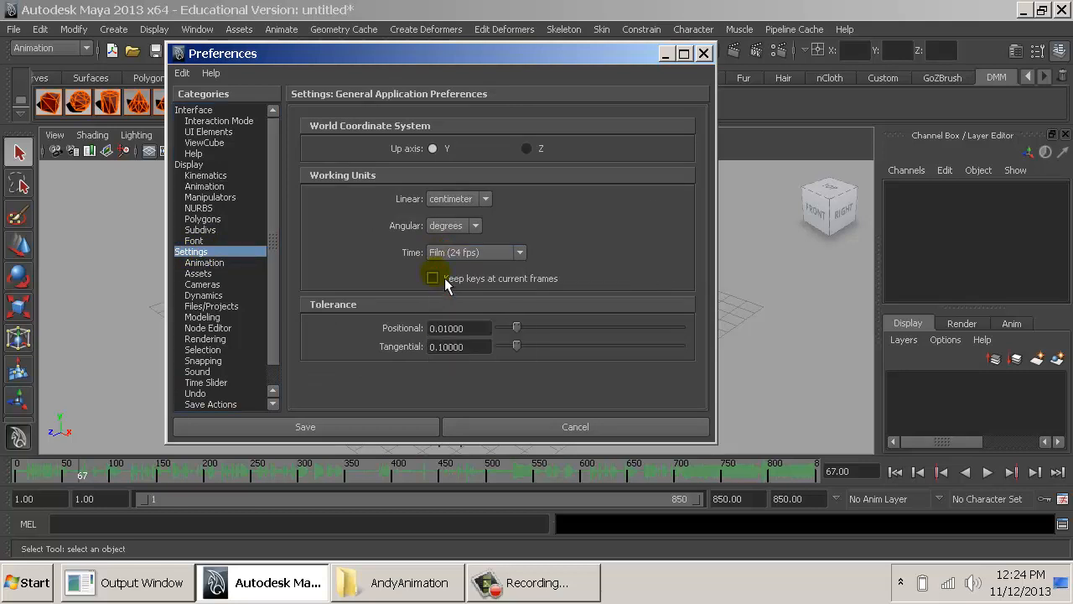
{"action": "left_click", "coordinate": [469, 252]}
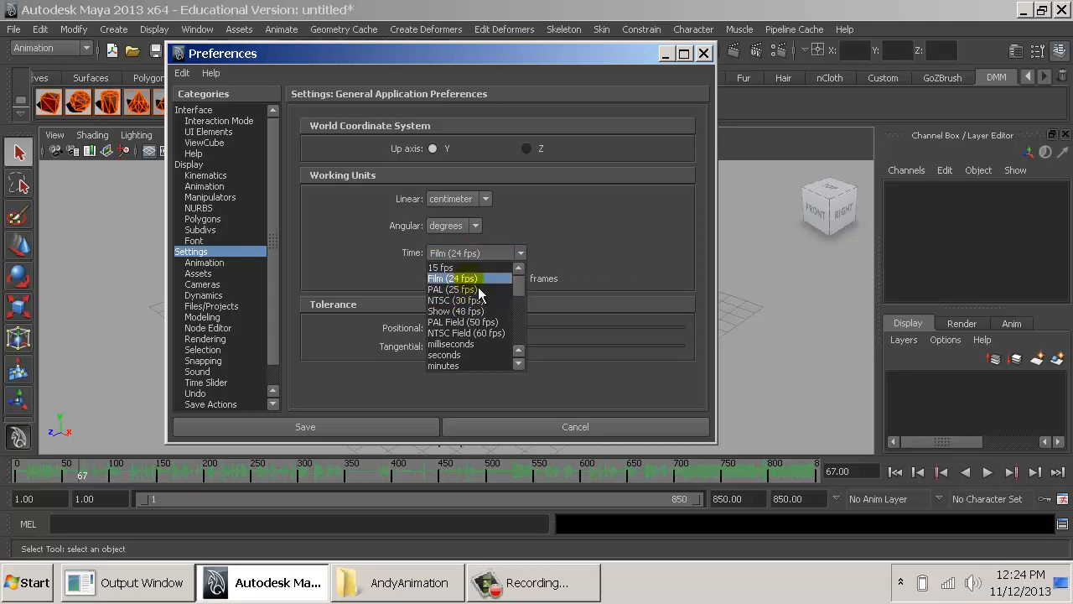
{"action": "left_click", "coordinate": [479, 285]}
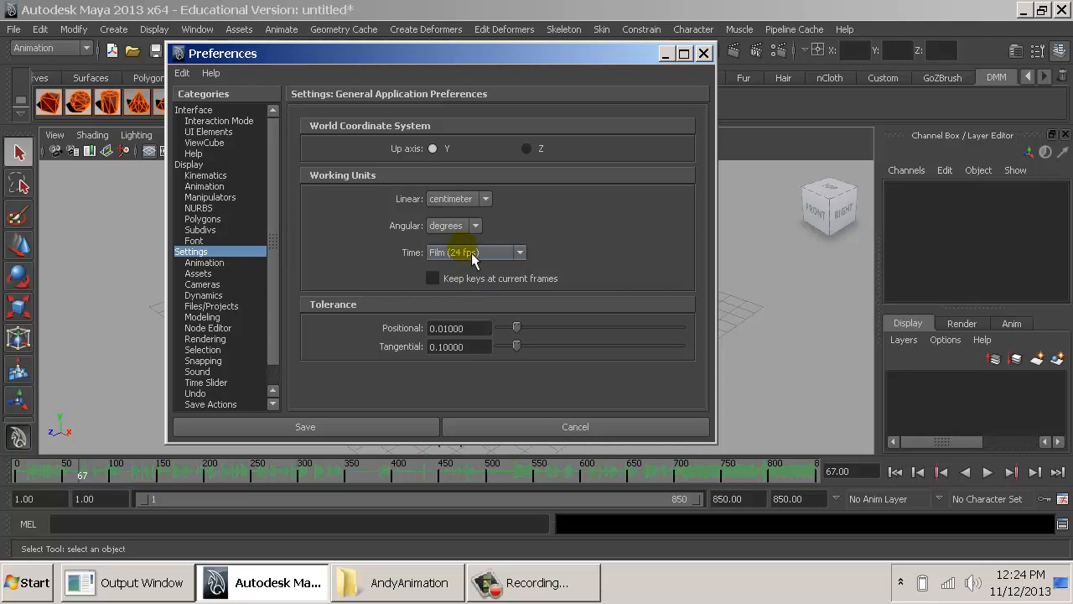
- Save the preferences with real-time playback, reopen the Time Slider preferences and set the time slider height to 4x
{"action": "left_click", "coordinate": [218, 350]}
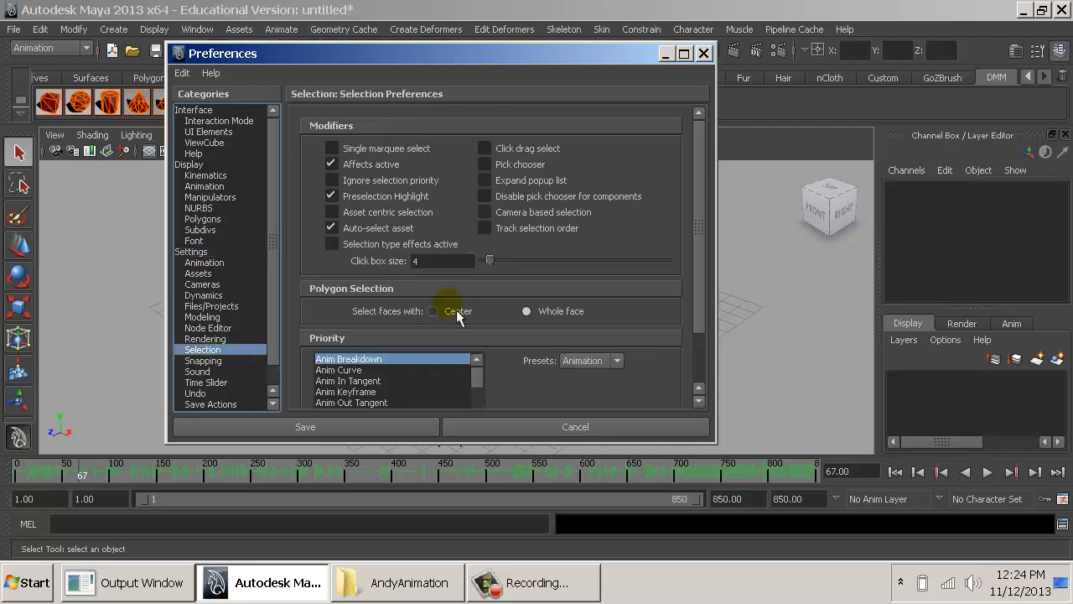
{"action": "left_click", "coordinate": [207, 383]}
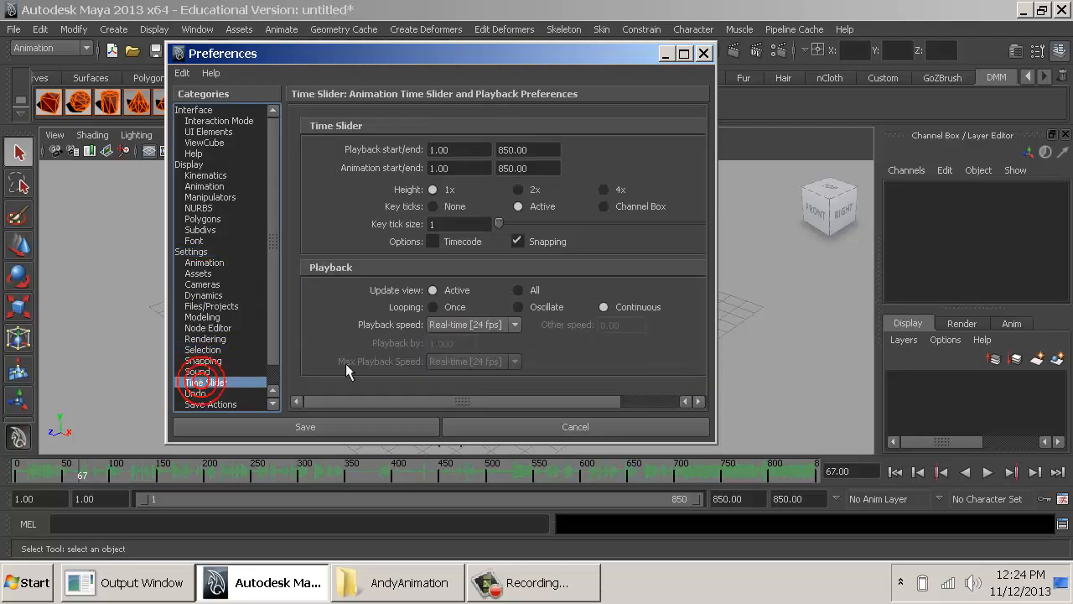
{"action": "left_click", "coordinate": [347, 434]}
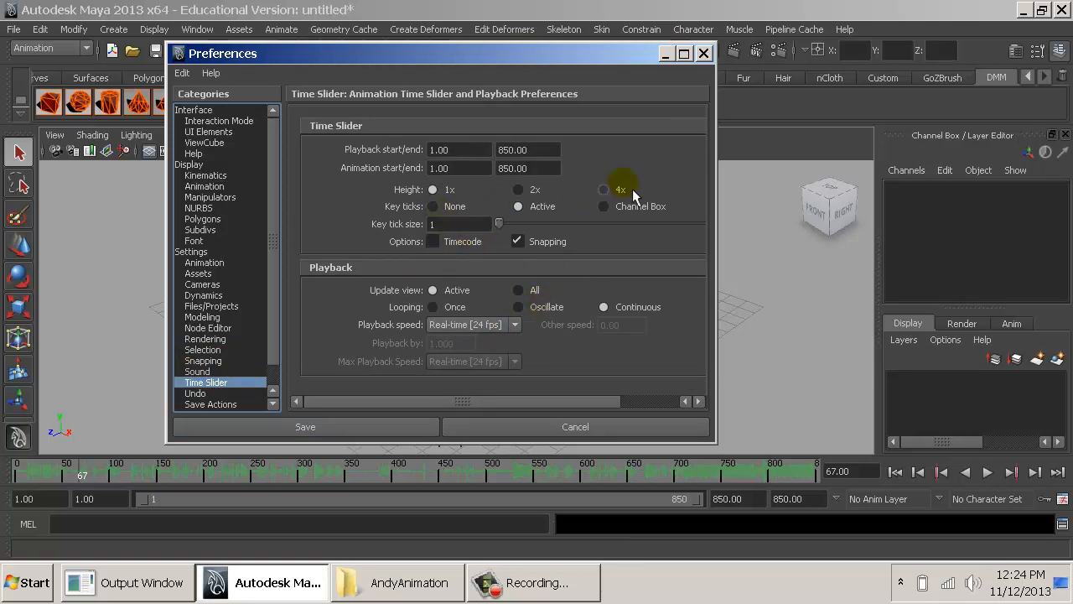
{"action": "left_click", "coordinate": [617, 190]}
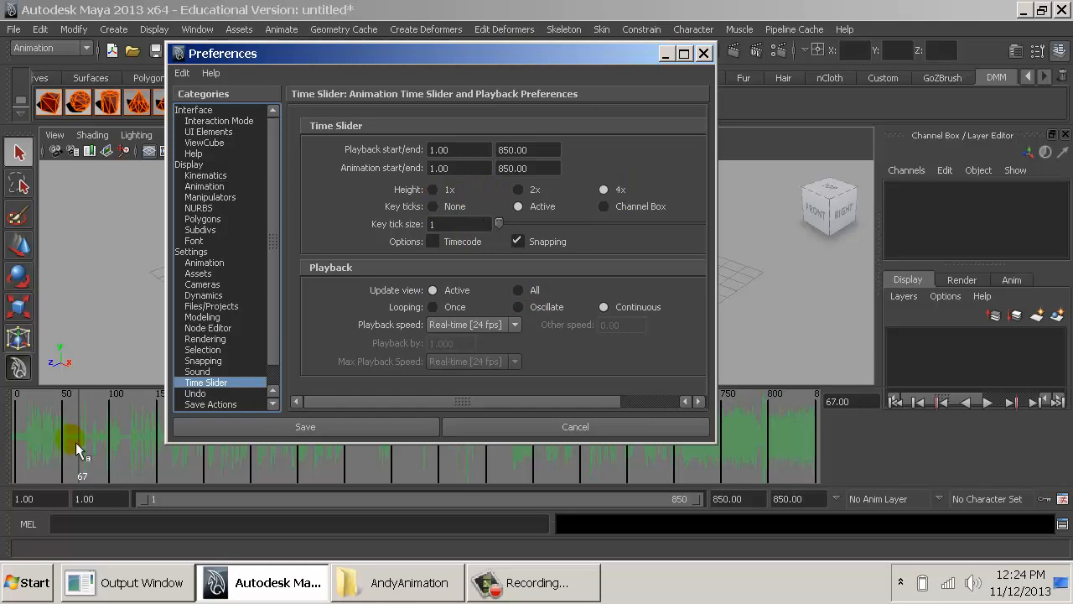
- Try the Top and Bottom waveform displays in the Sound preferences and set the display back to All
{"action": "left_click", "coordinate": [216, 371]}
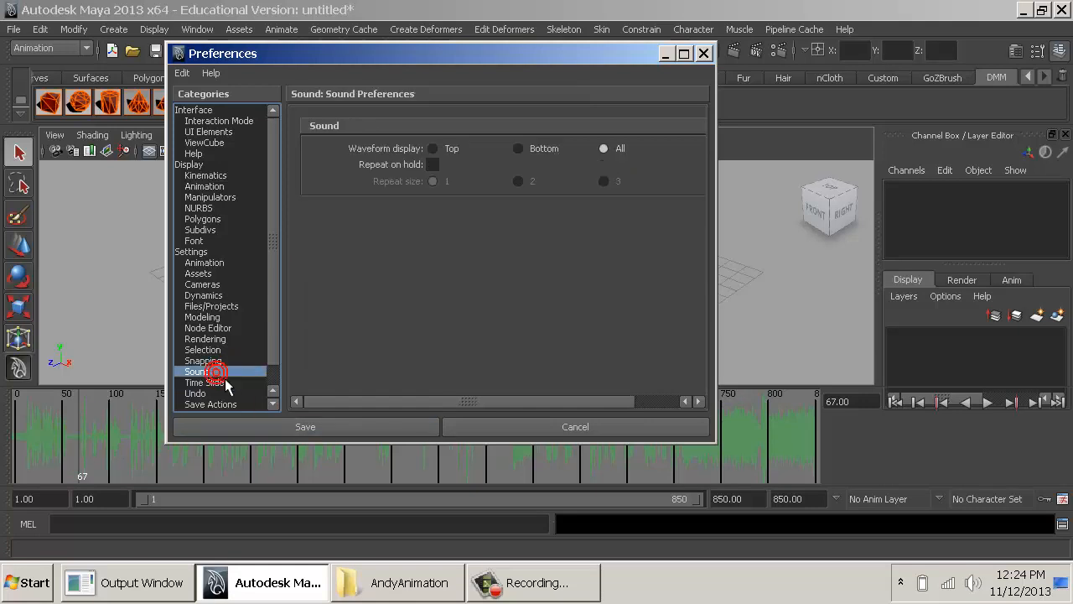
{"action": "left_click", "coordinate": [462, 154]}
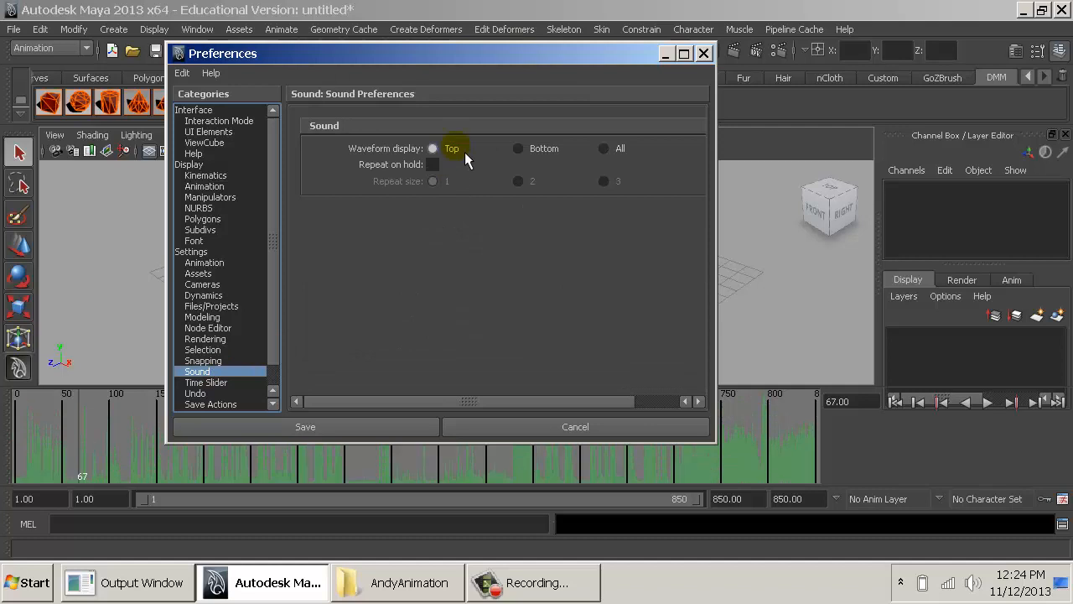
{"action": "left_click", "coordinate": [518, 148]}
{"action": "left_click", "coordinate": [603, 149]}
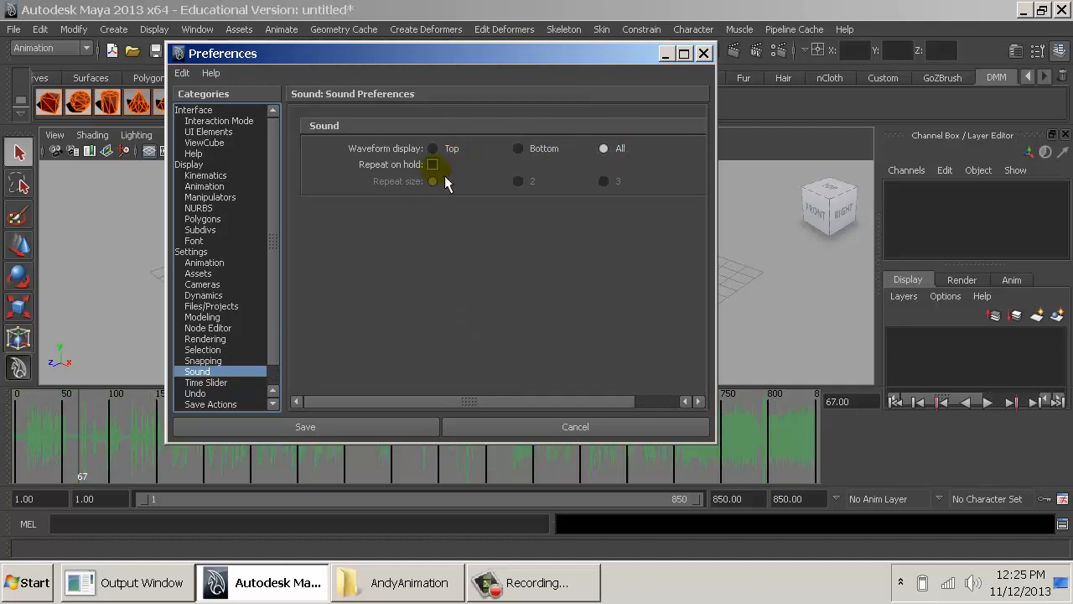
- Try the 2x time slider height, set it to 1x in the Time Slider preferences, and save the preferences
{"action": "left_click", "coordinate": [205, 382]}
{"action": "left_click", "coordinate": [521, 192]}
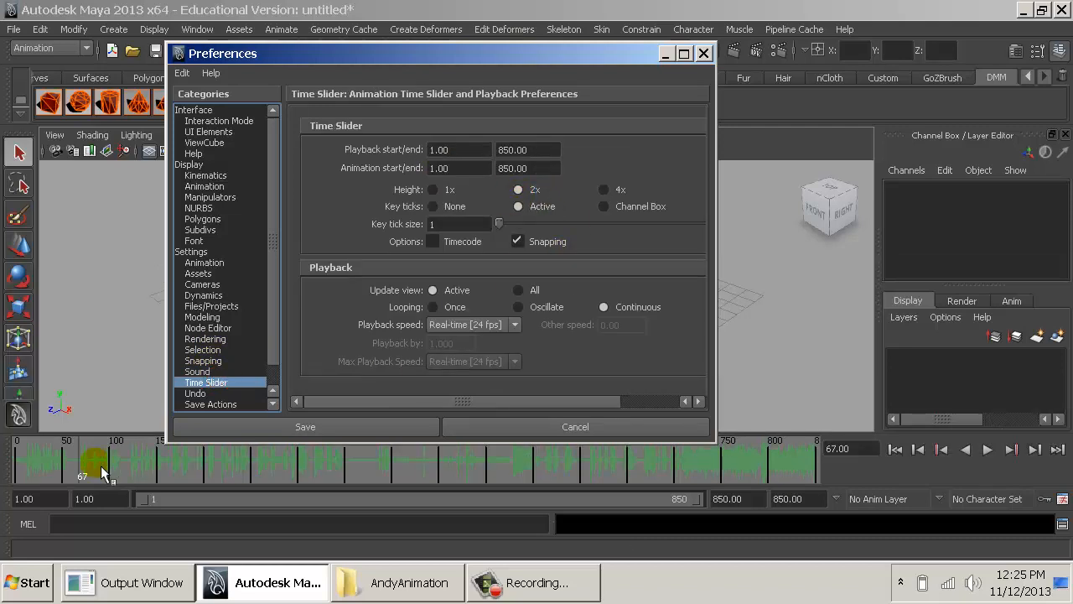
{"action": "left_click", "coordinate": [445, 192]}
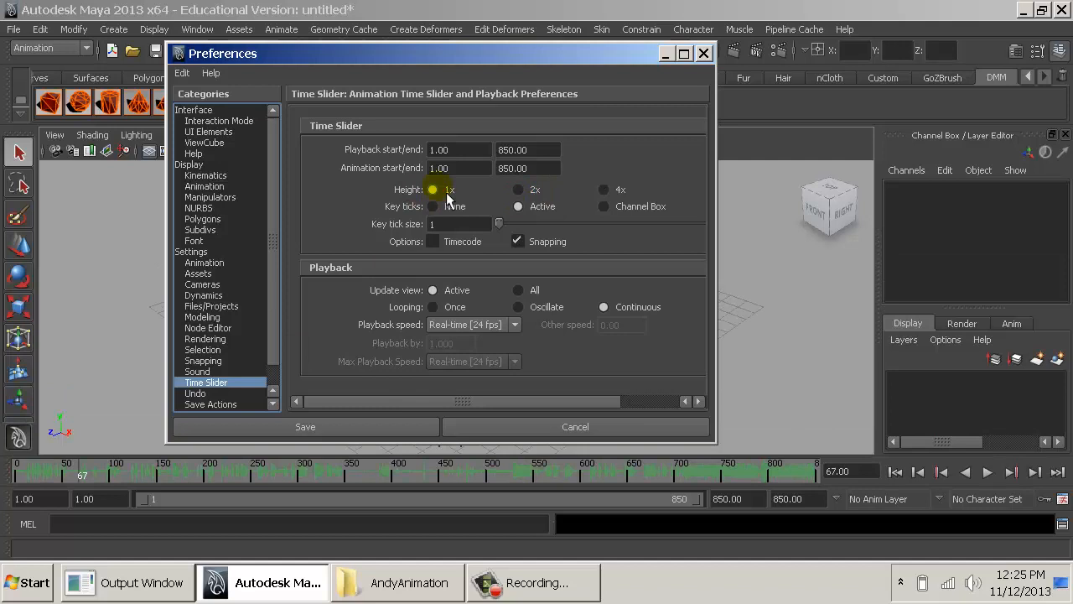
{"action": "left_click", "coordinate": [345, 421]}
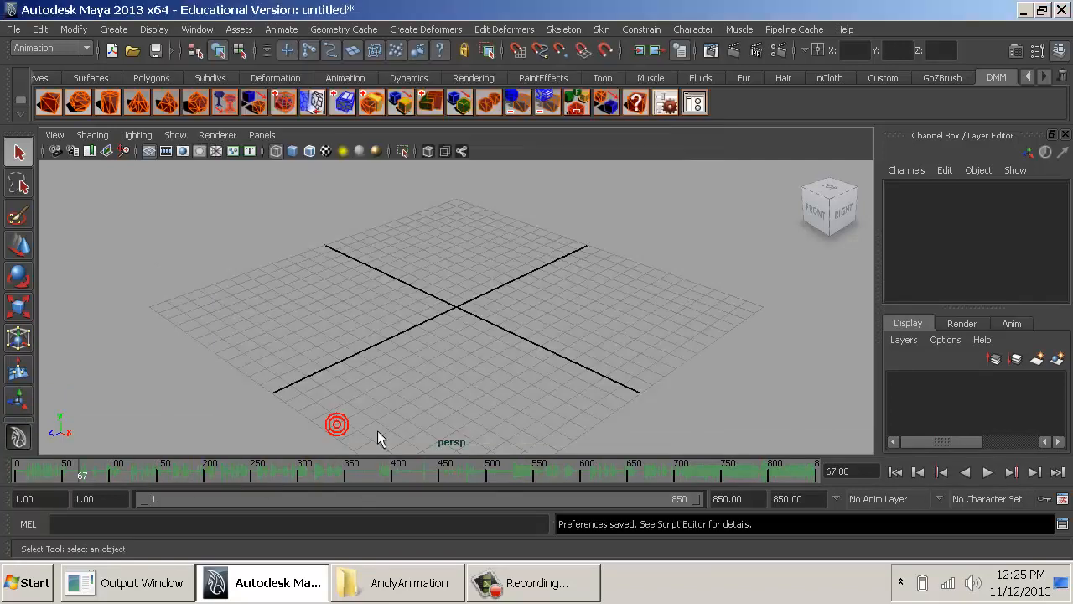
- Play back the audio on the timeline, stop playback and return the current time to frame 1
{"action": "key", "text": "alt+v"}
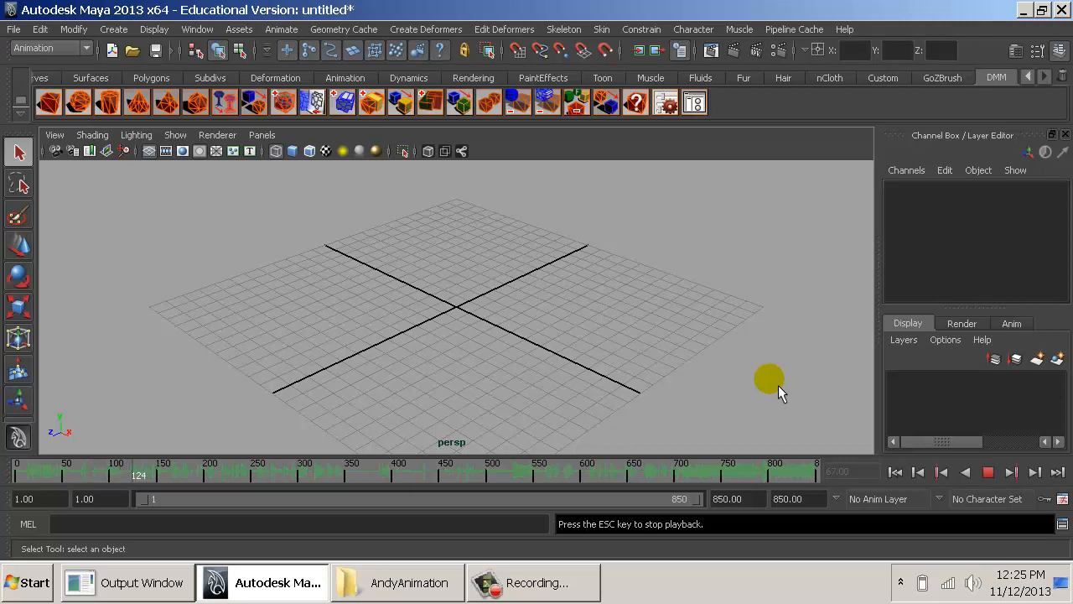
{"action": "key", "text": "Escape"}
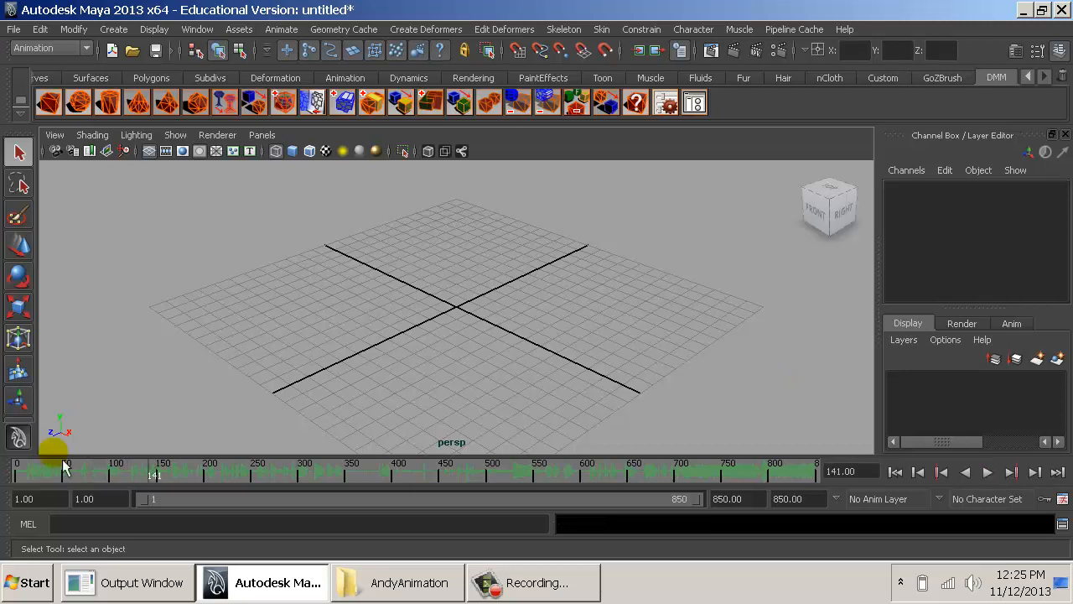
{"action": "left_click_drag", "start_coordinate": [36, 478], "coordinate": [8, 488]}
{"action": "left_click", "coordinate": [311, 308]}
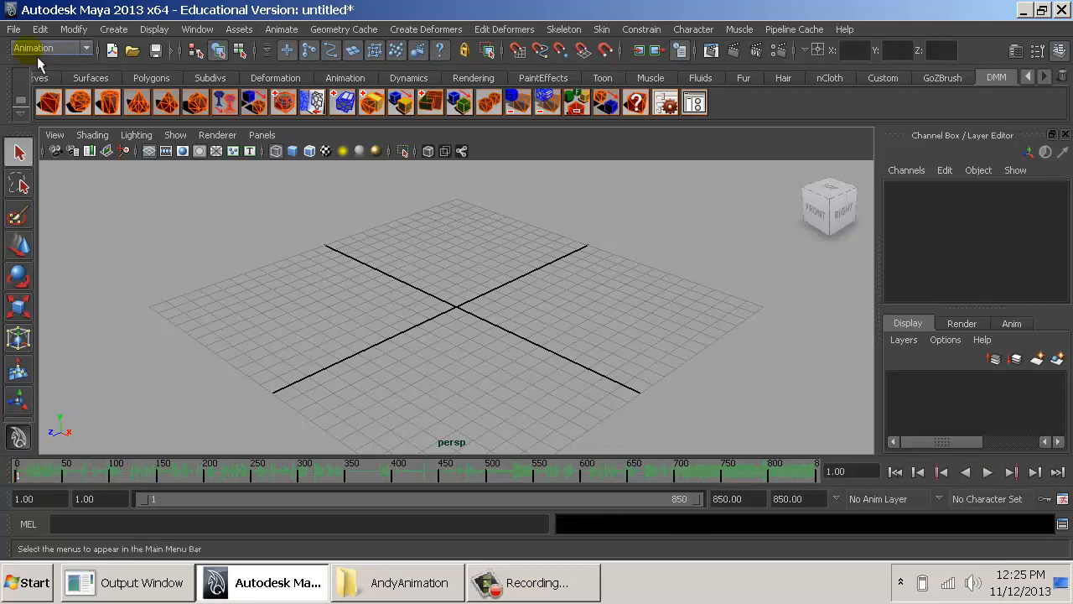
- Import Andy_Rig_CharacterSetSetup.mb from the AndyAnimation project's scenes folder into the scene
{"action": "left_click", "coordinate": [13, 30]}
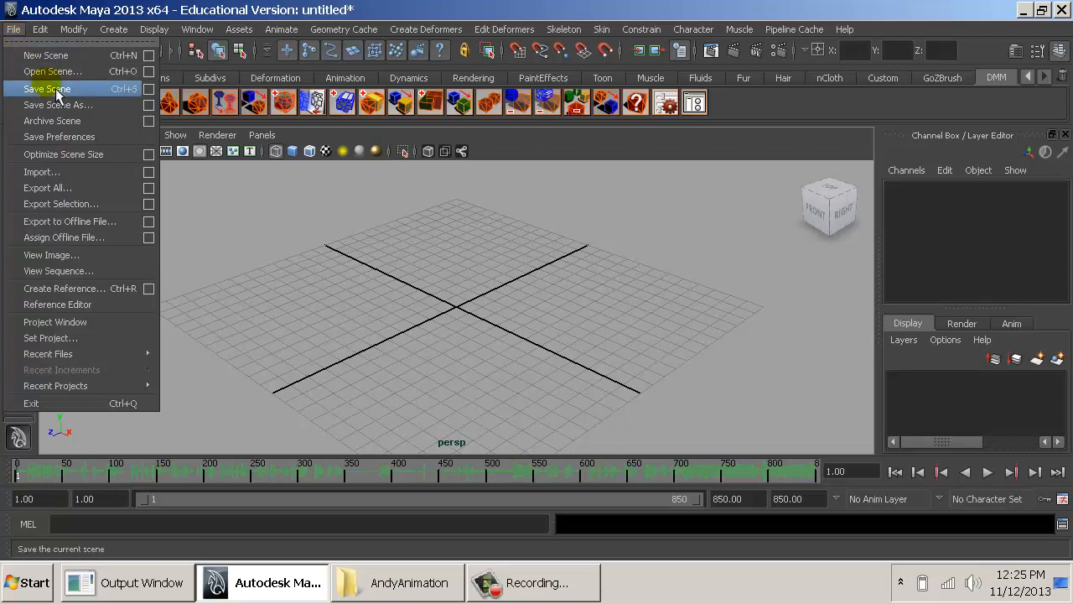
{"action": "left_click", "coordinate": [75, 178]}
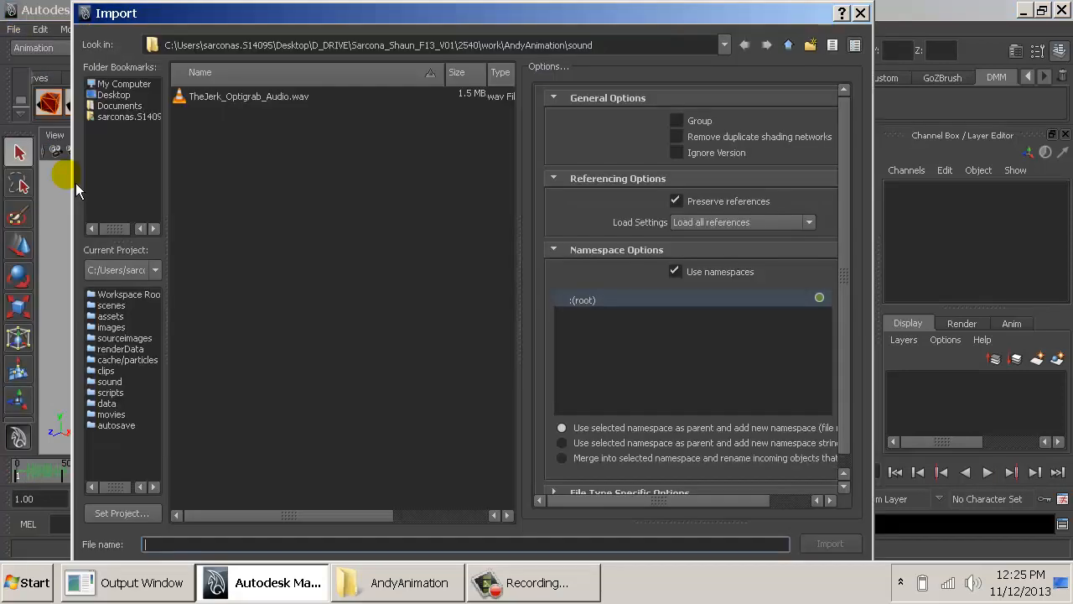
{"action": "left_click", "coordinate": [789, 47]}
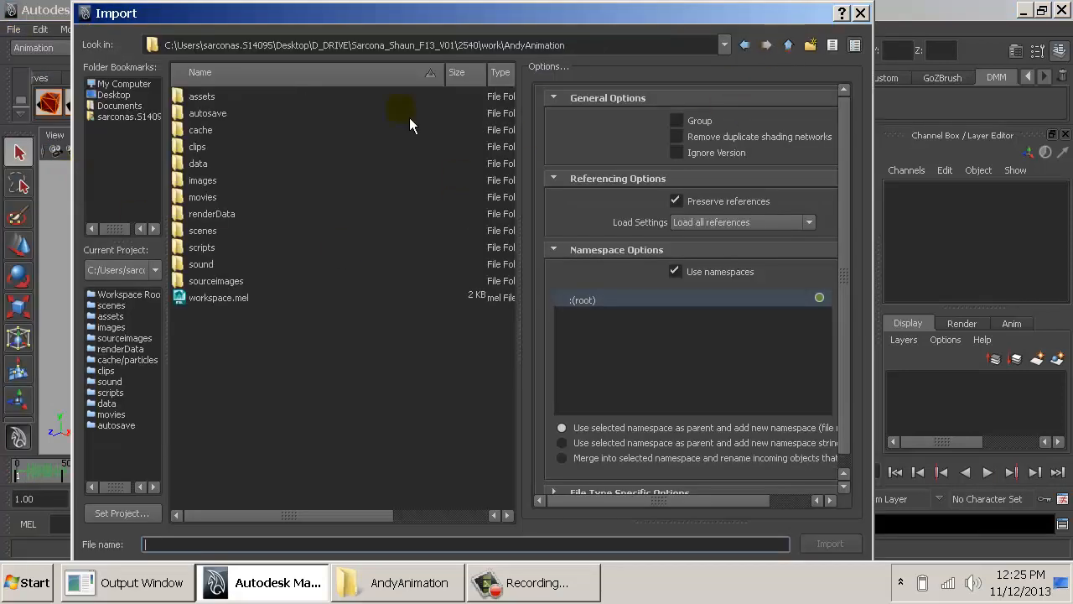
{"action": "double_click", "coordinate": [212, 233]}
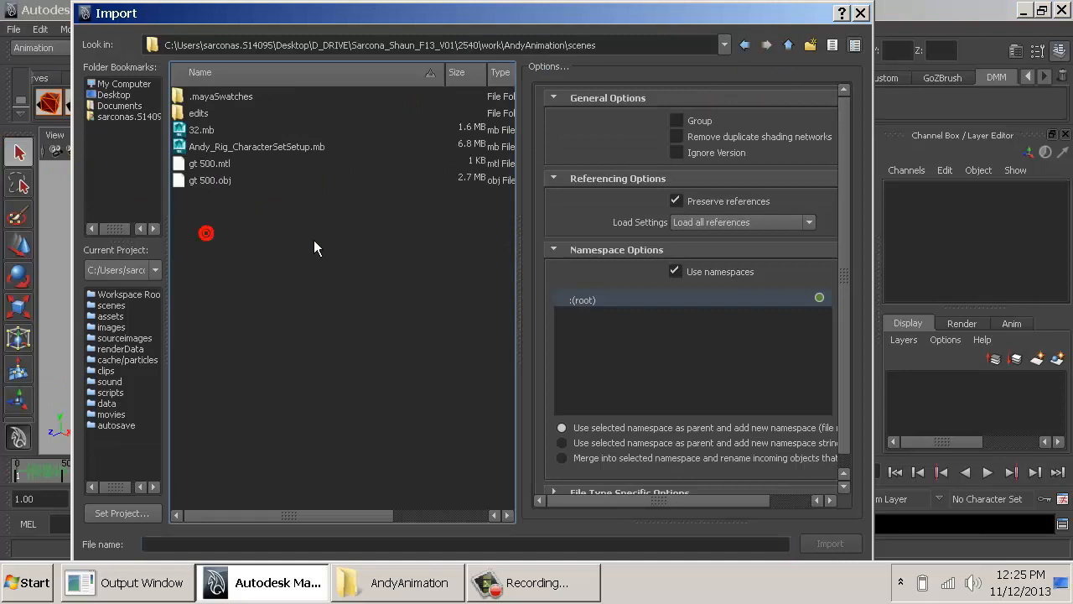
{"action": "double_click", "coordinate": [215, 149]}
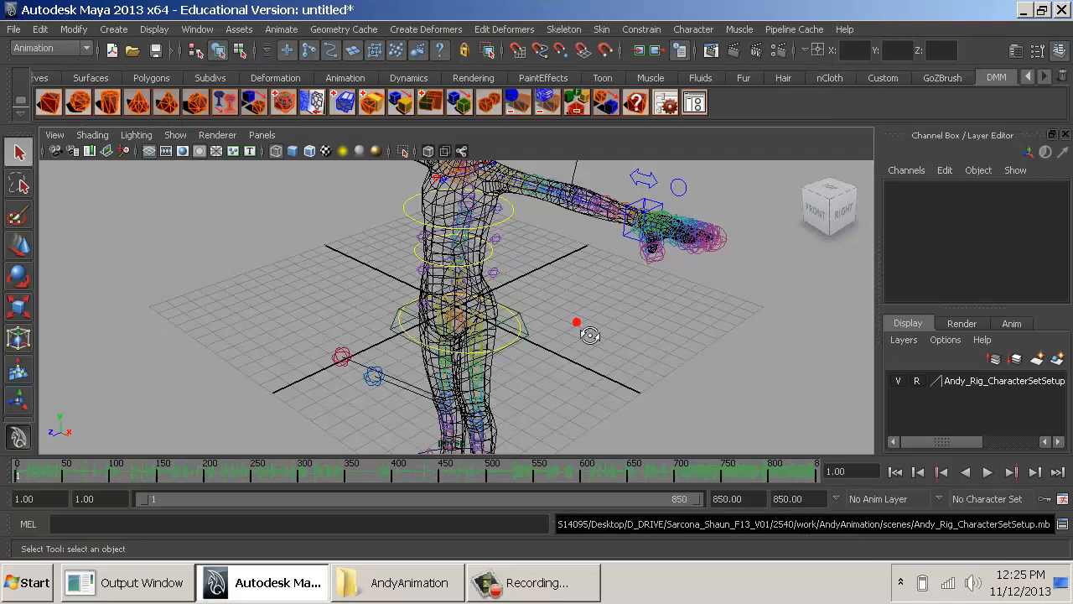
- Raise Andy's world control to about 14.247 in Y so the feet stand on the grid
{"action": "left_click_drag", "start_coordinate": [590, 336], "coordinate": [679, 289], "text": "alt"}
{"action": "right_click_drag", "start_coordinate": [679, 289], "coordinate": [434, 310], "text": "alt"}
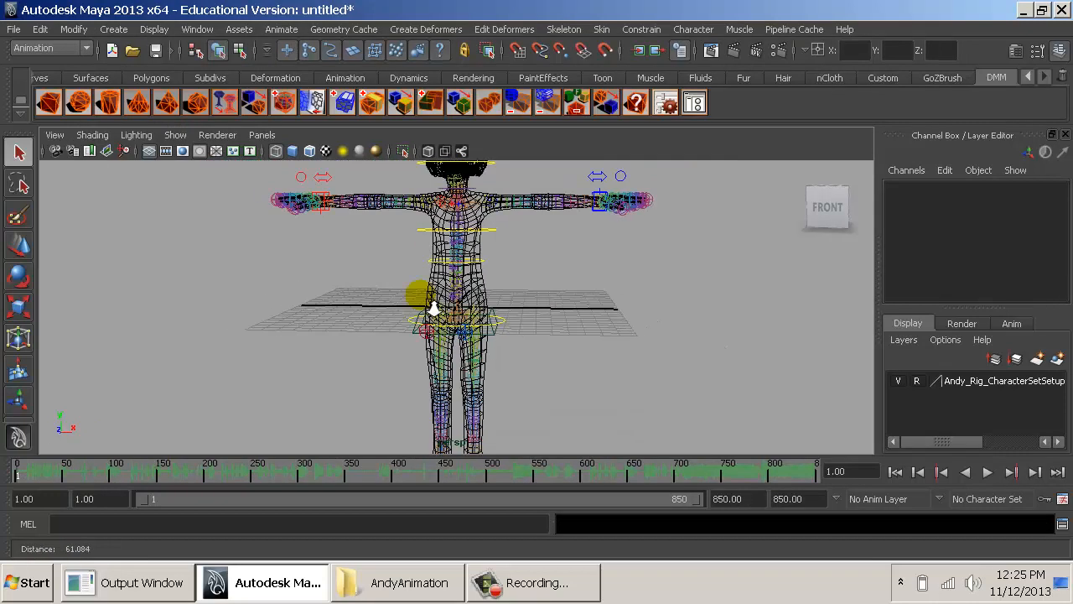
{"action": "left_click_drag", "start_coordinate": [434, 309], "coordinate": [521, 381], "text": "alt"}
{"action": "left_click", "coordinate": [503, 386]}
{"action": "key", "text": "w"}
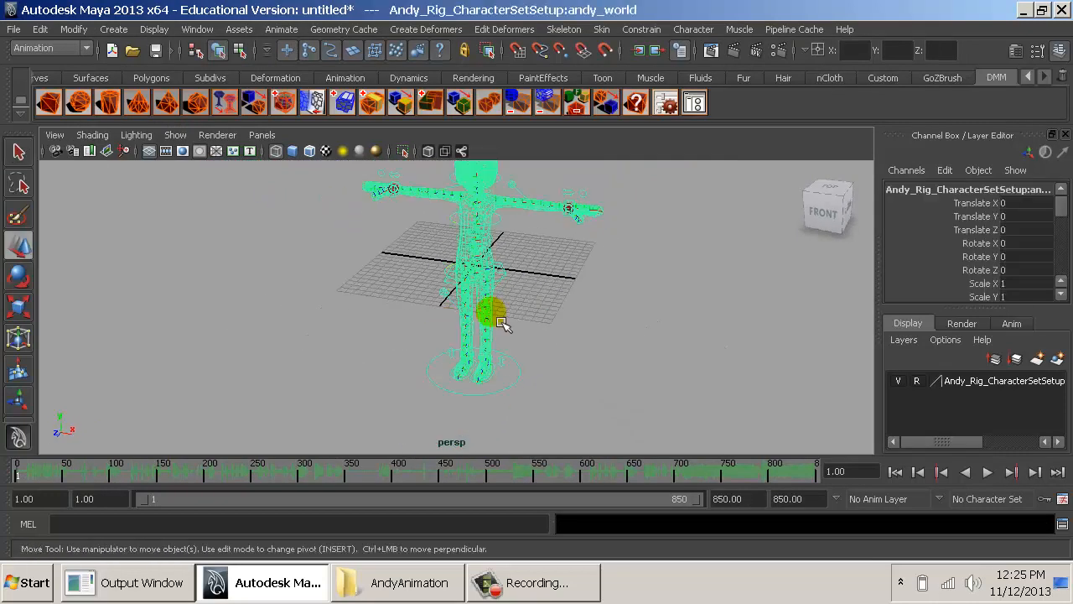
{"action": "left_click_drag", "start_coordinate": [471, 283], "coordinate": [470, 349]}
{"action": "mouse_move", "coordinate": [470, 349]}
{"action": "middle_mouse_down"}
{"action": "mouse_move", "coordinate": [444, 352]}
{"action": "mouse_move", "coordinate": [455, 357]}
{"action": "middle_mouse_up"}
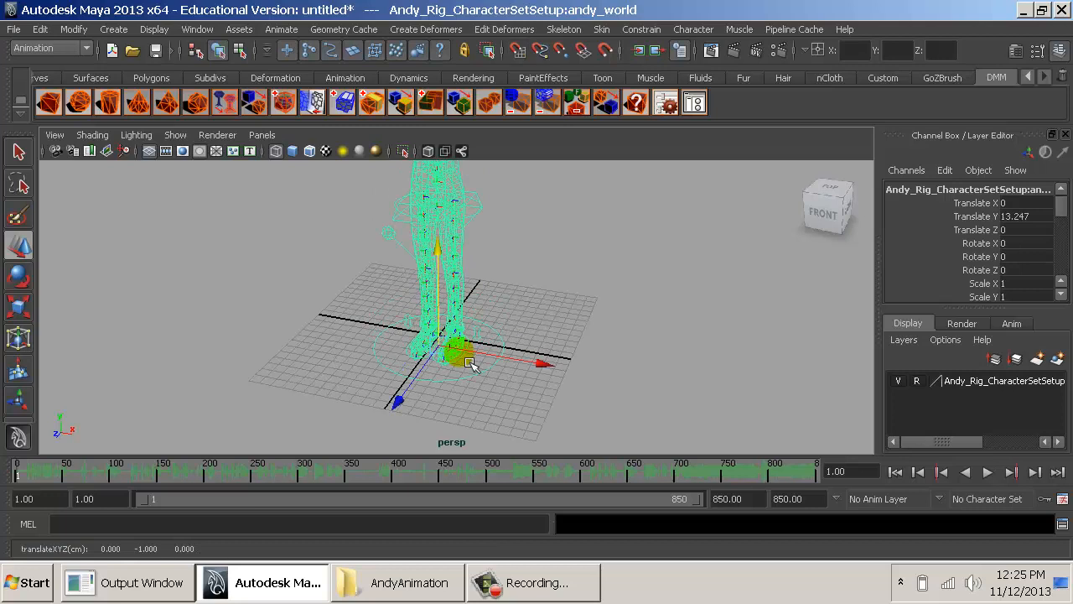
{"action": "left_click_drag", "start_coordinate": [455, 356], "coordinate": [549, 369], "text": "alt"}
{"action": "middle_click_drag", "start_coordinate": [549, 369], "coordinate": [559, 385]}
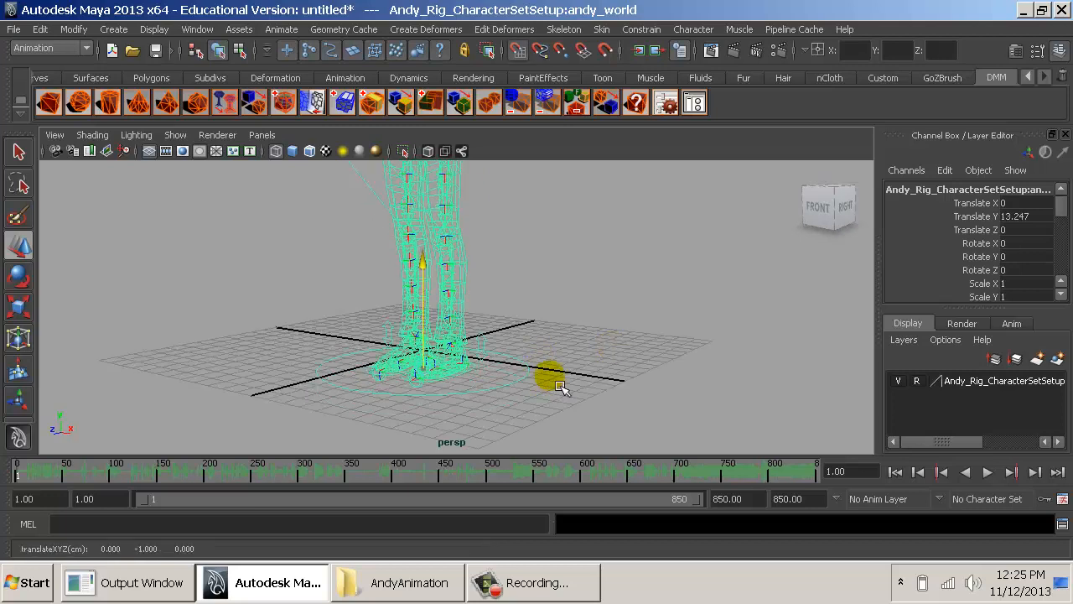
{"action": "left_click_drag", "start_coordinate": [560, 381], "coordinate": [529, 355], "text": "alt"}
{"action": "middle_click_drag", "start_coordinate": [530, 354], "coordinate": [539, 352]}
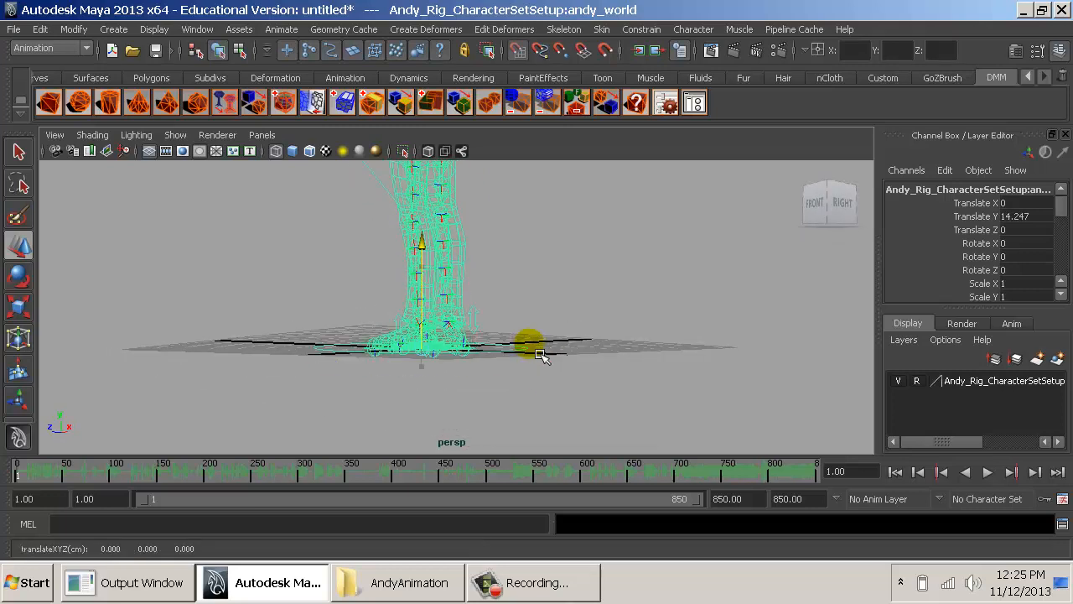
- Move Andy's world control sideways off the grid to about 37.15 in X and widen the Channel Box
{"action": "left_click_drag", "start_coordinate": [539, 352], "coordinate": [839, 376], "text": "alt"}
{"action": "right_click_drag", "start_coordinate": [838, 377], "coordinate": [593, 367], "text": "alt"}
{"action": "left_click_drag", "start_coordinate": [594, 367], "coordinate": [709, 360], "text": "alt"}
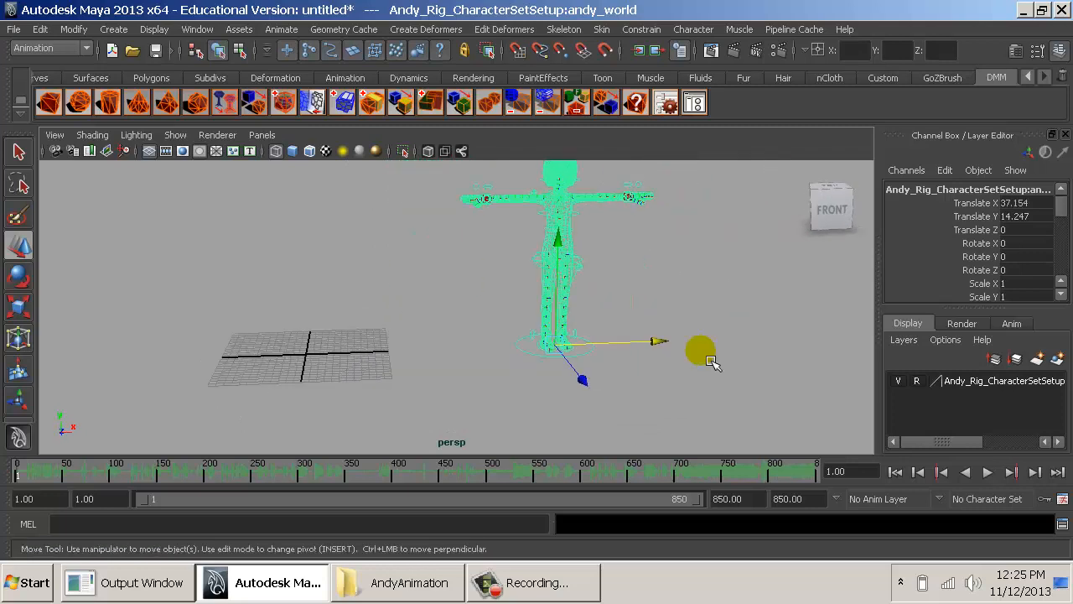
{"action": "left_click_drag", "start_coordinate": [891, 214], "coordinate": [862, 242]}
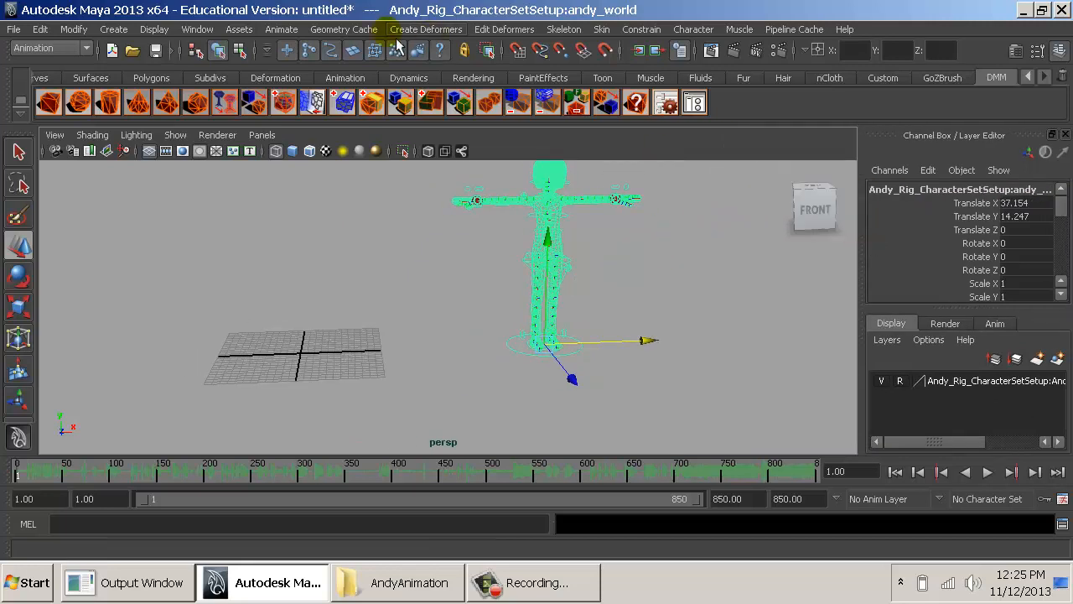
- Delete the Andy_Rig_CharacterSetSetup and eye namespaces in the Namespace Editor, merging their contents with root
{"action": "left_click", "coordinate": [197, 30]}
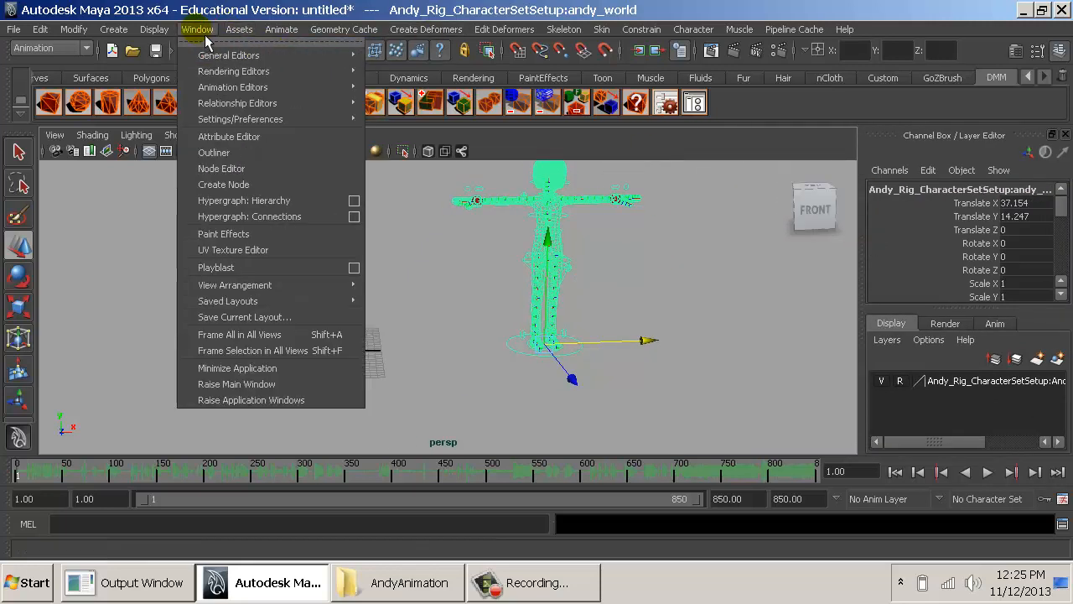
{"action": "mouse_move", "coordinate": [314, 54]}
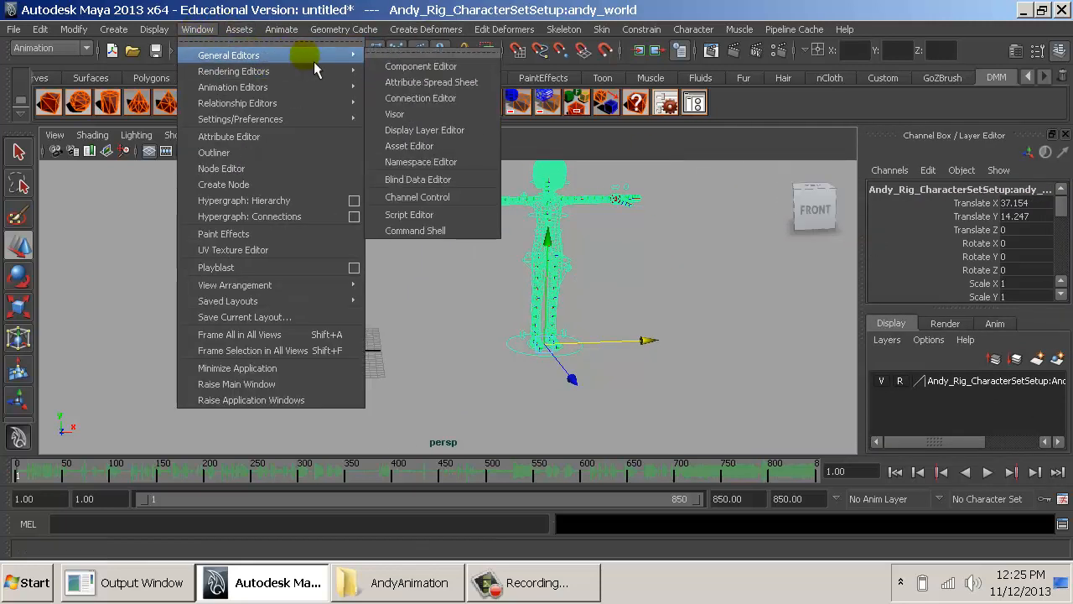
{"action": "left_click", "coordinate": [482, 175]}
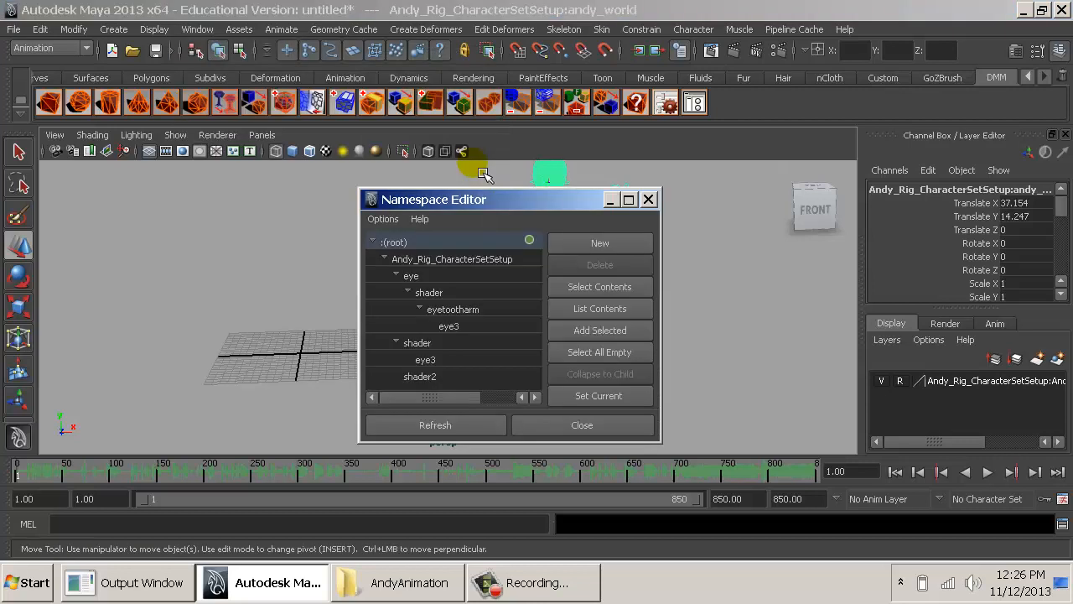
{"action": "left_click", "coordinate": [444, 262]}
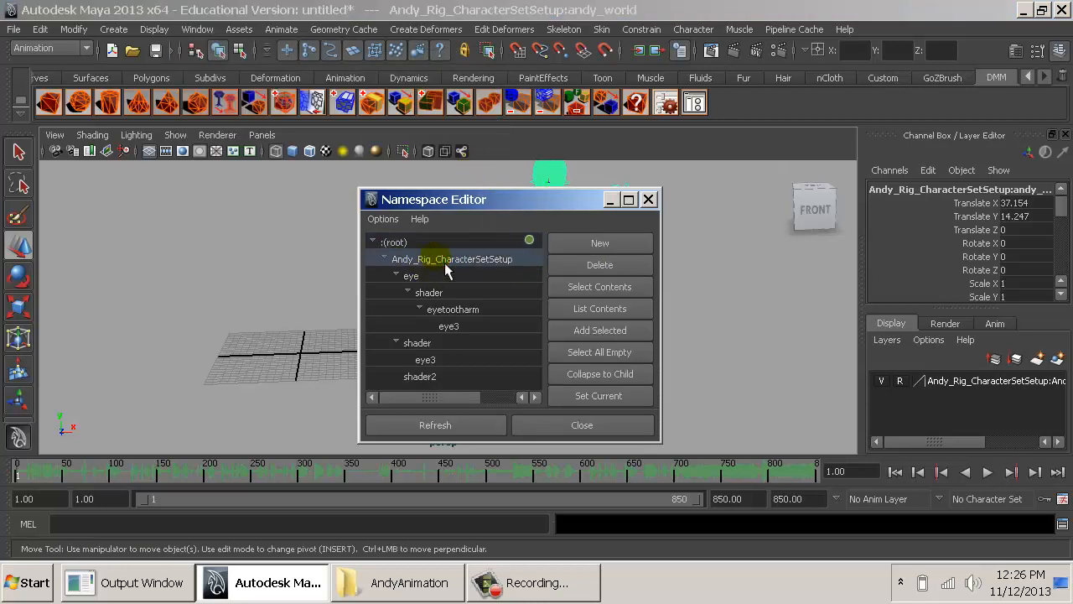
{"action": "left_click", "coordinate": [583, 264]}
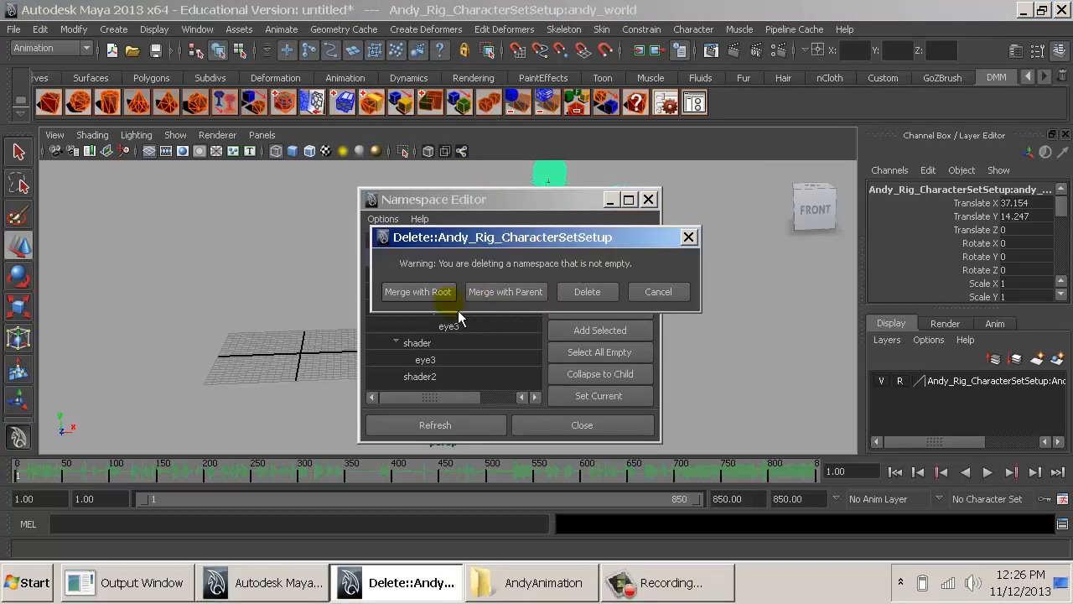
{"action": "left_click", "coordinate": [436, 293]}
{"action": "left_click", "coordinate": [422, 257]}
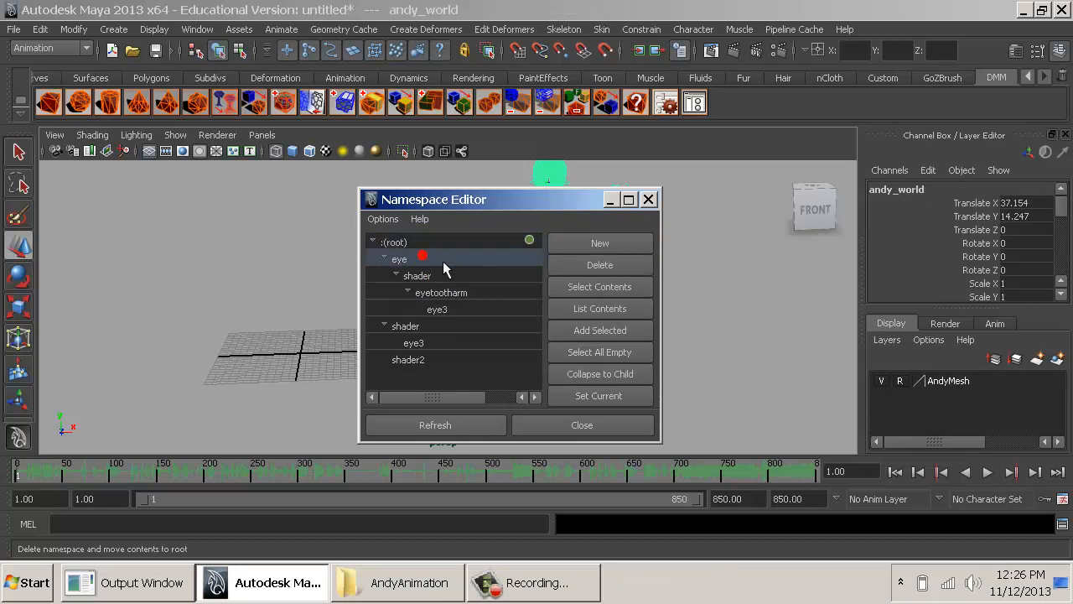
{"action": "left_click", "coordinate": [600, 265]}
{"action": "left_click", "coordinate": [439, 292]}
- Try to delete all remaining shader and eye namespaces at once, merging their contents with root
{"action": "left_click", "coordinate": [442, 258]}
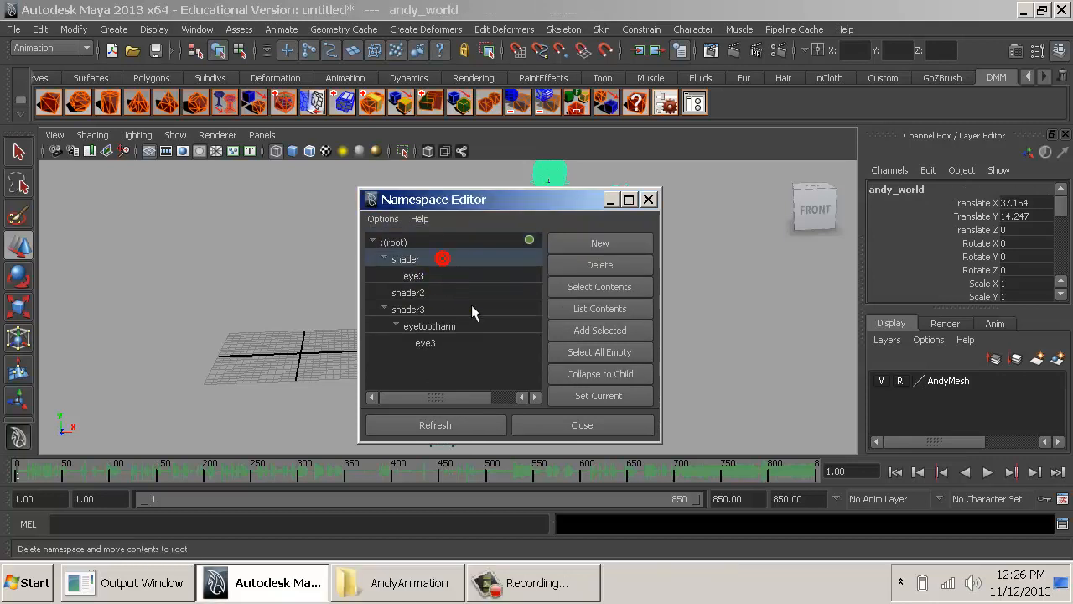
{"action": "left_click", "coordinate": [478, 340], "text": "shift"}
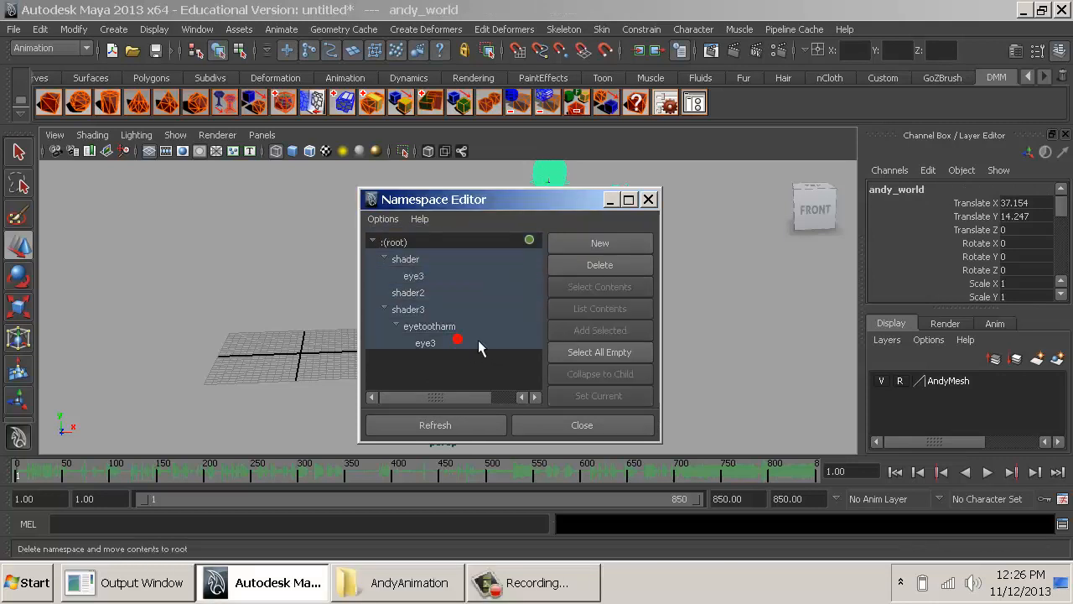
{"action": "left_click", "coordinate": [567, 265]}
{"action": "left_click", "coordinate": [448, 291]}
{"action": "left_click", "coordinate": [457, 292]}
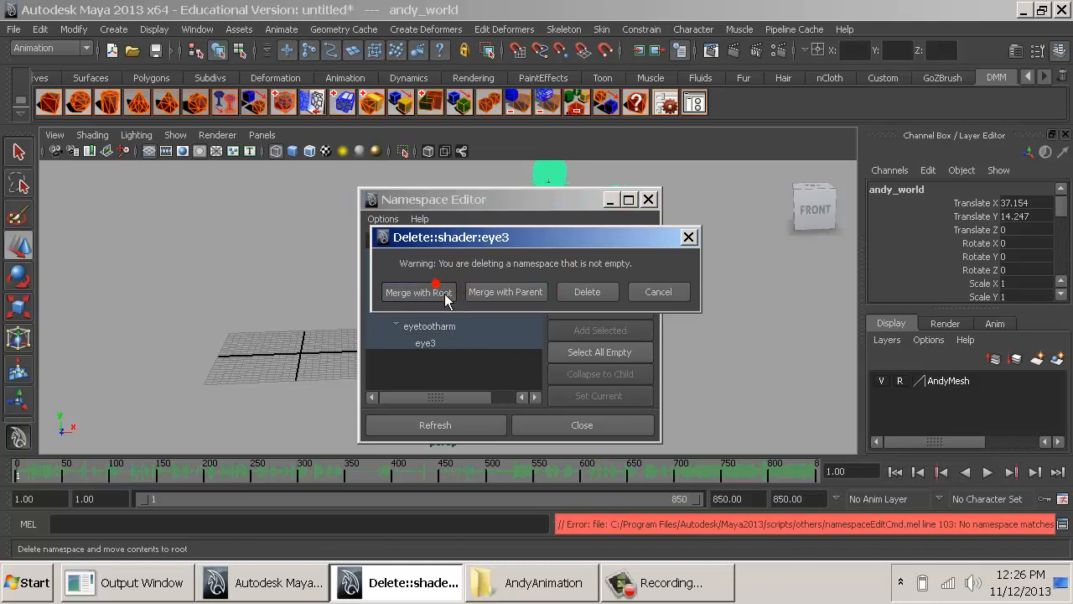
- Delete the shader and shader2 namespaces individually, merging their contents with root
{"action": "left_click", "coordinate": [434, 259]}
{"action": "left_click", "coordinate": [604, 266]}
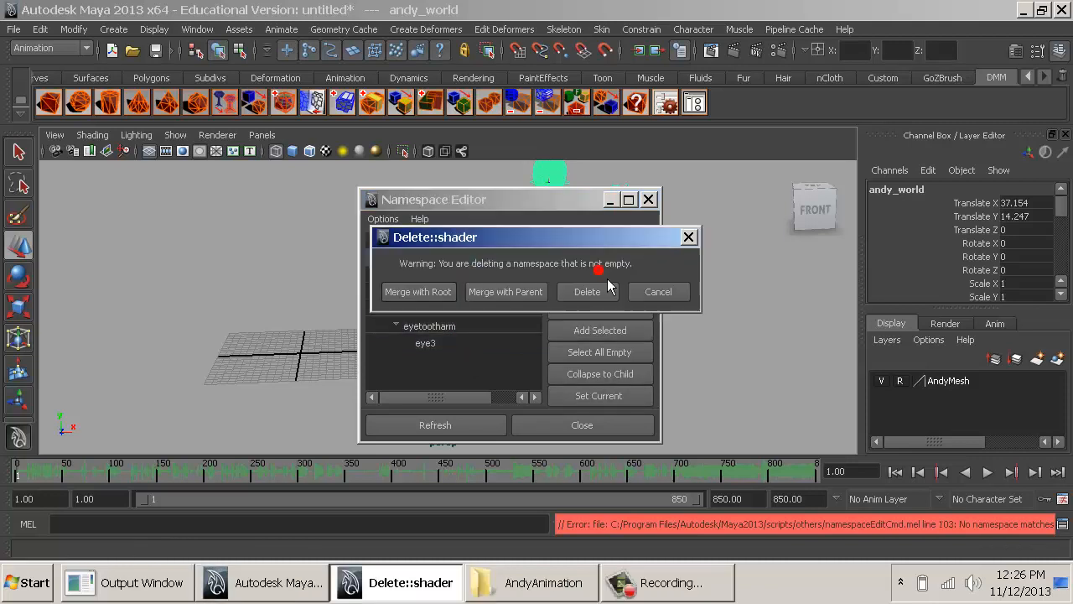
{"action": "left_click", "coordinate": [449, 292]}
{"action": "left_click", "coordinate": [444, 290]}
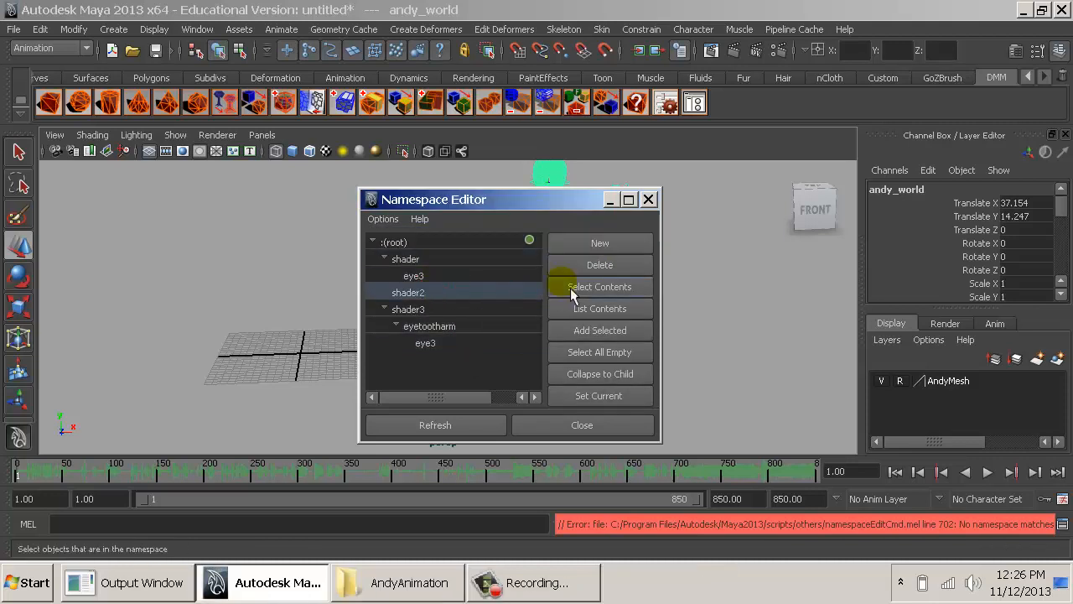
{"action": "left_click", "coordinate": [607, 267]}
{"action": "left_click", "coordinate": [442, 292]}
- Delete the eyetootharm namespace and its parent shader3, merging their contents with root
{"action": "left_click", "coordinate": [437, 292]}
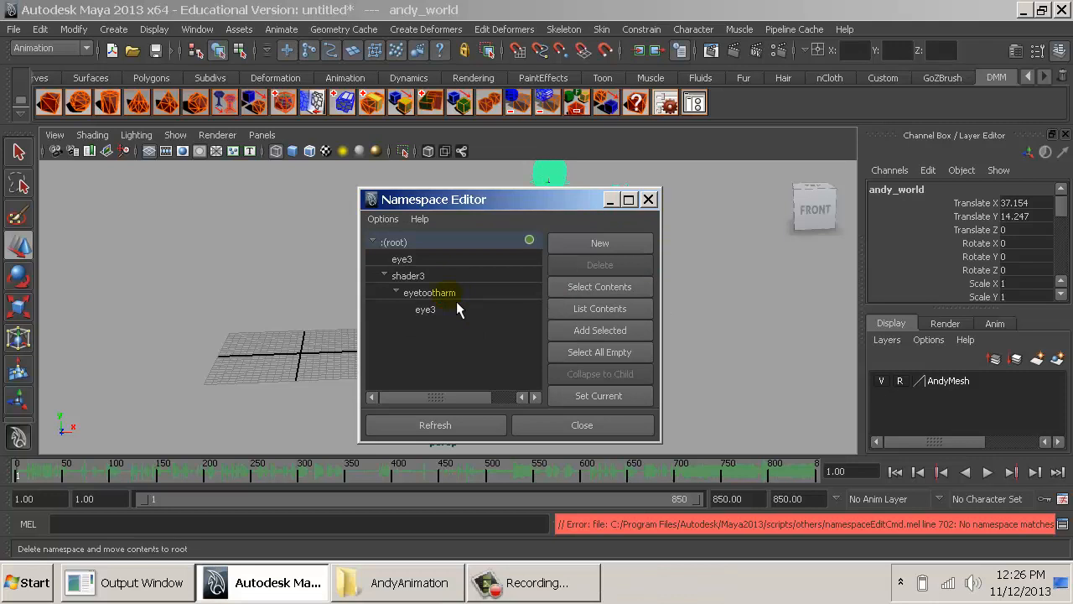
{"action": "left_click", "coordinate": [586, 267]}
{"action": "left_click", "coordinate": [438, 292]}
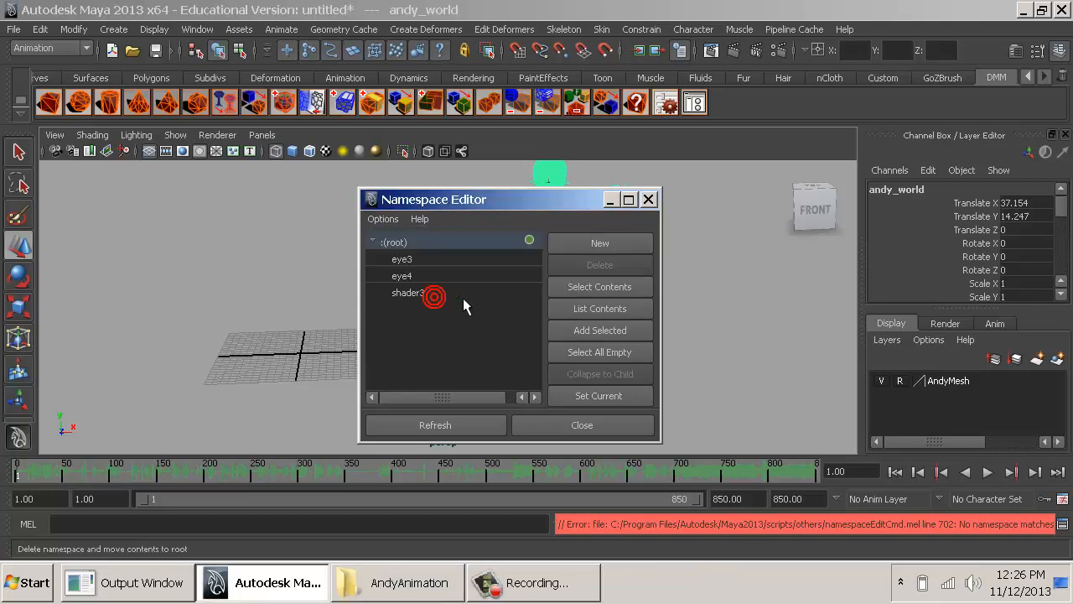
{"action": "left_click", "coordinate": [453, 293]}
{"action": "left_click", "coordinate": [578, 265]}
{"action": "left_click", "coordinate": [418, 291]}
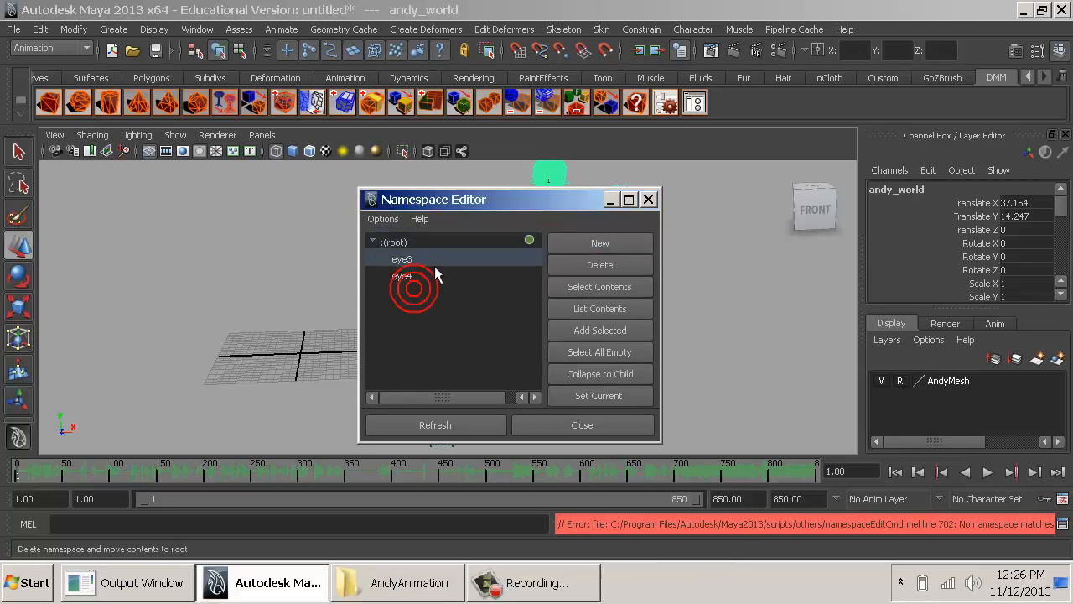
- Delete the last namespaces, eye3 and eye4, merging them with root, and close the Namespace Editor
{"action": "left_click", "coordinate": [568, 264]}
{"action": "left_click", "coordinate": [428, 293]}
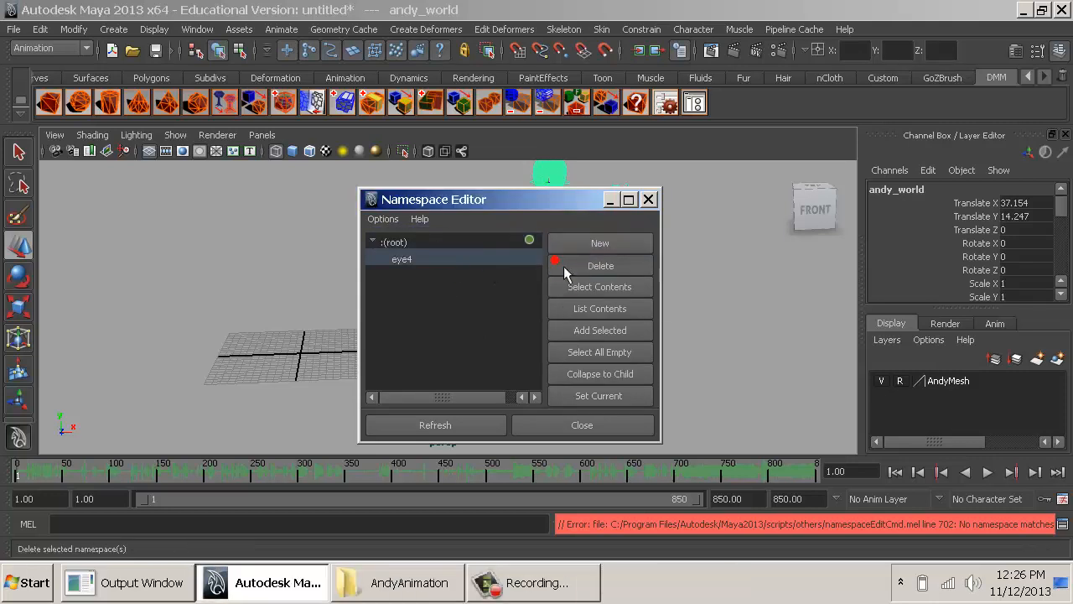
{"action": "left_click", "coordinate": [563, 266]}
{"action": "left_click", "coordinate": [434, 292]}
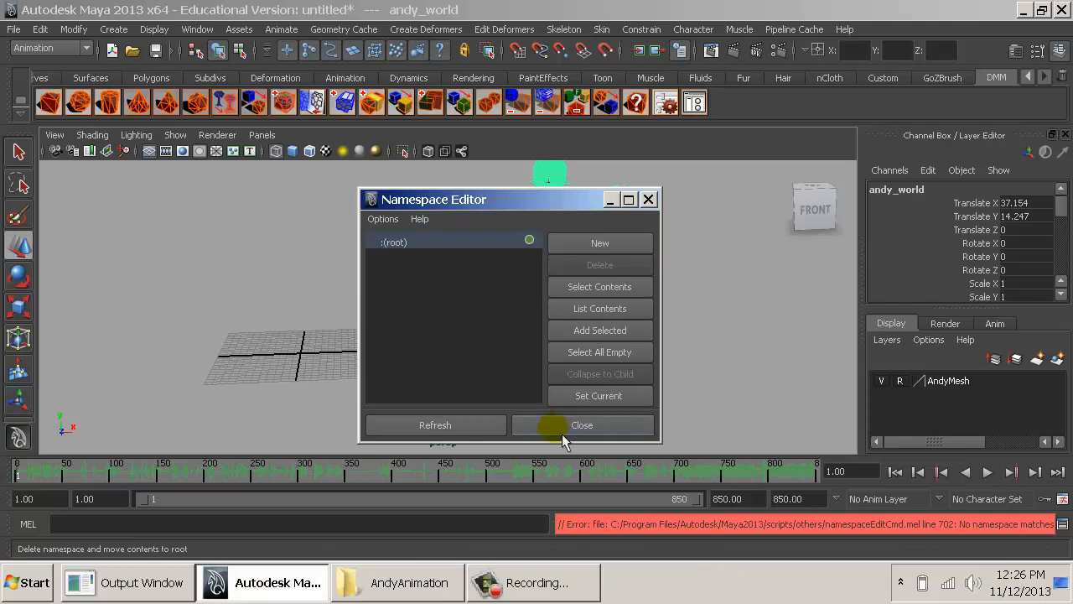
{"action": "left_click", "coordinate": [562, 432]}
{"action": "mouse_move", "coordinate": [655, 346]}
{"action": "left_mouse_down"}
{"action": "mouse_move", "coordinate": [593, 337]}
{"action": "mouse_move", "coordinate": [643, 331]}
{"action": "left_mouse_up"}
{"action": "key", "text": "ctrl+z"}
{"action": "middle_click_drag", "start_coordinate": [592, 257], "coordinate": [526, 317], "text": "alt"}
{"action": "mouse_move", "coordinate": [527, 317]}
{"action": "right_mouse_down", "text": "alt"}
{"action": "mouse_move", "coordinate": [555, 339]}
{"action": "mouse_move", "coordinate": [610, 348]}
{"action": "right_mouse_up", "text": "alt"}
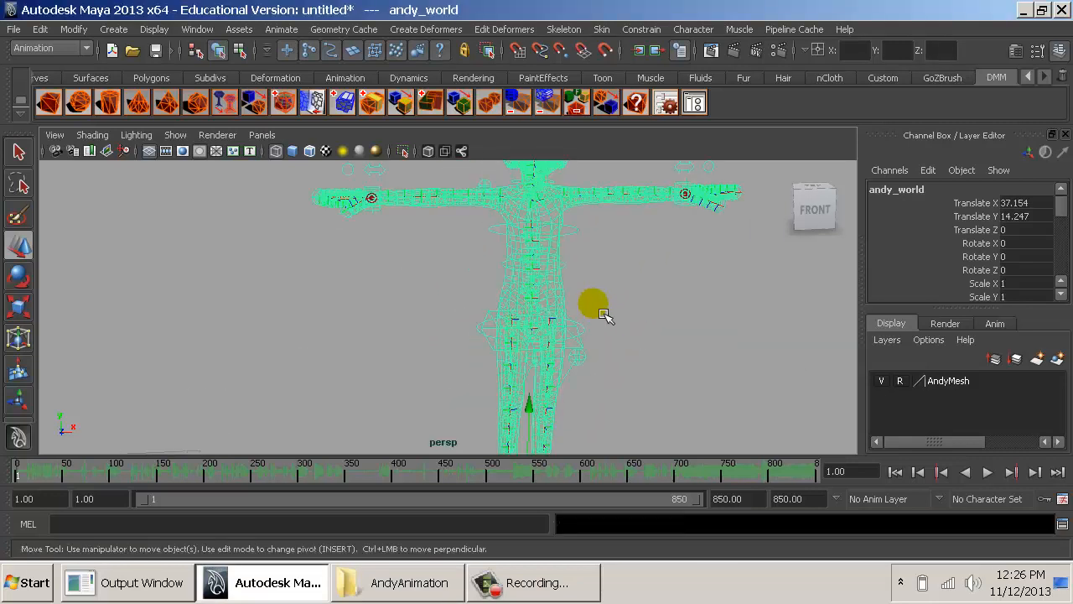
- Switch the viewport to smooth shading and select the switch control above the character's left wrist
{"action": "key", "text": "5"}
{"action": "middle_click_drag", "start_coordinate": [646, 290], "coordinate": [544, 400], "text": "alt"}
{"action": "mouse_move", "coordinate": [545, 401]}
{"action": "right_mouse_down", "text": "alt"}
{"action": "mouse_move", "coordinate": [618, 431]}
{"action": "mouse_move", "coordinate": [642, 427]}
{"action": "right_mouse_up", "text": "alt"}
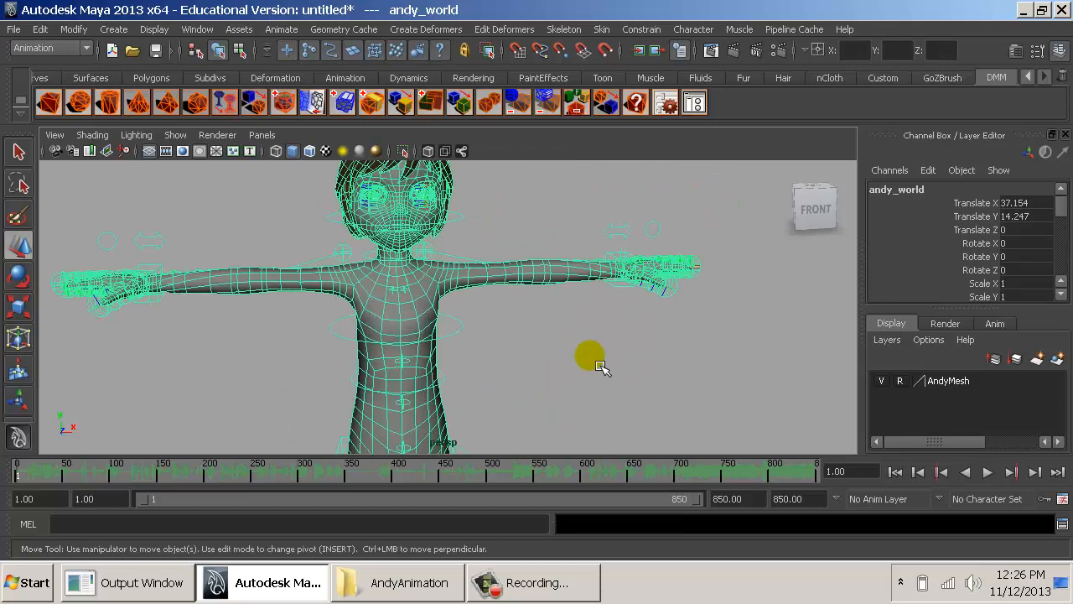
{"action": "left_click", "coordinate": [614, 234]}
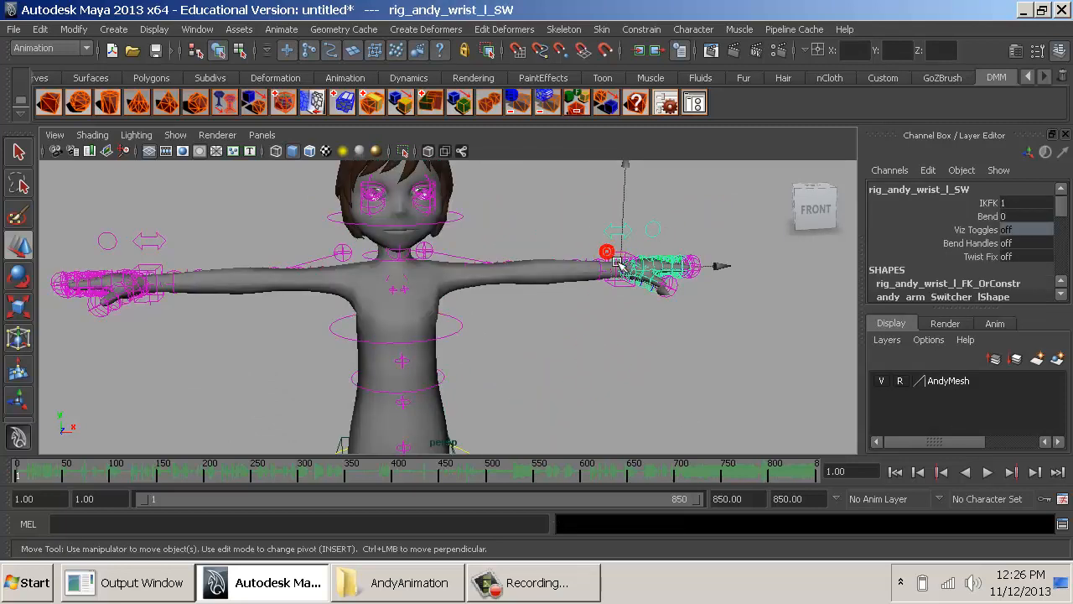
- Try moving the left arm's IK control to test the arm, and undo the move
{"action": "left_click", "coordinate": [618, 264]}
{"action": "left_click_drag", "start_coordinate": [622, 267], "coordinate": [562, 315]}
{"action": "key", "text": "ctrl+z"}
- Turn on Face Sliders and On Face Cntrls for the andy_world control
{"action": "middle_click_drag", "start_coordinate": [479, 272], "coordinate": [495, 323], "text": "alt"}
{"action": "right_click_drag", "start_coordinate": [495, 323], "coordinate": [209, 315], "text": "alt"}
{"action": "middle_click_drag", "start_coordinate": [461, 426], "coordinate": [433, 289], "text": "alt"}
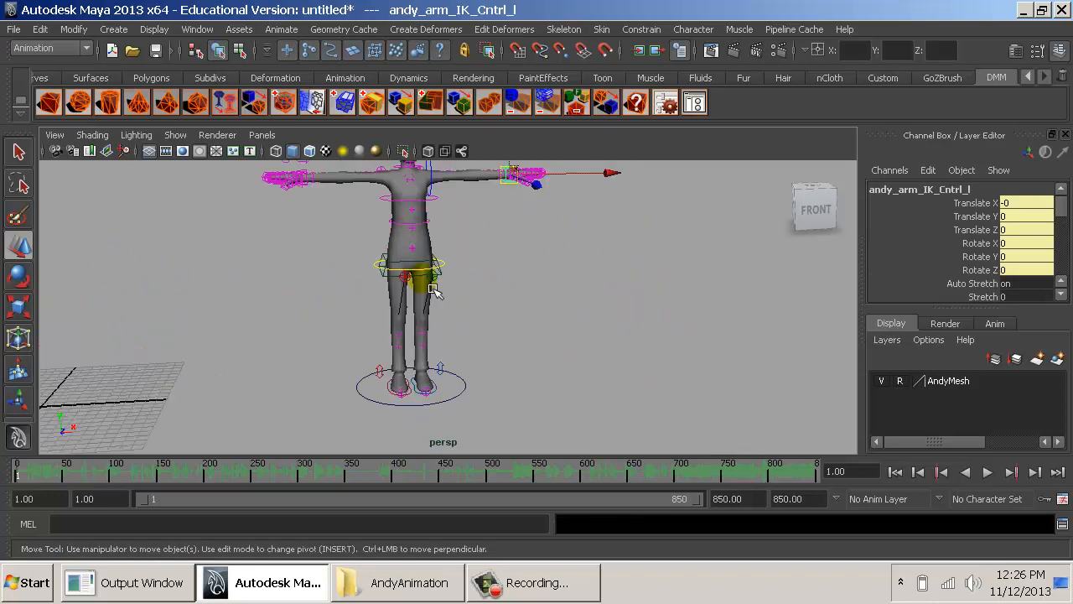
{"action": "left_click", "coordinate": [444, 383]}
{"action": "scroll", "coordinate": [975, 289], "scroll_direction": "down", "scroll_amount": 3}
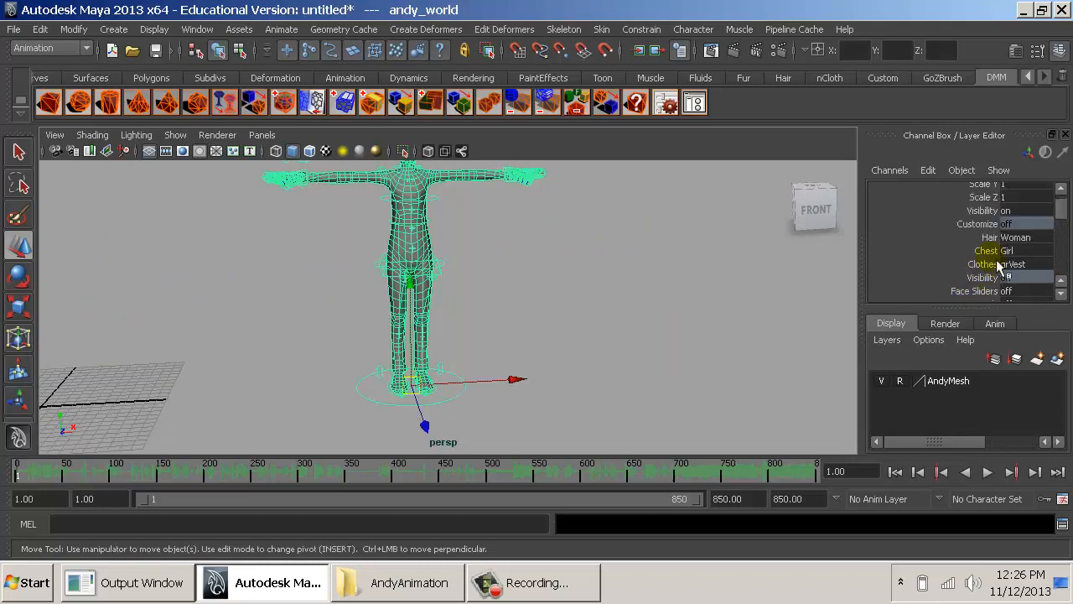
{"action": "scroll", "coordinate": [995, 268], "scroll_direction": "down", "scroll_amount": 2}
{"action": "left_click_drag", "start_coordinate": [1016, 215], "coordinate": [1018, 226]}
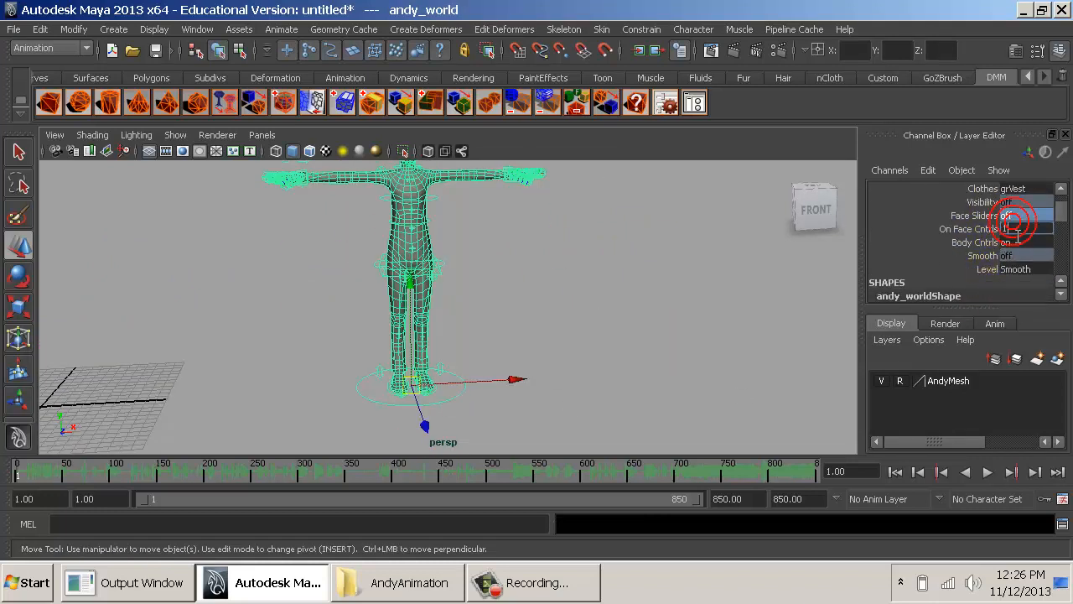
{"action": "type", "text": "1"}
{"action": "key", "text": "Return"}
- Try moving the Sync and Lips face sliders beside the head, undoing each move
{"action": "middle_click_drag", "start_coordinate": [524, 486], "coordinate": [550, 236], "text": "alt"}
{"action": "scroll", "coordinate": [531, 335], "scroll_direction": "up", "scroll_amount": 5}
{"action": "left_click", "coordinate": [550, 212]}
{"action": "mouse_move", "coordinate": [554, 218]}
{"action": "left_mouse_down"}
{"action": "mouse_move", "coordinate": [554, 255]}
{"action": "mouse_move", "coordinate": [538, 230]}
{"action": "left_mouse_up"}
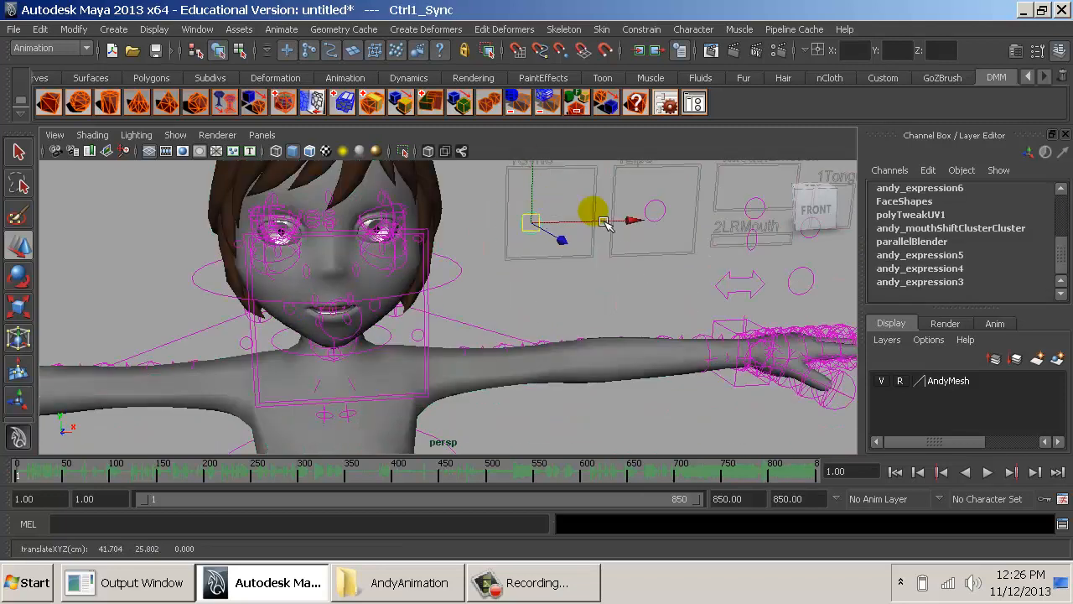
{"action": "key", "text": "ctrl+z"}
{"action": "left_click", "coordinate": [663, 215]}
{"action": "left_click_drag", "start_coordinate": [653, 213], "coordinate": [705, 253]}
{"action": "key", "text": "ctrl+z"}
- Try rotating the spine's shoulders control, and undo the rotation
{"action": "right_click_drag", "start_coordinate": [779, 340], "coordinate": [567, 367], "text": "alt"}
{"action": "middle_click_drag", "start_coordinate": [567, 367], "coordinate": [568, 352], "text": "alt"}
{"action": "right_click_drag", "start_coordinate": [568, 351], "coordinate": [642, 366], "text": "alt"}
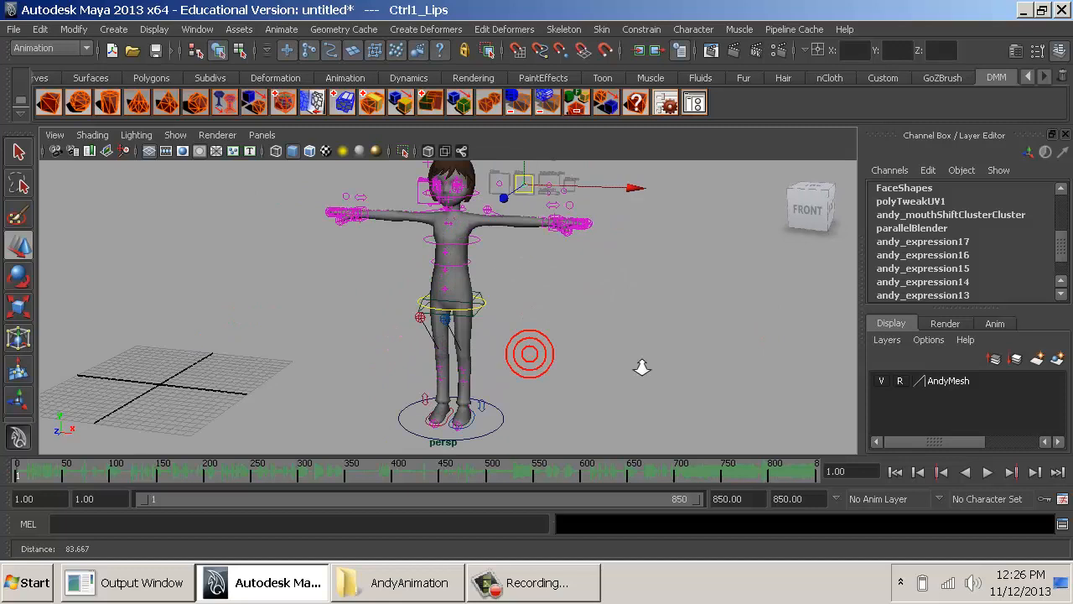
{"action": "left_click", "coordinate": [488, 233]}
{"action": "key", "text": "e"}
{"action": "left_click_drag", "start_coordinate": [494, 252], "coordinate": [485, 288]}
{"action": "key", "text": "ctrl+z"}
{"action": "key", "text": "q"}
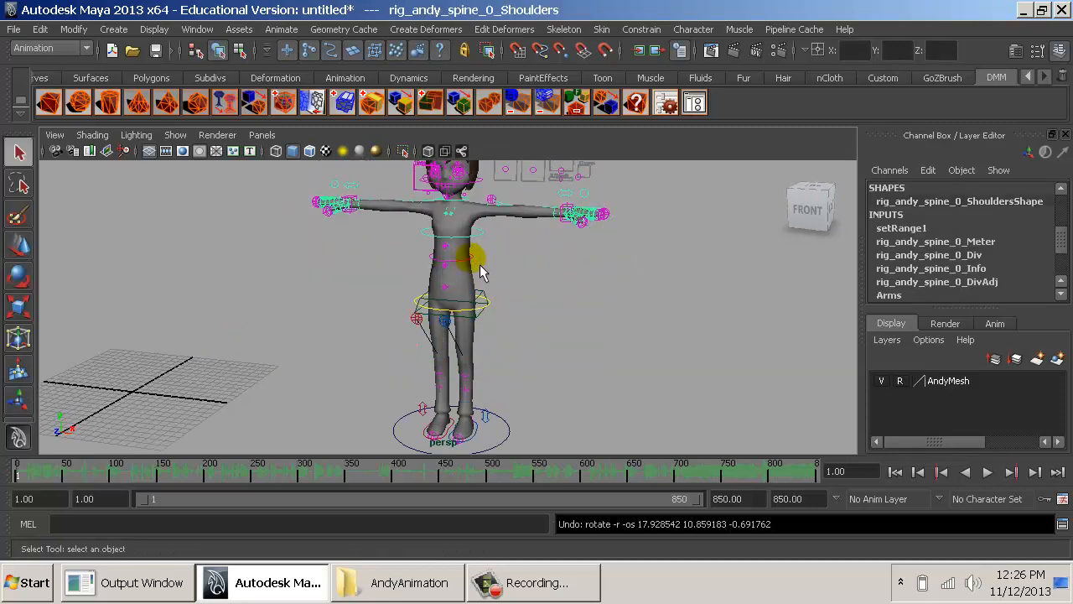
- Try moving the mid-spine control, undo the move and deselect the control
{"action": "left_click", "coordinate": [481, 264]}
{"action": "key", "text": "e"}
{"action": "key", "text": "w"}
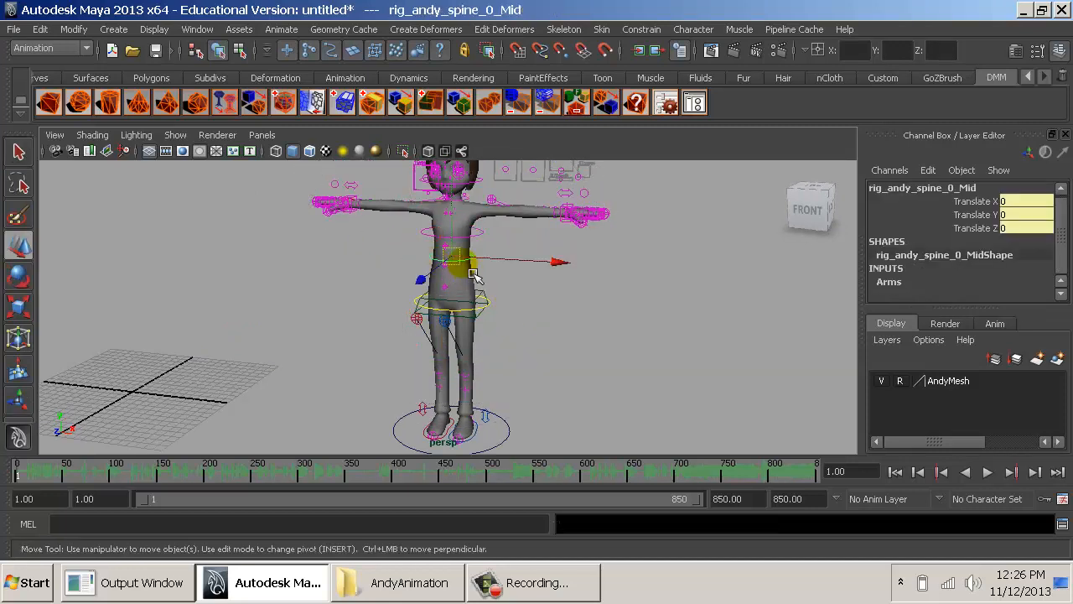
{"action": "left_click_drag", "start_coordinate": [471, 274], "coordinate": [509, 307]}
{"action": "key", "text": "ctrl+z"}
{"action": "left_click", "coordinate": [555, 343]}
- Rename the Andy character set to Steve in the Outliner
{"action": "middle_click_drag", "start_coordinate": [630, 423], "coordinate": [731, 418], "text": "alt"}
{"action": "right_click_drag", "start_coordinate": [731, 417], "coordinate": [498, 359], "text": "alt"}
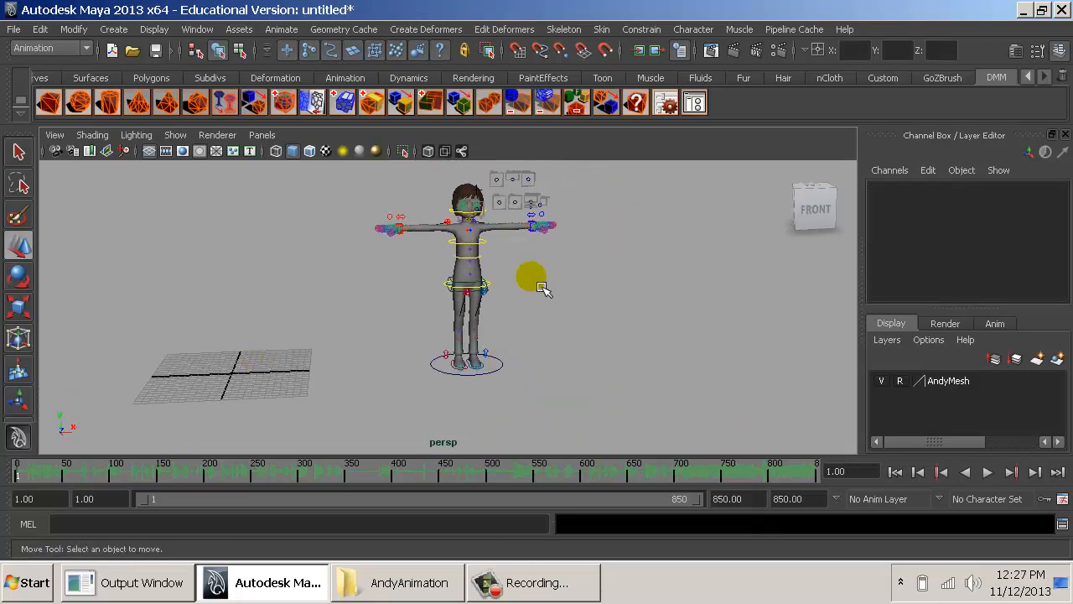
{"action": "left_click", "coordinate": [493, 369]}
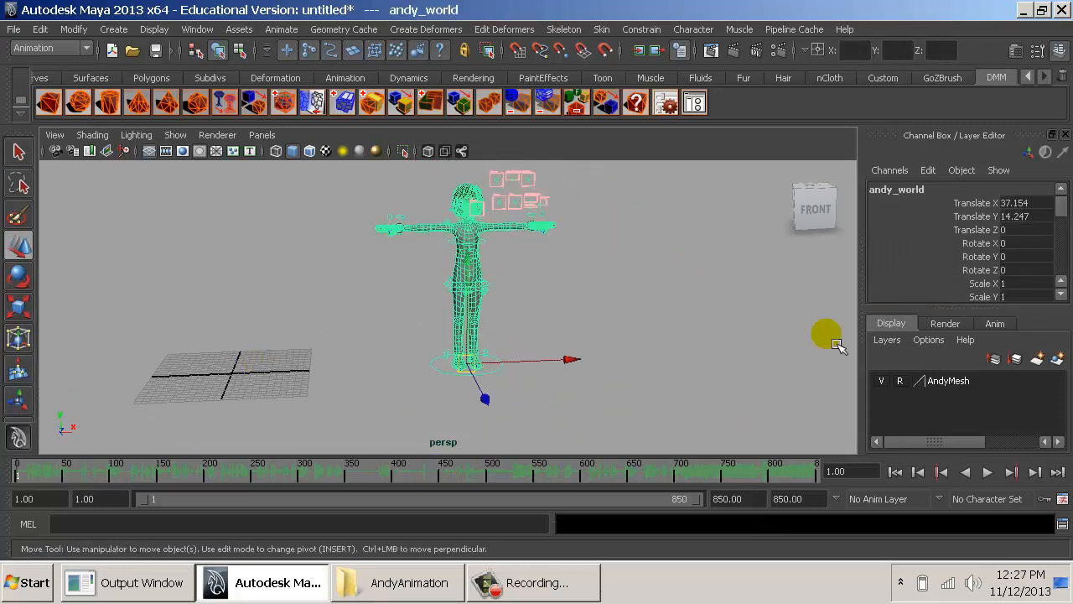
{"action": "left_click", "coordinate": [197, 29]}
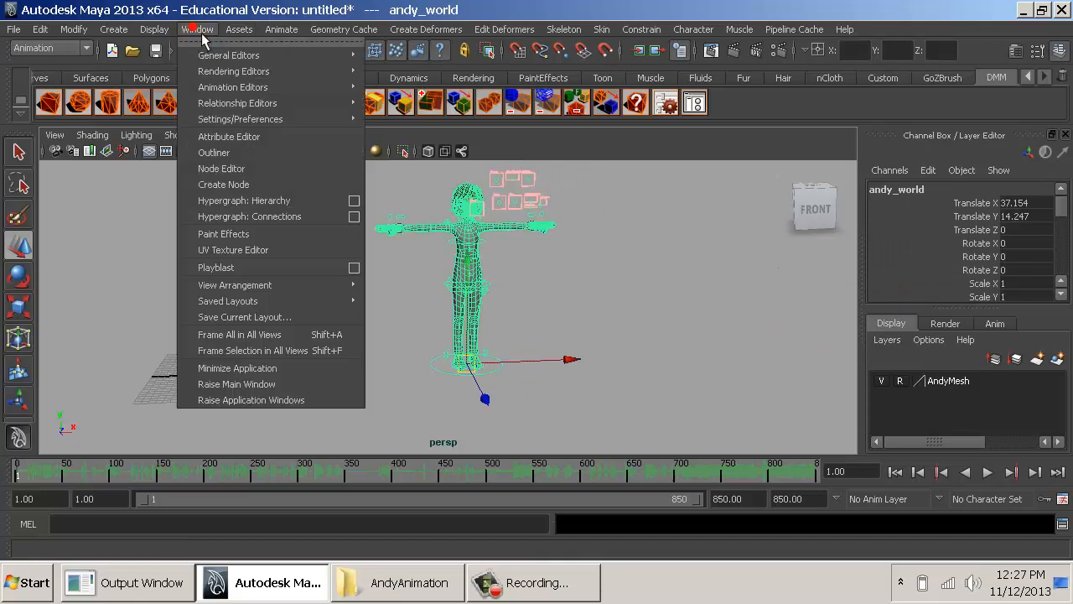
{"action": "left_click", "coordinate": [225, 156]}
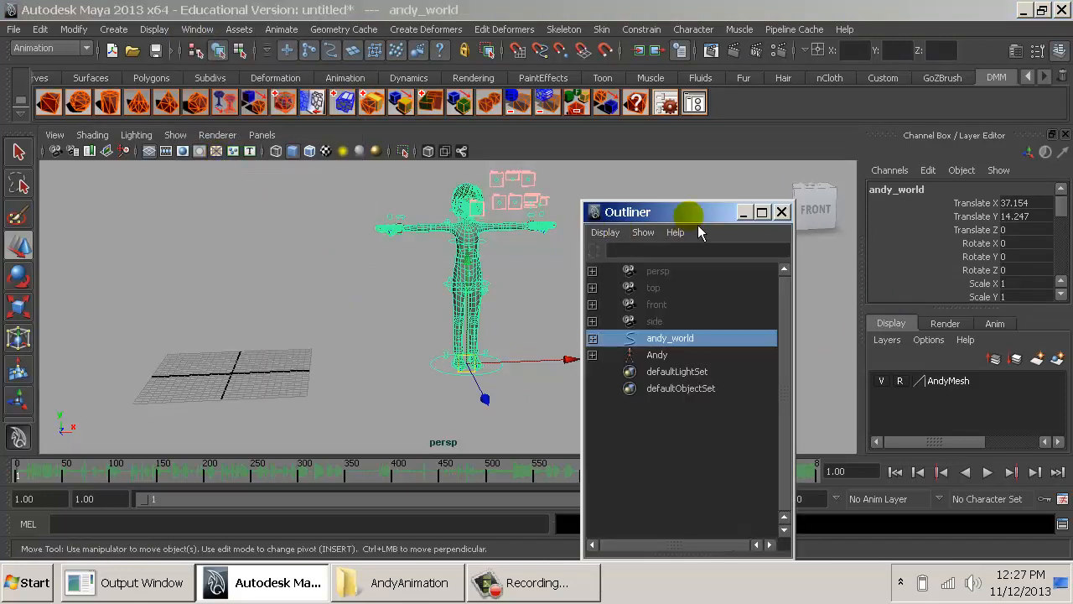
{"action": "left_click_drag", "start_coordinate": [665, 213], "coordinate": [628, 136]}
{"action": "double_click", "coordinate": [617, 277]}
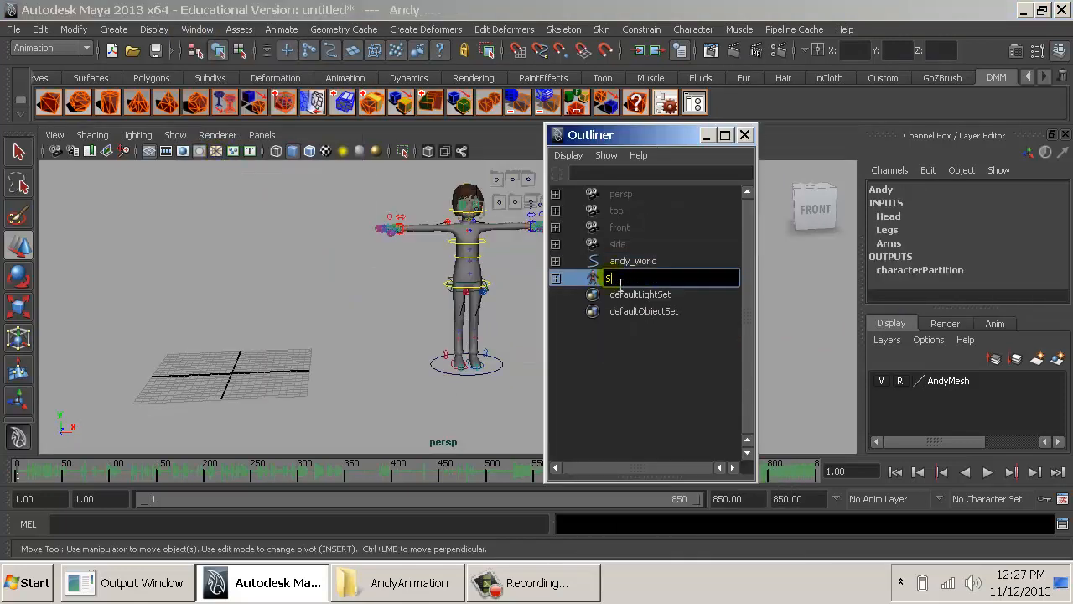
{"action": "type", "text": "Steve"}
{"action": "key", "text": "Return"}
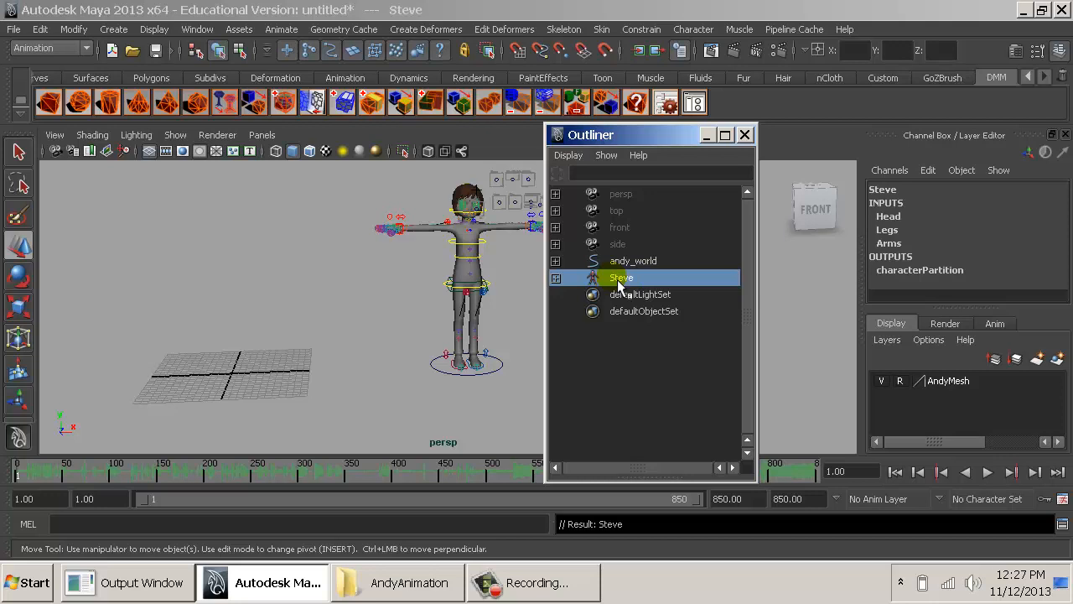
- Check the sub-sets available under the Steve character set, then close the Outliner and clear the selection
{"action": "left_click", "coordinate": [989, 498]}
{"action": "mouse_move", "coordinate": [981, 530]}
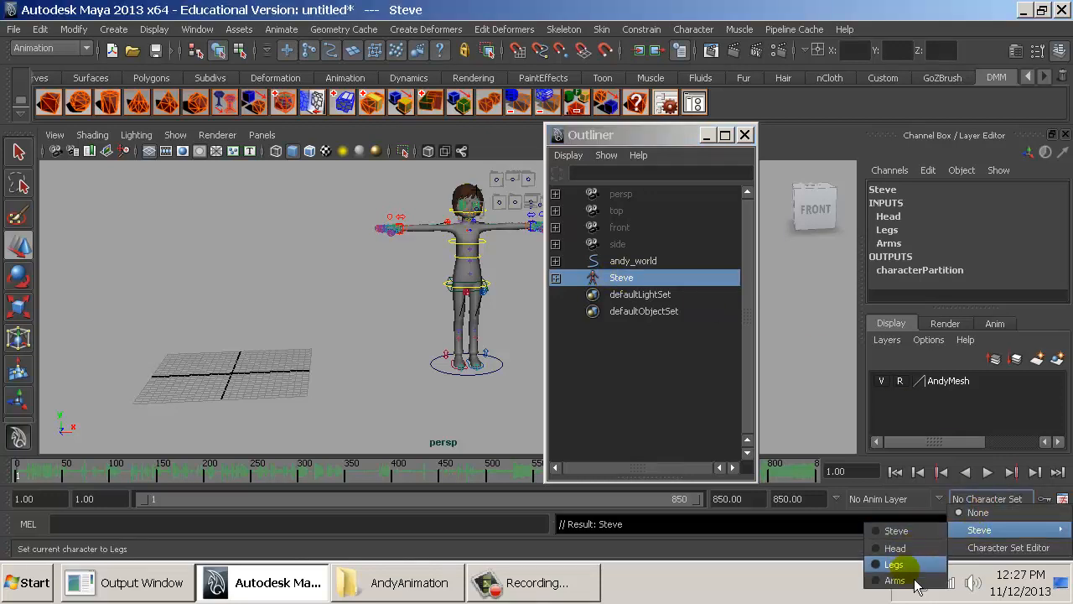
{"action": "left_click", "coordinate": [749, 232]}
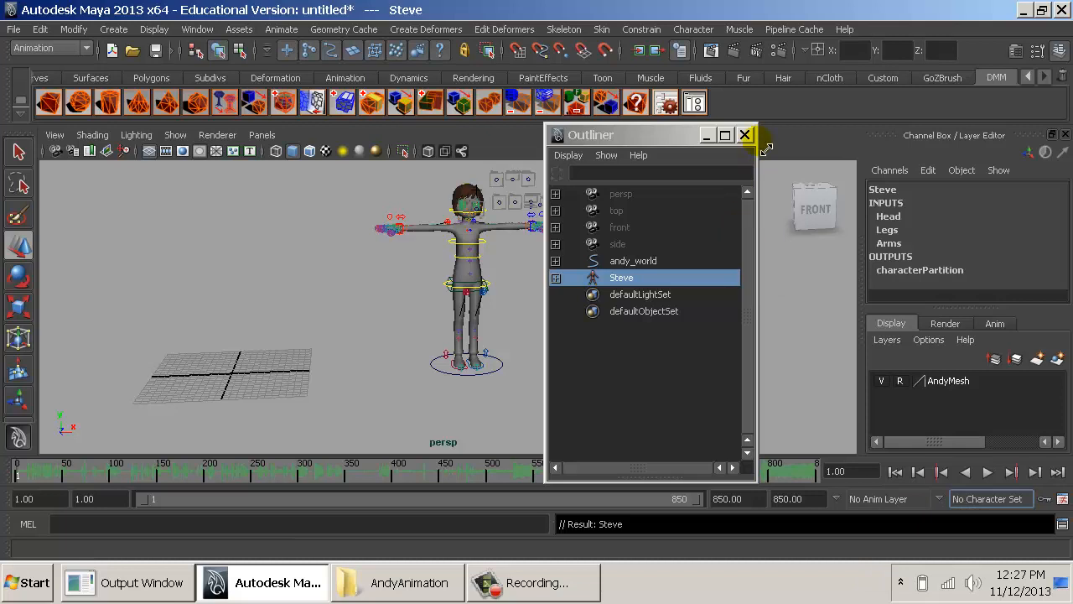
{"action": "left_click", "coordinate": [745, 134]}
{"action": "left_click", "coordinate": [584, 320]}
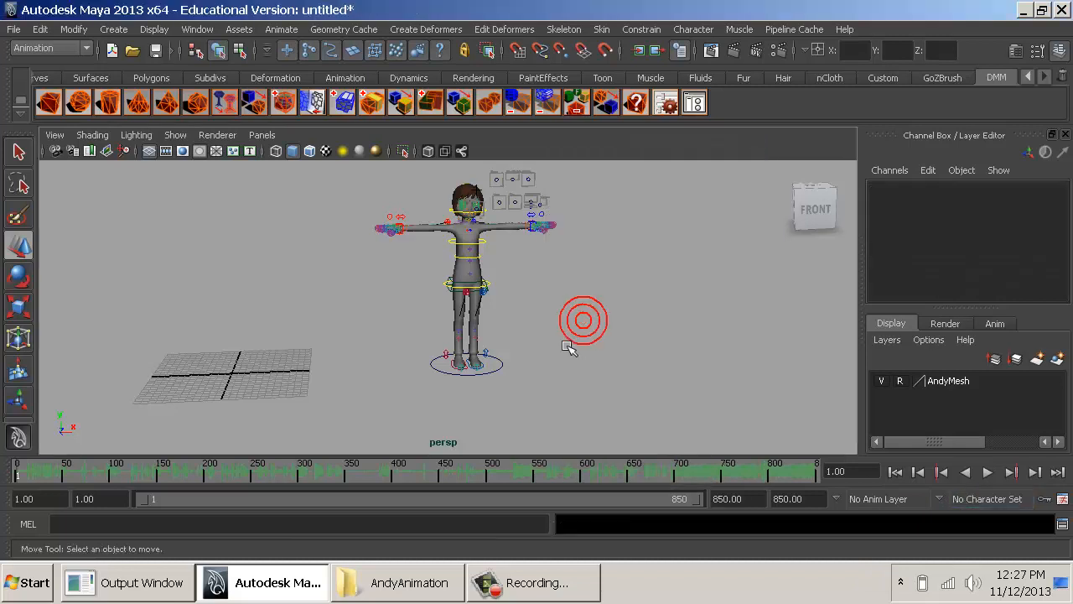
- Set the andy_world control's Hair to Boy and Clothes to bSmiley
{"action": "left_click", "coordinate": [498, 371]}
{"action": "left_click_drag", "start_coordinate": [601, 359], "coordinate": [520, 377], "text": "alt"}
{"action": "right_click_drag", "start_coordinate": [520, 377], "coordinate": [667, 339], "text": "alt"}
{"action": "middle_click_drag", "start_coordinate": [666, 339], "coordinate": [582, 340], "text": "alt"}
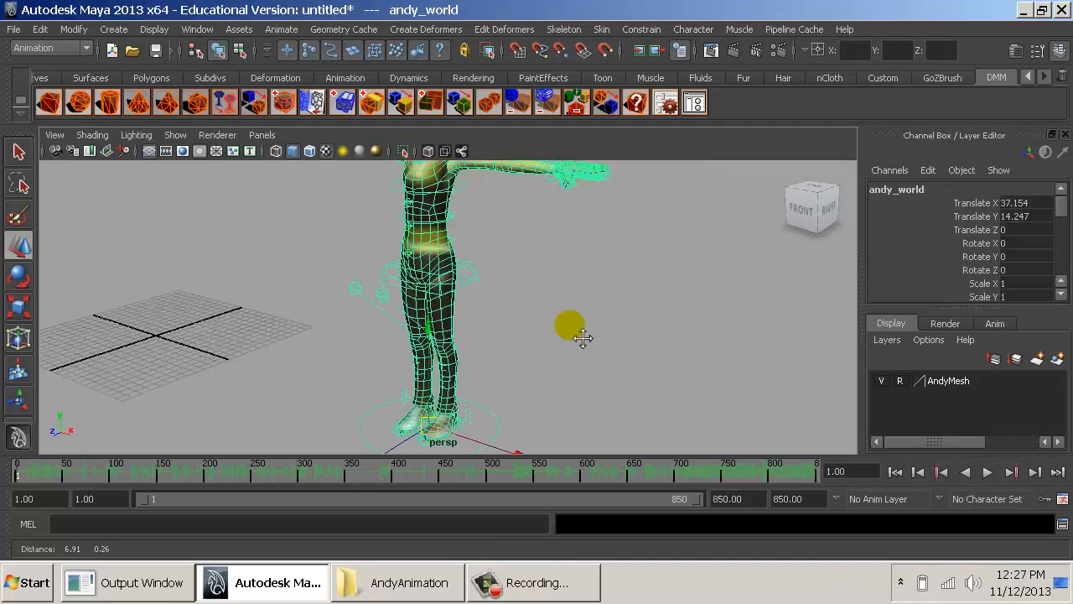
{"action": "scroll", "coordinate": [981, 285], "scroll_direction": "down", "scroll_amount": 6}
{"action": "scroll", "coordinate": [1002, 243], "scroll_direction": "up", "scroll_amount": 2}
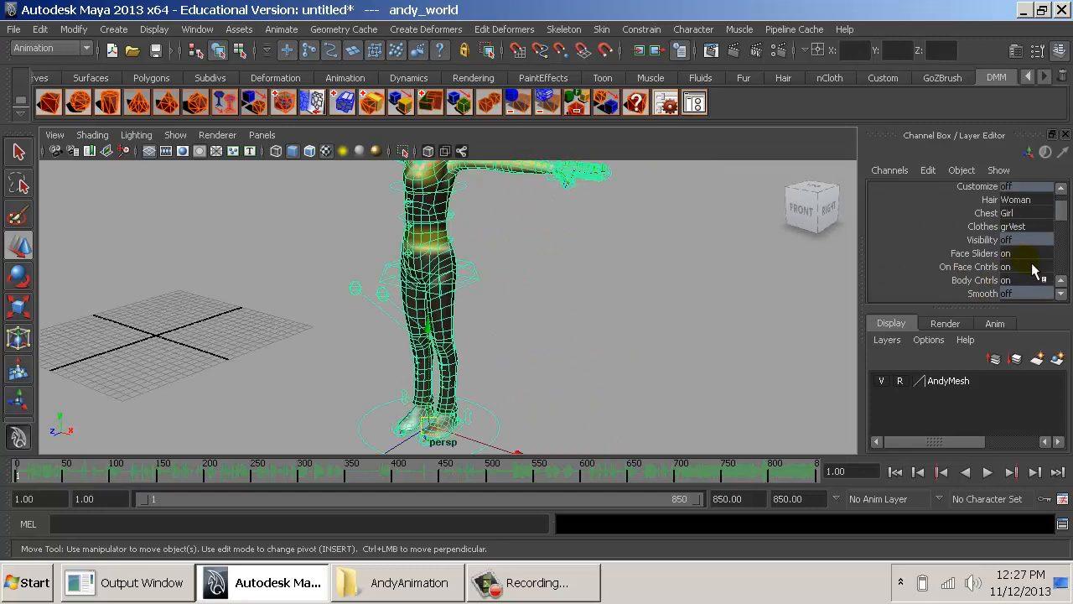
{"action": "left_click", "coordinate": [1016, 200]}
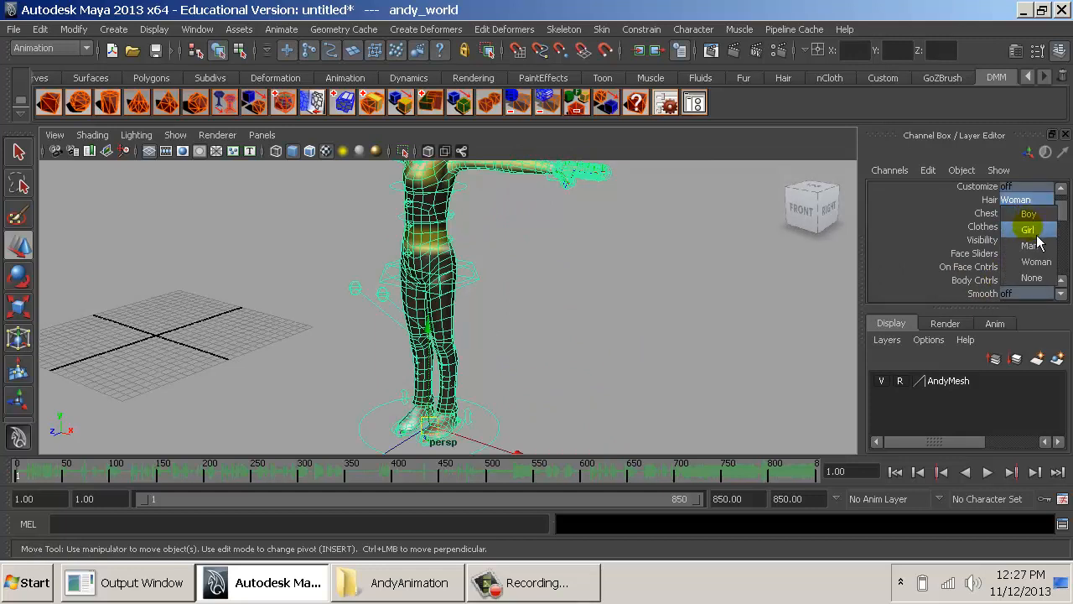
{"action": "left_click", "coordinate": [1031, 220]}
{"action": "left_click", "coordinate": [1025, 228]}
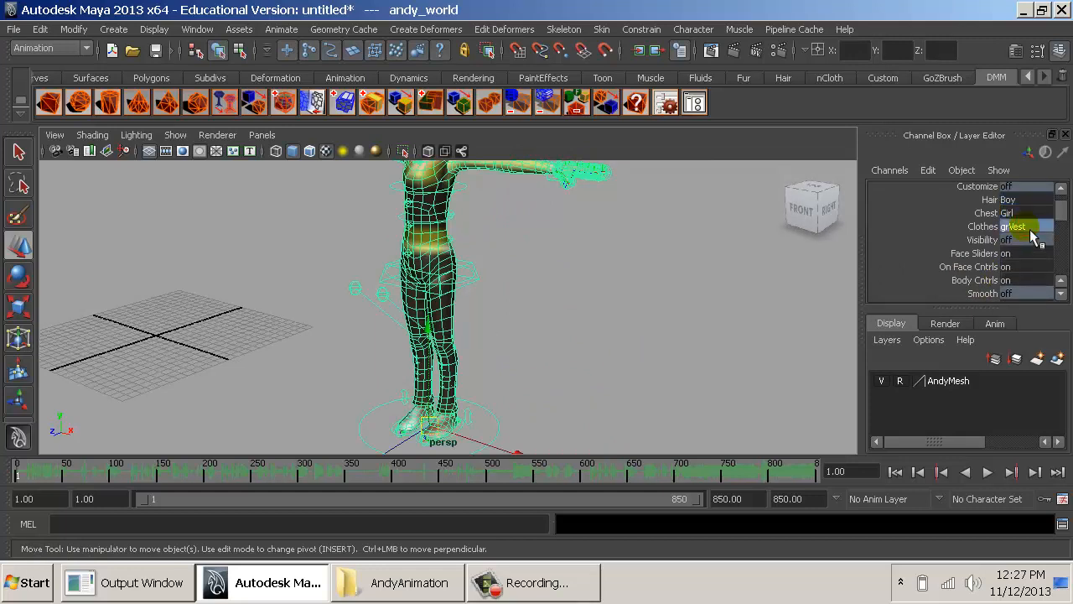
{"action": "left_click", "coordinate": [1024, 274]}
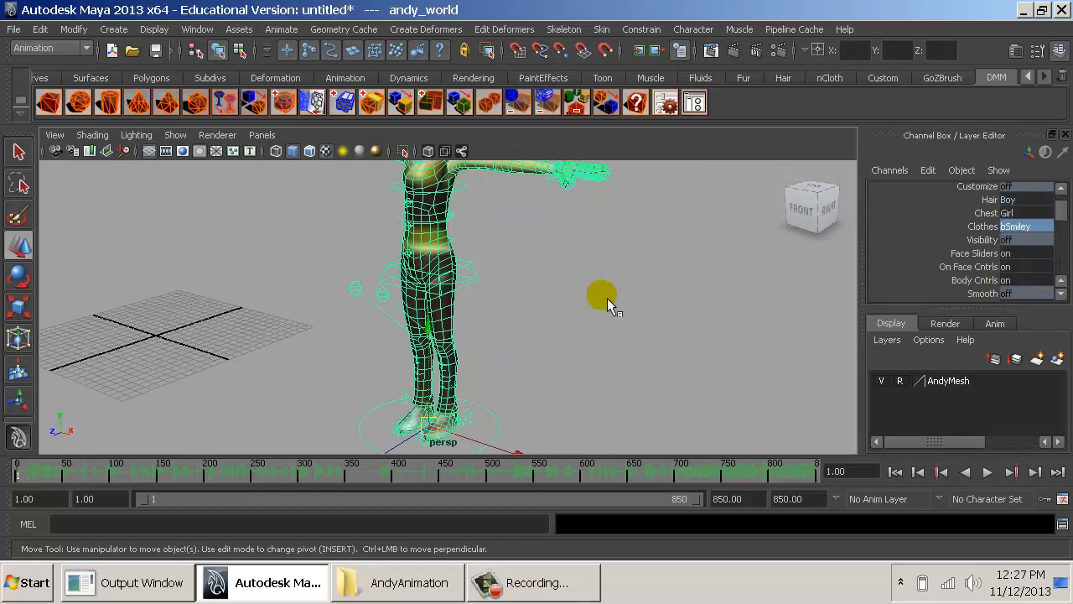
- Deselect the rig and examine the character's new hair and clothing from several angles and distances
{"action": "middle_click_drag", "start_coordinate": [607, 300], "coordinate": [596, 355], "text": "alt"}
{"action": "left_click_drag", "start_coordinate": [570, 337], "coordinate": [619, 320], "text": "alt"}
{"action": "left_click", "coordinate": [615, 315]}
{"action": "middle_click_drag", "start_coordinate": [503, 320], "coordinate": [587, 324], "text": "alt"}
{"action": "right_click_drag", "start_coordinate": [586, 323], "coordinate": [515, 328], "text": "alt"}
{"action": "left_click_drag", "start_coordinate": [516, 327], "coordinate": [538, 335], "text": "alt"}
{"action": "right_click_drag", "start_coordinate": [538, 335], "coordinate": [775, 363], "text": "alt"}
{"action": "middle_click_drag", "start_coordinate": [587, 344], "coordinate": [477, 411], "text": "alt"}
{"action": "right_click_drag", "start_coordinate": [477, 410], "coordinate": [715, 486], "text": "alt"}
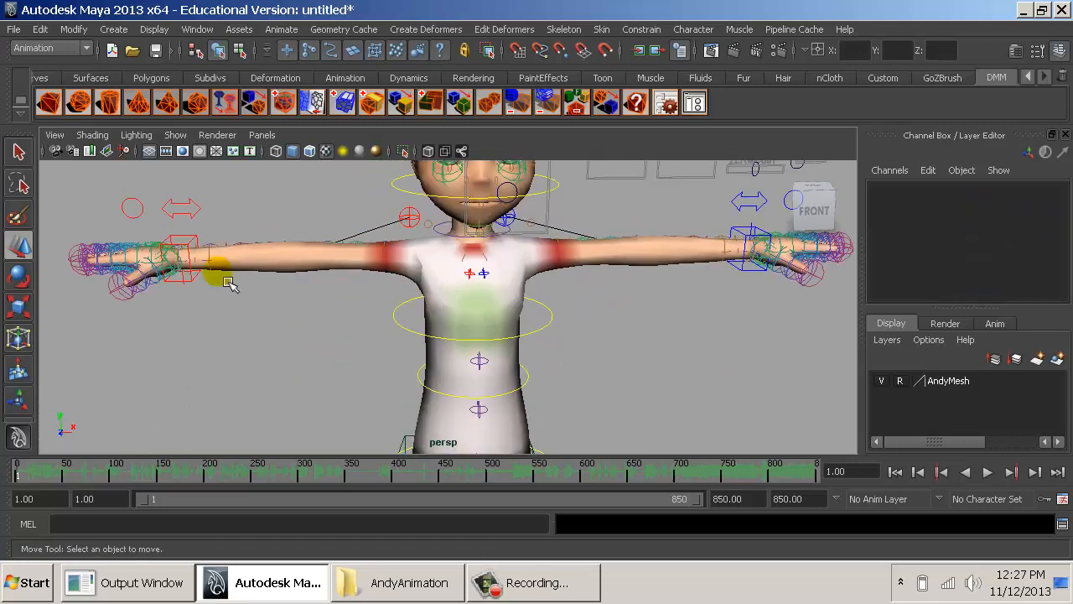
{"action": "left_click_drag", "start_coordinate": [523, 311], "coordinate": [634, 343], "text": "alt"}
{"action": "right_click_drag", "start_coordinate": [634, 343], "coordinate": [452, 344], "text": "alt"}
{"action": "middle_click_drag", "start_coordinate": [553, 402], "coordinate": [580, 290], "text": "alt"}
{"action": "right_click_drag", "start_coordinate": [642, 326], "coordinate": [428, 335], "text": "alt"}
{"action": "middle_click_drag", "start_coordinate": [429, 336], "coordinate": [549, 332], "text": "alt"}
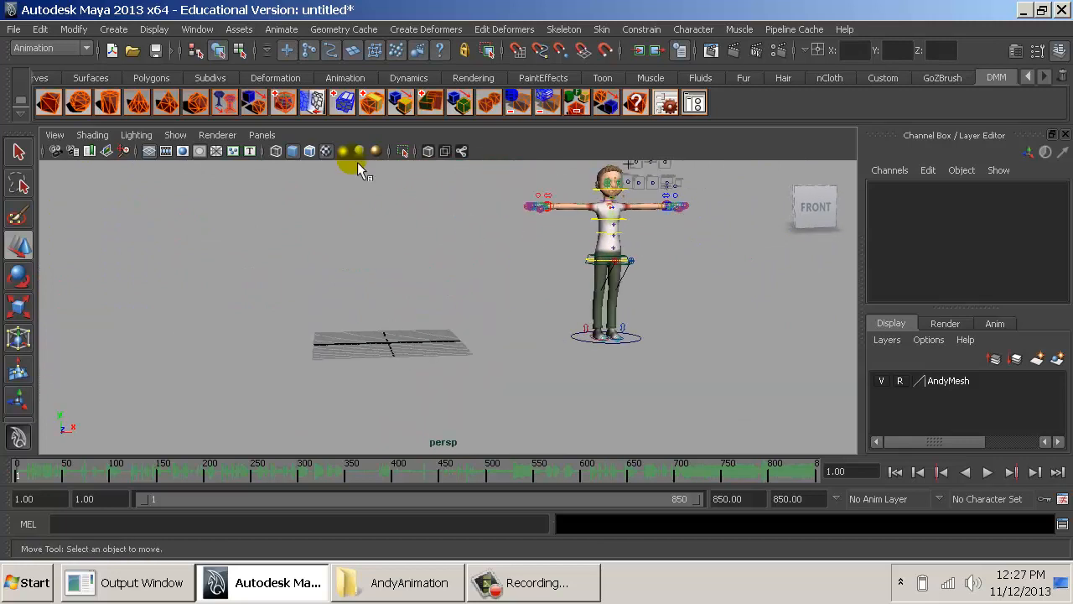
- Import a second copy of the rig from Andy_Rig_CharacterSetSetup.mb into the scene
{"action": "left_click", "coordinate": [16, 29]}
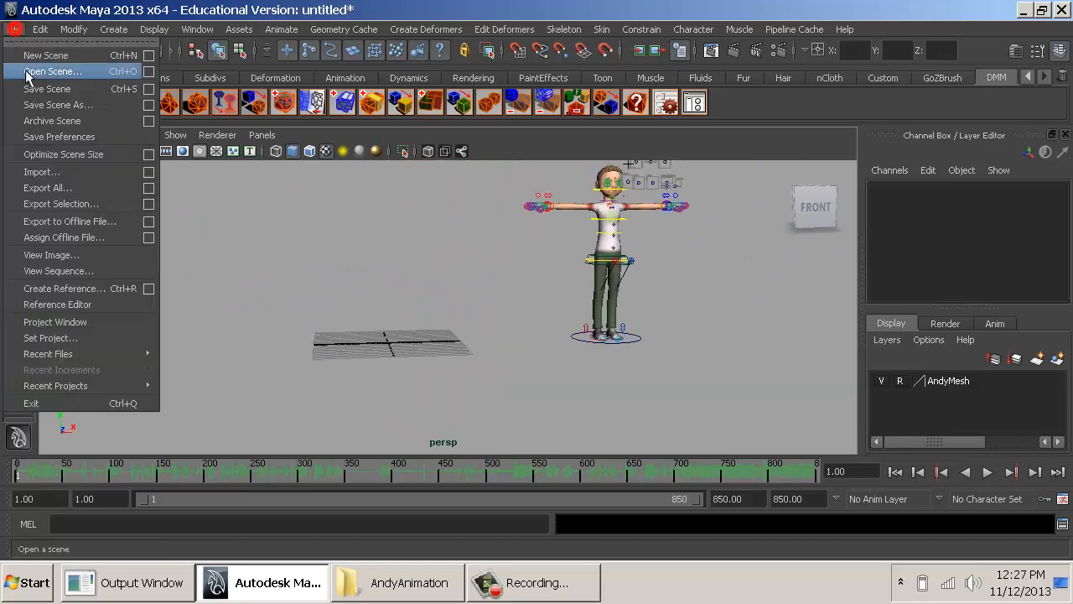
{"action": "left_click", "coordinate": [67, 172]}
{"action": "double_click", "coordinate": [259, 154]}
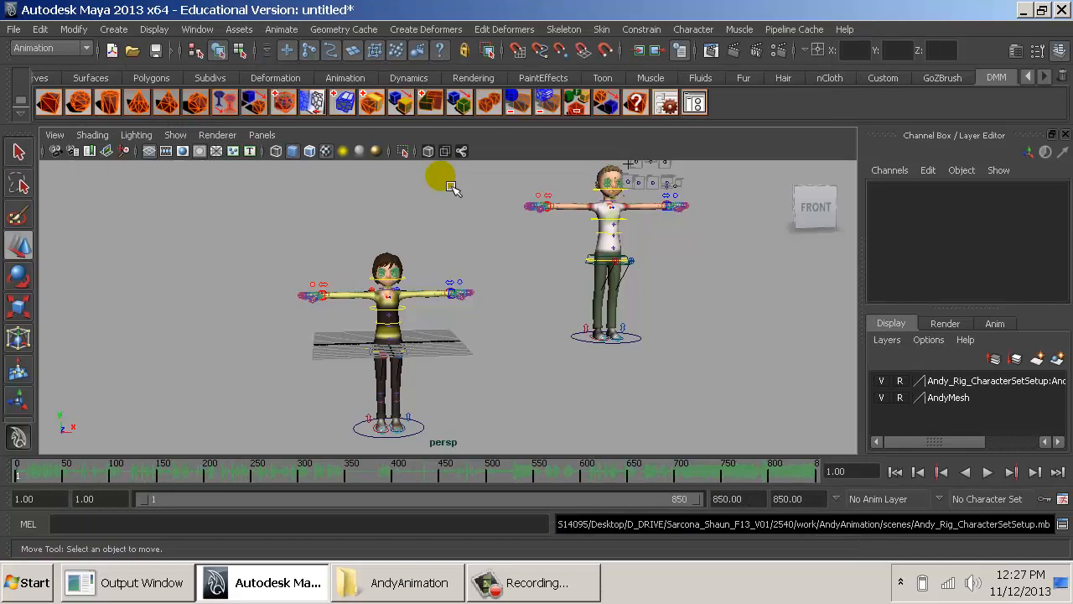
- Raise the second rig's world control to Translate Y 14.247, level with the first character's base
{"action": "left_click_drag", "start_coordinate": [523, 348], "coordinate": [562, 363], "text": "alt"}
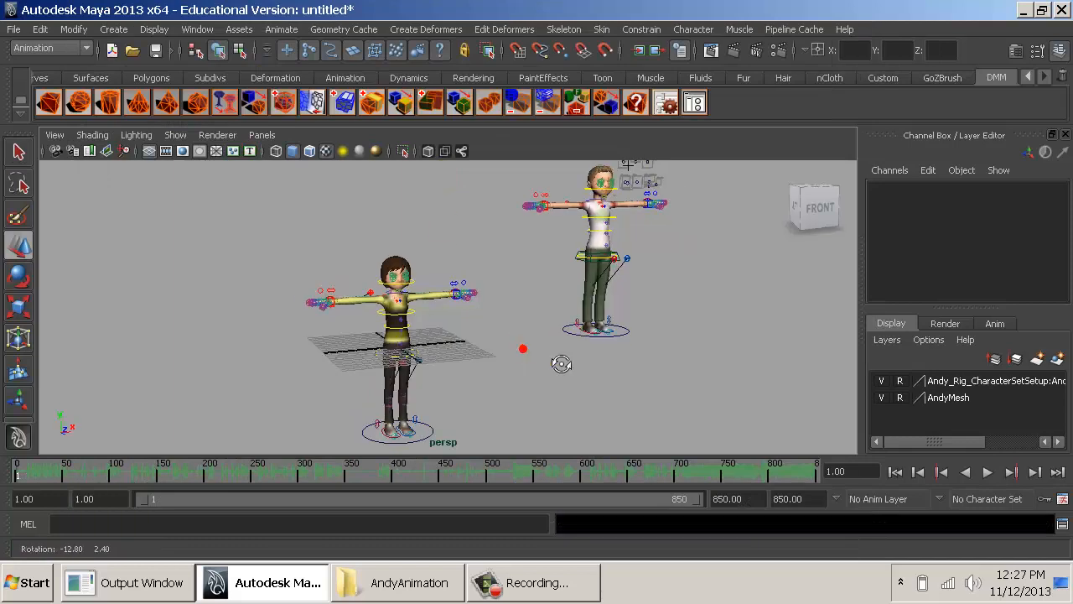
{"action": "left_click", "coordinate": [419, 423]}
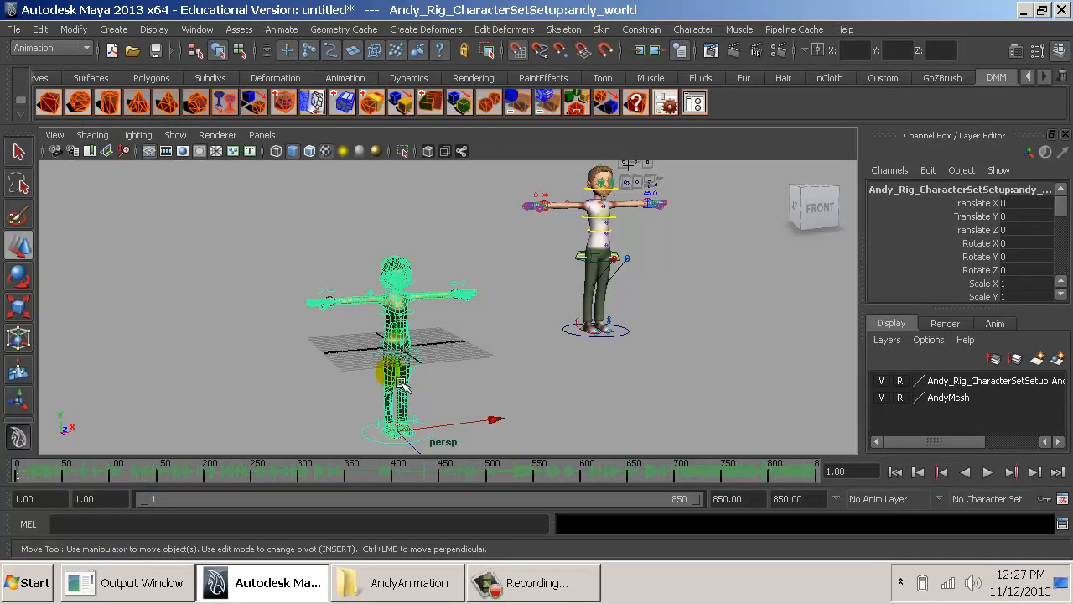
{"action": "left_click_drag", "start_coordinate": [409, 375], "coordinate": [463, 348]}
{"action": "right_click_drag", "start_coordinate": [462, 348], "coordinate": [725, 352], "text": "alt"}
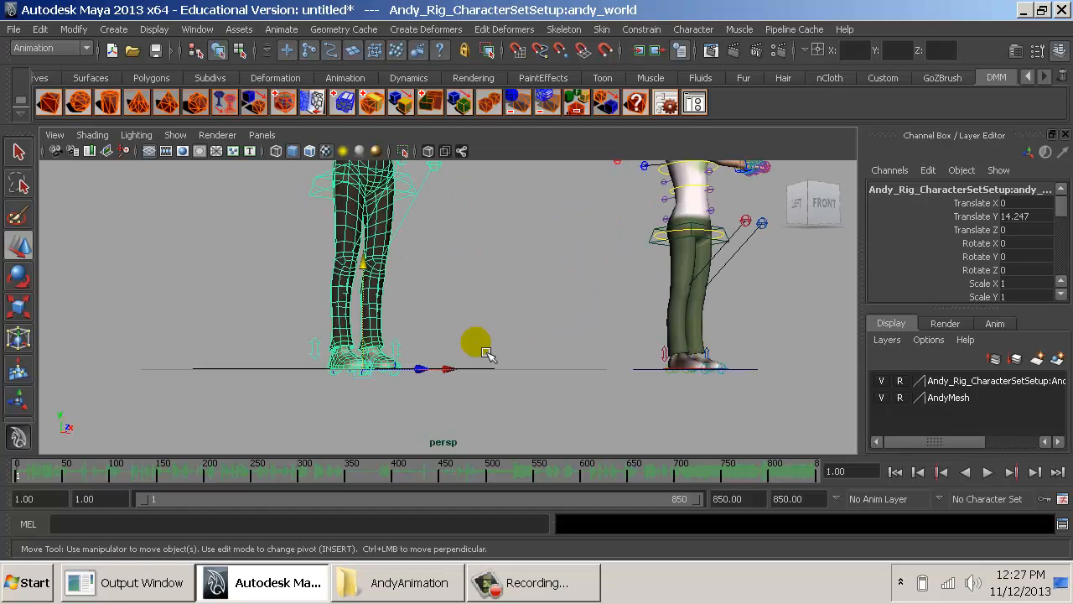
- Move the second rig away from the first character along X to about -23.206
{"action": "left_click_drag", "start_coordinate": [520, 364], "coordinate": [357, 387], "text": "alt"}
{"action": "right_click_drag", "start_coordinate": [356, 387], "coordinate": [276, 399], "text": "alt"}
{"action": "left_click_drag", "start_coordinate": [455, 365], "coordinate": [386, 364], "text": "alt"}
{"action": "key", "text": "e"}
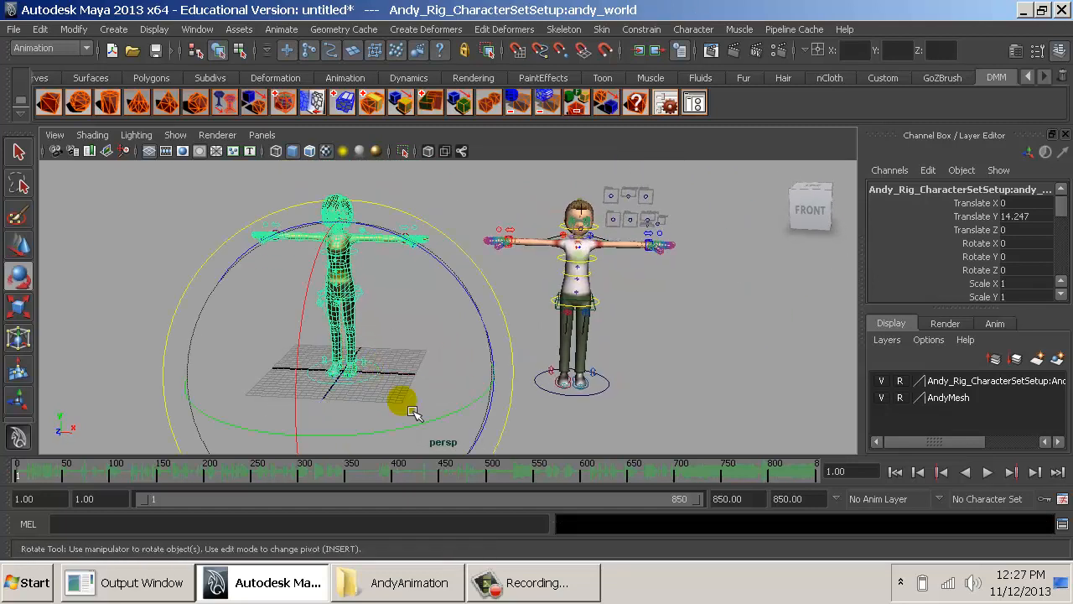
{"action": "key", "text": "w"}
{"action": "left_click_drag", "start_coordinate": [455, 384], "coordinate": [330, 374]}
{"action": "middle_click_drag", "start_coordinate": [335, 374], "coordinate": [539, 384], "text": "alt"}
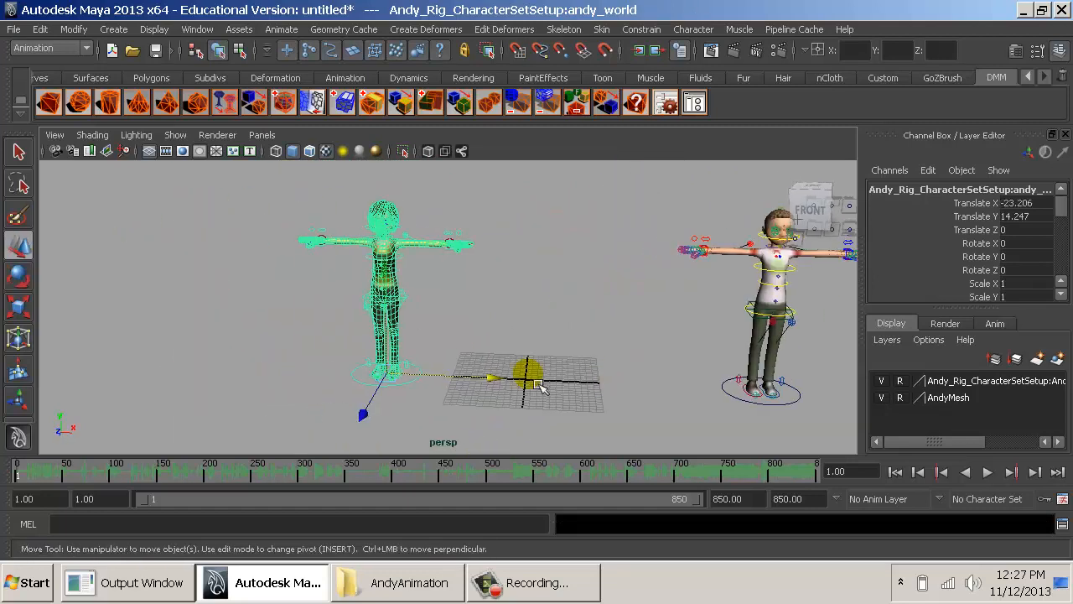
- Open the Namespace Editor and merge the Andy_Rig_CharacterSetSetup namespace with the root
{"action": "right_click_drag", "start_coordinate": [539, 383], "coordinate": [605, 207], "text": "alt"}
{"action": "left_click", "coordinate": [198, 28]}
{"action": "mouse_move", "coordinate": [285, 54]}
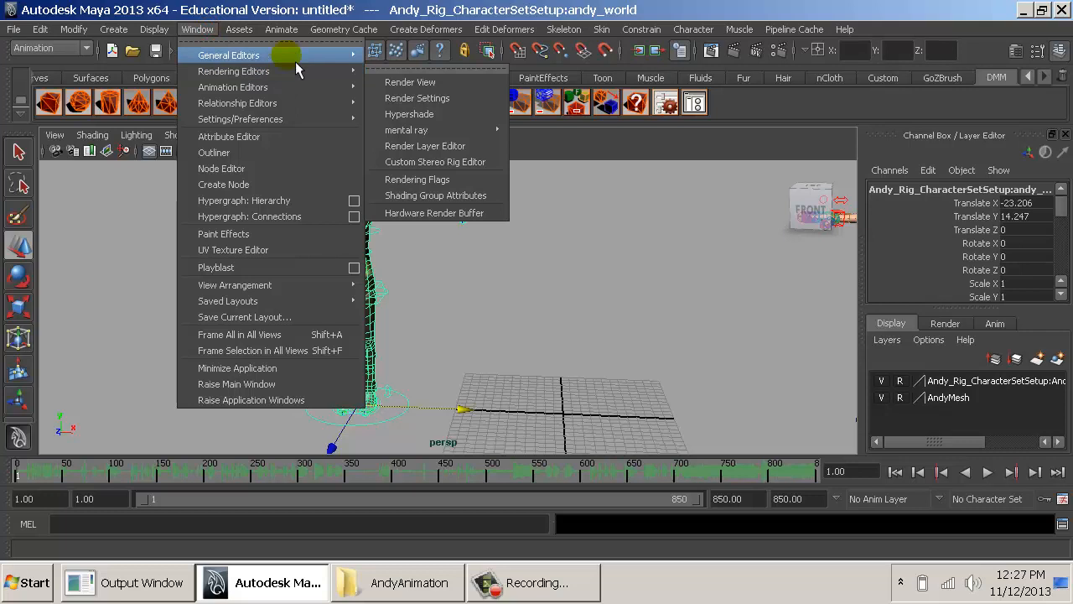
{"action": "left_click", "coordinate": [424, 162]}
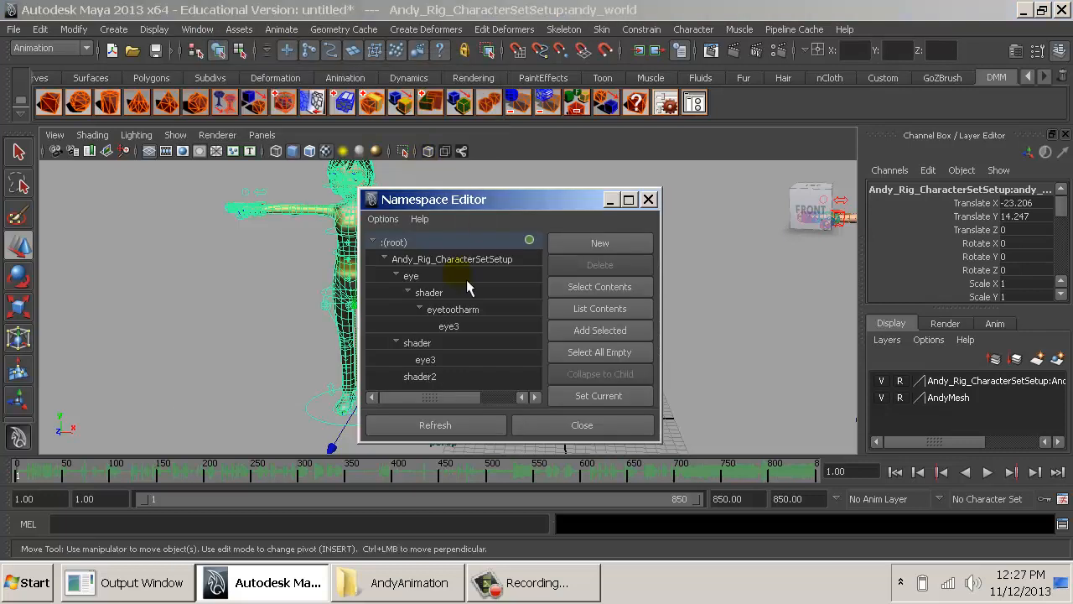
{"action": "left_click", "coordinate": [445, 259]}
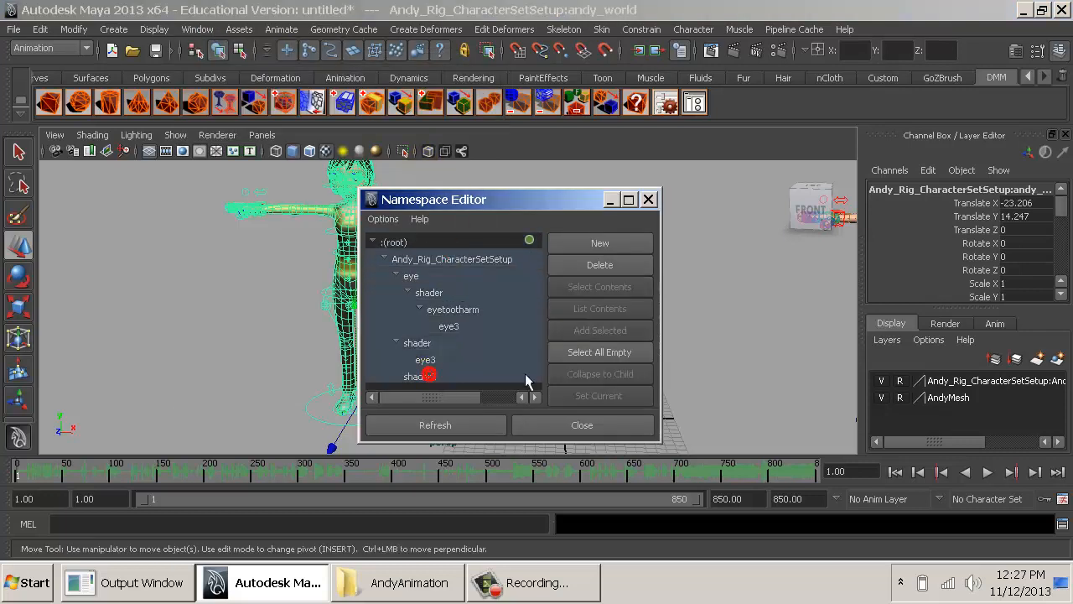
{"action": "left_click", "coordinate": [604, 267]}
{"action": "left_click", "coordinate": [425, 294]}
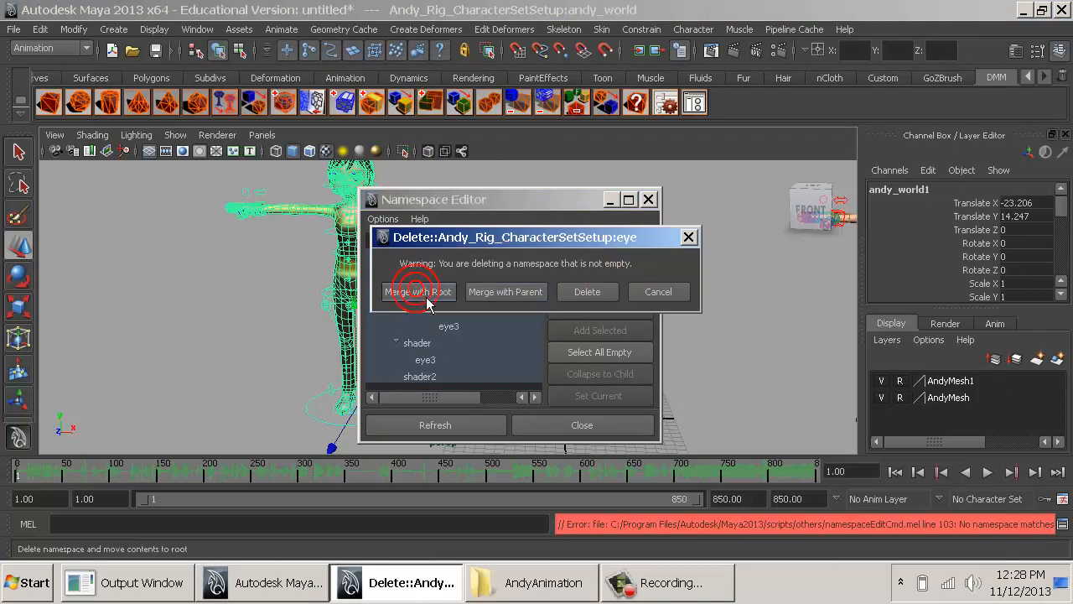
- Try to merge the Andy_Rig_CharacterSetSetup, eye and nested shader namespaces with the root, one at a time
{"action": "left_click", "coordinate": [471, 261]}
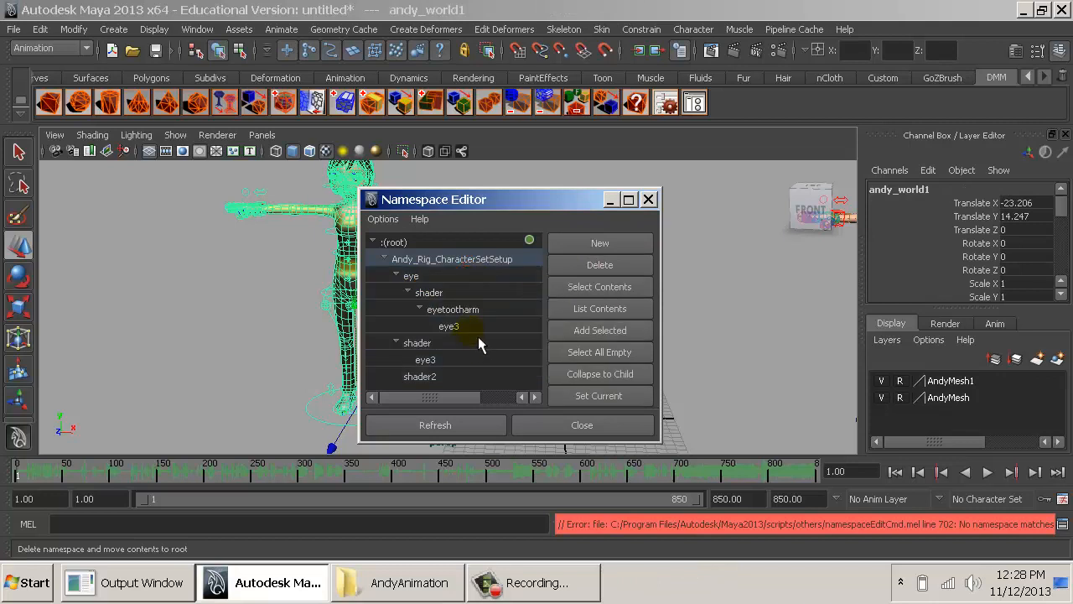
{"action": "left_click", "coordinate": [605, 268]}
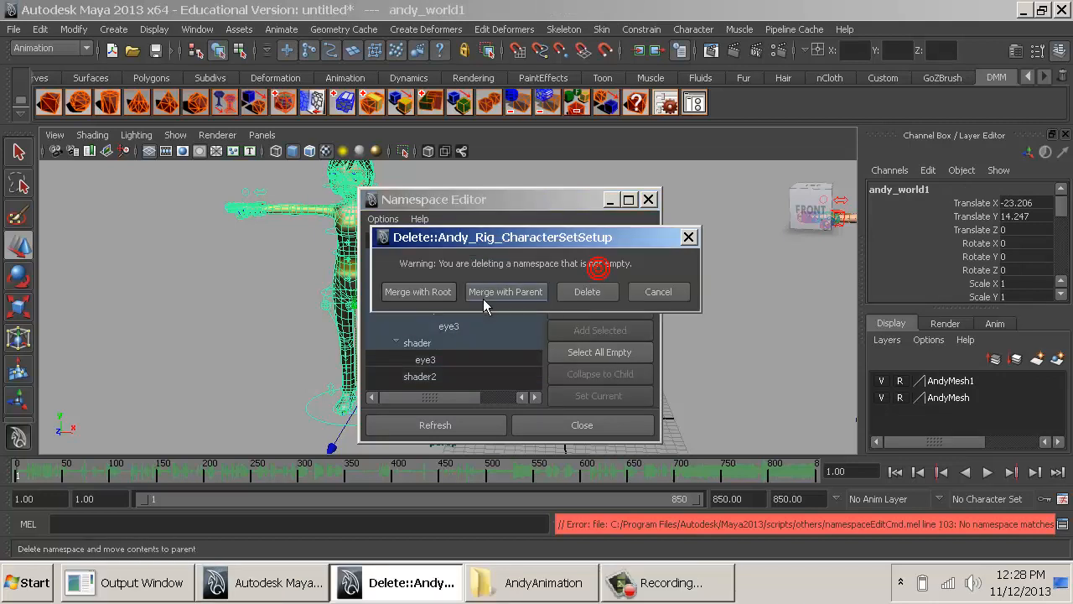
{"action": "left_click", "coordinate": [442, 295]}
{"action": "left_click", "coordinate": [464, 274]}
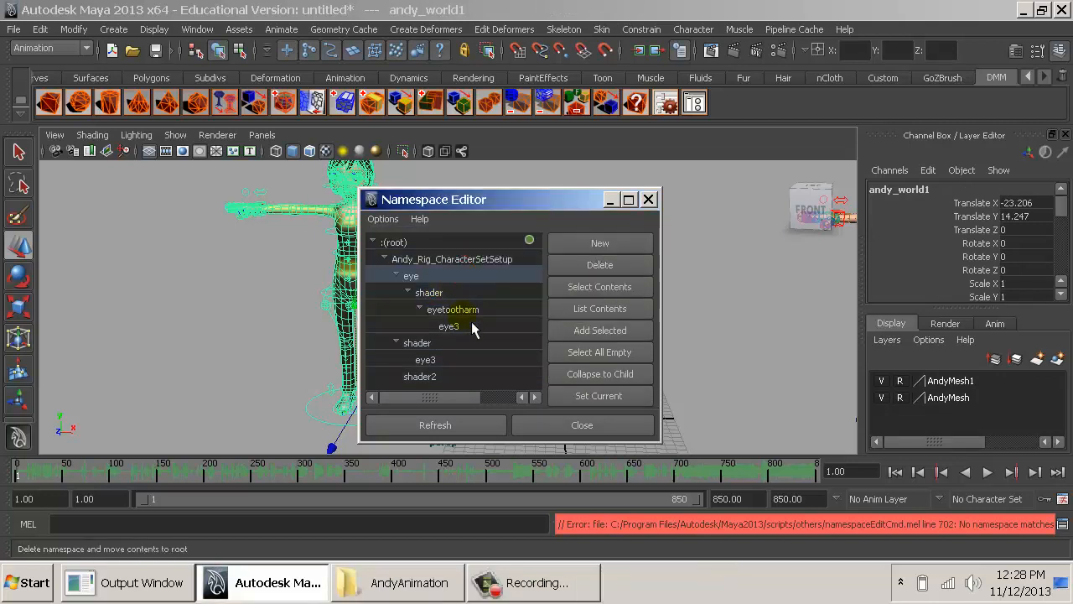
{"action": "left_click", "coordinate": [600, 265]}
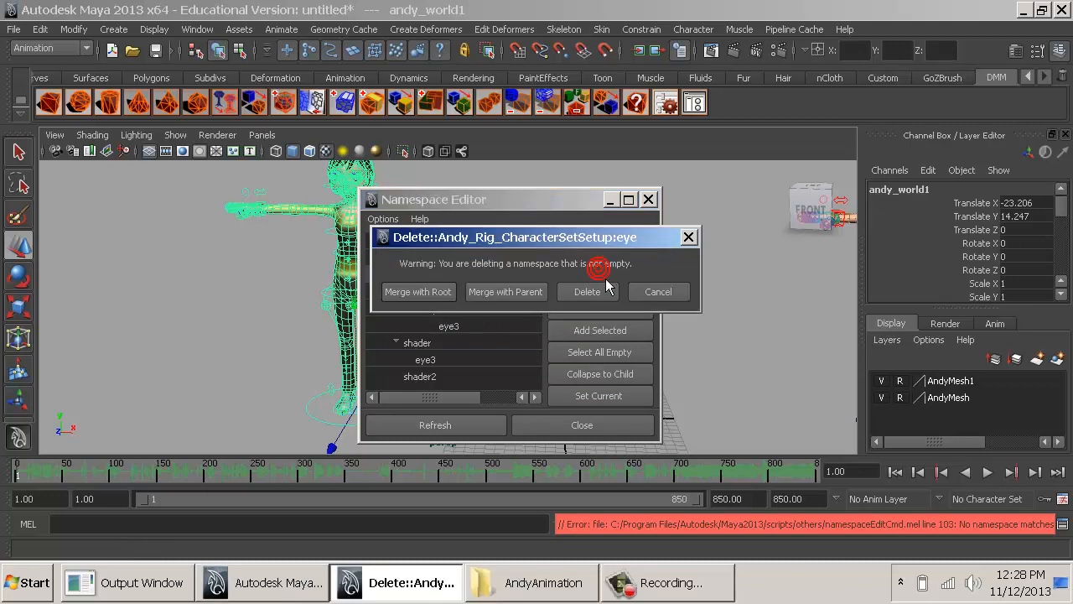
{"action": "left_click", "coordinate": [455, 291]}
{"action": "left_click", "coordinate": [454, 292]}
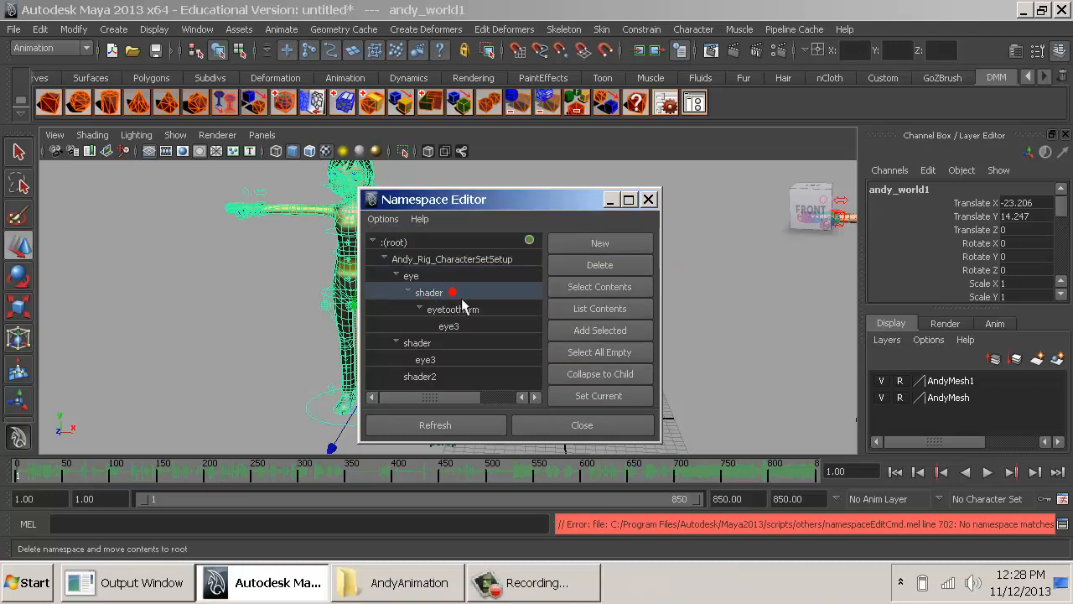
{"action": "left_click", "coordinate": [600, 266]}
{"action": "left_click", "coordinate": [419, 292]}
- Try to merge the nested namespaces from eye through eye3 with the root as one selection
{"action": "left_click", "coordinate": [448, 276]}
{"action": "left_click", "coordinate": [480, 326]}
{"action": "left_click", "coordinate": [600, 265]}
{"action": "left_click", "coordinate": [425, 291]}
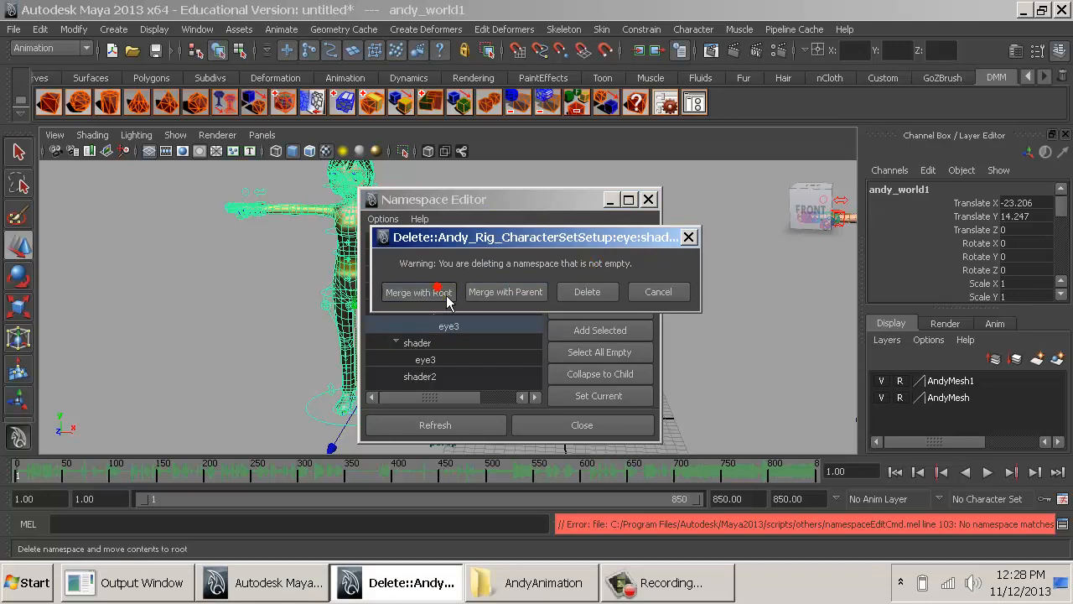
- Try again to merge the Andy_Rig_CharacterSetSetup namespace with the root
{"action": "left_click", "coordinate": [453, 258]}
{"action": "left_click", "coordinate": [599, 265]}
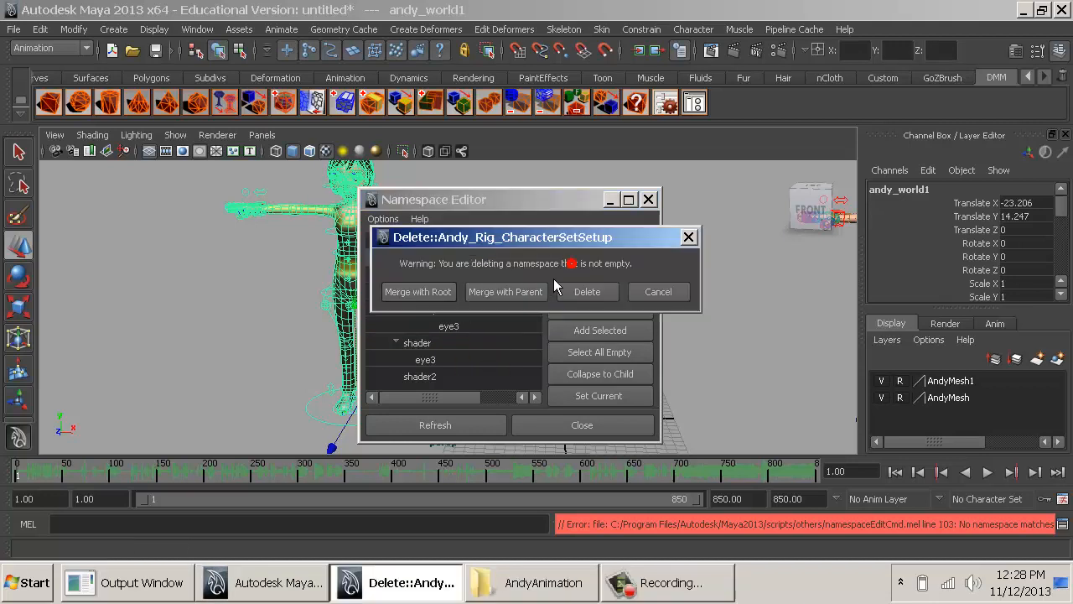
{"action": "left_click", "coordinate": [421, 291]}
{"action": "key", "text": "super"}
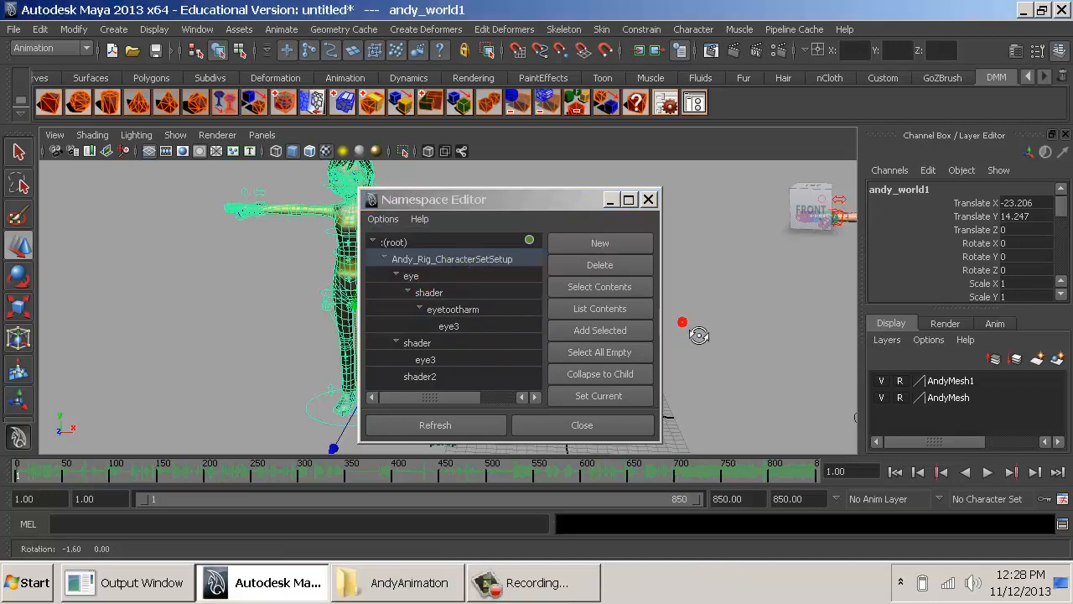
{"action": "left_click", "coordinate": [489, 272]}
{"action": "left_click", "coordinate": [600, 265]}
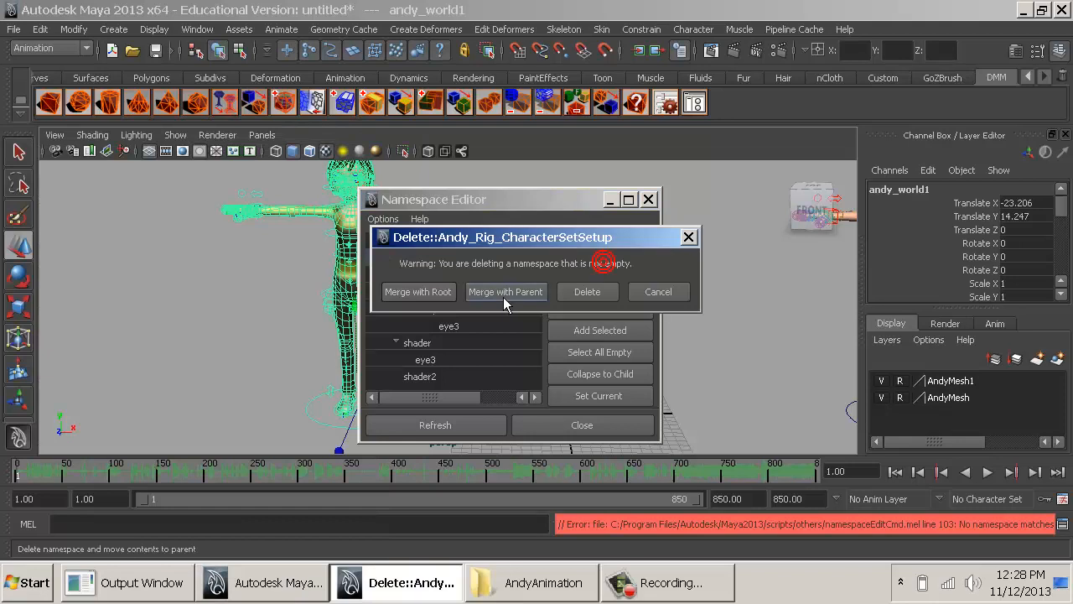
{"action": "left_click", "coordinate": [444, 292]}
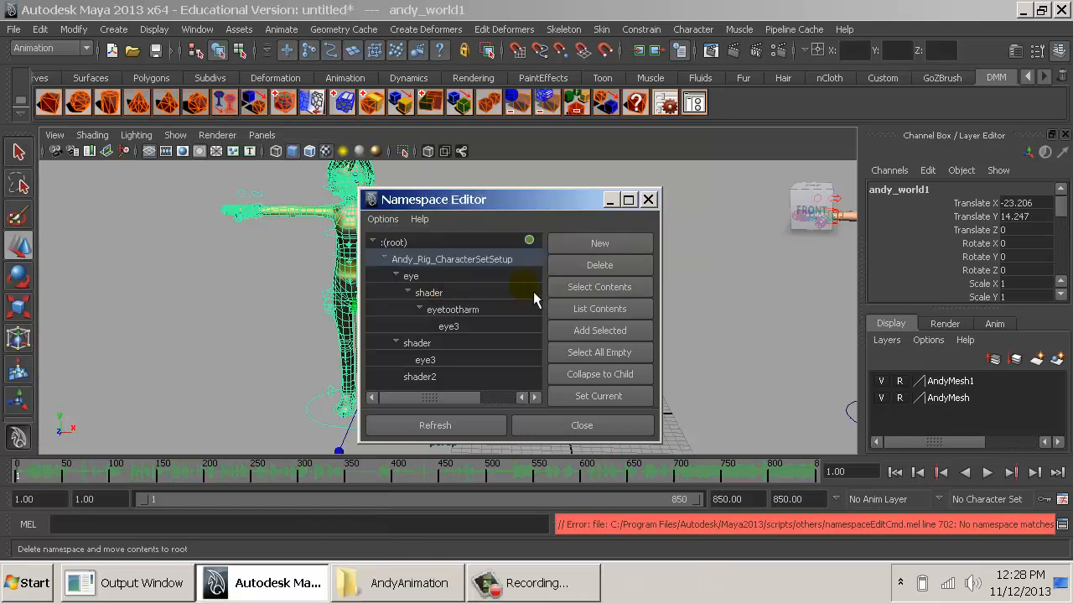
- Refresh the namespace list and merge the eye namespace branch with the root, refreshing the list again
{"action": "left_click", "coordinate": [435, 424]}
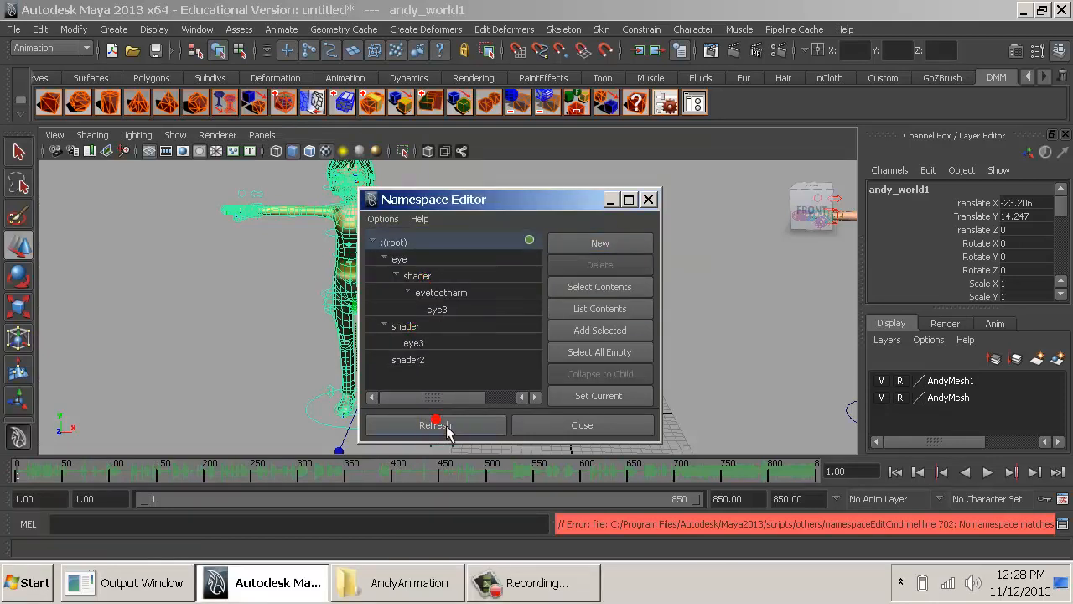
{"action": "left_click", "coordinate": [450, 262]}
{"action": "left_click", "coordinate": [475, 311], "text": "shift"}
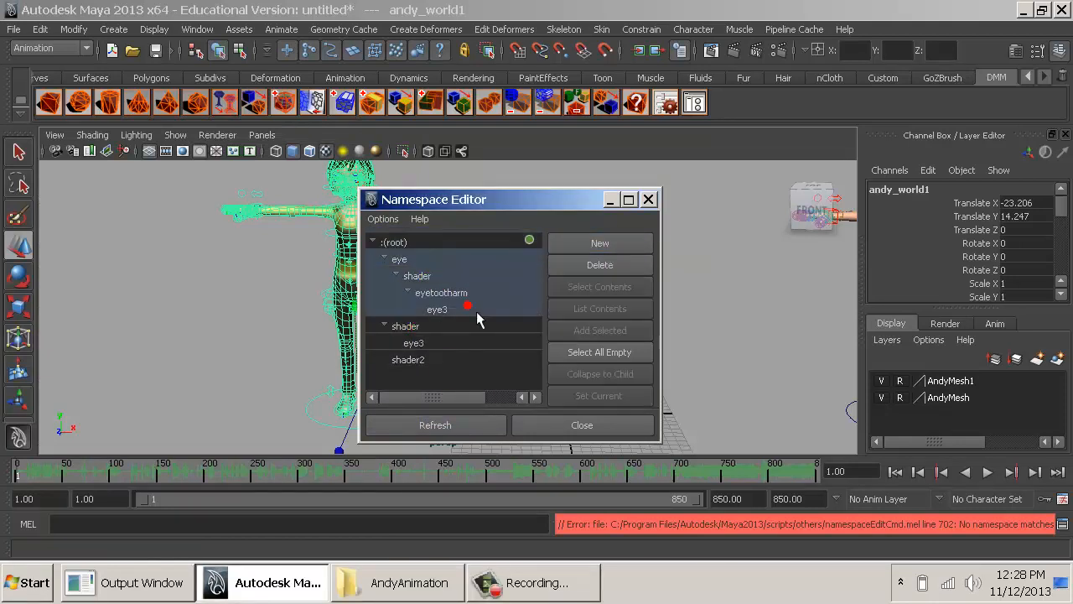
{"action": "left_click", "coordinate": [583, 267]}
{"action": "left_click", "coordinate": [427, 294]}
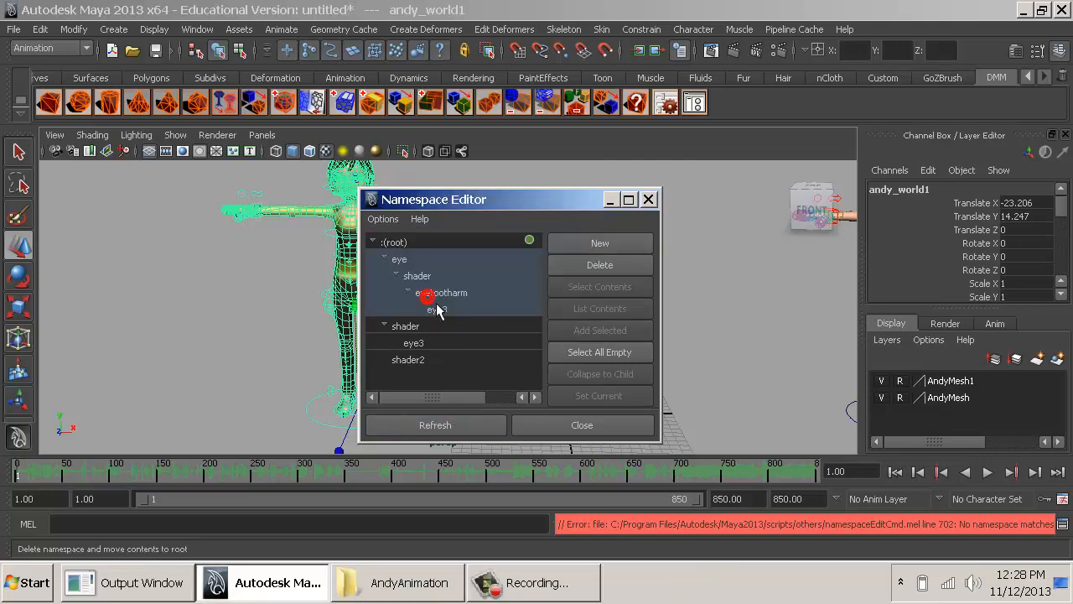
{"action": "left_click", "coordinate": [444, 424]}
- Merge the shader, shader2 and shader3 namespaces with the root and refresh the list
{"action": "left_click", "coordinate": [451, 275]}
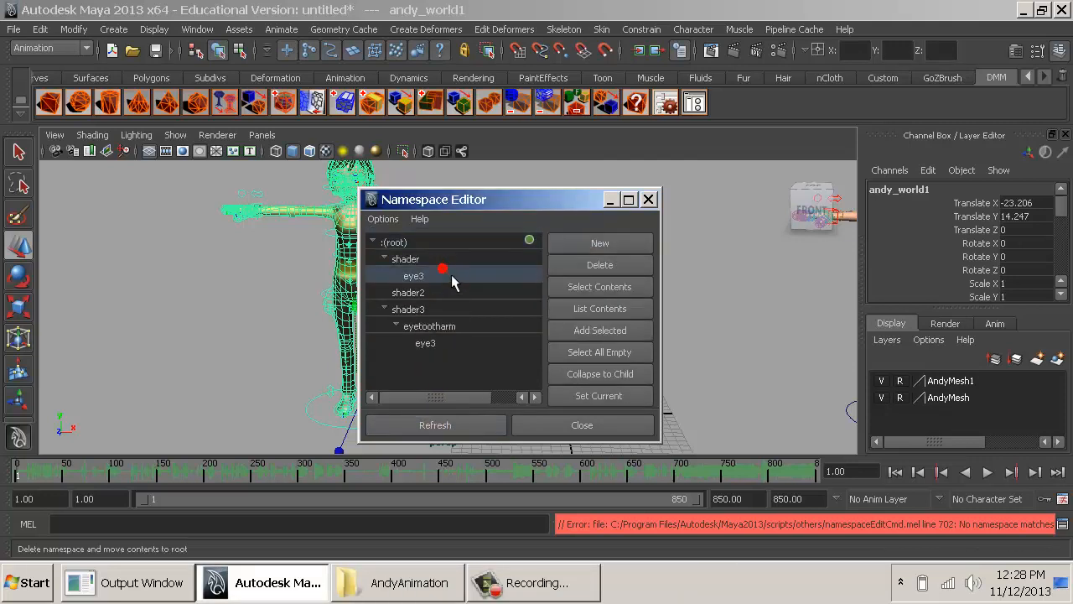
{"action": "left_click", "coordinate": [447, 341], "text": "shift"}
{"action": "left_click", "coordinate": [581, 267]}
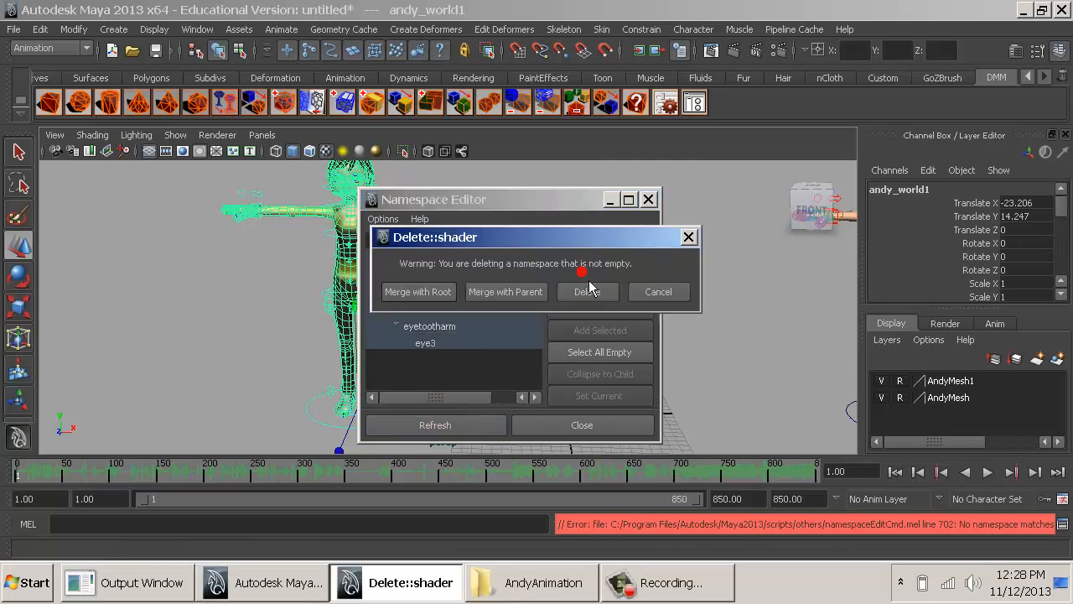
{"action": "left_click", "coordinate": [429, 297]}
{"action": "left_click", "coordinate": [438, 303]}
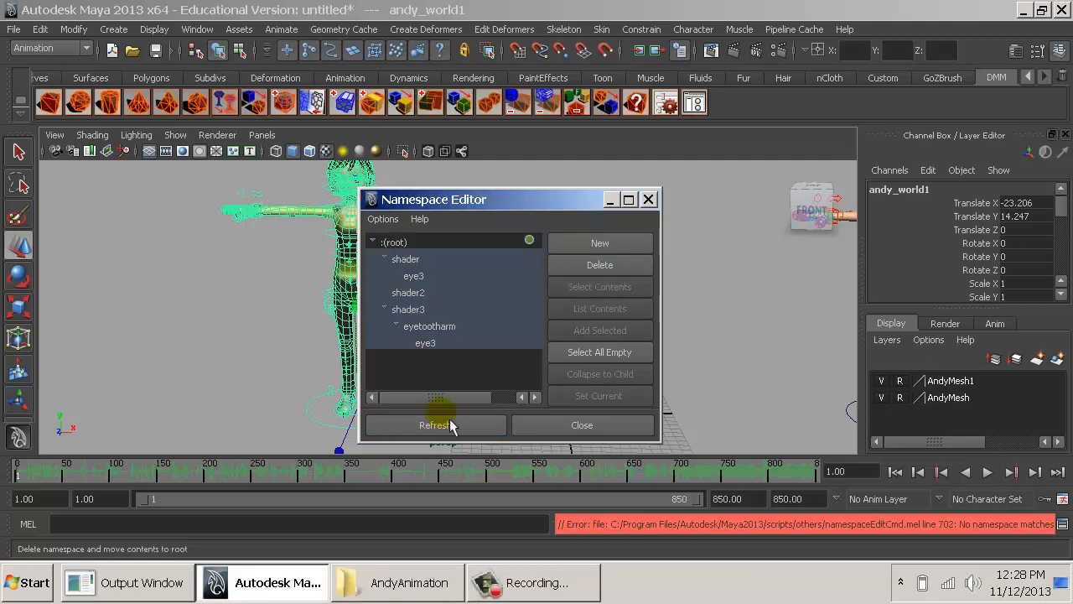
{"action": "left_click", "coordinate": [438, 423]}
{"action": "left_click", "coordinate": [570, 265]}
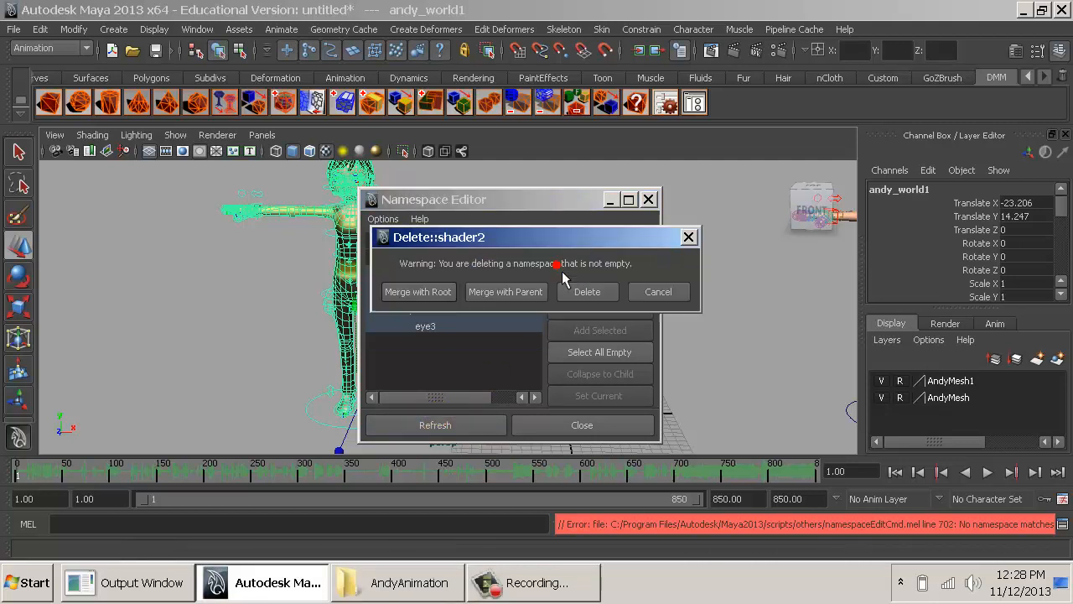
{"action": "left_click", "coordinate": [441, 302]}
{"action": "left_click", "coordinate": [437, 295]}
{"action": "left_click", "coordinate": [438, 425]}
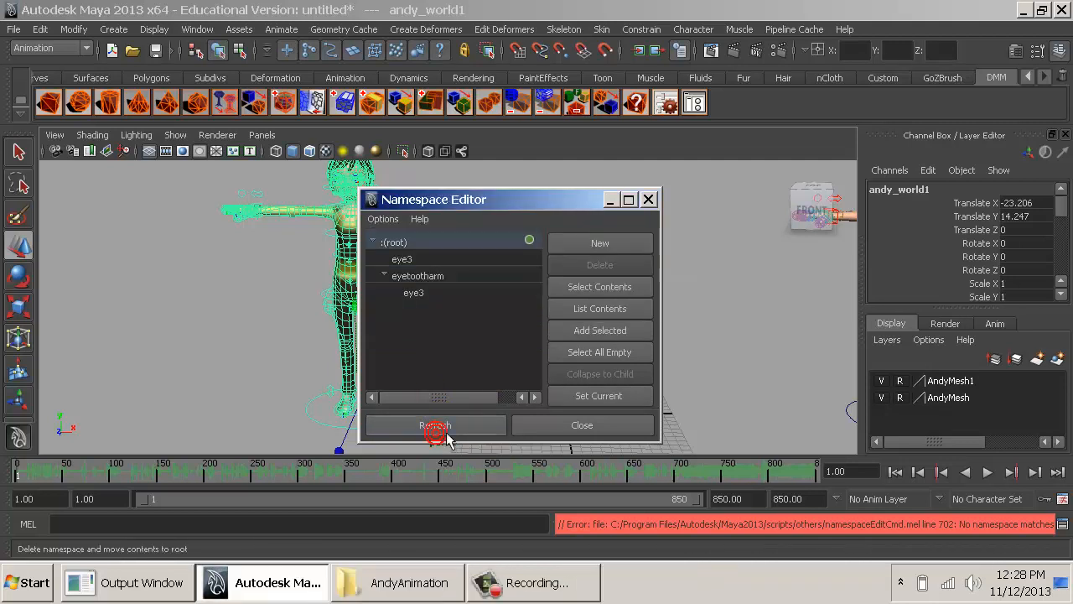
- Merge the remaining eye3 and eyetootharm namespaces with the root and close the Namespace Editor
{"action": "left_click", "coordinate": [469, 275]}
{"action": "left_click", "coordinate": [453, 259]}
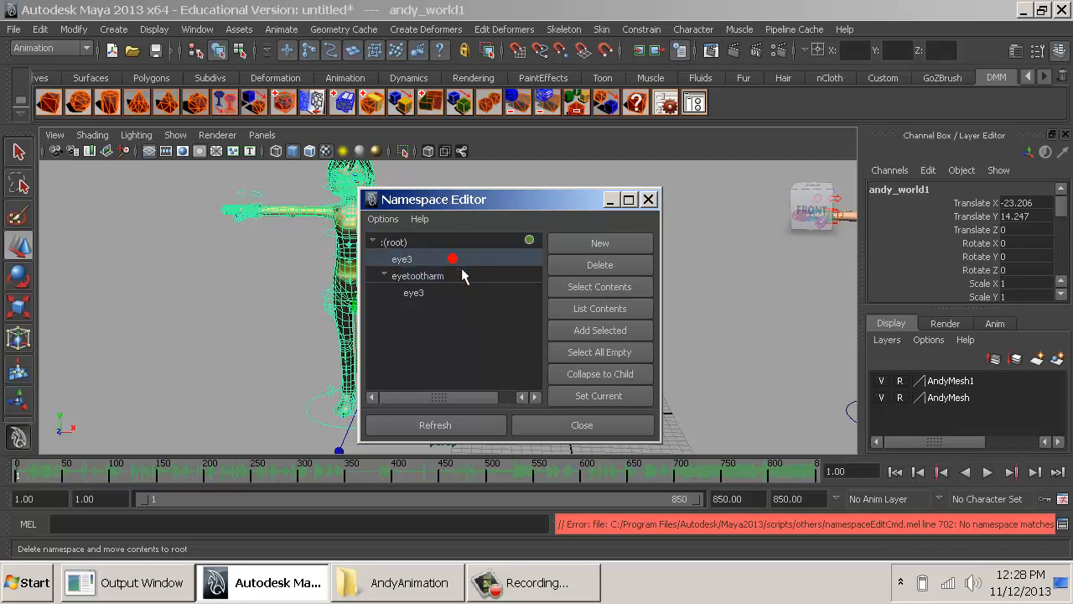
{"action": "left_click", "coordinate": [453, 288], "text": "shift"}
{"action": "left_click", "coordinate": [578, 266]}
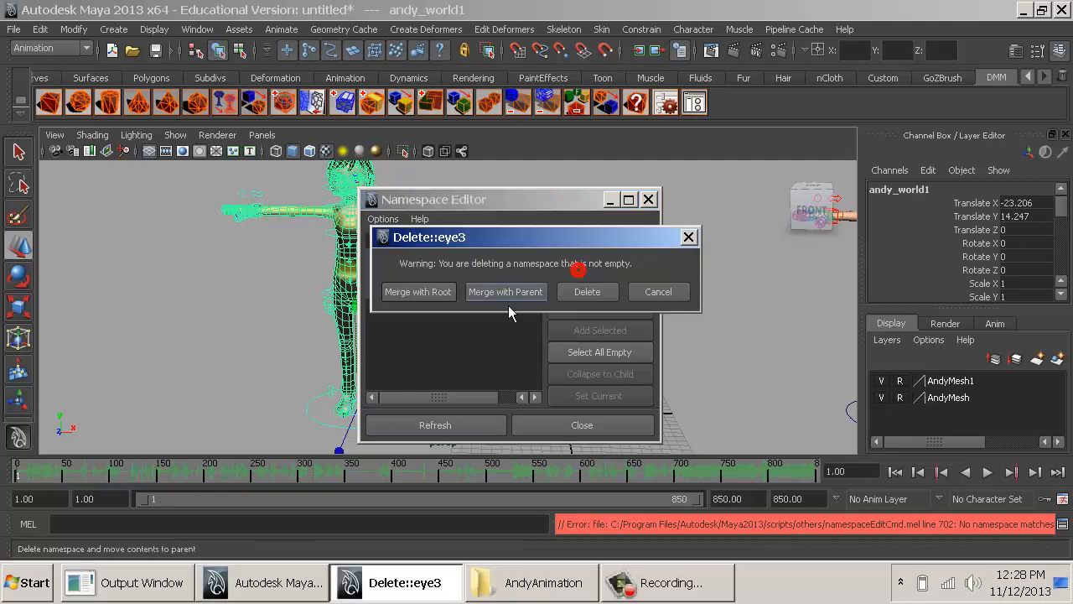
{"action": "left_click", "coordinate": [429, 291]}
{"action": "left_click", "coordinate": [435, 425]}
{"action": "left_click", "coordinate": [599, 264]}
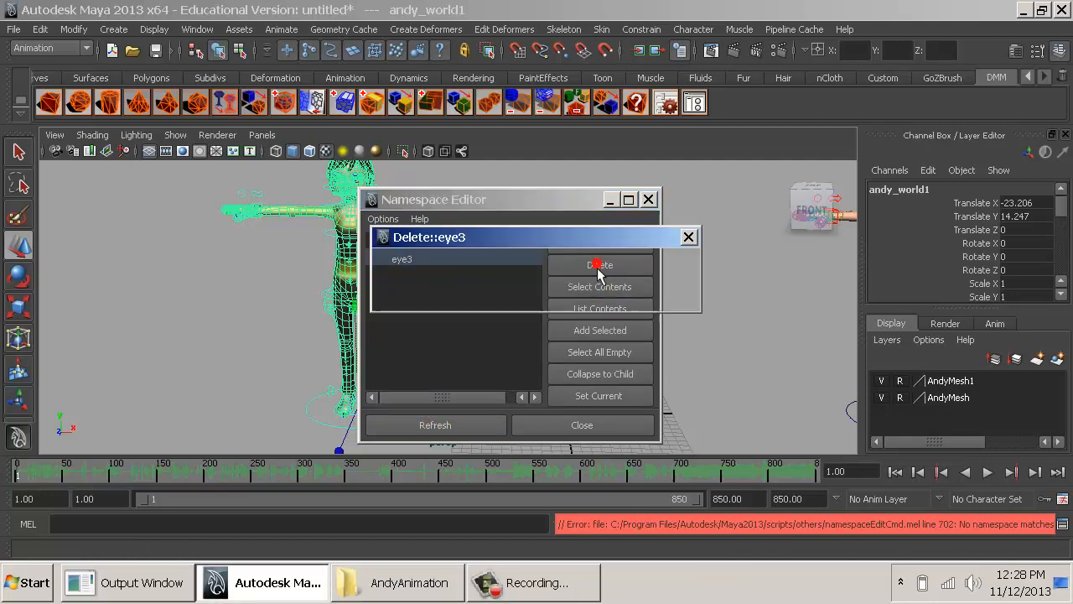
{"action": "left_click", "coordinate": [422, 296]}
{"action": "left_click", "coordinate": [536, 428]}
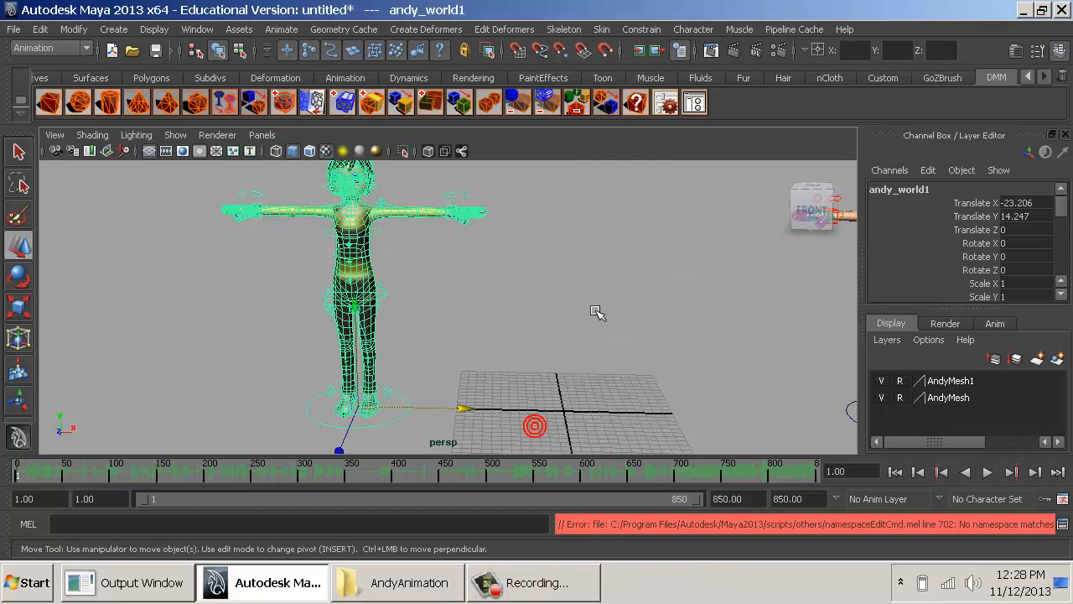
- Rename the Andy character set to Inventor in the Outliner and close the Outliner
{"action": "left_click", "coordinate": [478, 302]}
{"action": "left_click", "coordinate": [379, 237]}
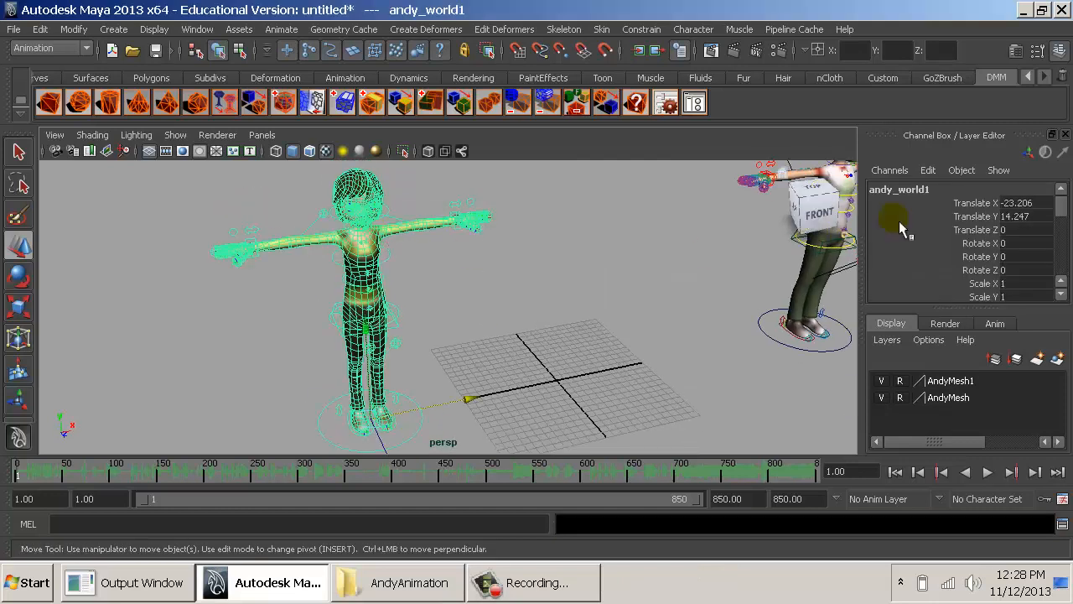
{"action": "left_click", "coordinate": [199, 29]}
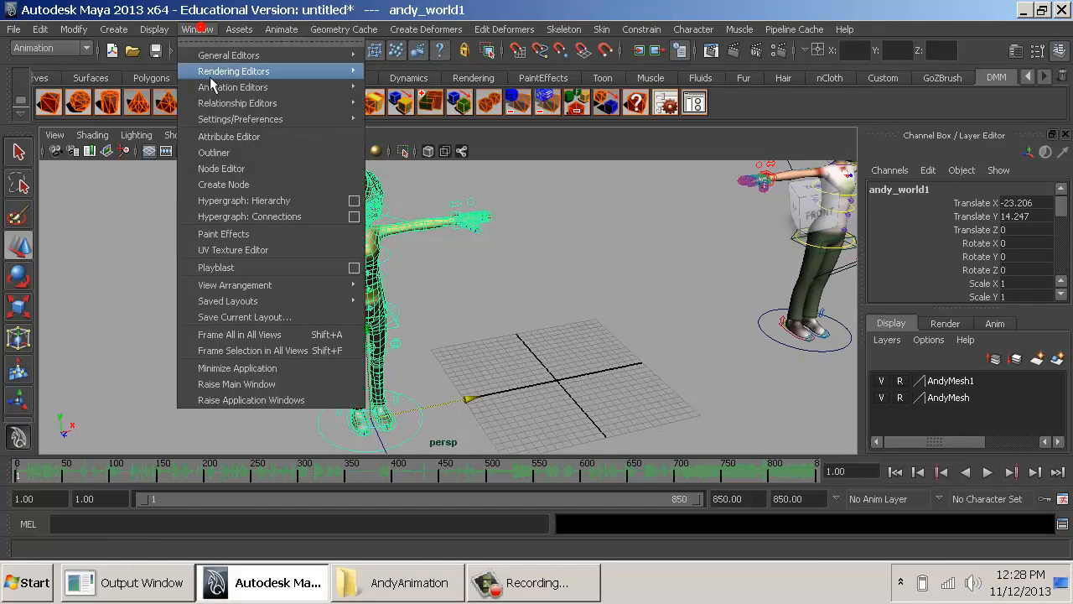
{"action": "left_click", "coordinate": [214, 152]}
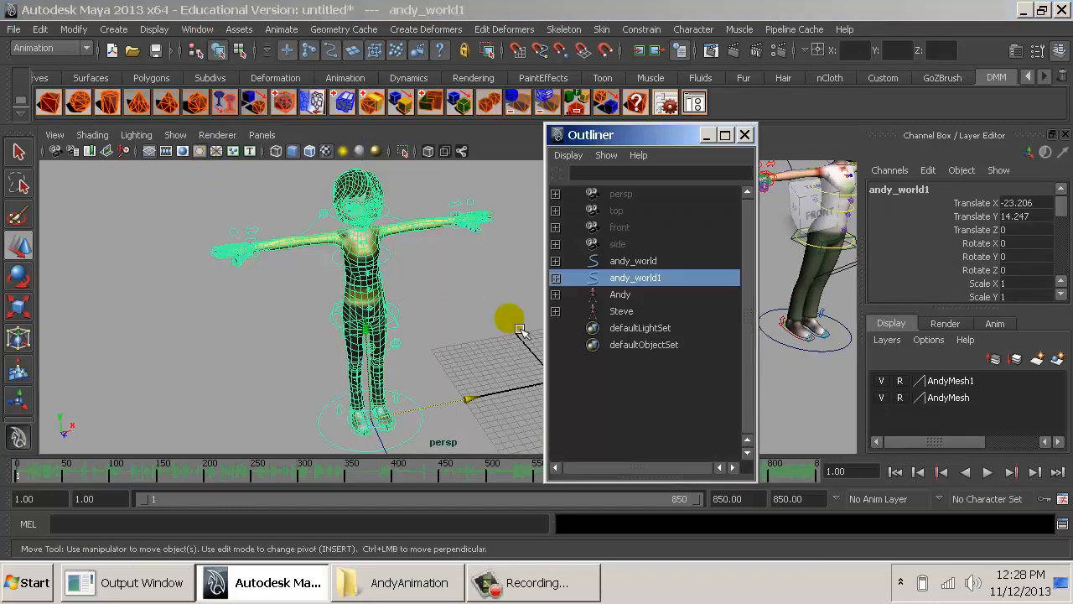
{"action": "double_click", "coordinate": [634, 294]}
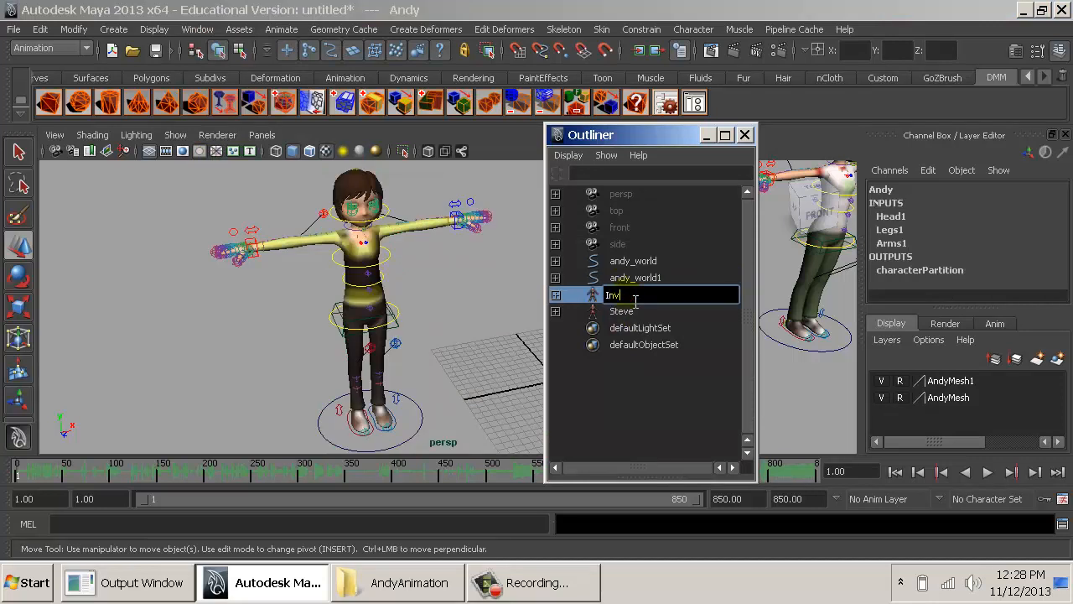
{"action": "key", "text": "Return"}
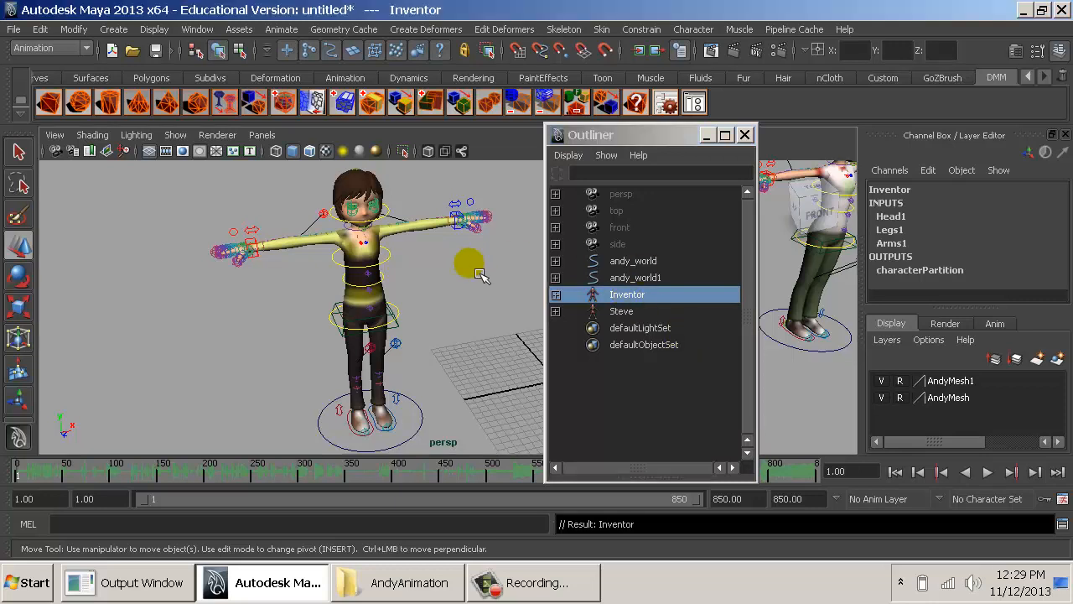
{"action": "left_click_drag", "start_coordinate": [462, 259], "coordinate": [438, 288], "text": "alt"}
{"action": "left_click", "coordinate": [747, 136]}
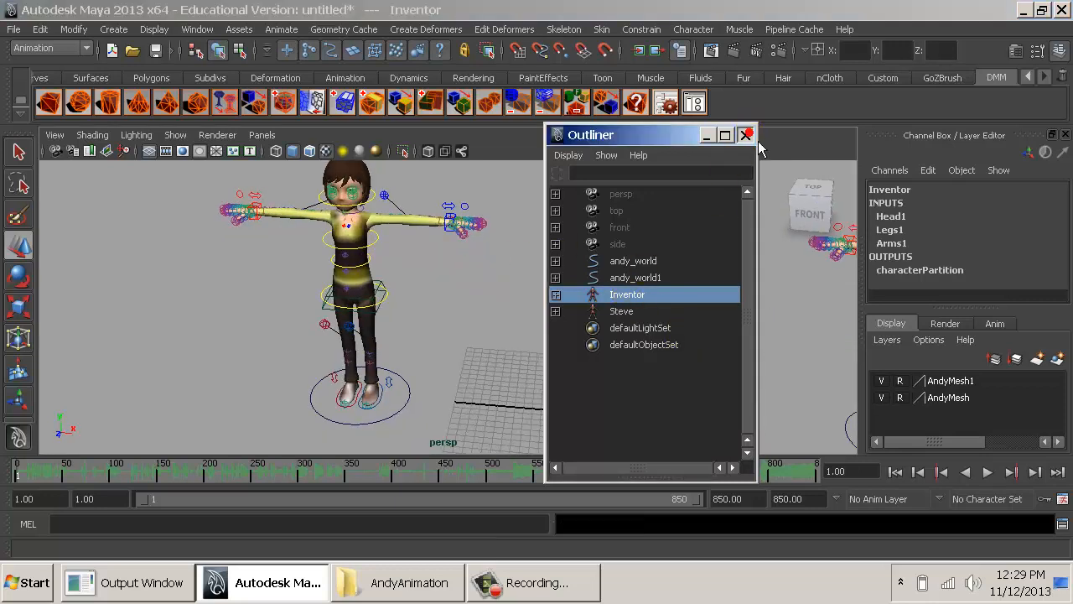
- Select the second rig's world control and set its Hair attribute to Man
{"action": "left_click_drag", "start_coordinate": [537, 245], "coordinate": [616, 293], "text": "alt"}
{"action": "middle_click_drag", "start_coordinate": [625, 298], "coordinate": [386, 256], "text": "alt"}
{"action": "middle_click_drag", "start_coordinate": [564, 375], "coordinate": [754, 409], "text": "alt"}
{"action": "left_click", "coordinate": [344, 392]}
{"action": "scroll", "coordinate": [1009, 253], "scroll_direction": "down", "scroll_amount": 3}
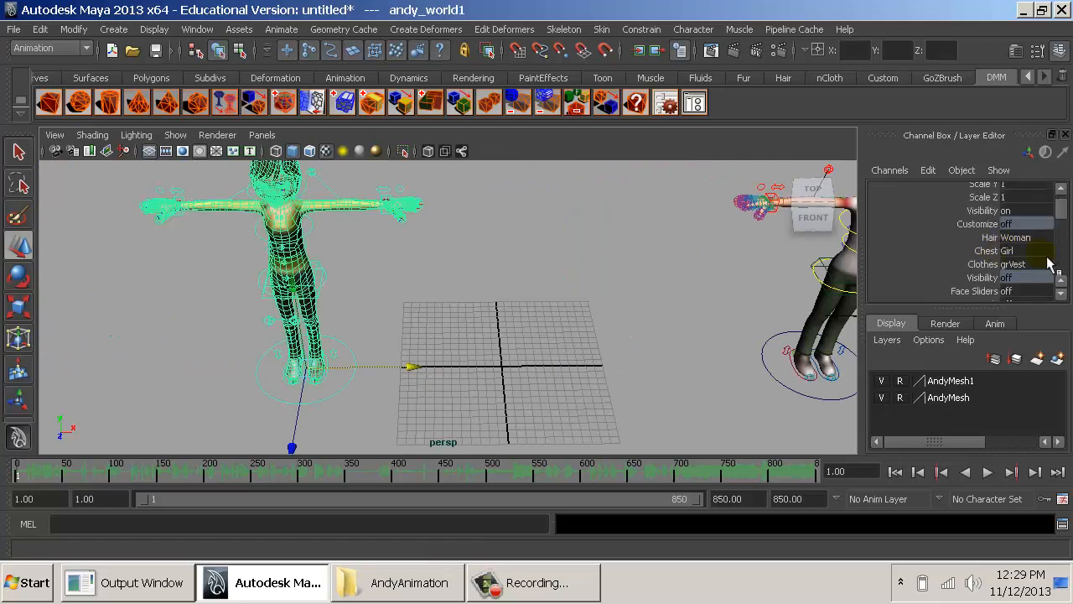
{"action": "left_click", "coordinate": [1025, 238]}
{"action": "left_click", "coordinate": [1027, 271]}
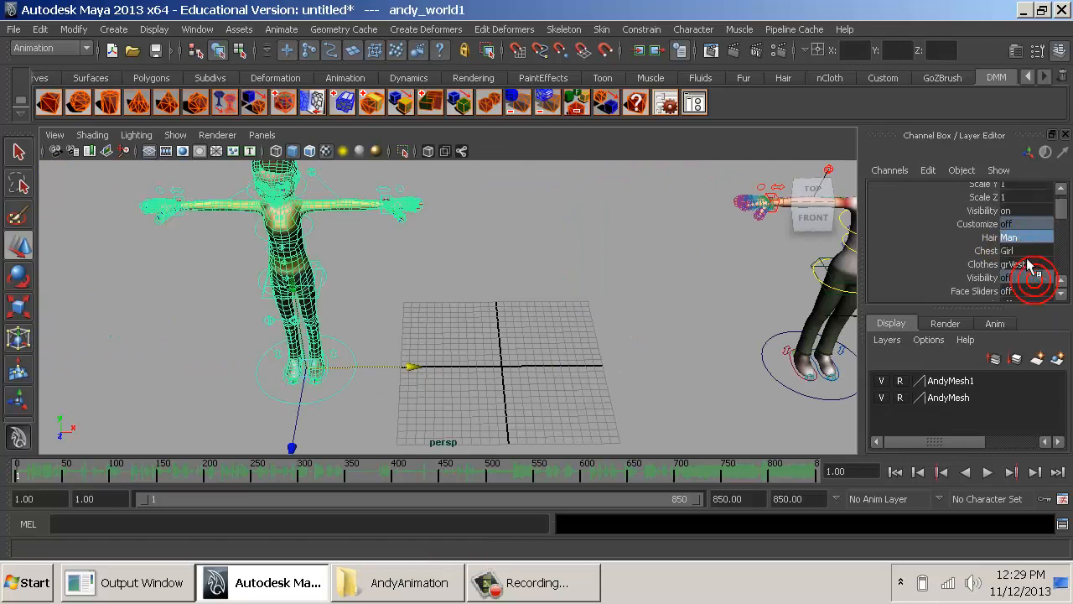
- Set the second rig's Chest to Boy and its Clothes to bStripes
{"action": "left_click", "coordinate": [1021, 249]}
{"action": "left_click", "coordinate": [1029, 266]}
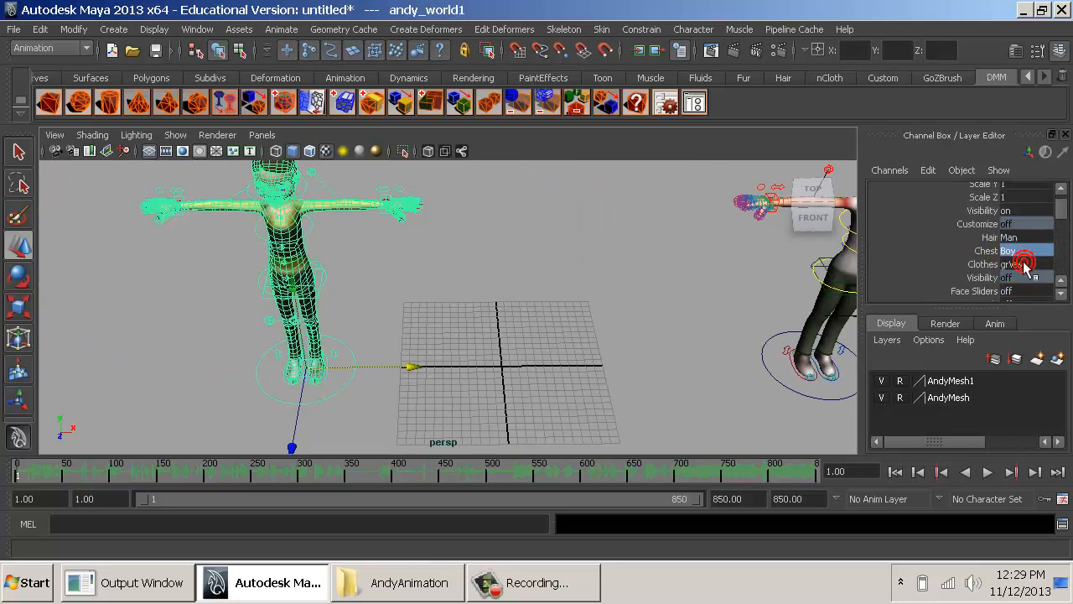
{"action": "left_click", "coordinate": [1023, 264]}
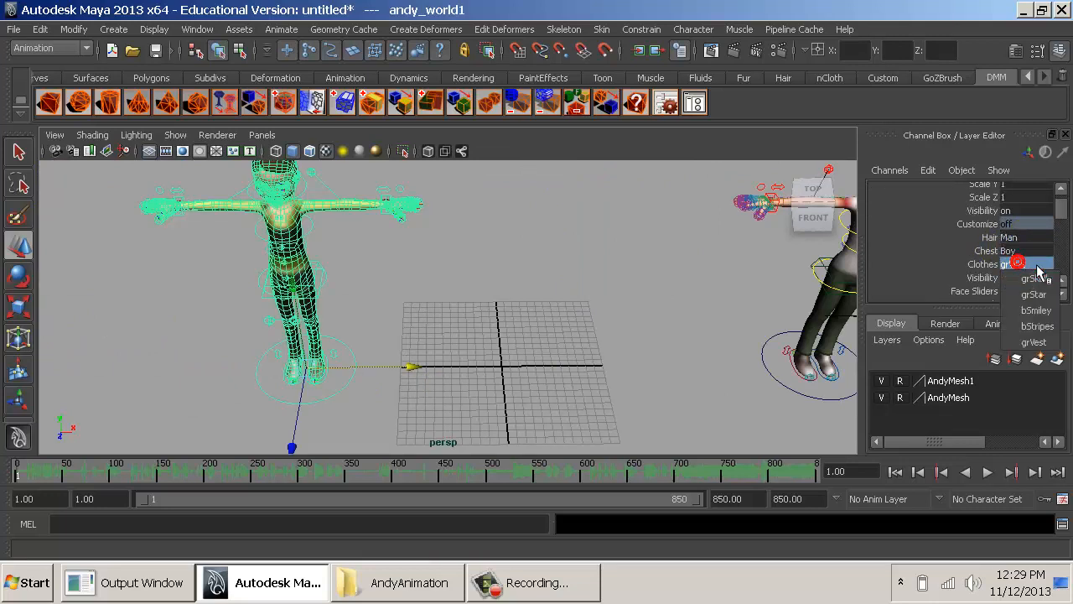
{"action": "left_click", "coordinate": [1029, 326]}
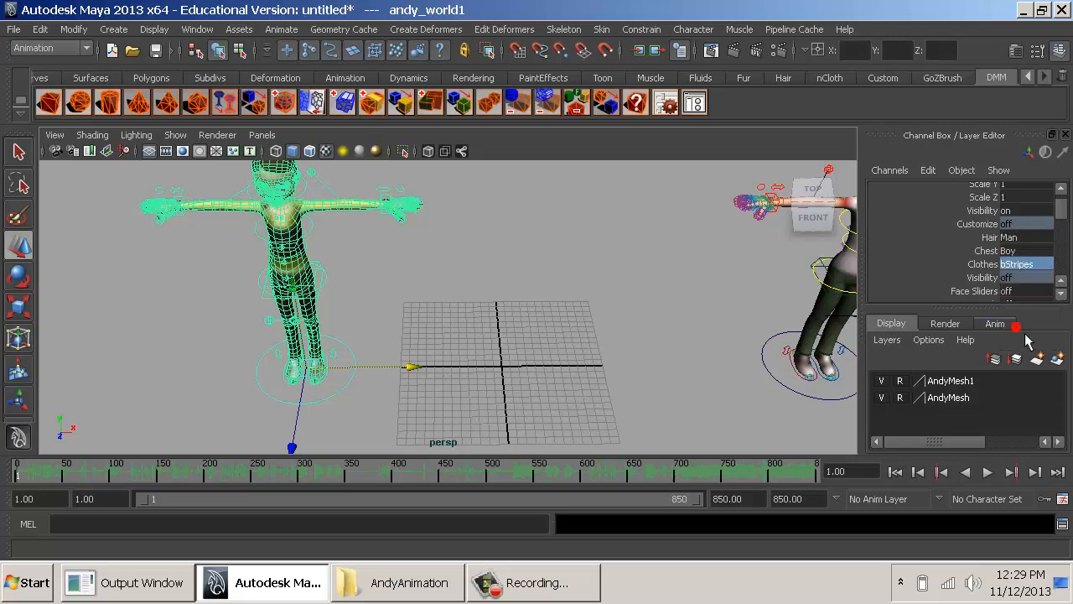
- Select the first rig's world control and set its Chest attribute to Boy
{"action": "left_click", "coordinate": [732, 325]}
{"action": "middle_click_drag", "start_coordinate": [737, 334], "coordinate": [445, 346], "text": "alt"}
{"action": "left_click_drag", "start_coordinate": [592, 348], "coordinate": [589, 407], "text": "alt"}
{"action": "left_click", "coordinate": [564, 414]}
{"action": "scroll", "coordinate": [1017, 291], "scroll_direction": "down", "scroll_amount": 2}
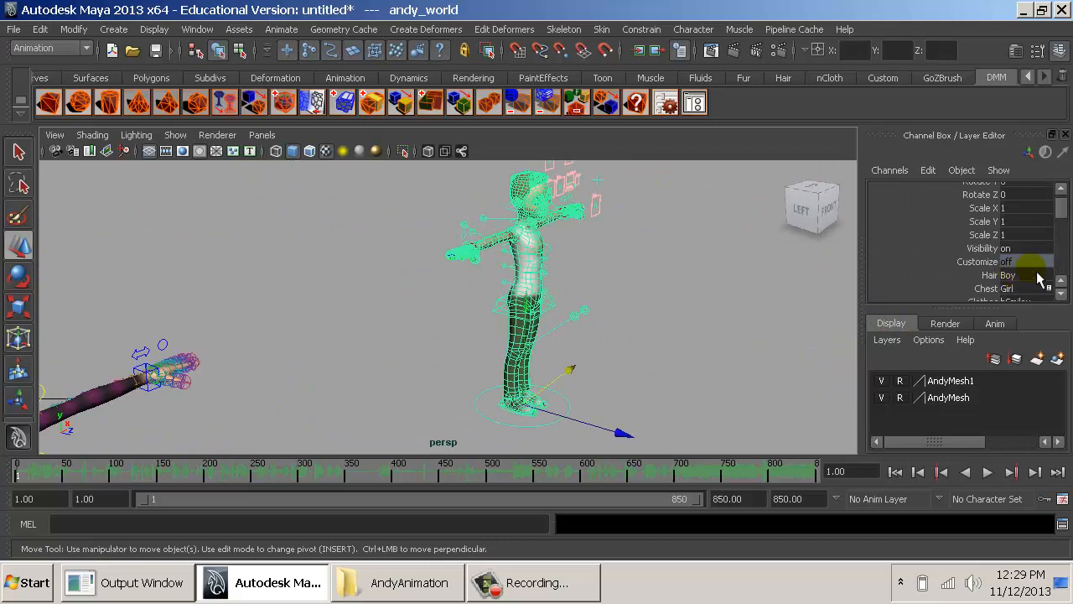
{"action": "left_click", "coordinate": [1037, 299]}
{"action": "left_click", "coordinate": [1028, 291]}
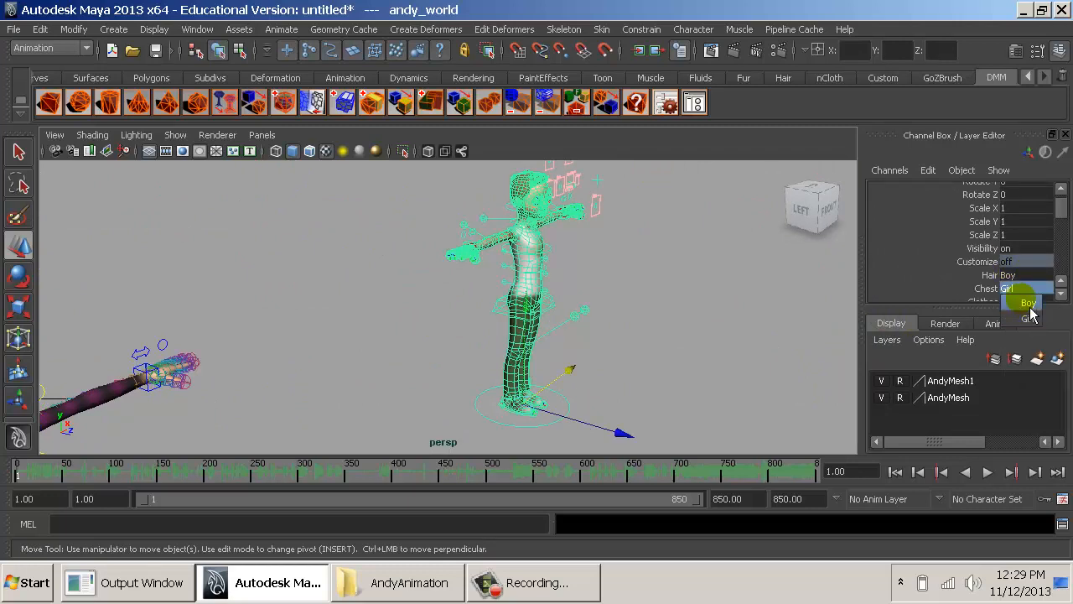
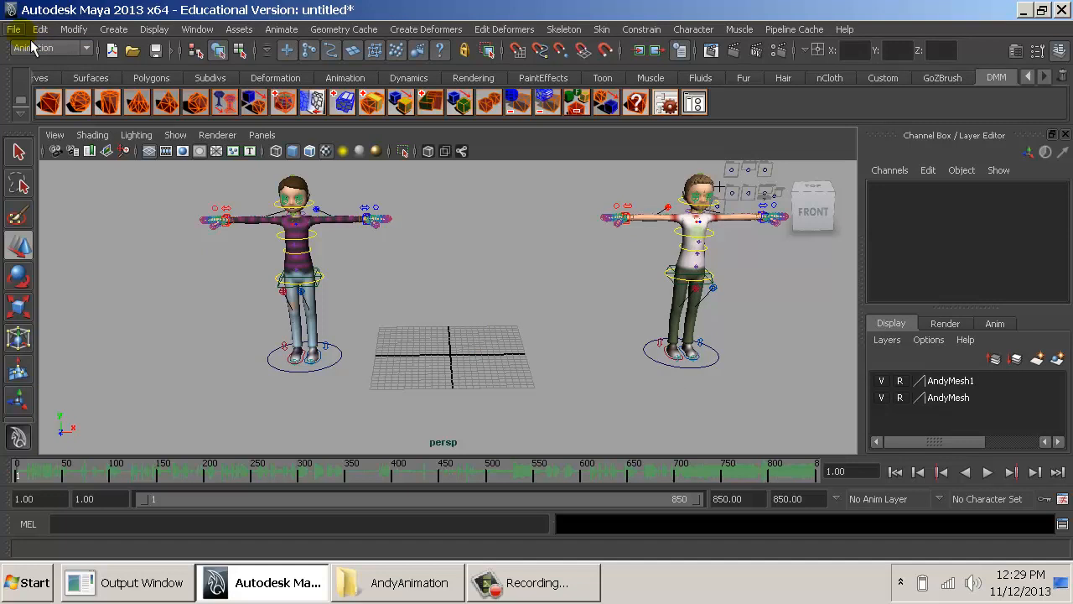
- Save the scene as Optigrab_01 in the AndyAnimation scenes folder
{"action": "key", "text": "ctrl+shift+s"}
{"action": "type", "text": "Andy"}
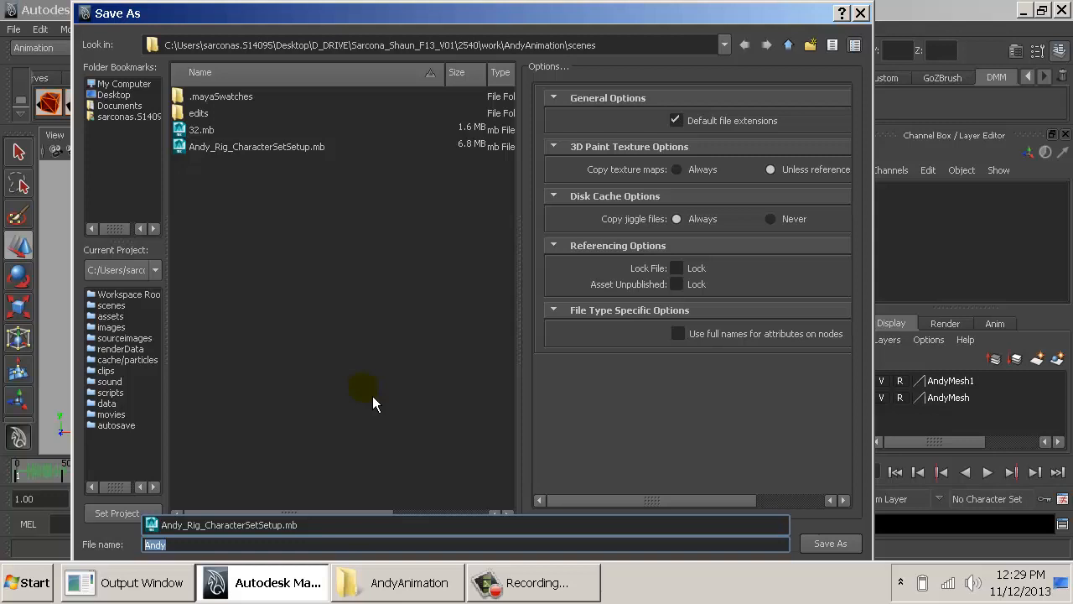
{"action": "type", "text": "Optigrab"}
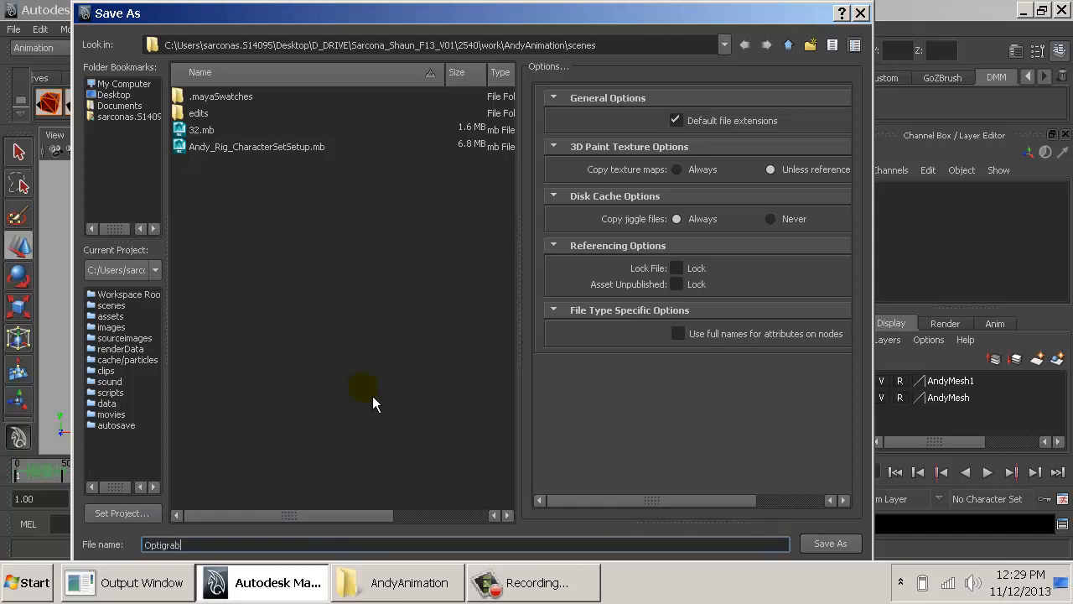
{"action": "type", "text": "_01"}
{"action": "key", "text": "Return"}
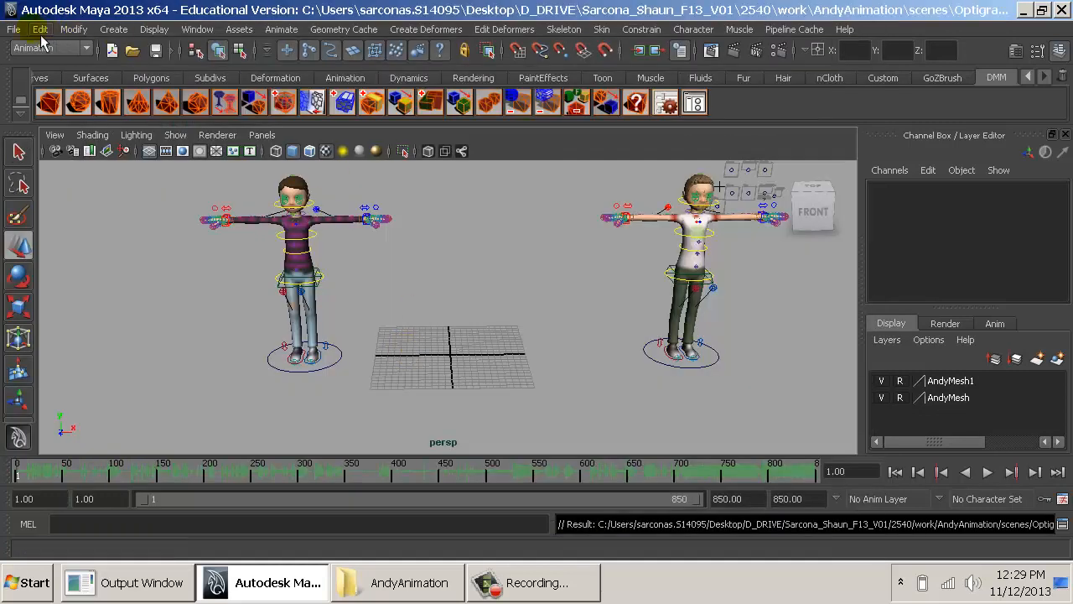
- Try to import the 32.mb file into the scene
{"action": "left_click", "coordinate": [20, 31]}
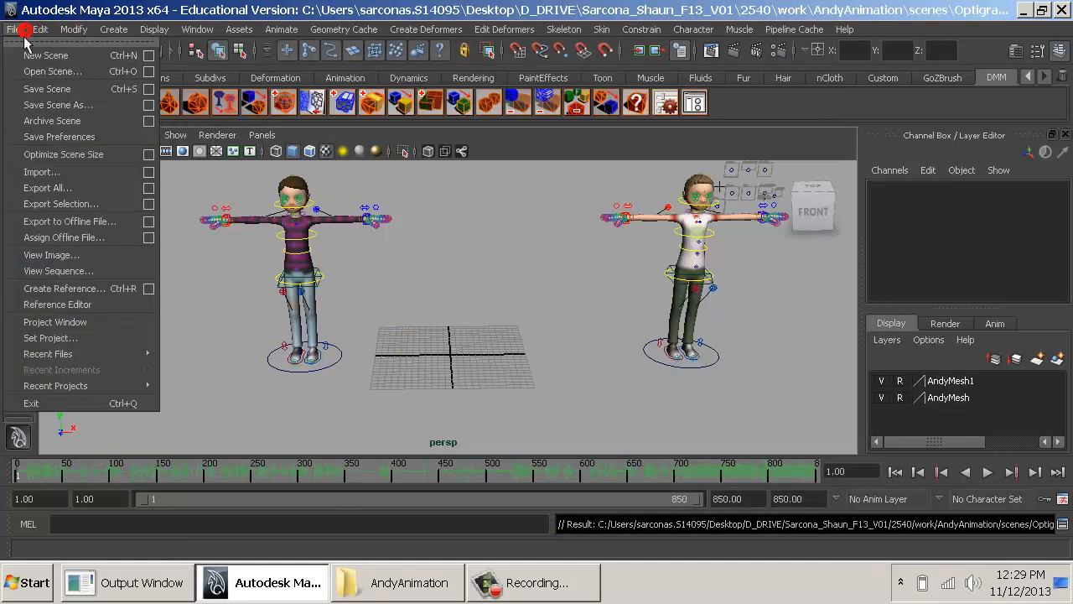
{"action": "left_click", "coordinate": [46, 171]}
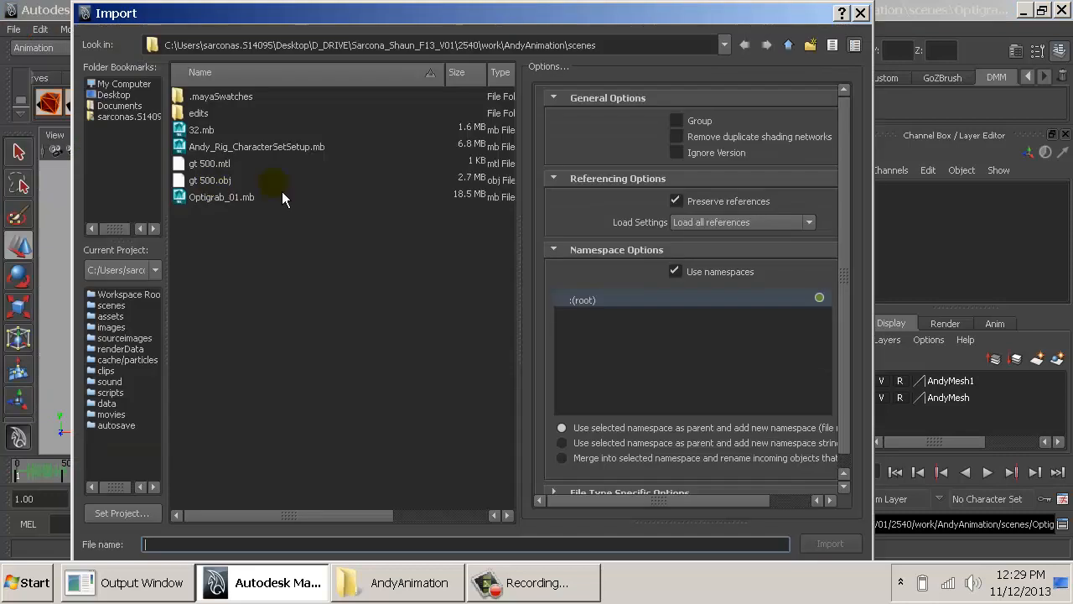
{"action": "double_click", "coordinate": [201, 130]}
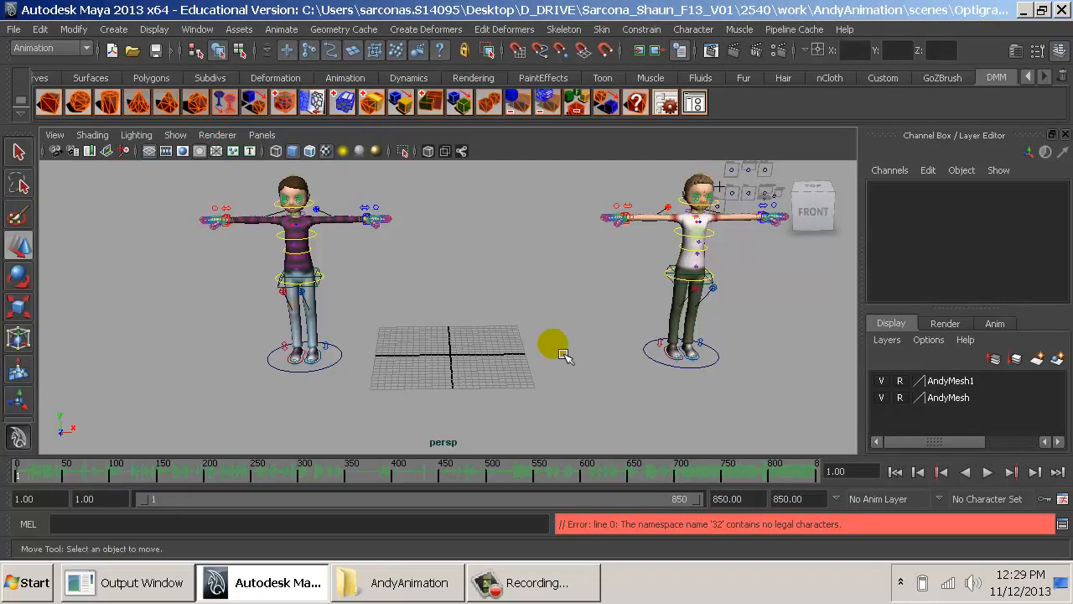
- Import the gt 500.obj car model into the scene and dismiss the OBJ groups notice
{"action": "right_click_drag", "start_coordinate": [728, 422], "coordinate": [493, 330], "text": "alt"}
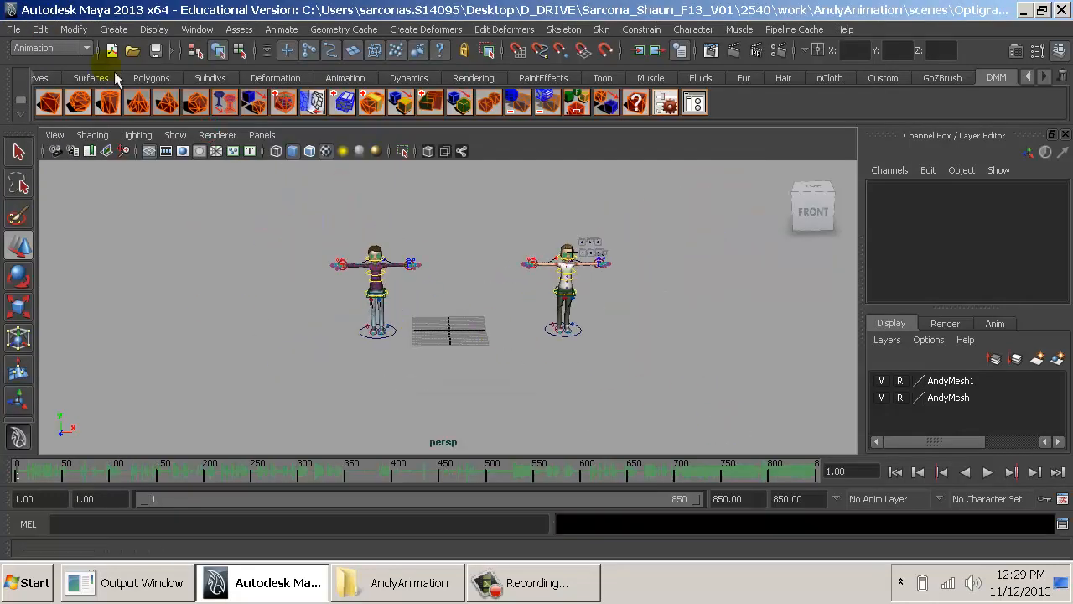
{"action": "left_click", "coordinate": [17, 32]}
{"action": "left_click", "coordinate": [76, 171]}
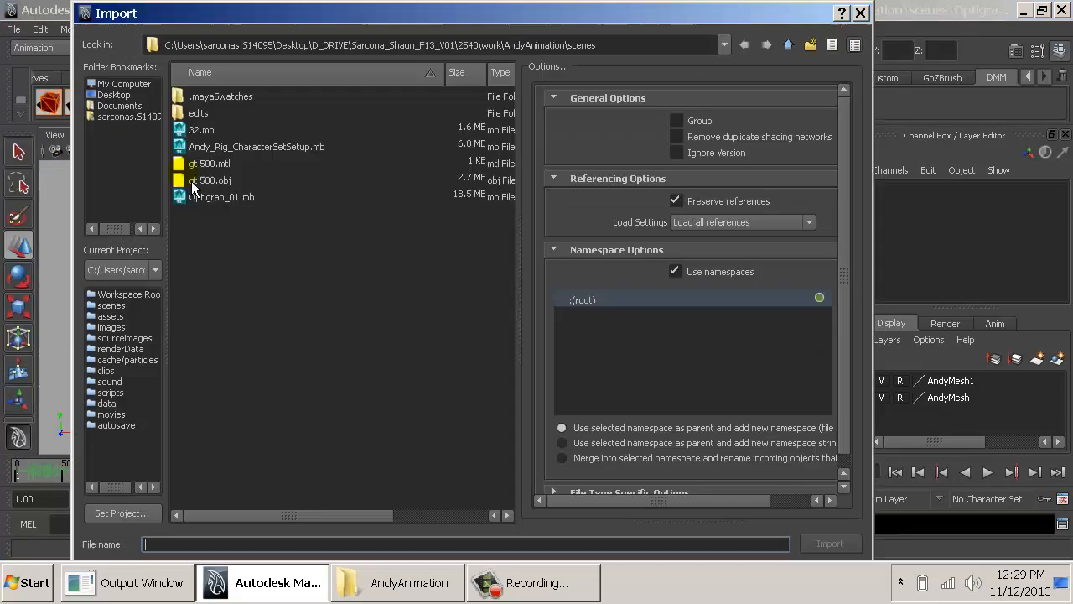
{"action": "left_click", "coordinate": [208, 131]}
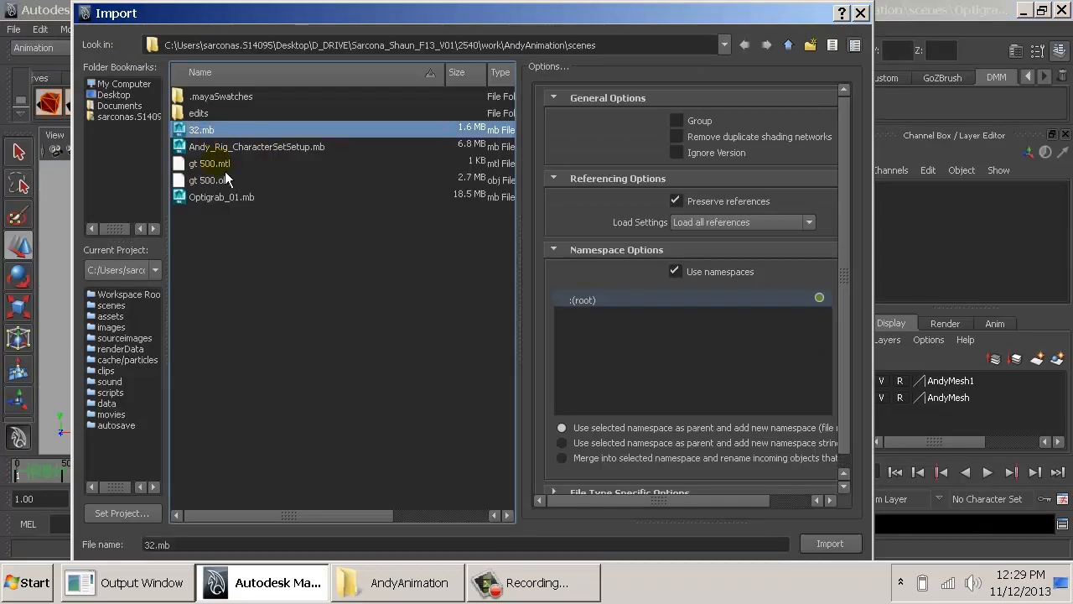
{"action": "double_click", "coordinate": [216, 181]}
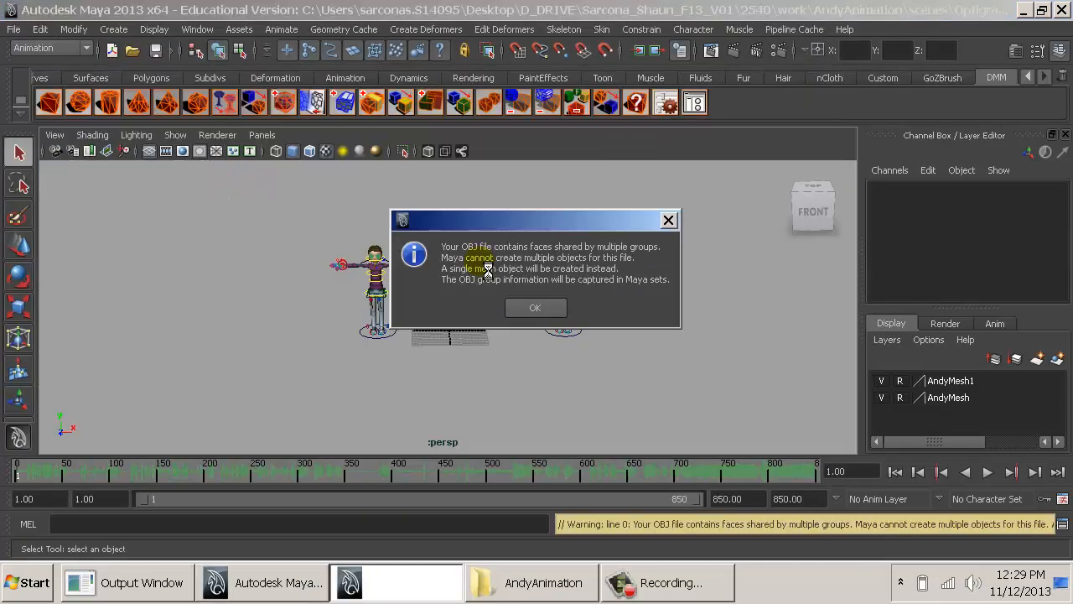
{"action": "left_click", "coordinate": [535, 308]}
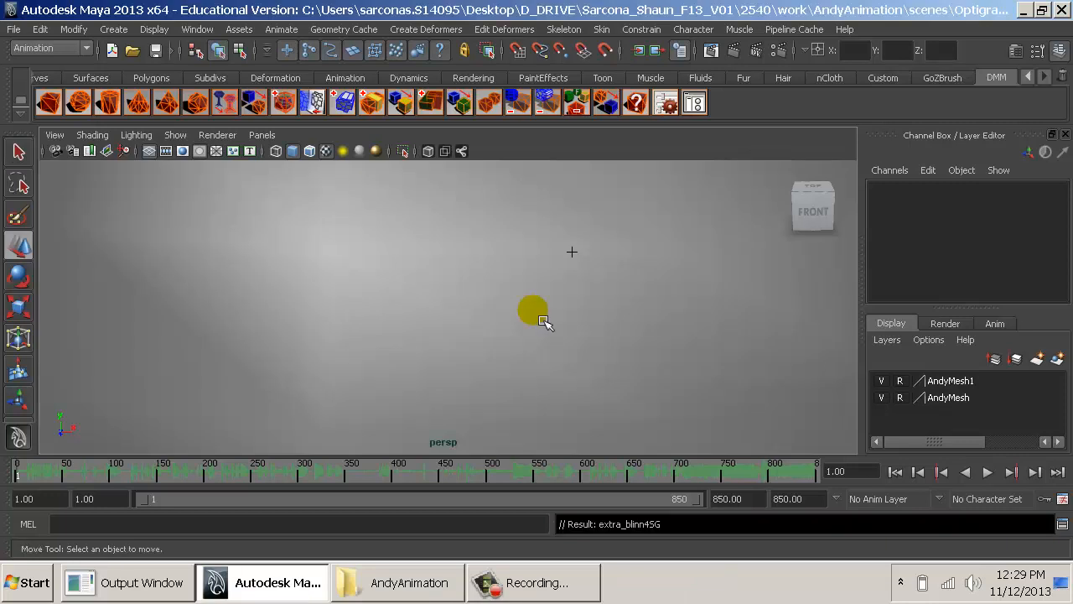
- Try deleting the imported surface that encloses the rigs, and undo the deletion
{"action": "right_click_drag", "start_coordinate": [755, 349], "coordinate": [311, 292], "text": "alt"}
{"action": "left_click_drag", "start_coordinate": [311, 293], "coordinate": [502, 318], "text": "alt"}
{"action": "right_click_drag", "start_coordinate": [522, 326], "coordinate": [364, 268], "text": "alt"}
{"action": "left_click_drag", "start_coordinate": [364, 268], "coordinate": [457, 272], "text": "alt"}
{"action": "right_click_drag", "start_coordinate": [457, 273], "coordinate": [549, 292], "text": "alt"}
{"action": "left_click", "coordinate": [512, 279]}
{"action": "key", "text": "Delete"}
{"action": "left_click", "coordinate": [630, 305]}
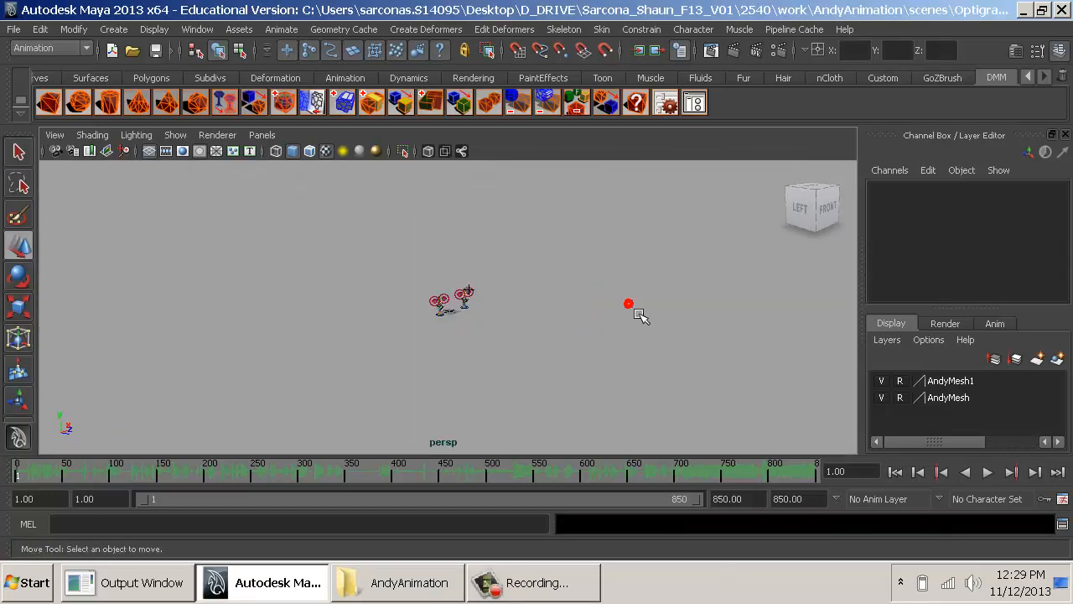
{"action": "left_click_drag", "start_coordinate": [488, 330], "coordinate": [427, 325], "text": "alt"}
{"action": "right_click_drag", "start_coordinate": [427, 325], "coordinate": [602, 349], "text": "alt"}
{"action": "key", "text": "ctrl+z"}
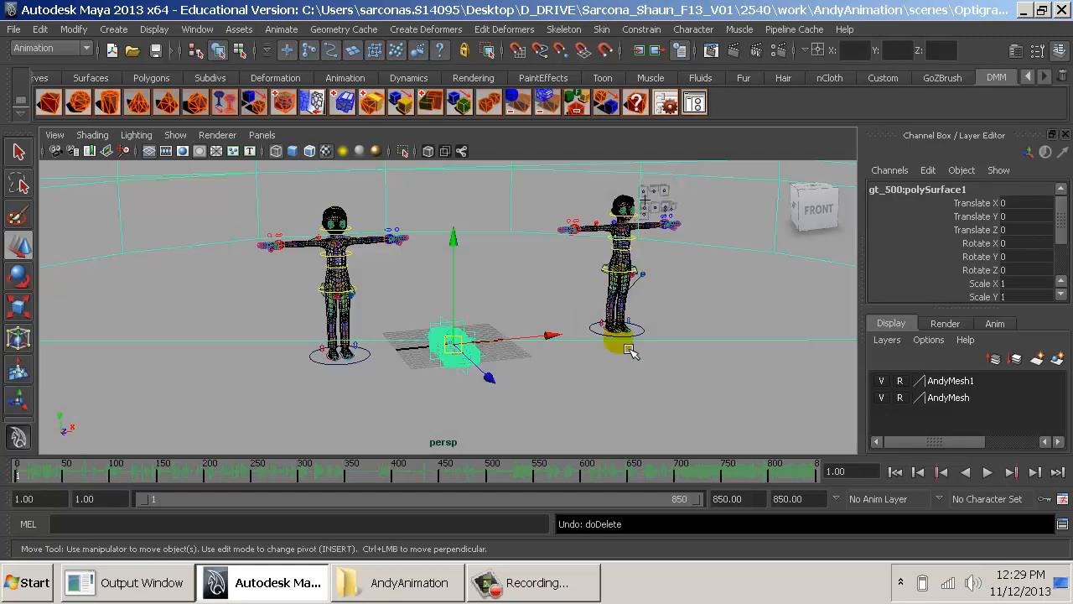
- Separate the imported gt_500 mesh into its individual pieces
{"action": "left_click_drag", "start_coordinate": [616, 354], "coordinate": [525, 355], "text": "alt"}
{"action": "right_click_drag", "start_coordinate": [524, 355], "coordinate": [839, 295], "text": "alt"}
{"action": "middle_click_drag", "start_coordinate": [621, 252], "coordinate": [621, 298], "text": "alt"}
{"action": "key", "text": "space"}
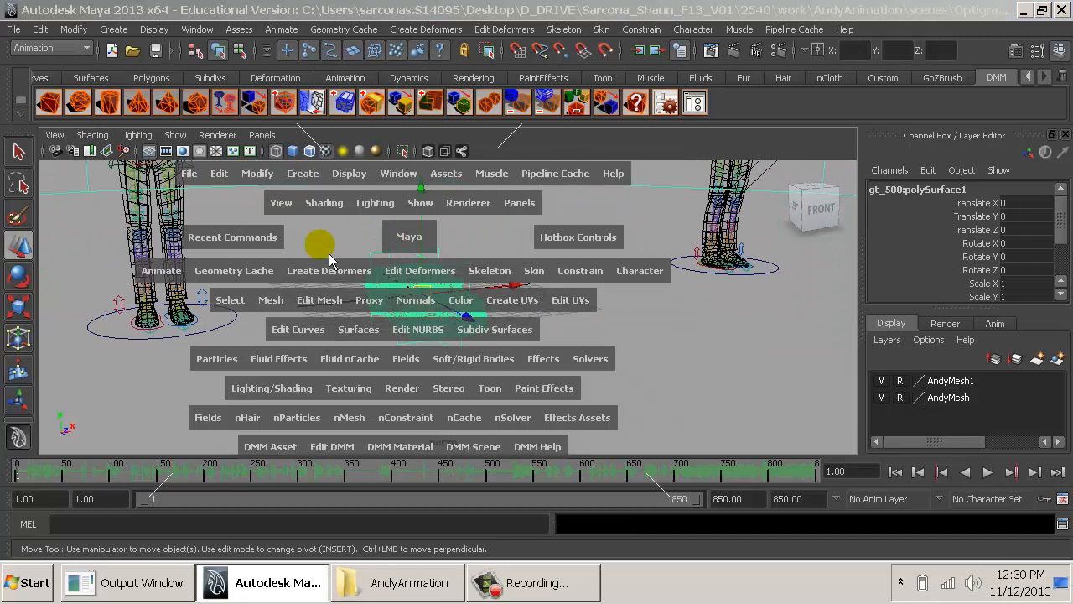
{"action": "left_click_drag", "start_coordinate": [279, 313], "coordinate": [324, 285]}
{"action": "right_click_drag", "start_coordinate": [682, 366], "coordinate": [599, 246], "text": "alt"}
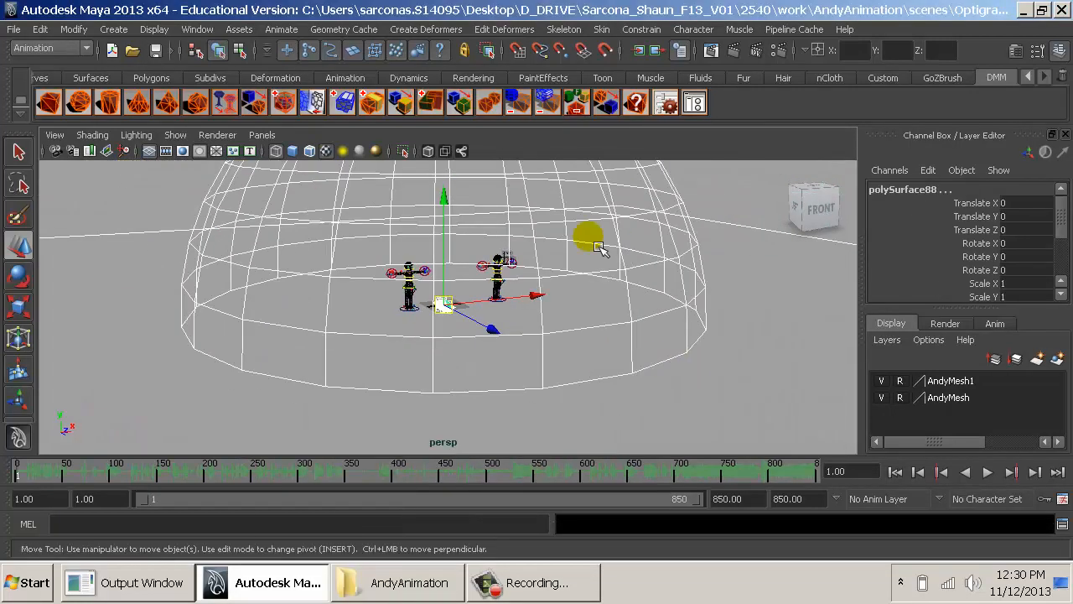
- Delete the large dome and the outer ground surface surrounding the rigs and the car
{"action": "left_click_drag", "start_coordinate": [700, 262], "coordinate": [710, 352]}
{"action": "key", "text": "Delete"}
{"action": "left_click_drag", "start_coordinate": [692, 178], "coordinate": [696, 268]}
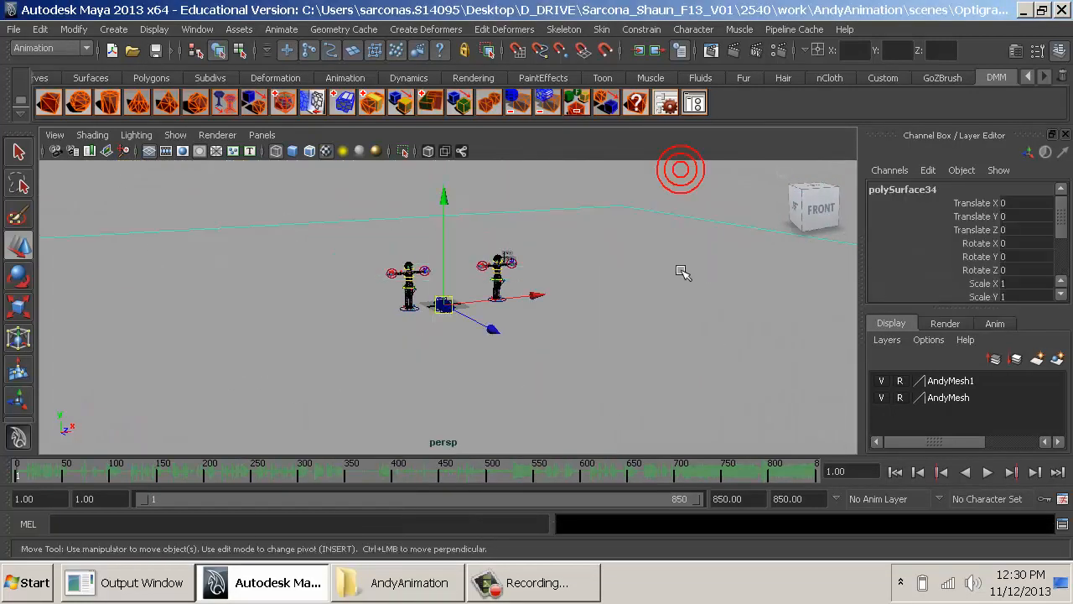
{"action": "key", "text": "Delete"}
- Delete the flat vertical and horizontal reference planes that intersect the car
{"action": "left_click", "coordinate": [444, 298]}
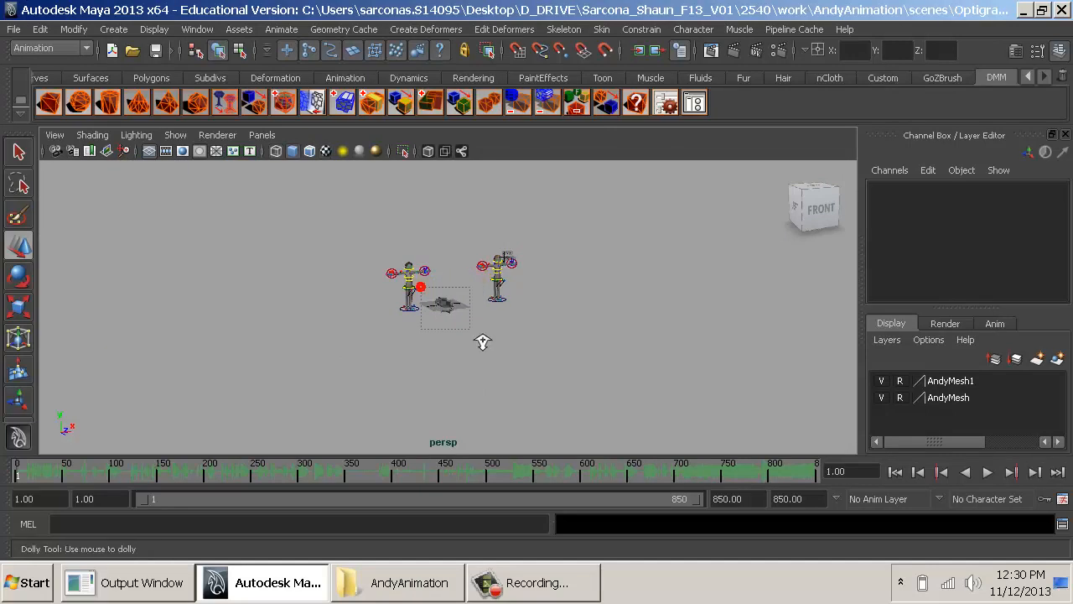
{"action": "left_click_drag", "start_coordinate": [482, 342], "coordinate": [482, 342], "text": "ctrl+alt"}
{"action": "left_click_drag", "start_coordinate": [364, 204], "coordinate": [509, 345], "text": "ctrl+alt"}
{"action": "left_click", "coordinate": [481, 276]}
{"action": "key", "text": "Delete"}
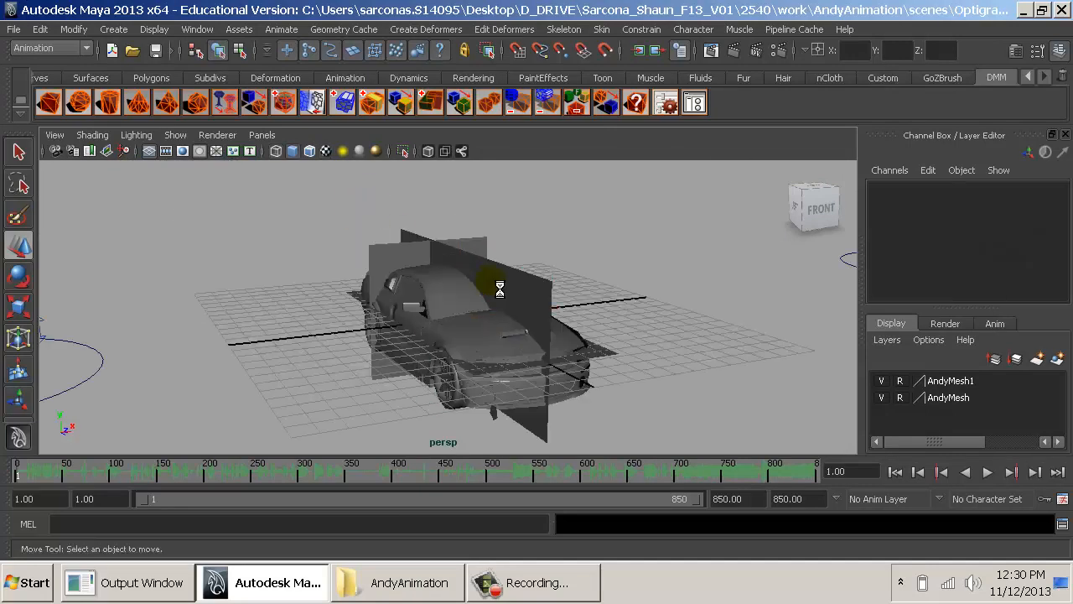
{"action": "left_click", "coordinate": [491, 282]}
{"action": "key", "text": "Delete"}
{"action": "left_click", "coordinate": [451, 236]}
{"action": "key", "text": "Delete"}
{"action": "left_click_drag", "start_coordinate": [445, 310], "coordinate": [488, 337], "text": "alt"}
{"action": "left_click", "coordinate": [586, 330]}
{"action": "key", "text": "Delete"}
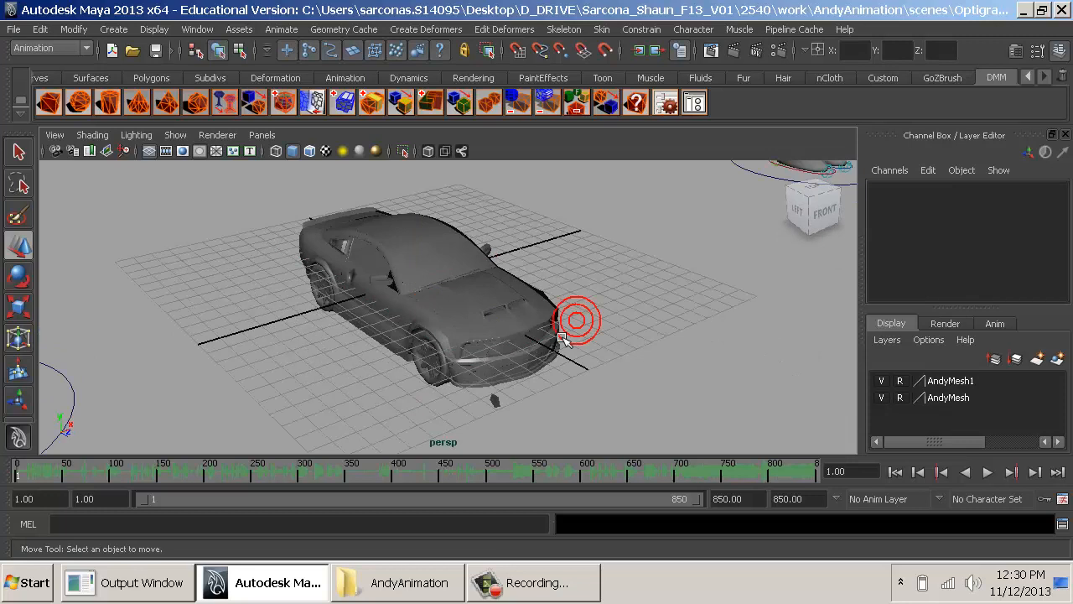
- Delete the small stray piece floating near the car's front bumper
{"action": "left_click", "coordinate": [494, 399]}
{"action": "key", "text": "f"}
{"action": "left_click_drag", "start_coordinate": [520, 414], "coordinate": [639, 314], "text": "alt"}
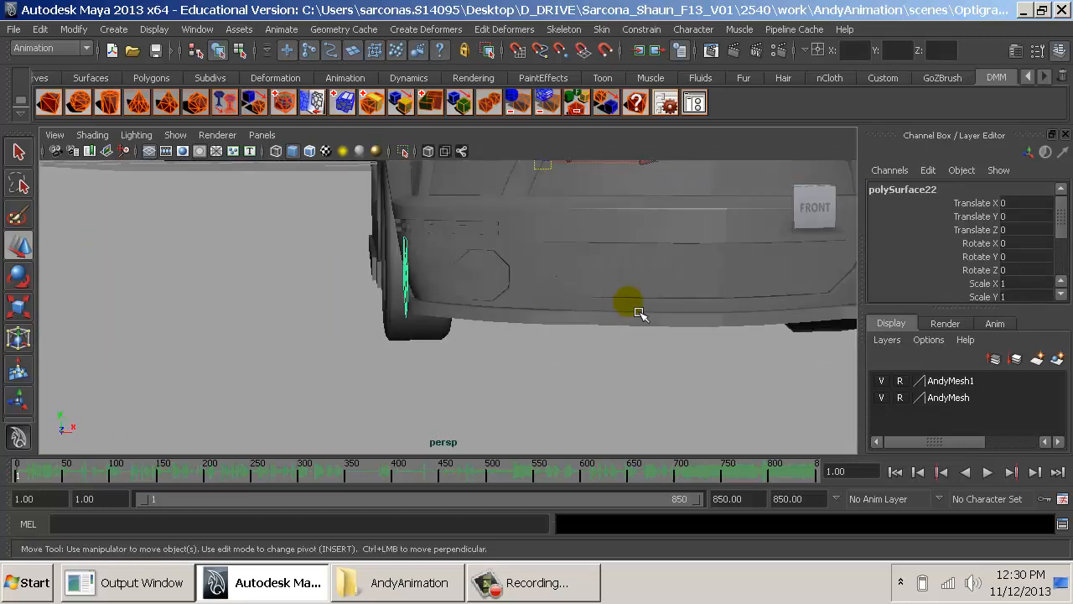
{"action": "key", "text": "Delete"}
- Examine the car model from several sides for stray pieces and surface problems
{"action": "right_click_drag", "start_coordinate": [666, 355], "coordinate": [316, 261], "text": "alt"}
{"action": "right_click_drag", "start_coordinate": [565, 249], "coordinate": [502, 256], "text": "alt"}
{"action": "left_click_drag", "start_coordinate": [549, 262], "coordinate": [358, 272], "text": "alt"}
{"action": "middle_click_drag", "start_coordinate": [358, 272], "coordinate": [285, 262], "text": "alt"}
{"action": "right_click_drag", "start_coordinate": [307, 256], "coordinate": [469, 285], "text": "alt"}
{"action": "left_click_drag", "start_coordinate": [466, 281], "coordinate": [530, 325], "text": "alt"}
{"action": "left_click", "coordinate": [357, 205]}
{"action": "middle_click_drag", "start_coordinate": [358, 207], "coordinate": [555, 398], "text": "alt"}
{"action": "right_click_drag", "start_coordinate": [556, 398], "coordinate": [506, 336], "text": "alt"}
{"action": "left_click_drag", "start_coordinate": [506, 334], "coordinate": [527, 322], "text": "alt"}
{"action": "right_click_drag", "start_coordinate": [527, 322], "coordinate": [369, 251], "text": "alt"}
- Select all the car pieces and assign the existing lambert1 material to them
{"action": "left_click_drag", "start_coordinate": [227, 135], "coordinate": [524, 373]}
{"action": "left_click_drag", "start_coordinate": [563, 403], "coordinate": [206, 174]}
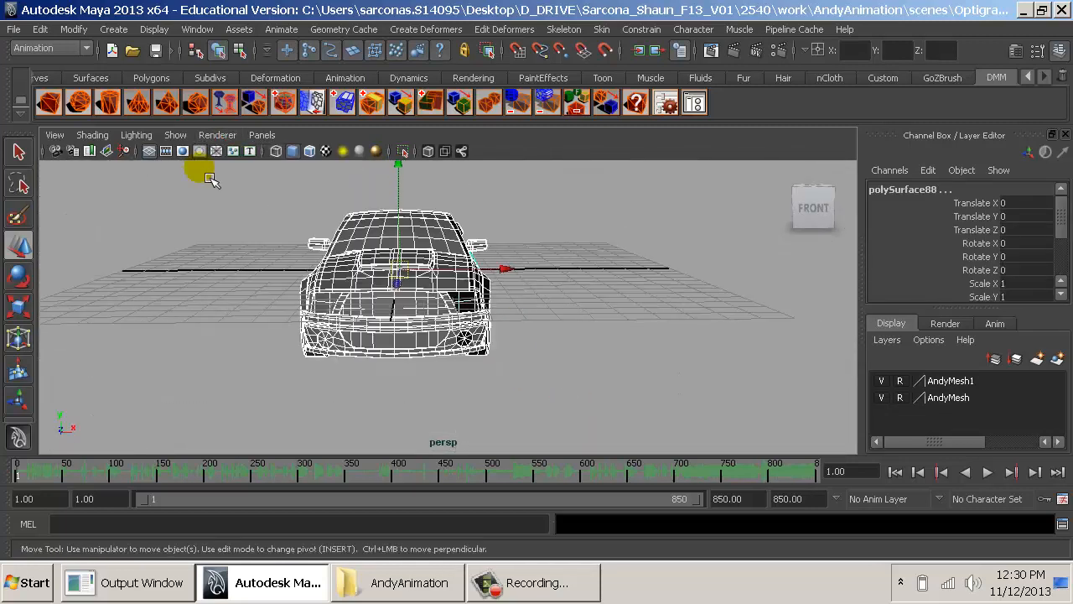
{"action": "key", "text": "space"}
{"action": "left_click", "coordinate": [319, 391]}
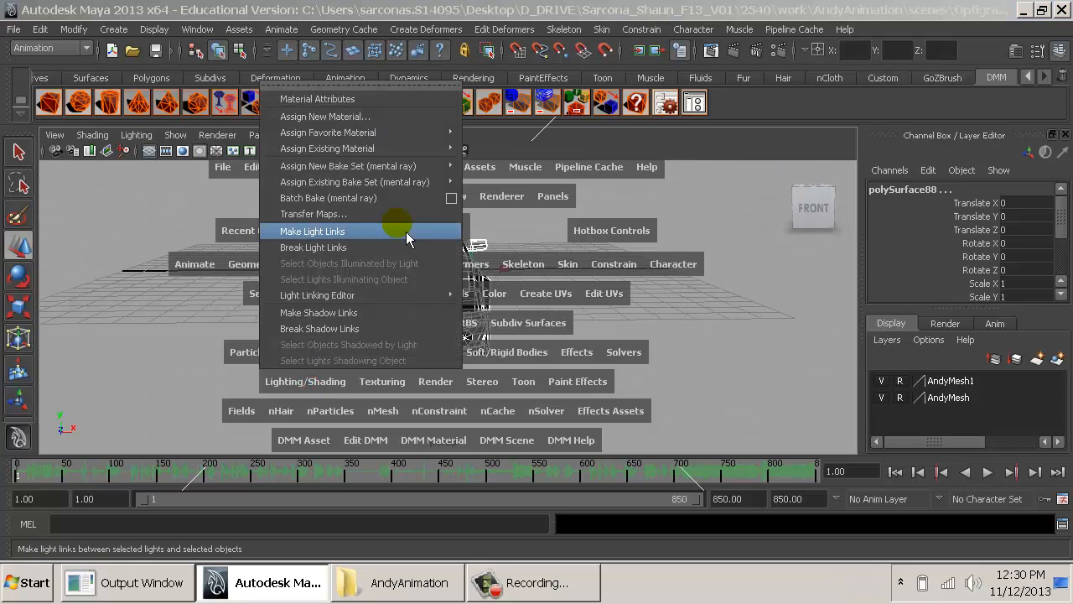
{"action": "mouse_move", "coordinate": [447, 159]}
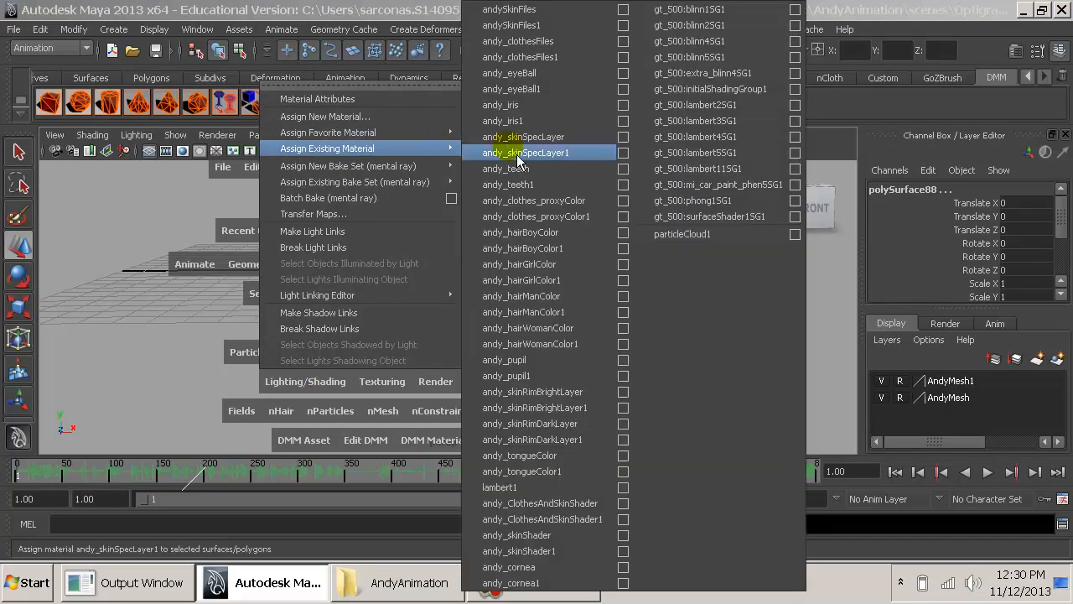
{"action": "left_click", "coordinate": [513, 487]}
{"action": "left_click", "coordinate": [528, 324]}
{"action": "left_click_drag", "start_coordinate": [569, 322], "coordinate": [537, 323], "text": "alt"}
{"action": "left_click", "coordinate": [488, 293]}
{"action": "left_click", "coordinate": [500, 295]}
{"action": "middle_click_drag", "start_coordinate": [500, 295], "coordinate": [660, 309]}
{"action": "key", "text": "ctrl+z"}
{"action": "left_click_drag", "start_coordinate": [436, 306], "coordinate": [545, 346], "text": "alt"}
{"action": "key", "text": "ctrl+z"}
{"action": "key", "text": "ctrl+z"}
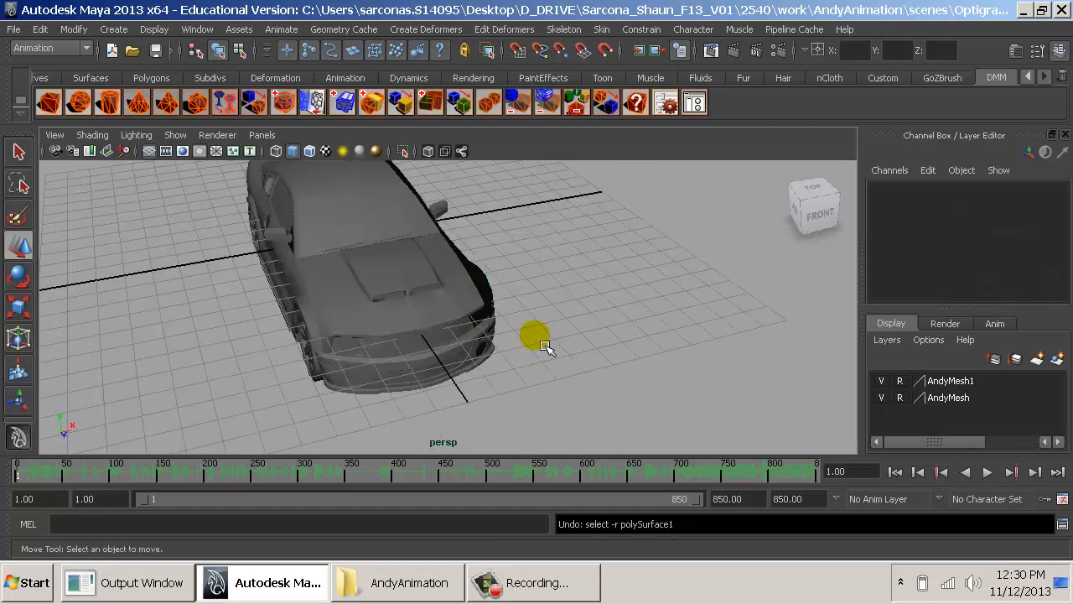
- Select all the car pieces and assign a new Lambert material to them
{"action": "left_click", "coordinate": [371, 312]}
{"action": "key", "text": "space"}
{"action": "left_click", "coordinate": [302, 415]}
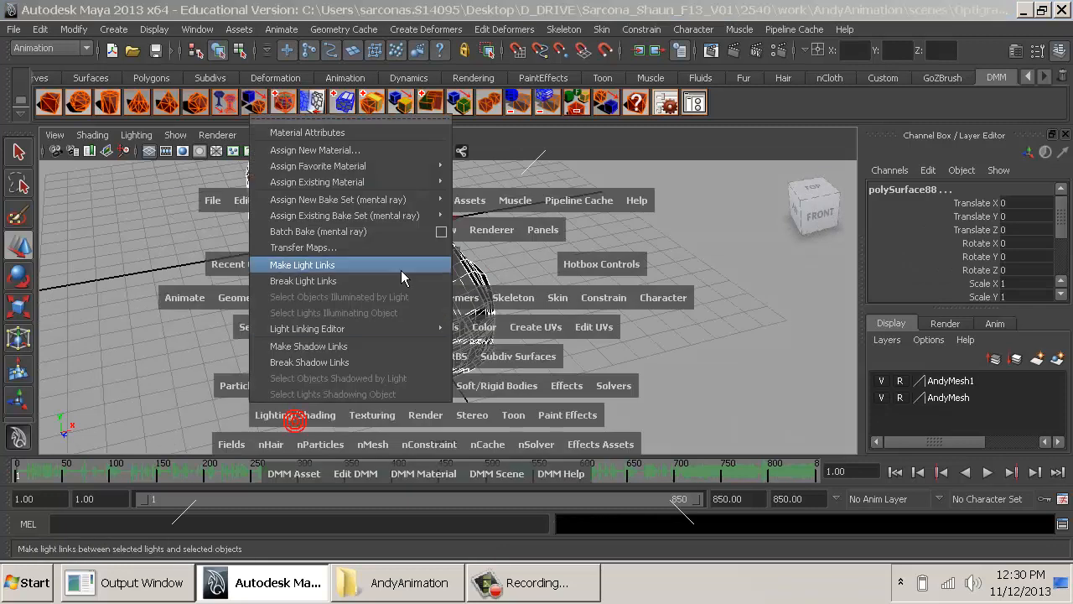
{"action": "mouse_move", "coordinate": [429, 166]}
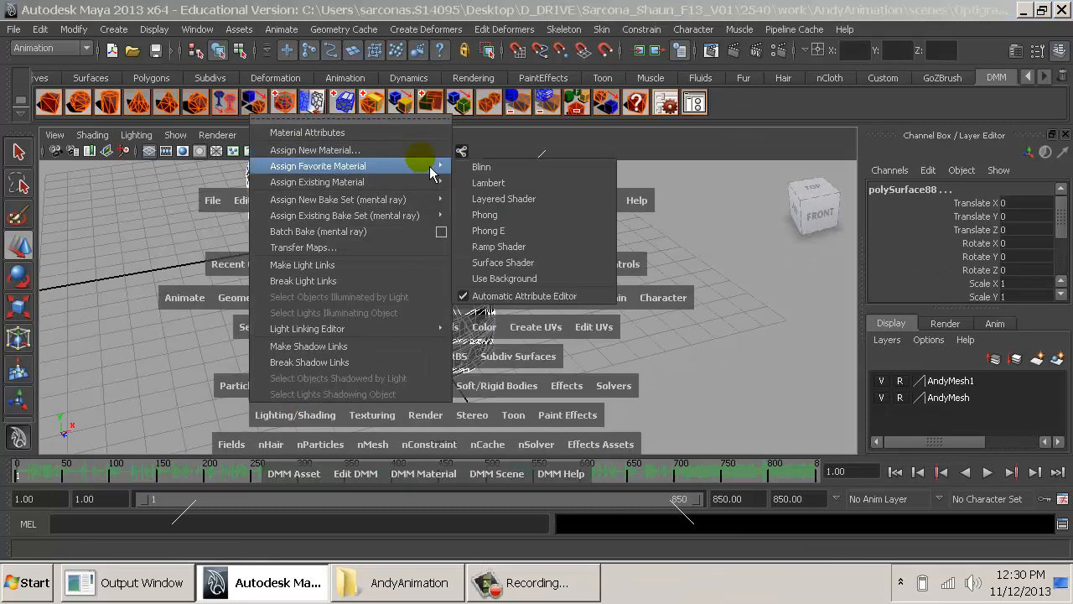
{"action": "left_click", "coordinate": [503, 183]}
{"action": "left_click_drag", "start_coordinate": [470, 294], "coordinate": [418, 302], "text": "alt"}
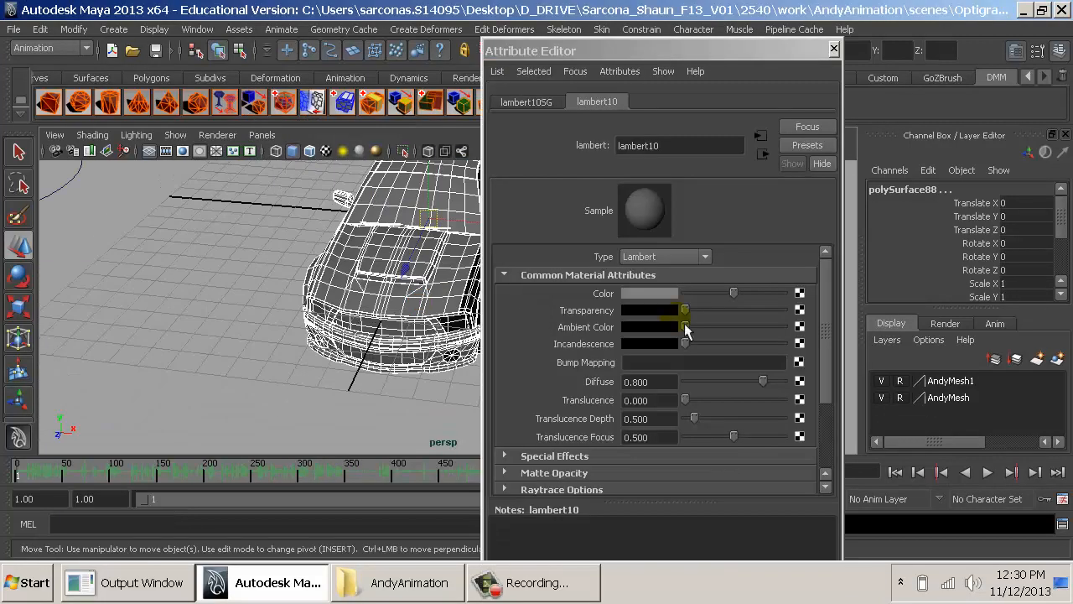
- Set the car material's color to red, check the result on the car, and close the Attribute Editor
{"action": "left_click", "coordinate": [658, 293]}
{"action": "left_click", "coordinate": [584, 246]}
{"action": "left_click_drag", "start_coordinate": [331, 289], "coordinate": [285, 247], "text": "alt"}
{"action": "left_click", "coordinate": [391, 328]}
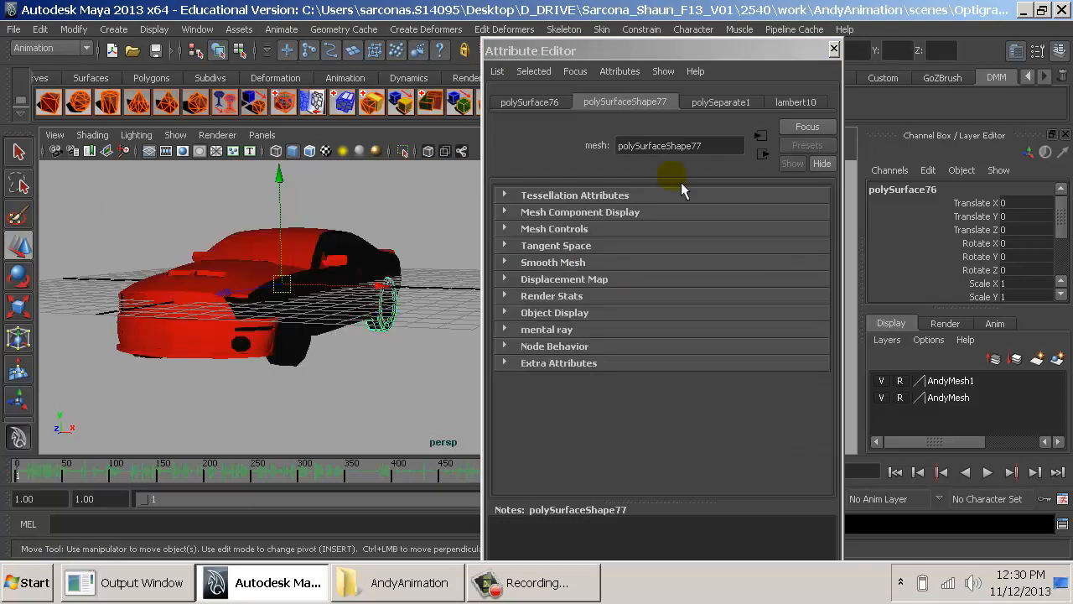
{"action": "left_click", "coordinate": [833, 49]}
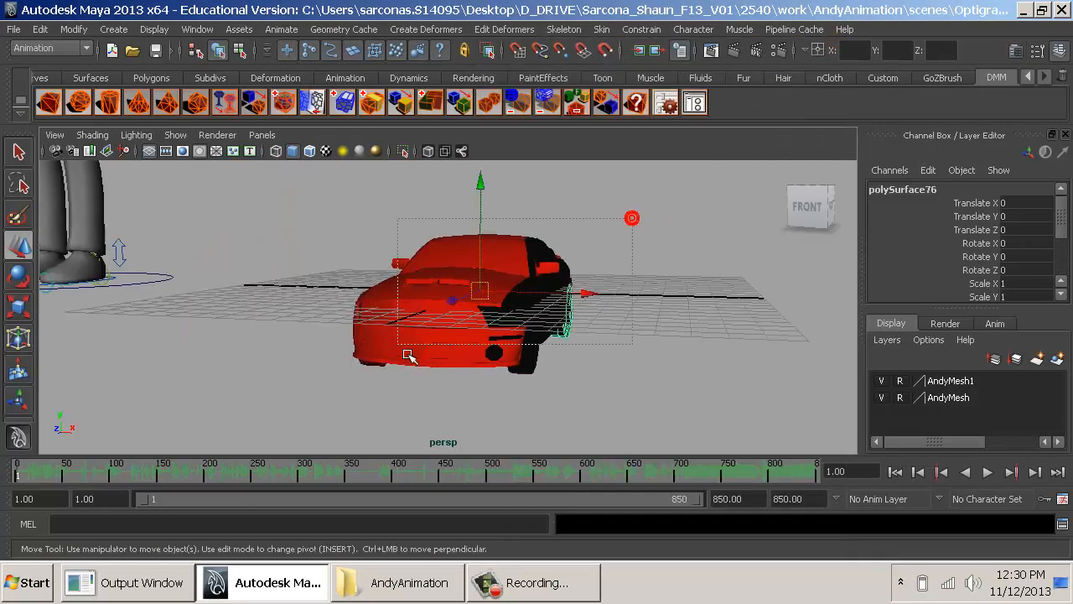
- Select all the car pieces and combine them into a single mesh
{"action": "left_click_drag", "start_coordinate": [407, 353], "coordinate": [403, 349]}
{"action": "key", "text": "space"}
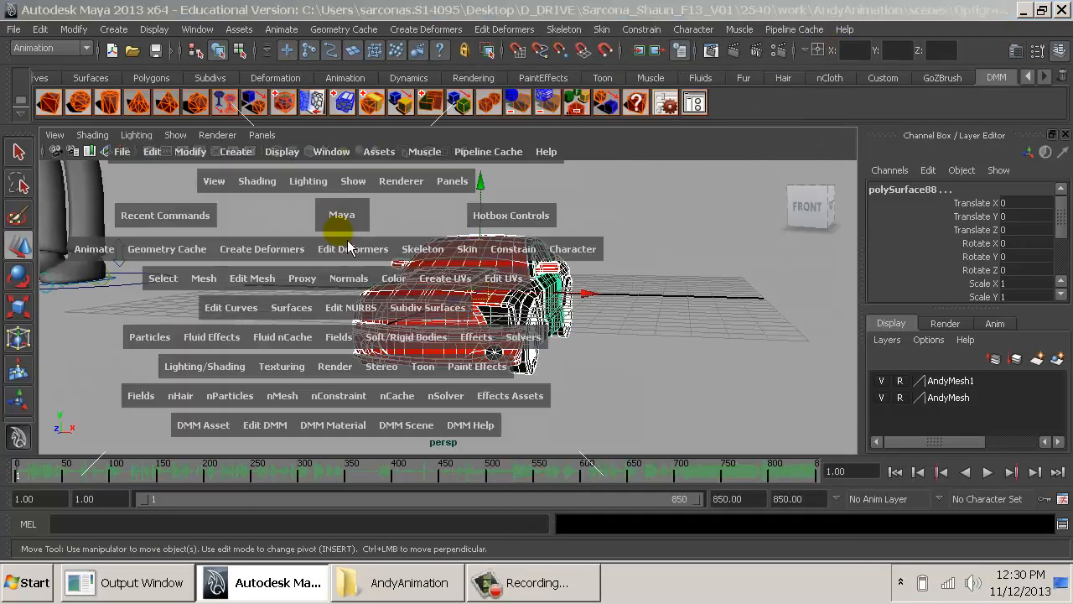
{"action": "left_click", "coordinate": [224, 281]}
{"action": "left_click", "coordinate": [227, 267]}
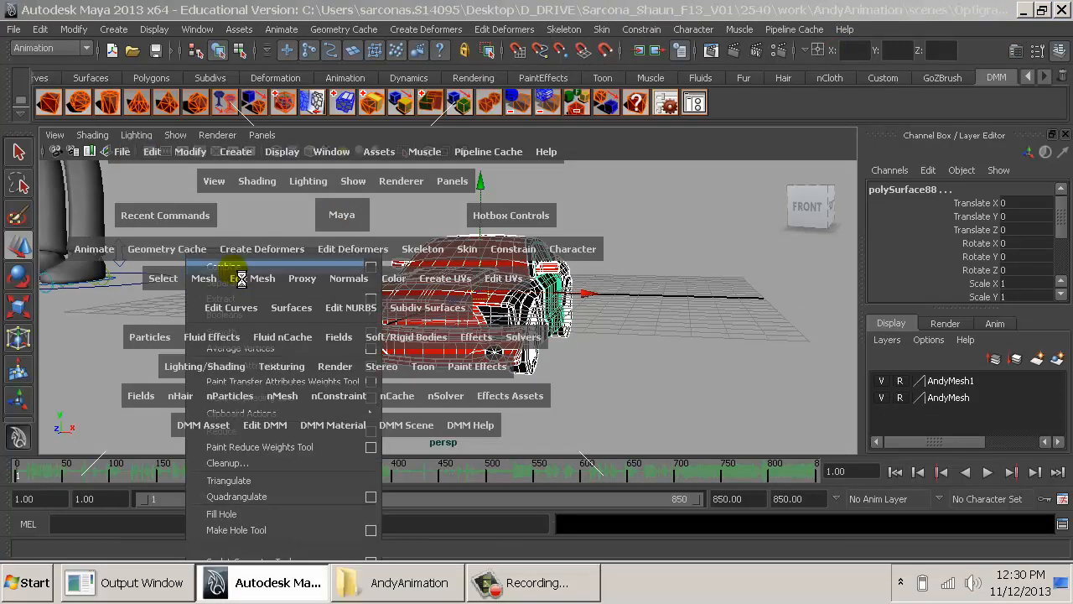
- Conform the normals of the combined car mesh
{"action": "key", "text": "space"}
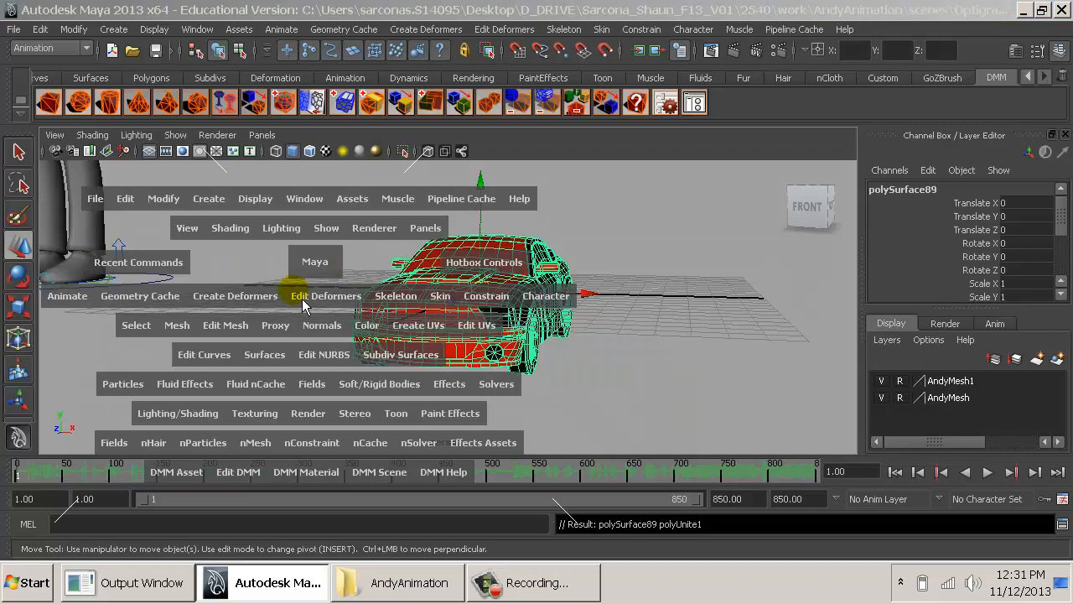
{"action": "left_click", "coordinate": [336, 333]}
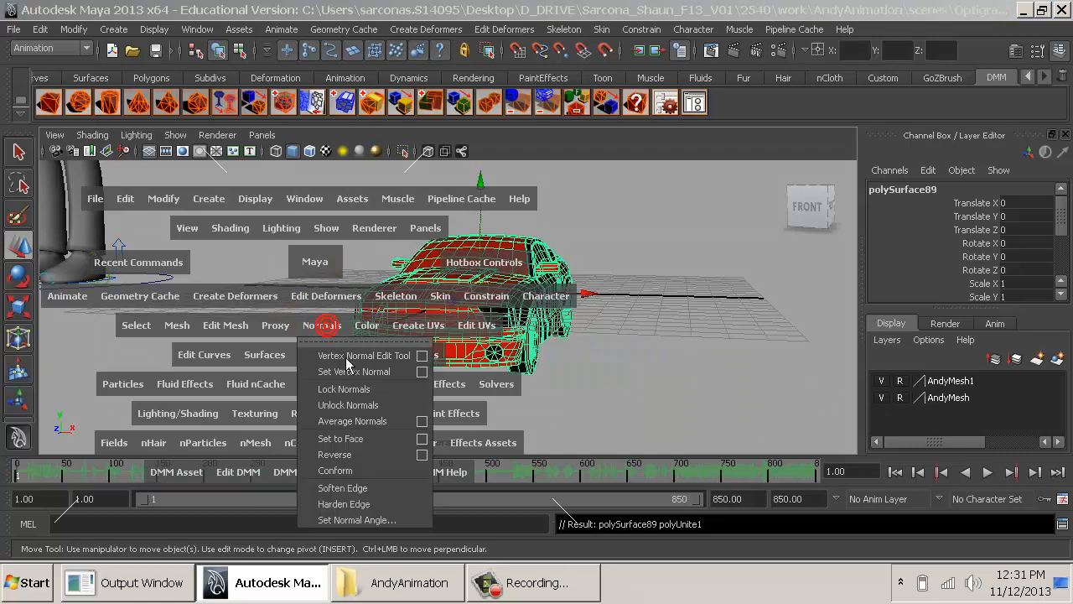
{"action": "left_click", "coordinate": [340, 471]}
{"action": "left_click_drag", "start_coordinate": [384, 457], "coordinate": [752, 350], "text": "alt"}
{"action": "right_click_drag", "start_coordinate": [642, 336], "coordinate": [464, 259], "text": "alt"}
{"action": "left_click_drag", "start_coordinate": [464, 259], "coordinate": [401, 293], "text": "alt"}
{"action": "key", "text": "space"}
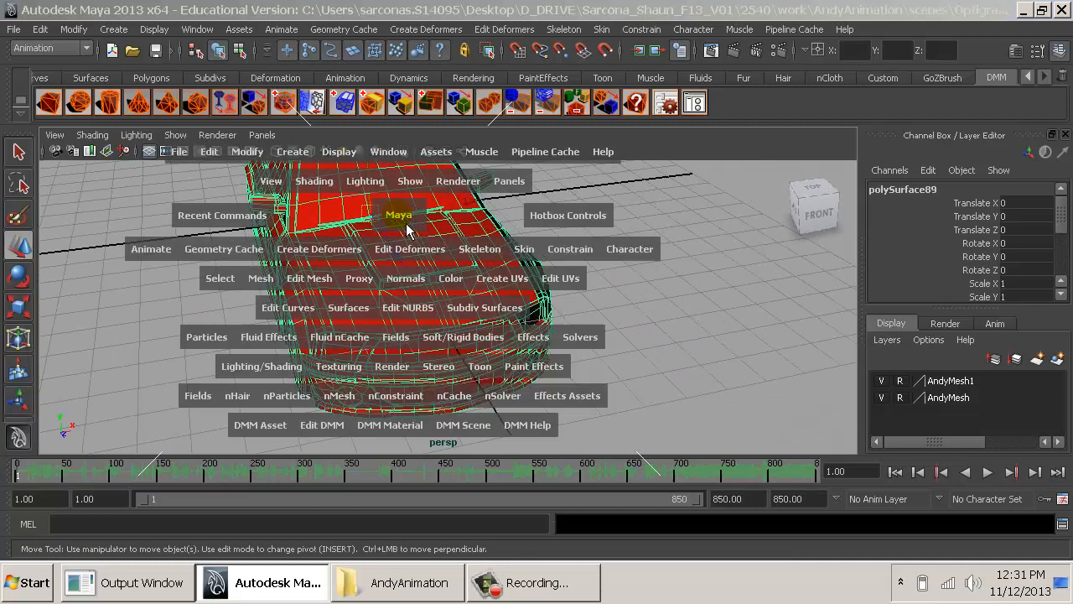
{"action": "left_click", "coordinate": [277, 290]}
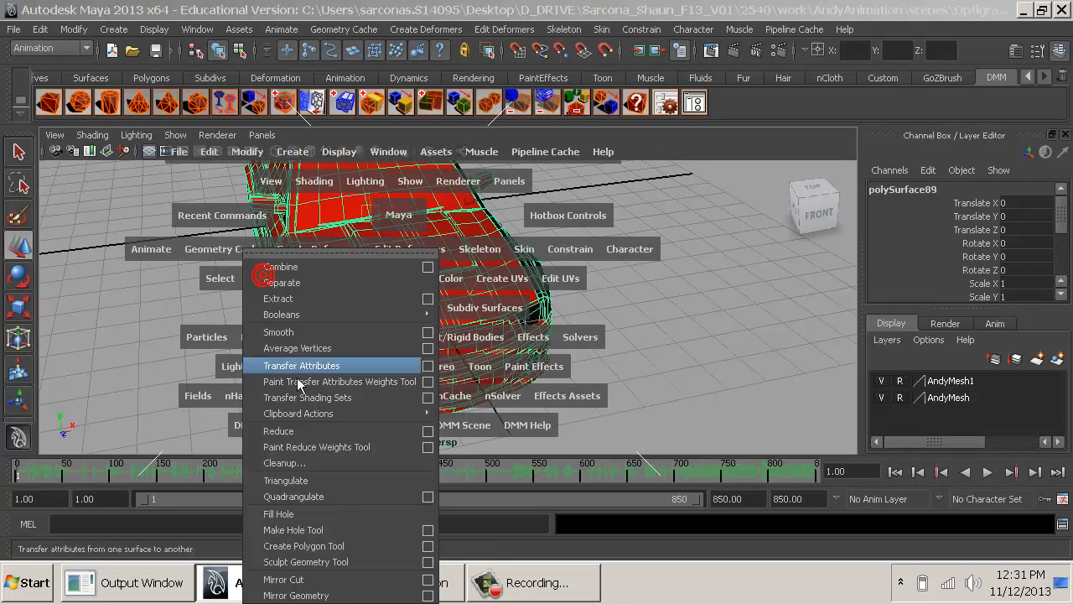
{"action": "left_click", "coordinate": [418, 594]}
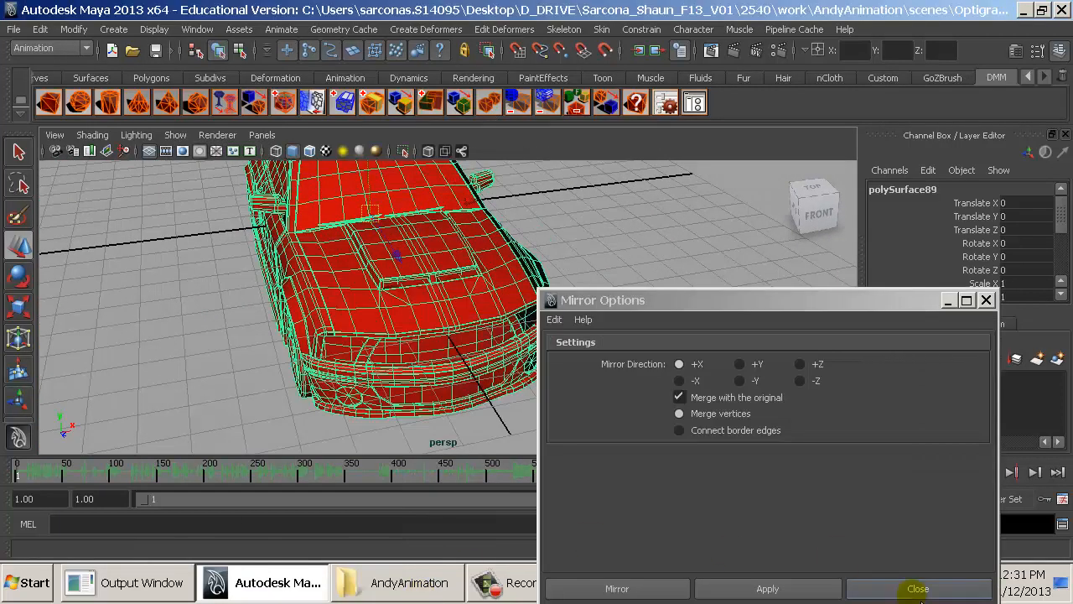
{"action": "left_click", "coordinate": [917, 585]}
{"action": "left_click", "coordinate": [645, 317]}
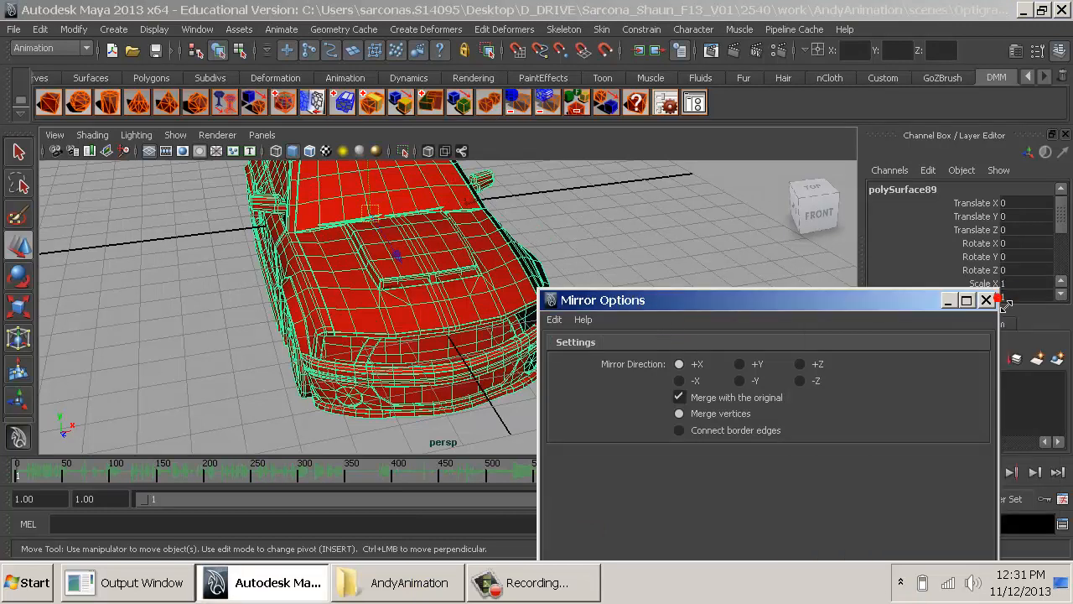
{"action": "left_click", "coordinate": [989, 299]}
- Apply a Mirror Cut to the combined car mesh along the YZ plane, merging with the original at a 0.0010 vertex threshold
{"action": "key", "text": "space"}
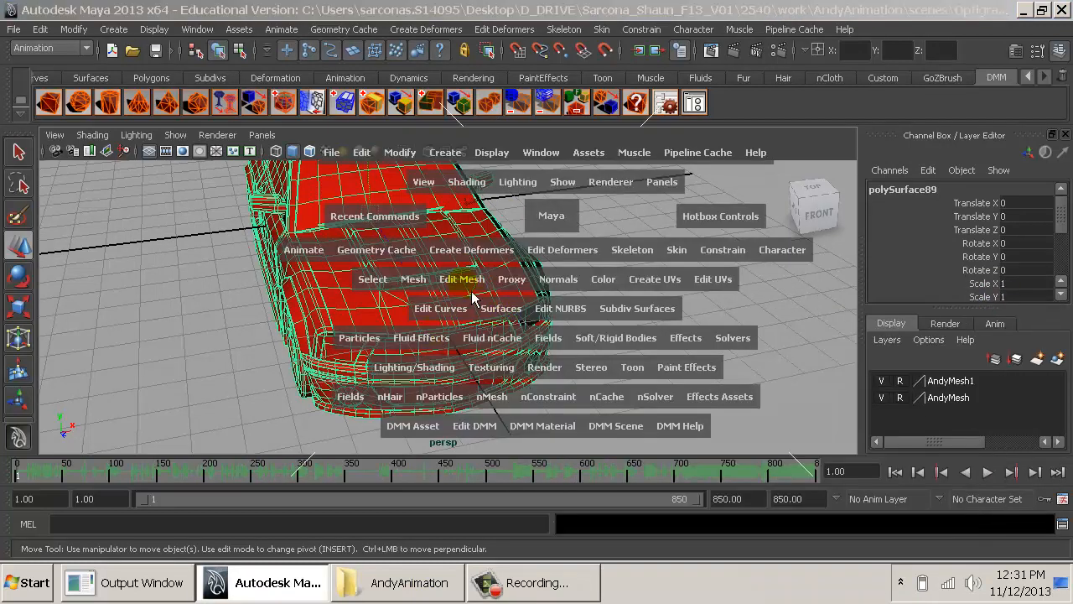
{"action": "left_click", "coordinate": [461, 279]}
{"action": "left_click", "coordinate": [582, 576]}
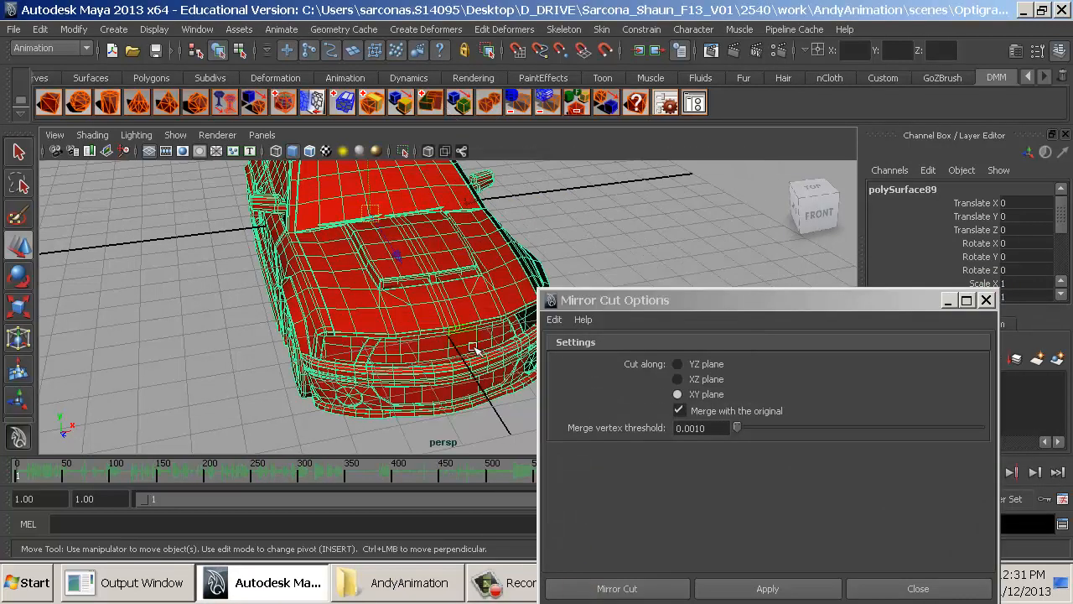
{"action": "left_click_drag", "start_coordinate": [473, 348], "coordinate": [411, 369], "text": "alt"}
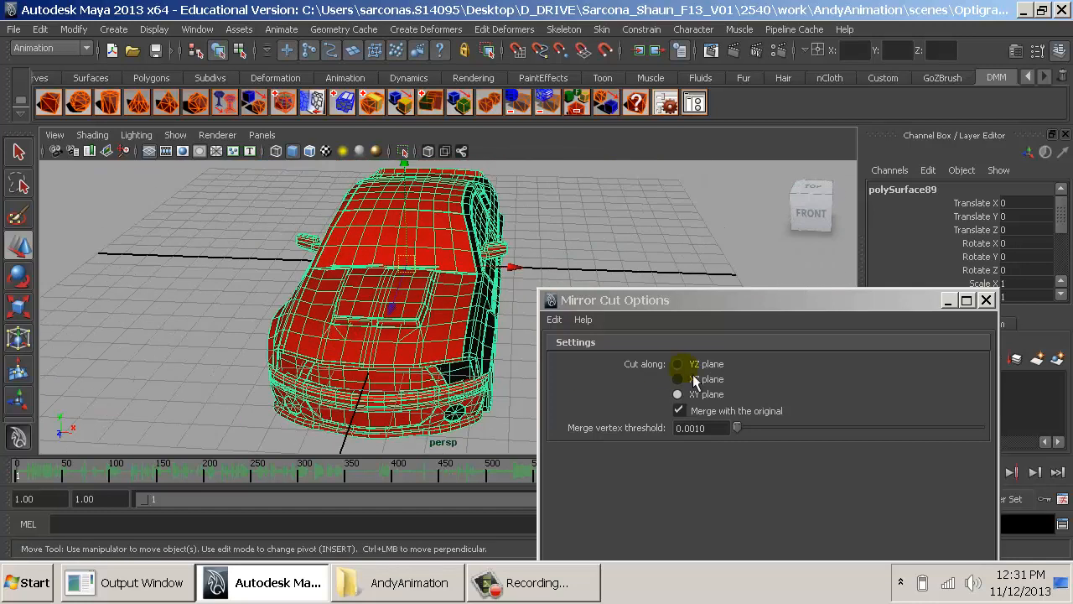
{"action": "left_click", "coordinate": [705, 364]}
{"action": "left_click_drag", "start_coordinate": [735, 313], "coordinate": [731, 91]}
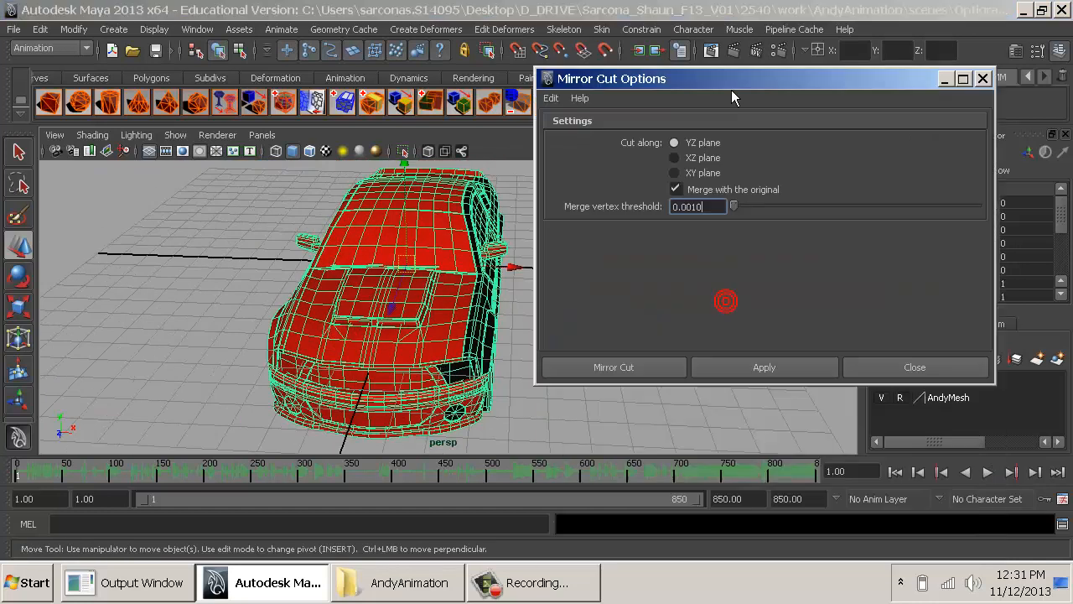
{"action": "left_click", "coordinate": [652, 369]}
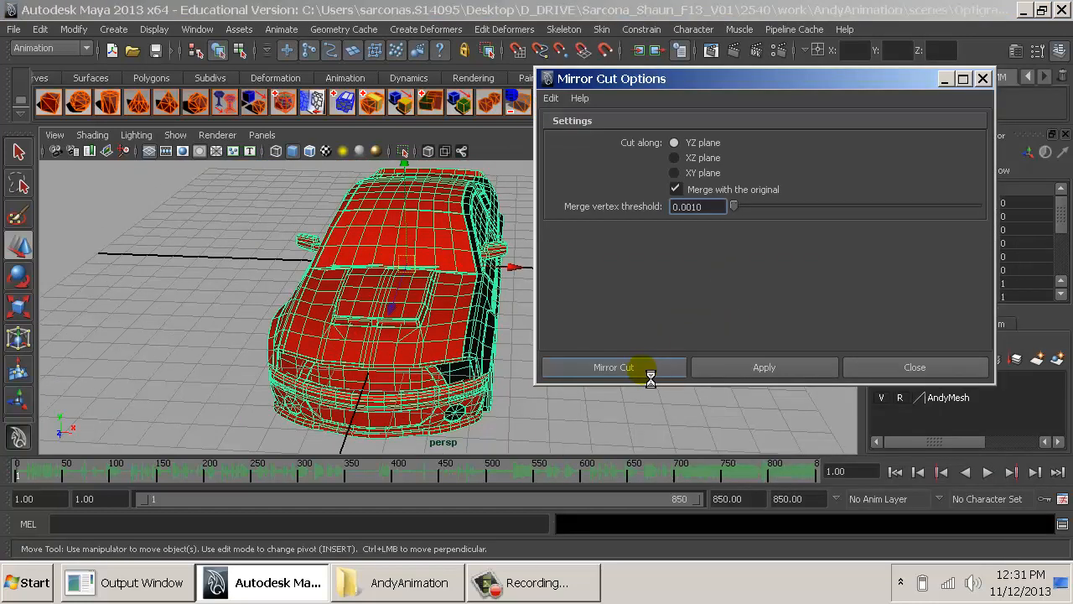
- Flip the mirror cut plane by setting its Rotate Y to -90
{"action": "left_click_drag", "start_coordinate": [514, 328], "coordinate": [538, 328], "text": "alt"}
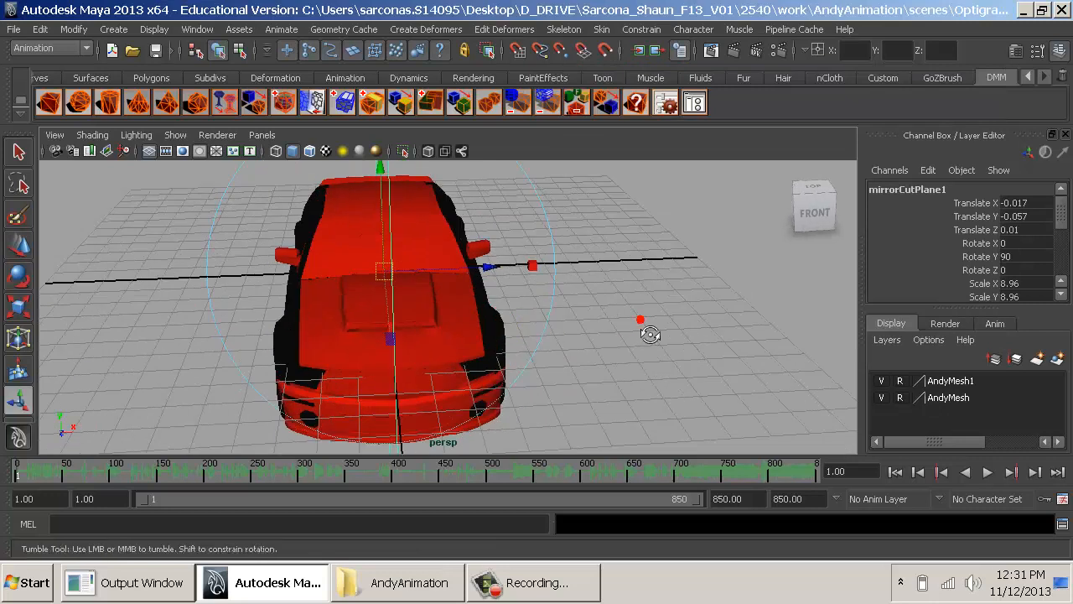
{"action": "left_click_drag", "start_coordinate": [641, 321], "coordinate": [545, 325], "text": "alt"}
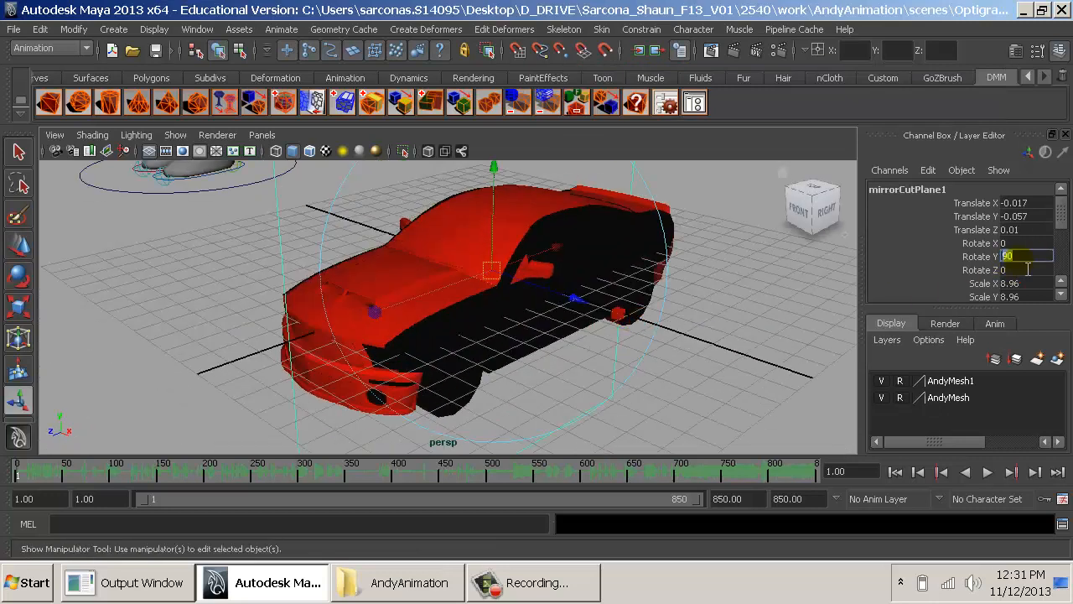
{"action": "key", "text": "Return"}
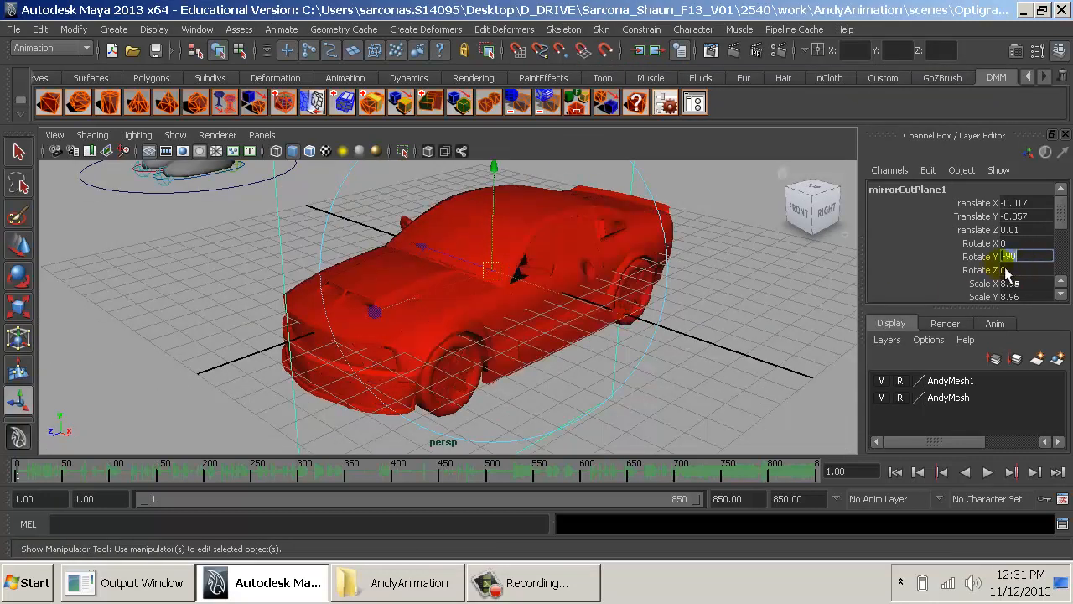
{"action": "left_click_drag", "start_coordinate": [755, 274], "coordinate": [634, 283], "text": "alt"}
{"action": "key", "text": "w"}
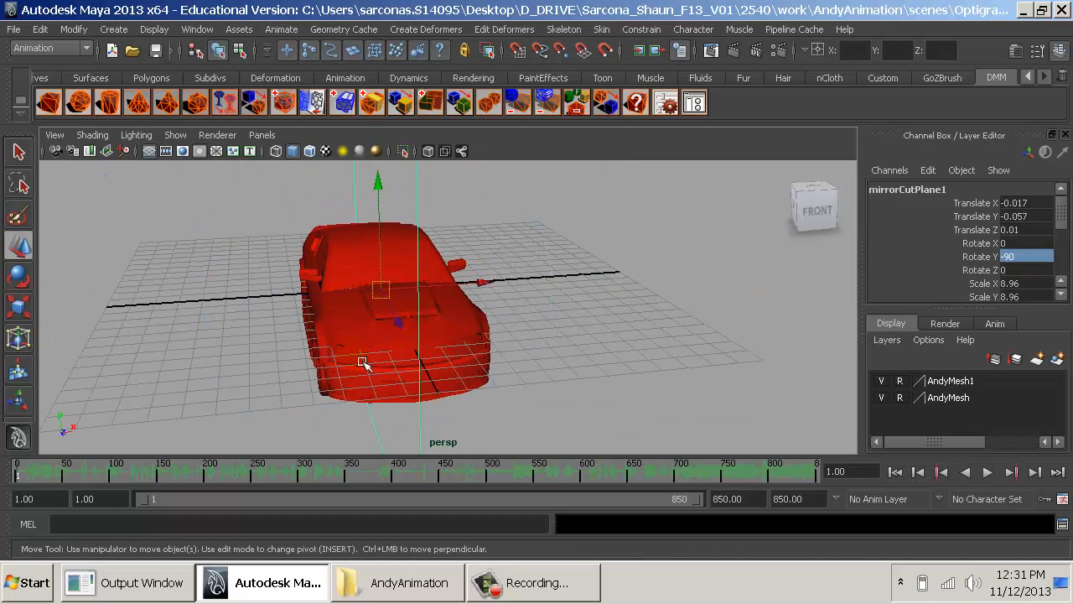
- Delete the construction history of the mirrored car mesh and remove the leftover mirror cut plane
{"action": "left_click", "coordinate": [361, 356]}
{"action": "left_click_drag", "start_coordinate": [361, 356], "coordinate": [383, 254], "text": "alt"}
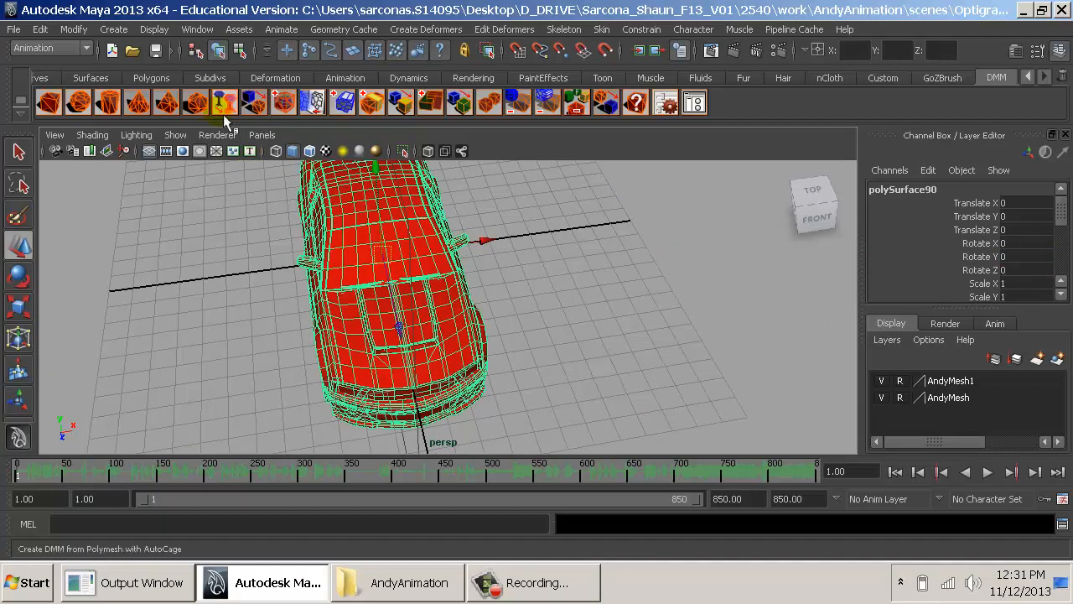
{"action": "left_click", "coordinate": [44, 31]}
{"action": "mouse_move", "coordinate": [92, 204]}
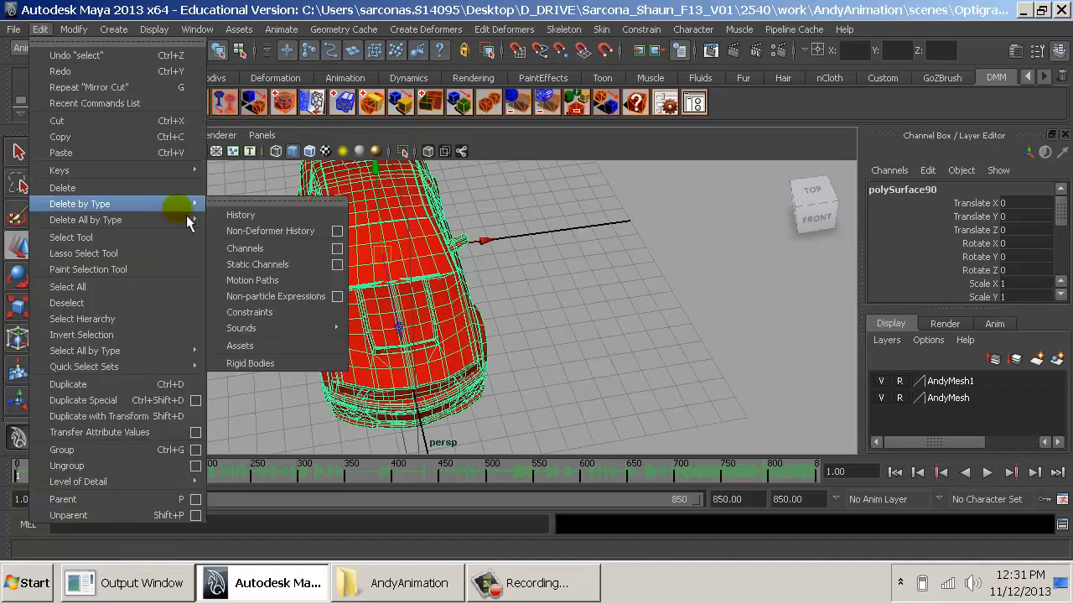
{"action": "left_click", "coordinate": [239, 213]}
{"action": "left_click_drag", "start_coordinate": [441, 322], "coordinate": [450, 232], "text": "alt"}
{"action": "key", "text": "Delete"}
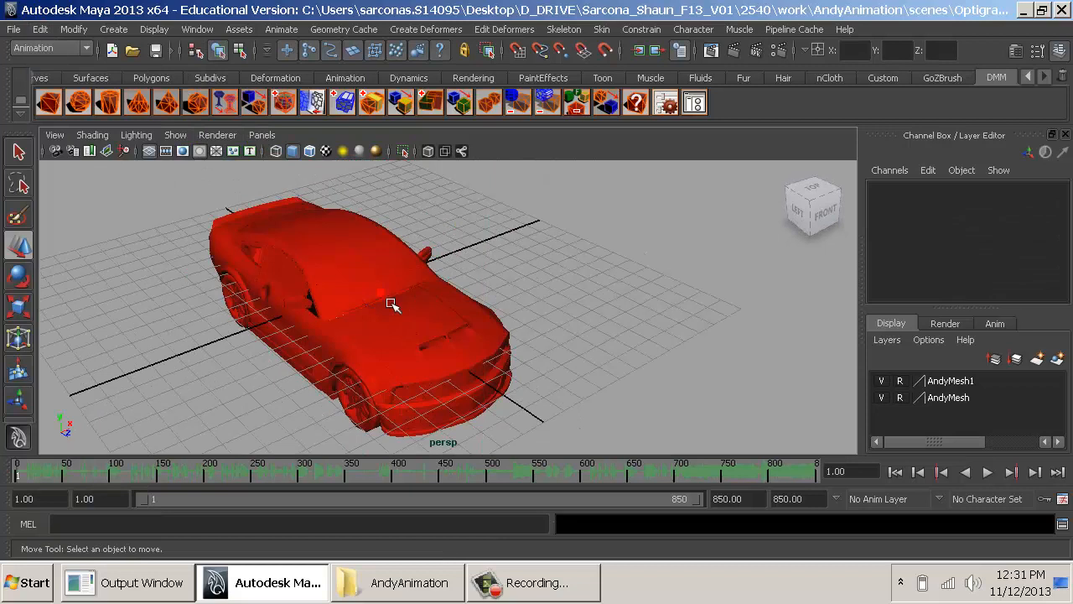
- Scale the car mesh up uniformly to about 4.84 to match the size of the Andy rigs
{"action": "left_click", "coordinate": [391, 304]}
{"action": "left_click_drag", "start_coordinate": [695, 370], "coordinate": [759, 340], "text": "alt"}
{"action": "right_click_drag", "start_coordinate": [759, 340], "coordinate": [513, 305], "text": "alt"}
{"action": "left_click_drag", "start_coordinate": [513, 305], "coordinate": [794, 319], "text": "alt"}
{"action": "key", "text": "r"}
{"action": "right_click_drag", "start_coordinate": [711, 339], "coordinate": [438, 333], "text": "alt"}
{"action": "left_click_drag", "start_coordinate": [438, 333], "coordinate": [539, 311], "text": "alt"}
{"action": "left_click_drag", "start_coordinate": [415, 295], "coordinate": [399, 293]}
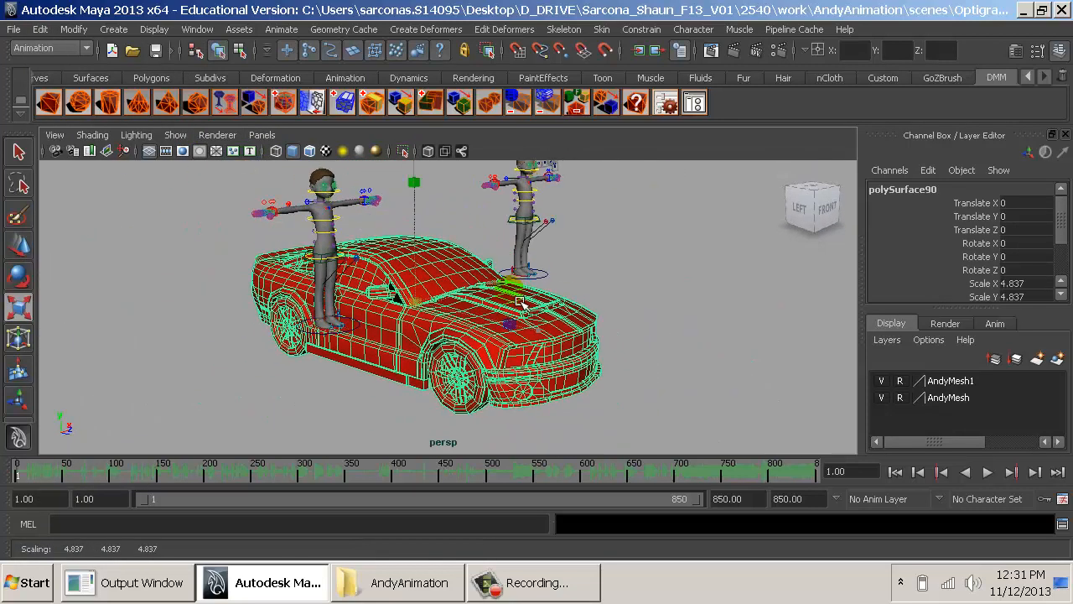
- Move the car between the two Andy rigs, to about 7.05 in Translate X and 11.59 in Translate Y
{"action": "key", "text": "w"}
{"action": "left_click_drag", "start_coordinate": [414, 201], "coordinate": [505, 186]}
{"action": "right_click_drag", "start_coordinate": [506, 185], "coordinate": [742, 239], "text": "alt"}
{"action": "middle_click_drag", "start_coordinate": [443, 253], "coordinate": [469, 352], "text": "alt"}
{"action": "left_click_drag", "start_coordinate": [629, 356], "coordinate": [374, 371], "text": "alt"}
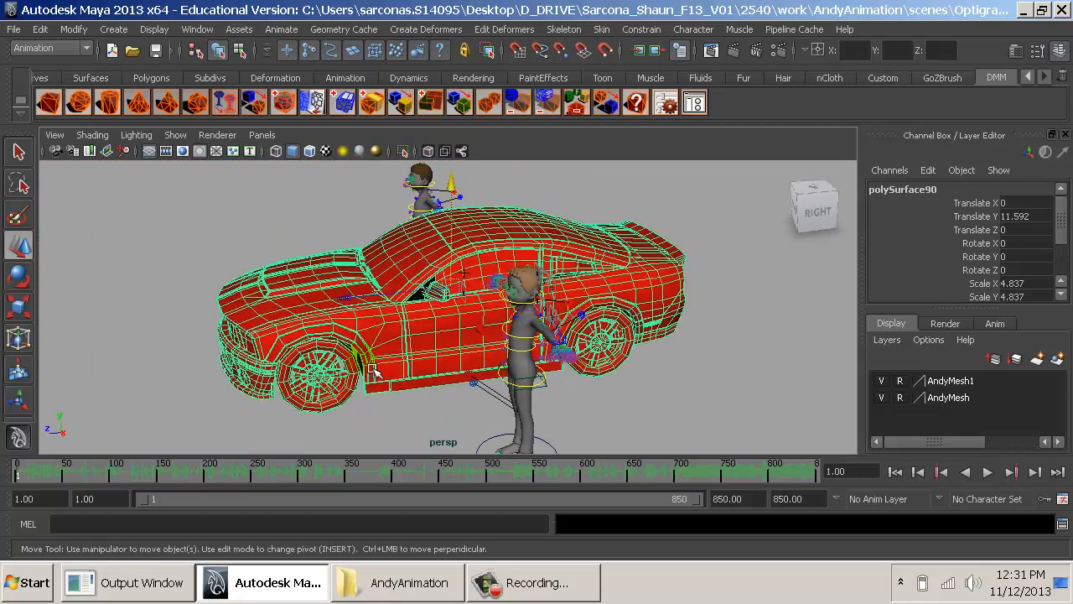
{"action": "left_click_drag", "start_coordinate": [484, 339], "coordinate": [516, 335], "text": "alt"}
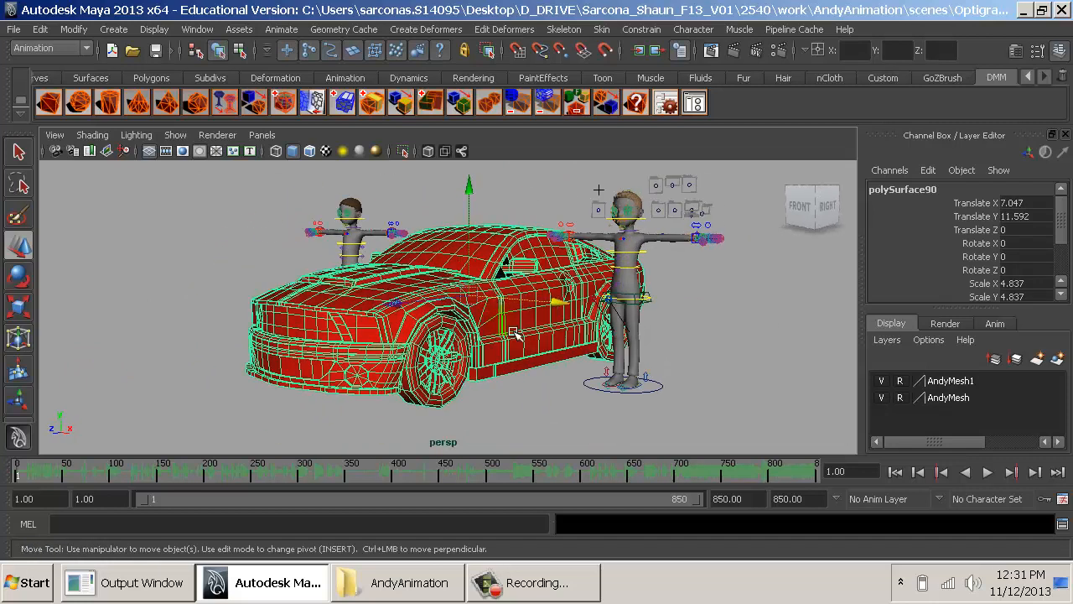
- Try enlarging the car uniformly to about 5.71 and raising it to a Translate Y of about 14.76
{"action": "left_click", "coordinate": [560, 424]}
{"action": "left_click_drag", "start_coordinate": [566, 429], "coordinate": [533, 379], "text": "alt"}
{"action": "key", "text": "ctrl+z"}
{"action": "key", "text": "r"}
{"action": "key", "text": "w"}
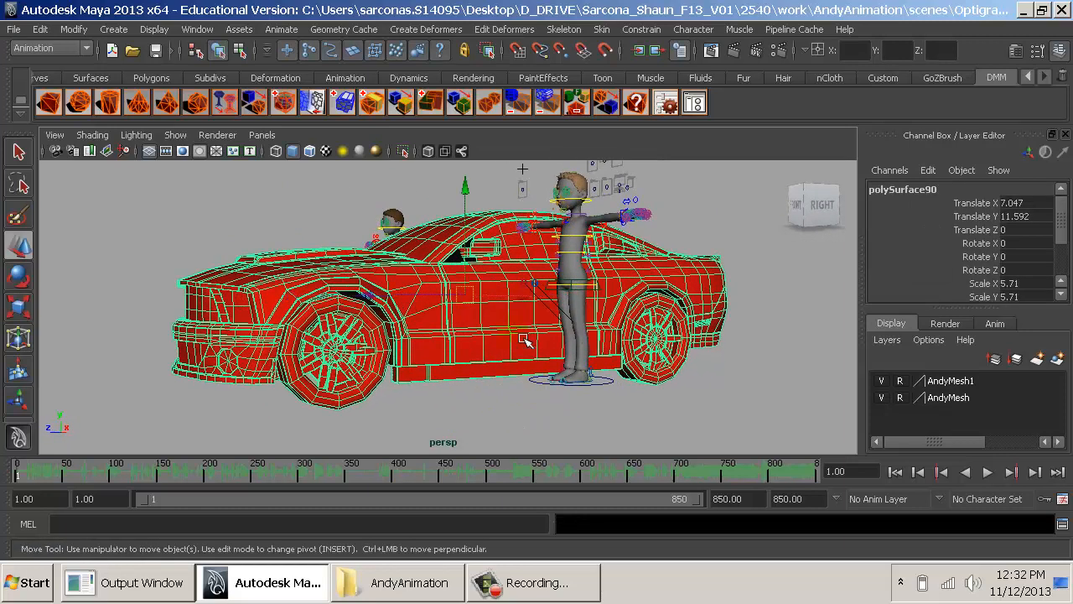
{"action": "left_click", "coordinate": [475, 248]}
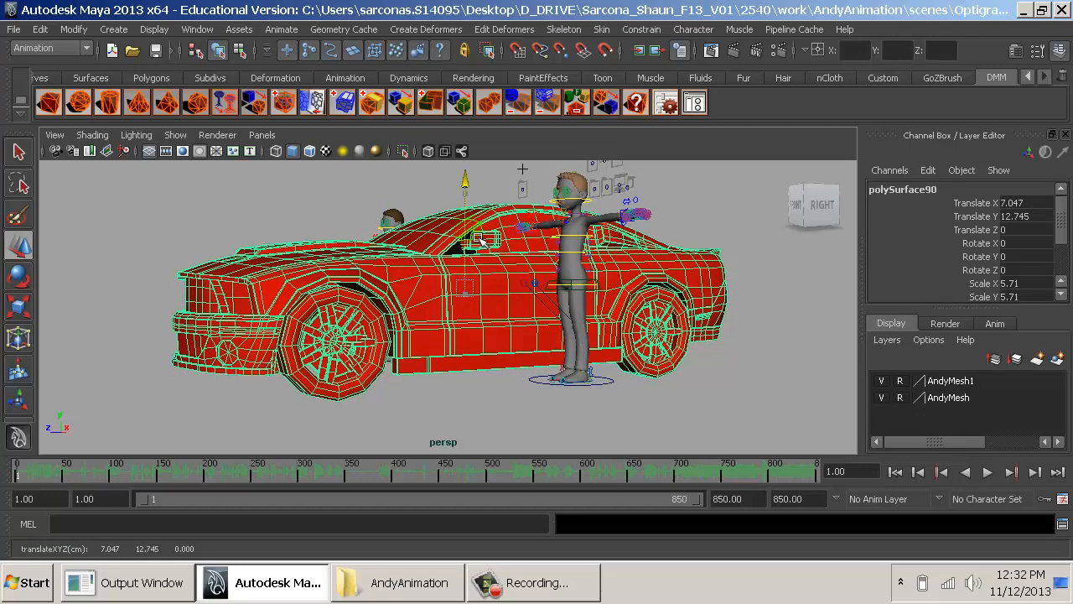
{"action": "left_click_drag", "start_coordinate": [474, 241], "coordinate": [558, 292], "text": "alt"}
{"action": "left_click_drag", "start_coordinate": [656, 300], "coordinate": [480, 378], "text": "alt"}
{"action": "left_click", "coordinate": [820, 408]}
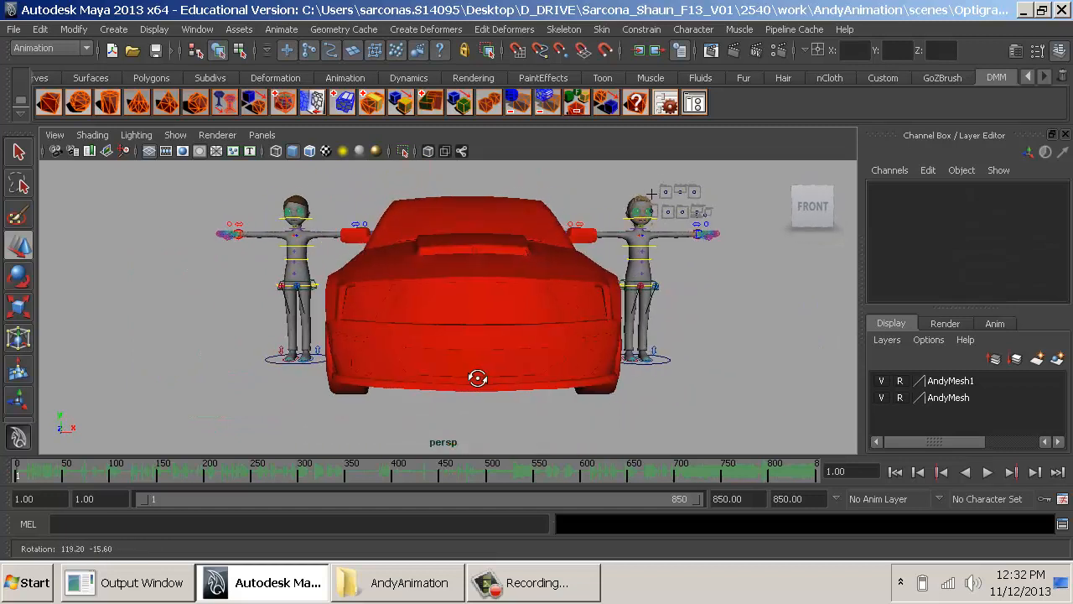
{"action": "left_click_drag", "start_coordinate": [444, 379], "coordinate": [386, 383], "text": "alt"}
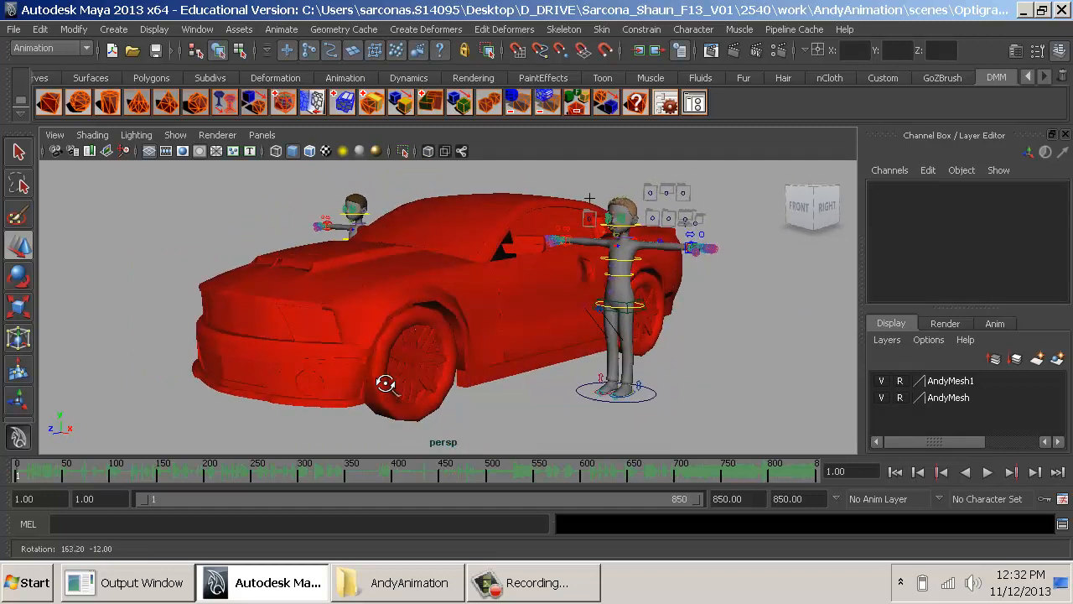
- Reselect the car and rescale it uniformly to about 4.84
{"action": "key", "text": "ctrl+z"}
{"action": "key", "text": "r"}
{"action": "middle_click_drag", "start_coordinate": [539, 392], "coordinate": [464, 344]}
{"action": "key", "text": "w"}
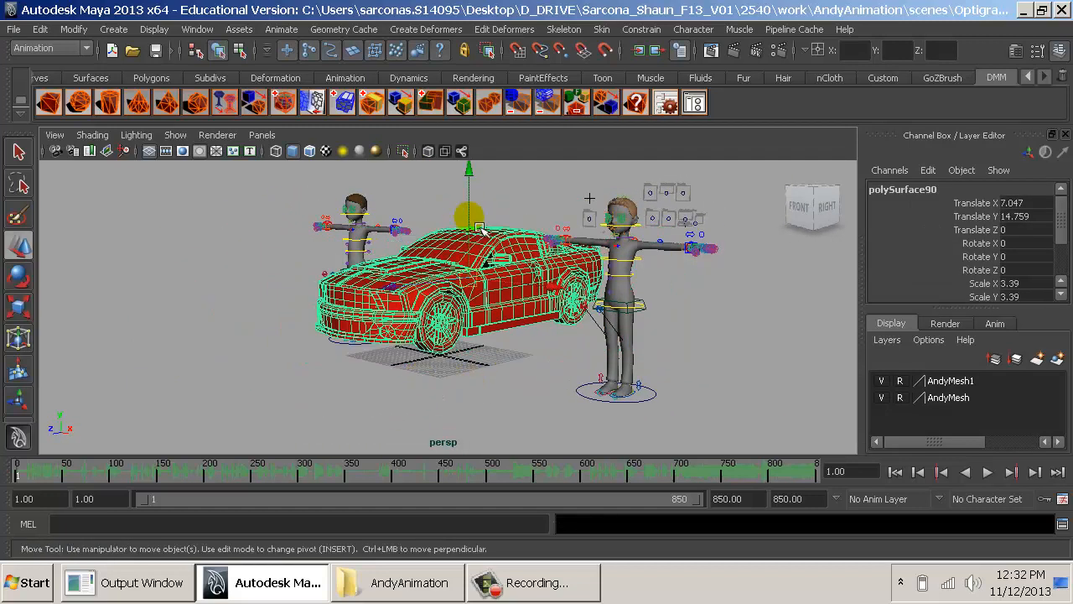
{"action": "key", "text": "r"}
{"action": "mouse_move", "coordinate": [478, 231]}
{"action": "middle_mouse_down"}
{"action": "mouse_move", "coordinate": [520, 226]}
{"action": "mouse_move", "coordinate": [478, 232]}
{"action": "middle_mouse_up"}
- Lower the car to a Translate Y of about 12.76, aligning its wheels with the ground line in the front view
{"action": "key", "text": "w"}
{"action": "left_click_drag", "start_coordinate": [475, 229], "coordinate": [476, 241]}
{"action": "left_click_drag", "start_coordinate": [503, 284], "coordinate": [455, 325], "text": "alt"}
{"action": "key", "text": "space"}
{"action": "right_click_drag", "start_coordinate": [585, 333], "coordinate": [488, 334], "text": "alt"}
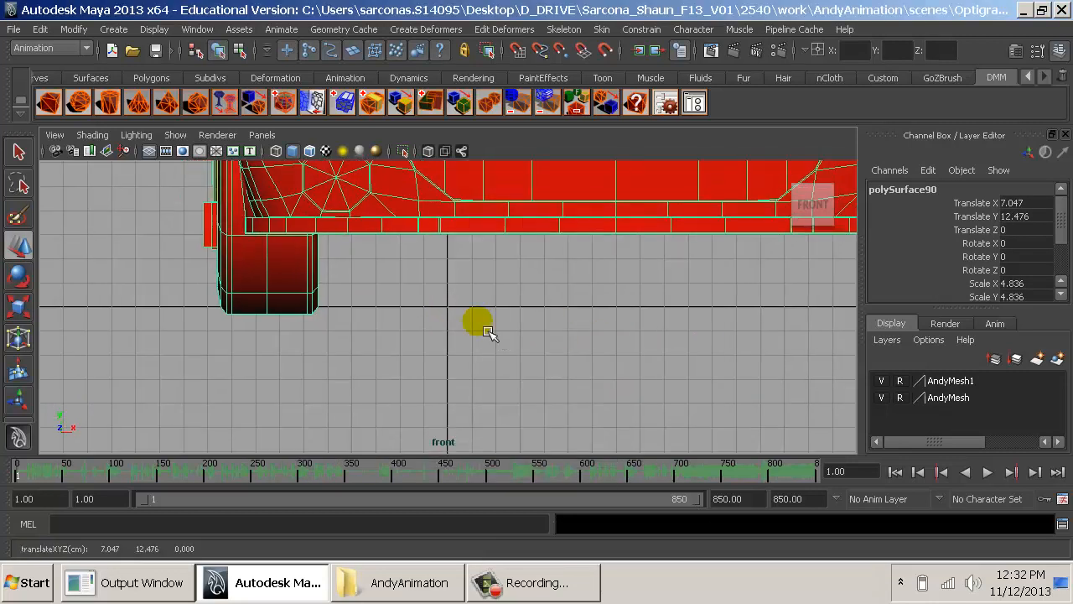
{"action": "middle_click_drag", "start_coordinate": [488, 331], "coordinate": [492, 324]}
{"action": "key", "text": "space"}
{"action": "left_click_drag", "start_coordinate": [482, 316], "coordinate": [657, 343]}
{"action": "left_click", "coordinate": [733, 375]}
{"action": "left_click_drag", "start_coordinate": [733, 375], "coordinate": [514, 344], "text": "alt"}
- Switch to the project's movies folder, open the TheJerk_Optigrab.mov reference clip in QuickTime and scrub to frame 53
{"action": "key", "text": "alt+Tab"}
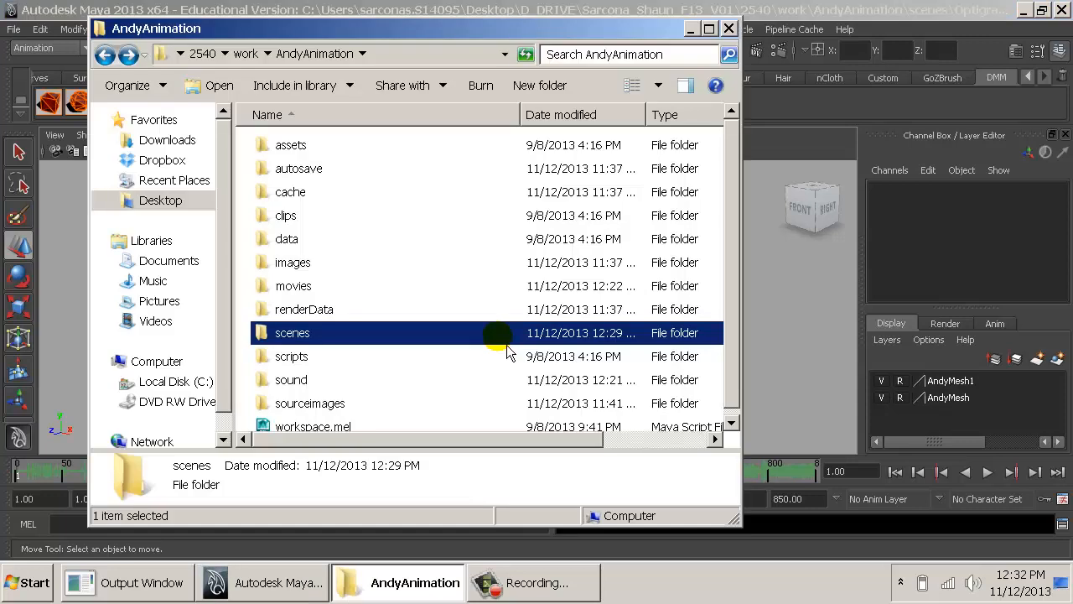
{"action": "double_click", "coordinate": [306, 288]}
{"action": "left_click", "coordinate": [444, 186]}
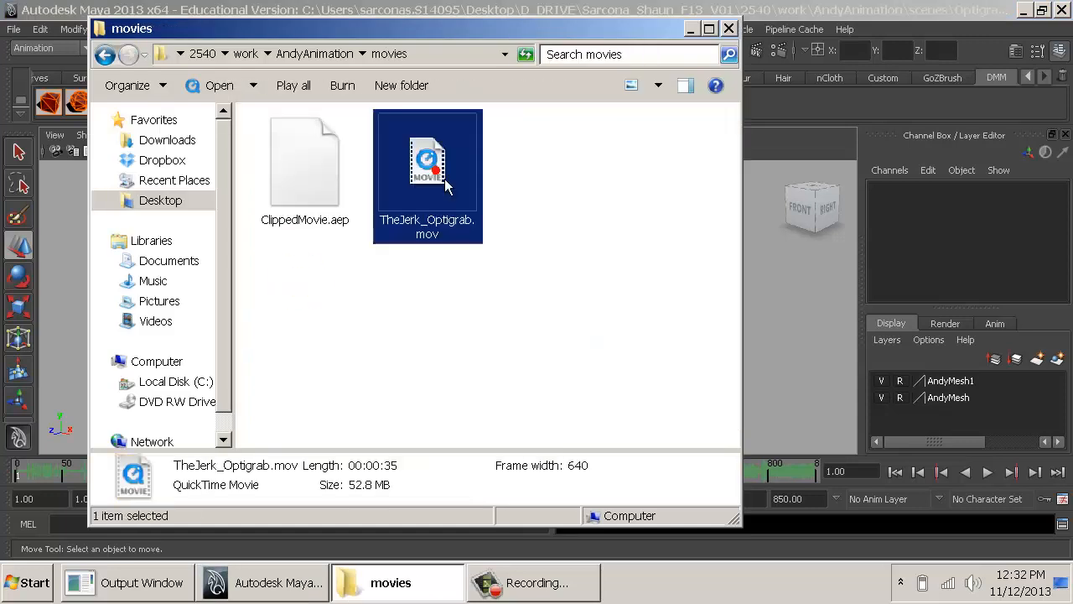
{"action": "left_click", "coordinate": [692, 30]}
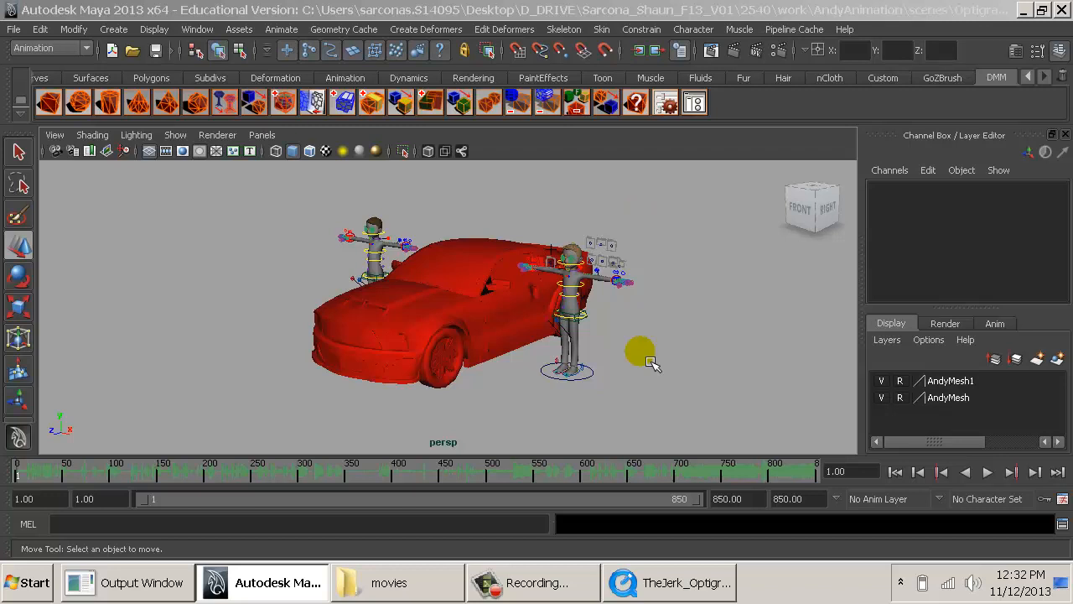
{"action": "left_click", "coordinate": [645, 591]}
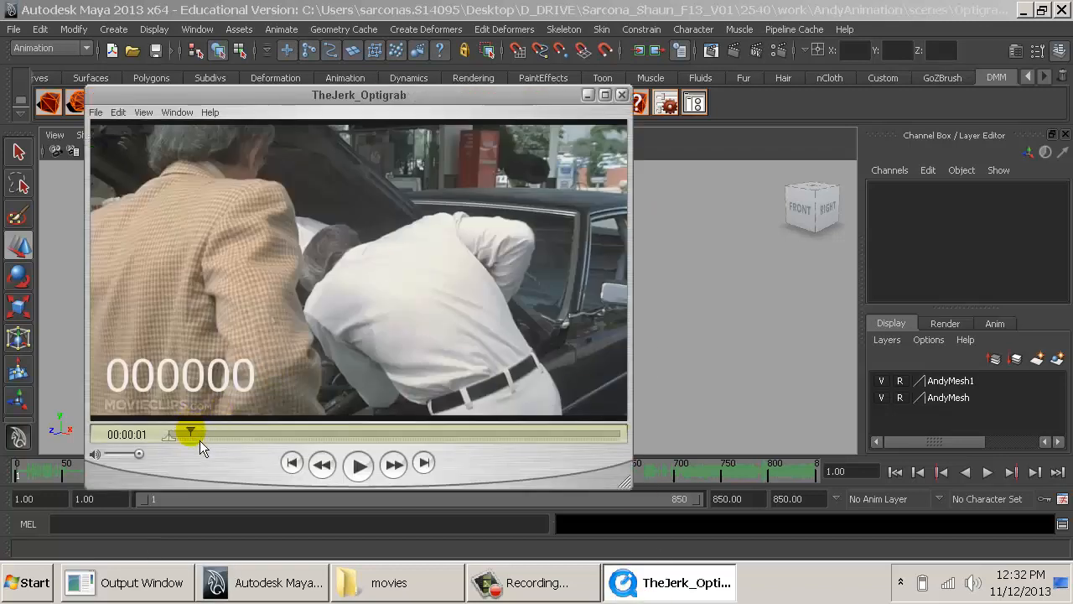
{"action": "mouse_move", "coordinate": [200, 441]}
{"action": "left_mouse_down"}
{"action": "mouse_move", "coordinate": [234, 443]}
{"action": "mouse_move", "coordinate": [206, 445]}
{"action": "left_mouse_up"}
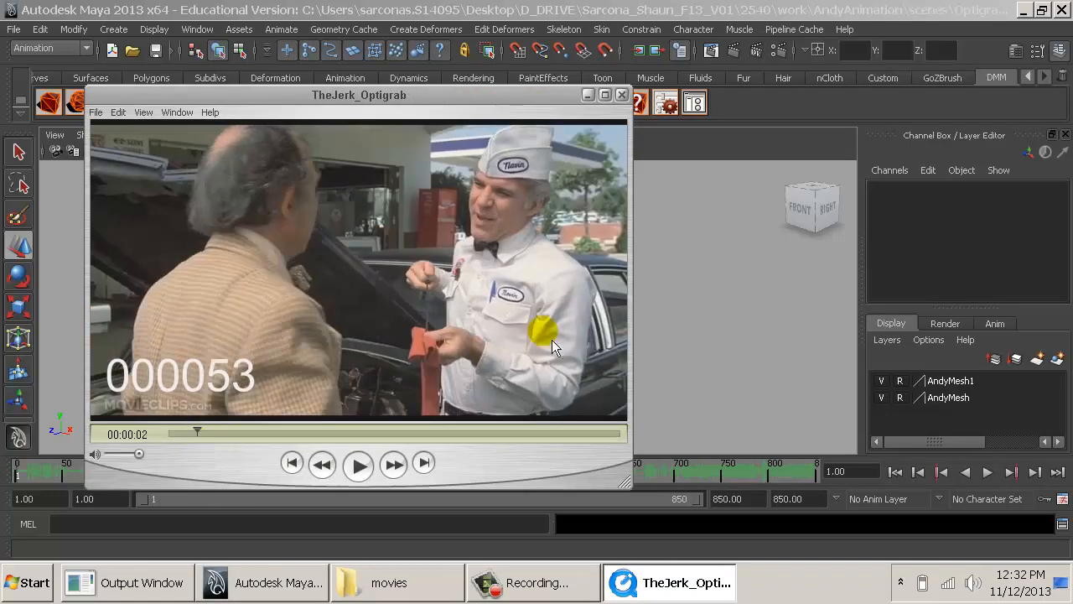
- Back in Maya, scale the car uniformly to about 4.15 and lower it to a Translate Y of about 10.94
{"action": "left_click_drag", "start_coordinate": [699, 318], "coordinate": [594, 318], "text": "alt"}
{"action": "left_click", "coordinate": [500, 316]}
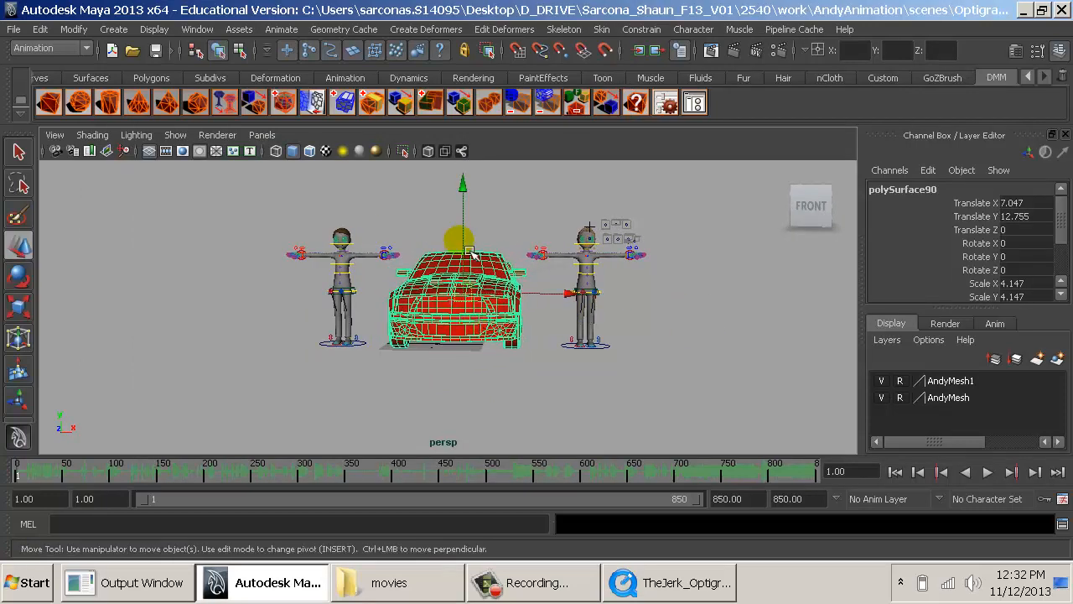
{"action": "key", "text": "space"}
{"action": "left_click_drag", "start_coordinate": [470, 253], "coordinate": [467, 289]}
{"action": "middle_click_drag", "start_coordinate": [467, 287], "coordinate": [490, 333]}
{"action": "key", "text": "f"}
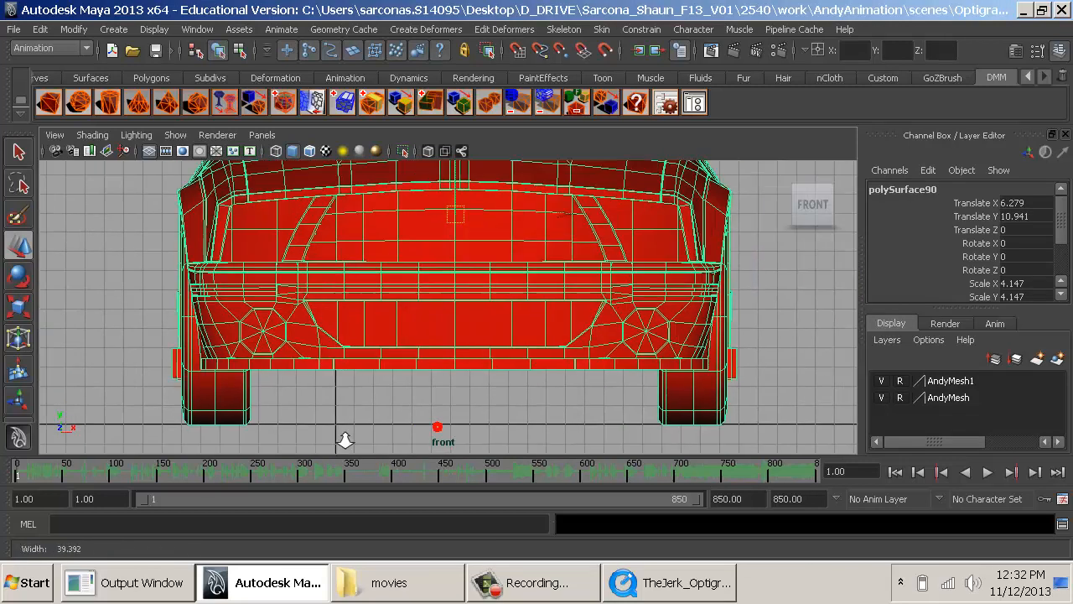
- Center the car near the origin in the front view, at a Translate X of about 0.28, and deselect it
{"action": "middle_click_drag", "start_coordinate": [519, 234], "coordinate": [467, 233]}
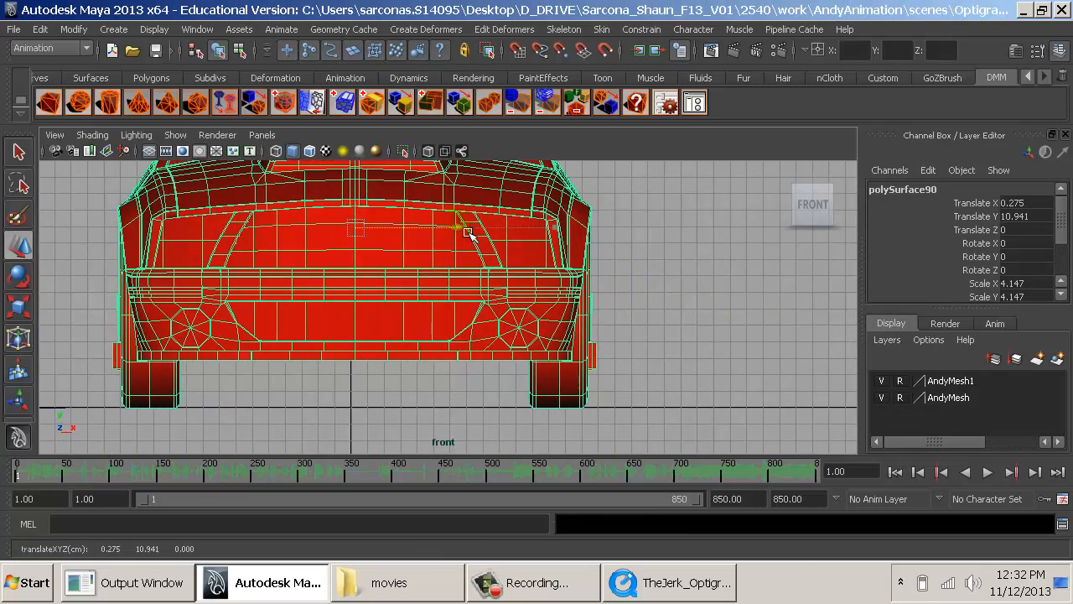
{"action": "key", "text": "space"}
{"action": "left_click_drag", "start_coordinate": [468, 233], "coordinate": [471, 203]}
{"action": "left_click", "coordinate": [648, 352]}
{"action": "left_click_drag", "start_coordinate": [648, 352], "coordinate": [731, 379], "text": "alt"}
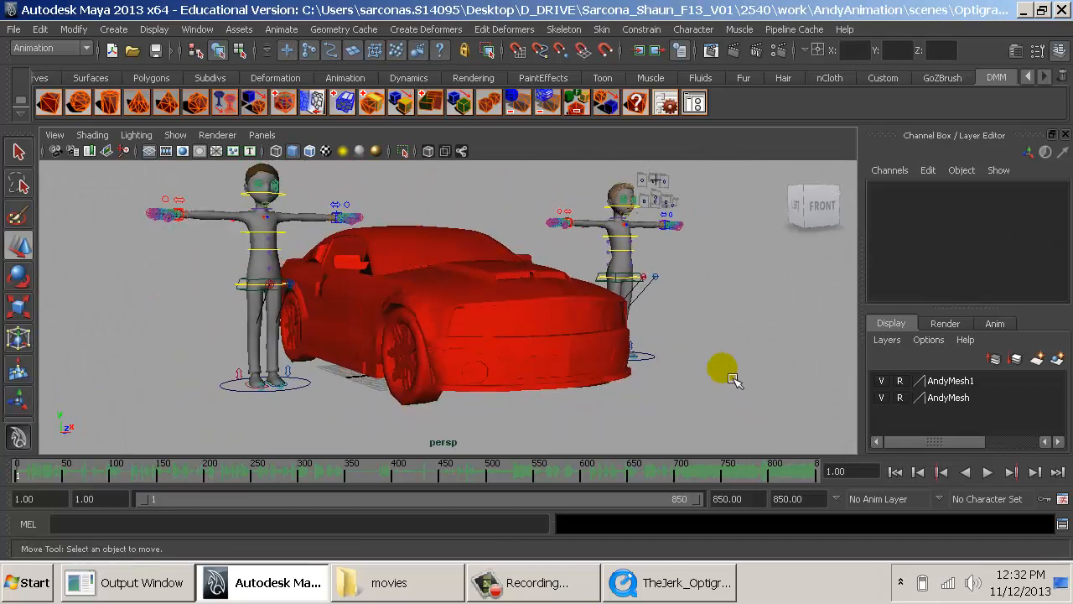
- Select the car, examine its front closely and bring up the TheJerk_Optigrab reference clip for comparison
{"action": "left_click", "coordinate": [525, 284]}
{"action": "left_click_drag", "start_coordinate": [525, 284], "coordinate": [651, 366], "text": "alt"}
{"action": "right_click_drag", "start_coordinate": [651, 366], "coordinate": [728, 391], "text": "alt"}
{"action": "left_click_drag", "start_coordinate": [660, 353], "coordinate": [572, 355], "text": "alt"}
{"action": "left_click", "coordinate": [641, 582]}
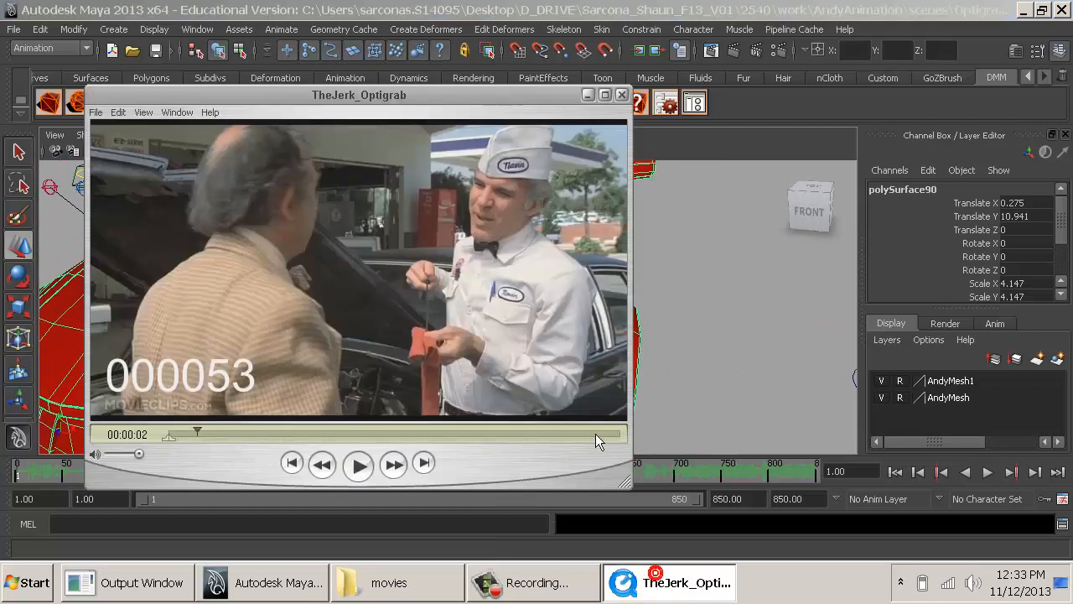
- Switch back to Maya and examine the car's hood, windshield and front fenders from several angles
{"action": "left_click", "coordinate": [702, 342]}
{"action": "mouse_move", "coordinate": [467, 343]}
{"action": "left_mouse_down", "text": "alt"}
{"action": "mouse_move", "coordinate": [419, 287]}
{"action": "mouse_move", "coordinate": [470, 335]}
{"action": "left_mouse_up", "text": "alt"}
{"action": "left_click", "coordinate": [343, 246]}
{"action": "right_click_drag", "start_coordinate": [470, 297], "coordinate": [570, 327], "text": "alt"}
{"action": "middle_click_drag", "start_coordinate": [469, 312], "coordinate": [467, 311], "text": "alt"}
{"action": "left_click_drag", "start_coordinate": [467, 312], "coordinate": [587, 328], "text": "alt"}
{"action": "right_click_drag", "start_coordinate": [587, 327], "coordinate": [511, 313], "text": "alt"}
{"action": "left_click_drag", "start_coordinate": [511, 313], "coordinate": [397, 317], "text": "alt"}
{"action": "right_click_drag", "start_coordinate": [397, 317], "coordinate": [419, 304], "text": "alt"}
{"action": "left_click_drag", "start_coordinate": [419, 303], "coordinate": [422, 335], "text": "alt"}
{"action": "left_click", "coordinate": [232, 276]}
{"action": "right_click_drag", "start_coordinate": [422, 334], "coordinate": [565, 376], "text": "alt"}
{"action": "middle_click_drag", "start_coordinate": [466, 268], "coordinate": [460, 384], "text": "alt"}
{"action": "right_click_drag", "start_coordinate": [461, 385], "coordinate": [638, 457], "text": "alt"}
{"action": "left_click", "coordinate": [506, 271]}
{"action": "left_click_drag", "start_coordinate": [429, 281], "coordinate": [479, 291], "text": "alt"}
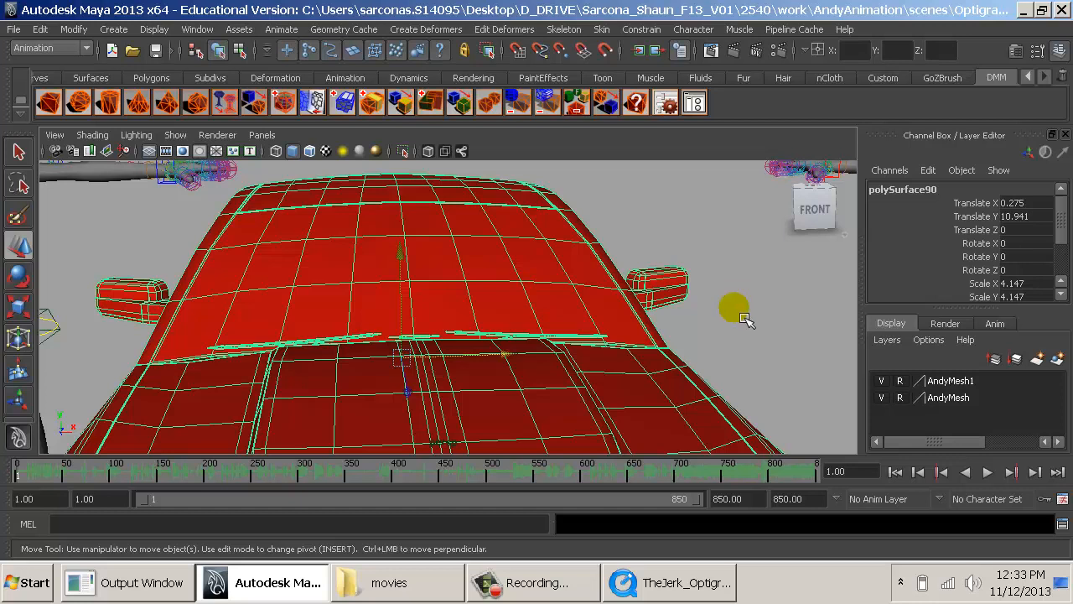
{"action": "left_click", "coordinate": [741, 313]}
{"action": "right_click_drag", "start_coordinate": [760, 374], "coordinate": [470, 342], "text": "alt"}
{"action": "left_click_drag", "start_coordinate": [558, 337], "coordinate": [459, 353], "text": "alt"}
{"action": "right_click_drag", "start_coordinate": [362, 344], "coordinate": [438, 364], "text": "alt"}
{"action": "middle_click_drag", "start_coordinate": [439, 364], "coordinate": [484, 322], "text": "alt"}
{"action": "left_click", "coordinate": [422, 308]}
{"action": "left_click", "coordinate": [327, 331]}
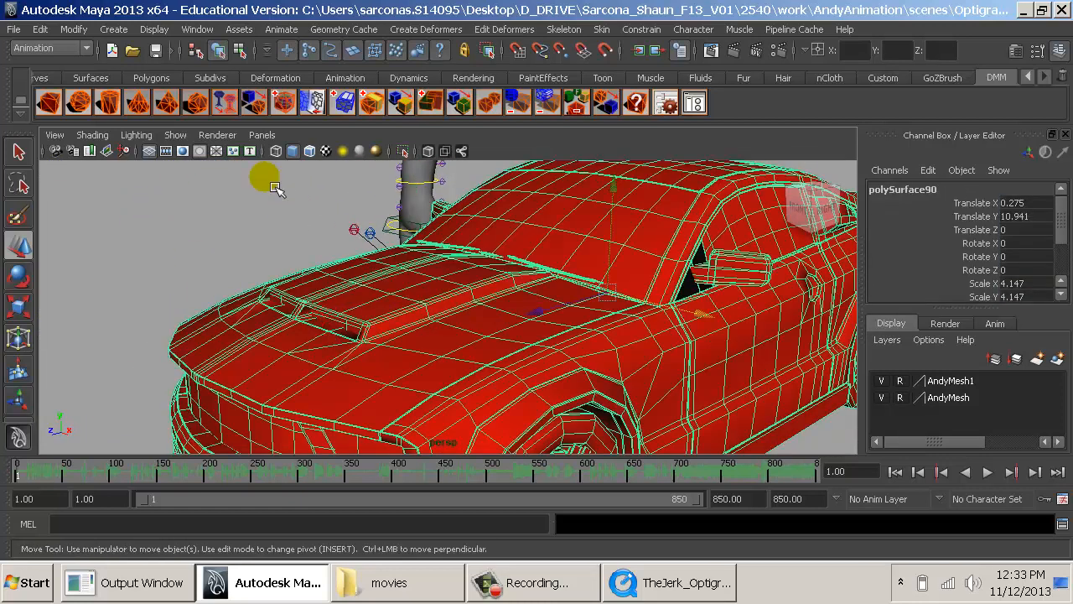
- Separate the car mesh into its distinct pieces and clear the selection
{"action": "key", "text": "space"}
{"action": "left_click", "coordinate": [122, 239]}
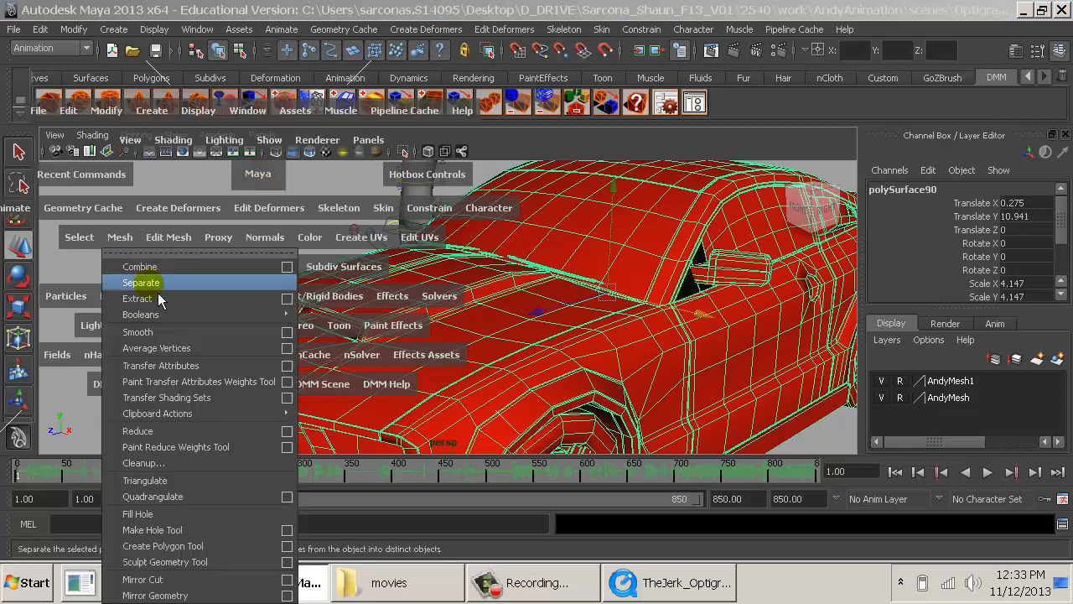
{"action": "left_click", "coordinate": [157, 287]}
{"action": "left_click", "coordinate": [158, 236]}
{"action": "left_click", "coordinate": [313, 335]}
{"action": "left_click_drag", "start_coordinate": [365, 394], "coordinate": [508, 330], "text": "alt"}
{"action": "key", "text": "g"}
{"action": "key", "text": "q"}
{"action": "left_click", "coordinate": [763, 306]}
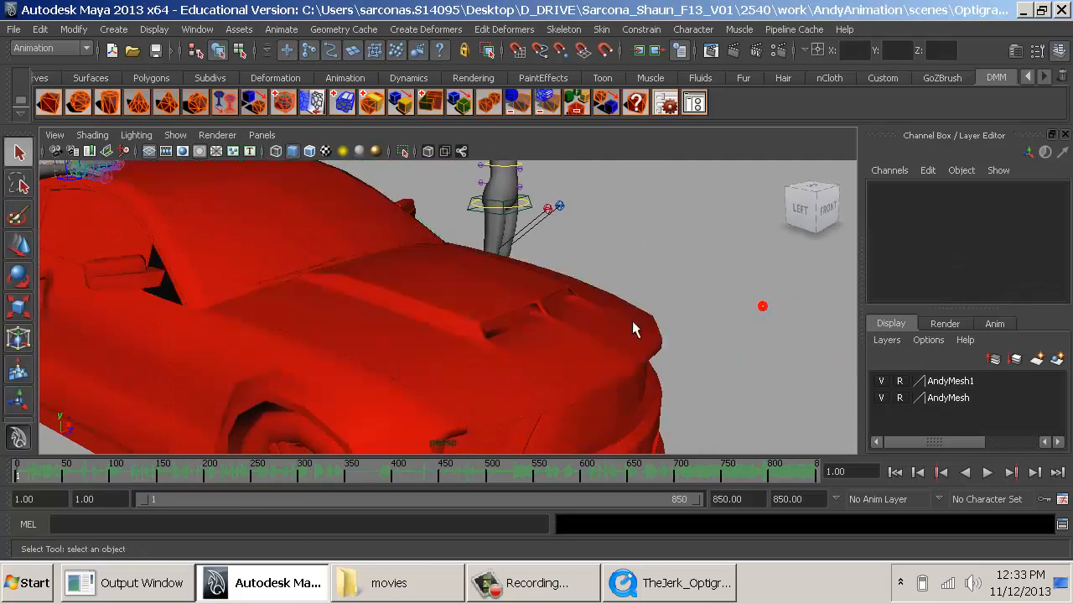
- Switch the car body to face selection and select the hood faces in the top view, refining along the windshield edge
{"action": "left_click", "coordinate": [632, 329]}
{"action": "left_click_drag", "start_coordinate": [632, 329], "coordinate": [434, 318], "text": "alt"}
{"action": "right_click_drag", "start_coordinate": [433, 304], "coordinate": [427, 232]}
{"action": "left_click_drag", "start_coordinate": [427, 231], "coordinate": [699, 378], "text": "alt"}
{"action": "key", "text": "space"}
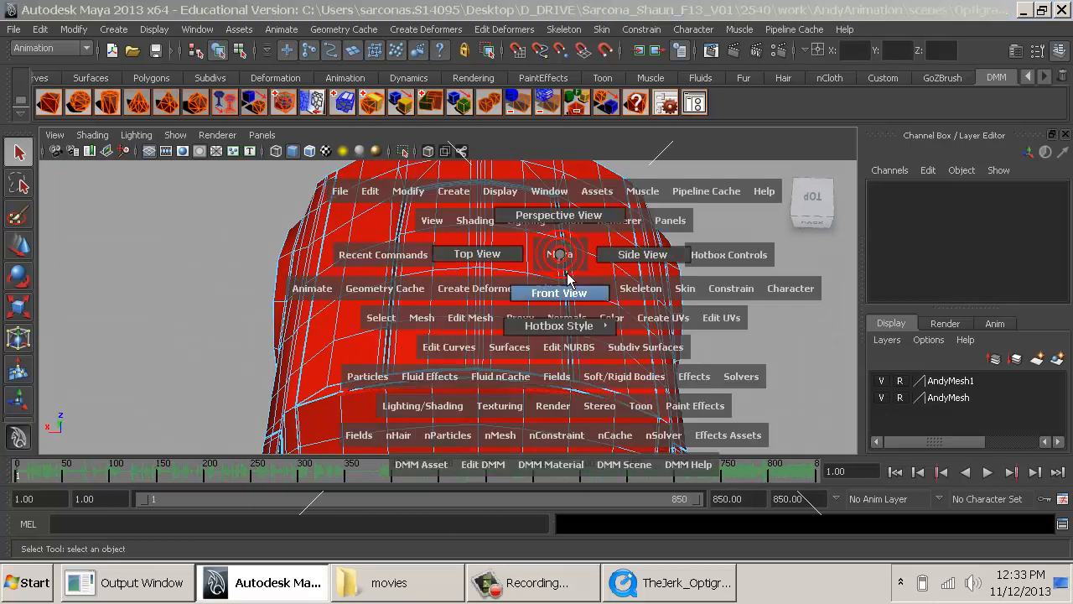
{"action": "left_click_drag", "start_coordinate": [557, 285], "coordinate": [494, 258]}
{"action": "right_click_drag", "start_coordinate": [574, 281], "coordinate": [420, 250], "text": "alt"}
{"action": "middle_click_drag", "start_coordinate": [443, 327], "coordinate": [445, 122], "text": "alt"}
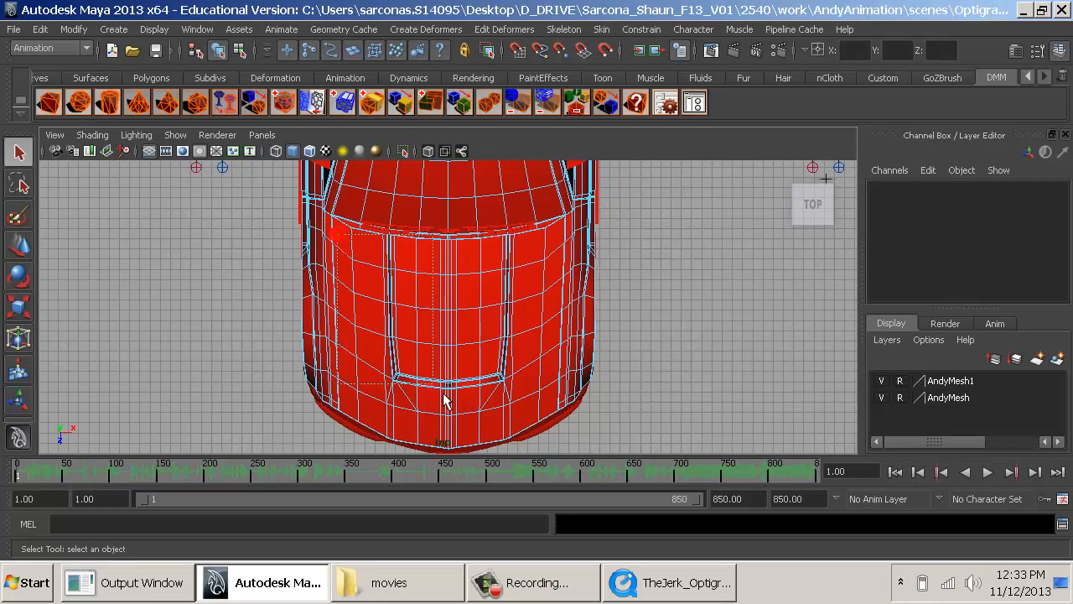
{"action": "left_click_drag", "start_coordinate": [561, 488], "coordinate": [555, 482]}
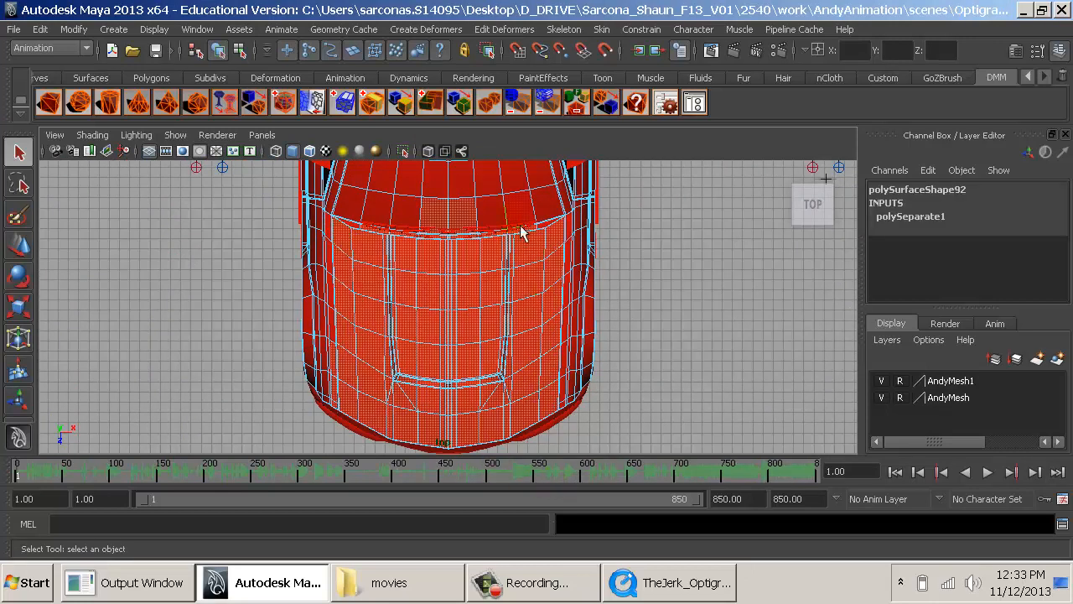
{"action": "right_click_drag", "start_coordinate": [413, 221], "coordinate": [473, 260], "text": "alt"}
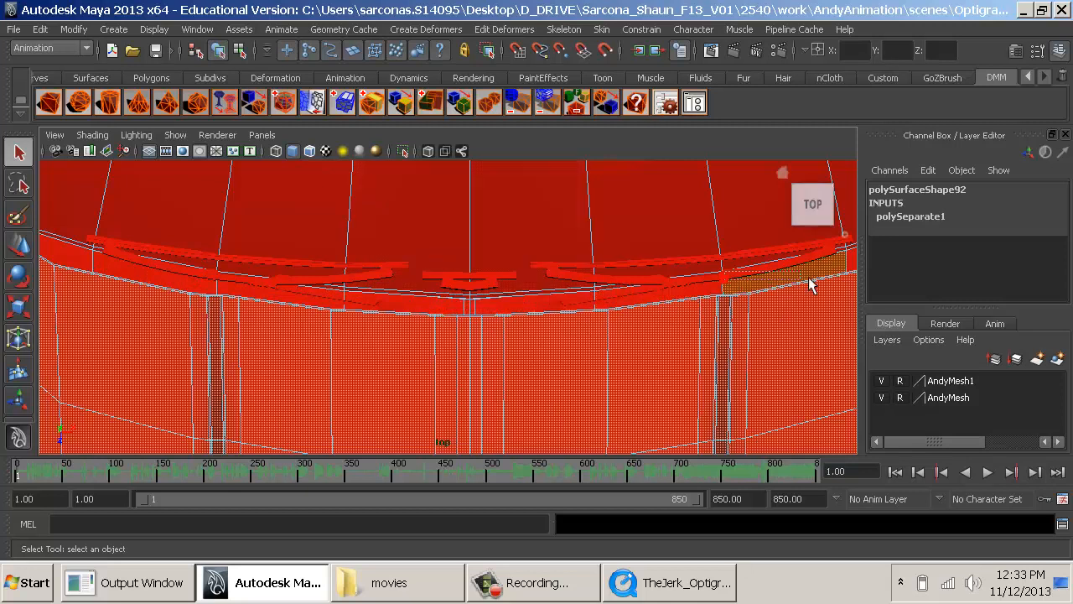
- Examine the selected hood faces in perspective from the front and both sides for missing or extra faces
{"action": "key", "text": "f"}
{"action": "key", "text": "space"}
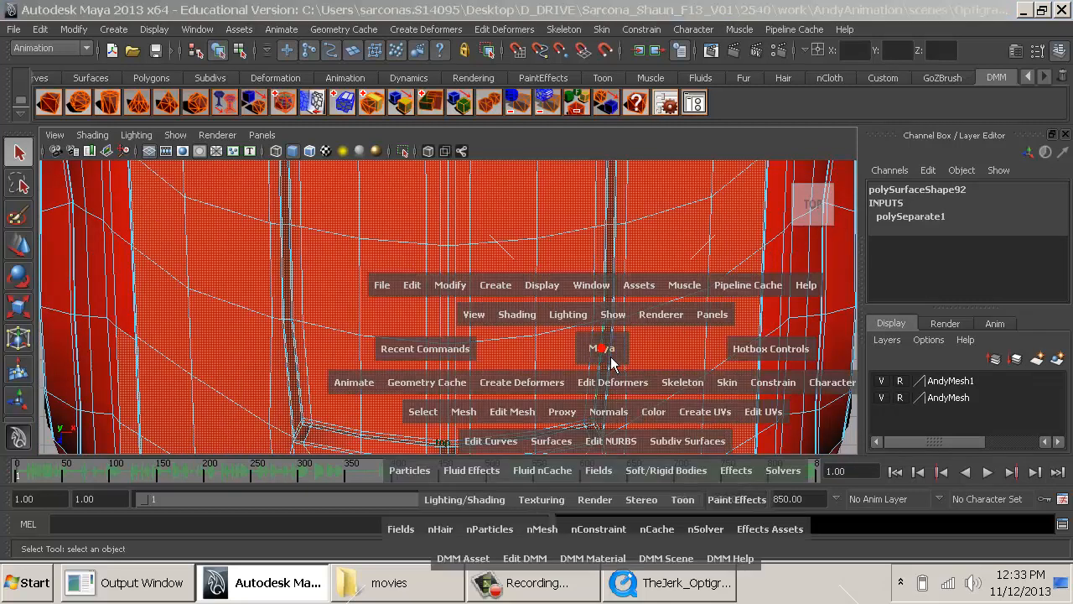
{"action": "left_click_drag", "start_coordinate": [605, 357], "coordinate": [605, 315]}
{"action": "left_click_drag", "start_coordinate": [674, 353], "coordinate": [495, 337], "text": "alt"}
{"action": "right_click_drag", "start_coordinate": [544, 339], "coordinate": [429, 310], "text": "alt"}
{"action": "left_click_drag", "start_coordinate": [529, 321], "coordinate": [417, 344], "text": "alt"}
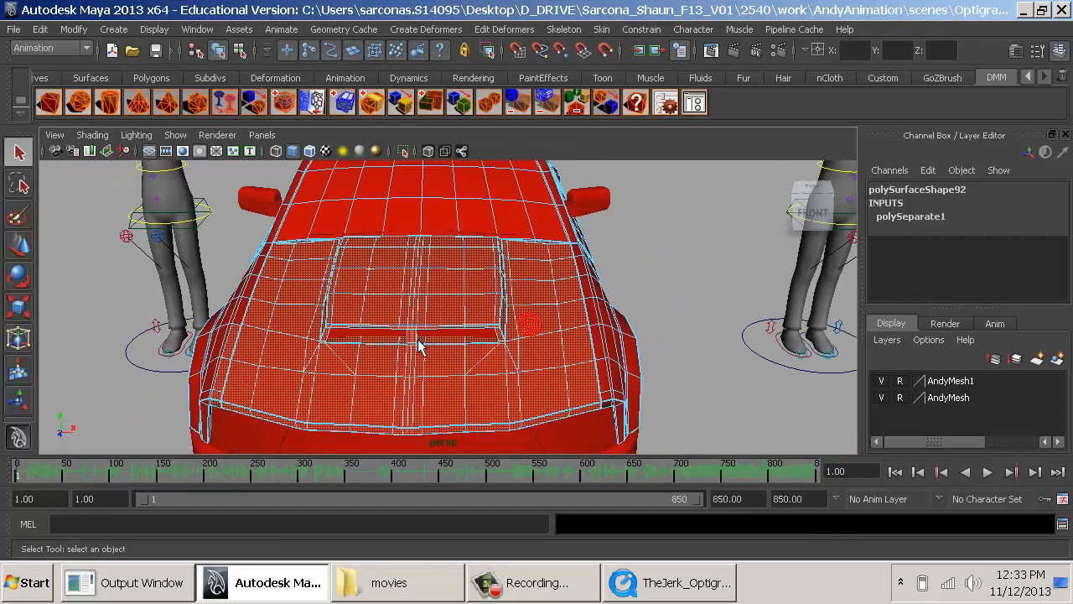
{"action": "middle_click_drag", "start_coordinate": [416, 345], "coordinate": [508, 283], "text": "alt"}
{"action": "right_click_drag", "start_coordinate": [498, 280], "coordinate": [659, 307], "text": "alt"}
{"action": "middle_click_drag", "start_coordinate": [404, 308], "coordinate": [592, 327], "text": "alt"}
{"action": "right_click_drag", "start_coordinate": [549, 301], "coordinate": [605, 323], "text": "alt"}
{"action": "left_click_drag", "start_coordinate": [486, 269], "coordinate": [428, 273], "text": "alt"}
- Refine the hood face selection along its side edge in the top view and check the front corner in perspective
{"action": "key", "text": "space"}
{"action": "middle_click_drag", "start_coordinate": [204, 306], "coordinate": [304, 217], "text": "alt"}
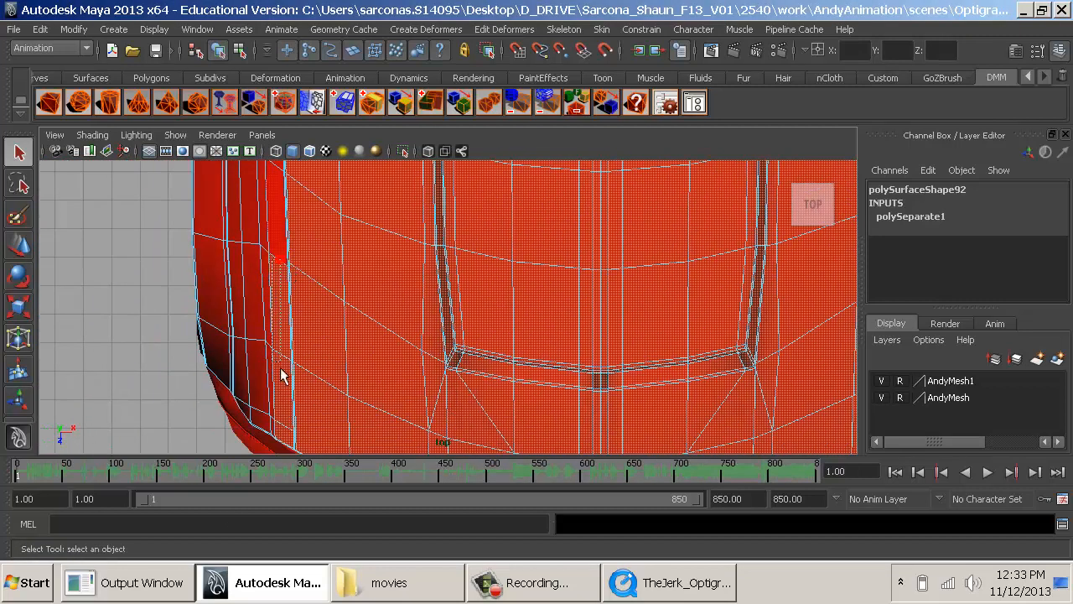
{"action": "middle_click_drag", "start_coordinate": [807, 353], "coordinate": [387, 314], "text": "alt"}
{"action": "middle_click_drag", "start_coordinate": [532, 289], "coordinate": [531, 450], "text": "alt"}
{"action": "middle_click_drag", "start_coordinate": [560, 205], "coordinate": [589, 422], "text": "alt"}
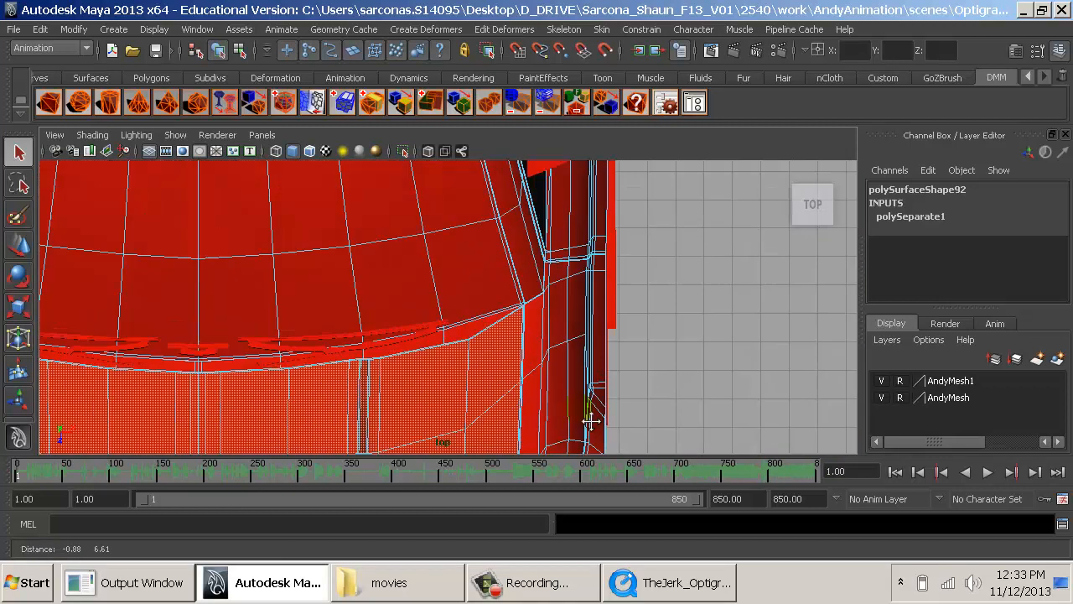
{"action": "key", "text": "space"}
{"action": "left_click_drag", "start_coordinate": [518, 370], "coordinate": [520, 335]}
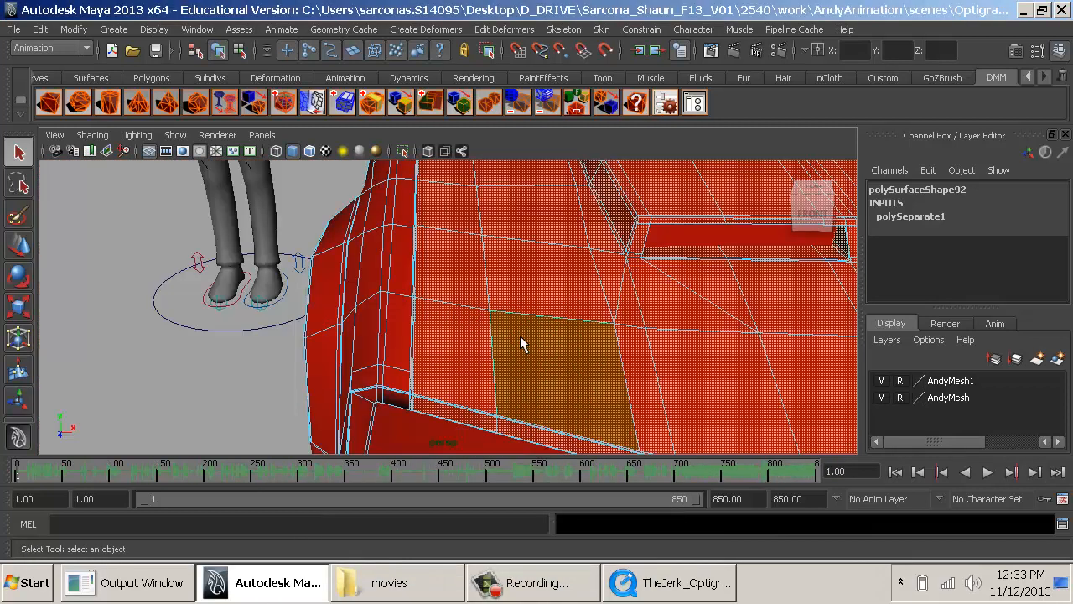
{"action": "left_click_drag", "start_coordinate": [635, 333], "coordinate": [656, 333], "text": "alt"}
{"action": "right_click_drag", "start_coordinate": [657, 332], "coordinate": [522, 220], "text": "alt"}
- Extract the selected hood faces from the car body and select the new hood piece for rotating
{"action": "key", "text": "space"}
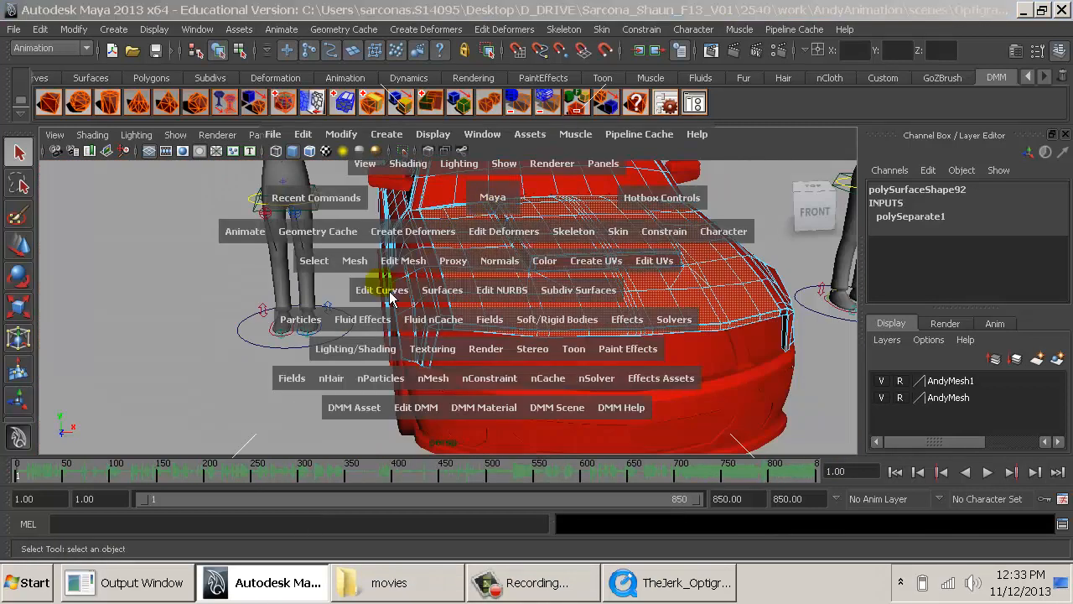
{"action": "left_click", "coordinate": [354, 262]}
{"action": "left_click", "coordinate": [397, 286]}
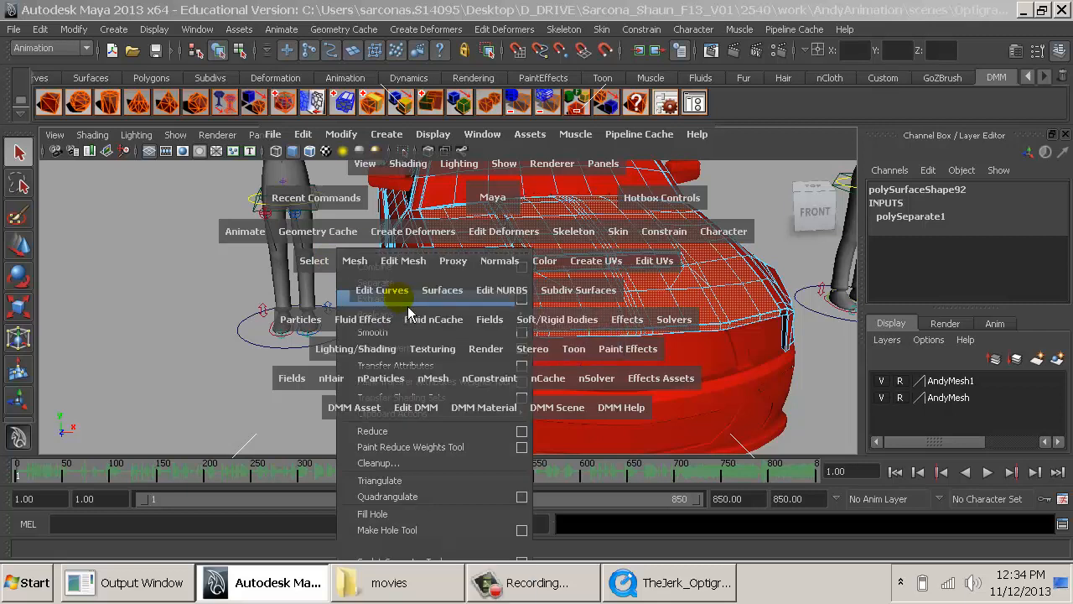
{"action": "key", "text": "w"}
{"action": "right_click_drag", "start_coordinate": [525, 281], "coordinate": [553, 235]}
{"action": "left_click", "coordinate": [505, 274]}
{"action": "key", "text": "e"}
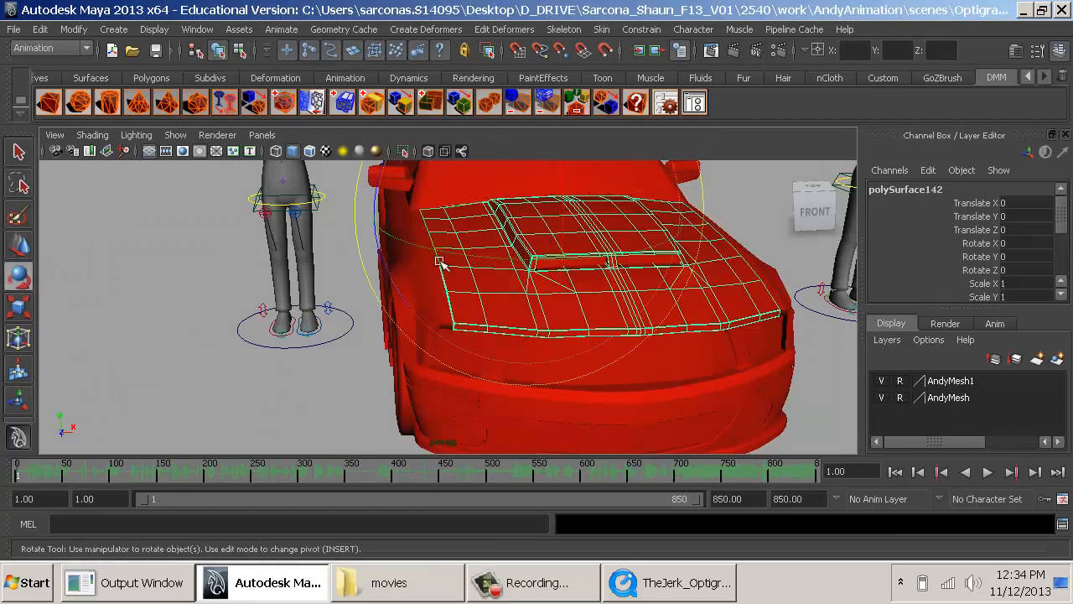
- Move the hood's pivot to its rear edge at the base of the windshield, undoing the trial rotation
{"action": "left_click_drag", "start_coordinate": [450, 254], "coordinate": [380, 247], "text": "alt"}
{"action": "key", "text": "Insert"}
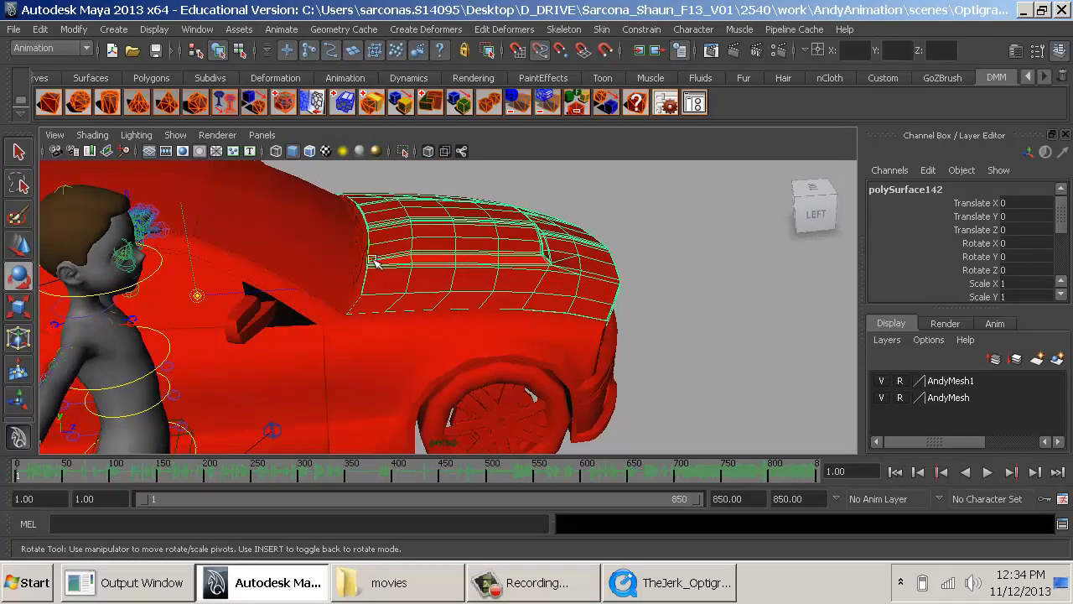
{"action": "key", "text": "Insert"}
{"action": "left_click_drag", "start_coordinate": [521, 218], "coordinate": [431, 177]}
{"action": "key", "text": "ctrl+z"}
{"action": "key", "text": "Insert"}
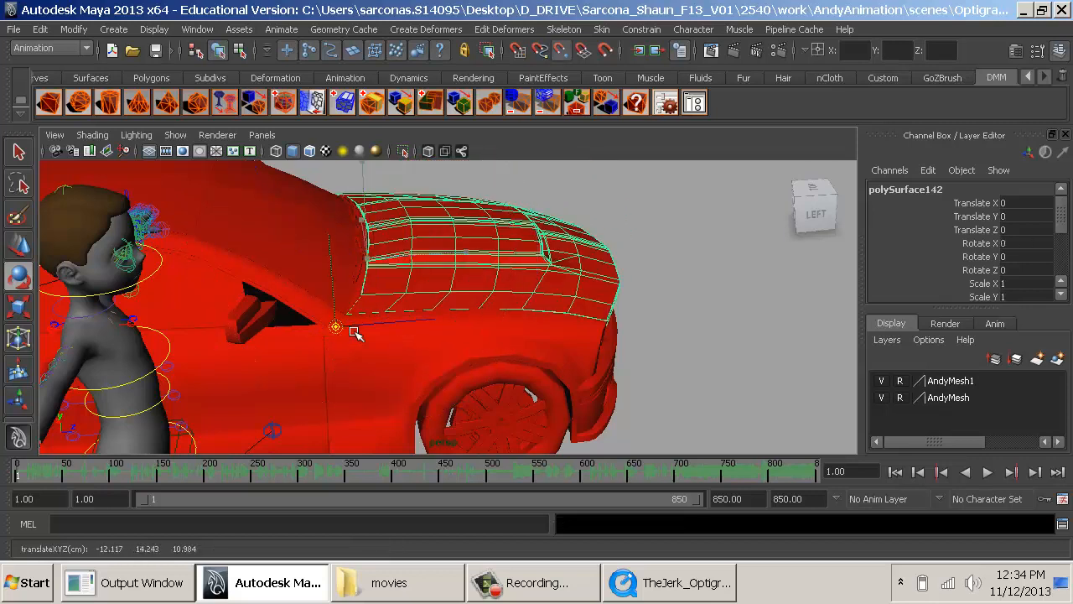
{"action": "key", "text": "Insert"}
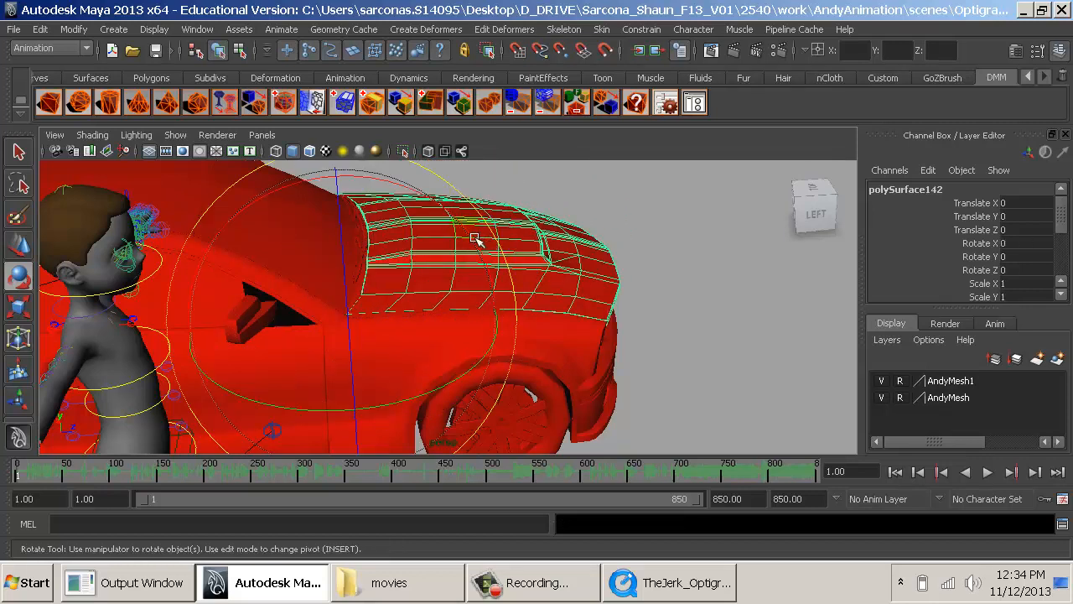
- Try rotating the hood open about its rear edge to a Rotate X of about -55
{"action": "left_click_drag", "start_coordinate": [474, 240], "coordinate": [479, 312]}
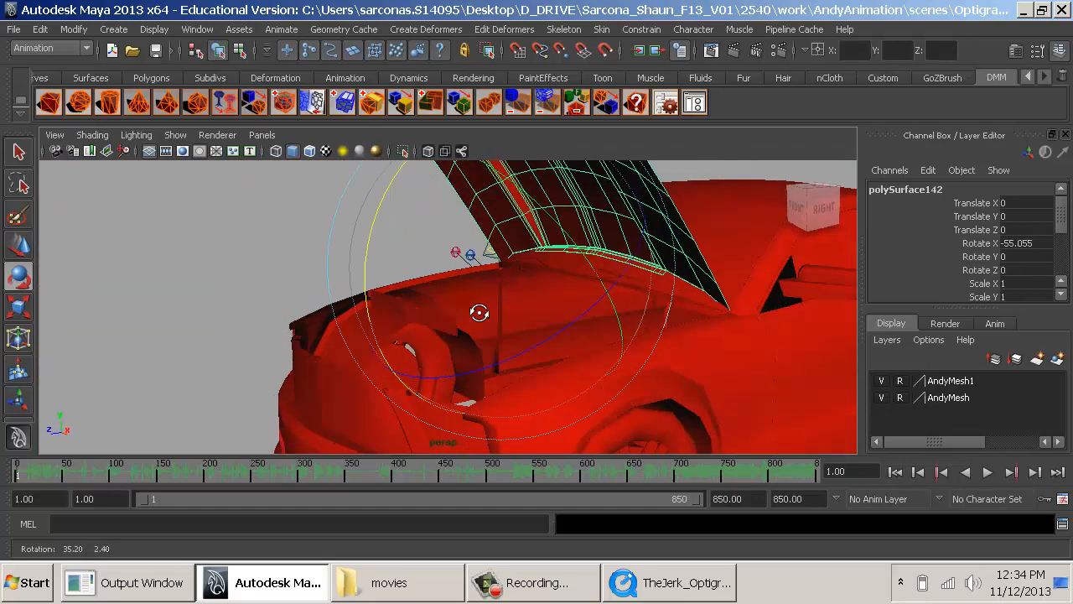
{"action": "key", "text": "ctrl+z"}
{"action": "left_click_drag", "start_coordinate": [386, 319], "coordinate": [587, 343], "text": "alt"}
- Select the hood's scoop insert and then the hood, rotate the hood open to a Rotate X of about -43.85, and deselect it
{"action": "key", "text": "q"}
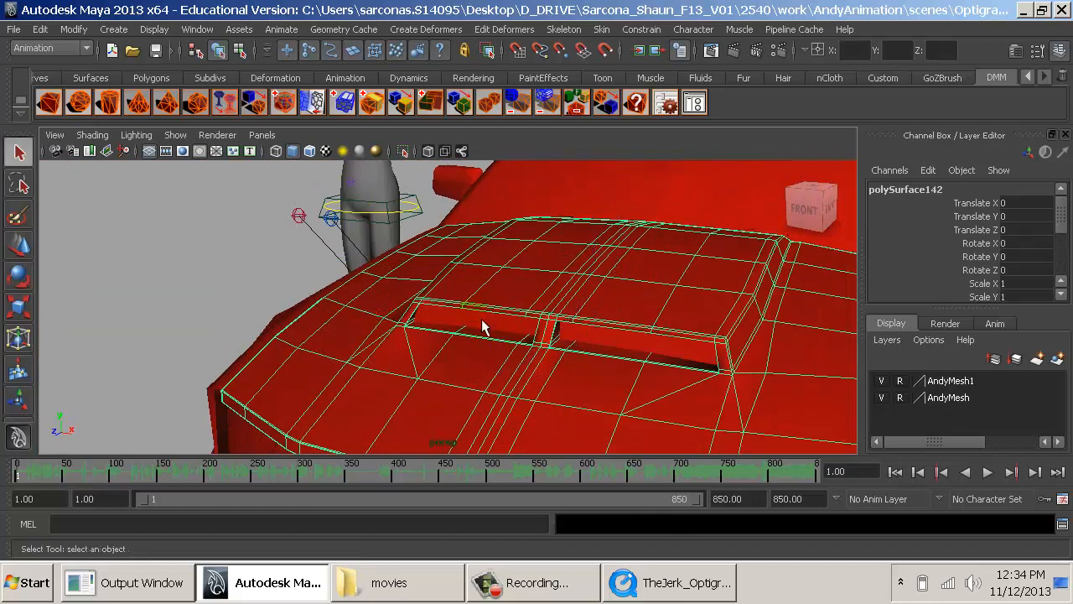
{"action": "left_click", "coordinate": [591, 339]}
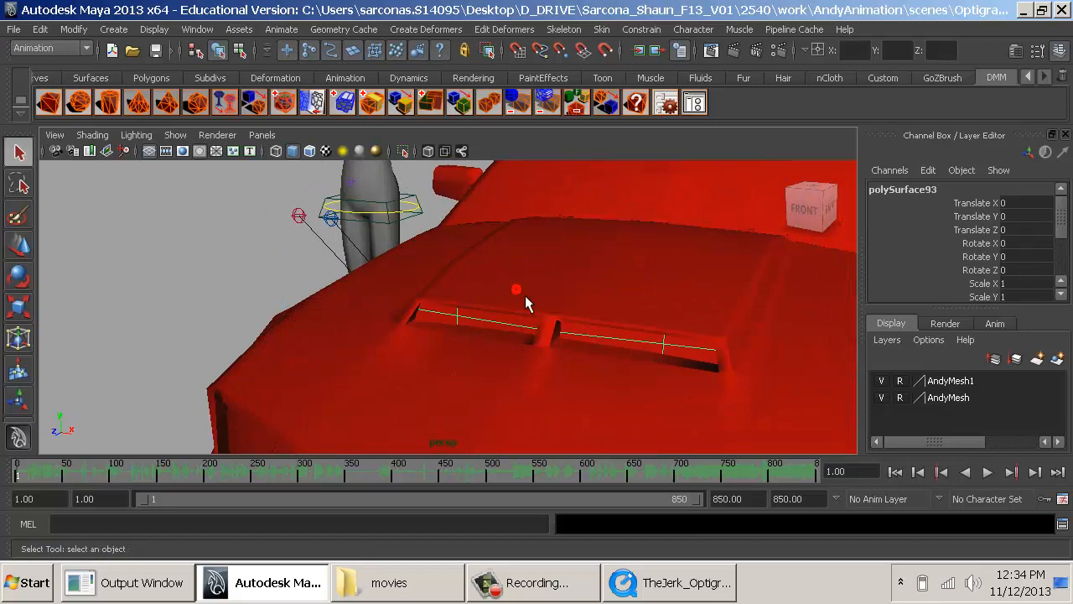
{"action": "left_click", "coordinate": [524, 295]}
{"action": "key", "text": "Left"}
{"action": "left_click", "coordinate": [528, 298]}
{"action": "left_click_drag", "start_coordinate": [528, 298], "coordinate": [515, 294], "text": "alt"}
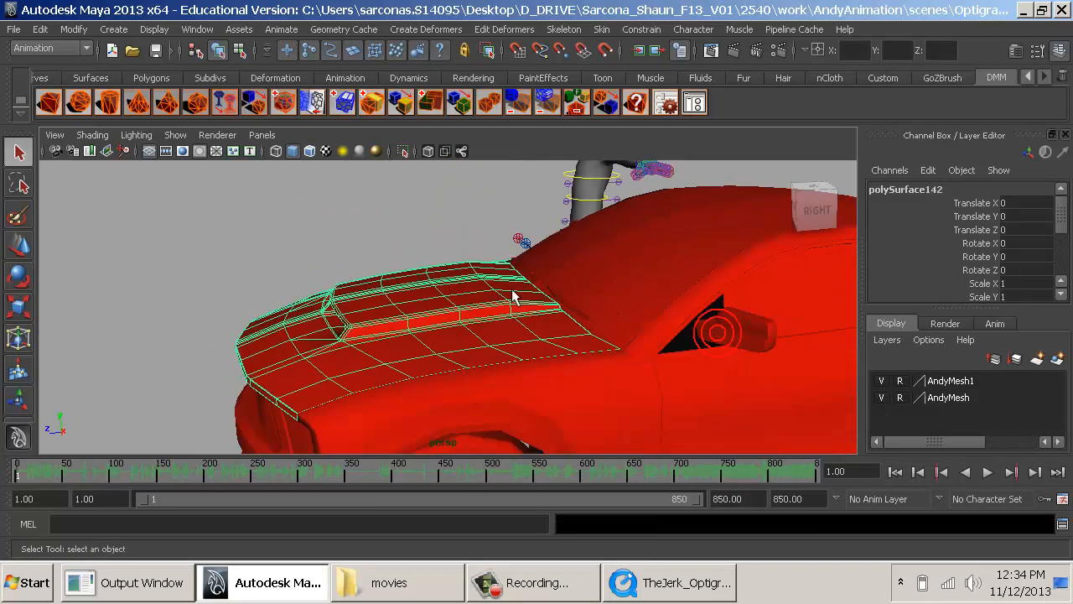
{"action": "key", "text": "e"}
{"action": "left_click_drag", "start_coordinate": [393, 177], "coordinate": [523, 151]}
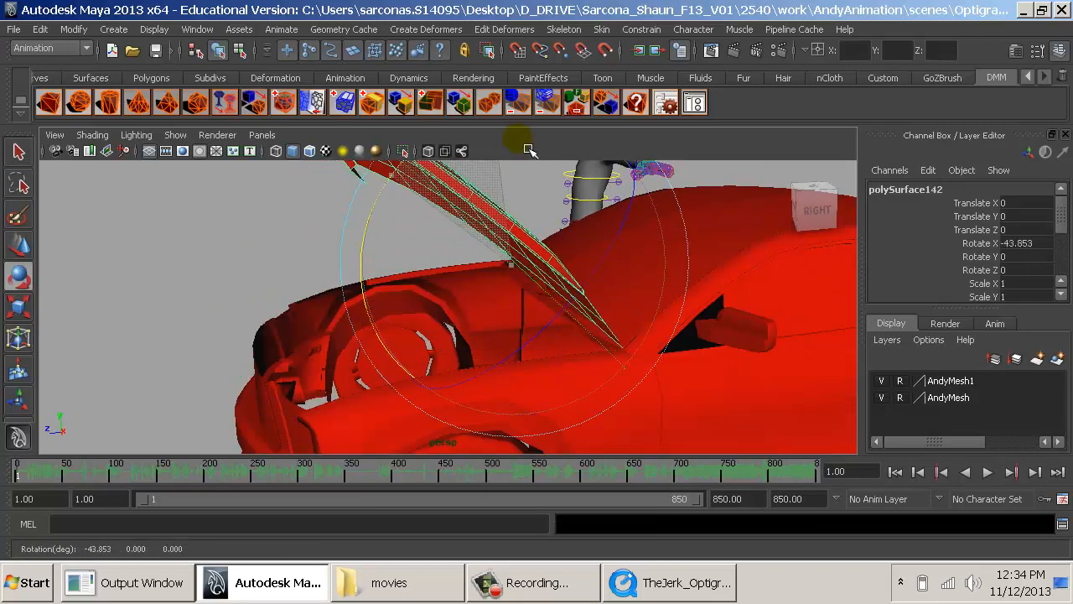
{"action": "left_click", "coordinate": [221, 215]}
- Inspect the open hood and engine bay, reselect the hood to fine-tune its opening angle, and deselect it
{"action": "left_click_drag", "start_coordinate": [445, 296], "coordinate": [551, 305], "text": "alt"}
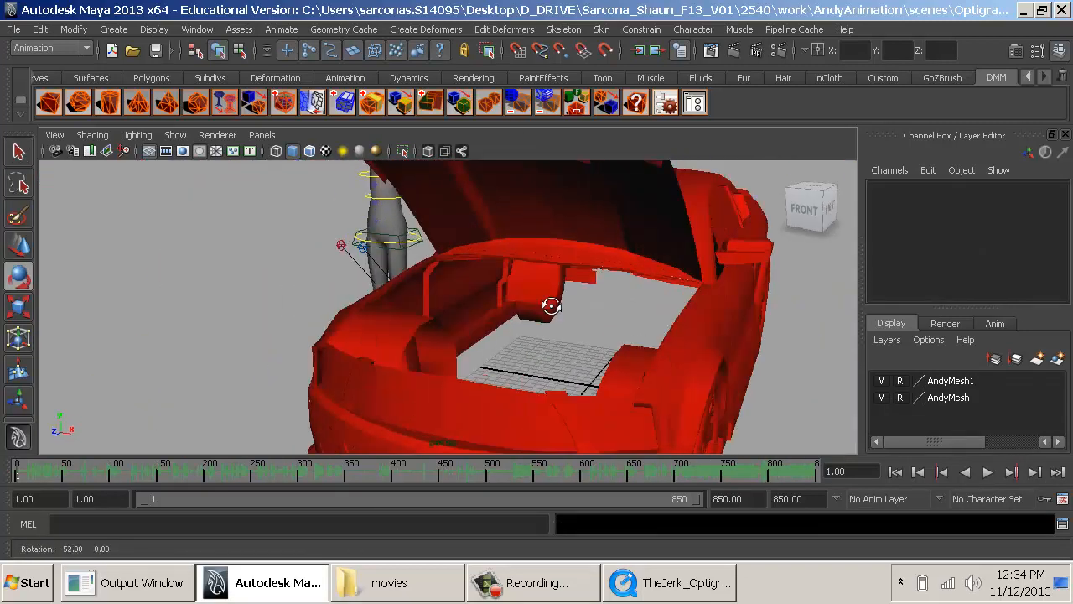
{"action": "right_click_drag", "start_coordinate": [551, 305], "coordinate": [331, 297], "text": "alt"}
{"action": "left_click_drag", "start_coordinate": [533, 326], "coordinate": [614, 362], "text": "alt"}
{"action": "middle_click_drag", "start_coordinate": [614, 362], "coordinate": [537, 364], "text": "alt"}
{"action": "left_click_drag", "start_coordinate": [537, 363], "coordinate": [514, 342], "text": "alt"}
{"action": "key", "text": "ctrl+z"}
{"action": "left_click_drag", "start_coordinate": [308, 214], "coordinate": [272, 238]}
{"action": "left_click", "coordinate": [179, 248]}
{"action": "left_click_drag", "start_coordinate": [172, 249], "coordinate": [537, 306], "text": "alt"}
{"action": "right_click_drag", "start_coordinate": [604, 301], "coordinate": [516, 326], "text": "alt"}
{"action": "mouse_move", "coordinate": [560, 304]}
{"action": "left_mouse_down", "text": "alt"}
{"action": "mouse_move", "coordinate": [498, 328]}
{"action": "mouse_move", "coordinate": [552, 316]}
{"action": "left_mouse_up", "text": "alt"}
{"action": "right_click_drag", "start_coordinate": [609, 303], "coordinate": [583, 344], "text": "alt"}
{"action": "left_click_drag", "start_coordinate": [640, 373], "coordinate": [604, 383], "text": "alt"}
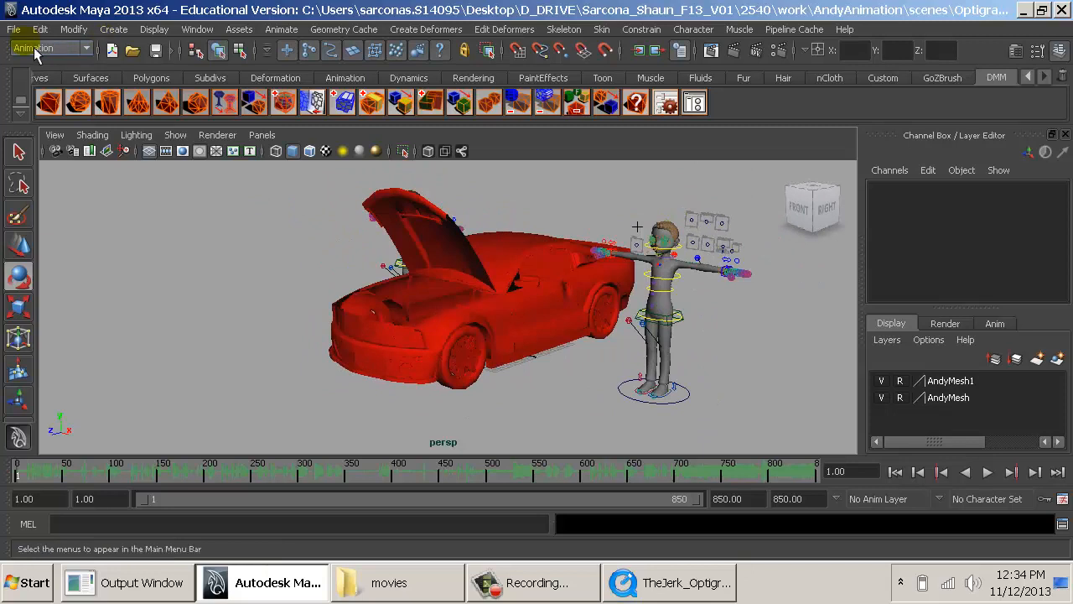
- Save the scene under the new name Optigrab_02_CarImport.mb in the project's scenes folder
{"action": "left_click", "coordinate": [14, 28]}
{"action": "left_click", "coordinate": [67, 103]}
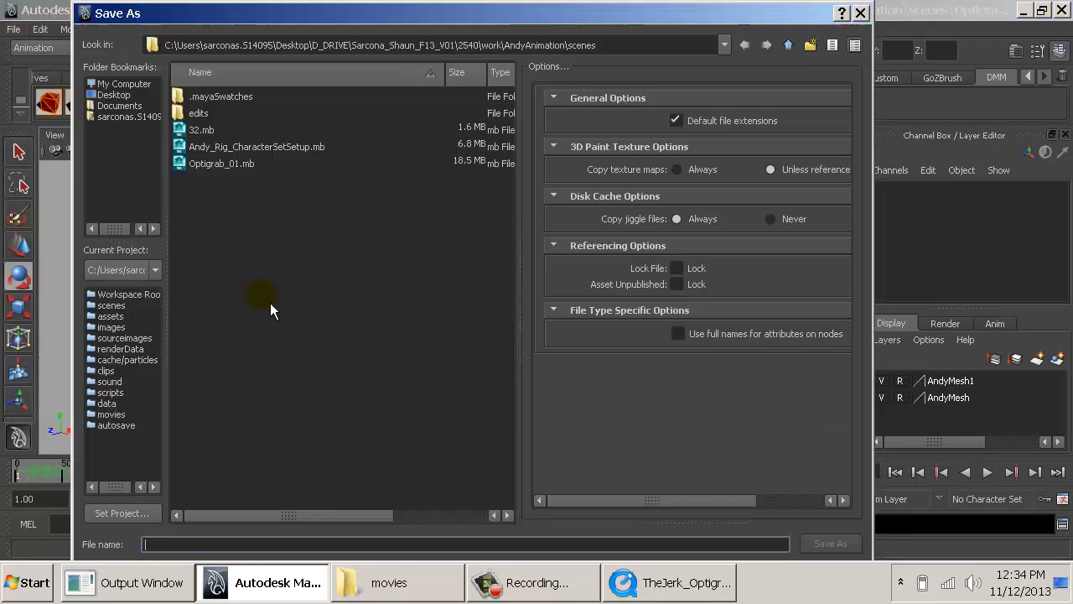
{"action": "left_click", "coordinate": [219, 164]}
{"action": "left_click", "coordinate": [191, 545]}
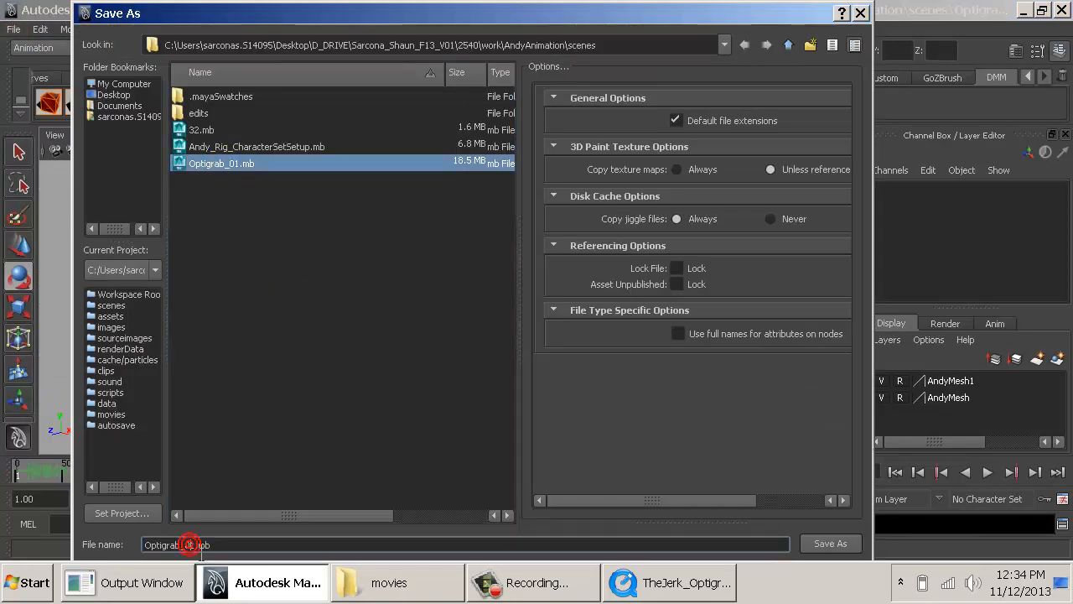
{"action": "key", "text": "BackSpace"}
{"action": "type", "text": "2_CarImport"}
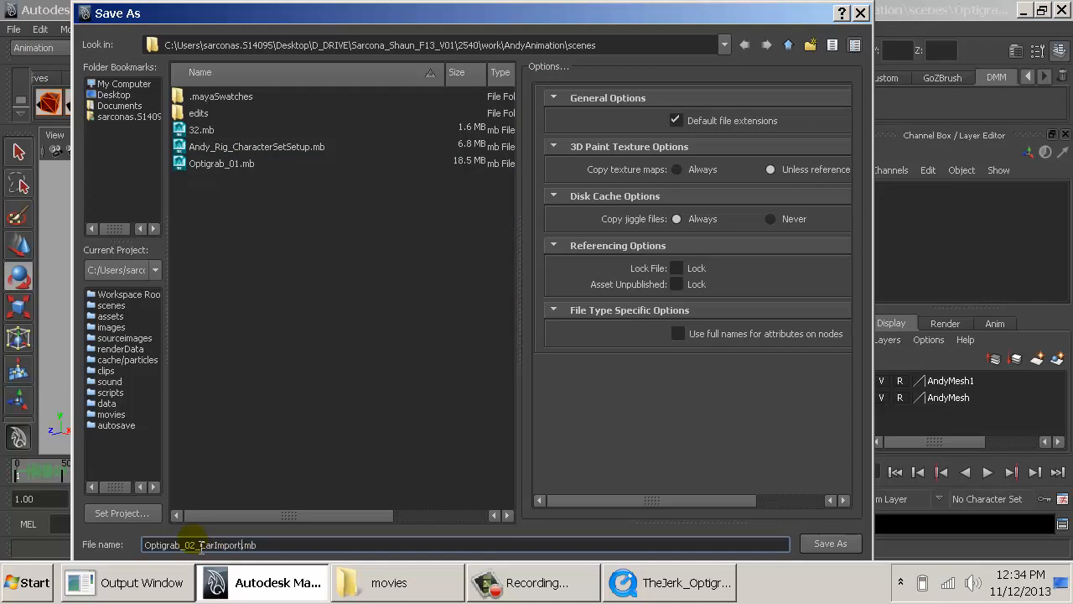
{"action": "key", "text": "Return"}
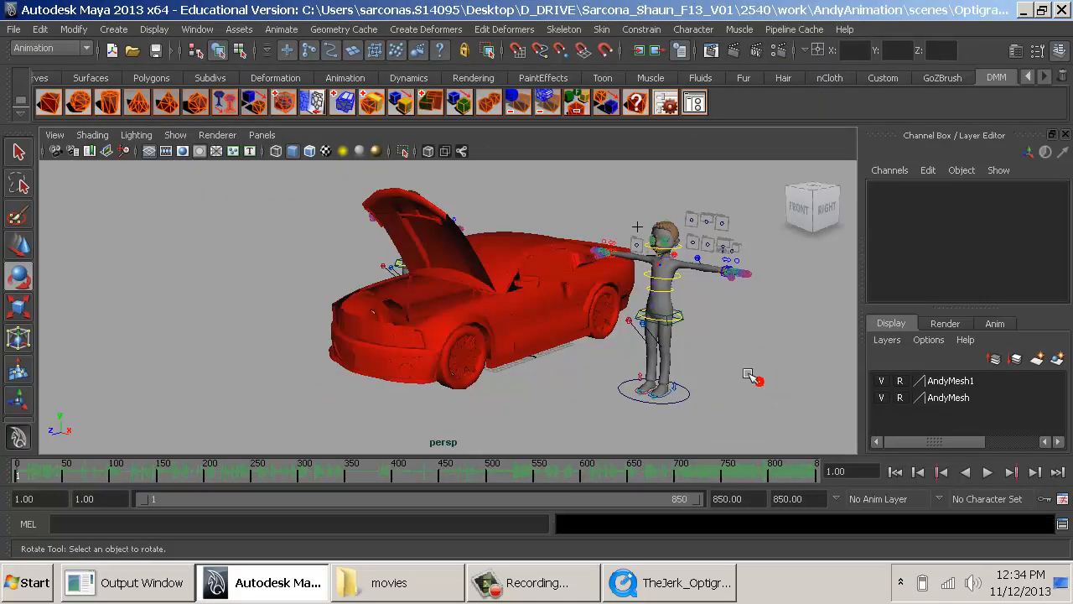
- Review the car and characters together, bring up the TheJerk_Optigrab clip and rewind it to frame 0 for comparison
{"action": "middle_click_drag", "start_coordinate": [706, 344], "coordinate": [619, 355], "text": "alt"}
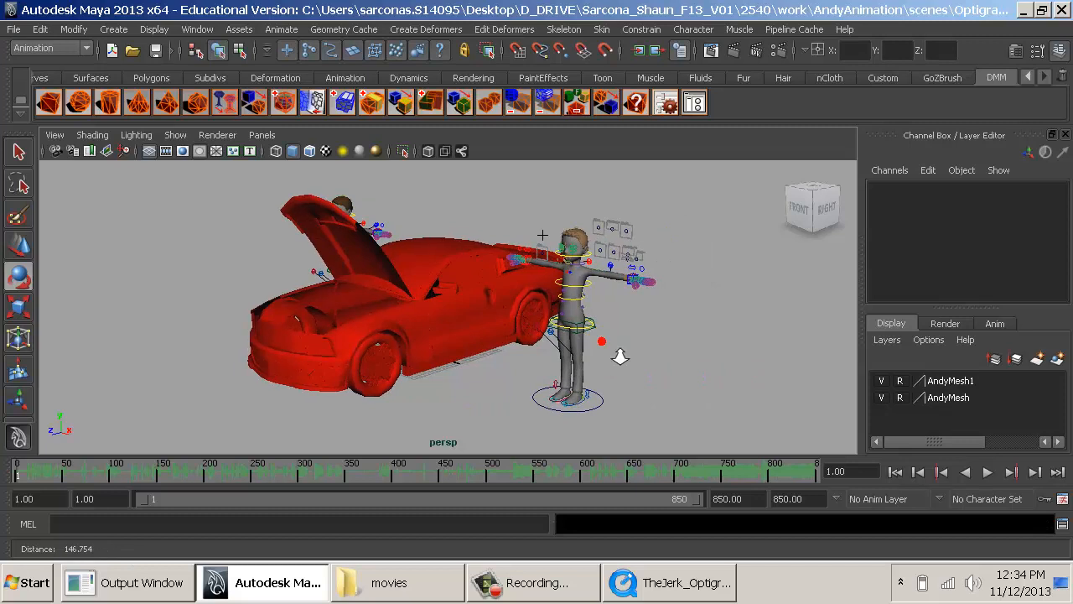
{"action": "right_click_drag", "start_coordinate": [619, 354], "coordinate": [671, 364], "text": "alt"}
{"action": "left_click_drag", "start_coordinate": [670, 364], "coordinate": [612, 392], "text": "alt"}
{"action": "middle_click_drag", "start_coordinate": [611, 392], "coordinate": [616, 362], "text": "alt"}
{"action": "left_click", "coordinate": [683, 596]}
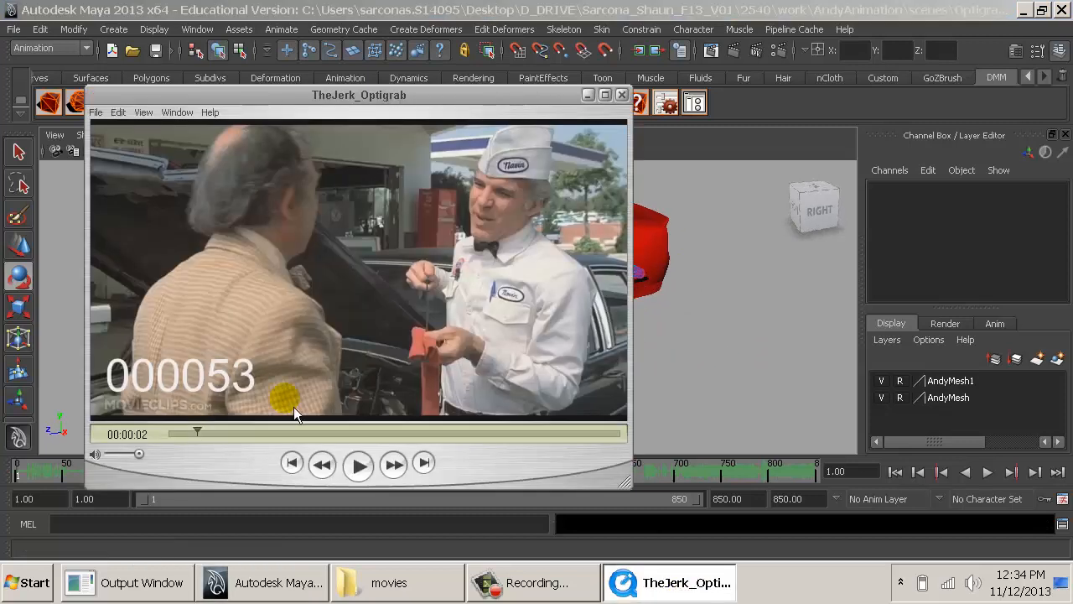
{"action": "left_click_drag", "start_coordinate": [194, 436], "coordinate": [90, 437]}
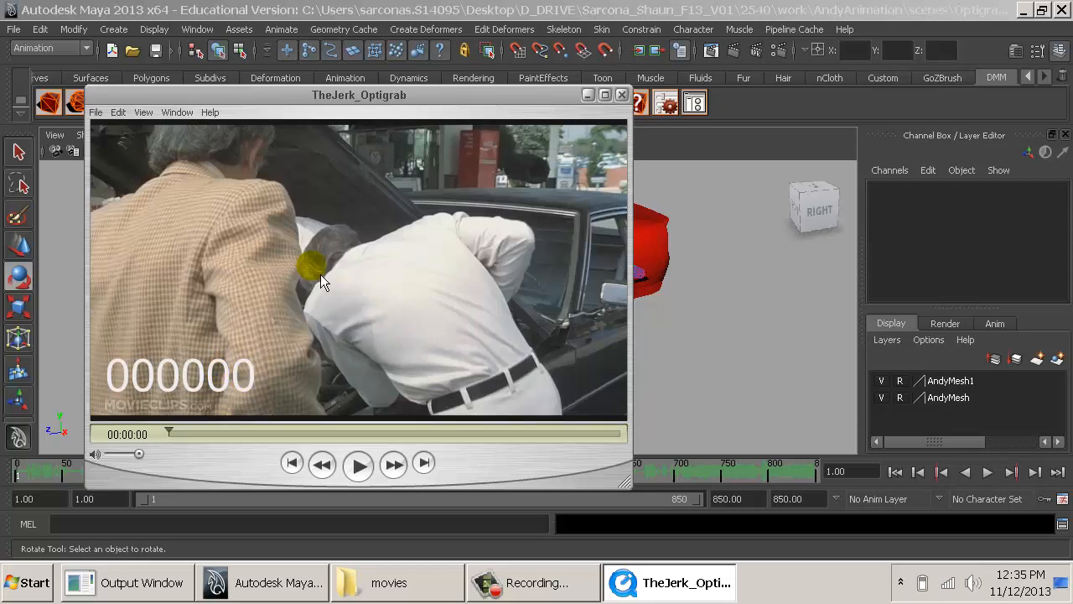
- Return to Maya, select the near character's world control, and look through its attributes
{"action": "key", "text": "alt+Tab"}
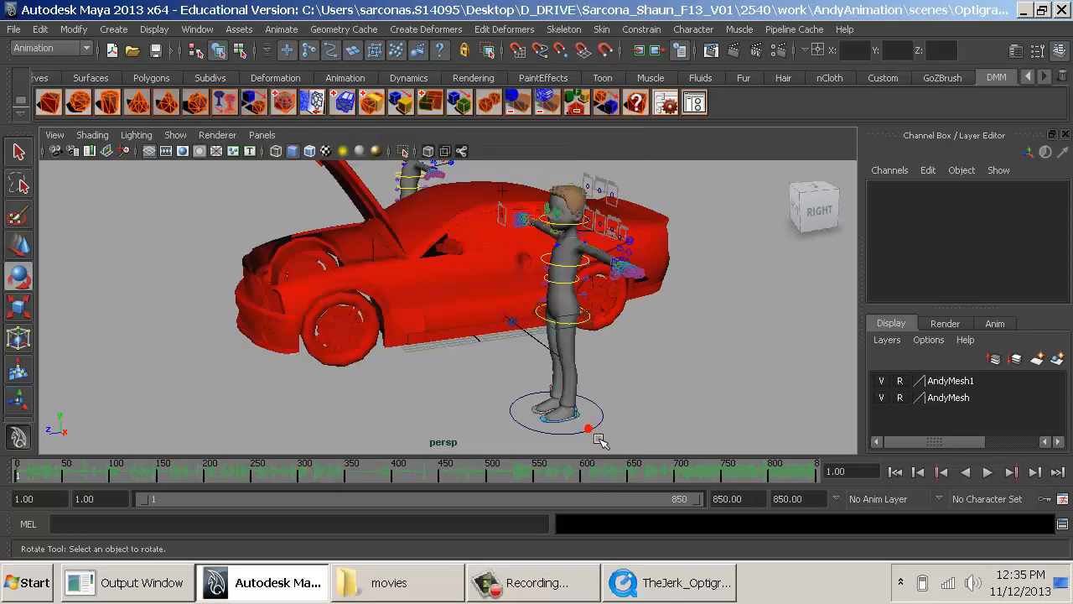
{"action": "left_click", "coordinate": [591, 432]}
{"action": "left_click_drag", "start_coordinate": [579, 411], "coordinate": [624, 402], "text": "alt"}
{"action": "scroll", "coordinate": [964, 291], "scroll_direction": "down", "scroll_amount": 5}
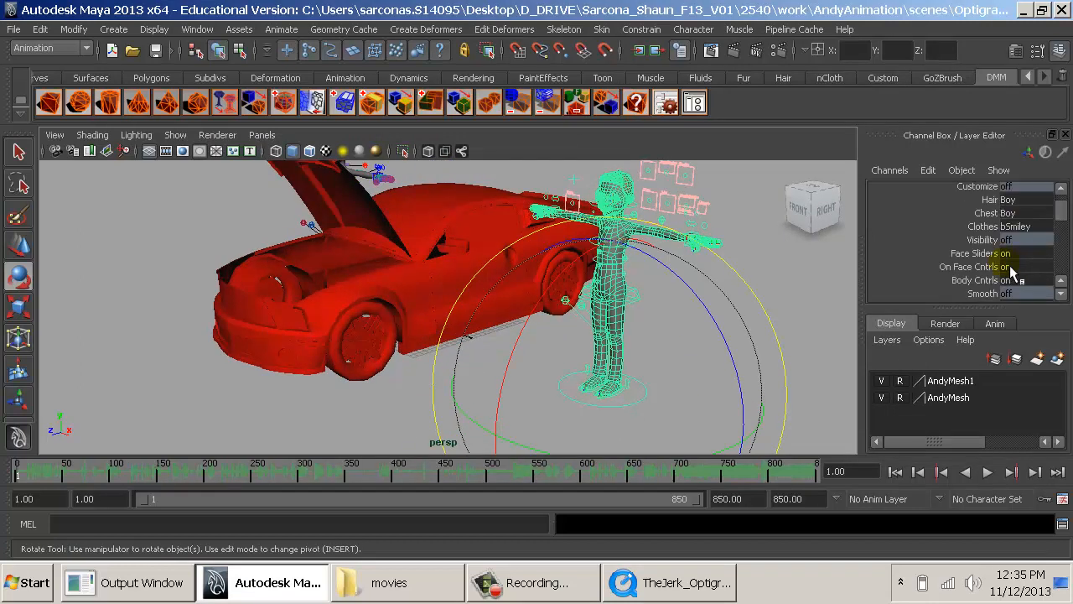
{"action": "scroll", "coordinate": [955, 285], "scroll_direction": "down", "scroll_amount": 10}
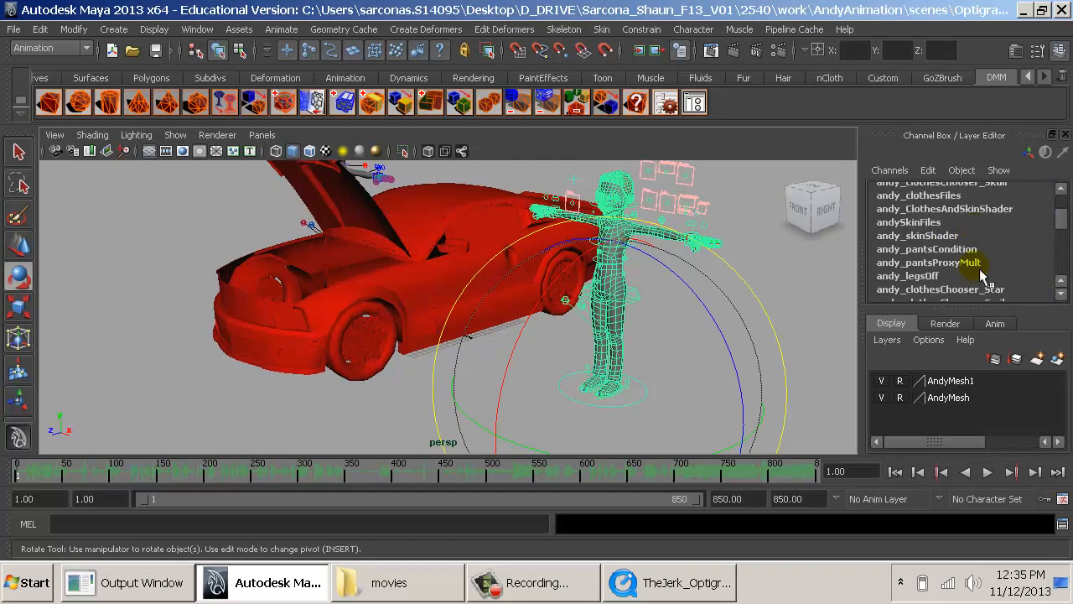
{"action": "scroll", "coordinate": [1016, 263], "scroll_direction": "down", "scroll_amount": 5}
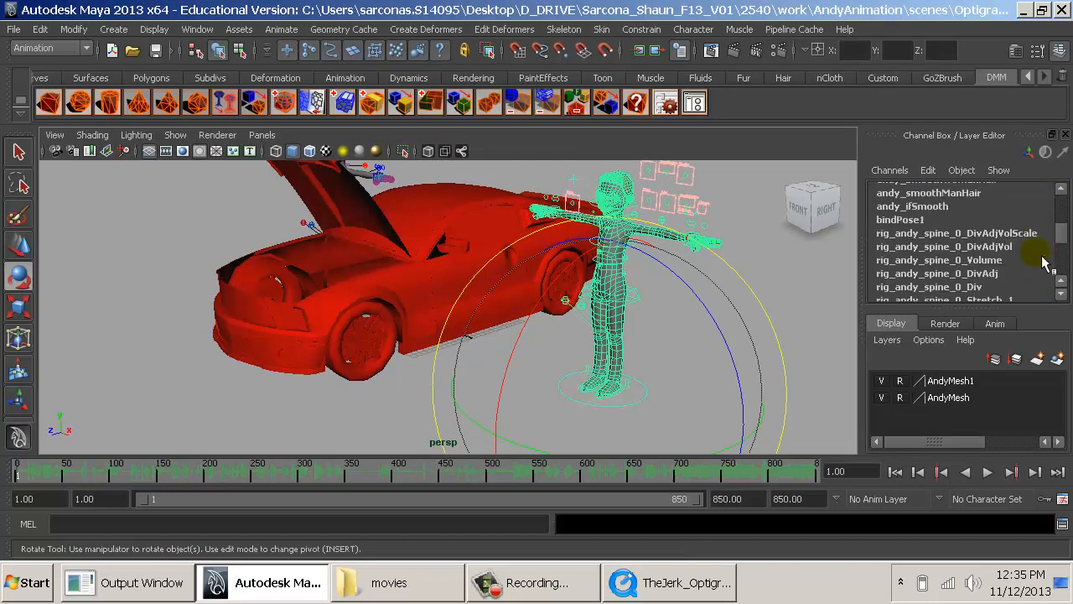
{"action": "left_click_drag", "start_coordinate": [1067, 243], "coordinate": [1064, 211]}
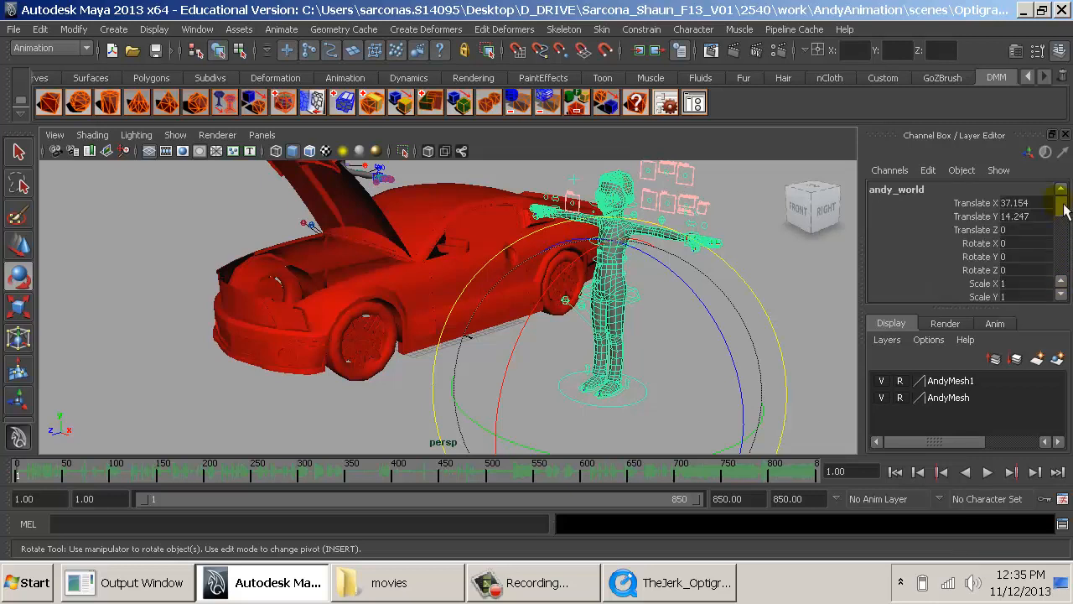
- Examine the attributes of the near character's left wrist switch and left arm IK control
{"action": "left_click", "coordinate": [796, 281]}
{"action": "left_click", "coordinate": [704, 237]}
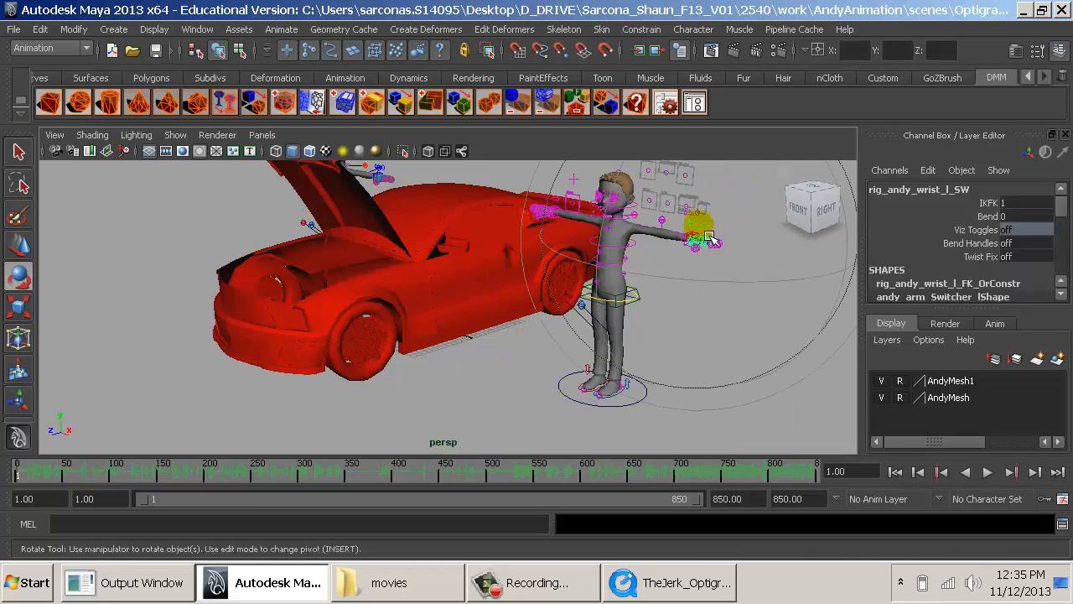
{"action": "scroll", "coordinate": [922, 243], "scroll_direction": "down", "scroll_amount": 5}
{"action": "key", "text": "q"}
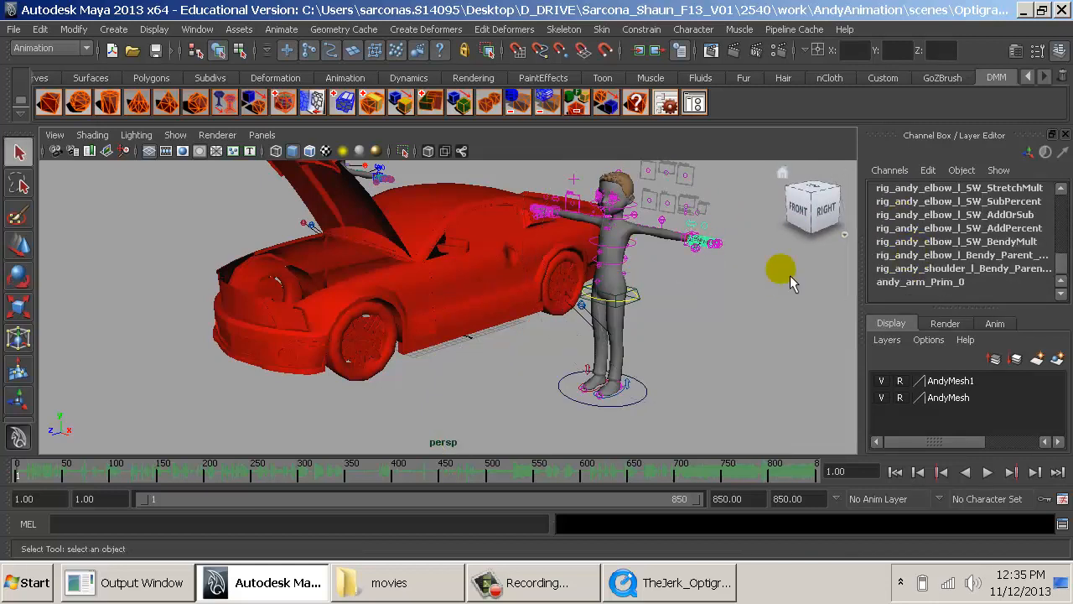
{"action": "middle_click_drag", "start_coordinate": [703, 302], "coordinate": [590, 366], "text": "alt"}
{"action": "right_click_drag", "start_coordinate": [478, 287], "coordinate": [577, 334], "text": "alt"}
{"action": "left_click_drag", "start_coordinate": [577, 334], "coordinate": [655, 295], "text": "alt"}
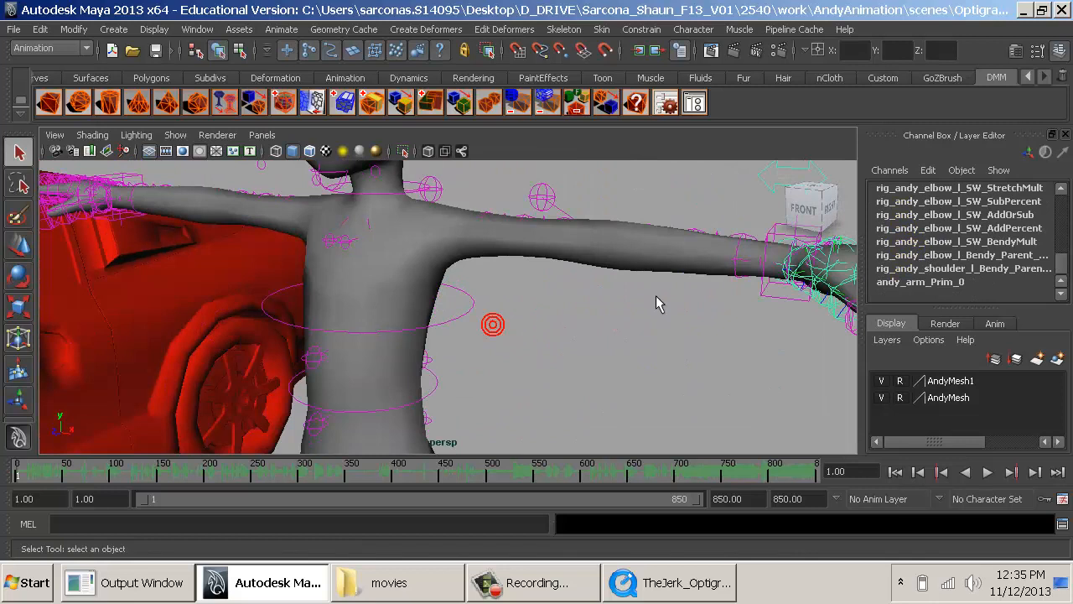
{"action": "left_click", "coordinate": [774, 295]}
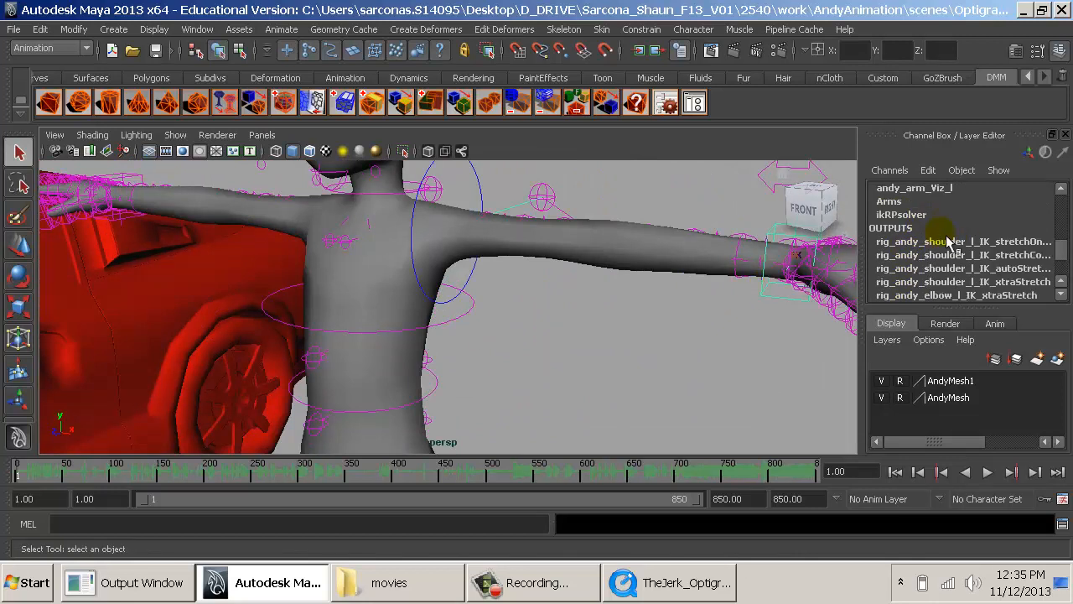
{"action": "scroll", "coordinate": [948, 243], "scroll_direction": "up", "scroll_amount": 3}
{"action": "scroll", "coordinate": [956, 252], "scroll_direction": "down", "scroll_amount": 5}
{"action": "scroll", "coordinate": [966, 269], "scroll_direction": "up", "scroll_amount": 5}
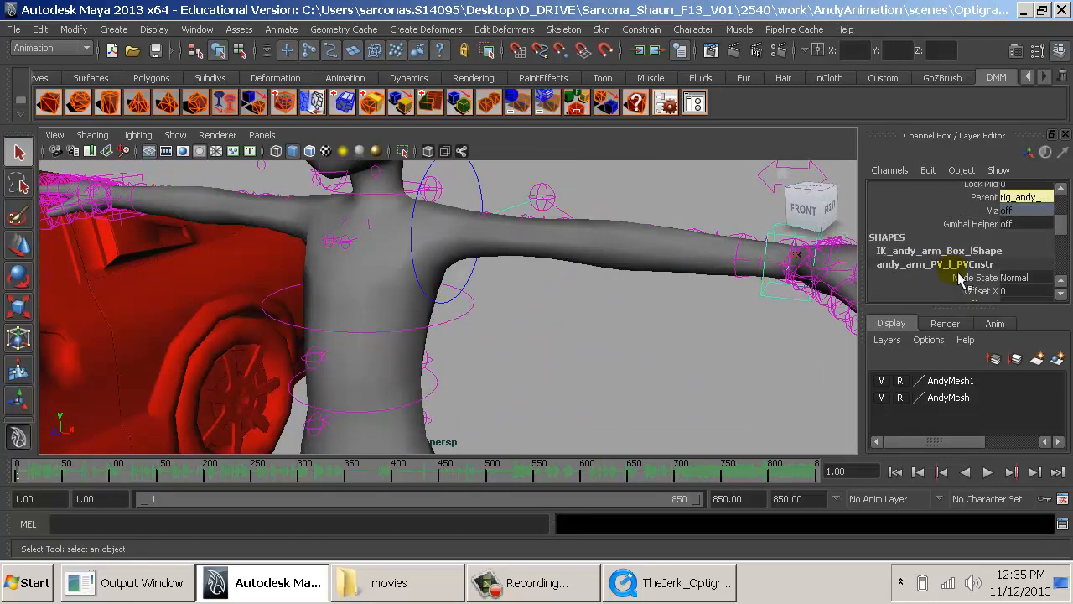
{"action": "scroll", "coordinate": [964, 268], "scroll_direction": "up", "scroll_amount": 6}
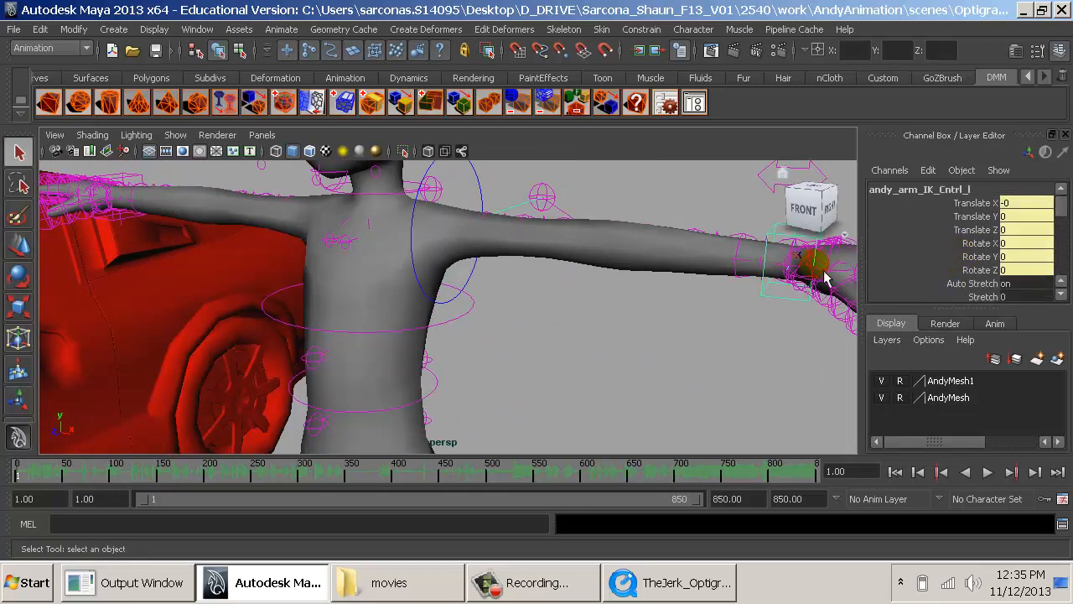
- Deselect the left arm control and switch the viewport to textured display
{"action": "middle_click_drag", "start_coordinate": [826, 277], "coordinate": [563, 311], "text": "alt"}
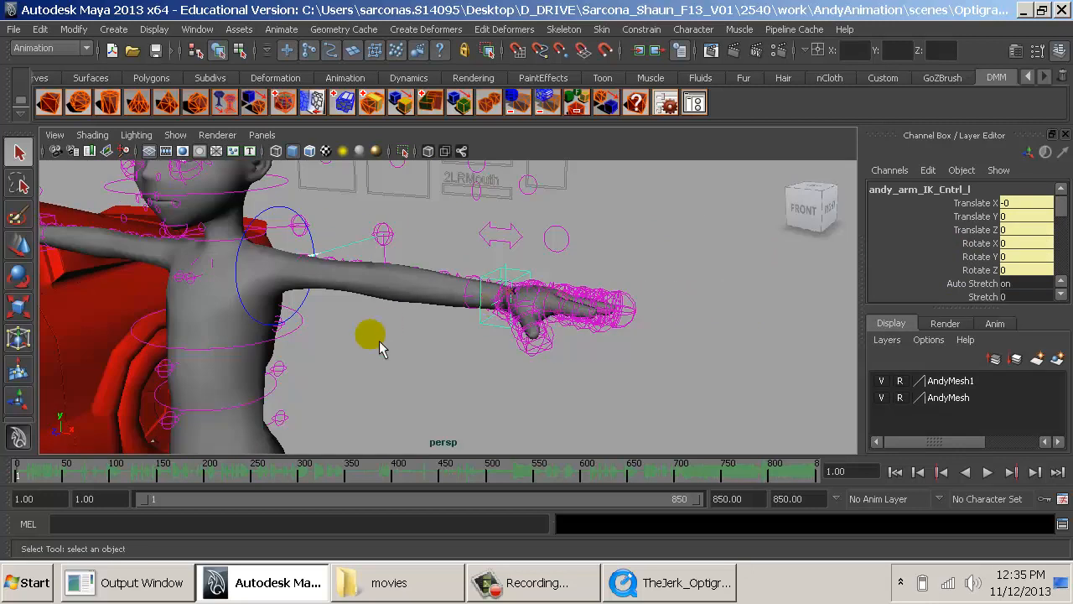
{"action": "middle_click_drag", "start_coordinate": [379, 340], "coordinate": [596, 338], "text": "alt"}
{"action": "right_click_drag", "start_coordinate": [597, 336], "coordinate": [501, 348], "text": "alt"}
{"action": "key", "text": "Up"}
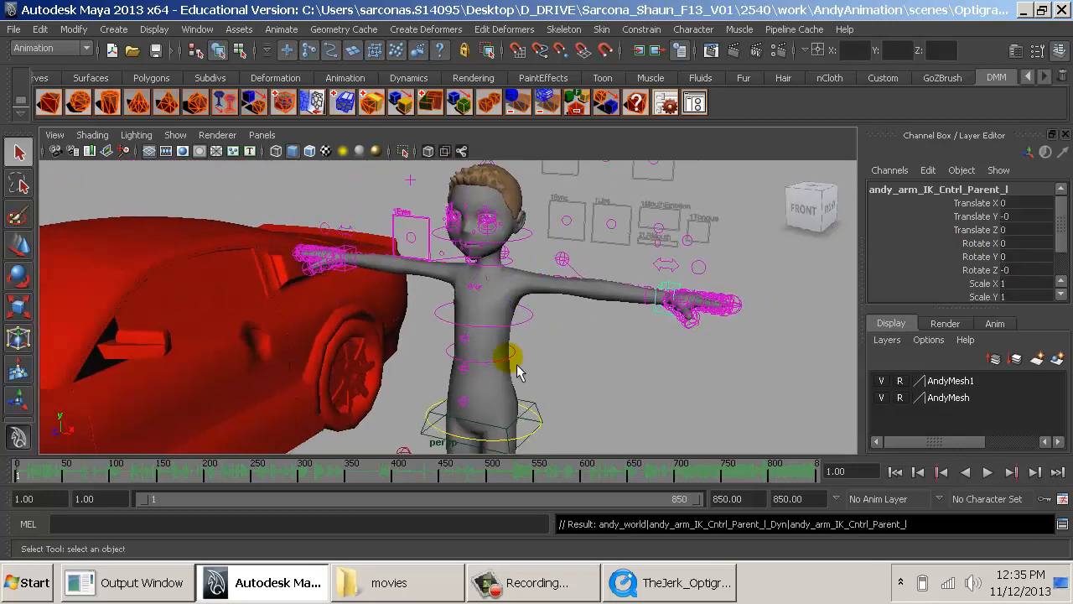
{"action": "left_click", "coordinate": [623, 388]}
{"action": "key", "text": "6"}
- Rename the white-shirted character's world control steve and the striped-shirt character's world control inventor
{"action": "right_click_drag", "start_coordinate": [545, 356], "coordinate": [431, 361], "text": "alt"}
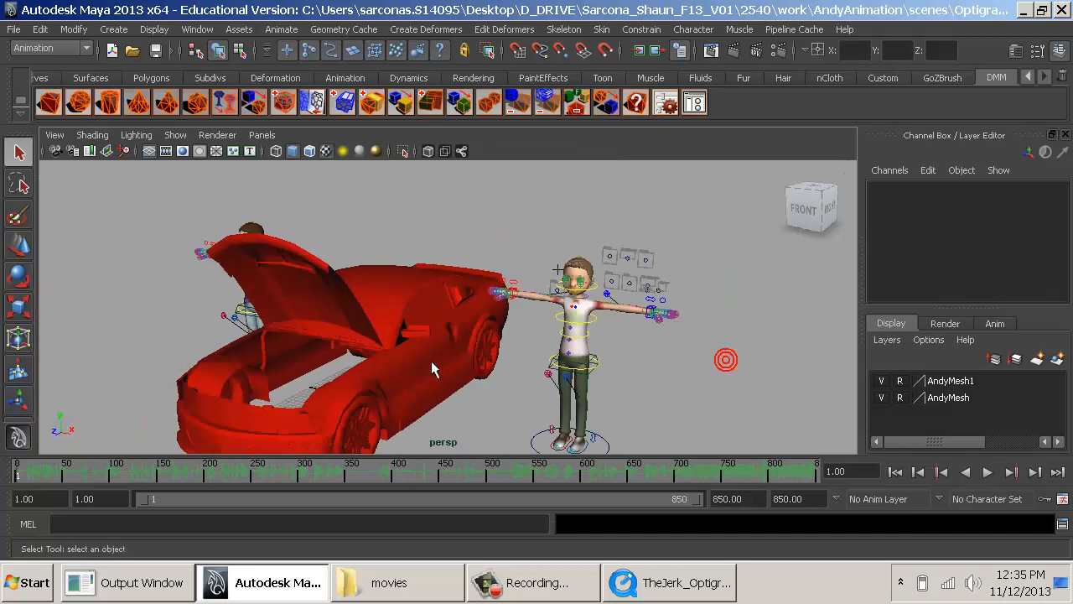
{"action": "left_click_drag", "start_coordinate": [431, 361], "coordinate": [545, 378], "text": "alt"}
{"action": "left_click", "coordinate": [630, 401]}
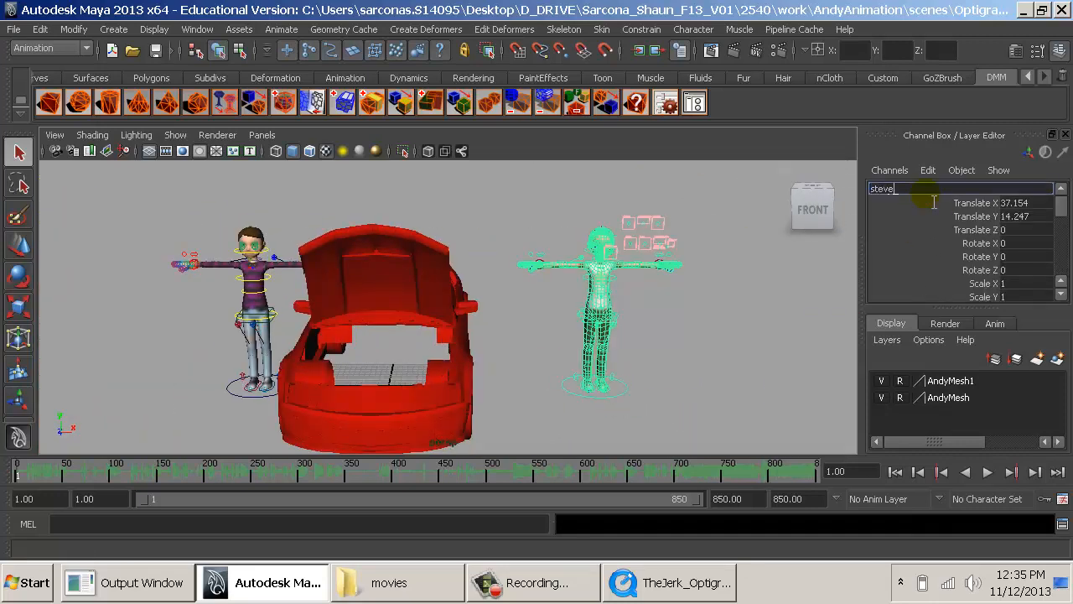
{"action": "left_click", "coordinate": [238, 395]}
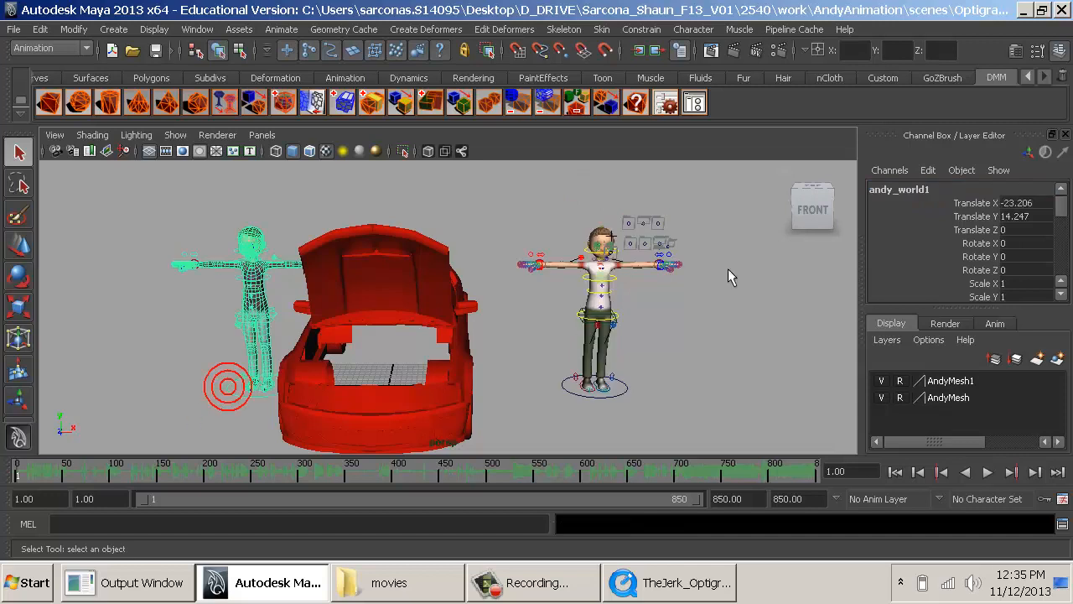
{"action": "left_click", "coordinate": [896, 193]}
{"action": "type", "text": "inventor"}
{"action": "key", "text": "Return"}
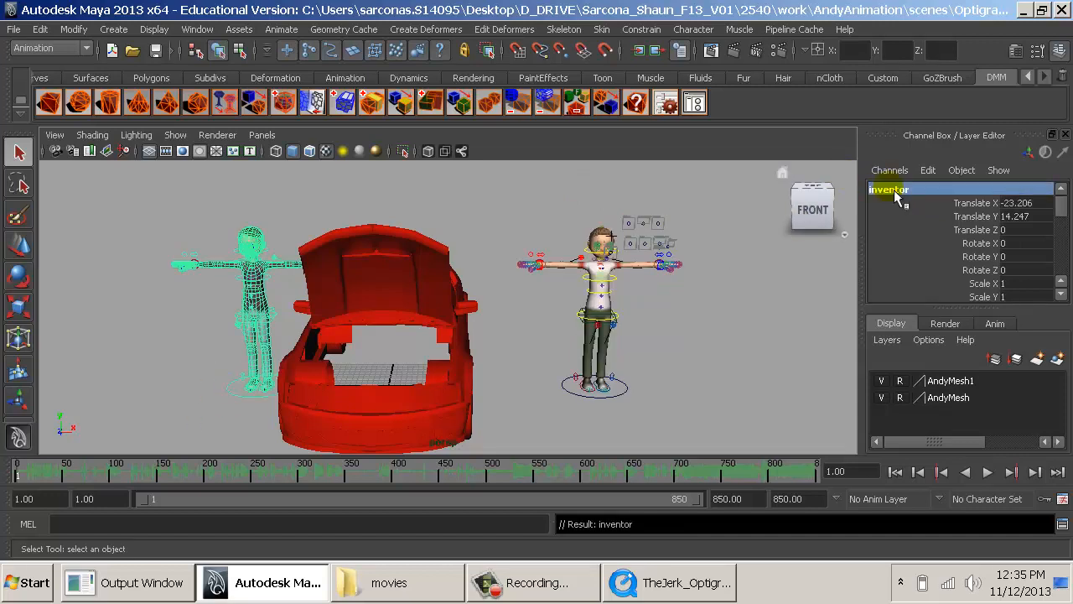
- Move the steve rig beside the car's front wheel at Translate X 21.732, Z 19.936, and turn it to Rotate Y -96.781
{"action": "left_click", "coordinate": [642, 355]}
{"action": "left_click_drag", "start_coordinate": [642, 355], "coordinate": [325, 422], "text": "alt"}
{"action": "left_click", "coordinate": [567, 420]}
{"action": "key", "text": "w"}
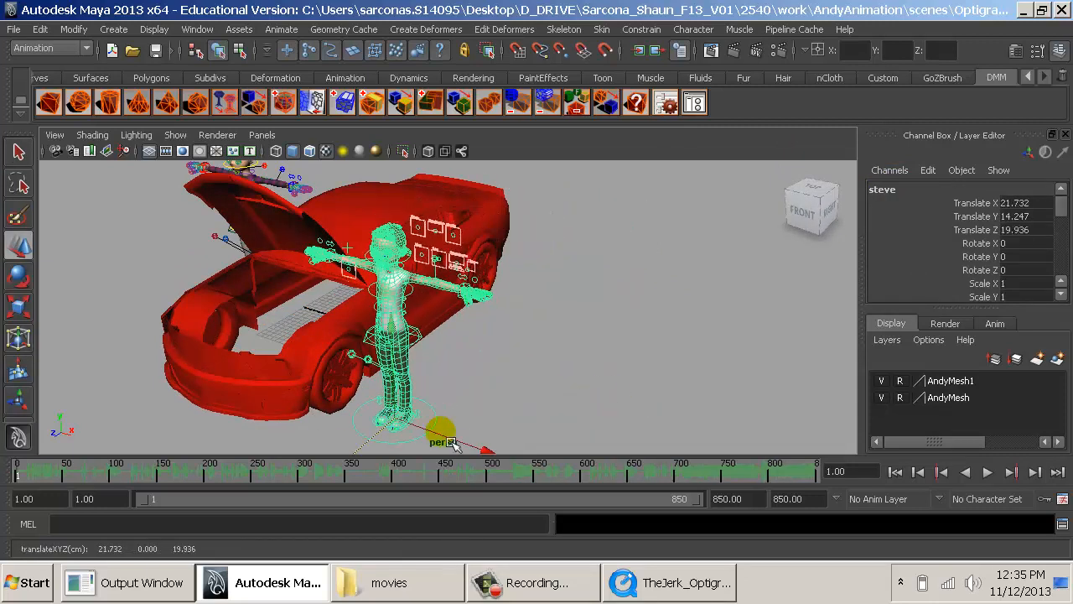
{"action": "key", "text": "e"}
{"action": "middle_click_drag", "start_coordinate": [566, 408], "coordinate": [571, 358], "text": "alt"}
{"action": "left_click_drag", "start_coordinate": [533, 438], "coordinate": [217, 475]}
{"action": "left_click_drag", "start_coordinate": [414, 426], "coordinate": [468, 383], "text": "alt"}
{"action": "left_click_drag", "start_coordinate": [412, 418], "coordinate": [394, 327]}
- Bend the steve rig forward at the spine root to Rotate X 54.971, comparing the pose with the TheJerk_Optigrab clip
{"action": "key", "text": "alt+Tab"}
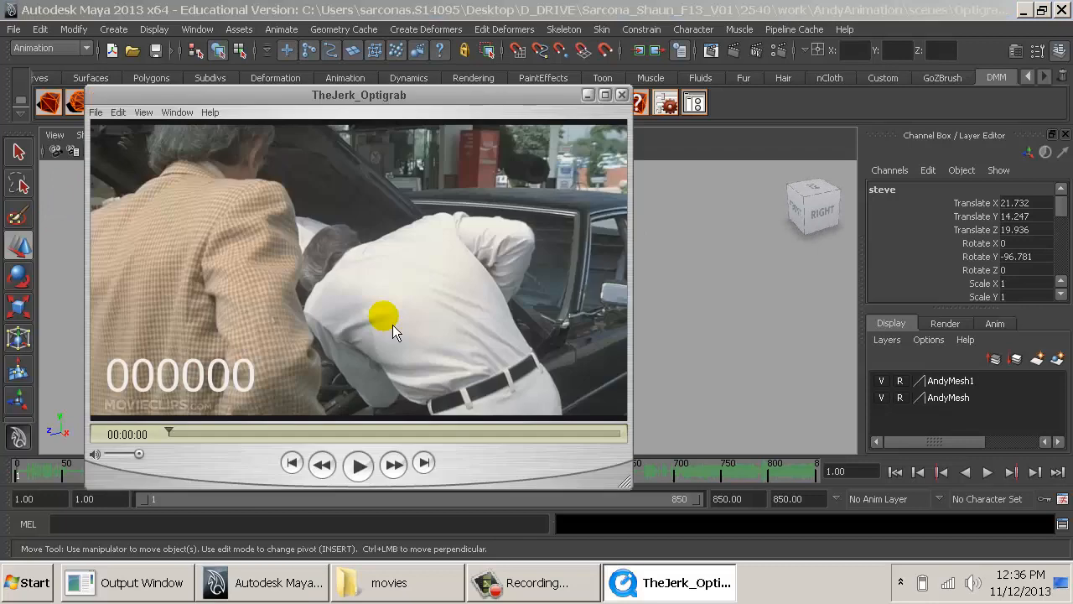
{"action": "key", "text": "alt+Tab"}
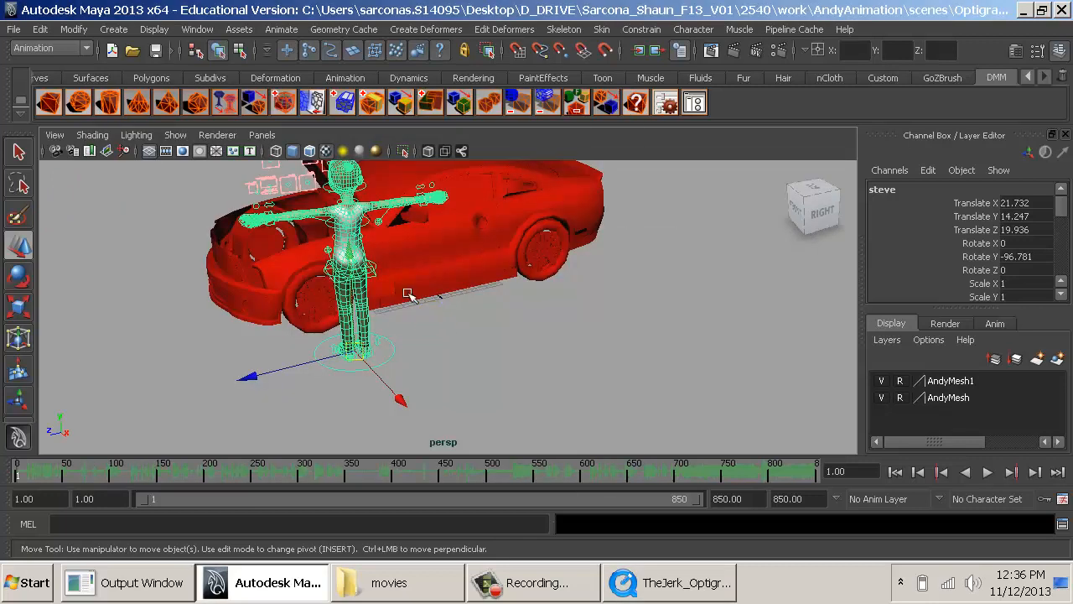
{"action": "left_click_drag", "start_coordinate": [408, 294], "coordinate": [591, 365], "text": "alt"}
{"action": "left_click", "coordinate": [525, 331]}
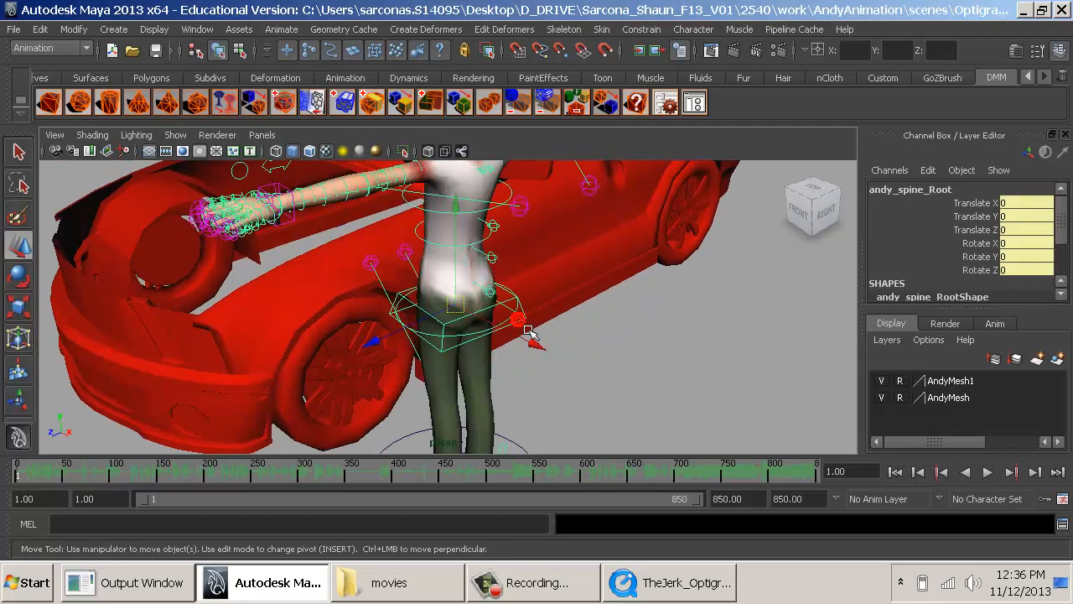
{"action": "key", "text": "e"}
{"action": "left_click_drag", "start_coordinate": [541, 257], "coordinate": [360, 233]}
{"action": "middle_click_drag", "start_coordinate": [485, 355], "coordinate": [480, 293], "text": "alt"}
{"action": "key", "text": "alt+Tab"}
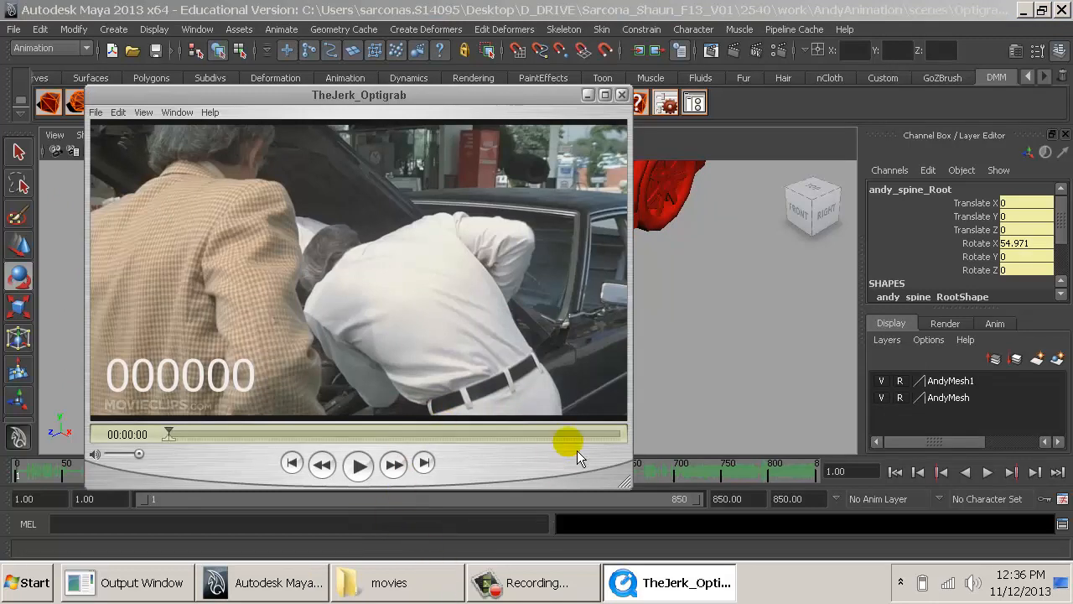
{"action": "key", "text": "alt+Tab"}
- Step the steve rig's left foot forward by moving its leg IK control to about Translate X 0.314, Z 2.64
{"action": "left_click_drag", "start_coordinate": [417, 313], "coordinate": [536, 311], "text": "alt"}
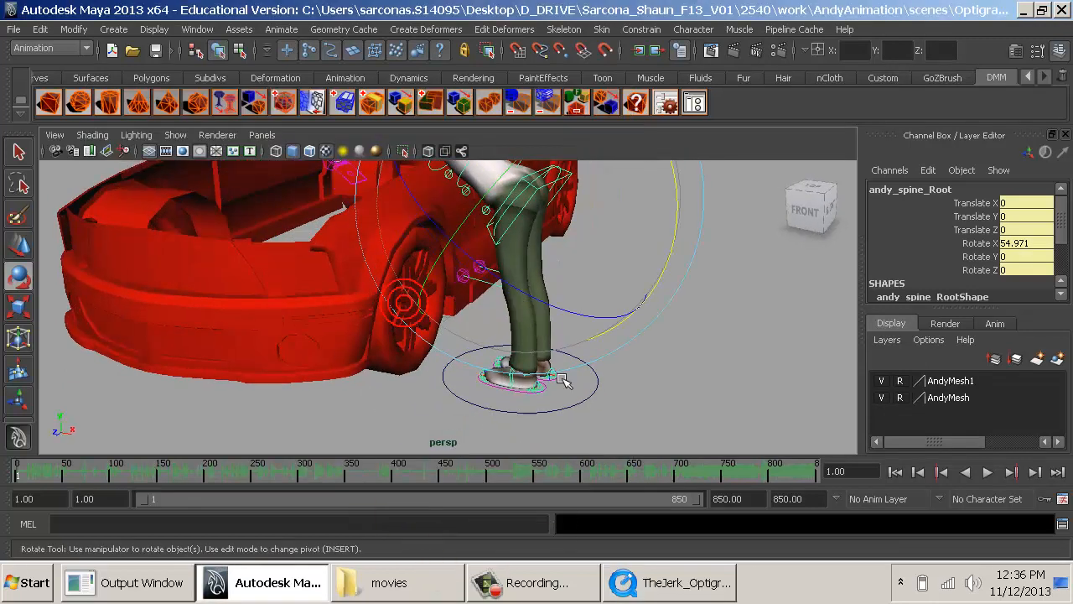
{"action": "key", "text": "w"}
{"action": "left_click", "coordinate": [543, 394]}
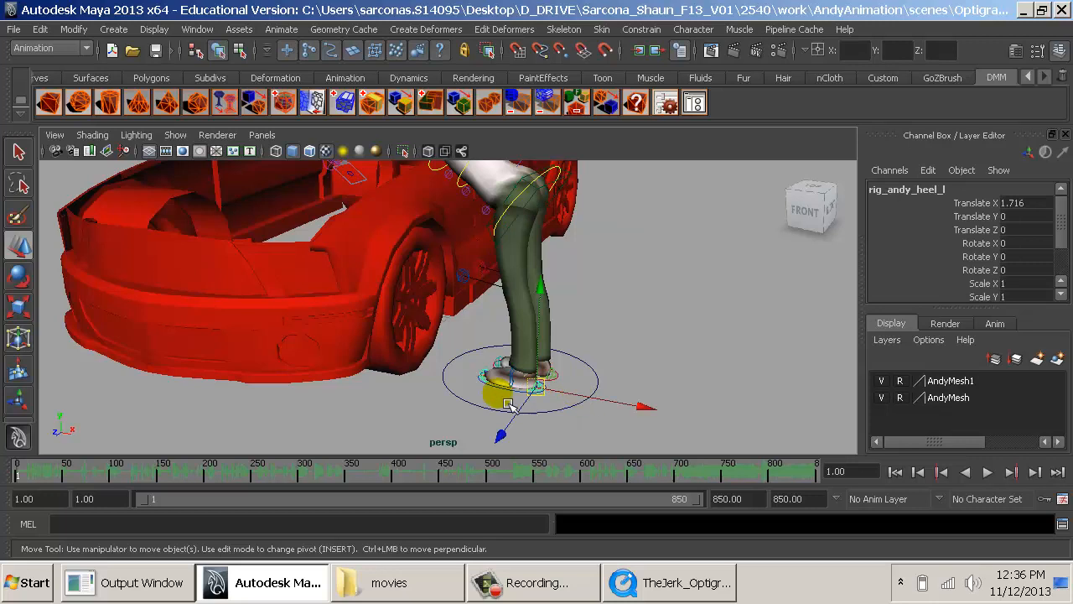
{"action": "left_click", "coordinate": [554, 399]}
{"action": "left_click_drag", "start_coordinate": [587, 387], "coordinate": [551, 386]}
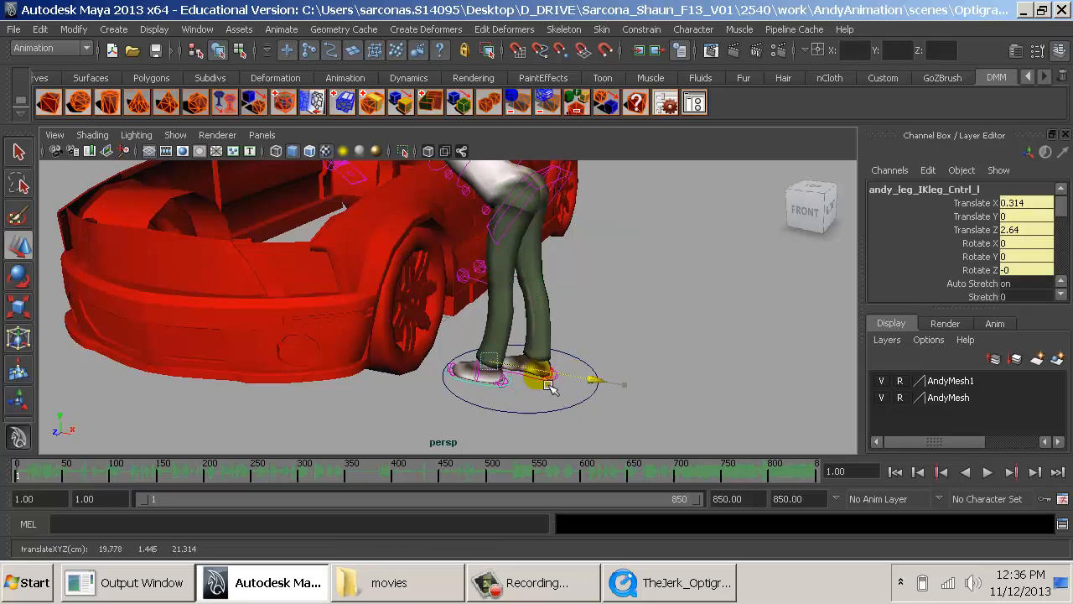
- Rotate the steve rig's spine root to about 55.83, -8.223, -11.898 and lower it to Translate Y -0.374
{"action": "left_click", "coordinate": [551, 225]}
{"action": "key", "text": "f"}
{"action": "key", "text": "e"}
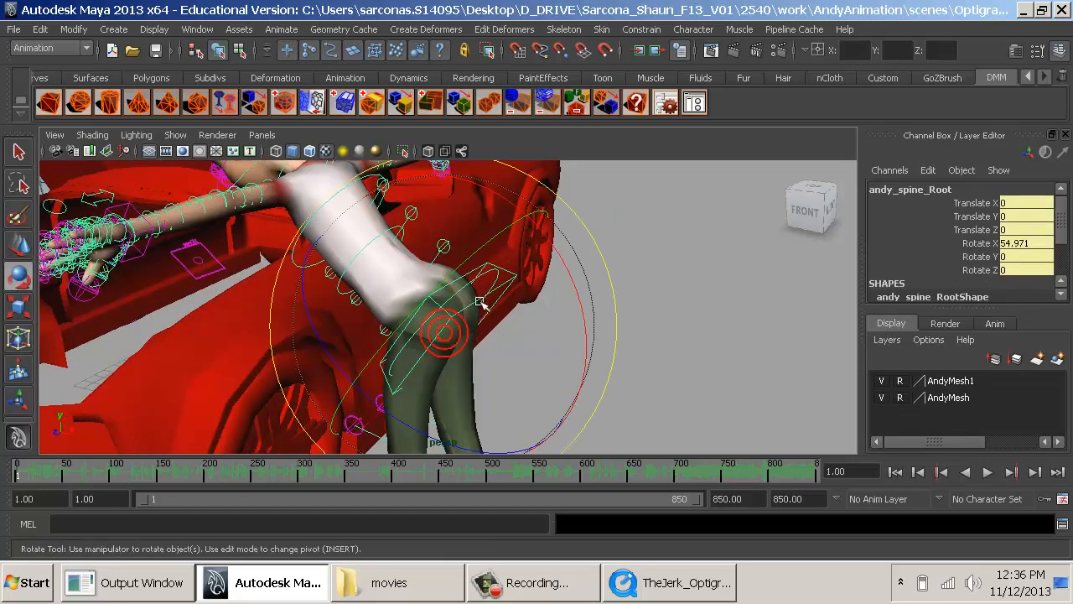
{"action": "left_click_drag", "start_coordinate": [461, 284], "coordinate": [425, 309]}
{"action": "key", "text": "w"}
{"action": "left_click_drag", "start_coordinate": [445, 258], "coordinate": [507, 289]}
{"action": "middle_click_drag", "start_coordinate": [507, 288], "coordinate": [514, 303], "text": "alt"}
- Move the whole steve rig closer to the car, to Translate X 19.793
{"action": "middle_click_drag", "start_coordinate": [660, 375], "coordinate": [605, 304], "text": "alt"}
{"action": "right_click_drag", "start_coordinate": [605, 305], "coordinate": [589, 397], "text": "alt"}
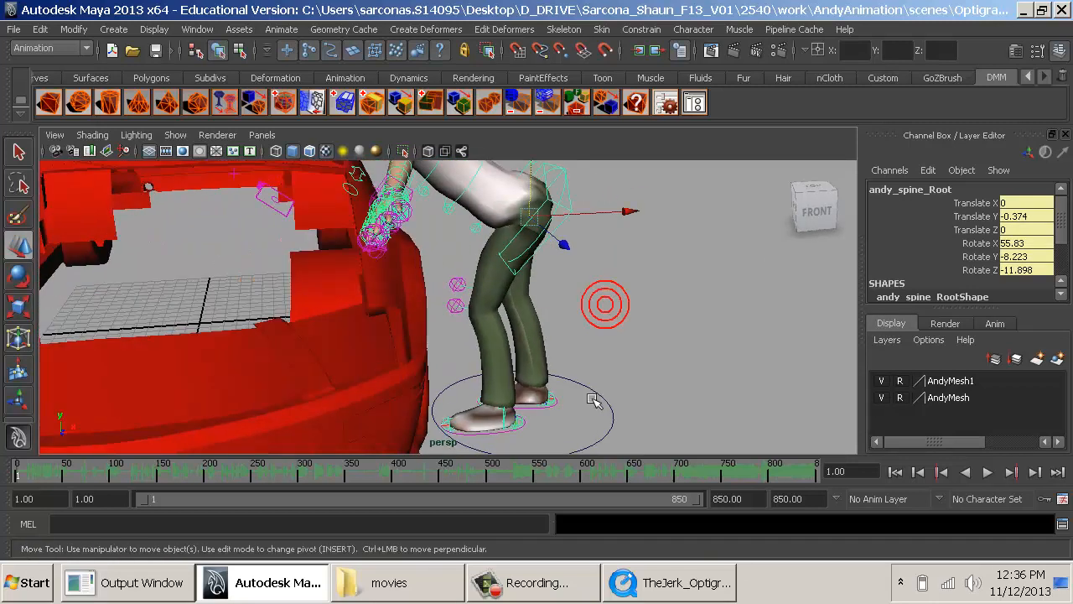
{"action": "left_click", "coordinate": [579, 394]}
{"action": "left_click_drag", "start_coordinate": [616, 397], "coordinate": [579, 389]}
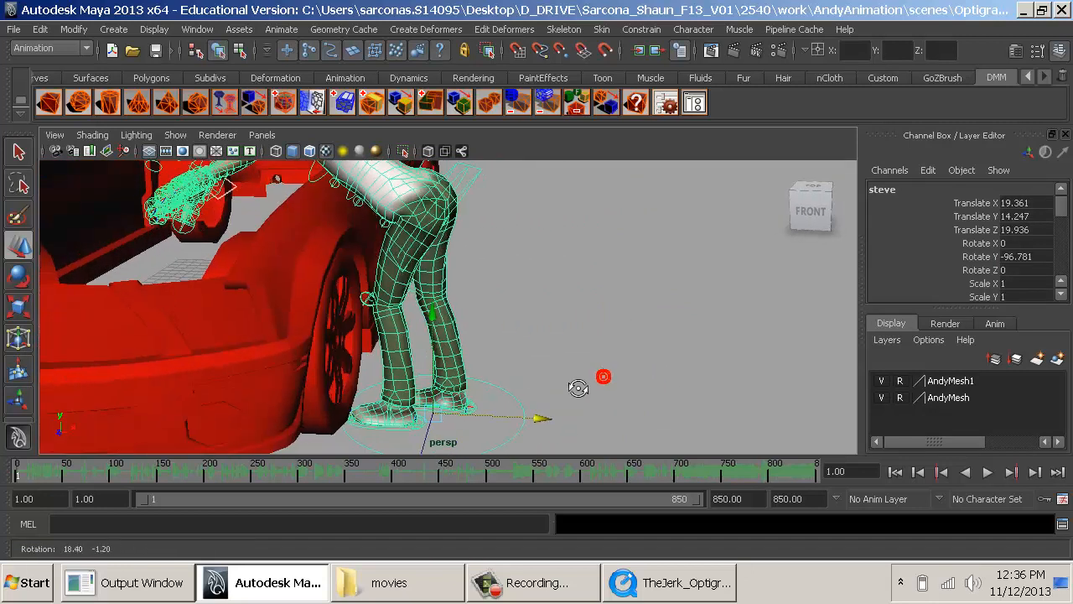
{"action": "middle_click_drag", "start_coordinate": [576, 388], "coordinate": [579, 387]}
{"action": "left_click_drag", "start_coordinate": [531, 330], "coordinate": [485, 336], "text": "alt"}
{"action": "middle_click_drag", "start_coordinate": [484, 335], "coordinate": [635, 495], "text": "alt"}
{"action": "right_click_drag", "start_coordinate": [635, 495], "coordinate": [683, 456], "text": "alt"}
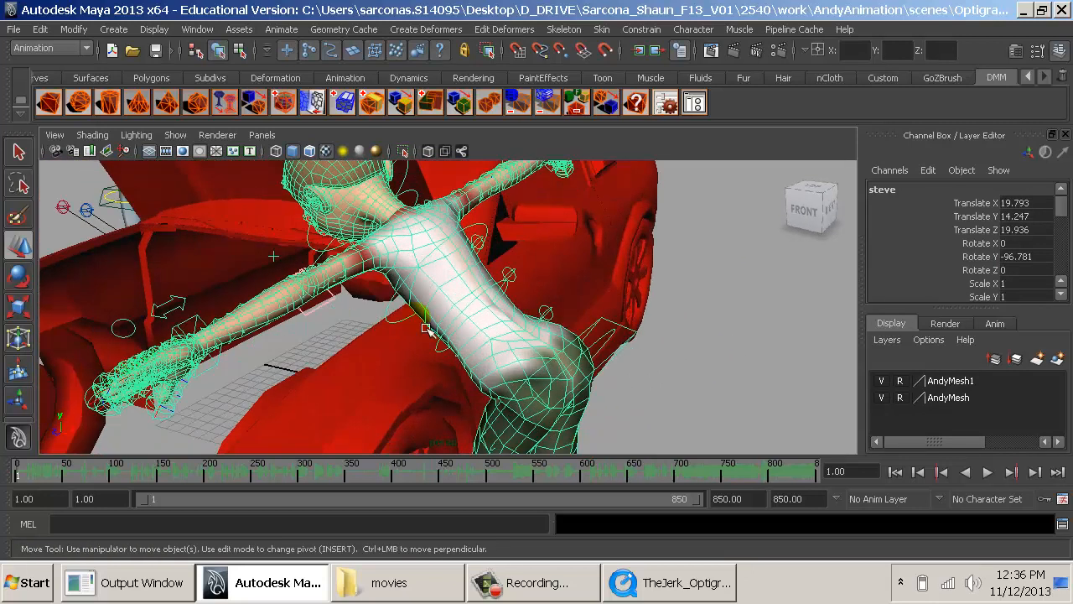
- Move the steve rig's left arm IK control so the hand reaches down into the engine bay
{"action": "left_click", "coordinate": [227, 365]}
{"action": "left_click", "coordinate": [204, 366]}
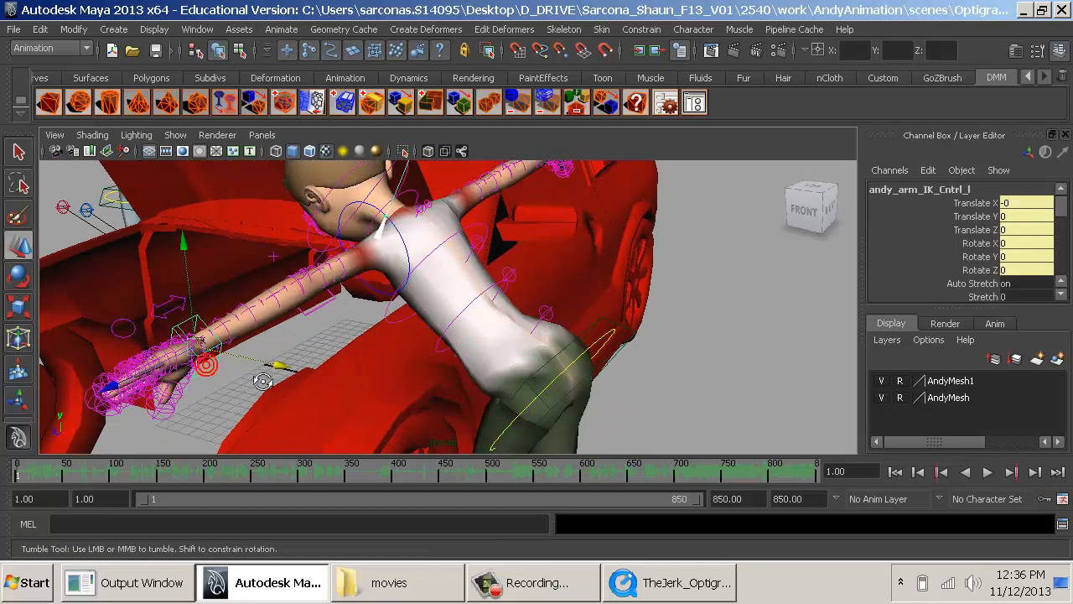
{"action": "left_click_drag", "start_coordinate": [227, 392], "coordinate": [546, 337], "text": "alt"}
{"action": "middle_click_drag", "start_coordinate": [546, 337], "coordinate": [325, 358], "text": "alt"}
{"action": "left_click_drag", "start_coordinate": [326, 358], "coordinate": [487, 377], "text": "alt"}
{"action": "left_click_drag", "start_coordinate": [681, 285], "coordinate": [394, 346]}
{"action": "left_click_drag", "start_coordinate": [382, 309], "coordinate": [565, 283]}
- Rotate the left arm's IK control so the hand angles down toward the engine
{"action": "key", "text": "e"}
{"action": "right_click_drag", "start_coordinate": [565, 282], "coordinate": [525, 264], "text": "alt"}
{"action": "left_click_drag", "start_coordinate": [525, 266], "coordinate": [495, 336], "text": "alt"}
{"action": "right_click_drag", "start_coordinate": [514, 359], "coordinate": [522, 378], "text": "alt"}
- Move the left elbow's pole vector control to about Translate X -4.449, Y -3.237, Z -1.081 and check the clip
{"action": "left_click", "coordinate": [457, 220]}
{"action": "key", "text": "w"}
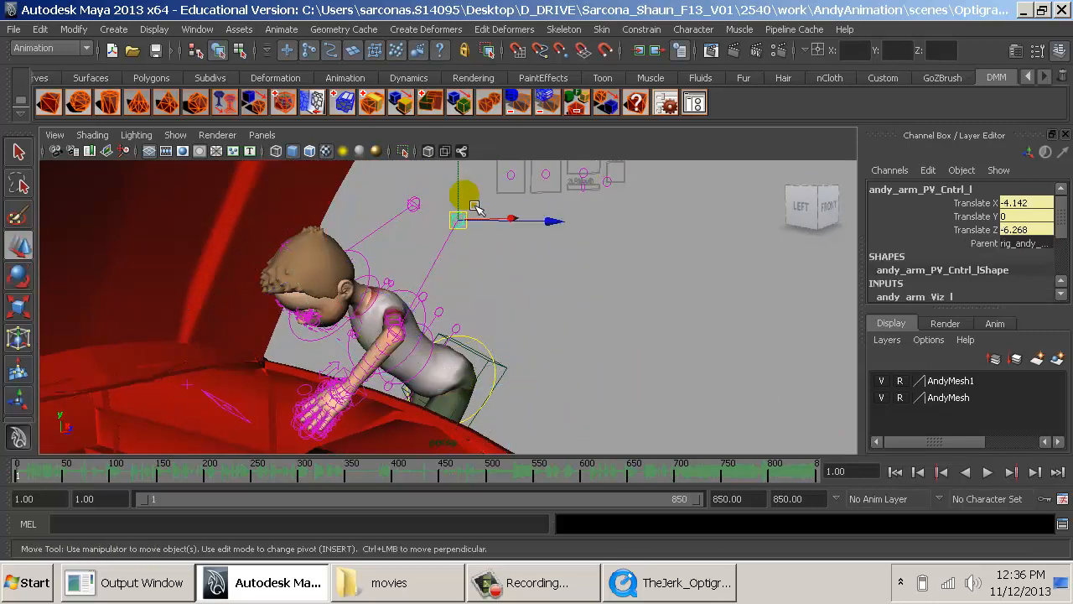
{"action": "left_click_drag", "start_coordinate": [459, 216], "coordinate": [393, 339]}
{"action": "key", "text": "alt+Tab"}
{"action": "key", "text": "alt+Tab"}
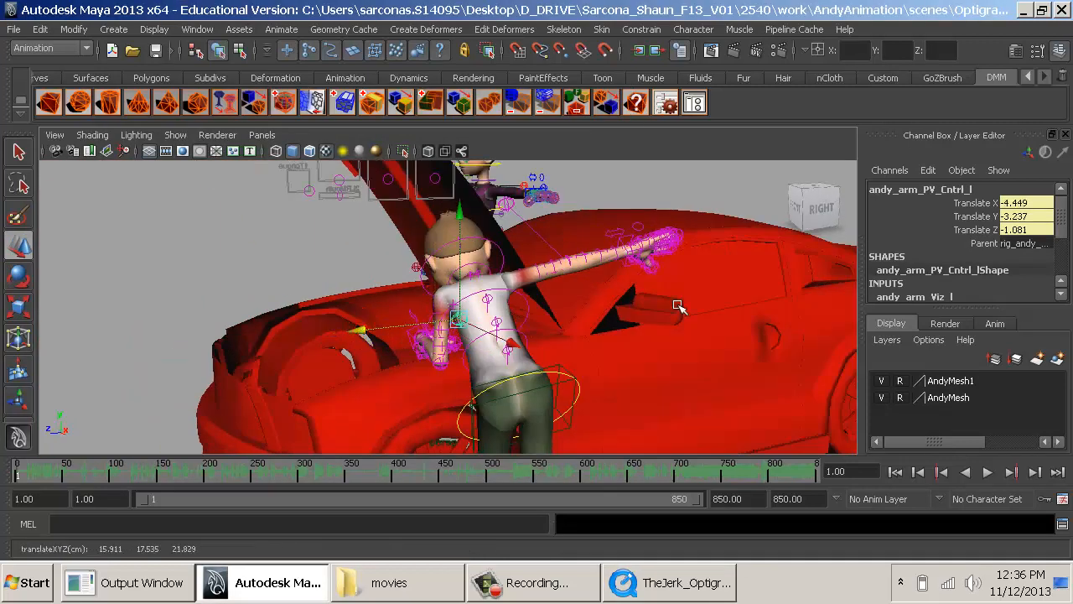
- Move the right arm's IK control toward the engine bay, to Translate X 10.411, Y -0.457, Z -4.342
{"action": "left_click", "coordinate": [635, 251]}
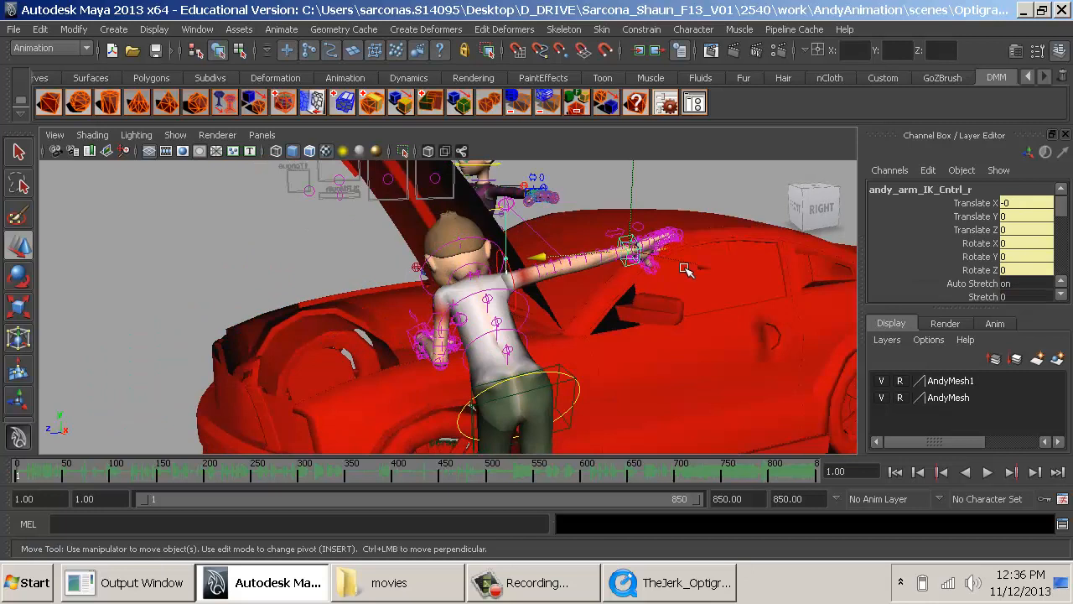
{"action": "left_click_drag", "start_coordinate": [633, 251], "coordinate": [667, 363]}
{"action": "right_click_drag", "start_coordinate": [667, 364], "coordinate": [706, 364], "text": "alt"}
{"action": "middle_click_drag", "start_coordinate": [622, 349], "coordinate": [718, 323], "text": "alt"}
{"action": "left_click_drag", "start_coordinate": [560, 324], "coordinate": [428, 338]}
{"action": "left_click_drag", "start_coordinate": [428, 341], "coordinate": [513, 344], "text": "alt"}
- Turn the right hand by rotating its arm IK control to Rotate Y -84.372
{"action": "key", "text": "e"}
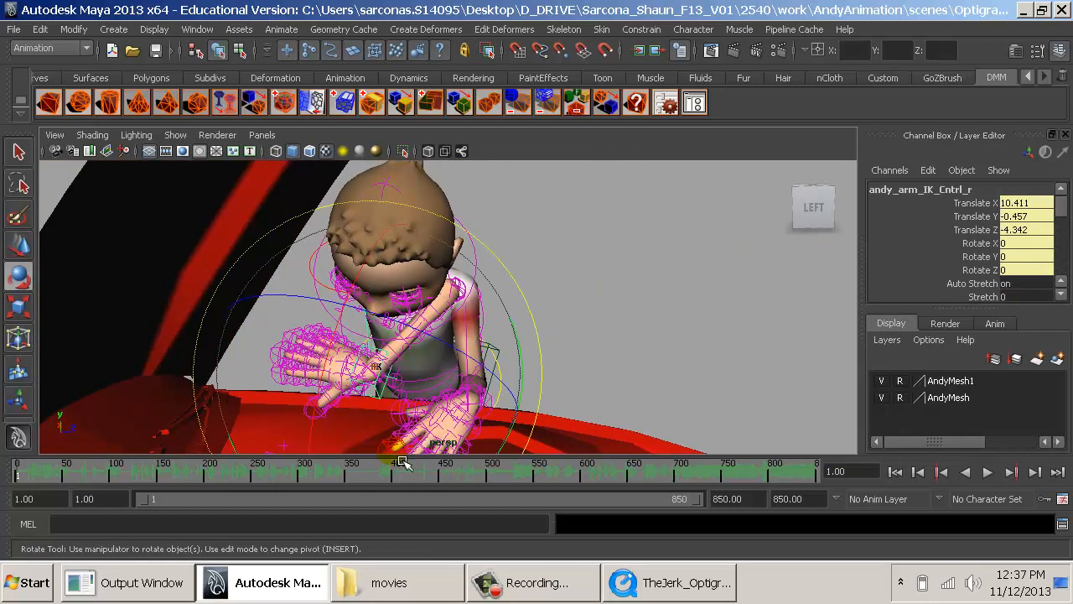
{"action": "left_click_drag", "start_coordinate": [521, 435], "coordinate": [548, 364]}
{"action": "key", "text": "w"}
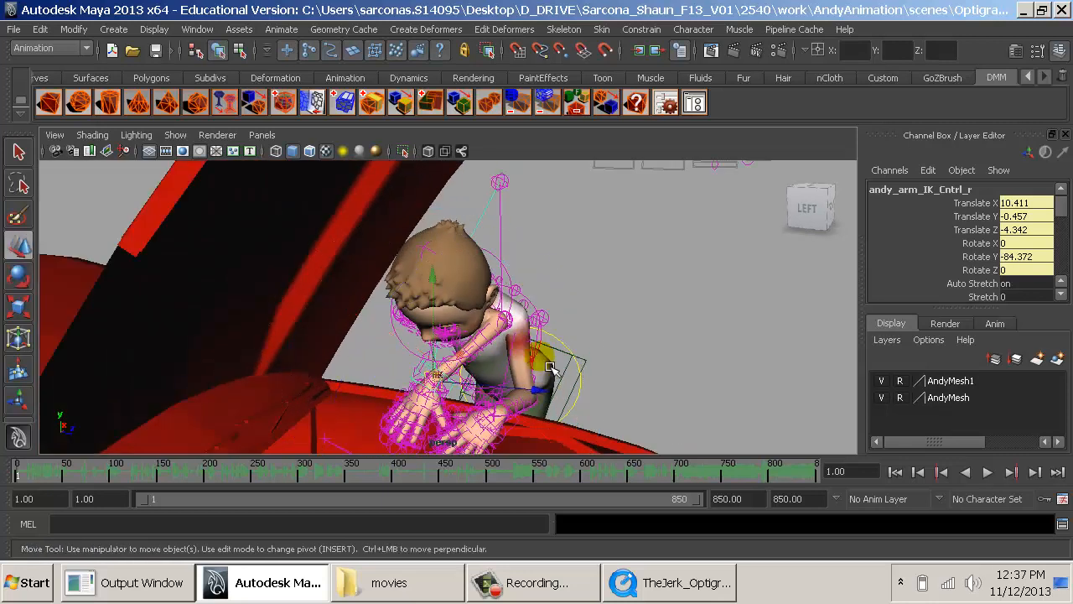
- Lower the right elbow's pole vector control, which floats beside the head, toward the shoulder
{"action": "left_click_drag", "start_coordinate": [441, 333], "coordinate": [513, 414]}
{"action": "left_click", "coordinate": [501, 183]}
{"action": "left_click_drag", "start_coordinate": [507, 189], "coordinate": [380, 313], "text": "alt"}
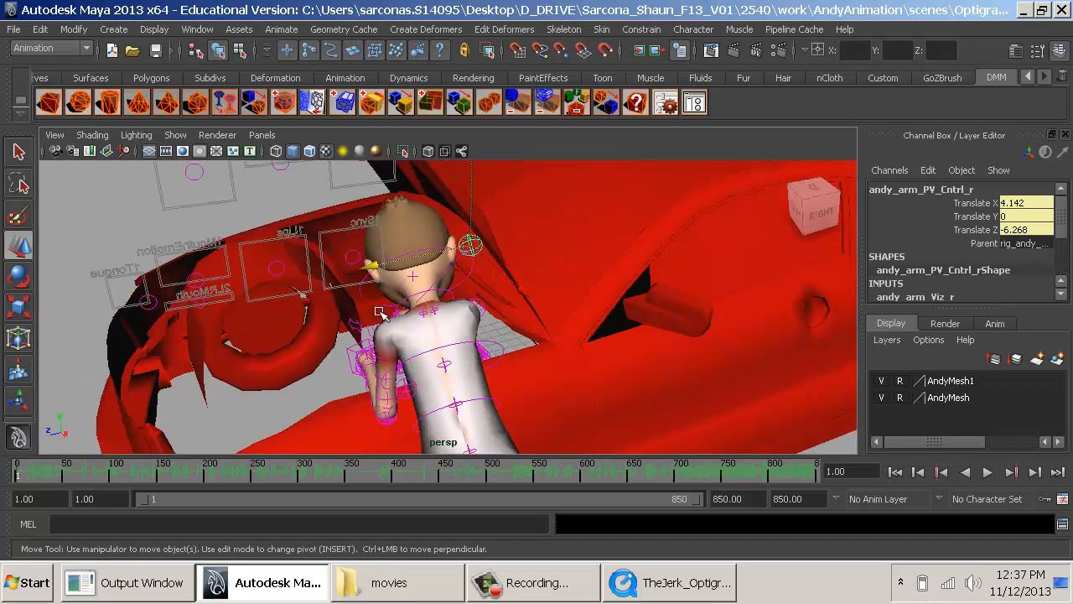
{"action": "left_click_drag", "start_coordinate": [488, 225], "coordinate": [488, 260]}
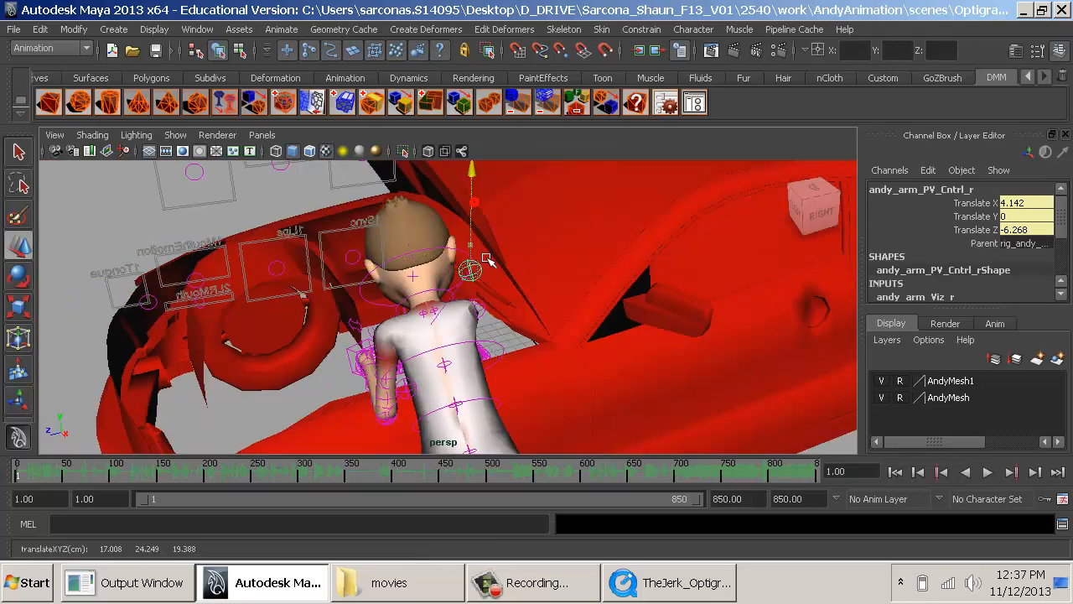
{"action": "left_click", "coordinate": [421, 409]}
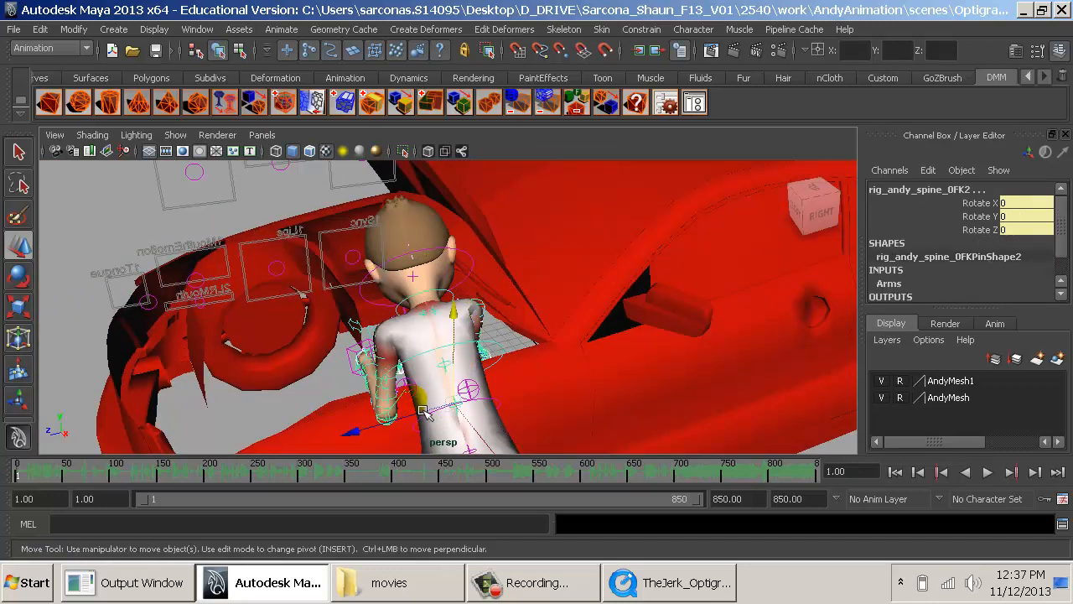
{"action": "left_click_drag", "start_coordinate": [354, 432], "coordinate": [380, 425]}
{"action": "key", "text": "ctrl+z"}
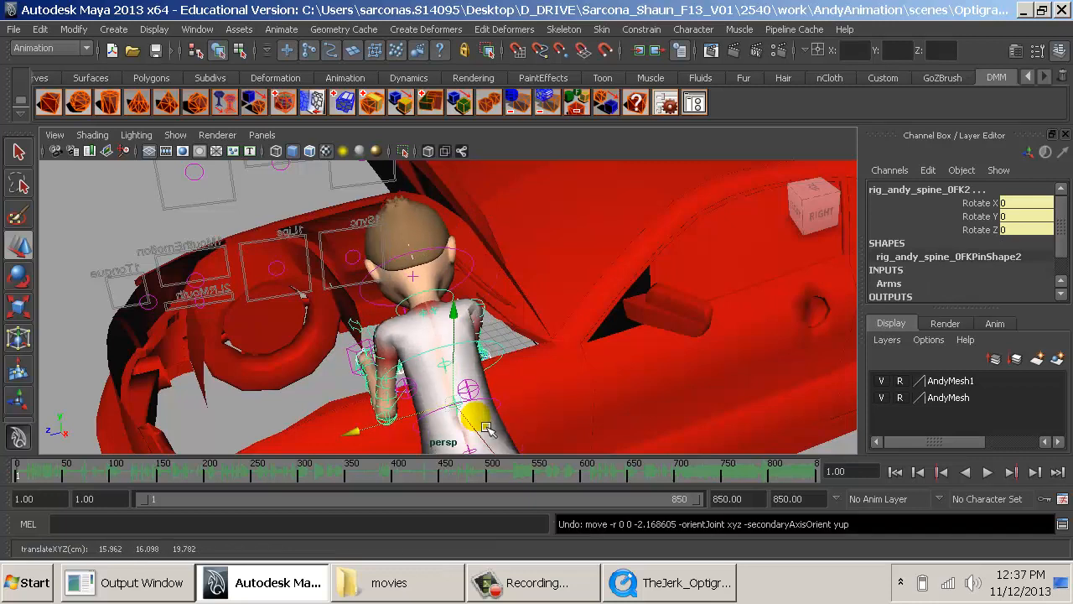
- Move the right elbow's pole vector control to about Translate X 2.293, Y -3.621, Z 0.274 and check the reference clip
{"action": "left_click", "coordinate": [483, 392]}
{"action": "left_click_drag", "start_coordinate": [506, 397], "coordinate": [569, 317], "text": "alt"}
{"action": "right_click_drag", "start_coordinate": [569, 316], "coordinate": [624, 350], "text": "alt"}
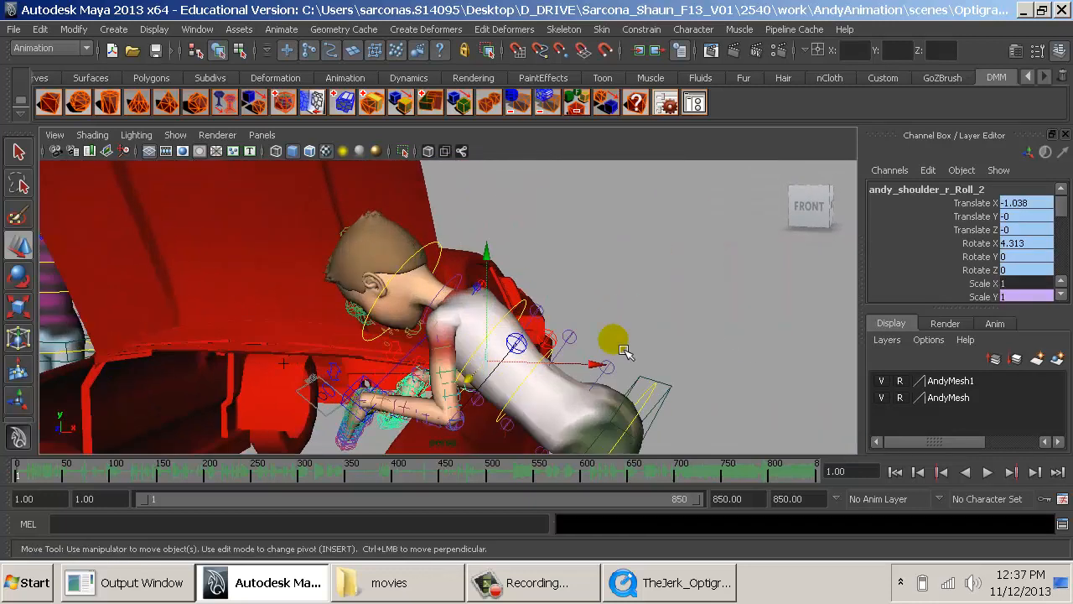
{"action": "left_click", "coordinate": [544, 352]}
{"action": "left_click_drag", "start_coordinate": [554, 339], "coordinate": [591, 369], "text": "alt"}
{"action": "key", "text": "alt+Tab"}
{"action": "key", "text": "alt+Tab"}
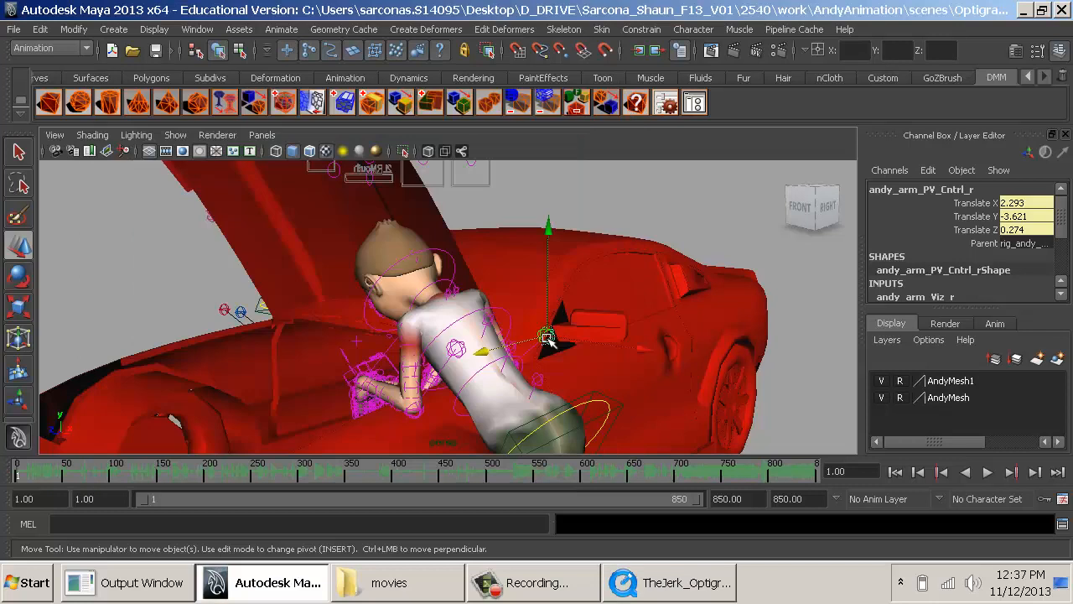
- Turn the upper body by rotating the spine's shoulders control to about Rotate Y -13.701
{"action": "left_click_drag", "start_coordinate": [543, 334], "coordinate": [467, 325], "text": "alt"}
{"action": "left_click", "coordinate": [441, 296]}
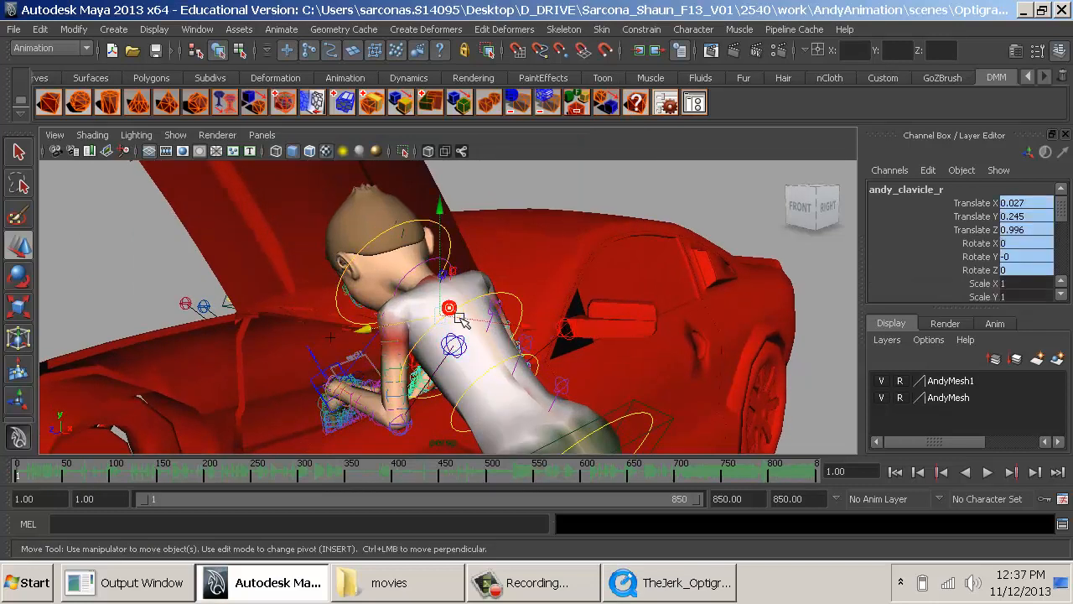
{"action": "key", "text": "e"}
{"action": "left_click_drag", "start_coordinate": [397, 286], "coordinate": [379, 282]}
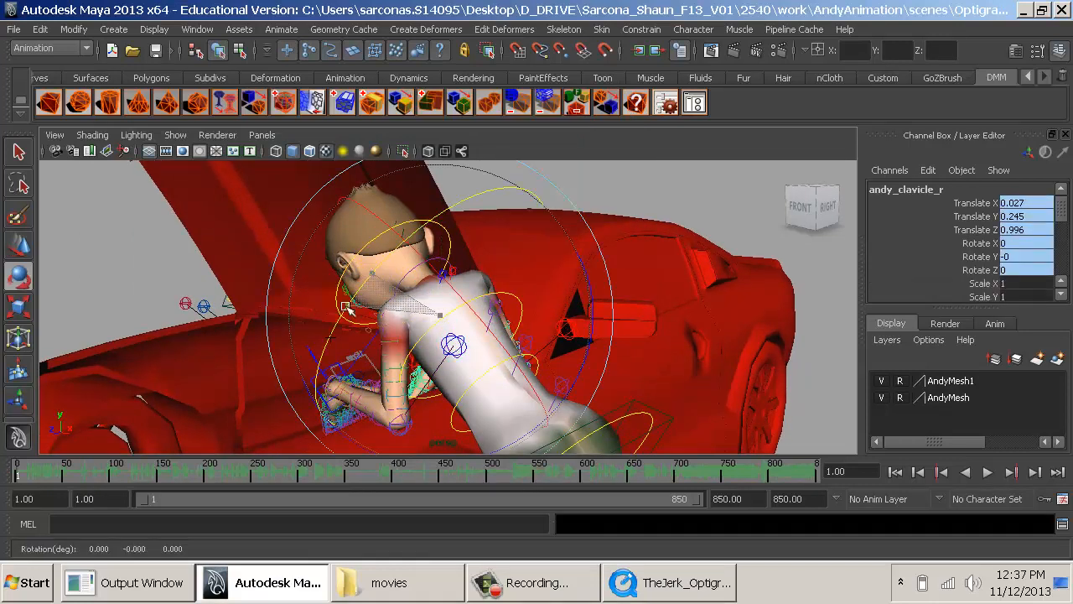
{"action": "key", "text": "q"}
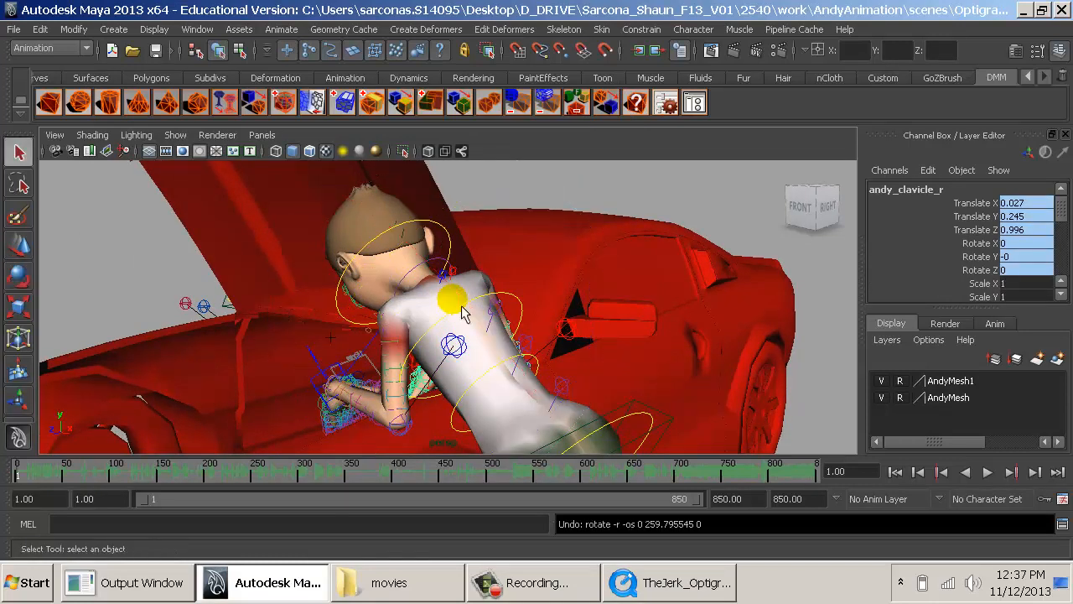
{"action": "left_click", "coordinate": [523, 309]}
{"action": "key", "text": "e"}
{"action": "left_click_drag", "start_coordinate": [411, 291], "coordinate": [381, 320]}
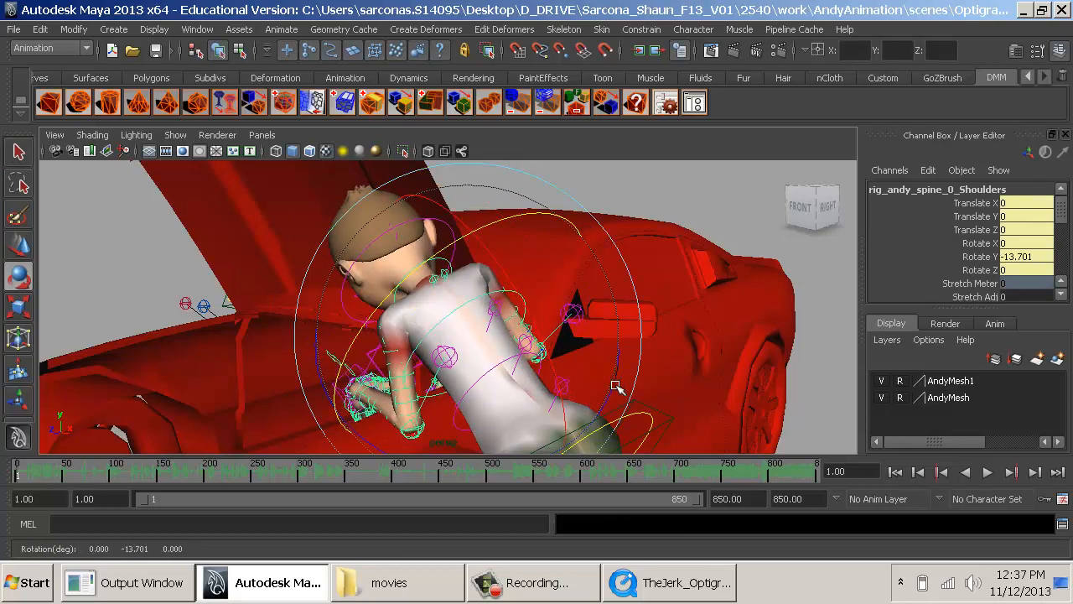
- Rotate the spine's second FK control to about Rotate Y -16.347 and compare the pose with the reference clip
{"action": "middle_click_drag", "start_coordinate": [566, 387], "coordinate": [495, 316], "text": "alt"}
{"action": "key", "text": "q"}
{"action": "left_click", "coordinate": [457, 283]}
{"action": "key", "text": "e"}
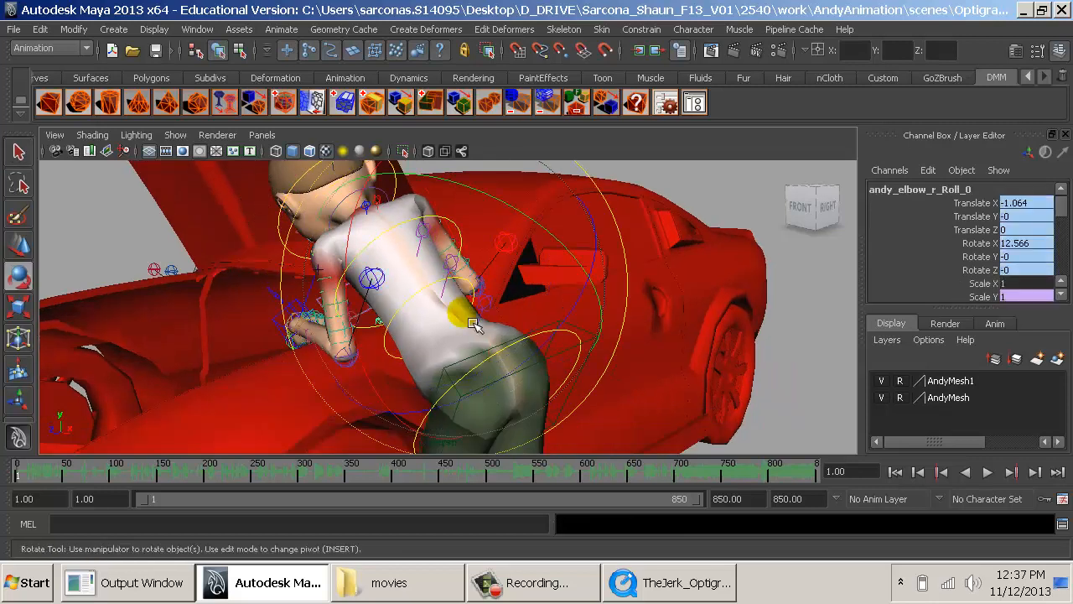
{"action": "key", "text": "q"}
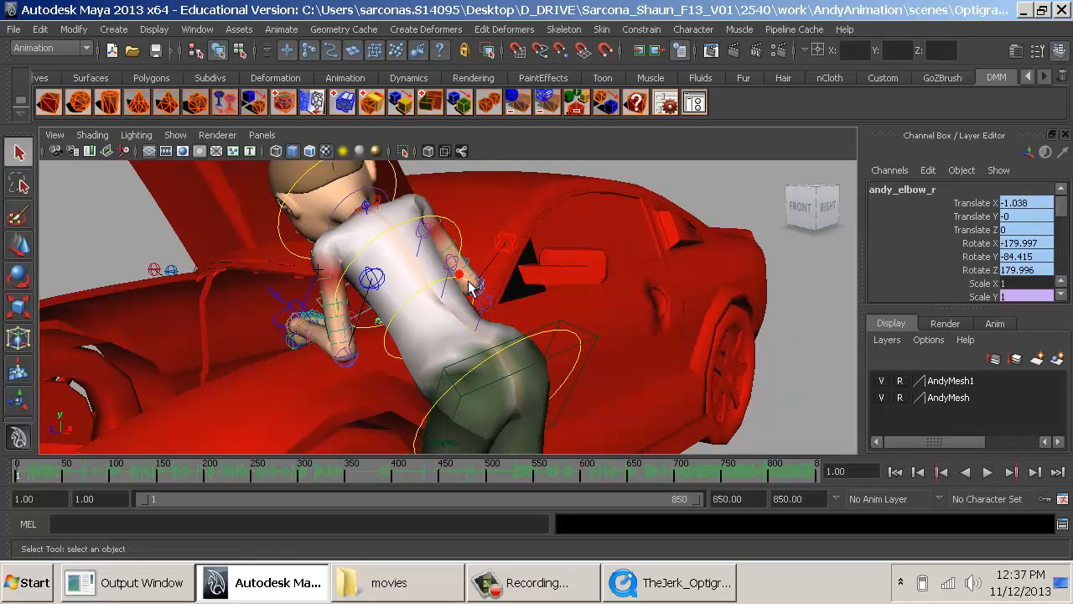
{"action": "left_click", "coordinate": [459, 274]}
{"action": "left_click_drag", "start_coordinate": [469, 285], "coordinate": [570, 293], "text": "alt"}
{"action": "right_click_drag", "start_coordinate": [570, 293], "coordinate": [578, 281], "text": "alt"}
{"action": "left_click", "coordinate": [547, 279]}
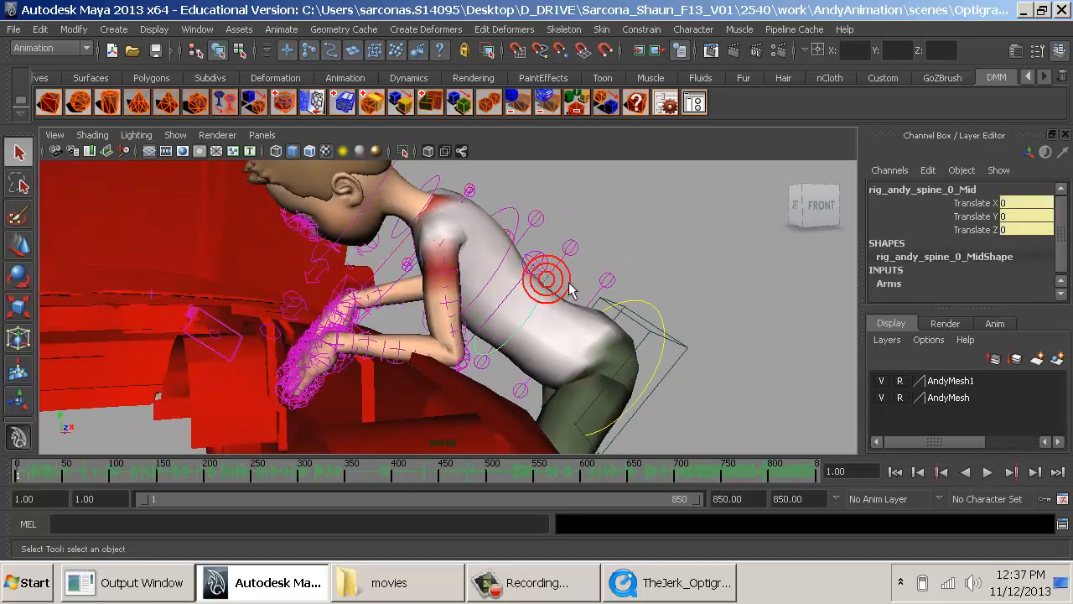
{"action": "key", "text": "e"}
{"action": "left_click", "coordinate": [602, 274]}
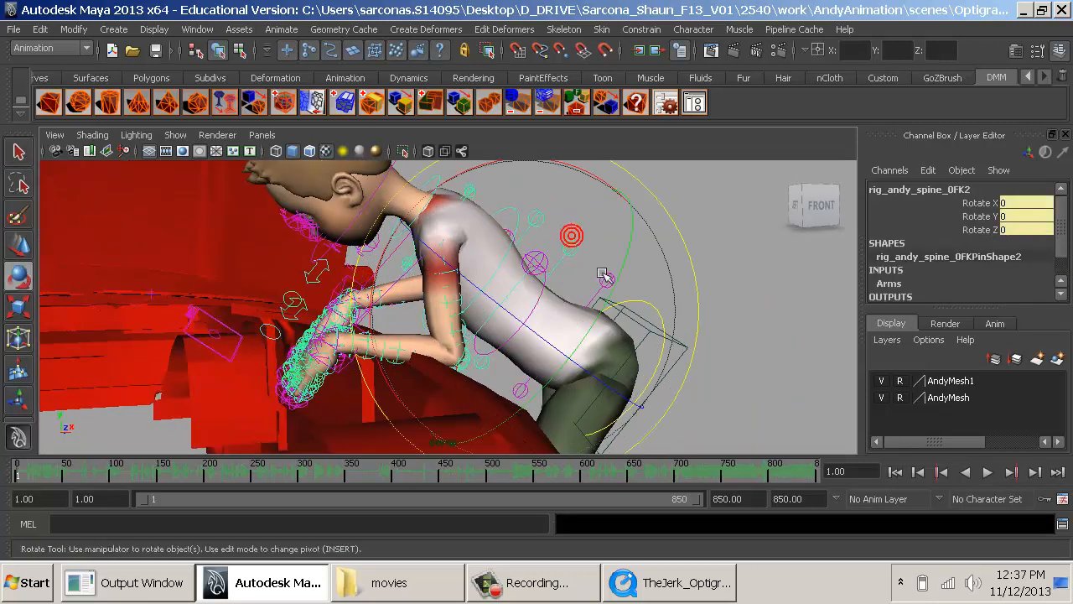
{"action": "left_click_drag", "start_coordinate": [627, 290], "coordinate": [515, 311]}
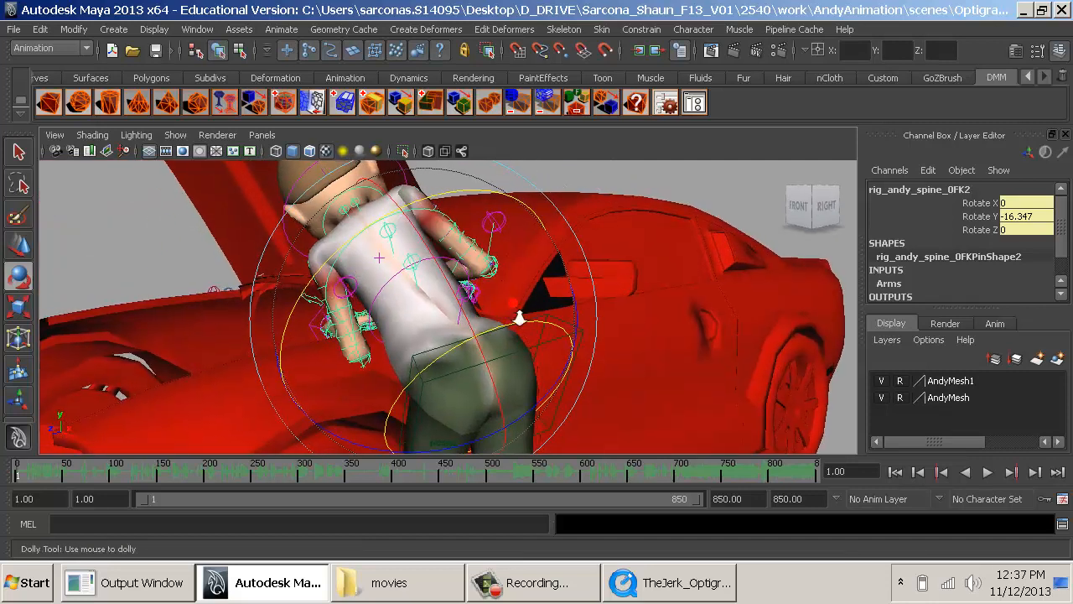
{"action": "key", "text": "alt+Tab"}
{"action": "key", "text": "alt+Tab"}
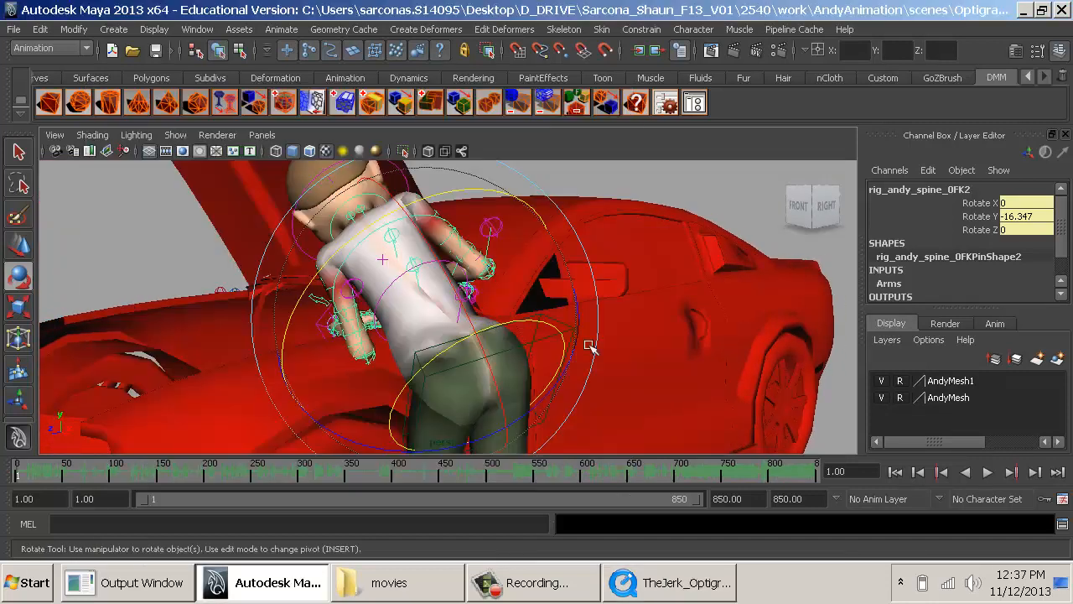
- Hide the joints in the perspective view so the control of the right hand can be selected
{"action": "key", "text": "w"}
{"action": "left_click", "coordinate": [618, 200]}
{"action": "left_click_drag", "start_coordinate": [618, 201], "coordinate": [482, 323], "text": "alt"}
{"action": "right_click_drag", "start_coordinate": [482, 322], "coordinate": [549, 265], "text": "alt"}
{"action": "left_click", "coordinate": [566, 302]}
{"action": "left_click", "coordinate": [566, 301]}
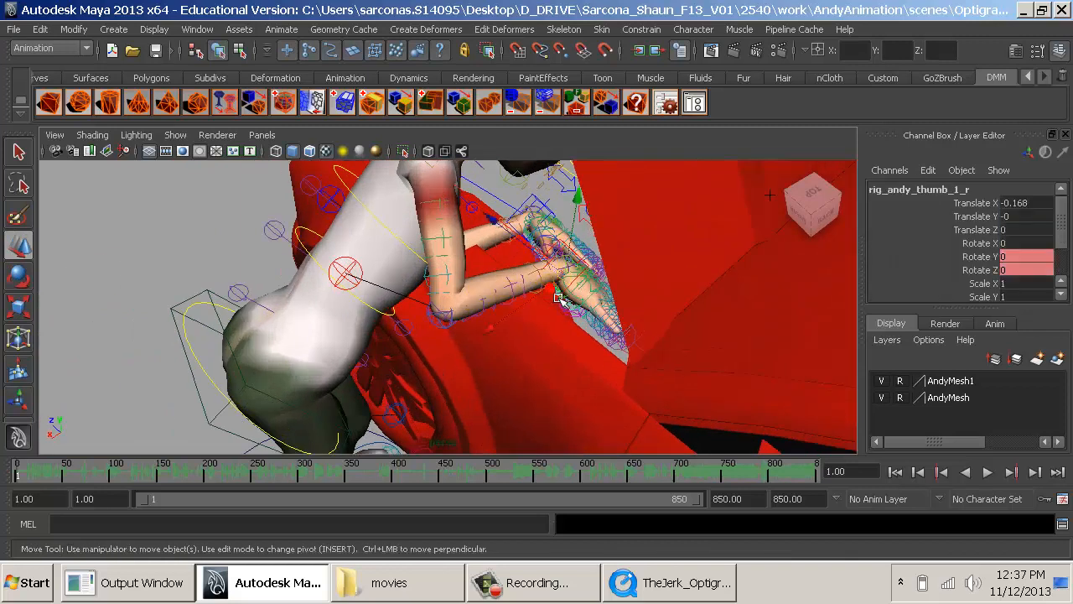
{"action": "left_click", "coordinate": [571, 296]}
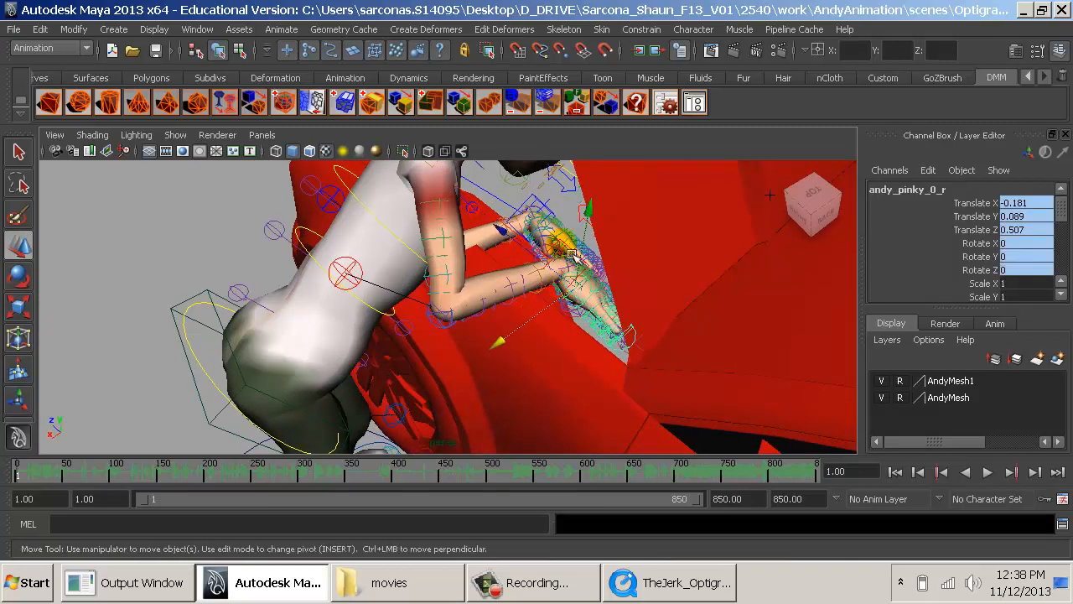
{"action": "left_click", "coordinate": [566, 245]}
{"action": "left_click", "coordinate": [564, 243]}
{"action": "right_click_drag", "start_coordinate": [539, 293], "coordinate": [579, 343], "text": "alt"}
{"action": "left_click_drag", "start_coordinate": [579, 343], "coordinate": [578, 333], "text": "alt"}
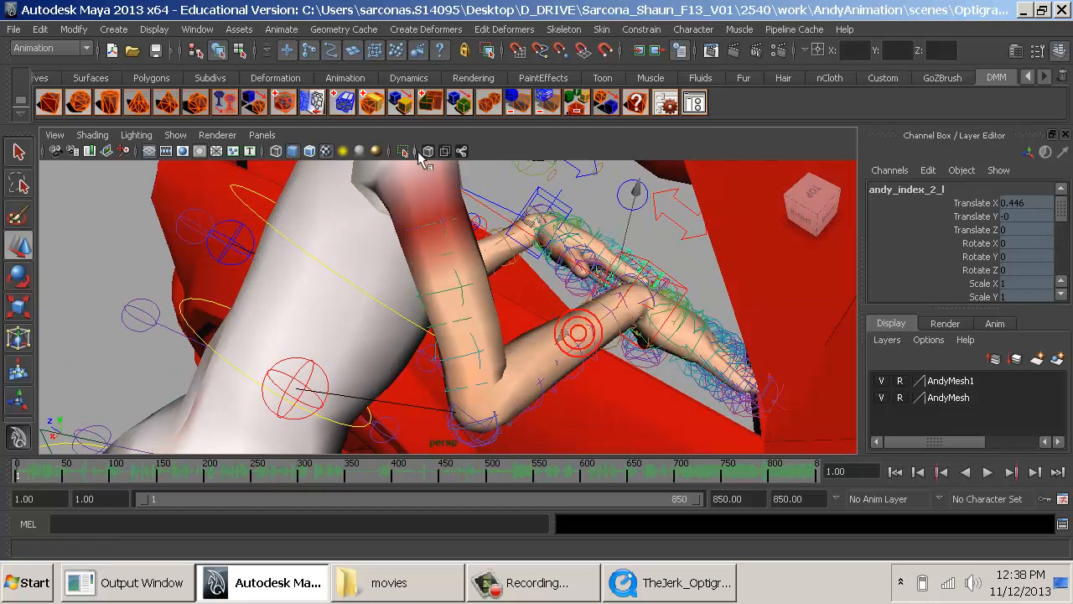
{"action": "left_click", "coordinate": [185, 134]}
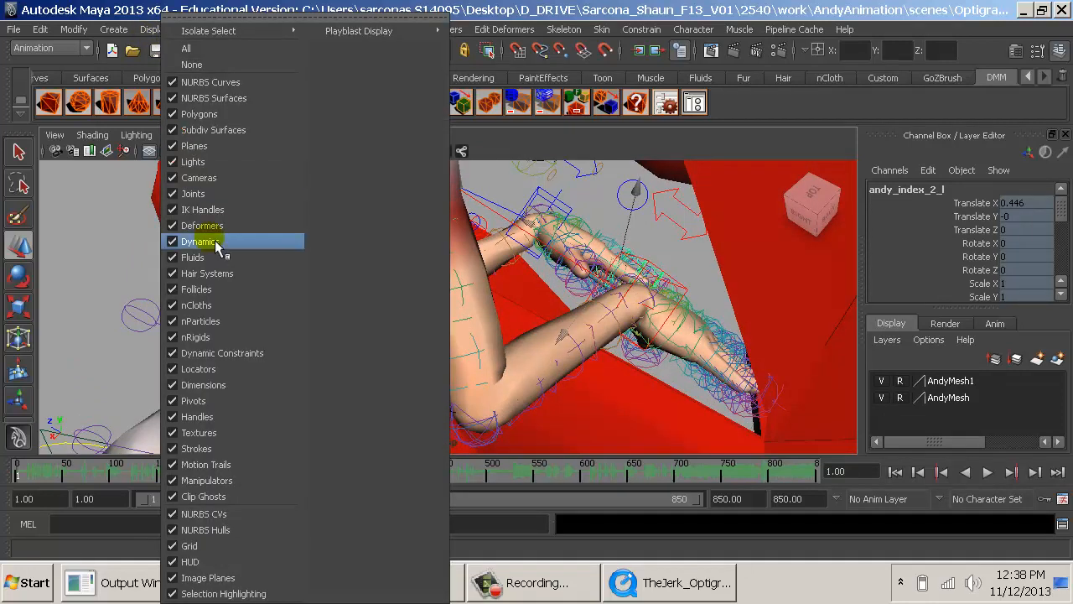
{"action": "left_click", "coordinate": [238, 201]}
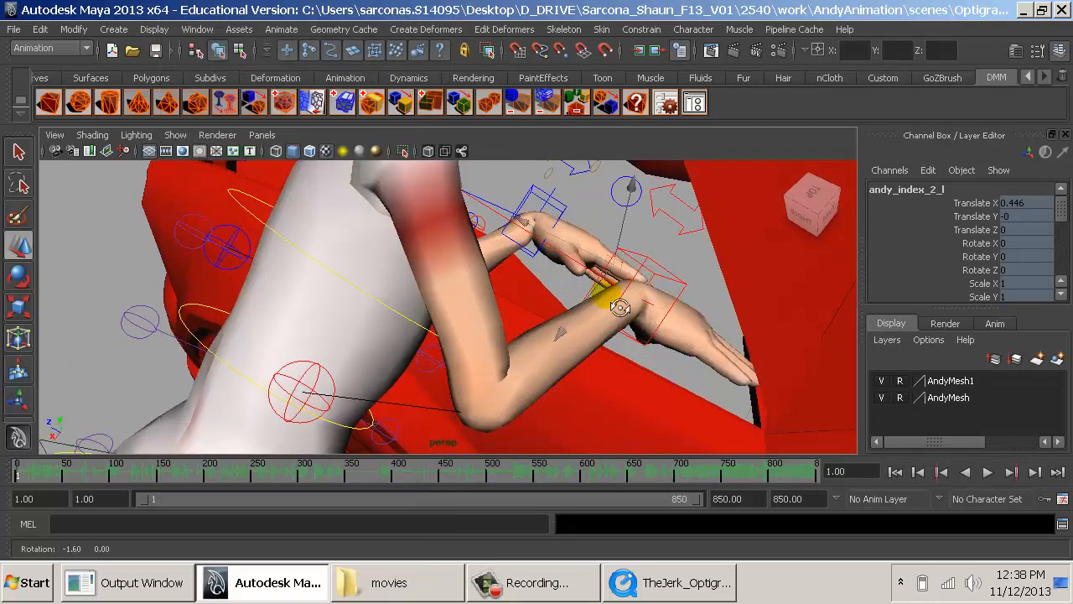
- Move the right arm's IK control to Translate X 8.447, Y 1.089, Z -4.567 and rotate it to X 52.325, Y -140.375, Z -49.842
{"action": "left_click_drag", "start_coordinate": [637, 301], "coordinate": [667, 268], "text": "alt"}
{"action": "left_click", "coordinate": [677, 267]}
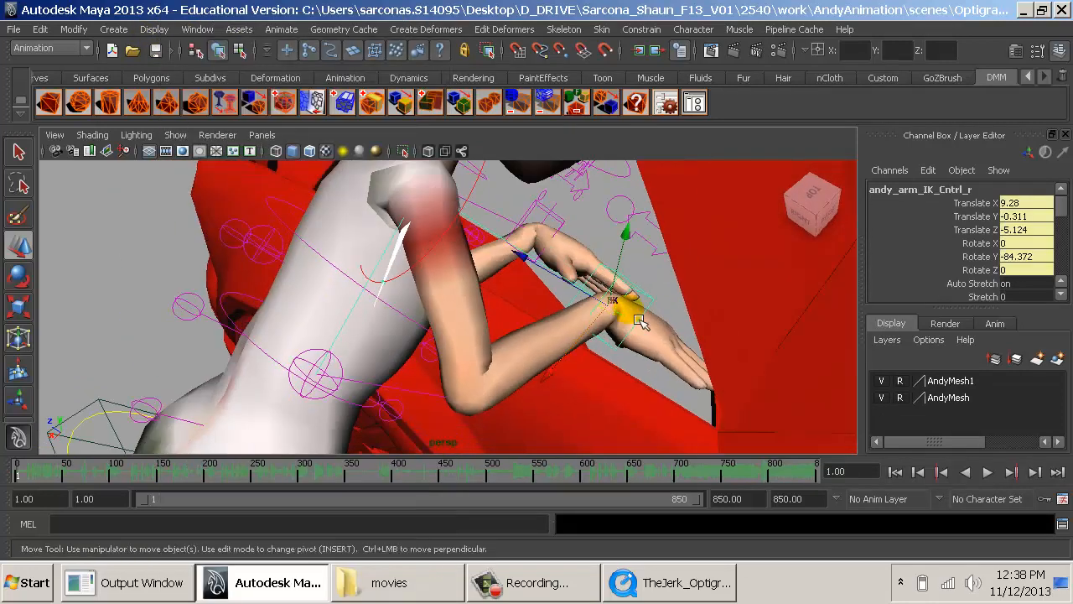
{"action": "left_click_drag", "start_coordinate": [627, 322], "coordinate": [507, 390], "text": "alt"}
{"action": "key", "text": "e"}
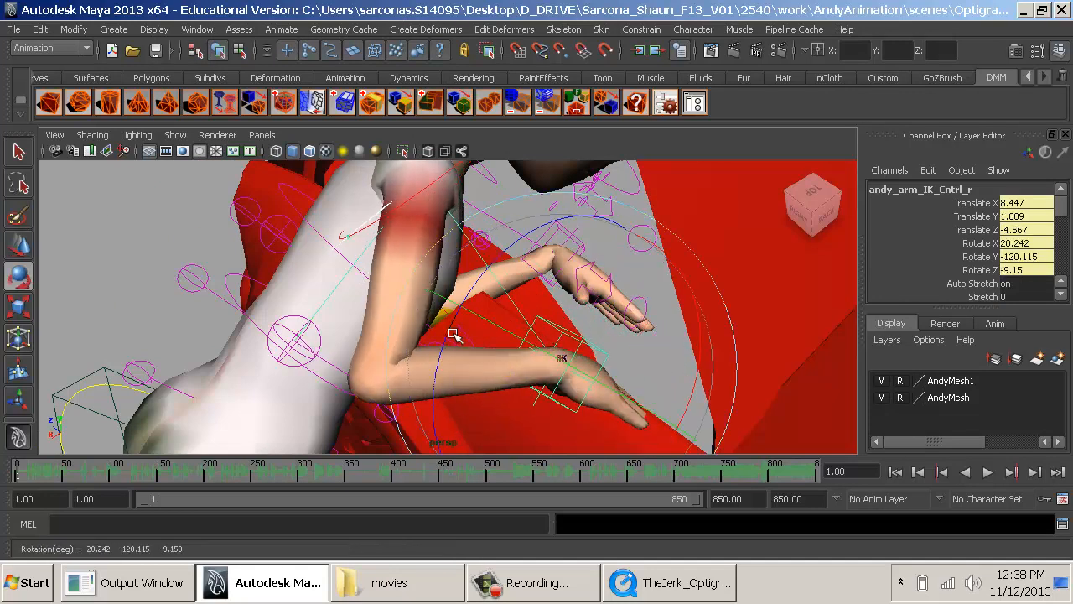
{"action": "left_click_drag", "start_coordinate": [448, 335], "coordinate": [445, 397]}
{"action": "left_click_drag", "start_coordinate": [446, 396], "coordinate": [574, 326], "text": "alt"}
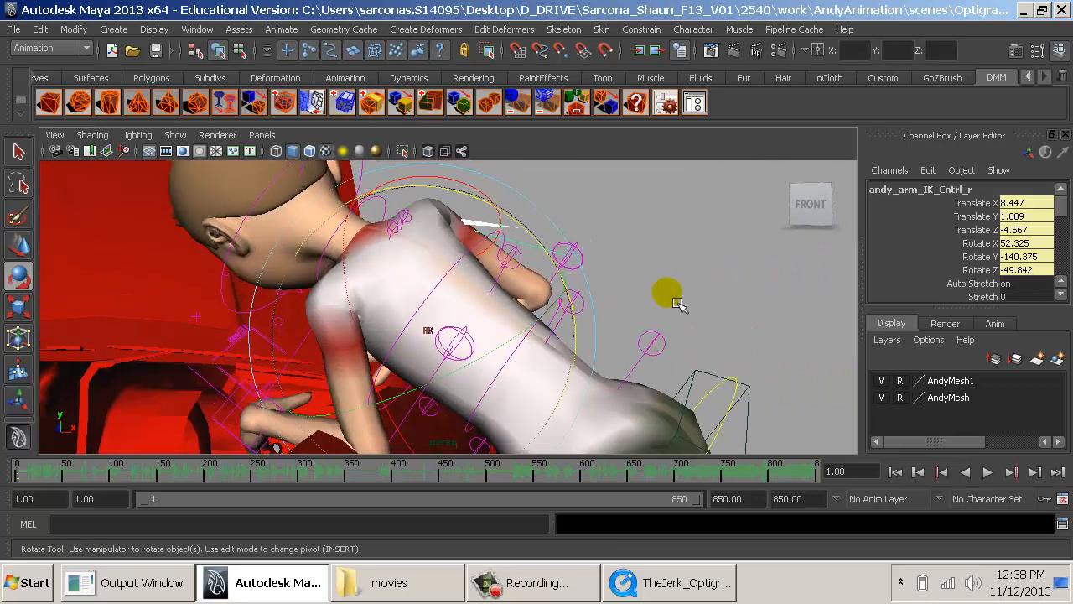
- Raise the left hand by moving the left arm's IK control upward, and adjust its depth over the engine bay
{"action": "key", "text": "w"}
{"action": "left_click", "coordinate": [677, 304]}
{"action": "left_click_drag", "start_coordinate": [676, 288], "coordinate": [506, 325], "text": "alt"}
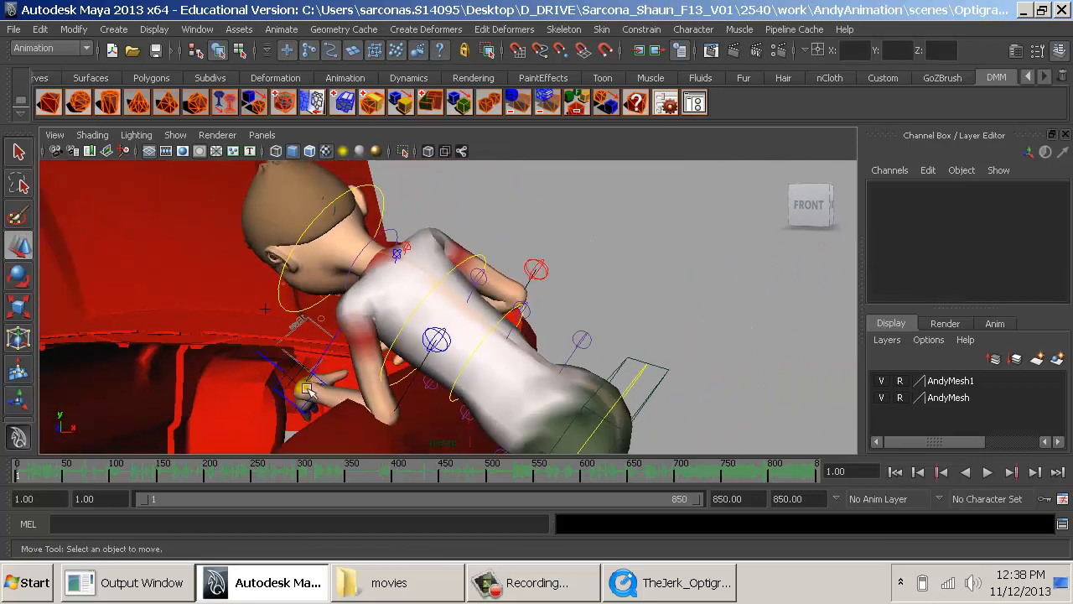
{"action": "left_click", "coordinate": [288, 408]}
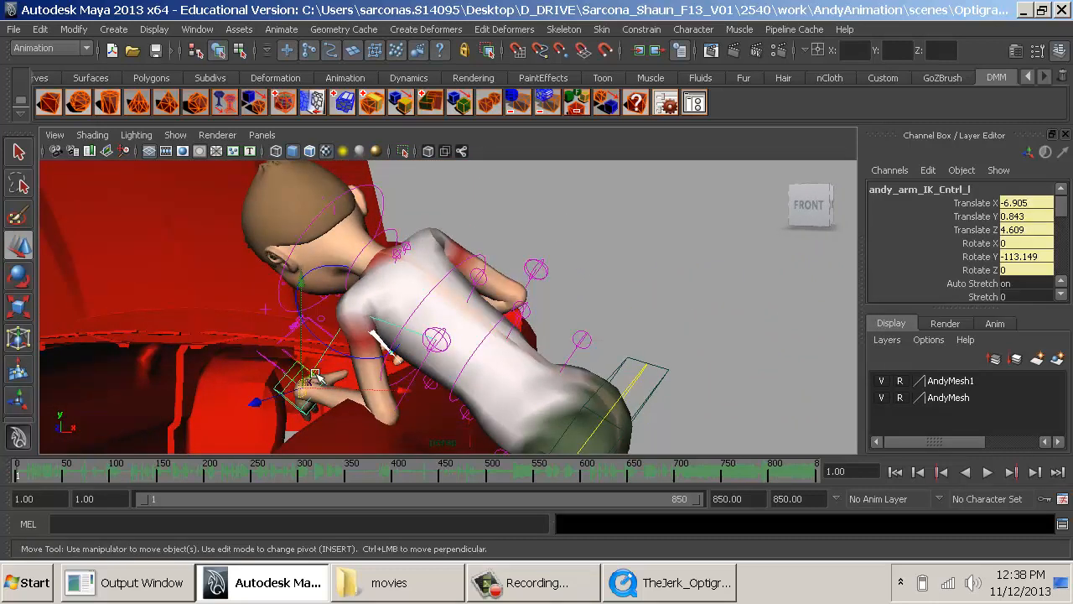
{"action": "left_click_drag", "start_coordinate": [317, 376], "coordinate": [318, 348]}
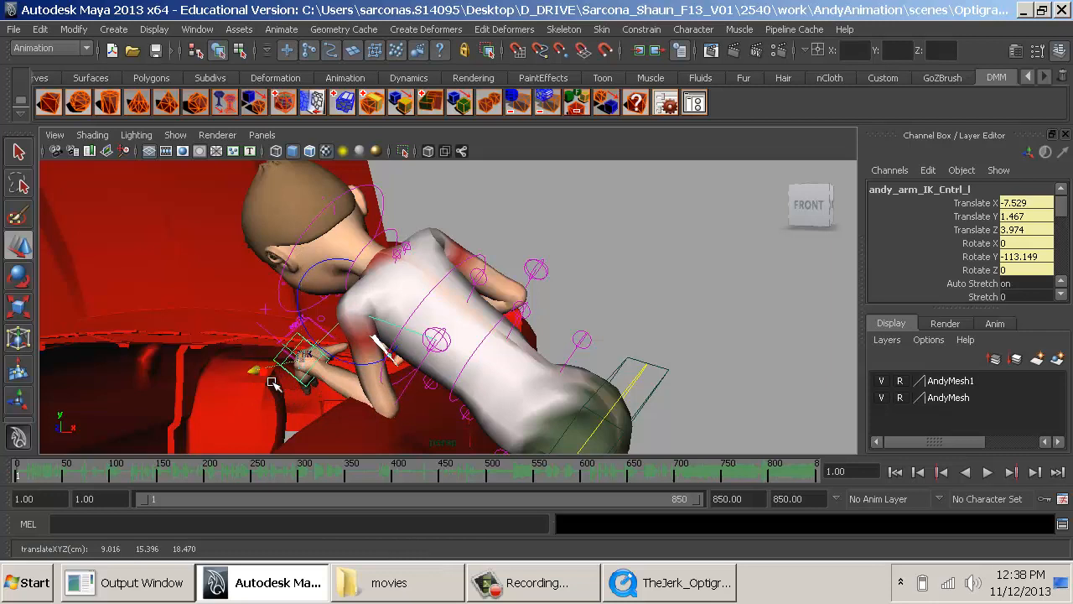
{"action": "left_click_drag", "start_coordinate": [270, 380], "coordinate": [316, 380]}
- Move the left elbow's pole vector control to about Translate X -3.208, Y -3.418, Z -2.479 and check the reference clip
{"action": "left_click", "coordinate": [447, 352]}
{"action": "mouse_move", "coordinate": [412, 355]}
{"action": "left_mouse_down"}
{"action": "mouse_move", "coordinate": [395, 361]}
{"action": "mouse_move", "coordinate": [421, 357]}
{"action": "left_mouse_up"}
{"action": "key", "text": "alt+Tab"}
{"action": "key", "text": "alt+Tab"}
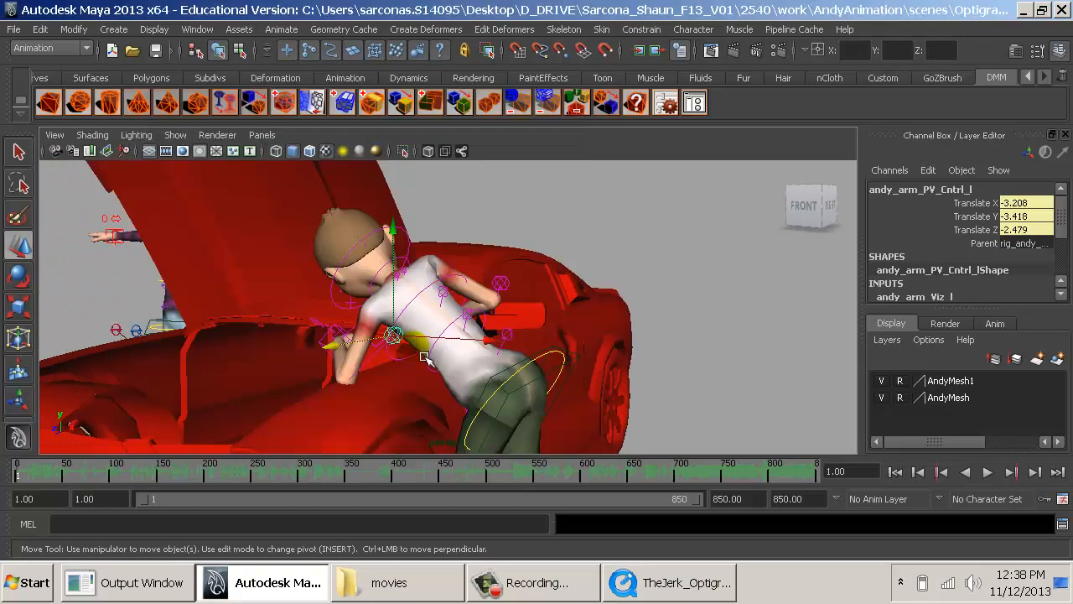
- Tilt the spine's shoulders control to about Rotate X 9.517
{"action": "left_click", "coordinate": [428, 270]}
{"action": "left_click", "coordinate": [457, 290]}
{"action": "key", "text": "e"}
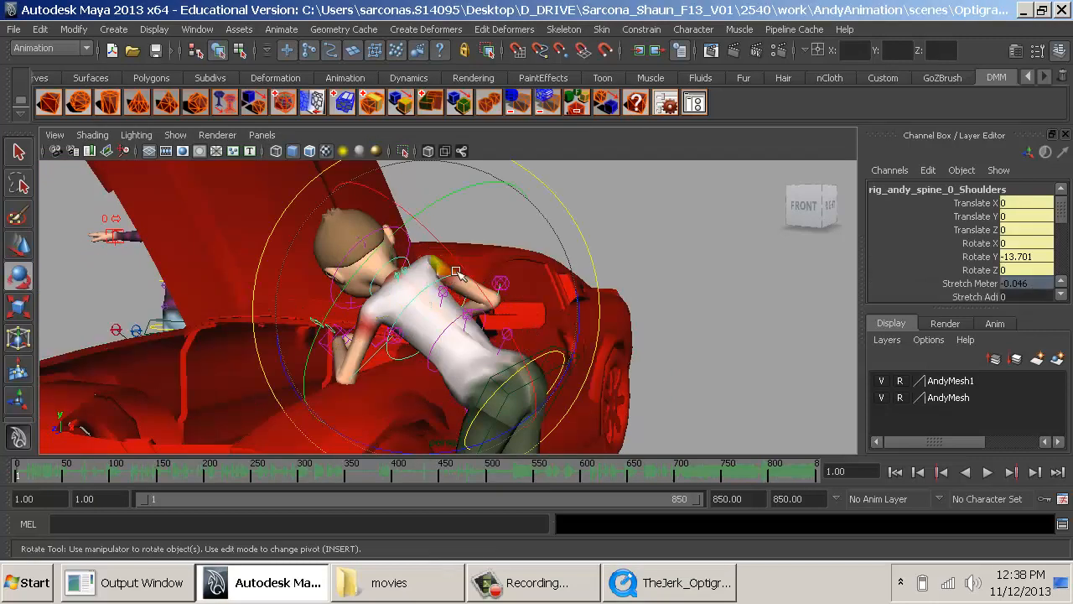
{"action": "left_click_drag", "start_coordinate": [457, 265], "coordinate": [430, 251]}
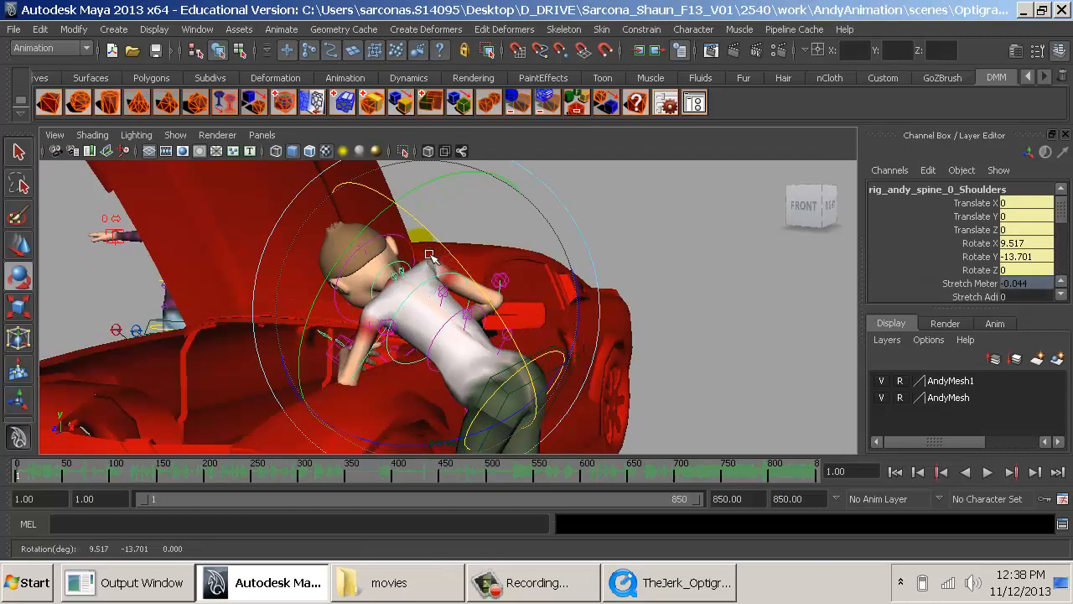
{"action": "left_click_drag", "start_coordinate": [569, 378], "coordinate": [579, 366]}
- Check the reference clip and rotate the neck's FK control to about Rotate X 27.274, Y -18.006, Z -4.788
{"action": "left_click_drag", "start_coordinate": [468, 262], "coordinate": [483, 280]}
{"action": "left_click_drag", "start_coordinate": [386, 300], "coordinate": [300, 300], "text": "alt"}
{"action": "left_click", "coordinate": [430, 258]}
{"action": "key", "text": "ctrl+z"}
{"action": "key", "text": "alt+Tab"}
{"action": "key", "text": "alt+Tab"}
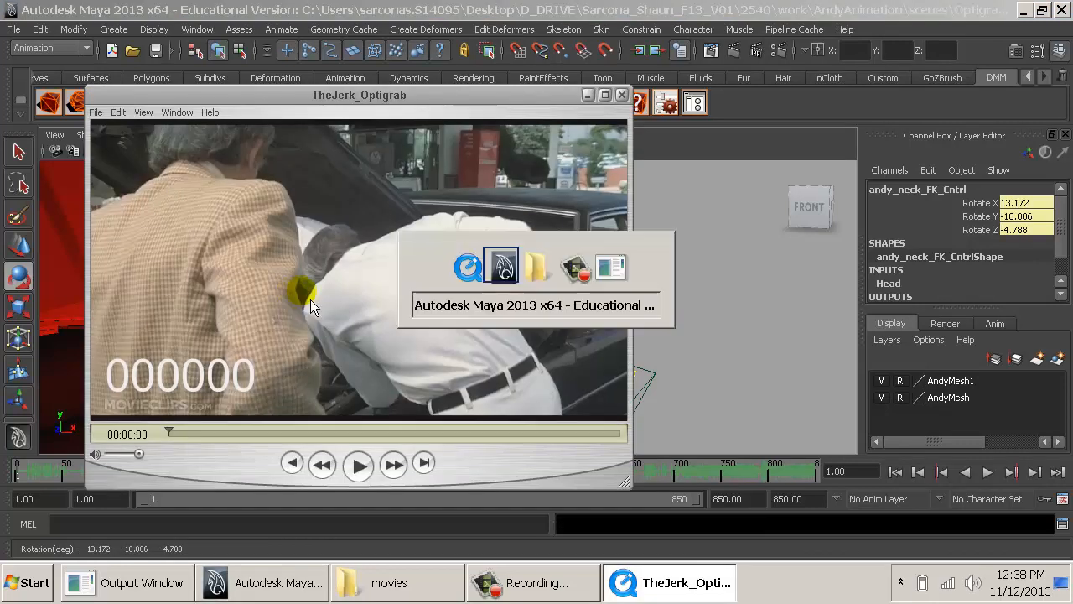
{"action": "left_click_drag", "start_coordinate": [392, 251], "coordinate": [383, 221]}
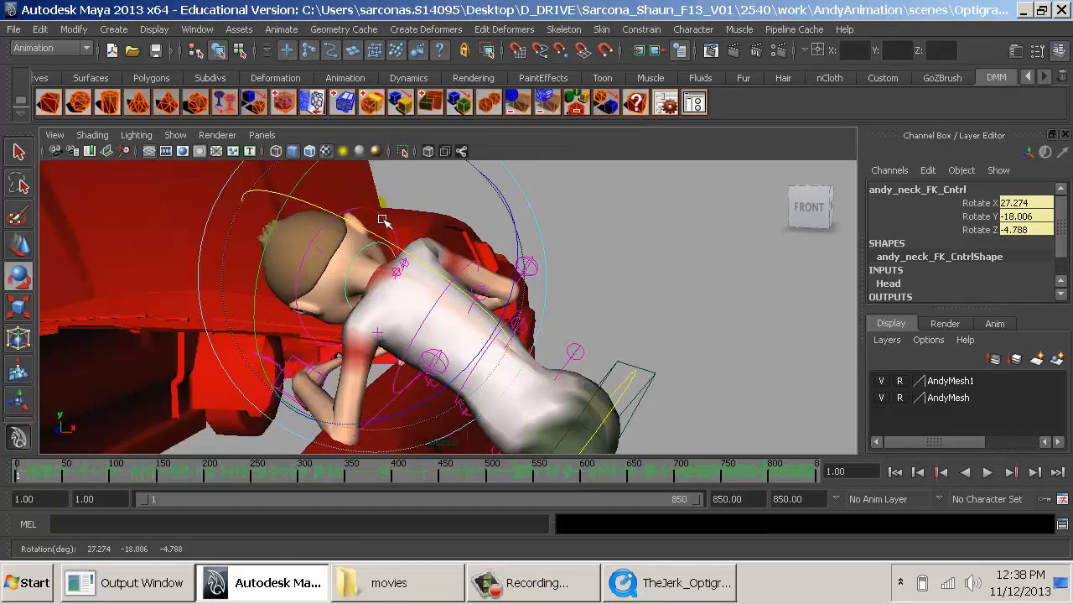
- Rotate the neck's IK control to about Rotate X 2.393, Y 12.844, Z -8.366 to turn the head
{"action": "key", "text": "q"}
{"action": "left_click", "coordinate": [381, 221]}
{"action": "key", "text": "w"}
{"action": "key", "text": "e"}
{"action": "left_click_drag", "start_coordinate": [360, 255], "coordinate": [375, 216]}
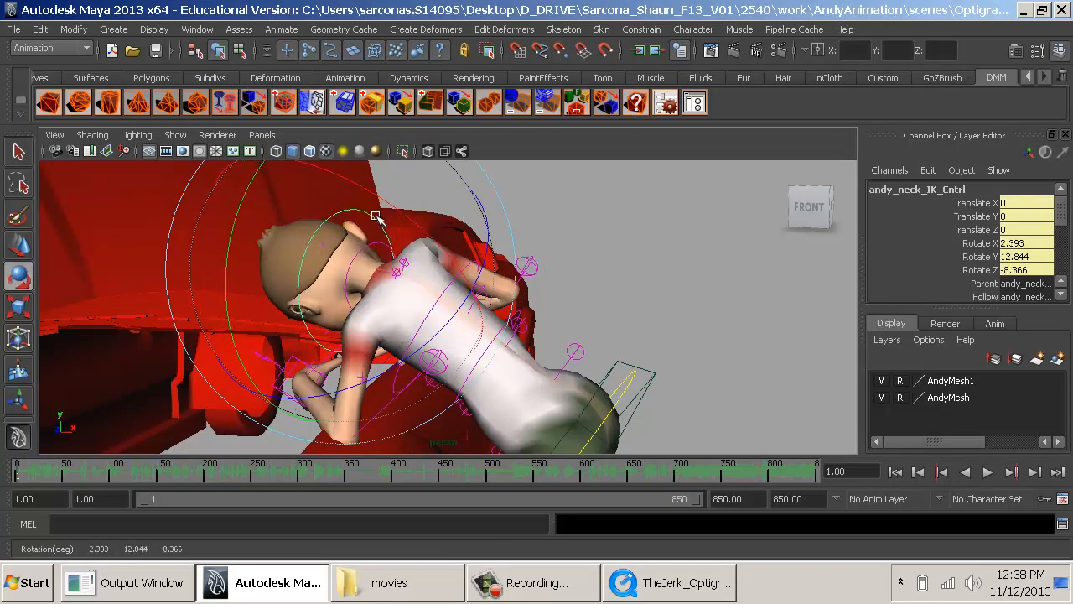
- Move the left elbow's pole vector control to about Translate X -4.985, Y -3.223, Z -0.566
{"action": "left_click", "coordinate": [617, 311]}
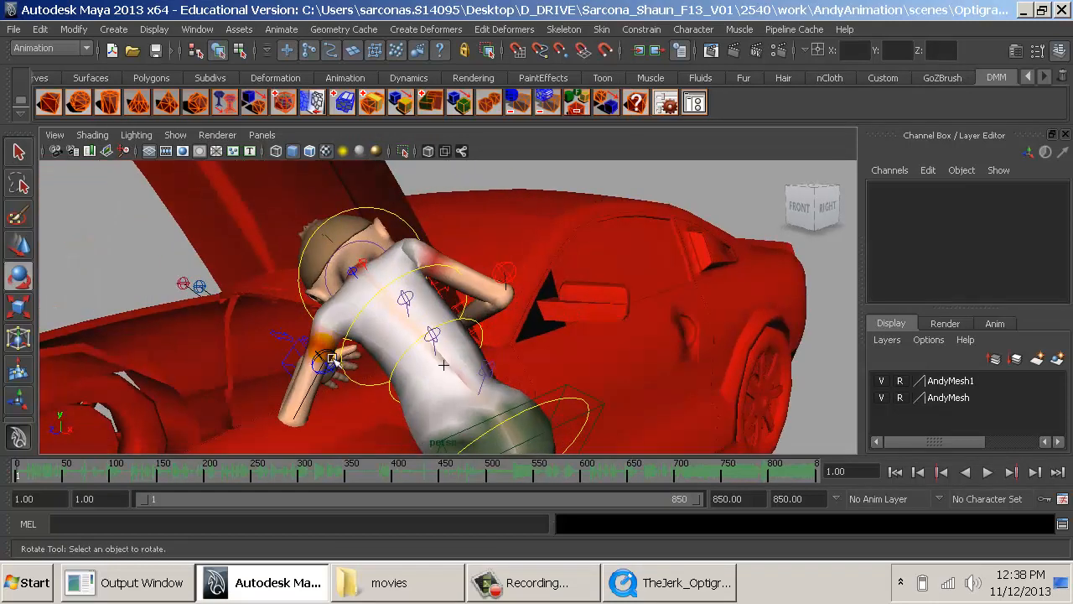
{"action": "left_click", "coordinate": [331, 359]}
{"action": "key", "text": "w"}
{"action": "left_click_drag", "start_coordinate": [331, 359], "coordinate": [369, 377]}
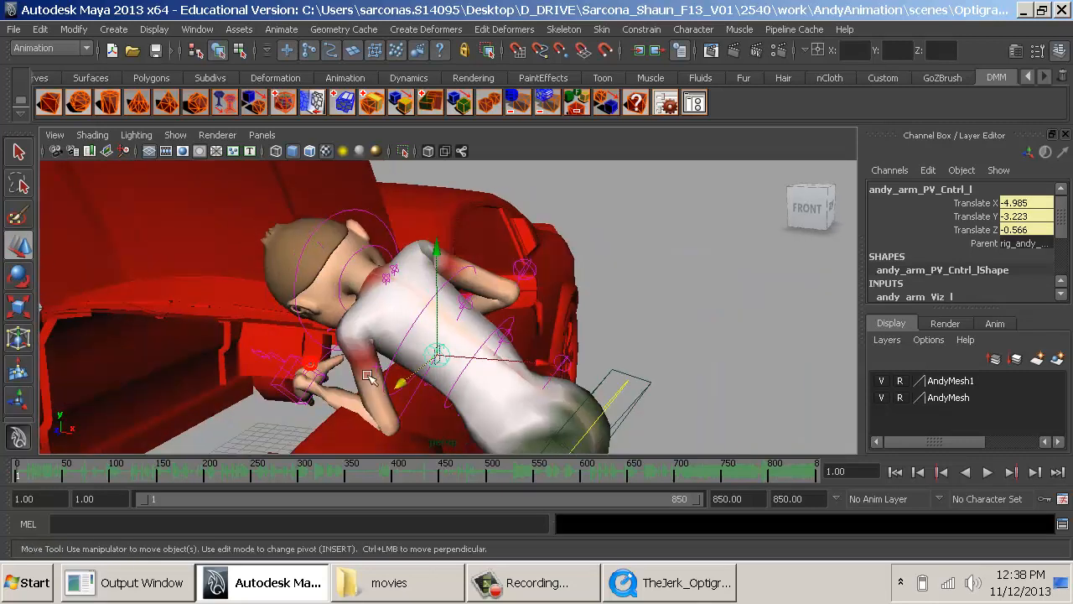
- Try moving the spine's mid control and rotating a neighbouring spine control to adjust the torso bend
{"action": "left_click", "coordinate": [528, 332]}
{"action": "key", "text": "e"}
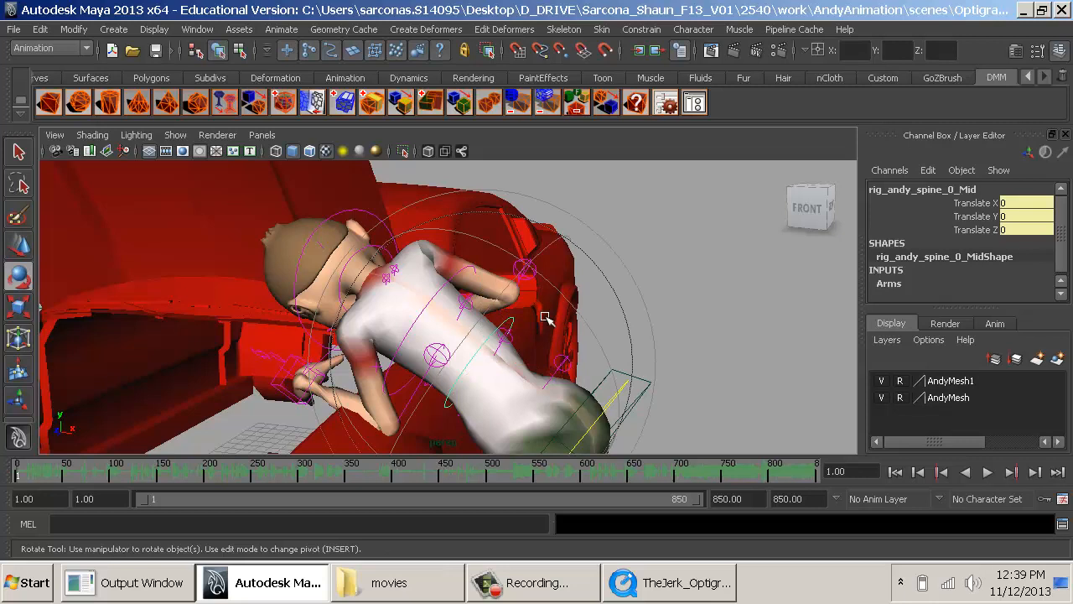
{"action": "key", "text": "w"}
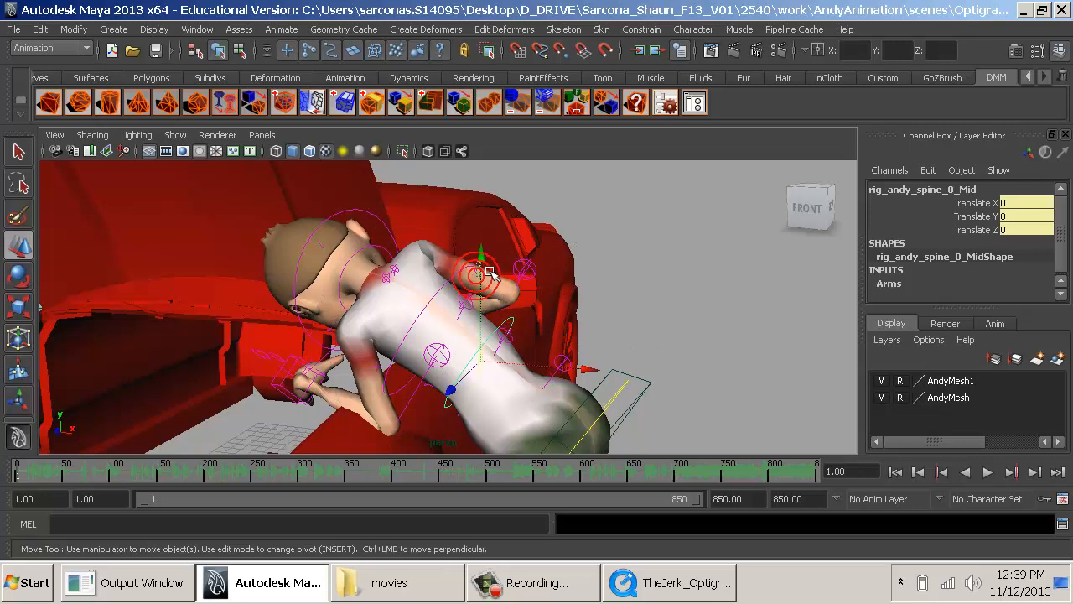
{"action": "left_click_drag", "start_coordinate": [482, 272], "coordinate": [532, 278]}
{"action": "key", "text": "ctrl+z"}
{"action": "left_click", "coordinate": [457, 281]}
{"action": "left_click", "coordinate": [467, 290]}
{"action": "left_click", "coordinate": [473, 305]}
{"action": "key", "text": "e"}
{"action": "middle_click_drag", "start_coordinate": [592, 323], "coordinate": [553, 259], "text": "alt"}
{"action": "left_click_drag", "start_coordinate": [555, 261], "coordinate": [636, 329], "text": "alt"}
{"action": "left_click", "coordinate": [616, 295]}
{"action": "left_click", "coordinate": [710, 236]}
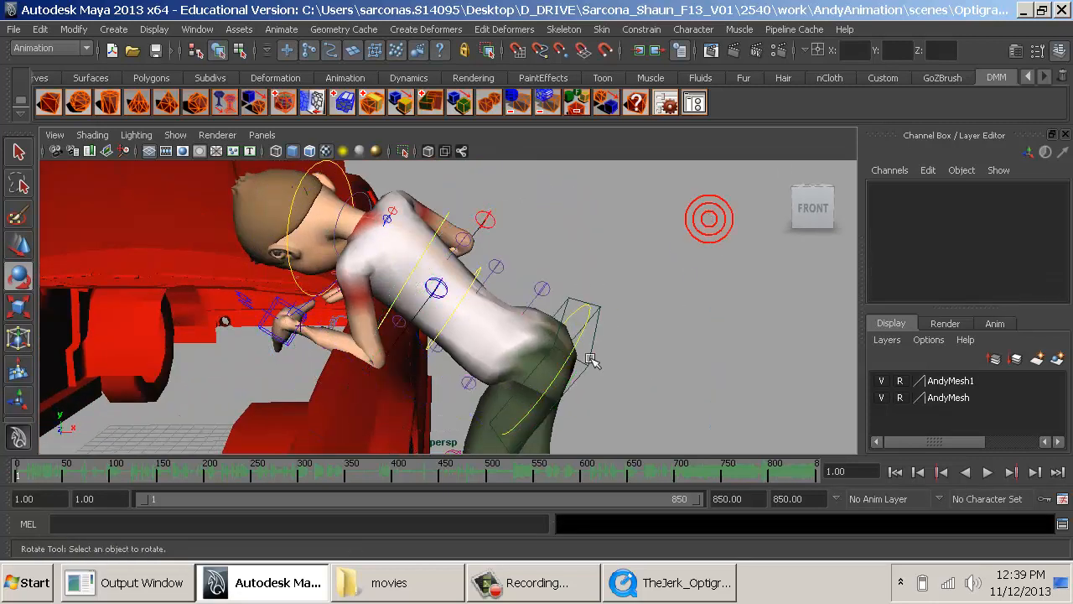
- Raise the andy_spine_Root control to about Translate Y 0.043
{"action": "left_click", "coordinate": [589, 367]}
{"action": "key", "text": "w"}
{"action": "left_click_drag", "start_coordinate": [557, 307], "coordinate": [559, 294]}
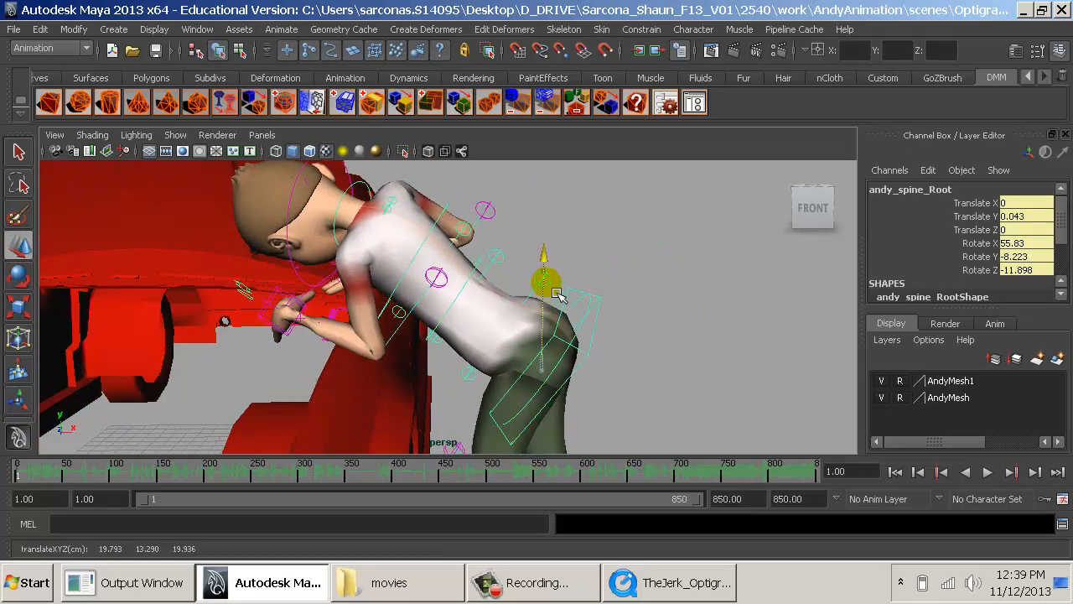
- Slide the whole steve rig along the car's side toward its front end
{"action": "left_click_drag", "start_coordinate": [678, 355], "coordinate": [514, 292], "text": "alt"}
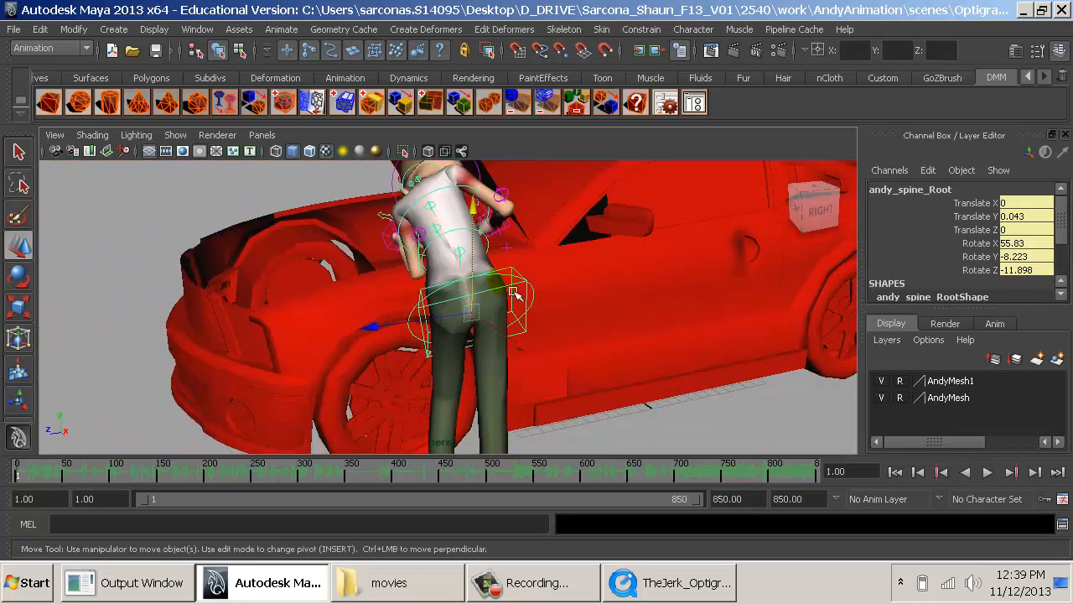
{"action": "left_click_drag", "start_coordinate": [574, 431], "coordinate": [546, 435], "text": "alt"}
{"action": "left_click", "coordinate": [545, 436]}
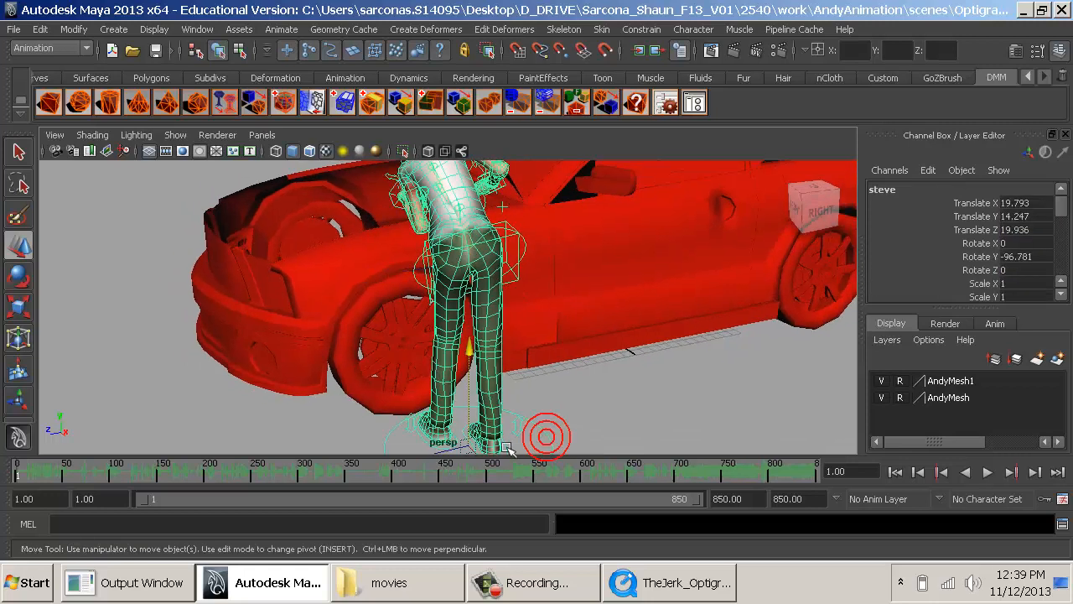
{"action": "left_click_drag", "start_coordinate": [454, 460], "coordinate": [419, 452]}
{"action": "left_click", "coordinate": [526, 390]}
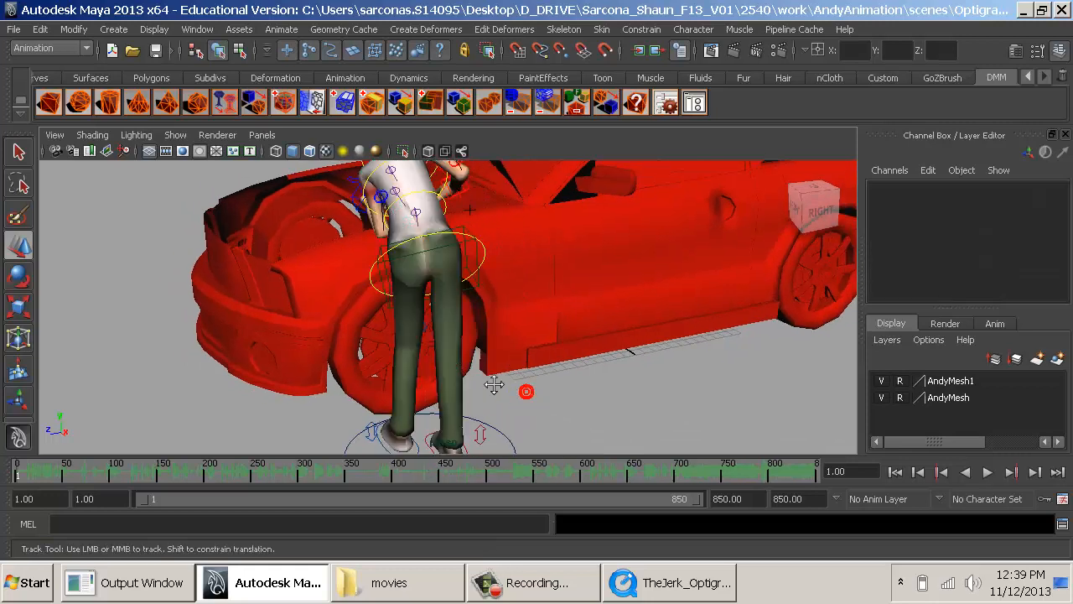
- Compare the leaning pose from behind with the opening frame of the TheJerk_Optigrab reference clip
{"action": "middle_click_drag", "start_coordinate": [496, 385], "coordinate": [599, 468], "text": "alt"}
{"action": "right_click_drag", "start_coordinate": [599, 468], "coordinate": [703, 471], "text": "alt"}
{"action": "left_click_drag", "start_coordinate": [695, 423], "coordinate": [620, 378], "text": "alt"}
{"action": "middle_click_drag", "start_coordinate": [620, 379], "coordinate": [623, 390], "text": "alt"}
{"action": "right_click_drag", "start_coordinate": [623, 390], "coordinate": [648, 367], "text": "alt"}
{"action": "key", "text": "alt+Tab"}
{"action": "key", "text": "alt+Tab"}
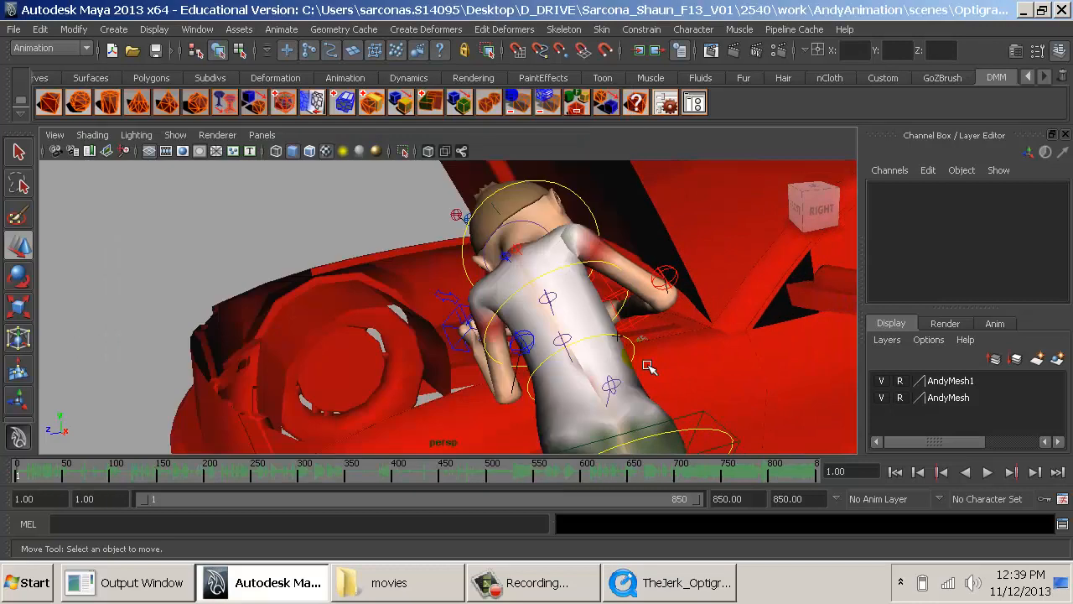
{"action": "key", "text": "alt+Tab"}
{"action": "key", "text": "alt+Tab"}
{"action": "left_click_drag", "start_coordinate": [648, 366], "coordinate": [637, 356], "text": "alt"}
{"action": "key", "text": "alt+Tab"}
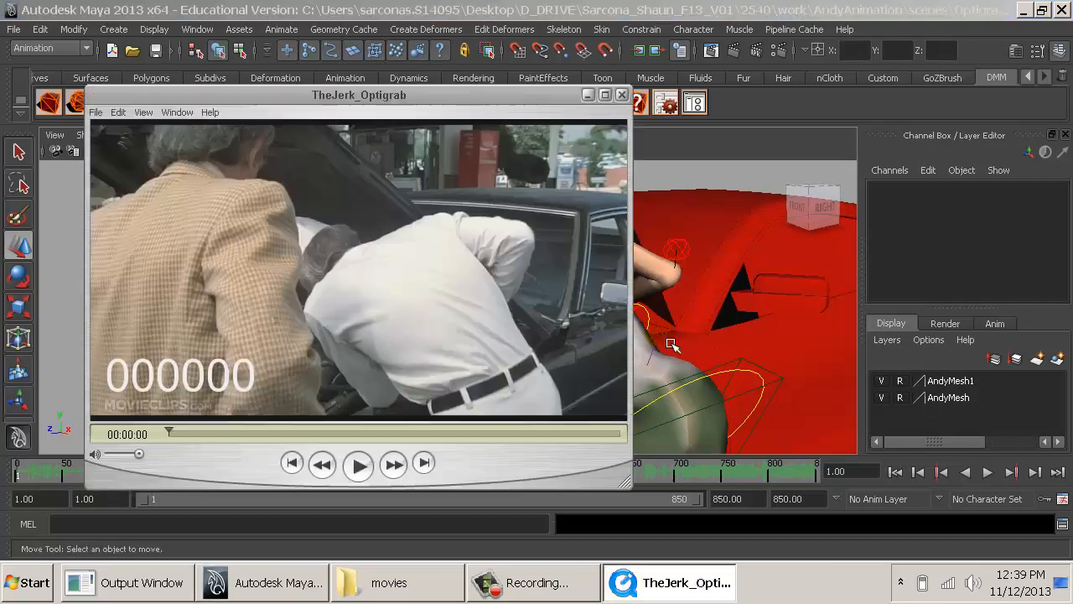
{"action": "key", "text": "alt+Tab"}
{"action": "key", "text": "alt+Tab"}
{"action": "key", "text": "alt+Tab"}
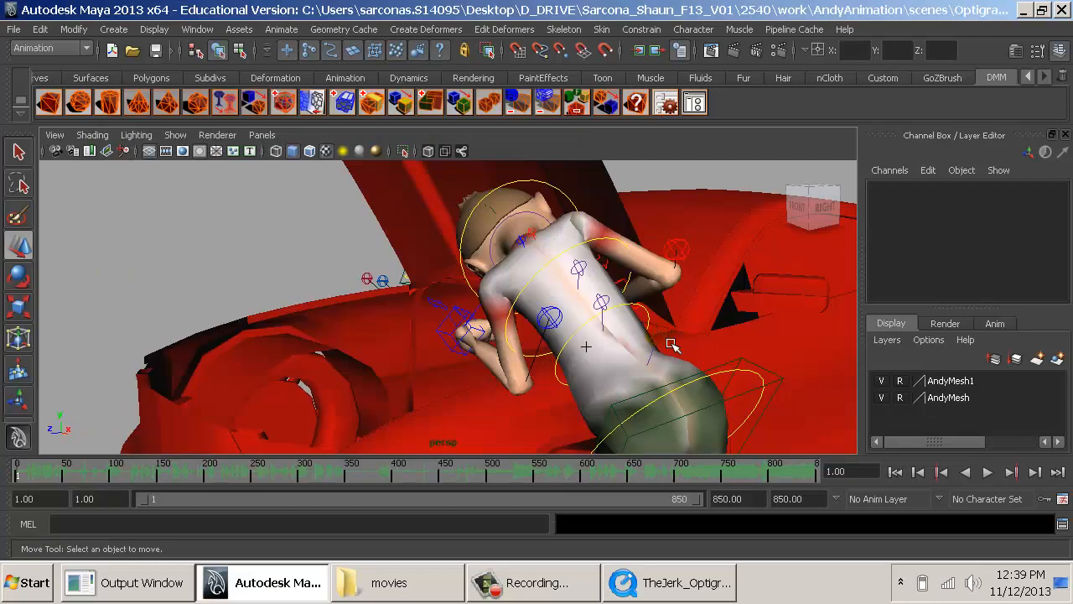
- Try moving the spine's mid control to about Translate X -0.303, Y 0.413, Z -0.545, and undo the move
{"action": "left_click", "coordinate": [671, 360]}
{"action": "left_click", "coordinate": [669, 335]}
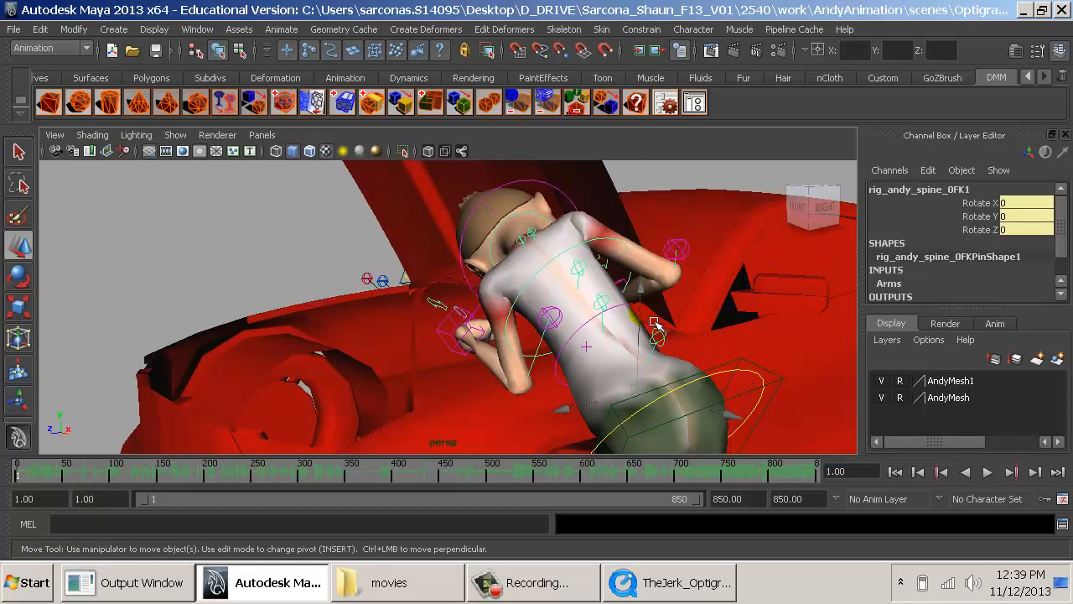
{"action": "left_click", "coordinate": [646, 312]}
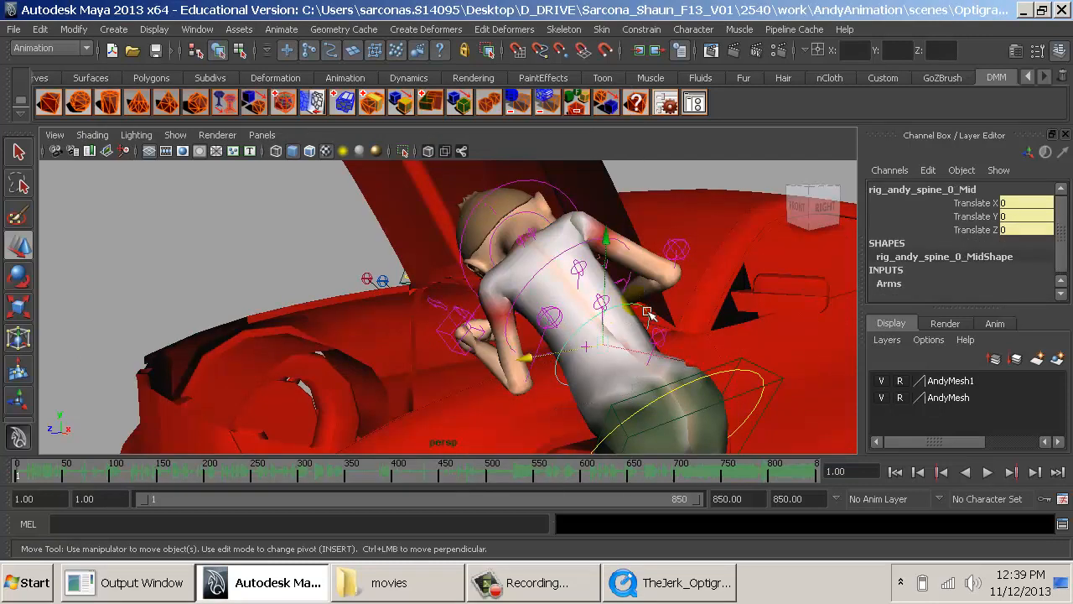
{"action": "left_click_drag", "start_coordinate": [617, 313], "coordinate": [621, 291]}
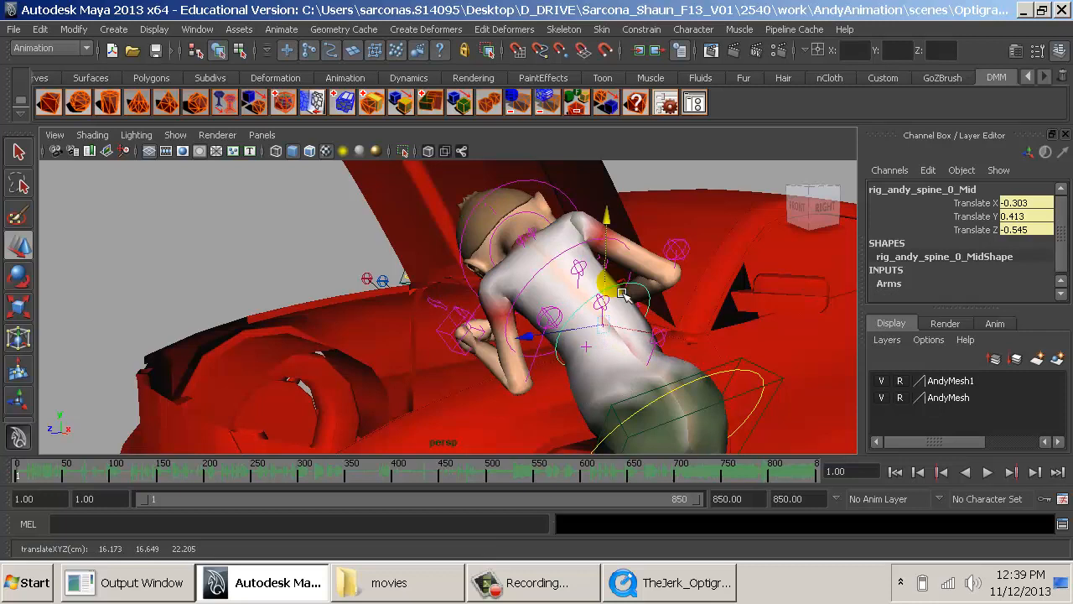
{"action": "key", "text": "ctrl+z"}
- Move the spine's hips control to about Translate X -0.08, Y 0.226, Z -0.312 and tilt it about the X axis
{"action": "left_click", "coordinate": [724, 375]}
{"action": "middle_click_drag", "start_coordinate": [694, 361], "coordinate": [690, 334]}
{"action": "key", "text": "e"}
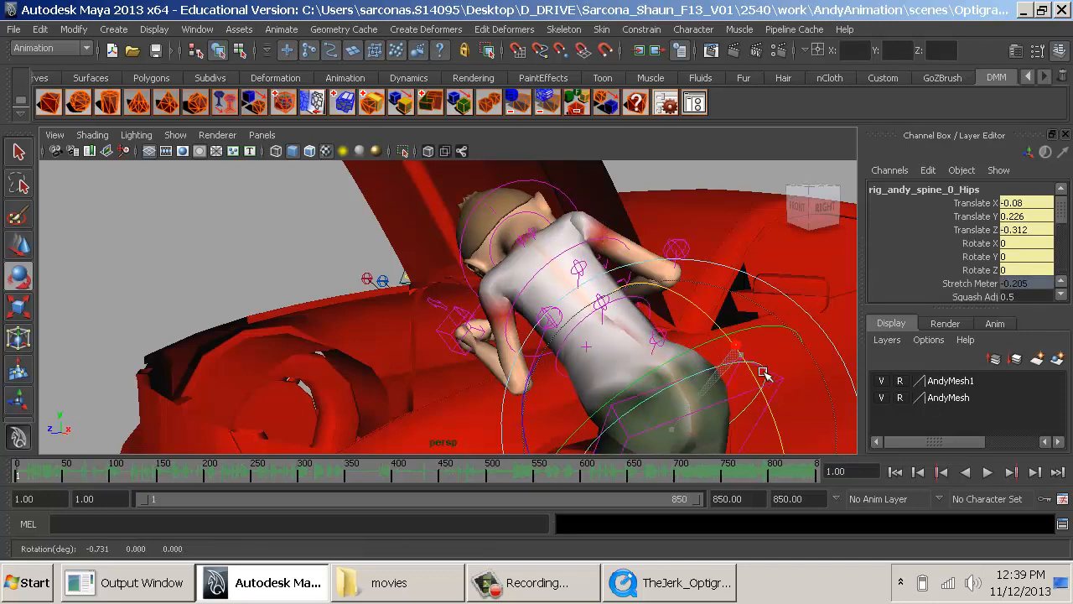
{"action": "left_click_drag", "start_coordinate": [738, 346], "coordinate": [772, 389]}
{"action": "left_click", "coordinate": [326, 235]}
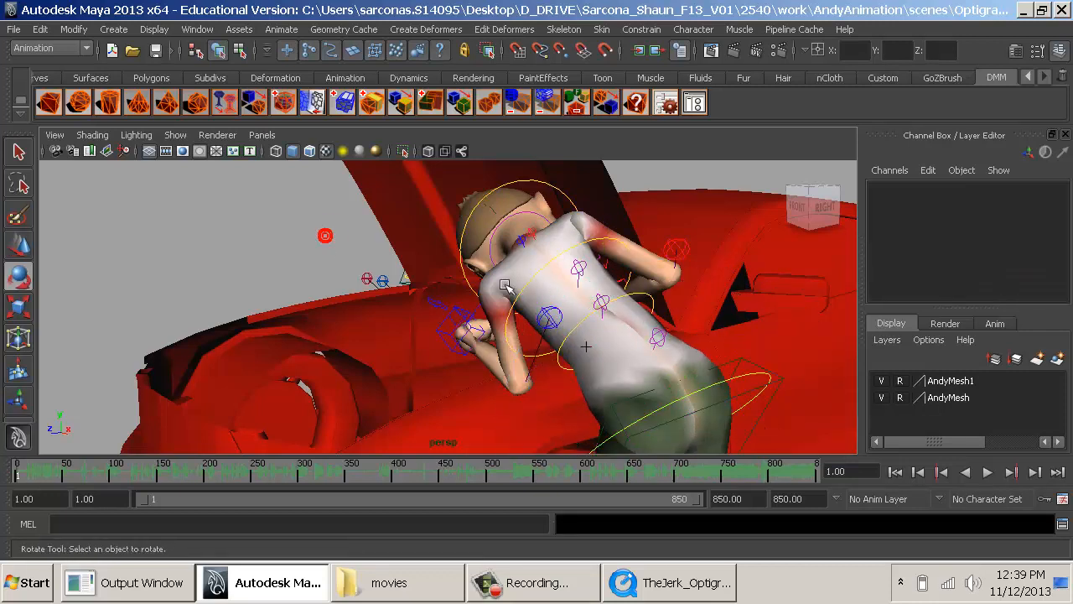
- Check the reference clip and rotate the left arm's IK control to about Rotate X 53.102, Y -130.903, Z -60.428
{"action": "key", "text": "alt+Tab"}
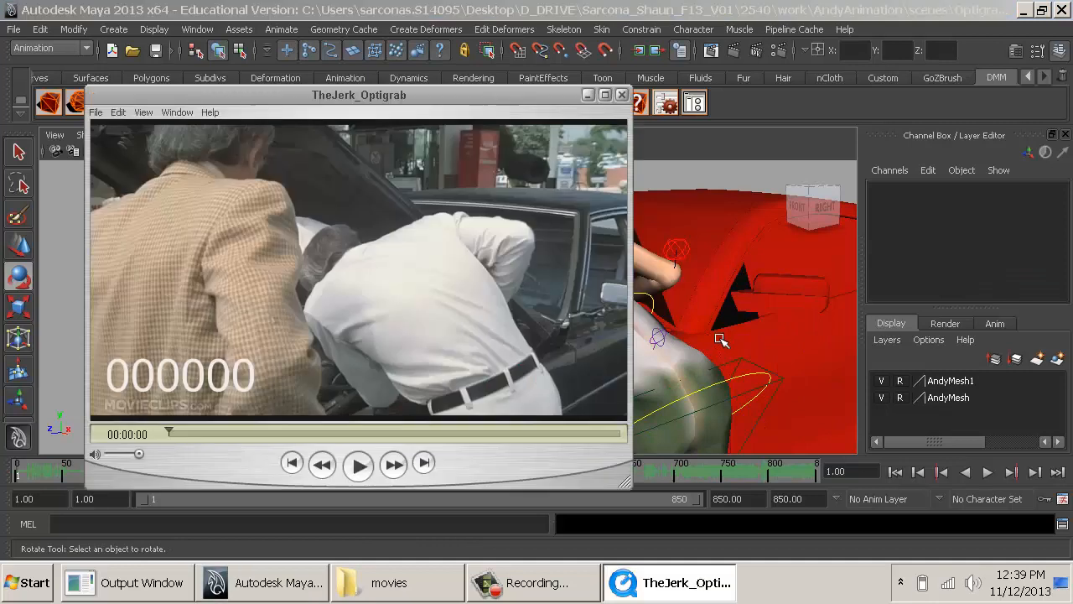
{"action": "key", "text": "alt+Tab"}
{"action": "key", "text": "alt+Tab"}
{"action": "key", "text": "alt+Tab"}
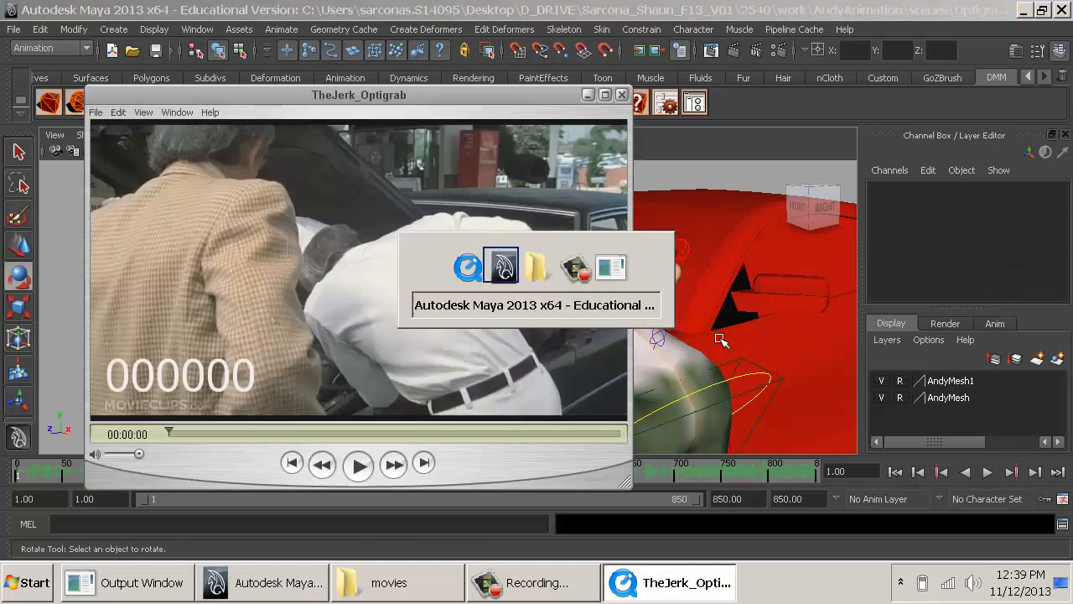
{"action": "right_click_drag", "start_coordinate": [719, 338], "coordinate": [431, 318], "text": "alt"}
{"action": "left_click_drag", "start_coordinate": [431, 319], "coordinate": [587, 340], "text": "alt"}
{"action": "right_click_drag", "start_coordinate": [586, 340], "coordinate": [780, 381], "text": "alt"}
{"action": "left_click", "coordinate": [493, 347]}
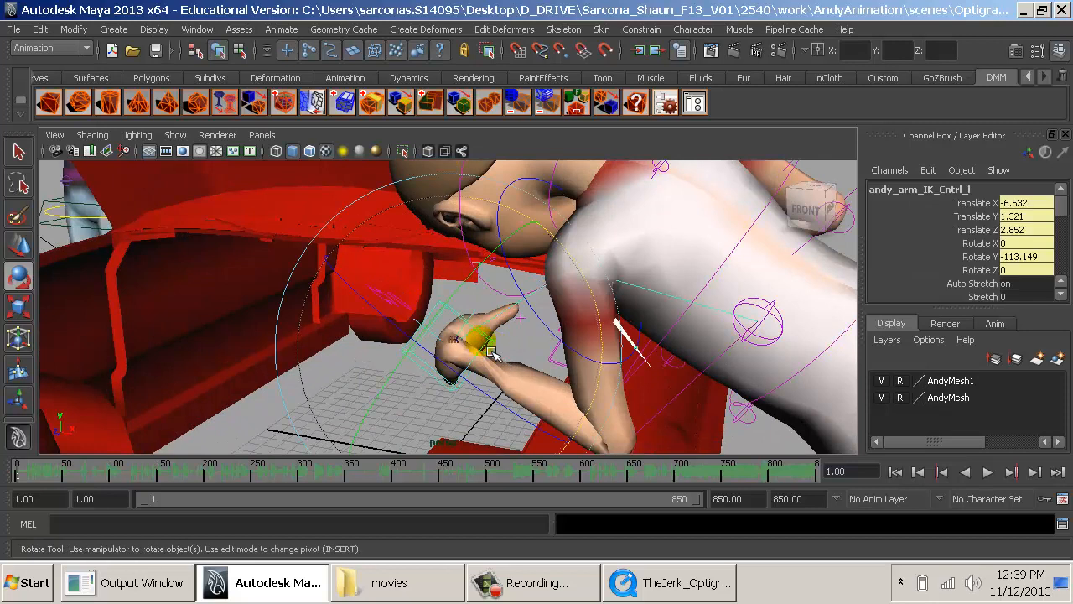
{"action": "left_click_drag", "start_coordinate": [493, 352], "coordinate": [550, 423]}
- Compare the arm with the reference clip and shift the left elbow's pole vector control slightly
{"action": "left_click_drag", "start_coordinate": [625, 411], "coordinate": [469, 369], "text": "alt"}
{"action": "right_click_drag", "start_coordinate": [469, 368], "coordinate": [361, 317], "text": "alt"}
{"action": "mouse_move", "coordinate": [506, 323]}
{"action": "left_mouse_down", "text": "alt"}
{"action": "mouse_move", "coordinate": [533, 330]}
{"action": "mouse_move", "coordinate": [508, 336]}
{"action": "left_mouse_up", "text": "alt"}
{"action": "key", "text": "alt+Tab"}
{"action": "key", "text": "alt+Tab"}
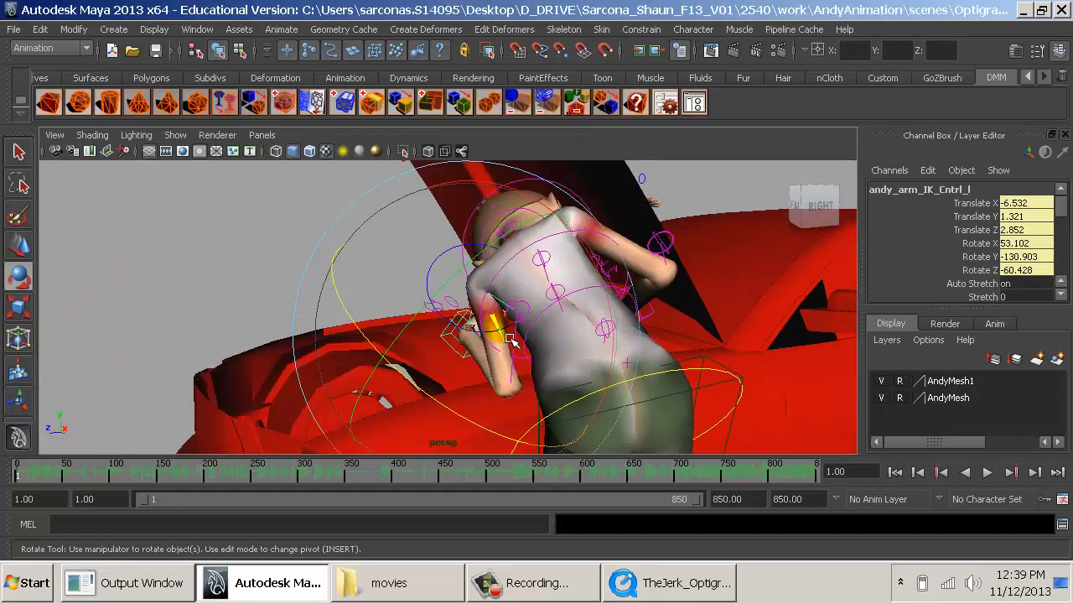
{"action": "key", "text": "q"}
{"action": "left_click", "coordinate": [510, 334]}
{"action": "key", "text": "w"}
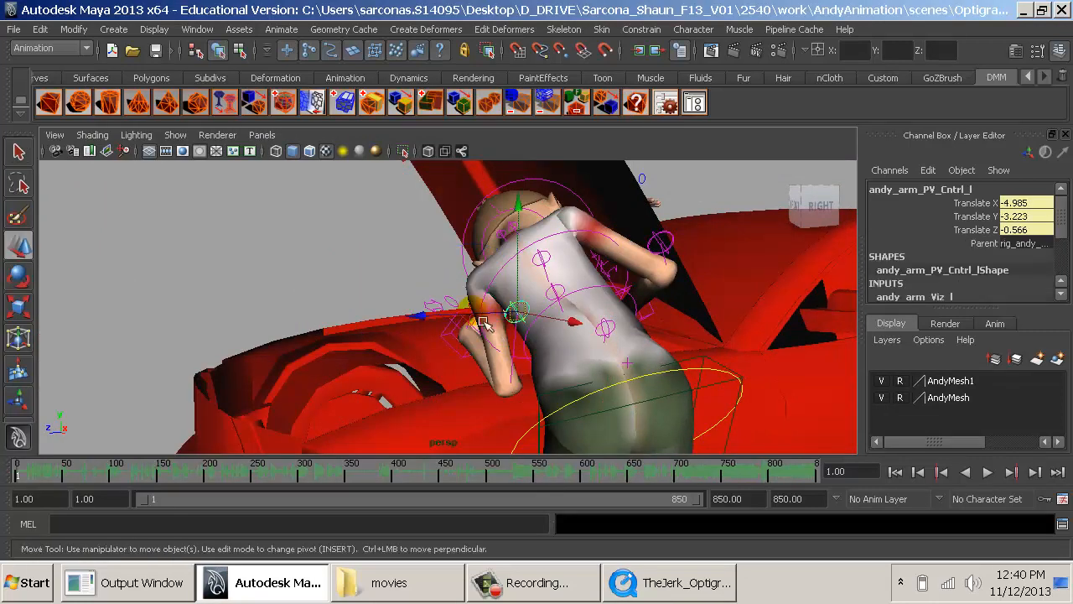
{"action": "left_click_drag", "start_coordinate": [466, 316], "coordinate": [481, 317]}
{"action": "left_click", "coordinate": [394, 248]}
- Examine the full-body pose beside the car from several angles, down to the feet
{"action": "left_click_drag", "start_coordinate": [541, 291], "coordinate": [417, 282], "text": "alt"}
{"action": "left_click_drag", "start_coordinate": [495, 300], "coordinate": [578, 295], "text": "alt"}
{"action": "right_click_drag", "start_coordinate": [578, 295], "coordinate": [516, 371], "text": "alt"}
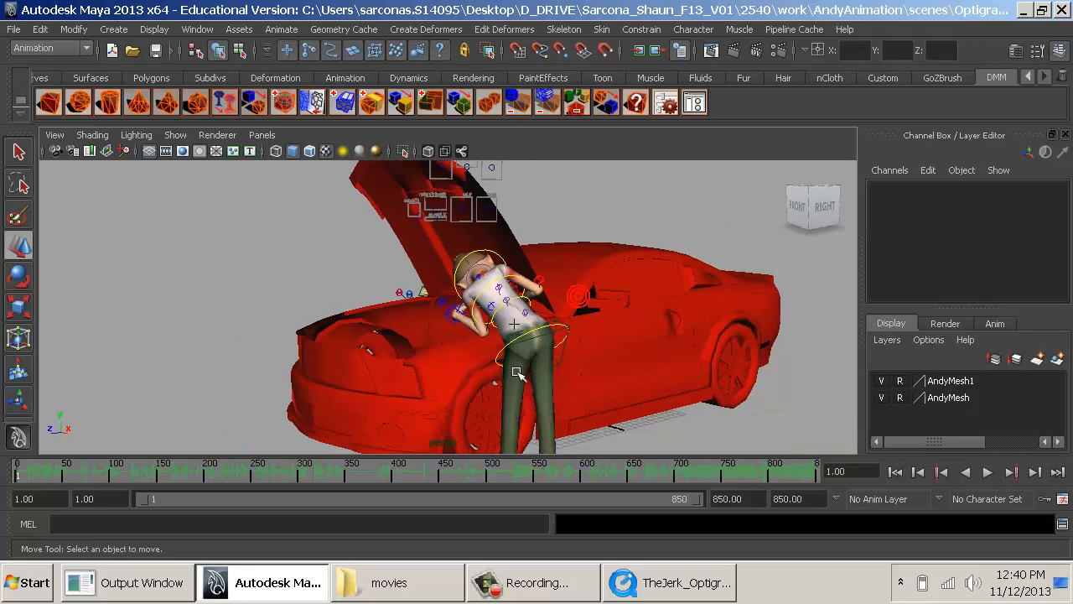
{"action": "middle_click_drag", "start_coordinate": [516, 371], "coordinate": [590, 261], "text": "alt"}
{"action": "left_click_drag", "start_coordinate": [590, 262], "coordinate": [662, 258], "text": "alt"}
{"action": "middle_click_drag", "start_coordinate": [646, 268], "coordinate": [549, 333], "text": "alt"}
{"action": "right_click_drag", "start_coordinate": [548, 333], "coordinate": [578, 377], "text": "alt"}
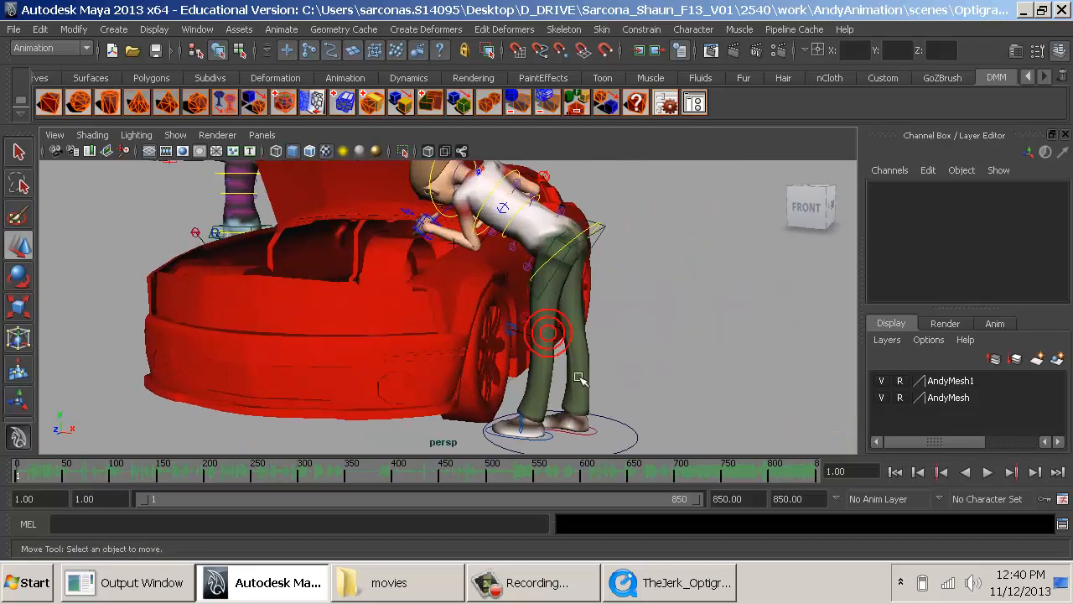
- Try adjusting the left leg IK control's Ball Pivot, Ball Roll and Toe Roll, and undo the changes
{"action": "left_click", "coordinate": [573, 446]}
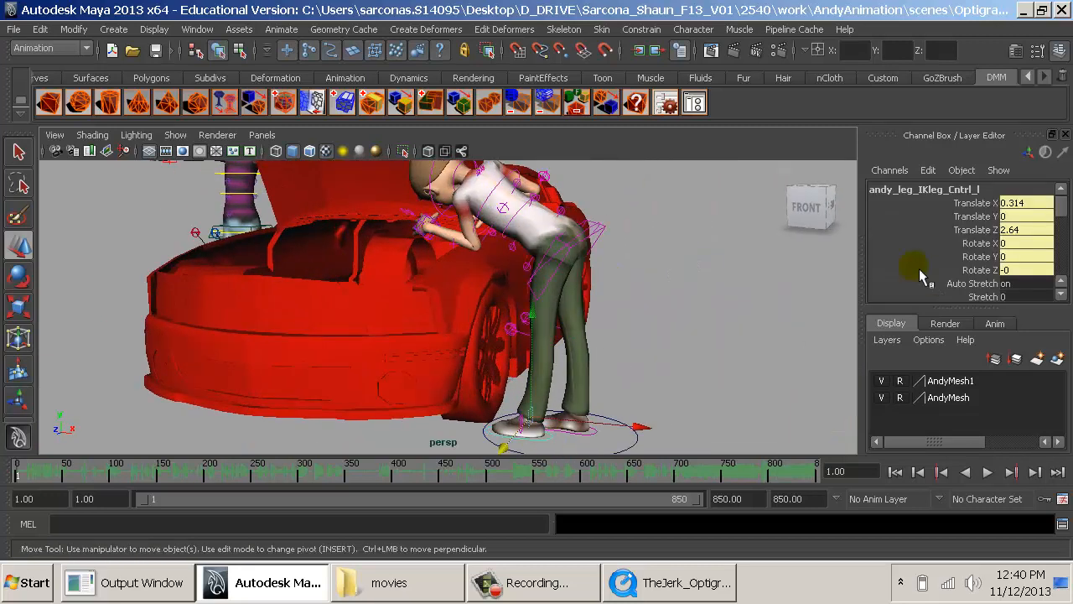
{"action": "scroll", "coordinate": [931, 283], "scroll_direction": "down", "scroll_amount": 2}
{"action": "left_click", "coordinate": [977, 274]}
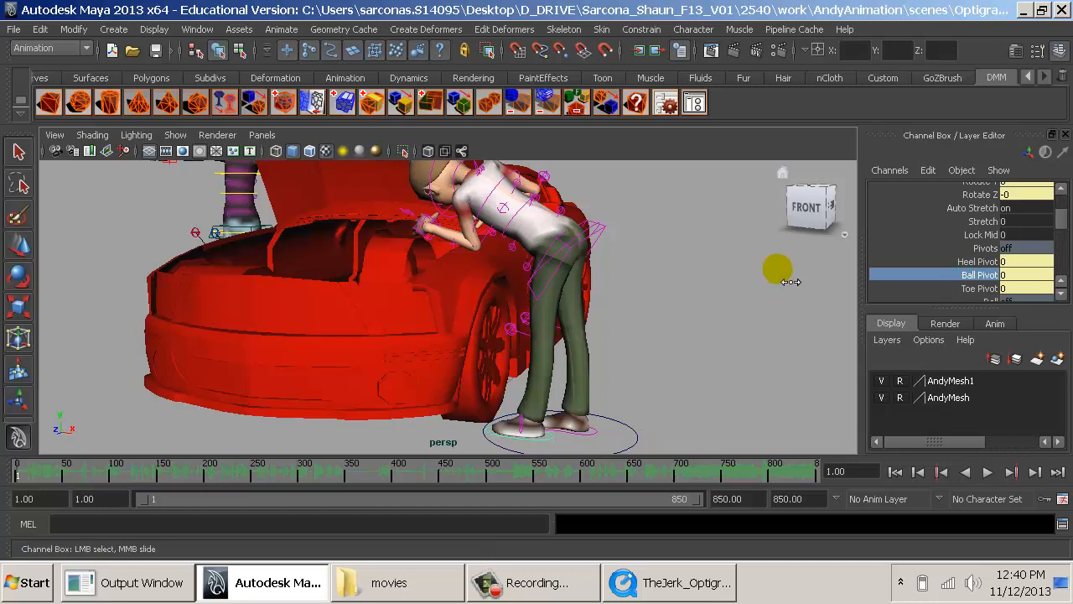
{"action": "scroll", "coordinate": [913, 270], "scroll_direction": "down", "scroll_amount": 2}
{"action": "left_click", "coordinate": [972, 252]}
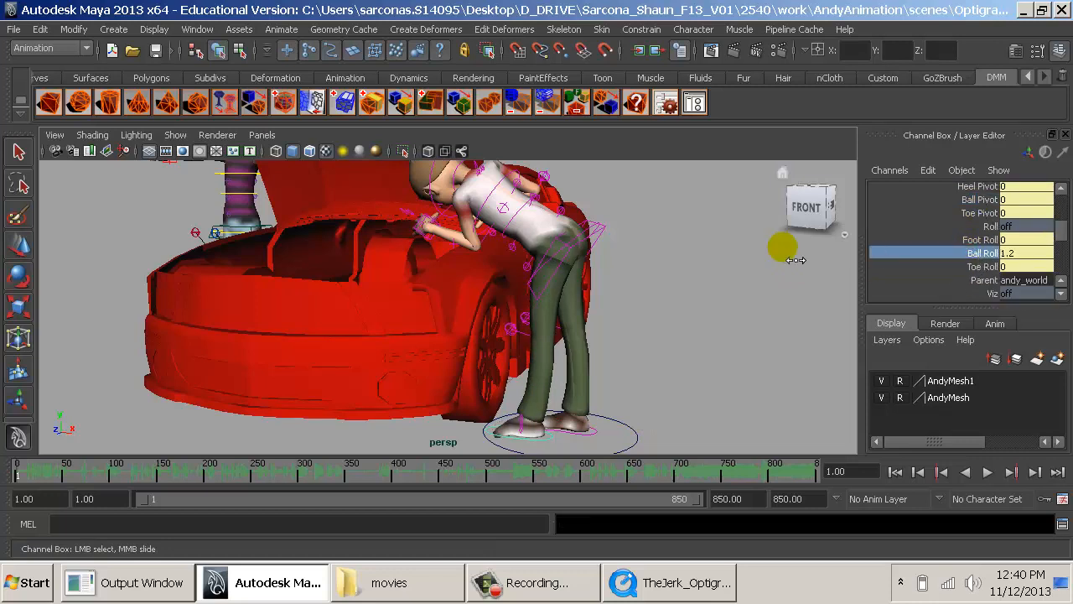
{"action": "left_click", "coordinate": [981, 266]}
{"action": "mouse_move", "coordinate": [758, 276]}
{"action": "middle_mouse_down"}
{"action": "mouse_move", "coordinate": [794, 276]}
{"action": "mouse_move", "coordinate": [775, 283]}
{"action": "middle_mouse_up"}
{"action": "key", "text": "ctrl+z"}
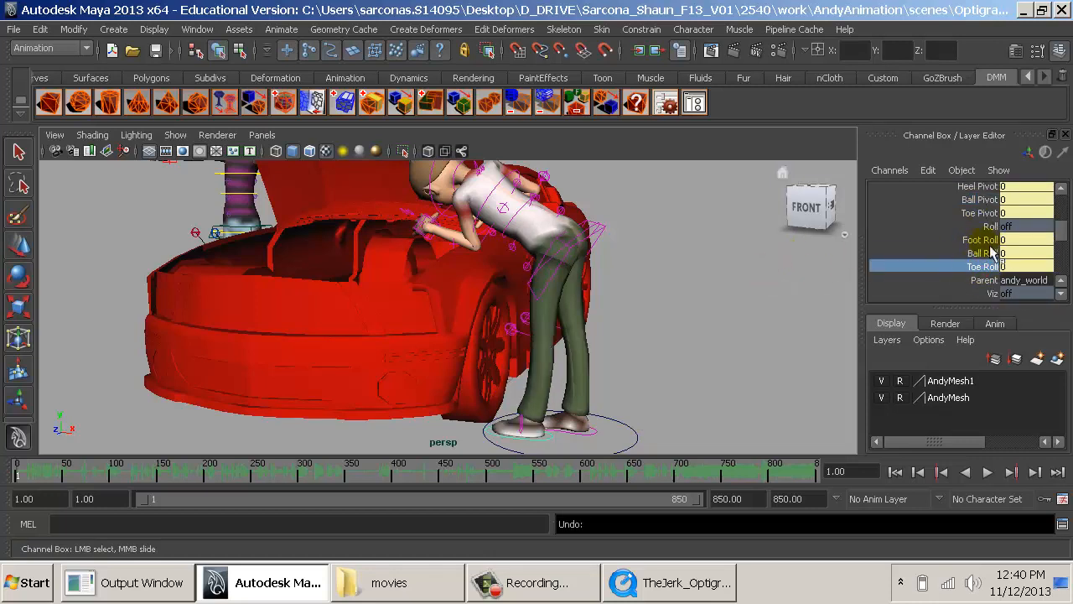
- Try turning the left foot with Ball Pivot at 2, and undo the foot adjustments
{"action": "scroll", "coordinate": [993, 252], "scroll_direction": "up", "scroll_amount": 1}
{"action": "left_click", "coordinate": [974, 238]}
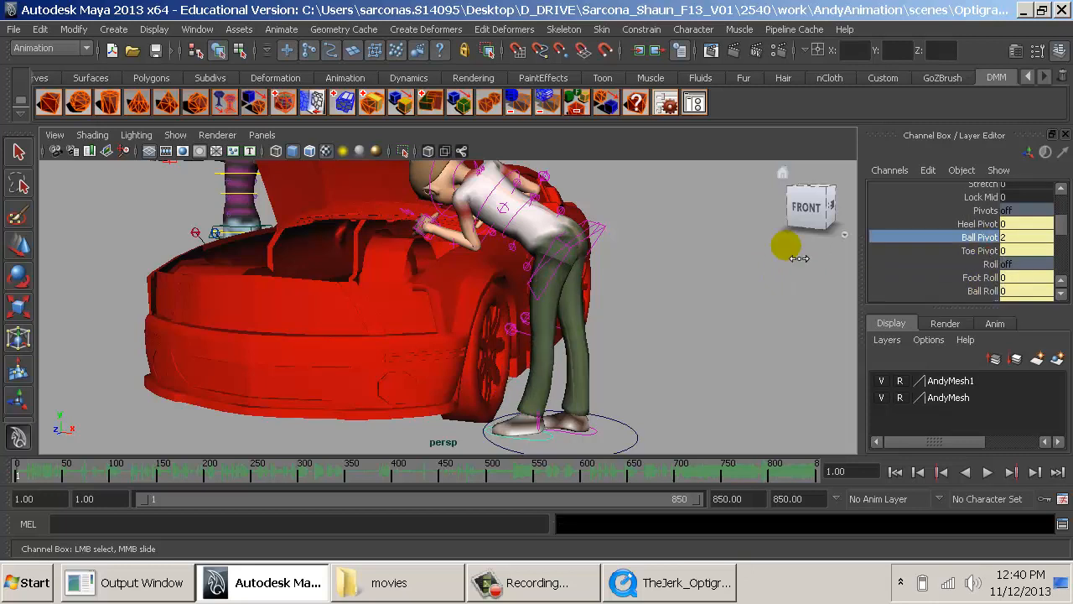
{"action": "scroll", "coordinate": [975, 241], "scroll_direction": "down", "scroll_amount": 2}
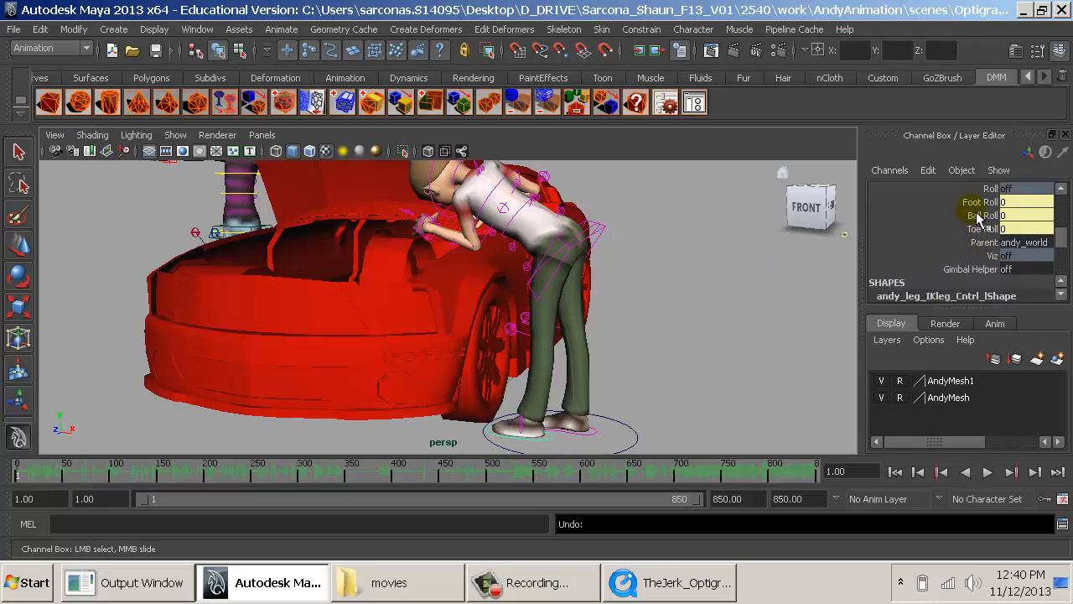
{"action": "mouse_move", "coordinate": [803, 231]}
{"action": "middle_mouse_down"}
{"action": "mouse_move", "coordinate": [747, 234]}
{"action": "mouse_move", "coordinate": [815, 235]}
{"action": "middle_mouse_up"}
{"action": "key", "text": "ctrl+z"}
- Set the left leg IK control's Foot Roll to 2
{"action": "left_click", "coordinate": [977, 203]}
{"action": "left_click_drag", "start_coordinate": [827, 247], "coordinate": [797, 218]}
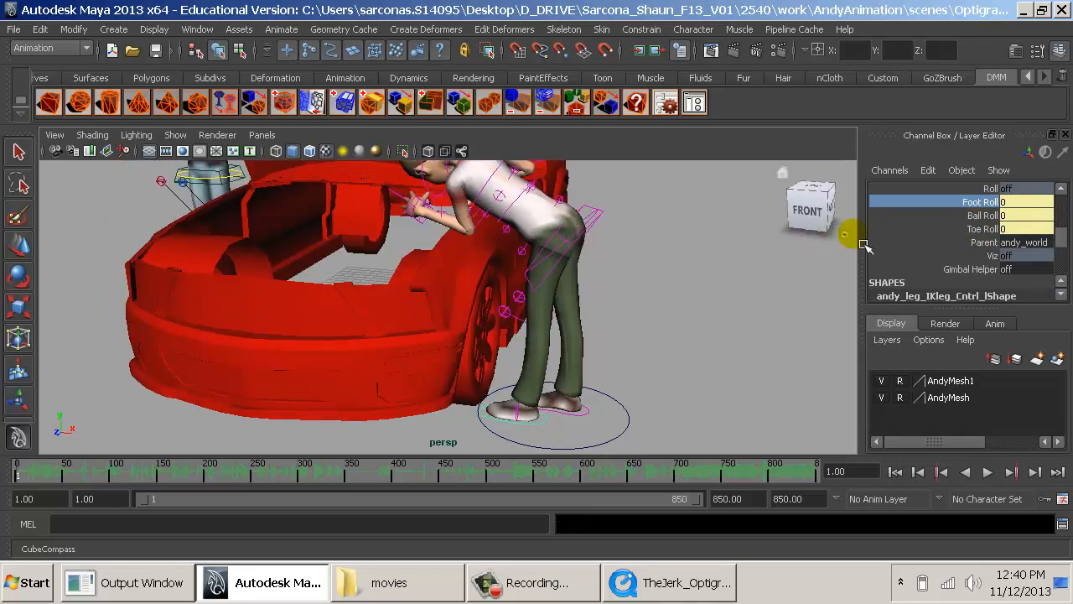
{"action": "middle_click_drag", "start_coordinate": [778, 280], "coordinate": [798, 288]}
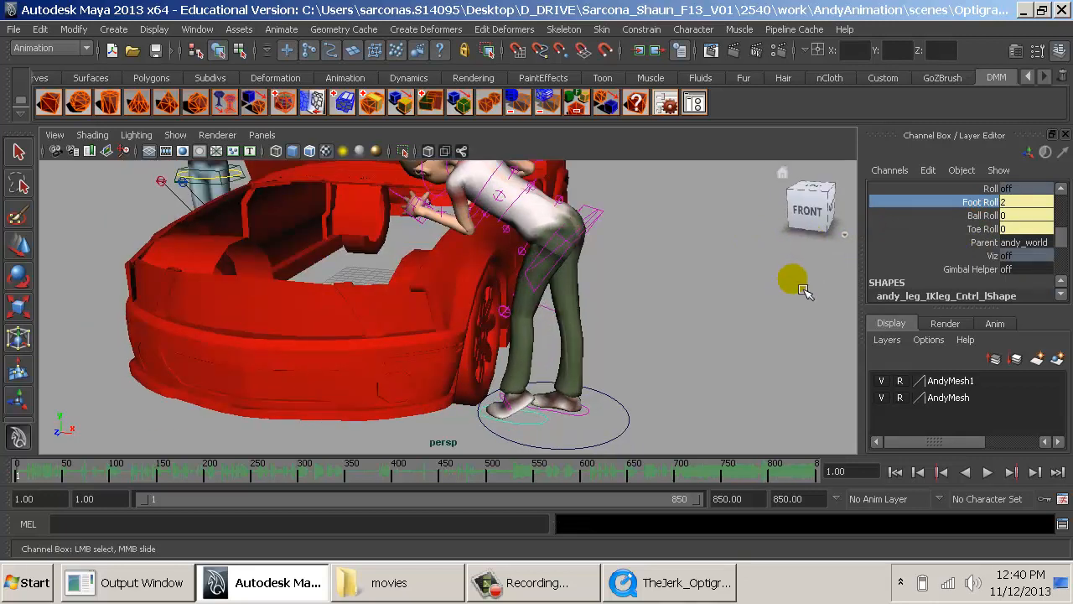
{"action": "left_click_drag", "start_coordinate": [803, 290], "coordinate": [763, 289], "text": "alt"}
{"action": "middle_click_drag", "start_coordinate": [763, 290], "coordinate": [772, 289]}
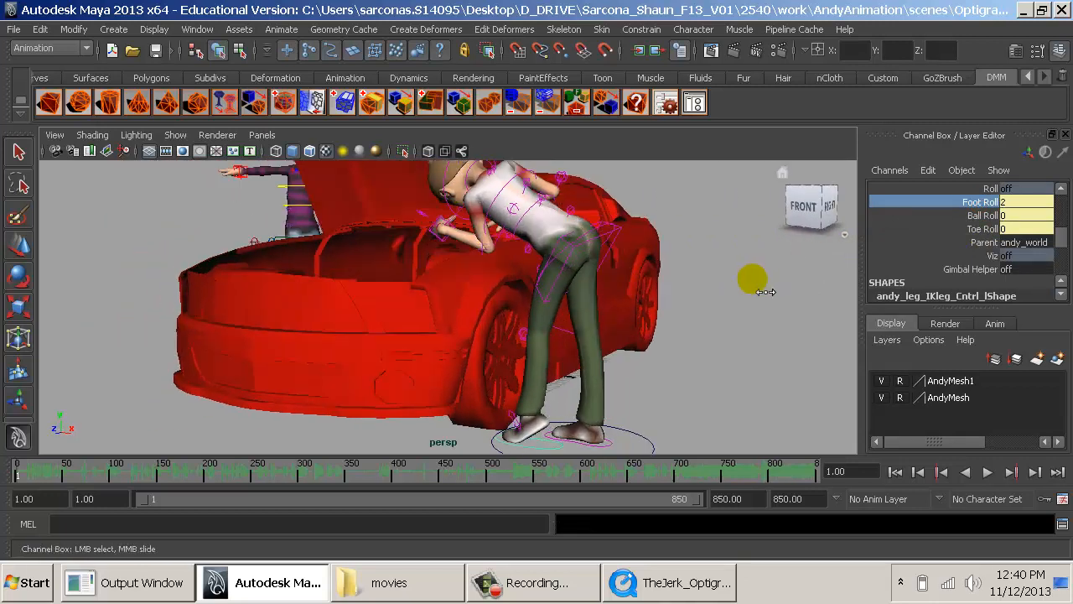
- Try rotating the control around the hips, undo the rotation and clear the selection
{"action": "left_click", "coordinate": [581, 258]}
{"action": "key", "text": "e"}
{"action": "left_click_drag", "start_coordinate": [581, 257], "coordinate": [574, 258]}
{"action": "key", "text": "ctrl+z"}
{"action": "left_click", "coordinate": [762, 436]}
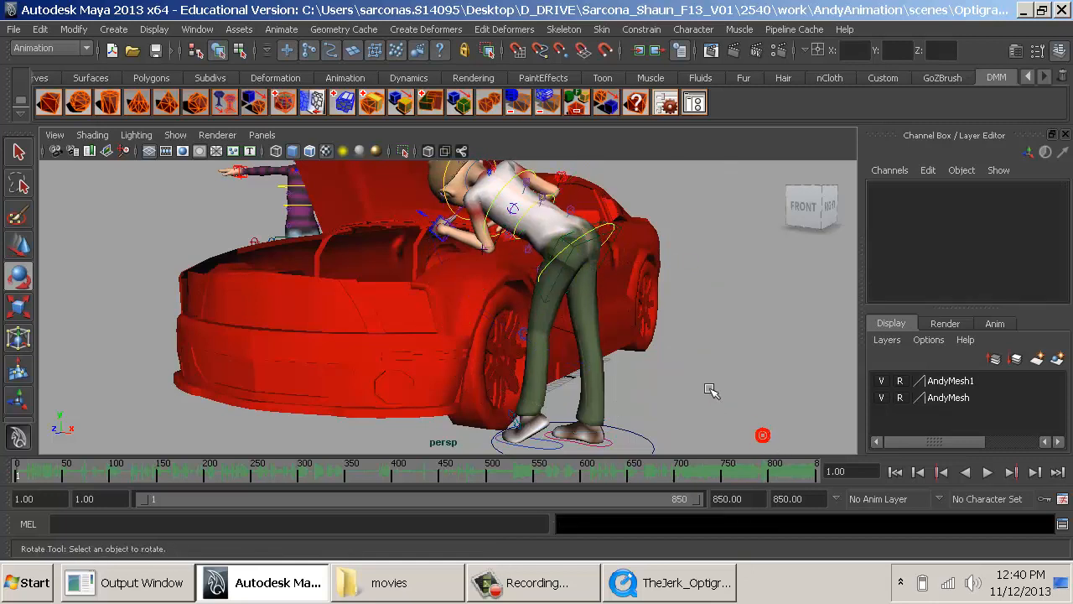
- Lower the andy_spine_Root control to about Translate Y -0.507
{"action": "left_click_drag", "start_coordinate": [625, 364], "coordinate": [694, 274], "text": "alt"}
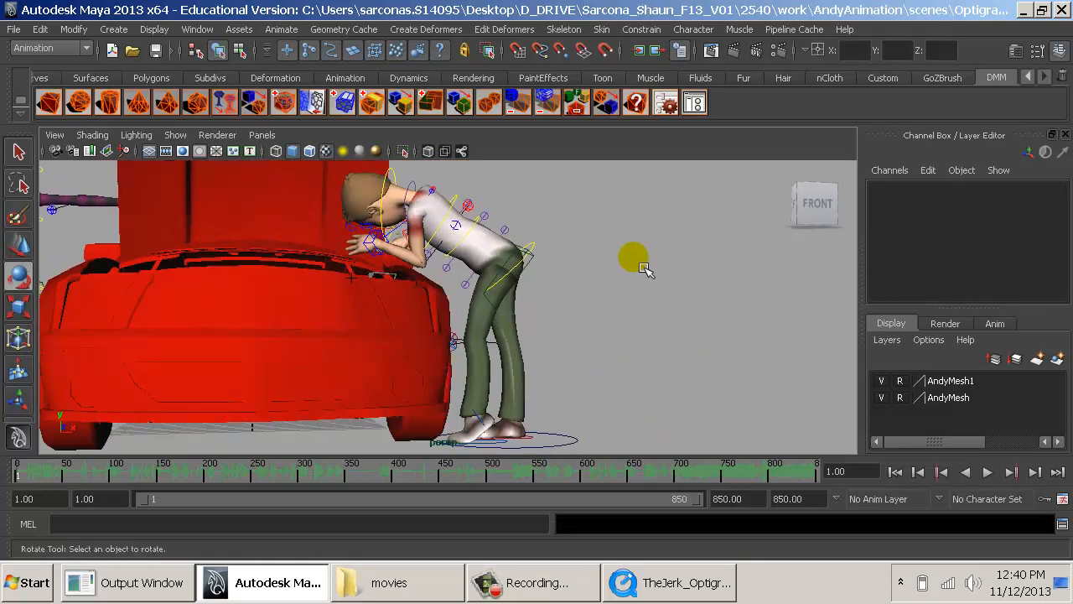
{"action": "left_click", "coordinate": [530, 248]}
{"action": "key", "text": "w"}
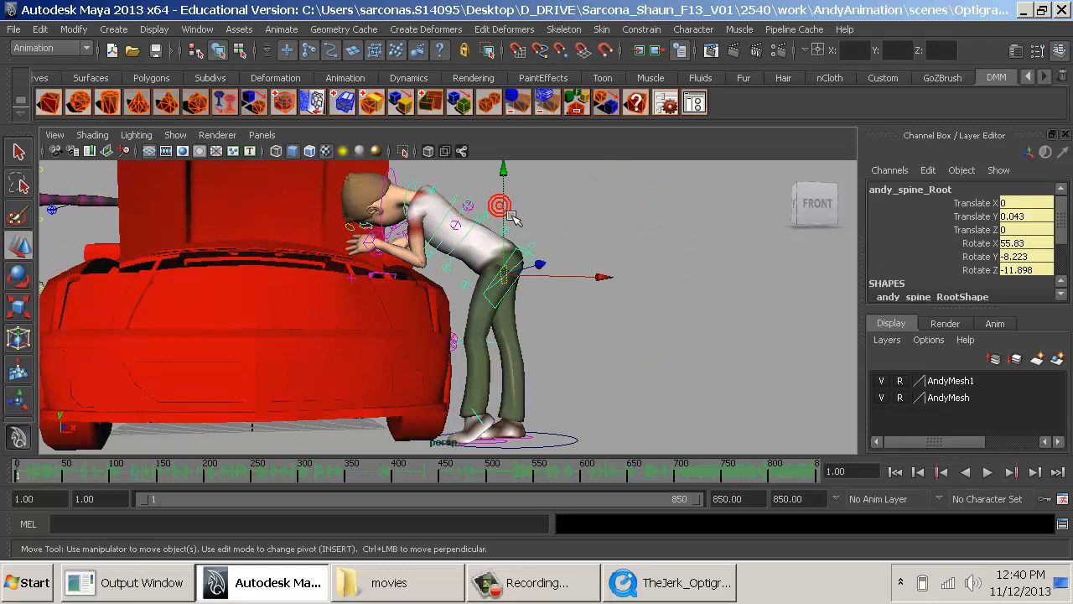
{"action": "left_click_drag", "start_coordinate": [509, 217], "coordinate": [507, 215]}
{"action": "left_click_drag", "start_coordinate": [567, 291], "coordinate": [461, 300], "text": "alt"}
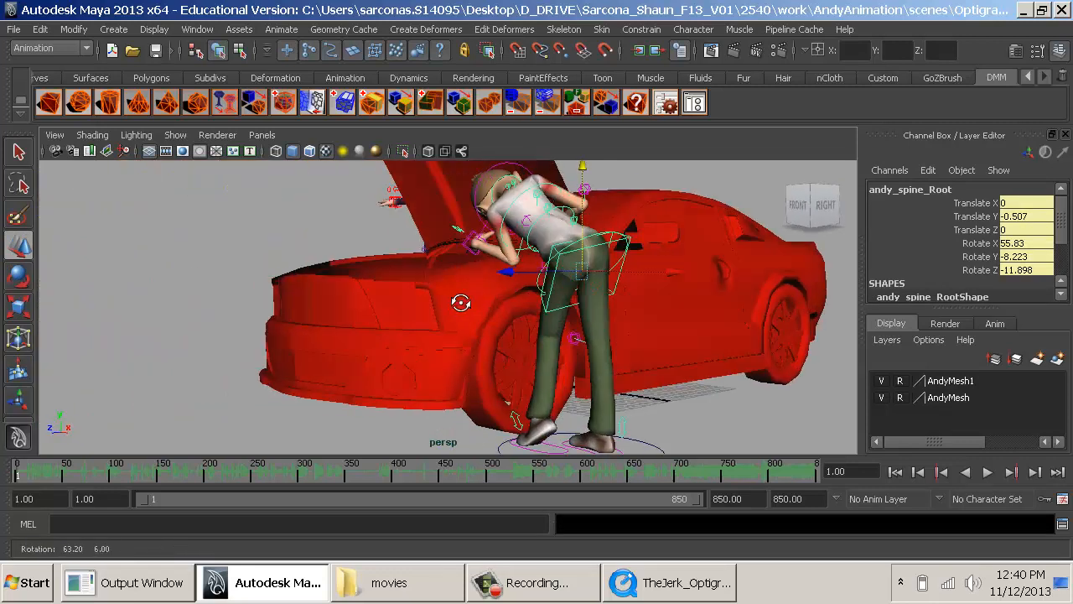
- Set the left leg IK control's Foot Roll to 1 and clear the selection
{"action": "left_click", "coordinate": [555, 458]}
{"action": "scroll", "coordinate": [925, 299], "scroll_direction": "down", "scroll_amount": 5}
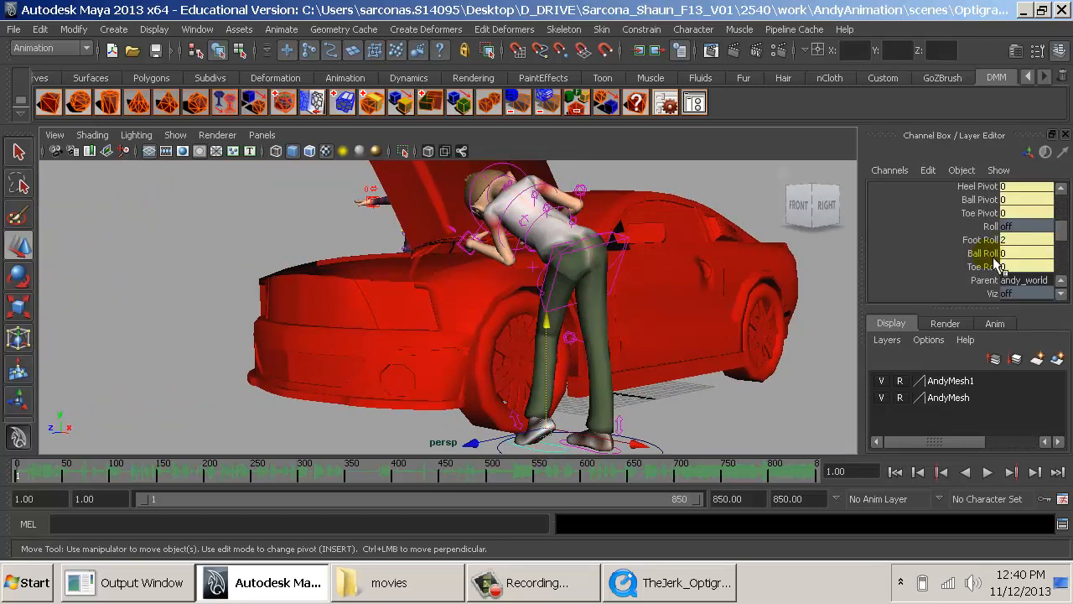
{"action": "left_click_drag", "start_coordinate": [1024, 241], "coordinate": [1010, 234], "text": "ctrl"}
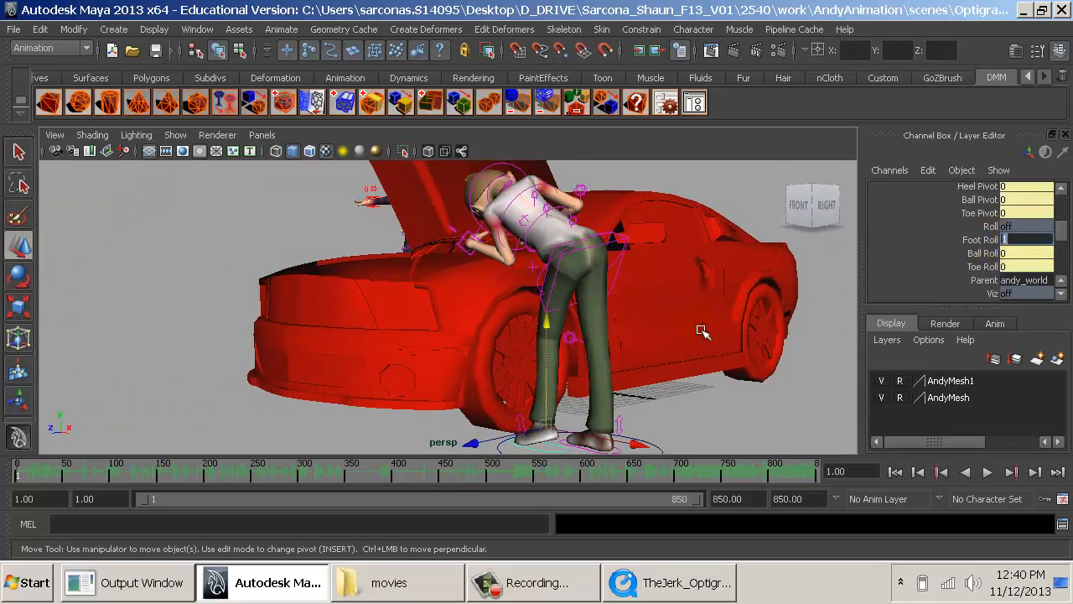
{"action": "left_click", "coordinate": [685, 414]}
- Move the inventor rig sideways in front of the car to about Translate X 16.46, Translate Z 48.257
{"action": "left_click_drag", "start_coordinate": [580, 404], "coordinate": [671, 404], "text": "alt"}
{"action": "middle_click_drag", "start_coordinate": [532, 348], "coordinate": [667, 386], "text": "alt"}
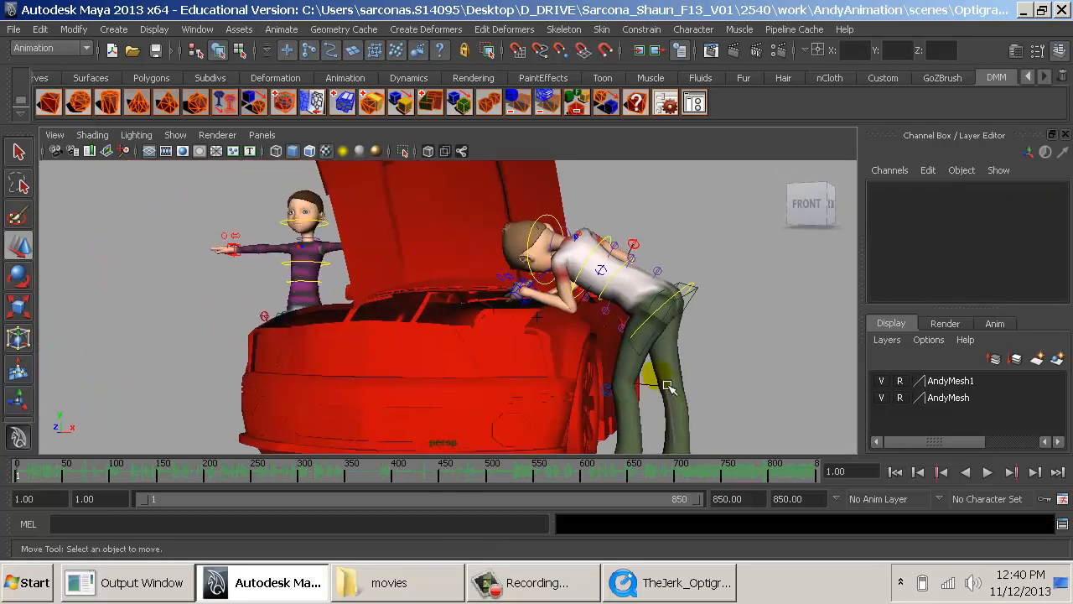
{"action": "left_click_drag", "start_coordinate": [668, 386], "coordinate": [523, 341], "text": "alt"}
{"action": "middle_click_drag", "start_coordinate": [523, 340], "coordinate": [649, 366], "text": "alt"}
{"action": "right_click_drag", "start_coordinate": [650, 365], "coordinate": [402, 306], "text": "alt"}
{"action": "left_click_drag", "start_coordinate": [260, 302], "coordinate": [367, 310], "text": "alt"}
{"action": "middle_click_drag", "start_coordinate": [367, 310], "coordinate": [482, 315], "text": "alt"}
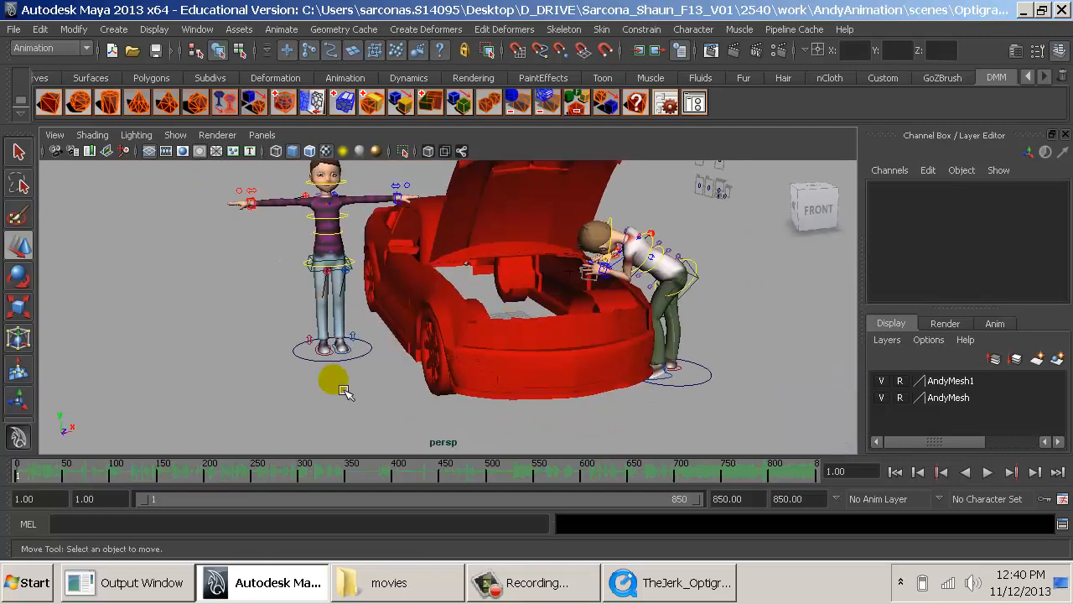
{"action": "left_click", "coordinate": [323, 370]}
{"action": "left_click_drag", "start_coordinate": [575, 377], "coordinate": [607, 473], "text": "alt"}
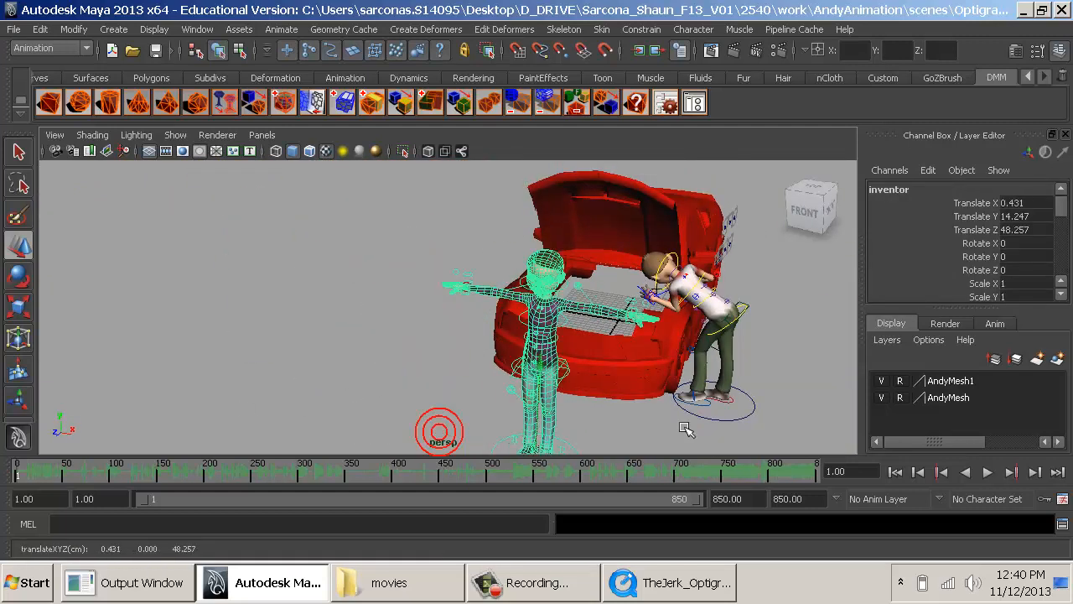
{"action": "middle_click_drag", "start_coordinate": [685, 429], "coordinate": [568, 377], "text": "alt"}
{"action": "left_click_drag", "start_coordinate": [524, 433], "coordinate": [635, 444]}
- Turn the inventor rig to Rotate Y 180 so it faces the car, and check the TheJerk_Optigrab reference clip
{"action": "key", "text": "e"}
{"action": "middle_click_drag", "start_coordinate": [624, 370], "coordinate": [521, 282], "text": "alt"}
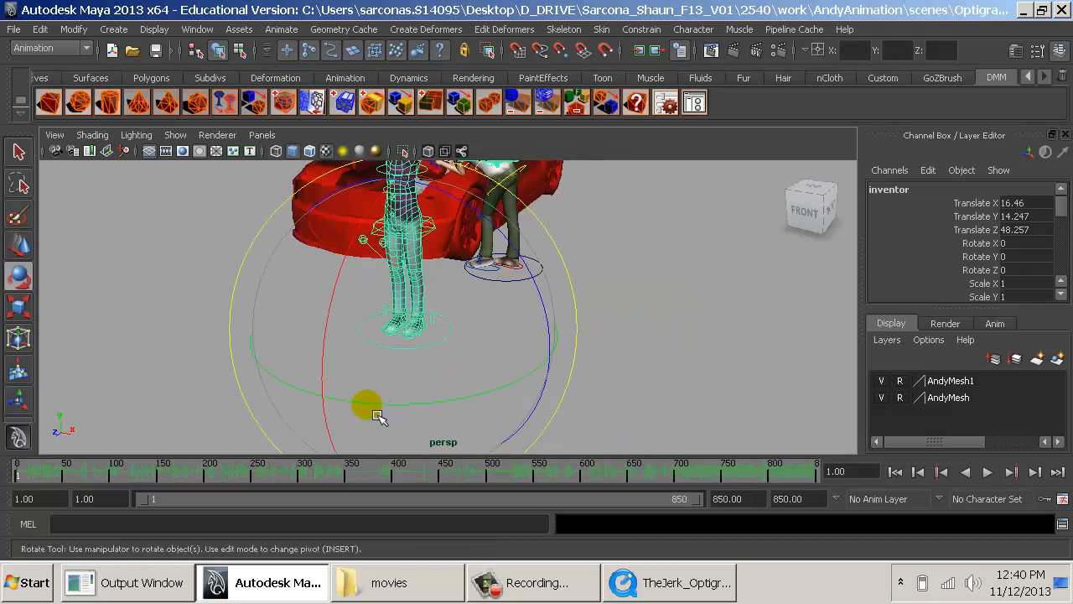
{"action": "left_click_drag", "start_coordinate": [378, 414], "coordinate": [579, 260]}
{"action": "key", "text": "alt+Tab"}
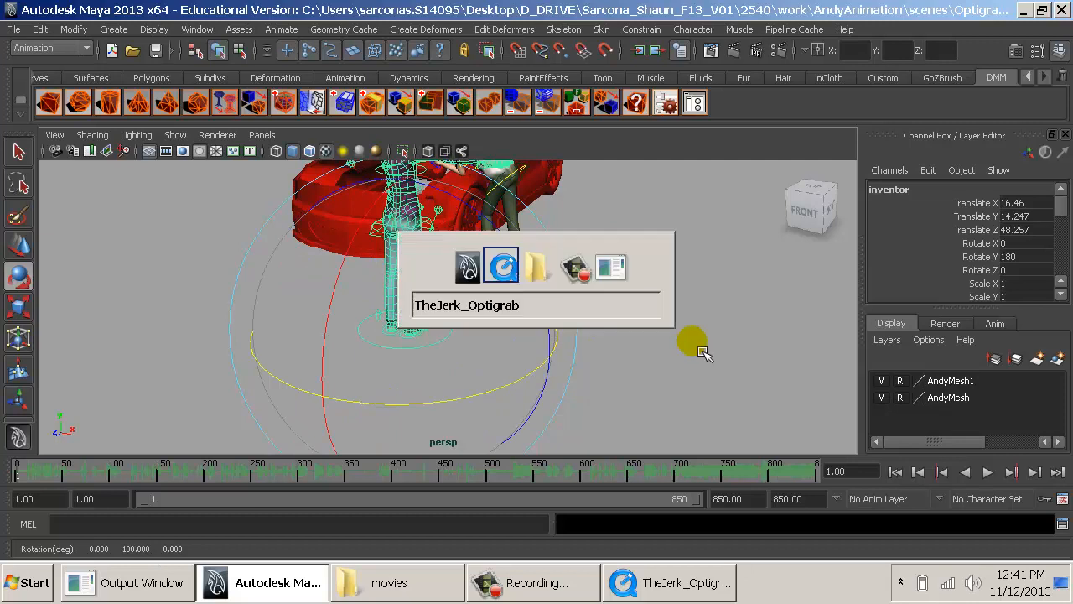
{"action": "key", "text": "alt+Tab"}
- Move the inventor rig away from the car to about Translate X 19.108, Translate Z 76.601
{"action": "middle_click_drag", "start_coordinate": [573, 339], "coordinate": [558, 381], "text": "alt"}
{"action": "scroll", "coordinate": [555, 384], "scroll_direction": "up", "scroll_amount": 5}
{"action": "left_click_drag", "start_coordinate": [551, 388], "coordinate": [586, 374], "text": "alt"}
{"action": "middle_click_drag", "start_coordinate": [586, 374], "coordinate": [586, 375], "text": "alt"}
{"action": "scroll", "coordinate": [586, 375], "scroll_direction": "down", "scroll_amount": 1}
{"action": "key", "text": "w"}
{"action": "left_click_drag", "start_coordinate": [533, 414], "coordinate": [482, 421]}
{"action": "left_click_drag", "start_coordinate": [288, 445], "coordinate": [217, 445]}
{"action": "right_click_drag", "start_coordinate": [475, 418], "coordinate": [346, 388], "text": "alt"}
{"action": "middle_click_drag", "start_coordinate": [476, 369], "coordinate": [379, 423]}
- Compare with the reference clip's first frame and move the inventor rig behind steve to about Translate X 19.951, Translate Z 41.358
{"action": "left_click", "coordinate": [668, 585]}
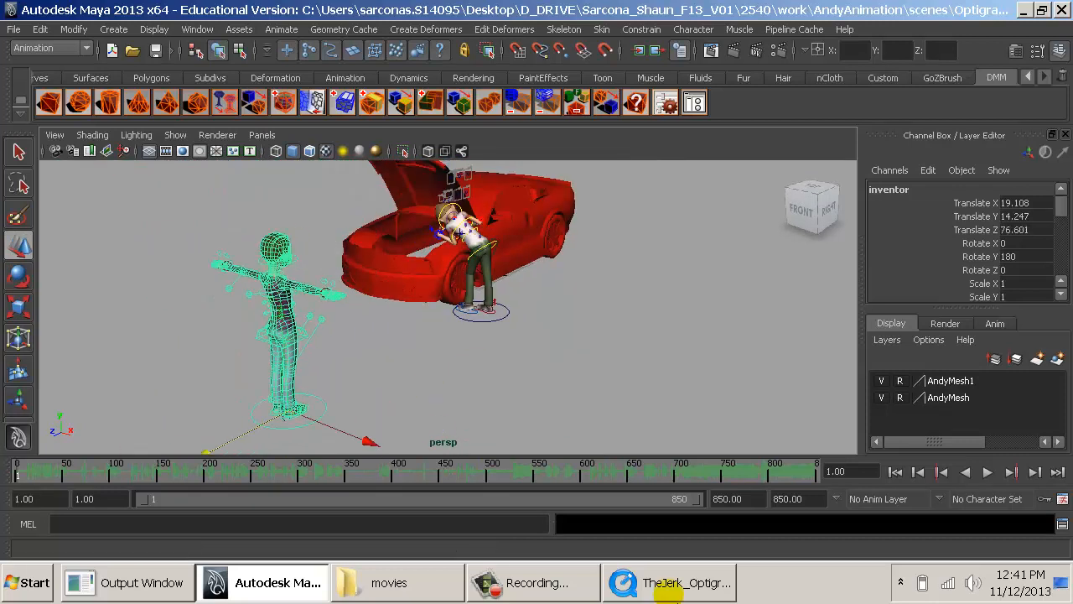
{"action": "left_click_drag", "start_coordinate": [191, 440], "coordinate": [164, 445]}
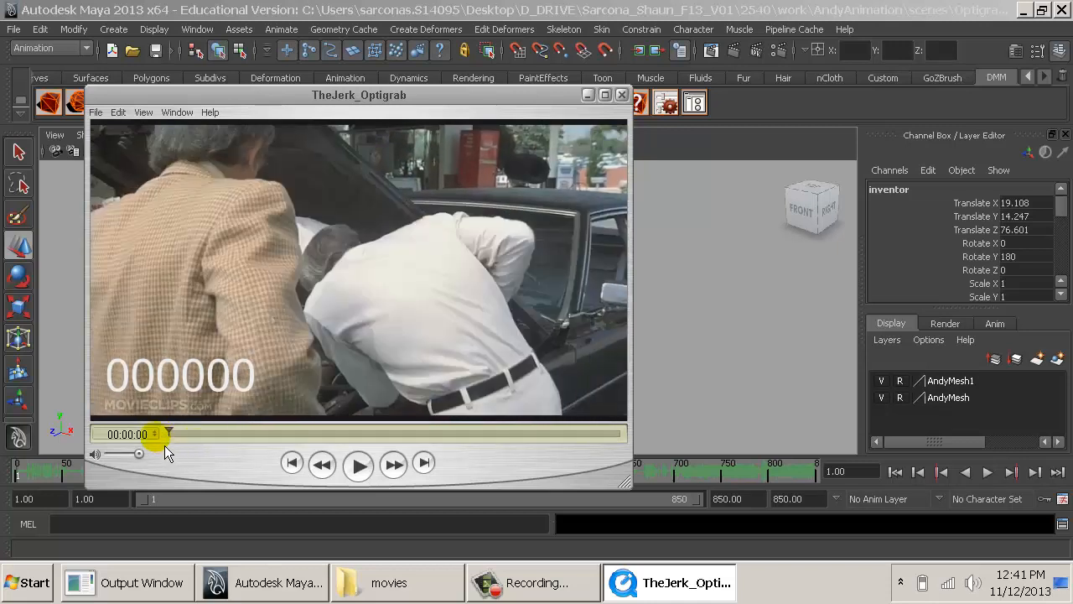
{"action": "key", "text": "alt+Tab"}
{"action": "left_click_drag", "start_coordinate": [235, 446], "coordinate": [412, 433]}
{"action": "left_click_drag", "start_coordinate": [454, 405], "coordinate": [486, 403], "text": "alt"}
{"action": "right_click_drag", "start_coordinate": [486, 403], "coordinate": [640, 402], "text": "alt"}
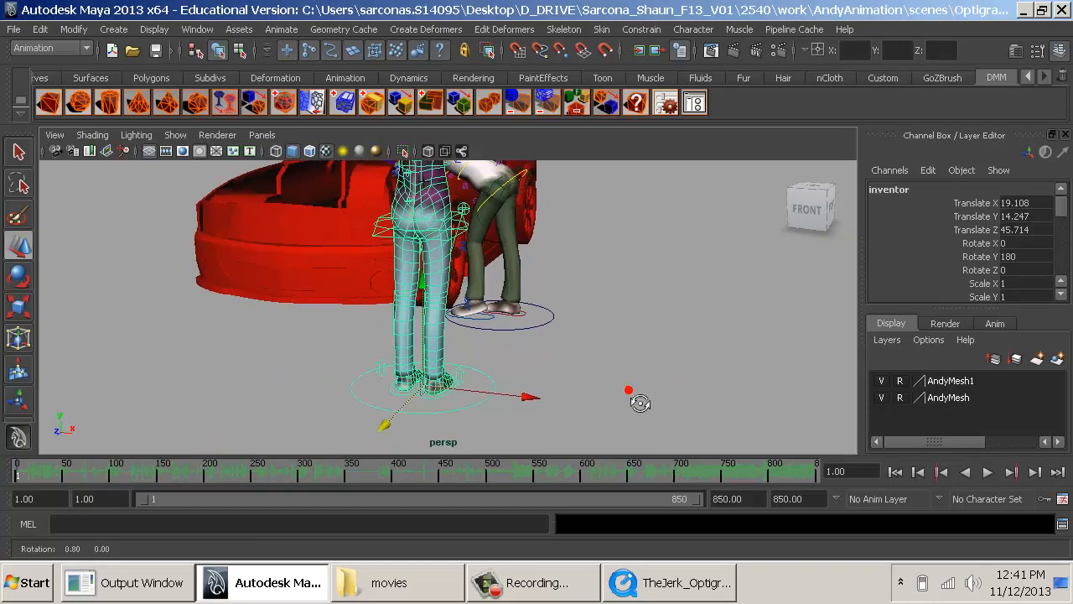
{"action": "left_click_drag", "start_coordinate": [639, 403], "coordinate": [422, 404], "text": "alt"}
{"action": "left_click_drag", "start_coordinate": [235, 394], "coordinate": [544, 383]}
- Select the inventor's andy_spine_Root control and compare the rig's stance with the standing man in the reference clip's first frame
{"action": "key", "text": "alt+Tab"}
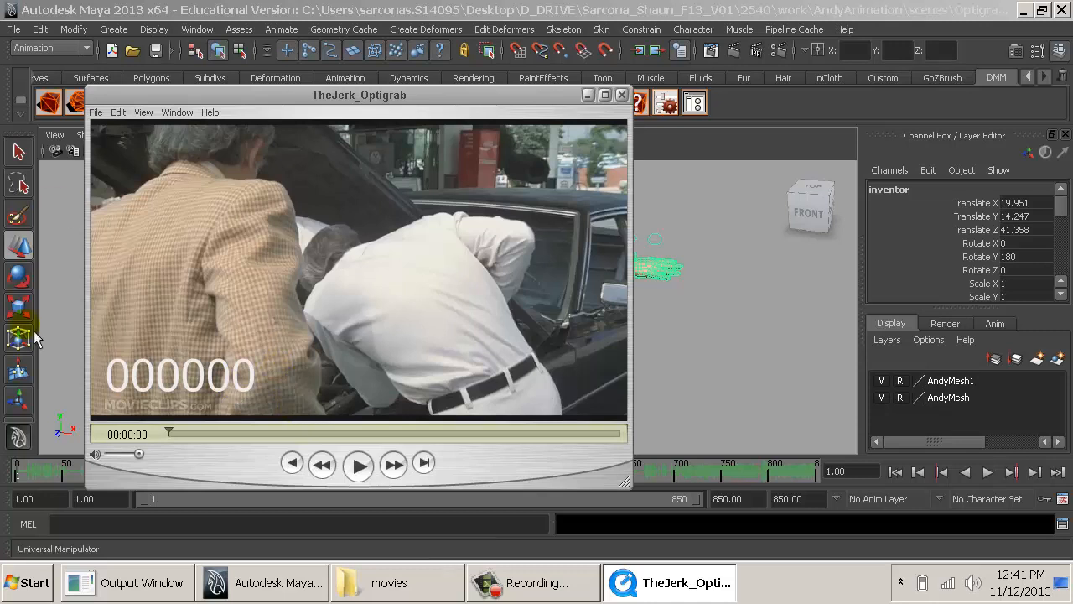
{"action": "key", "text": "alt+Tab"}
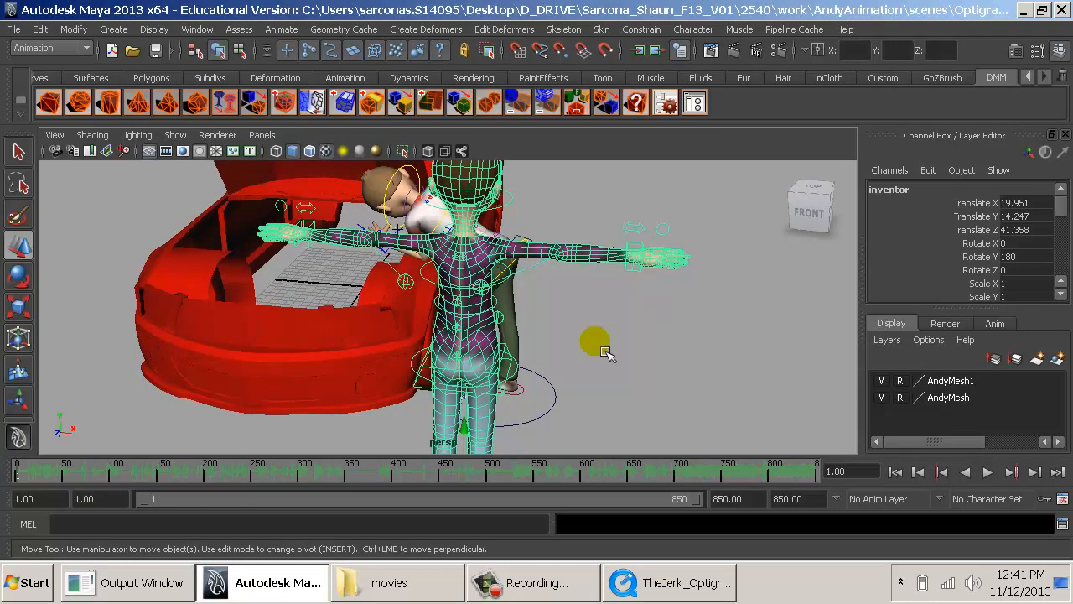
{"action": "left_click", "coordinate": [605, 353]}
{"action": "left_click", "coordinate": [506, 410]}
{"action": "left_click_drag", "start_coordinate": [546, 371], "coordinate": [515, 375], "text": "alt"}
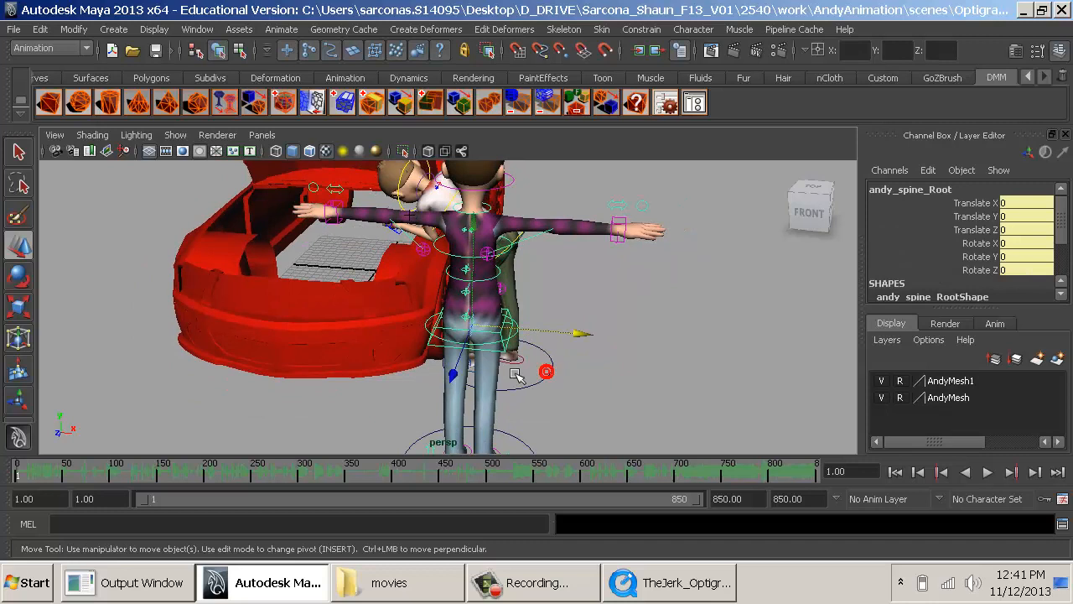
{"action": "key", "text": "alt+Tab"}
{"action": "key", "text": "alt+Tab"}
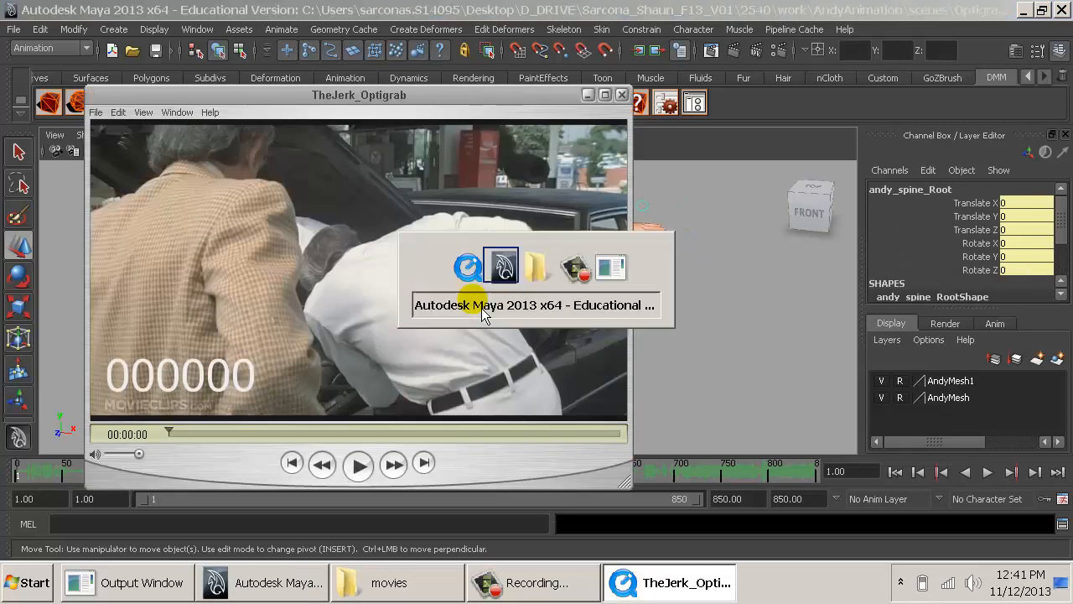
- Move the inventor's left foot control outward to widen the stance
{"action": "left_click_drag", "start_coordinate": [506, 375], "coordinate": [472, 379], "text": "alt"}
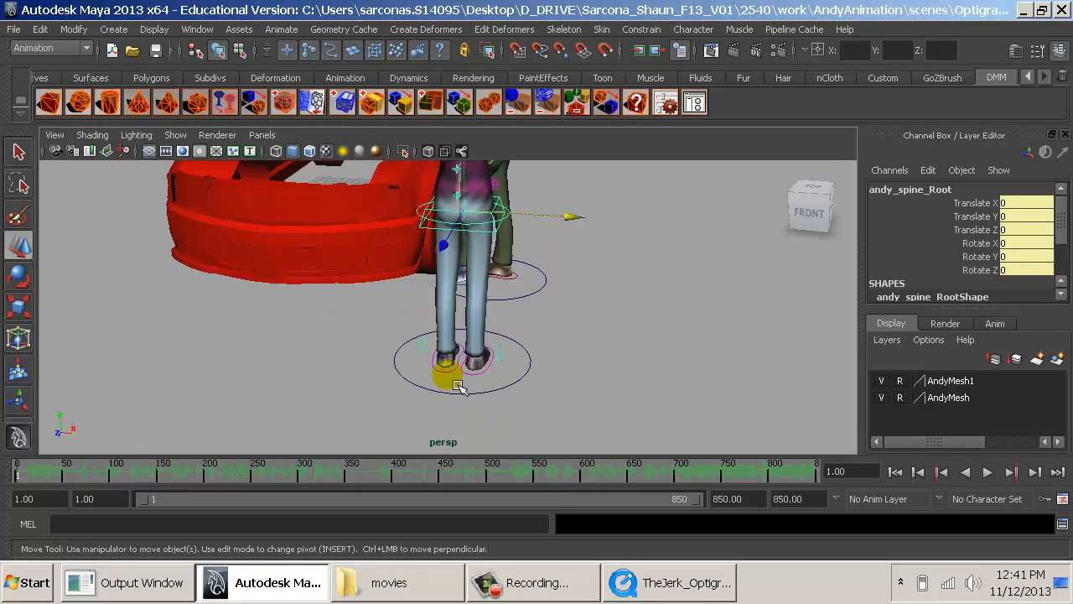
{"action": "left_click", "coordinate": [457, 383]}
{"action": "left_click_drag", "start_coordinate": [553, 366], "coordinate": [522, 366]}
- Shift the inventor's andy_spine_Root control to about Translate X 0.53 and Translate Y -0.402
{"action": "left_click", "coordinate": [486, 233]}
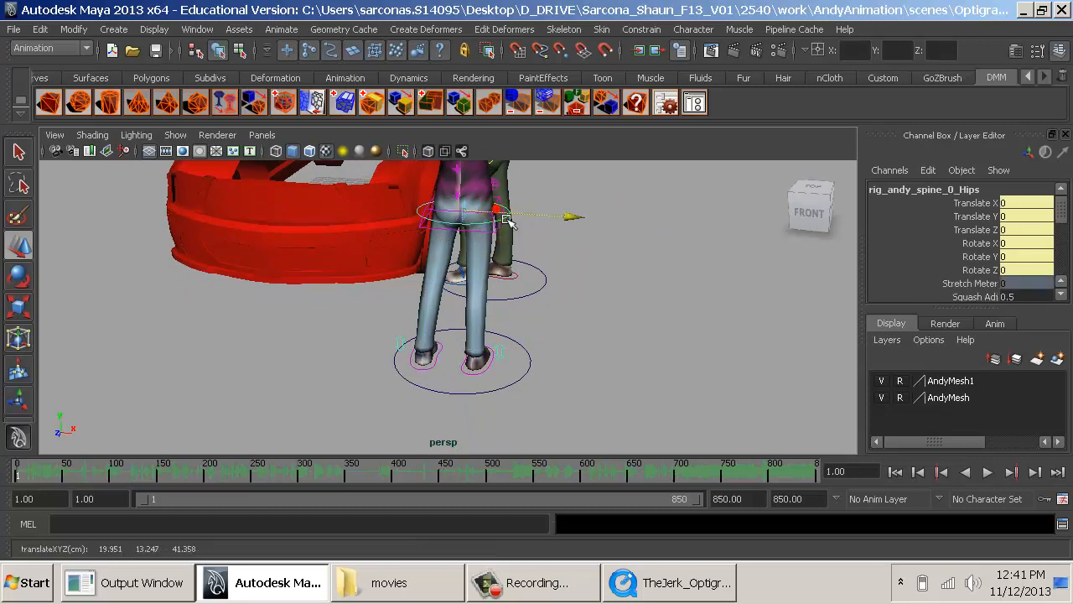
{"action": "left_click", "coordinate": [486, 201]}
{"action": "left_click_drag", "start_coordinate": [473, 193], "coordinate": [491, 211]}
- Tilt the inventor's andy_spine_Root control to about Rotate Z -10.72 and shift it to about Translate X 1.569
{"action": "key", "text": "e"}
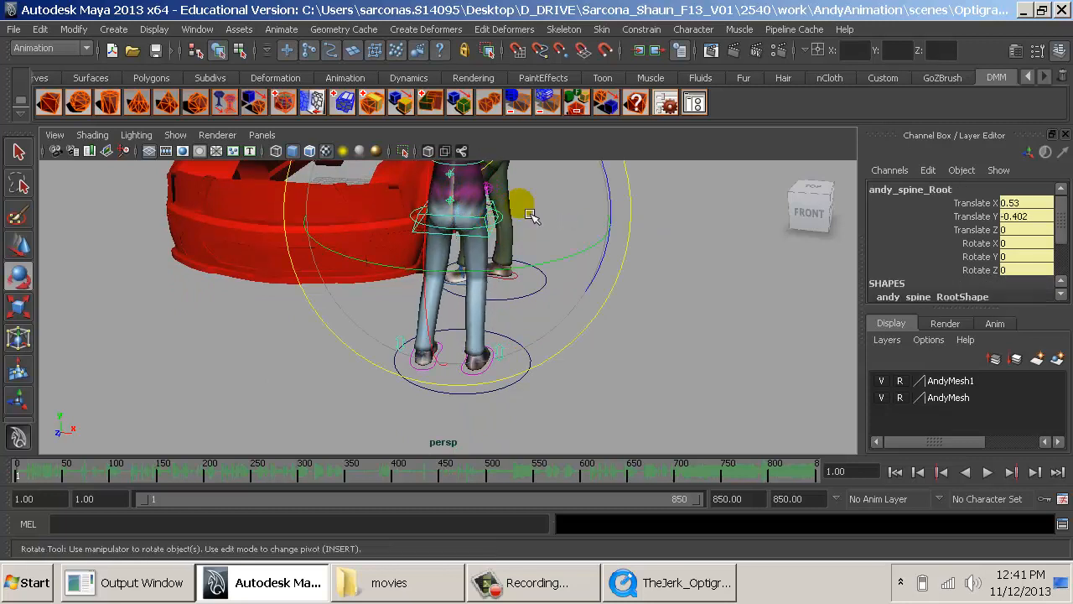
{"action": "left_click_drag", "start_coordinate": [621, 195], "coordinate": [556, 347]}
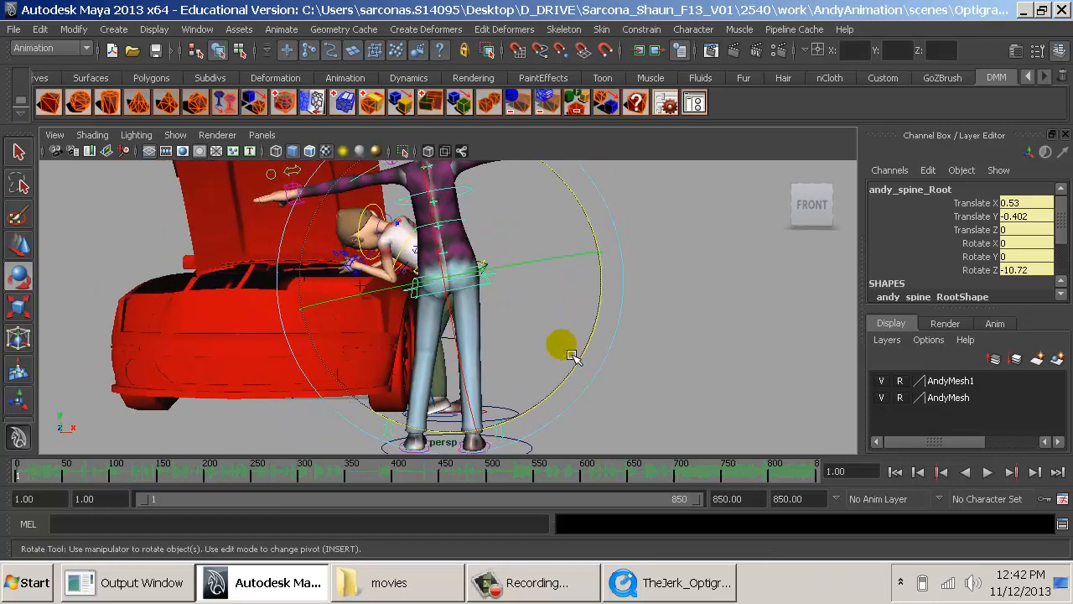
{"action": "key", "text": "w"}
{"action": "left_click_drag", "start_coordinate": [505, 287], "coordinate": [486, 331]}
{"action": "left_click_drag", "start_coordinate": [379, 330], "coordinate": [834, 339], "text": "alt"}
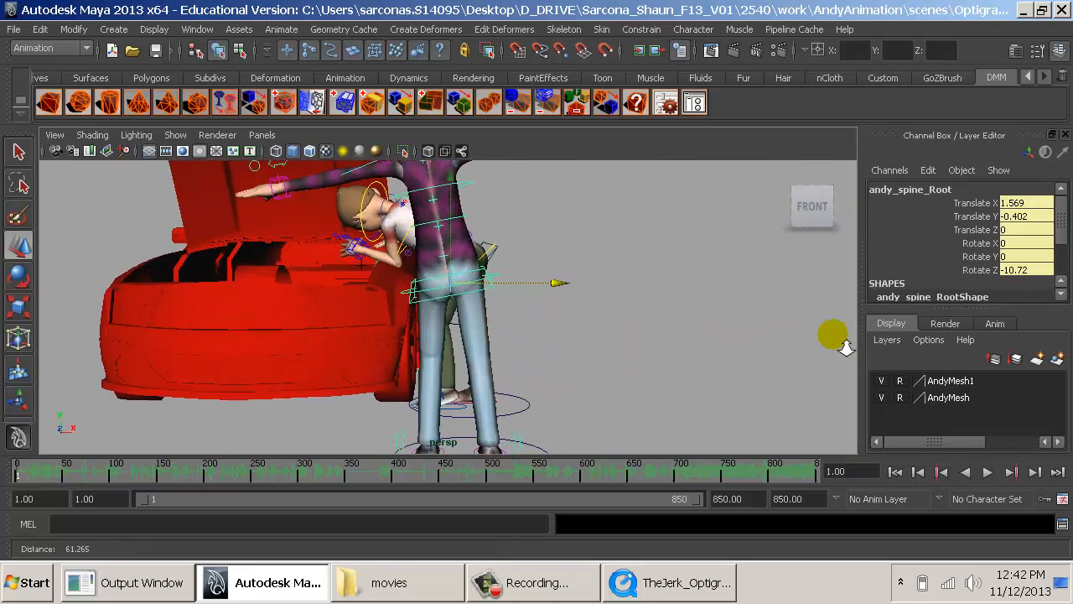
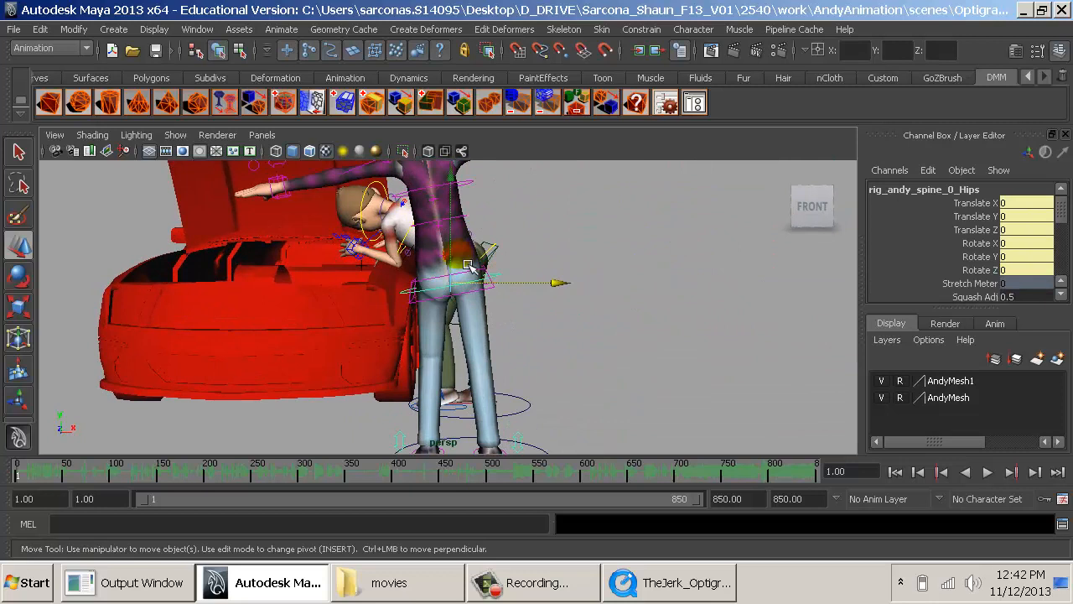
{"action": "key", "text": "e"}
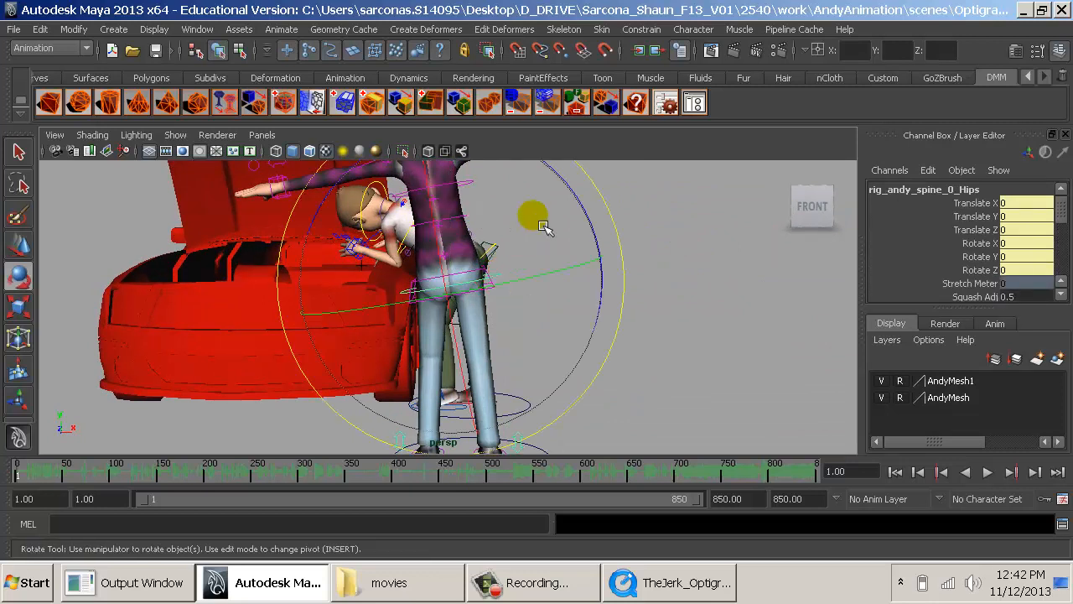
{"action": "left_click_drag", "start_coordinate": [587, 199], "coordinate": [594, 320]}
{"action": "key", "text": "ctrl+z"}
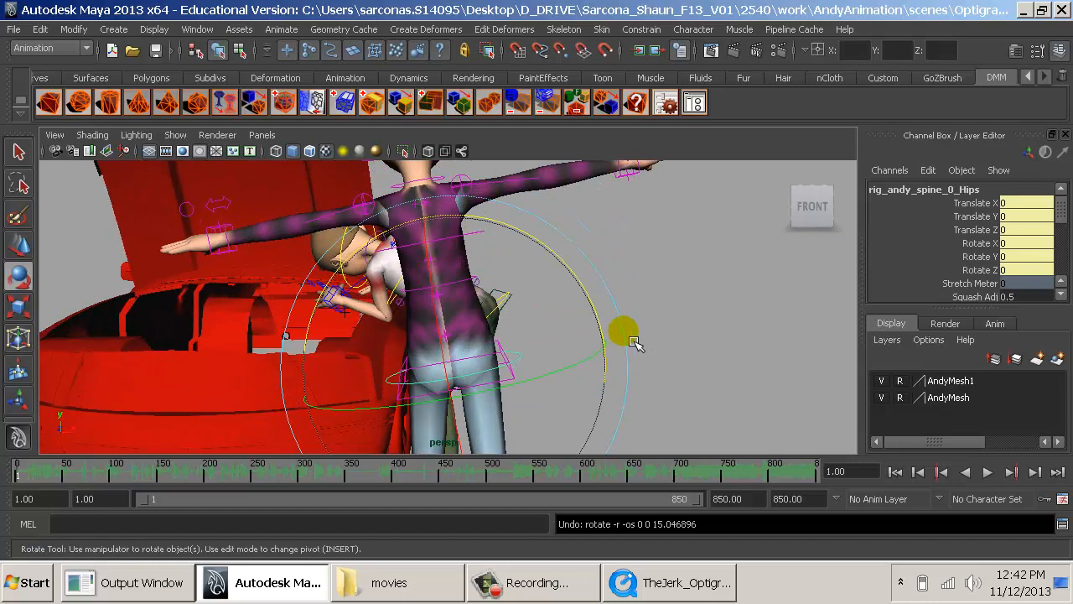
- Rotate the inventor's lowest spine FK control (rig_andy_spine_0FK1) around Z to bring the torso back upright over the tilted hips
{"action": "key", "text": "q"}
{"action": "left_click", "coordinate": [457, 346]}
{"action": "key", "text": "e"}
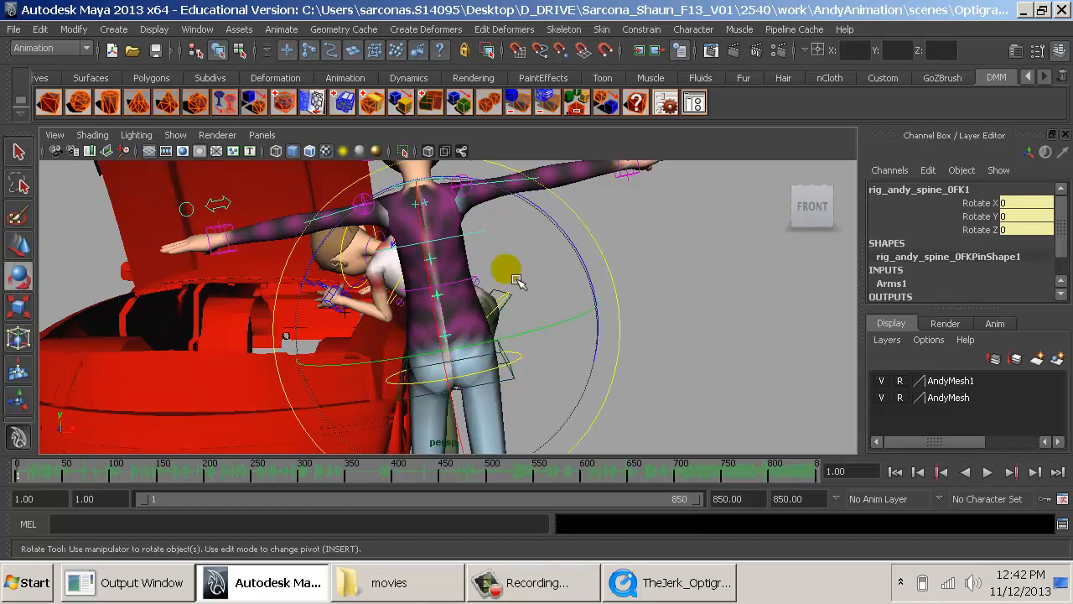
{"action": "left_click_drag", "start_coordinate": [570, 226], "coordinate": [567, 353]}
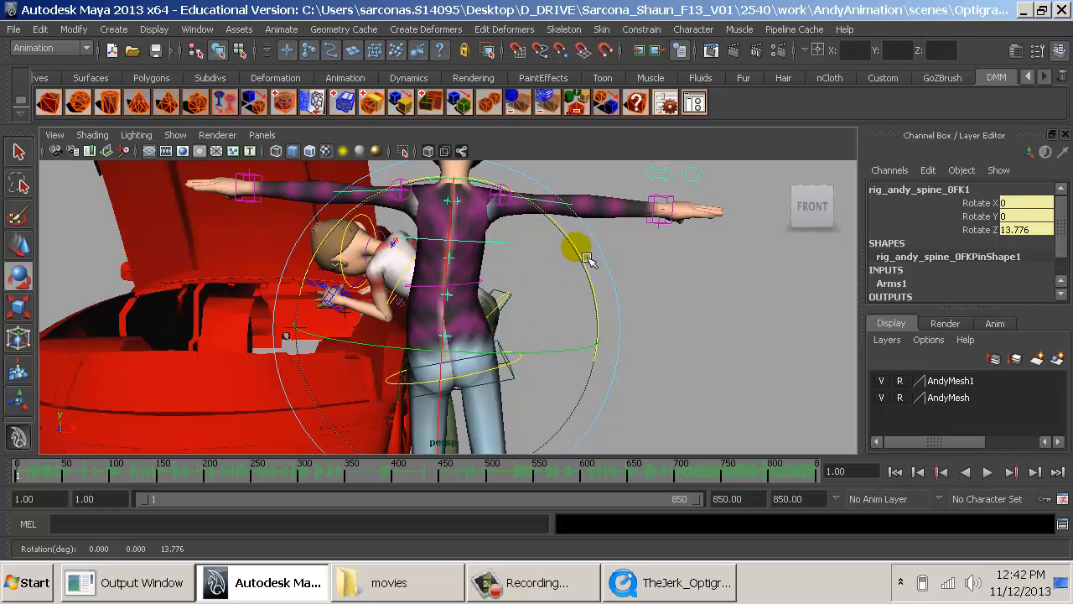
{"action": "left_click_drag", "start_coordinate": [588, 259], "coordinate": [577, 243]}
- Add the second and third spine FK controls to the selection, rotate FK3 to about Rotate Z 1.411, and compare with the reference clip
{"action": "key", "text": "q"}
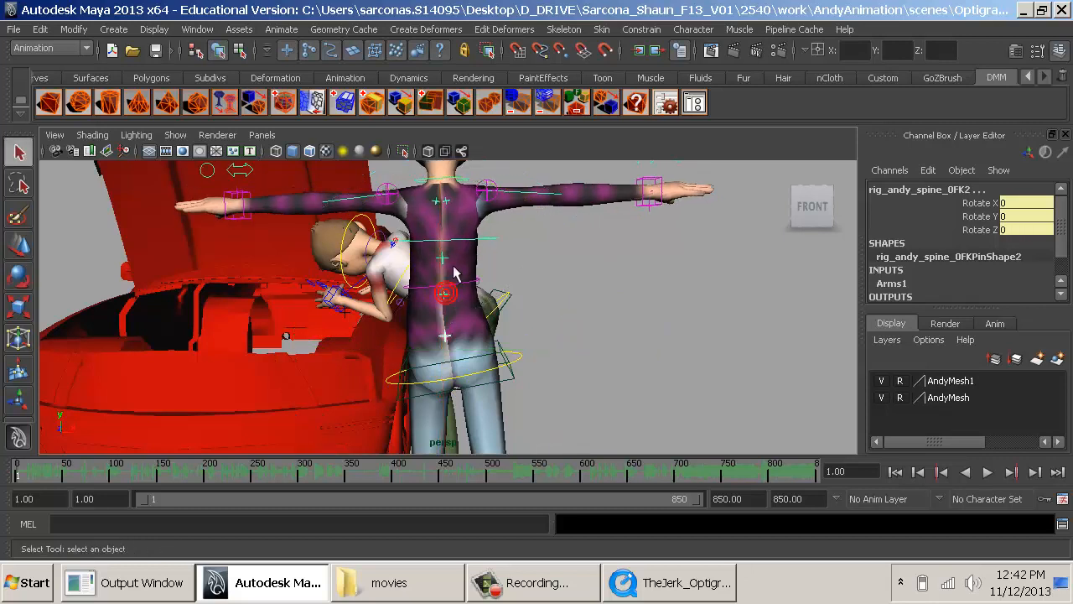
{"action": "key", "text": "e"}
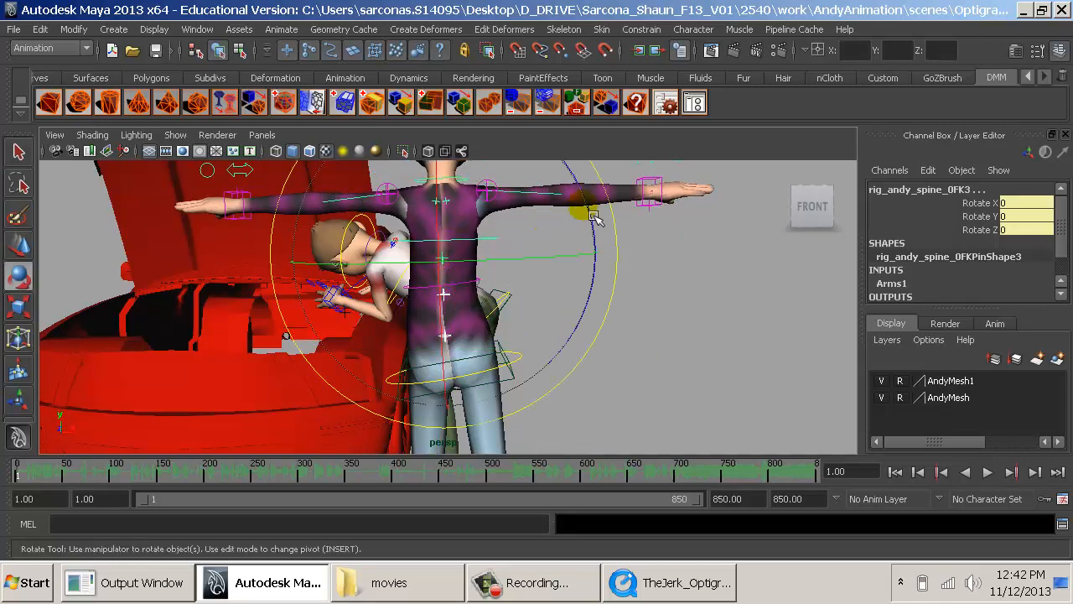
{"action": "left_click_drag", "start_coordinate": [593, 217], "coordinate": [593, 215]}
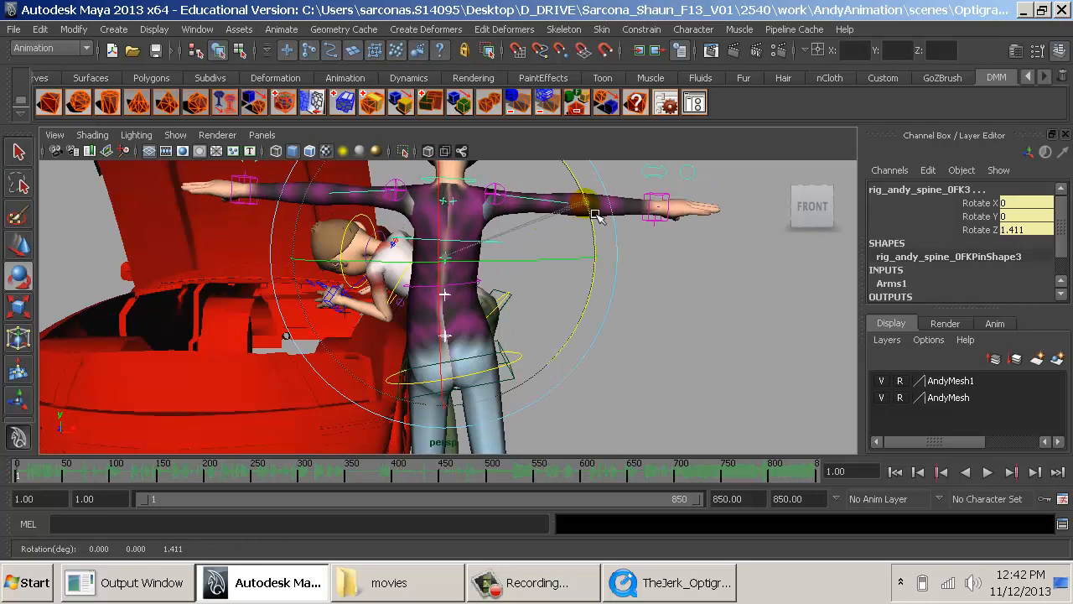
{"action": "key", "text": "alt+Tab"}
{"action": "key", "text": "alt+Tab"}
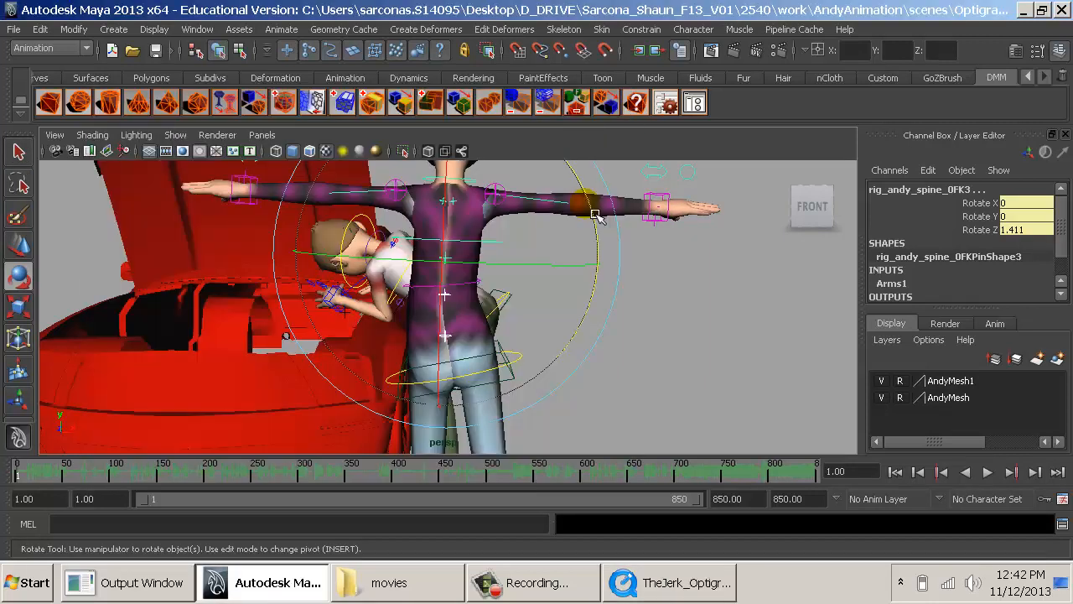
- Lower the inventor's right-hand IK control beside the hip, to about Translate X 7.005, Translate Y 5.886 and Translate Z 1.731
{"action": "left_click_drag", "start_coordinate": [575, 275], "coordinate": [625, 248]}
{"action": "left_click", "coordinate": [263, 301]}
{"action": "left_click", "coordinate": [646, 213]}
{"action": "key", "text": "w"}
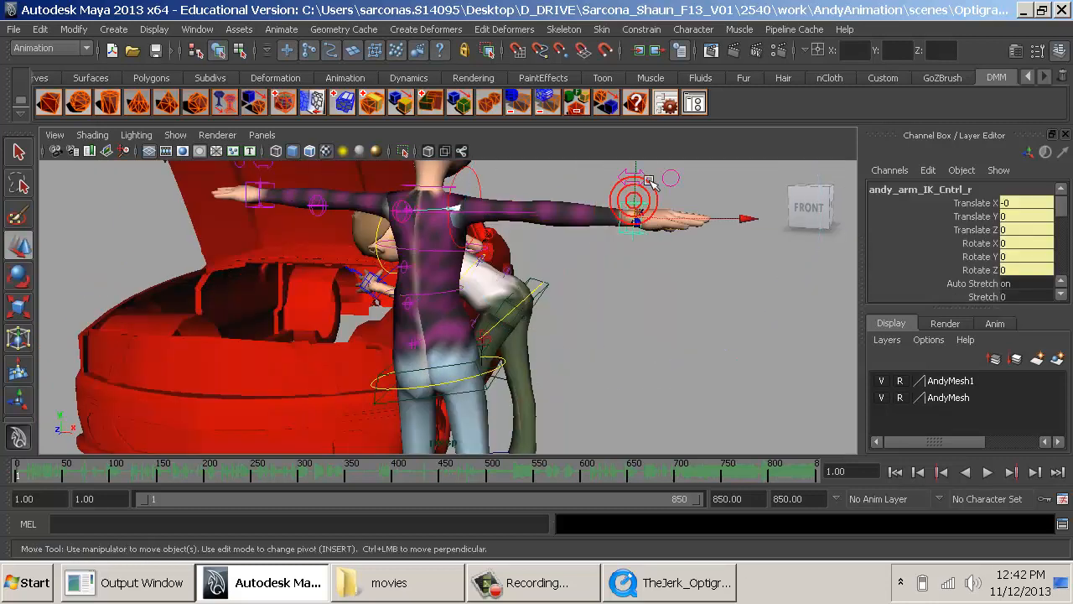
{"action": "left_click_drag", "start_coordinate": [645, 182], "coordinate": [495, 201]}
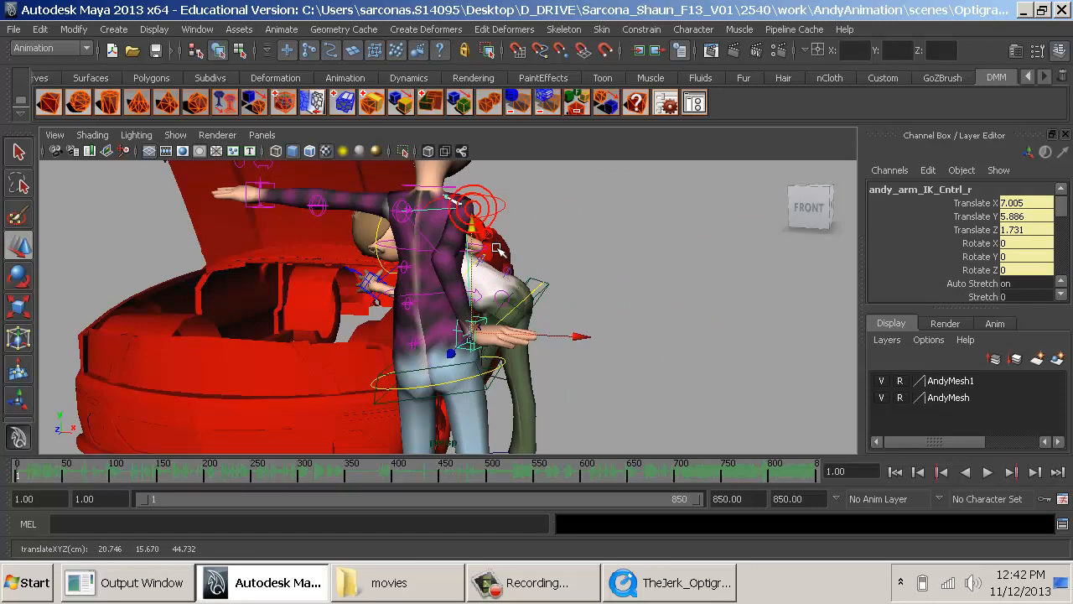
- Rotate the inventor's right-hand IK control to about Rotate Z -63.998, checking the arm pose against the reference clip
{"action": "key", "text": "e"}
{"action": "left_click_drag", "start_coordinate": [575, 235], "coordinate": [463, 409]}
{"action": "key", "text": "alt+Tab"}
{"action": "key", "text": "alt+Tab"}
{"action": "mouse_move", "coordinate": [463, 409]}
{"action": "middle_mouse_down", "text": "alt"}
{"action": "mouse_move", "coordinate": [437, 406]}
{"action": "mouse_move", "coordinate": [457, 406]}
{"action": "middle_mouse_up", "text": "alt"}
{"action": "right_click_drag", "start_coordinate": [456, 406], "coordinate": [451, 391], "text": "alt"}
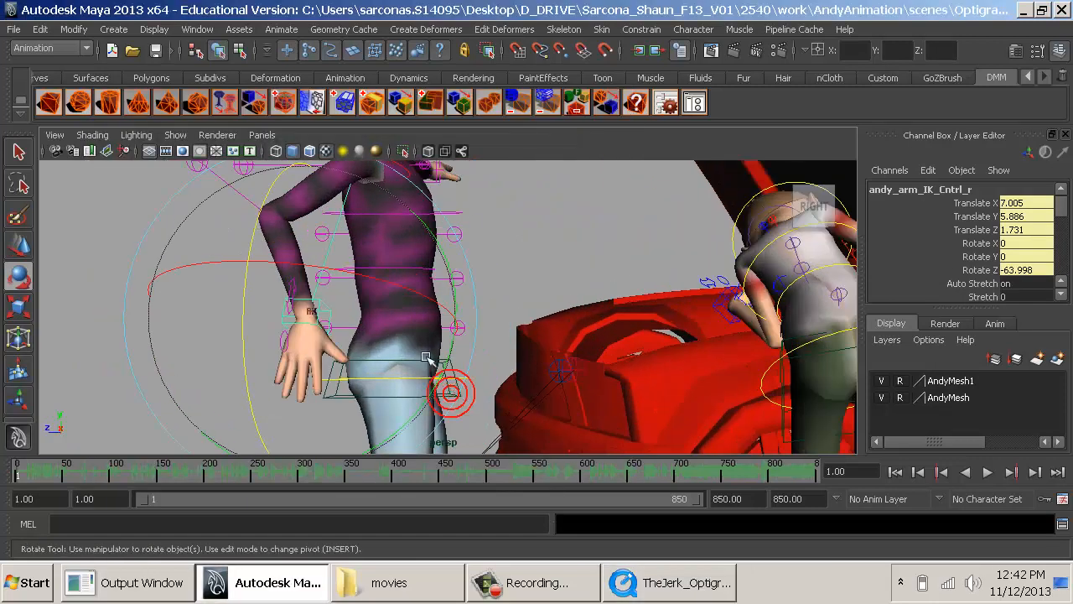
- Shift the right-hand IK control to about Translate X 7.785 and Translate Z -1.491, and turn it to about Rotate Y -56.015
{"action": "key", "text": "w"}
{"action": "left_click_drag", "start_coordinate": [199, 320], "coordinate": [323, 331]}
{"action": "key", "text": "e"}
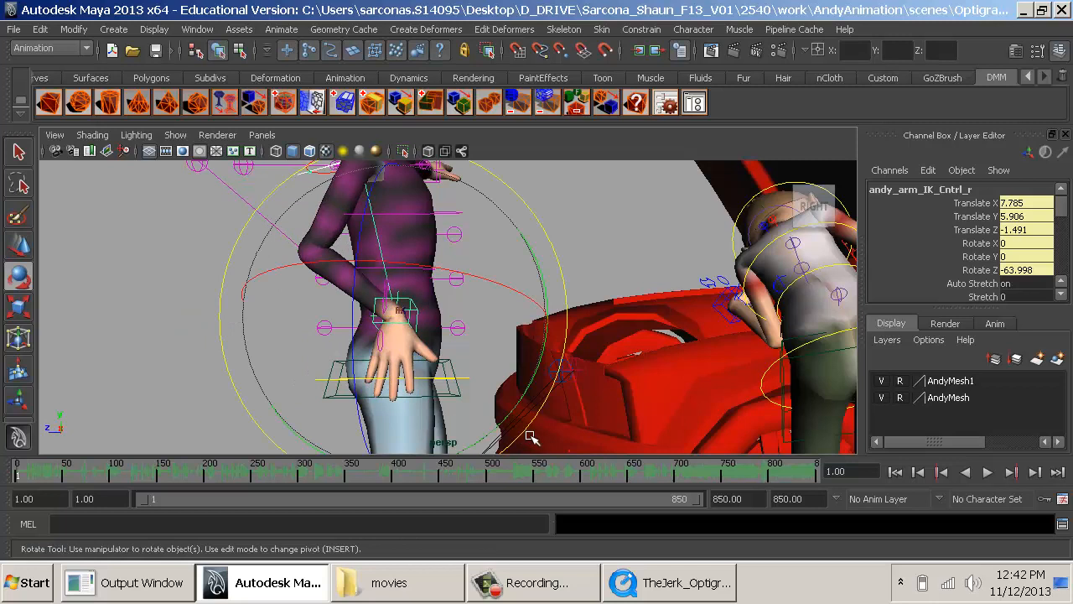
{"action": "left_click_drag", "start_coordinate": [508, 412], "coordinate": [565, 269]}
{"action": "left_click_drag", "start_coordinate": [537, 292], "coordinate": [471, 304], "text": "alt"}
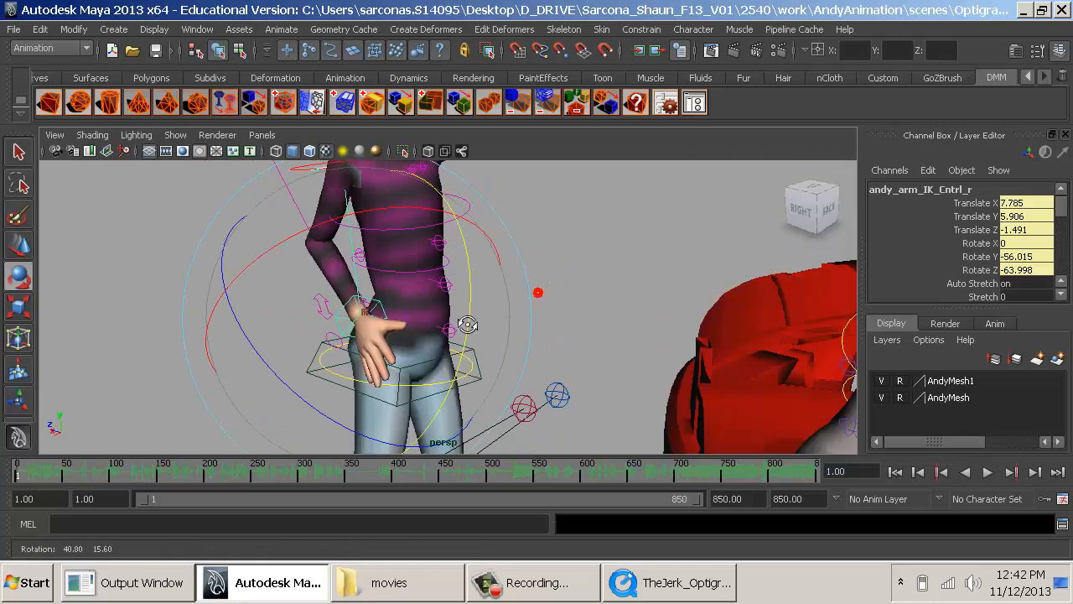
- Select the inventor's right finger control and set All Spread to about -6
{"action": "middle_click_drag", "start_coordinate": [471, 304], "coordinate": [564, 311], "text": "alt"}
{"action": "right_click_drag", "start_coordinate": [563, 311], "coordinate": [811, 324], "text": "alt"}
{"action": "left_click_drag", "start_coordinate": [663, 333], "coordinate": [598, 341], "text": "alt"}
{"action": "key", "text": "q"}
{"action": "left_click", "coordinate": [329, 331]}
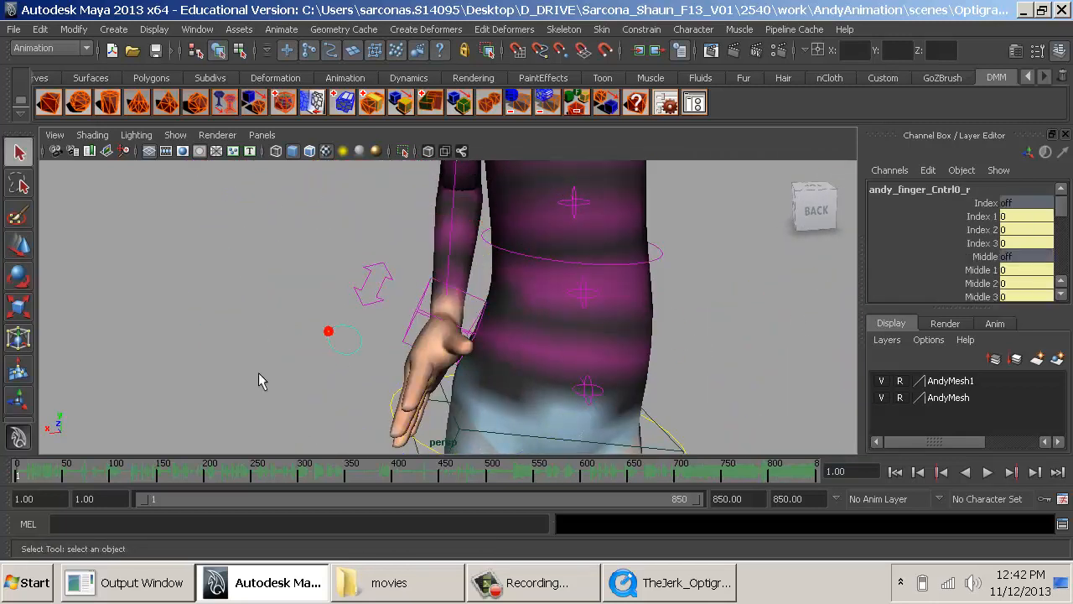
{"action": "scroll", "coordinate": [945, 232], "scroll_direction": "down", "scroll_amount": 6}
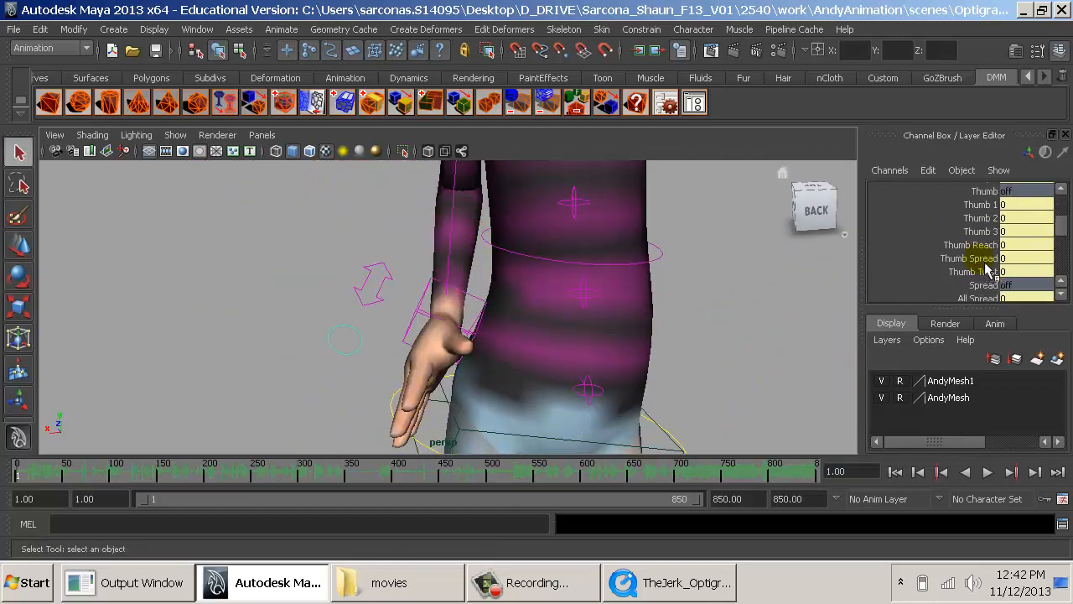
{"action": "left_click", "coordinate": [978, 261]}
{"action": "middle_click_drag", "start_coordinate": [726, 289], "coordinate": [686, 289]}
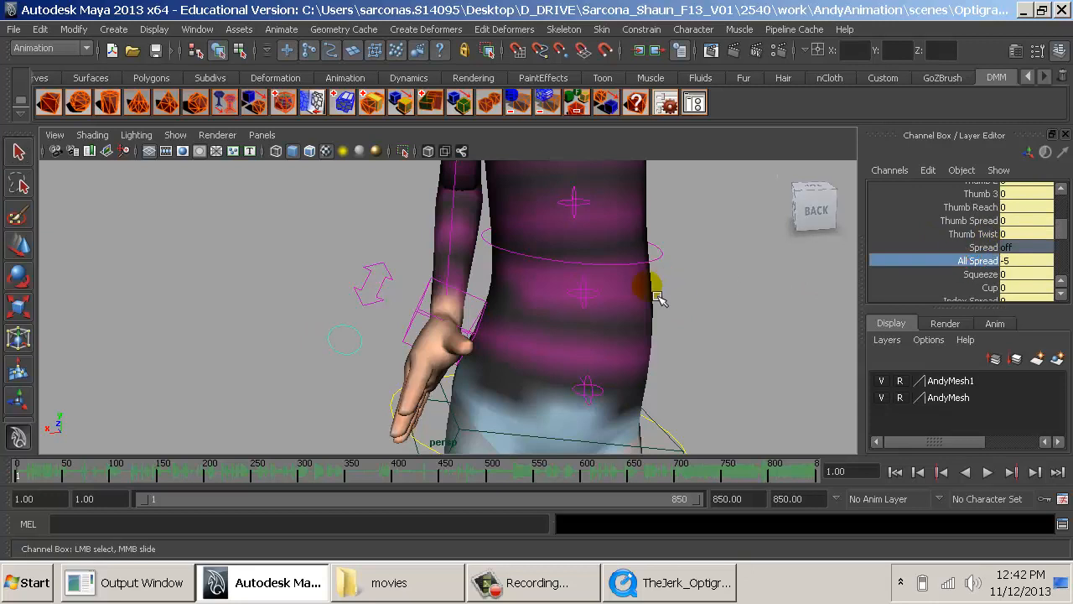
{"action": "left_click_drag", "start_coordinate": [677, 287], "coordinate": [728, 285], "text": "alt"}
{"action": "middle_click_drag", "start_coordinate": [728, 285], "coordinate": [741, 296]}
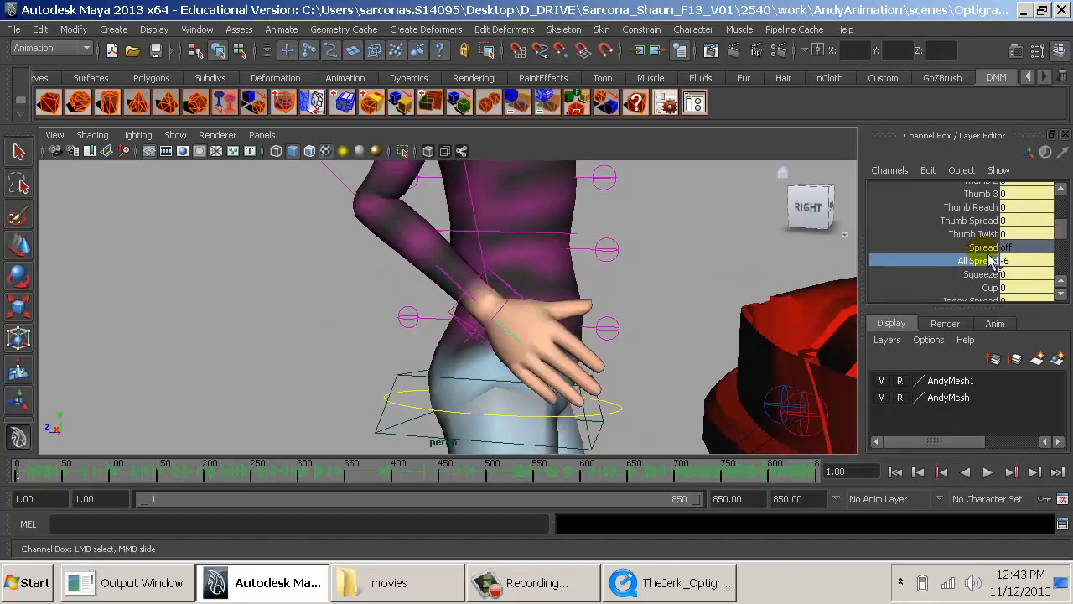
- Bend the inventor's right thumb by setting Thumb 1 to 3.8 and Thumb 2 to 2.4
{"action": "left_click", "coordinate": [961, 193]}
{"action": "middle_click_drag", "start_coordinate": [769, 239], "coordinate": [805, 241]}
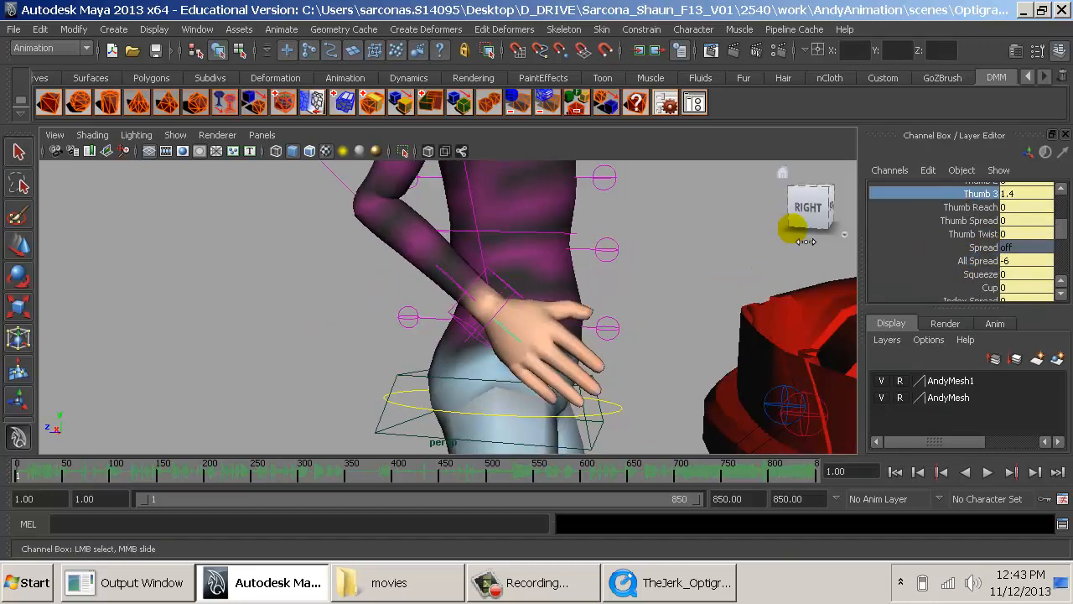
{"action": "scroll", "coordinate": [966, 216], "scroll_direction": "up", "scroll_amount": 1}
{"action": "left_click", "coordinate": [967, 205]}
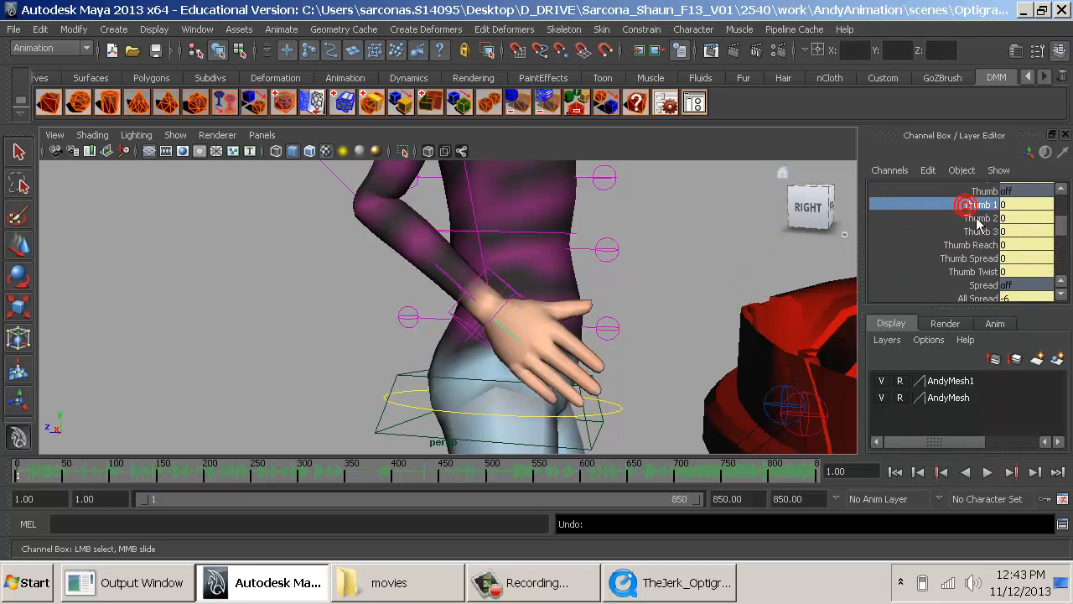
{"action": "middle_click_drag", "start_coordinate": [736, 243], "coordinate": [777, 242]}
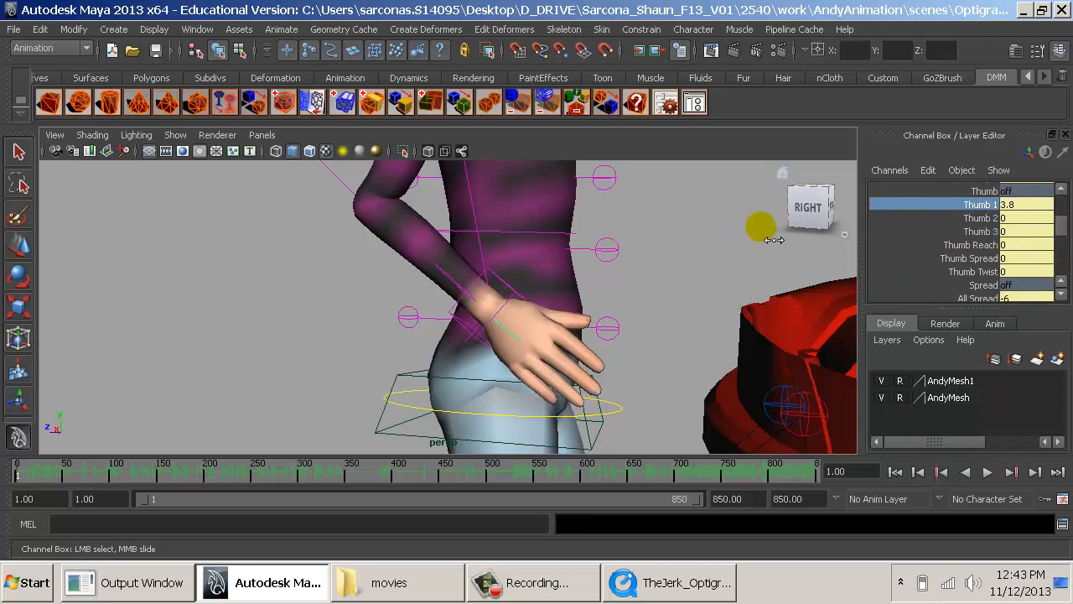
{"action": "left_click", "coordinate": [972, 218]}
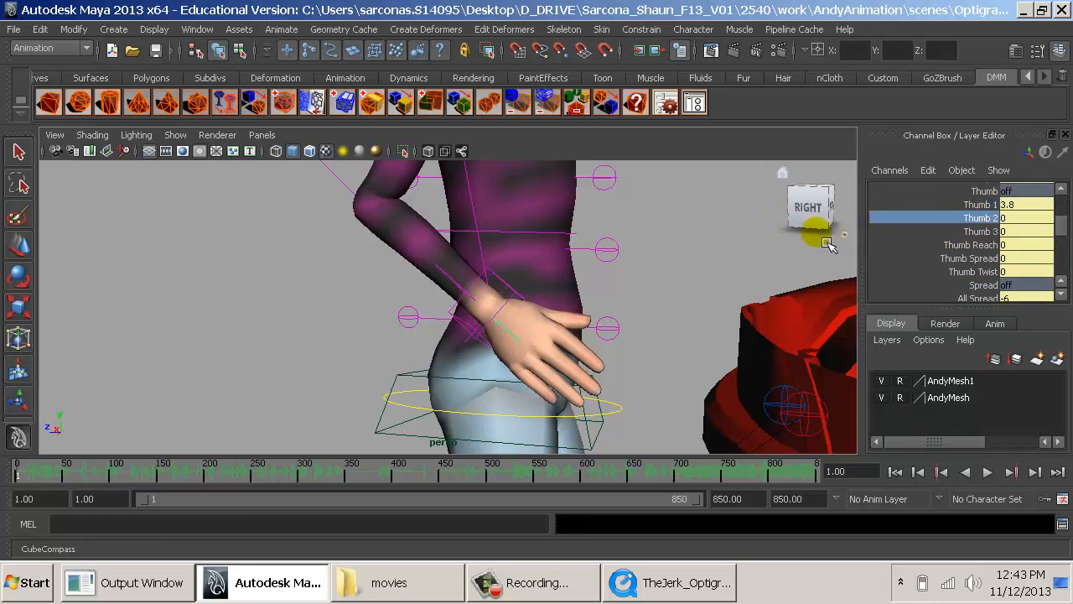
{"action": "middle_click_drag", "start_coordinate": [814, 228], "coordinate": [761, 250]}
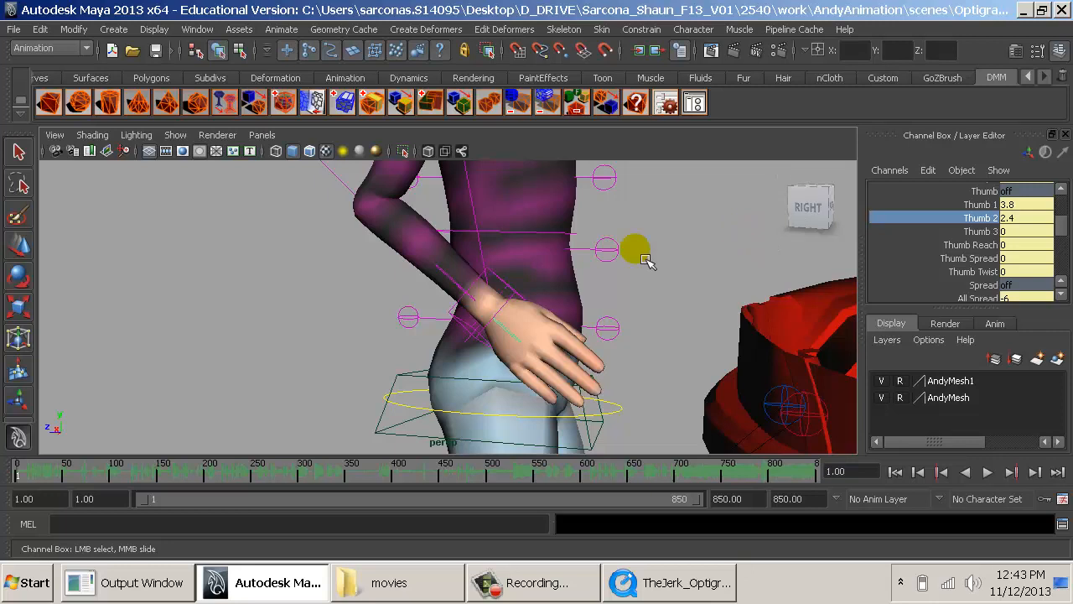
- Shift and rotate the inventor's right-hand IK control so the palm rests against the side of the hip
{"action": "left_click_drag", "start_coordinate": [478, 290], "coordinate": [506, 302], "text": "alt"}
{"action": "left_click", "coordinate": [474, 336]}
{"action": "key", "text": "e"}
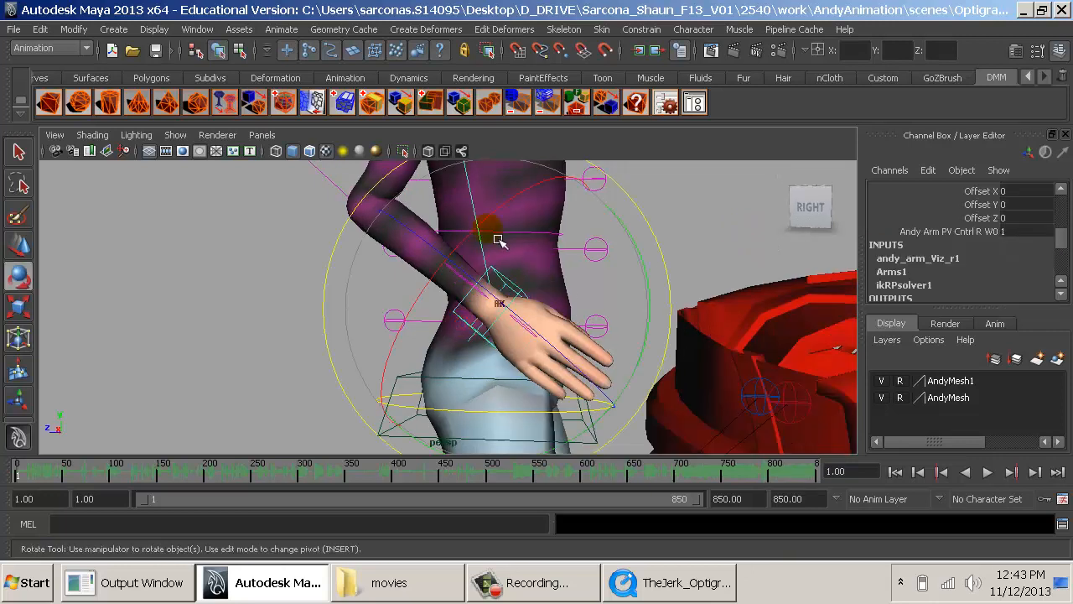
{"action": "key", "text": "w"}
{"action": "left_click_drag", "start_coordinate": [429, 309], "coordinate": [375, 311]}
{"action": "left_click_drag", "start_coordinate": [479, 323], "coordinate": [368, 310], "text": "alt"}
{"action": "left_click_drag", "start_coordinate": [369, 313], "coordinate": [445, 335], "text": "alt"}
{"action": "key", "text": "e"}
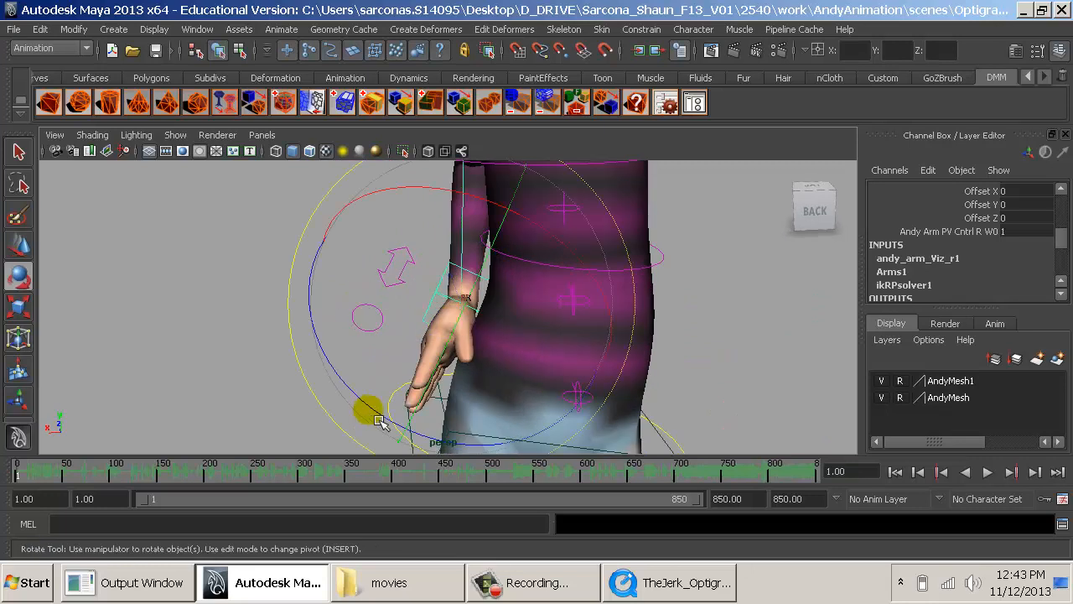
{"action": "left_click_drag", "start_coordinate": [378, 420], "coordinate": [594, 362]}
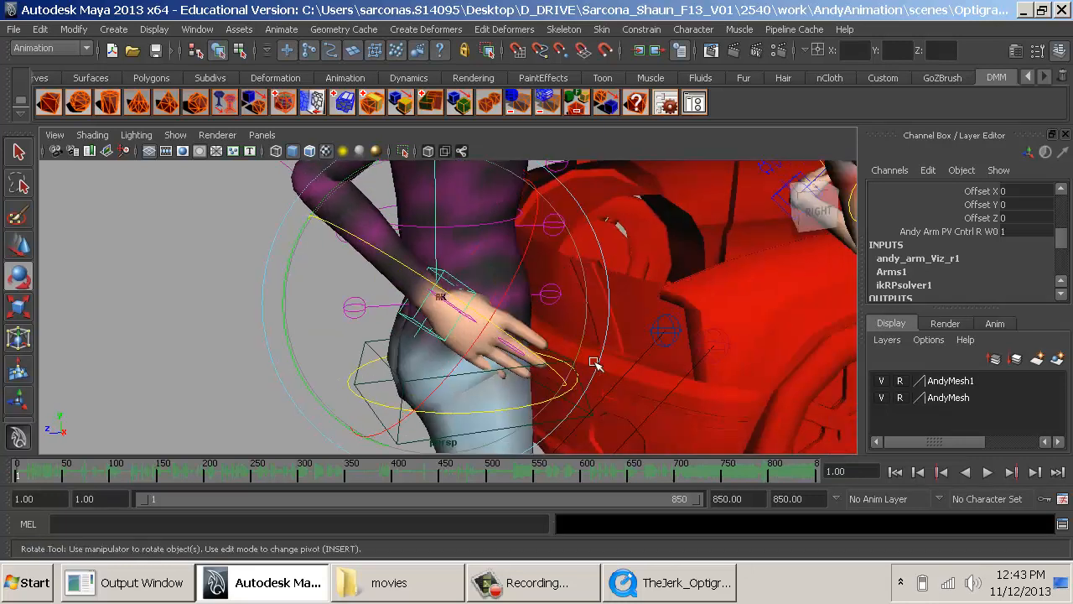
{"action": "key", "text": "w"}
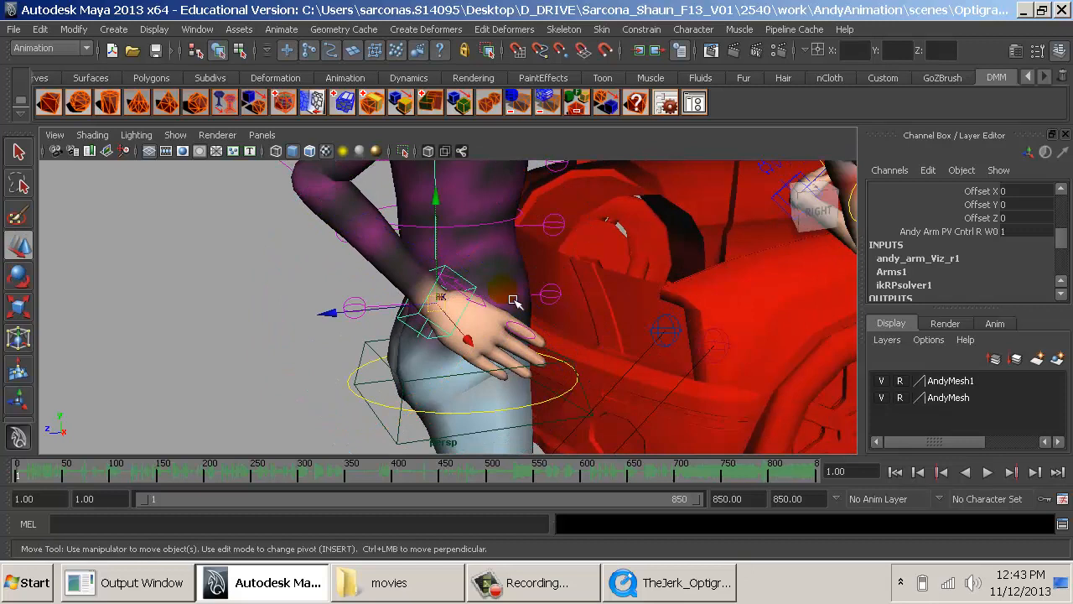
{"action": "left_click_drag", "start_coordinate": [510, 299], "coordinate": [399, 330], "text": "alt"}
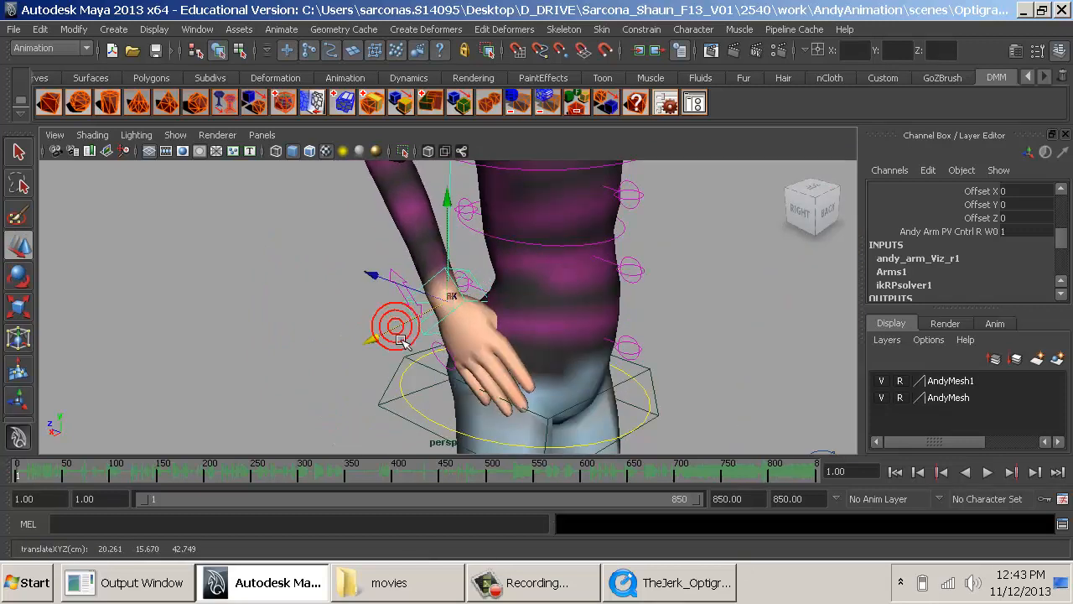
{"action": "right_click_drag", "start_coordinate": [616, 335], "coordinate": [546, 335], "text": "alt"}
- Move the right elbow's pole vector control so the elbow points out to the side, and compare with the reference clip
{"action": "middle_click_drag", "start_coordinate": [453, 313], "coordinate": [445, 402], "text": "alt"}
{"action": "right_click_drag", "start_coordinate": [445, 402], "coordinate": [361, 303], "text": "alt"}
{"action": "left_click", "coordinate": [370, 224]}
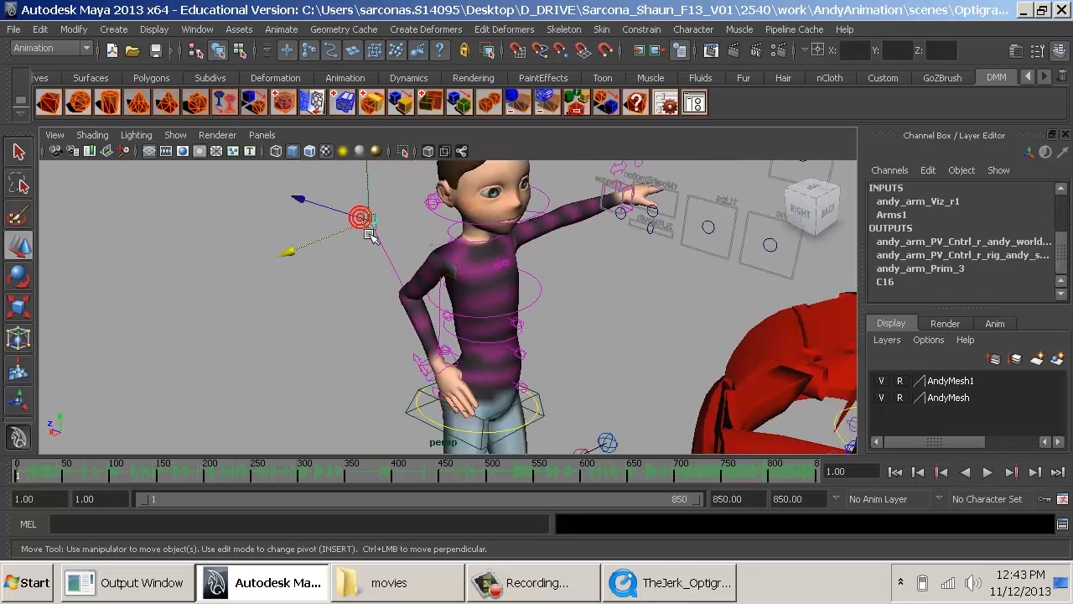
{"action": "left_click_drag", "start_coordinate": [367, 225], "coordinate": [603, 266]}
{"action": "key", "text": "alt+Tab"}
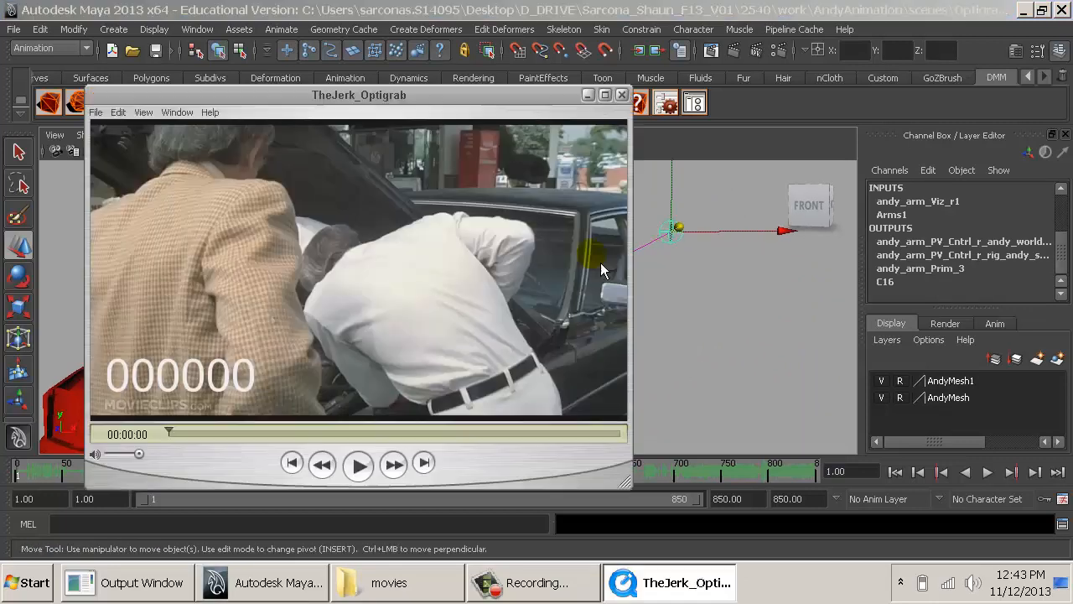
{"action": "key", "text": "alt+Tab"}
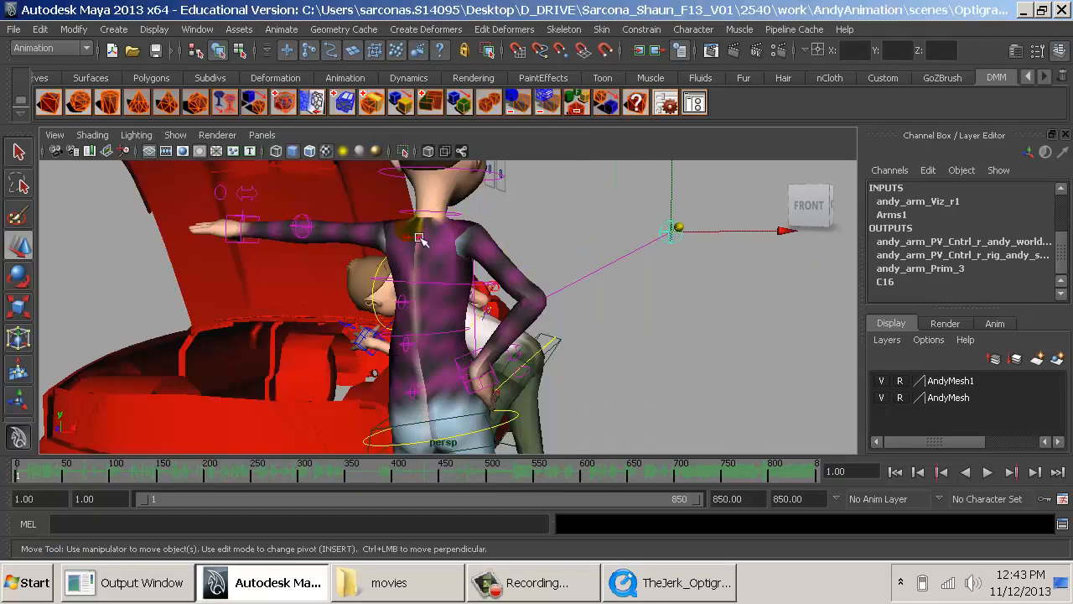
- Rotate the inventor's upper spine controls to adjust the angle of the chest and shoulders
{"action": "left_click", "coordinate": [419, 239]}
{"action": "left_click", "coordinate": [413, 236]}
{"action": "right_click_drag", "start_coordinate": [474, 238], "coordinate": [534, 343], "text": "alt"}
{"action": "middle_click_drag", "start_coordinate": [510, 282], "coordinate": [557, 366], "text": "alt"}
{"action": "key", "text": "e"}
{"action": "left_click_drag", "start_coordinate": [639, 216], "coordinate": [577, 184]}
{"action": "key", "text": "q"}
{"action": "left_click", "coordinate": [428, 268]}
{"action": "key", "text": "e"}
{"action": "middle_click_drag", "start_coordinate": [536, 259], "coordinate": [663, 276], "text": "alt"}
{"action": "right_click_drag", "start_coordinate": [663, 276], "coordinate": [608, 273], "text": "alt"}
- Lower the inventor's left-hand IK control to the waist, about Translate Y -6.482 and Z 1.818, rotated to about X -77.215 and Y -83.566
{"action": "left_click", "coordinate": [309, 256]}
{"action": "key", "text": "w"}
{"action": "left_click_drag", "start_coordinate": [311, 251], "coordinate": [319, 393]}
{"action": "left_click_drag", "start_coordinate": [396, 404], "coordinate": [335, 419]}
{"action": "middle_click_drag", "start_coordinate": [482, 386], "coordinate": [525, 236], "text": "alt"}
{"action": "left_click_drag", "start_coordinate": [541, 227], "coordinate": [541, 327]}
{"action": "key", "text": "e"}
{"action": "left_click_drag", "start_coordinate": [663, 426], "coordinate": [438, 345]}
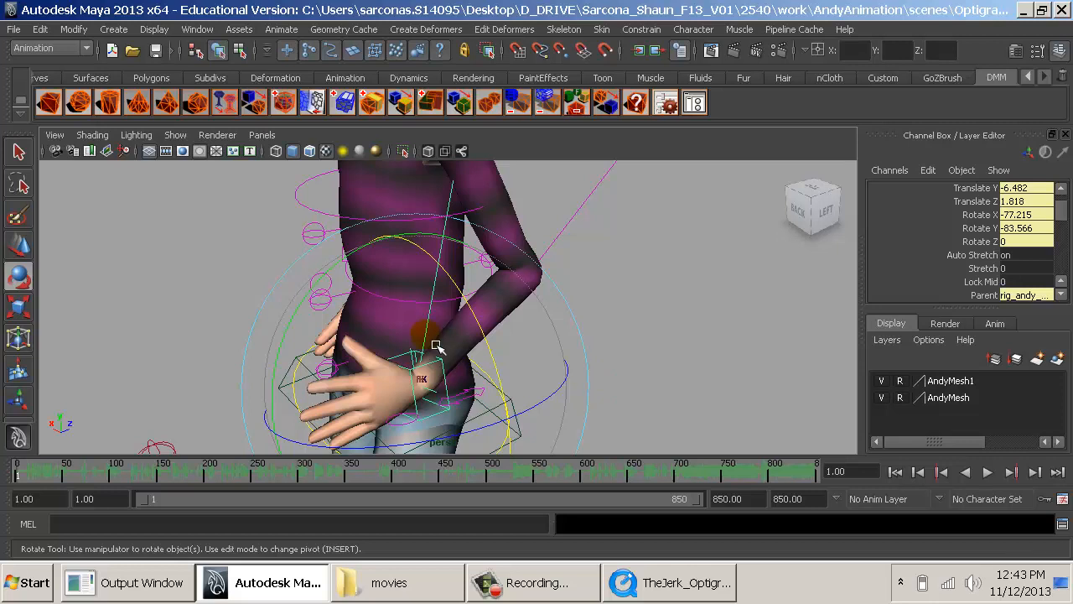
- Set the left hand back onto the hip at about Translate Y -7.403 and Translate Z -1.254, rotated to about Rotate X -94.197
{"action": "key", "text": "w"}
{"action": "left_click_drag", "start_coordinate": [506, 363], "coordinate": [587, 355]}
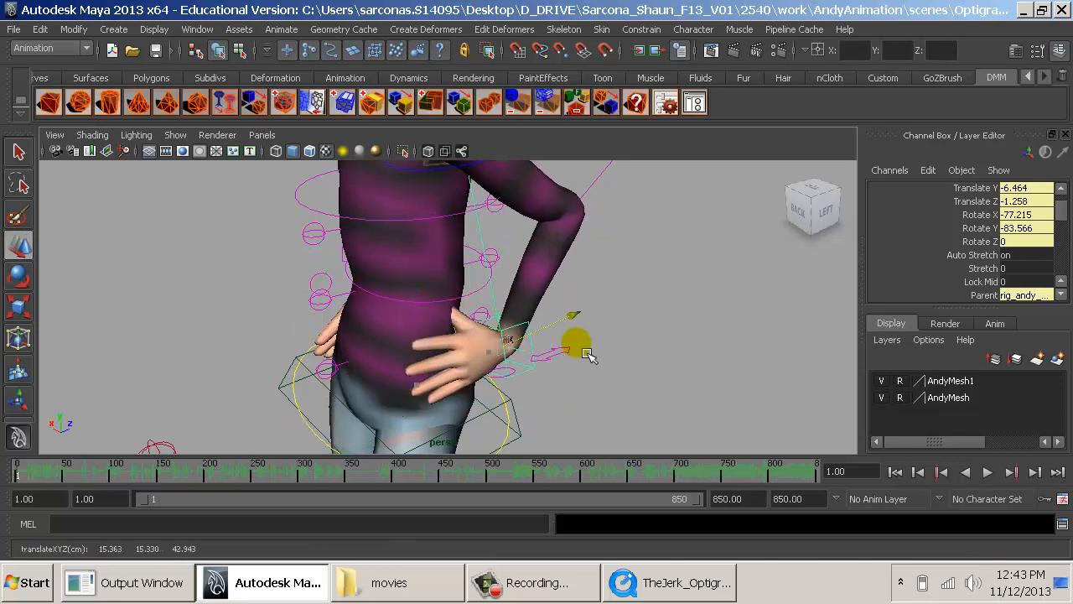
{"action": "key", "text": "e"}
{"action": "left_click_drag", "start_coordinate": [580, 275], "coordinate": [623, 328]}
{"action": "key", "text": "w"}
{"action": "left_click_drag", "start_coordinate": [513, 264], "coordinate": [508, 289]}
{"action": "mouse_move", "coordinate": [505, 317]}
{"action": "left_mouse_down", "text": "alt"}
{"action": "mouse_move", "coordinate": [634, 311]}
{"action": "mouse_move", "coordinate": [618, 294]}
{"action": "mouse_move", "coordinate": [532, 311]}
{"action": "mouse_move", "coordinate": [677, 262]}
{"action": "mouse_move", "coordinate": [509, 331]}
{"action": "left_mouse_up", "text": "alt"}
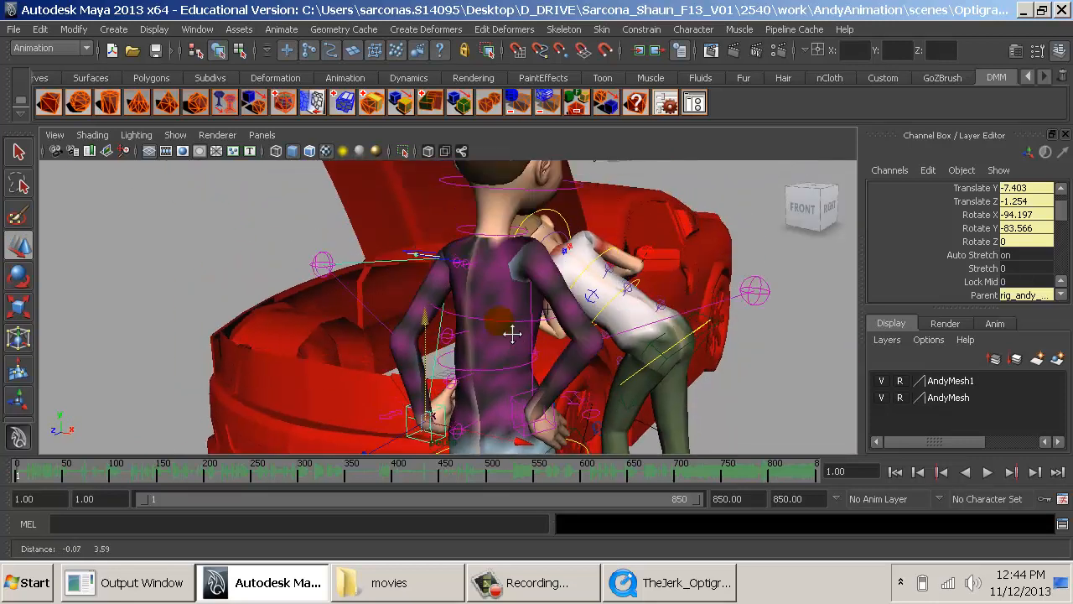
- Select the inventor's left elbow pole vector control and shift it to adjust where the elbow points
{"action": "left_click", "coordinate": [349, 275]}
{"action": "left_click", "coordinate": [322, 273]}
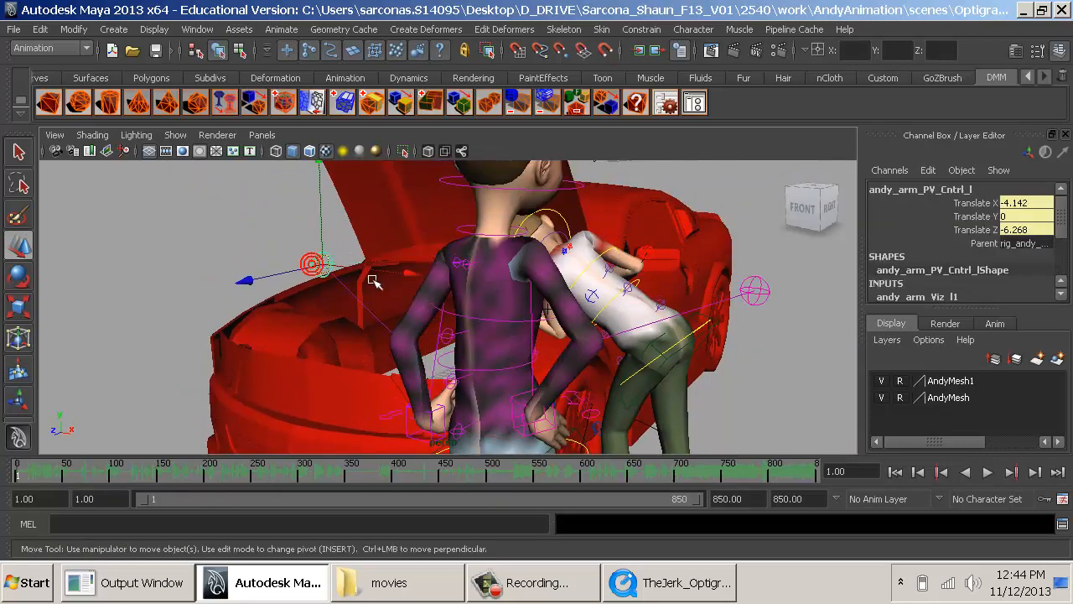
{"action": "left_click_drag", "start_coordinate": [405, 273], "coordinate": [427, 256]}
- Rotate the inventor's left-hand IK control to about Rotate X 18.591, Rotate Y -69.479 and Rotate Z -76.739 so the palm lies on the hip
{"action": "left_click", "coordinate": [295, 236]}
{"action": "left_click", "coordinate": [349, 271]}
{"action": "left_click_drag", "start_coordinate": [350, 270], "coordinate": [515, 286], "text": "alt"}
{"action": "key", "text": "e"}
{"action": "left_click_drag", "start_coordinate": [420, 211], "coordinate": [497, 280]}
{"action": "key", "text": "q"}
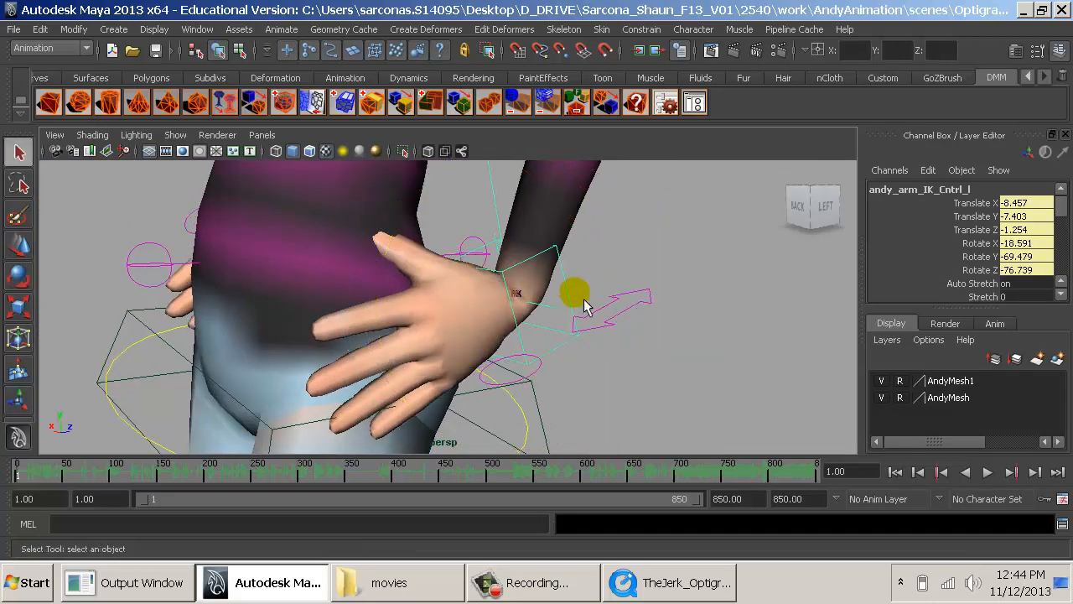
- Select the inventor's left-hand finger control and set All Spread to about -7.2 to draw the fingers closer together
{"action": "left_click_drag", "start_coordinate": [582, 302], "coordinate": [638, 306], "text": "alt"}
{"action": "left_click", "coordinate": [695, 342]}
{"action": "scroll", "coordinate": [990, 256], "scroll_direction": "down", "scroll_amount": 3}
{"action": "scroll", "coordinate": [990, 256], "scroll_direction": "down", "scroll_amount": 3}
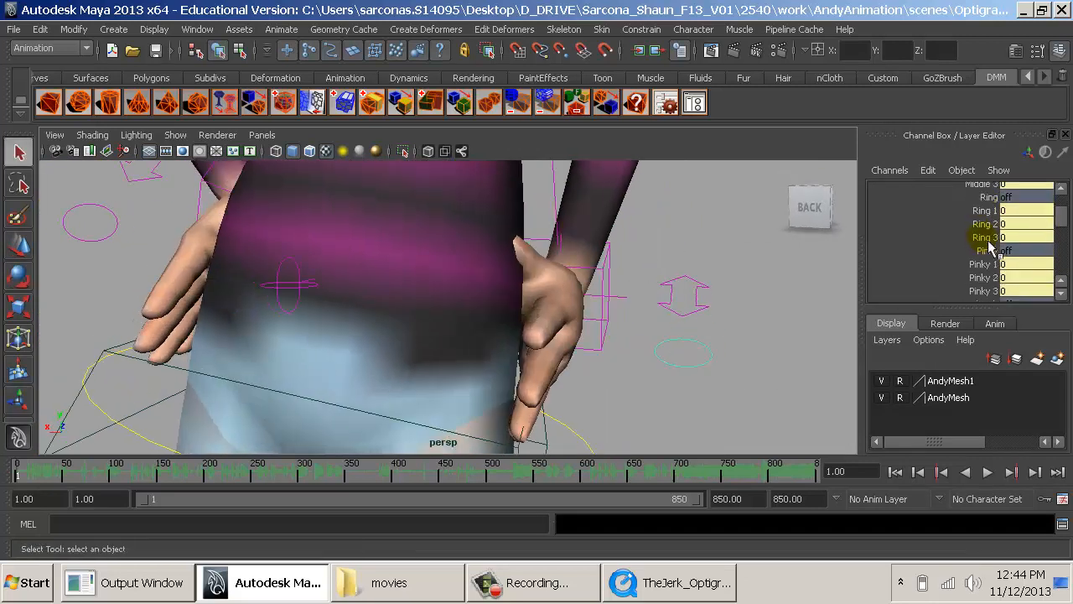
{"action": "scroll", "coordinate": [994, 262], "scroll_direction": "down", "scroll_amount": 3}
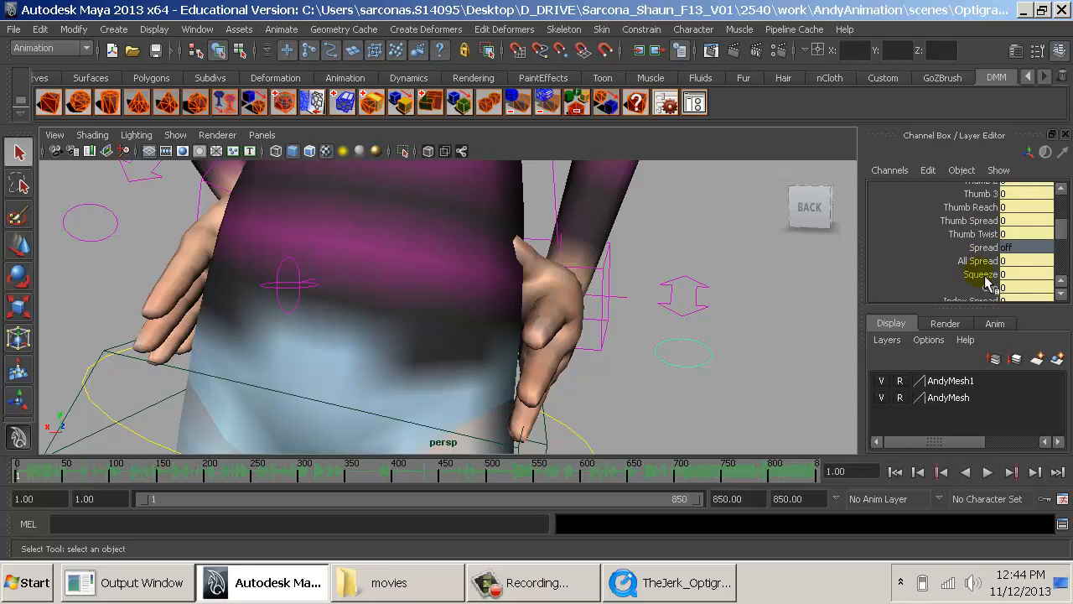
{"action": "left_click", "coordinate": [979, 258]}
{"action": "middle_click_drag", "start_coordinate": [763, 276], "coordinate": [738, 276]}
{"action": "left_click_drag", "start_coordinate": [717, 278], "coordinate": [650, 277], "text": "alt"}
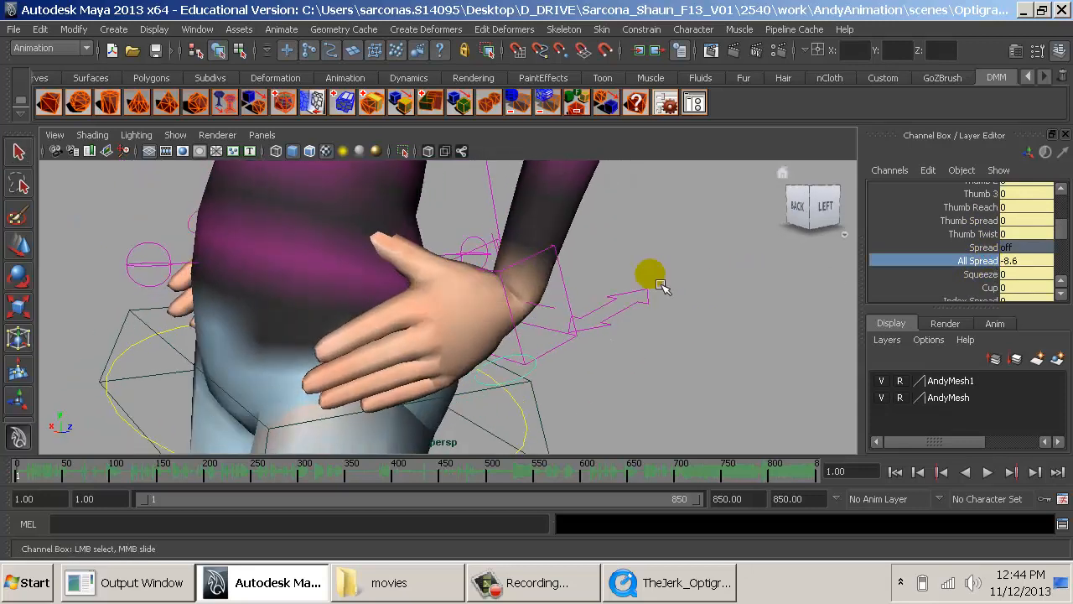
{"action": "middle_click_drag", "start_coordinate": [650, 276], "coordinate": [664, 274]}
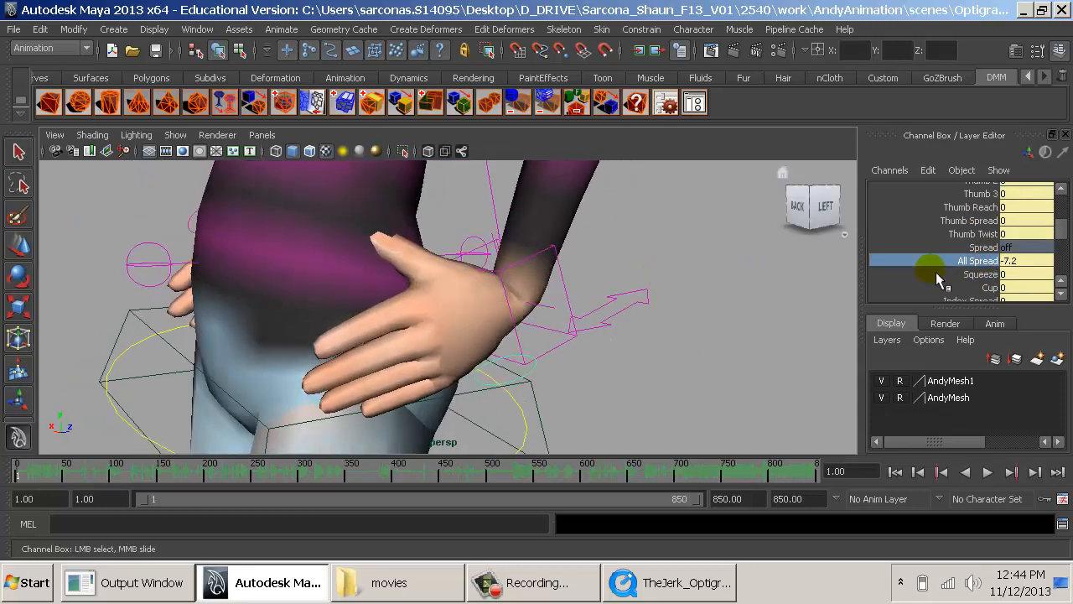
- Adjust the inventor's left-hand IK control to about Translate X -8.328, Y -7.408, Z -1.285 and Rotate X 12.409, Y -65.071, Z -103.421
{"action": "left_click", "coordinate": [568, 294]}
{"action": "key", "text": "w"}
{"action": "left_click_drag", "start_coordinate": [545, 315], "coordinate": [613, 310], "text": "alt"}
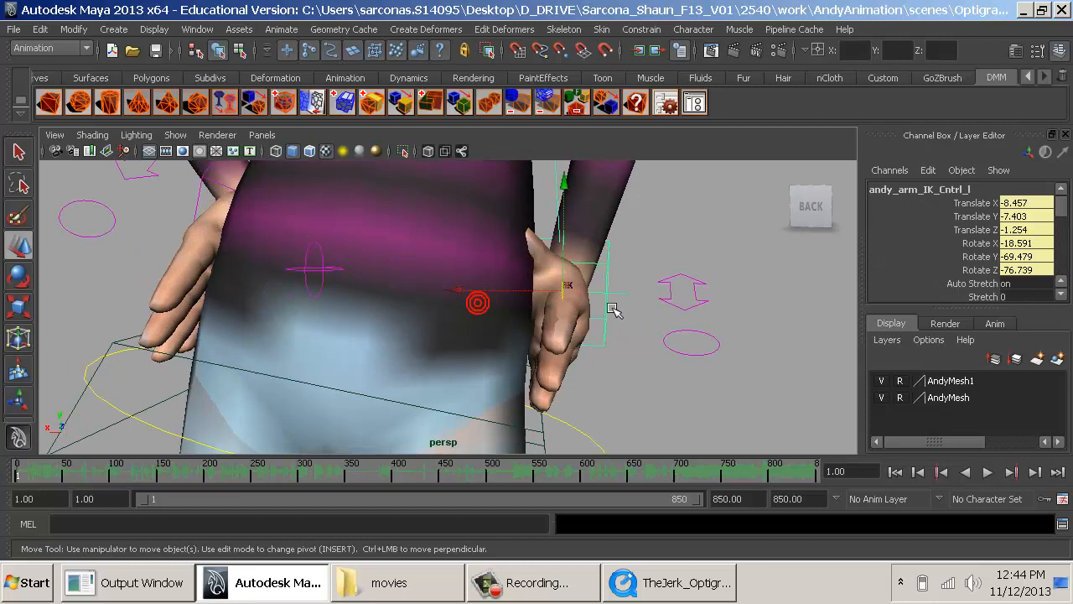
{"action": "mouse_move", "coordinate": [541, 300]}
{"action": "left_mouse_down"}
{"action": "mouse_move", "coordinate": [479, 300]}
{"action": "mouse_move", "coordinate": [545, 295]}
{"action": "left_mouse_up"}
{"action": "key", "text": "e"}
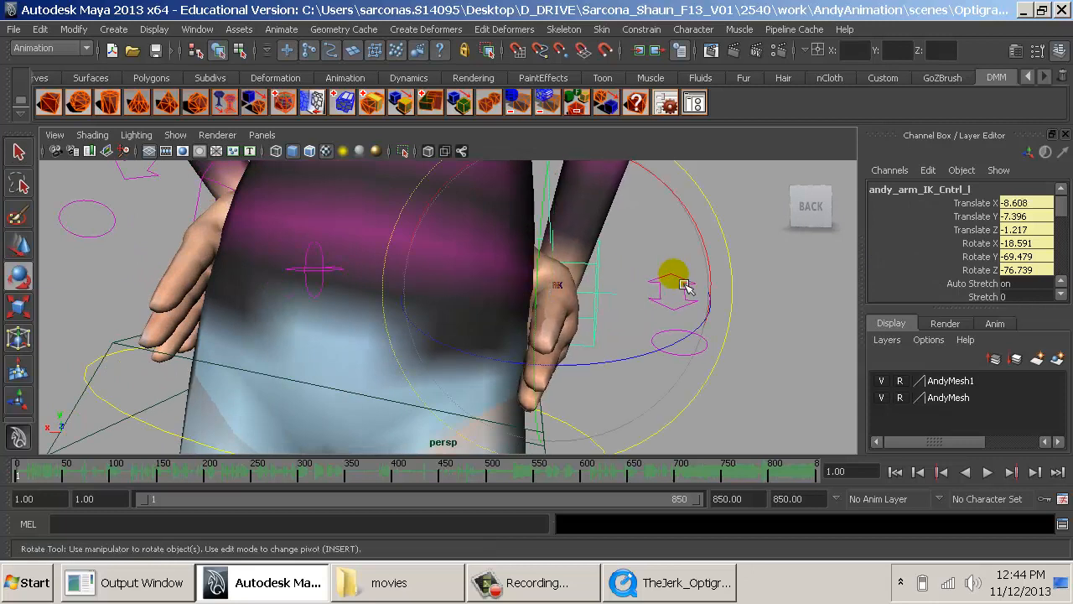
{"action": "left_click_drag", "start_coordinate": [654, 245], "coordinate": [600, 300]}
{"action": "key", "text": "w"}
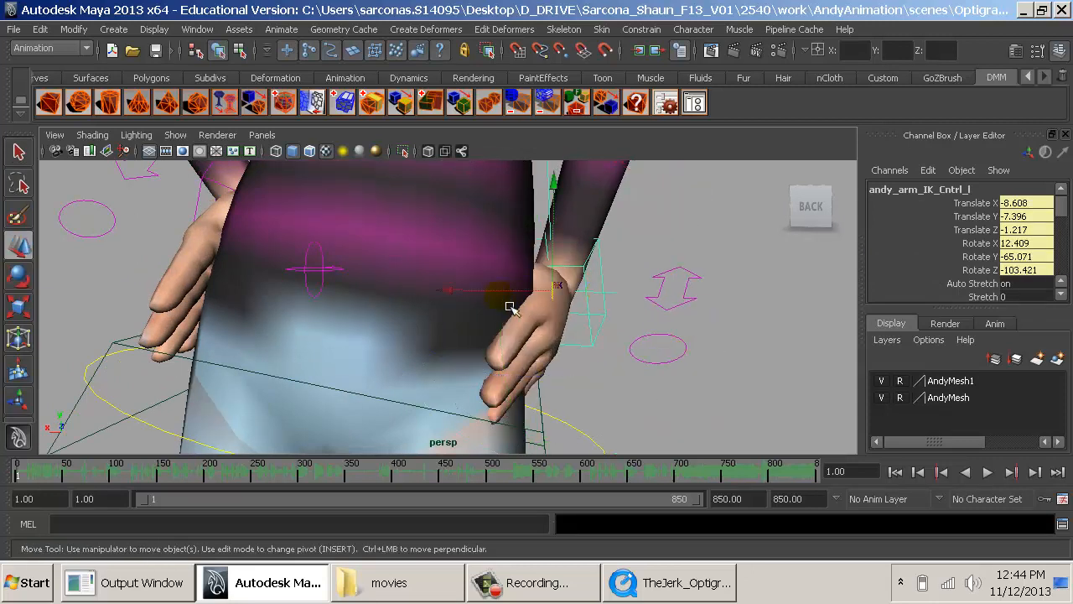
{"action": "left_click_drag", "start_coordinate": [499, 296], "coordinate": [517, 299]}
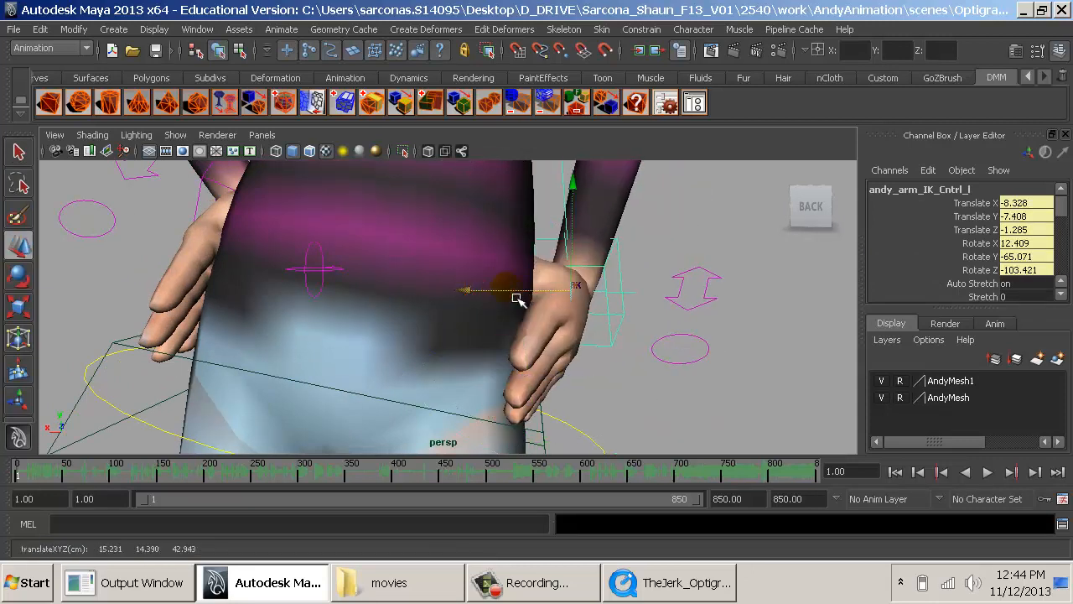
- Select the inventor's left-hand finger control and bring its thumb attributes into view
{"action": "left_click_drag", "start_coordinate": [681, 287], "coordinate": [574, 310], "text": "alt"}
{"action": "middle_click_drag", "start_coordinate": [573, 310], "coordinate": [605, 324], "text": "alt"}
{"action": "left_click_drag", "start_coordinate": [605, 324], "coordinate": [706, 316], "text": "alt"}
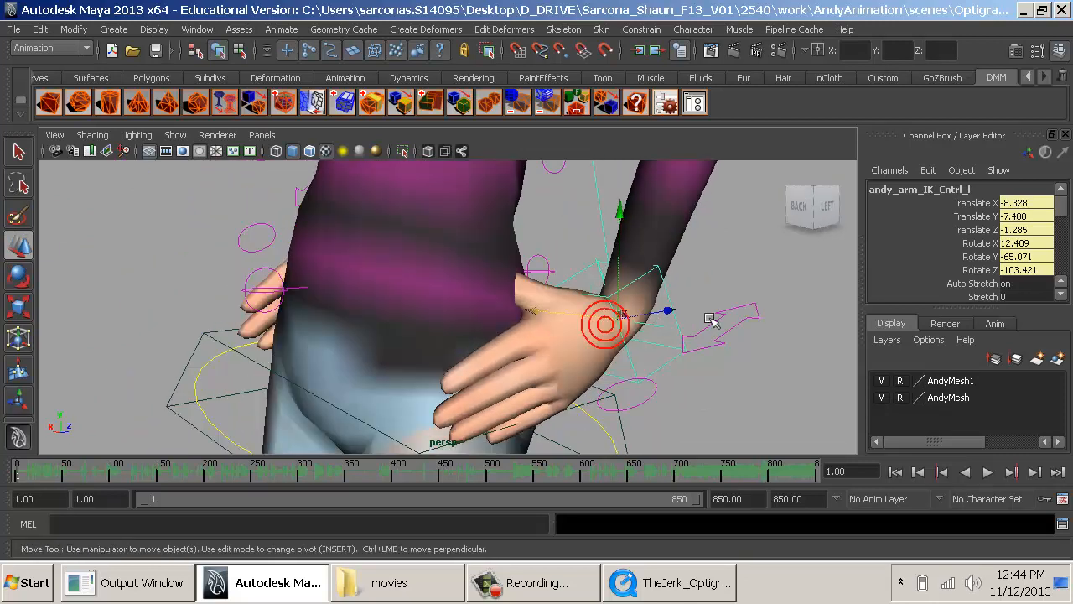
{"action": "left_click", "coordinate": [640, 406]}
{"action": "scroll", "coordinate": [1015, 266], "scroll_direction": "down", "scroll_amount": 5}
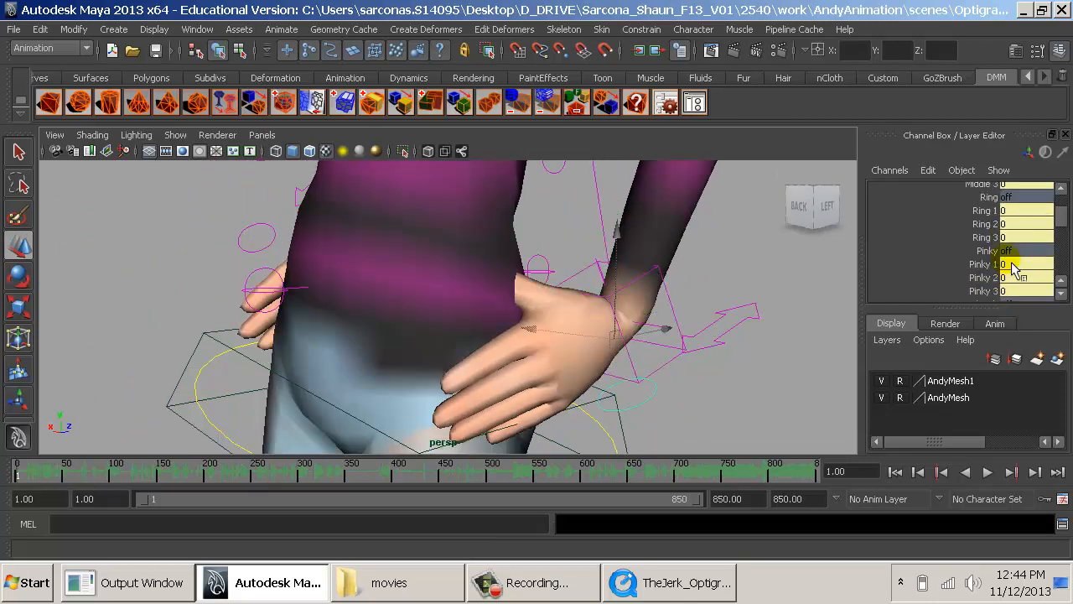
{"action": "scroll", "coordinate": [987, 266], "scroll_direction": "down", "scroll_amount": 2}
{"action": "left_click", "coordinate": [981, 242]}
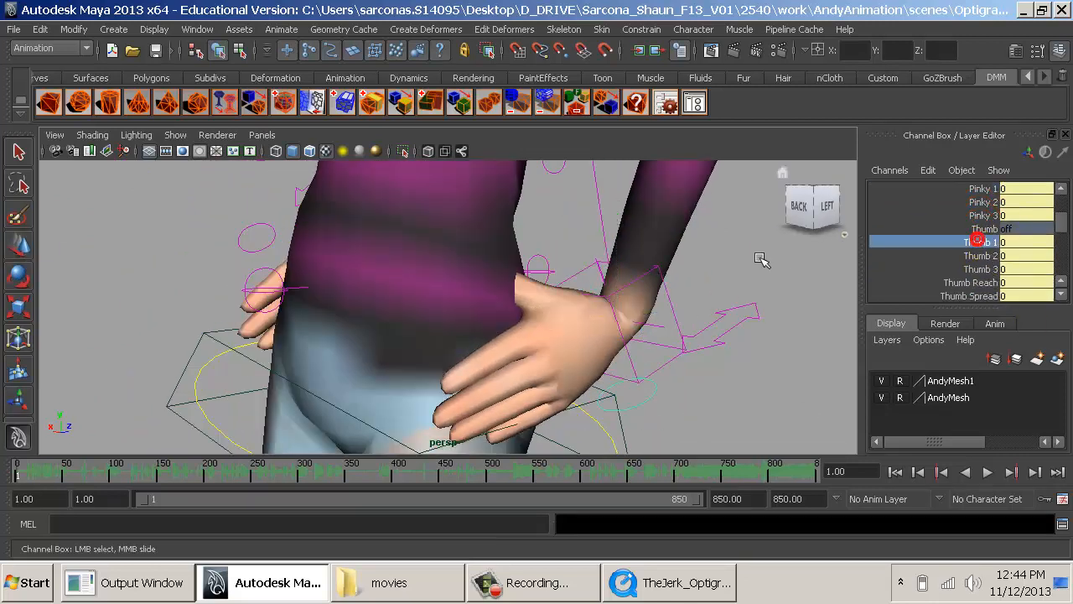
{"action": "middle_click_drag", "start_coordinate": [778, 250], "coordinate": [793, 263]}
{"action": "key", "text": "ctrl+z"}
- Set the inventor's left-hand Thumb Twist to about -5.6 and Thumb Spread to about -1.6
{"action": "left_click", "coordinate": [972, 282]}
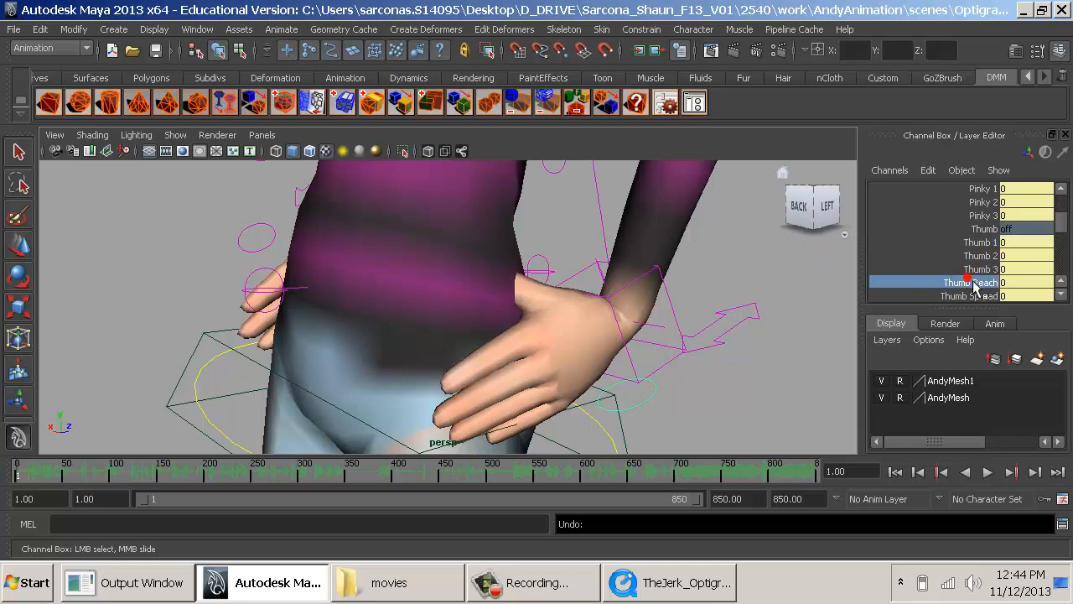
{"action": "scroll", "coordinate": [973, 291], "scroll_direction": "down", "scroll_amount": 3}
{"action": "left_click", "coordinate": [991, 273]}
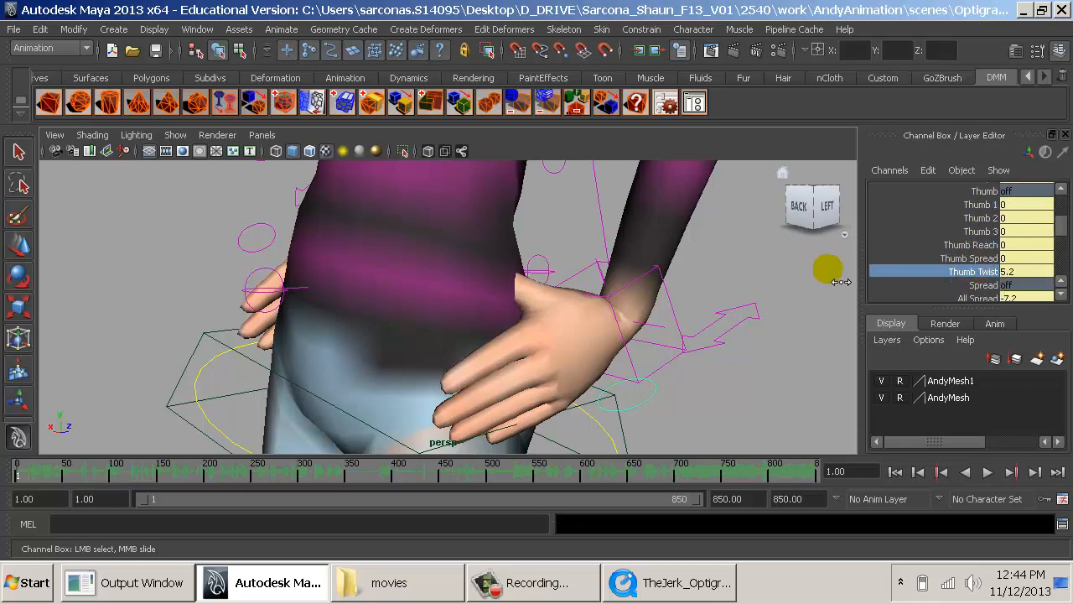
{"action": "middle_click_drag", "start_coordinate": [841, 281], "coordinate": [807, 276]}
{"action": "left_click", "coordinate": [971, 259]}
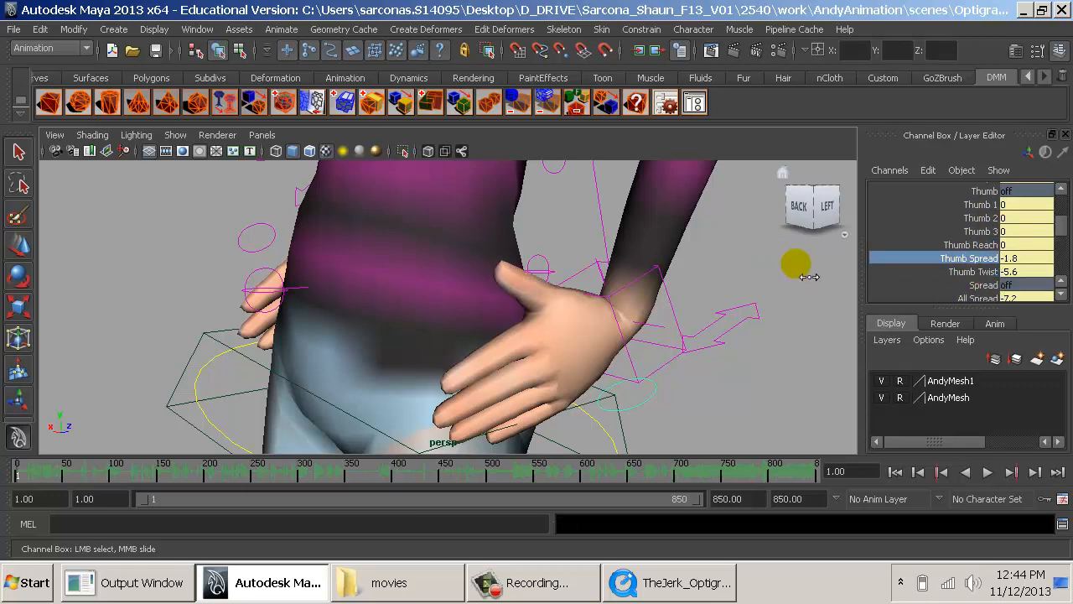
{"action": "left_click_drag", "start_coordinate": [630, 281], "coordinate": [811, 279], "text": "alt"}
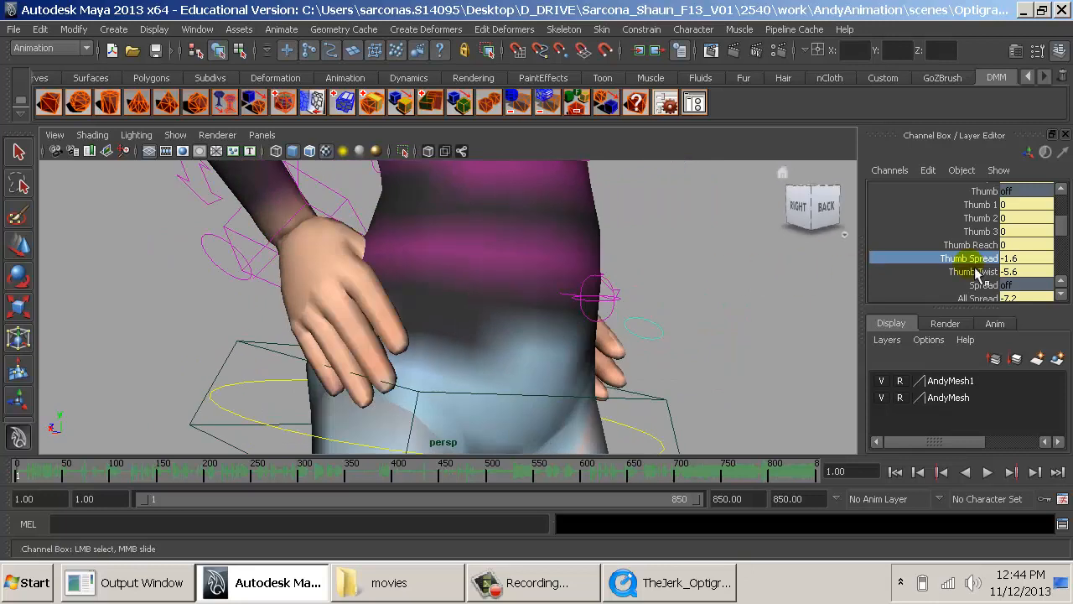
- Select the inventor's right-hand finger control and try Thumb Spread at about -2.2 and Thumb Reach at about -1.2
{"action": "left_click", "coordinate": [217, 248]}
{"action": "key", "text": "w"}
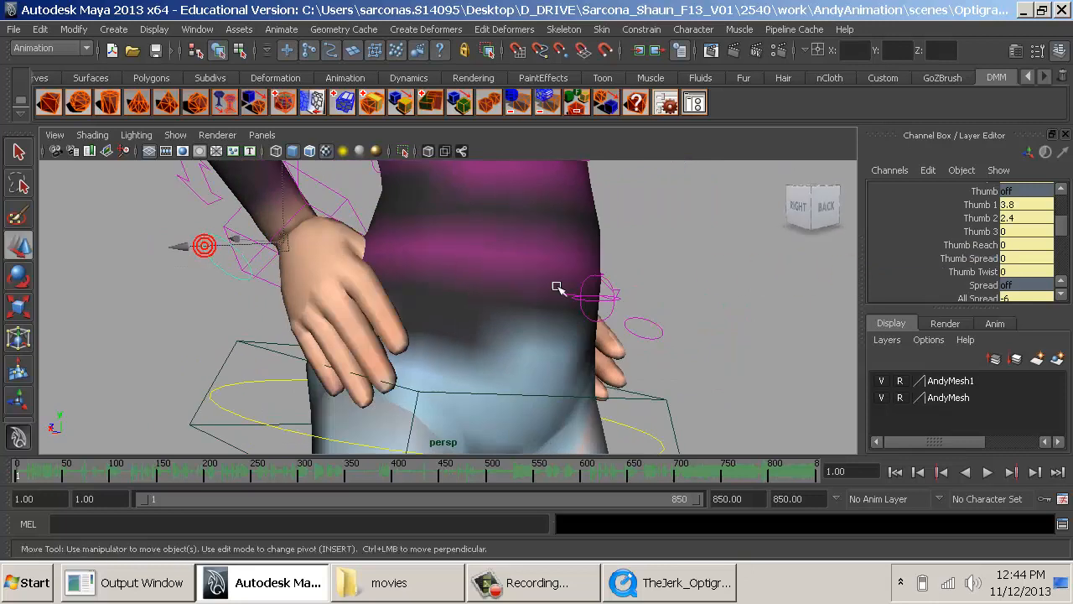
{"action": "left_click", "coordinate": [979, 257]}
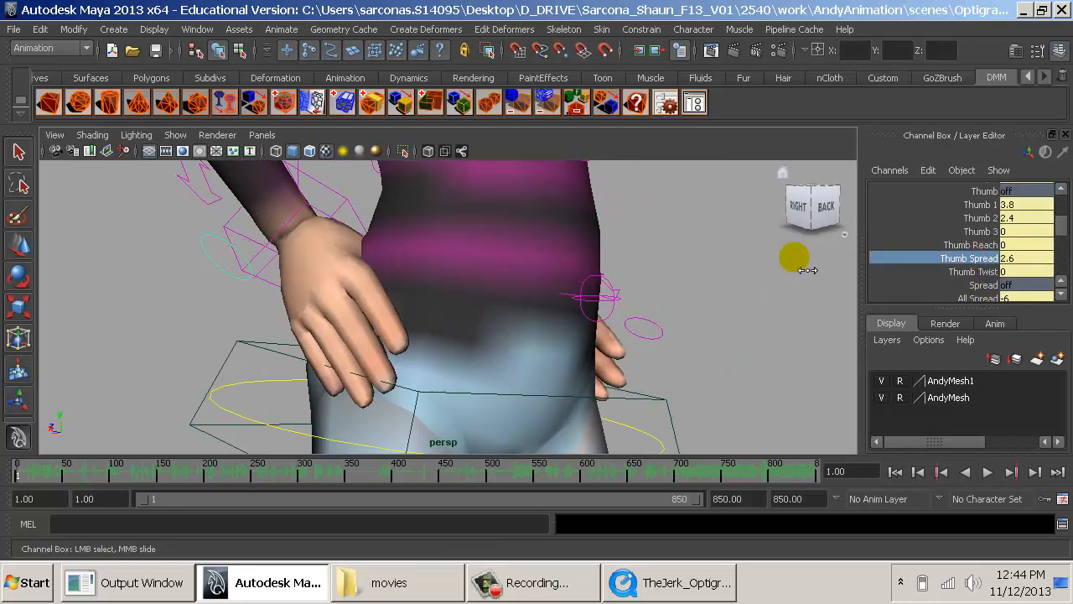
{"action": "middle_click_drag", "start_coordinate": [807, 270], "coordinate": [798, 249]}
{"action": "left_click", "coordinate": [989, 248]}
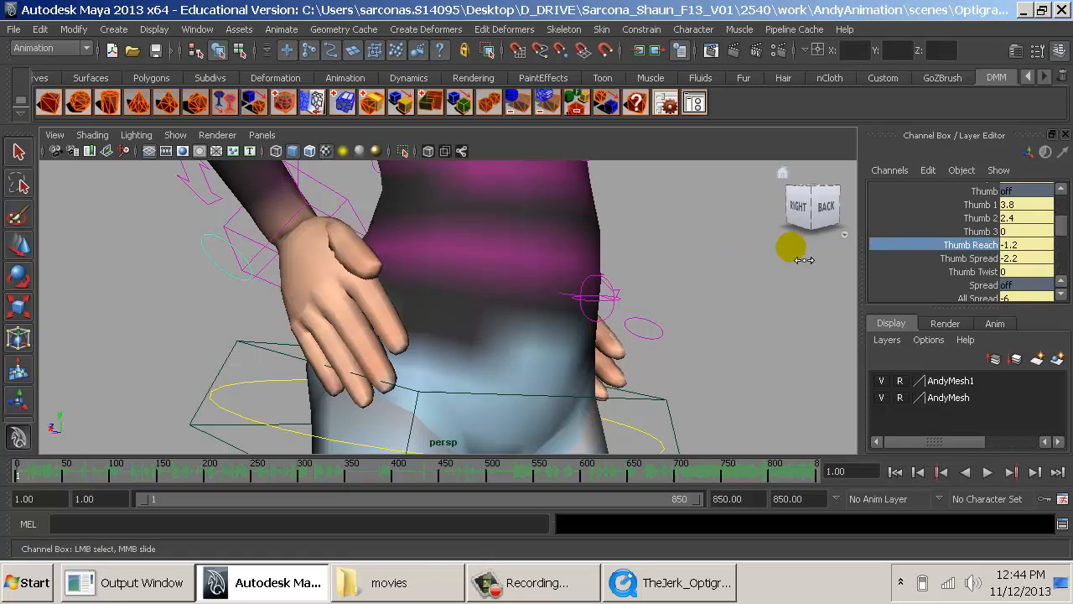
{"action": "key", "text": "ctrl+z"}
{"action": "left_click", "coordinate": [959, 272]}
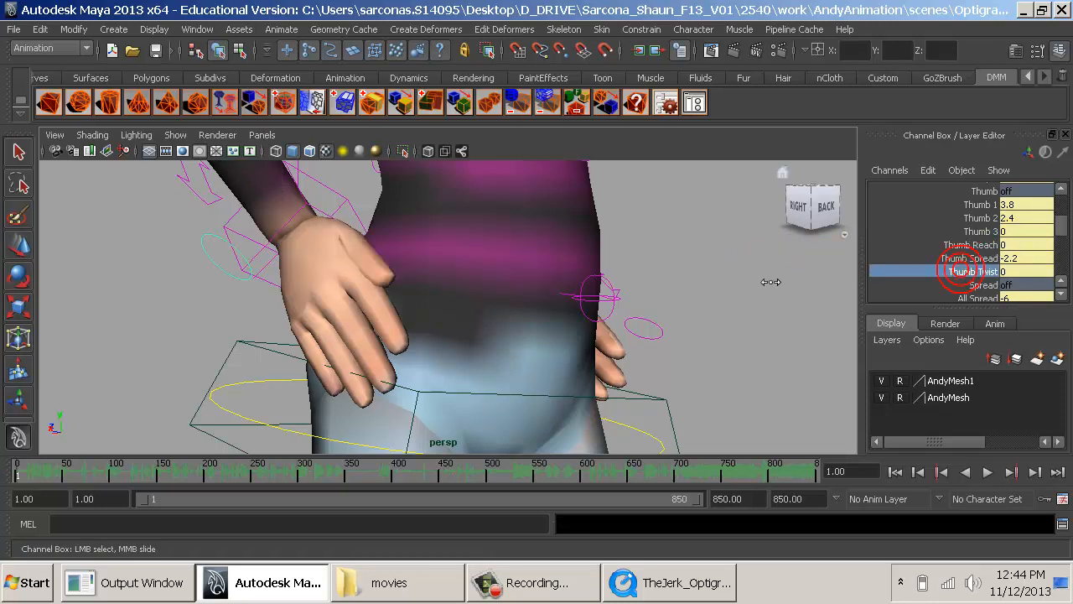
- Try the inventor's right-hand Thumb 1 at about -3.8 and Thumb 2 at about 3
{"action": "left_click", "coordinate": [967, 204]}
{"action": "left_click_drag", "start_coordinate": [798, 215], "coordinate": [831, 223]}
{"action": "key", "text": "ctrl+z"}
{"action": "middle_click_drag", "start_coordinate": [765, 277], "coordinate": [650, 280]}
{"action": "left_click", "coordinate": [973, 218]}
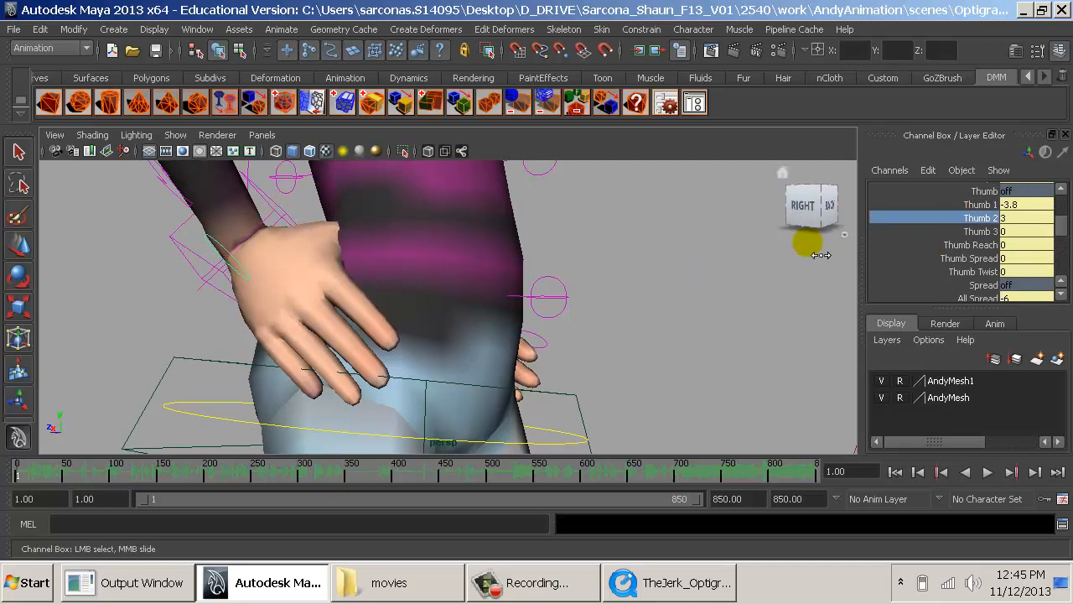
{"action": "mouse_move", "coordinate": [837, 256]}
{"action": "middle_mouse_down"}
{"action": "mouse_move", "coordinate": [764, 256]}
{"action": "mouse_move", "coordinate": [741, 267]}
{"action": "mouse_move", "coordinate": [811, 267]}
{"action": "middle_mouse_up"}
{"action": "key", "text": "ctrl+z"}
- Set the inventor's right-hand Thumb 1 to about -3.4 and Thumb Reach to about -1.8, checking the hand without textures
{"action": "left_click", "coordinate": [973, 206]}
{"action": "key", "text": "4"}
{"action": "key", "text": "5"}
{"action": "left_click", "coordinate": [975, 232]}
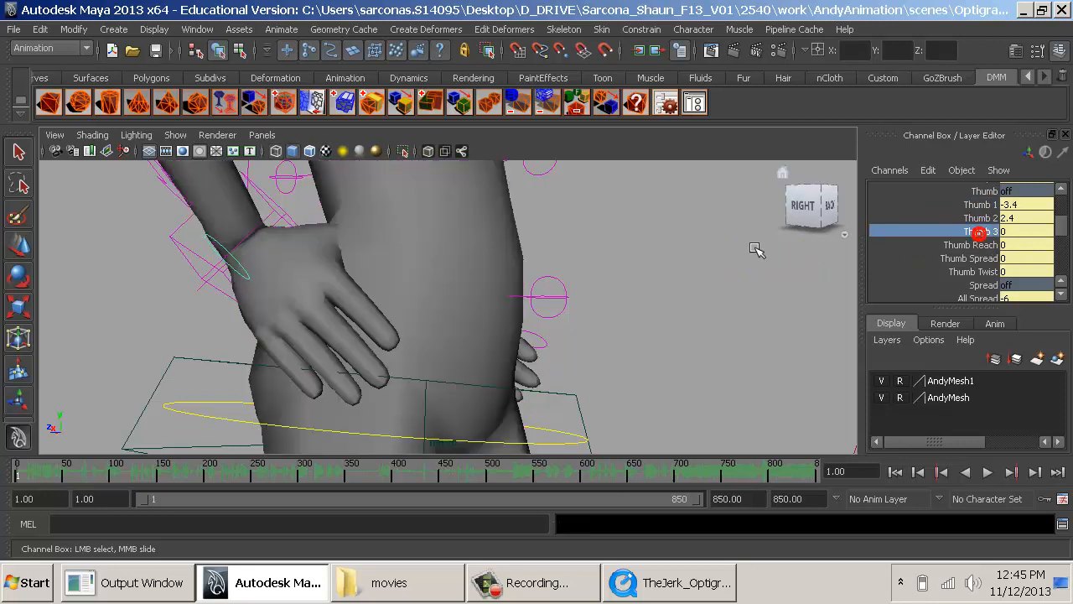
{"action": "left_click", "coordinate": [972, 245]}
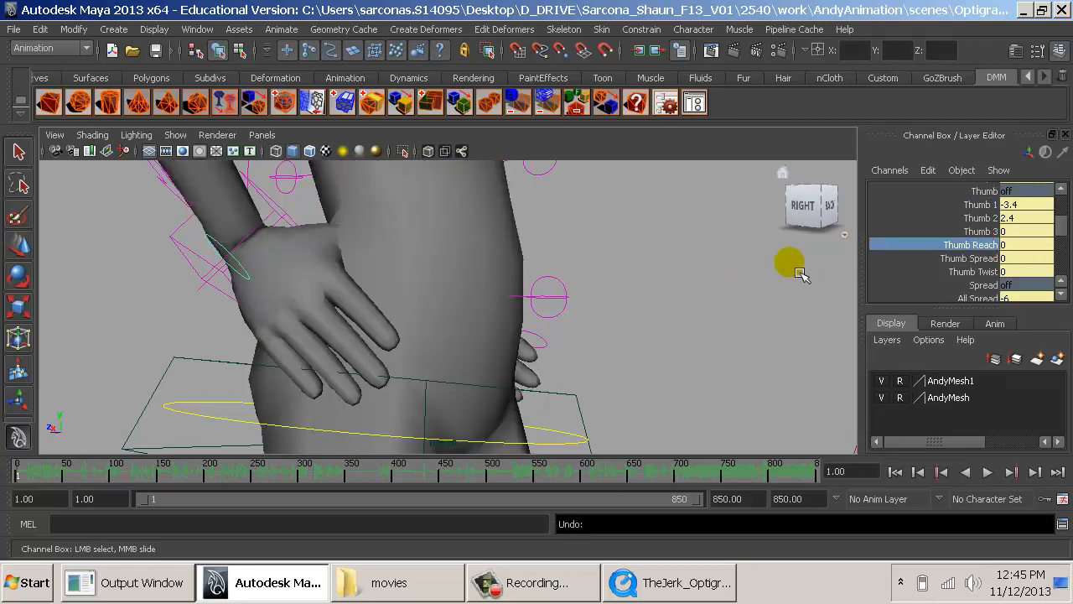
{"action": "middle_click_drag", "start_coordinate": [812, 276], "coordinate": [779, 276]}
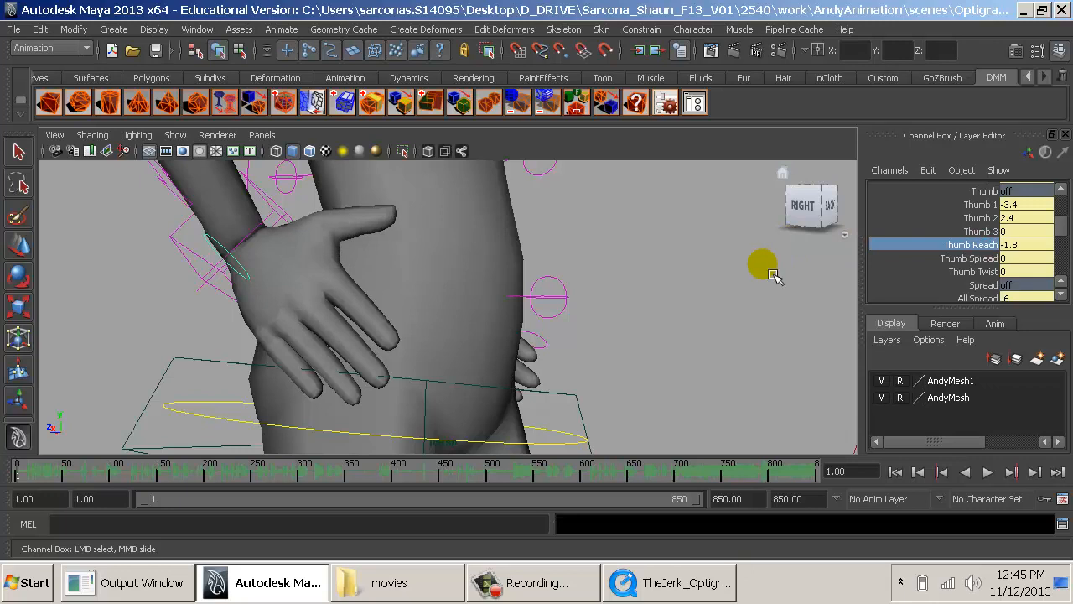
{"action": "key", "text": "6"}
- Set the inventor's right-hand Thumb 1 to about 0.4, then clear the selection
{"action": "left_click_drag", "start_coordinate": [759, 303], "coordinate": [733, 315], "text": "alt"}
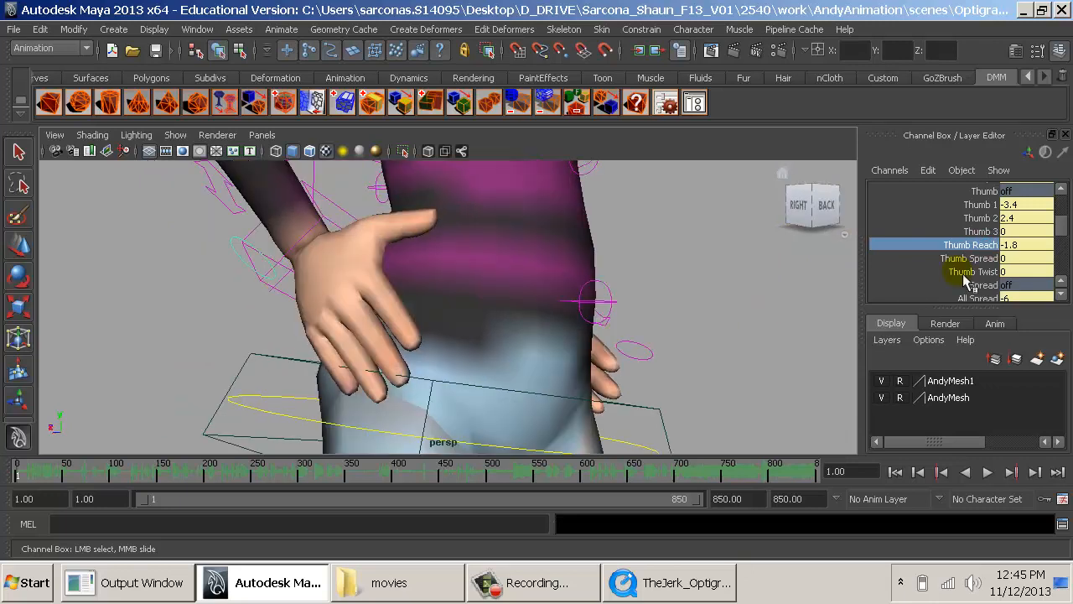
{"action": "left_click", "coordinate": [976, 204]}
{"action": "middle_click_drag", "start_coordinate": [778, 275], "coordinate": [812, 278]}
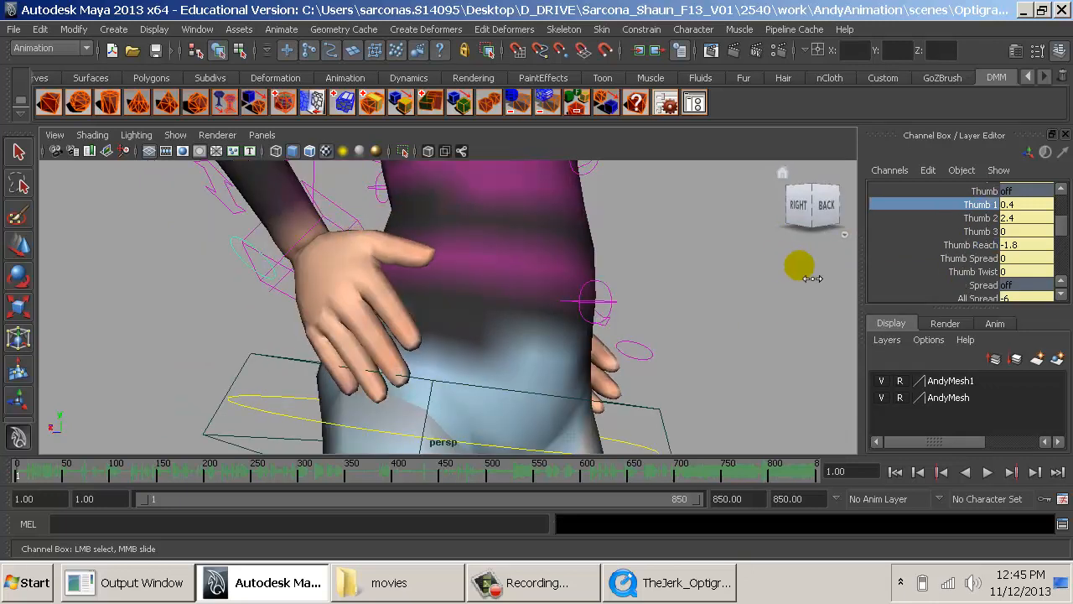
{"action": "left_click", "coordinate": [797, 295]}
- Curl the inventor's right-hand fingers by setting all Index, Middle, Ring and Pinky joint attributes together to about 2.4
{"action": "left_click_drag", "start_coordinate": [797, 295], "coordinate": [560, 280], "text": "alt"}
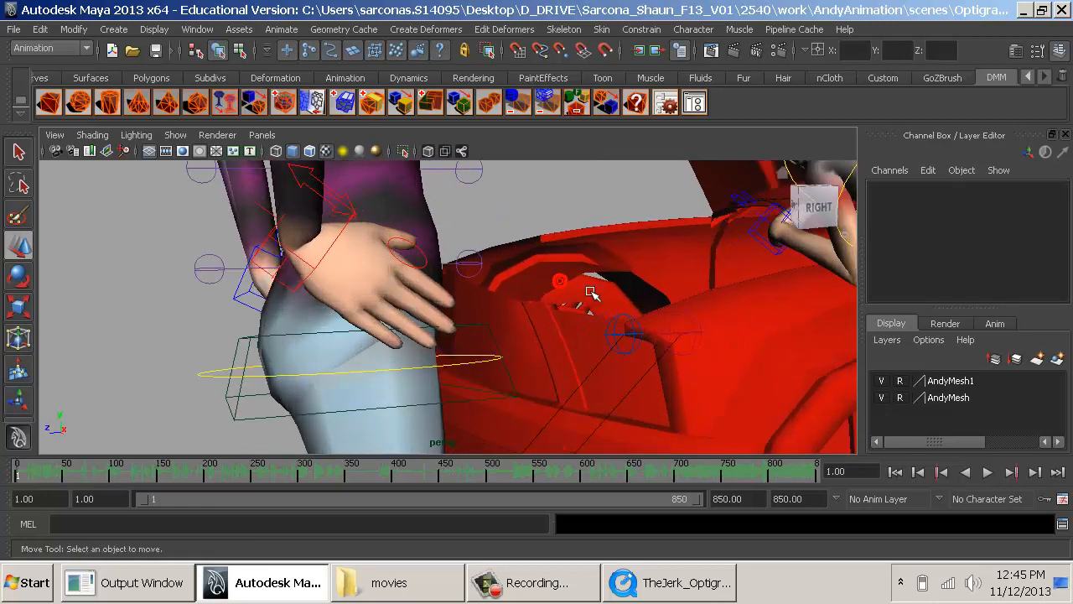
{"action": "left_click", "coordinate": [430, 253]}
{"action": "left_click_drag", "start_coordinate": [969, 216], "coordinate": [978, 233]}
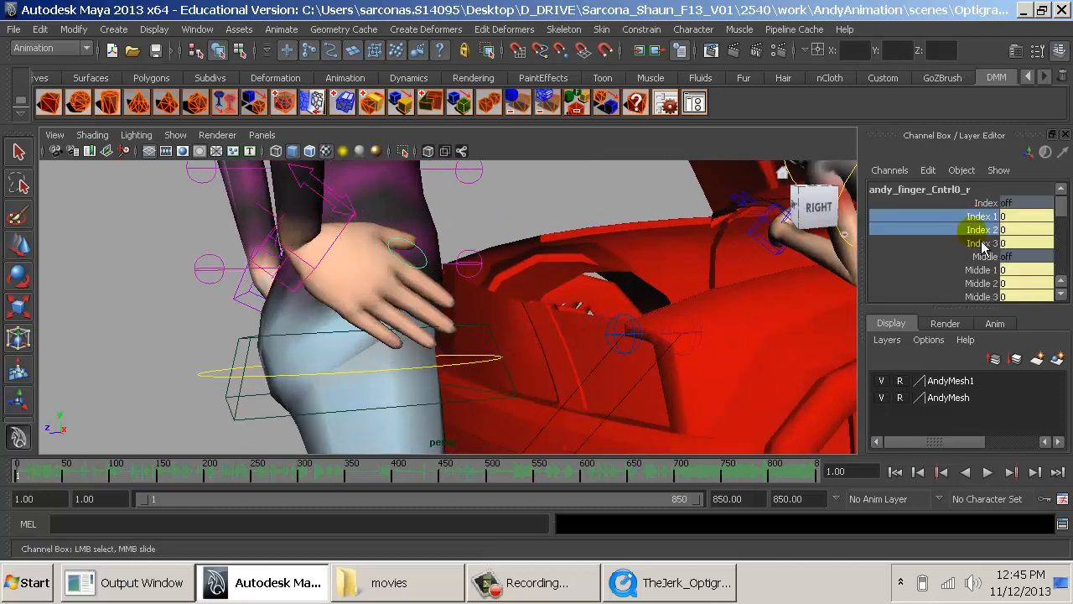
{"action": "left_click", "coordinate": [974, 243]}
{"action": "left_click", "coordinate": [971, 217]}
{"action": "scroll", "coordinate": [972, 226], "scroll_direction": "down", "scroll_amount": 3}
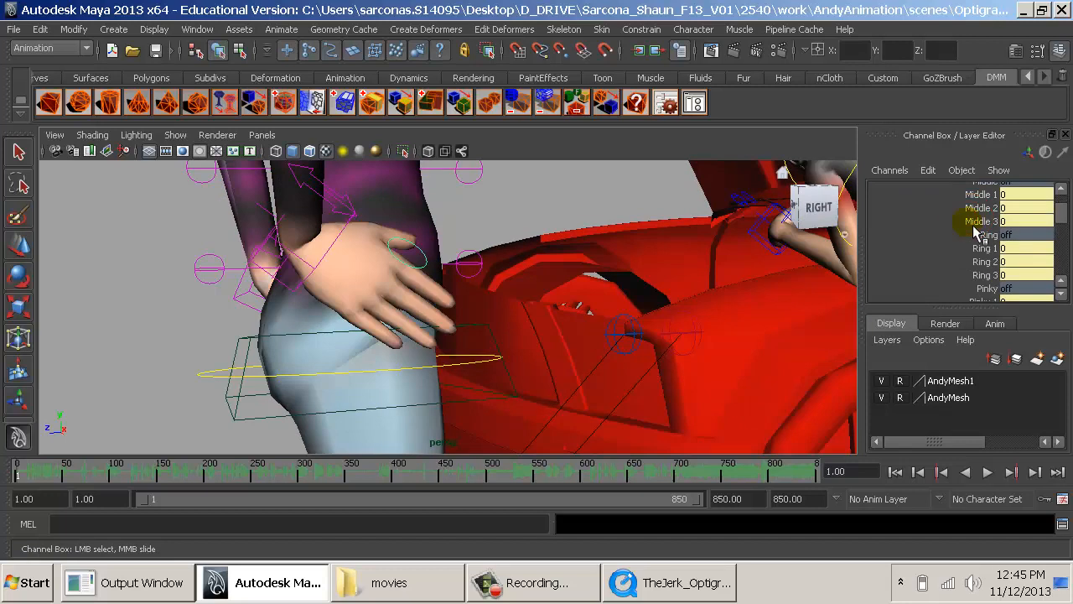
{"action": "left_click", "coordinate": [984, 275], "text": "shift"}
{"action": "scroll", "coordinate": [983, 276], "scroll_direction": "down", "scroll_amount": 1}
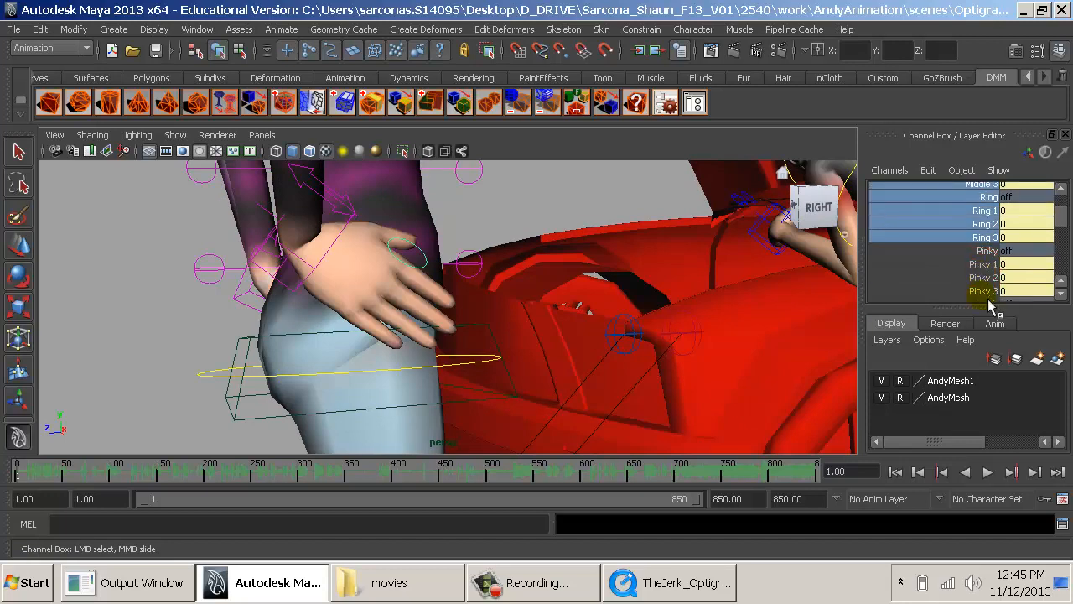
{"action": "left_click", "coordinate": [986, 291], "text": "shift"}
{"action": "middle_click_drag", "start_coordinate": [686, 298], "coordinate": [708, 298]}
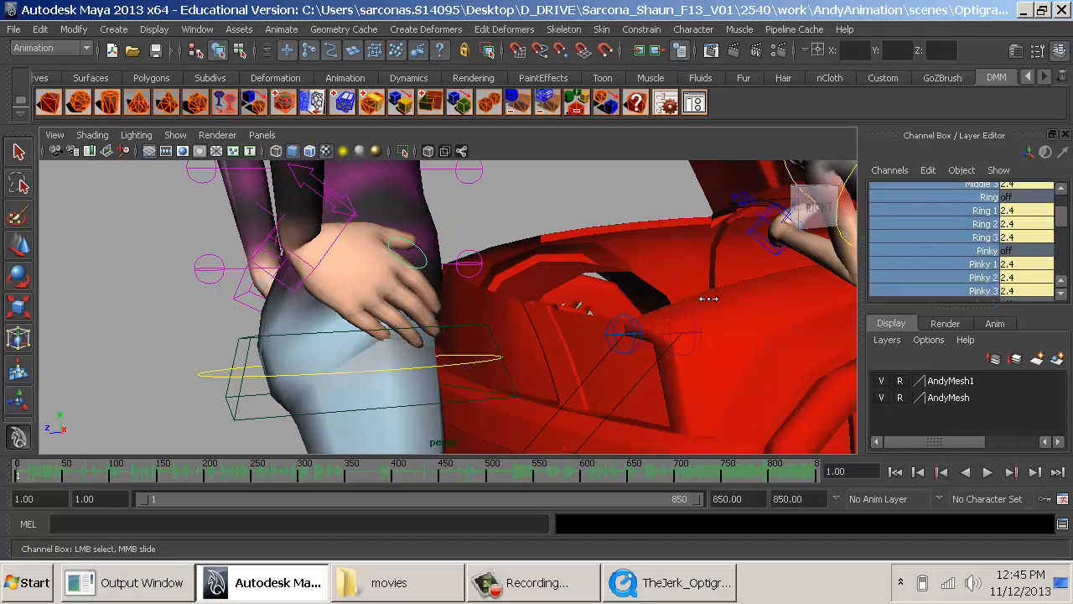
- Curl the inventor's left-hand index, middle, ring and pinky fingers together on the left finger control, then deselect it
{"action": "left_click_drag", "start_coordinate": [736, 288], "coordinate": [520, 299], "text": "alt"}
{"action": "middle_click_drag", "start_coordinate": [702, 284], "coordinate": [582, 276], "text": "alt"}
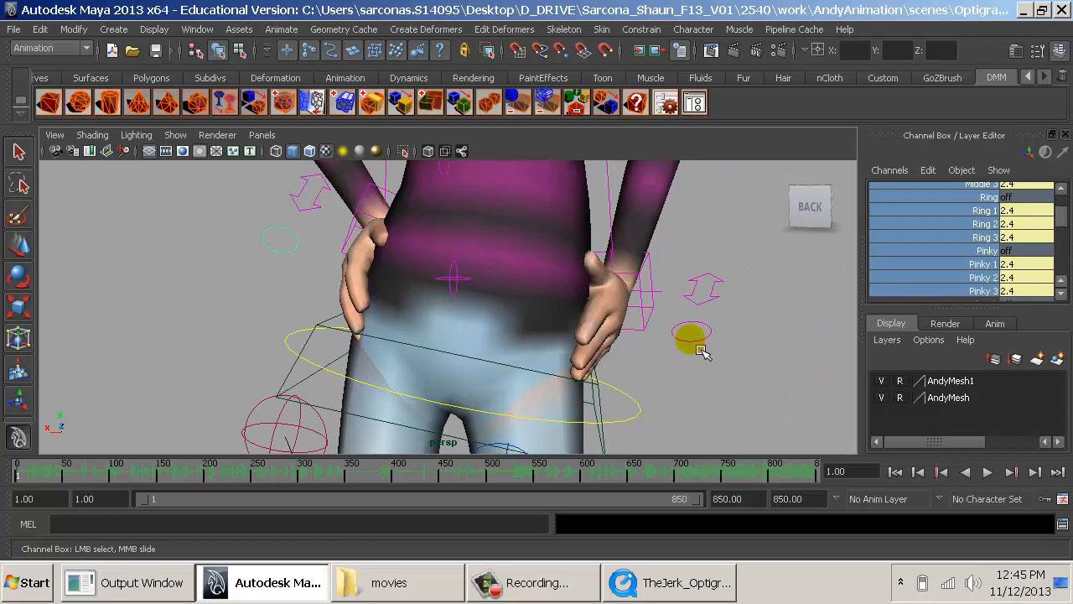
{"action": "left_click", "coordinate": [699, 337]}
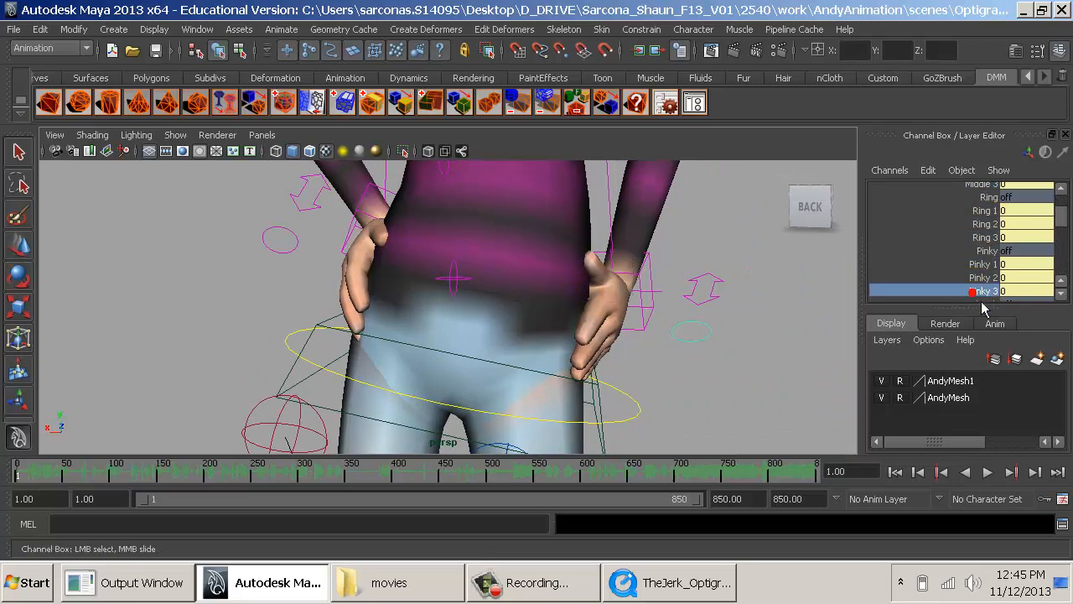
{"action": "scroll", "coordinate": [964, 276], "scroll_direction": "up", "scroll_amount": 3}
{"action": "left_click", "coordinate": [984, 227], "text": "shift"}
{"action": "left_click", "coordinate": [970, 220], "text": "shift"}
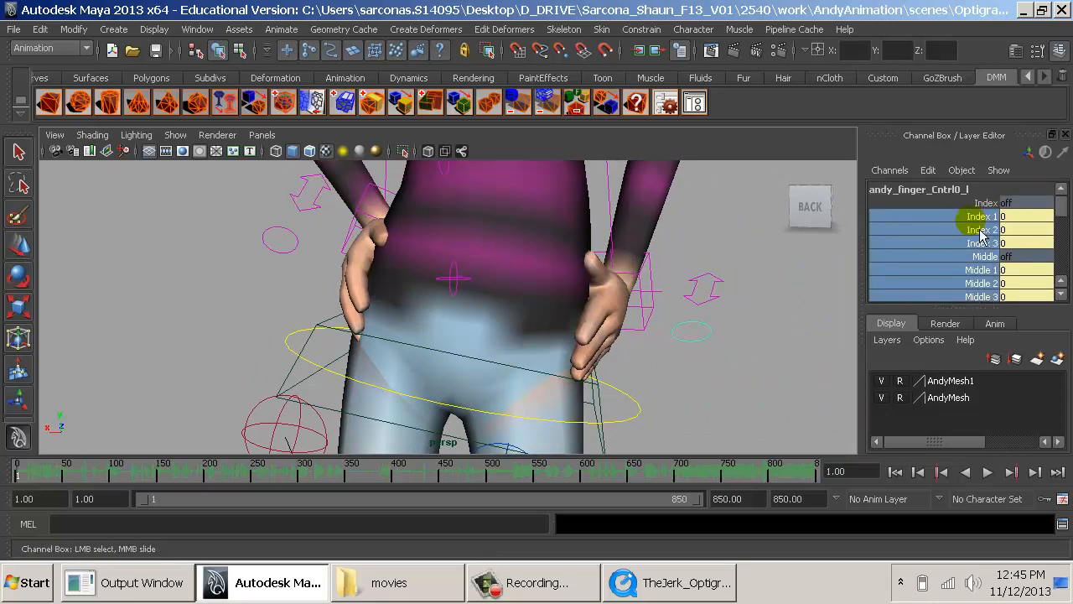
{"action": "mouse_move", "coordinate": [773, 240]}
{"action": "middle_mouse_down"}
{"action": "mouse_move", "coordinate": [788, 239]}
{"action": "mouse_move", "coordinate": [774, 253]}
{"action": "middle_mouse_up"}
{"action": "left_click", "coordinate": [760, 299]}
- Examine the inventor's hands-on-hips pose and his placement behind steve and the car from several angles
{"action": "left_click_drag", "start_coordinate": [758, 298], "coordinate": [823, 296], "text": "alt"}
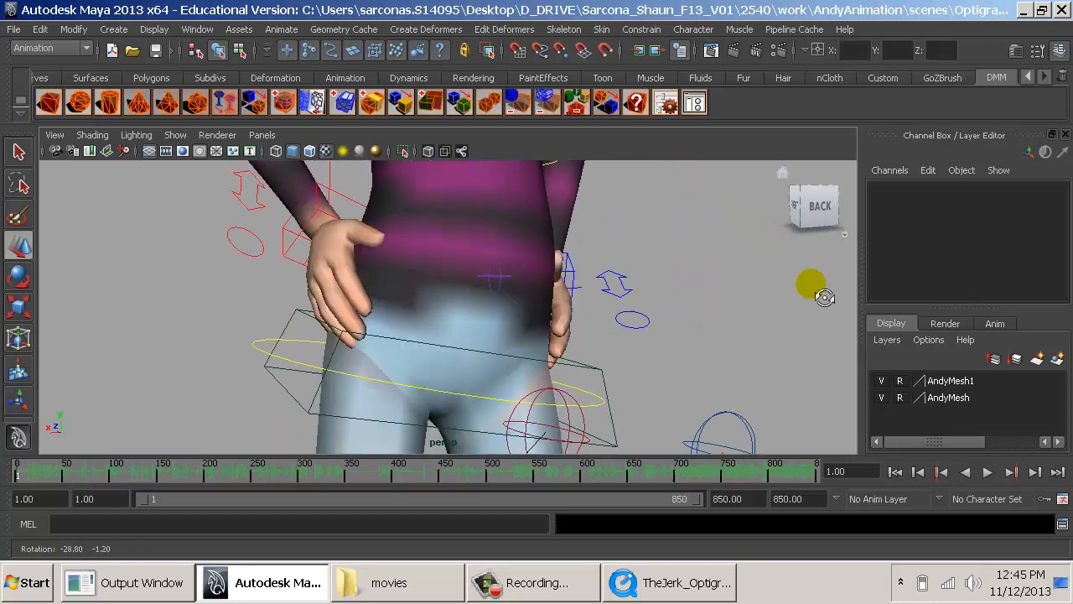
{"action": "right_click_drag", "start_coordinate": [823, 296], "coordinate": [578, 311], "text": "alt"}
{"action": "left_click_drag", "start_coordinate": [579, 310], "coordinate": [667, 318], "text": "alt"}
{"action": "right_click_drag", "start_coordinate": [667, 318], "coordinate": [513, 295], "text": "alt"}
{"action": "left_click_drag", "start_coordinate": [606, 347], "coordinate": [742, 323], "text": "alt"}
{"action": "right_click_drag", "start_coordinate": [721, 314], "coordinate": [880, 343], "text": "alt"}
{"action": "middle_click_drag", "start_coordinate": [726, 310], "coordinate": [642, 427], "text": "alt"}
{"action": "right_click_drag", "start_coordinate": [632, 419], "coordinate": [706, 421], "text": "alt"}
{"action": "left_click", "coordinate": [704, 419]}
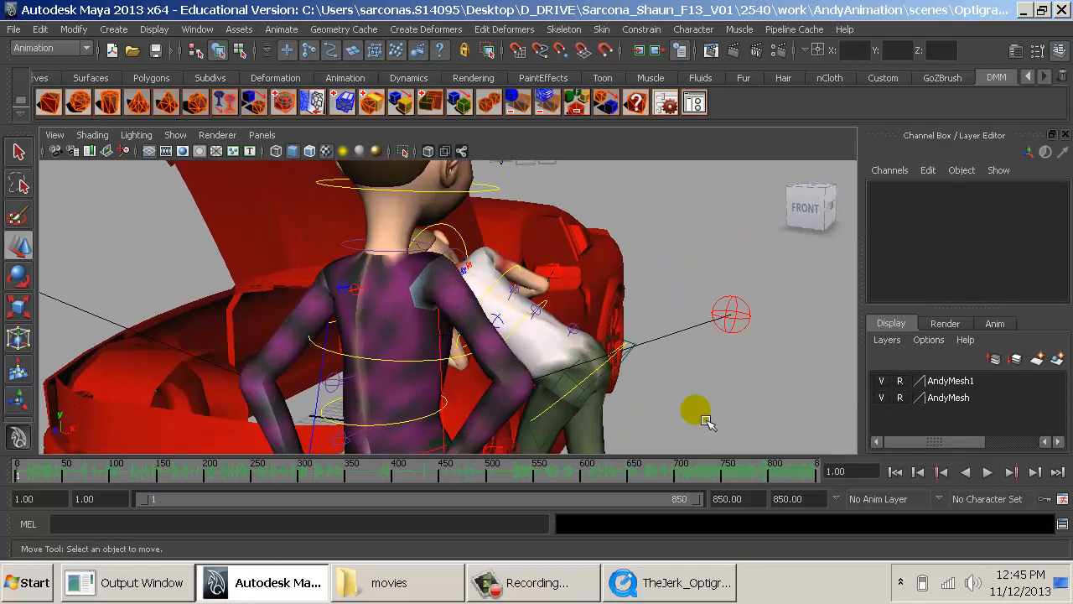
- Tilt the inventor's hips to about -6 in Rotate Z and lower them to about -0.375 in Translate Y
{"action": "left_click_drag", "start_coordinate": [697, 392], "coordinate": [663, 419], "text": "alt"}
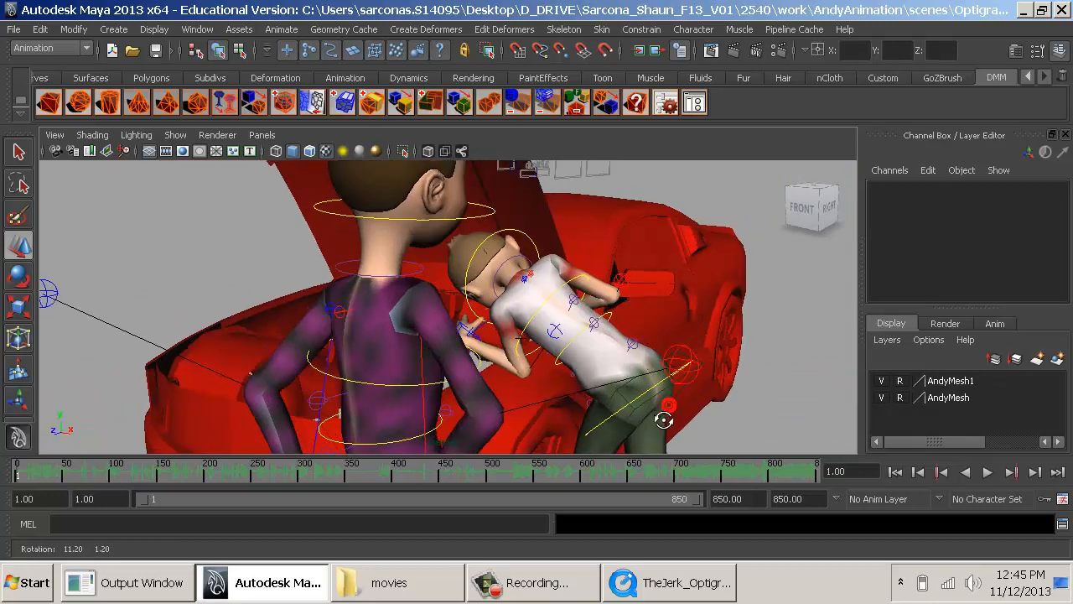
{"action": "right_click_drag", "start_coordinate": [663, 419], "coordinate": [594, 410], "text": "alt"}
{"action": "middle_click_drag", "start_coordinate": [594, 410], "coordinate": [611, 385], "text": "alt"}
{"action": "key", "text": "alt+Tab"}
{"action": "key", "text": "alt+Tab"}
{"action": "left_click_drag", "start_coordinate": [611, 385], "coordinate": [453, 379], "text": "alt"}
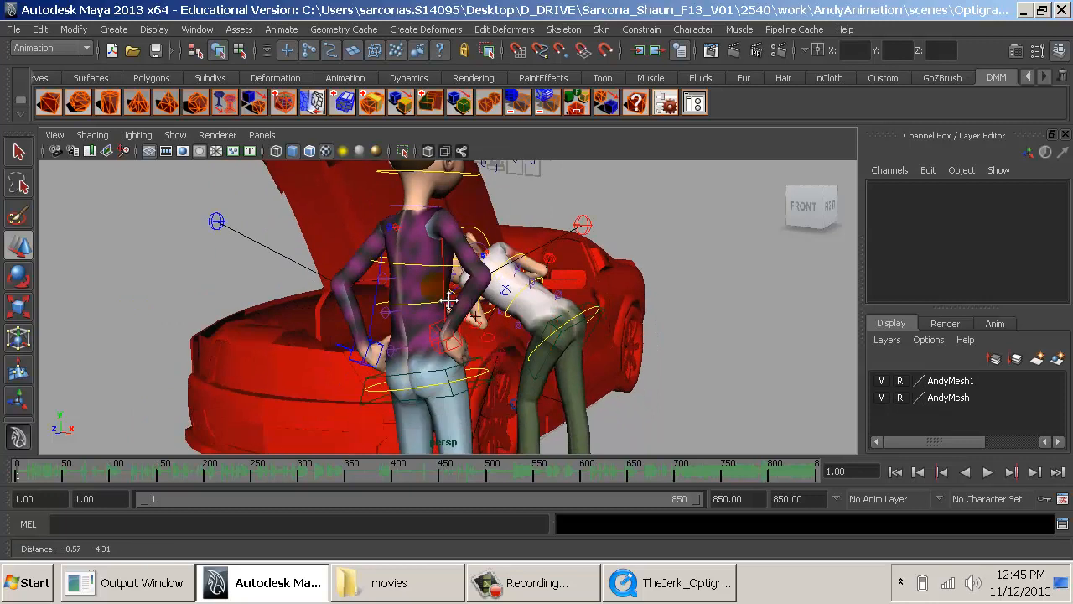
{"action": "left_click", "coordinate": [452, 386]}
{"action": "key", "text": "e"}
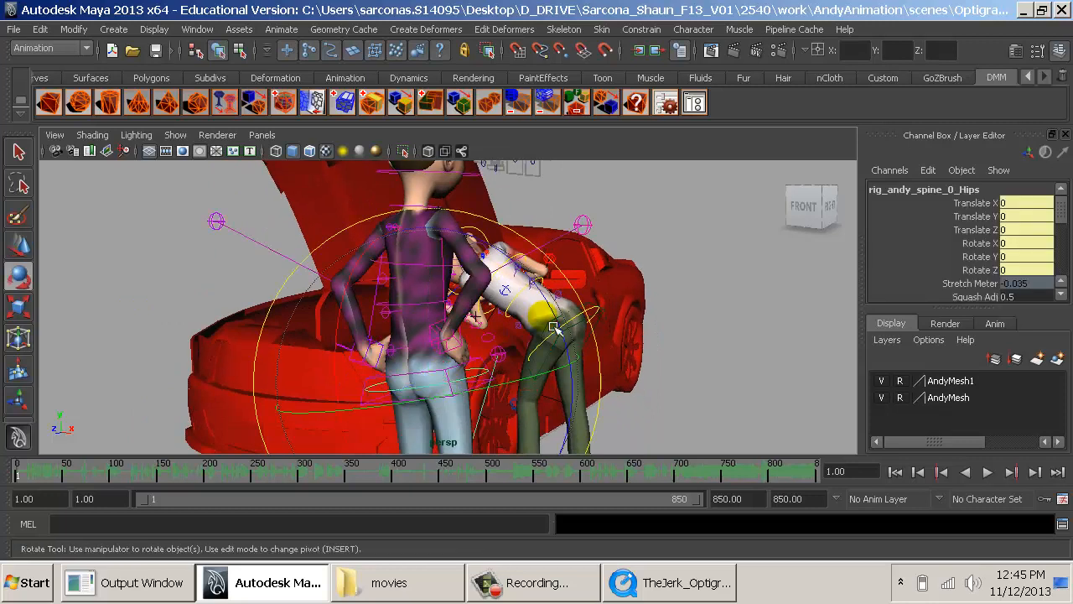
{"action": "left_click_drag", "start_coordinate": [563, 315], "coordinate": [503, 256]}
{"action": "key", "text": "w"}
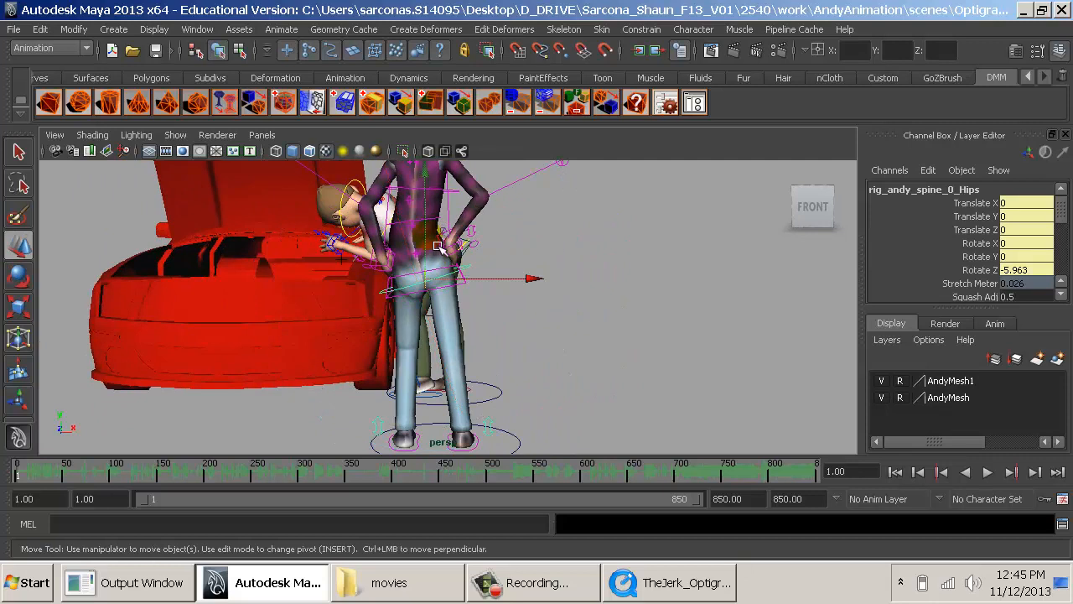
{"action": "left_click_drag", "start_coordinate": [436, 237], "coordinate": [439, 242]}
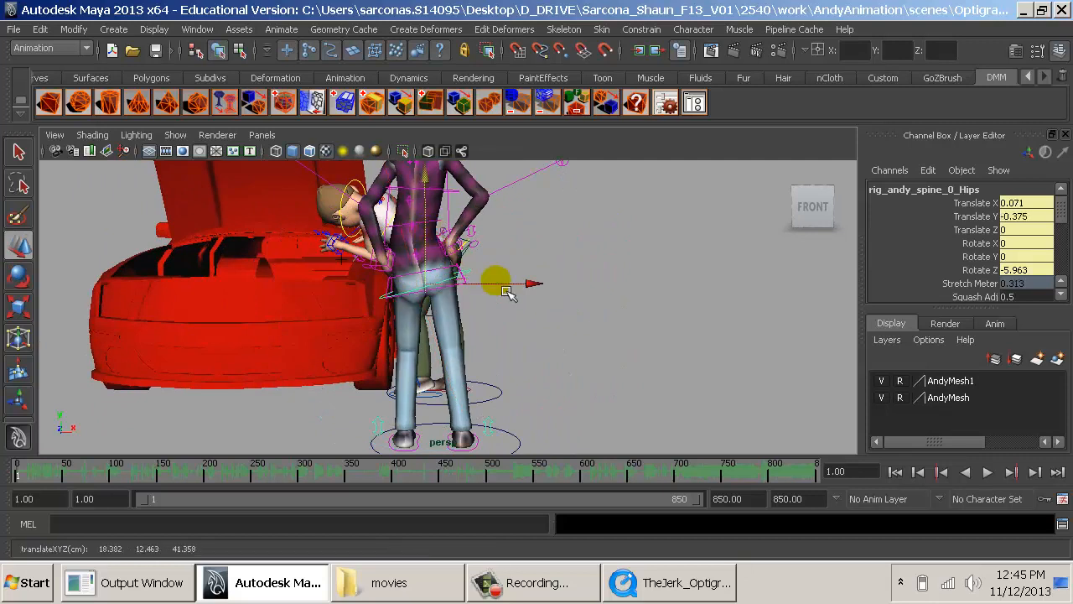
{"action": "left_click_drag", "start_coordinate": [503, 285], "coordinate": [503, 285]}
- Shift the inventor's shoulders control slightly sideways and set his mid-spine control's Translate X to about 0.083
{"action": "middle_click_drag", "start_coordinate": [526, 249], "coordinate": [536, 363], "text": "alt"}
{"action": "right_click_drag", "start_coordinate": [537, 363], "coordinate": [661, 370], "text": "alt"}
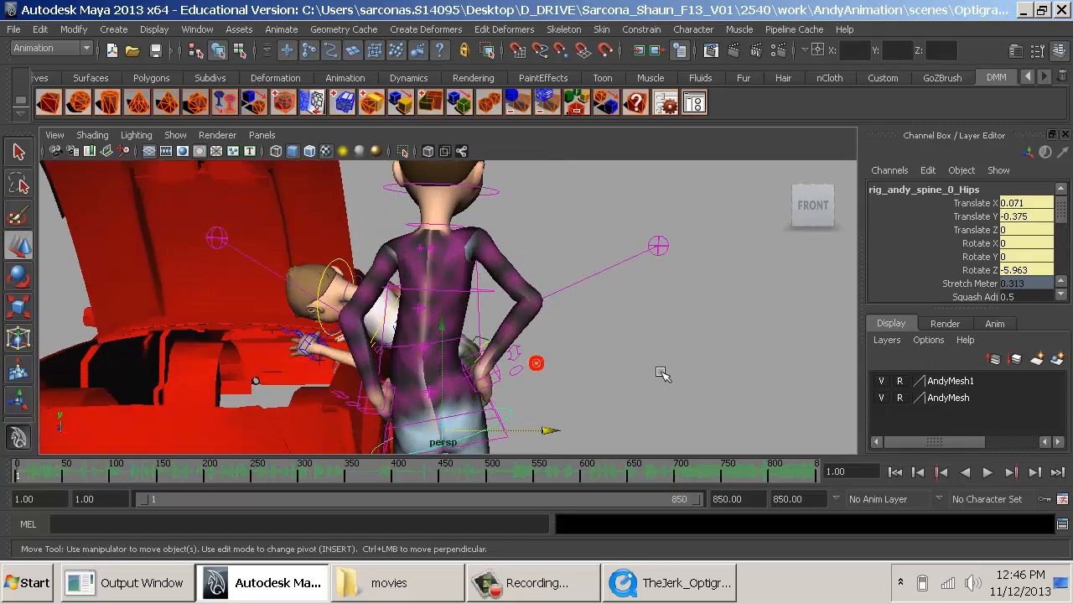
{"action": "left_click", "coordinate": [478, 291]}
{"action": "key", "text": "e"}
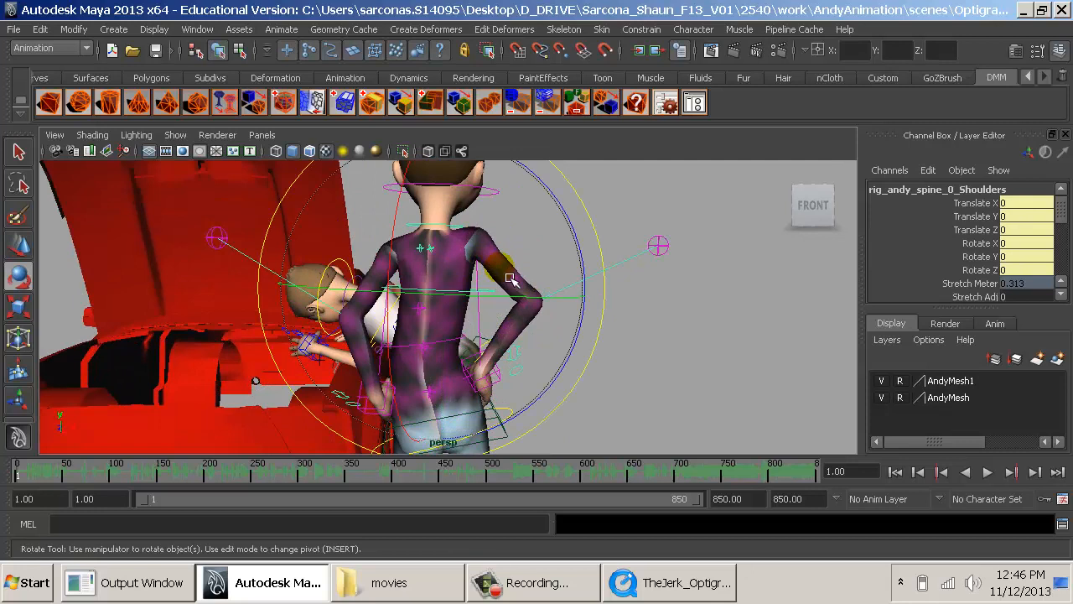
{"action": "key", "text": "w"}
{"action": "left_click_drag", "start_coordinate": [501, 299], "coordinate": [500, 301]}
{"action": "left_click", "coordinate": [459, 349]}
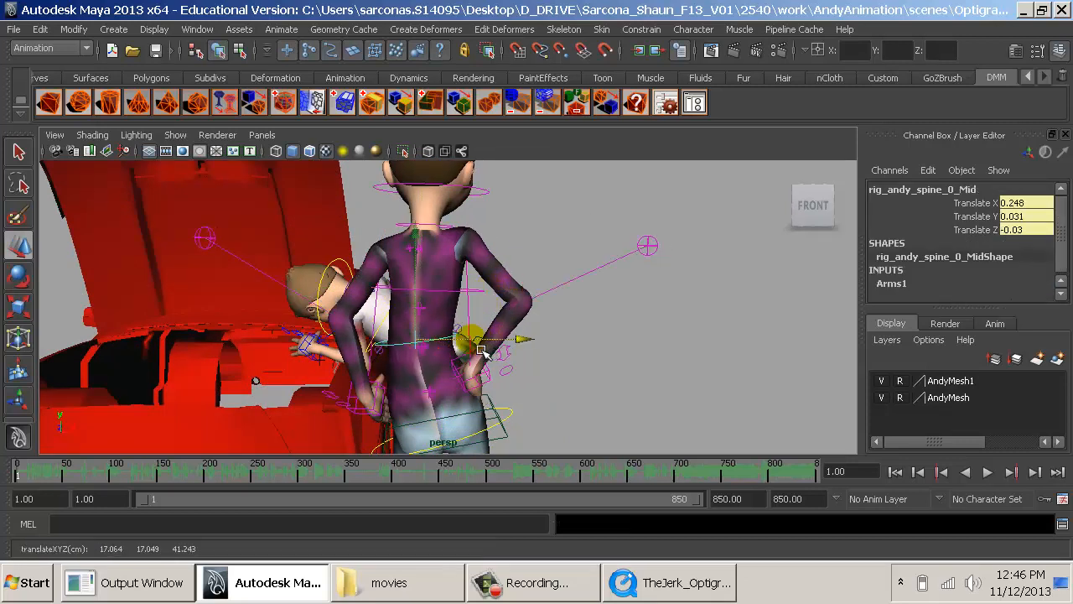
{"action": "left_click_drag", "start_coordinate": [481, 349], "coordinate": [466, 345]}
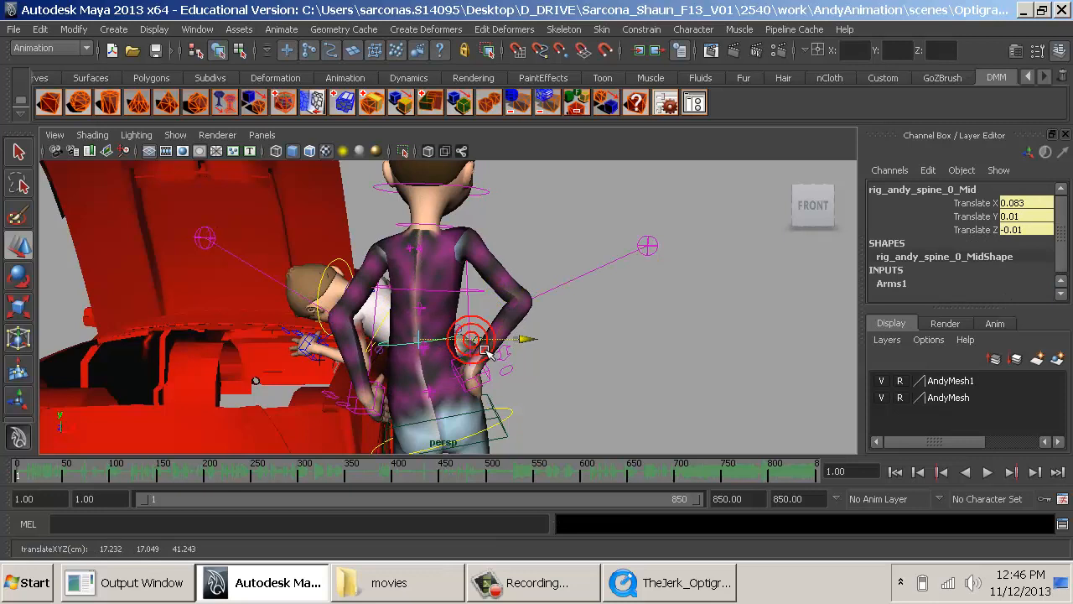
- Rotate the inventor's neck control to adjust the angle of his head, then clear the selection
{"action": "left_click", "coordinate": [504, 201]}
{"action": "key", "text": "e"}
{"action": "left_click", "coordinate": [494, 204]}
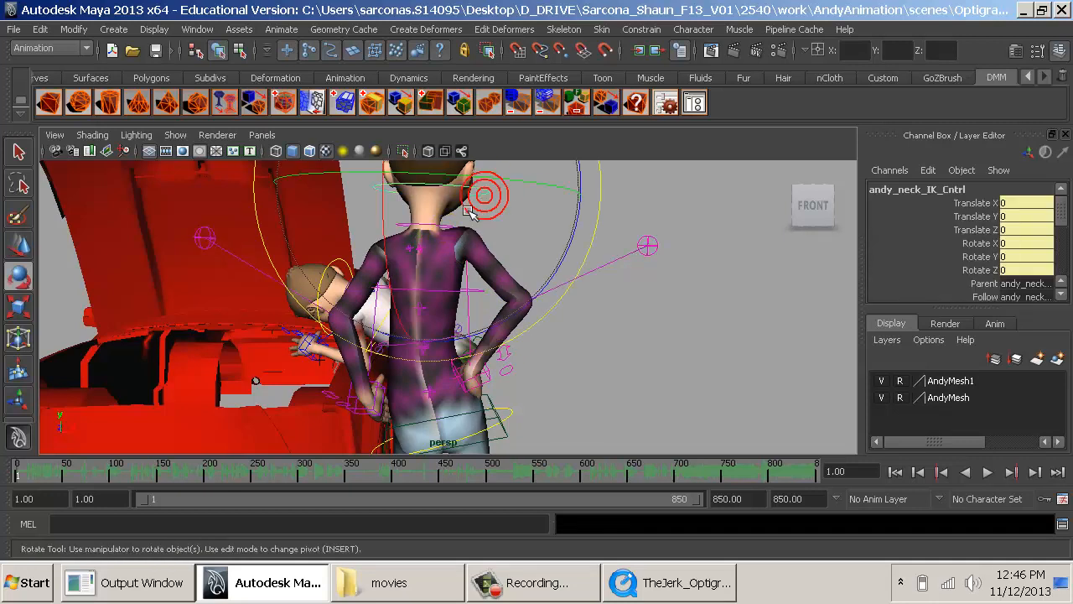
{"action": "left_click_drag", "start_coordinate": [496, 206], "coordinate": [557, 310]}
{"action": "mouse_move", "coordinate": [447, 206]}
{"action": "left_mouse_down"}
{"action": "mouse_move", "coordinate": [418, 208]}
{"action": "mouse_move", "coordinate": [427, 209]}
{"action": "left_mouse_up"}
{"action": "middle_click_drag", "start_coordinate": [458, 324], "coordinate": [483, 215], "text": "alt"}
{"action": "right_click_drag", "start_coordinate": [483, 215], "coordinate": [524, 268], "text": "alt"}
{"action": "left_click_drag", "start_coordinate": [525, 268], "coordinate": [542, 288], "text": "alt"}
{"action": "left_click", "coordinate": [578, 325]}
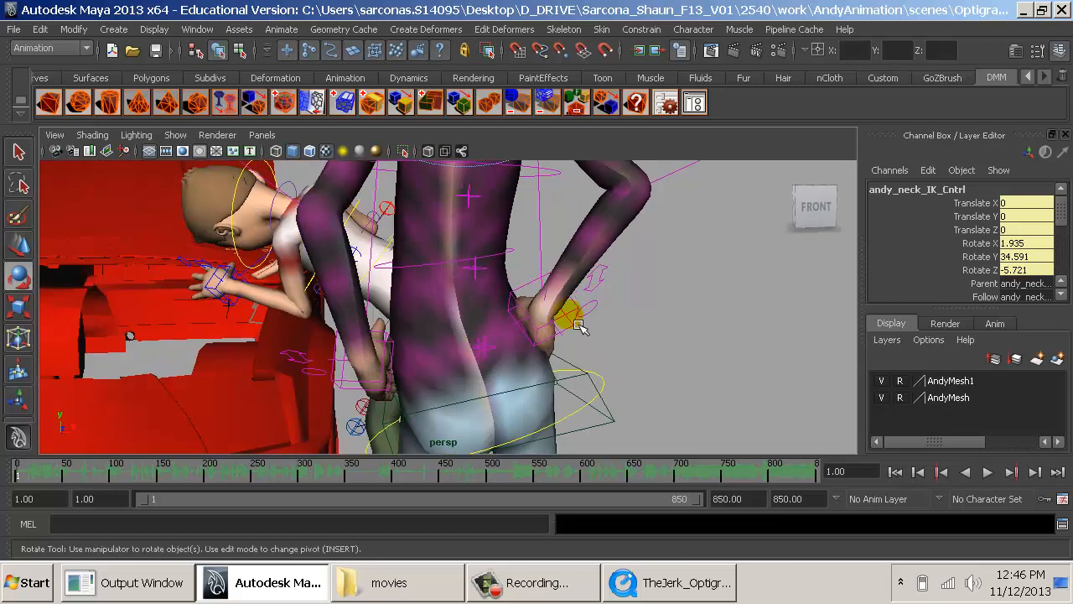
- Reposition the inventor's right hand on his hip and rotate it to about 42, -60, -90 in X, Y and Z
{"action": "left_click_drag", "start_coordinate": [578, 325], "coordinate": [323, 349], "text": "alt"}
{"action": "right_click_drag", "start_coordinate": [323, 350], "coordinate": [437, 339], "text": "alt"}
{"action": "left_click_drag", "start_coordinate": [303, 283], "coordinate": [285, 236]}
{"action": "key", "text": "w"}
{"action": "left_click_drag", "start_coordinate": [321, 309], "coordinate": [311, 280]}
{"action": "key", "text": "e"}
{"action": "left_click_drag", "start_coordinate": [294, 318], "coordinate": [323, 296]}
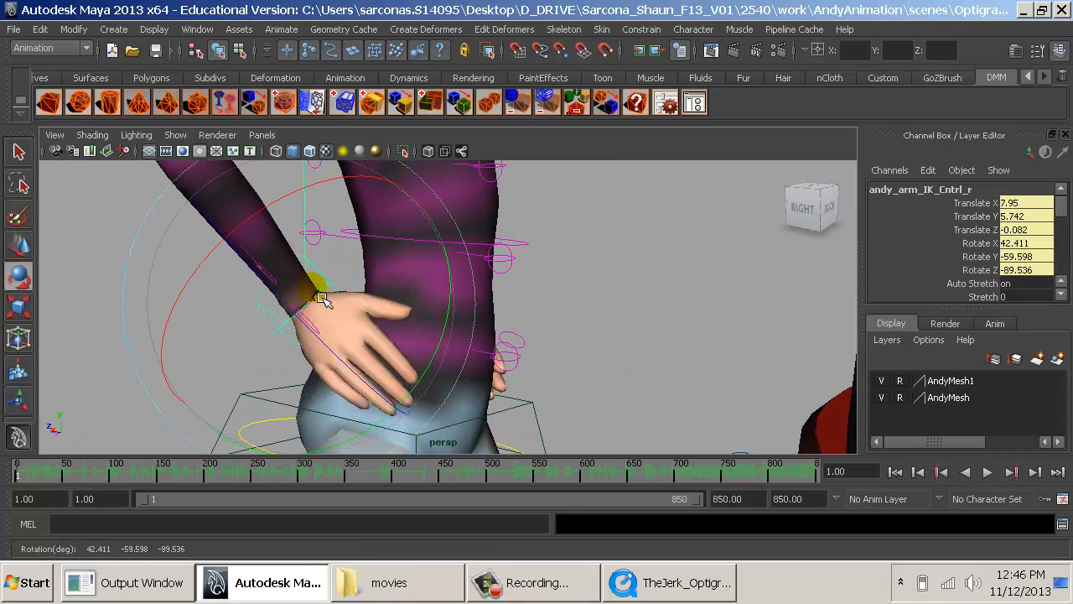
- Move and rotate the inventor's left-hand arm control so the hand rests on his hip, then deselect it
{"action": "left_click_drag", "start_coordinate": [390, 300], "coordinate": [282, 295], "text": "alt"}
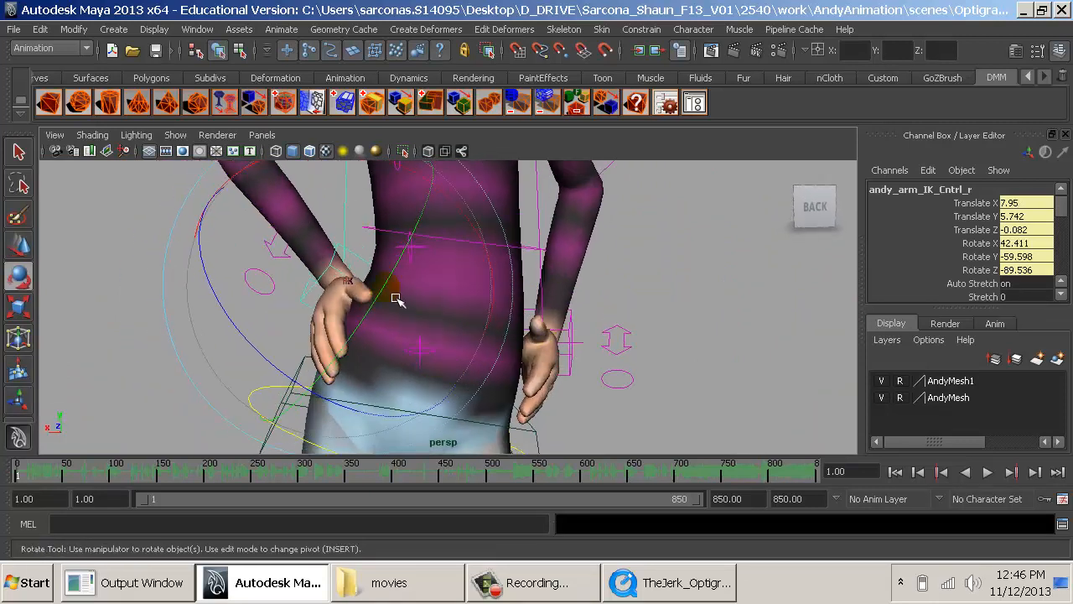
{"action": "left_click", "coordinate": [571, 340]}
{"action": "left_click_drag", "start_coordinate": [568, 324], "coordinate": [454, 344]}
{"action": "key", "text": "w"}
{"action": "left_click_drag", "start_coordinate": [659, 376], "coordinate": [791, 369]}
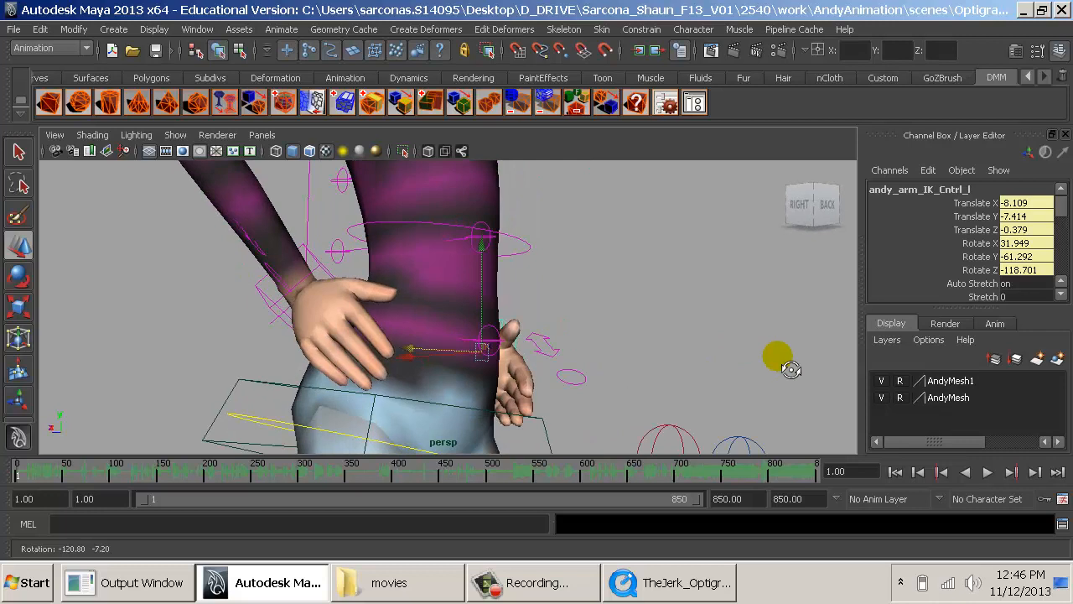
{"action": "mouse_move", "coordinate": [709, 371]}
{"action": "left_mouse_down", "text": "alt"}
{"action": "mouse_move", "coordinate": [478, 372]}
{"action": "mouse_move", "coordinate": [676, 376]}
{"action": "mouse_move", "coordinate": [604, 373]}
{"action": "mouse_move", "coordinate": [700, 366]}
{"action": "left_mouse_up", "text": "alt"}
{"action": "key", "text": "e"}
{"action": "left_click", "coordinate": [780, 370]}
- Examine both characters' poses around the car from several angles and compare them with the TheJerk_Optigrab reference clip
{"action": "right_click_drag", "start_coordinate": [700, 366], "coordinate": [442, 360], "text": "alt"}
{"action": "middle_click_drag", "start_coordinate": [442, 360], "coordinate": [412, 403], "text": "alt"}
{"action": "left_click_drag", "start_coordinate": [412, 402], "coordinate": [732, 403], "text": "alt"}
{"action": "middle_click_drag", "start_coordinate": [612, 385], "coordinate": [554, 433], "text": "alt"}
{"action": "left_click_drag", "start_coordinate": [553, 434], "coordinate": [463, 431], "text": "alt"}
{"action": "right_click_drag", "start_coordinate": [463, 432], "coordinate": [587, 419], "text": "alt"}
{"action": "middle_click_drag", "start_coordinate": [584, 417], "coordinate": [510, 426], "text": "alt"}
{"action": "key", "text": "alt+Tab"}
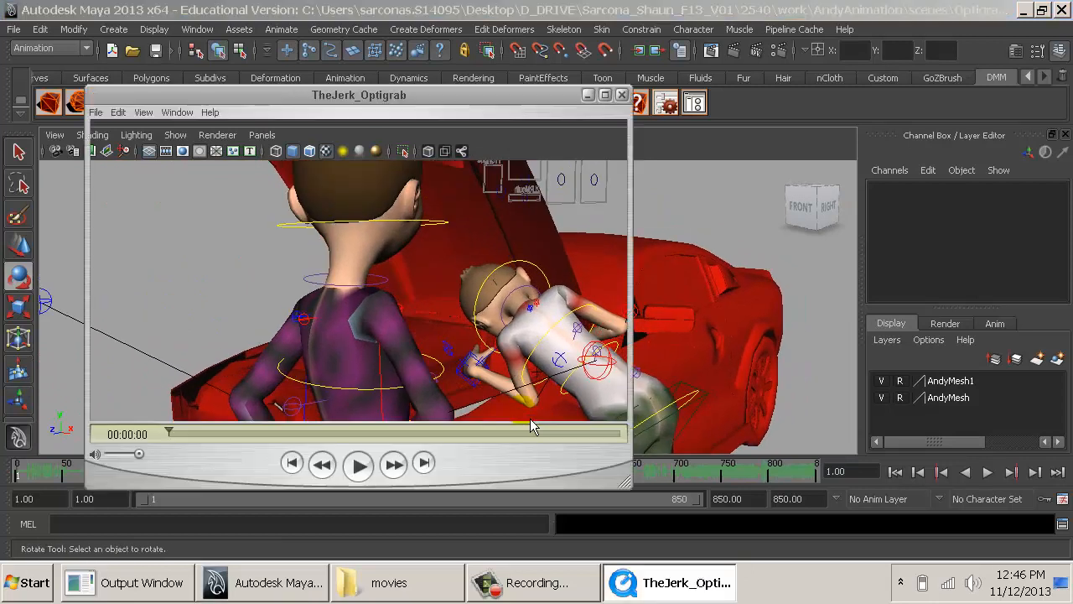
{"action": "key", "text": "alt+Tab"}
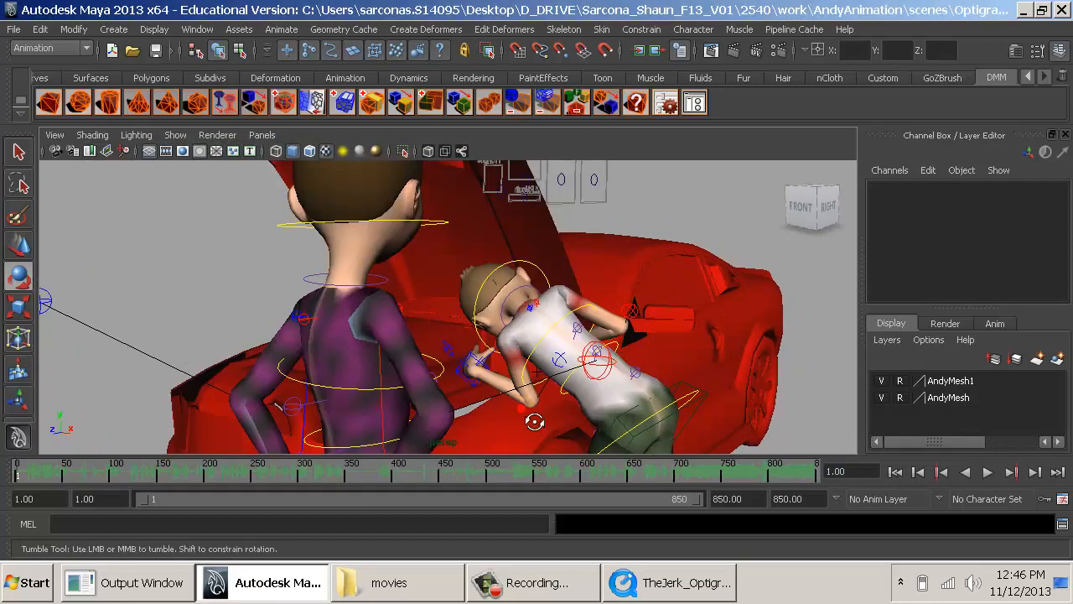
{"action": "left_click_drag", "start_coordinate": [534, 422], "coordinate": [531, 409], "text": "alt"}
{"action": "right_click_drag", "start_coordinate": [532, 394], "coordinate": [478, 426], "text": "alt"}
{"action": "middle_click_drag", "start_coordinate": [478, 386], "coordinate": [476, 395], "text": "alt"}
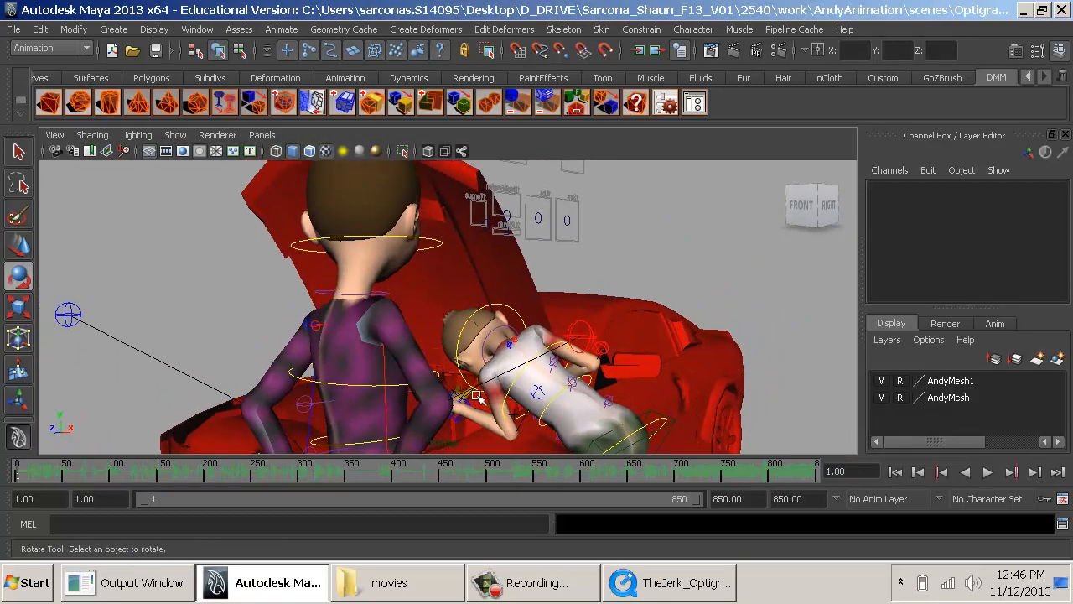
{"action": "left_click_drag", "start_coordinate": [478, 397], "coordinate": [393, 398], "text": "alt"}
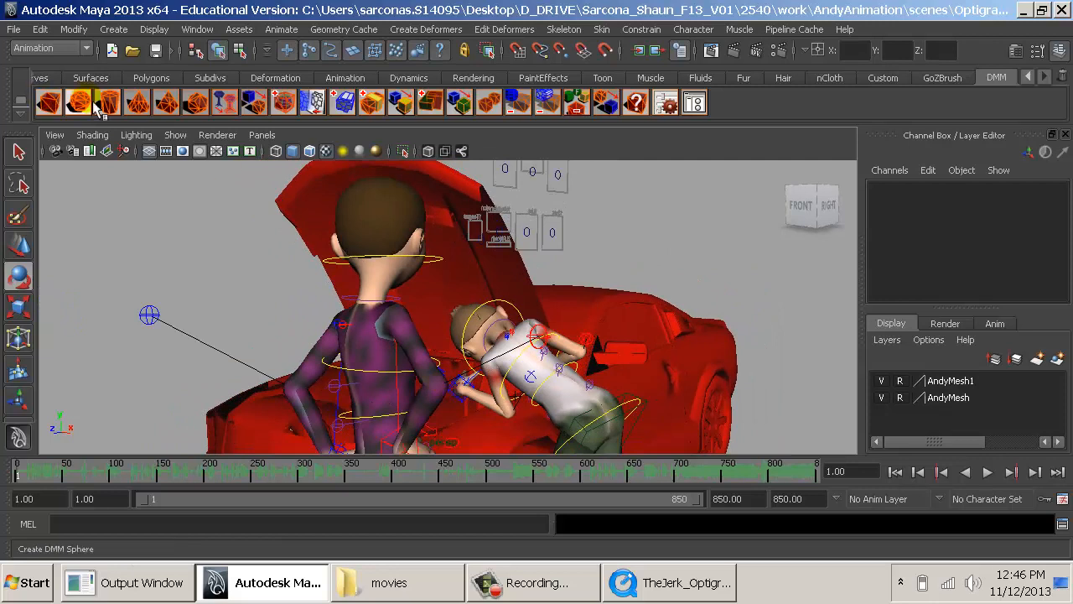
- Make Steve the current character set
{"action": "left_click", "coordinate": [987, 498]}
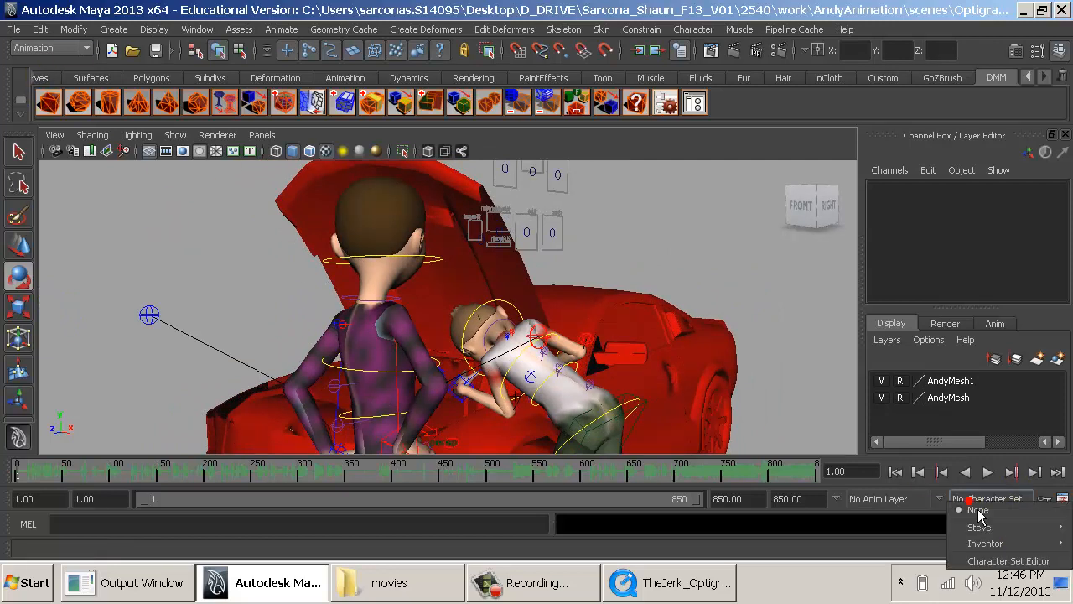
{"action": "left_click", "coordinate": [920, 538]}
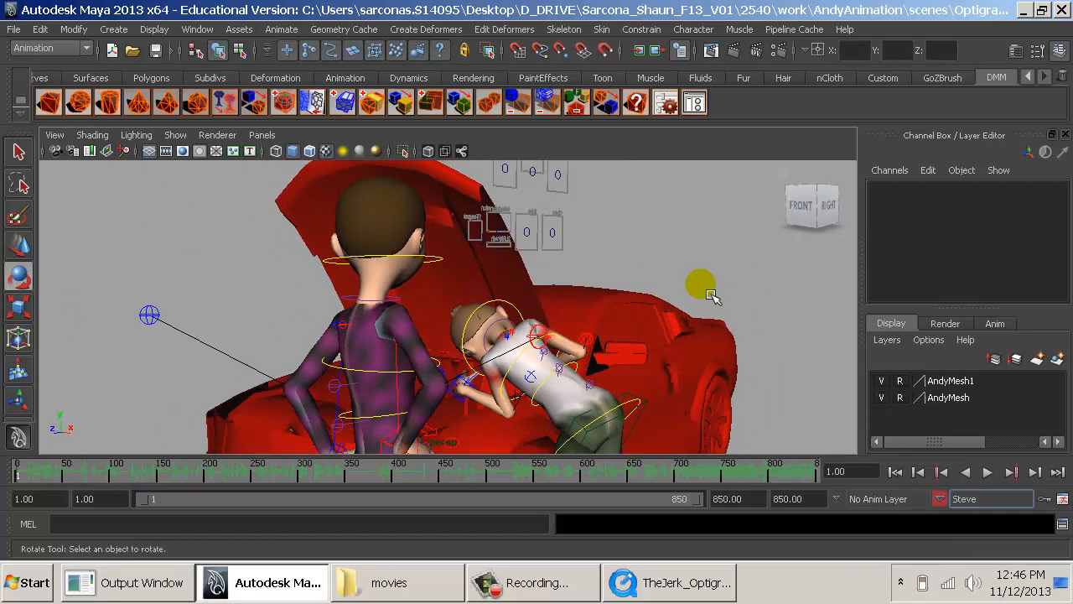
- Curl steve's left-hand fingers by setting all Index, Middle, Ring and Pinky joint attributes together to 6.2
{"action": "left_click_drag", "start_coordinate": [467, 348], "coordinate": [637, 360], "text": "alt"}
{"action": "middle_click_drag", "start_coordinate": [311, 340], "coordinate": [541, 319], "text": "alt"}
{"action": "right_click_drag", "start_coordinate": [542, 280], "coordinate": [726, 319], "text": "alt"}
{"action": "middle_click_drag", "start_coordinate": [469, 291], "coordinate": [625, 253], "text": "alt"}
{"action": "right_click_drag", "start_coordinate": [626, 253], "coordinate": [788, 285], "text": "alt"}
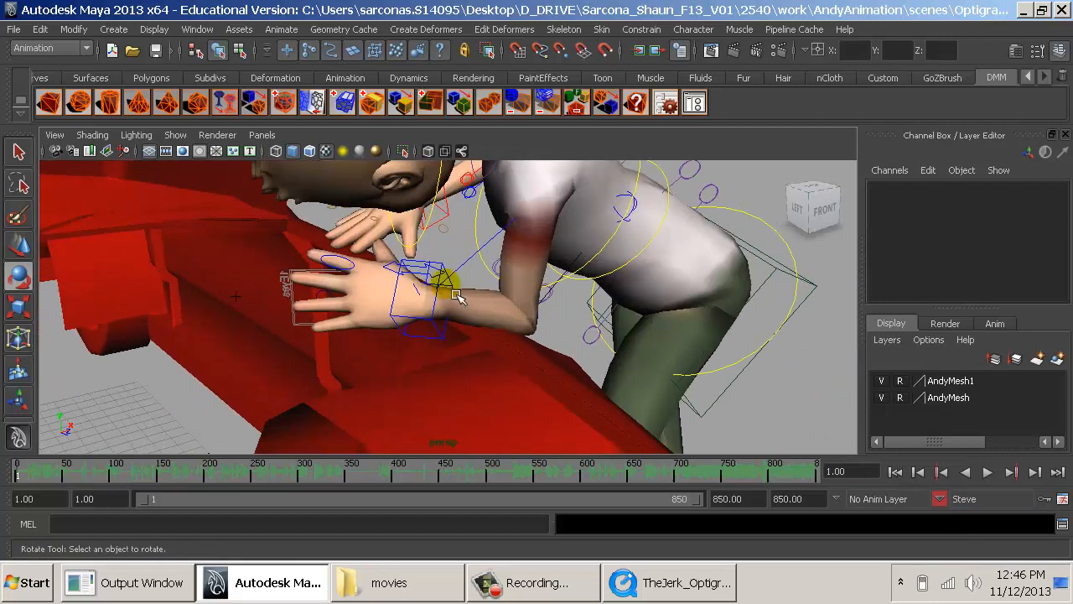
{"action": "left_click", "coordinate": [343, 261]}
{"action": "key", "text": "f"}
{"action": "left_click_drag", "start_coordinate": [472, 338], "coordinate": [604, 343], "text": "alt"}
{"action": "right_click_drag", "start_coordinate": [495, 323], "coordinate": [326, 307], "text": "alt"}
{"action": "right_click_drag", "start_coordinate": [539, 322], "coordinate": [396, 310], "text": "alt"}
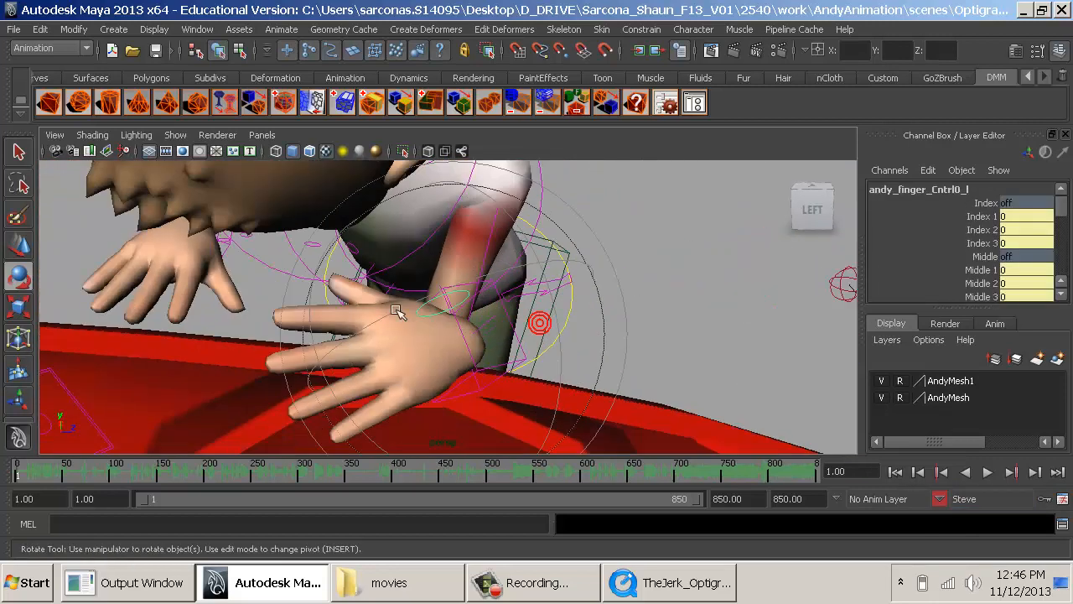
{"action": "left_click_drag", "start_coordinate": [397, 311], "coordinate": [676, 332], "text": "alt"}
{"action": "scroll", "coordinate": [994, 279], "scroll_direction": "down", "scroll_amount": 3}
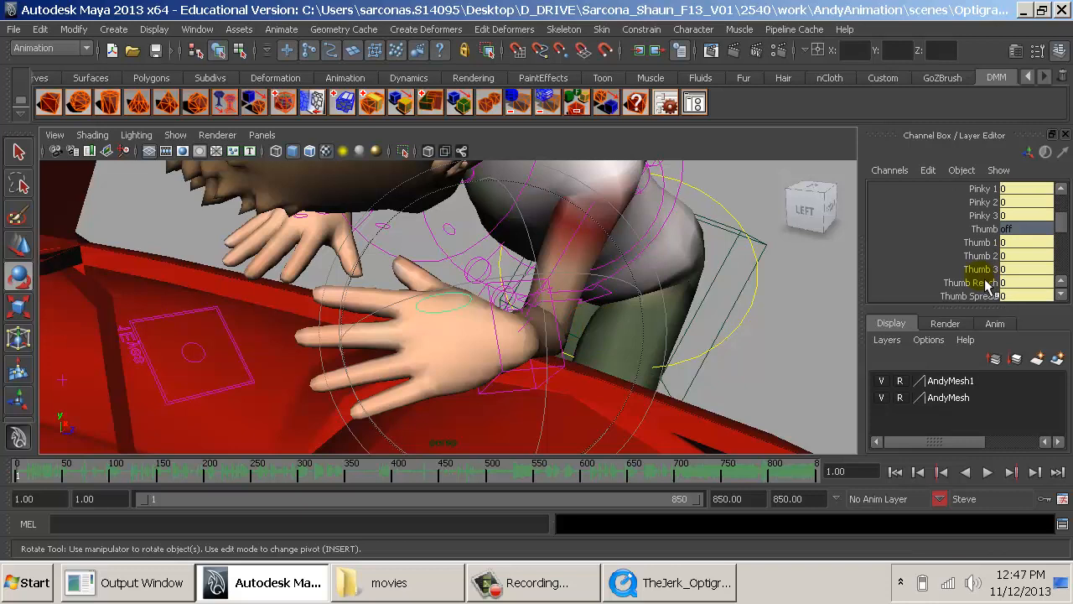
{"action": "scroll", "coordinate": [982, 214], "scroll_direction": "up", "scroll_amount": 1}
{"action": "left_click_drag", "start_coordinate": [979, 217], "coordinate": [981, 186]}
{"action": "scroll", "coordinate": [976, 244], "scroll_direction": "down", "scroll_amount": 4}
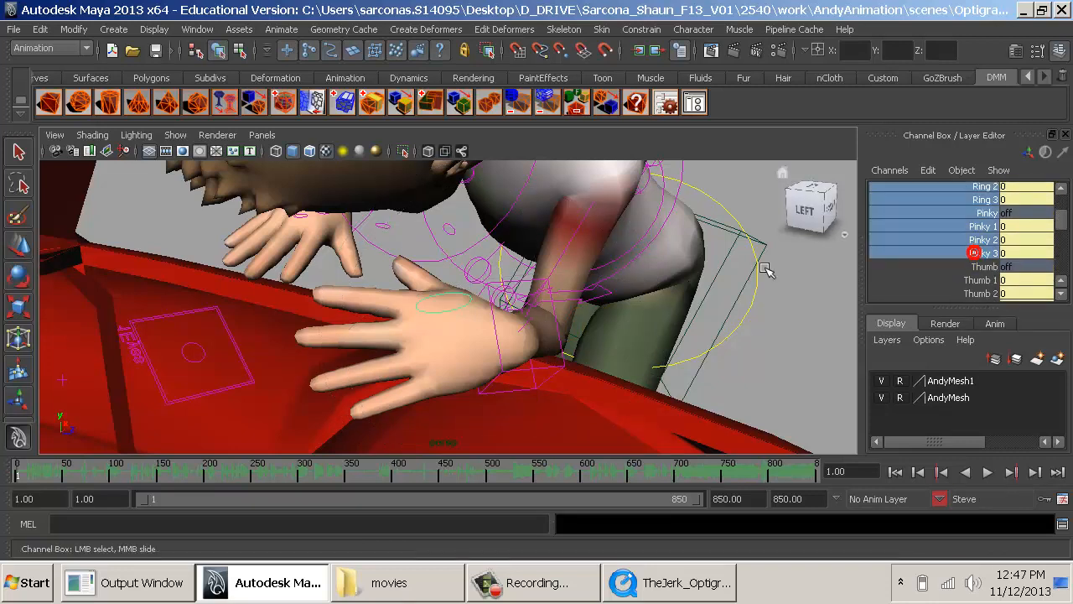
{"action": "middle_click_drag", "start_coordinate": [762, 263], "coordinate": [795, 277]}
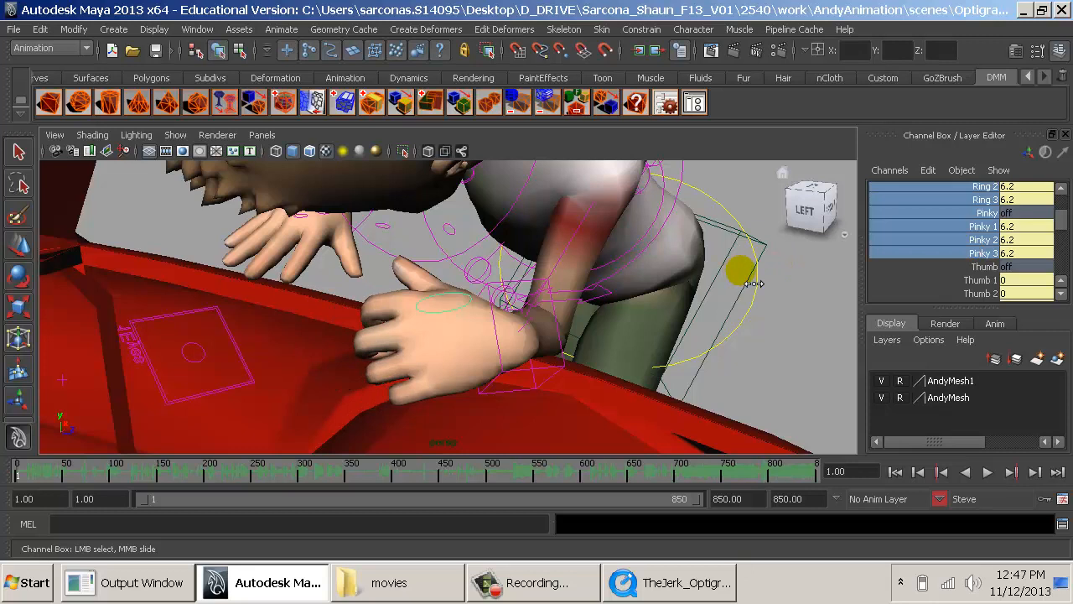
- Set steve's left-hand Thumb 1, 2 and 3 to 1.6 and the hand's All Spread to -5.6
{"action": "scroll", "coordinate": [974, 259], "scroll_direction": "down", "scroll_amount": 1}
{"action": "left_click_drag", "start_coordinate": [979, 243], "coordinate": [974, 268]}
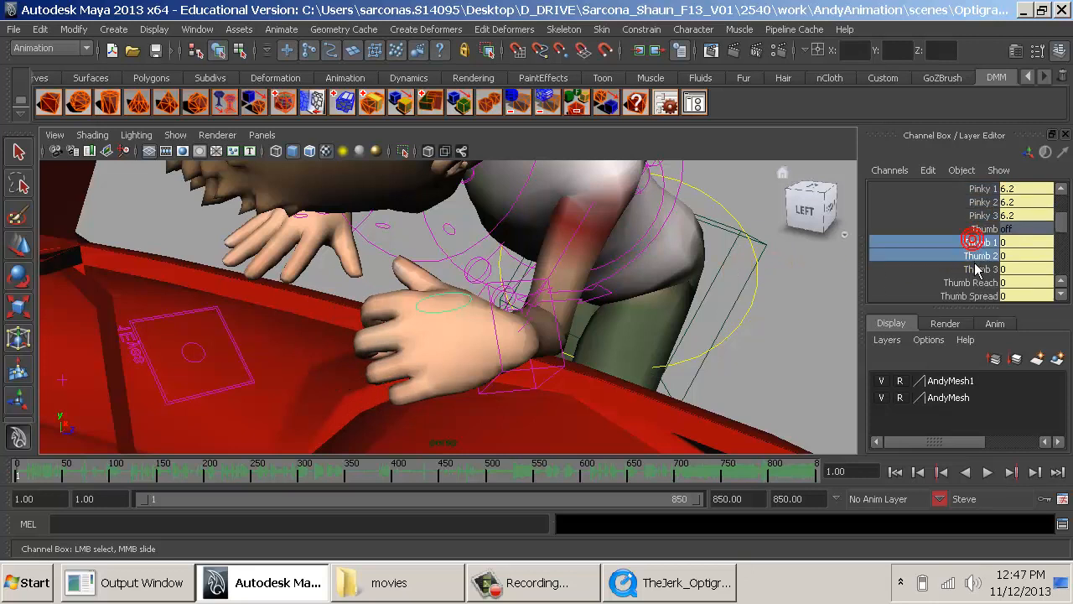
{"action": "middle_click_drag", "start_coordinate": [718, 252], "coordinate": [737, 258]}
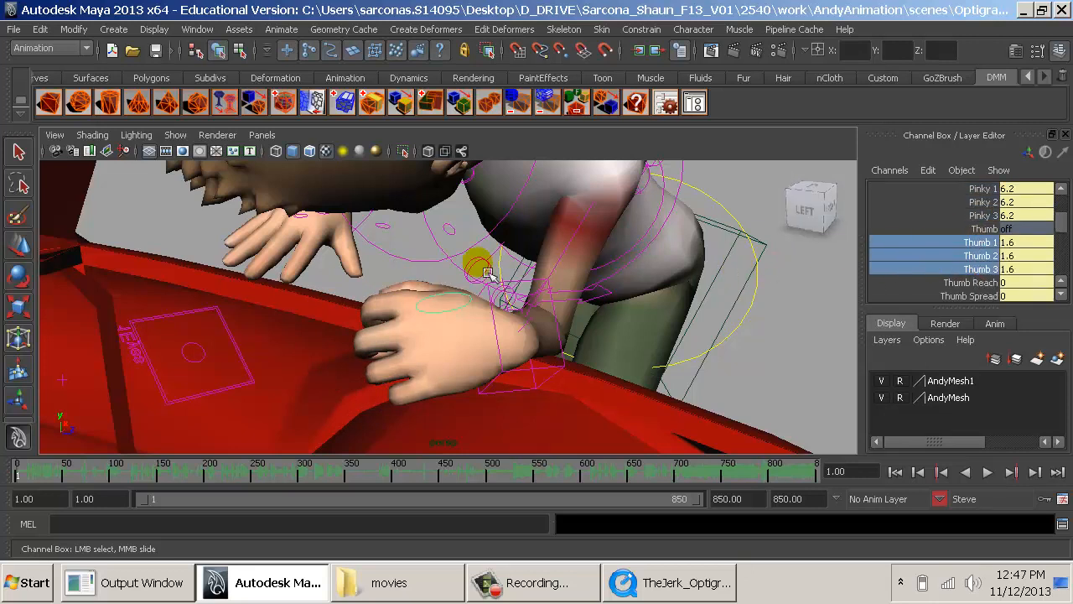
{"action": "scroll", "coordinate": [960, 269], "scroll_direction": "down", "scroll_amount": 2}
{"action": "left_click", "coordinate": [979, 262]}
{"action": "left_click_drag", "start_coordinate": [583, 273], "coordinate": [689, 279], "text": "alt"}
{"action": "middle_click_drag", "start_coordinate": [689, 279], "coordinate": [644, 279]}
- Set All Spread to -5.6 on steve's right-hand finger control
{"action": "left_click_drag", "start_coordinate": [450, 294], "coordinate": [369, 242], "text": "alt"}
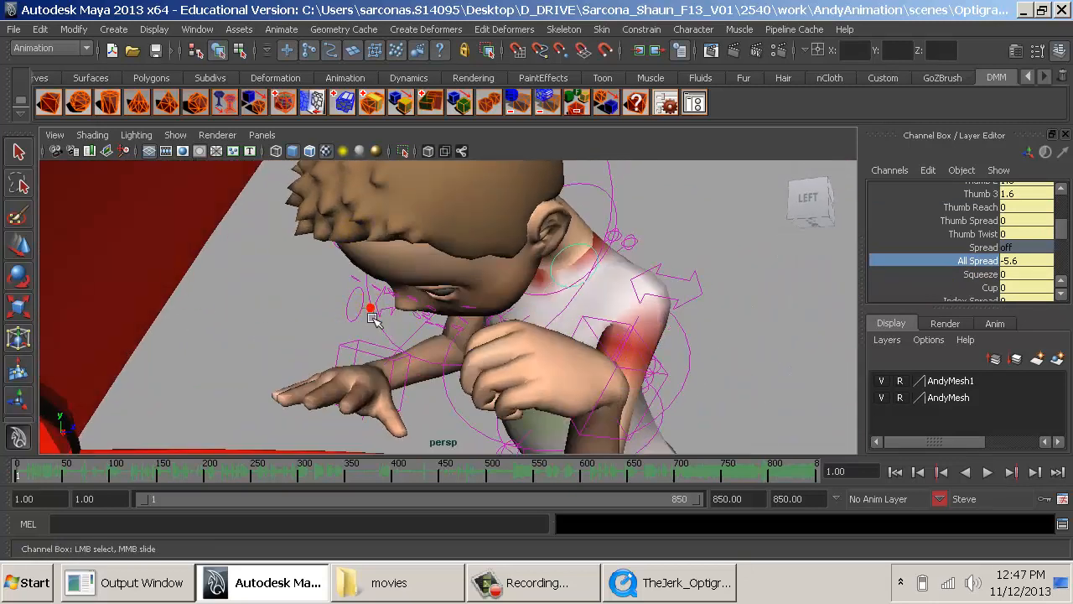
{"action": "left_click", "coordinate": [353, 307]}
{"action": "key", "text": "e"}
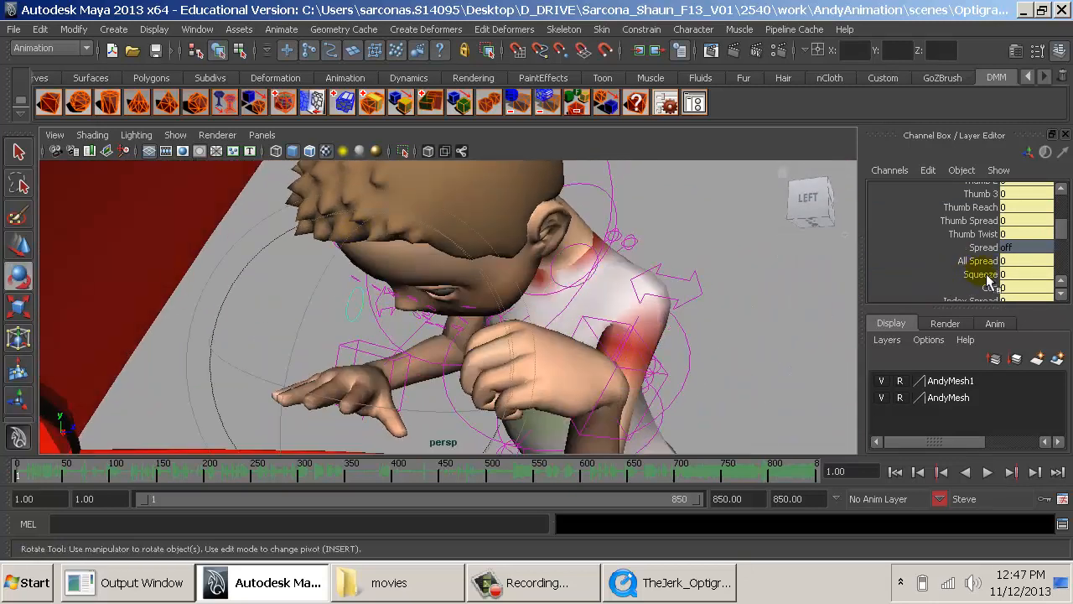
{"action": "left_click", "coordinate": [979, 261]}
{"action": "mouse_move", "coordinate": [750, 280]}
{"action": "middle_mouse_down"}
{"action": "mouse_move", "coordinate": [692, 278]}
{"action": "mouse_move", "coordinate": [757, 278]}
{"action": "middle_mouse_up"}
- Curl steve's right-hand fingers by setting all Index, Middle, Ring and Pinky joint attributes together to 5
{"action": "scroll", "coordinate": [958, 277], "scroll_direction": "up", "scroll_amount": 1}
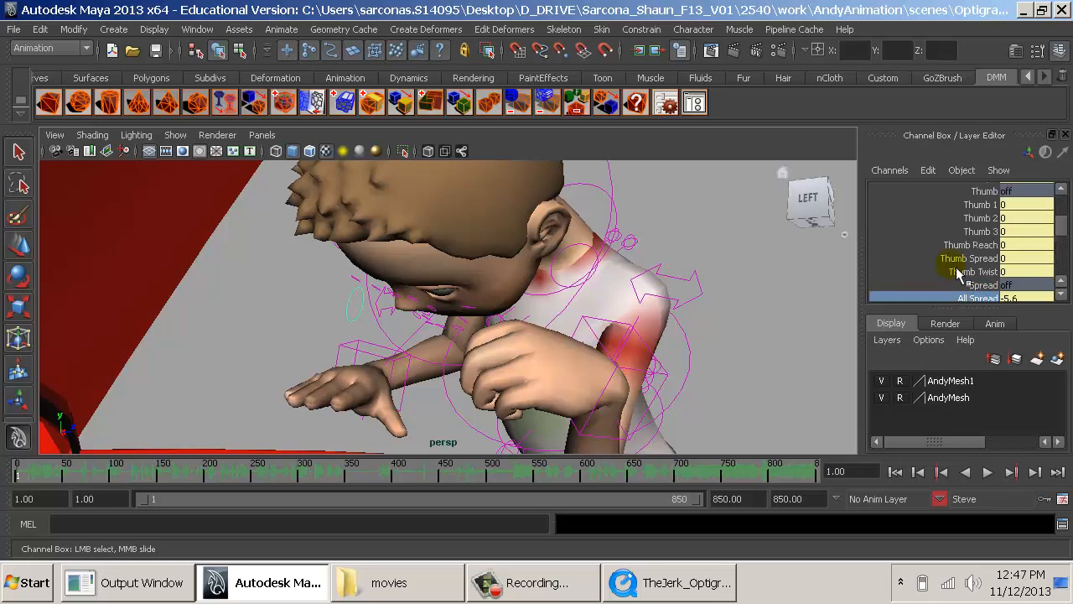
{"action": "scroll", "coordinate": [973, 247], "scroll_direction": "up", "scroll_amount": 5}
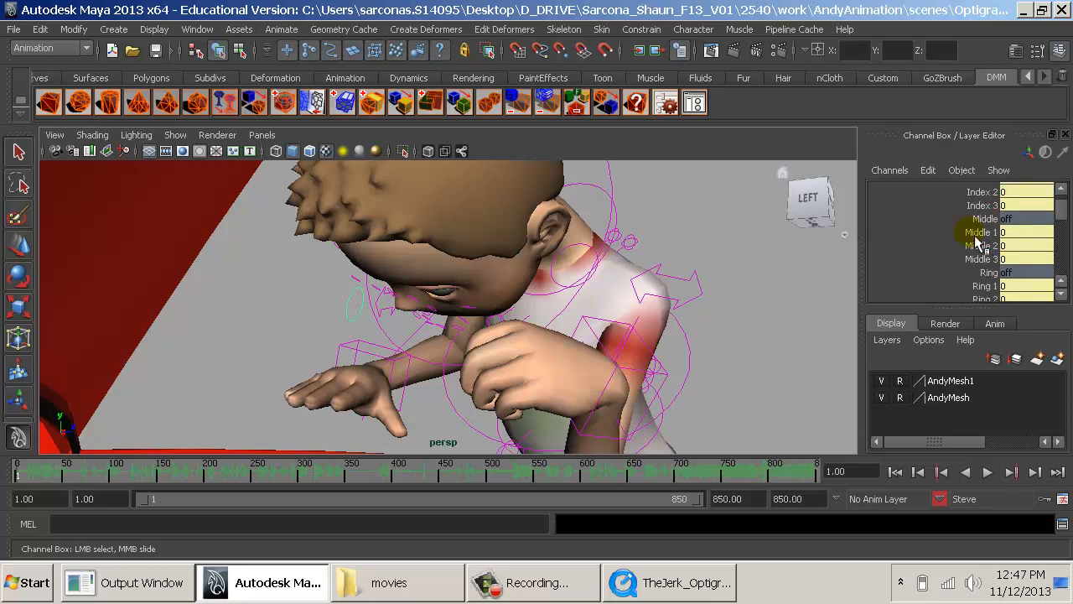
{"action": "left_click_drag", "start_coordinate": [980, 216], "coordinate": [981, 298]}
{"action": "middle_click_drag", "start_coordinate": [714, 243], "coordinate": [759, 253]}
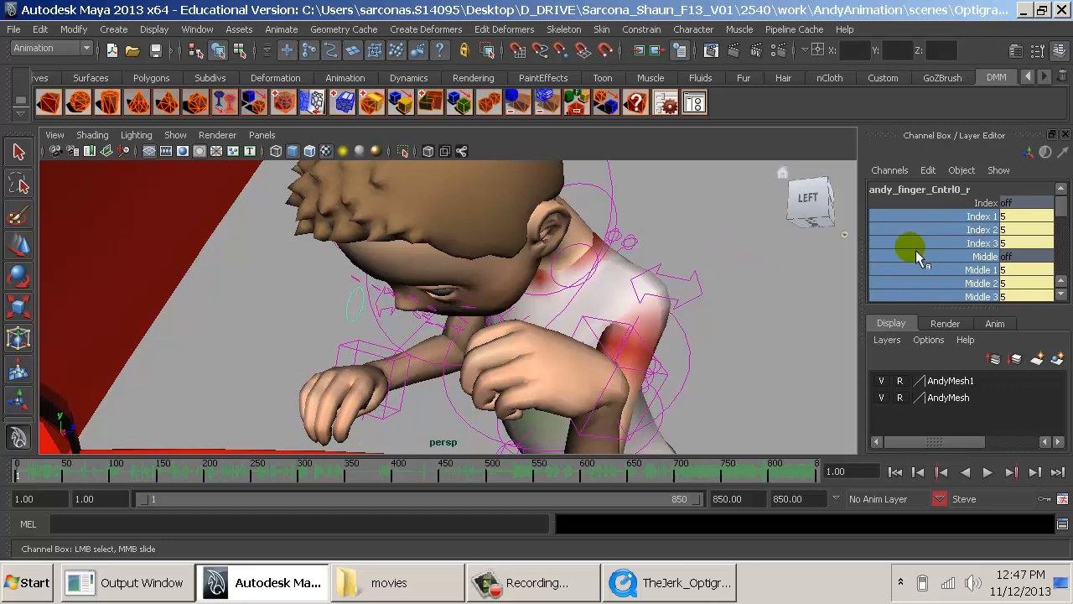
- Bend steve's right thumb by setting Thumb 1, Thumb 2 and Thumb 3 to 2.6
{"action": "scroll", "coordinate": [951, 243], "scroll_direction": "down", "scroll_amount": 5}
{"action": "left_click_drag", "start_coordinate": [951, 243], "coordinate": [968, 268]}
{"action": "scroll", "coordinate": [968, 243], "scroll_direction": "down", "scroll_amount": 1}
{"action": "middle_click_drag", "start_coordinate": [792, 258], "coordinate": [796, 265]}
- Examine steve's curled hands and both characters' poses at the car from several angles, then clear the selection
{"action": "left_click_drag", "start_coordinate": [791, 285], "coordinate": [628, 319], "text": "alt"}
{"action": "right_click_drag", "start_coordinate": [628, 319], "coordinate": [453, 303], "text": "alt"}
{"action": "left_click_drag", "start_coordinate": [453, 304], "coordinate": [275, 302], "text": "alt"}
{"action": "left_click_drag", "start_coordinate": [481, 294], "coordinate": [419, 299], "text": "alt"}
{"action": "right_click_drag", "start_coordinate": [515, 325], "coordinate": [455, 323], "text": "alt"}
{"action": "left_click_drag", "start_coordinate": [470, 308], "coordinate": [513, 327], "text": "alt"}
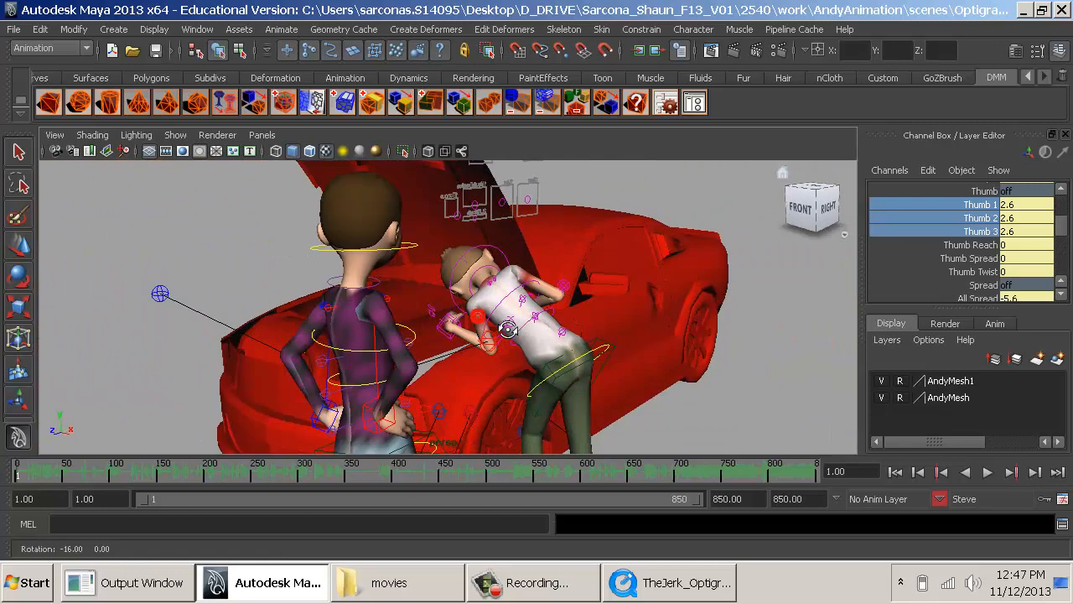
{"action": "left_click", "coordinate": [720, 414]}
{"action": "left_click_drag", "start_coordinate": [615, 403], "coordinate": [743, 447], "text": "alt"}
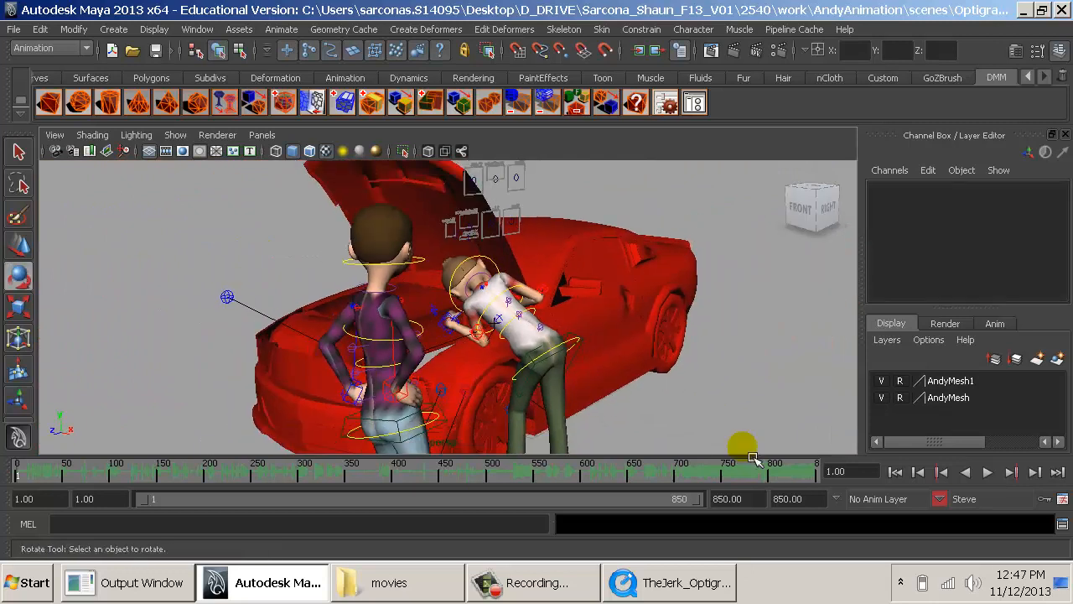
- Keep Steve as the current character set and key his whole pose at frame 1
{"action": "left_click", "coordinate": [978, 499]}
{"action": "mouse_move", "coordinate": [977, 524]}
{"action": "left_click", "coordinate": [897, 524]}
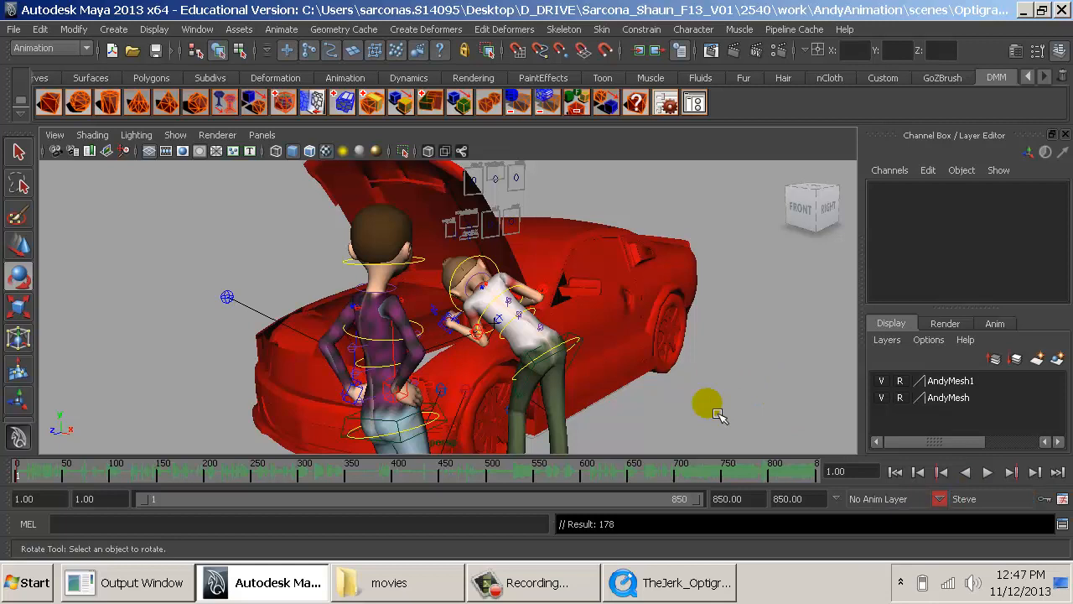
- Switch the current character set from Steve to Inventor
{"action": "left_click", "coordinate": [939, 498]}
{"action": "mouse_move", "coordinate": [978, 536]}
{"action": "left_click", "coordinate": [906, 536]}
{"action": "left_click", "coordinate": [720, 369]}
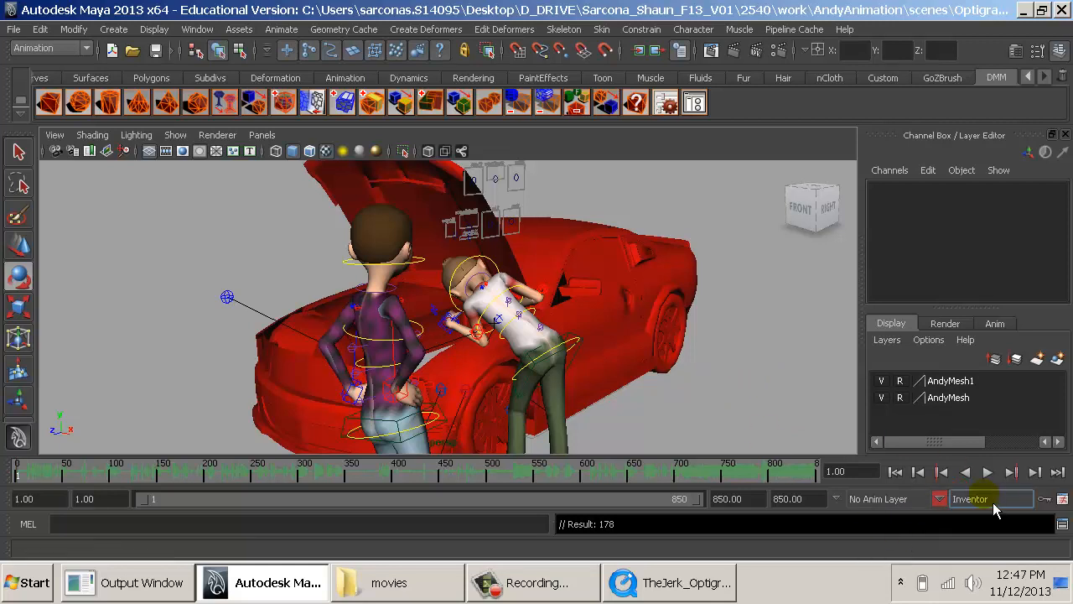
- Scrub the first frames of the timeline and examine the inventor's pose from several angles
{"action": "left_click_drag", "start_coordinate": [656, 526], "coordinate": [509, 539]}
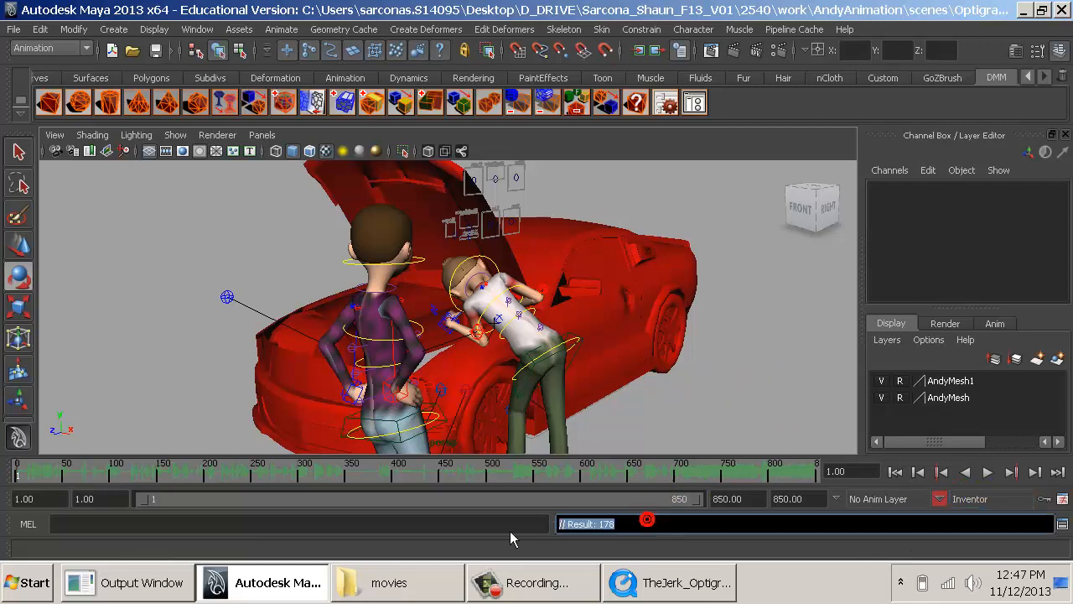
{"action": "left_click", "coordinate": [773, 458]}
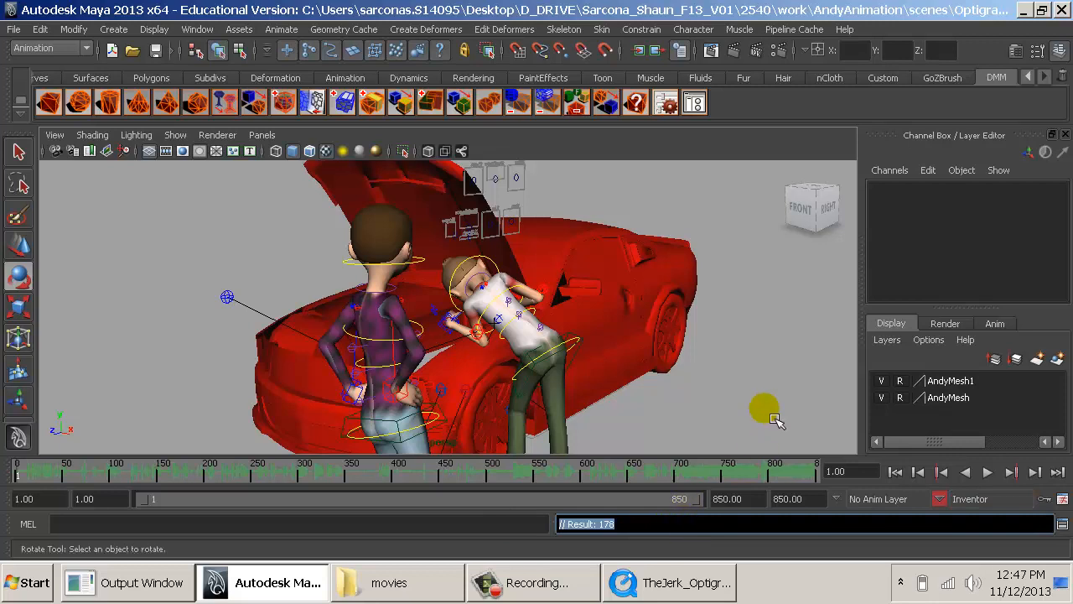
{"action": "right_click", "coordinate": [756, 405]}
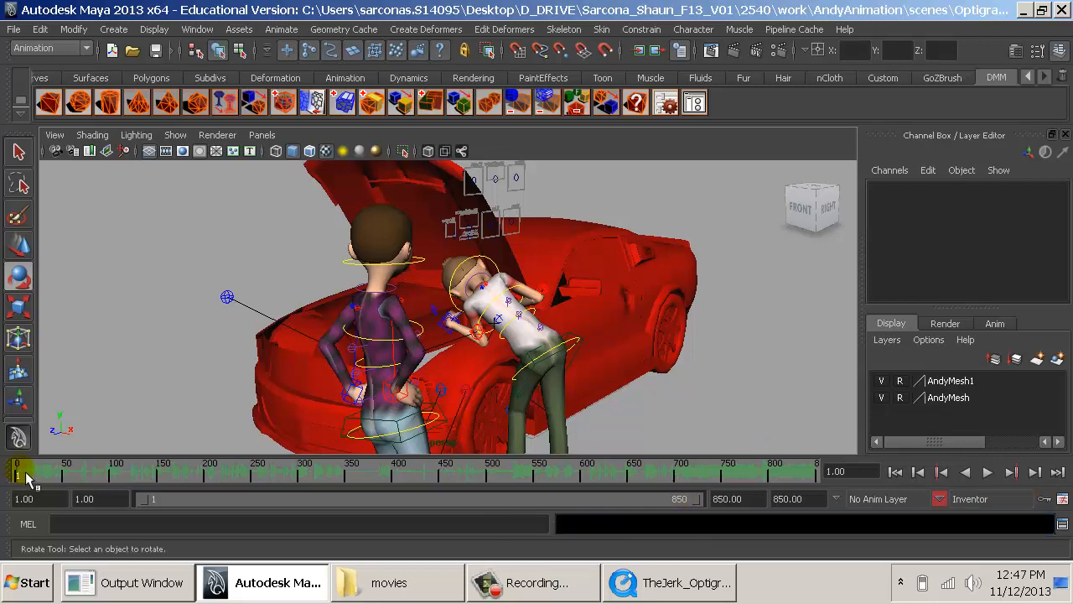
{"action": "left_click_drag", "start_coordinate": [25, 473], "coordinate": [60, 476]}
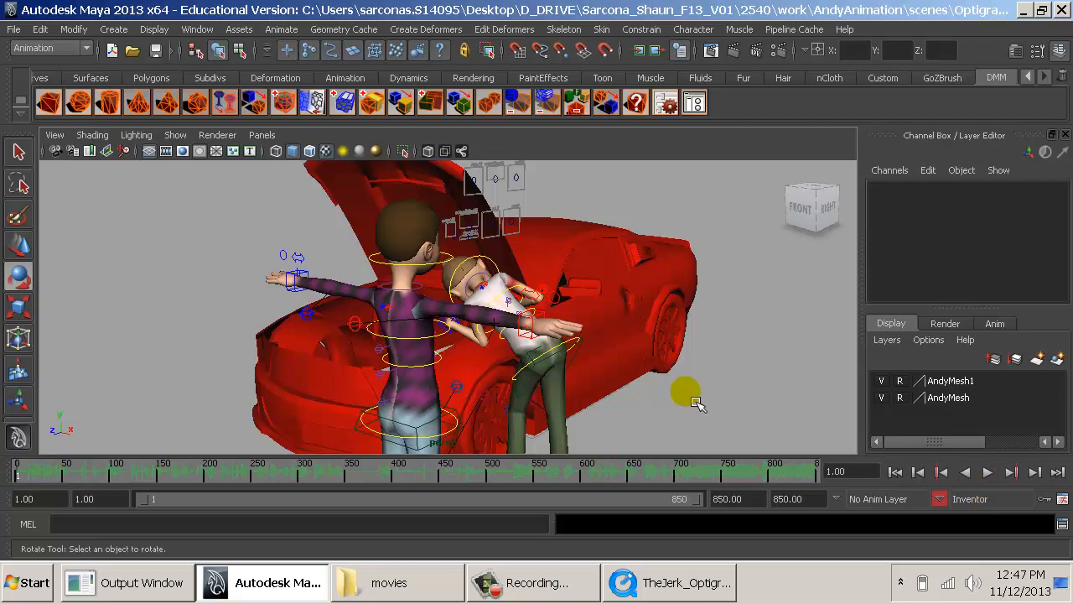
{"action": "left_click_drag", "start_coordinate": [476, 318], "coordinate": [523, 345], "text": "alt"}
{"action": "middle_click_drag", "start_coordinate": [524, 346], "coordinate": [572, 245], "text": "alt"}
{"action": "right_click_drag", "start_coordinate": [571, 244], "coordinate": [619, 224], "text": "alt"}
{"action": "left_click_drag", "start_coordinate": [618, 224], "coordinate": [642, 208], "text": "alt"}
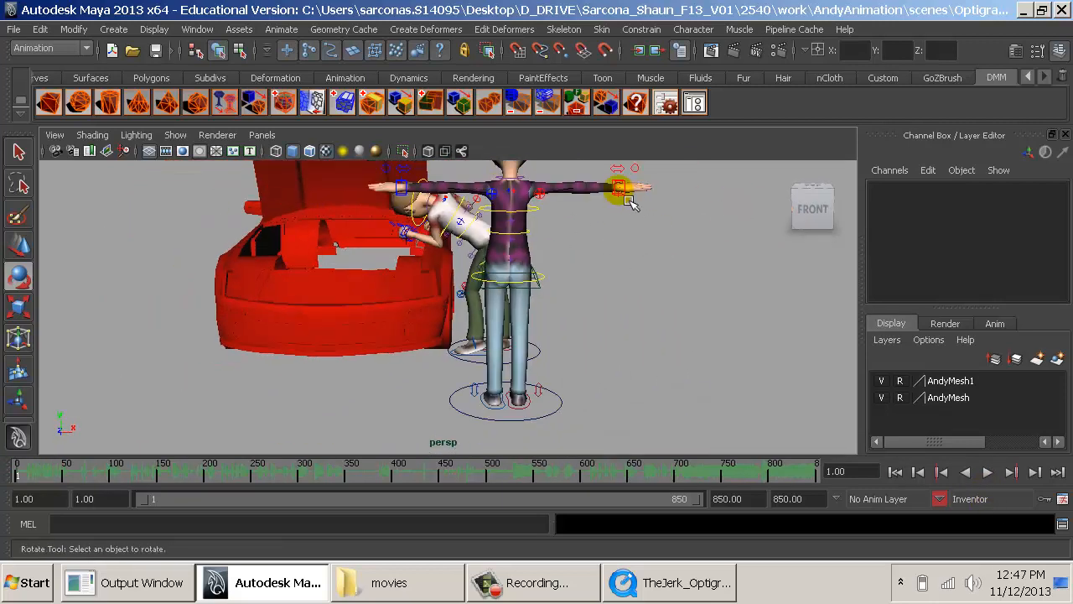
{"action": "mouse_move", "coordinate": [560, 417]}
{"action": "left_mouse_down", "text": "alt"}
{"action": "mouse_move", "coordinate": [592, 313]}
{"action": "mouse_move", "coordinate": [660, 350]}
{"action": "left_mouse_up", "text": "alt"}
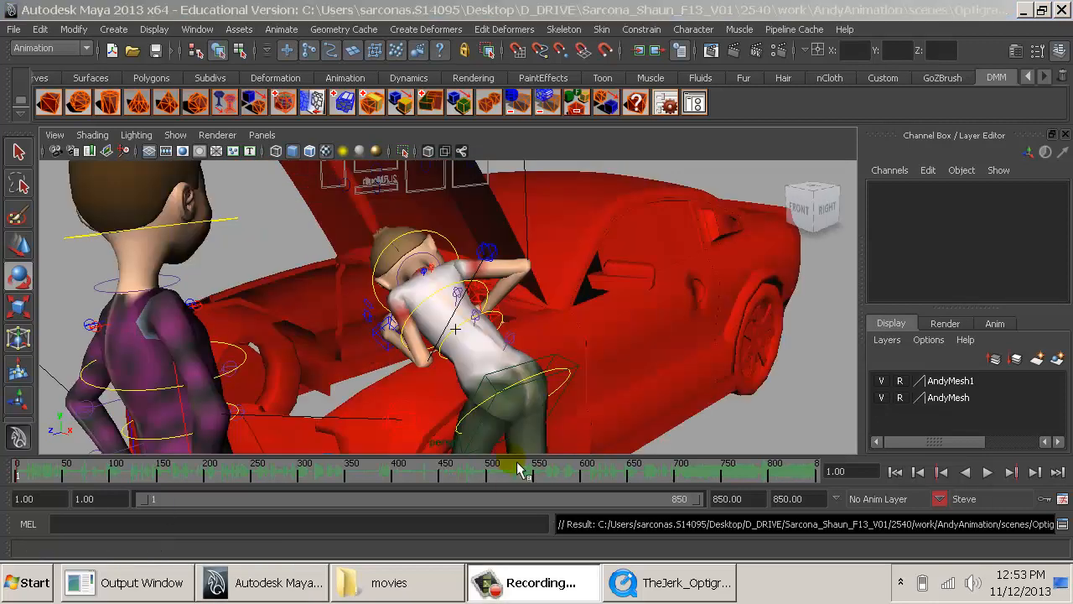
- Make Inventor the current character set and key his whole pose at frame 1
{"action": "left_click_drag", "start_coordinate": [704, 372], "coordinate": [605, 281], "text": "alt"}
{"action": "left_click", "coordinate": [940, 498]}
{"action": "mouse_move", "coordinate": [984, 540]}
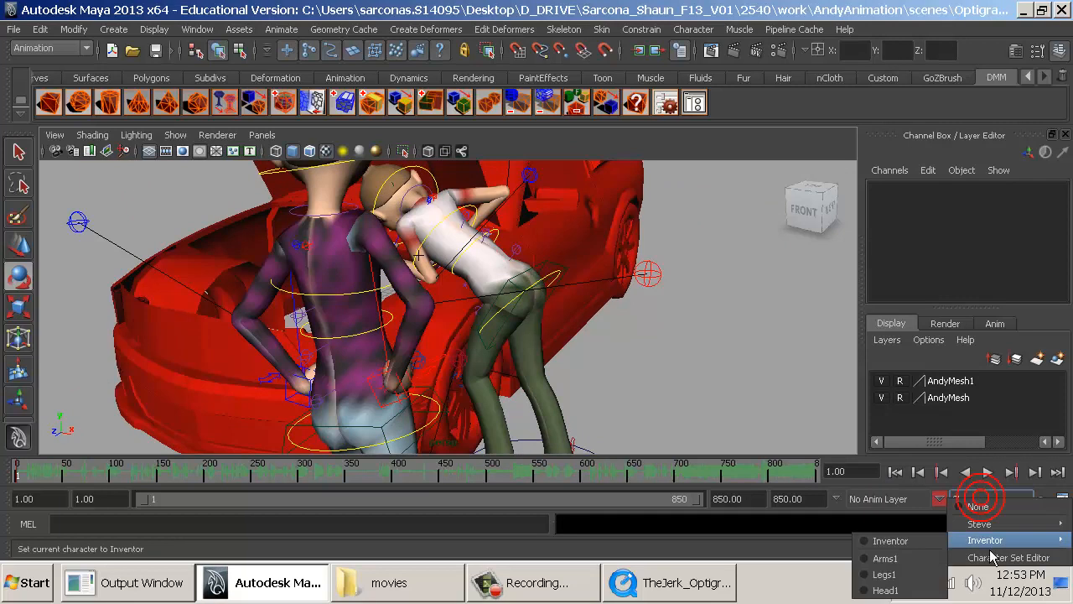
{"action": "left_click", "coordinate": [922, 541]}
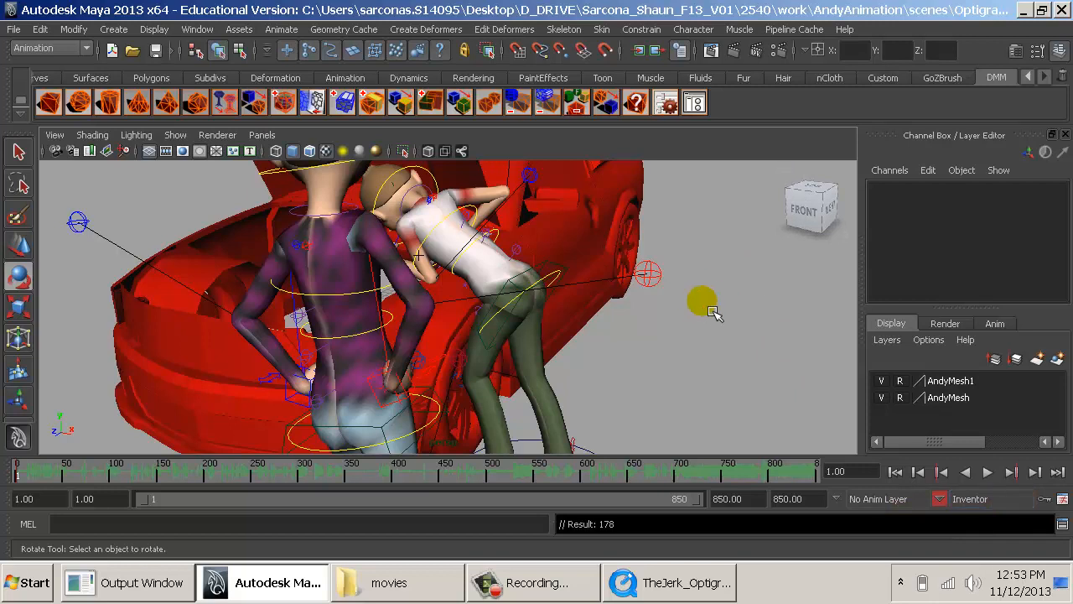
- Switch the current character set between Steve and Inventor, ending on Steve
{"action": "left_click", "coordinate": [993, 498]}
{"action": "mouse_move", "coordinate": [992, 534]}
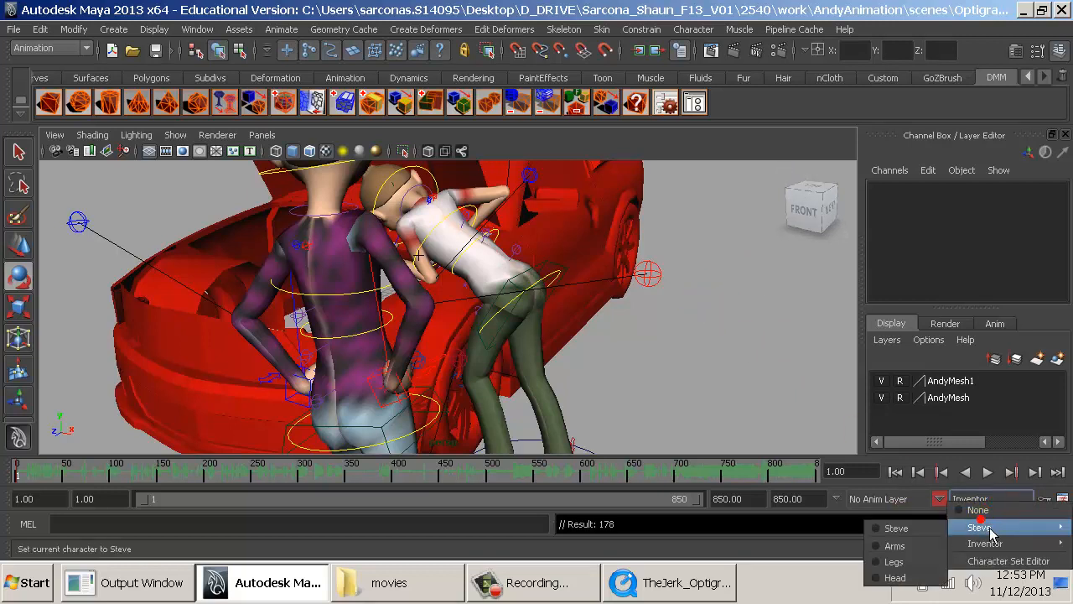
{"action": "left_click", "coordinate": [895, 529]}
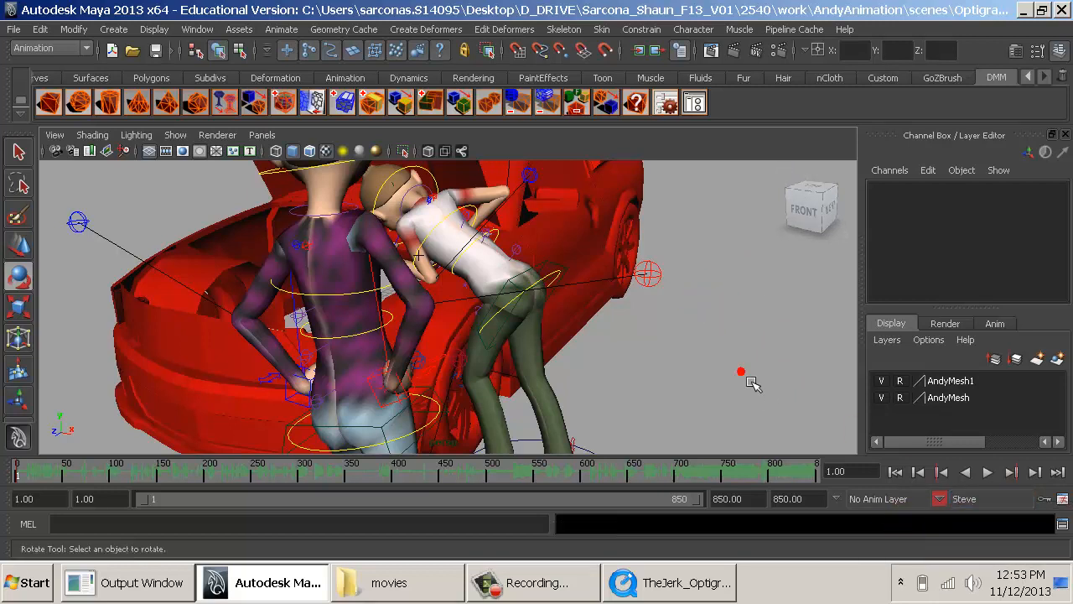
{"action": "left_click", "coordinate": [969, 498]}
{"action": "mouse_move", "coordinate": [993, 534]}
{"action": "left_click", "coordinate": [906, 533]}
{"action": "left_click", "coordinate": [700, 383]}
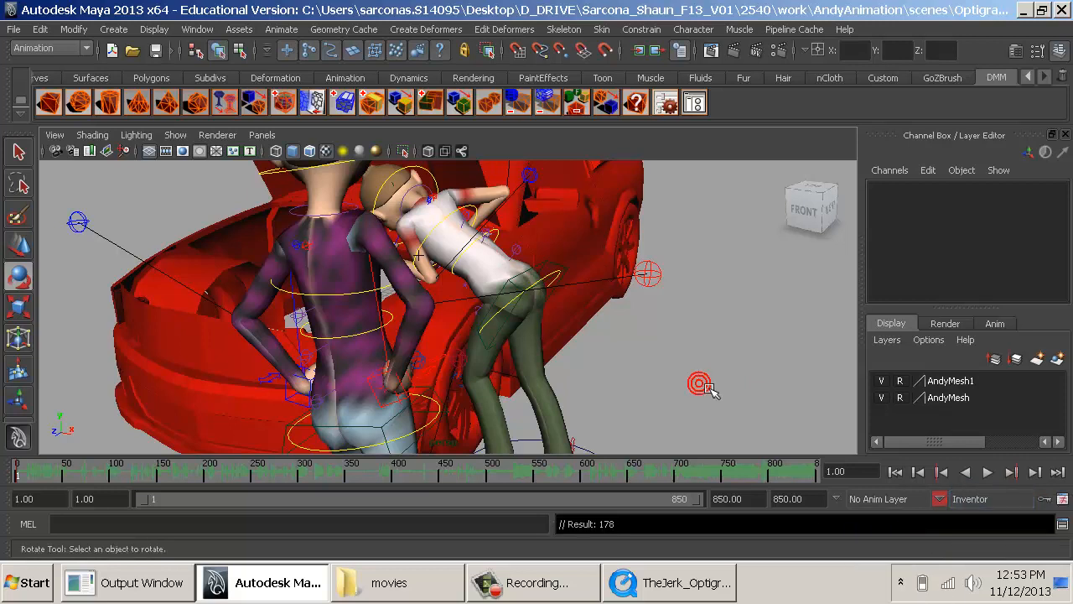
{"action": "left_click", "coordinate": [975, 500]}
{"action": "left_click", "coordinate": [961, 531]}
{"action": "left_click", "coordinate": [895, 527]}
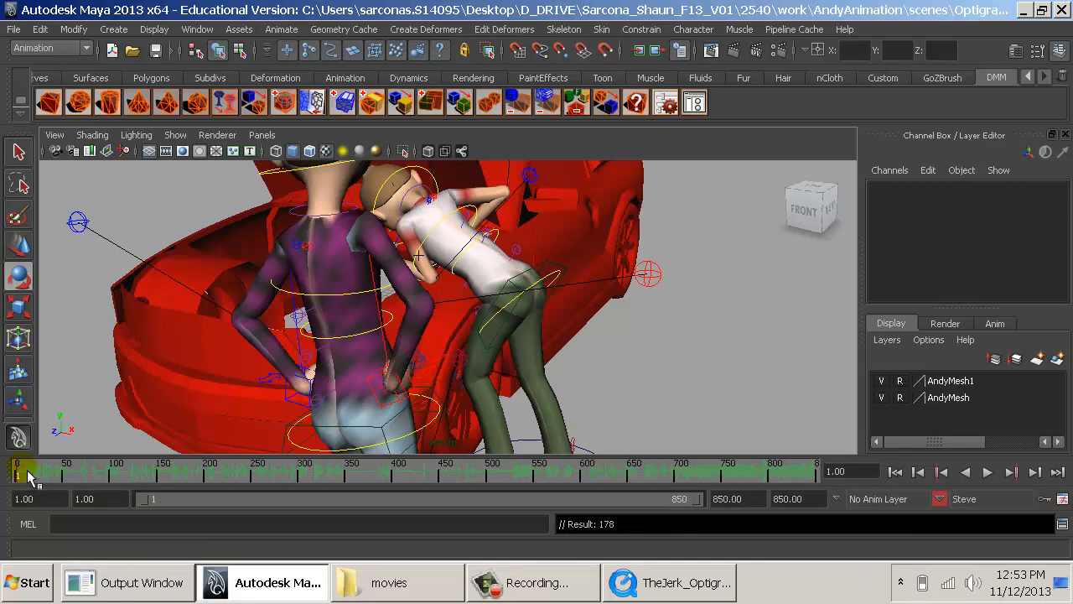
- Start the animation and playback range at frame 0 to match the TheJerk_Optigrab clip, and key Steve's whole pose there
{"action": "key", "text": "alt+v"}
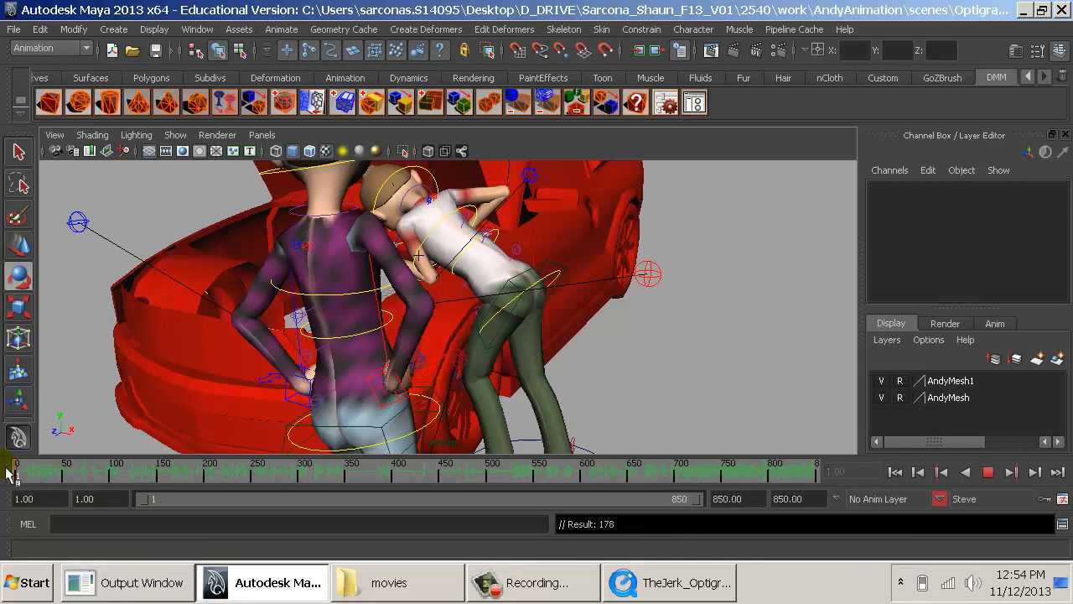
{"action": "left_click", "coordinate": [7, 473]}
{"action": "left_click", "coordinate": [658, 582]}
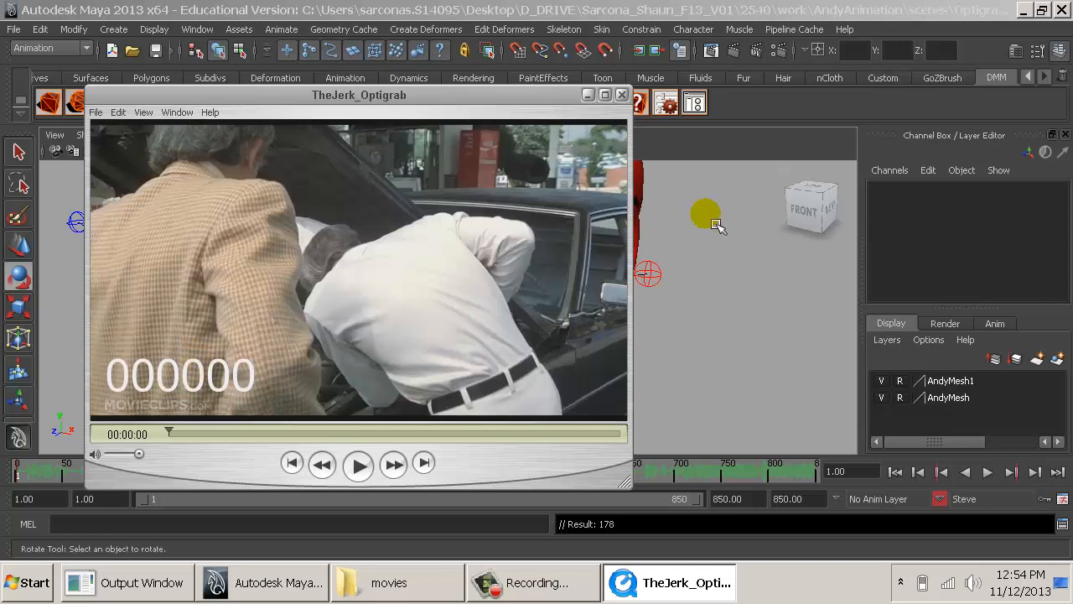
{"action": "left_click", "coordinate": [714, 255]}
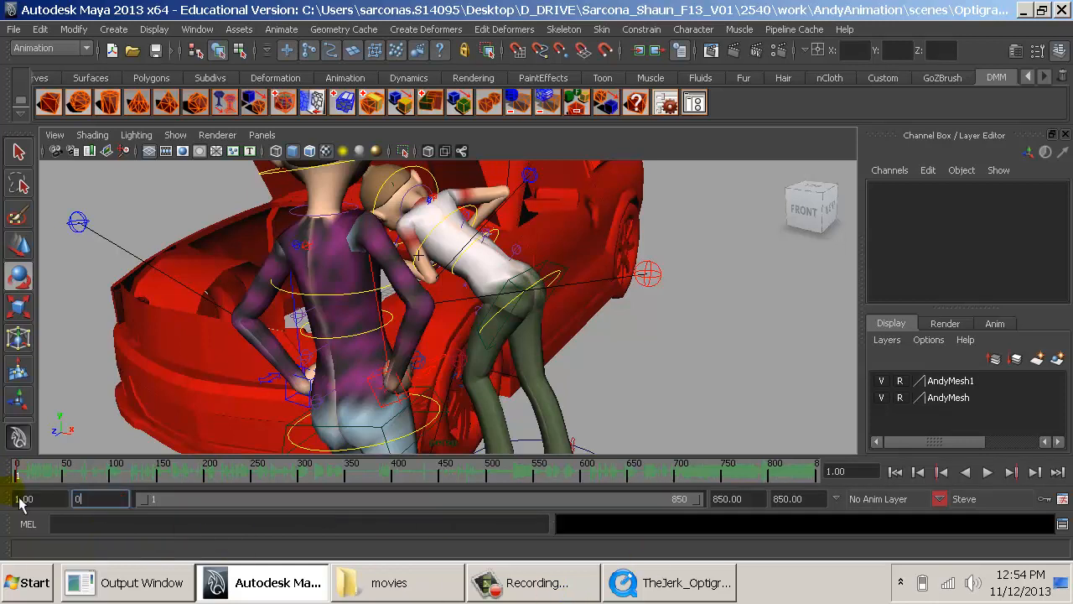
{"action": "key", "text": "Return"}
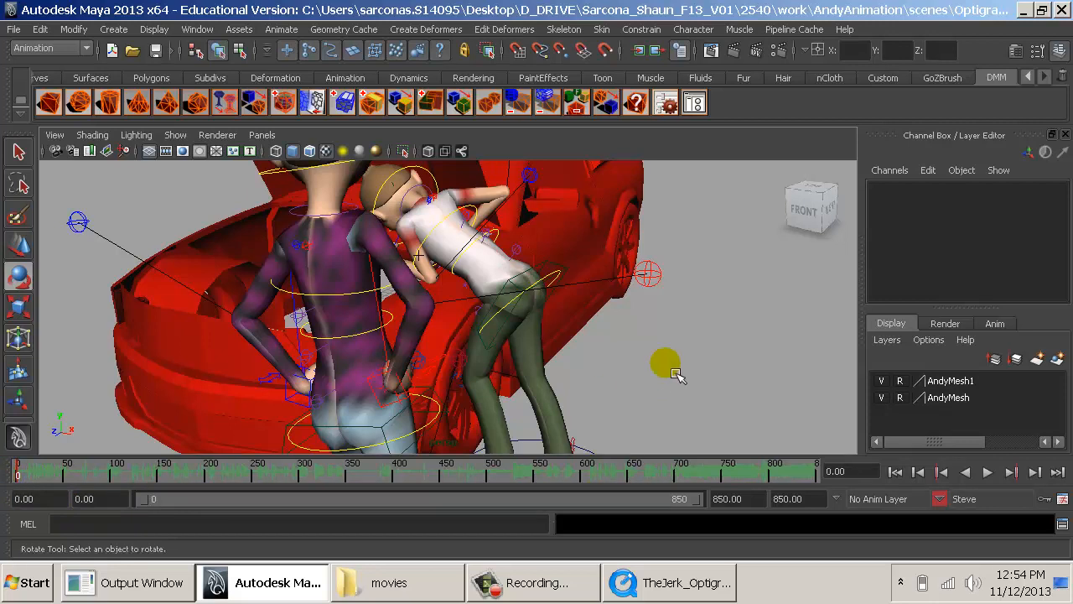
- Make Inventor the current character set and key his whole pose at frame 0
{"action": "left_click", "coordinate": [940, 497]}
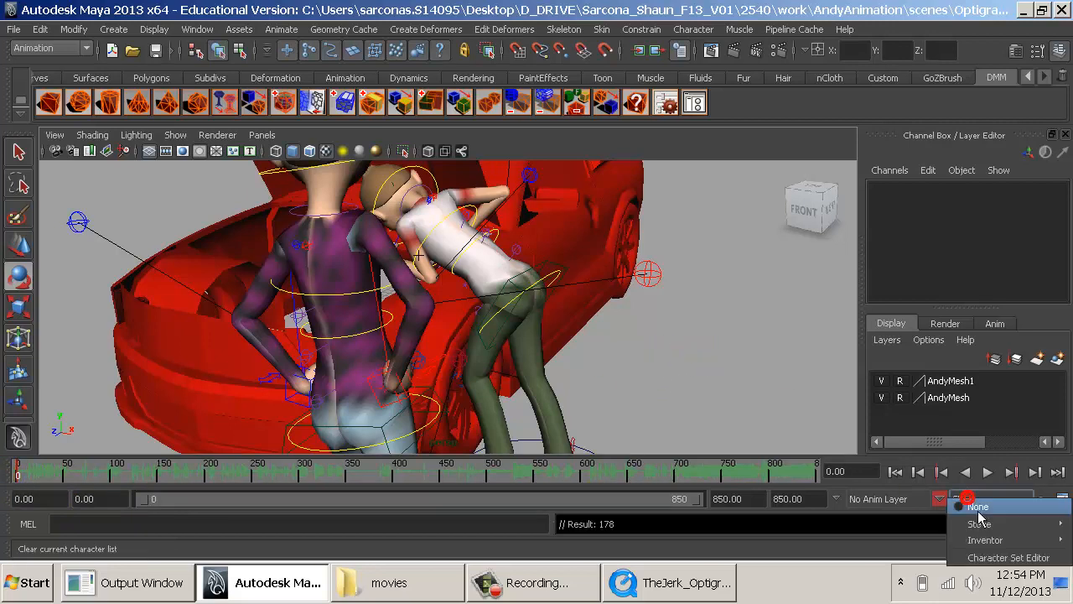
{"action": "left_click", "coordinate": [977, 539]}
{"action": "left_click", "coordinate": [927, 541]}
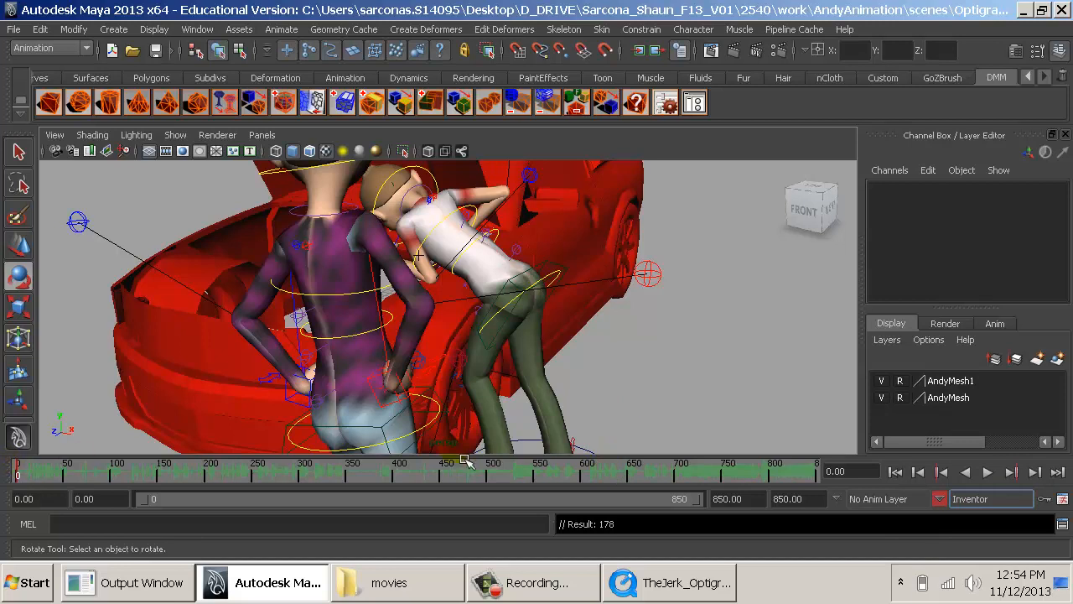
{"action": "key", "text": "s"}
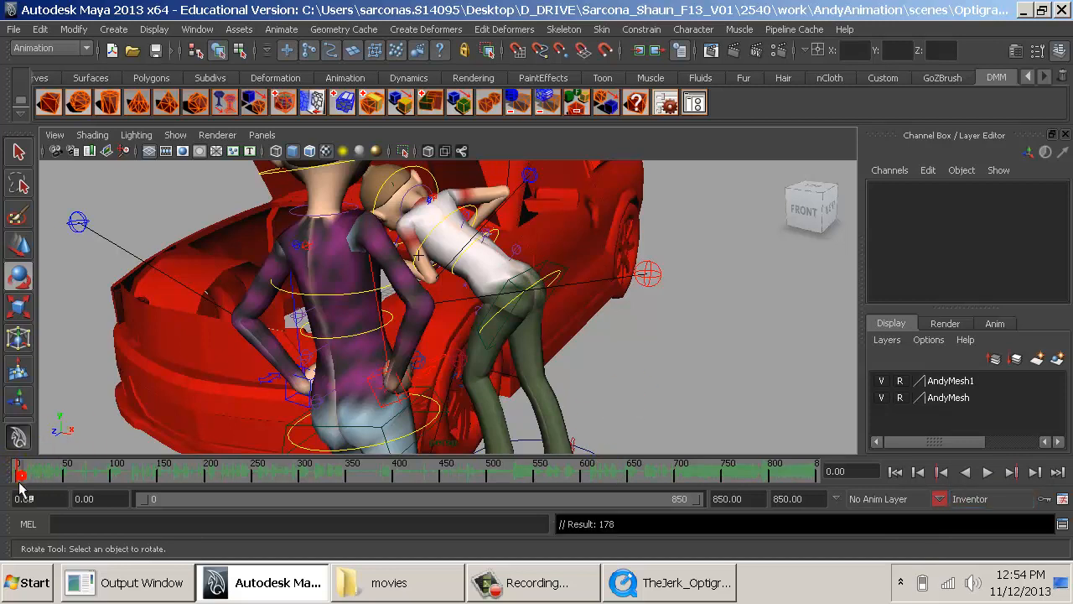
{"action": "key", "text": "alt+v"}
{"action": "key", "text": "alt+v"}
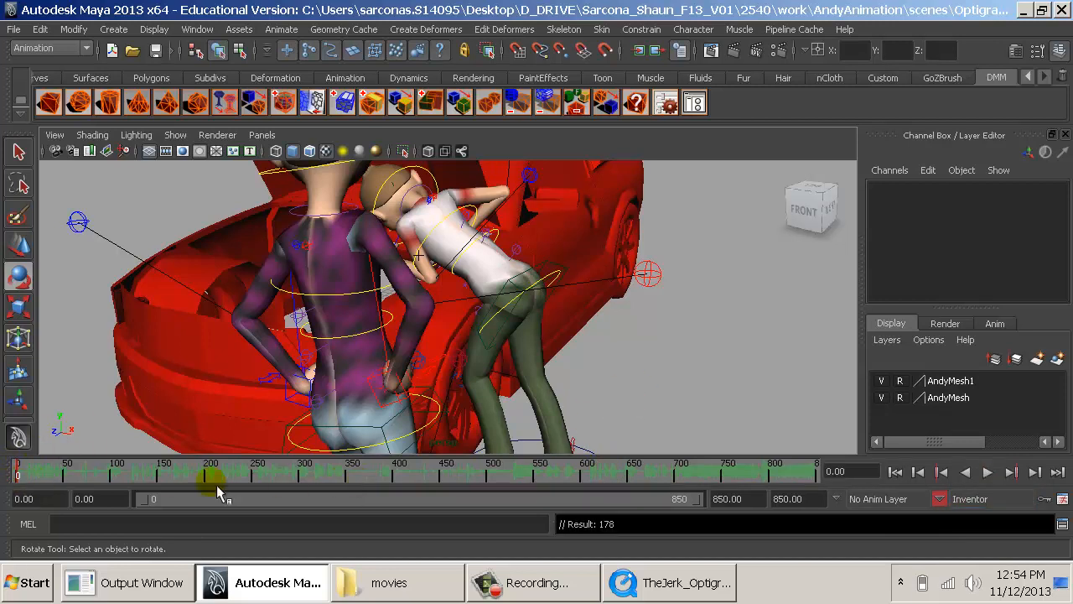
- Check both characters' starting poses against the opening frame of the TheJerk_Optigrab reference clip
{"action": "left_click", "coordinate": [721, 588]}
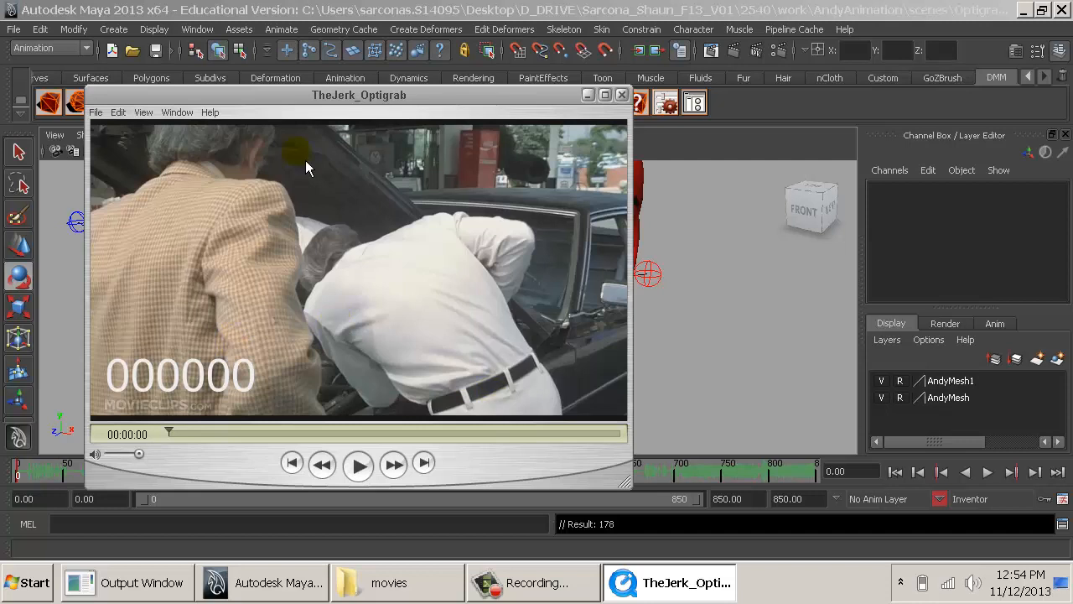
{"action": "left_click_drag", "start_coordinate": [173, 433], "coordinate": [153, 455]}
{"action": "left_click", "coordinate": [279, 376]}
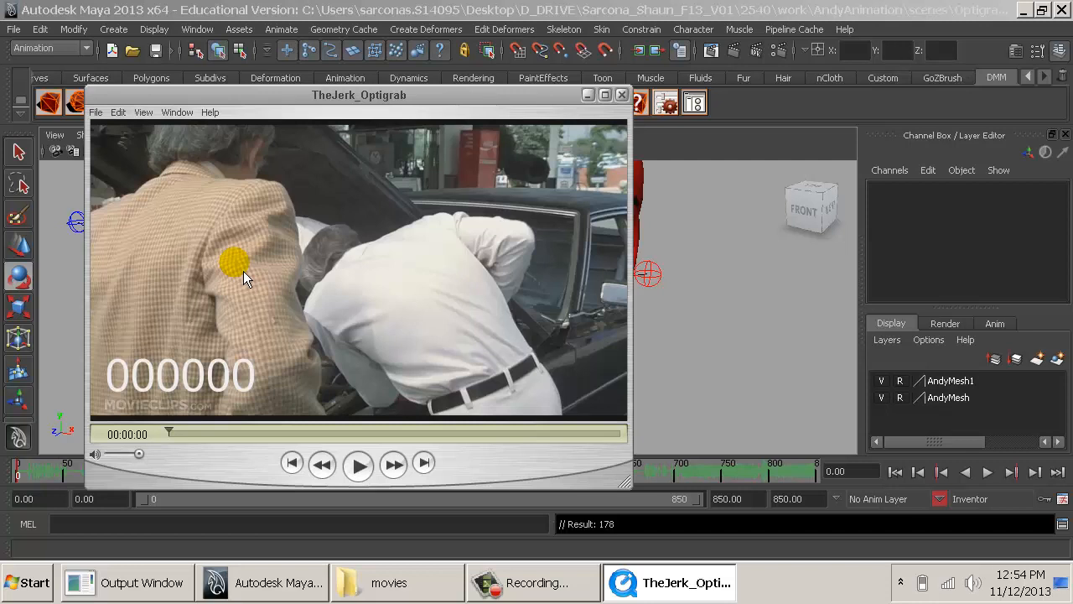
{"action": "left_click", "coordinate": [704, 369]}
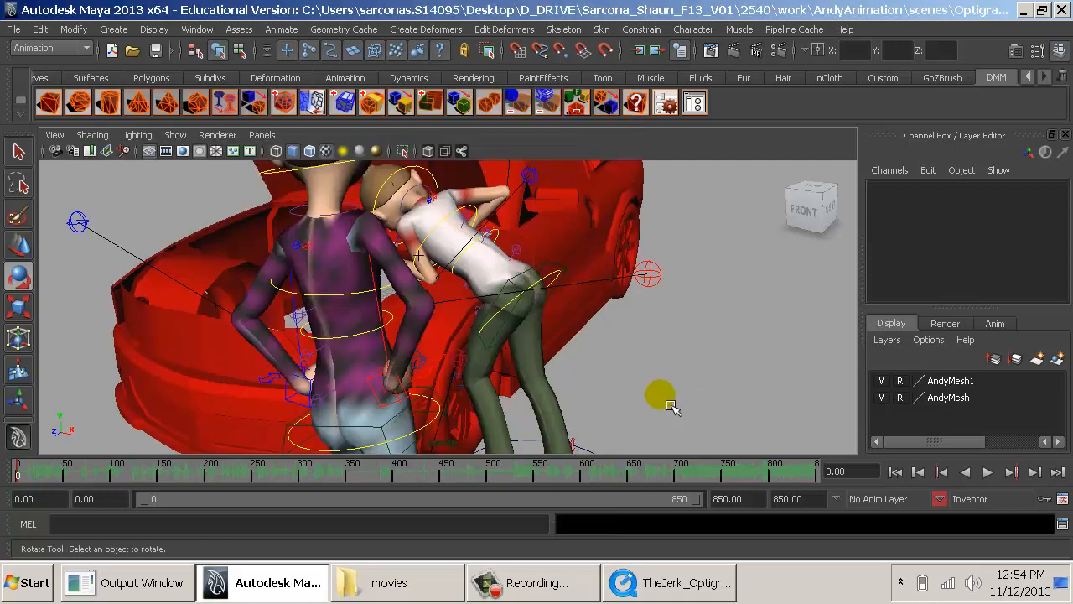
- Set Steve as the current character set again
{"action": "left_click", "coordinate": [939, 498]}
{"action": "mouse_move", "coordinate": [977, 517]}
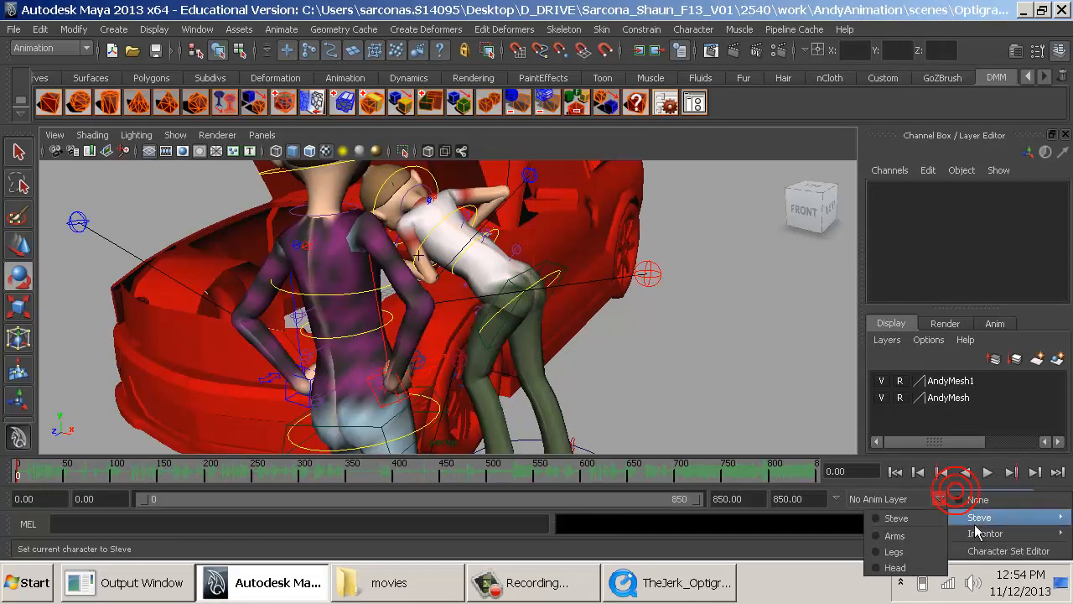
{"action": "left_click", "coordinate": [902, 517]}
- Step through the TheJerk_Optigrab reference clip from frame 0 to 37, examining how the mechanic rises from the engine bay
{"action": "left_click", "coordinate": [634, 582]}
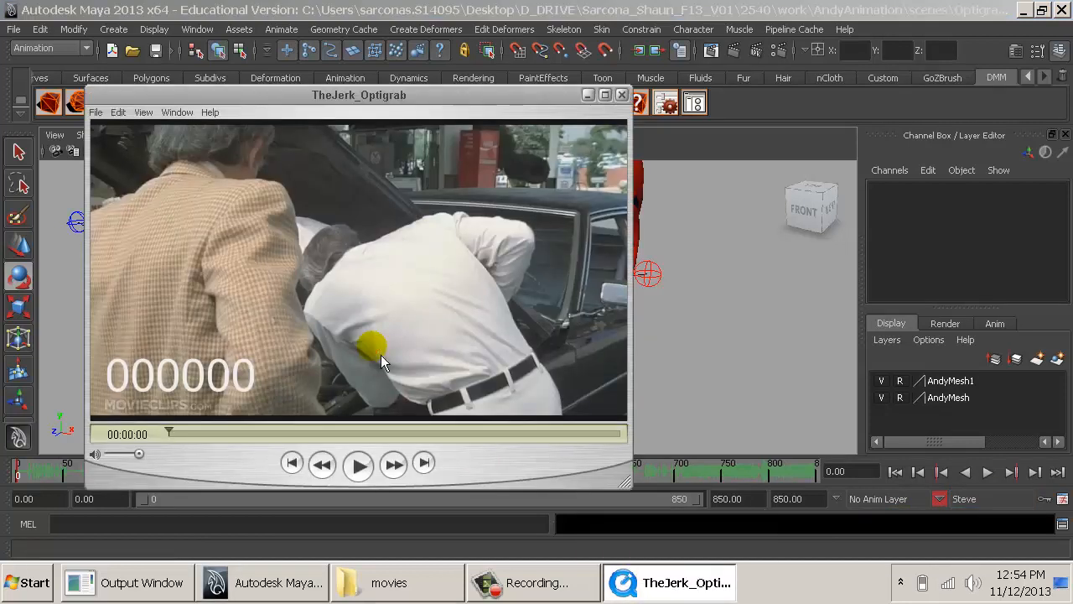
{"action": "key", "text": "Right"}
{"action": "key", "text": "Right"}
{"action": "key", "text": "Right"}
{"action": "key", "text": "Right"}
{"action": "key", "text": "Right"}
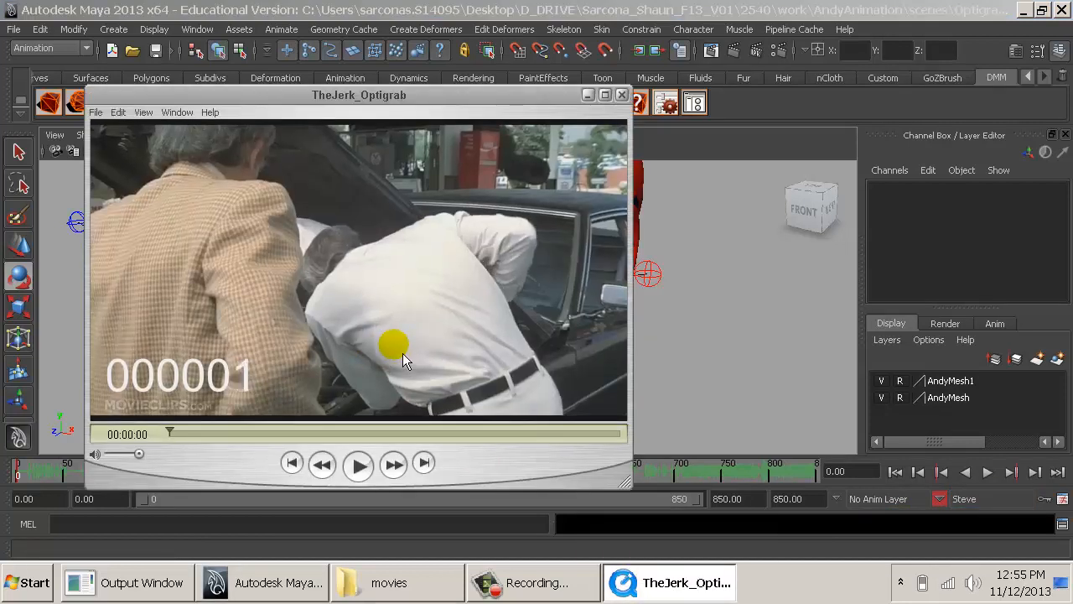
{"action": "key", "text": "Right"}
{"action": "key", "text": "Right"}
{"action": "key", "text": "Right"}
{"action": "key", "text": "Right"}
{"action": "key", "text": "Right"}
{"action": "key", "text": "Right"}
{"action": "key", "text": "Right"}
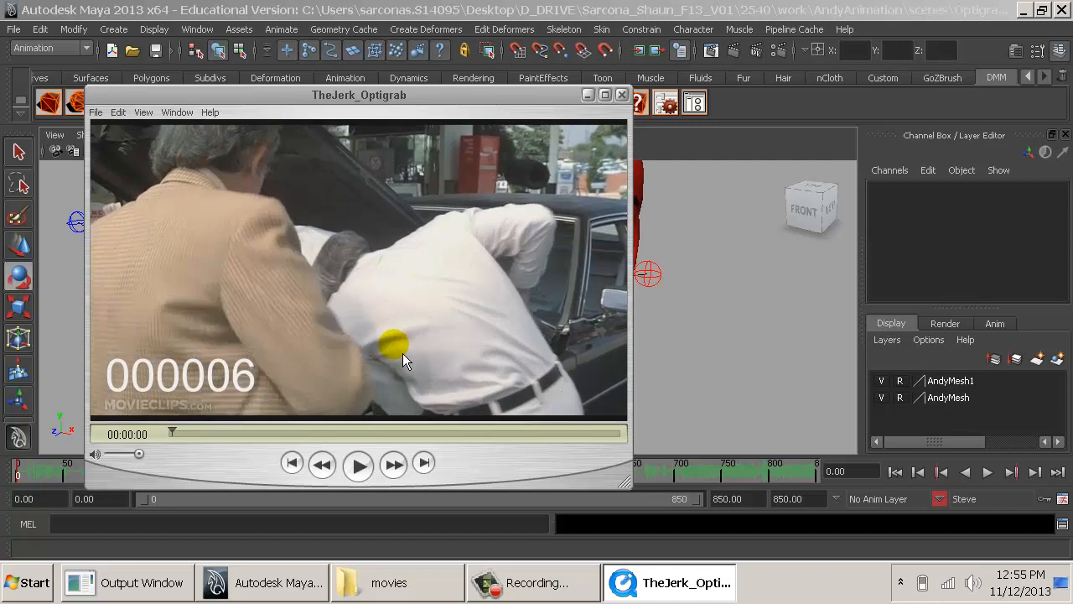
{"action": "key", "text": "Right"}
{"action": "key", "text": "Right"}
{"action": "key", "text": "Right"}
{"action": "key", "text": "Right"}
{"action": "key", "text": "Right"}
{"action": "key", "text": "Right"}
{"action": "key", "text": "Right"}
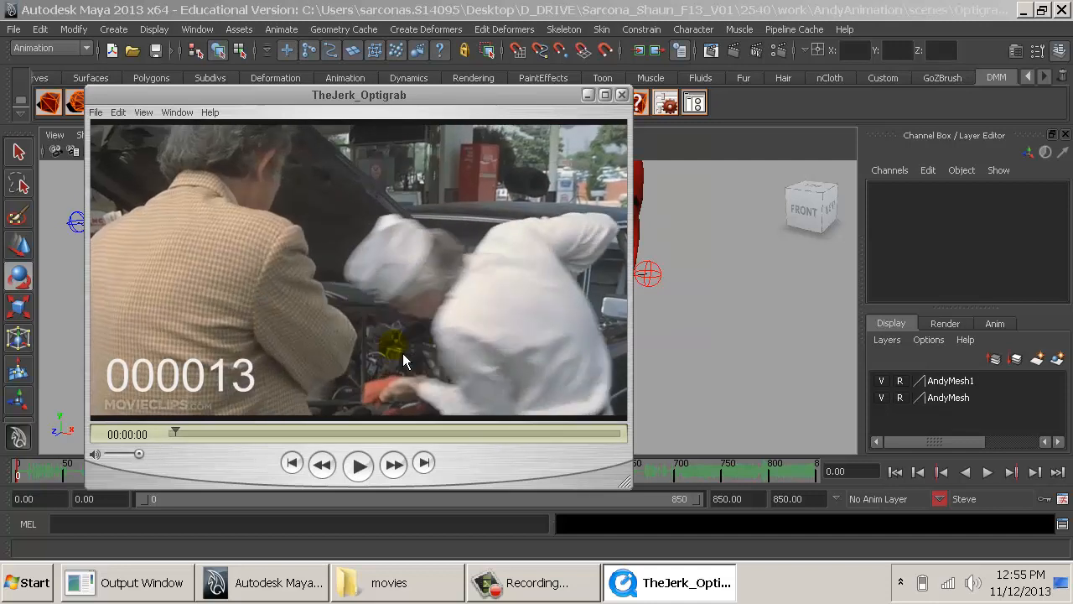
{"action": "key", "text": "Right"}
{"action": "key", "text": "Right"}
{"action": "key", "text": "Right"}
{"action": "key", "text": "Right"}
{"action": "key", "text": "Right"}
{"action": "key", "text": "Right"}
{"action": "key", "text": "Right"}
{"action": "key", "text": "Right"}
{"action": "key", "text": "Right"}
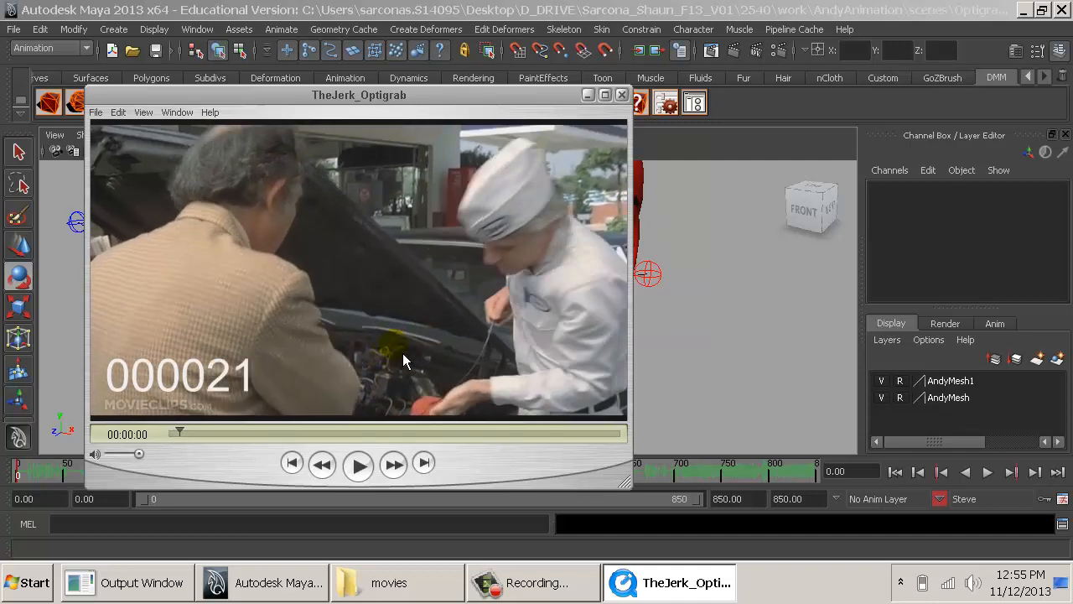
{"action": "key", "text": "Right"}
{"action": "key", "text": "Right"}
{"action": "key", "text": "Right"}
{"action": "key", "text": "Right"}
{"action": "key", "text": "Right"}
{"action": "key", "text": "Right"}
{"action": "key", "text": "Right"}
{"action": "key", "text": "Right"}
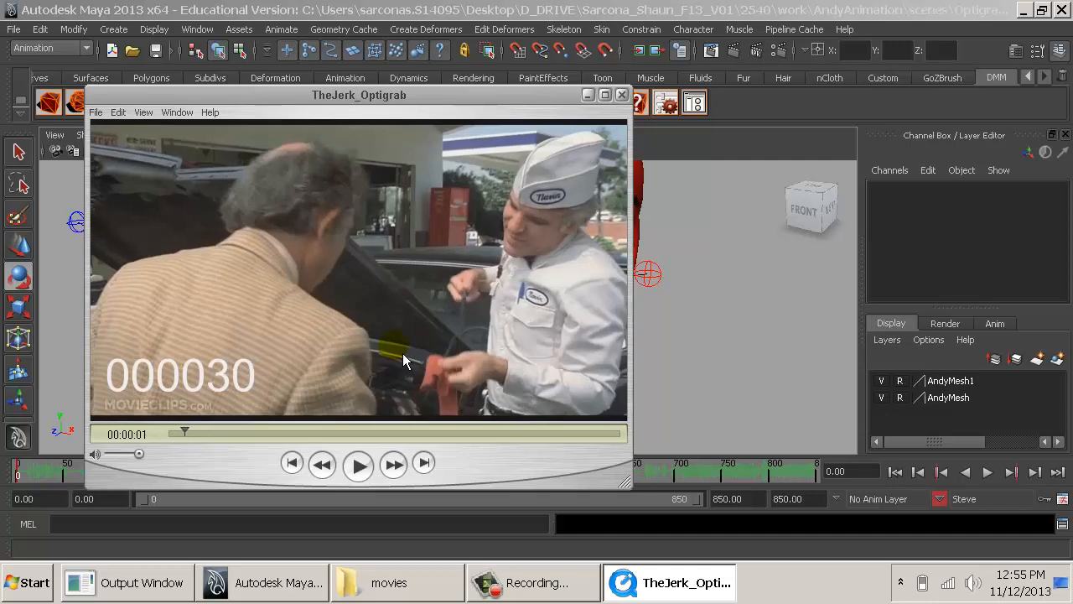
{"action": "key", "text": "Right"}
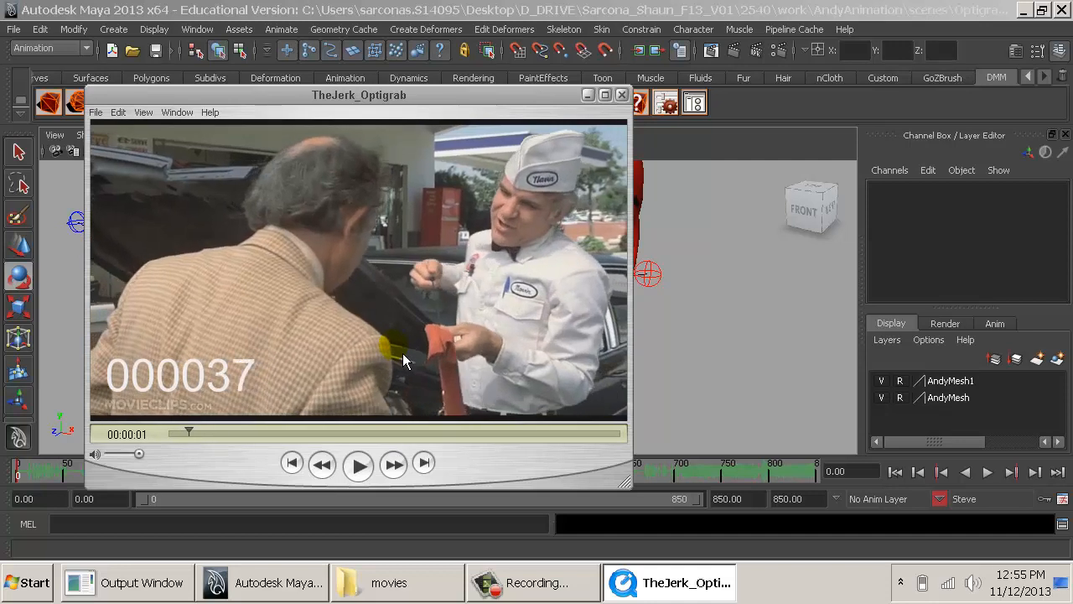
- Step back and forth through frames 32 to 44 of the reference clip, examining where the mechanic settles into his upright pose
{"action": "key", "text": "Left"}
{"action": "key", "text": "Left"}
{"action": "key", "text": "Left"}
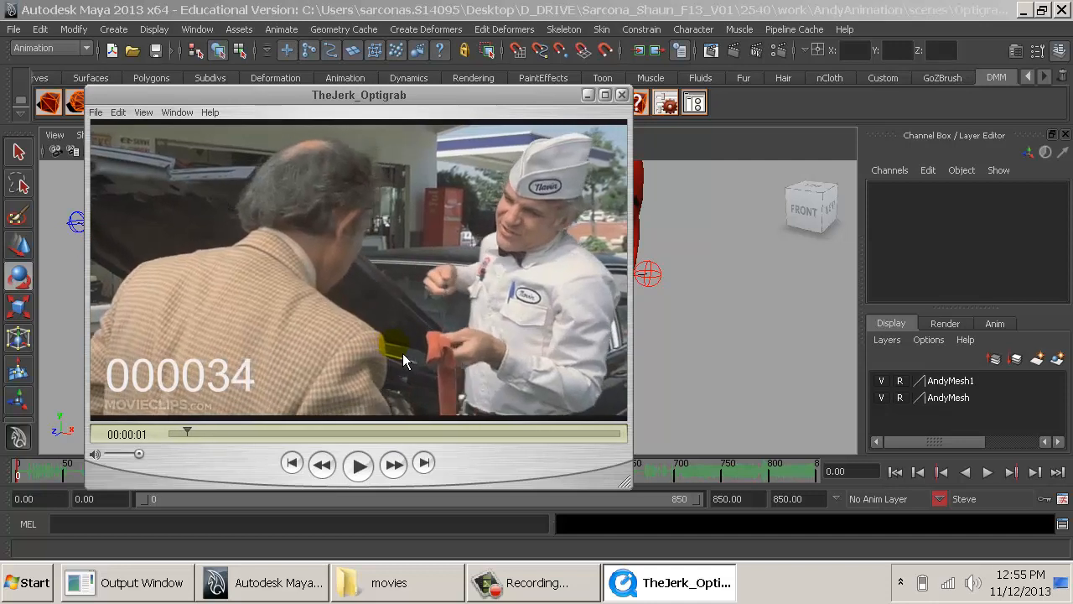
{"action": "key", "text": "Left"}
{"action": "key", "text": "Left"}
{"action": "key", "text": "Left"}
{"action": "key", "text": "Left"}
{"action": "key", "text": "Left"}
{"action": "key", "text": "Left"}
{"action": "key", "text": "Left"}
{"action": "key", "text": "Left"}
{"action": "key", "text": "Left"}
{"action": "key", "text": "Left"}
{"action": "key", "text": "Left"}
{"action": "key", "text": "Left"}
{"action": "key", "text": "Left"}
{"action": "key", "text": "Left"}
{"action": "key", "text": "Left"}
{"action": "key", "text": "Left"}
{"action": "key", "text": "Right"}
{"action": "key", "text": "Right"}
{"action": "key", "text": "Right"}
{"action": "key", "text": "Right"}
{"action": "key", "text": "Right"}
{"action": "key", "text": "Right"}
{"action": "key", "text": "Right"}
{"action": "key", "text": "Right"}
{"action": "key", "text": "Right"}
{"action": "key", "text": "Right"}
{"action": "key", "text": "Right"}
{"action": "key", "text": "Right"}
{"action": "key", "text": "Right"}
{"action": "key", "text": "Right"}
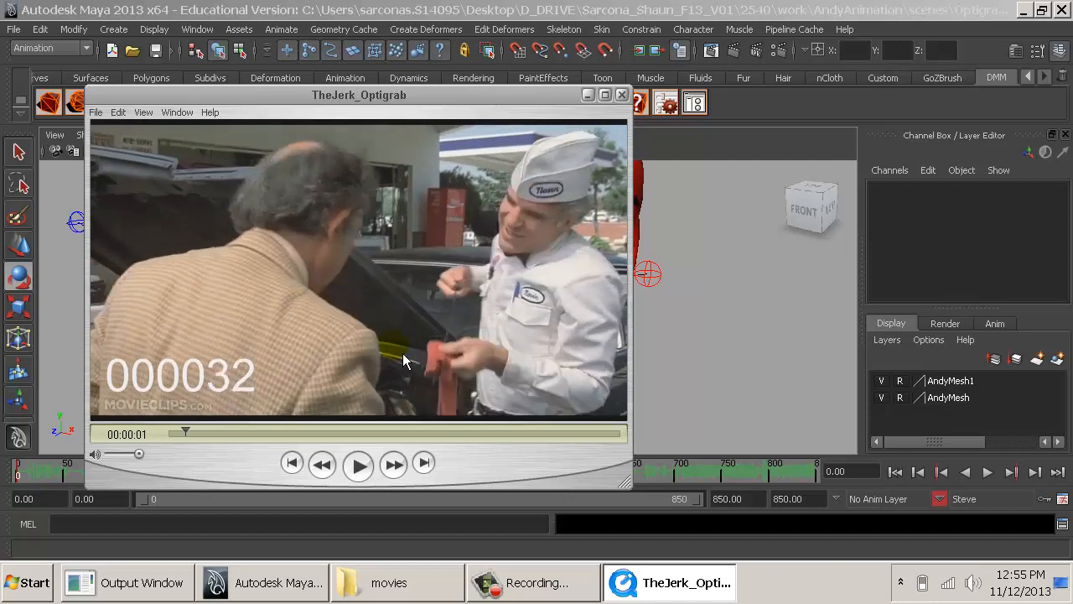
{"action": "key", "text": "Right"}
{"action": "key", "text": "Right"}
{"action": "key", "text": "Right"}
{"action": "key", "text": "Right"}
{"action": "key", "text": "Right"}
{"action": "key", "text": "Right"}
{"action": "key", "text": "Right"}
{"action": "key", "text": "Right"}
{"action": "key", "text": "Right"}
{"action": "key", "text": "Right"}
{"action": "key", "text": "Right"}
{"action": "key", "text": "Right"}
{"action": "key", "text": "Right"}
{"action": "key", "text": "Left"}
{"action": "key", "text": "Left"}
{"action": "key", "text": "Left"}
{"action": "key", "text": "Right"}
{"action": "key", "text": "Right"}
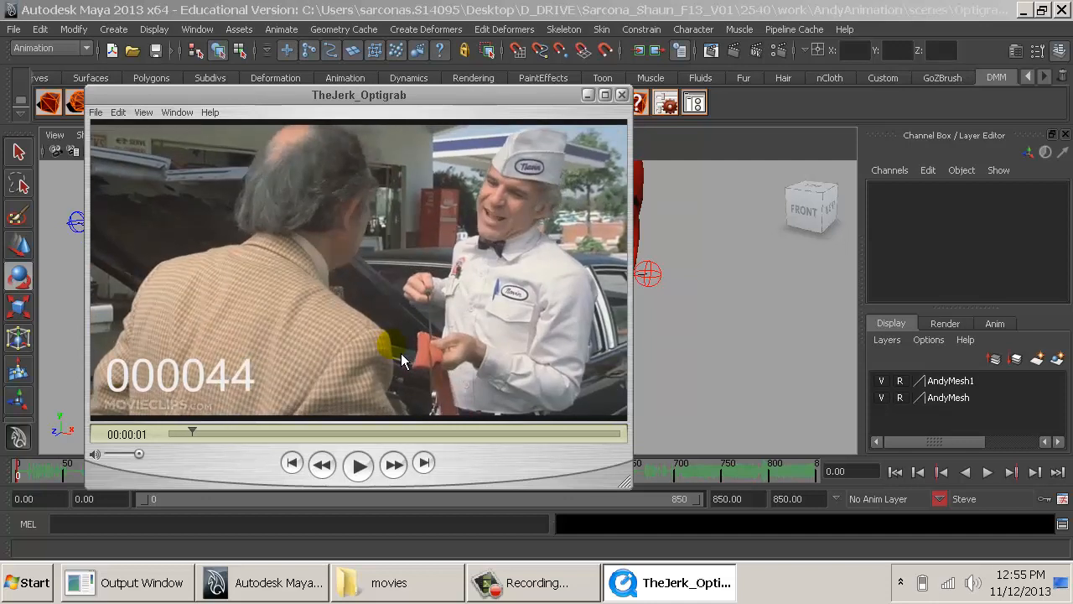
{"action": "key", "text": "Left"}
{"action": "key", "text": "Left"}
{"action": "key", "text": "Left"}
{"action": "key", "text": "Left"}
{"action": "key", "text": "Left"}
{"action": "key", "text": "Left"}
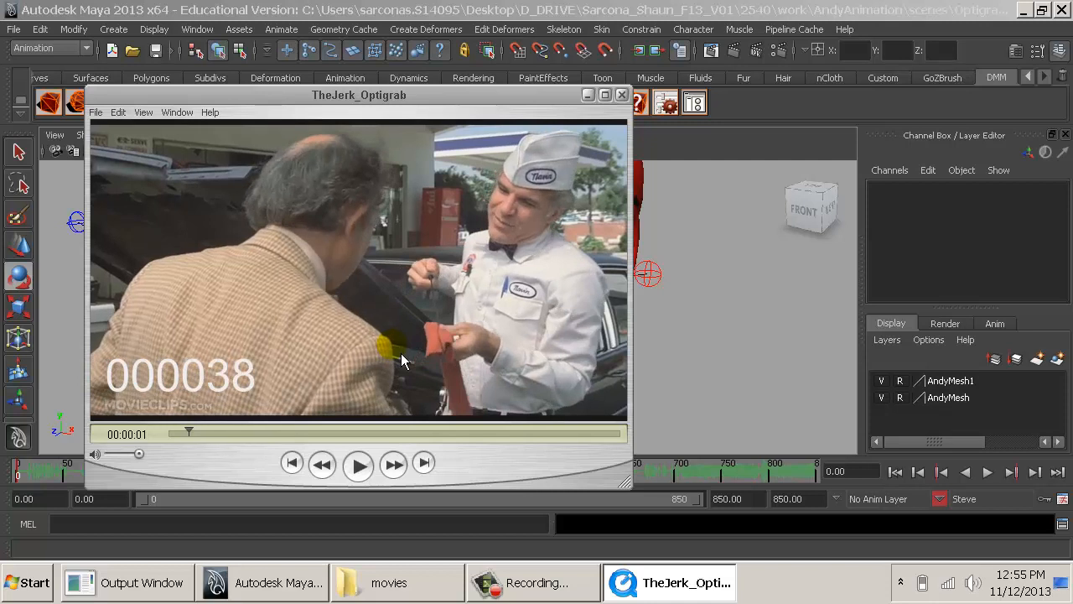
{"action": "key", "text": "Left"}
{"action": "key", "text": "Left"}
{"action": "key", "text": "Left"}
{"action": "key", "text": "Left"}
{"action": "key", "text": "Left"}
{"action": "key", "text": "Left"}
{"action": "key", "text": "Left"}
{"action": "key", "text": "Left"}
{"action": "key", "text": "Left"}
{"action": "key", "text": "Left"}
{"action": "key", "text": "Left"}
{"action": "key", "text": "Right"}
{"action": "key", "text": "Right"}
{"action": "key", "text": "Right"}
{"action": "key", "text": "Right"}
{"action": "key", "text": "Right"}
{"action": "key", "text": "Right"}
{"action": "key", "text": "Right"}
{"action": "key", "text": "Right"}
{"action": "key", "text": "Right"}
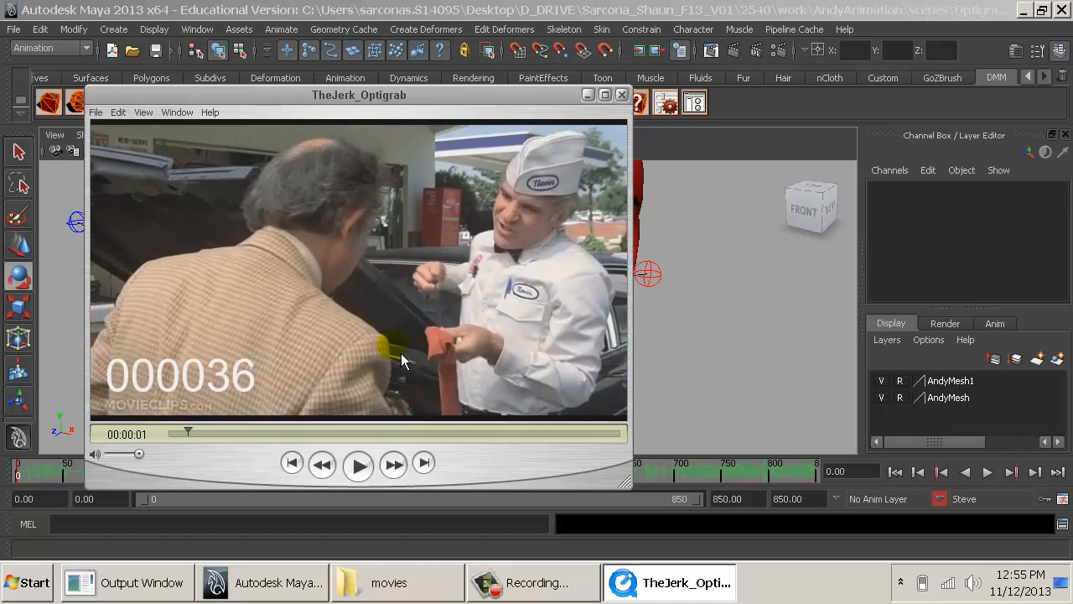
{"action": "key", "text": "Left"}
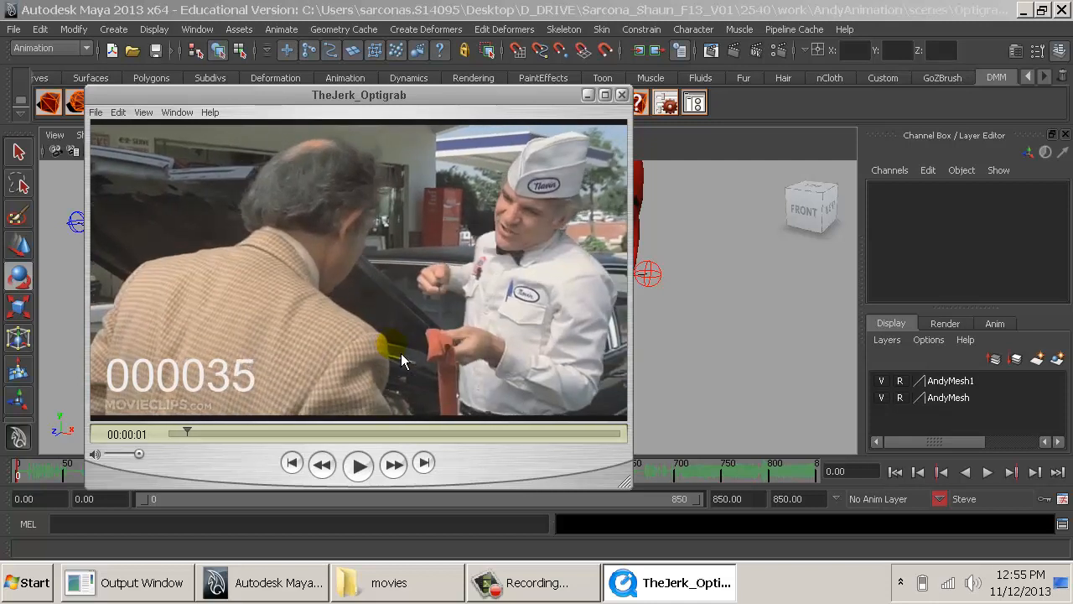
{"action": "key", "text": "Right"}
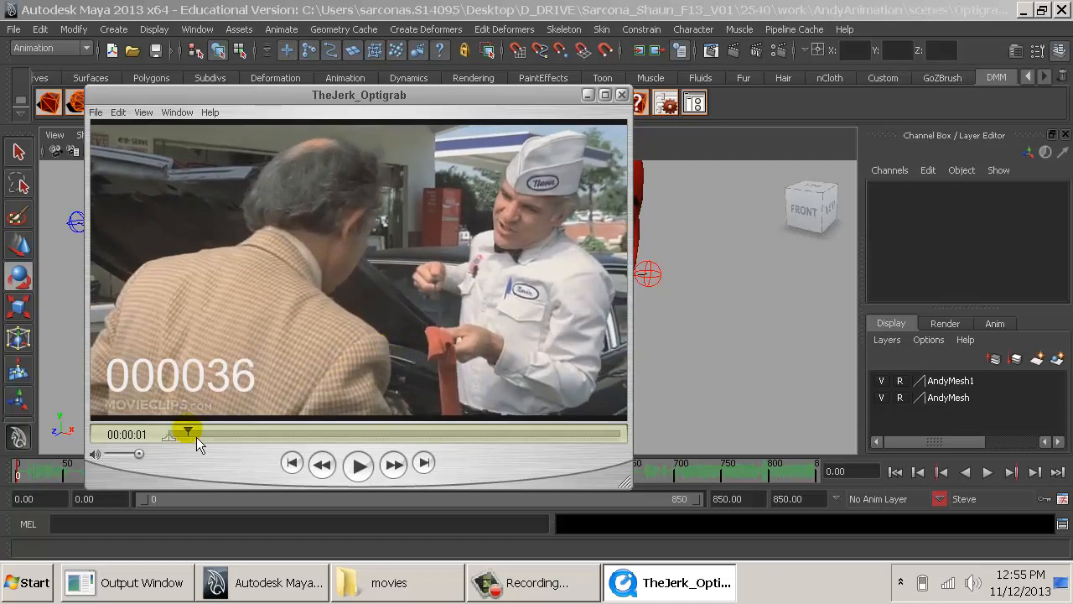
{"action": "mouse_move", "coordinate": [196, 437]}
{"action": "left_mouse_down"}
{"action": "mouse_move", "coordinate": [177, 436]}
{"action": "mouse_move", "coordinate": [198, 434]}
{"action": "left_mouse_up"}
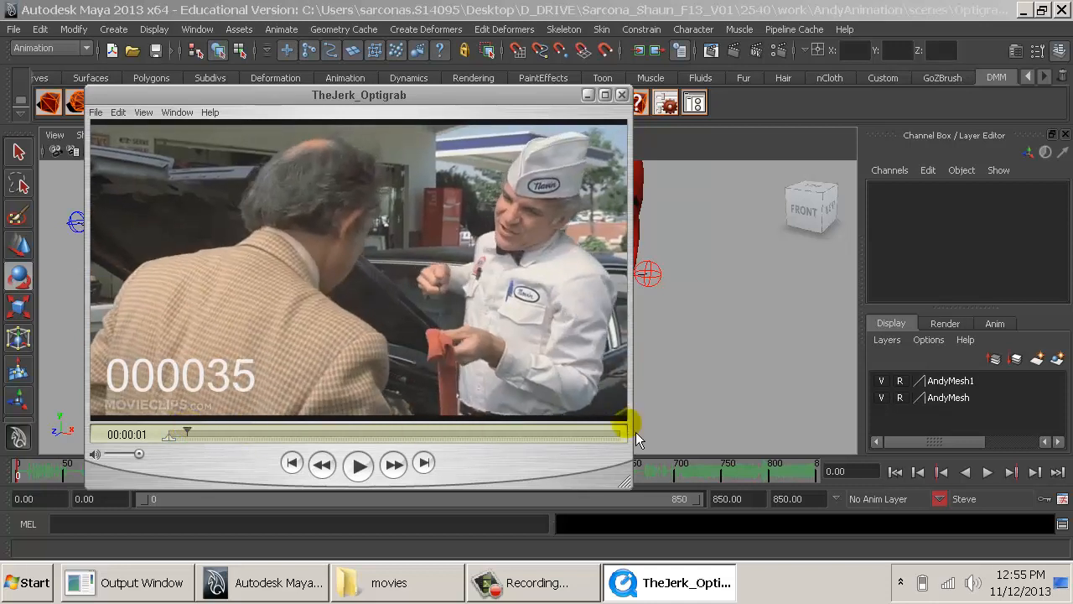
- Scrub the reference clip back towards its start and review how the mechanic's body moves up to frame 26
{"action": "left_click", "coordinate": [778, 379]}
{"action": "middle_click_drag", "start_coordinate": [627, 411], "coordinate": [594, 334], "text": "alt"}
{"action": "key", "text": "alt+Tab"}
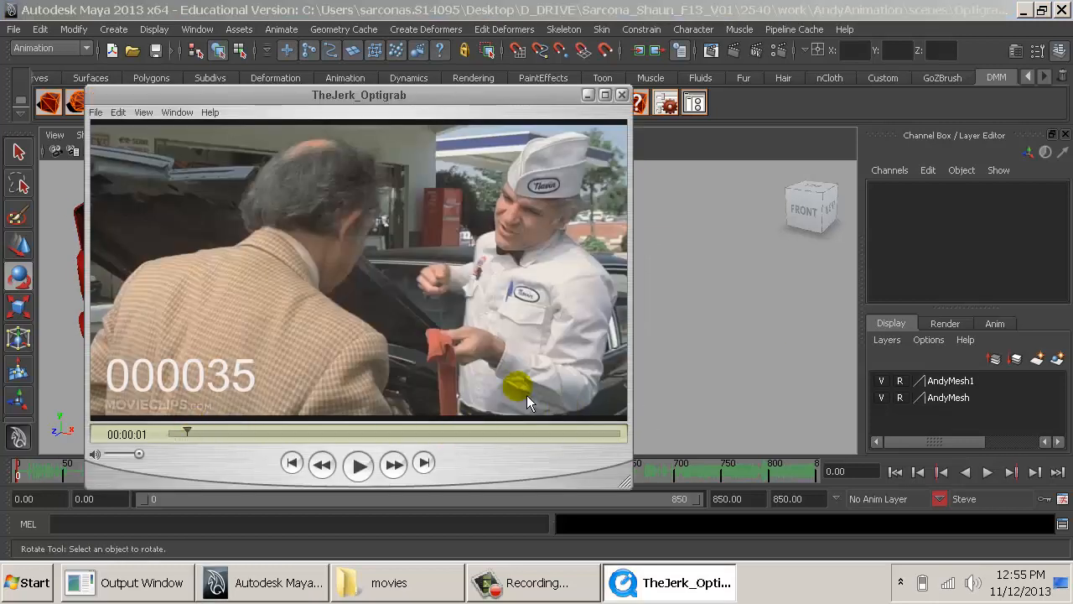
{"action": "mouse_move", "coordinate": [188, 432]}
{"action": "left_mouse_down"}
{"action": "mouse_move", "coordinate": [196, 443]}
{"action": "mouse_move", "coordinate": [171, 439]}
{"action": "left_mouse_up"}
{"action": "left_click", "coordinate": [476, 387]}
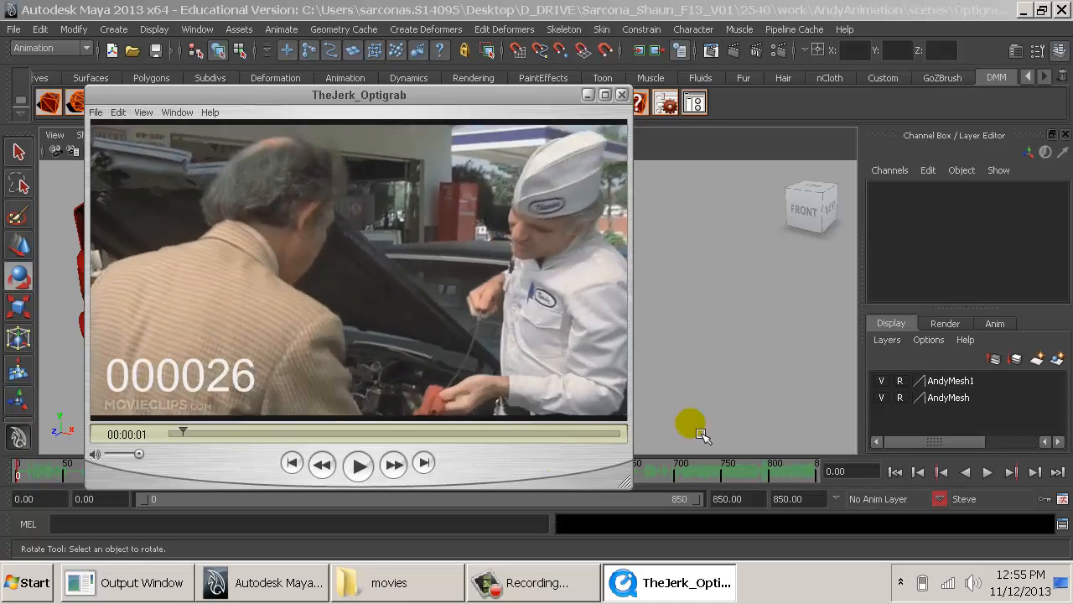
{"action": "left_click", "coordinate": [718, 383]}
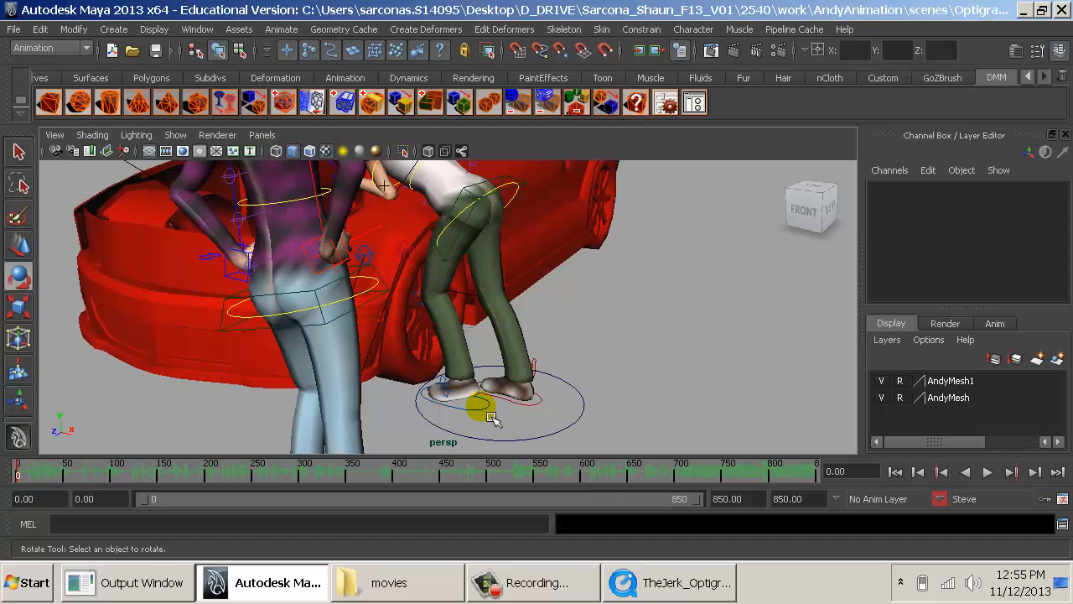
{"action": "left_click", "coordinate": [514, 401]}
{"action": "left_click_drag", "start_coordinate": [533, 404], "coordinate": [454, 403], "text": "alt"}
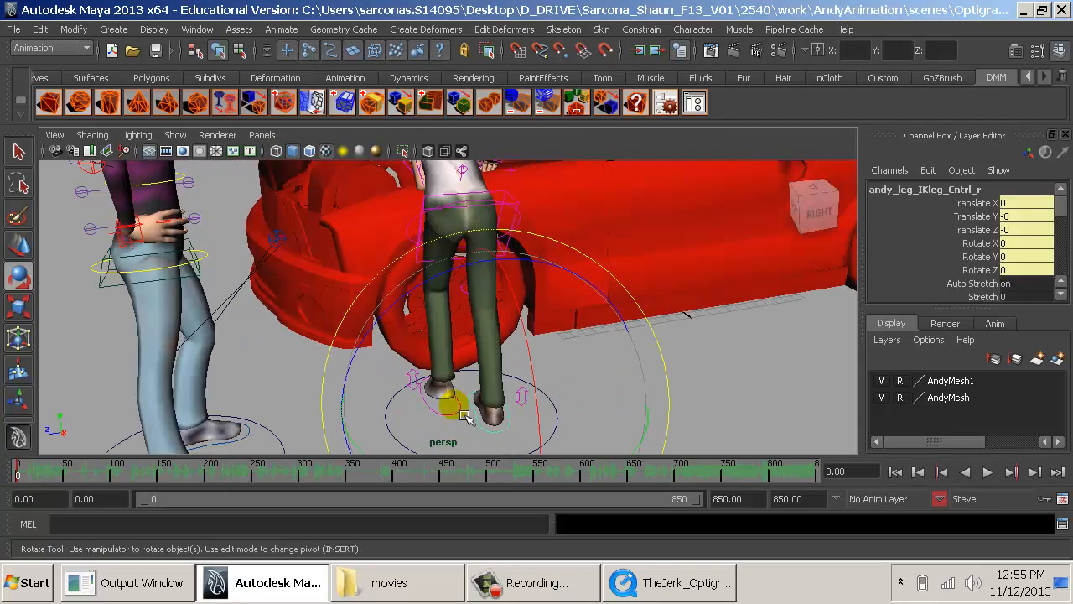
{"action": "middle_click_drag", "start_coordinate": [454, 403], "coordinate": [476, 374], "text": "alt"}
{"action": "left_click_drag", "start_coordinate": [484, 384], "coordinate": [525, 397], "text": "alt"}
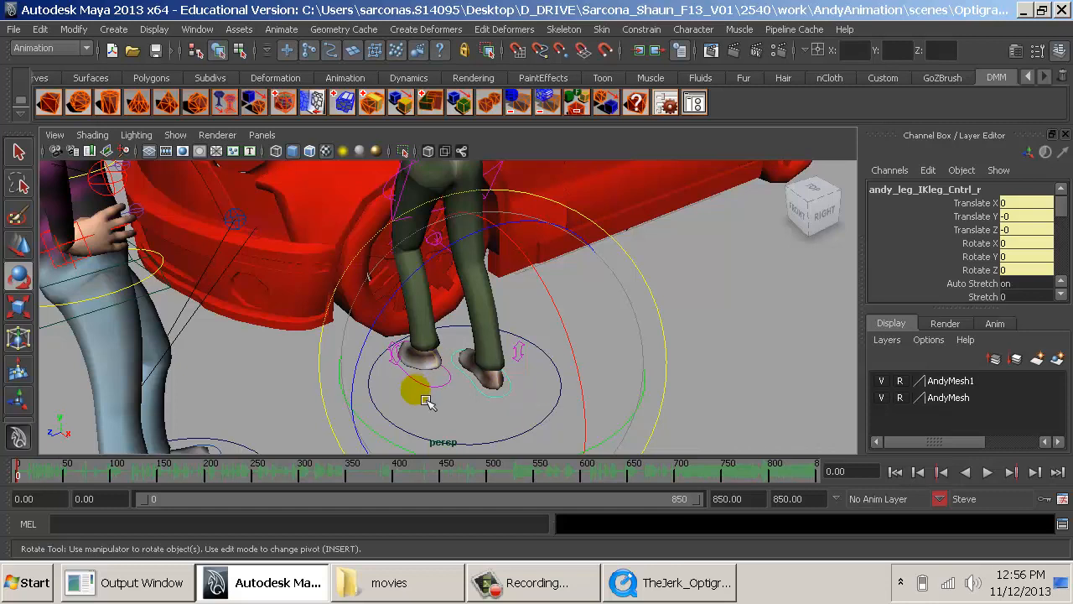
{"action": "key", "text": "w"}
{"action": "left_click", "coordinate": [428, 397]}
{"action": "left_click_drag", "start_coordinate": [444, 366], "coordinate": [546, 412]}
{"action": "key", "text": "ctrl+z"}
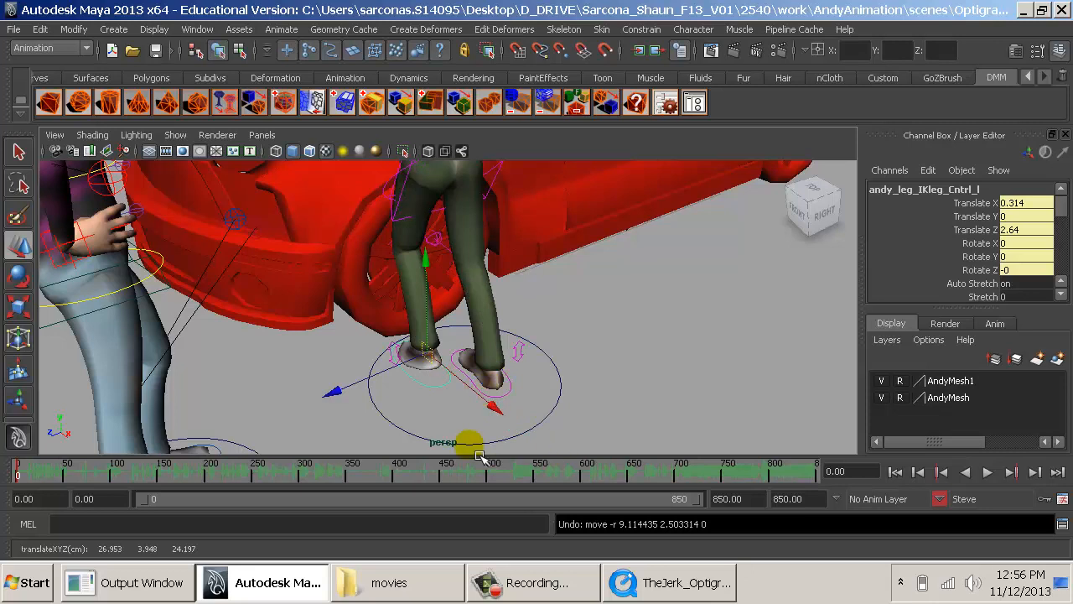
- Set the current time to frame 35 and move Steve's right foot control to about Translate X -0.22, Z -1.852
{"action": "left_click", "coordinate": [851, 474]}
{"action": "type", "text": "35"}
{"action": "key", "text": "Return"}
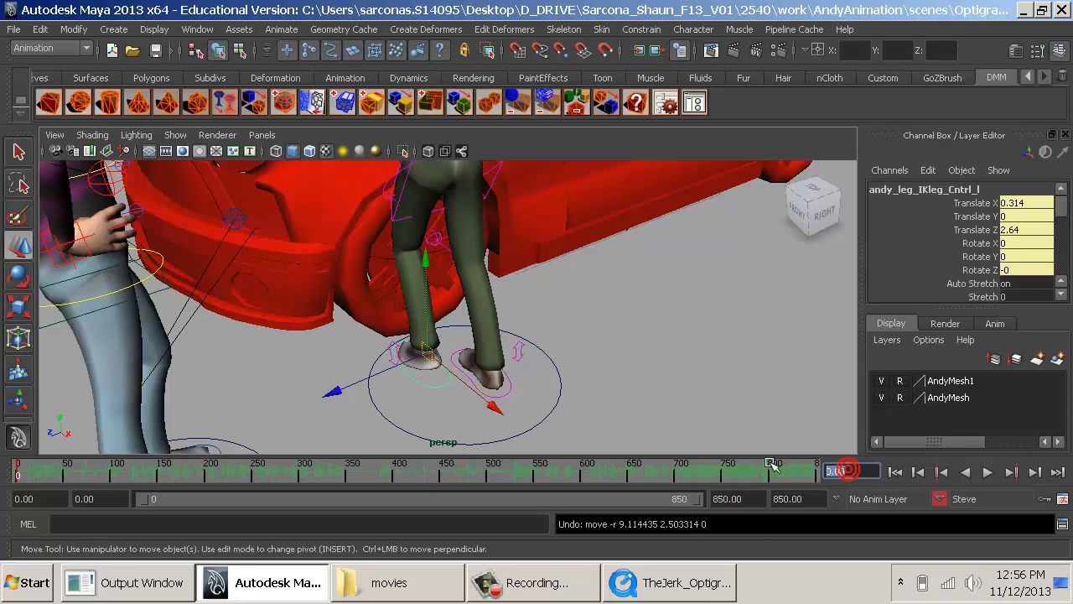
{"action": "left_click", "coordinate": [520, 392]}
{"action": "left_click_drag", "start_coordinate": [537, 395], "coordinate": [565, 406]}
- Move Steve's left foot control to about Translate X -0.731, Z -6.15 and turn it to Rotate Y 90
{"action": "left_click", "coordinate": [450, 393]}
{"action": "right_click_drag", "start_coordinate": [494, 412], "coordinate": [479, 403], "text": "alt"}
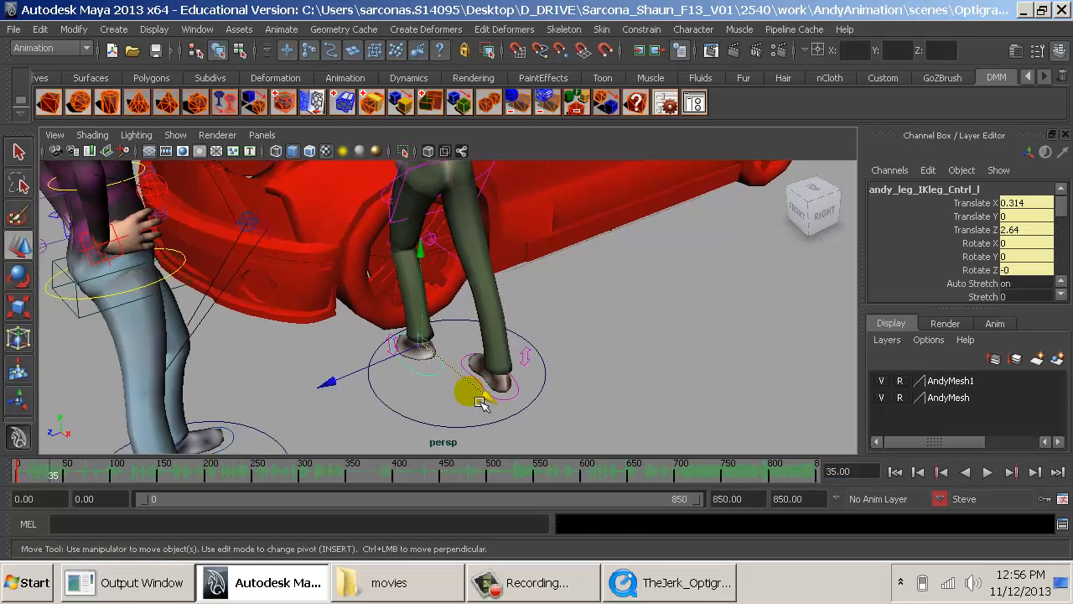
{"action": "left_click_drag", "start_coordinate": [491, 404], "coordinate": [606, 467]}
{"action": "key", "text": "e"}
{"action": "middle_click_drag", "start_coordinate": [606, 431], "coordinate": [558, 336], "text": "alt"}
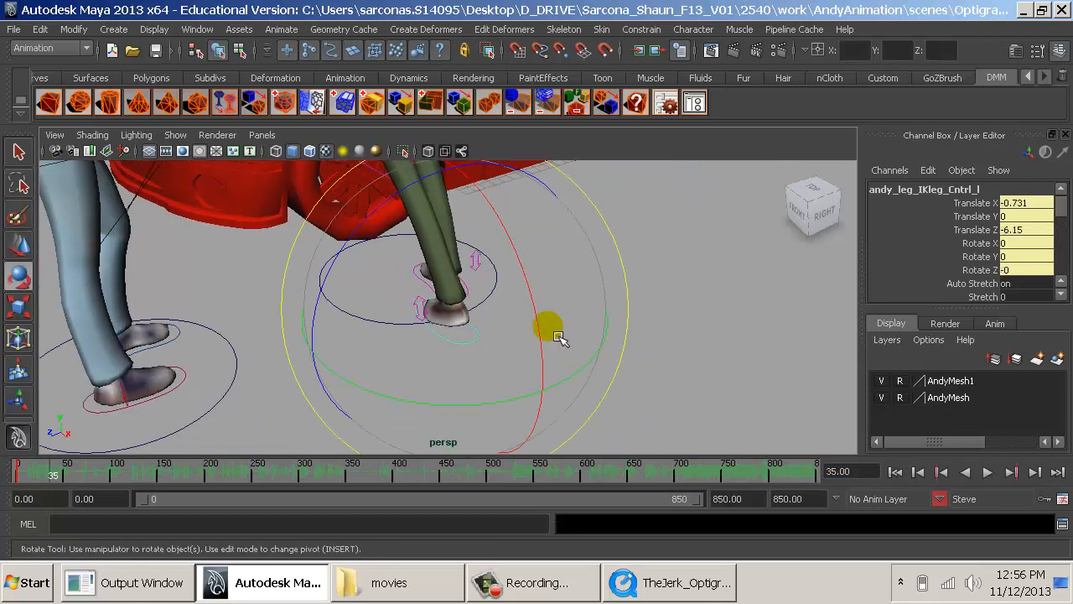
{"action": "left_click_drag", "start_coordinate": [515, 354], "coordinate": [543, 382], "text": "alt"}
- Rotate Steve's right foot control around Y so it points the same way as the left foot
{"action": "left_click_drag", "start_coordinate": [682, 338], "coordinate": [442, 364], "text": "alt"}
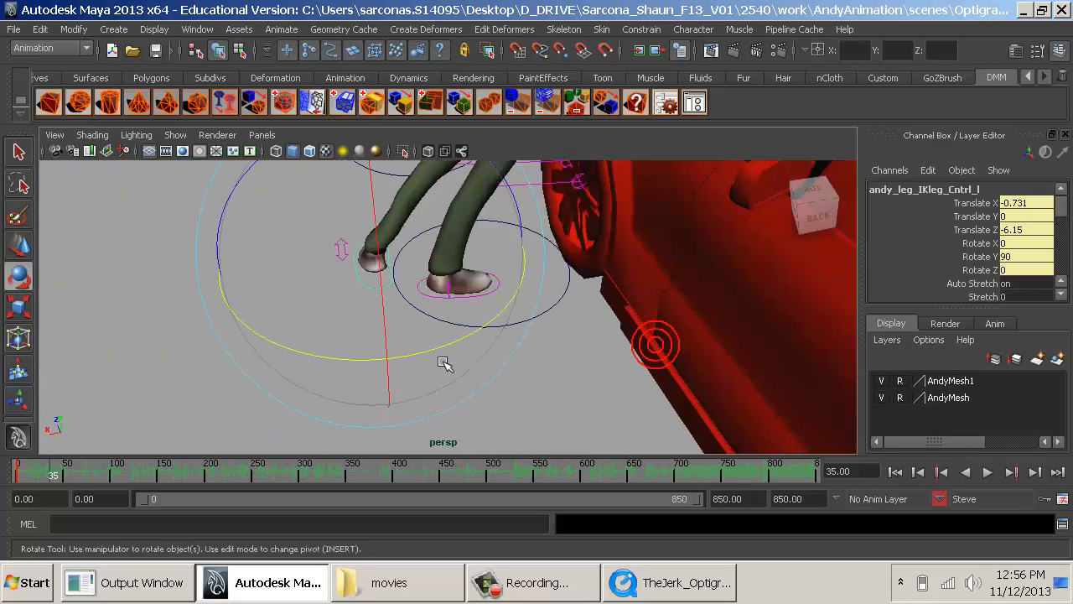
{"action": "key", "text": "q"}
{"action": "key", "text": "e"}
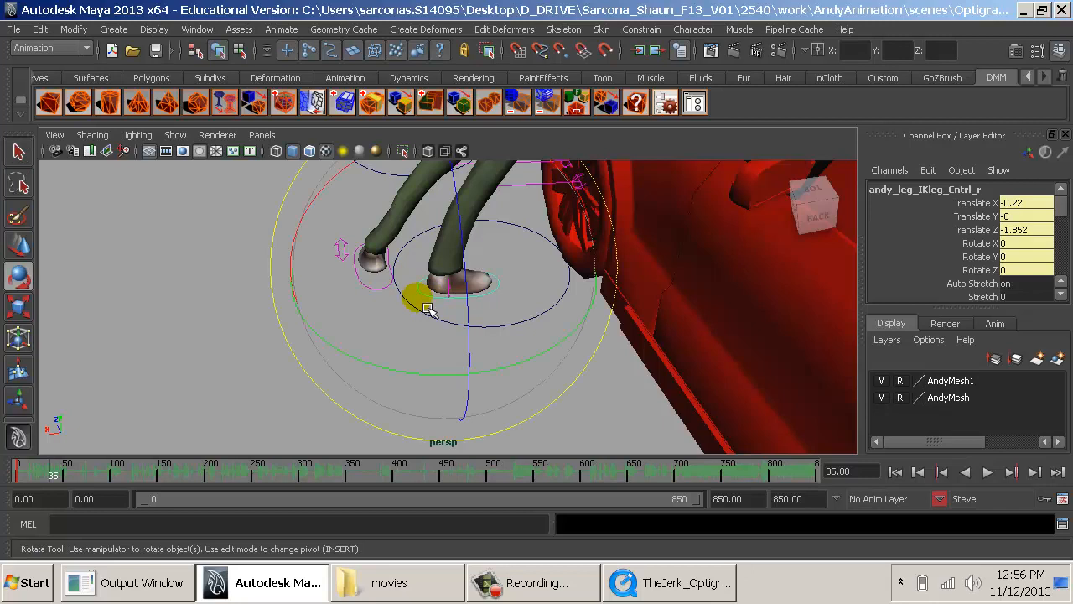
{"action": "left_click_drag", "start_coordinate": [355, 361], "coordinate": [460, 376]}
- Move Steve's spine root to about Translate X -0.344, Z -2.893 and straighten him up with Rotate X 0
{"action": "left_click_drag", "start_coordinate": [403, 357], "coordinate": [549, 336], "text": "alt"}
{"action": "middle_click_drag", "start_coordinate": [545, 323], "coordinate": [537, 300], "text": "alt"}
{"action": "left_click_drag", "start_coordinate": [536, 300], "coordinate": [521, 266], "text": "alt"}
{"action": "left_click", "coordinate": [508, 267]}
{"action": "key", "text": "w"}
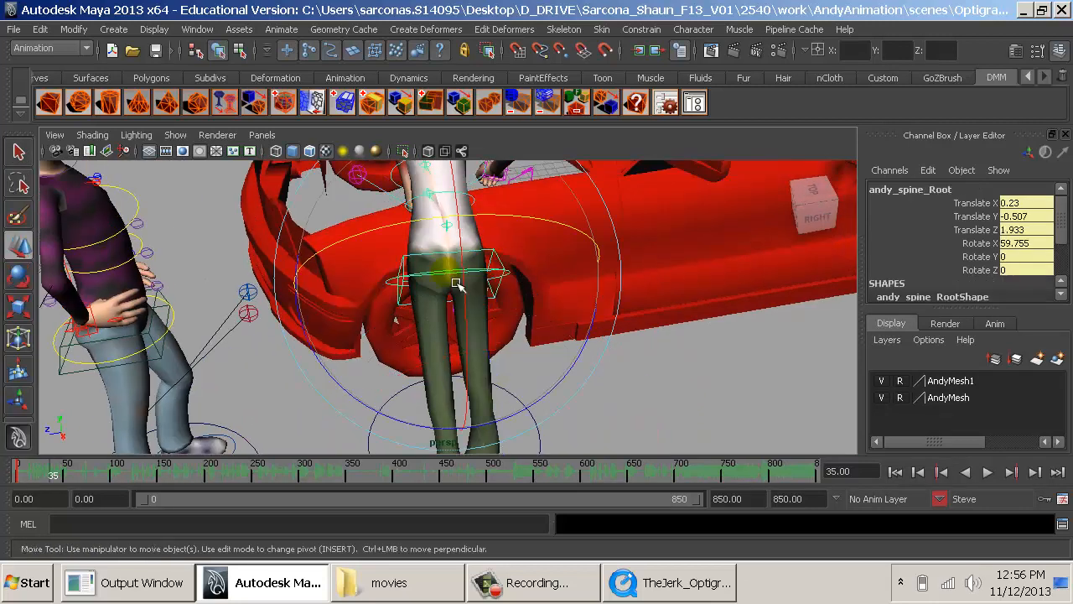
{"action": "left_click_drag", "start_coordinate": [472, 336], "coordinate": [600, 342]}
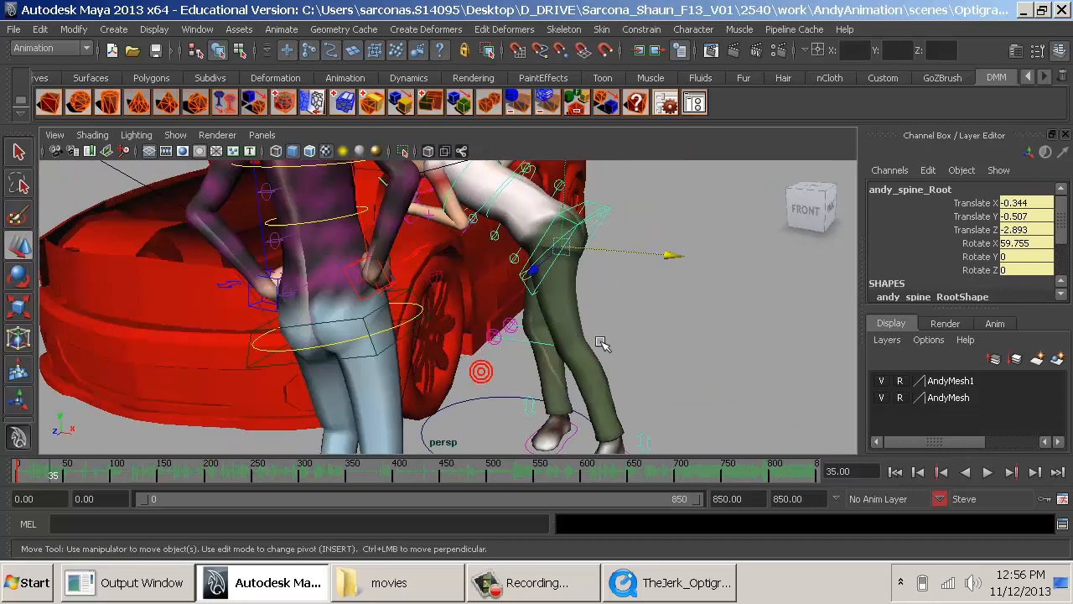
{"action": "right_click_drag", "start_coordinate": [587, 330], "coordinate": [498, 453], "text": "alt"}
{"action": "middle_click_drag", "start_coordinate": [524, 342], "coordinate": [449, 413], "text": "alt"}
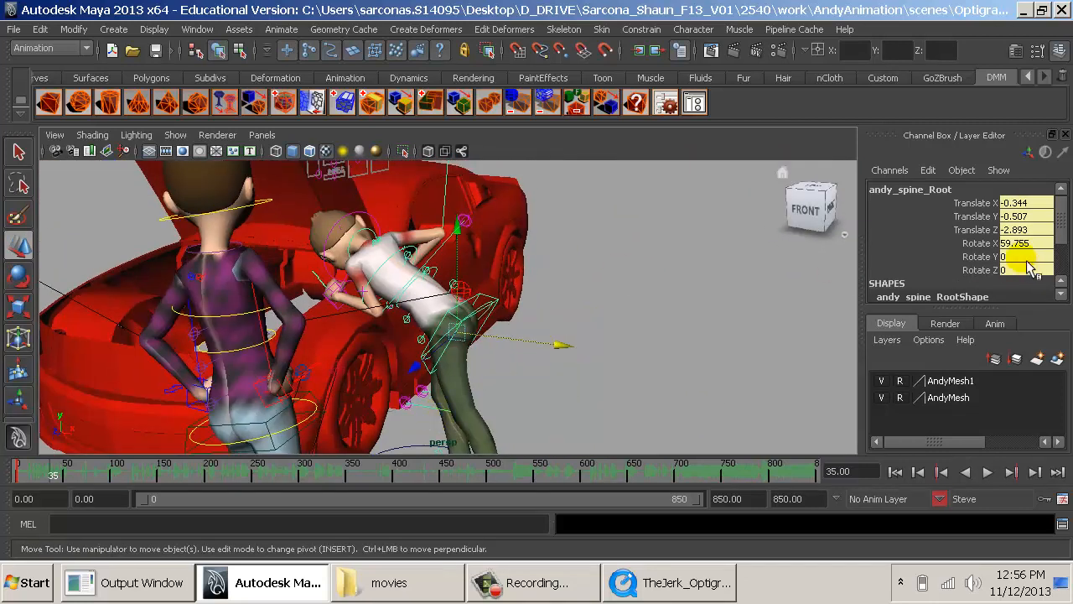
{"action": "key", "text": "Return"}
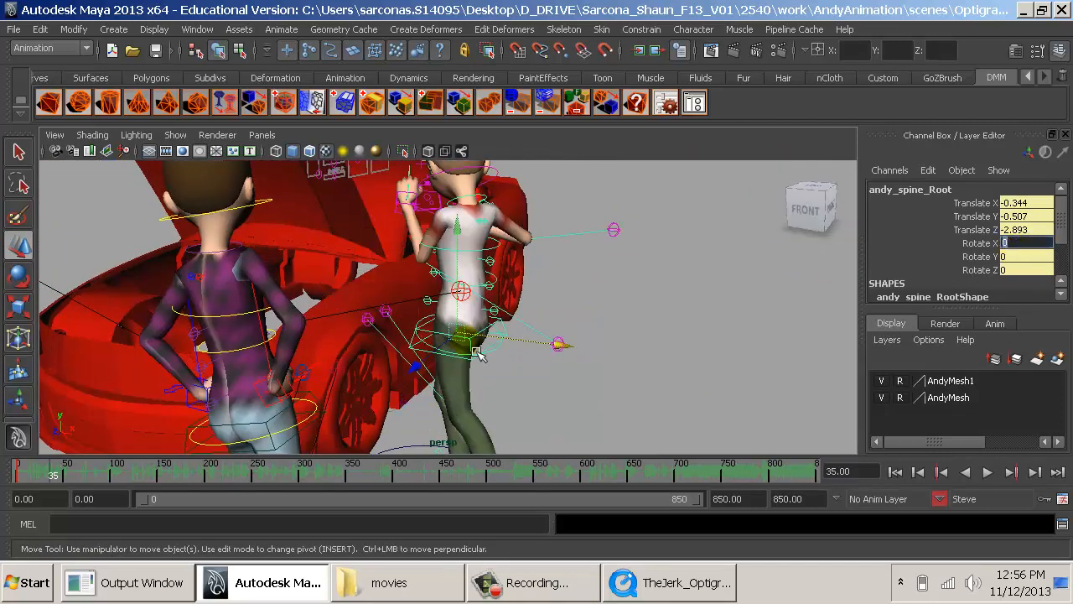
- Turn Steve's spine root to about Rotate Y 98.74 and shift it to about Translate X -0.519, Z -4.366
{"action": "left_click_drag", "start_coordinate": [476, 352], "coordinate": [489, 361], "text": "alt"}
{"action": "key", "text": "e"}
{"action": "left_click_drag", "start_coordinate": [471, 400], "coordinate": [538, 373]}
{"action": "left_click_drag", "start_coordinate": [467, 409], "coordinate": [573, 400]}
{"action": "key", "text": "ctrl+z"}
{"action": "left_click_drag", "start_coordinate": [453, 401], "coordinate": [537, 395]}
{"action": "key", "text": "ctrl+z"}
{"action": "middle_click_drag", "start_coordinate": [537, 396], "coordinate": [554, 371], "text": "alt"}
{"action": "key", "text": "w"}
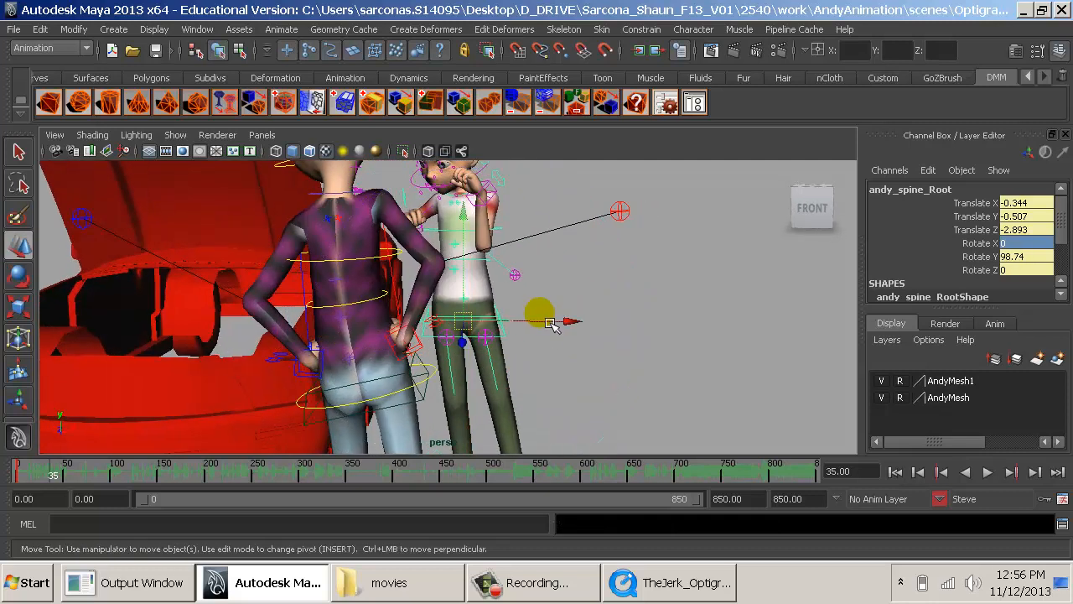
{"action": "left_click_drag", "start_coordinate": [571, 324], "coordinate": [589, 328]}
- Switch to the TheJerk_Optigrab clip and compare Steve's stance with the mechanic's pose around frames 35 to 37
{"action": "key", "text": "alt+Tab"}
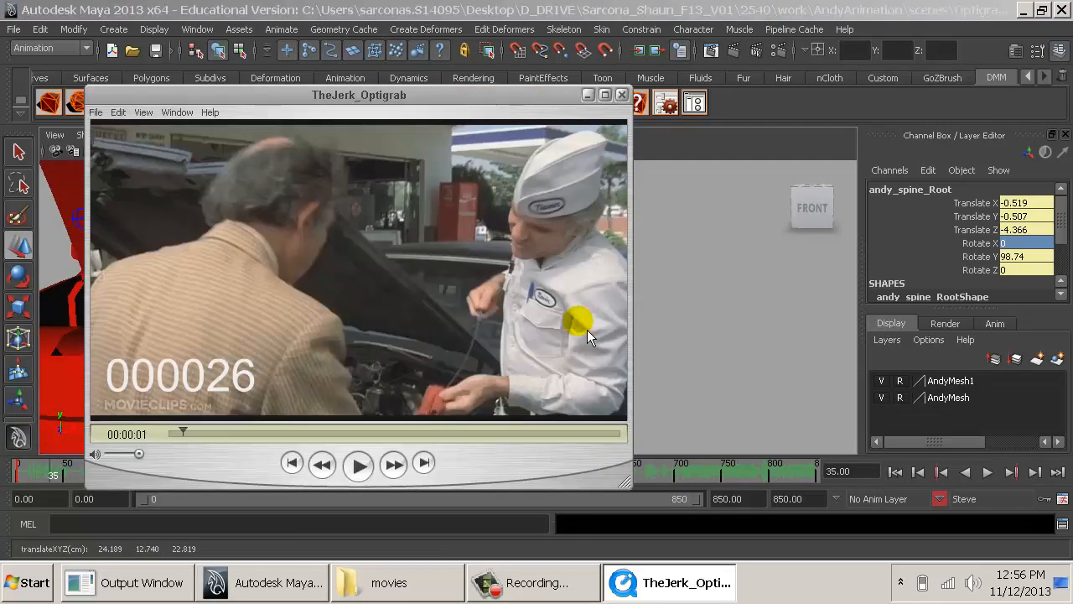
{"action": "key", "text": "Right"}
{"action": "key", "text": "Right"}
{"action": "key", "text": "Right"}
{"action": "key", "text": "Right"}
{"action": "key", "text": "Right"}
{"action": "key", "text": "Right"}
{"action": "key", "text": "Right"}
{"action": "key", "text": "Right"}
{"action": "key", "text": "Right"}
{"action": "key", "text": "Right"}
{"action": "key", "text": "Right"}
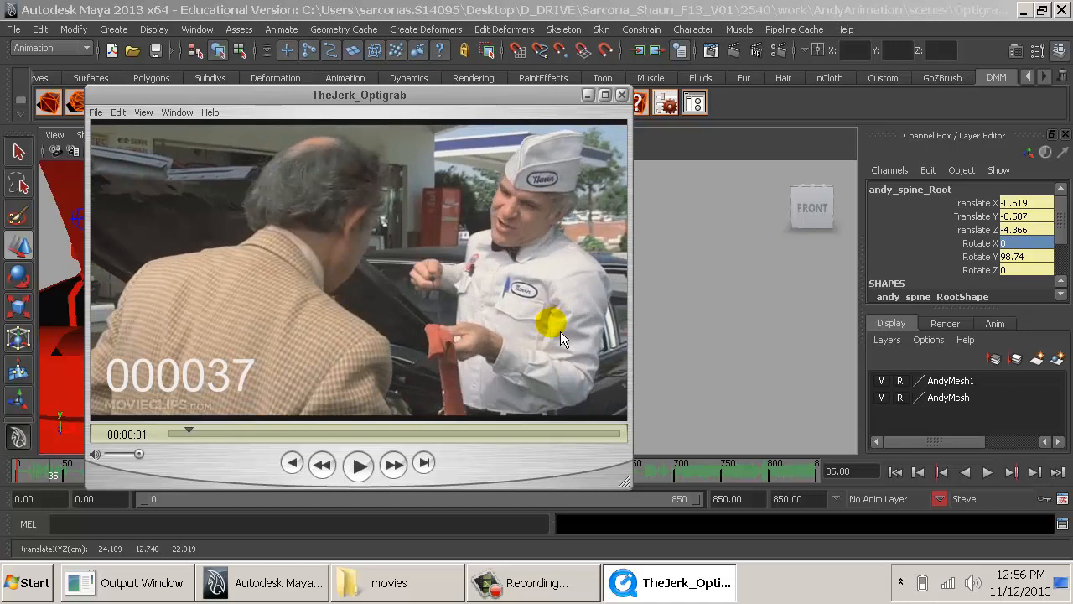
{"action": "key", "text": "Left"}
{"action": "key", "text": "Left"}
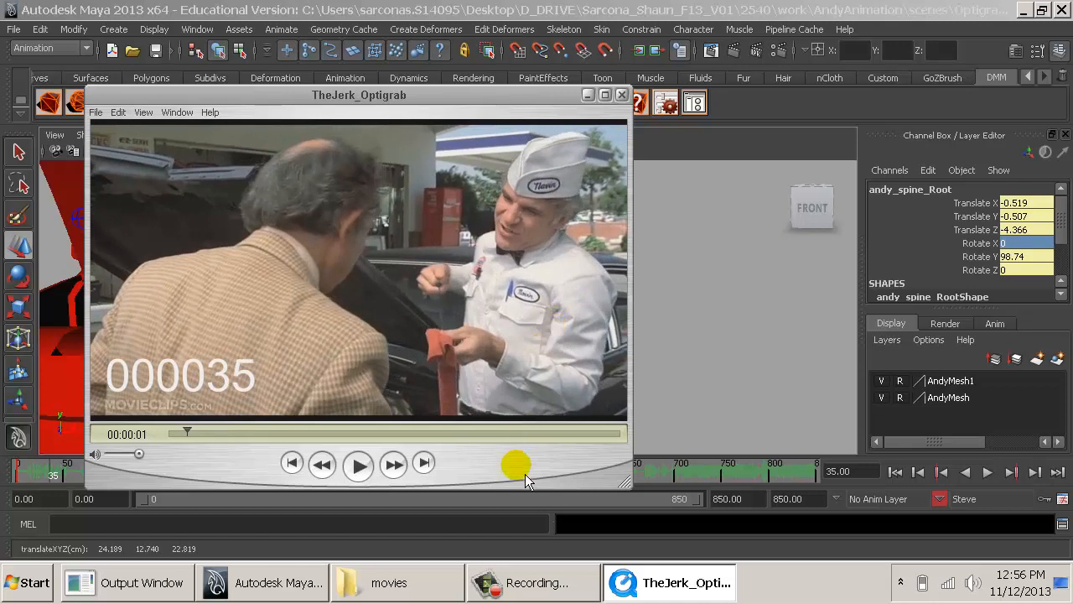
- Switch back to Maya and move Steve's left foot control forward to about Translate X 1.314, Z -6.393
{"action": "key", "text": "alt+Tab"}
{"action": "left_click_drag", "start_coordinate": [582, 383], "coordinate": [457, 426], "text": "alt"}
{"action": "middle_click_drag", "start_coordinate": [455, 424], "coordinate": [414, 299], "text": "alt"}
{"action": "right_click_drag", "start_coordinate": [414, 299], "coordinate": [451, 397], "text": "alt"}
{"action": "left_click", "coordinate": [457, 400]}
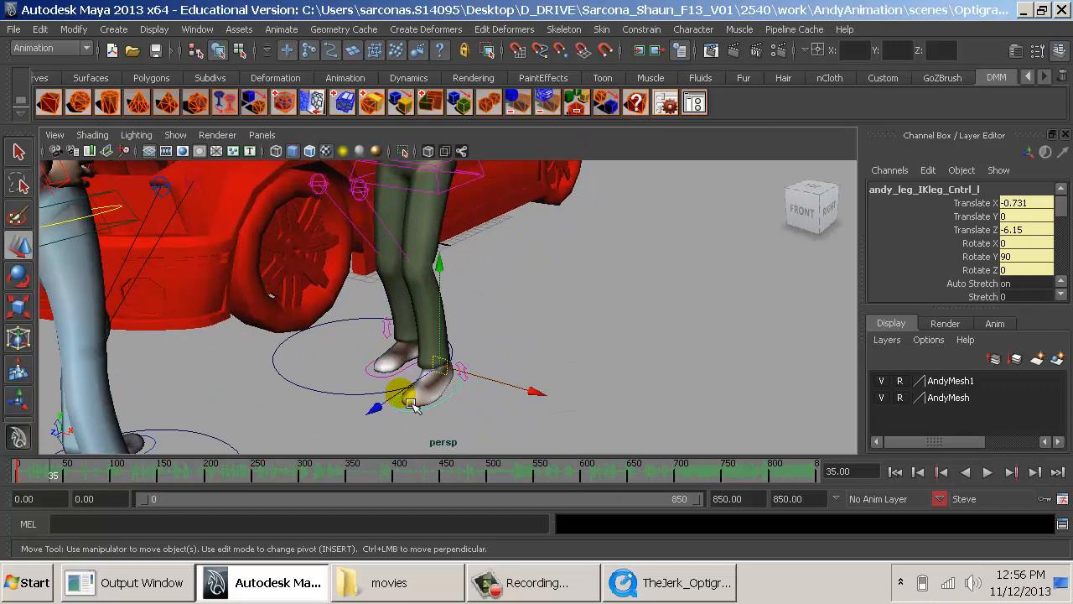
{"action": "left_click_drag", "start_coordinate": [411, 402], "coordinate": [378, 415]}
- Move Steve's spine root forward over his feet to about Translate X 1.134, Z -4.562
{"action": "left_click_drag", "start_coordinate": [429, 327], "coordinate": [476, 288], "text": "alt"}
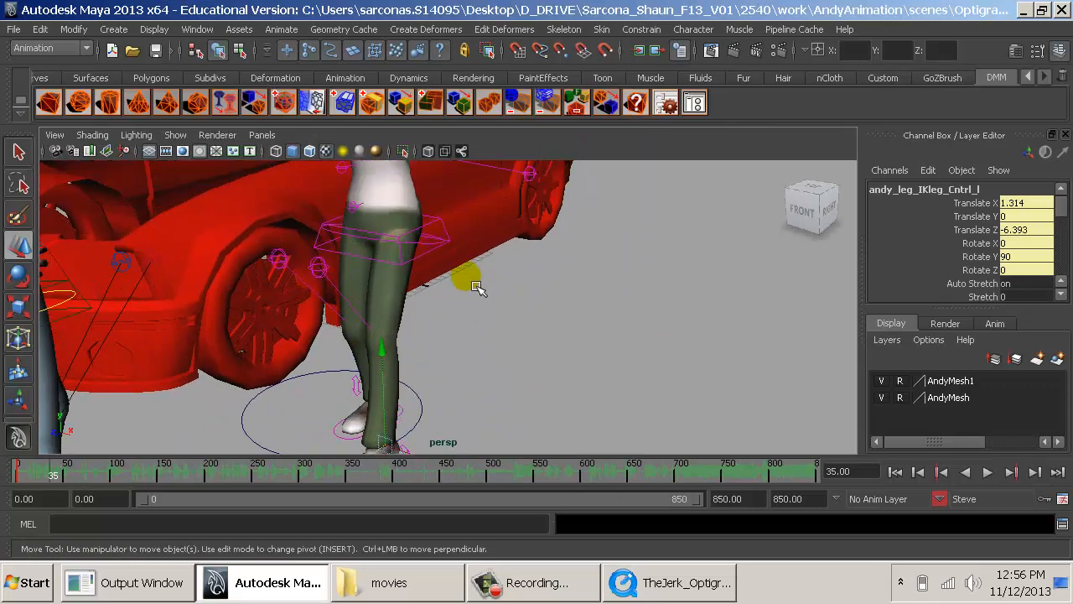
{"action": "left_click", "coordinate": [455, 230]}
{"action": "left_click", "coordinate": [446, 230]}
{"action": "left_click_drag", "start_coordinate": [448, 231], "coordinate": [369, 235], "text": "alt"}
{"action": "middle_click_drag", "start_coordinate": [376, 235], "coordinate": [453, 264], "text": "alt"}
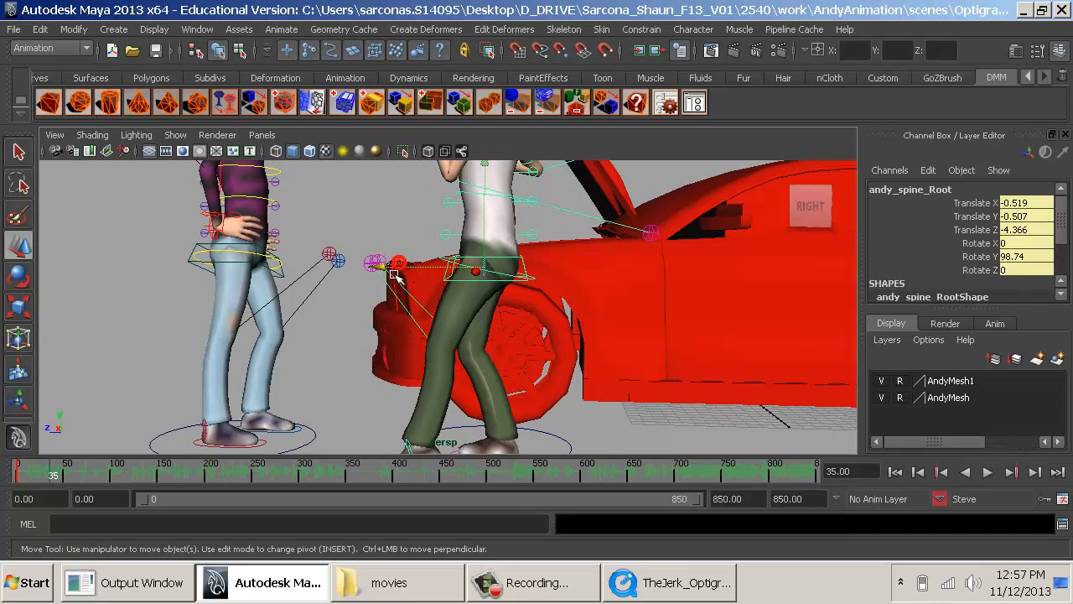
{"action": "left_click_drag", "start_coordinate": [392, 278], "coordinate": [446, 260]}
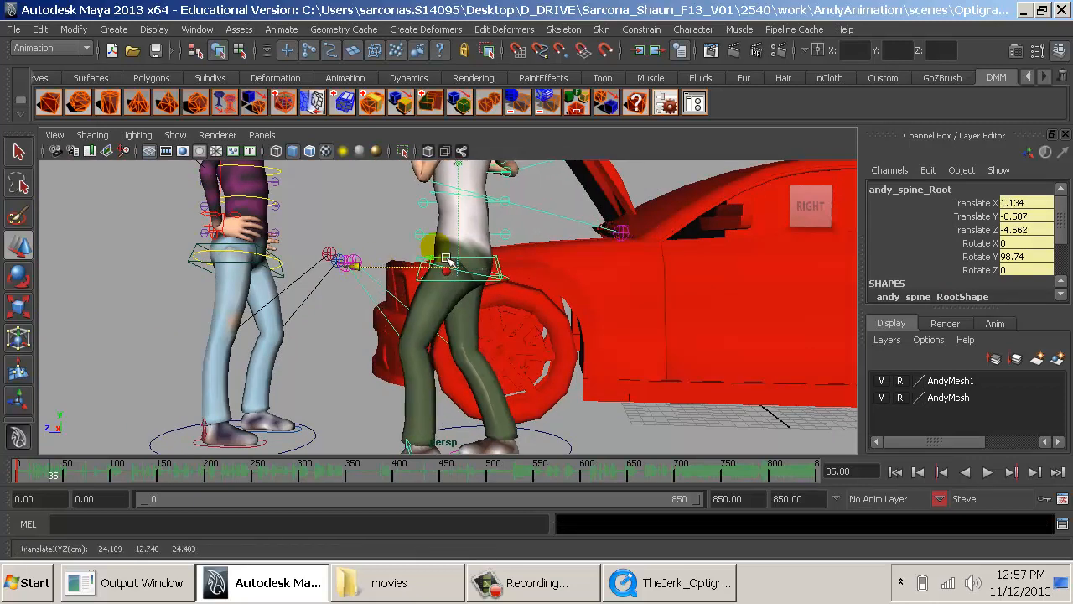
- Set the Foot Roll of Steve's left foot control to 0 to flatten the raised heel
{"action": "middle_click_drag", "start_coordinate": [472, 240], "coordinate": [464, 282], "text": "alt"}
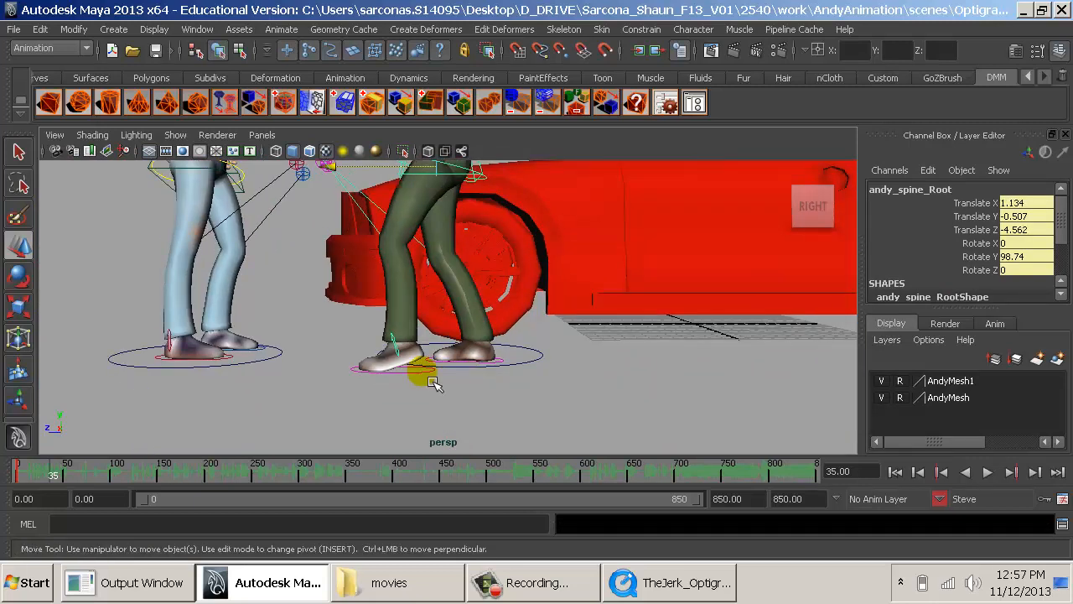
{"action": "left_click", "coordinate": [429, 378]}
{"action": "scroll", "coordinate": [1040, 254], "scroll_direction": "down", "scroll_amount": 3}
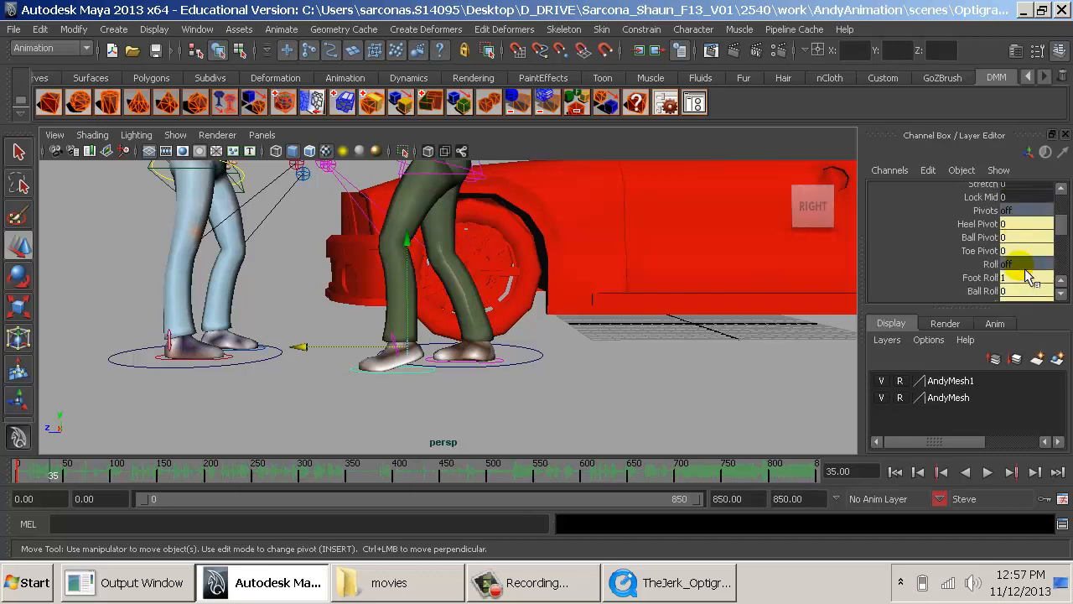
{"action": "left_click_drag", "start_coordinate": [1019, 280], "coordinate": [999, 283]}
{"action": "type", "text": "0"}
{"action": "key", "text": "Return"}
{"action": "left_click", "coordinate": [572, 393]}
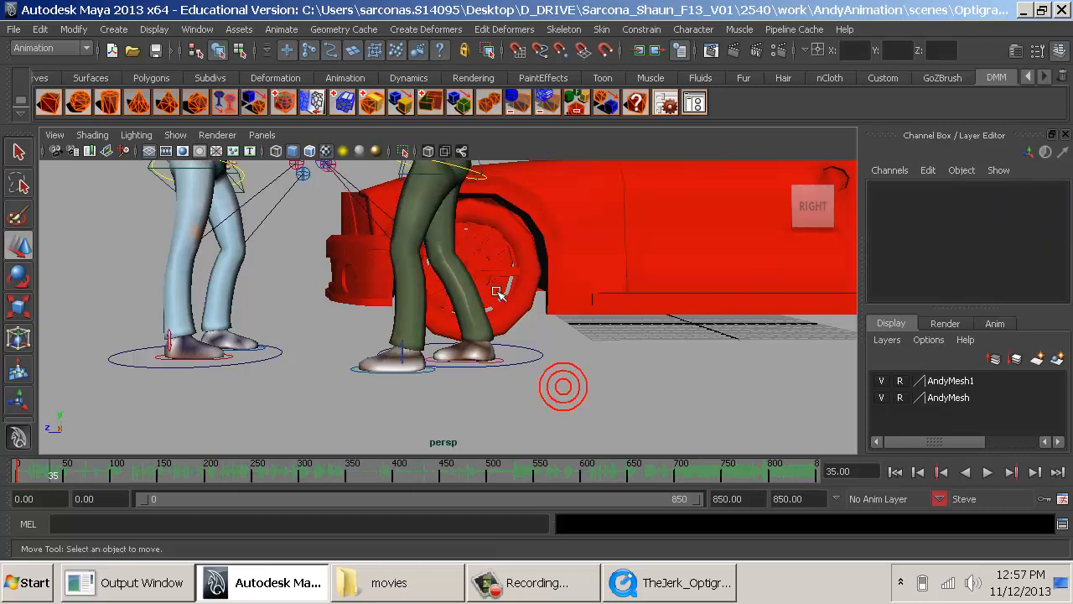
- Check Steve's adjusted standing pose against frame 35 of the TheJerk_Optigrab reference clip
{"action": "middle_click_drag", "start_coordinate": [500, 292], "coordinate": [514, 440], "text": "alt"}
{"action": "left_click_drag", "start_coordinate": [515, 387], "coordinate": [639, 384], "text": "alt"}
{"action": "key", "text": "alt+Tab"}
{"action": "key", "text": "alt+Tab"}
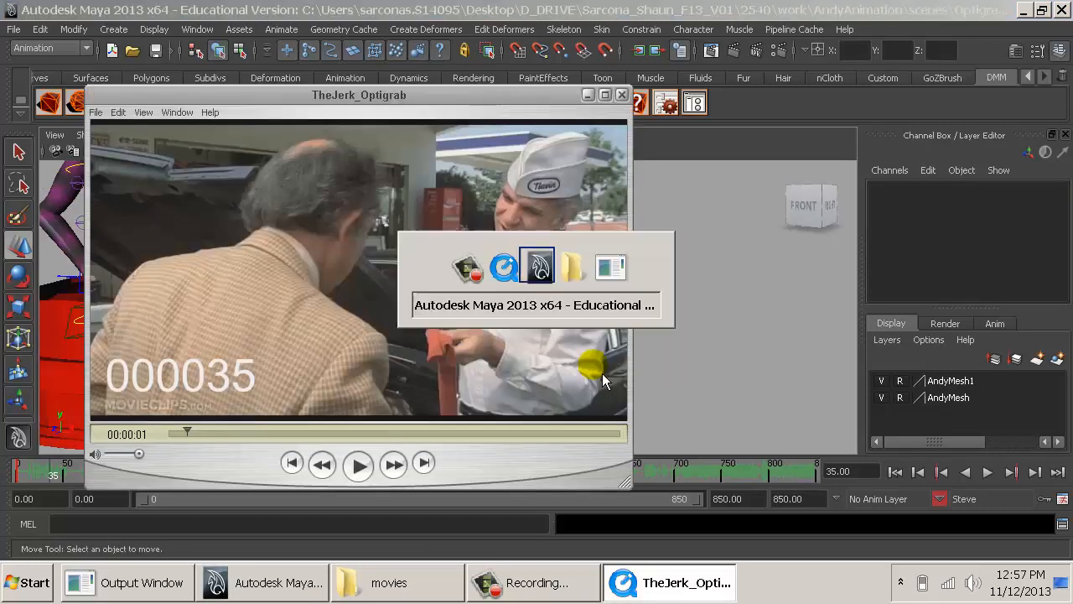
- Set the Rotate X of Steve's hips control to 0 and compare the pose with the TheJerk_Optigrab reference clip
{"action": "left_click", "coordinate": [492, 307]}
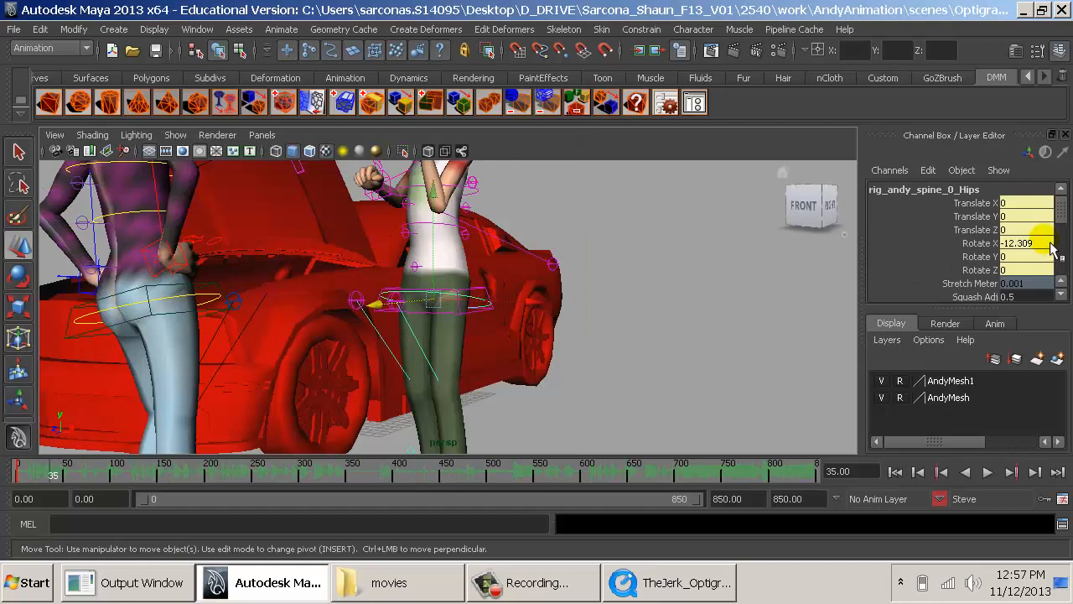
{"action": "left_click_drag", "start_coordinate": [575, 307], "coordinate": [700, 402], "text": "alt"}
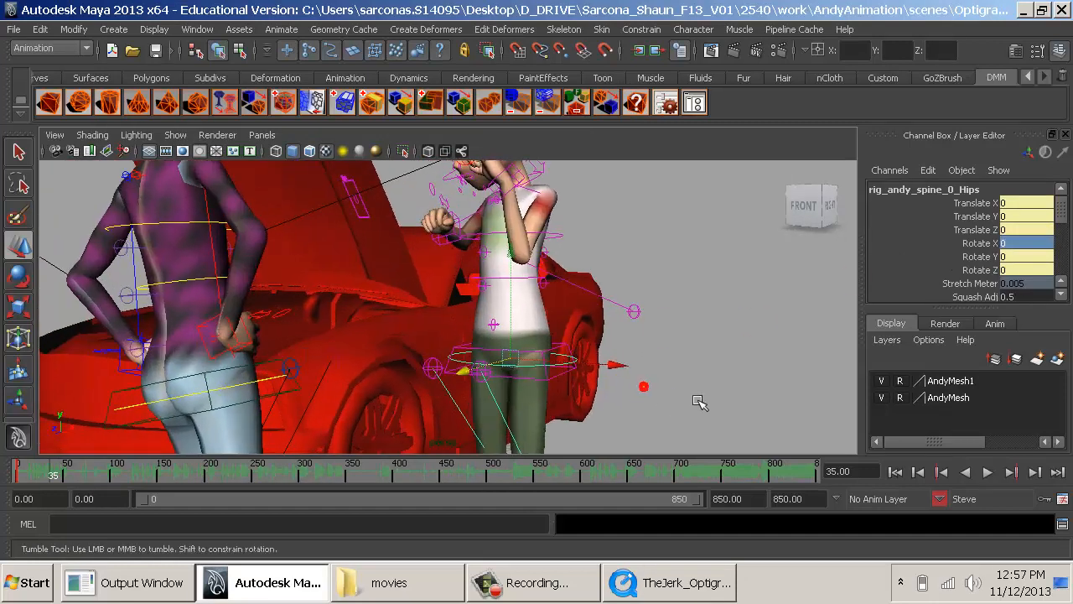
{"action": "key", "text": "alt+Tab"}
- Examine Steve's torso and arms from several angles against frame 35 of the TheJerk_Optigrab reference clip
{"action": "key", "text": "alt+Tab"}
{"action": "left_click_drag", "start_coordinate": [637, 390], "coordinate": [431, 355], "text": "alt"}
{"action": "left_click", "coordinate": [499, 267]}
{"action": "key", "text": "e"}
{"action": "middle_click_drag", "start_coordinate": [477, 313], "coordinate": [455, 406], "text": "alt"}
{"action": "right_click_drag", "start_coordinate": [456, 406], "coordinate": [513, 356], "text": "alt"}
{"action": "left_click_drag", "start_coordinate": [513, 355], "coordinate": [559, 344], "text": "alt"}
{"action": "key", "text": "q"}
{"action": "left_click", "coordinate": [643, 284]}
{"action": "middle_click_drag", "start_coordinate": [559, 345], "coordinate": [590, 385], "text": "alt"}
{"action": "left_click_drag", "start_coordinate": [591, 385], "coordinate": [609, 383], "text": "alt"}
{"action": "right_click_drag", "start_coordinate": [608, 383], "coordinate": [513, 335], "text": "alt"}
{"action": "middle_click_drag", "start_coordinate": [513, 335], "coordinate": [519, 390], "text": "alt"}
{"action": "key", "text": "alt+Tab"}
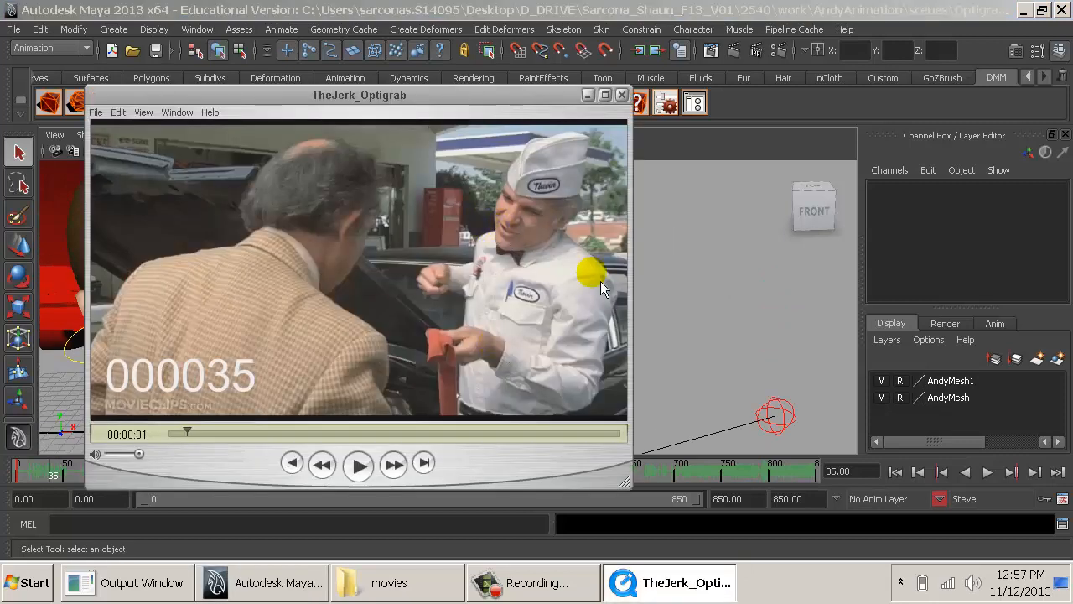
{"action": "key", "text": "alt+Tab"}
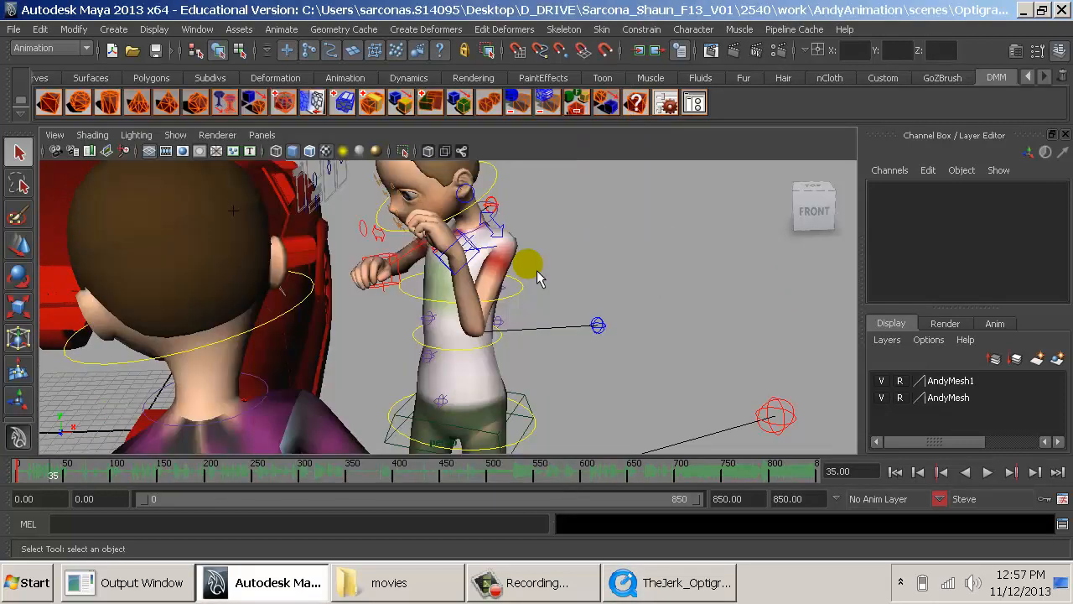
- Rotate Steve's spine root to about Rotate Y 55.639 to turn his whole body
{"action": "middle_click_drag", "start_coordinate": [514, 361], "coordinate": [524, 295], "text": "alt"}
{"action": "left_click_drag", "start_coordinate": [524, 295], "coordinate": [438, 315], "text": "alt"}
{"action": "middle_click_drag", "start_coordinate": [439, 315], "coordinate": [452, 362], "text": "alt"}
{"action": "left_click_drag", "start_coordinate": [453, 362], "coordinate": [472, 394], "text": "alt"}
{"action": "left_click", "coordinate": [471, 399]}
{"action": "key", "text": "e"}
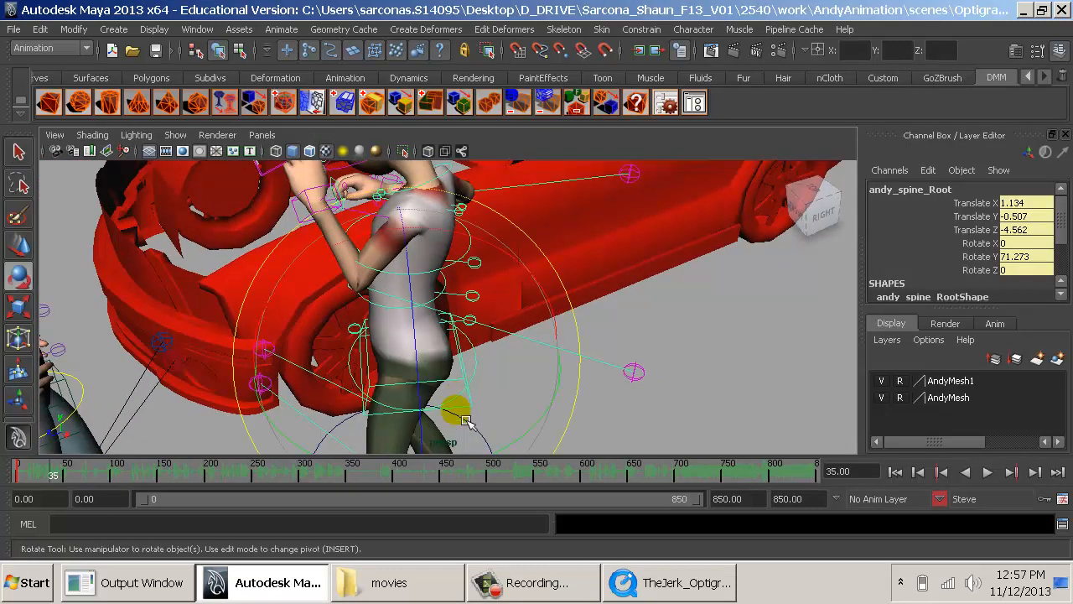
{"action": "left_click_drag", "start_coordinate": [520, 439], "coordinate": [484, 455]}
{"action": "left_click_drag", "start_coordinate": [506, 334], "coordinate": [546, 404], "text": "alt"}
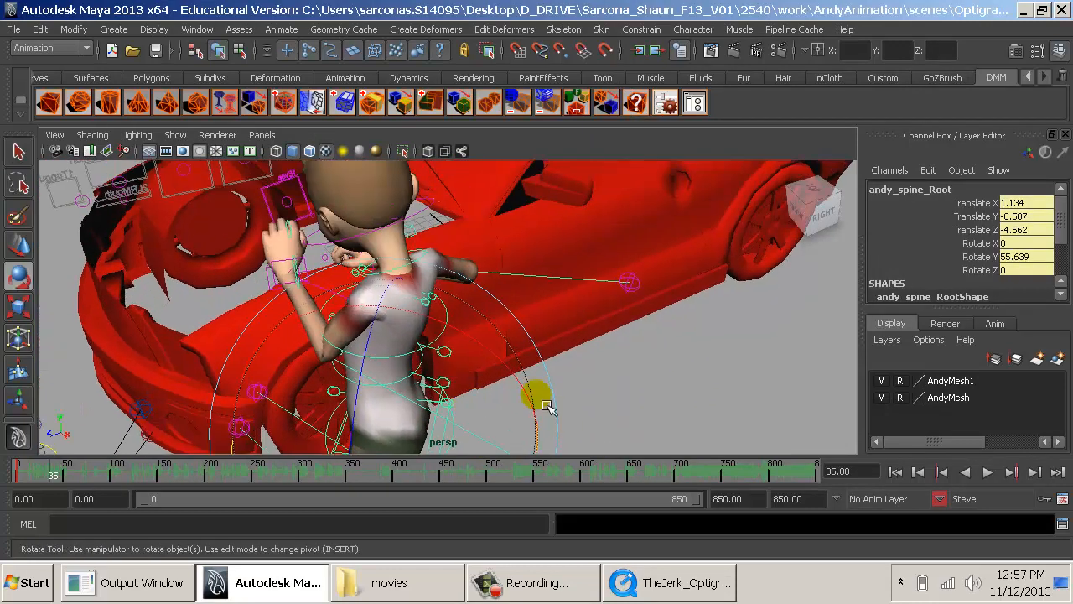
{"action": "left_click", "coordinate": [643, 413]}
- Rotate Steve's left clavicle FK control to about Rotate Z -16.143, using the reference clip as a guide
{"action": "left_click_drag", "start_coordinate": [643, 413], "coordinate": [493, 331], "text": "alt"}
{"action": "middle_click_drag", "start_coordinate": [493, 331], "coordinate": [513, 448], "text": "alt"}
{"action": "right_click_drag", "start_coordinate": [513, 448], "coordinate": [548, 442], "text": "alt"}
{"action": "left_click_drag", "start_coordinate": [547, 441], "coordinate": [554, 411], "text": "alt"}
{"action": "left_click", "coordinate": [478, 403]}
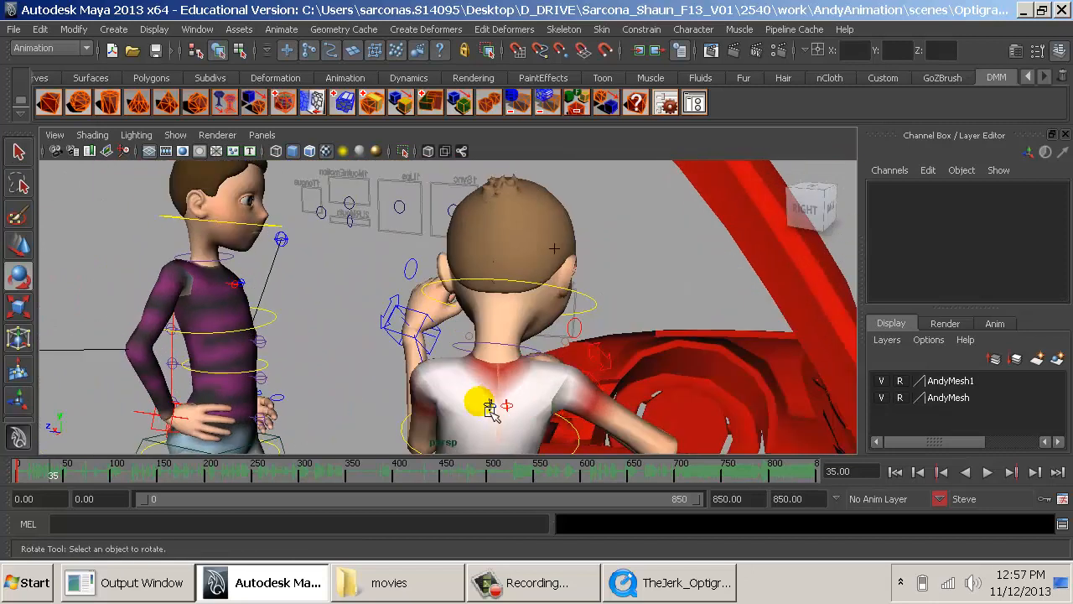
{"action": "left_click", "coordinate": [473, 399]}
{"action": "key", "text": "alt+Tab"}
{"action": "key", "text": "alt+Tab"}
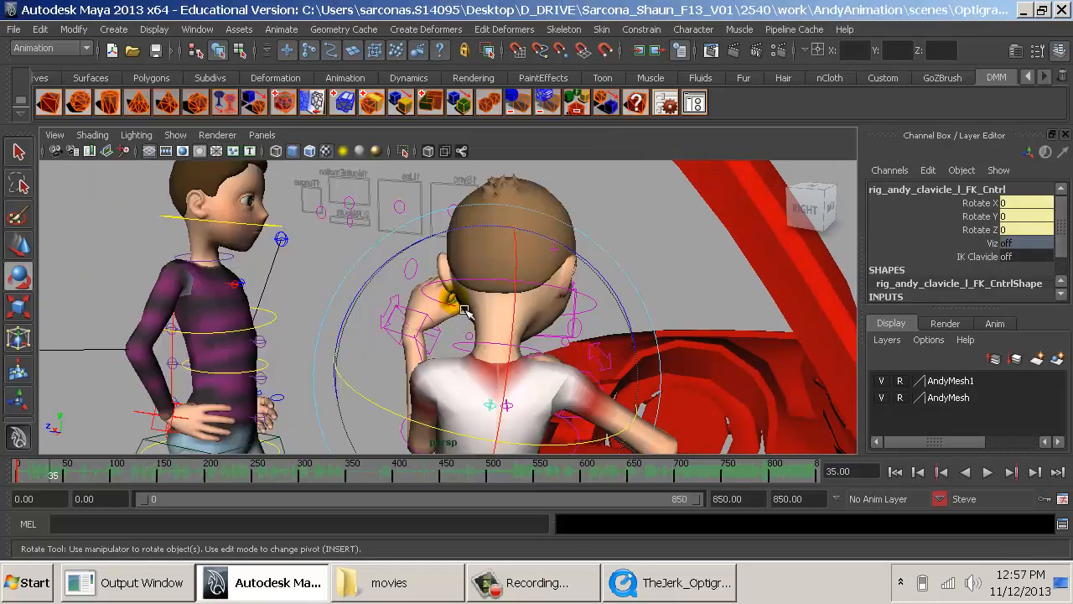
{"action": "left_click_drag", "start_coordinate": [398, 270], "coordinate": [383, 268]}
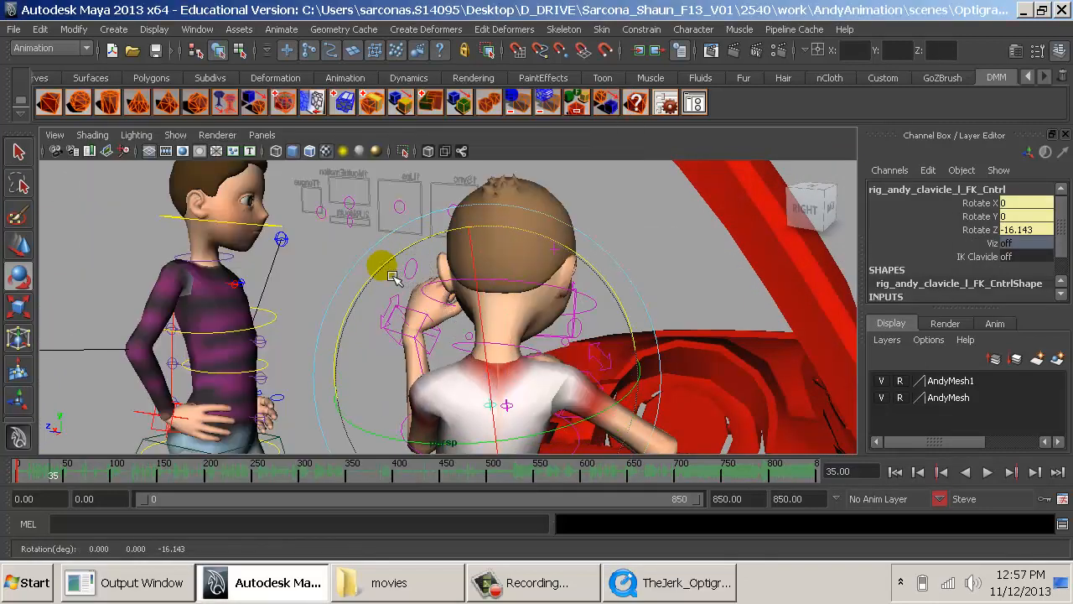
- Rotate Steve's right clavicle FK control to about Rotate Z 15.445
{"action": "key", "text": "q"}
{"action": "left_click", "coordinate": [507, 407]}
{"action": "key", "text": "e"}
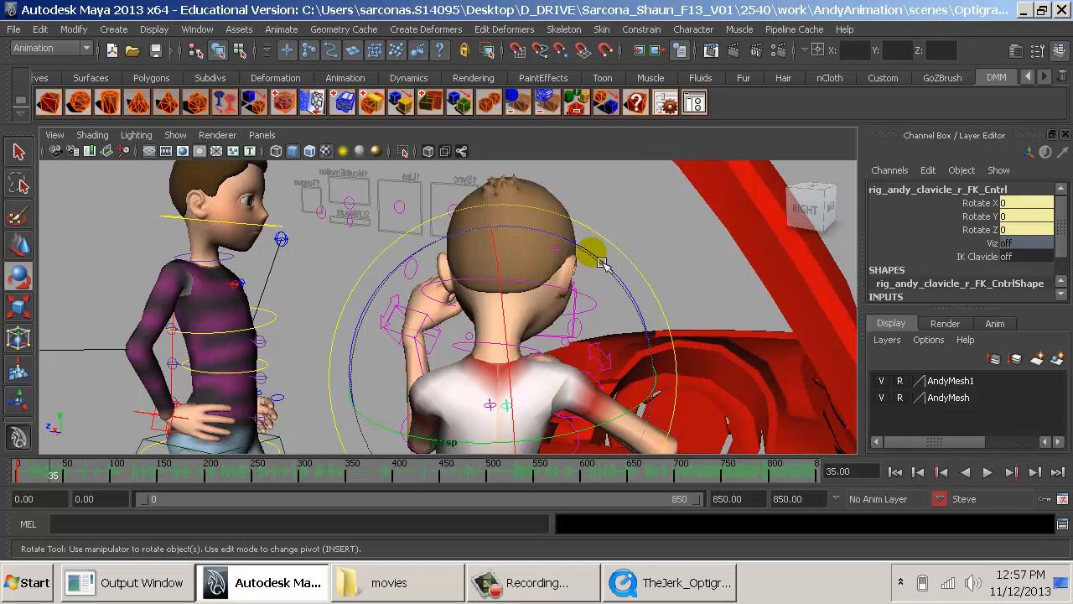
{"action": "left_click_drag", "start_coordinate": [601, 262], "coordinate": [583, 252]}
{"action": "middle_click_drag", "start_coordinate": [556, 323], "coordinate": [572, 292], "text": "alt"}
{"action": "key", "text": "q"}
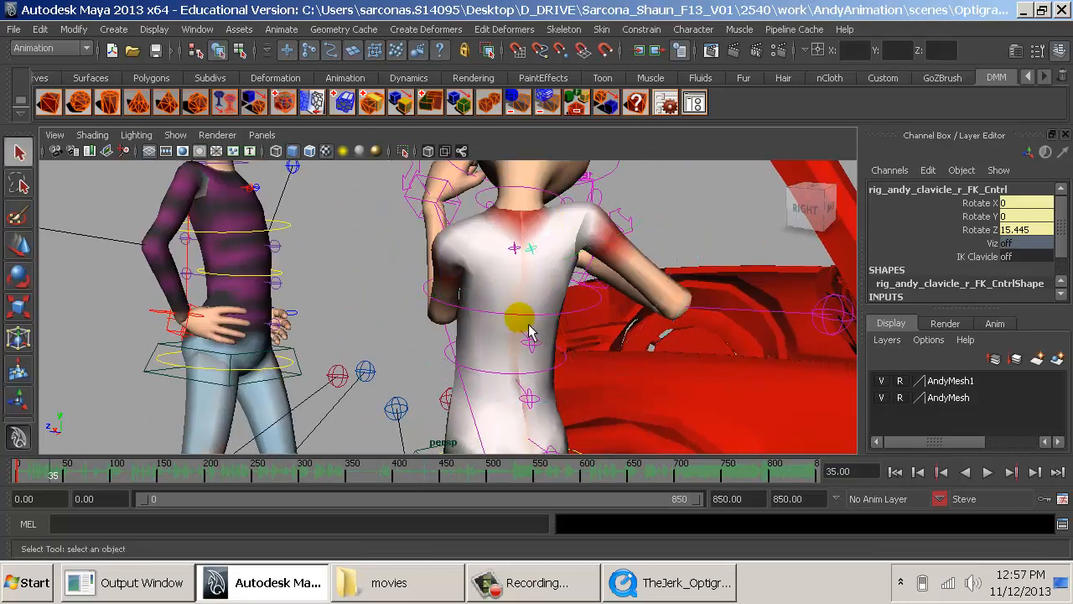
- Zero all rotations of Steve's shoulders control and set Rotate Y of the spine FK2 control to 0
{"action": "left_click", "coordinate": [528, 319]}
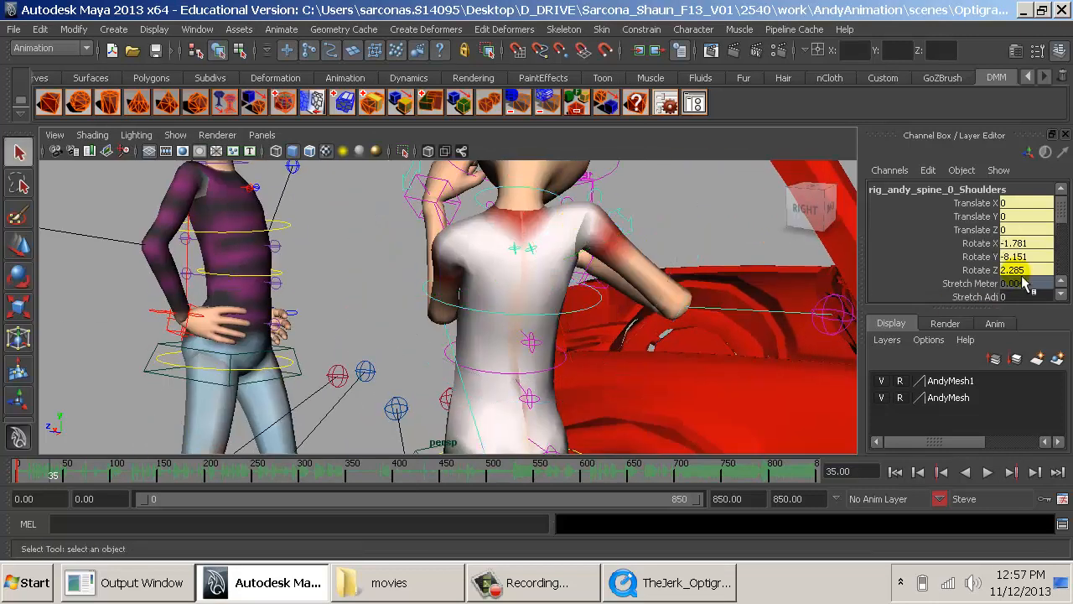
{"action": "key", "text": "Return"}
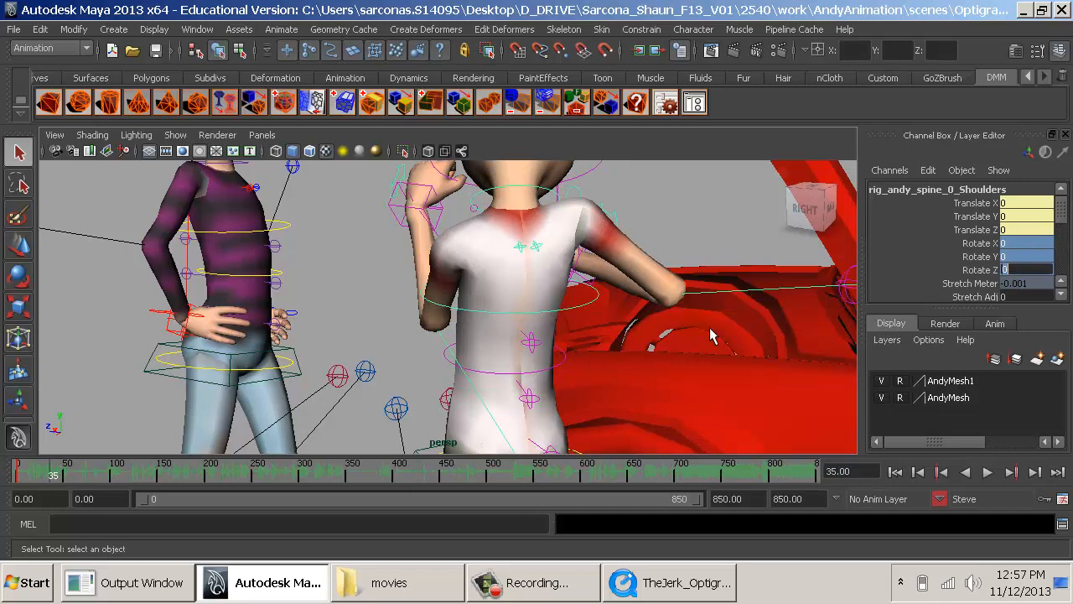
{"action": "left_click", "coordinate": [555, 375]}
{"action": "left_click", "coordinate": [535, 352]}
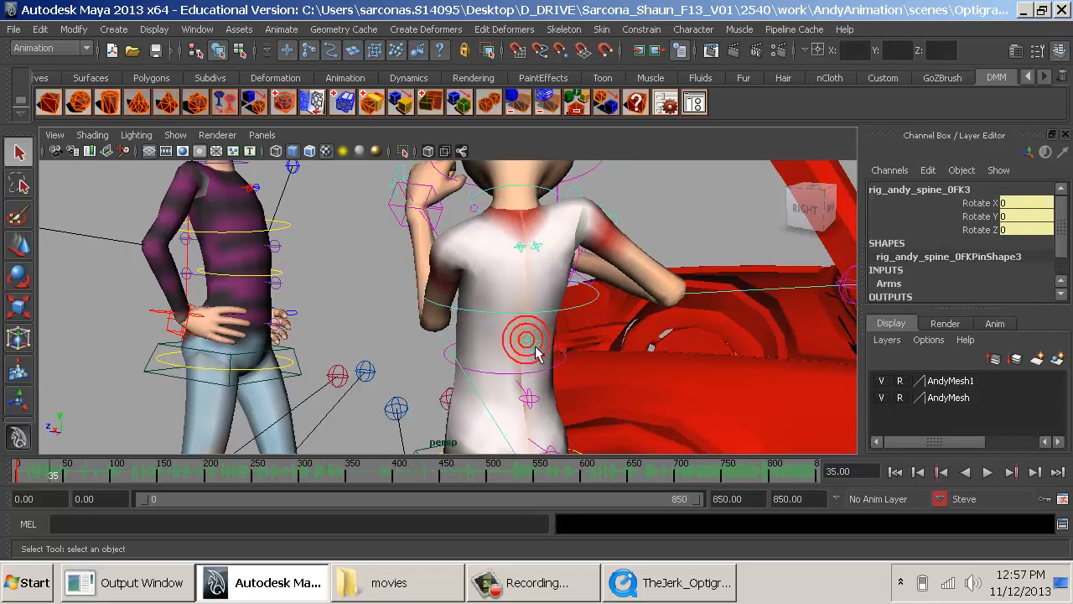
{"action": "left_click", "coordinate": [540, 407]}
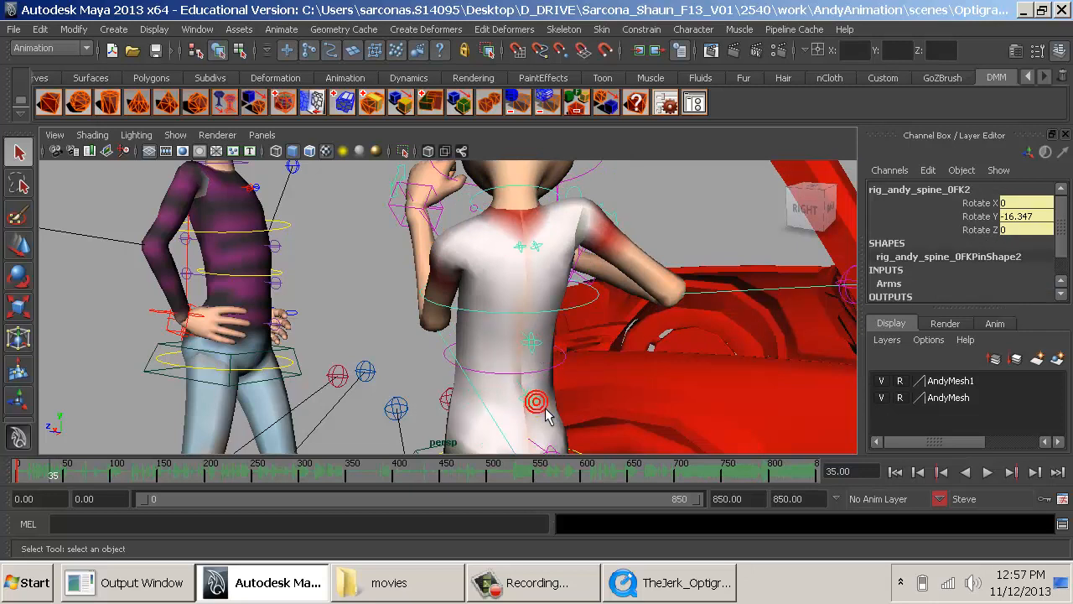
{"action": "double_click", "coordinate": [1020, 216]}
{"action": "type", "text": "0"}
{"action": "key", "text": "Return"}
- Tilt Steve's shoulders control sideways to about Rotate Z -16.042
{"action": "left_click", "coordinate": [593, 317]}
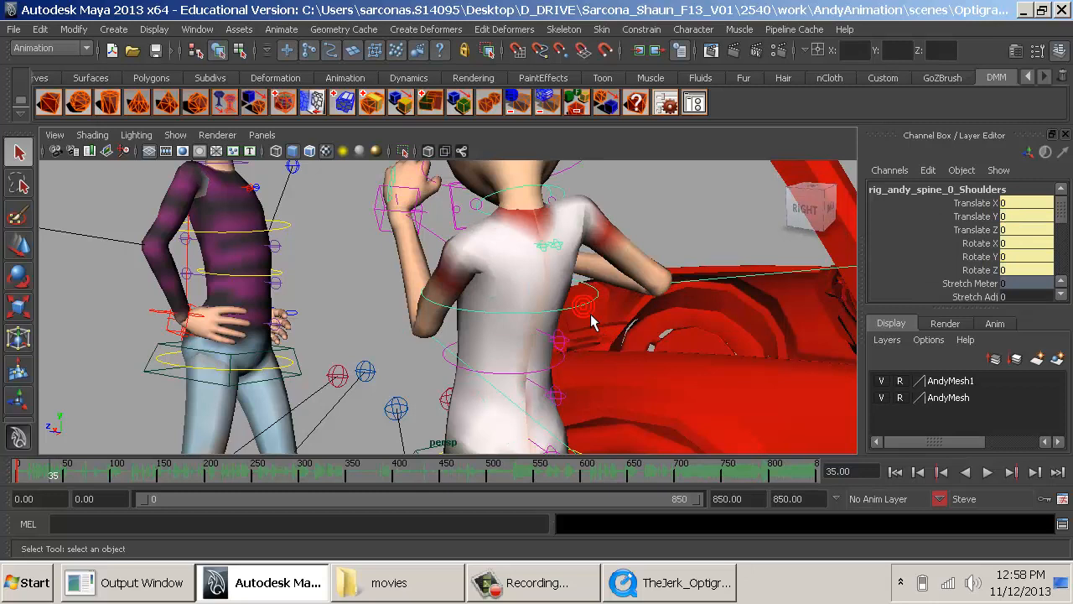
{"action": "key", "text": "e"}
{"action": "left_click_drag", "start_coordinate": [416, 194], "coordinate": [494, 298]}
{"action": "key", "text": "q"}
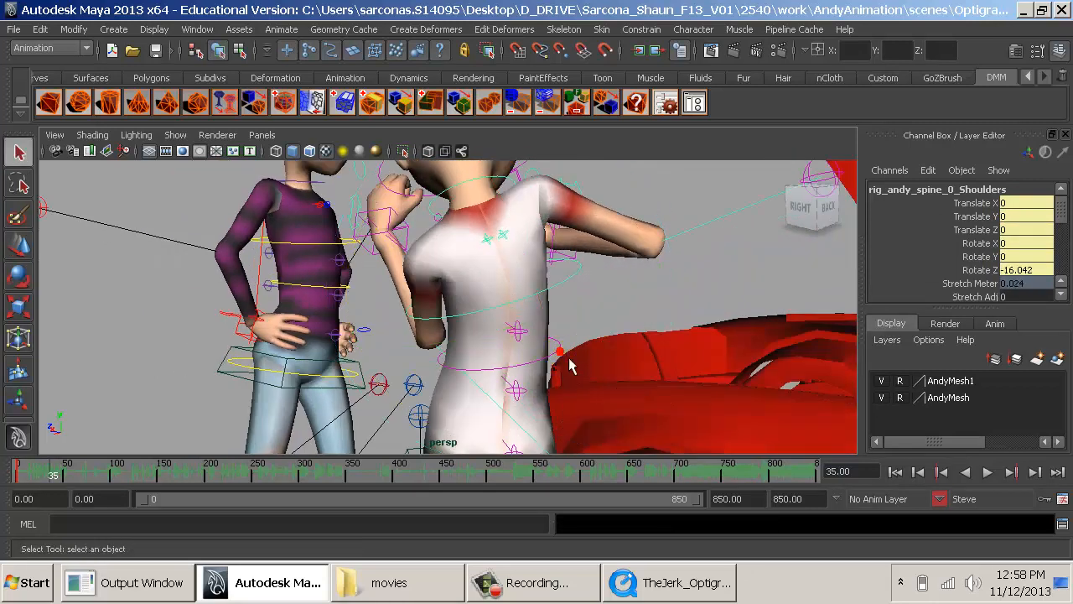
- Move Steve's mid-spine control to about Translate X -0.157, Y -0.022, Z -0.776 to bend the torso
{"action": "left_click", "coordinate": [561, 359]}
{"action": "key", "text": "w"}
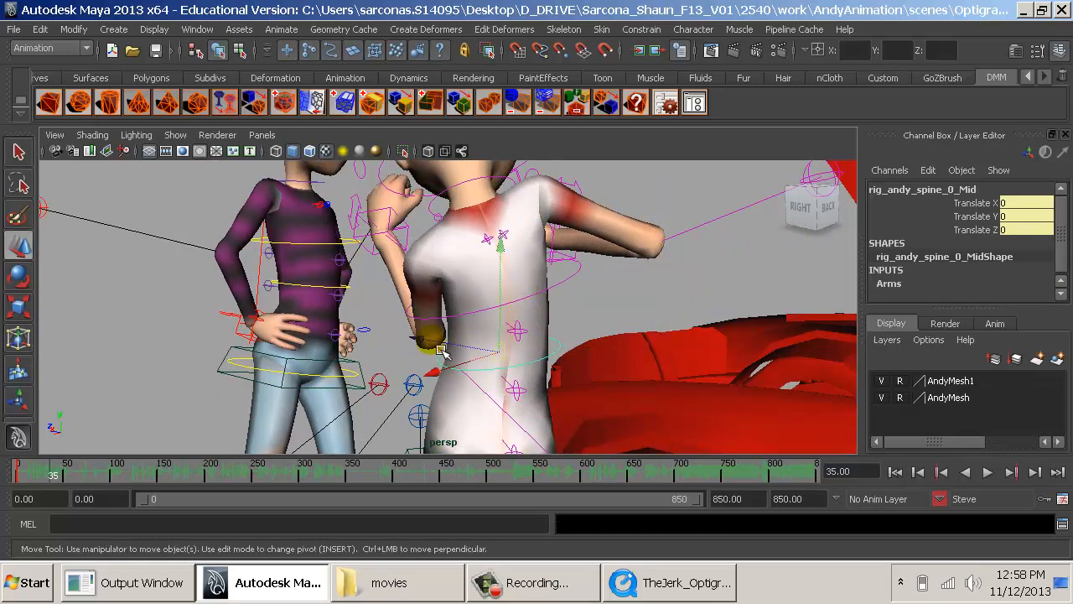
{"action": "left_click_drag", "start_coordinate": [441, 352], "coordinate": [567, 372]}
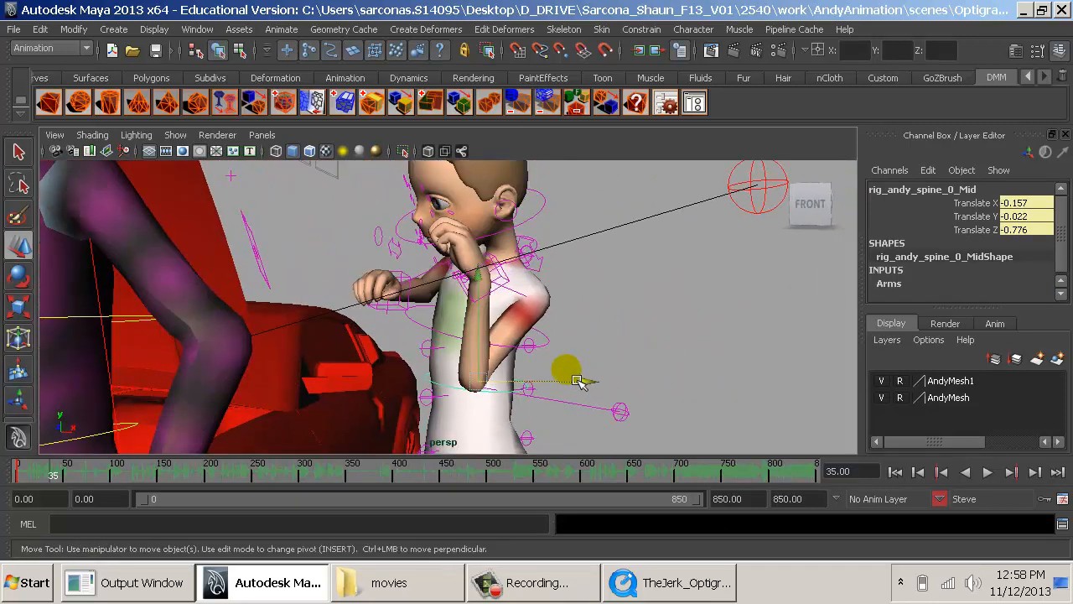
- Set Rotate X, Y and Z of Steve's neck FK control to 0 to straighten the head
{"action": "left_click", "coordinate": [543, 224]}
{"action": "key", "text": "e"}
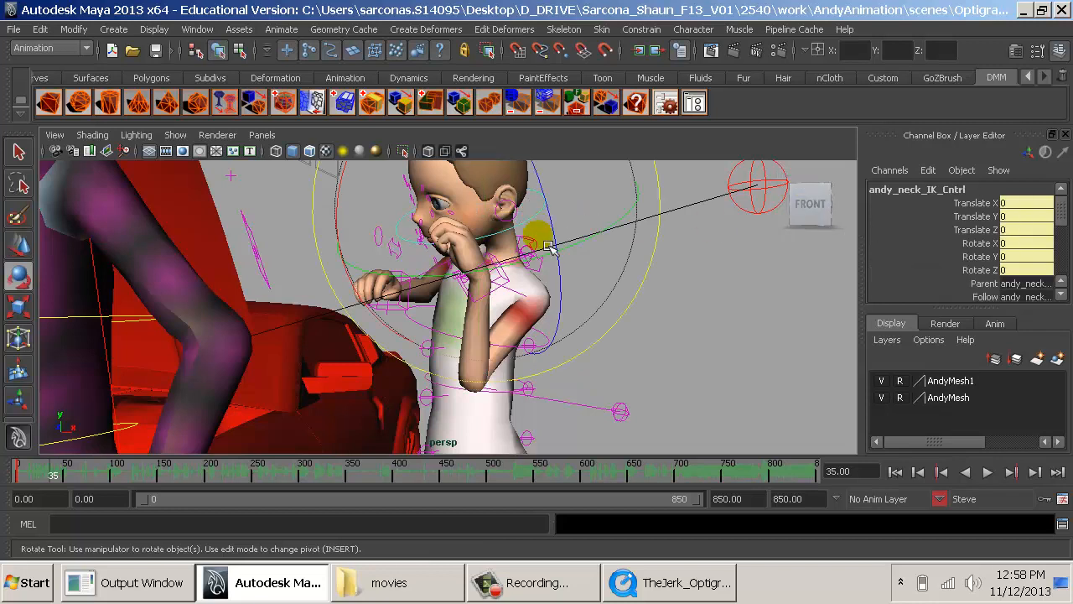
{"action": "left_click", "coordinate": [670, 337]}
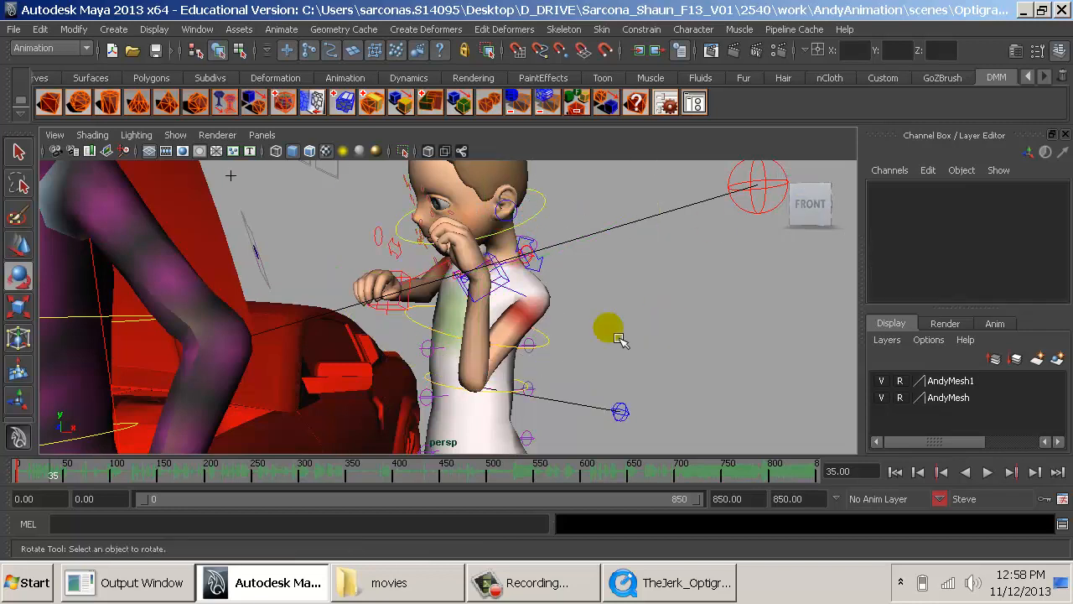
{"action": "left_click_drag", "start_coordinate": [611, 328], "coordinate": [518, 327], "text": "alt"}
{"action": "left_click", "coordinate": [565, 229]}
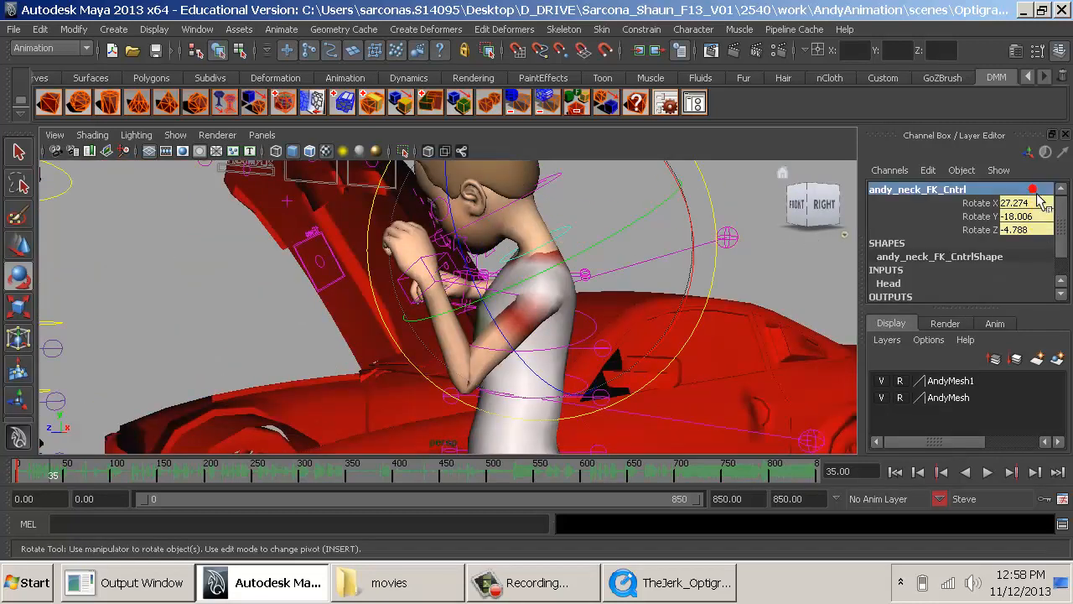
{"action": "left_click_drag", "start_coordinate": [1018, 204], "coordinate": [1020, 235]}
{"action": "type", "text": "0"}
{"action": "key", "text": "Return"}
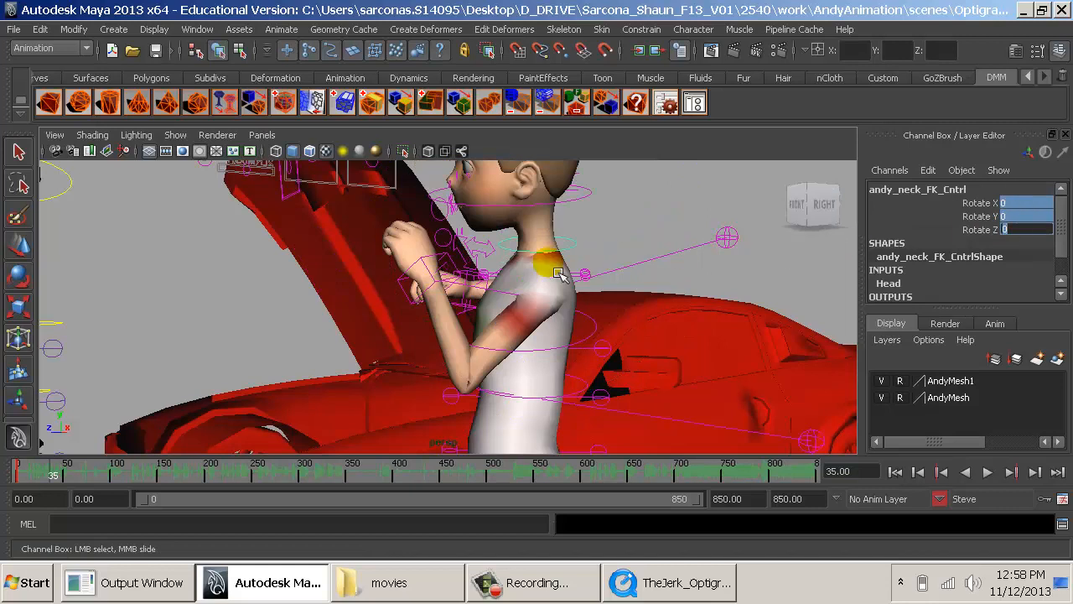
- Rotate Steve's neck FK control to about X 1.03, Y 14.682, Z 4.06, following the reference clip
{"action": "left_click_drag", "start_coordinate": [470, 249], "coordinate": [513, 342], "text": "alt"}
{"action": "key", "text": "alt+Tab"}
{"action": "key", "text": "alt+Tab"}
{"action": "key", "text": "e"}
{"action": "left_click_drag", "start_coordinate": [643, 250], "coordinate": [672, 271]}
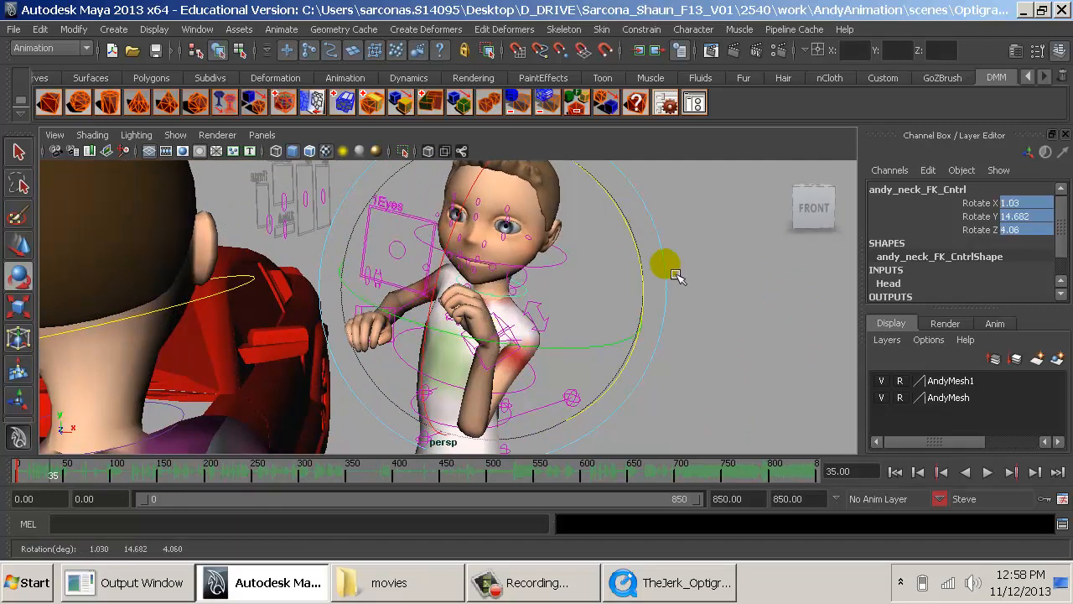
{"action": "left_click", "coordinate": [737, 309]}
- Move Steve's left arm IK control down in front of his torso to about Translate X -7.265, Y -2.067, Z 4.295
{"action": "middle_click_drag", "start_coordinate": [580, 364], "coordinate": [543, 260], "text": "alt"}
{"action": "left_click_drag", "start_coordinate": [460, 352], "coordinate": [472, 258], "text": "alt"}
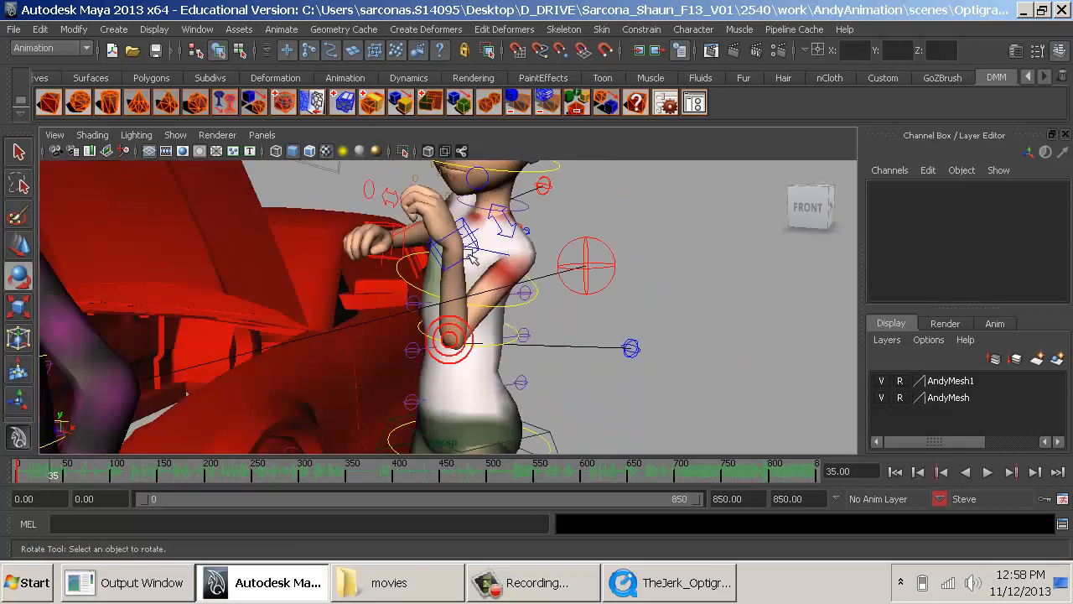
{"action": "left_click", "coordinate": [484, 195]}
{"action": "key", "text": "w"}
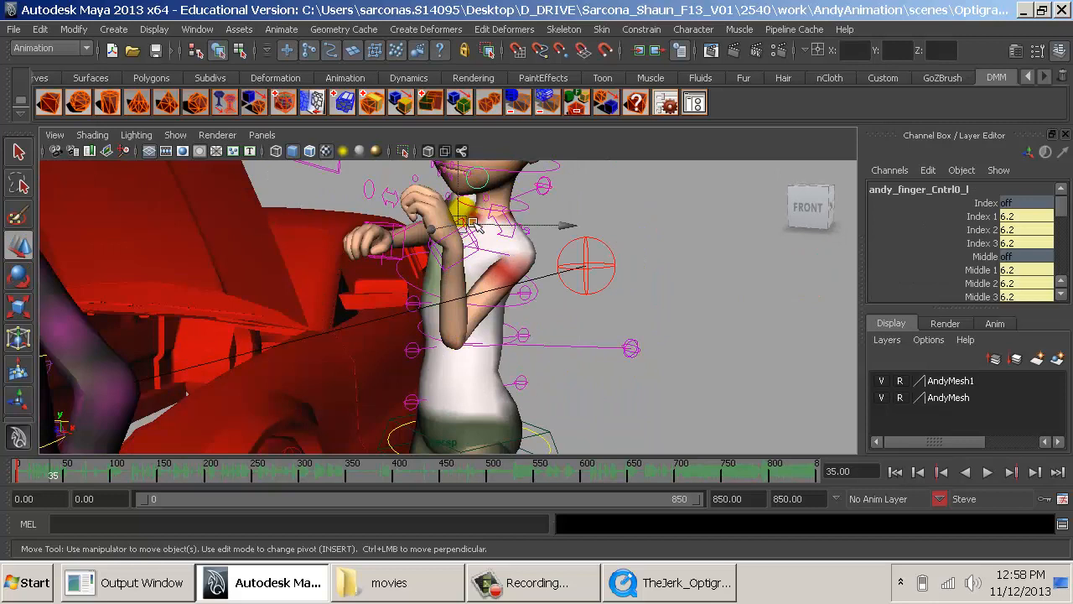
{"action": "left_click", "coordinate": [485, 251]}
{"action": "left_click_drag", "start_coordinate": [464, 228], "coordinate": [558, 321]}
{"action": "key", "text": "ctrl+z"}
{"action": "right_click_drag", "start_coordinate": [558, 322], "coordinate": [560, 321], "text": "alt"}
{"action": "key", "text": "alt+Tab"}
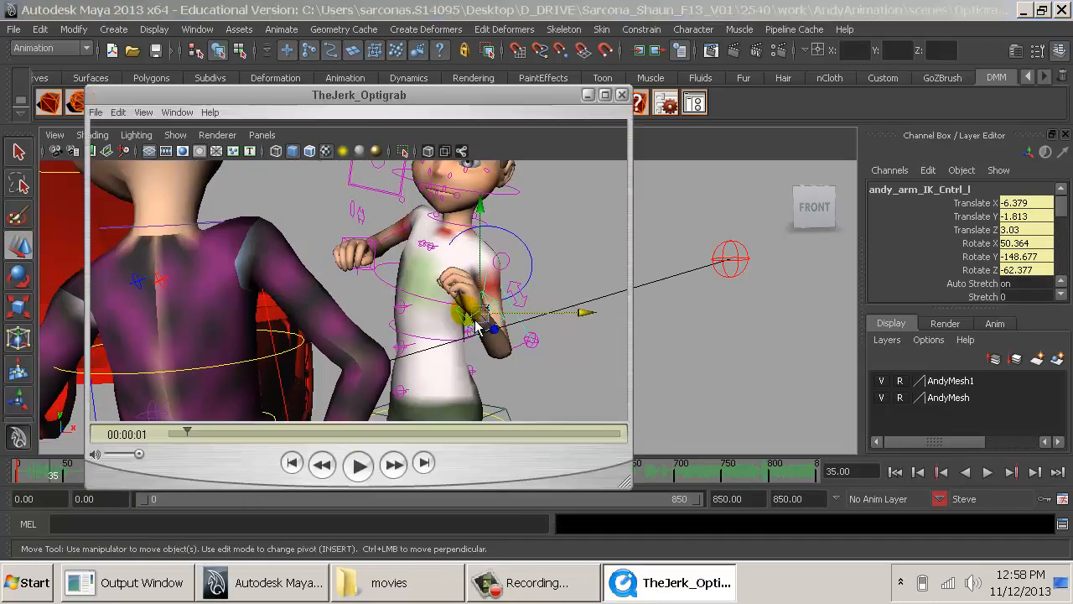
{"action": "key", "text": "alt+Tab"}
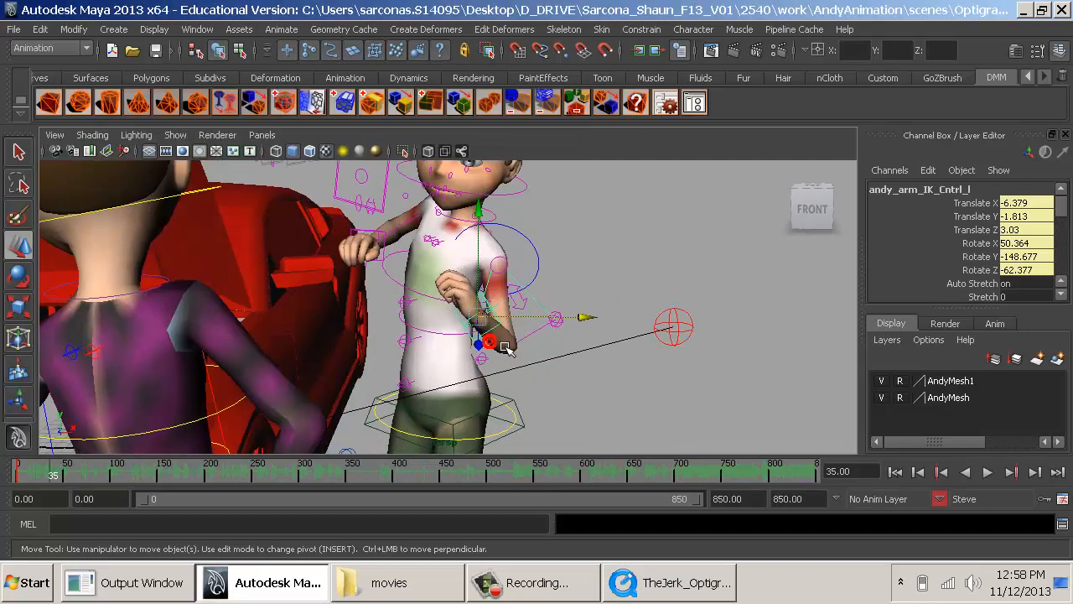
{"action": "left_click_drag", "start_coordinate": [536, 330], "coordinate": [469, 312]}
- Rotate Steve's left arm IK control to about X -87.487, Y -126.25, Z -63.499 to turn the hand over
{"action": "key", "text": "e"}
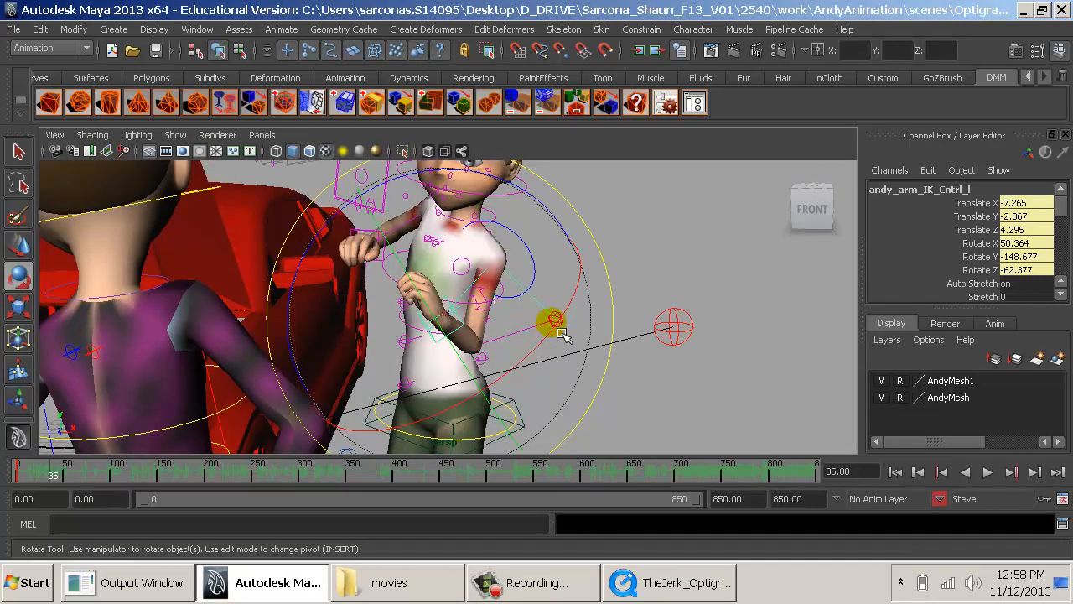
{"action": "left_click_drag", "start_coordinate": [567, 334], "coordinate": [457, 413]}
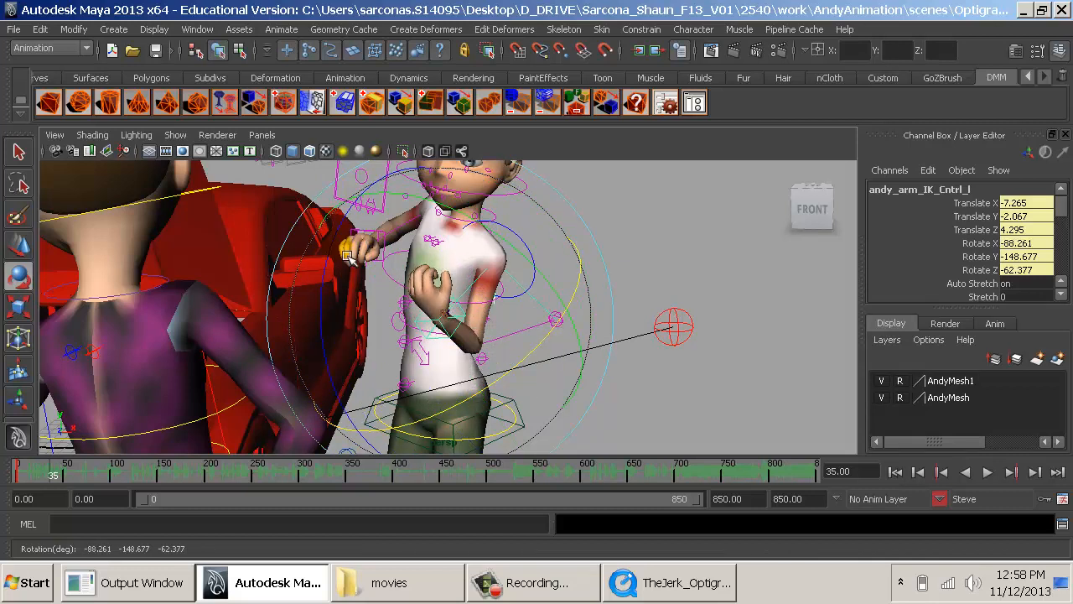
{"action": "left_click_drag", "start_coordinate": [334, 252], "coordinate": [321, 311]}
{"action": "scroll", "coordinate": [478, 314], "scroll_direction": "down", "scroll_amount": 3}
{"action": "left_click_drag", "start_coordinate": [426, 334], "coordinate": [328, 340], "text": "alt"}
{"action": "right_click_drag", "start_coordinate": [328, 340], "coordinate": [551, 353], "text": "alt"}
{"action": "left_click_drag", "start_coordinate": [551, 352], "coordinate": [452, 357], "text": "alt"}
- Reposition Steve's left arm IK control at waist height, at about Translate X -5.796, Y -2.753, Z 4.763
{"action": "key", "text": "w"}
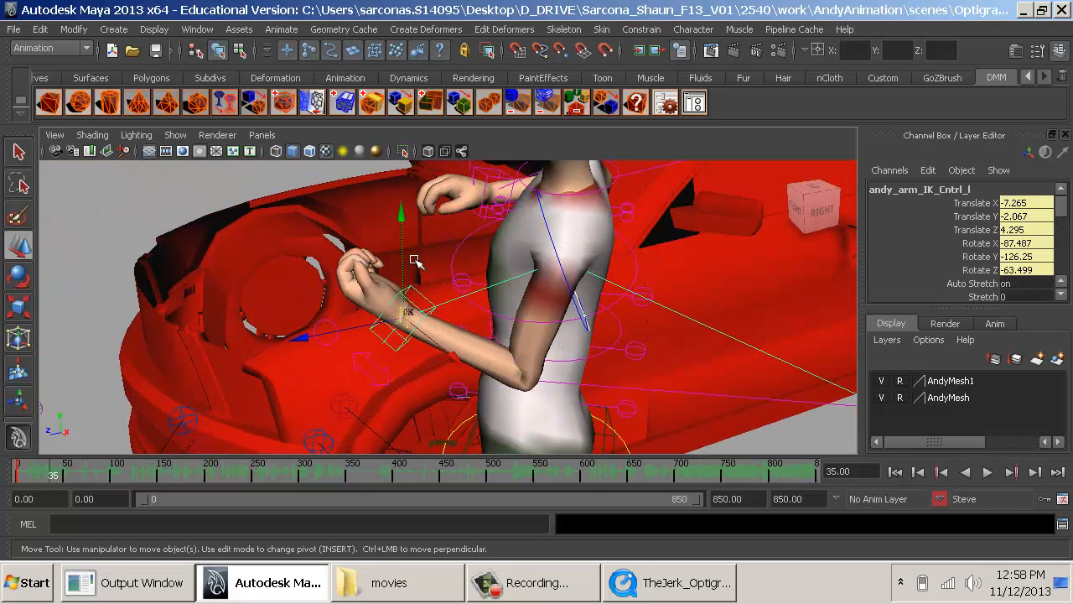
{"action": "left_click_drag", "start_coordinate": [403, 260], "coordinate": [476, 303]}
{"action": "left_click_drag", "start_coordinate": [389, 374], "coordinate": [426, 402]}
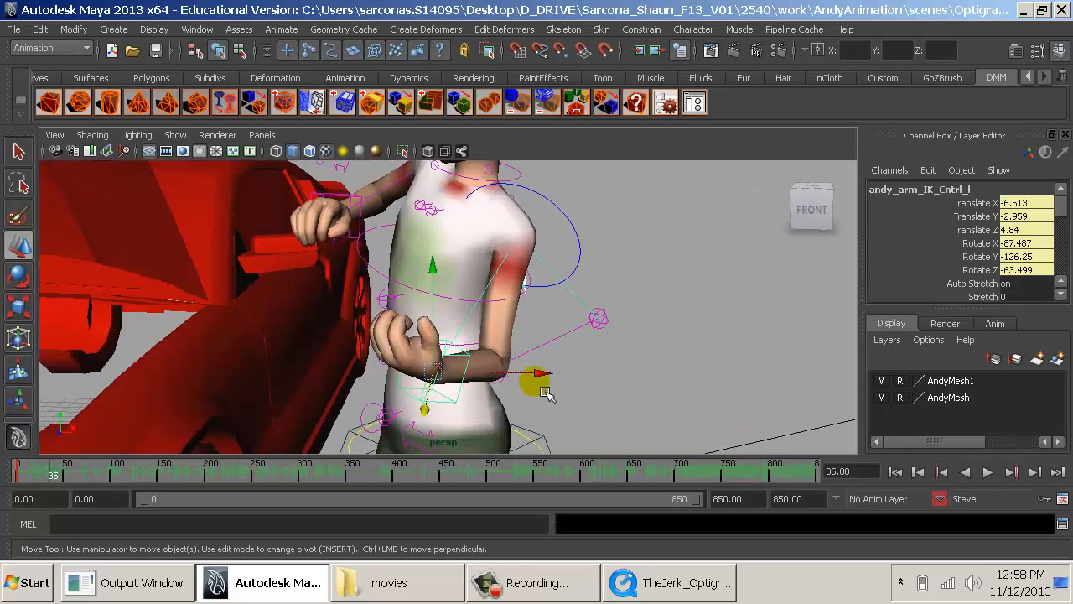
{"action": "left_click_drag", "start_coordinate": [556, 382], "coordinate": [359, 340]}
- Compare with the reference clip and refine the left arm IK rotation to about X -108.164, Y -128.442, Z -37.656
{"action": "key", "text": "alt+Tab"}
{"action": "key", "text": "alt+Tab"}
{"action": "key", "text": "e"}
{"action": "key", "text": "ctrl+z"}
{"action": "key", "text": "ctrl+z"}
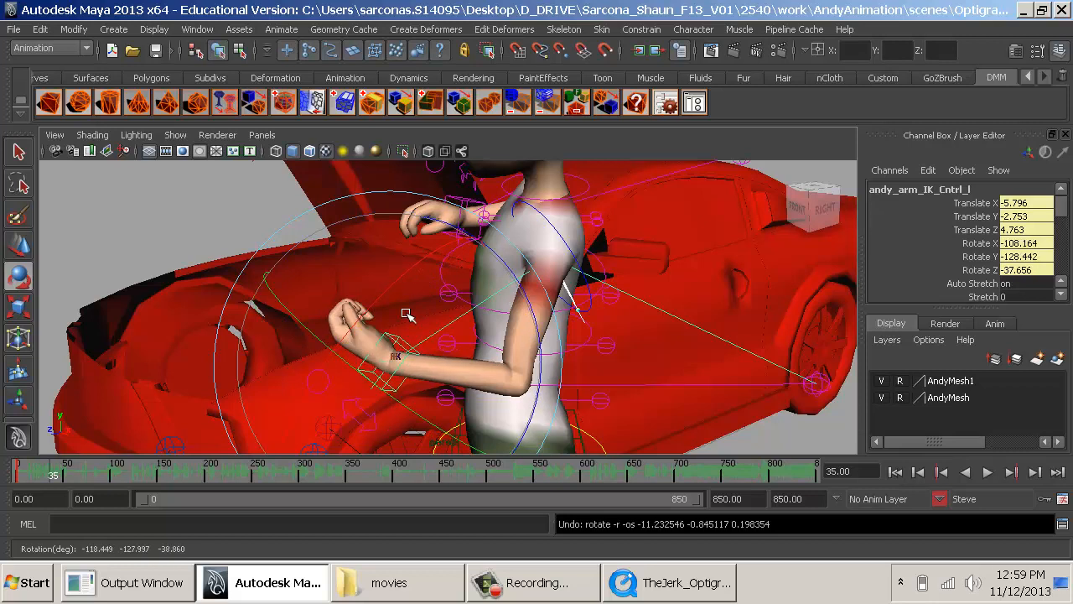
{"action": "left_click_drag", "start_coordinate": [382, 298], "coordinate": [341, 389]}
{"action": "left_click_drag", "start_coordinate": [345, 389], "coordinate": [435, 318], "text": "alt"}
- Rotate Steve's right arm IK control to about X -76.46, Y -72.885, Z 69.257 and check it against the reference clip
{"action": "left_click", "coordinate": [703, 292]}
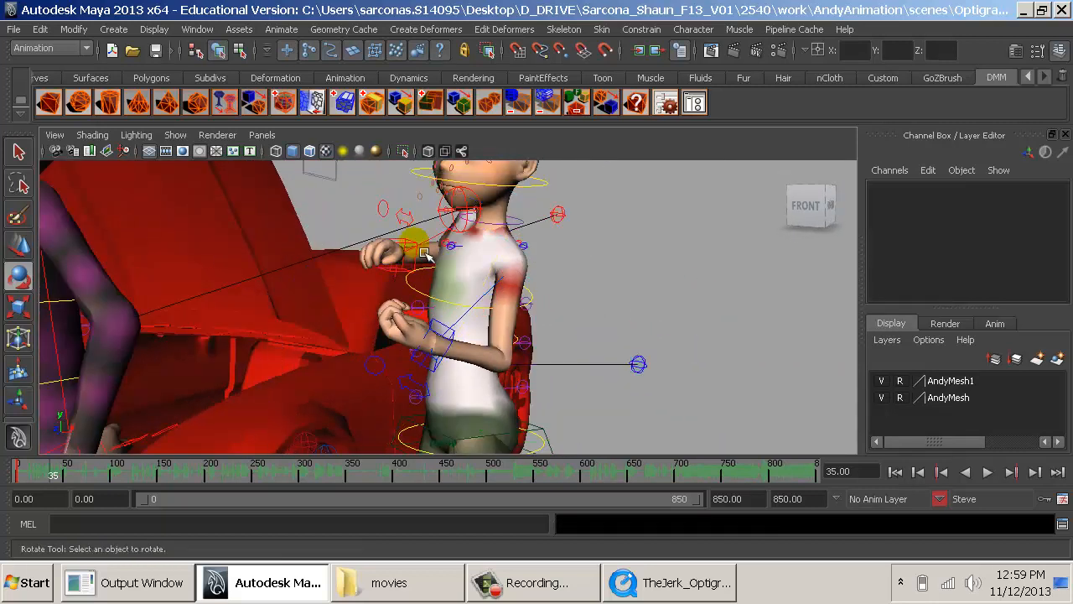
{"action": "left_click", "coordinate": [426, 254]}
{"action": "left_click_drag", "start_coordinate": [426, 253], "coordinate": [553, 270], "text": "alt"}
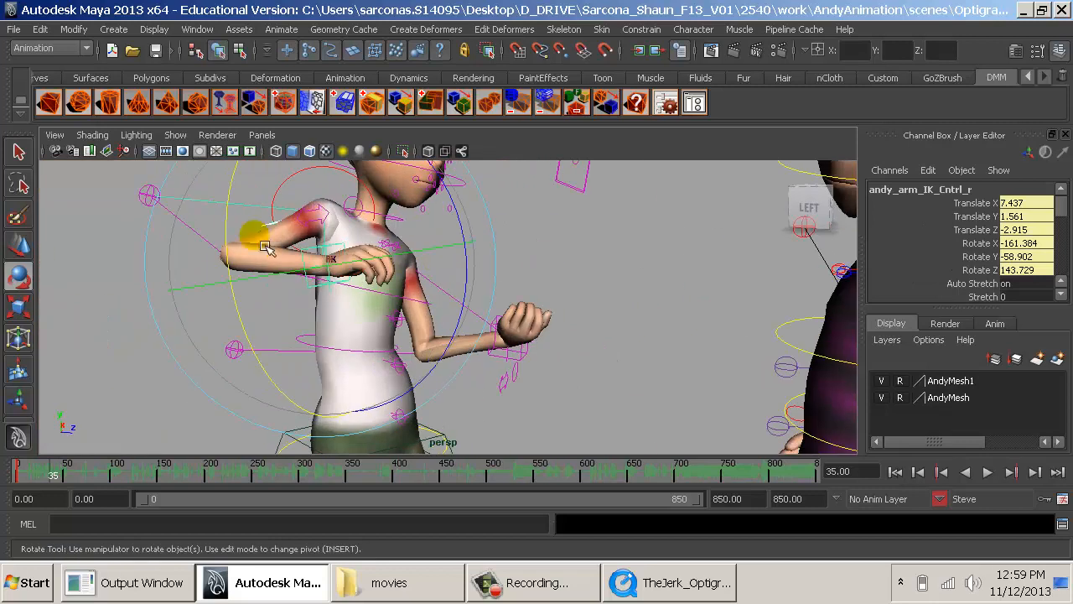
{"action": "left_click_drag", "start_coordinate": [240, 230], "coordinate": [544, 301]}
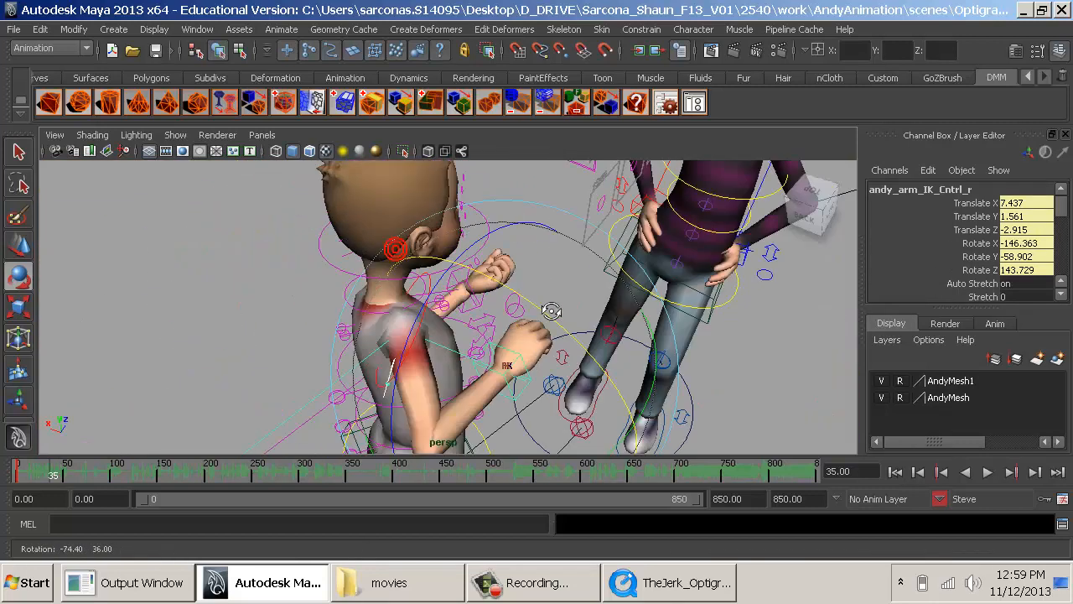
{"action": "left_click_drag", "start_coordinate": [664, 354], "coordinate": [632, 401]}
{"action": "key", "text": "w"}
{"action": "key", "text": "alt+Tab"}
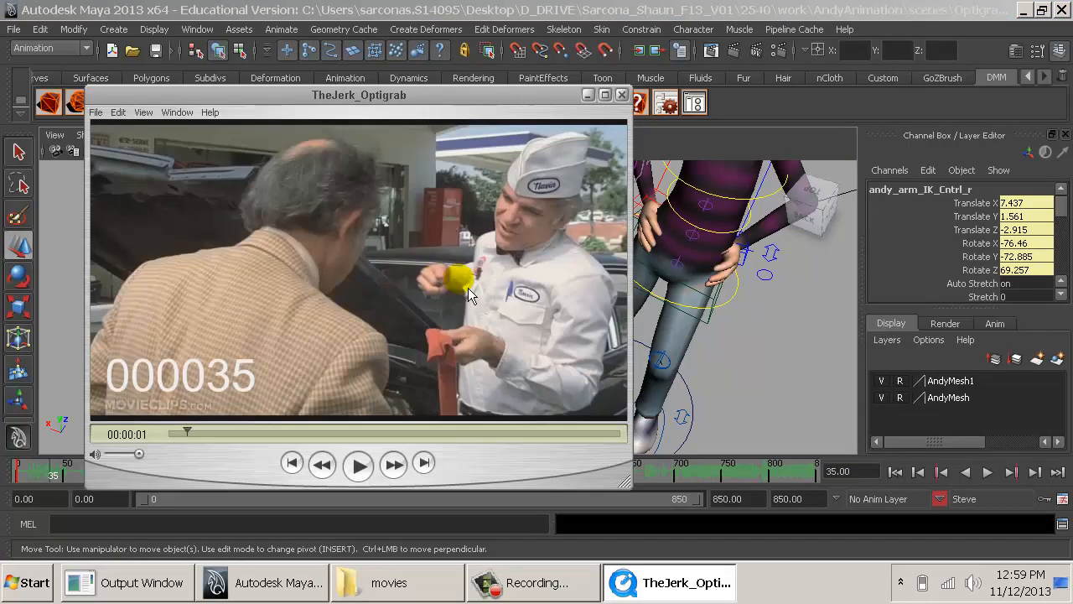
{"action": "key", "text": "alt+Tab"}
- Turn Steve's right hand over by rotating its arm IK control to about X -230.177, Y -47.602, Z 154.312
{"action": "key", "text": "e"}
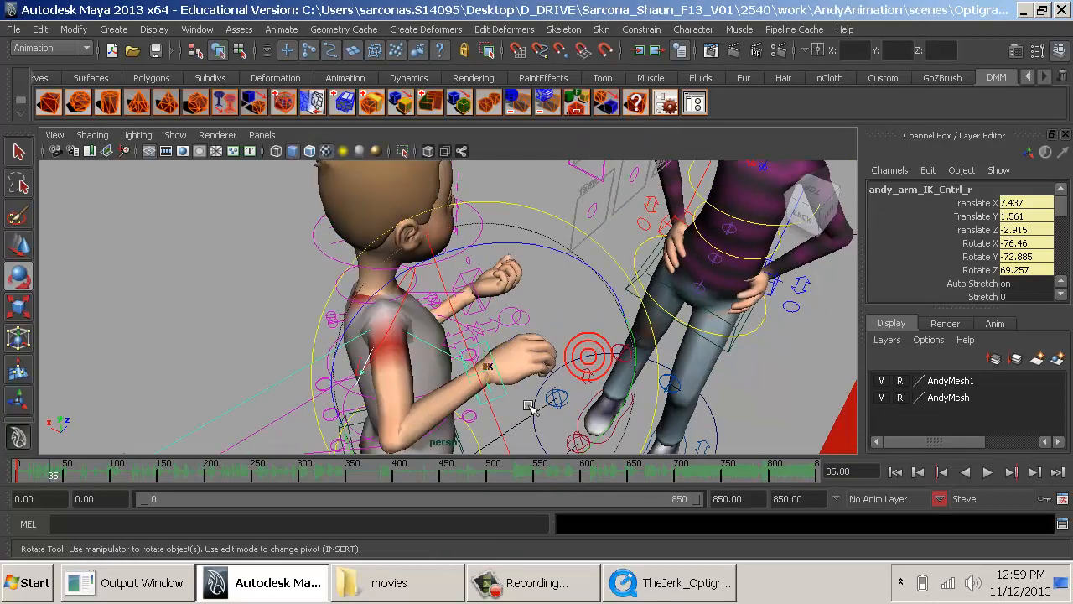
{"action": "left_click_drag", "start_coordinate": [623, 433], "coordinate": [597, 327]}
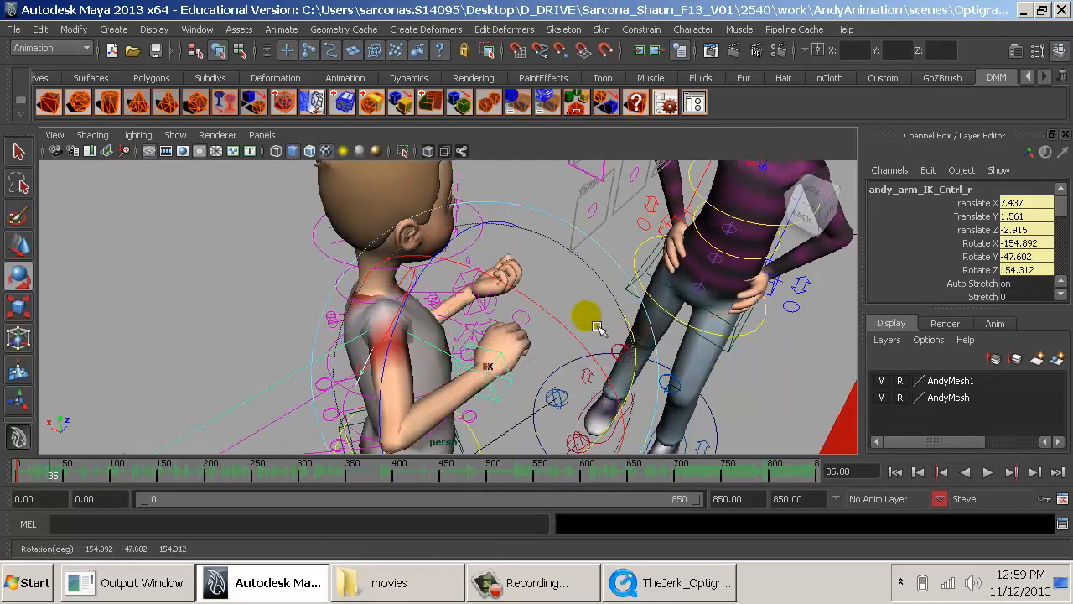
{"action": "left_click_drag", "start_coordinate": [528, 306], "coordinate": [689, 451]}
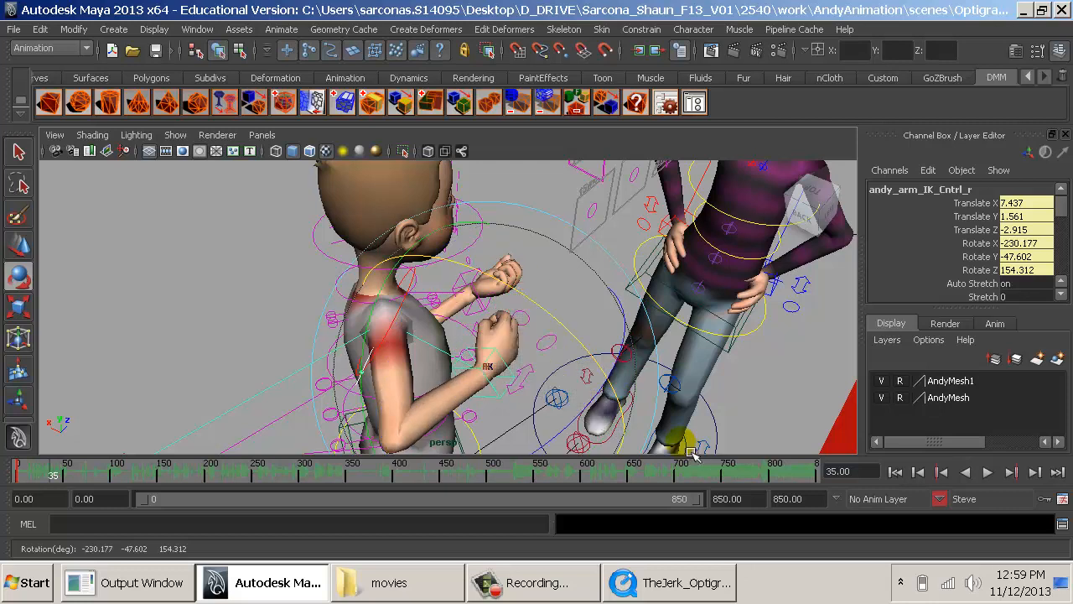
{"action": "left_click_drag", "start_coordinate": [572, 334], "coordinate": [315, 334]}
{"action": "left_click_drag", "start_coordinate": [379, 294], "coordinate": [432, 299]}
- Move Steve's right arm pole vector control to about Translate X -5.334, Y -1.682, Z -2.715
{"action": "left_click_drag", "start_coordinate": [486, 344], "coordinate": [690, 229], "text": "alt"}
{"action": "left_click", "coordinate": [677, 235]}
{"action": "key", "text": "w"}
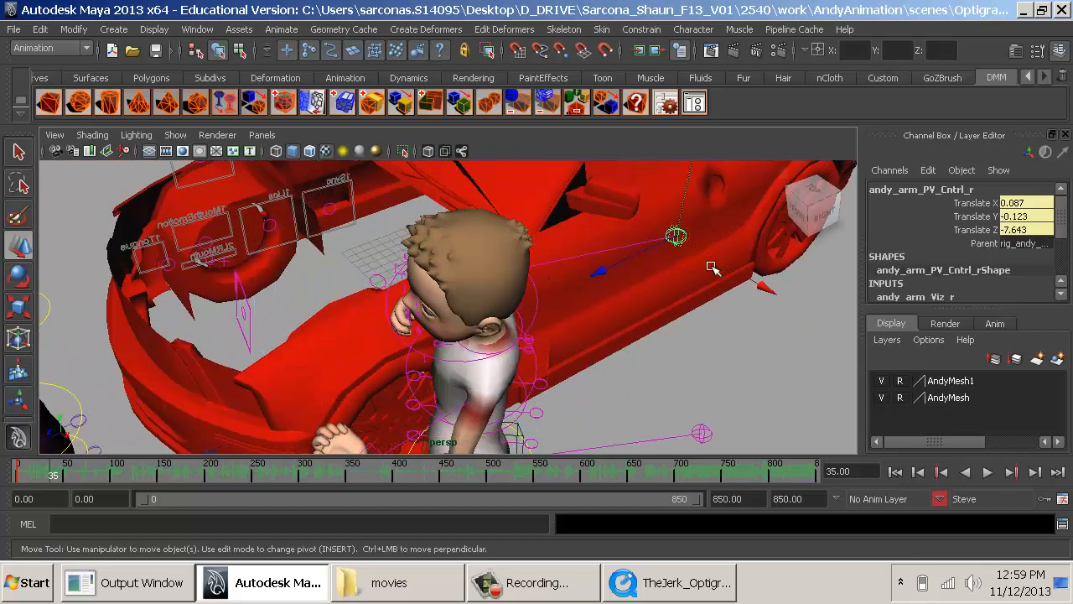
{"action": "left_click_drag", "start_coordinate": [717, 265], "coordinate": [598, 219]}
{"action": "left_click_drag", "start_coordinate": [557, 315], "coordinate": [645, 238], "text": "alt"}
{"action": "middle_click_drag", "start_coordinate": [615, 382], "coordinate": [641, 266], "text": "alt"}
{"action": "left_click_drag", "start_coordinate": [548, 283], "coordinate": [544, 297], "text": "alt"}
{"action": "middle_click_drag", "start_coordinate": [544, 296], "coordinate": [561, 316], "text": "alt"}
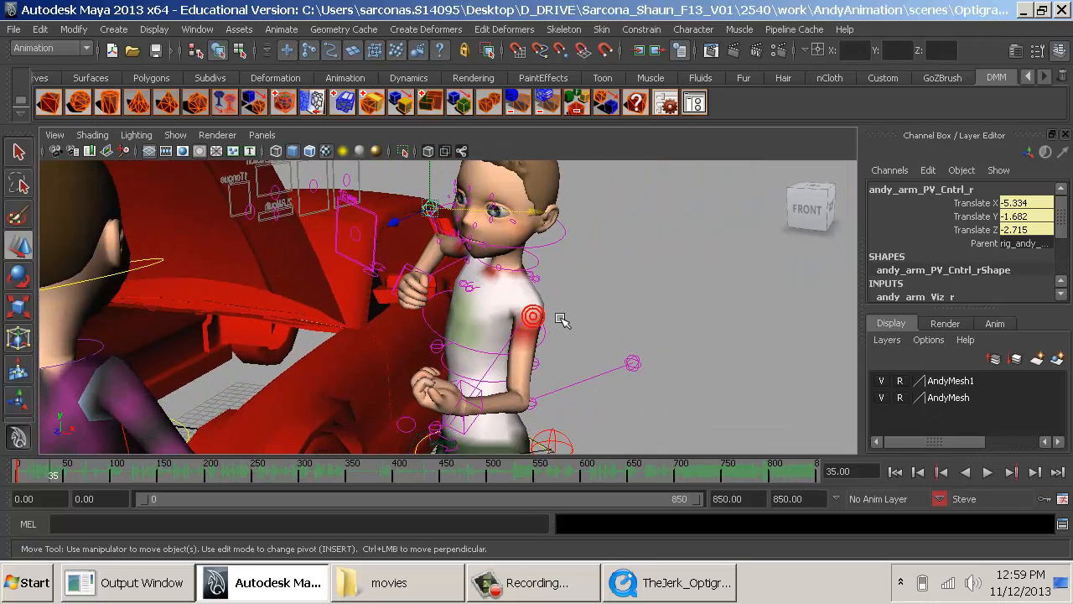
- Compare with the reference clip and rotate Steve's neck IK control to about X -1.217, Y 10.056, Z -0.006
{"action": "key", "text": "alt+Tab"}
{"action": "key", "text": "alt+Tab"}
{"action": "left_click_drag", "start_coordinate": [546, 264], "coordinate": [553, 277], "text": "alt"}
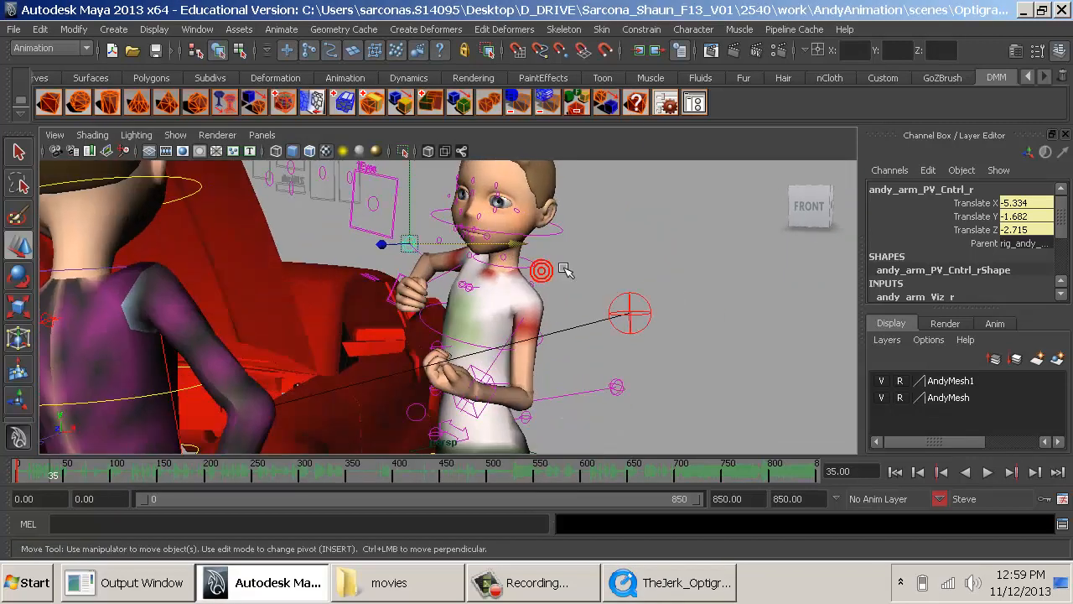
{"action": "left_click", "coordinate": [555, 239]}
{"action": "key", "text": "e"}
{"action": "left_click_drag", "start_coordinate": [554, 239], "coordinate": [584, 247]}
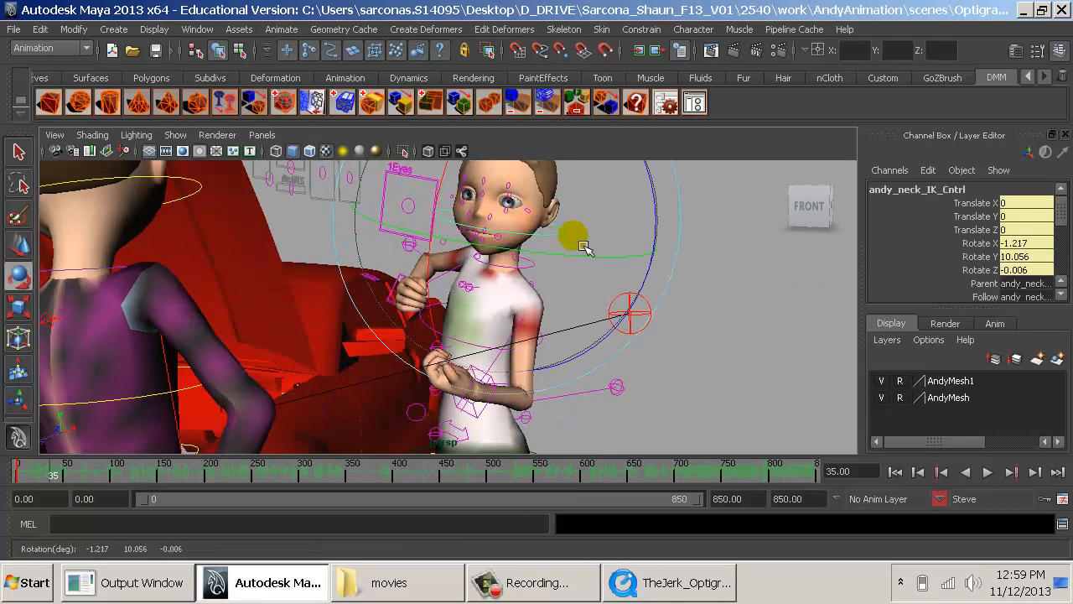
{"action": "left_click", "coordinate": [728, 341]}
- Move Steve's left arm pole vector control to about Translate X -4.543, Y -6.053, Z -11.031 and check the reference clip
{"action": "left_click_drag", "start_coordinate": [678, 352], "coordinate": [548, 403], "text": "alt"}
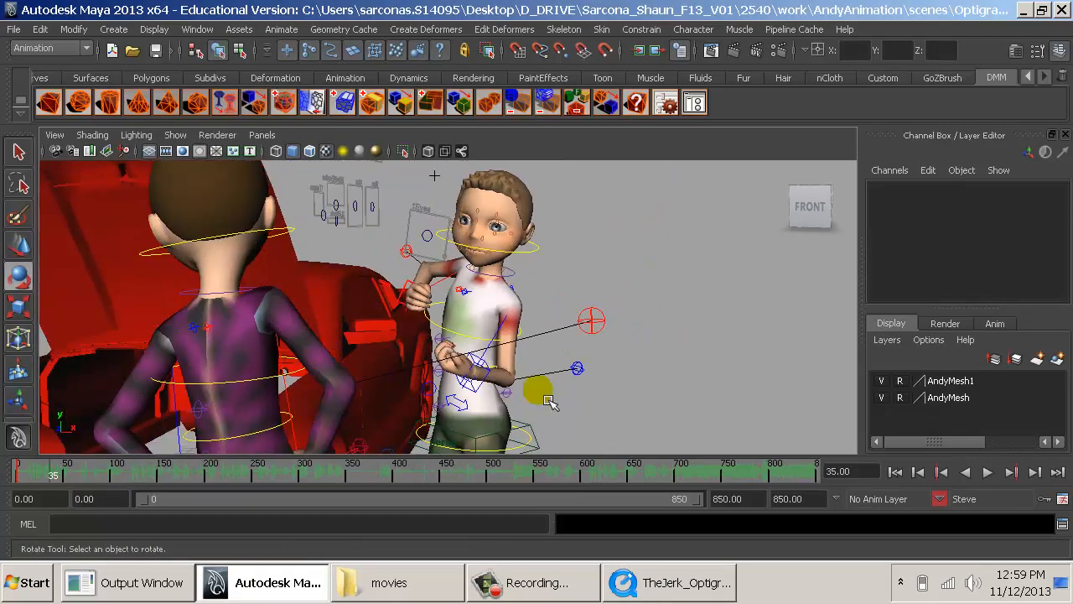
{"action": "left_click", "coordinate": [592, 376]}
{"action": "key", "text": "w"}
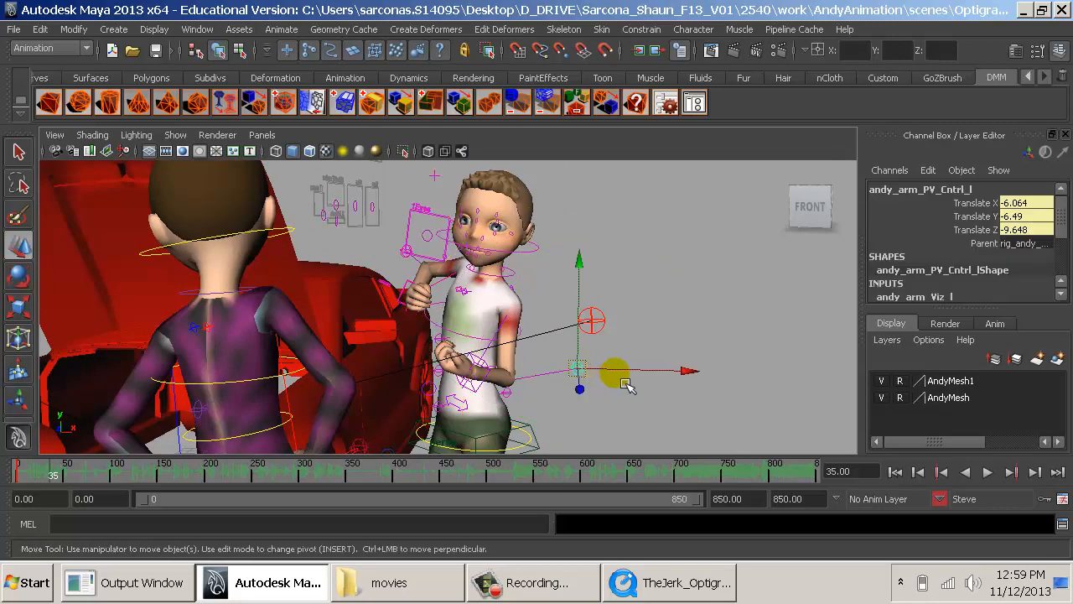
{"action": "left_click_drag", "start_coordinate": [624, 375], "coordinate": [659, 373]}
{"action": "key", "text": "alt+Tab"}
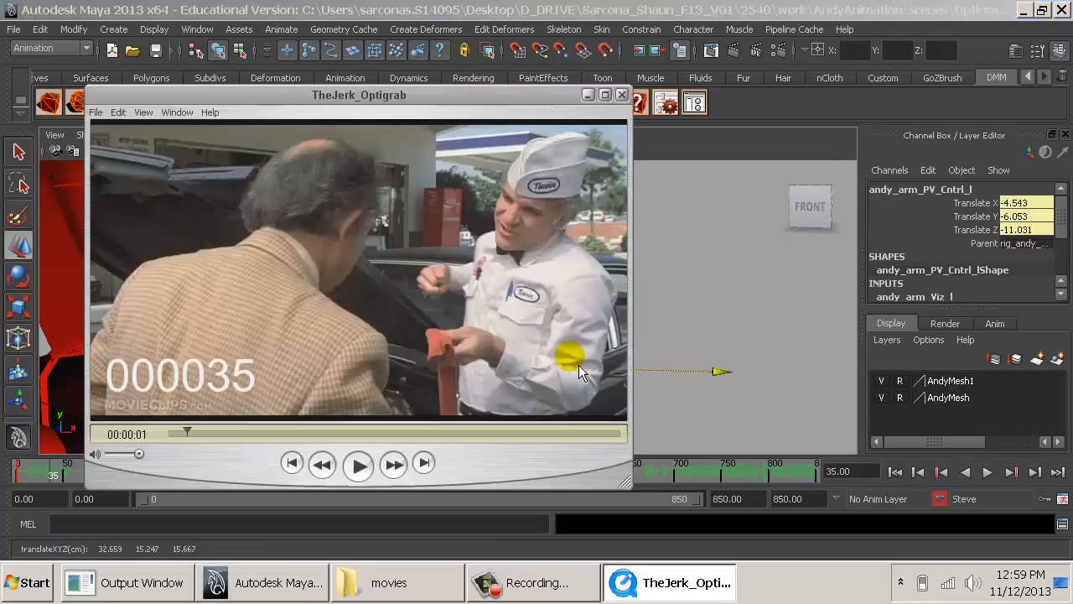
{"action": "key", "text": "alt+Tab"}
- Rotate Steve's left arm IK control to about X -200.393, Y -123.571, Z 26.615, checking the hand against the reference clip
{"action": "left_click_drag", "start_coordinate": [556, 359], "coordinate": [555, 353], "text": "alt"}
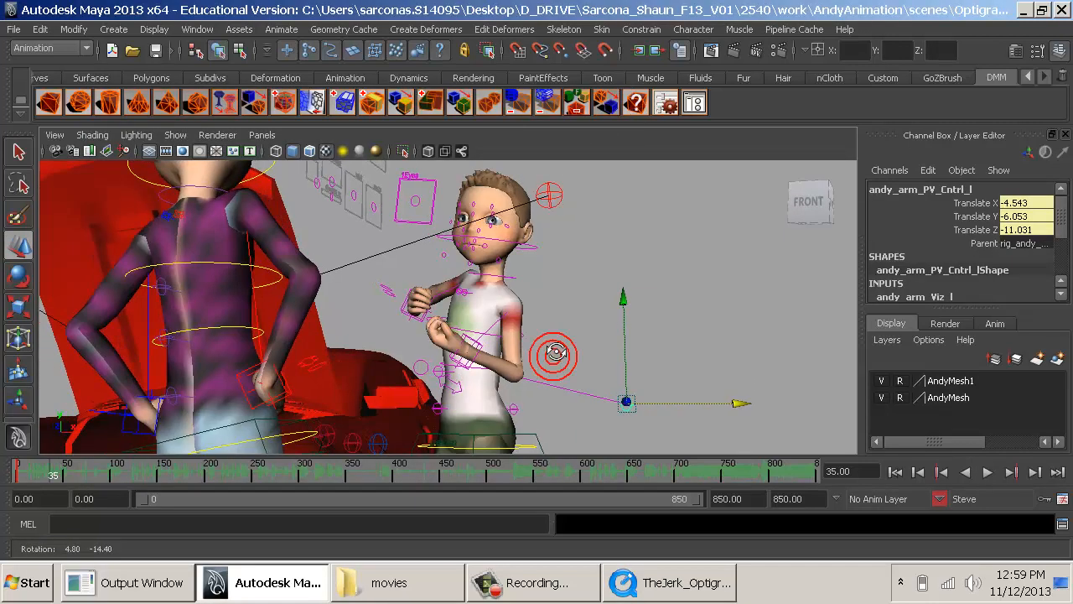
{"action": "left_click", "coordinate": [445, 301]}
{"action": "key", "text": "e"}
{"action": "left_click_drag", "start_coordinate": [403, 235], "coordinate": [360, 246]}
{"action": "key", "text": "alt+Tab"}
{"action": "key", "text": "alt+Tab"}
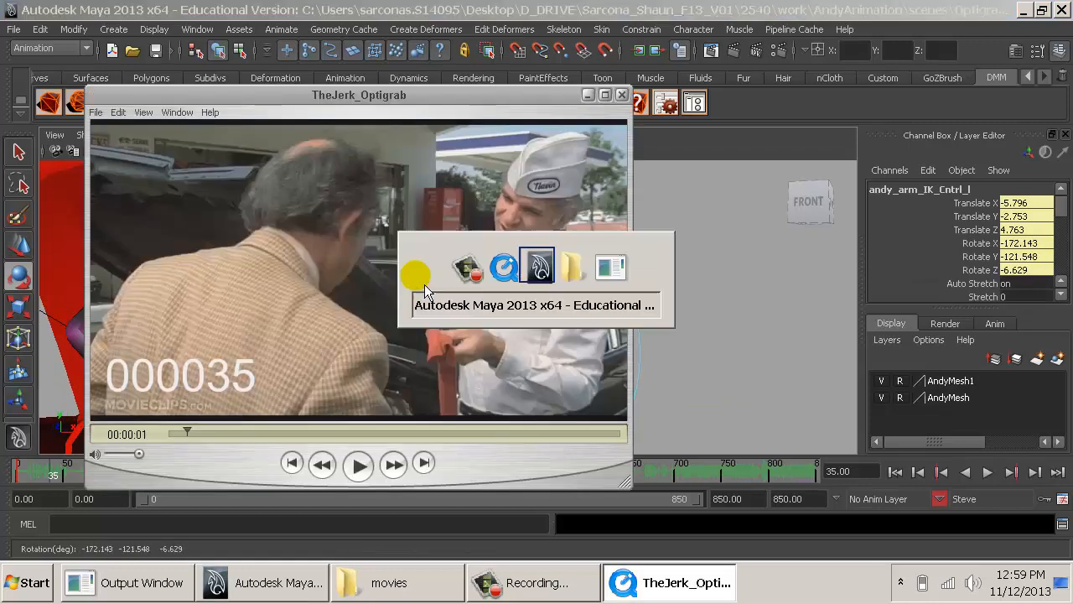
{"action": "left_click_drag", "start_coordinate": [419, 287], "coordinate": [368, 286]}
{"action": "left_click", "coordinate": [722, 360]}
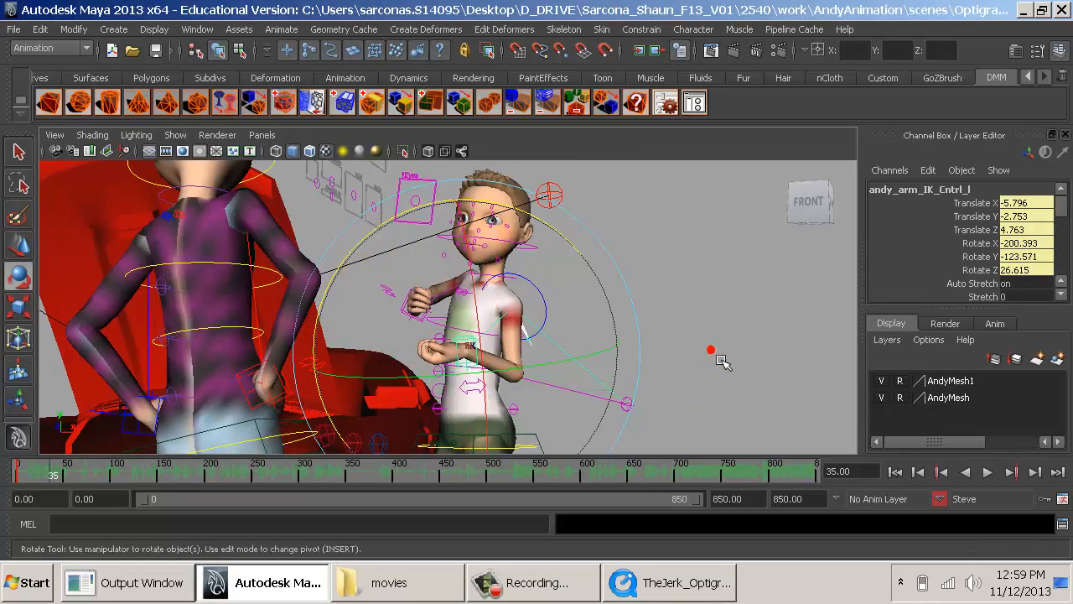
- Examine both characters from several angles and compare Steve's arm and head pose with the reference clip at frame 35
{"action": "left_click_drag", "start_coordinate": [712, 356], "coordinate": [579, 377], "text": "alt"}
{"action": "middle_click_drag", "start_coordinate": [578, 377], "coordinate": [546, 409], "text": "alt"}
{"action": "left_click_drag", "start_coordinate": [546, 409], "coordinate": [481, 343], "text": "alt"}
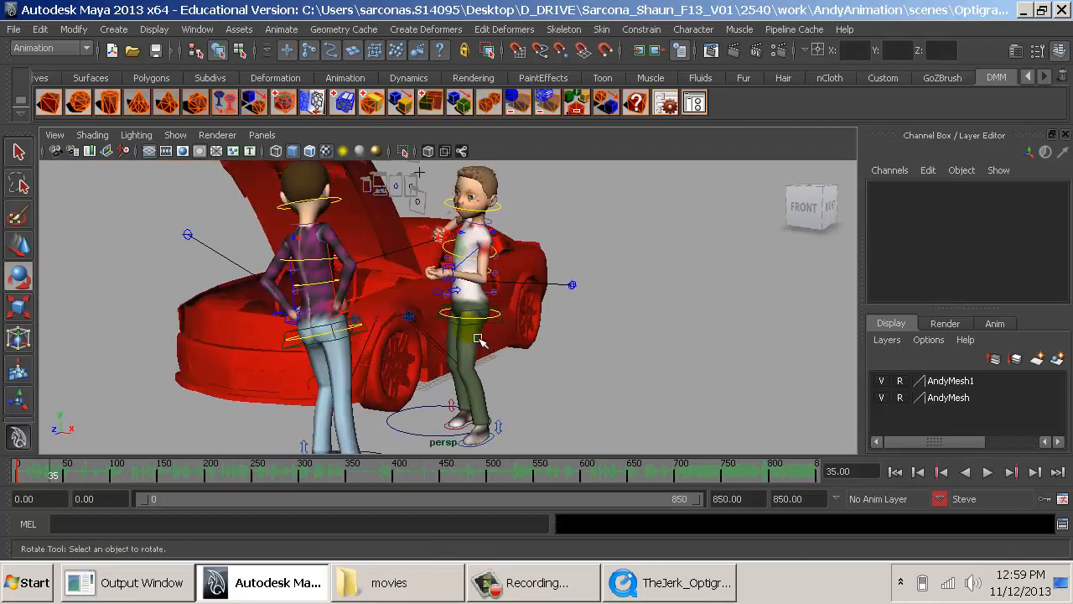
{"action": "right_click_drag", "start_coordinate": [481, 343], "coordinate": [542, 352], "text": "alt"}
{"action": "left_click_drag", "start_coordinate": [541, 352], "coordinate": [572, 348], "text": "alt"}
{"action": "middle_click_drag", "start_coordinate": [572, 348], "coordinate": [547, 401], "text": "alt"}
{"action": "right_click_drag", "start_coordinate": [547, 401], "coordinate": [641, 406], "text": "alt"}
{"action": "left_click_drag", "start_coordinate": [641, 405], "coordinate": [627, 399], "text": "alt"}
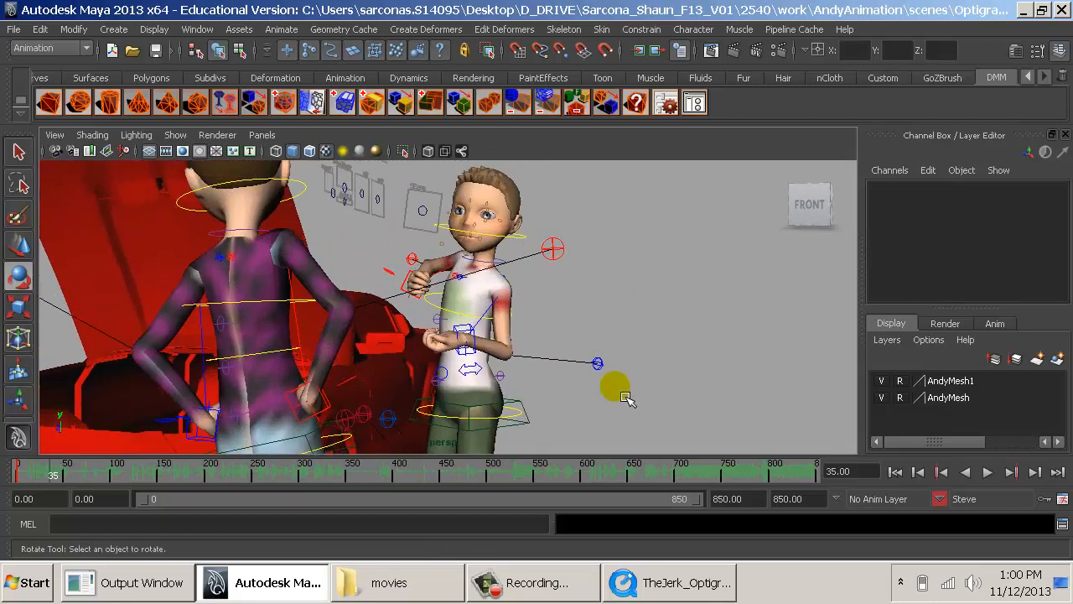
{"action": "key", "text": "alt+Tab"}
{"action": "key", "text": "alt+Tab"}
{"action": "key", "text": "alt+Tab"}
{"action": "key", "text": "alt+Tab"}
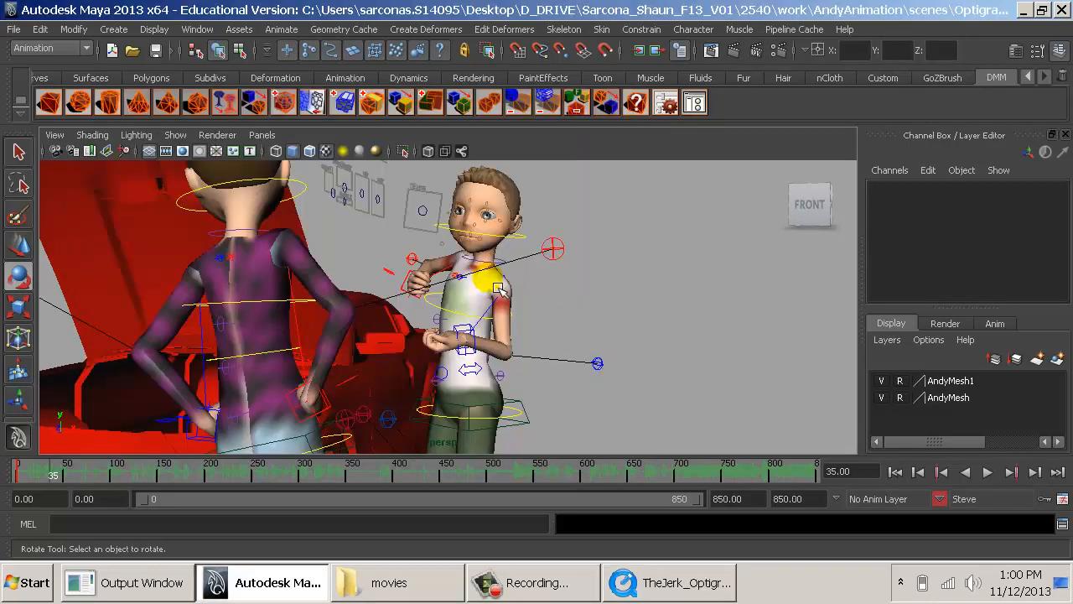
- Move Steve's two arm IK controls together, right to about X 7.002, Y 0.123, Z -2.449, left to about X -6.23, Y -1.315, Z 4.298
{"action": "left_click_drag", "start_coordinate": [492, 268], "coordinate": [561, 379], "text": "alt"}
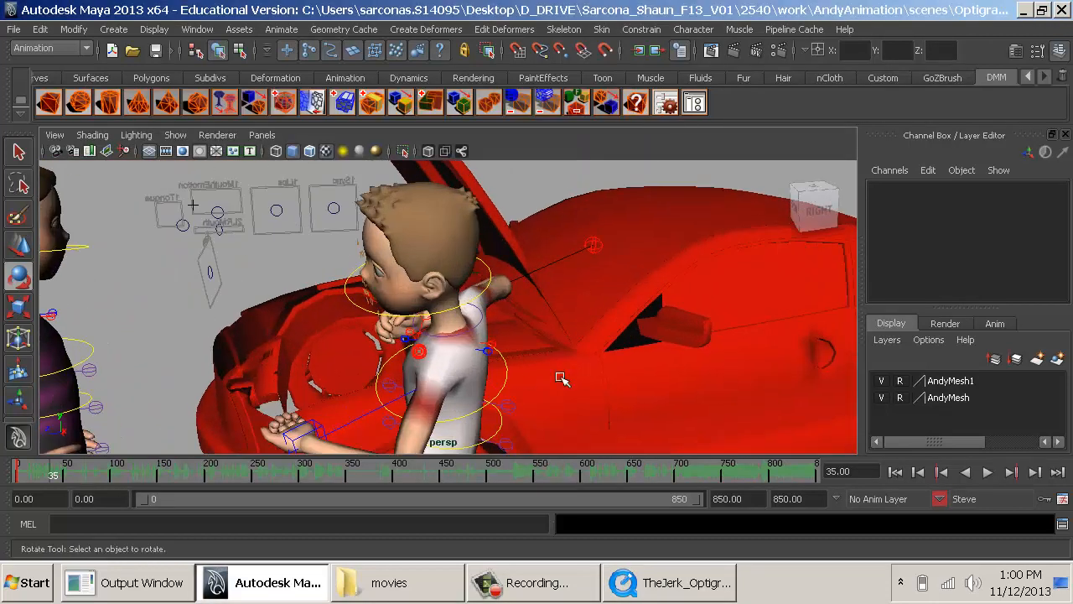
{"action": "left_click", "coordinate": [508, 370]}
{"action": "left_click_drag", "start_coordinate": [508, 274], "coordinate": [369, 411]}
{"action": "key", "text": "q"}
{"action": "left_click", "coordinate": [345, 423]}
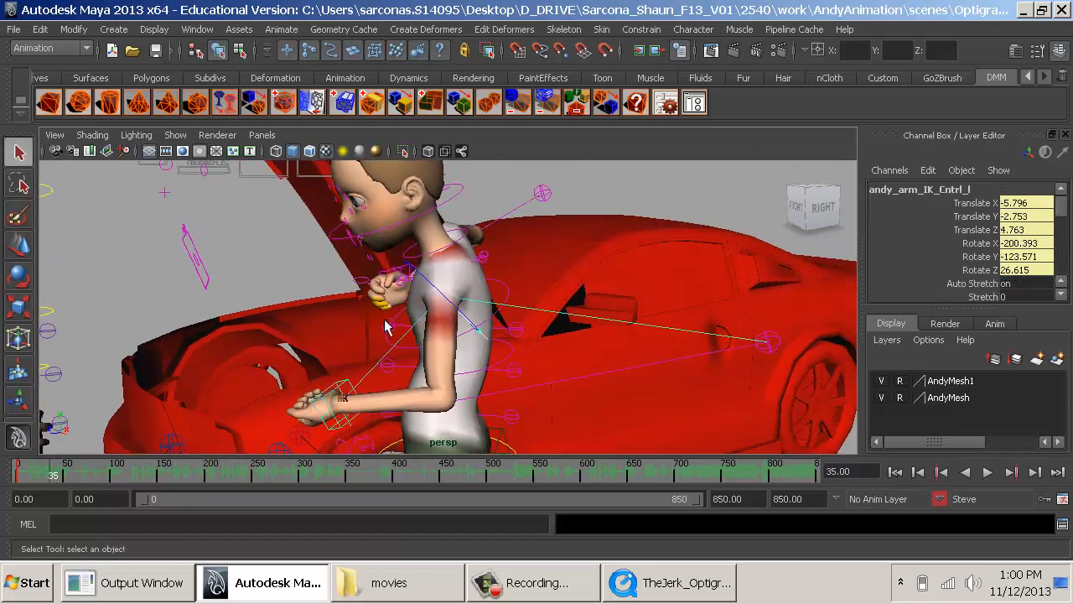
{"action": "left_click", "coordinate": [396, 276]}
{"action": "left_click_drag", "start_coordinate": [386, 277], "coordinate": [453, 263], "text": "alt"}
{"action": "key", "text": "ctrl+z"}
{"action": "key", "text": "w"}
{"action": "key", "text": "e"}
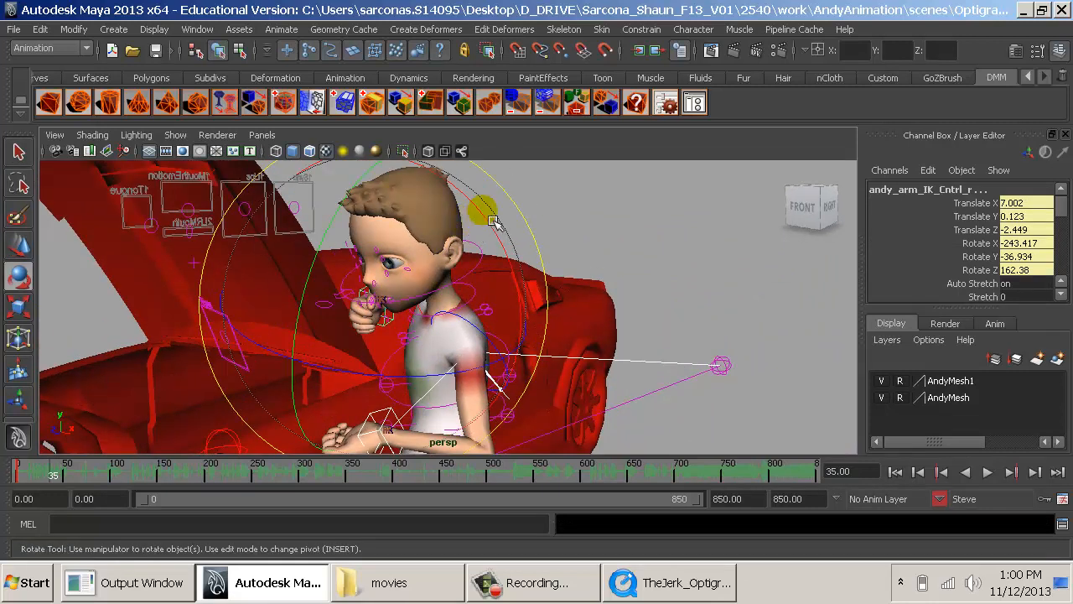
{"action": "left_click_drag", "start_coordinate": [494, 222], "coordinate": [534, 242]}
{"action": "left_click", "coordinate": [644, 235]}
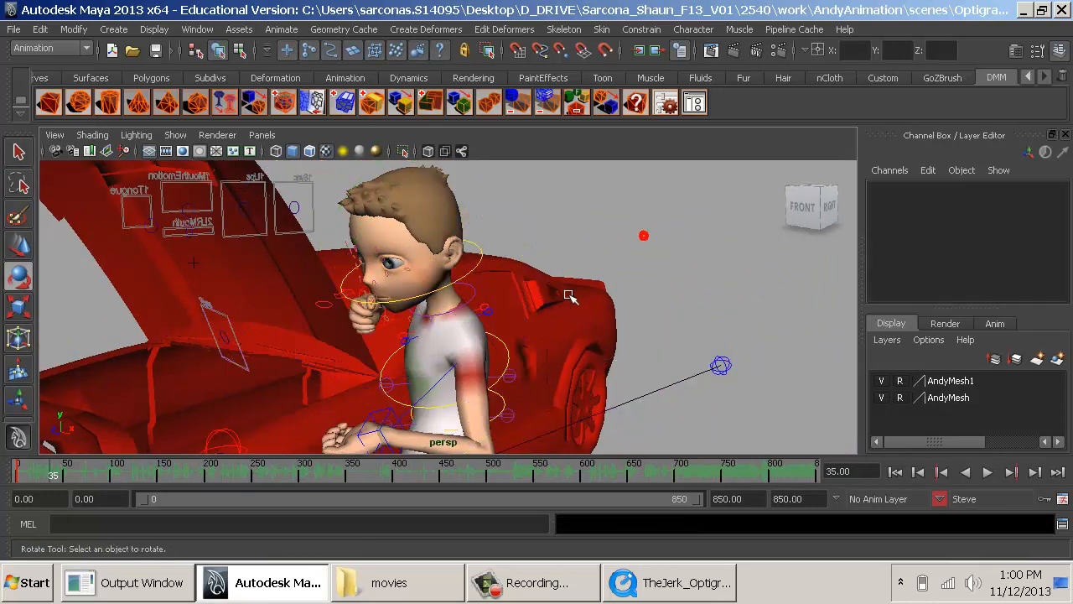
- Select both of Steve's arm IK controls again and move them together farther forward from his body
{"action": "left_click", "coordinate": [399, 421]}
{"action": "left_click_drag", "start_coordinate": [464, 344], "coordinate": [524, 386]}
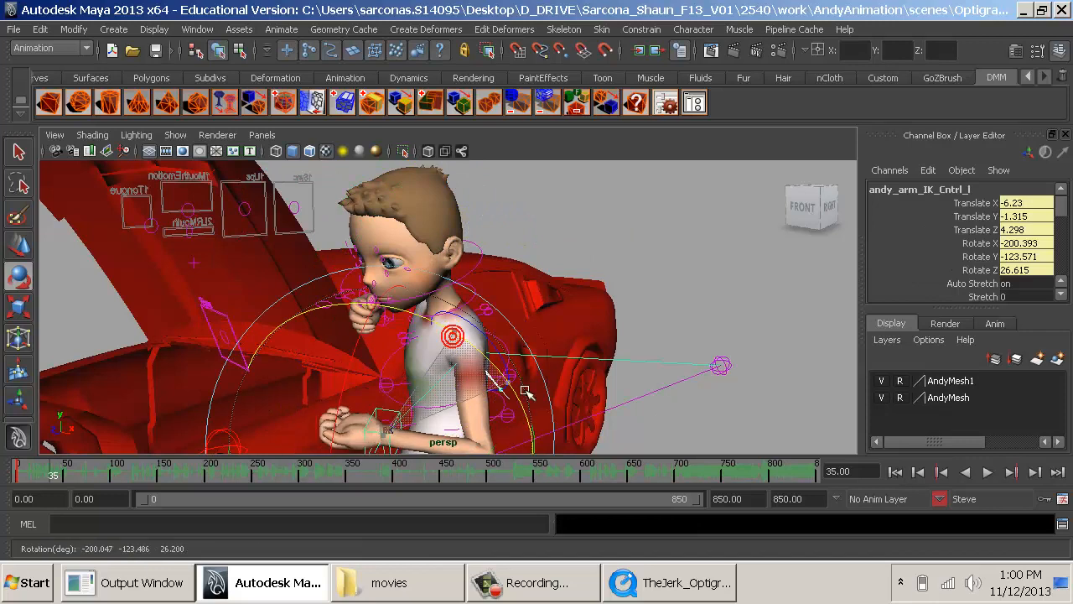
{"action": "key", "text": "w"}
{"action": "left_click", "coordinate": [393, 322]}
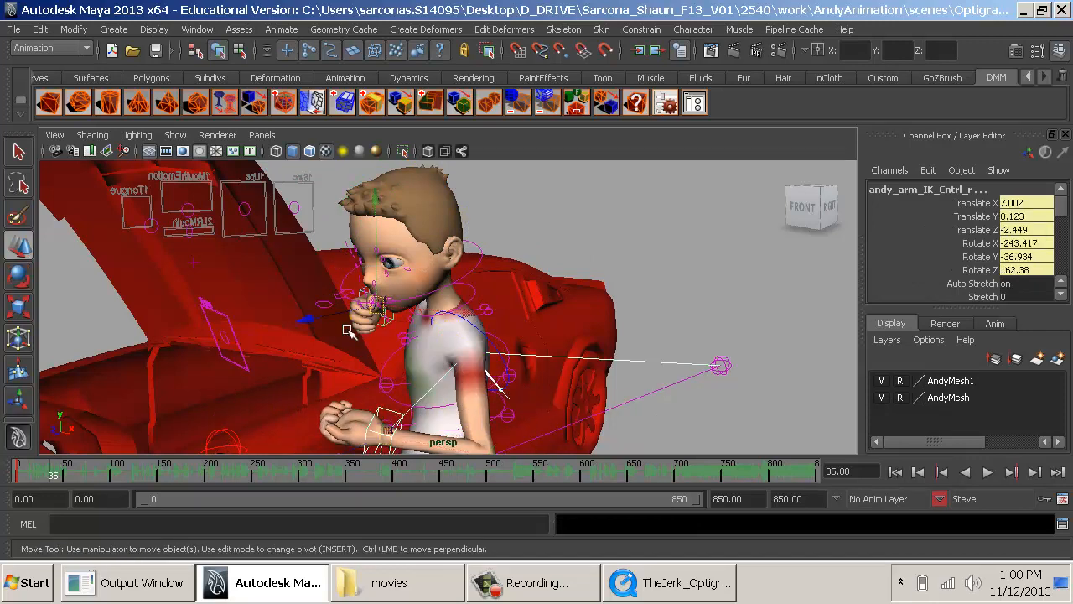
{"action": "left_click_drag", "start_coordinate": [337, 328], "coordinate": [295, 337]}
- Rotate Steve's neck IK control to lift his head into a more upright position
{"action": "left_click_drag", "start_coordinate": [360, 337], "coordinate": [468, 323], "text": "alt"}
{"action": "right_click_drag", "start_coordinate": [469, 321], "coordinate": [480, 289], "text": "alt"}
{"action": "left_click", "coordinate": [488, 273]}
{"action": "key", "text": "e"}
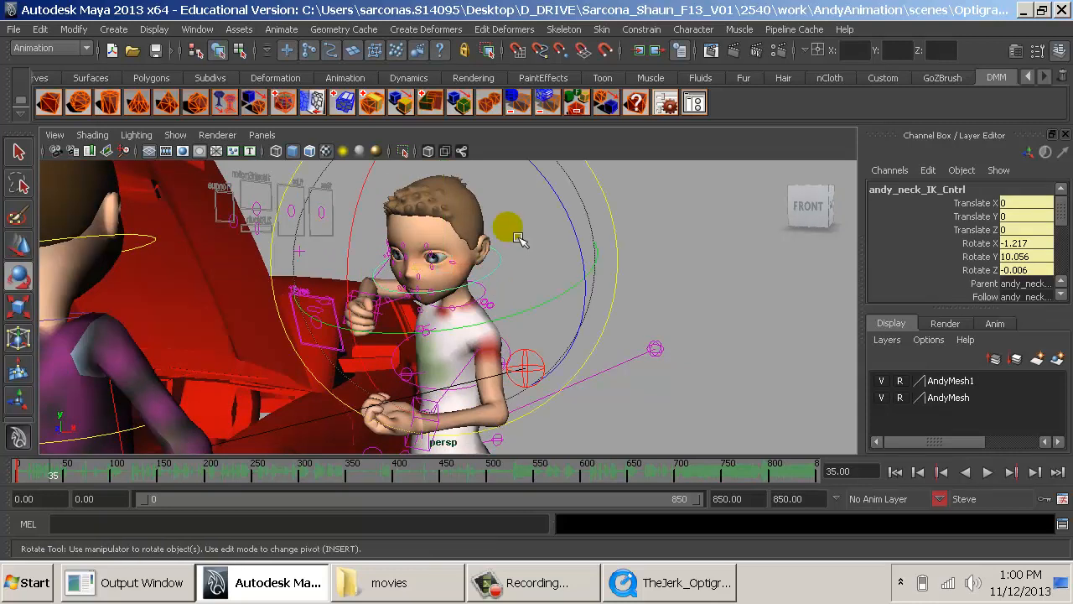
{"action": "left_click_drag", "start_coordinate": [550, 191], "coordinate": [475, 191]}
{"action": "left_click_drag", "start_coordinate": [578, 202], "coordinate": [582, 227]}
{"action": "left_click", "coordinate": [617, 321]}
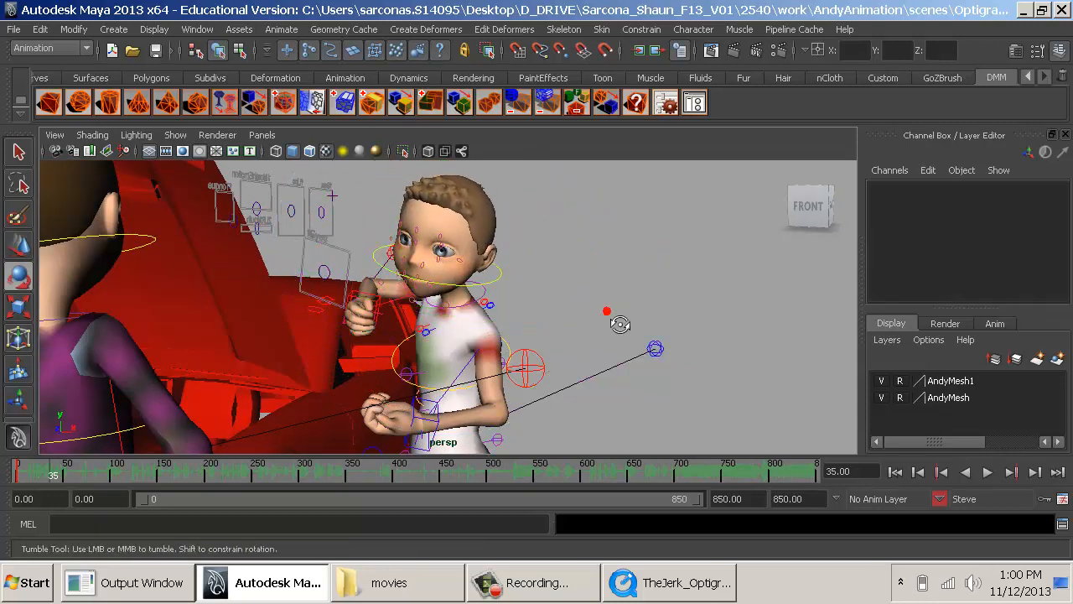
- Check the reference clip and lower Steve's right arm pole vector control to about Translate X -3.722, Y -7.016, Z -0.987
{"action": "left_click_drag", "start_coordinate": [617, 324], "coordinate": [675, 322], "text": "alt"}
{"action": "left_click_drag", "start_coordinate": [539, 320], "coordinate": [513, 321], "text": "alt"}
{"action": "key", "text": "alt+Tab"}
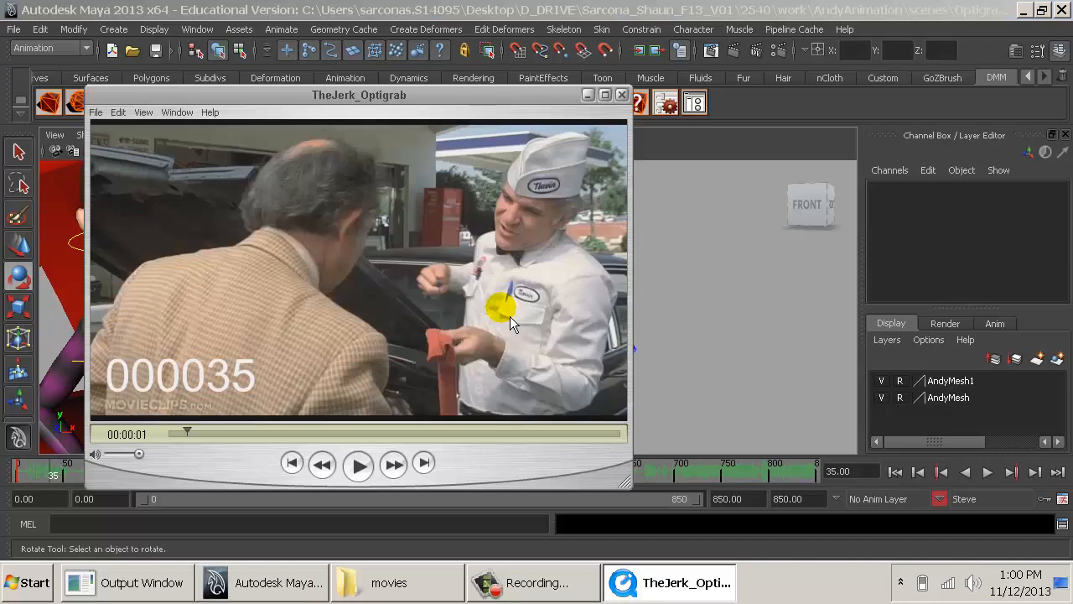
{"action": "key", "text": "alt+Tab"}
{"action": "left_click", "coordinate": [386, 256]}
{"action": "left_click_drag", "start_coordinate": [385, 256], "coordinate": [394, 284], "text": "alt"}
{"action": "left_click", "coordinate": [391, 275]}
{"action": "key", "text": "q"}
{"action": "left_click", "coordinate": [380, 270]}
{"action": "key", "text": "w"}
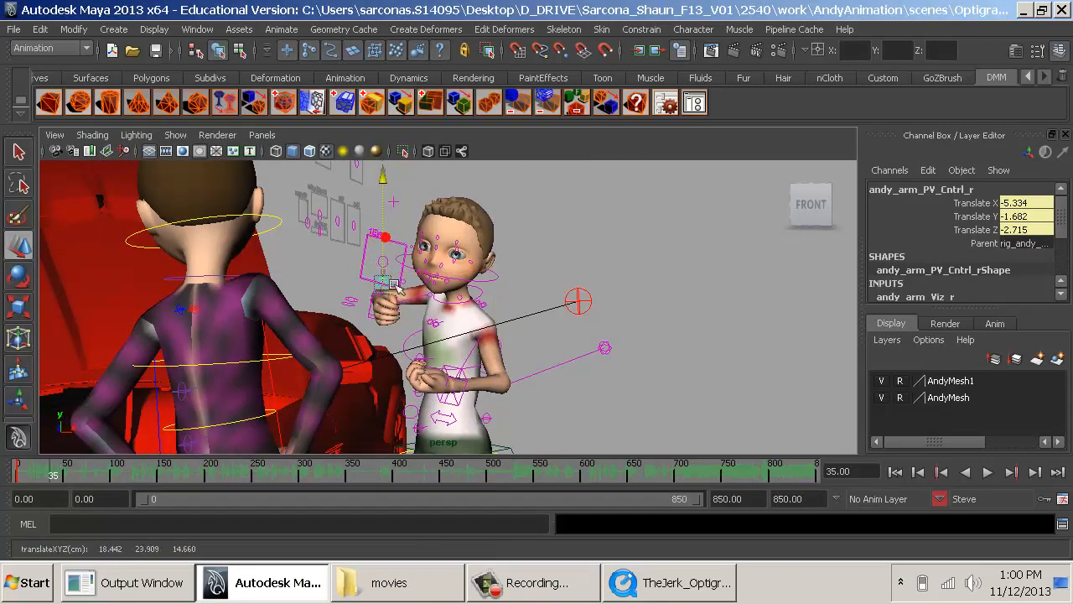
- Select Steve's main control and turn off its Face Sliders and On Face Cntrls
{"action": "scroll", "coordinate": [551, 374], "scroll_direction": "down", "scroll_amount": 6}
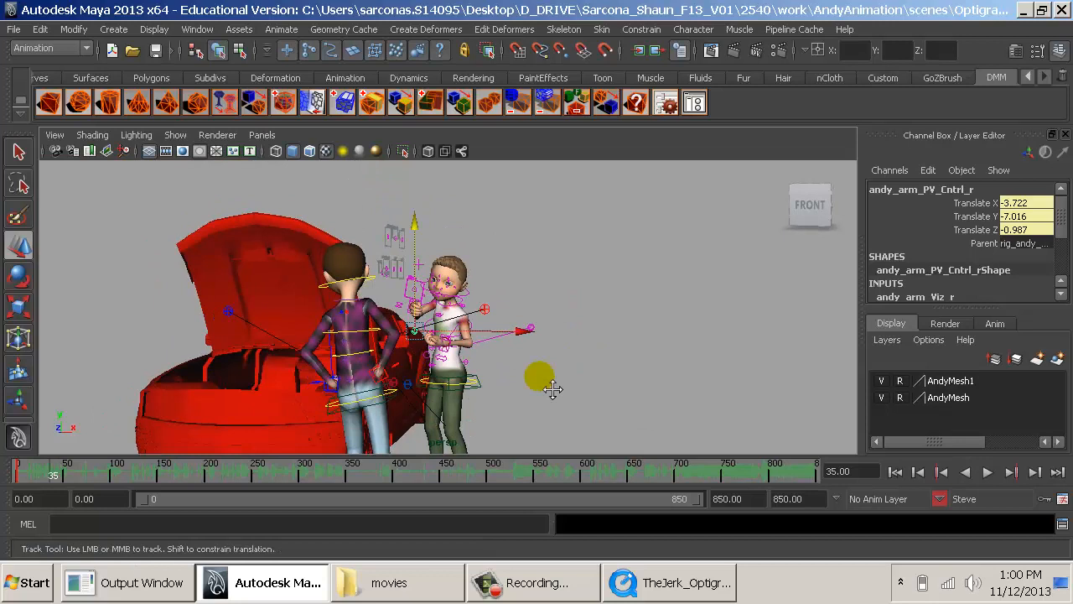
{"action": "middle_click_drag", "start_coordinate": [540, 378], "coordinate": [518, 289], "text": "alt"}
{"action": "left_click", "coordinate": [387, 402]}
{"action": "left_click", "coordinate": [384, 385]}
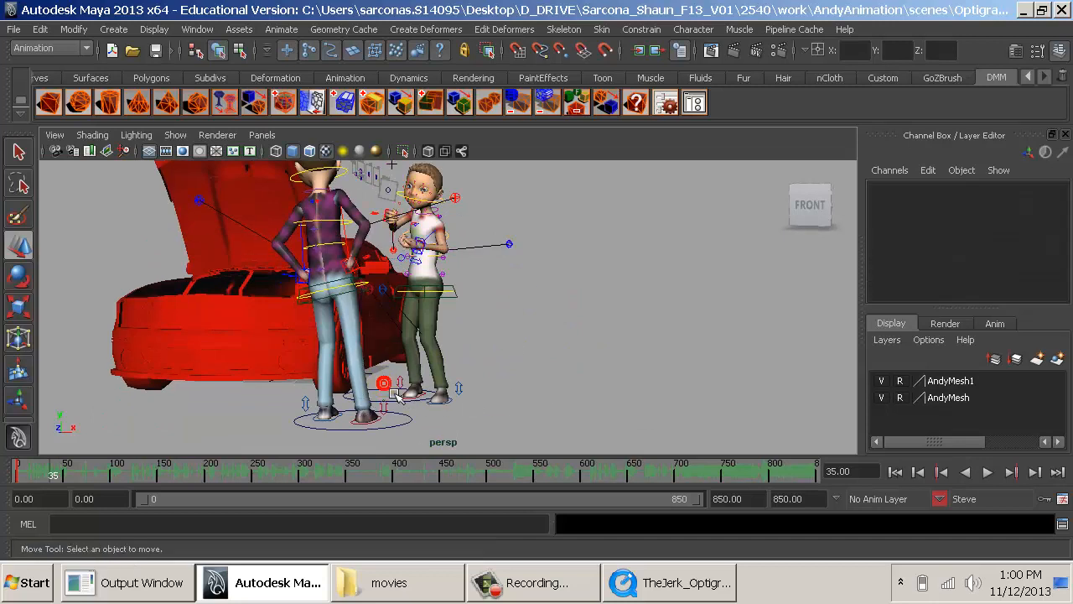
{"action": "left_click", "coordinate": [396, 393]}
{"action": "key", "text": "f"}
{"action": "scroll", "coordinate": [981, 243], "scroll_direction": "down", "scroll_amount": 5}
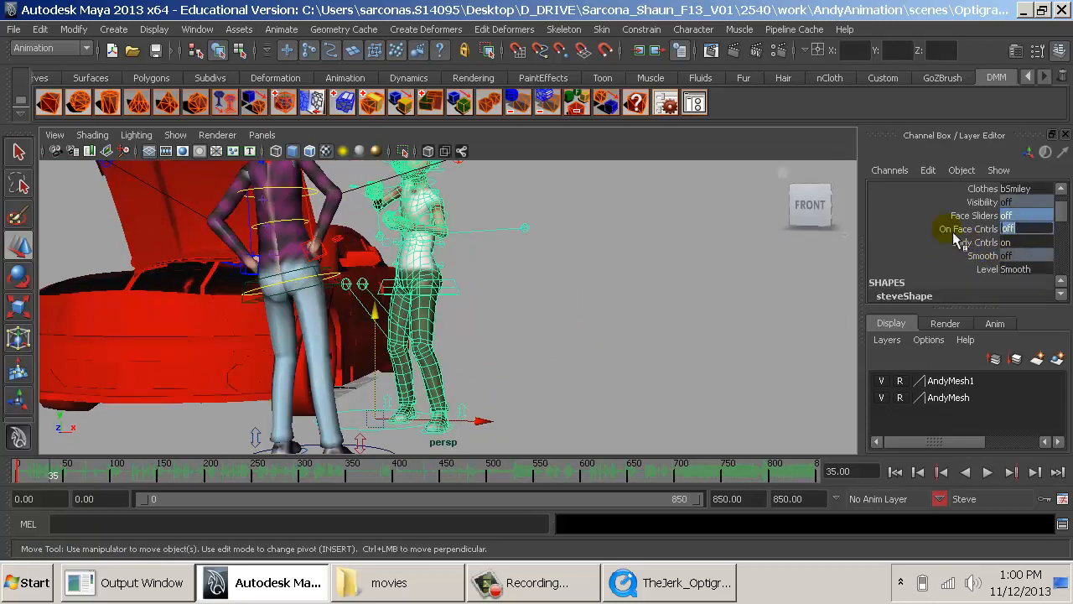
{"action": "left_click", "coordinate": [576, 330]}
- Frame Steve's upper body from the front and compare his pose with frame 35 of the reference clip
{"action": "middle_click_drag", "start_coordinate": [445, 297], "coordinate": [477, 384], "text": "alt"}
{"action": "right_click_drag", "start_coordinate": [478, 384], "coordinate": [575, 407], "text": "alt"}
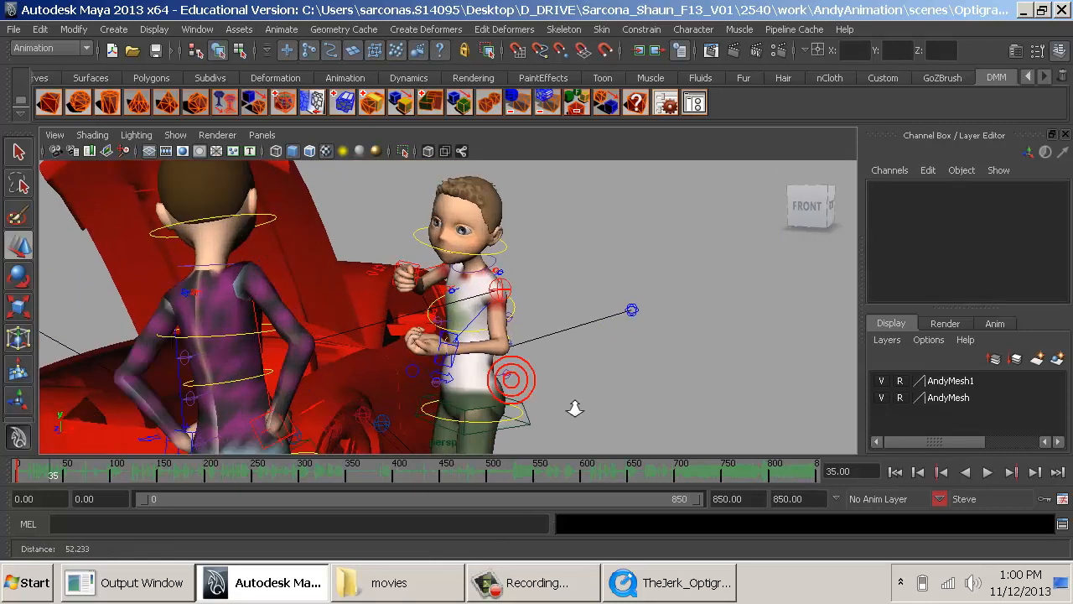
{"action": "left_click_drag", "start_coordinate": [548, 364], "coordinate": [565, 364], "text": "alt"}
{"action": "key", "text": "alt+Tab"}
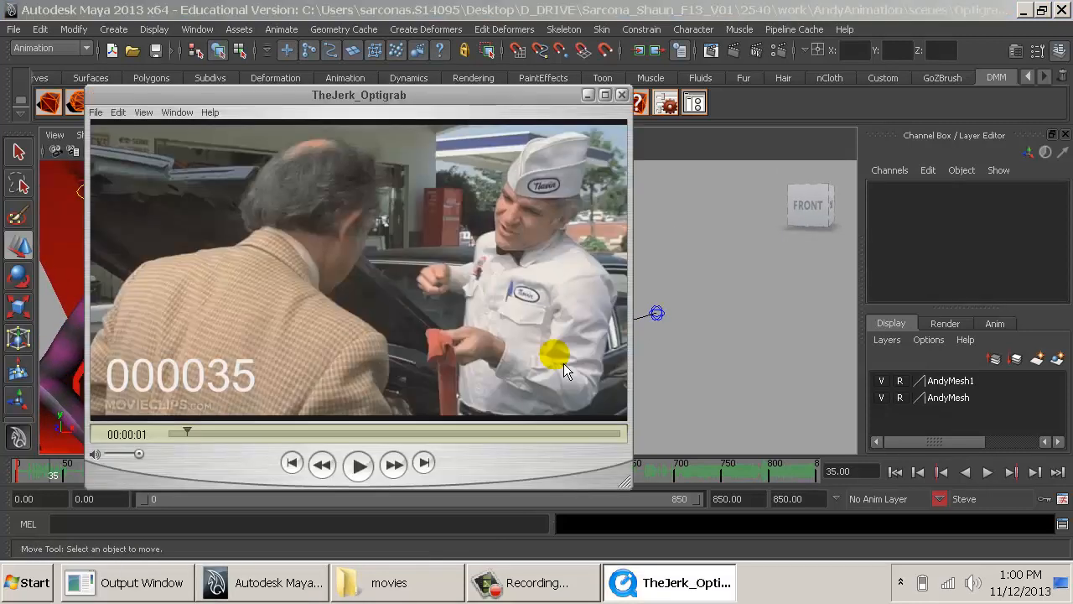
- Rotate Steve's neck IK control to about Rotate X -19.665, Y 15.899, Z -13.225 to match the reference head pose
{"action": "key", "text": "alt+Tab"}
{"action": "left_click", "coordinate": [522, 237]}
{"action": "key", "text": "e"}
{"action": "left_click_drag", "start_coordinate": [496, 238], "coordinate": [624, 225]}
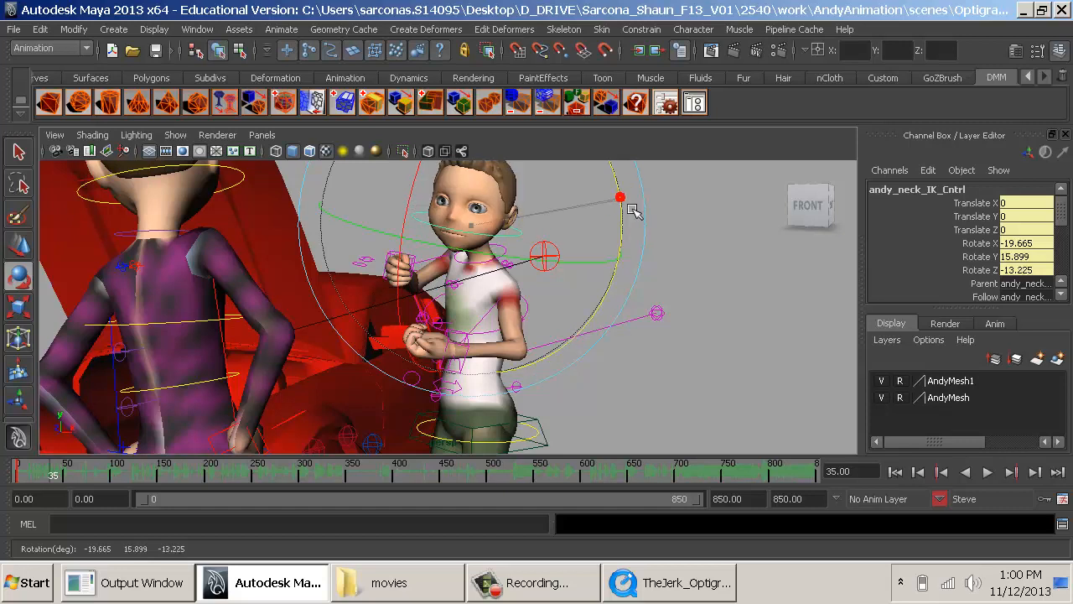
- Move Steve's left arm IK control to about Translate X -4.663, Y -0.193, Z 6.299 and compare the hand with the reference clip
{"action": "left_click", "coordinate": [681, 264]}
{"action": "left_click_drag", "start_coordinate": [637, 273], "coordinate": [605, 295], "text": "alt"}
{"action": "right_click_drag", "start_coordinate": [605, 295], "coordinate": [627, 303], "text": "alt"}
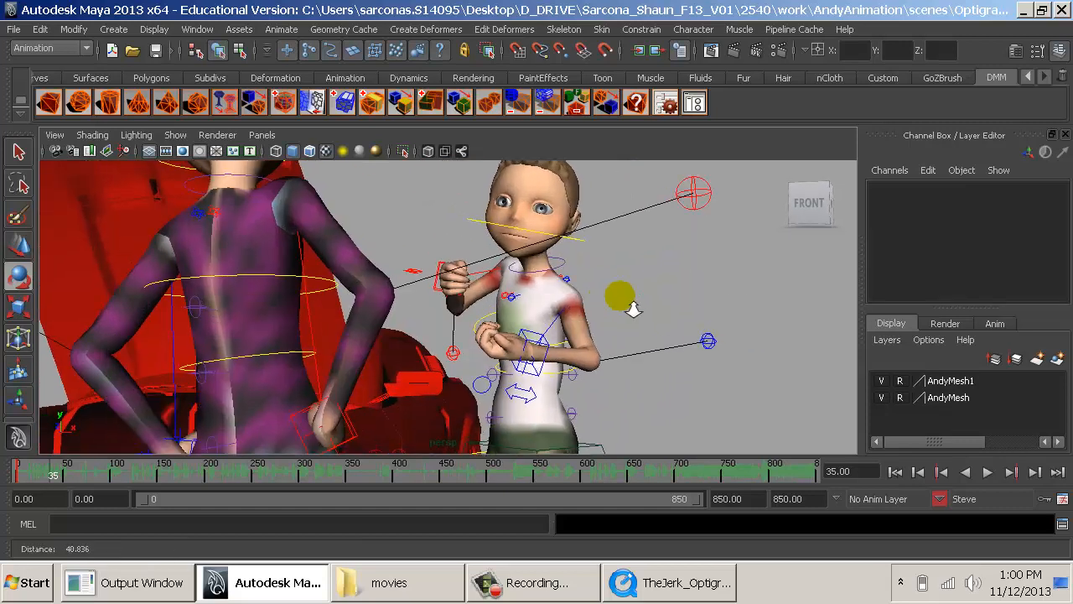
{"action": "left_click_drag", "start_coordinate": [633, 309], "coordinate": [606, 309], "text": "alt"}
{"action": "left_click", "coordinate": [546, 357]}
{"action": "key", "text": "w"}
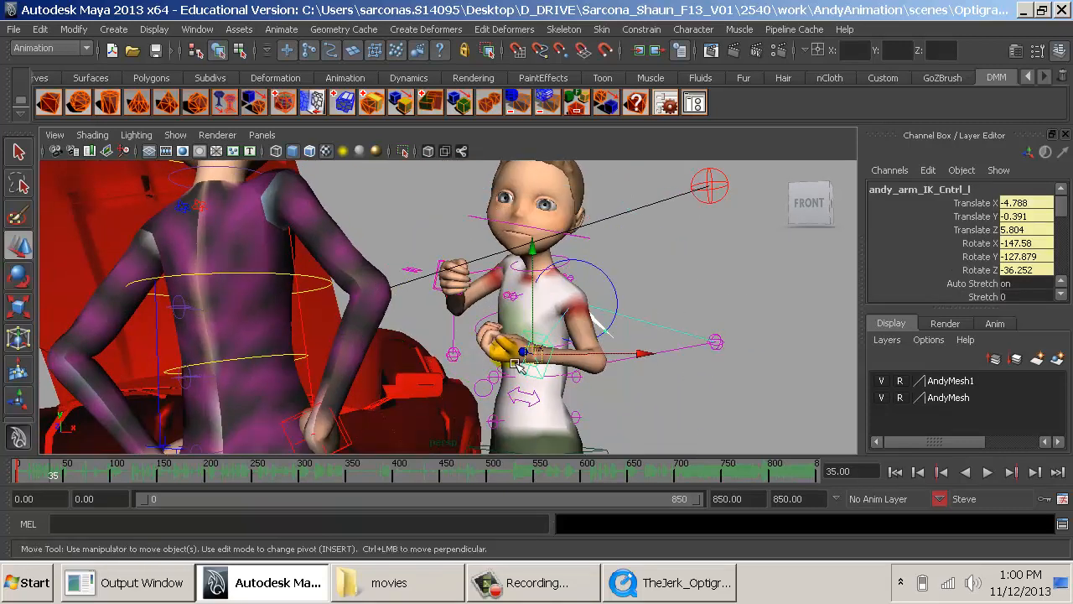
{"action": "left_click_drag", "start_coordinate": [554, 361], "coordinate": [530, 360]}
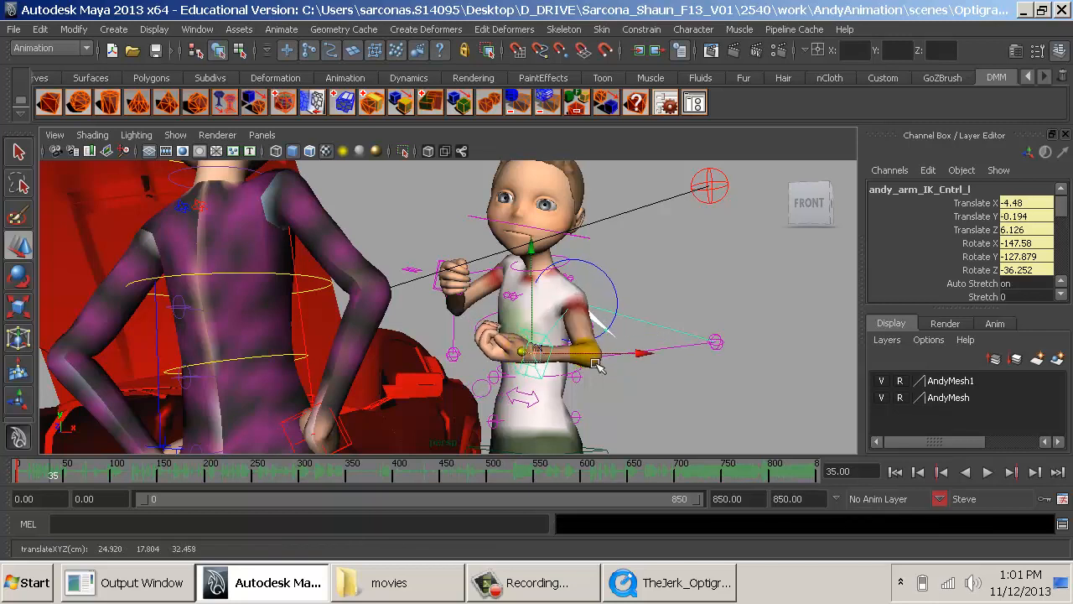
{"action": "left_click_drag", "start_coordinate": [595, 364], "coordinate": [590, 366]}
{"action": "key", "text": "alt+Tab"}
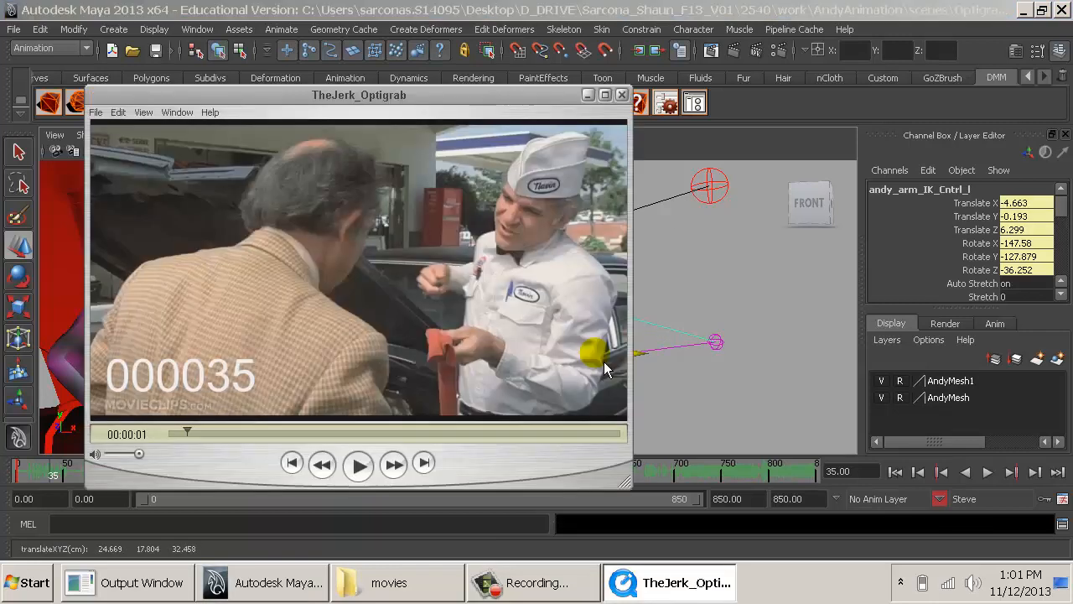
{"action": "left_click", "coordinate": [695, 435]}
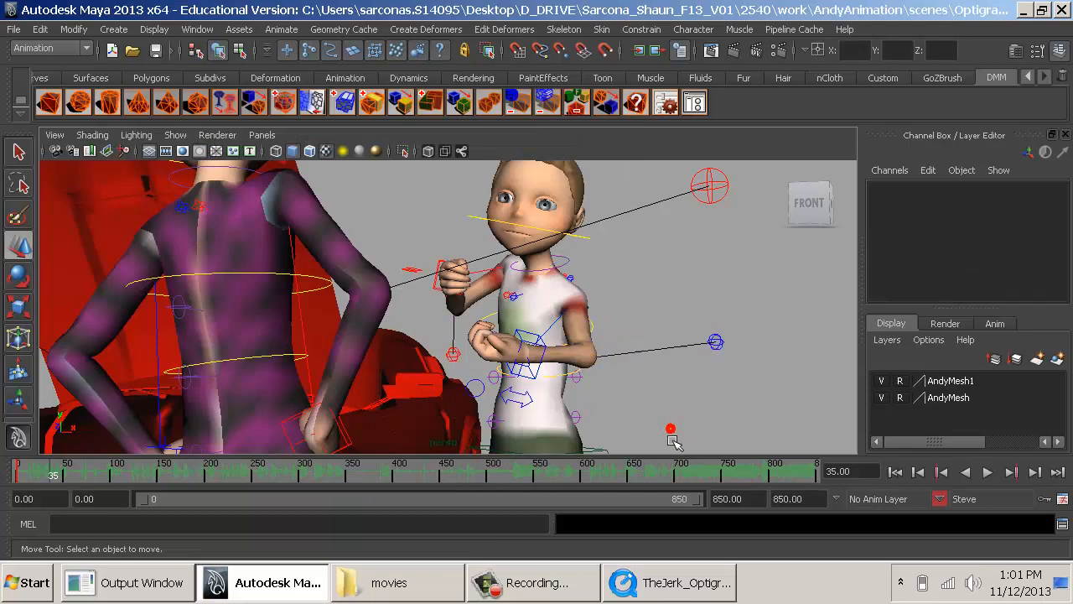
- Check the reference clip and try to shift Steve's hips control along Z, then undo the move
{"action": "right_click_drag", "start_coordinate": [673, 438], "coordinate": [537, 383], "text": "alt"}
{"action": "left_click_drag", "start_coordinate": [537, 383], "coordinate": [433, 412], "text": "alt"}
{"action": "key", "text": "w"}
{"action": "left_click", "coordinate": [555, 363]}
{"action": "key", "text": "alt+Tab"}
{"action": "key", "text": "alt+Tab"}
{"action": "left_click", "coordinate": [445, 401]}
{"action": "key", "text": "ctrl+z"}
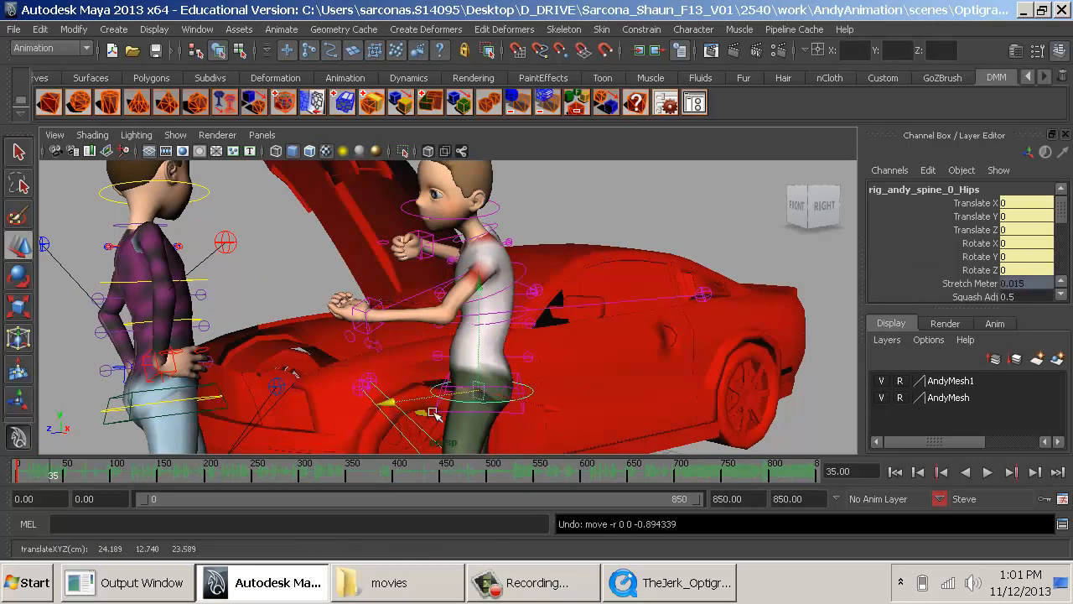
- Move Steve's mid-spine control to about Translate X -0.157, Y -0.022, Z -0.776 and key his pose at frame 35
{"action": "left_click", "coordinate": [530, 329]}
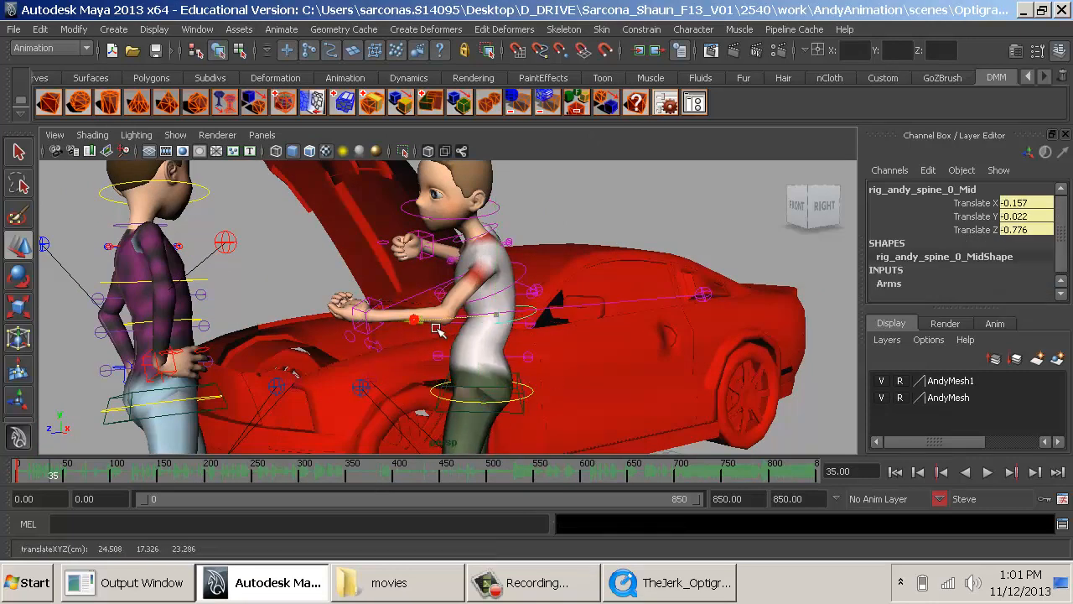
{"action": "left_click_drag", "start_coordinate": [410, 331], "coordinate": [583, 356]}
{"action": "left_click", "coordinate": [621, 366]}
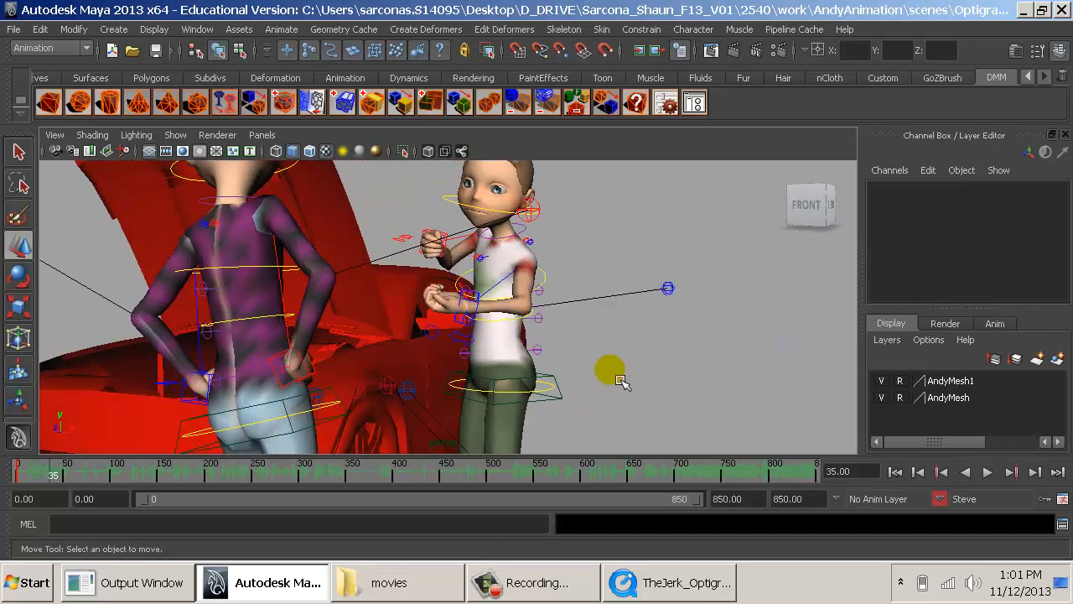
{"action": "right_click_drag", "start_coordinate": [620, 381], "coordinate": [577, 400], "text": "alt"}
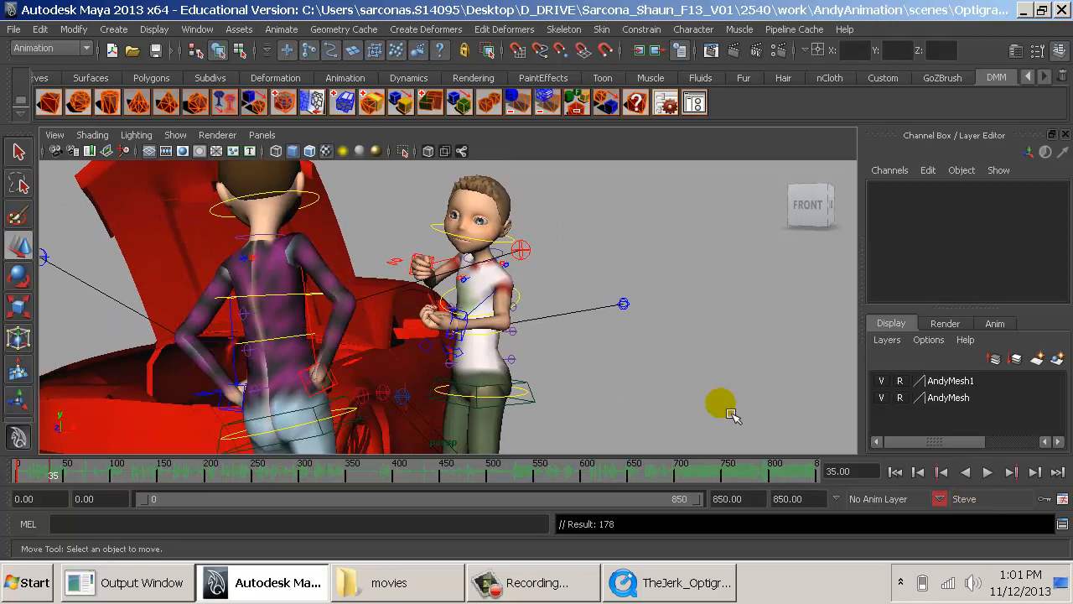
- Turn off the timeline sound and play the animation from frame 0 to review the motion into Steve's new pose
{"action": "left_click_drag", "start_coordinate": [53, 475], "coordinate": [12, 472]}
{"action": "right_click", "coordinate": [361, 476]}
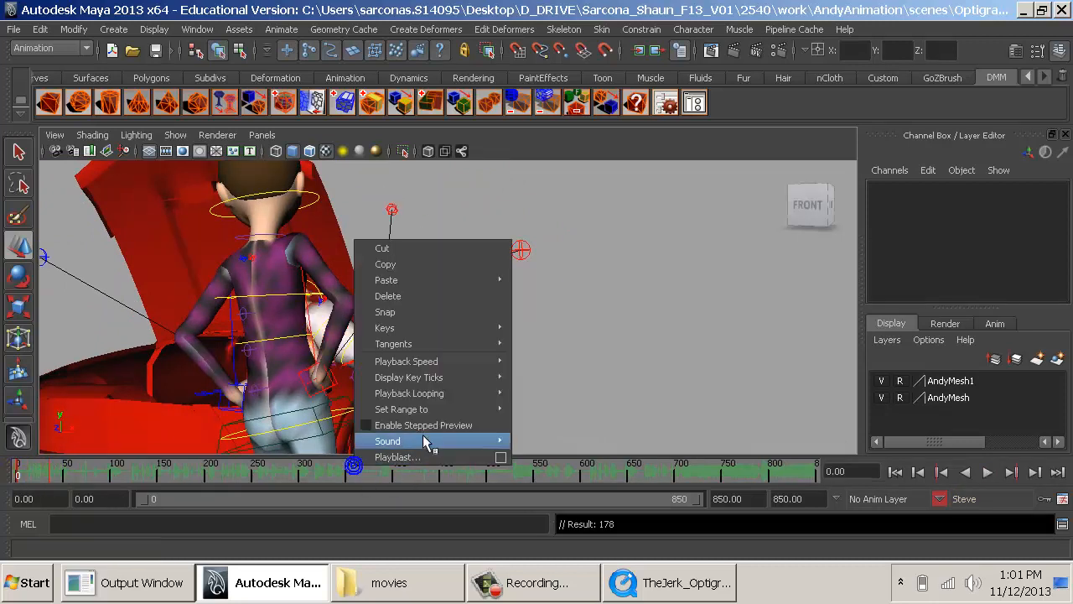
{"action": "mouse_move", "coordinate": [436, 445]}
{"action": "left_click", "coordinate": [549, 454]}
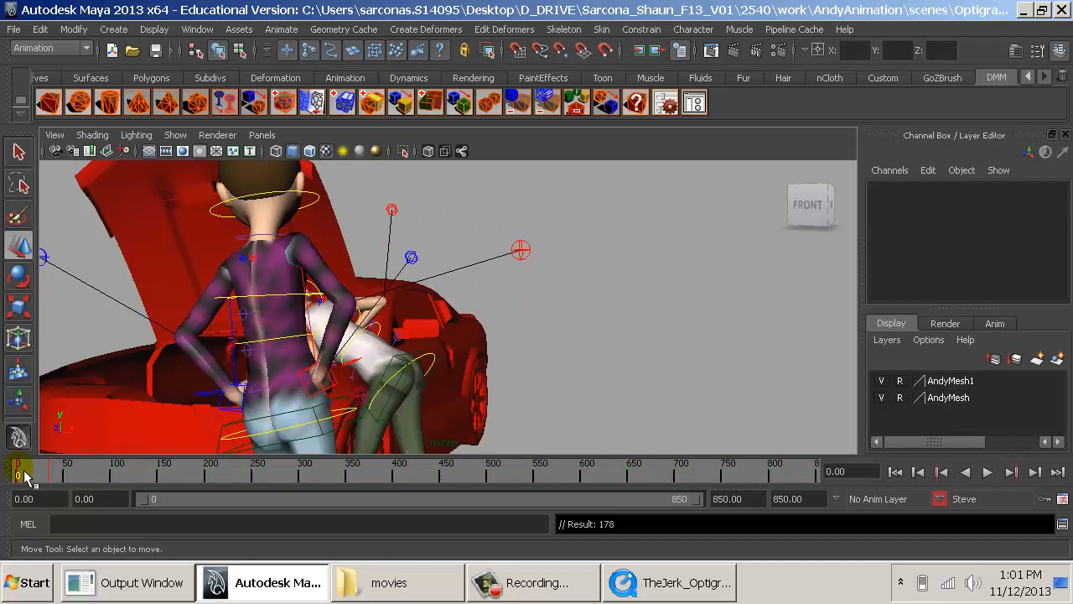
{"action": "key", "text": "alt+v"}
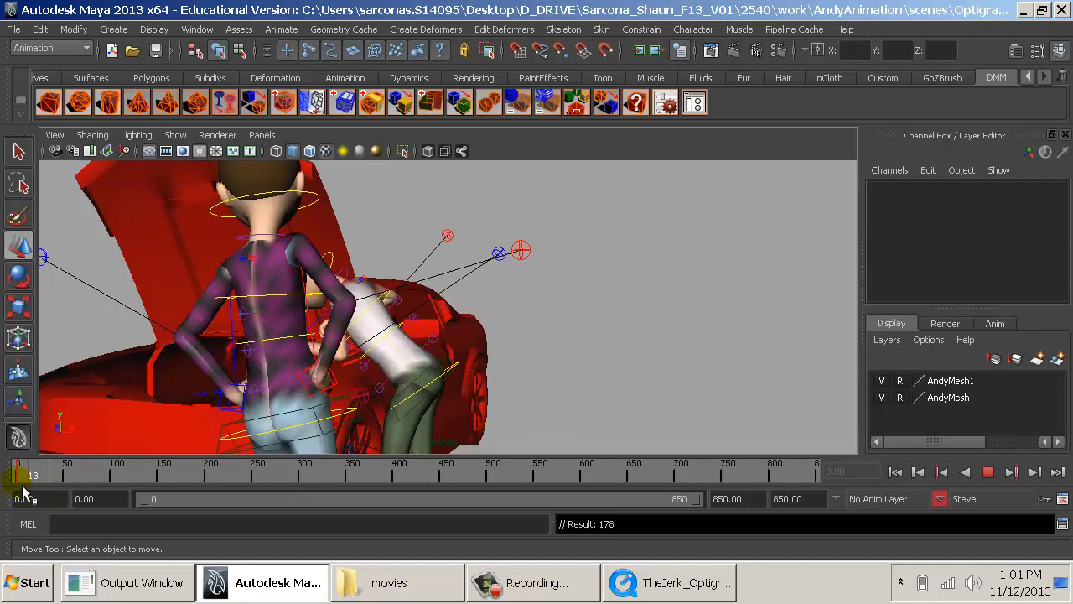
{"action": "left_click", "coordinate": [82, 474]}
- Switch to the reference clip in QuickTime and advance it to frame 37
{"action": "left_click", "coordinate": [683, 582]}
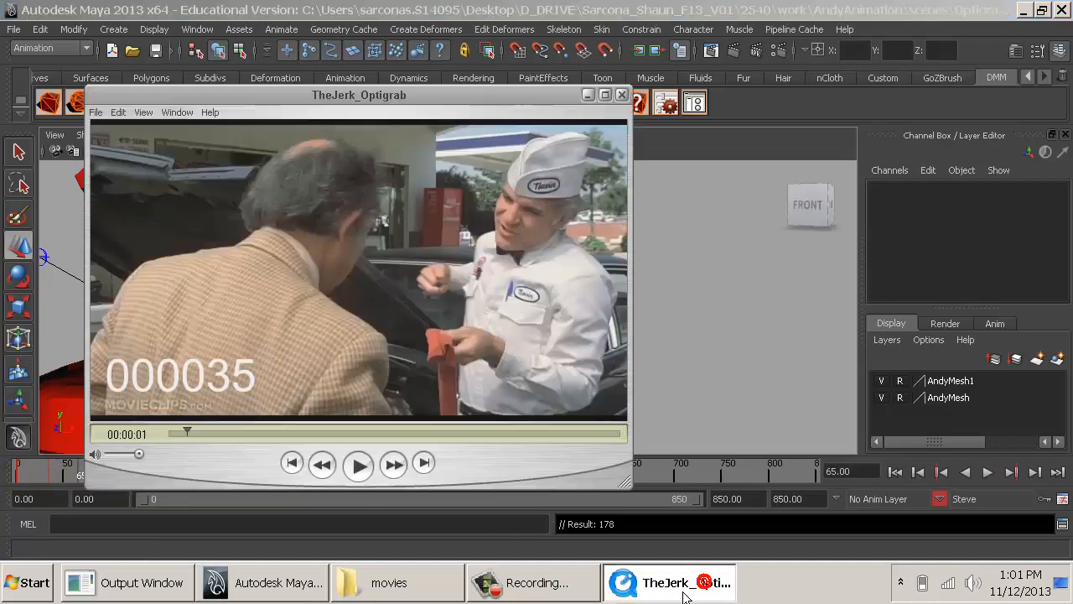
{"action": "left_click", "coordinate": [542, 411]}
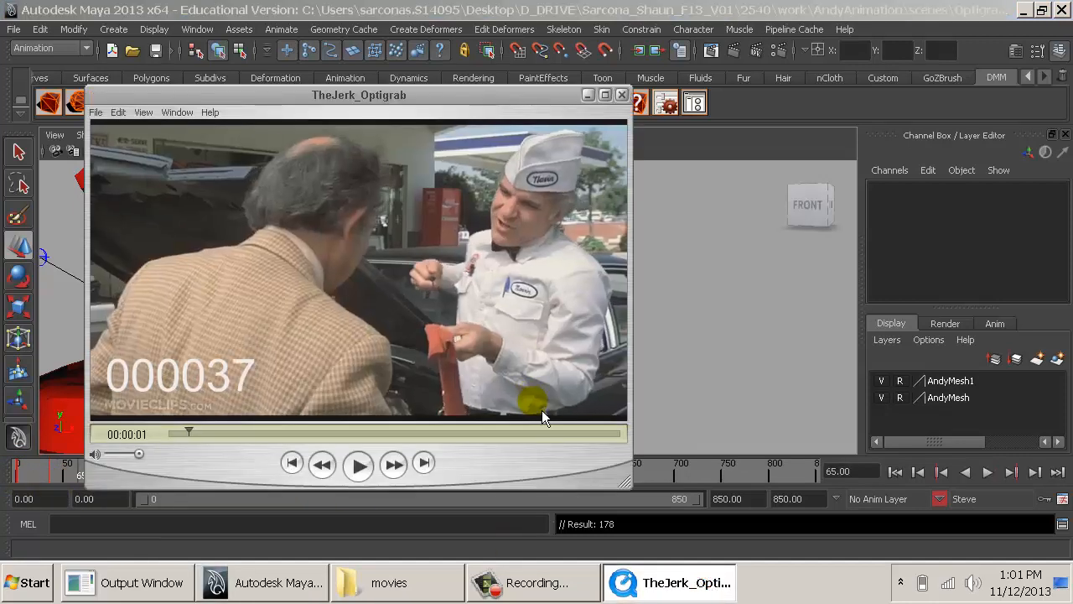
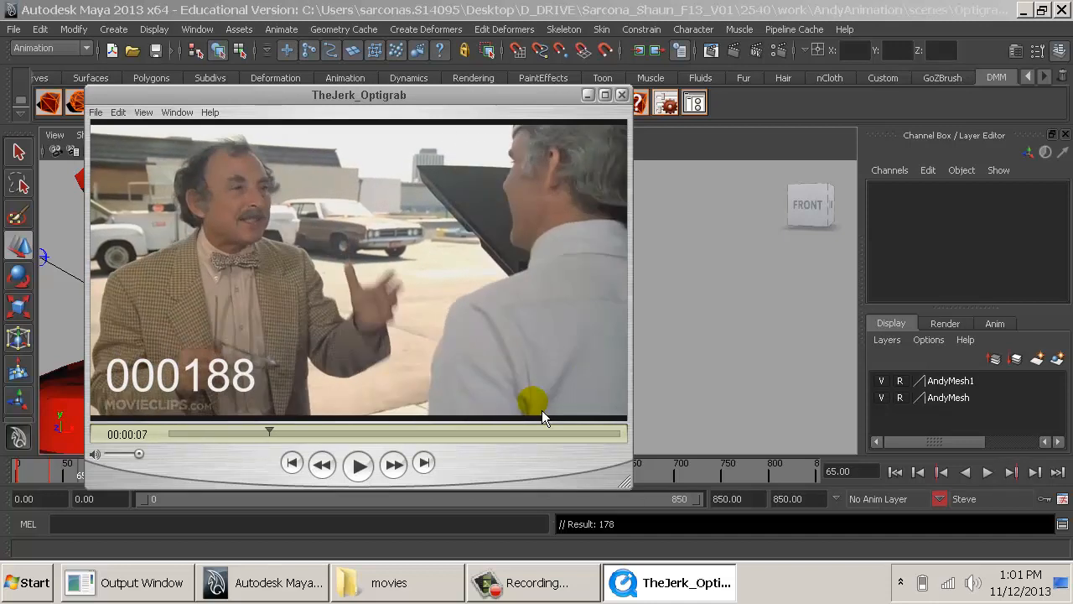
- Examine the arm gesture in the reference clip frame by frame, ending on frame 170
{"action": "key", "text": "Left"}
{"action": "key", "text": "Left"}
{"action": "key", "text": "Left"}
{"action": "key", "text": "Left"}
{"action": "key", "text": "Left"}
{"action": "key", "text": "Left"}
{"action": "key", "text": "Left"}
{"action": "key", "text": "Left"}
{"action": "key", "text": "Left"}
{"action": "key", "text": "Left"}
{"action": "key", "text": "Left"}
{"action": "key", "text": "Left"}
{"action": "key", "text": "Left"}
{"action": "key", "text": "Left"}
{"action": "key", "text": "Left"}
{"action": "key", "text": "Left"}
{"action": "key", "text": "Left"}
{"action": "key", "text": "Left"}
{"action": "key", "text": "Left"}
{"action": "key", "text": "Left"}
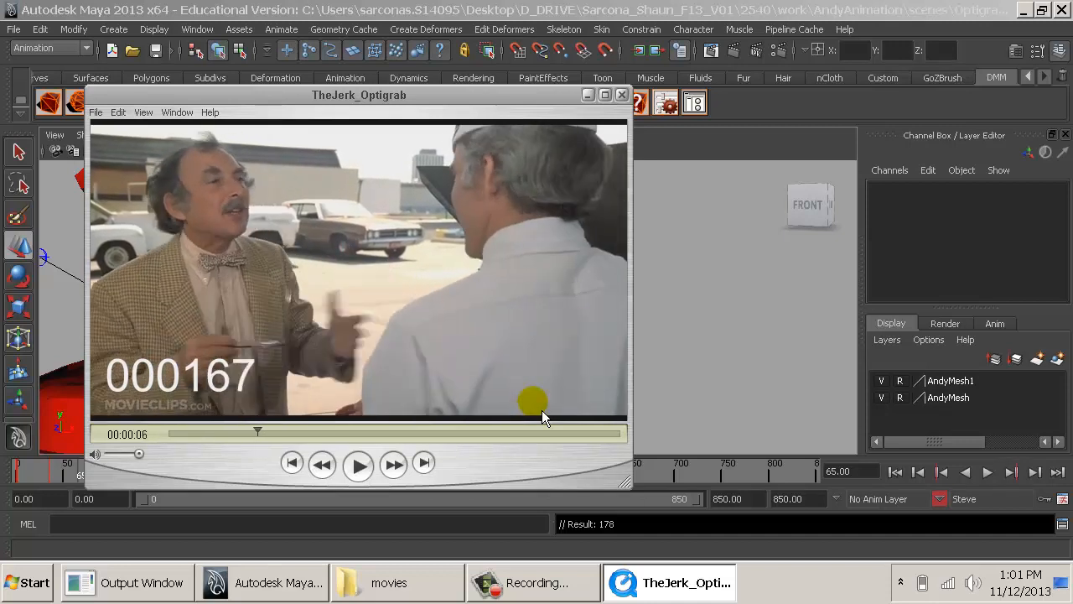
{"action": "key", "text": "Right"}
{"action": "key", "text": "Right"}
{"action": "key", "text": "Right"}
{"action": "key", "text": "Right"}
{"action": "key", "text": "Right"}
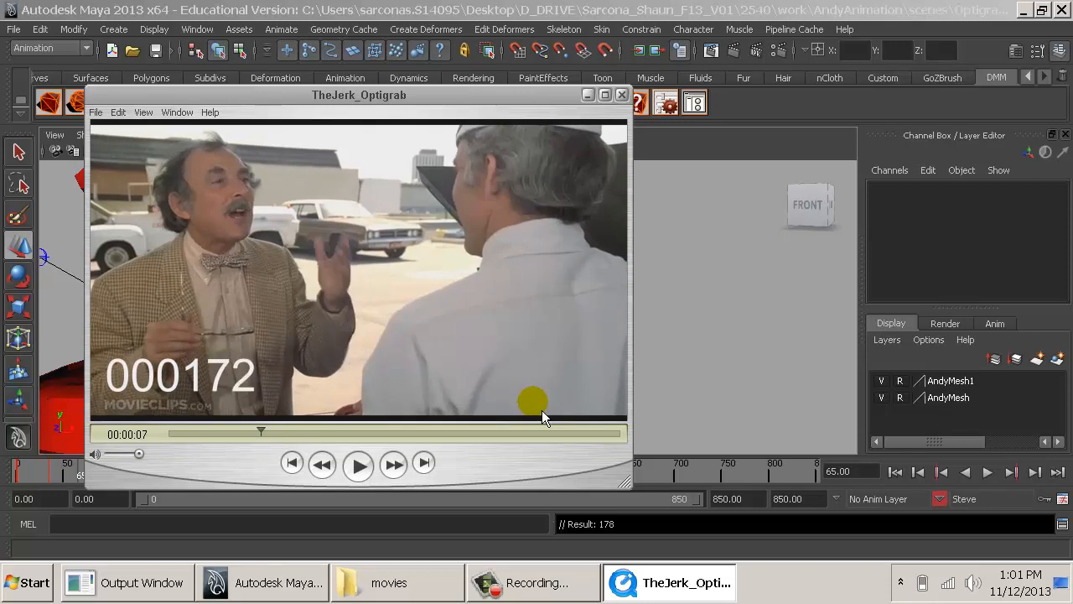
{"action": "key", "text": "Right"}
{"action": "key", "text": "Right"}
{"action": "key", "text": "Right"}
{"action": "key", "text": "Left"}
{"action": "key", "text": "Left"}
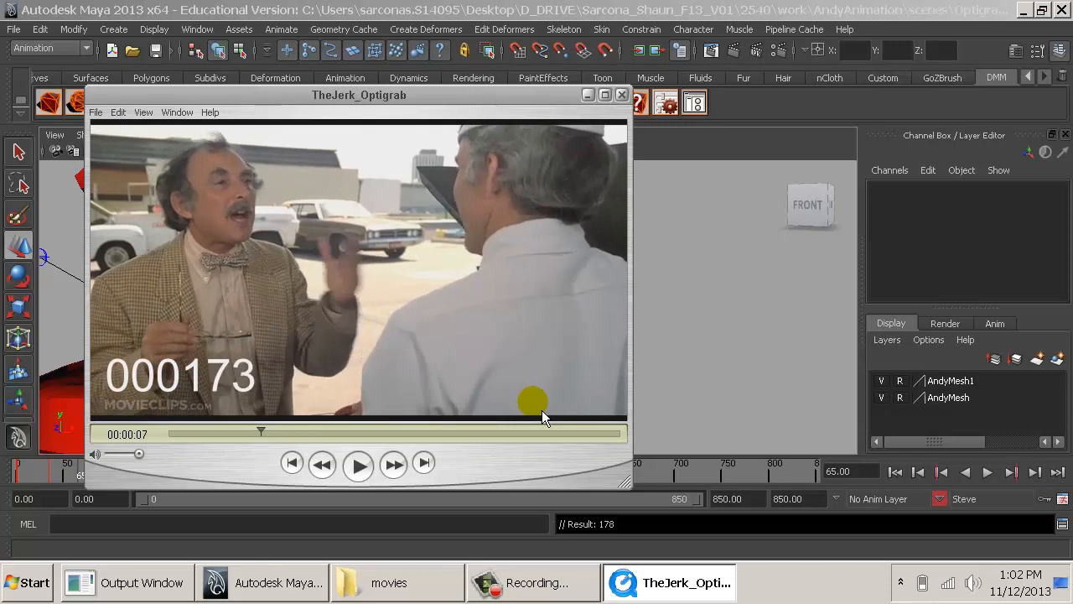
{"action": "key", "text": "Left"}
{"action": "key", "text": "Left"}
{"action": "key", "text": "Left"}
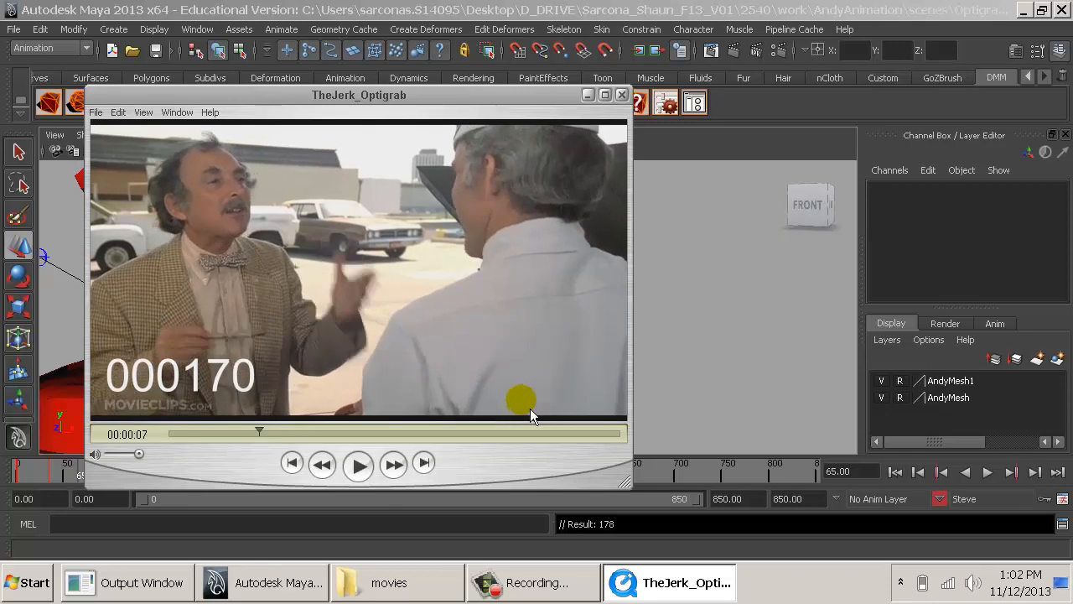
- Switch to Maya, go to frame 170 and key Steve's current pose as a hold
{"action": "left_click", "coordinate": [972, 263]}
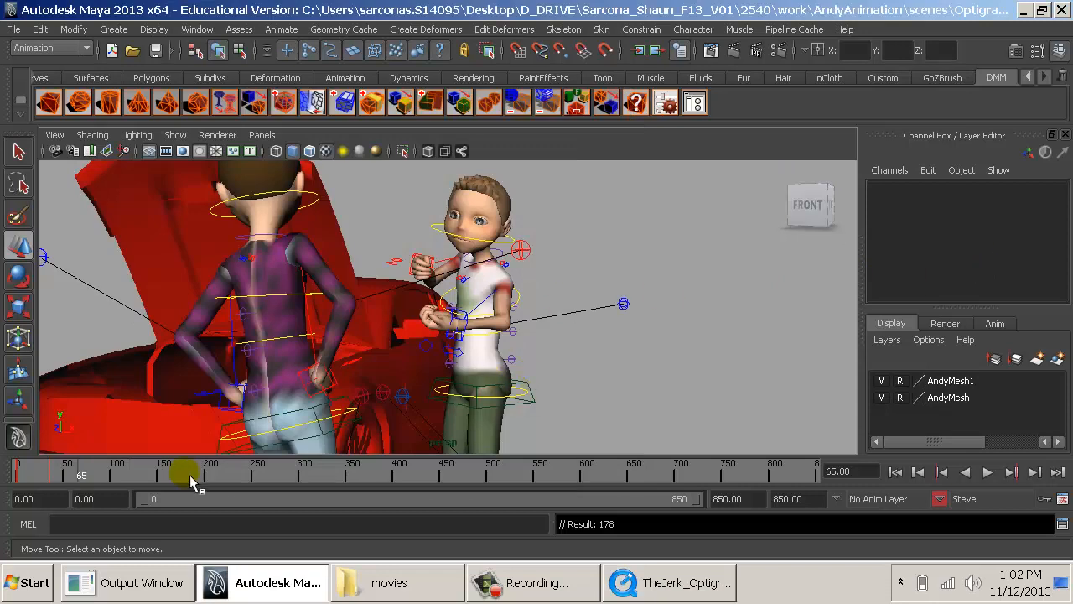
{"action": "left_click", "coordinate": [160, 474]}
{"action": "key", "text": "alt+v"}
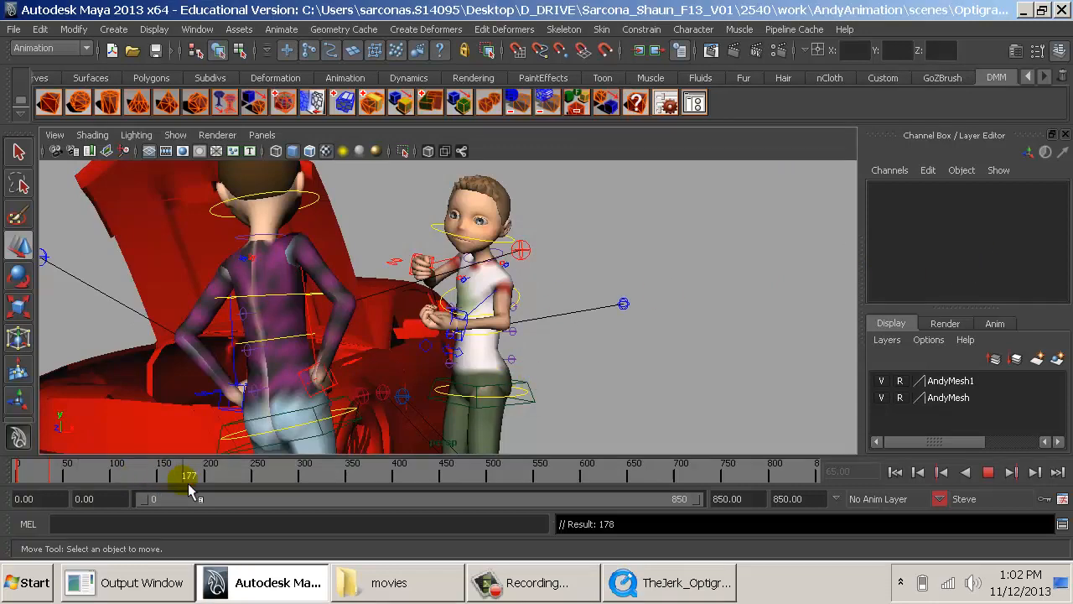
{"action": "key", "text": "alt+v"}
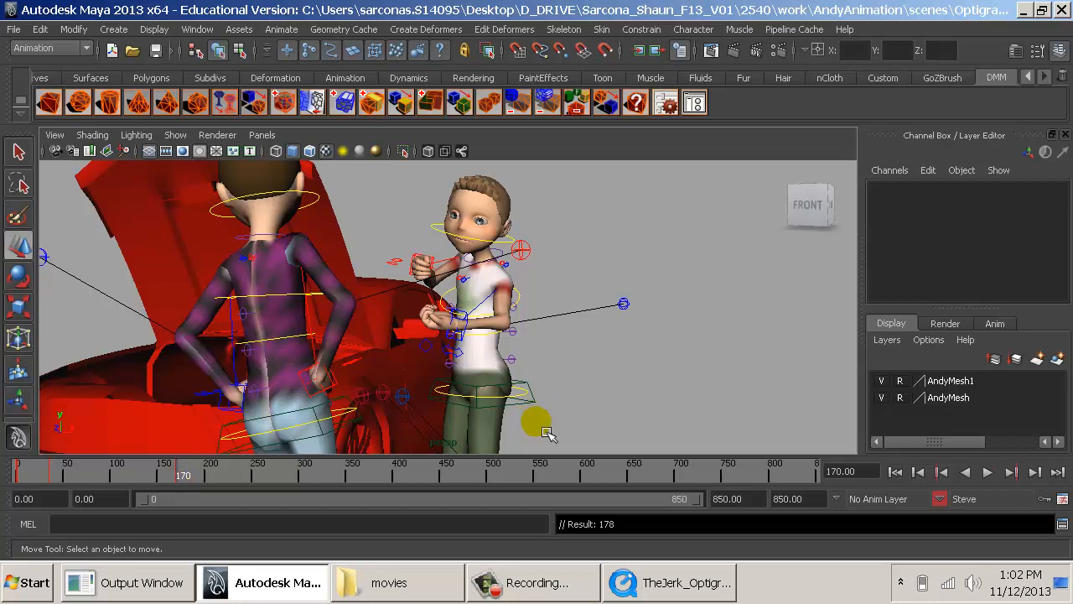
- Return to the QuickTime reference clip and step through the body turn to frame 195 to examine the next key pose
{"action": "left_click", "coordinate": [627, 590]}
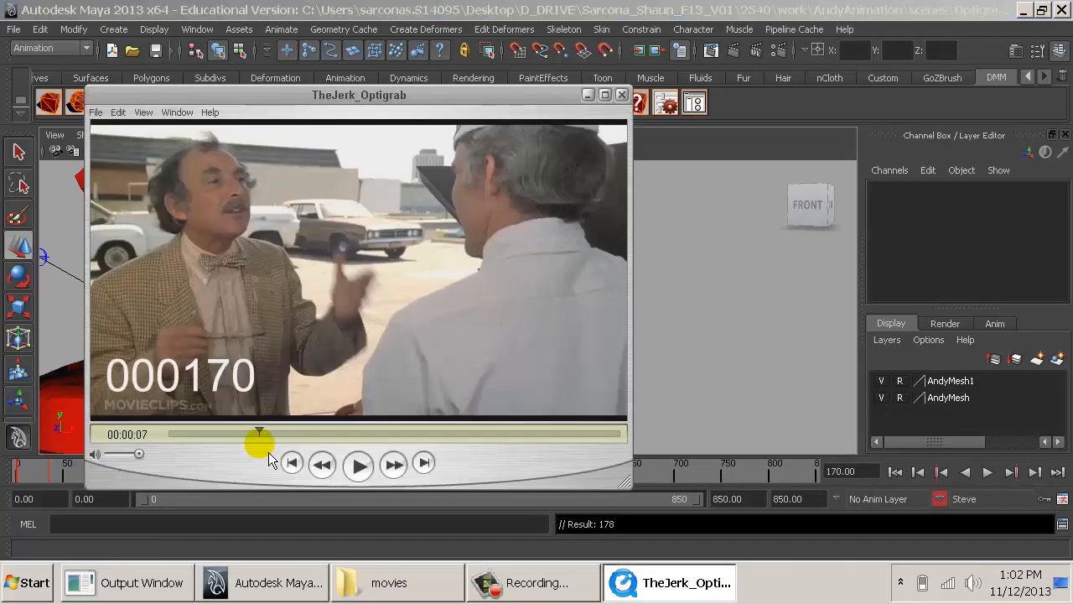
{"action": "mouse_move", "coordinate": [269, 454]}
{"action": "left_mouse_down"}
{"action": "mouse_move", "coordinate": [263, 438]}
{"action": "mouse_move", "coordinate": [280, 439]}
{"action": "mouse_move", "coordinate": [264, 433]}
{"action": "mouse_move", "coordinate": [277, 442]}
{"action": "left_mouse_up"}
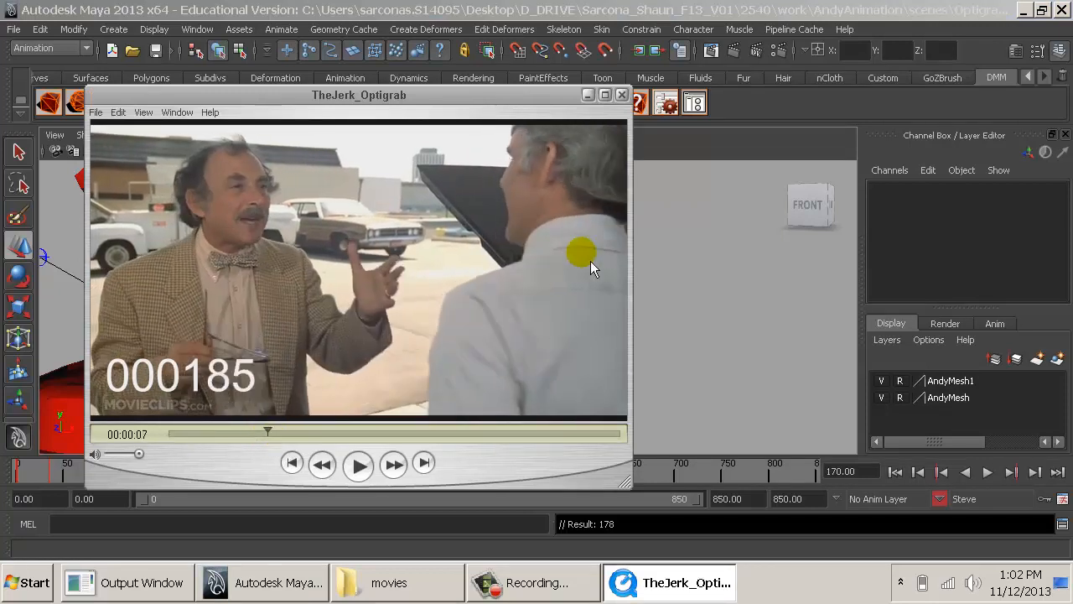
{"action": "key", "text": "Left"}
{"action": "key", "text": "Right"}
{"action": "key", "text": "Right"}
{"action": "key", "text": "Right"}
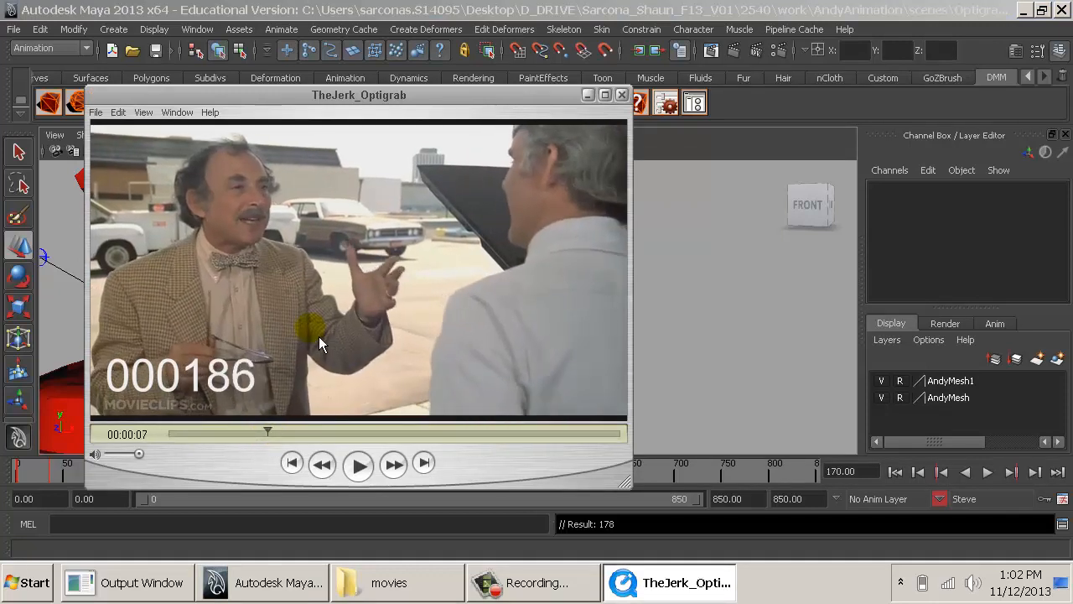
{"action": "key", "text": "Right"}
{"action": "key", "text": "Right"}
{"action": "key", "text": "Right"}
{"action": "key", "text": "Right"}
{"action": "key", "text": "Right"}
{"action": "key", "text": "Right"}
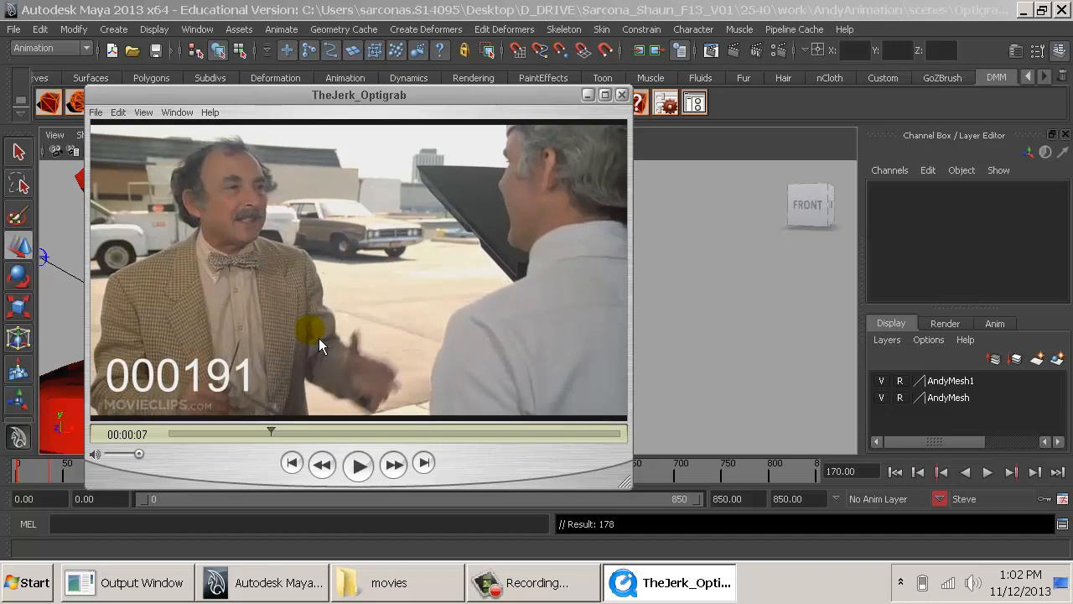
{"action": "key", "text": "Right"}
{"action": "key", "text": "Right"}
{"action": "key", "text": "Right"}
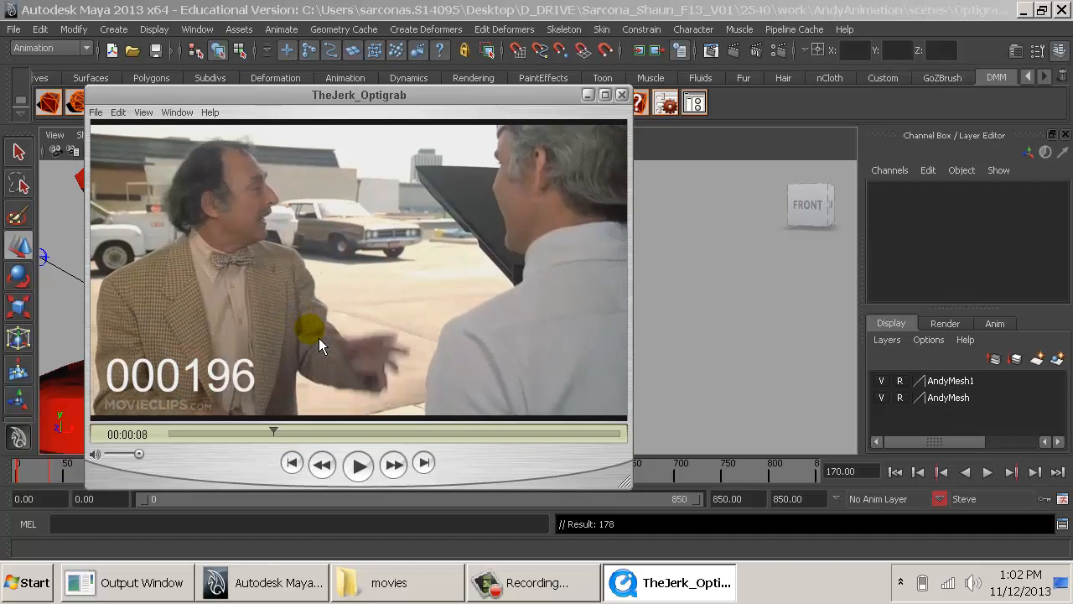
{"action": "key", "text": "Left"}
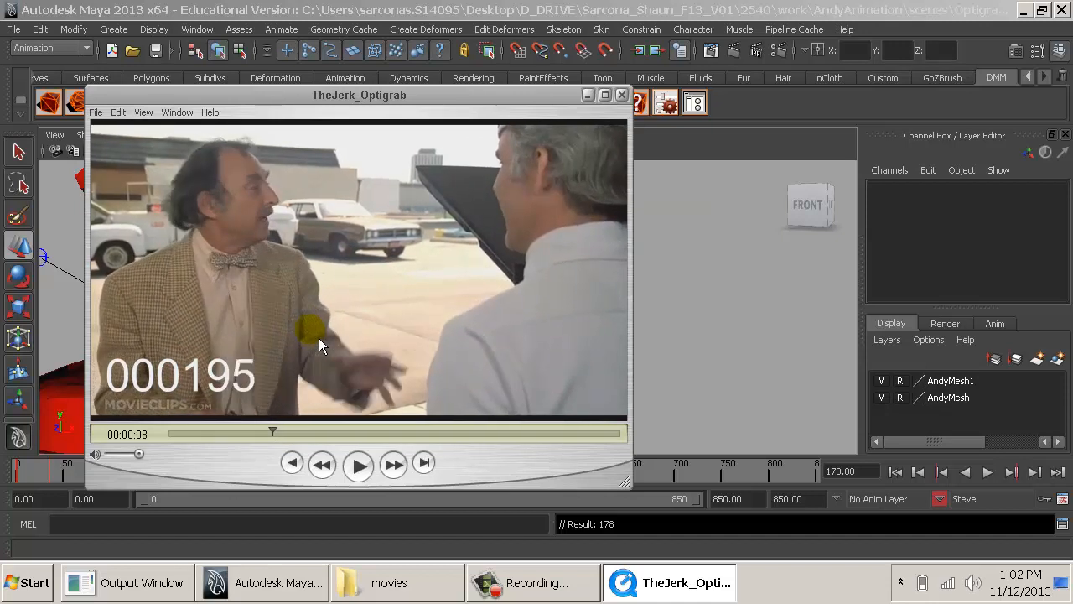
- In Maya, go to frame 195 and move Steve's left foot control to about Translate X -3.284, Z -5.847
{"action": "left_click", "coordinate": [749, 350]}
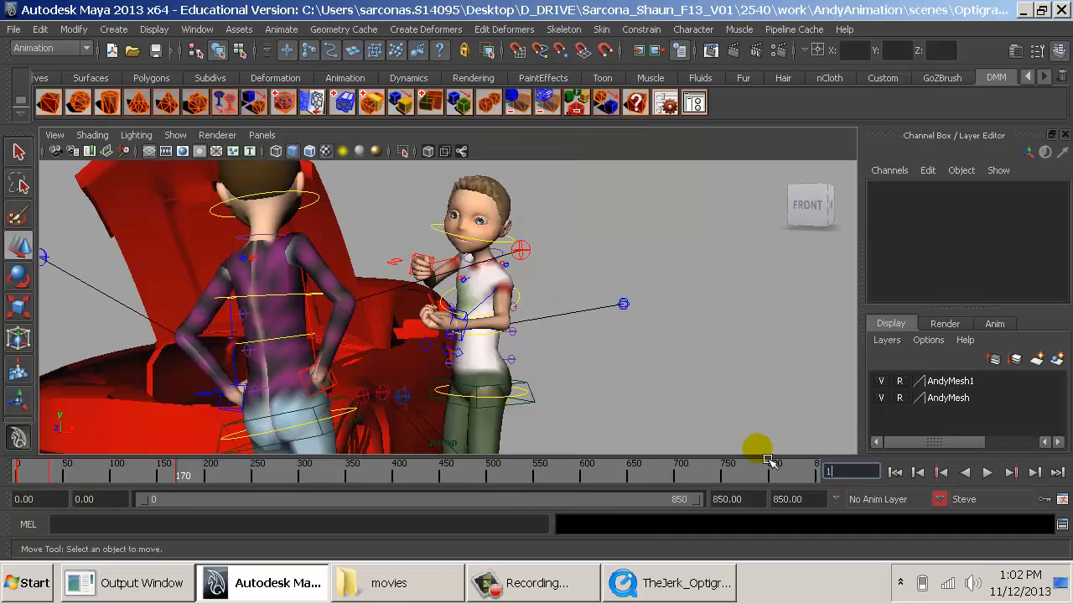
{"action": "type", "text": "195"}
{"action": "key", "text": "Return"}
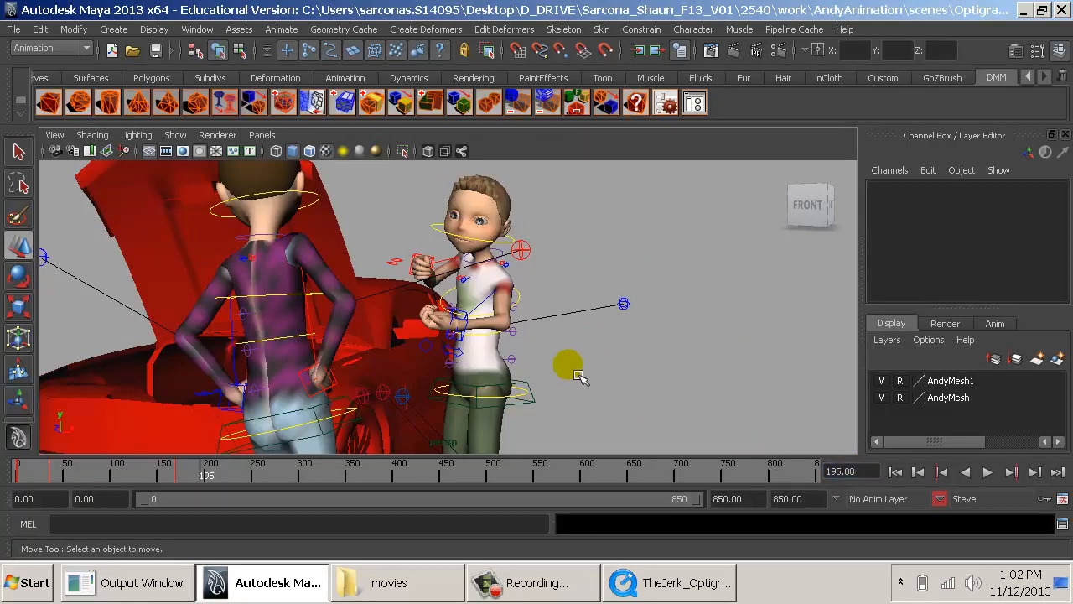
{"action": "left_click_drag", "start_coordinate": [578, 375], "coordinate": [402, 288], "text": "alt"}
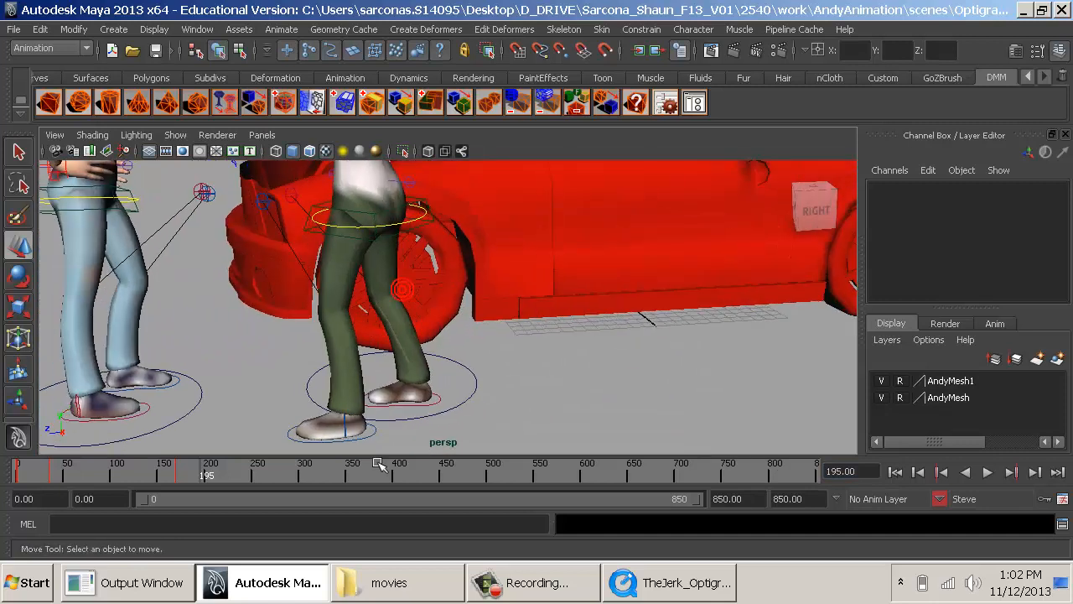
{"action": "left_click", "coordinate": [374, 447]}
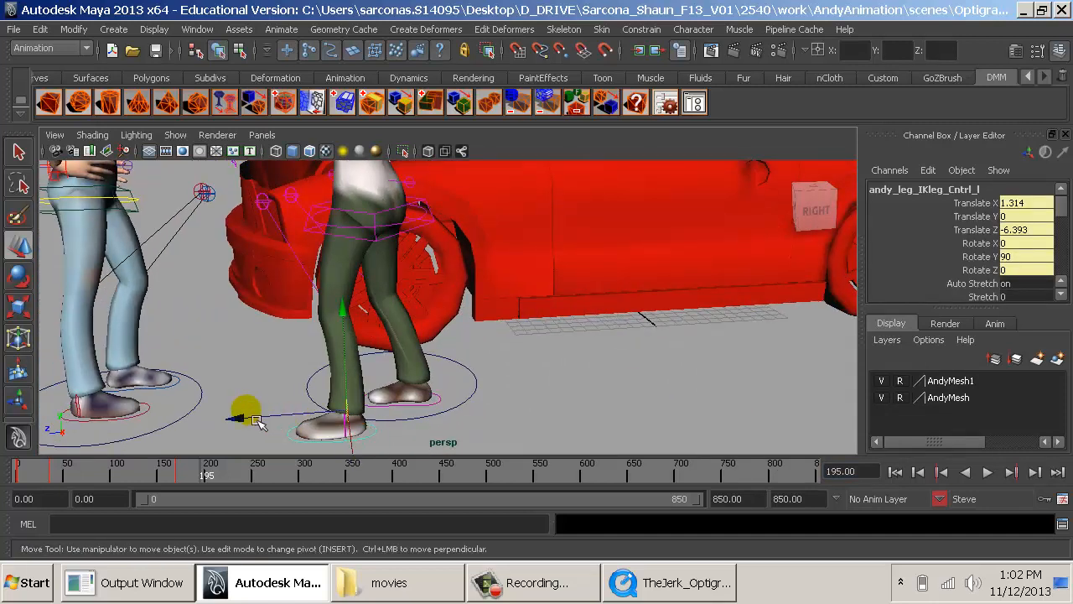
{"action": "left_click_drag", "start_coordinate": [239, 411], "coordinate": [325, 425]}
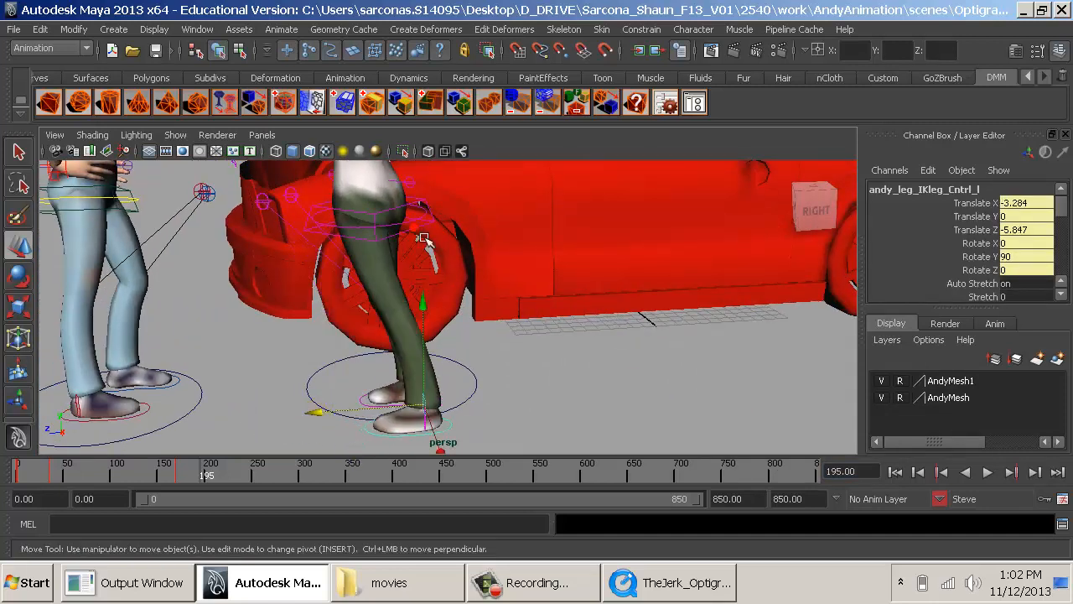
- Try Rotate Y 0 on Steve's spine root control, then set its Rotate Y to 90
{"action": "left_click", "coordinate": [319, 226]}
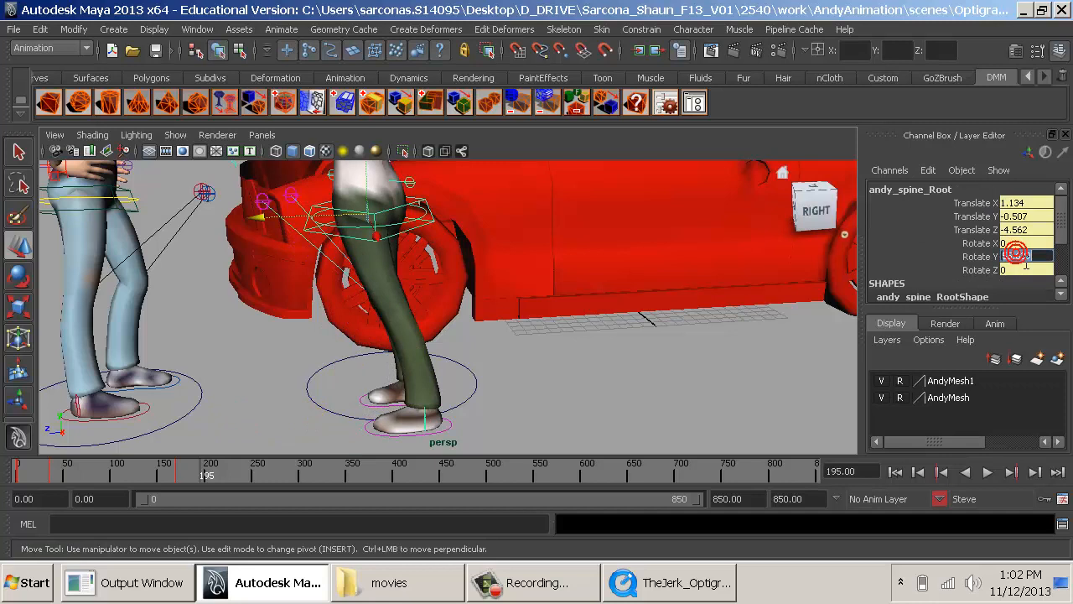
{"action": "type", "text": "0"}
{"action": "key", "text": "Return"}
{"action": "left_click_drag", "start_coordinate": [513, 237], "coordinate": [540, 394], "text": "alt"}
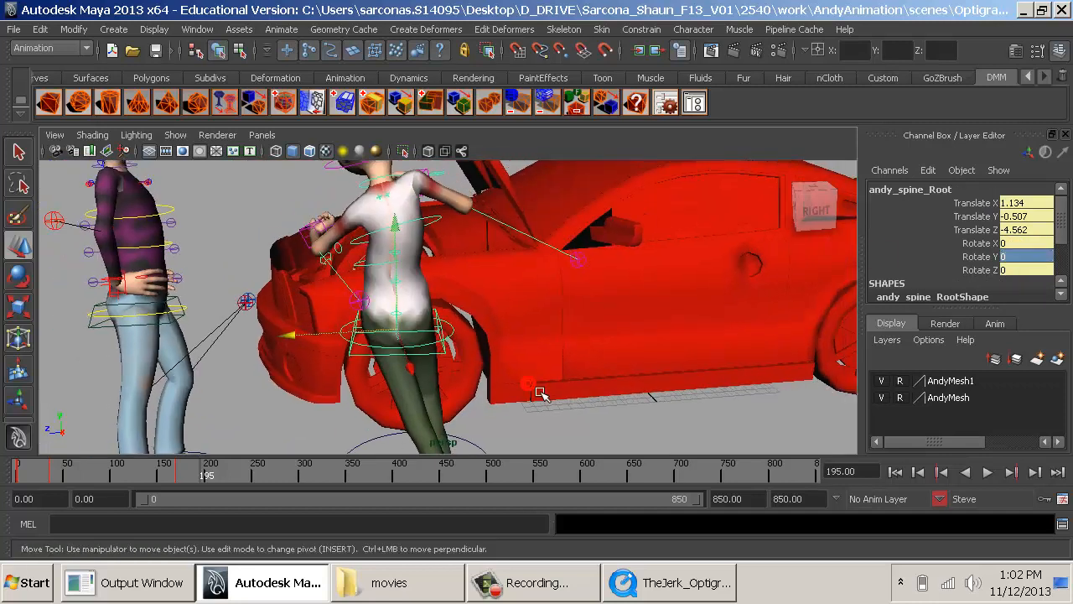
{"action": "key", "text": "Return"}
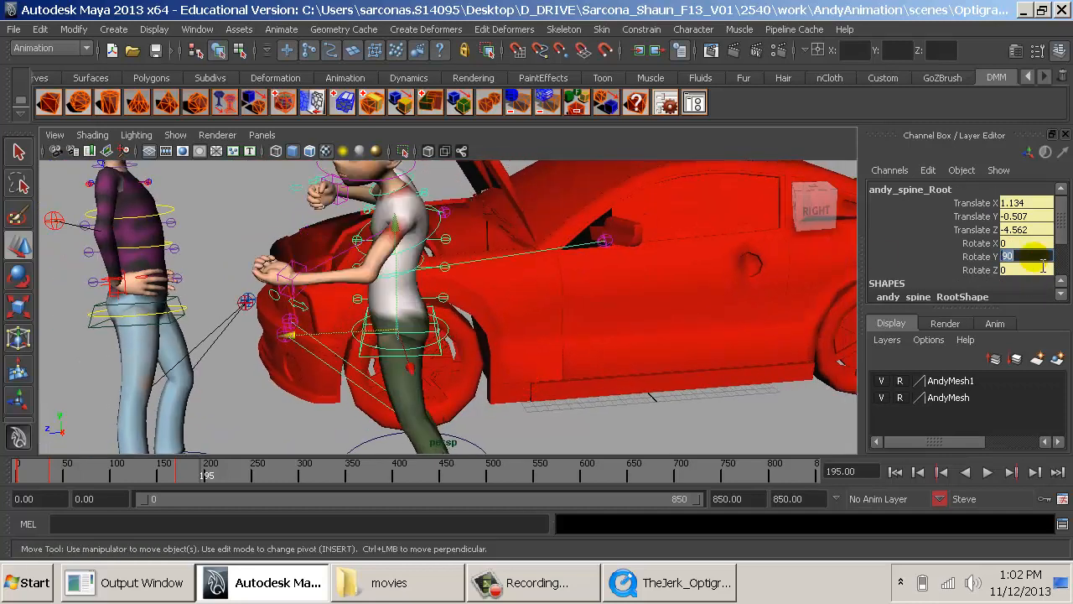
- Reset the spine root's translation to 0 and move it over the feet, to about Translate X -1.339, Z -4.036
{"action": "left_click_drag", "start_coordinate": [452, 303], "coordinate": [538, 320], "text": "alt"}
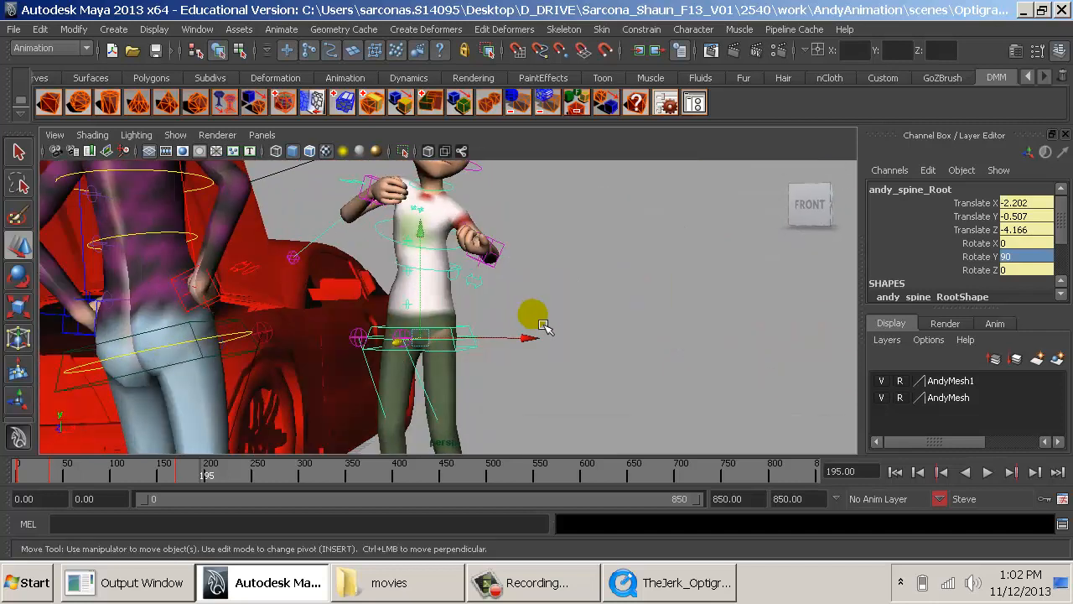
{"action": "left_click_drag", "start_coordinate": [1037, 208], "coordinate": [1024, 231]}
{"action": "type", "text": "0"}
{"action": "key", "text": "Return"}
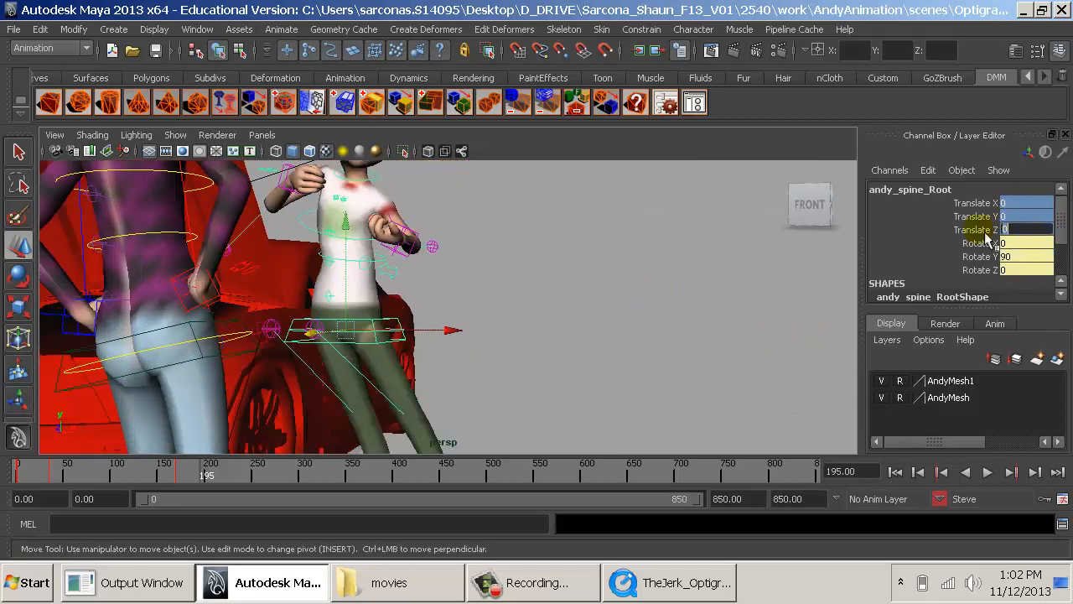
{"action": "left_click_drag", "start_coordinate": [460, 333], "coordinate": [528, 334]}
{"action": "left_click_drag", "start_coordinate": [530, 334], "coordinate": [362, 272], "text": "alt"}
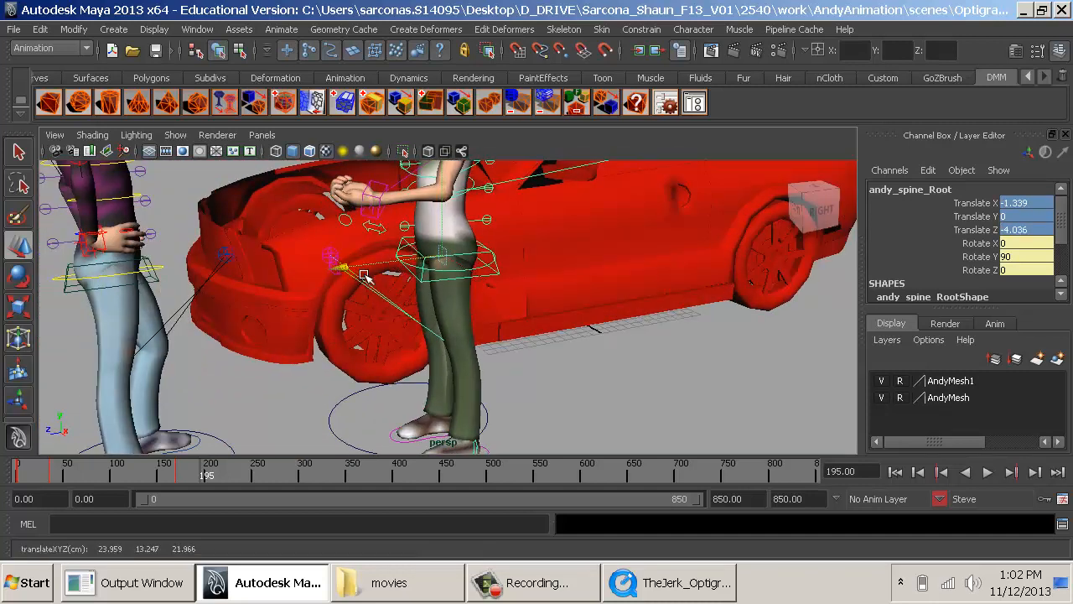
- Zero the left hand control's translation and rotation, and lower it beside Steve's hip to about Translate X -5.461, Y -7.748, Z 1.815
{"action": "middle_click_drag", "start_coordinate": [420, 307], "coordinate": [419, 368], "text": "alt"}
{"action": "right_click_drag", "start_coordinate": [419, 368], "coordinate": [443, 385], "text": "alt"}
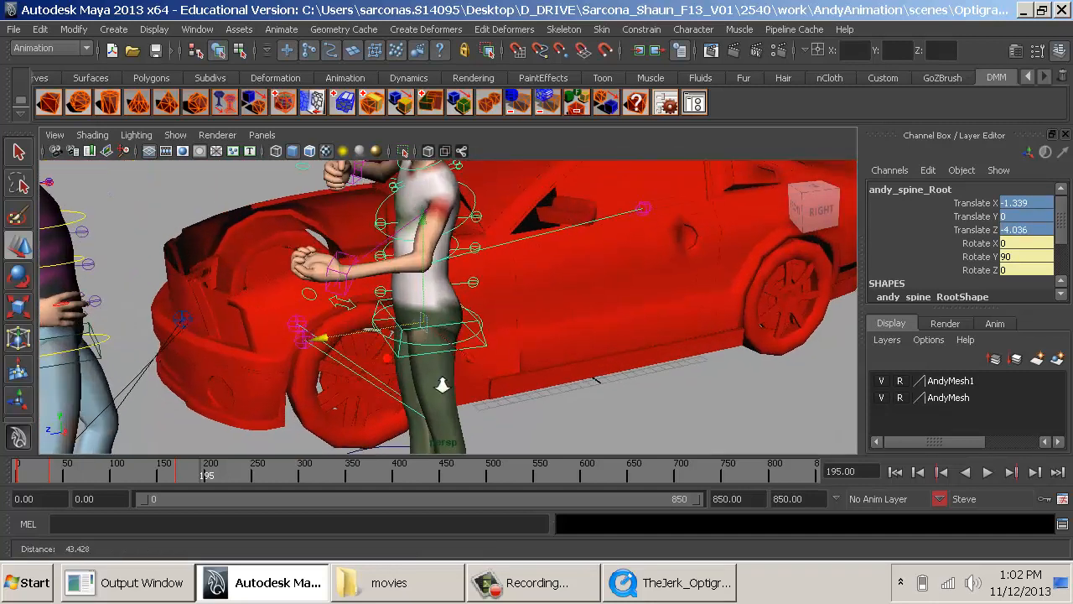
{"action": "left_click_drag", "start_coordinate": [443, 385], "coordinate": [520, 300], "text": "alt"}
{"action": "key", "text": "alt+Tab"}
{"action": "key", "text": "alt+Tab"}
{"action": "middle_click_drag", "start_coordinate": [521, 300], "coordinate": [543, 334], "text": "alt"}
{"action": "left_click", "coordinate": [511, 314]}
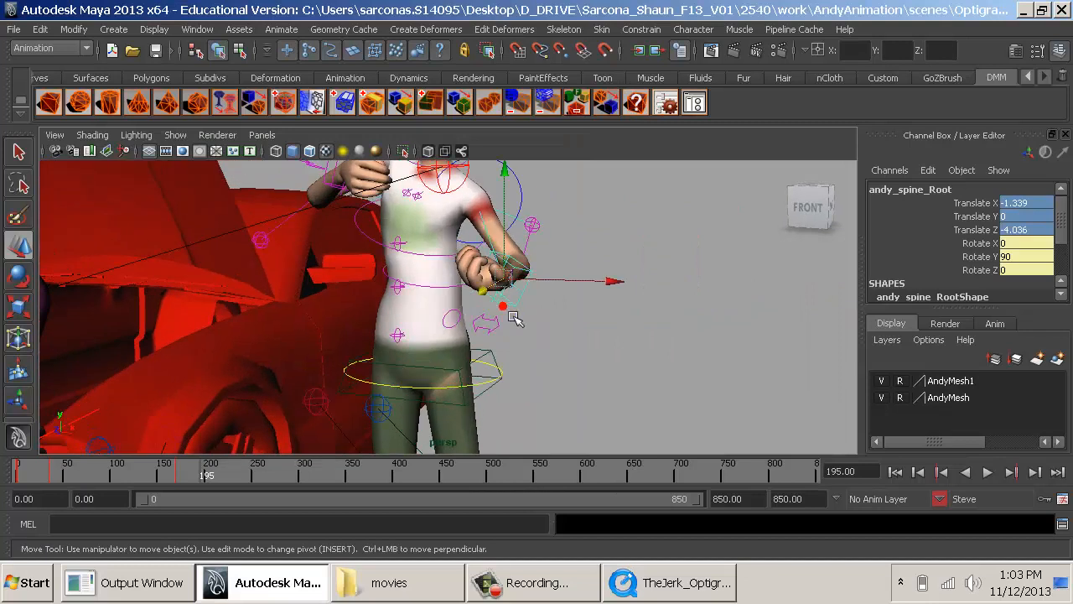
{"action": "left_click_drag", "start_coordinate": [1028, 208], "coordinate": [1023, 270]}
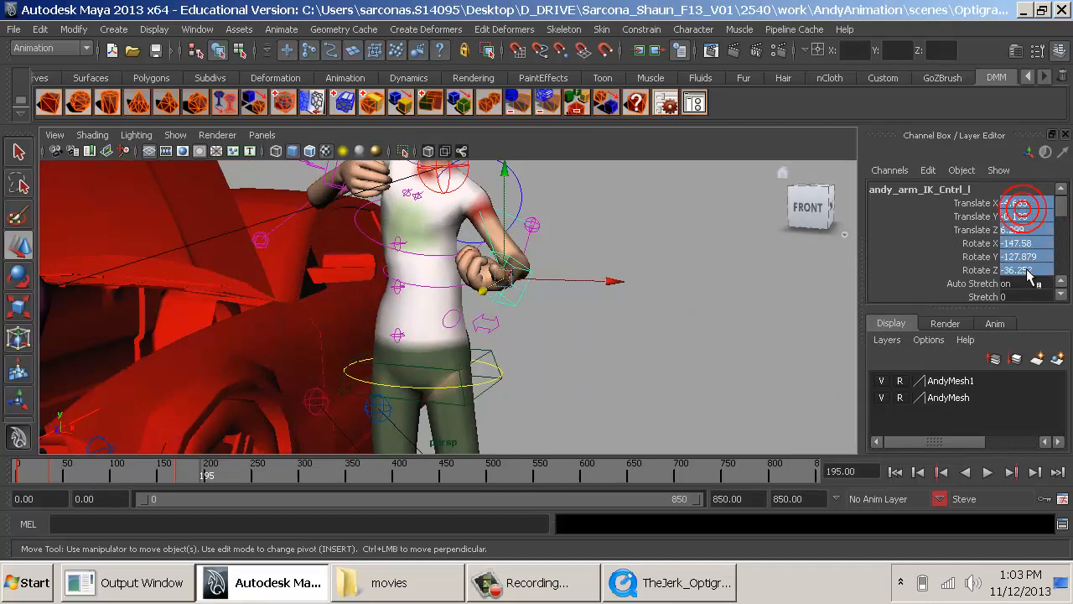
{"action": "type", "text": "0"}
{"action": "key", "text": "Return"}
{"action": "left_click_drag", "start_coordinate": [784, 265], "coordinate": [360, 383]}
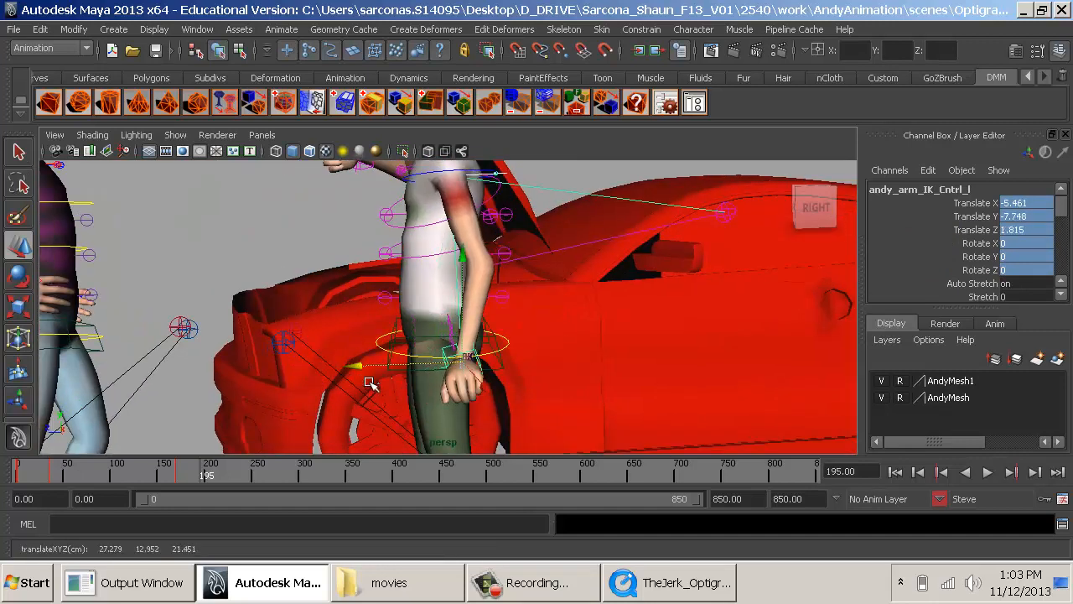
- Rotate Steve's left hand control to about Rotate Y -22.998 and Rotate Z -49.707
{"action": "key", "text": "e"}
{"action": "left_click_drag", "start_coordinate": [445, 322], "coordinate": [619, 403]}
{"action": "left_click_drag", "start_coordinate": [616, 366], "coordinate": [605, 426]}
{"action": "left_click_drag", "start_coordinate": [516, 379], "coordinate": [659, 363], "text": "alt"}
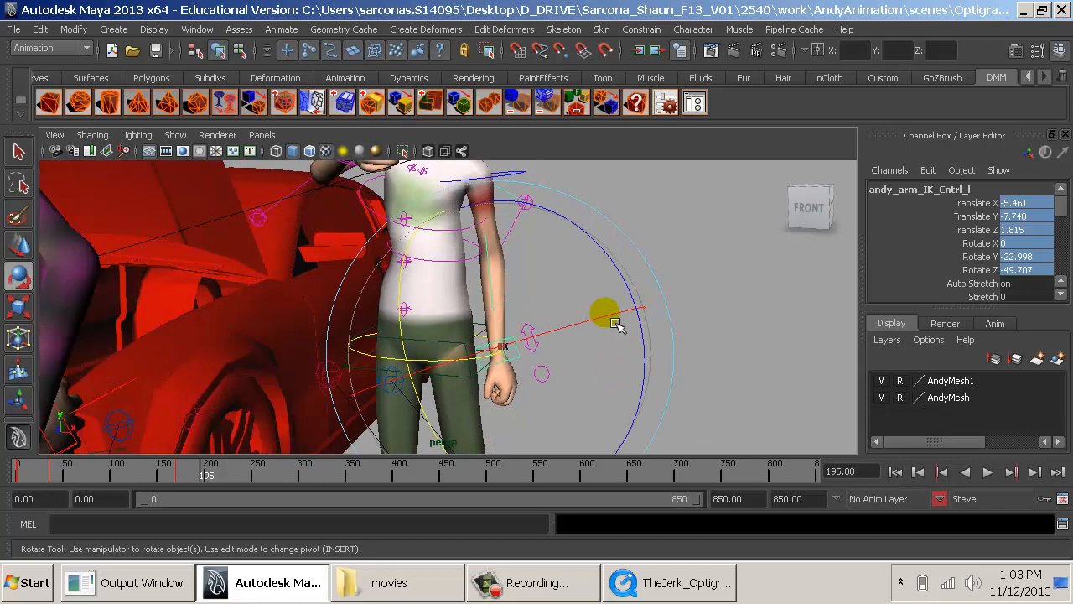
- Try twisting Steve's left hand control around its X axis, then undo the twist
{"action": "left_click_drag", "start_coordinate": [616, 324], "coordinate": [331, 379]}
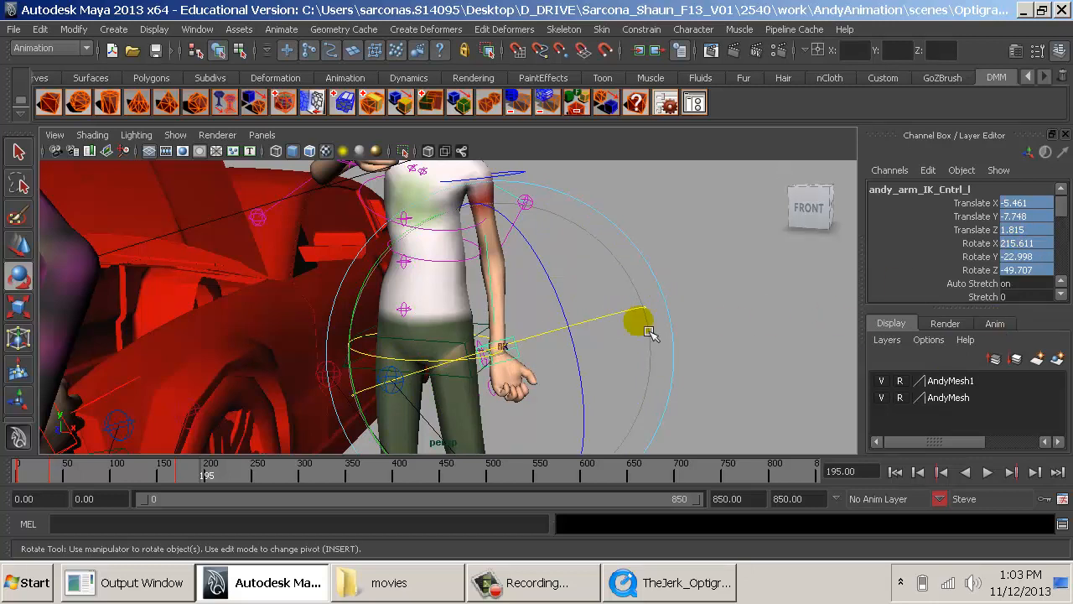
{"action": "left_click_drag", "start_coordinate": [639, 324], "coordinate": [584, 399], "text": "alt"}
{"action": "key", "text": "ctrl+z"}
{"action": "key", "text": "ctrl+z"}
{"action": "key", "text": "ctrl+z"}
{"action": "key", "text": "ctrl+z"}
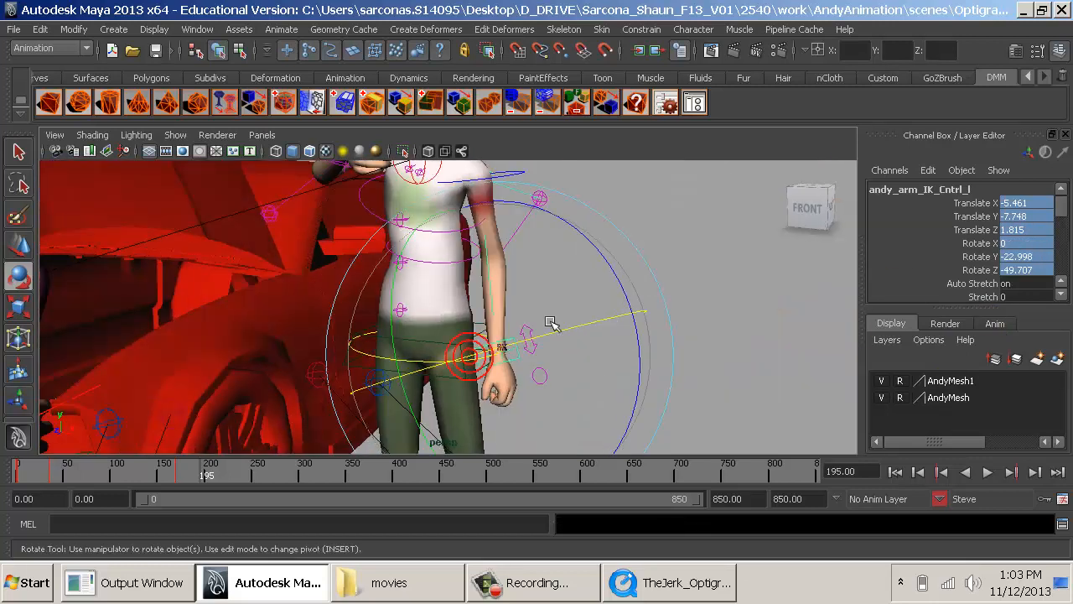
- Lower Steve's right hand control from his chest to beside his right hip, undoing the first misplaced move
{"action": "middle_click_drag", "start_coordinate": [550, 321], "coordinate": [639, 400], "text": "alt"}
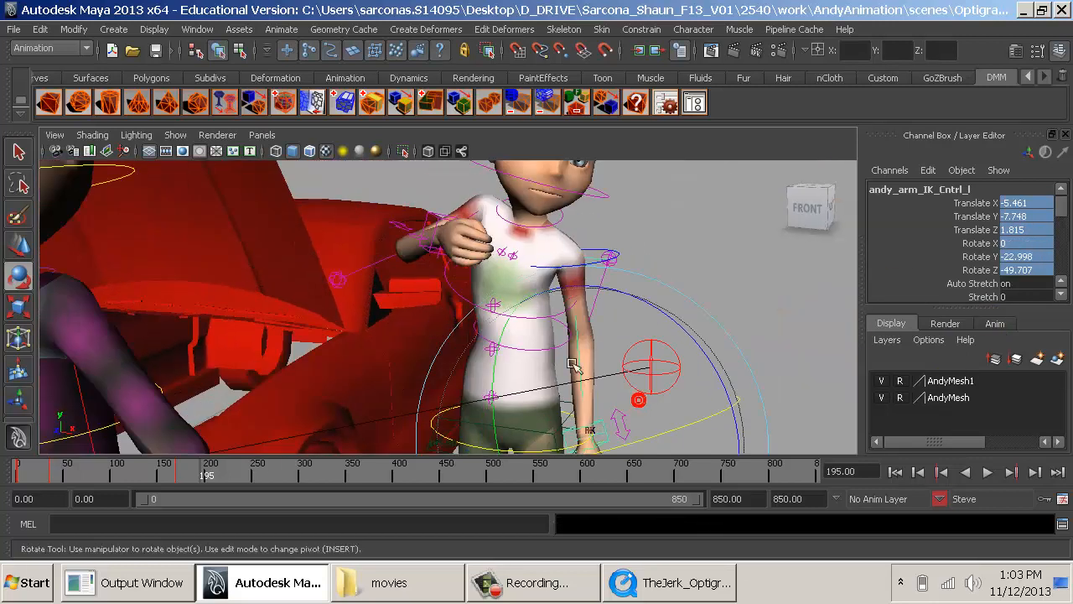
{"action": "left_click", "coordinate": [431, 208]}
{"action": "left_click", "coordinate": [434, 211]}
{"action": "key", "text": "w"}
{"action": "left_click_drag", "start_coordinate": [400, 241], "coordinate": [442, 337], "text": "alt"}
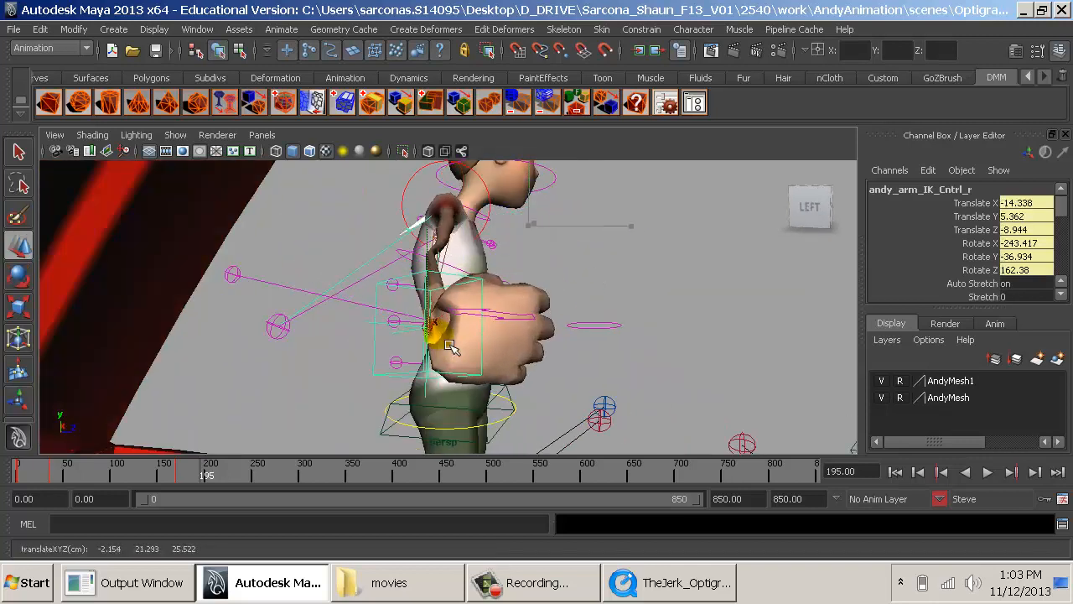
{"action": "key", "text": "ctrl+z"}
{"action": "left_click_drag", "start_coordinate": [579, 279], "coordinate": [579, 246], "text": "alt"}
{"action": "left_click_drag", "start_coordinate": [534, 199], "coordinate": [550, 343]}
{"action": "left_click_drag", "start_coordinate": [642, 373], "coordinate": [556, 383]}
{"action": "left_click_drag", "start_coordinate": [568, 383], "coordinate": [477, 381], "text": "alt"}
- Rotate Steve's right hand so it hangs naturally and refine its position close to his thigh
{"action": "key", "text": "e"}
{"action": "left_click_drag", "start_coordinate": [584, 394], "coordinate": [530, 482]}
{"action": "left_click_drag", "start_coordinate": [587, 394], "coordinate": [494, 365], "text": "alt"}
{"action": "key", "text": "w"}
{"action": "left_click_drag", "start_coordinate": [467, 287], "coordinate": [458, 293]}
{"action": "right_click_drag", "start_coordinate": [576, 292], "coordinate": [502, 325], "text": "alt"}
- Set Rotate X, Y and Z to 0 on Steve's neck IK control and his neck FK control
{"action": "left_click", "coordinate": [541, 258]}
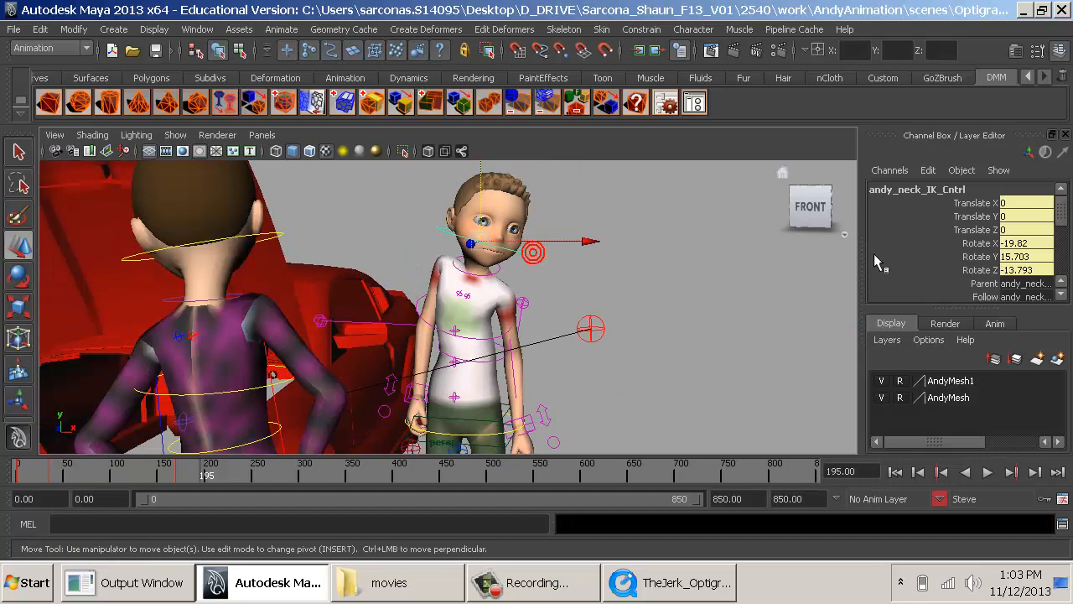
{"action": "left_click_drag", "start_coordinate": [1026, 243], "coordinate": [1026, 269]}
{"action": "type", "text": "0"}
{"action": "key", "text": "Return"}
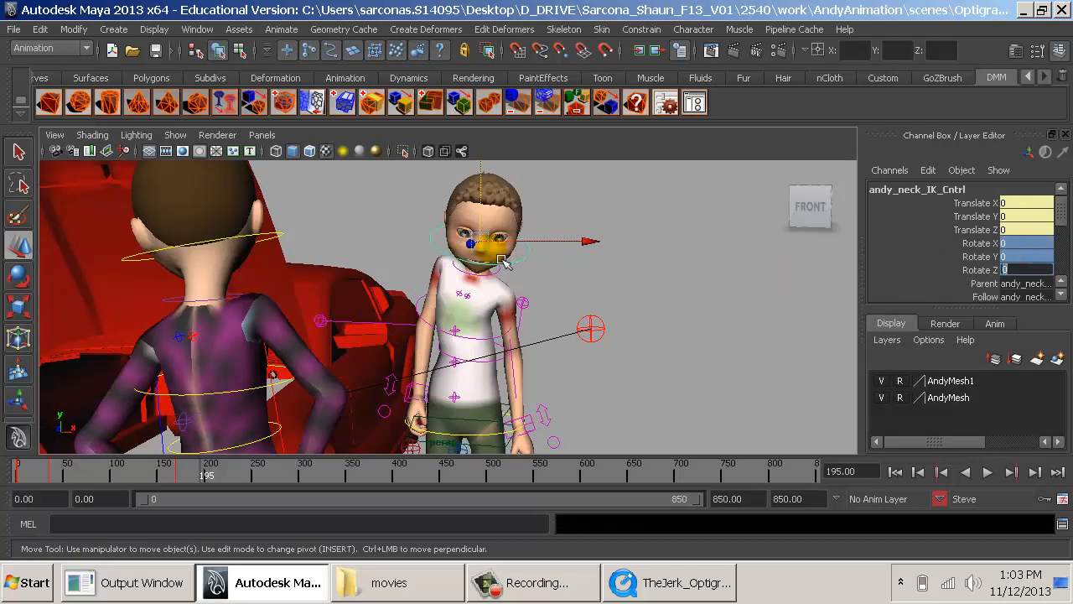
{"action": "left_click", "coordinate": [506, 285]}
{"action": "left_click_drag", "start_coordinate": [1011, 202], "coordinate": [1012, 230]}
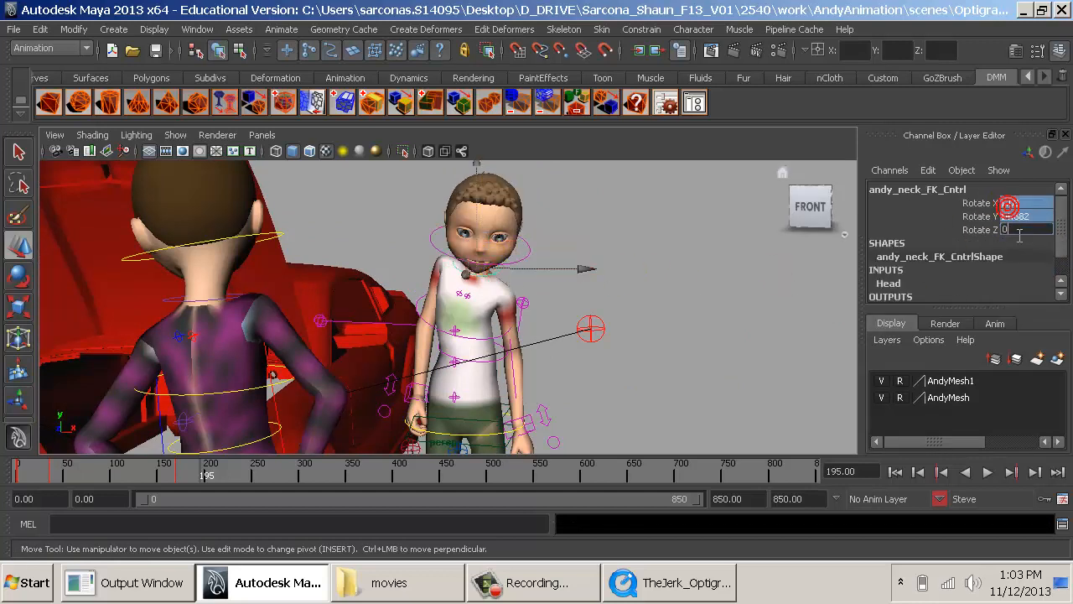
{"action": "type", "text": "0"}
{"action": "key", "text": "Return"}
- Set Rotate X, Y and Z to 0 on Steve's shoulders spine control
{"action": "left_click_drag", "start_coordinate": [579, 299], "coordinate": [522, 319], "text": "alt"}
{"action": "left_click", "coordinate": [494, 287]}
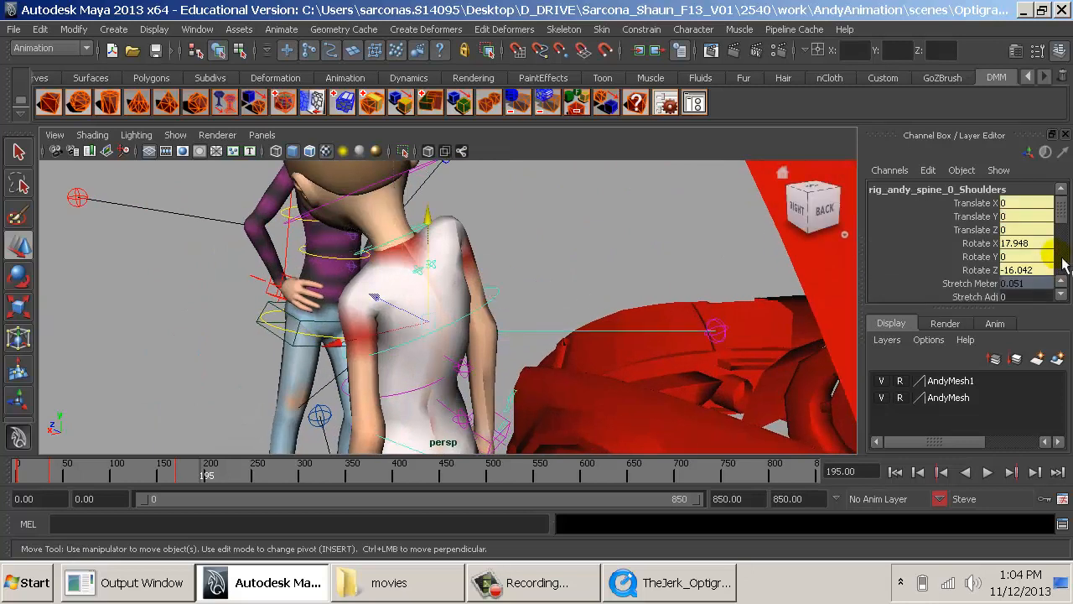
{"action": "left_click_drag", "start_coordinate": [1040, 246], "coordinate": [1040, 270]}
{"action": "type", "text": "0"}
{"action": "key", "text": "Return"}
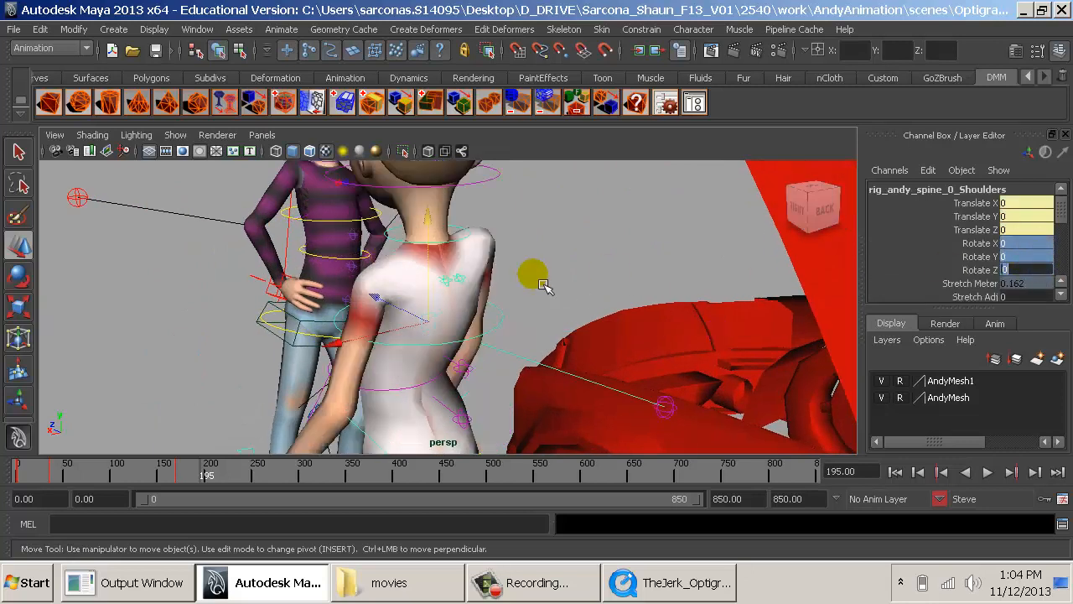
- Check Steve's upper spine FK control and set Translate X, Y and Z to 0 on his mid-spine control
{"action": "left_click", "coordinate": [464, 373]}
{"action": "middle_click_drag", "start_coordinate": [422, 369], "coordinate": [461, 287], "text": "alt"}
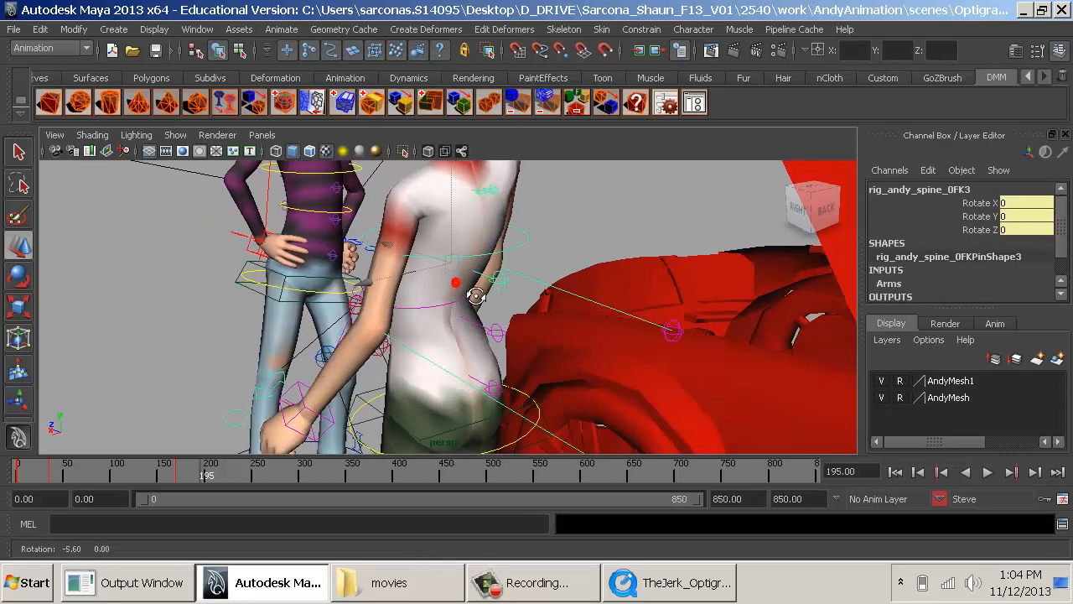
{"action": "left_click", "coordinate": [457, 305]}
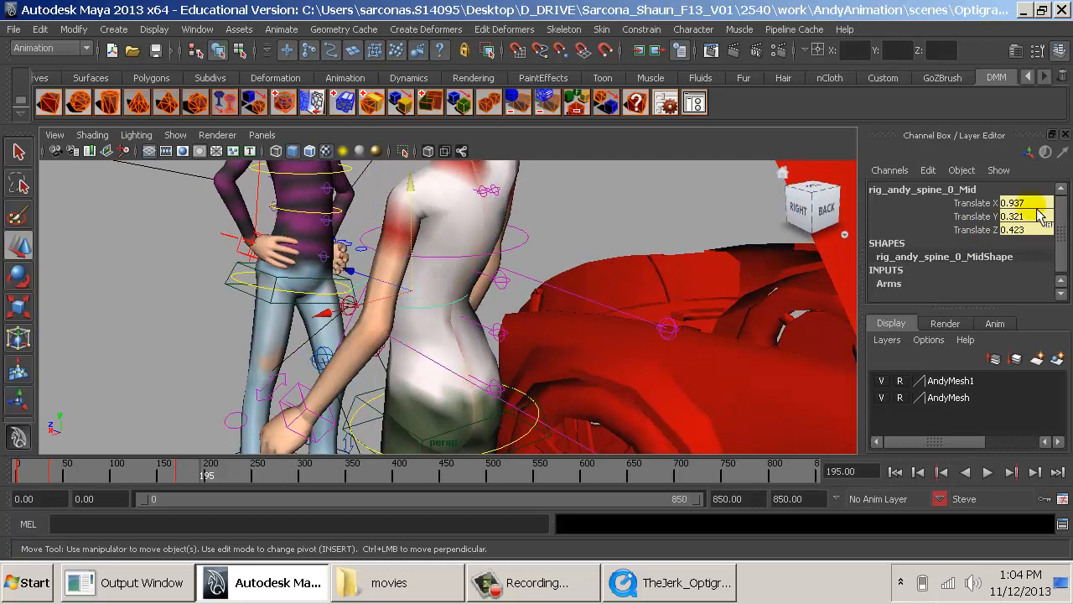
{"action": "left_click_drag", "start_coordinate": [1040, 202], "coordinate": [1040, 229]}
{"action": "type", "text": "0"}
{"action": "key", "text": "Return"}
- Check the channel values of Steve's lower spine FK, root and hips controls for leftover offsets
{"action": "left_click", "coordinate": [503, 333]}
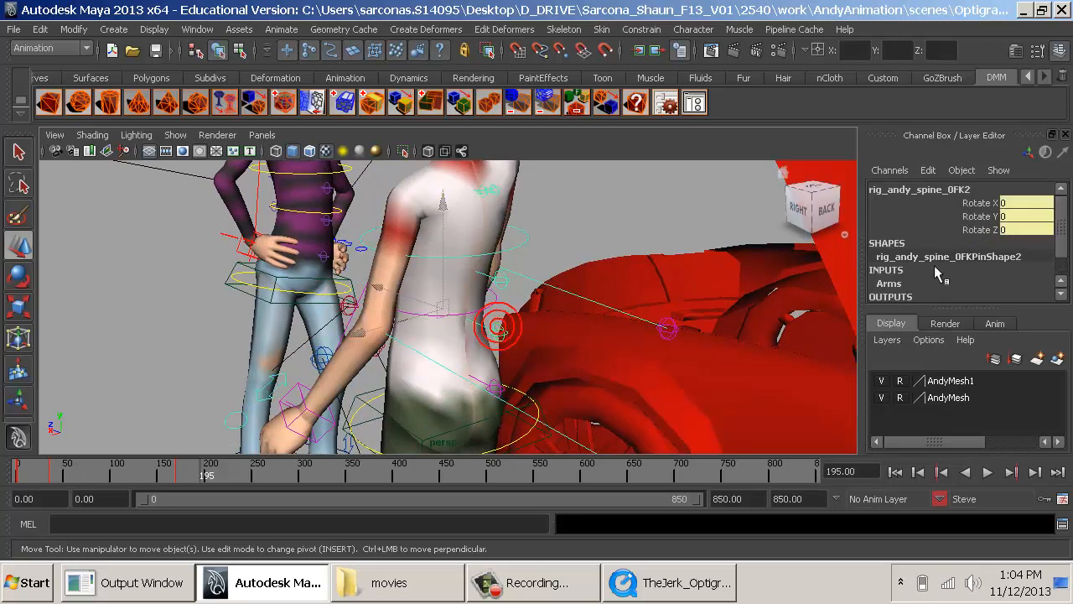
{"action": "left_click", "coordinate": [499, 387]}
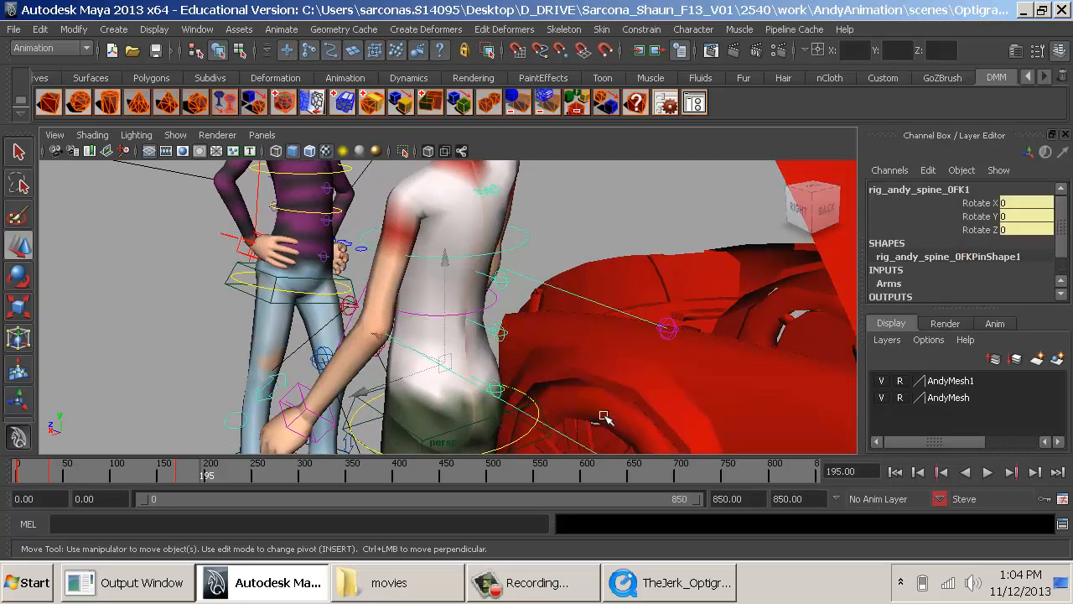
{"action": "left_click", "coordinate": [534, 413]}
{"action": "left_click", "coordinate": [527, 399]}
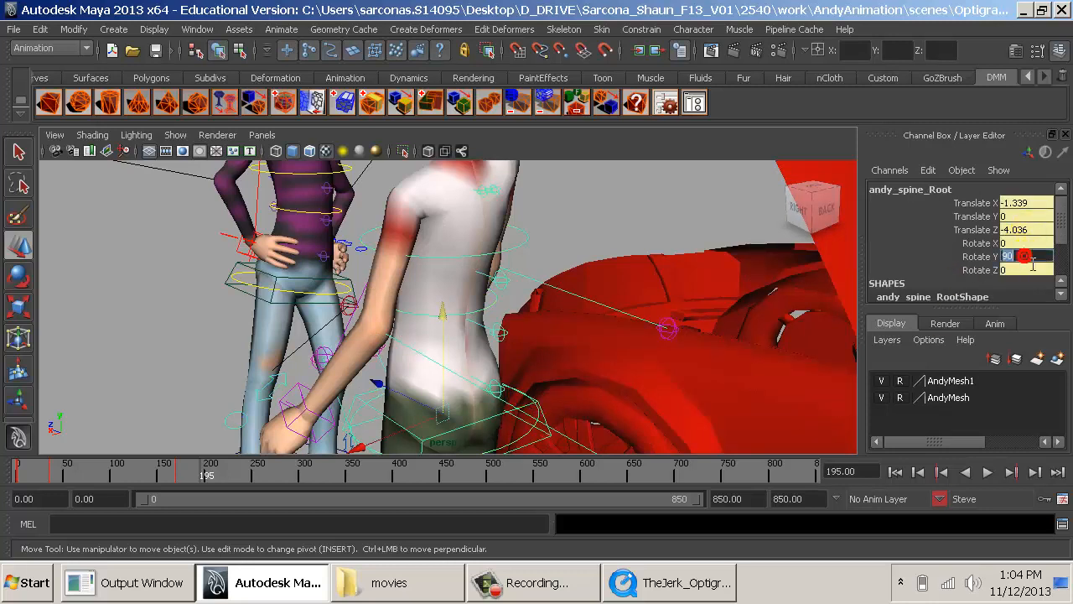
{"action": "left_click", "coordinate": [532, 440]}
{"action": "left_click", "coordinate": [538, 442]}
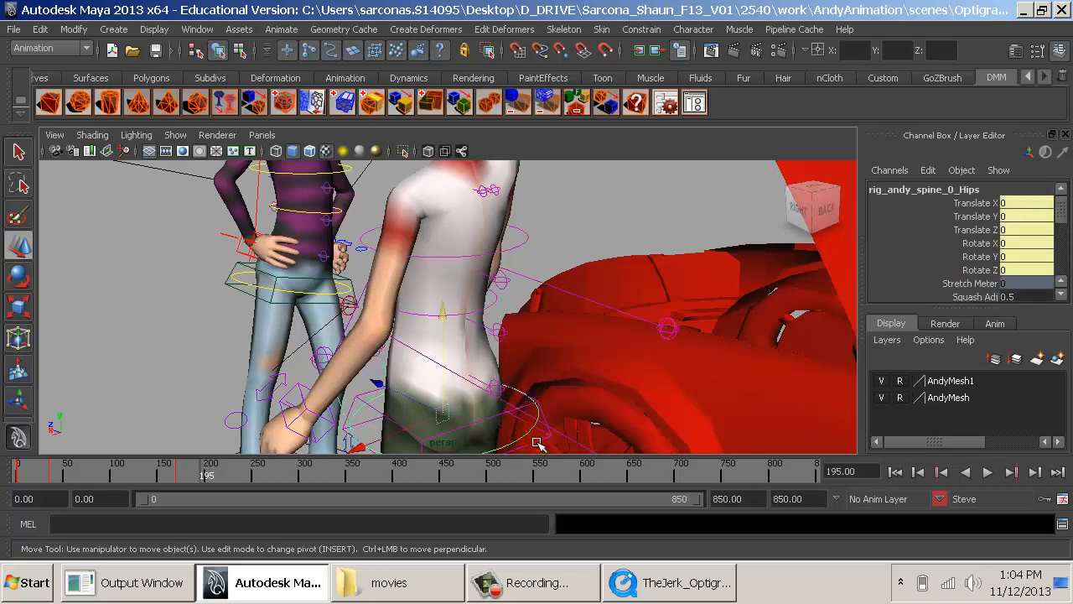
- Set Rotate Z to 0 on Steve's right and left clavicle controls
{"action": "left_click_drag", "start_coordinate": [405, 398], "coordinate": [620, 370], "text": "alt"}
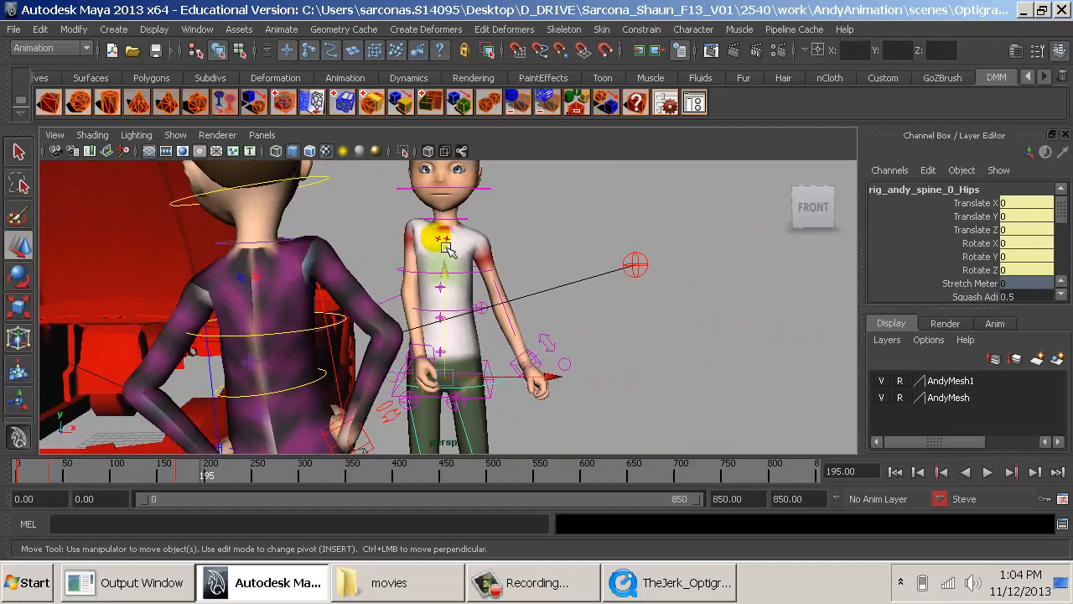
{"action": "left_click", "coordinate": [442, 242]}
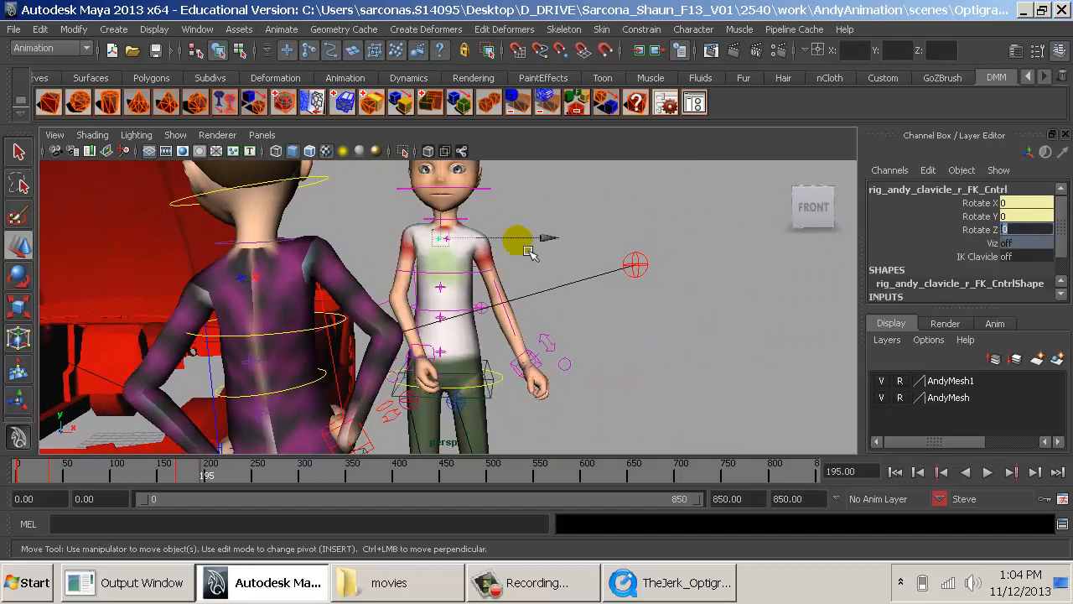
{"action": "left_click", "coordinate": [552, 216]}
{"action": "left_click", "coordinate": [456, 243]}
{"action": "left_click", "coordinate": [940, 243]}
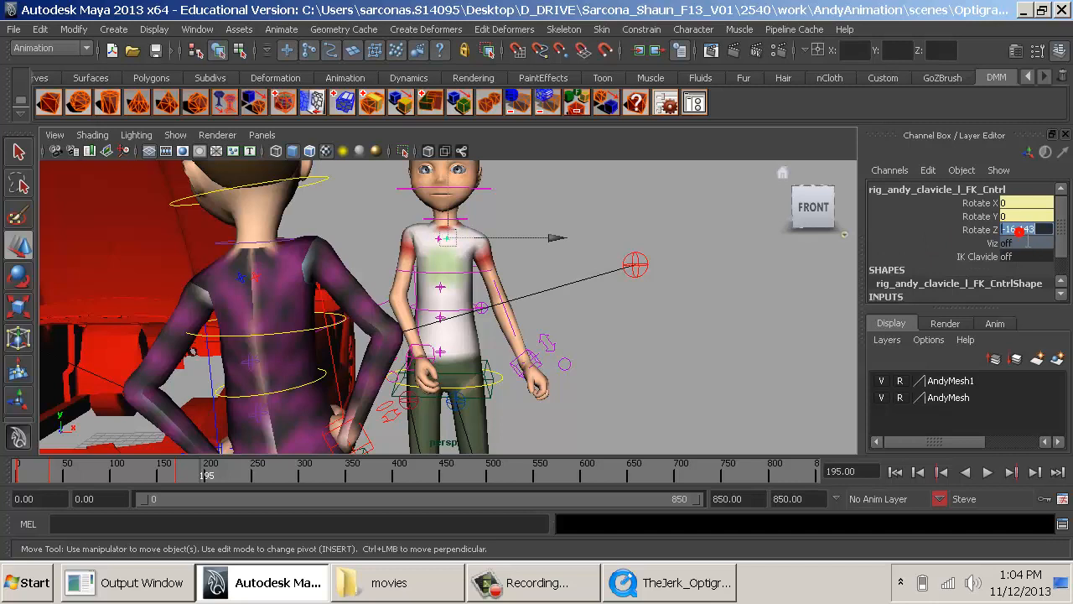
{"action": "type", "text": "0"}
{"action": "key", "text": "Return"}
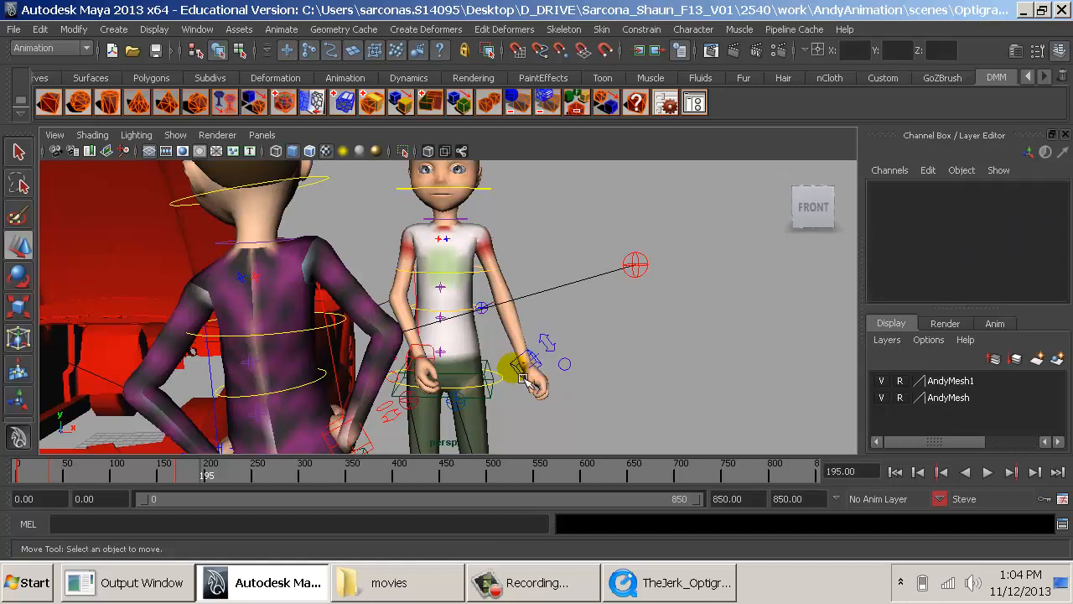
- Move Steve's left hand control in toward his hip and shift his right hand control slightly outward from his body
{"action": "left_click", "coordinate": [575, 375]}
{"action": "left_click_drag", "start_coordinate": [575, 375], "coordinate": [540, 379]}
{"action": "left_click", "coordinate": [447, 369]}
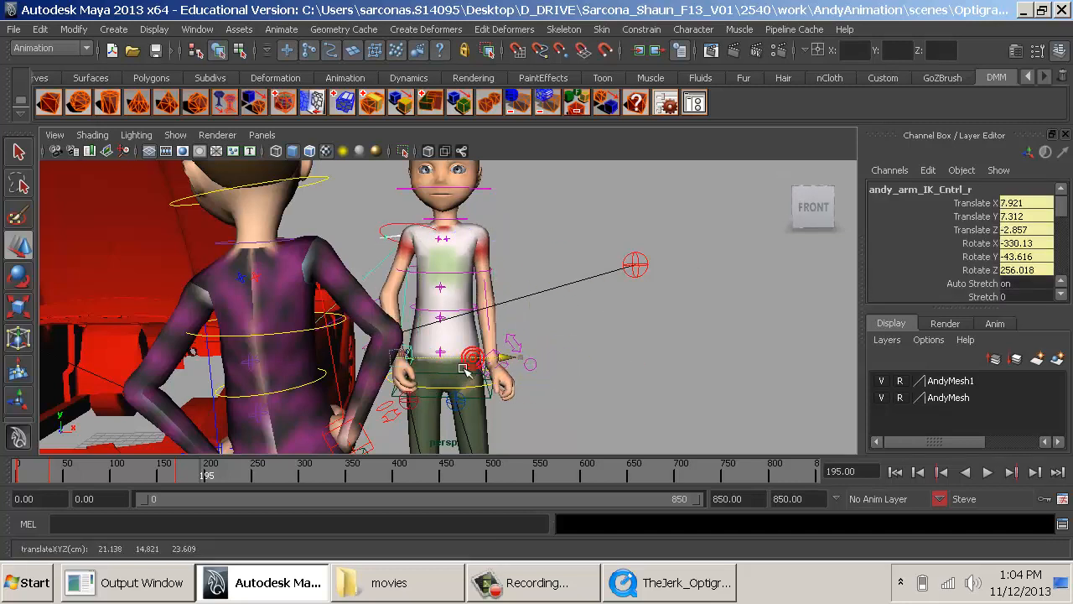
- Compare Steve's standing pose with the reference clip from front and back, and key the pose at frame 195
{"action": "key", "text": "alt+Tab"}
{"action": "key", "text": "alt+Tab"}
{"action": "left_click_drag", "start_coordinate": [490, 363], "coordinate": [578, 431], "text": "alt"}
{"action": "right_click_drag", "start_coordinate": [577, 431], "coordinate": [612, 457], "text": "alt"}
{"action": "left_click_drag", "start_coordinate": [612, 457], "coordinate": [658, 419], "text": "alt"}
{"action": "right_click_drag", "start_coordinate": [658, 419], "coordinate": [674, 407], "text": "alt"}
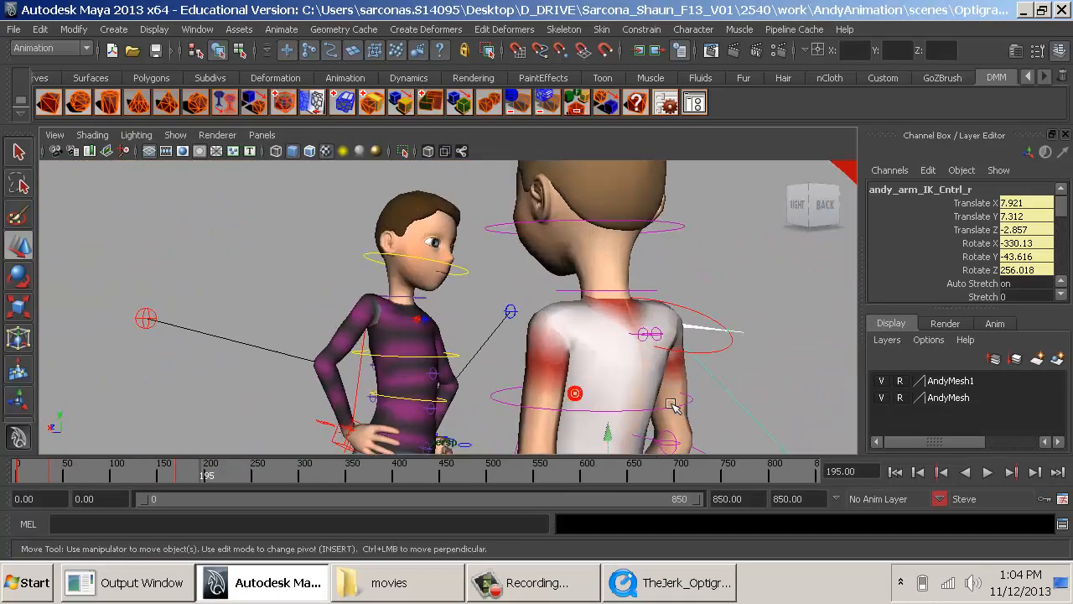
{"action": "key", "text": "alt+Tab"}
{"action": "key", "text": "alt+Tab"}
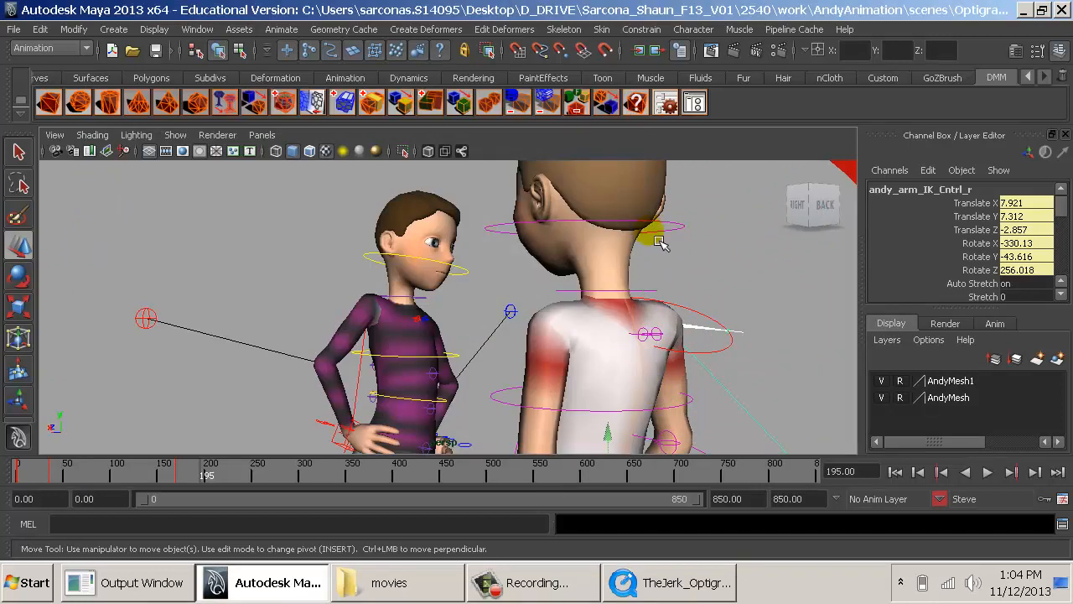
{"action": "left_click_drag", "start_coordinate": [667, 237], "coordinate": [604, 225], "text": "alt"}
{"action": "middle_click_drag", "start_coordinate": [557, 347], "coordinate": [544, 277], "text": "alt"}
{"action": "key", "text": "s"}
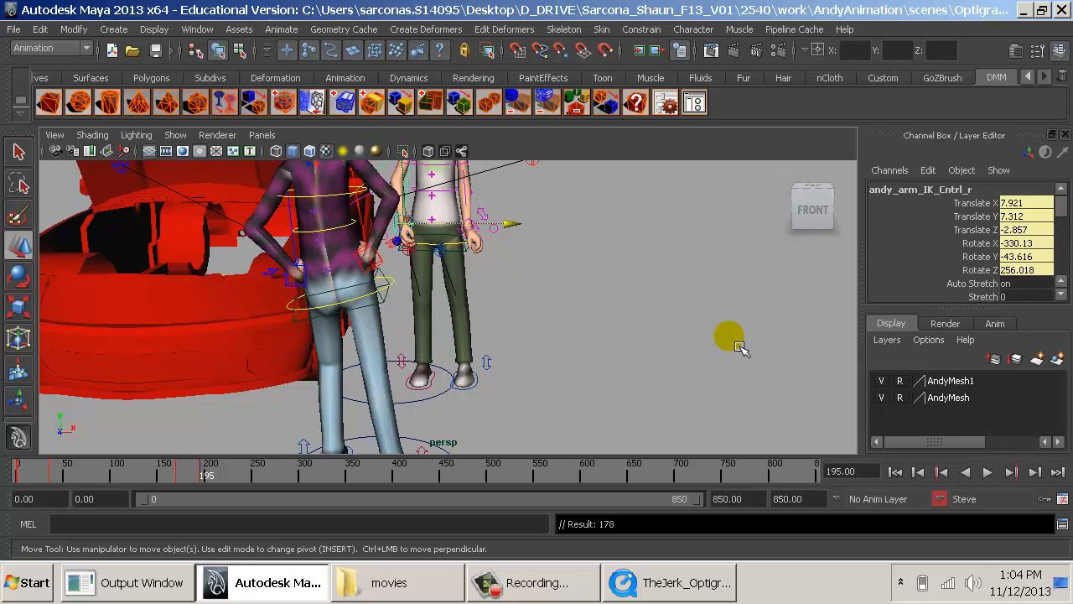
- Switch to the TheJerk_Optigrab clip in QuickTime and advance it from frame 195 to frame 205
{"action": "key", "text": "alt+Tab"}
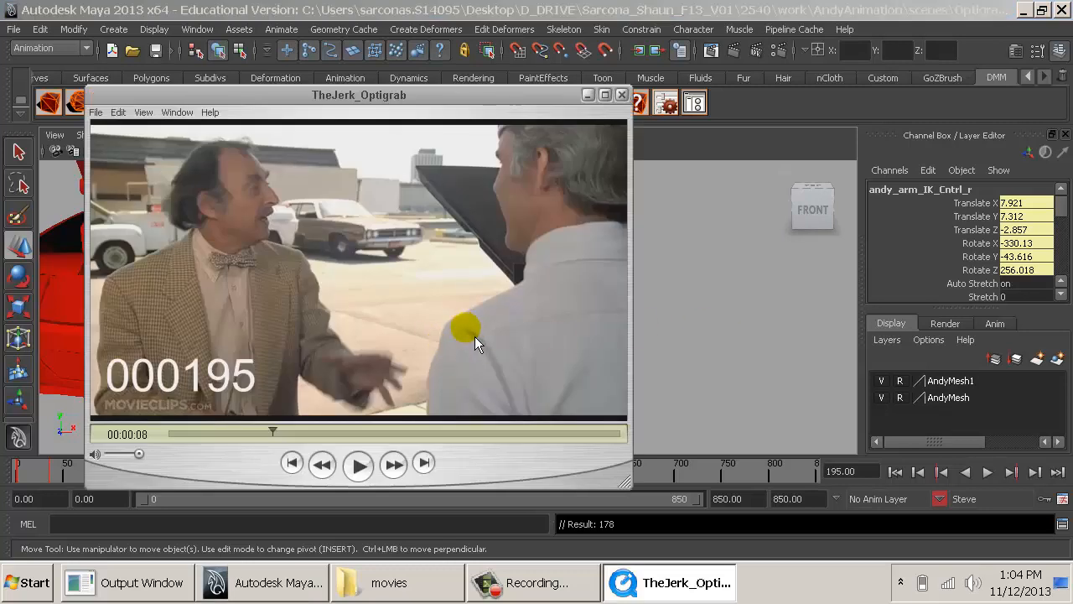
{"action": "key", "text": "Right"}
{"action": "key", "text": "Right"}
{"action": "key", "text": "Right"}
{"action": "key", "text": "Right"}
{"action": "key", "text": "Right"}
{"action": "key", "text": "Right"}
{"action": "key", "text": "Right"}
{"action": "key", "text": "Right"}
{"action": "key", "text": "Right"}
{"action": "key", "text": "Right"}
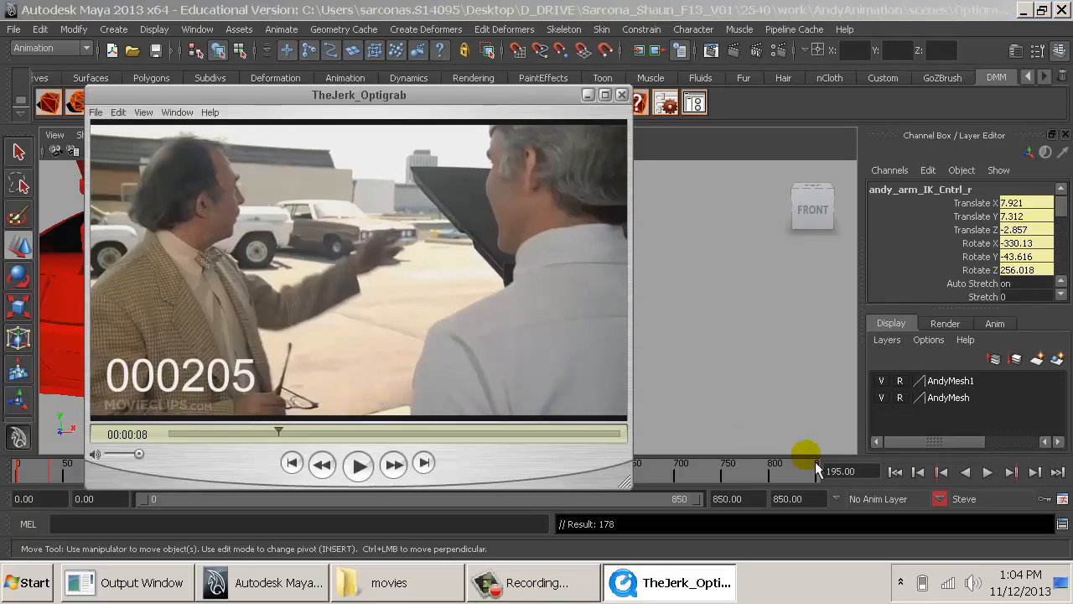
{"action": "key", "text": "alt+Tab"}
{"action": "left_click", "coordinate": [840, 471]}
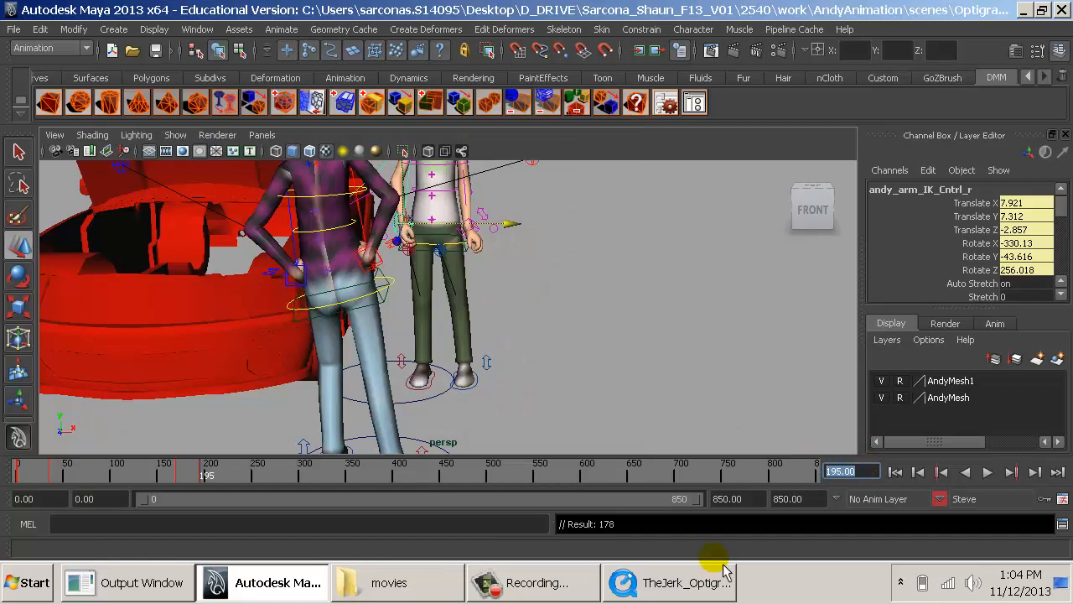
{"action": "left_click", "coordinate": [689, 583]}
{"action": "left_click", "coordinate": [738, 438]}
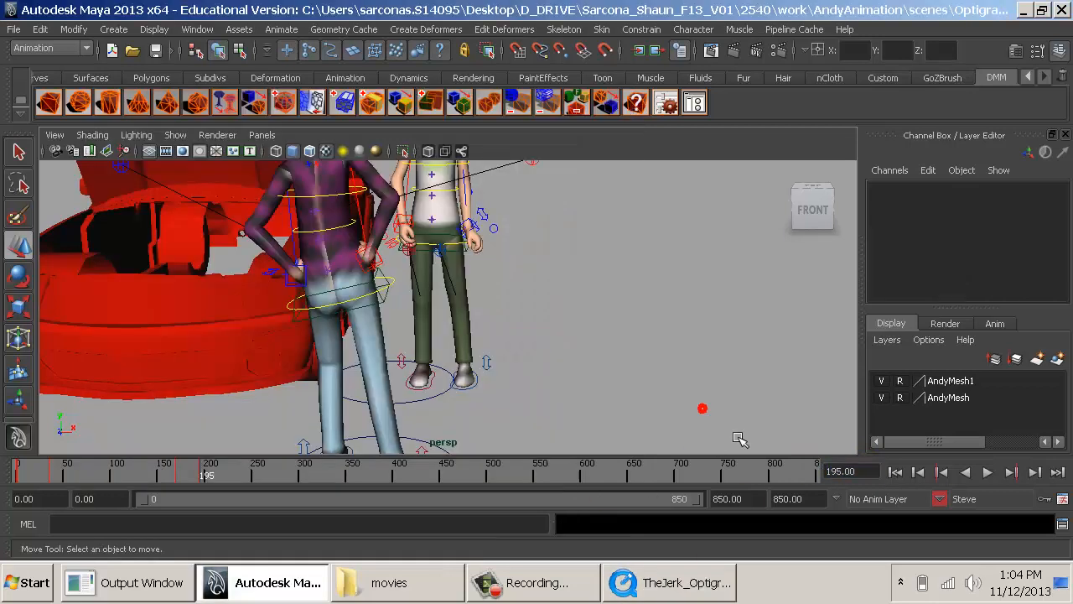
{"action": "left_click", "coordinate": [981, 500]}
{"action": "left_click", "coordinate": [671, 380]}
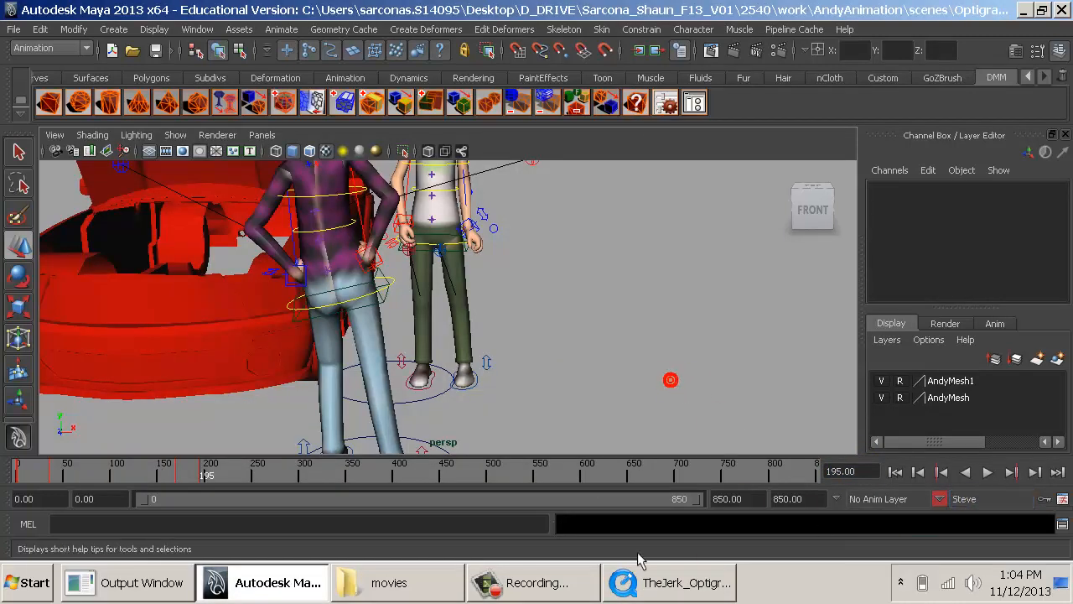
- Return to the reference clip in QuickTime and scan between frames 264 and 308 for the cut back to Steve's front view
{"action": "left_click", "coordinate": [662, 583]}
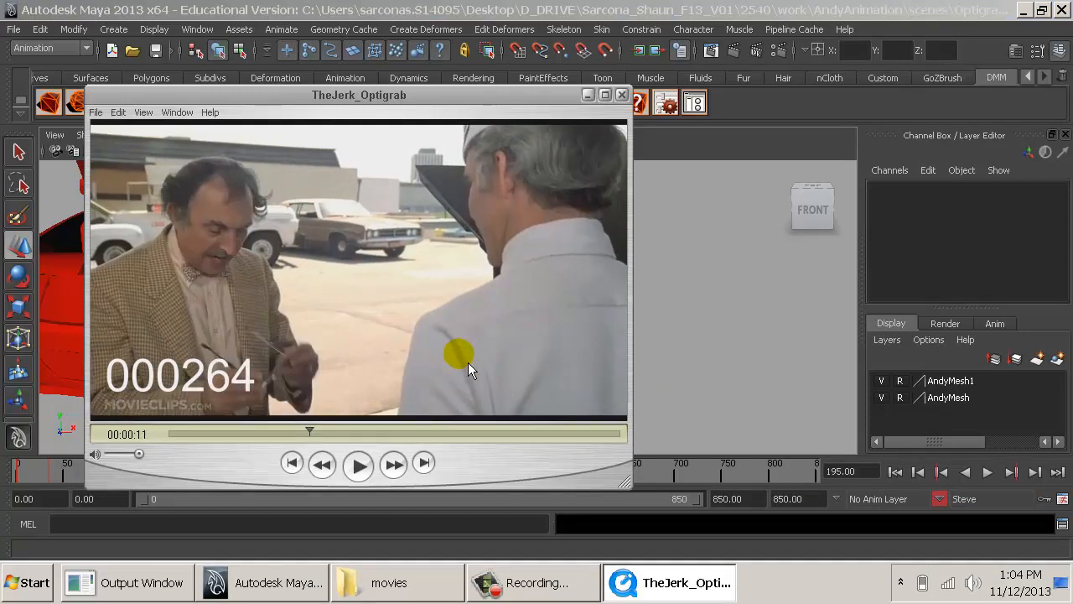
{"action": "key", "text": "Right"}
{"action": "key", "text": "Right"}
{"action": "key", "text": "Right"}
{"action": "key", "text": "Right"}
{"action": "key", "text": "Right"}
{"action": "key", "text": "Right"}
{"action": "key", "text": "Right"}
{"action": "key", "text": "Right"}
{"action": "key", "text": "Right"}
{"action": "key", "text": "Right"}
{"action": "key", "text": "Right"}
{"action": "key", "text": "Right"}
{"action": "key", "text": "Right"}
{"action": "key", "text": "Right"}
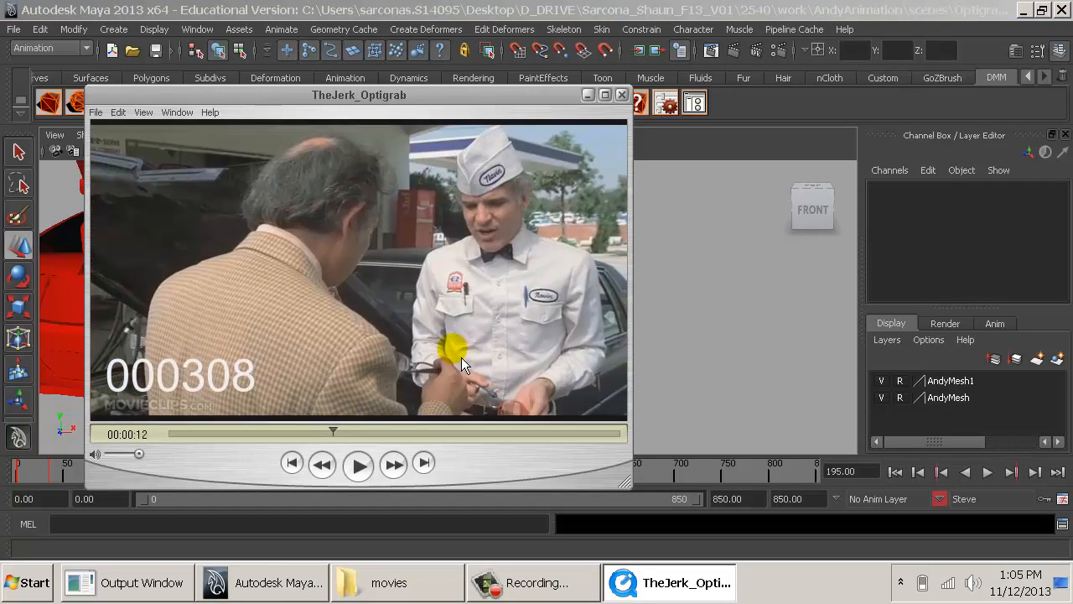
{"action": "key", "text": "Left"}
{"action": "key", "text": "Left"}
{"action": "key", "text": "Left"}
{"action": "key", "text": "Left"}
{"action": "key", "text": "Left"}
{"action": "key", "text": "Left"}
{"action": "key", "text": "Left"}
{"action": "key", "text": "Left"}
{"action": "key", "text": "Left"}
{"action": "key", "text": "Left"}
{"action": "key", "text": "Left"}
{"action": "key", "text": "Left"}
{"action": "key", "text": "Left"}
{"action": "key", "text": "Left"}
{"action": "key", "text": "Left"}
{"action": "key", "text": "Left"}
{"action": "key", "text": "Right"}
{"action": "key", "text": "Right"}
{"action": "key", "text": "Right"}
{"action": "key", "text": "Right"}
{"action": "key", "text": "Right"}
{"action": "key", "text": "Right"}
{"action": "key", "text": "Right"}
{"action": "key", "text": "Right"}
{"action": "key", "text": "Right"}
{"action": "key", "text": "Right"}
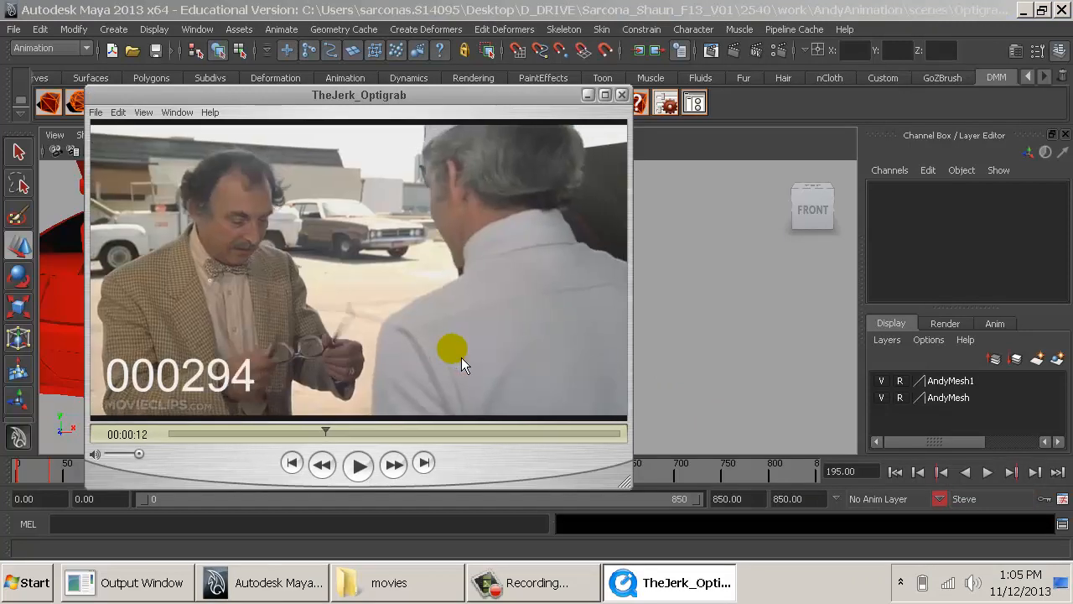
{"action": "key", "text": "Left"}
{"action": "key", "text": "Left"}
{"action": "key", "text": "Left"}
{"action": "key", "text": "Left"}
{"action": "key", "text": "Left"}
{"action": "key", "text": "Right"}
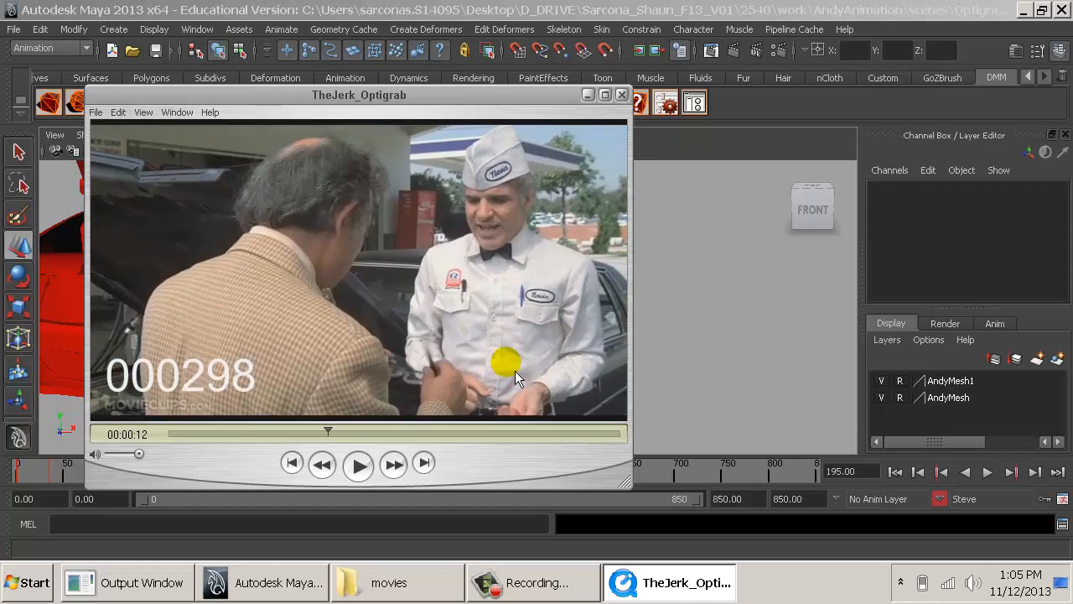
- Step back and forth around frames 299 to 301 of the reference clip to study Steve's pose just after the cut
{"action": "key", "text": "Right"}
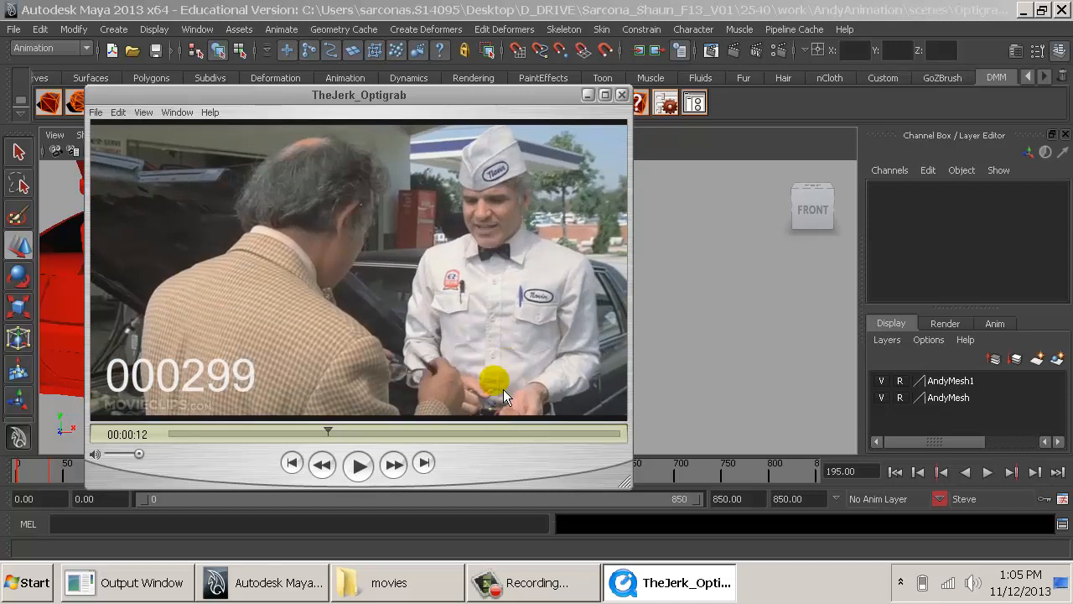
{"action": "key", "text": "Left"}
{"action": "key", "text": "Right"}
{"action": "key", "text": "Right"}
{"action": "key", "text": "Right"}
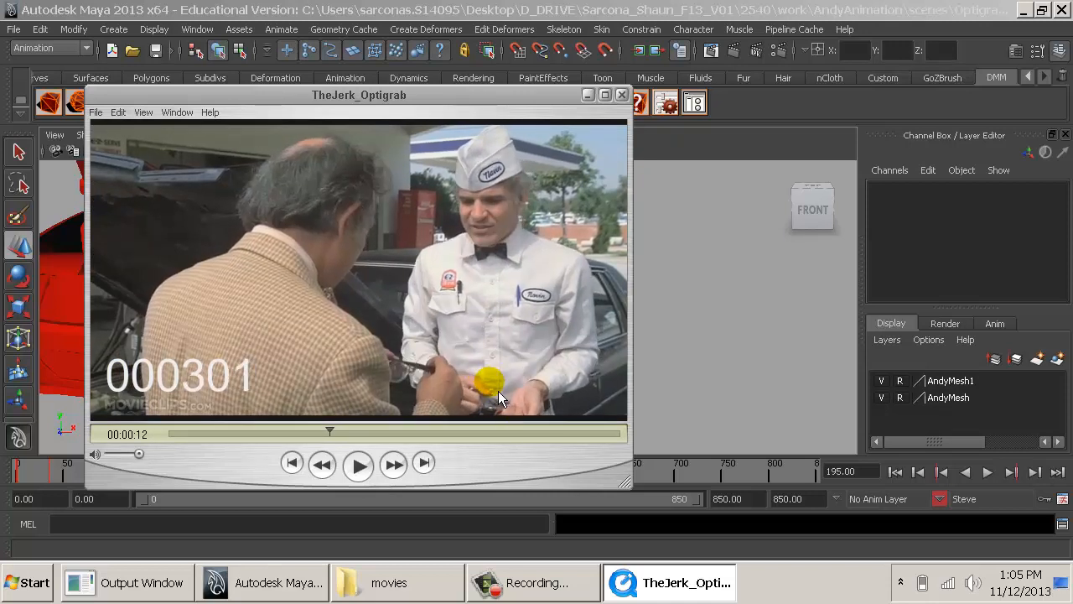
{"action": "key", "text": "Right"}
- Scan the reference clip between frames 299 and 325 for Steve's next key pose, and settle on frame 314
{"action": "key", "text": "Right"}
{"action": "key", "text": "Right"}
{"action": "key", "text": "Right"}
{"action": "key", "text": "Left"}
{"action": "key", "text": "Left"}
{"action": "key", "text": "Left"}
{"action": "key", "text": "Left"}
{"action": "key", "text": "Left"}
{"action": "key", "text": "Left"}
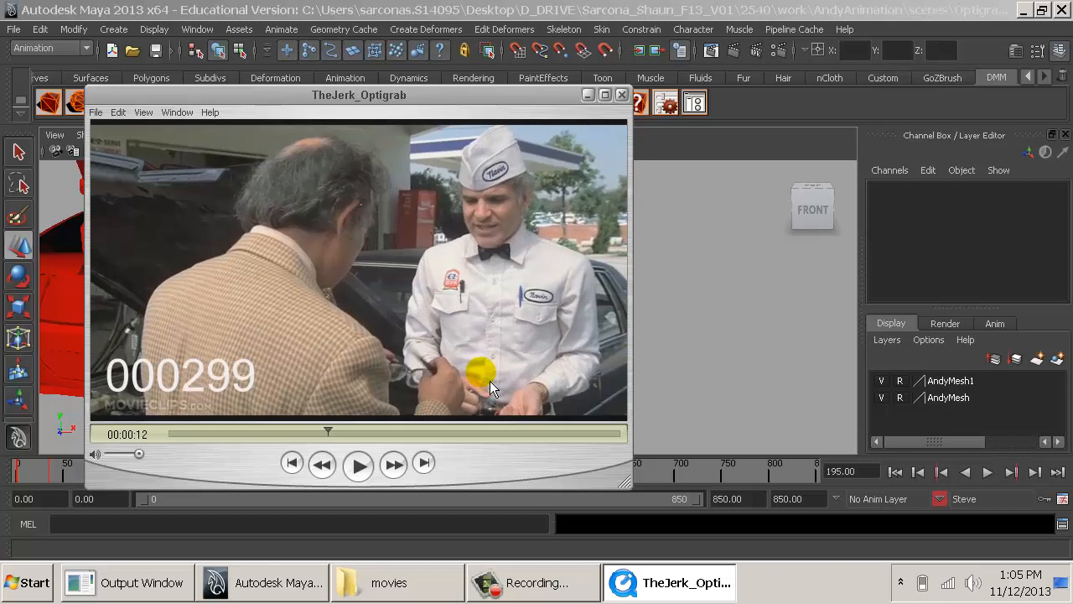
{"action": "key", "text": "Right"}
{"action": "key", "text": "Right"}
{"action": "key", "text": "Right"}
{"action": "key", "text": "Right"}
{"action": "key", "text": "Right"}
{"action": "key", "text": "Right"}
{"action": "key", "text": "Right"}
{"action": "key", "text": "Right"}
{"action": "key", "text": "Right"}
{"action": "key", "text": "Right"}
{"action": "key", "text": "Right"}
{"action": "key", "text": "Right"}
{"action": "key", "text": "Right"}
{"action": "key", "text": "Right"}
{"action": "key", "text": "Right"}
{"action": "key", "text": "Right"}
{"action": "key", "text": "Right"}
{"action": "key", "text": "Right"}
{"action": "key", "text": "Right"}
{"action": "key", "text": "Right"}
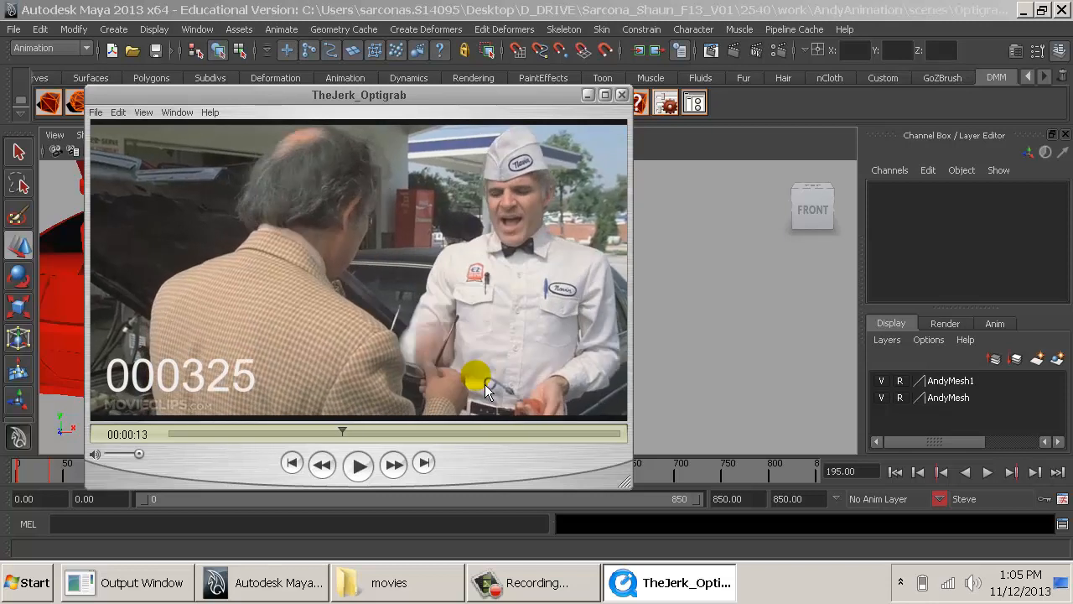
{"action": "key", "text": "Left"}
{"action": "key", "text": "Left"}
{"action": "key", "text": "Left"}
{"action": "key", "text": "Left"}
{"action": "key", "text": "Left"}
{"action": "key", "text": "Left"}
{"action": "key", "text": "Left"}
{"action": "key", "text": "Left"}
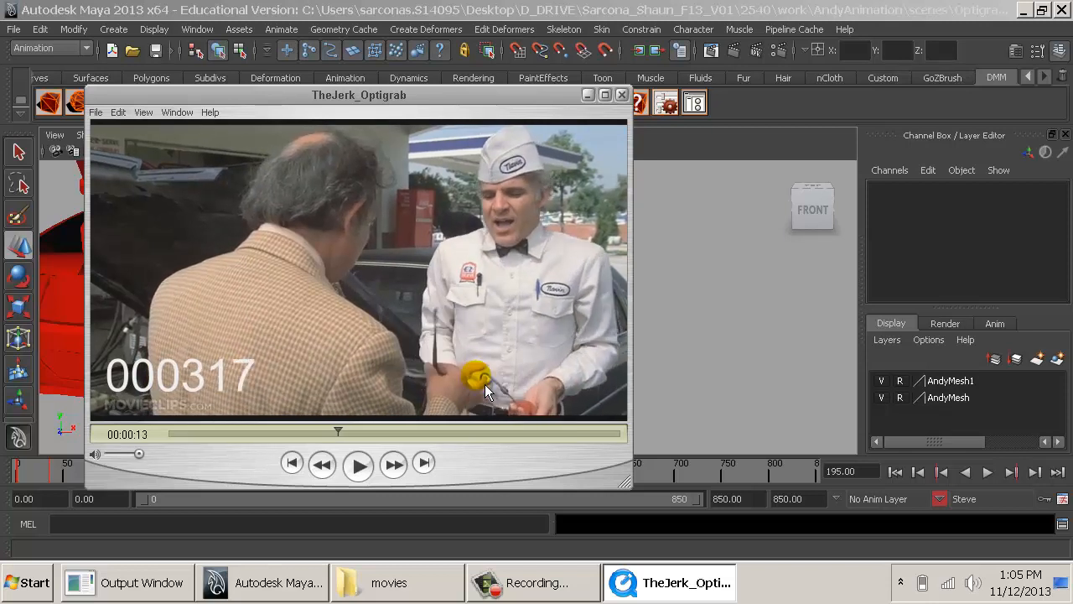
{"action": "key", "text": "Left"}
{"action": "key", "text": "Left"}
{"action": "key", "text": "Left"}
{"action": "key", "text": "Left"}
{"action": "key", "text": "Left"}
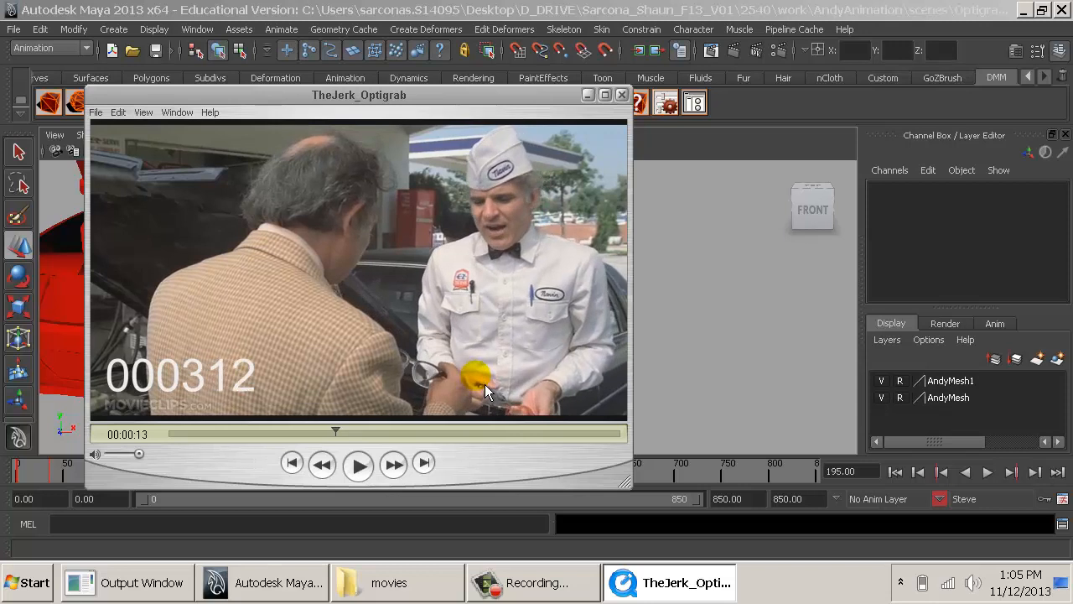
{"action": "key", "text": "Right"}
{"action": "key", "text": "Right"}
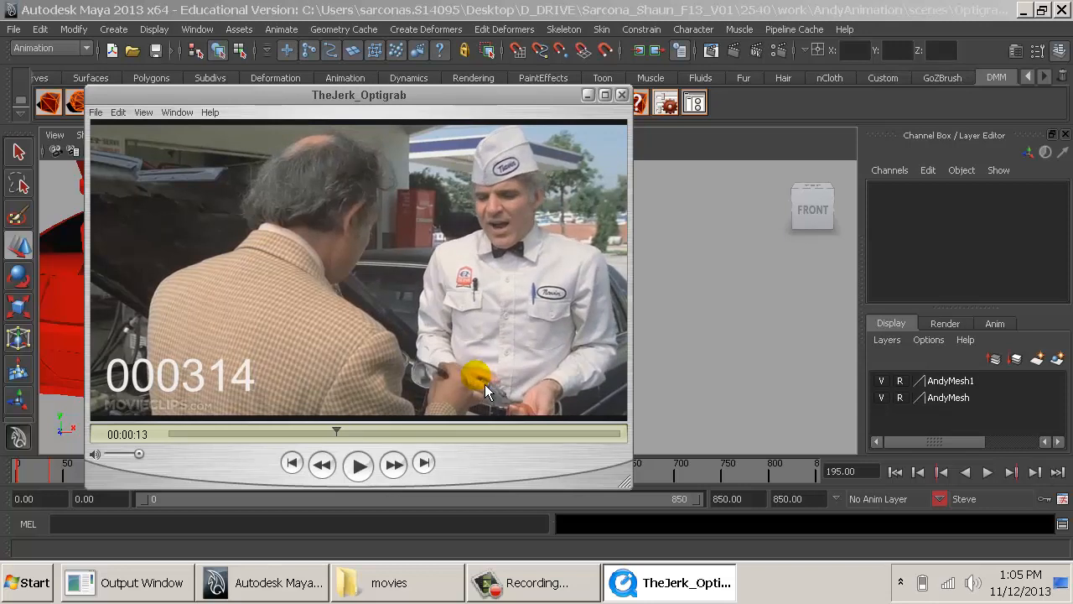
- Switch to Maya and set the current time to frame 314
{"action": "left_click", "coordinate": [677, 398]}
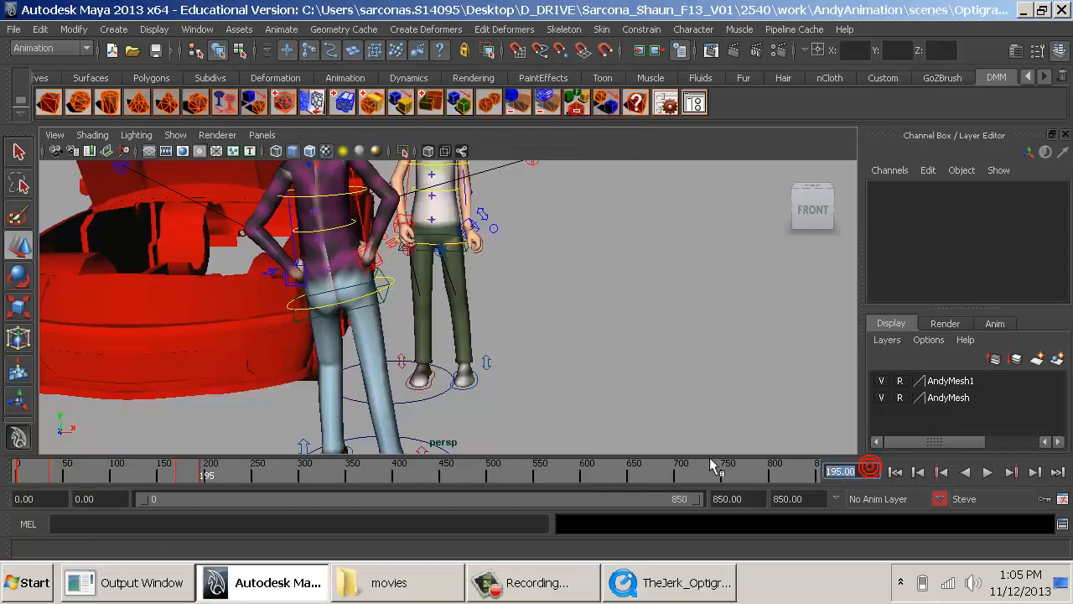
{"action": "type", "text": "314"}
{"action": "key", "text": "Return"}
- Move Steve's left arm IK control inward to X -8.677 and rotate it to about 22.967, -1.232, -136.804
{"action": "left_click_drag", "start_coordinate": [458, 312], "coordinate": [476, 363], "text": "alt"}
{"action": "left_click", "coordinate": [437, 327]}
{"action": "key", "text": "e"}
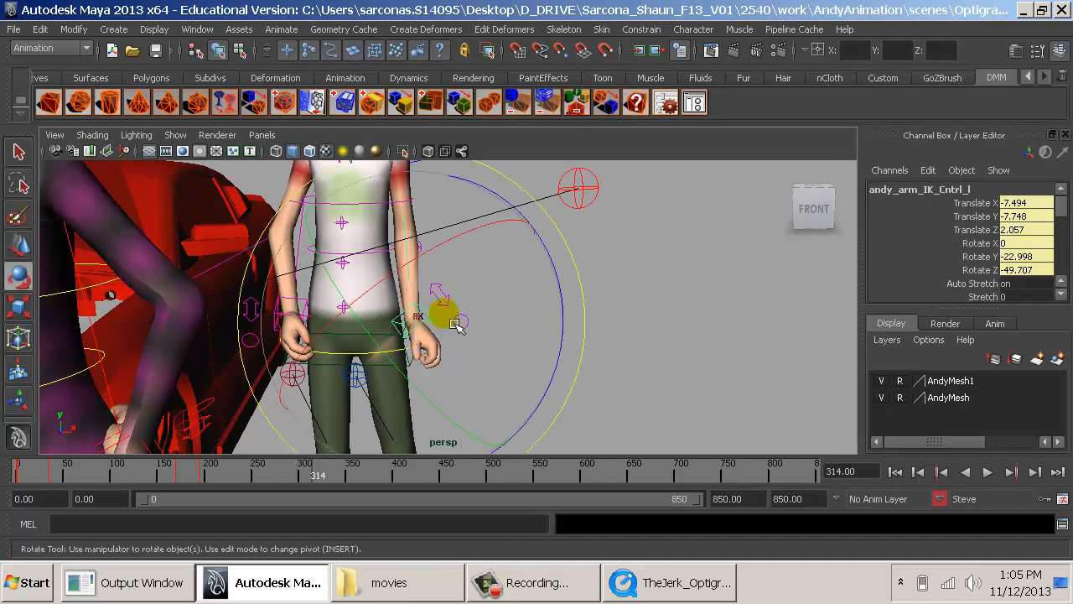
{"action": "key", "text": "w"}
{"action": "left_click_drag", "start_coordinate": [449, 323], "coordinate": [422, 320]}
{"action": "key", "text": "e"}
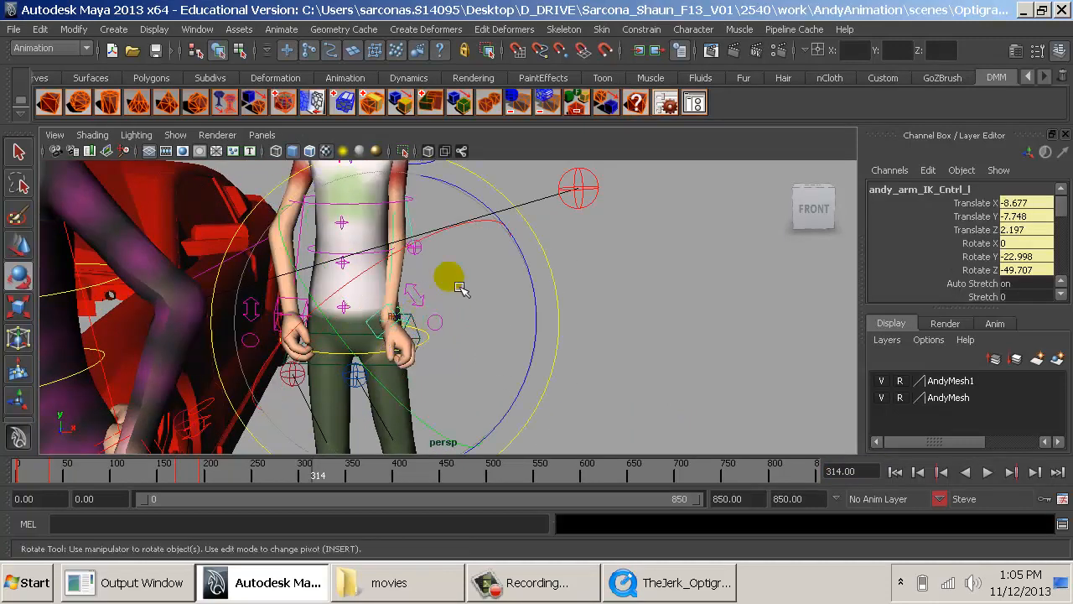
{"action": "left_click_drag", "start_coordinate": [526, 267], "coordinate": [411, 387]}
- Raise Steve's left hand at his waist by moving its arm IK control to Translate Y -6.495
{"action": "key", "text": "w"}
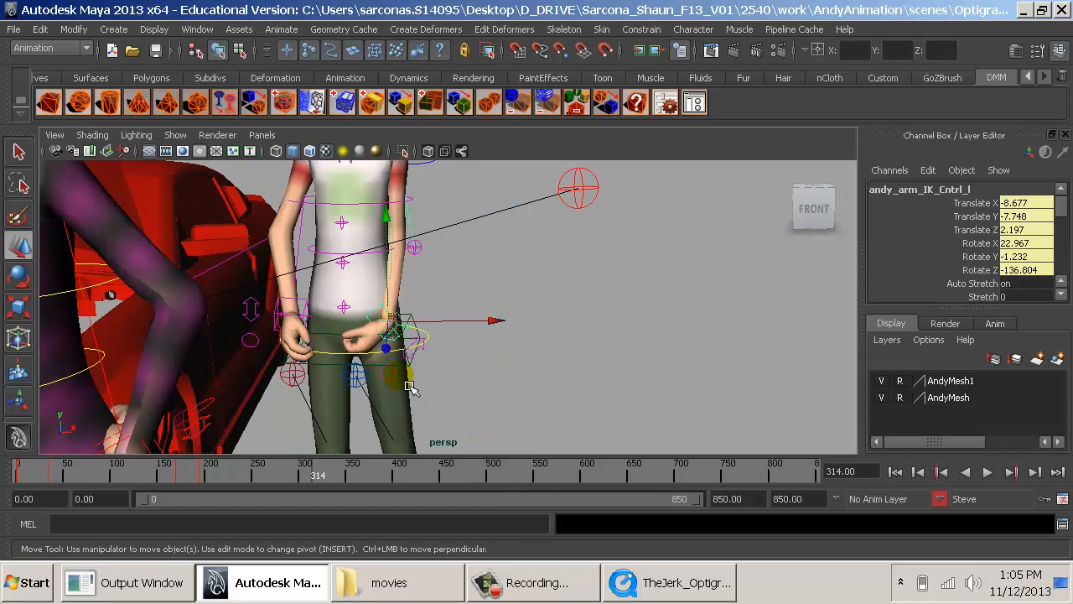
{"action": "left_click_drag", "start_coordinate": [396, 278], "coordinate": [409, 252]}
{"action": "left_click_drag", "start_coordinate": [466, 273], "coordinate": [447, 281], "text": "alt"}
{"action": "middle_click_drag", "start_coordinate": [448, 281], "coordinate": [392, 363], "text": "alt"}
{"action": "right_click_drag", "start_coordinate": [391, 363], "coordinate": [522, 326], "text": "alt"}
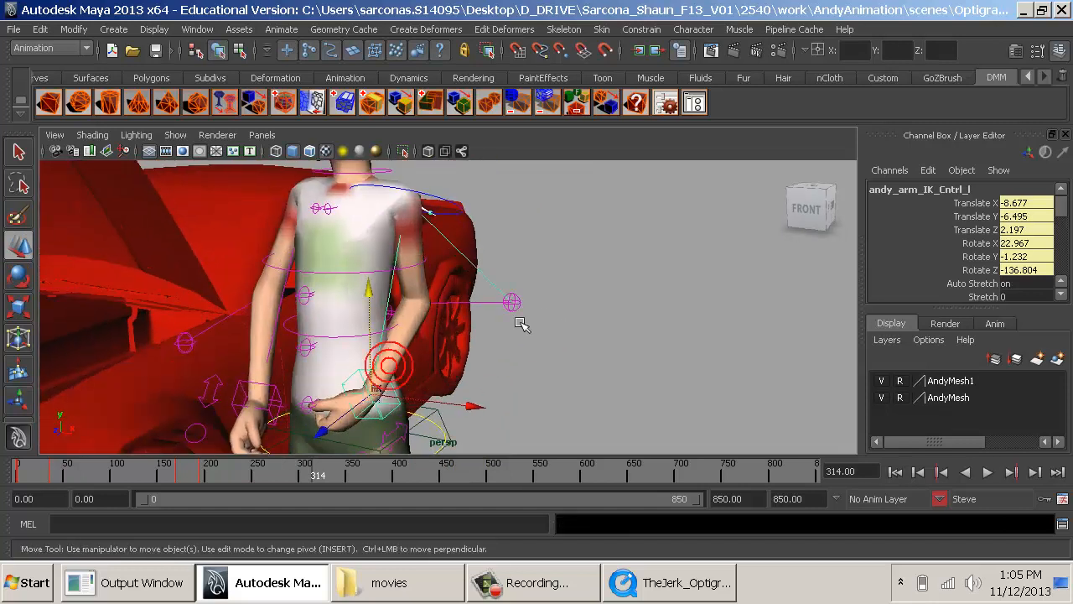
- Move the left elbow's pole vector control to about 3.452, -6.053, -11.982 to reposition the bent elbow
{"action": "left_click", "coordinate": [509, 295]}
{"action": "left_click", "coordinate": [554, 308]}
{"action": "key", "text": "ctrl+z"}
{"action": "left_click_drag", "start_coordinate": [549, 308], "coordinate": [725, 311]}
{"action": "middle_click_drag", "start_coordinate": [512, 291], "coordinate": [547, 205], "text": "alt"}
{"action": "right_click_drag", "start_coordinate": [547, 206], "coordinate": [594, 256], "text": "alt"}
{"action": "left_click_drag", "start_coordinate": [594, 256], "coordinate": [823, 261], "text": "alt"}
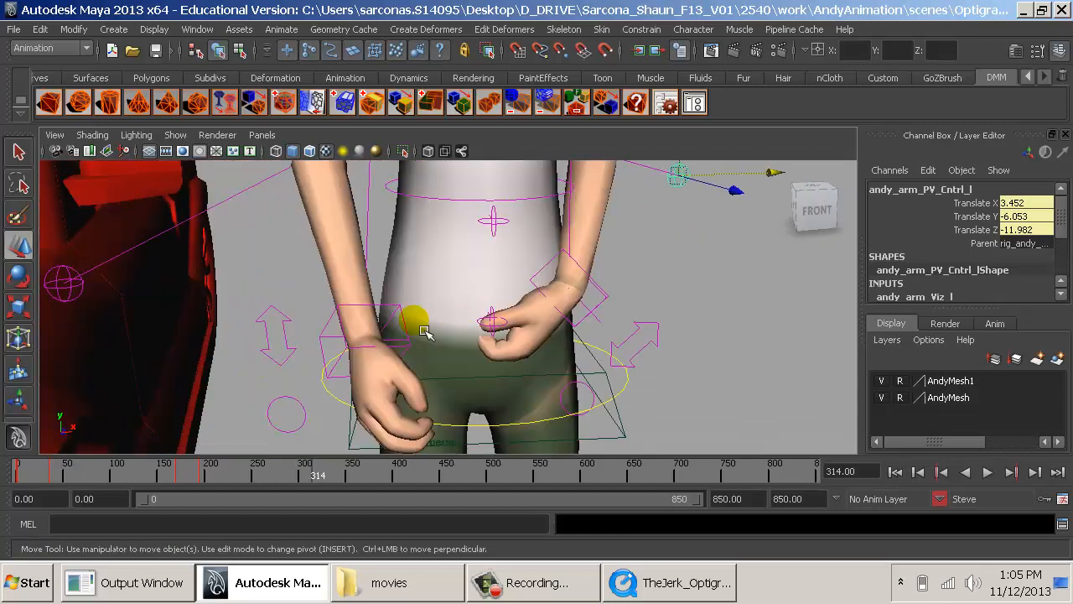
- Bring Steve's right hand up and forward, placing its arm IK control at about 7.719, 5.974, -1.159
{"action": "left_click", "coordinate": [342, 328]}
{"action": "left_click_drag", "start_coordinate": [366, 302], "coordinate": [383, 242]}
{"action": "left_click_drag", "start_coordinate": [394, 251], "coordinate": [466, 336], "text": "alt"}
{"action": "key", "text": "alt+Tab"}
{"action": "key", "text": "alt+Tab"}
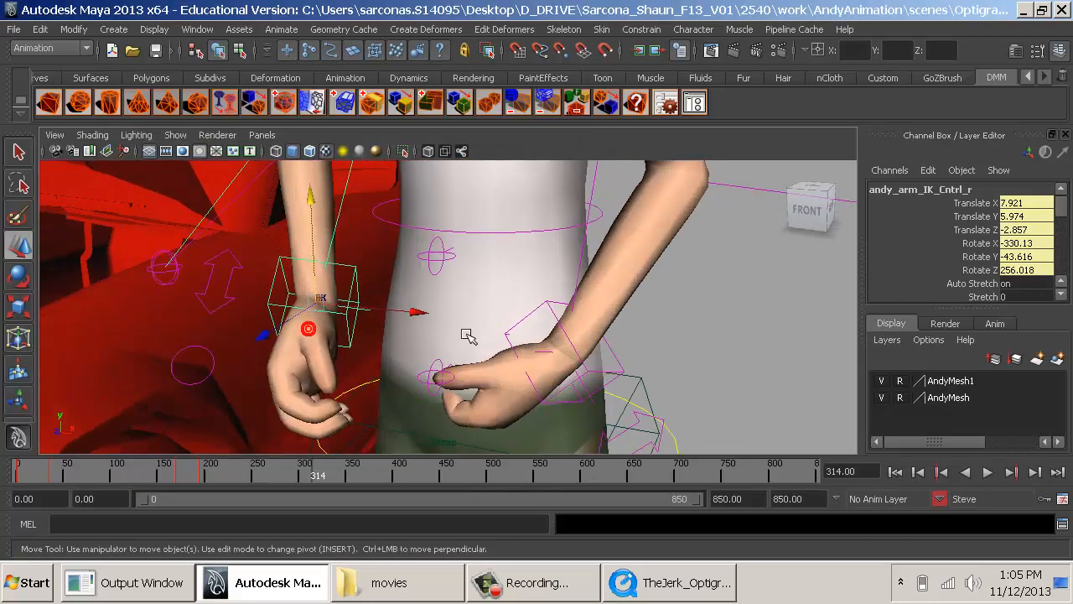
{"action": "left_click_drag", "start_coordinate": [268, 334], "coordinate": [475, 347]}
{"action": "right_click_drag", "start_coordinate": [478, 347], "coordinate": [627, 389], "text": "alt"}
{"action": "left_click_drag", "start_coordinate": [628, 388], "coordinate": [513, 372], "text": "alt"}
{"action": "right_click_drag", "start_coordinate": [513, 372], "coordinate": [371, 386], "text": "alt"}
- Turn Steve's right wrist to about -360.36, -25.082, 227.978, move its control to Z -2.445, and compare with the clip
{"action": "key", "text": "e"}
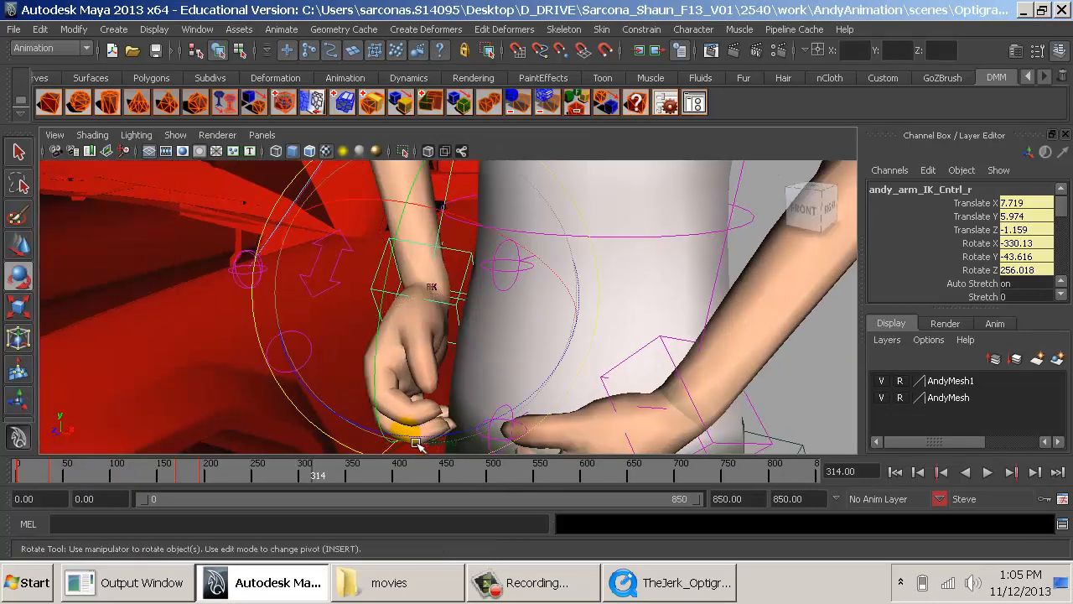
{"action": "left_click_drag", "start_coordinate": [416, 443], "coordinate": [464, 353]}
{"action": "left_click_drag", "start_coordinate": [471, 206], "coordinate": [323, 210]}
{"action": "key", "text": "w"}
{"action": "left_click_drag", "start_coordinate": [398, 315], "coordinate": [348, 335]}
{"action": "key", "text": "alt+Tab"}
{"action": "key", "text": "alt+Tab"}
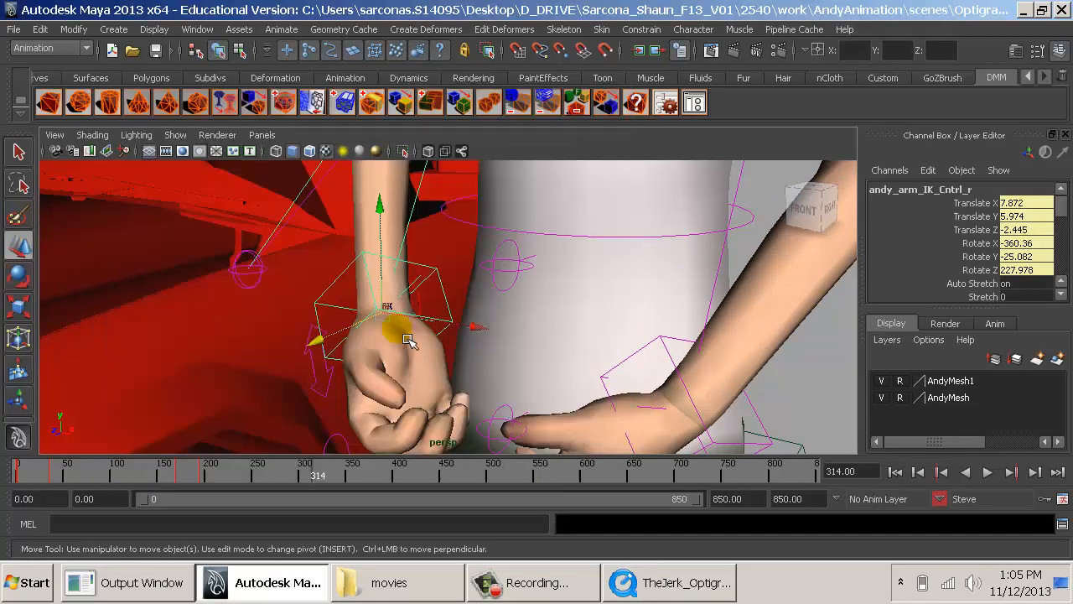
- Rotate the right arm IK control to about -260.572, -23.35, 204.876 so the hand points across the waist
{"action": "key", "text": "e"}
{"action": "left_click_drag", "start_coordinate": [322, 251], "coordinate": [559, 247]}
{"action": "mouse_move", "coordinate": [487, 280]}
{"action": "left_mouse_down"}
{"action": "mouse_move", "coordinate": [500, 243]}
{"action": "mouse_move", "coordinate": [496, 270]}
{"action": "left_mouse_up"}
{"action": "left_click_drag", "start_coordinate": [495, 273], "coordinate": [564, 278], "text": "alt"}
{"action": "right_click_drag", "start_coordinate": [565, 278], "coordinate": [333, 245], "text": "alt"}
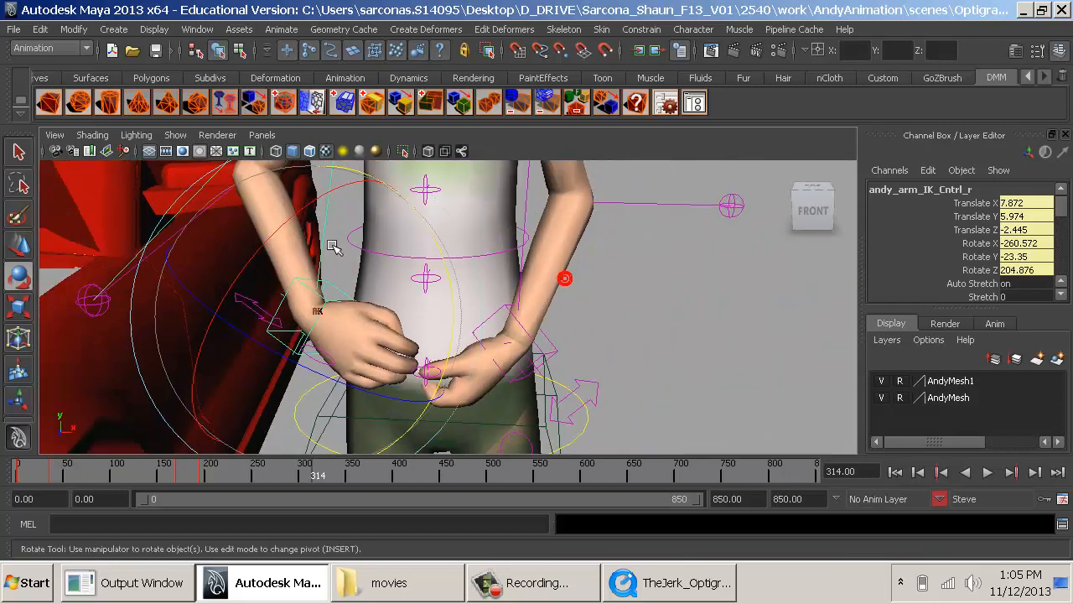
- Turn Steve's left palm upward to about -43.562, -37.393, -143.774 and move its IK control to -7.835, -5.797, 2.097
{"action": "left_click", "coordinate": [547, 358]}
{"action": "key", "text": "alt+Tab"}
{"action": "key", "text": "alt+Tab"}
{"action": "left_click_drag", "start_coordinate": [522, 354], "coordinate": [624, 378]}
{"action": "key", "text": "w"}
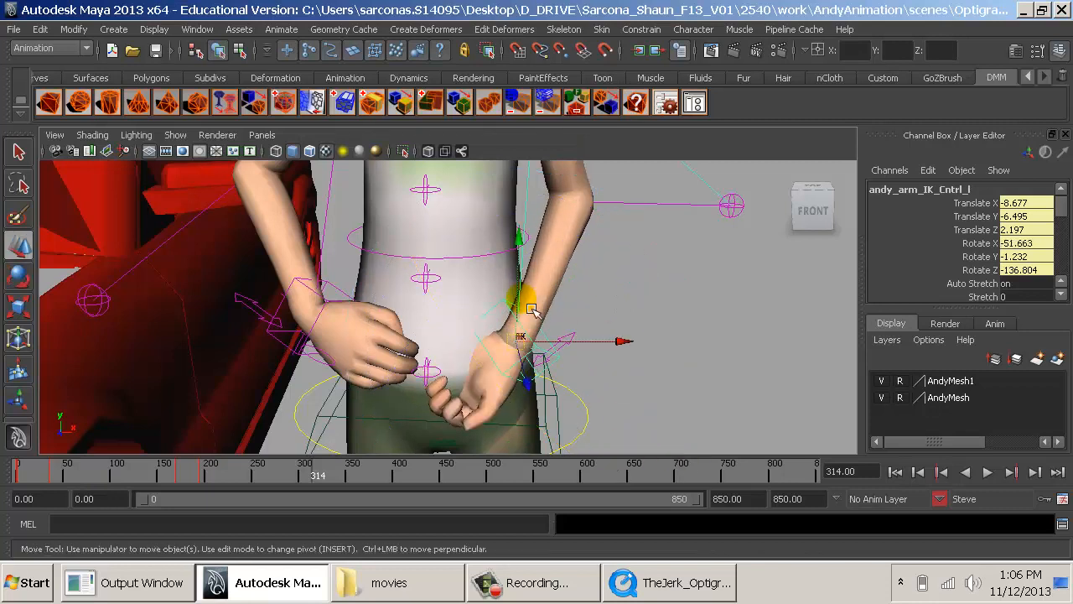
{"action": "left_click_drag", "start_coordinate": [533, 266], "coordinate": [618, 311]}
{"action": "key", "text": "e"}
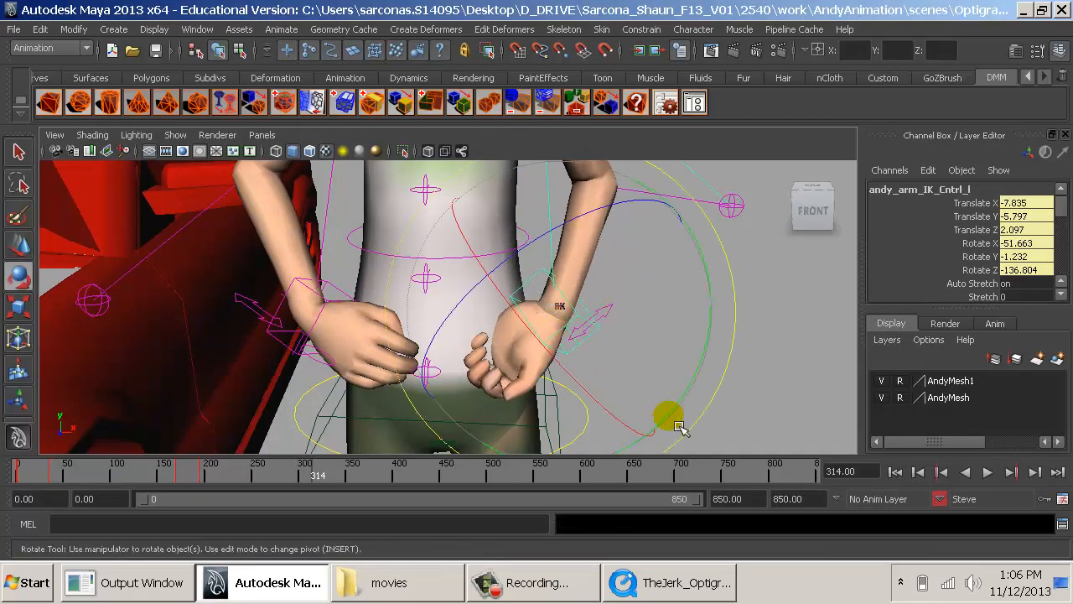
{"action": "left_click_drag", "start_coordinate": [679, 427], "coordinate": [627, 255]}
{"action": "scroll", "coordinate": [625, 258], "scroll_direction": "down", "scroll_amount": 4}
- Lower Steve's left hand by moving its arm IK control to Translate Y -6.225
{"action": "key", "text": "w"}
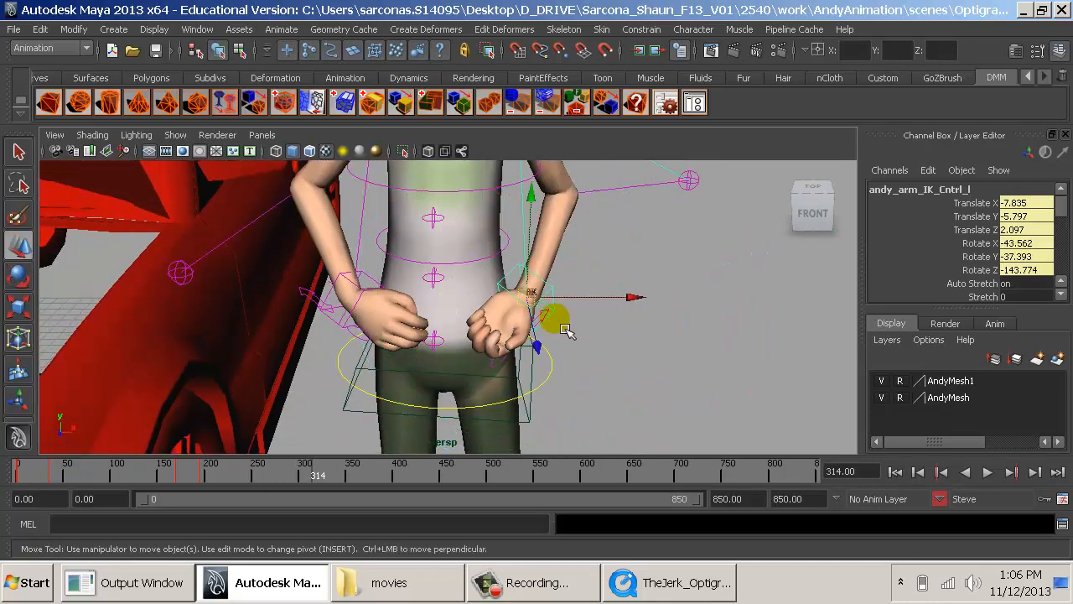
{"action": "left_click", "coordinate": [531, 255]}
{"action": "key", "text": "ctrl+z"}
{"action": "left_click_drag", "start_coordinate": [530, 243], "coordinate": [539, 268]}
{"action": "left_click_drag", "start_coordinate": [539, 268], "coordinate": [624, 270], "text": "alt"}
{"action": "right_click_drag", "start_coordinate": [625, 270], "coordinate": [681, 294], "text": "alt"}
{"action": "middle_click_drag", "start_coordinate": [680, 293], "coordinate": [536, 196], "text": "alt"}
{"action": "left_click_drag", "start_coordinate": [537, 196], "coordinate": [570, 240], "text": "alt"}
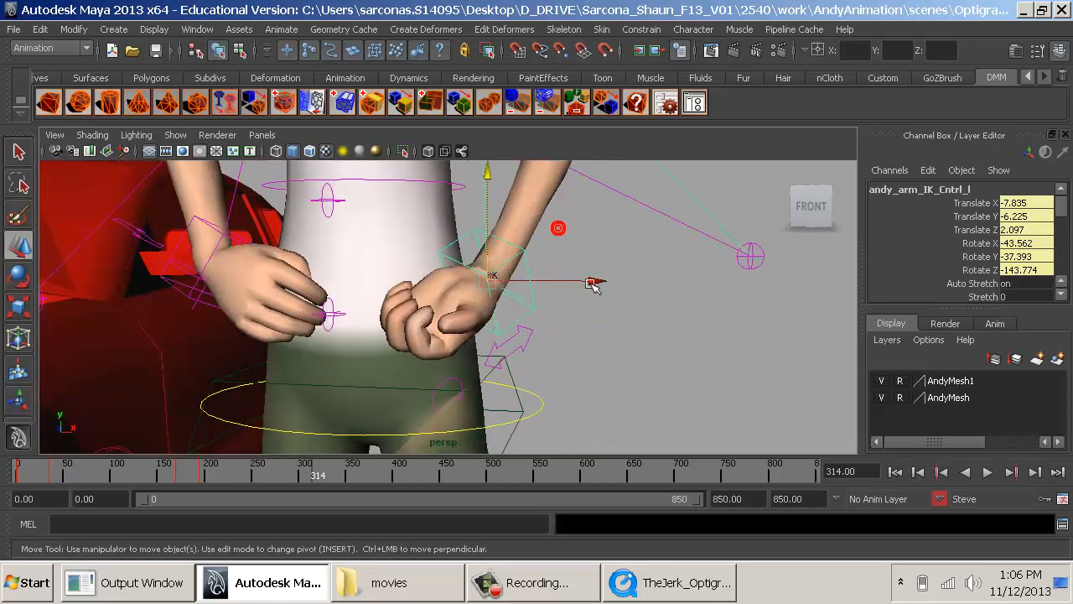
- Shift the left arm IK control to X -8.081 and Z 2.126, and compare the arms with the reference clip
{"action": "left_click", "coordinate": [592, 285]}
{"action": "left_click_drag", "start_coordinate": [591, 289], "coordinate": [537, 261]}
{"action": "right_click_drag", "start_coordinate": [537, 262], "coordinate": [336, 238], "text": "alt"}
{"action": "middle_click_drag", "start_coordinate": [494, 275], "coordinate": [553, 380], "text": "alt"}
{"action": "right_click_drag", "start_coordinate": [553, 380], "coordinate": [523, 342], "text": "alt"}
{"action": "key", "text": "alt+Tab"}
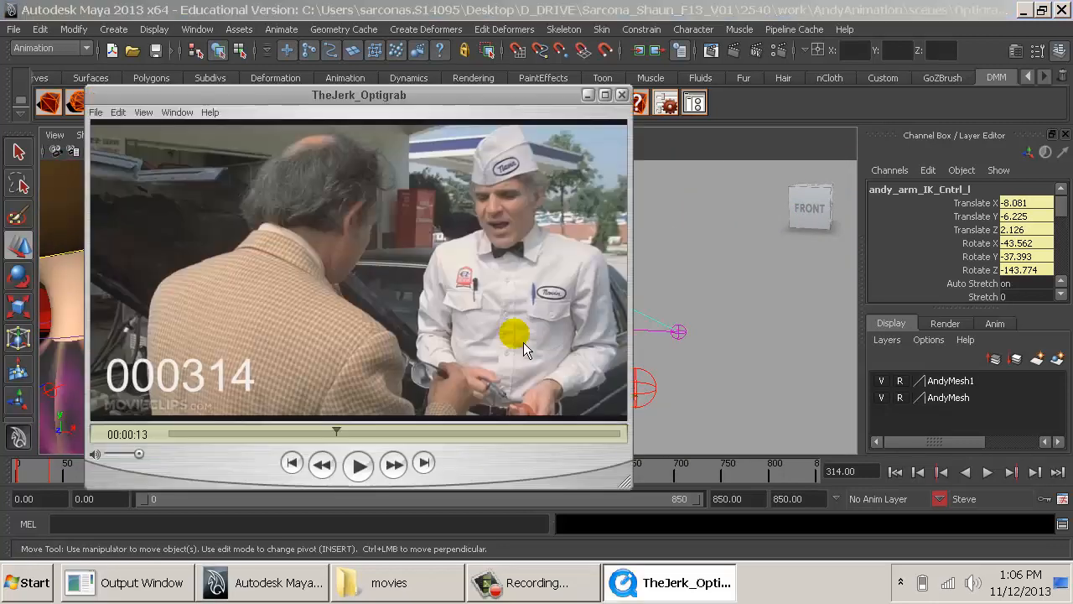
{"action": "key", "text": "alt+Tab"}
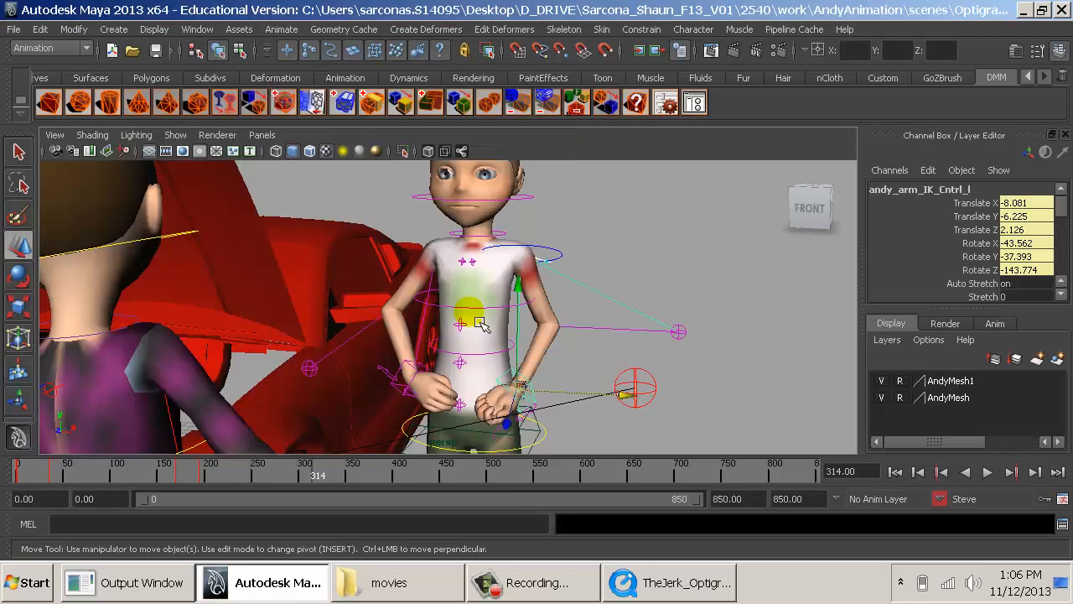
- Select both of Steve's clavicle controls and rotate them about 9.9 degrees in Z to lift the shoulders
{"action": "left_click", "coordinate": [467, 266]}
{"action": "key", "text": "q"}
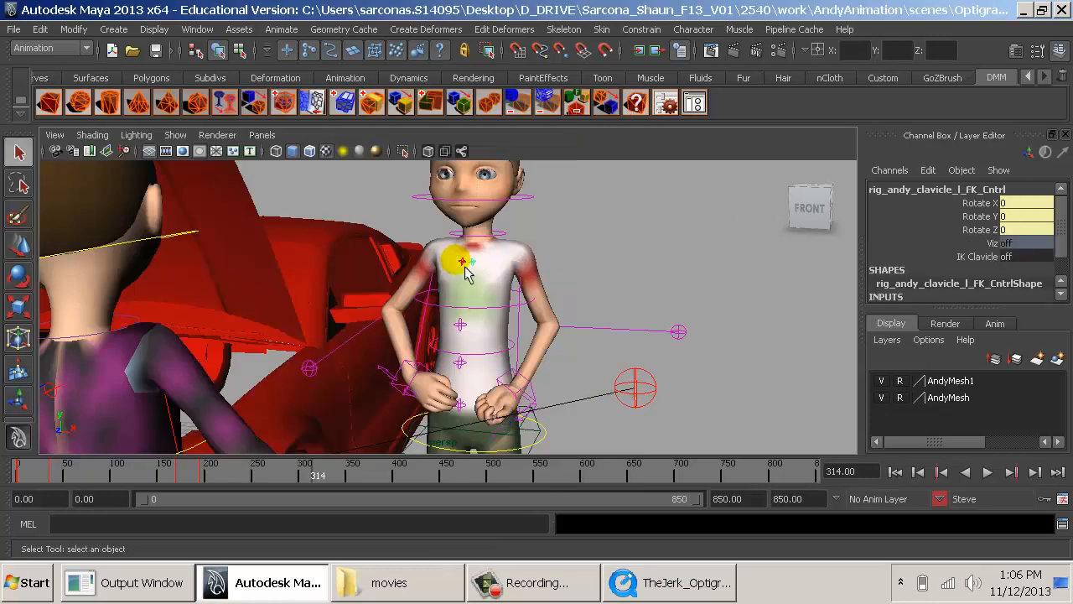
{"action": "key", "text": "e"}
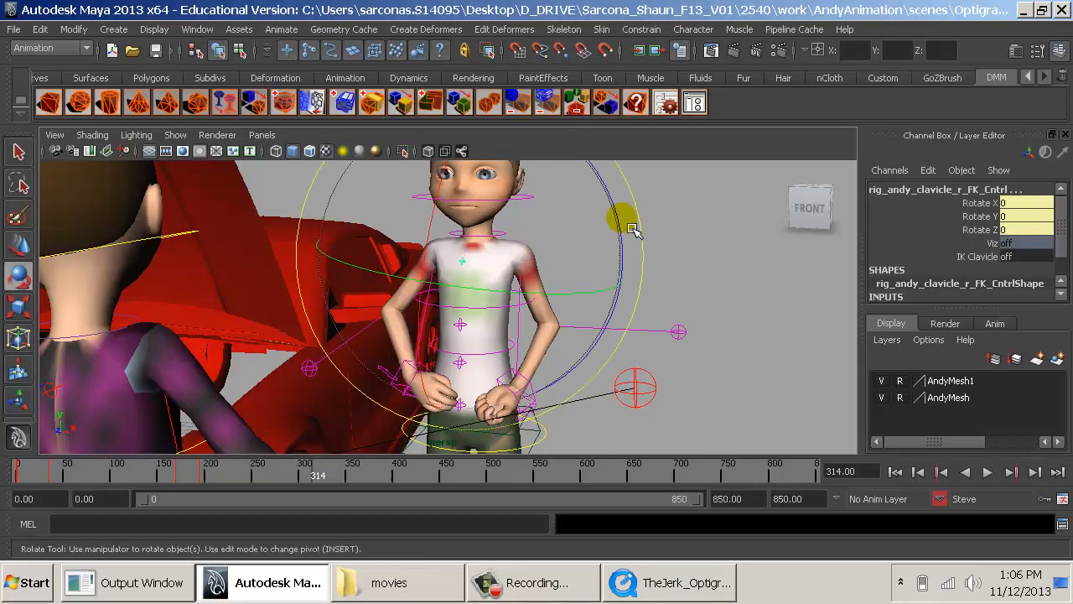
{"action": "left_click_drag", "start_coordinate": [629, 228], "coordinate": [618, 260]}
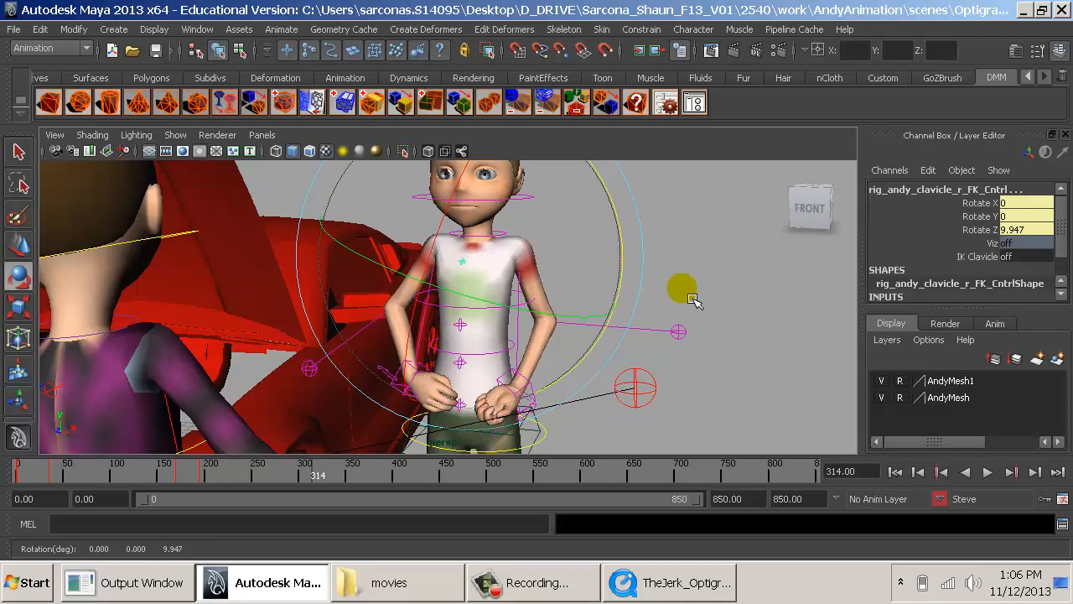
{"action": "left_click", "coordinate": [682, 288]}
- Raise both arm IK controls together and move them forward, bringing the right one to about 7.95, 5.308, -3.103
{"action": "left_click", "coordinate": [534, 390]}
{"action": "key", "text": "q"}
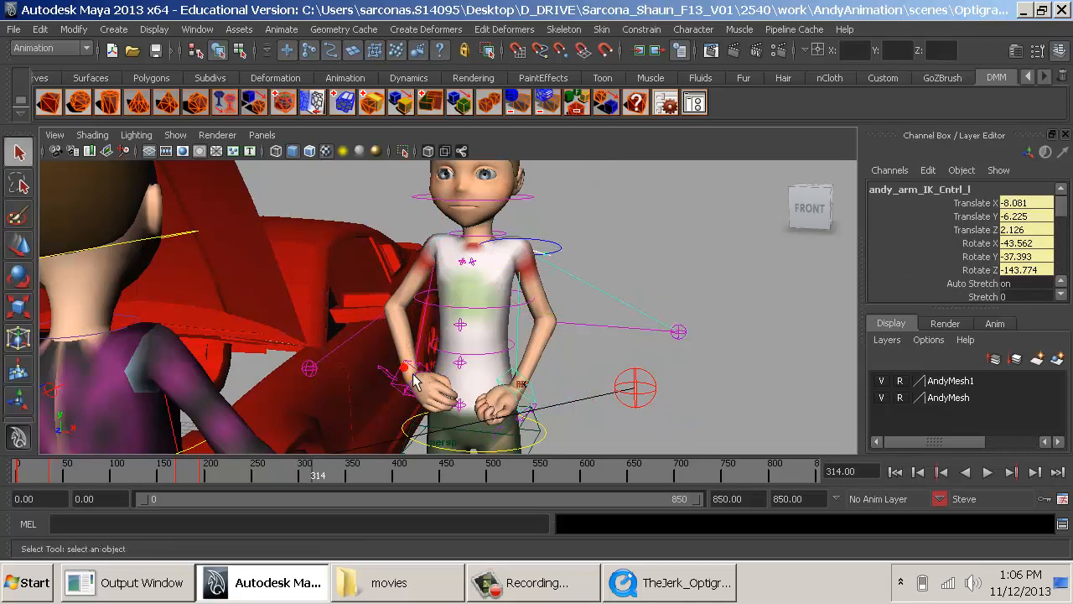
{"action": "left_click", "coordinate": [415, 378]}
{"action": "key", "text": "w"}
{"action": "left_click_drag", "start_coordinate": [422, 351], "coordinate": [419, 338]}
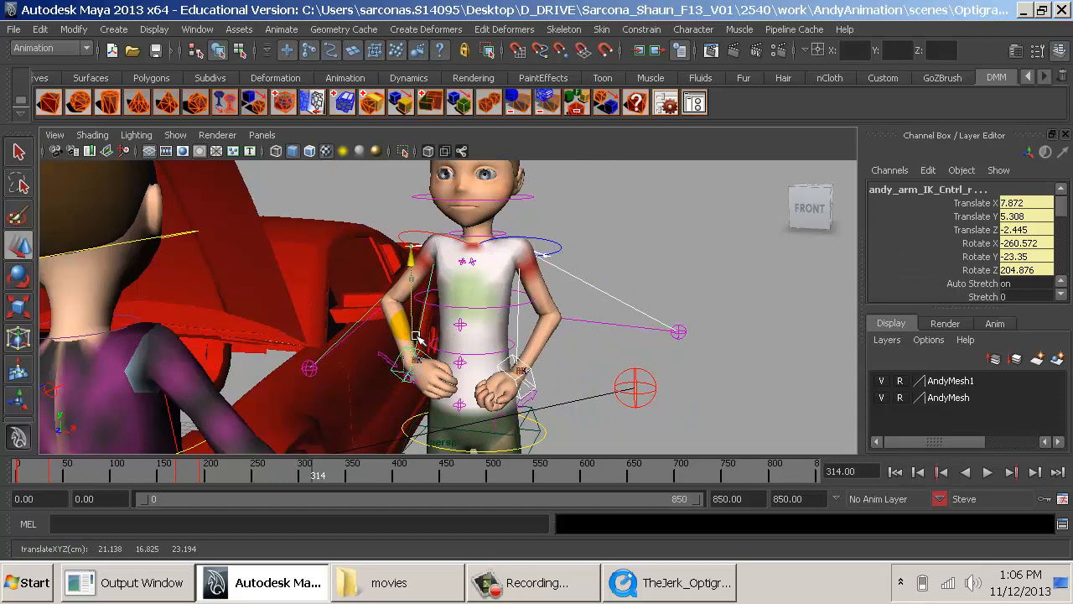
{"action": "left_click", "coordinate": [585, 365]}
{"action": "left_click_drag", "start_coordinate": [573, 350], "coordinate": [428, 379], "text": "alt"}
{"action": "key", "text": "z"}
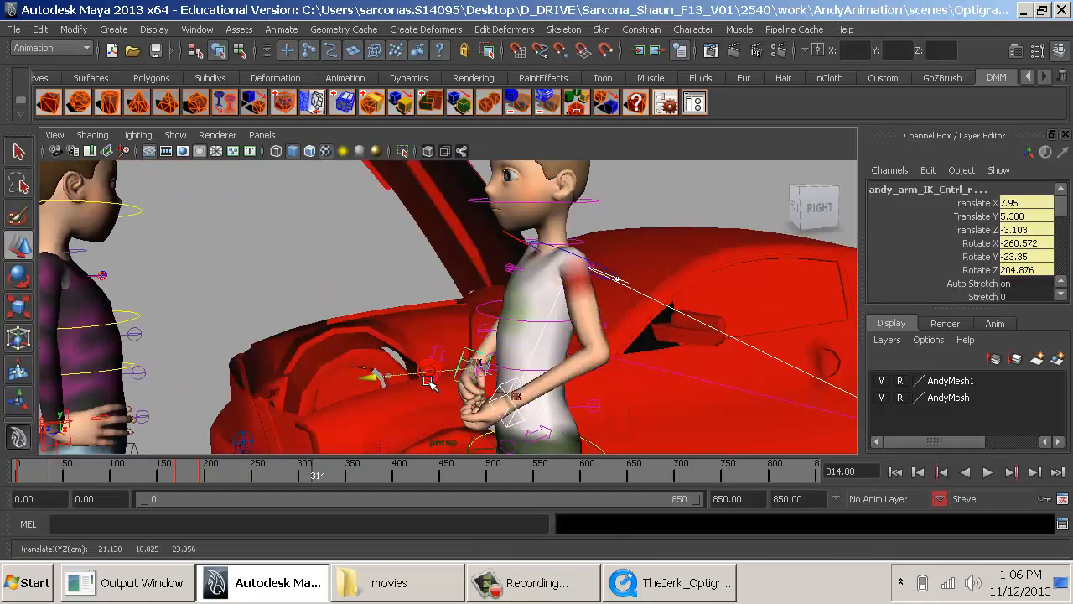
- Rotate Steve's shoulders control to adjust the lean of his upper body, discarding the trial move
{"action": "left_click", "coordinate": [521, 327]}
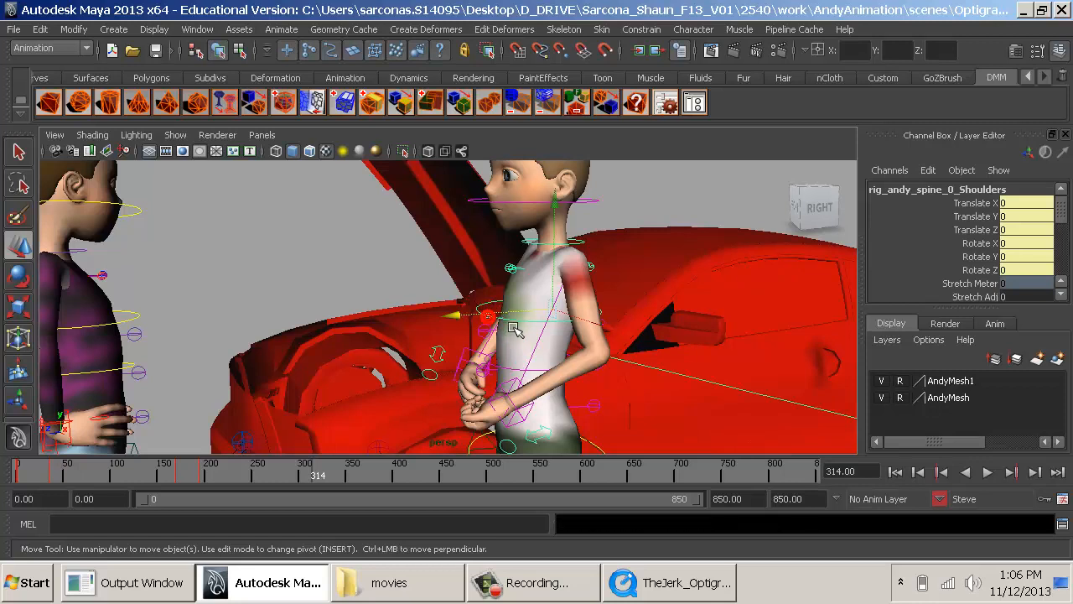
{"action": "left_click_drag", "start_coordinate": [511, 323], "coordinate": [512, 323]}
{"action": "key", "text": "ctrl+z"}
{"action": "key", "text": "ctrl+z"}
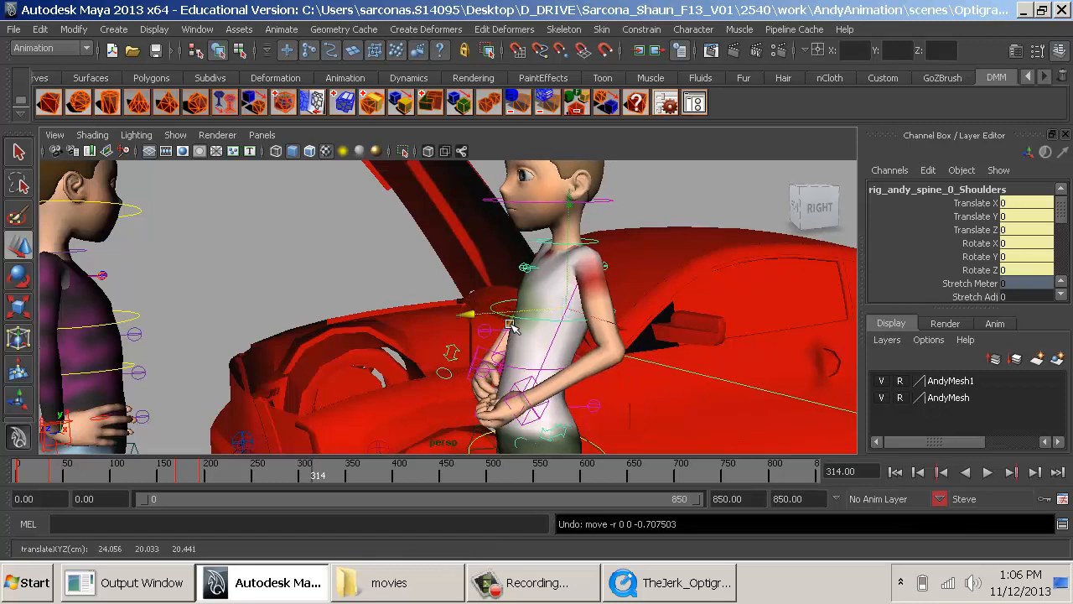
{"action": "key", "text": "e"}
{"action": "left_click_drag", "start_coordinate": [447, 232], "coordinate": [659, 296]}
{"action": "left_click", "coordinate": [639, 419]}
- Select both arm IK controls again and move Steve's hands slightly up and forward from his waist
{"action": "key", "text": "q"}
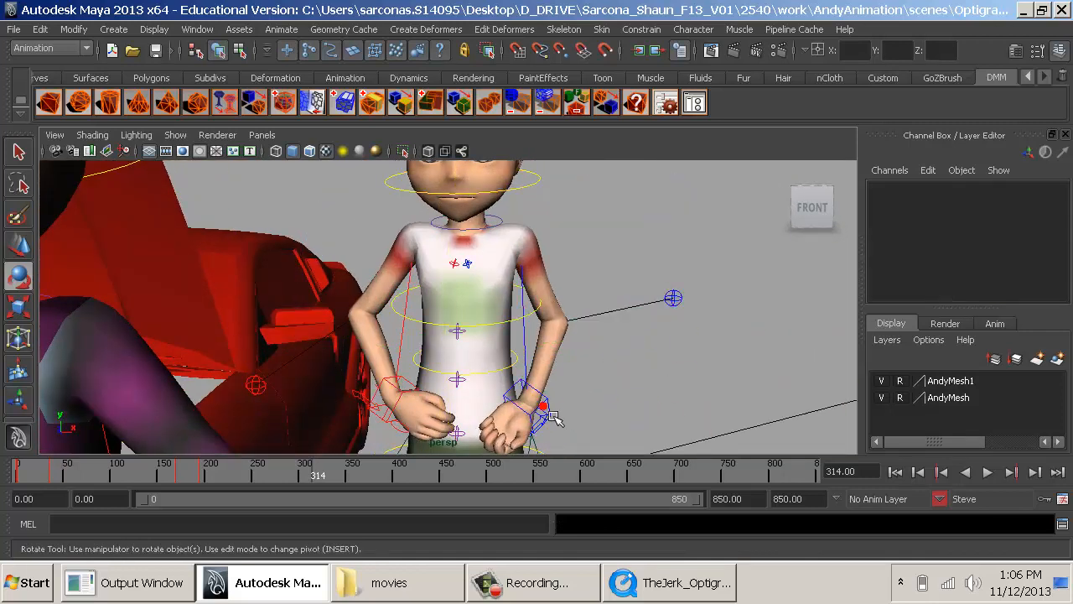
{"action": "left_click", "coordinate": [454, 387]}
{"action": "left_click", "coordinate": [412, 383], "text": "shift"}
{"action": "key", "text": "w"}
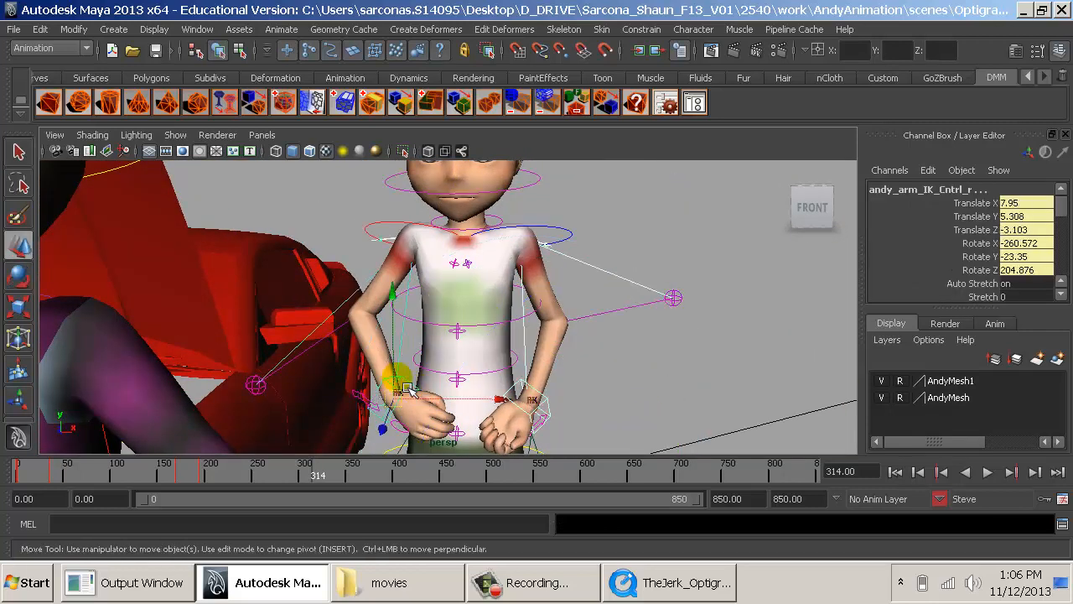
{"action": "left_click_drag", "start_coordinate": [402, 381], "coordinate": [399, 365]}
{"action": "left_click_drag", "start_coordinate": [384, 409], "coordinate": [375, 423]}
{"action": "left_click_drag", "start_coordinate": [549, 372], "coordinate": [578, 365], "text": "alt"}
{"action": "left_click", "coordinate": [567, 242]}
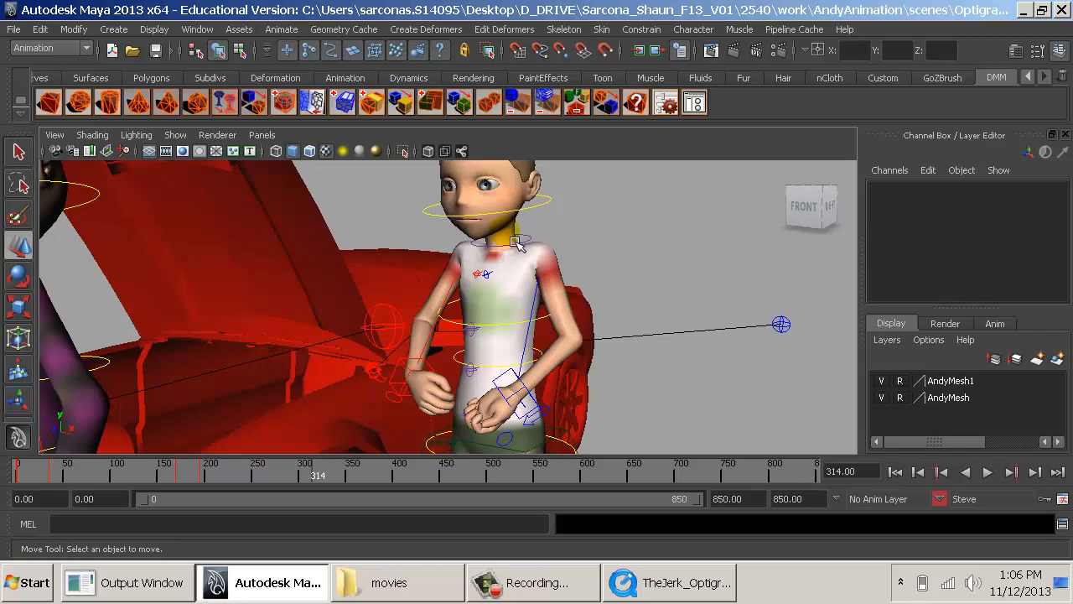
- Rotate Steve's neck IK control to adjust the tilt of his head
{"action": "left_click", "coordinate": [544, 211]}
{"action": "key", "text": "e"}
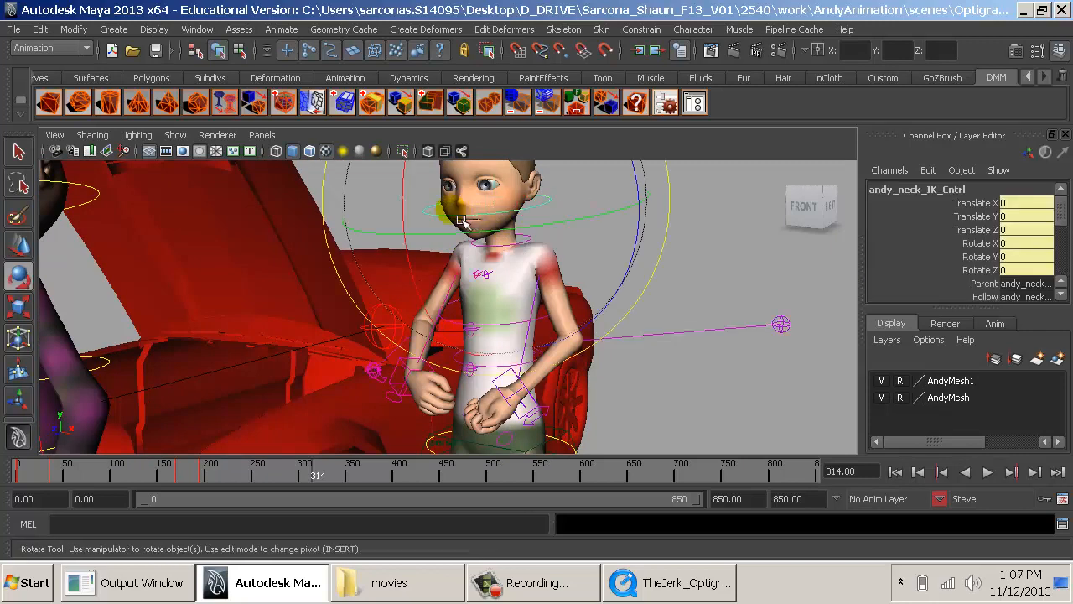
{"action": "left_click_drag", "start_coordinate": [415, 231], "coordinate": [417, 217]}
{"action": "right_click_drag", "start_coordinate": [417, 217], "coordinate": [610, 303], "text": "alt"}
{"action": "left_click", "coordinate": [676, 400]}
{"action": "left_click_drag", "start_coordinate": [592, 404], "coordinate": [650, 373], "text": "alt"}
- Compare Steve's pose with frame 314 of the reference clip and key the pose at frame 314
{"action": "key", "text": "alt+Tab"}
{"action": "key", "text": "alt+Tab"}
{"action": "key", "text": "alt+Tab"}
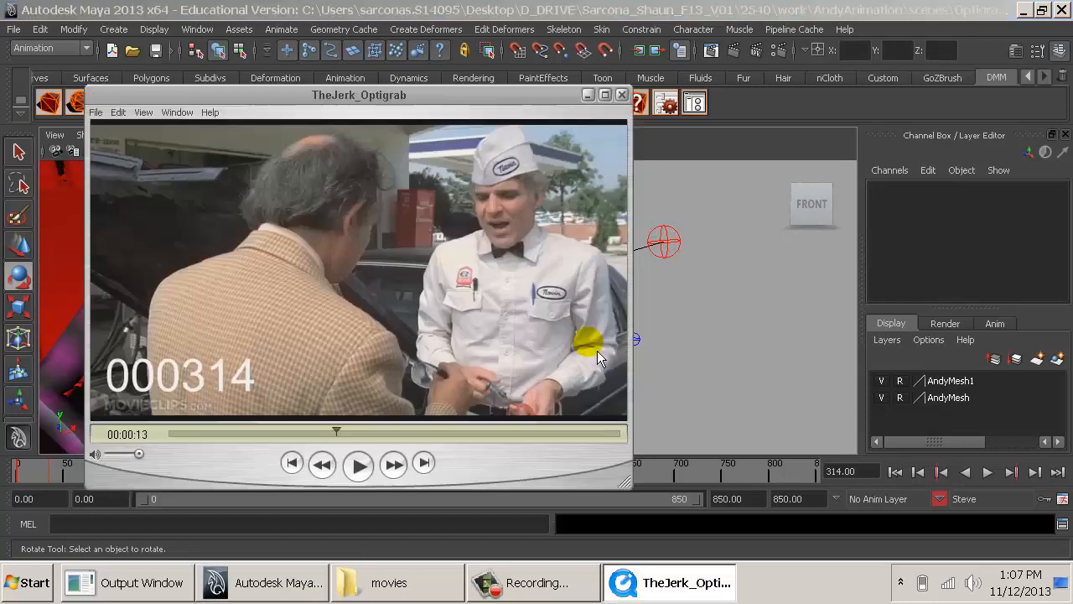
{"action": "key", "text": "alt+Tab"}
{"action": "key", "text": "alt+Tab"}
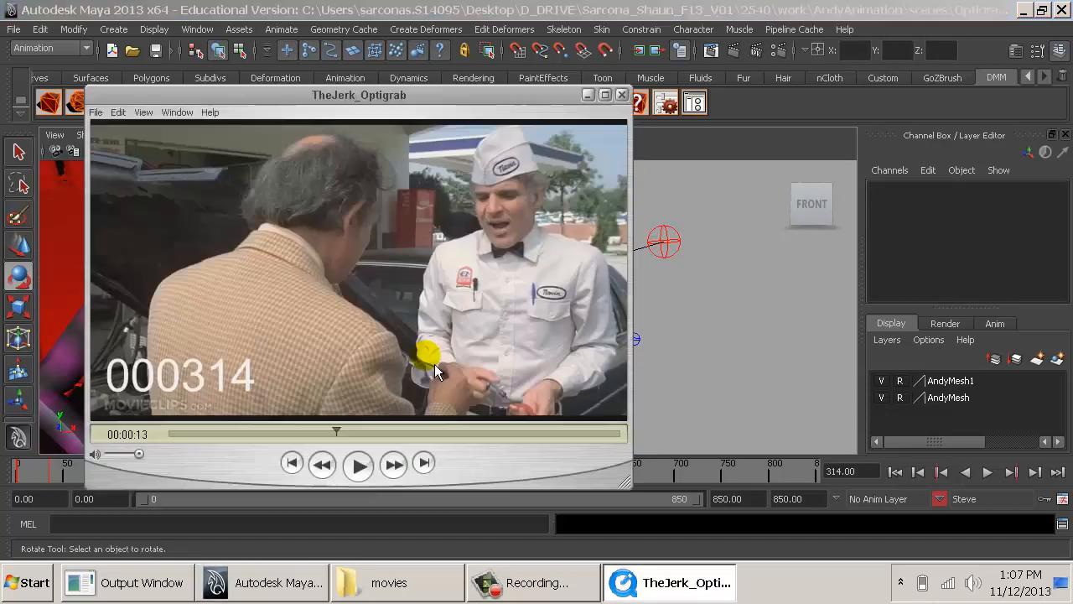
{"action": "key", "text": "alt+Tab"}
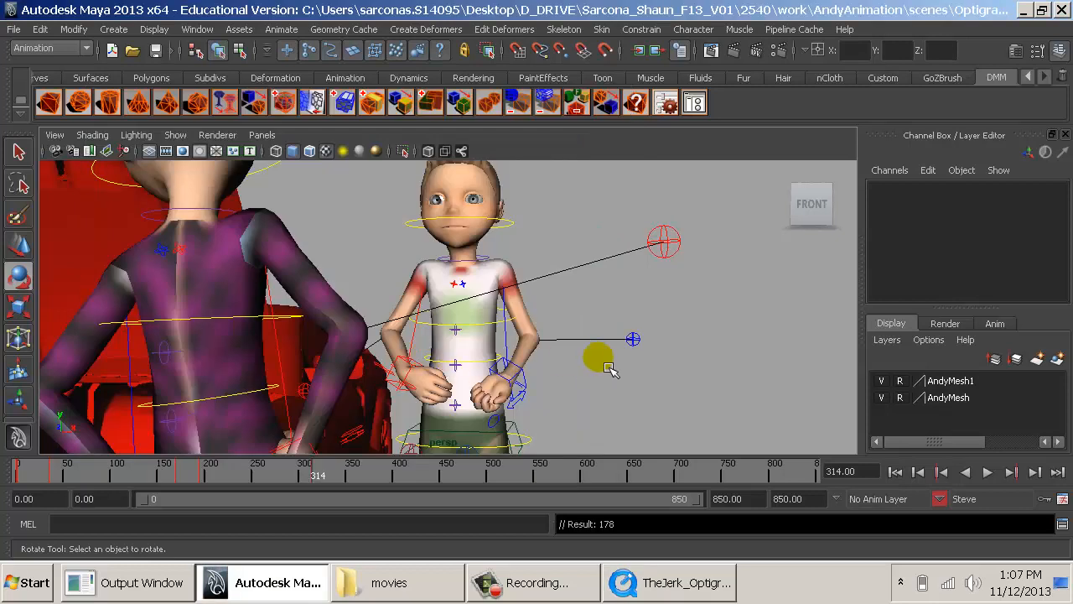
- Turn on the TheJerk_Optigrab_Audio sound and play the animation from frame 0 to check Steve's poses against the dialogue
{"action": "left_click_drag", "start_coordinate": [215, 477], "coordinate": [317, 478]}
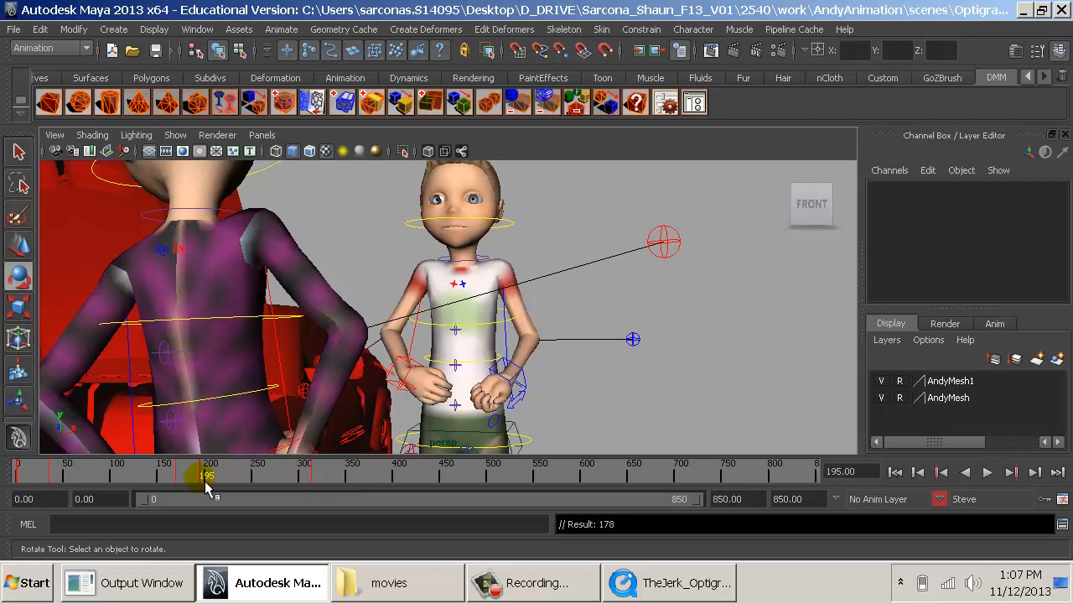
{"action": "left_click_drag", "start_coordinate": [209, 485], "coordinate": [8, 489]}
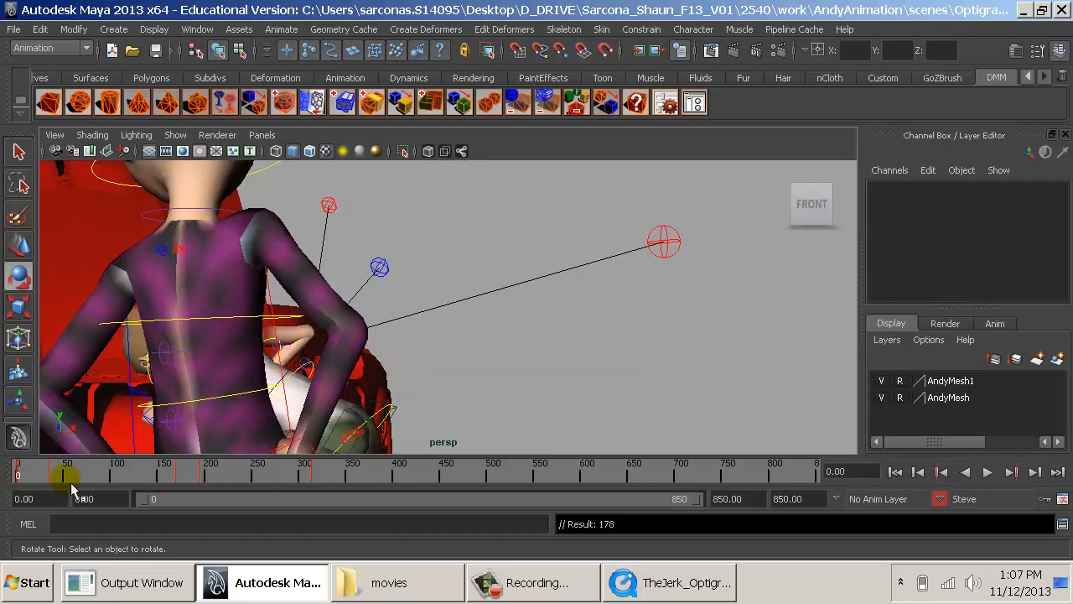
{"action": "right_click", "coordinate": [260, 478]}
{"action": "mouse_move", "coordinate": [352, 450]}
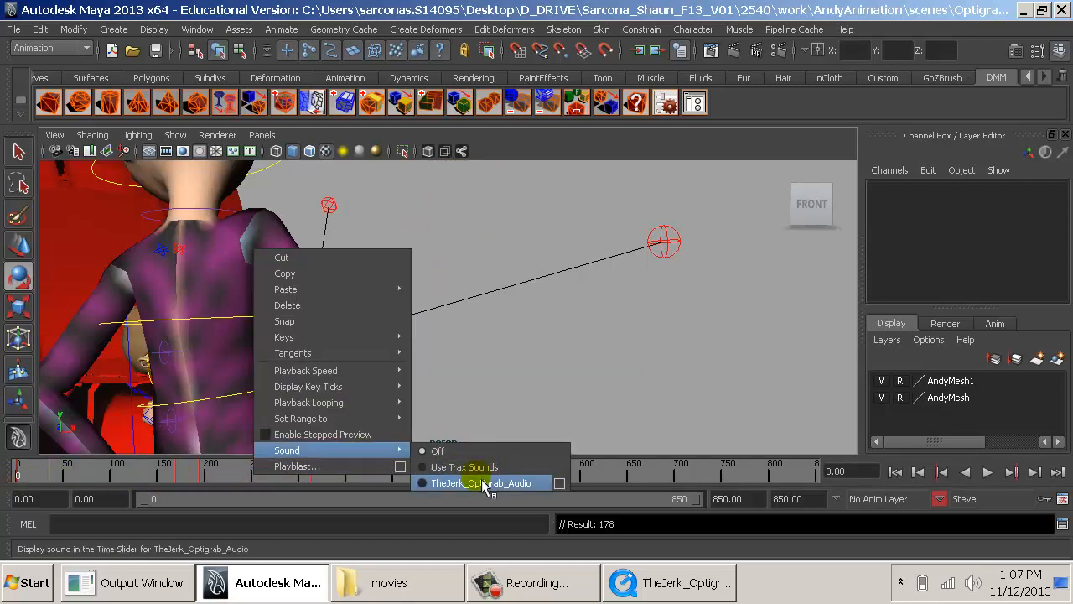
{"action": "left_click", "coordinate": [478, 482]}
{"action": "mouse_move", "coordinate": [531, 360]}
{"action": "left_mouse_down", "text": "alt"}
{"action": "mouse_move", "coordinate": [586, 363]}
{"action": "mouse_move", "coordinate": [548, 352]}
{"action": "left_mouse_up", "text": "alt"}
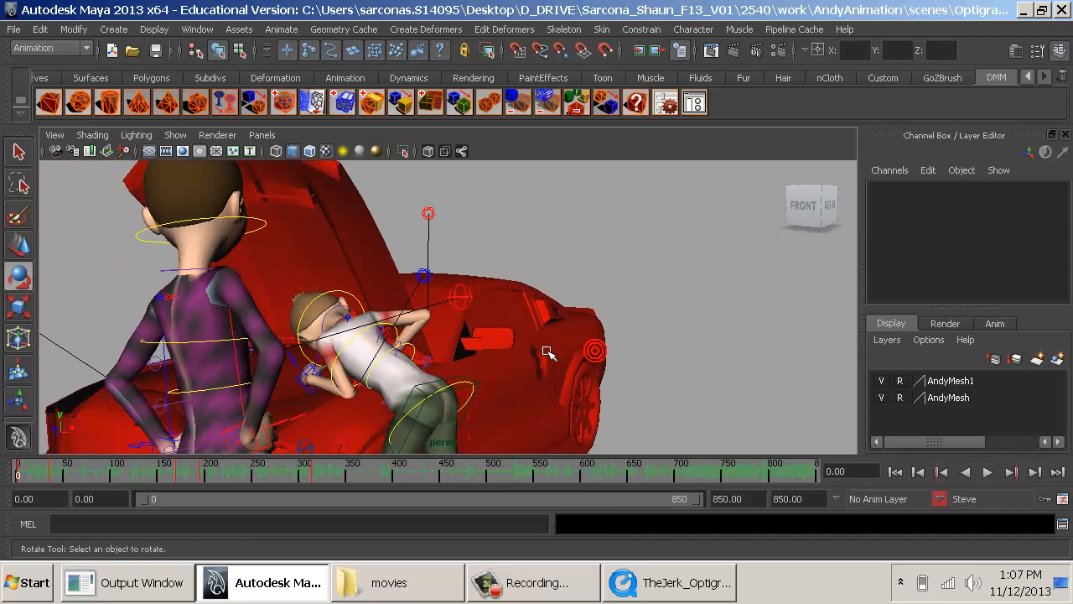
{"action": "key", "text": "alt+v"}
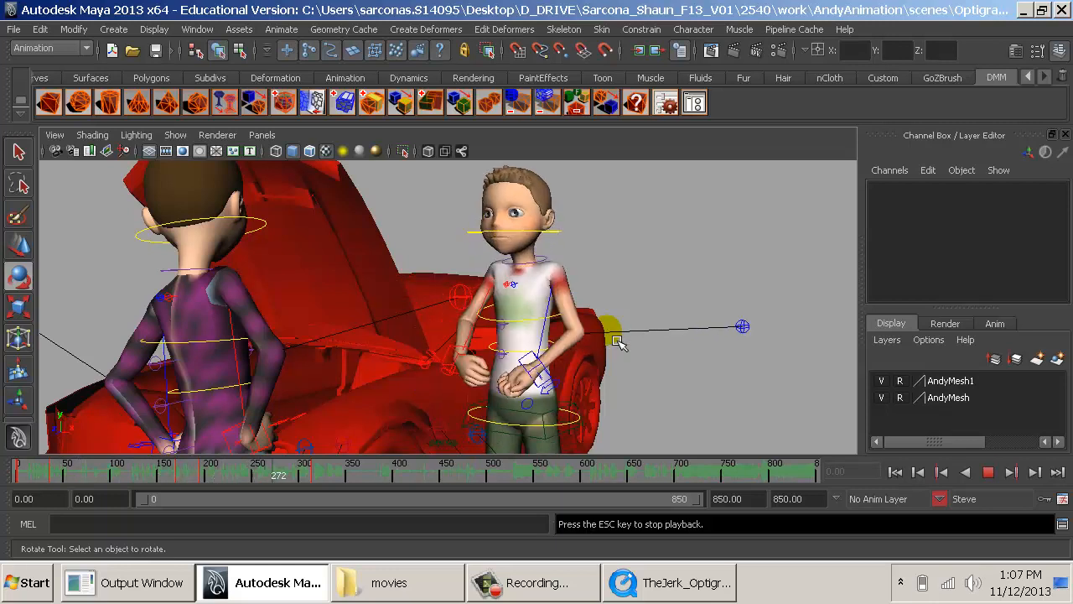
{"action": "key", "text": "Escape"}
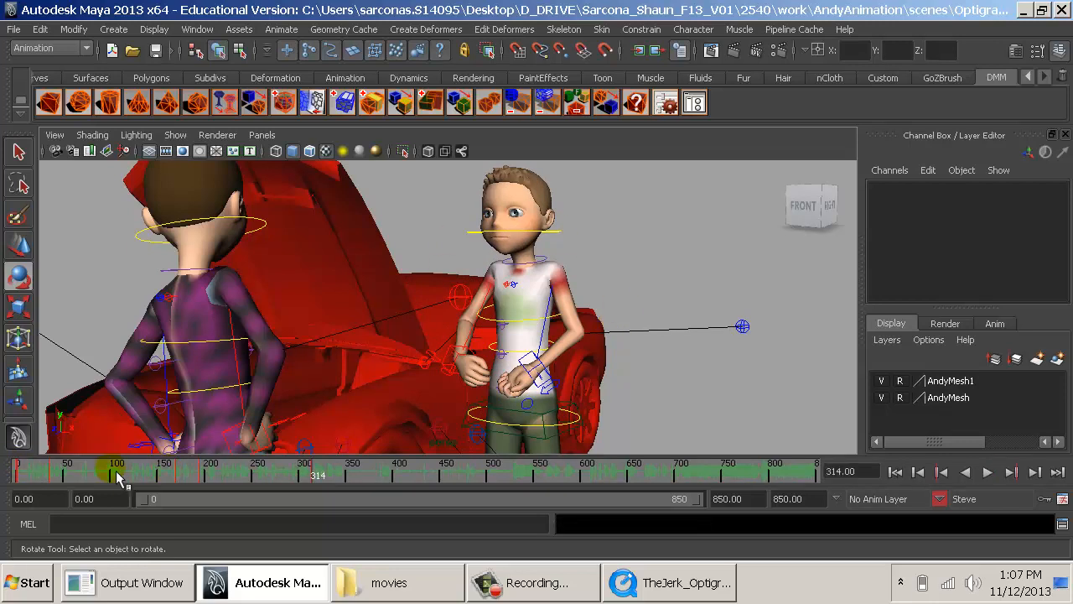
- Scrub through the keyed poses with audio and switch the timeline's sound off
{"action": "left_click_drag", "start_coordinate": [18, 485], "coordinate": [291, 483]}
{"action": "right_click", "coordinate": [325, 488]}
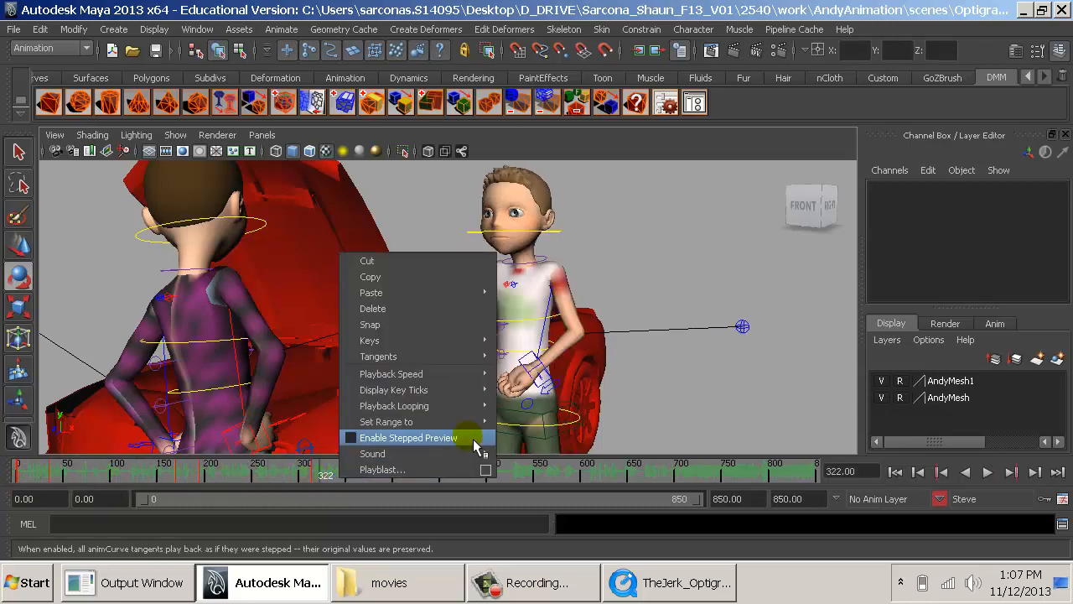
{"action": "mouse_move", "coordinate": [486, 456]}
{"action": "left_click", "coordinate": [542, 471]}
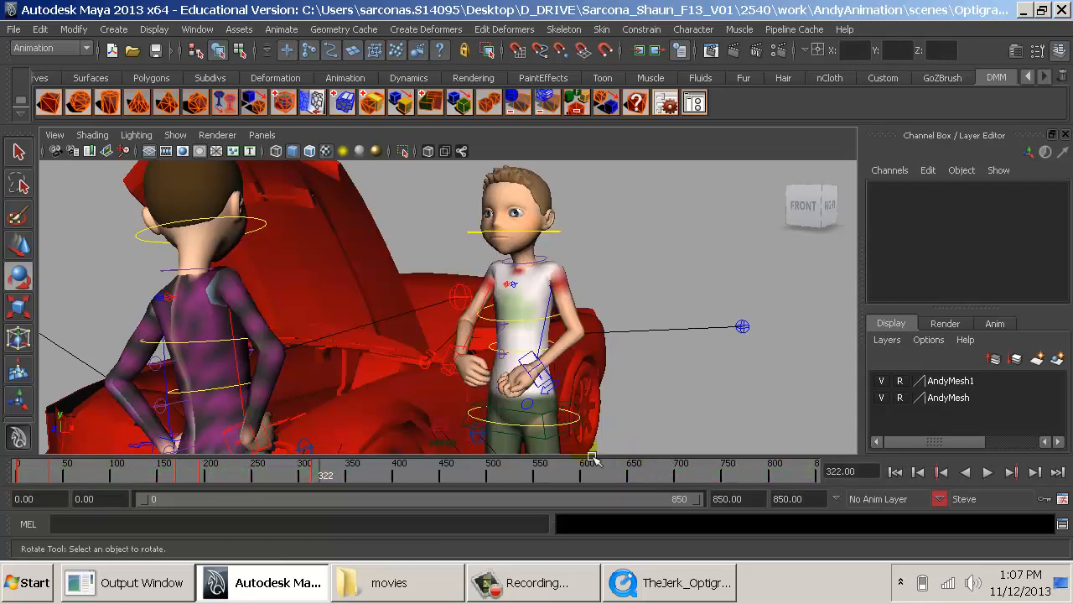
- Examine the reference clip from frame 314 to 360 for Steve's following gestures and a suitable ending frame
{"action": "left_click", "coordinate": [466, 479]}
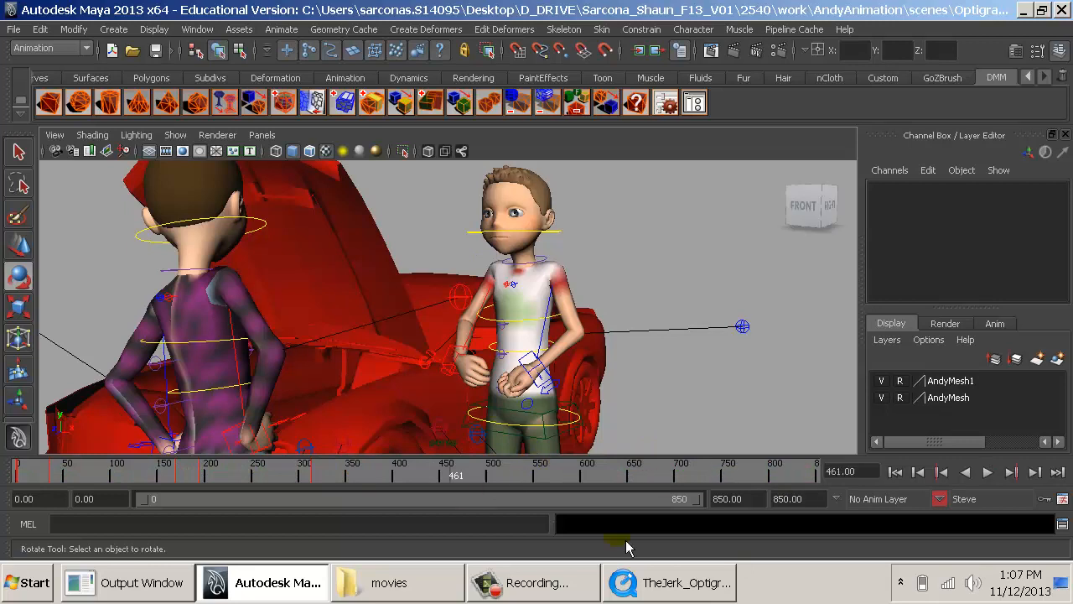
{"action": "left_click", "coordinate": [678, 585]}
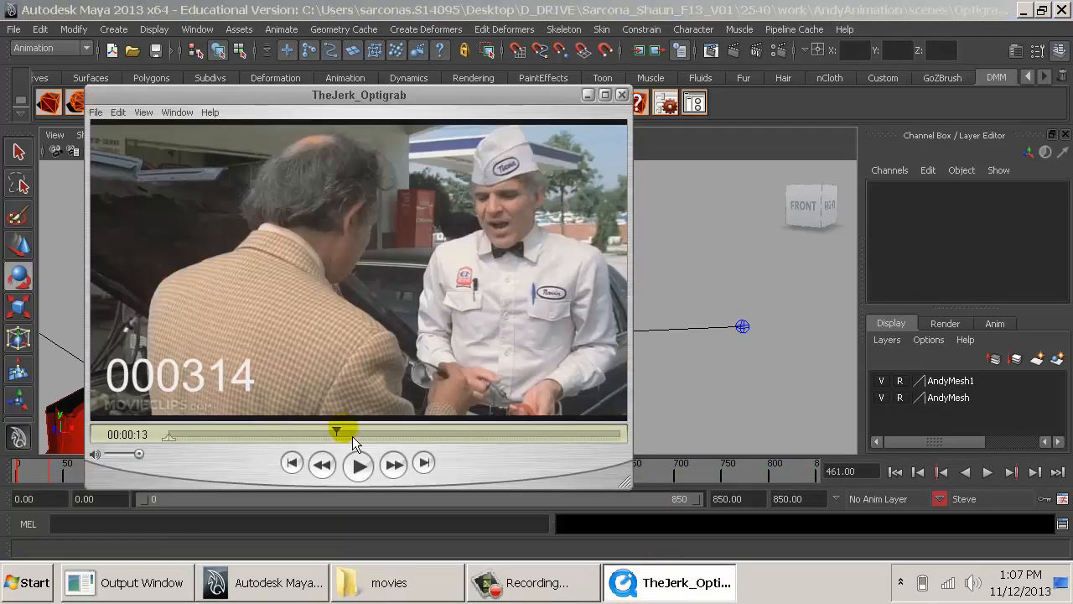
{"action": "left_click", "coordinate": [351, 434]}
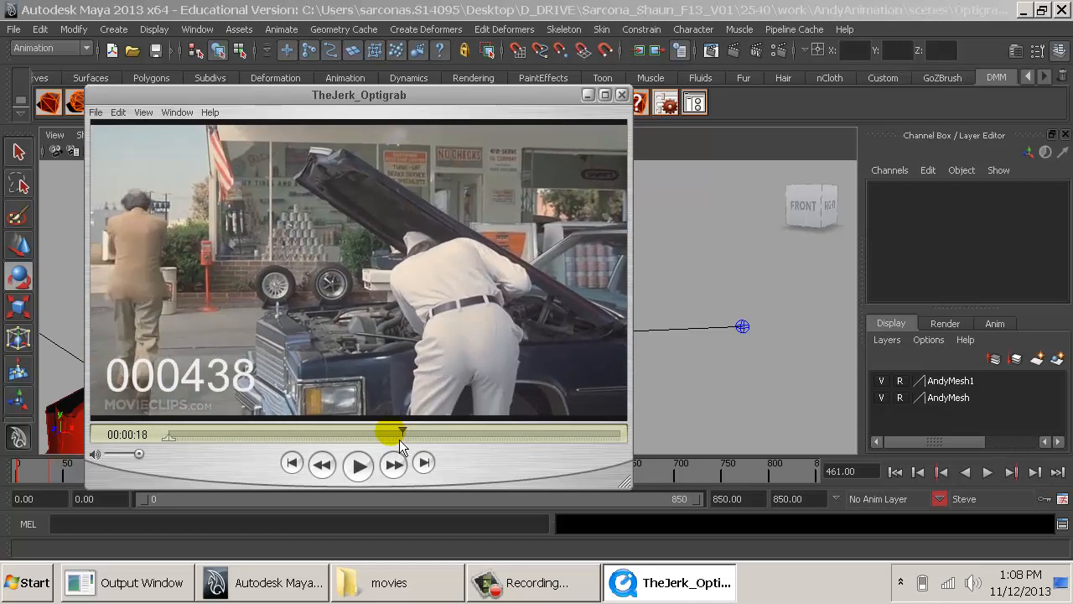
{"action": "left_click_drag", "start_coordinate": [398, 436], "coordinate": [386, 421]}
{"action": "key", "text": "Left"}
{"action": "key", "text": "Left"}
{"action": "key", "text": "Left"}
{"action": "key", "text": "Left"}
{"action": "key", "text": "Left"}
{"action": "key", "text": "Left"}
{"action": "key", "text": "Right"}
{"action": "key", "text": "Right"}
{"action": "key", "text": "Right"}
{"action": "key", "text": "Right"}
{"action": "key", "text": "Right"}
{"action": "key", "text": "Right"}
{"action": "key", "text": "Right"}
{"action": "key", "text": "Right"}
{"action": "key", "text": "Right"}
{"action": "key", "text": "Right"}
{"action": "key", "text": "Right"}
{"action": "key", "text": "Right"}
{"action": "key", "text": "Right"}
{"action": "key", "text": "Right"}
{"action": "key", "text": "Right"}
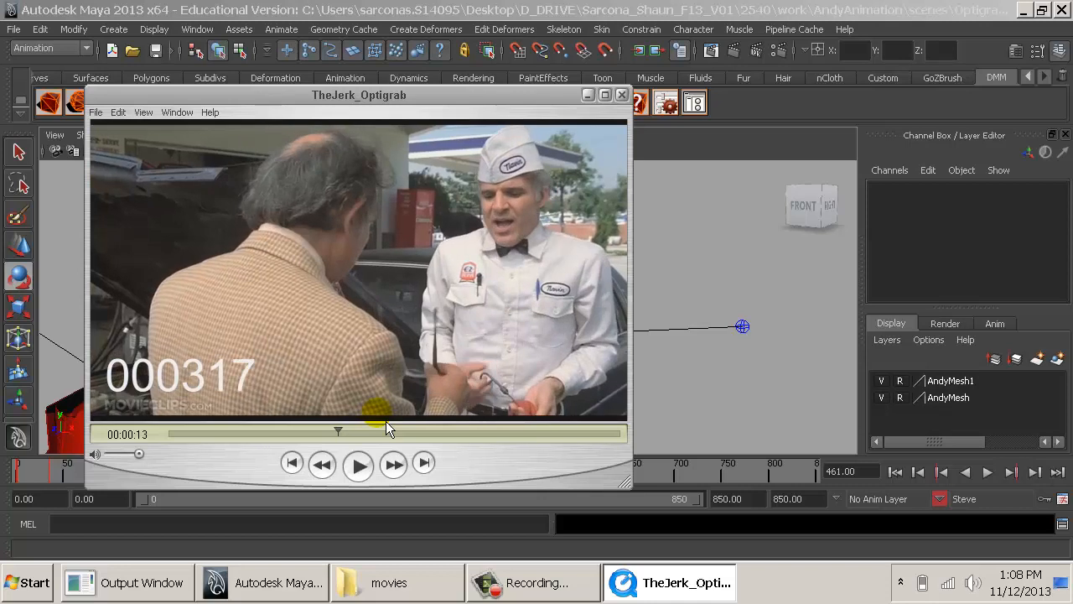
{"action": "key", "text": "Right"}
{"action": "key", "text": "Right"}
{"action": "key", "text": "Right"}
{"action": "key", "text": "Right"}
{"action": "key", "text": "Right"}
{"action": "key", "text": "Right"}
{"action": "key", "text": "Right"}
{"action": "key", "text": "Right"}
{"action": "key", "text": "Right"}
{"action": "key", "text": "Right"}
{"action": "key", "text": "Right"}
{"action": "key", "text": "Right"}
{"action": "key", "text": "Right"}
{"action": "key", "text": "Right"}
{"action": "key", "text": "Left"}
{"action": "key", "text": "Left"}
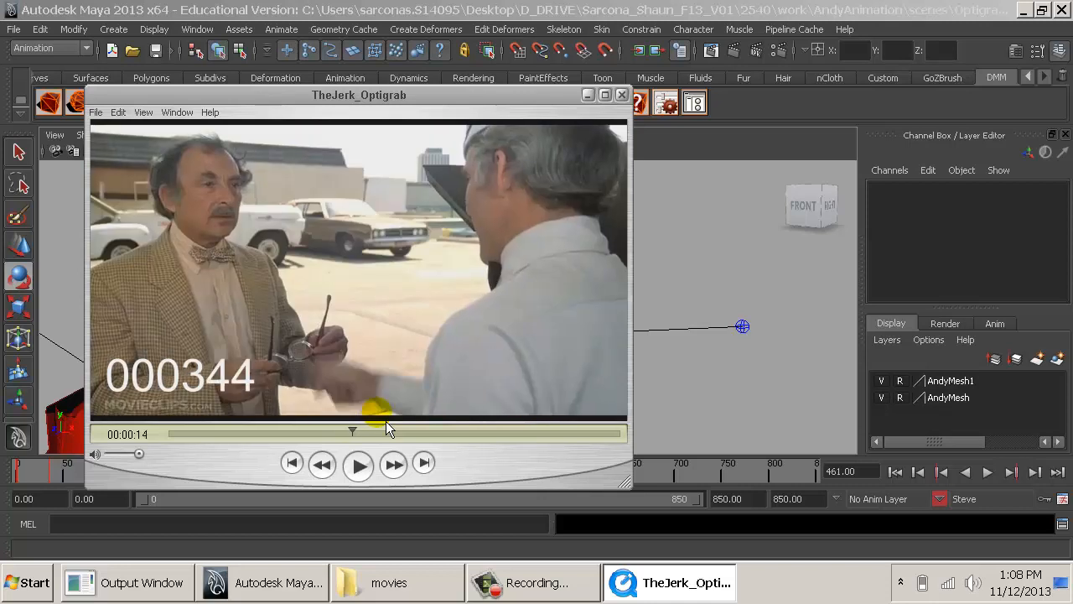
{"action": "key", "text": "Left"}
{"action": "key", "text": "Left"}
{"action": "key", "text": "Left"}
{"action": "key", "text": "Left"}
{"action": "key", "text": "Left"}
{"action": "key", "text": "Left"}
{"action": "key", "text": "Left"}
{"action": "key", "text": "Left"}
{"action": "key", "text": "Left"}
{"action": "key", "text": "Left"}
{"action": "key", "text": "Left"}
{"action": "key", "text": "Left"}
{"action": "key", "text": "Left"}
{"action": "key", "text": "Left"}
{"action": "key", "text": "Left"}
{"action": "key", "text": "Left"}
{"action": "key", "text": "Left"}
{"action": "key", "text": "Left"}
{"action": "key", "text": "Left"}
{"action": "key", "text": "Left"}
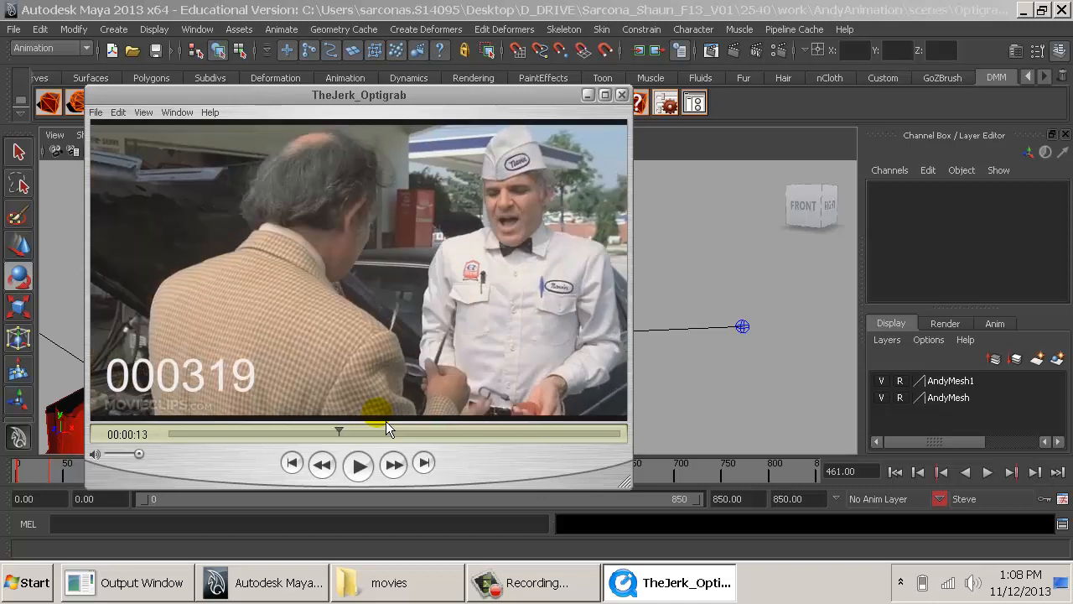
{"action": "key", "text": "Right"}
{"action": "key", "text": "Right"}
{"action": "key", "text": "Right"}
{"action": "key", "text": "Right"}
{"action": "key", "text": "Right"}
{"action": "key", "text": "Right"}
{"action": "key", "text": "Right"}
{"action": "key", "text": "Right"}
{"action": "key", "text": "Right"}
{"action": "key", "text": "Right"}
{"action": "key", "text": "Right"}
{"action": "key", "text": "Right"}
{"action": "key", "text": "Right"}
{"action": "key", "text": "Right"}
{"action": "key", "text": "Right"}
{"action": "key", "text": "Right"}
{"action": "key", "text": "Right"}
{"action": "key", "text": "Right"}
{"action": "key", "text": "Right"}
{"action": "key", "text": "Right"}
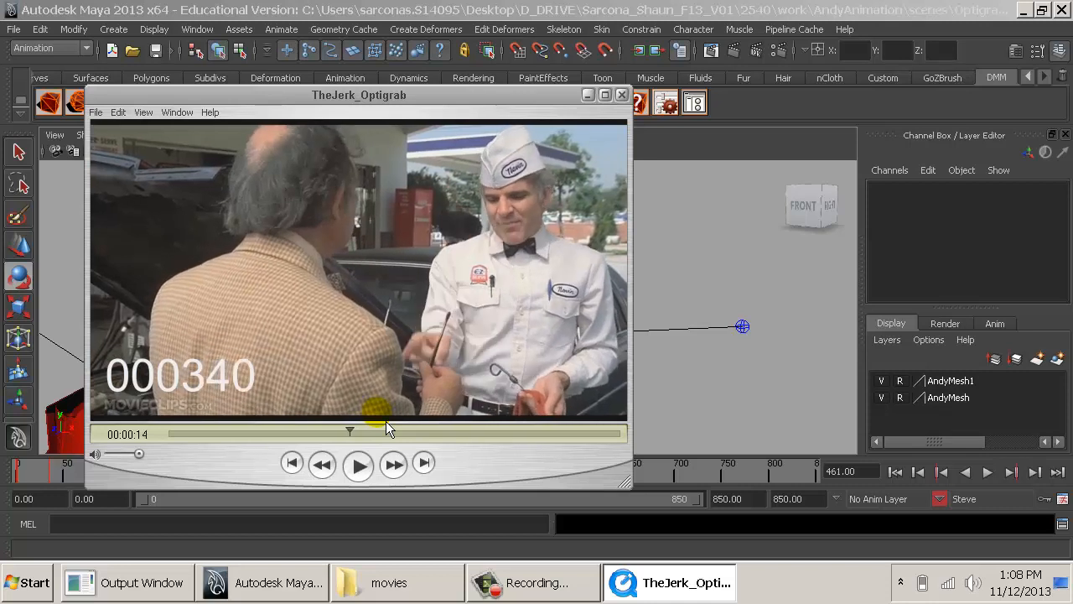
{"action": "key", "text": "Right"}
{"action": "key", "text": "Right"}
{"action": "key", "text": "Right"}
{"action": "key", "text": "Right"}
{"action": "key", "text": "Right"}
{"action": "key", "text": "Right"}
{"action": "key", "text": "Left"}
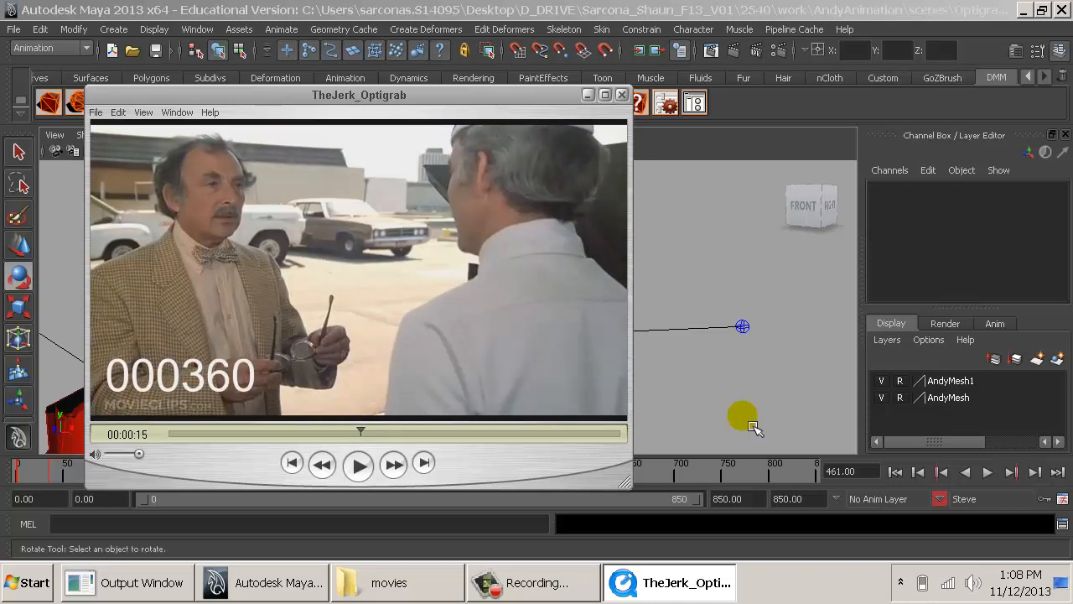
- Set the animation's end frame to 360
{"action": "left_click", "coordinate": [772, 500]}
{"action": "type", "text": "36"}
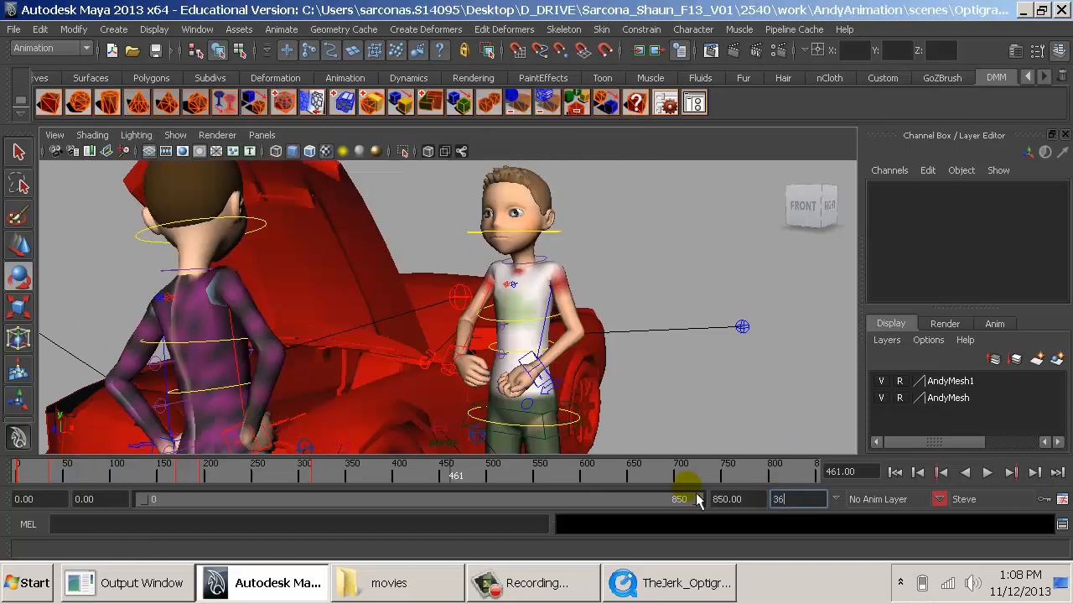
{"action": "type", "text": "0"}
{"action": "key", "text": "Return"}
- Step back and forth through the reference clip between frames 314 and 340 to examine Steve's right-hand gesture
{"action": "left_click", "coordinate": [670, 582]}
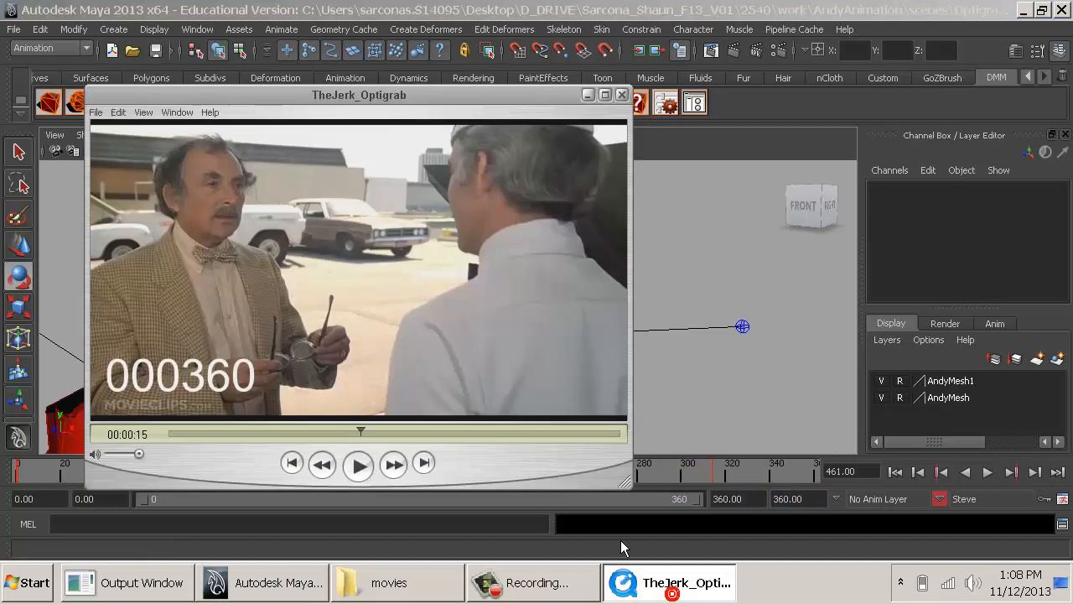
{"action": "left_click", "coordinate": [363, 433]}
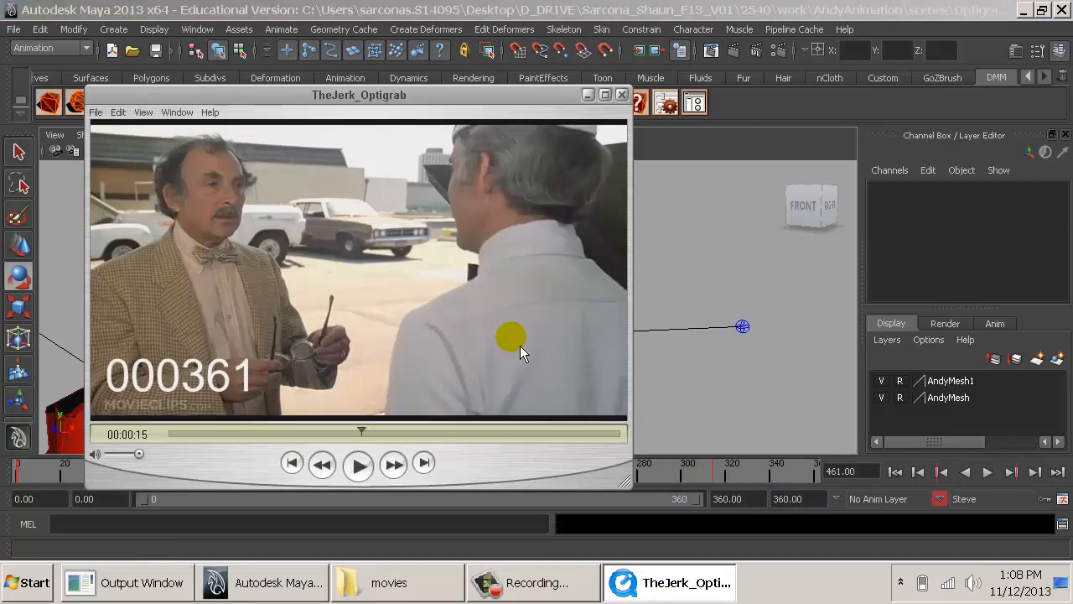
{"action": "left_click", "coordinate": [339, 434]}
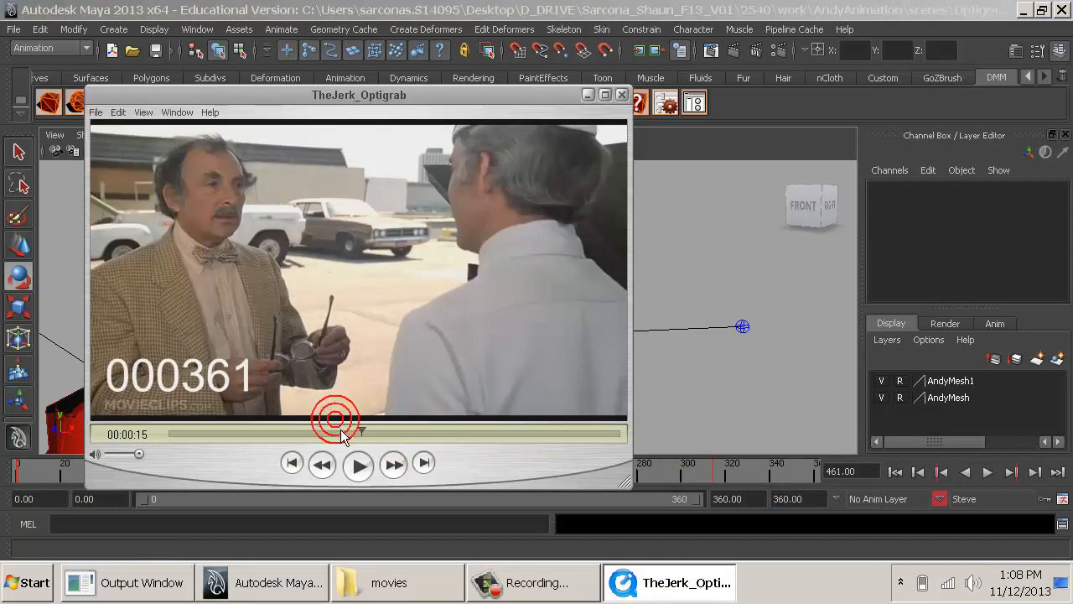
{"action": "key", "text": "Right"}
{"action": "key", "text": "Right"}
{"action": "key", "text": "Right"}
{"action": "key", "text": "Right"}
{"action": "key", "text": "Right"}
{"action": "key", "text": "Right"}
{"action": "key", "text": "Right"}
{"action": "key", "text": "Right"}
{"action": "key", "text": "Right"}
{"action": "key", "text": "Right"}
{"action": "key", "text": "Right"}
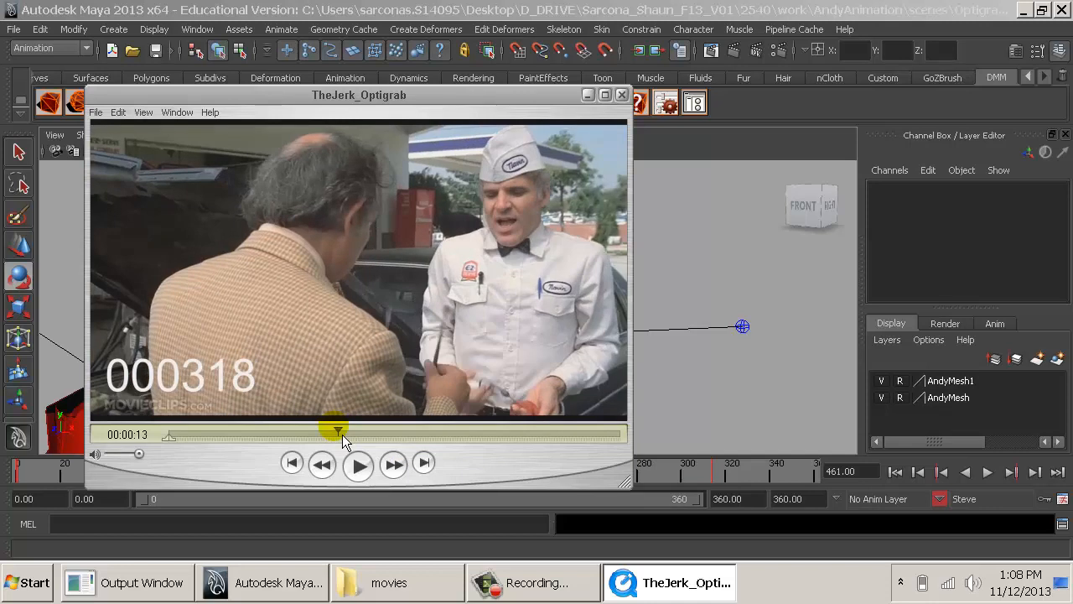
{"action": "key", "text": "Right"}
{"action": "key", "text": "Right"}
{"action": "key", "text": "Right"}
{"action": "key", "text": "Right"}
{"action": "key", "text": "Right"}
{"action": "key", "text": "Right"}
{"action": "key", "text": "Right"}
{"action": "key", "text": "Right"}
{"action": "key", "text": "Right"}
{"action": "key", "text": "Right"}
{"action": "key", "text": "Right"}
{"action": "key", "text": "Right"}
{"action": "key", "text": "Right"}
{"action": "key", "text": "Right"}
{"action": "key", "text": "Right"}
{"action": "key", "text": "Right"}
{"action": "key", "text": "Right"}
{"action": "key", "text": "Right"}
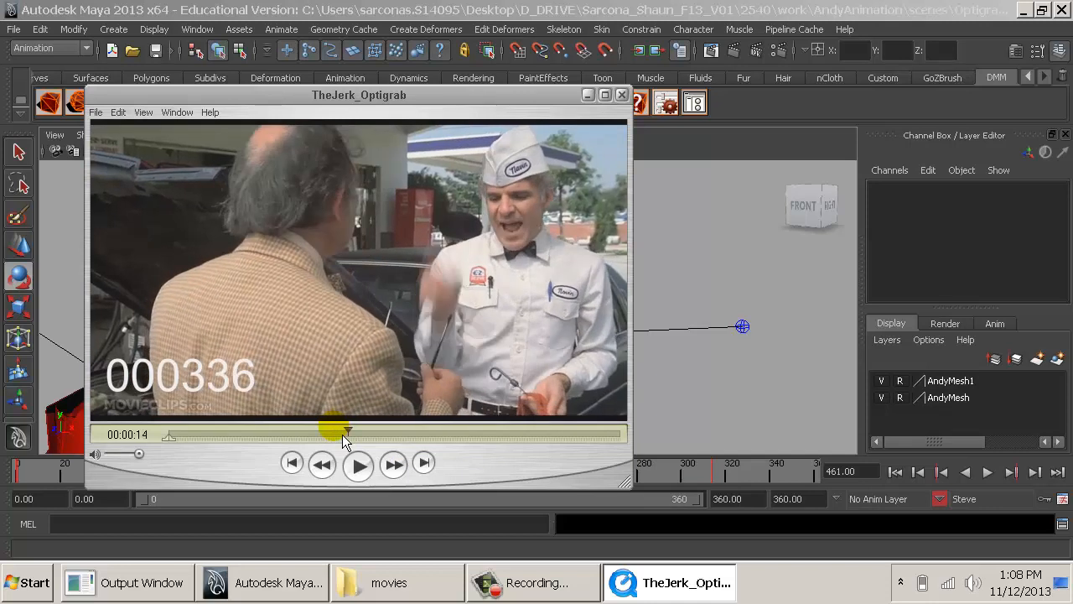
{"action": "key", "text": "Left"}
{"action": "key", "text": "Left"}
{"action": "key", "text": "Left"}
{"action": "key", "text": "Left"}
{"action": "key", "text": "Left"}
{"action": "key", "text": "Left"}
{"action": "key", "text": "Left"}
{"action": "key", "text": "Left"}
{"action": "key", "text": "Left"}
{"action": "key", "text": "Left"}
{"action": "key", "text": "Left"}
{"action": "key", "text": "Left"}
{"action": "key", "text": "Left"}
{"action": "key", "text": "Left"}
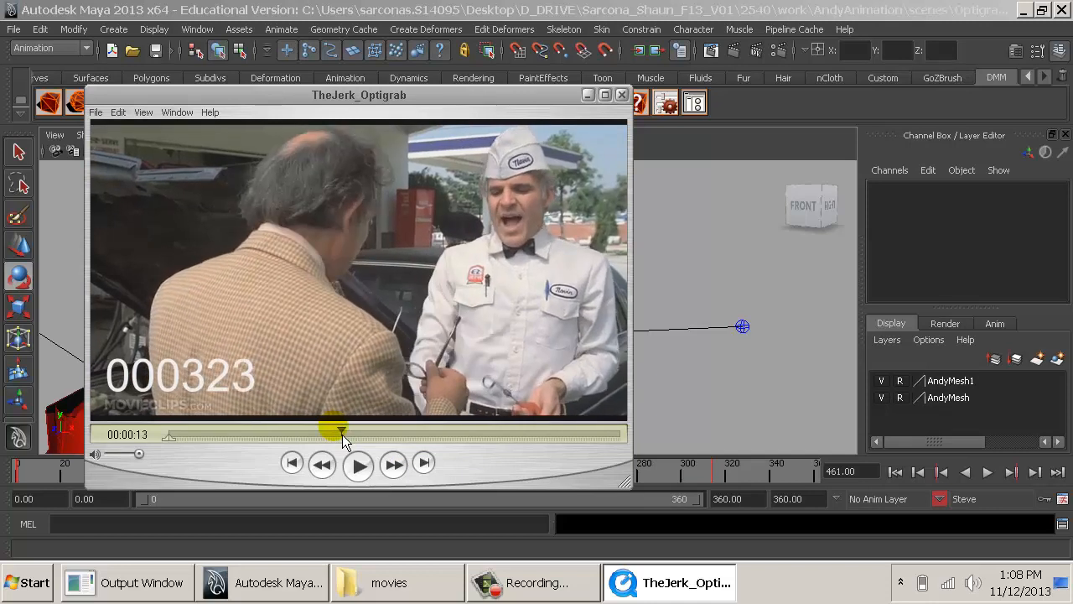
{"action": "key", "text": "Left"}
{"action": "key", "text": "Left"}
{"action": "key", "text": "Left"}
{"action": "key", "text": "Left"}
{"action": "key", "text": "Left"}
{"action": "key", "text": "Left"}
{"action": "key", "text": "Left"}
{"action": "key", "text": "Left"}
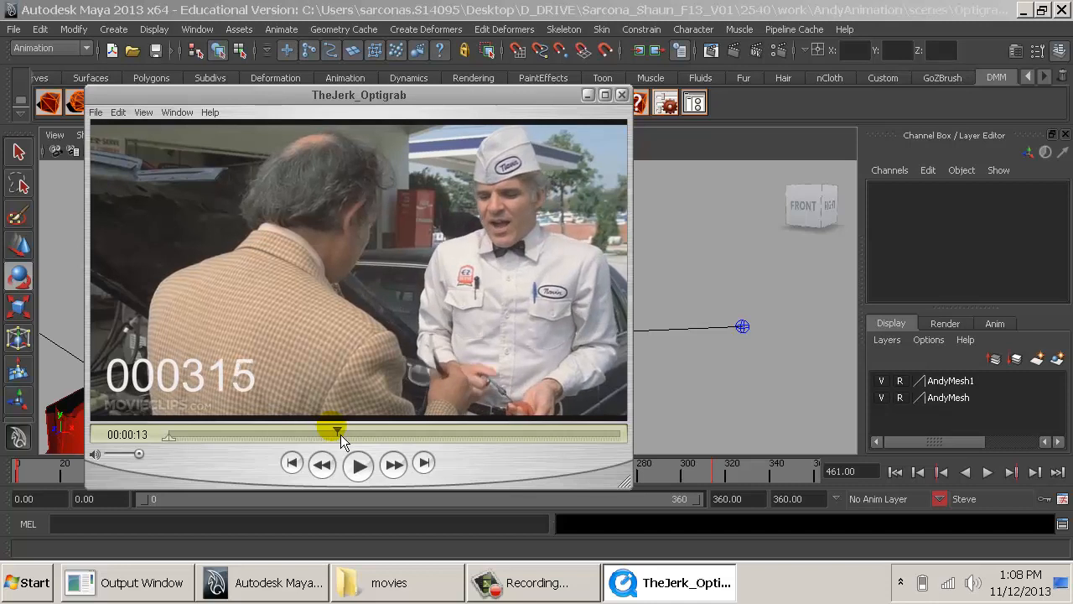
{"action": "key", "text": "Right"}
{"action": "key", "text": "Right"}
{"action": "key", "text": "Right"}
{"action": "key", "text": "Right"}
{"action": "key", "text": "Right"}
{"action": "key", "text": "Right"}
{"action": "key", "text": "Right"}
{"action": "key", "text": "Right"}
{"action": "key", "text": "Right"}
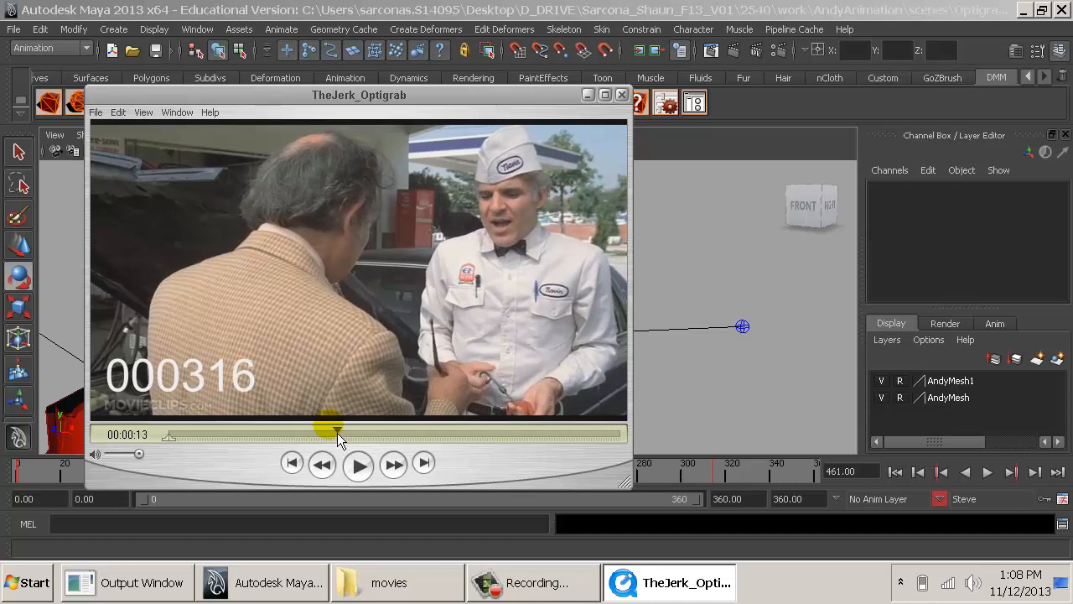
{"action": "key", "text": "Right"}
{"action": "key", "text": "Right"}
{"action": "key", "text": "Right"}
{"action": "key", "text": "Right"}
{"action": "key", "text": "Right"}
{"action": "key", "text": "Right"}
{"action": "key", "text": "Right"}
{"action": "key", "text": "Right"}
{"action": "key", "text": "Right"}
{"action": "key", "text": "Right"}
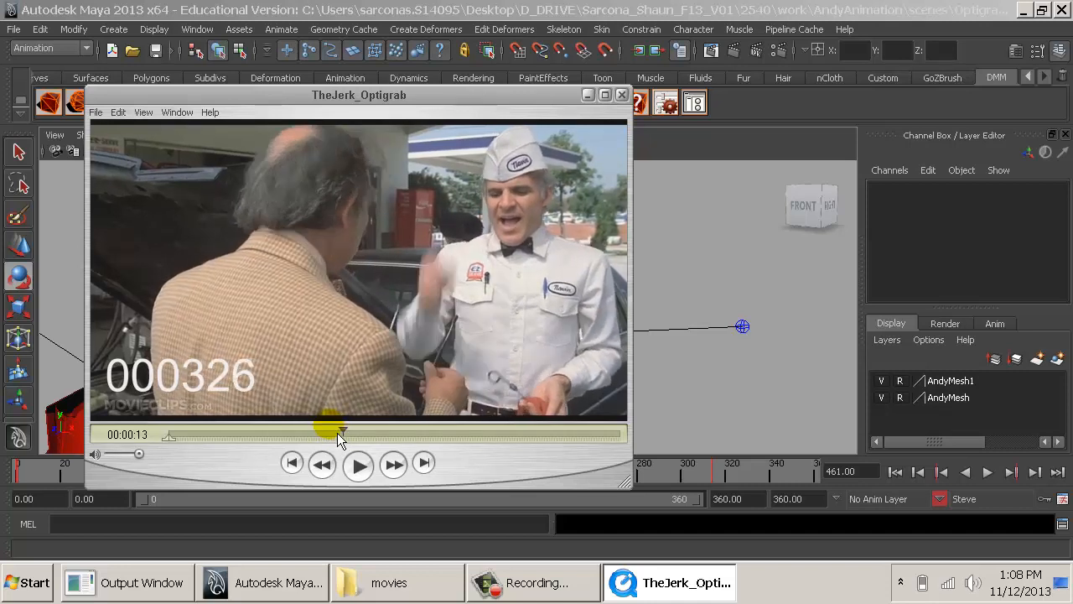
{"action": "key", "text": "Right"}
{"action": "key", "text": "Right"}
{"action": "key", "text": "Right"}
{"action": "key", "text": "Right"}
{"action": "key", "text": "Right"}
{"action": "key", "text": "Right"}
{"action": "key", "text": "Right"}
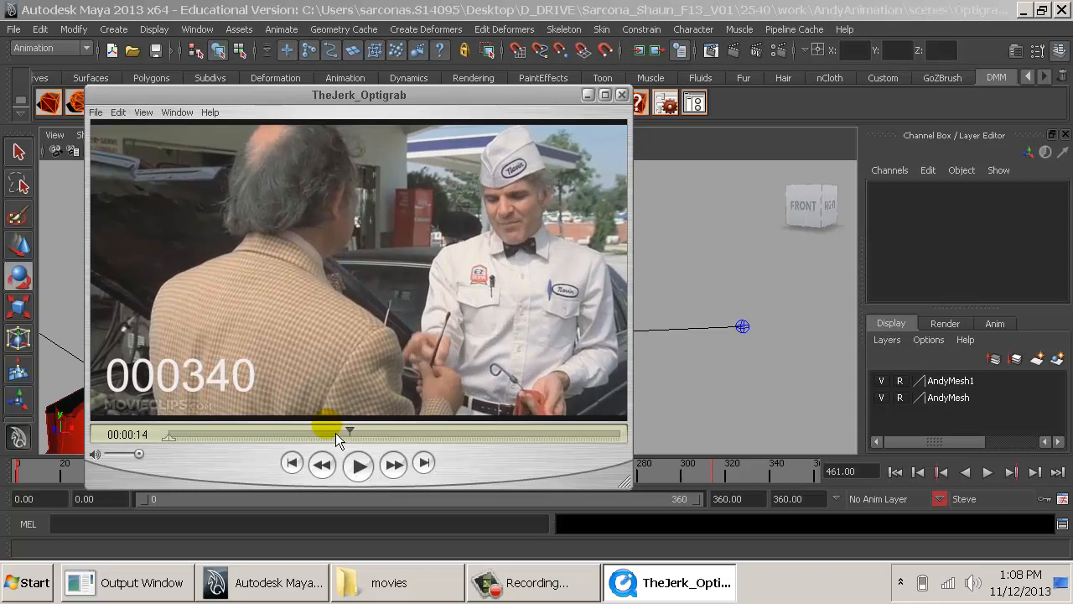
{"action": "key", "text": "Left"}
{"action": "key", "text": "Right"}
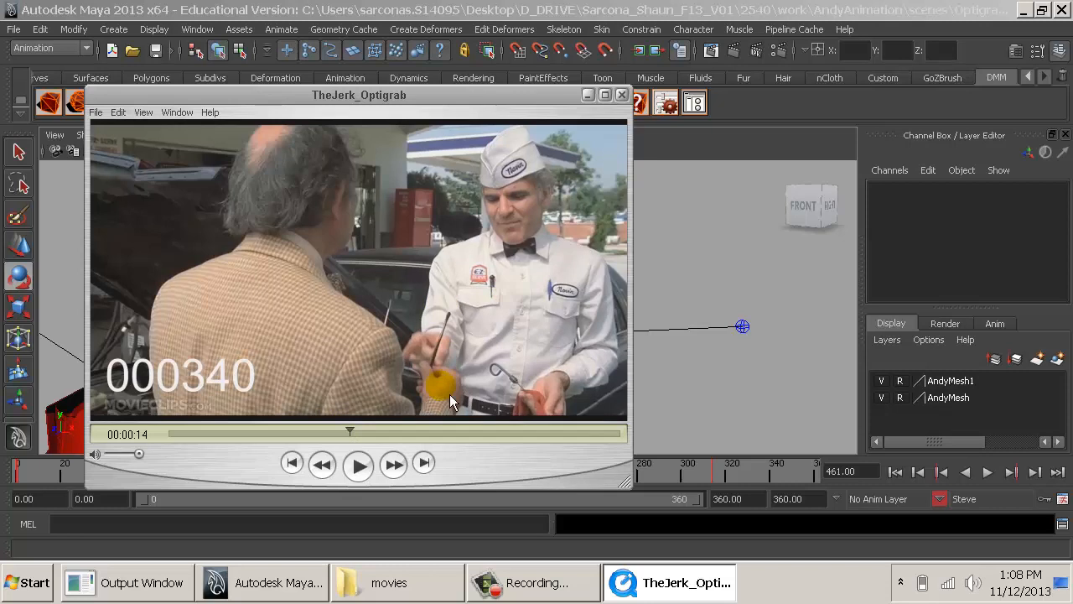
- At frame 340, move Steve's right arm IK control forward and away from his body to about X 9.56, Y 3.72, Z -8.12
{"action": "left_click", "coordinate": [776, 479]}
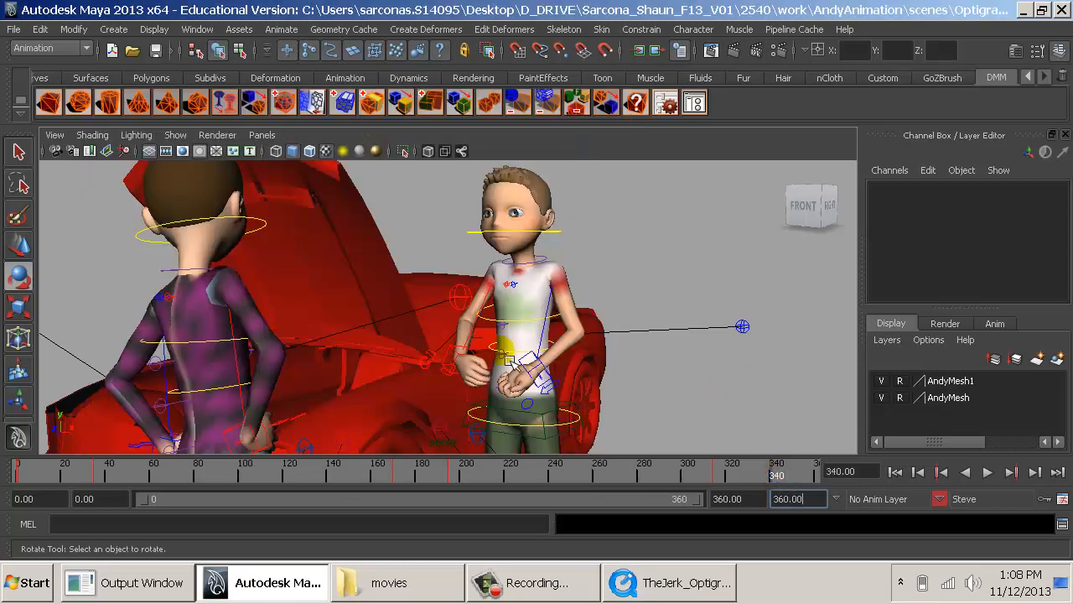
{"action": "left_click", "coordinate": [461, 365]}
{"action": "key", "text": "w"}
{"action": "scroll", "coordinate": [483, 366], "scroll_direction": "up", "scroll_amount": 6}
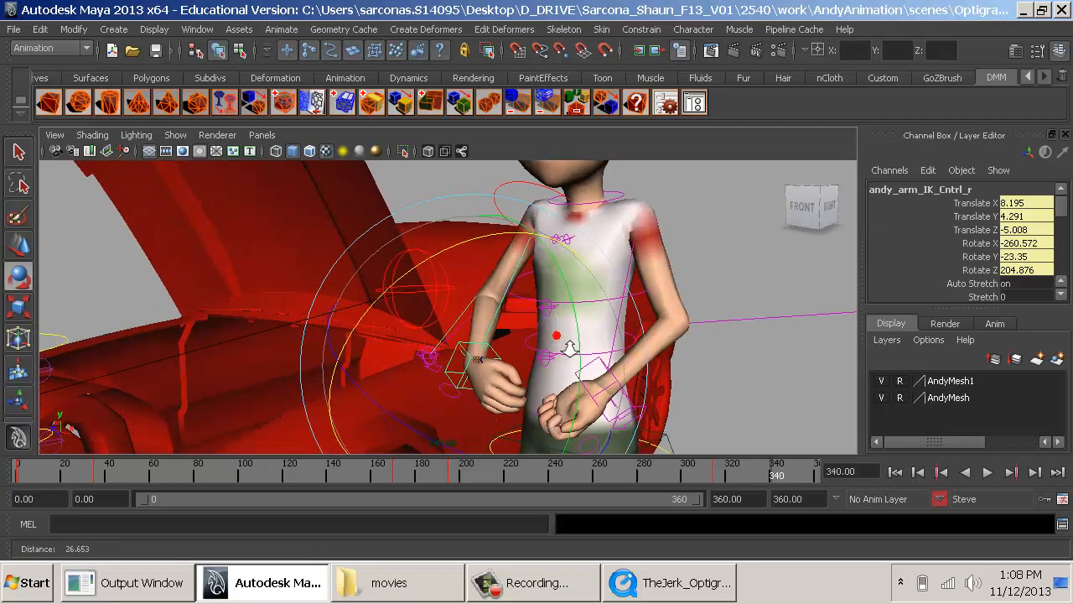
{"action": "left_click_drag", "start_coordinate": [437, 388], "coordinate": [384, 412]}
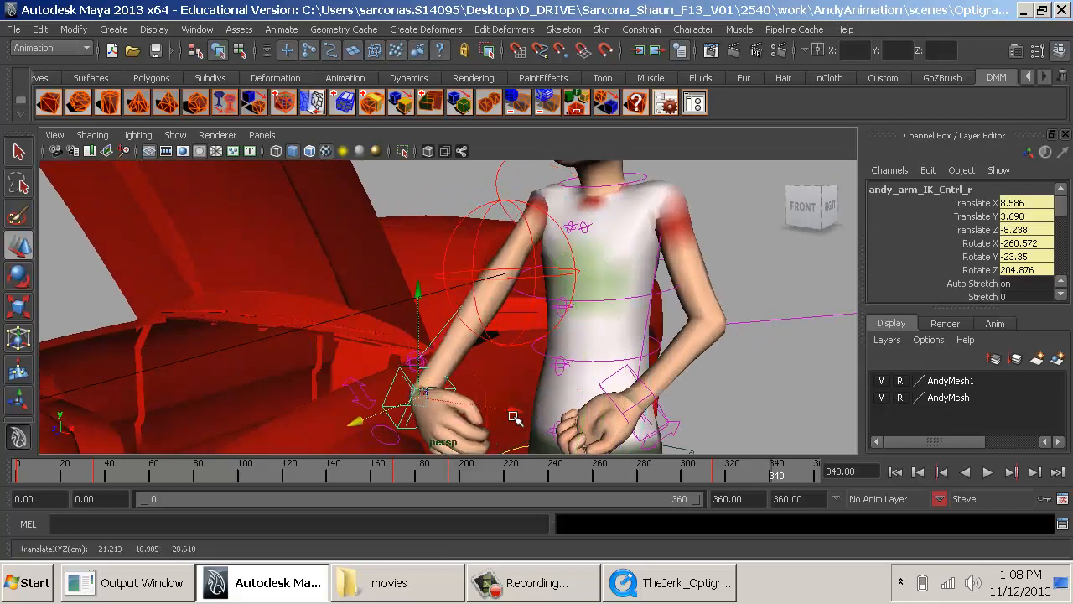
{"action": "left_click_drag", "start_coordinate": [516, 419], "coordinate": [510, 376]}
- Try rotating Steve's right hand, then reset its arm IK control's X, Y and Z rotation to 0
{"action": "key", "text": "e"}
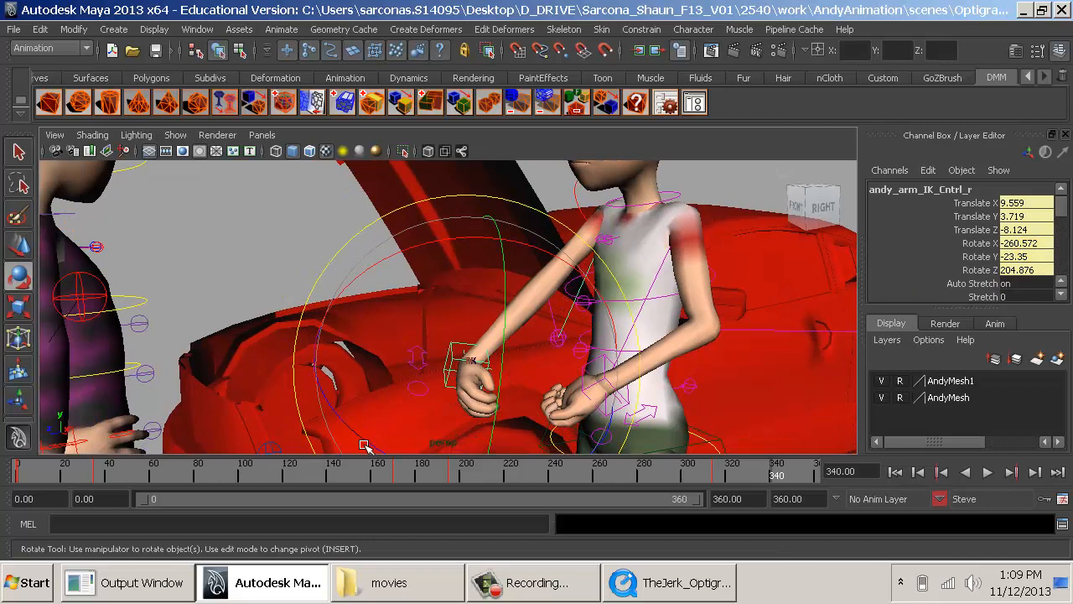
{"action": "left_click_drag", "start_coordinate": [364, 444], "coordinate": [841, 268]}
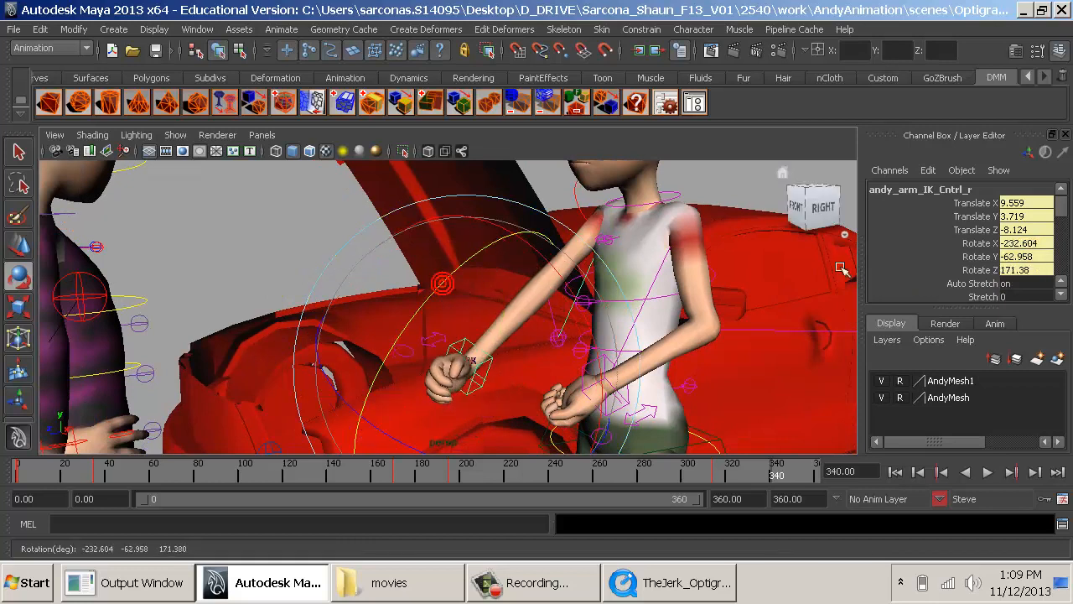
{"action": "left_click_drag", "start_coordinate": [1029, 258], "coordinate": [1020, 240]}
{"action": "type", "text": "0"}
{"action": "key", "text": "Return"}
{"action": "left_click", "coordinate": [1024, 270]}
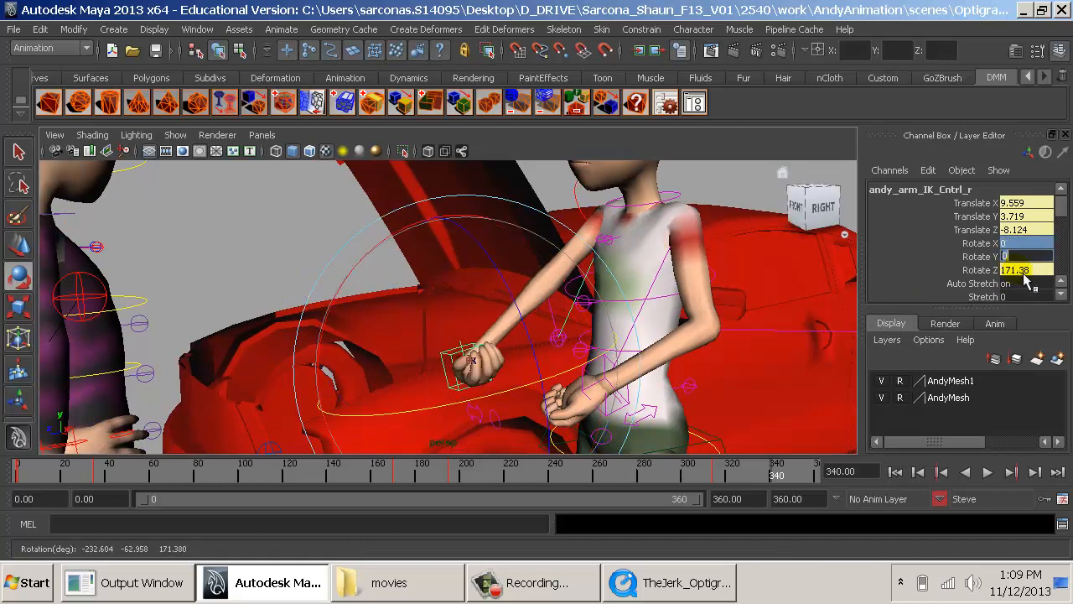
{"action": "type", "text": "0"}
{"action": "key", "text": "Return"}
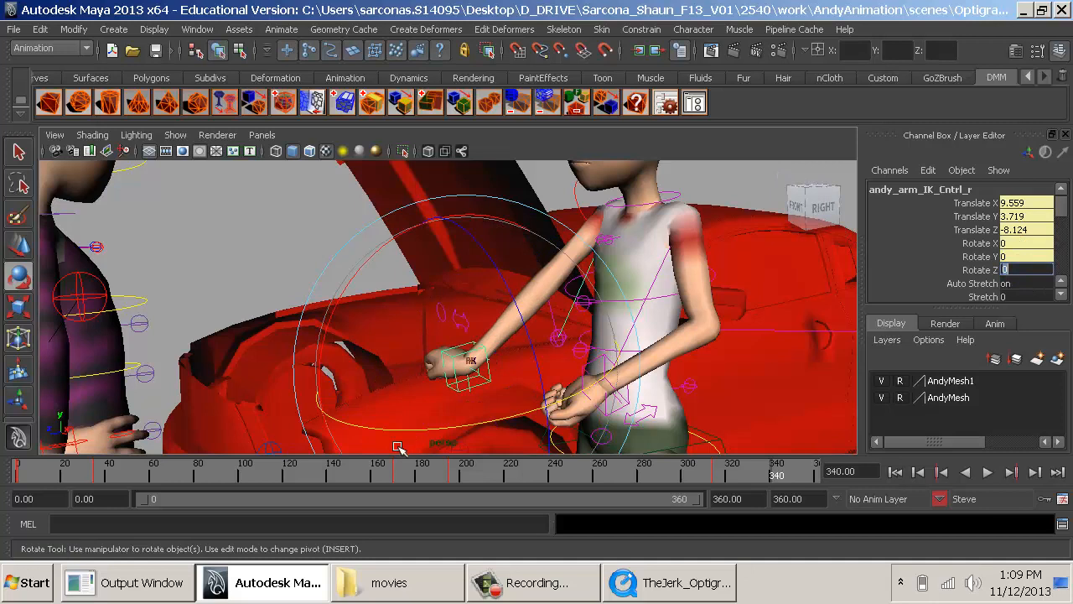
- Rotate Steve's right arm IK control to about X -94.8, Y -87.9 so his palm turns, and compare it with the reference clip
{"action": "left_click_drag", "start_coordinate": [396, 441], "coordinate": [617, 435]}
{"action": "left_click_drag", "start_coordinate": [540, 358], "coordinate": [512, 292]}
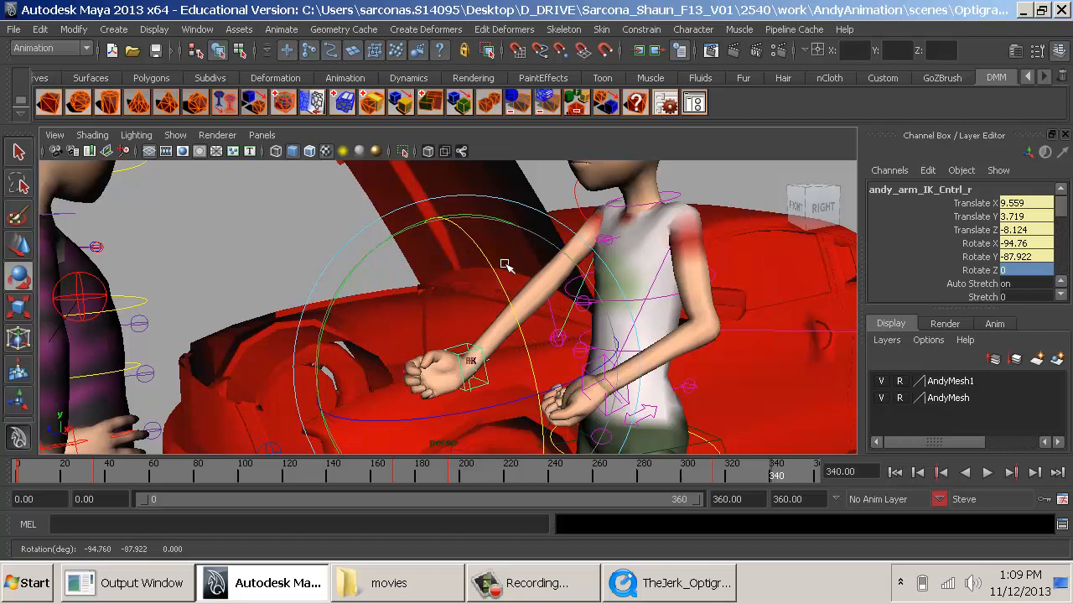
{"action": "right_click_drag", "start_coordinate": [622, 305], "coordinate": [561, 299], "text": "alt"}
{"action": "key", "text": "alt+Tab"}
{"action": "key", "text": "alt+Tab"}
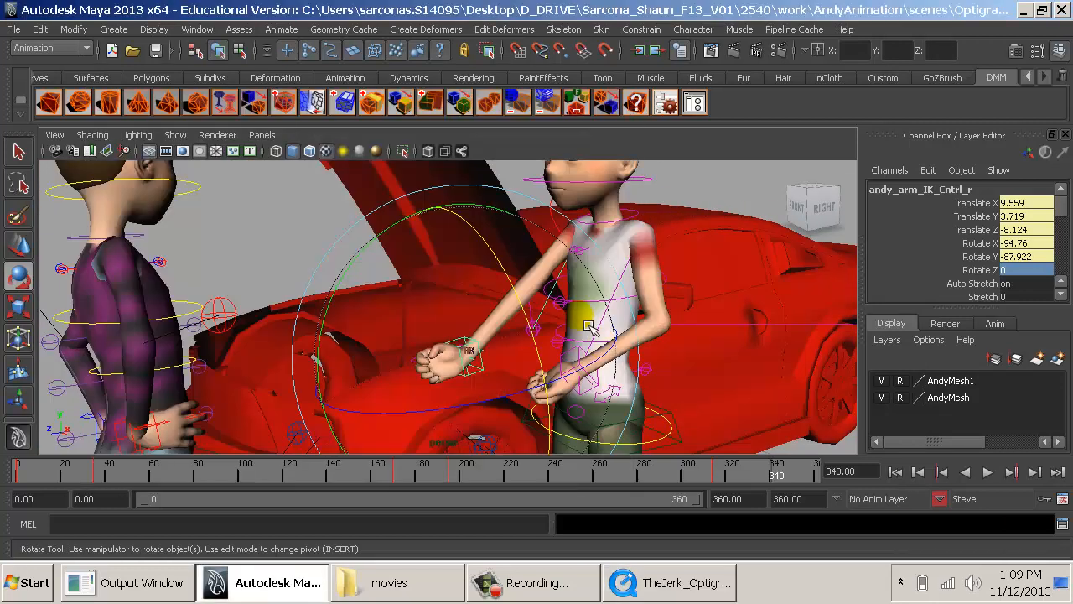
- Select Steve's spine root and step through the reference clip between frames 317 and 340 to examine how his body shifts
{"action": "middle_click_drag", "start_coordinate": [625, 358], "coordinate": [533, 285], "text": "alt"}
{"action": "left_click_drag", "start_coordinate": [533, 284], "coordinate": [591, 359], "text": "alt"}
{"action": "left_click", "coordinate": [589, 359]}
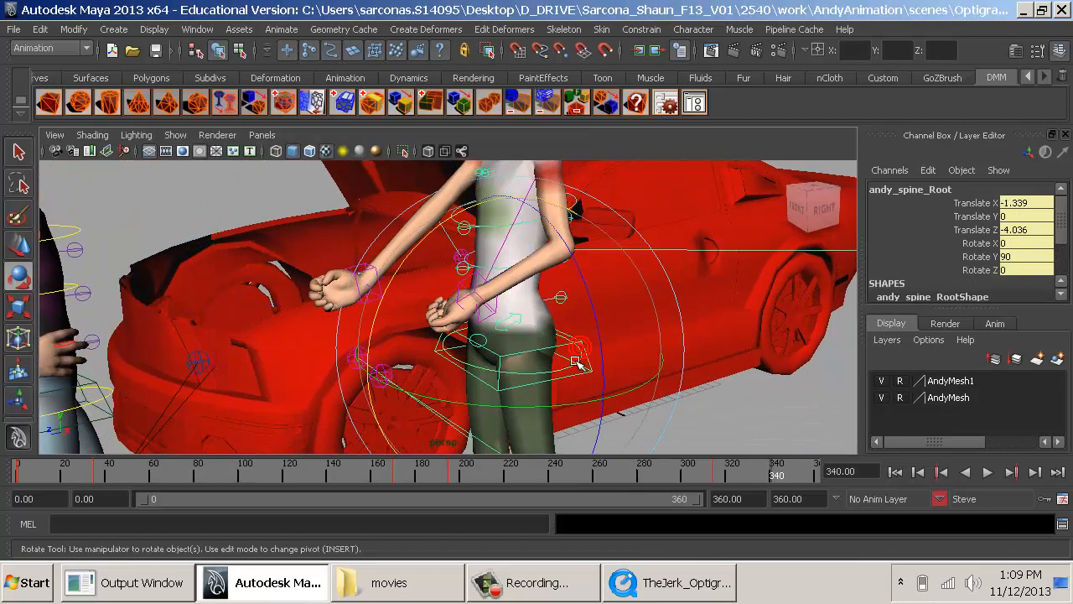
{"action": "key", "text": "alt+Tab"}
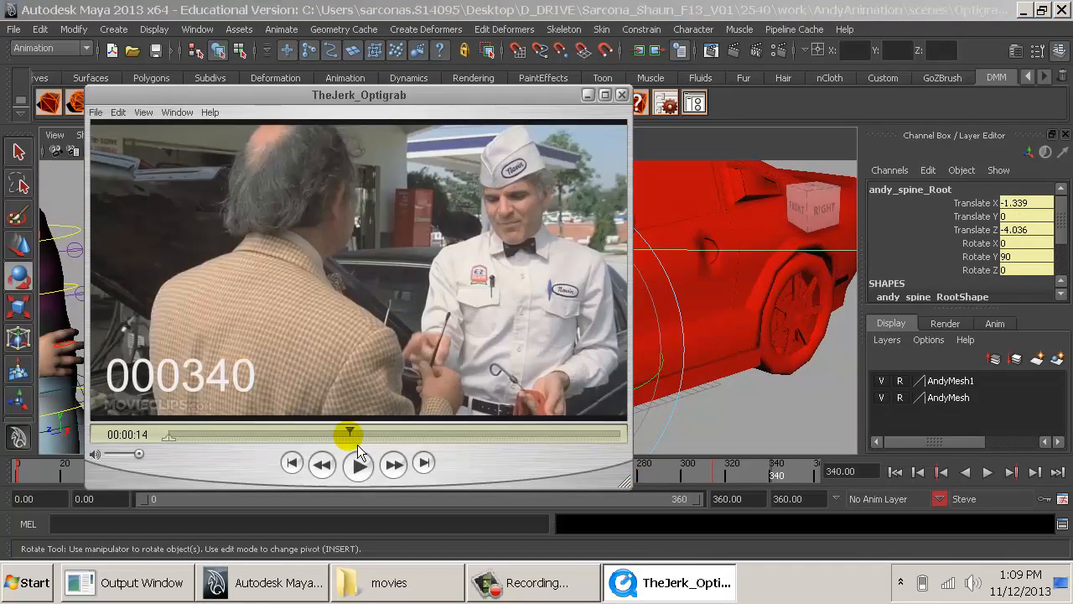
{"action": "mouse_move", "coordinate": [352, 436]}
{"action": "left_mouse_down"}
{"action": "mouse_move", "coordinate": [361, 444]}
{"action": "mouse_move", "coordinate": [333, 442]}
{"action": "mouse_move", "coordinate": [349, 447]}
{"action": "left_mouse_up"}
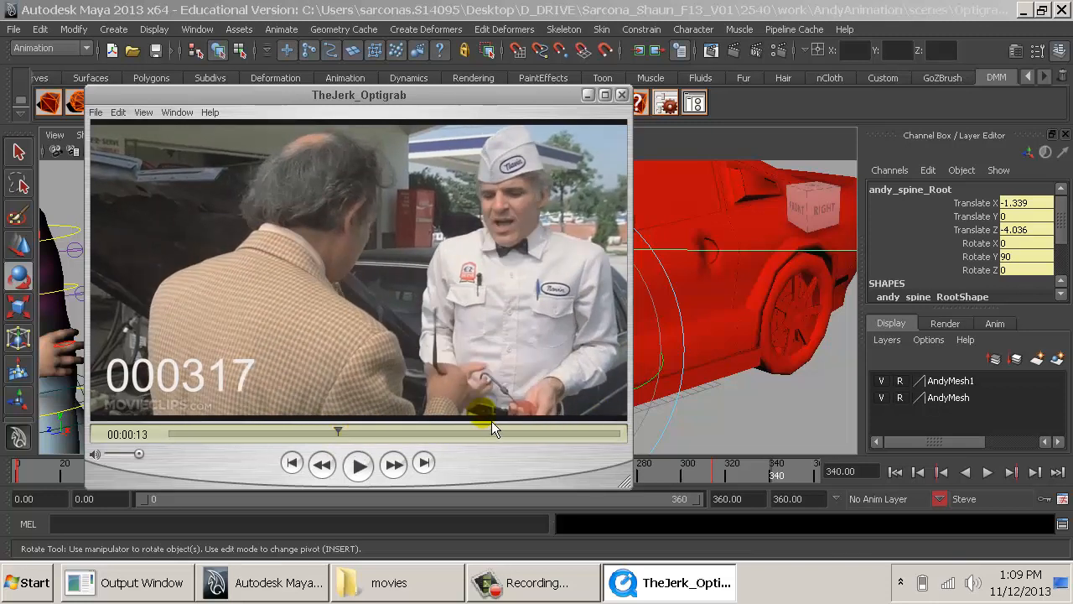
{"action": "key", "text": "Right"}
{"action": "key", "text": "Right"}
{"action": "key", "text": "Right"}
{"action": "key", "text": "Right"}
{"action": "key", "text": "Right"}
{"action": "key", "text": "Right"}
{"action": "key", "text": "Right"}
{"action": "key", "text": "Right"}
{"action": "key", "text": "Right"}
{"action": "key", "text": "Right"}
{"action": "key", "text": "Right"}
{"action": "key", "text": "Right"}
{"action": "key", "text": "Right"}
{"action": "key", "text": "Right"}
{"action": "key", "text": "Right"}
{"action": "key", "text": "Right"}
{"action": "key", "text": "Right"}
{"action": "key", "text": "Right"}
{"action": "key", "text": "Right"}
{"action": "key", "text": "Right"}
{"action": "key", "text": "Right"}
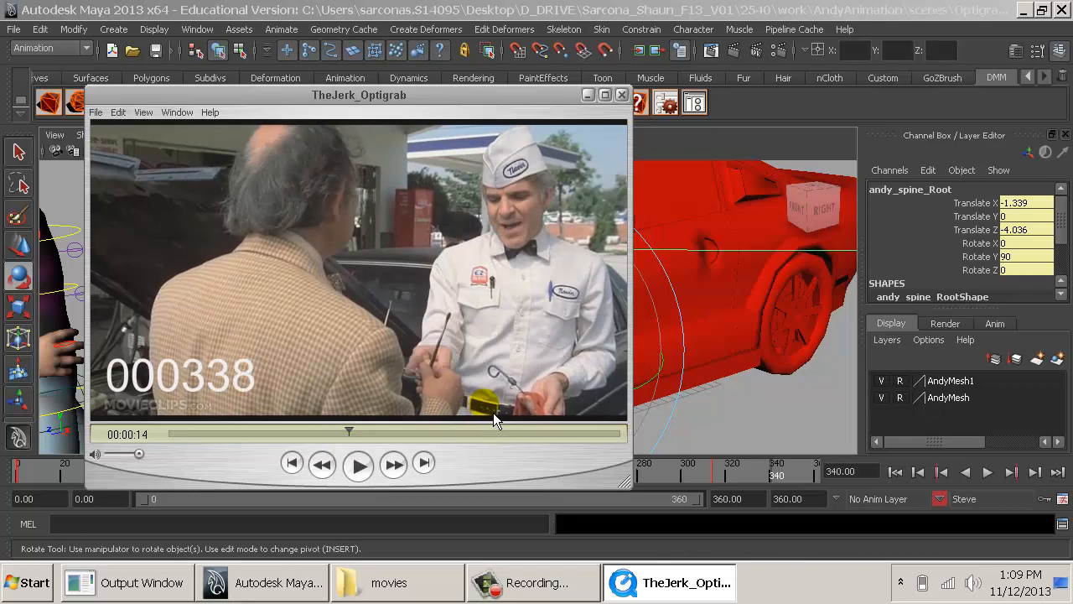
{"action": "key", "text": "alt+Tab"}
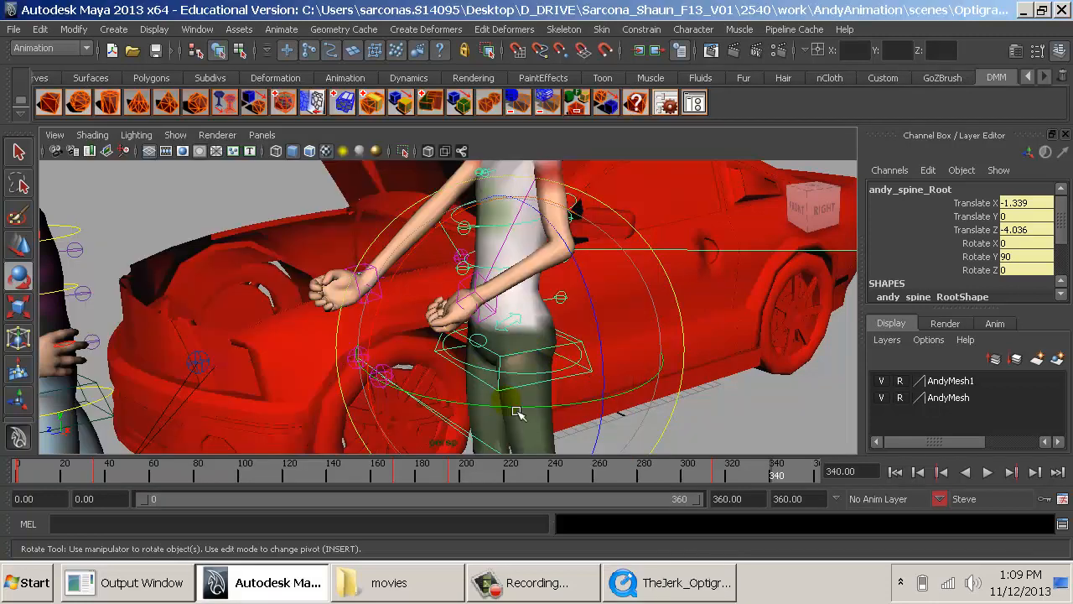
- Rotate Steve's spine root to about Y 97.3 and shift it to about X -0.92, Y -0.16, Z -4.09
{"action": "mouse_move", "coordinate": [517, 412]}
{"action": "left_mouse_down"}
{"action": "mouse_move", "coordinate": [510, 421]}
{"action": "mouse_move", "coordinate": [531, 415]}
{"action": "left_mouse_up"}
{"action": "key", "text": "w"}
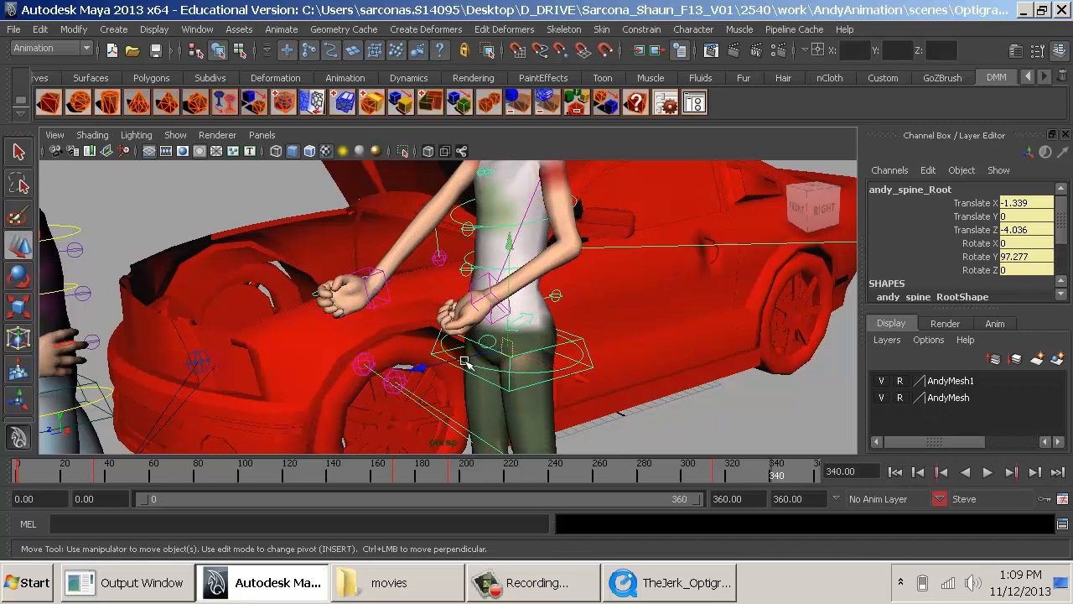
{"action": "left_click_drag", "start_coordinate": [463, 361], "coordinate": [499, 302]}
{"action": "left_click_drag", "start_coordinate": [503, 249], "coordinate": [501, 275]}
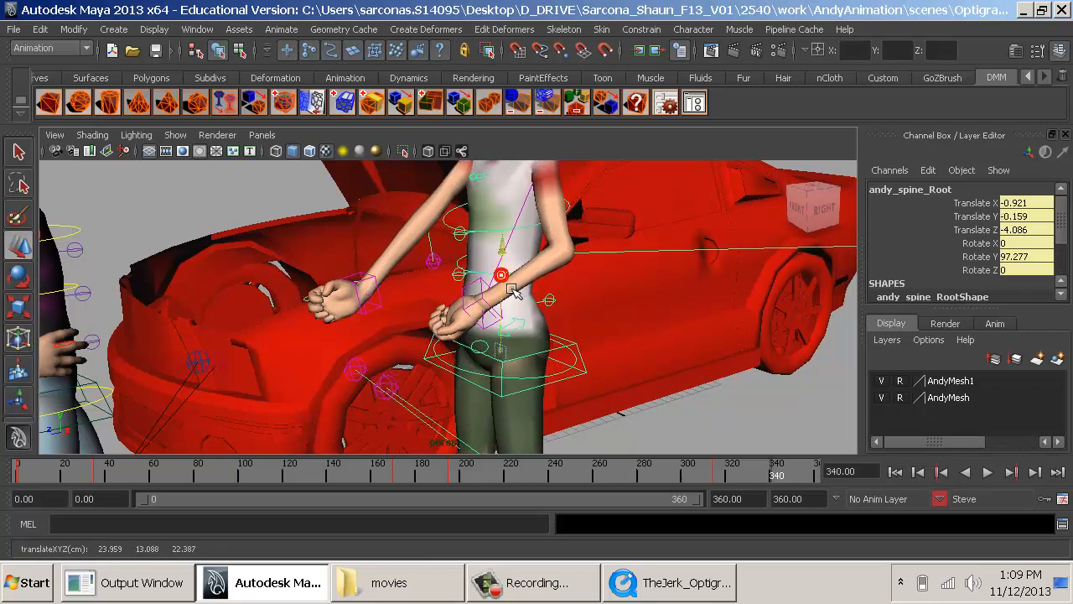
{"action": "middle_click_drag", "start_coordinate": [518, 314], "coordinate": [532, 255], "text": "alt"}
{"action": "right_click_drag", "start_coordinate": [532, 256], "coordinate": [500, 287], "text": "alt"}
{"action": "left_click_drag", "start_coordinate": [500, 287], "coordinate": [479, 402], "text": "alt"}
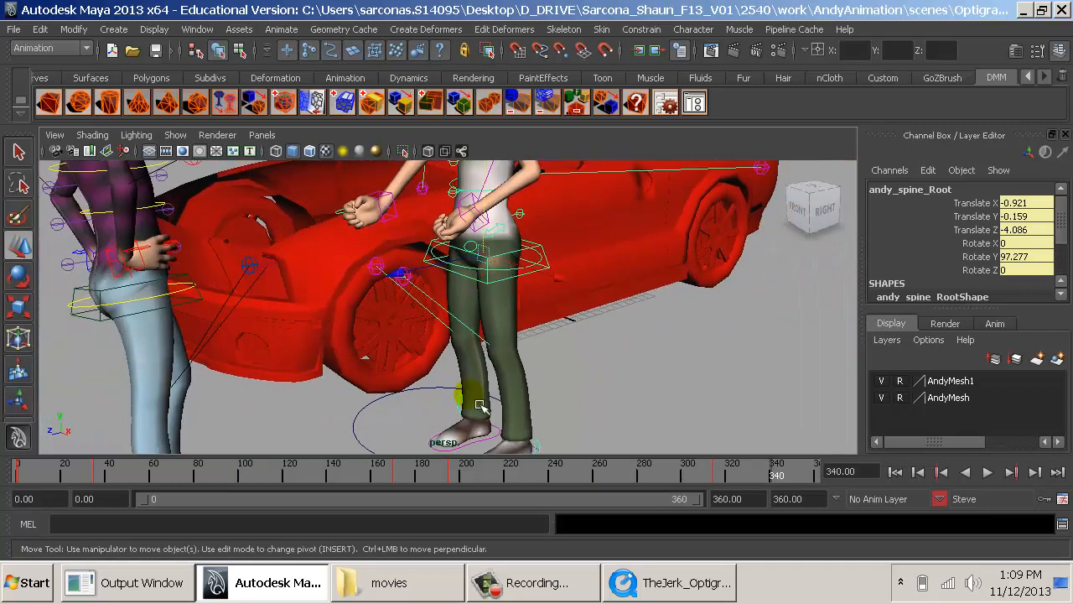
- Reselect Steve's spine root and shift his body further, to about X -0.86, Z -3.6
{"action": "left_click", "coordinate": [481, 456]}
{"action": "left_click", "coordinate": [494, 446]}
{"action": "left_click_drag", "start_coordinate": [521, 446], "coordinate": [501, 432]}
{"action": "middle_click_drag", "start_coordinate": [524, 290], "coordinate": [500, 326], "text": "alt"}
{"action": "right_click_drag", "start_coordinate": [500, 326], "coordinate": [539, 313], "text": "alt"}
{"action": "left_click", "coordinate": [538, 306]}
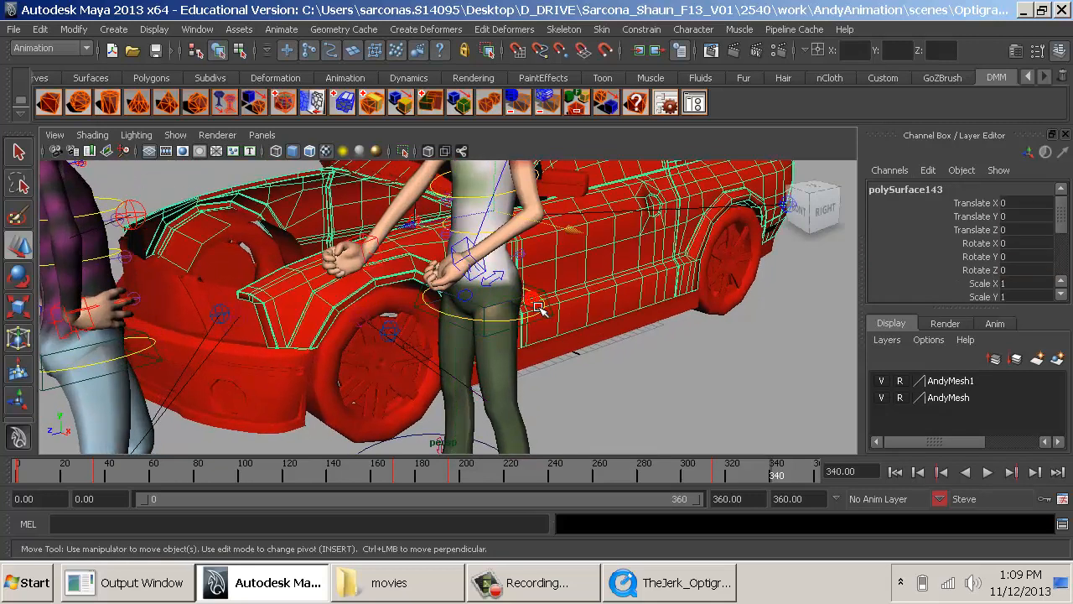
{"action": "left_click", "coordinate": [545, 302]}
{"action": "left_click_drag", "start_coordinate": [530, 323], "coordinate": [500, 310]}
{"action": "right_click_drag", "start_coordinate": [444, 307], "coordinate": [472, 324], "text": "alt"}
{"action": "middle_click_drag", "start_coordinate": [472, 324], "coordinate": [391, 390], "text": "alt"}
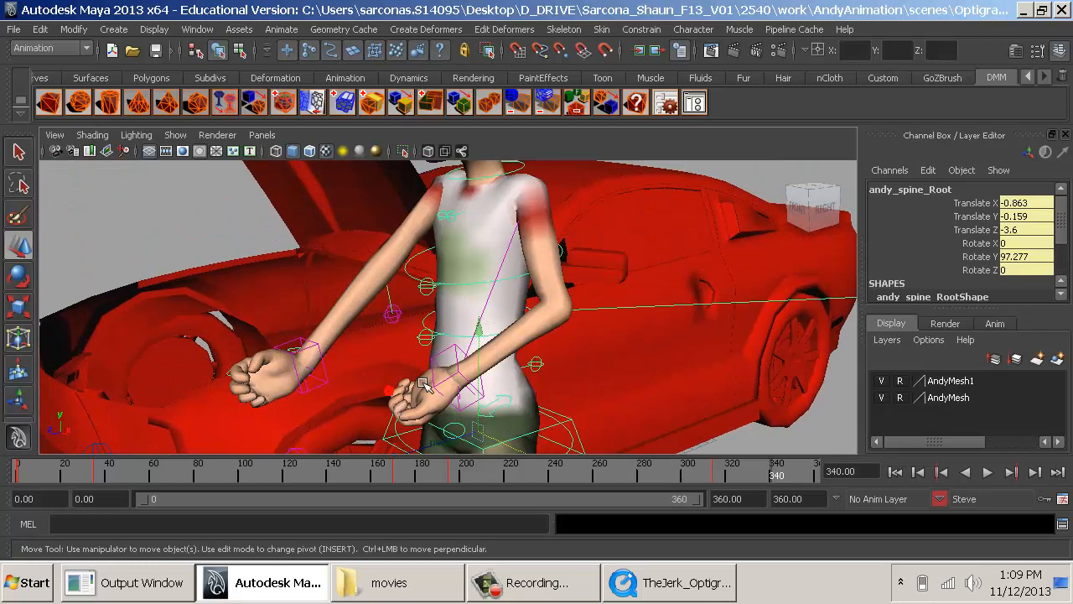
- Reposition Steve's right arm IK control to about X 9.57, Y 1.70, Z -7.01
{"action": "middle_click_drag", "start_coordinate": [431, 292], "coordinate": [433, 345], "text": "alt"}
{"action": "right_click_drag", "start_coordinate": [433, 345], "coordinate": [433, 347], "text": "alt"}
{"action": "left_click", "coordinate": [308, 392]}
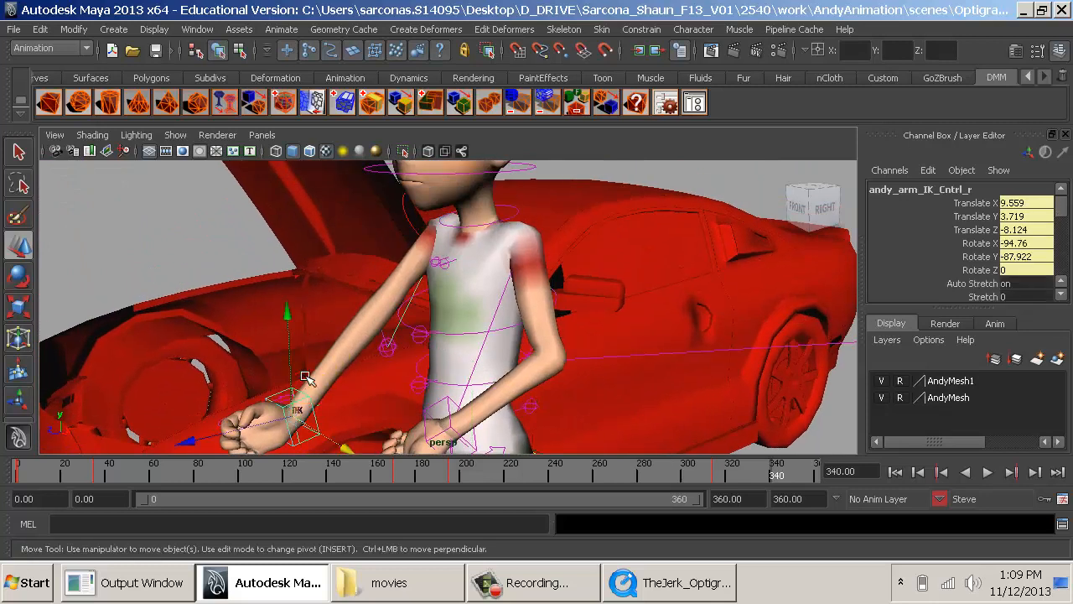
{"action": "left_click_drag", "start_coordinate": [302, 375], "coordinate": [270, 350]}
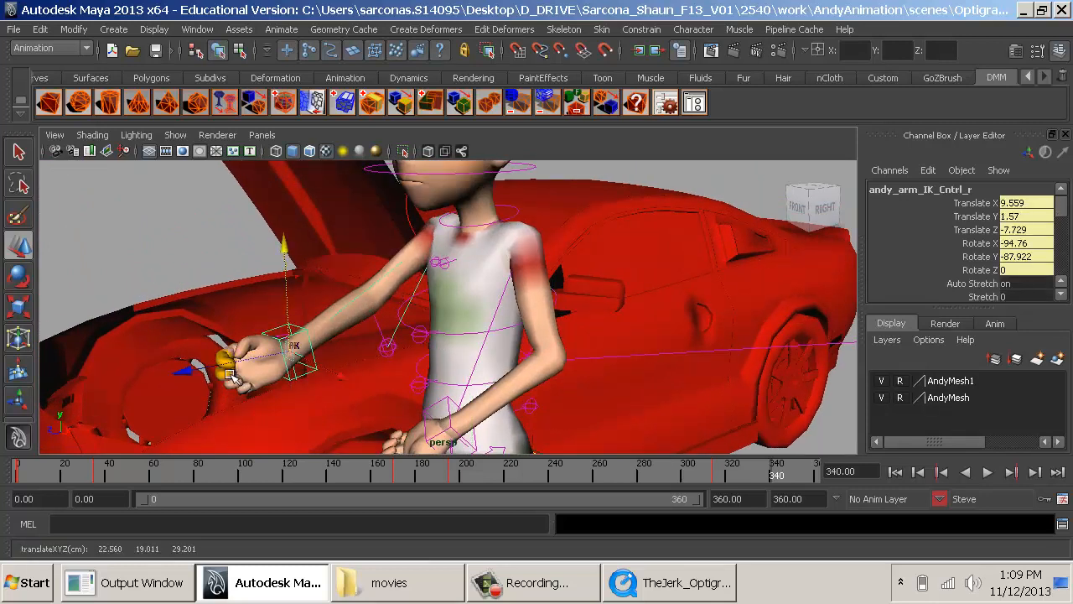
{"action": "left_click_drag", "start_coordinate": [187, 370], "coordinate": [342, 379]}
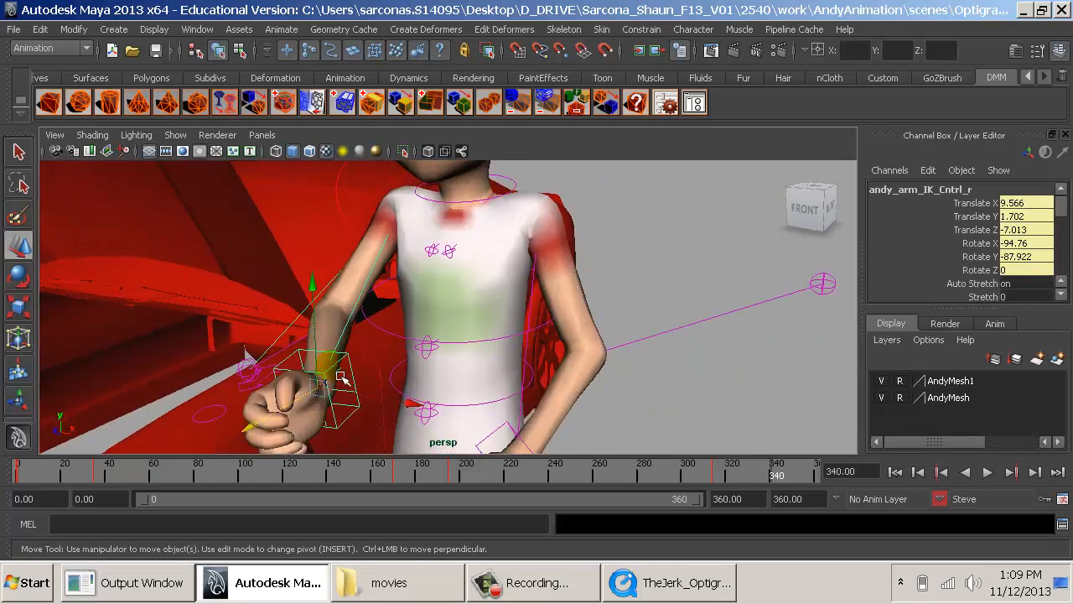
- Curl the middle, ring and pinky fingers of Steve's right hand to 7.6 on all three joints
{"action": "left_click", "coordinate": [229, 414]}
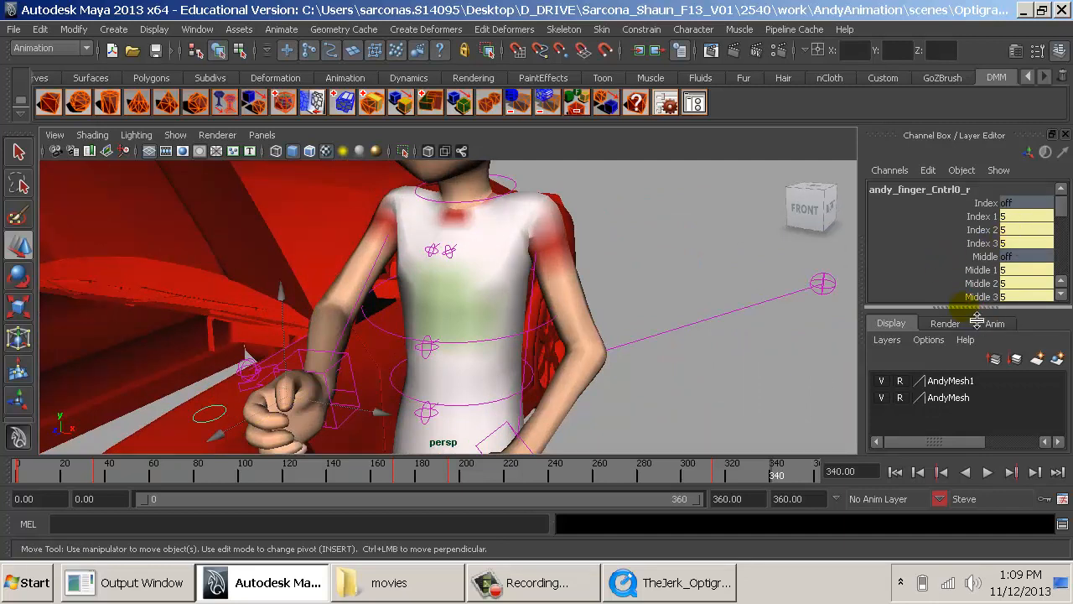
{"action": "left_click_drag", "start_coordinate": [977, 323], "coordinate": [976, 457]}
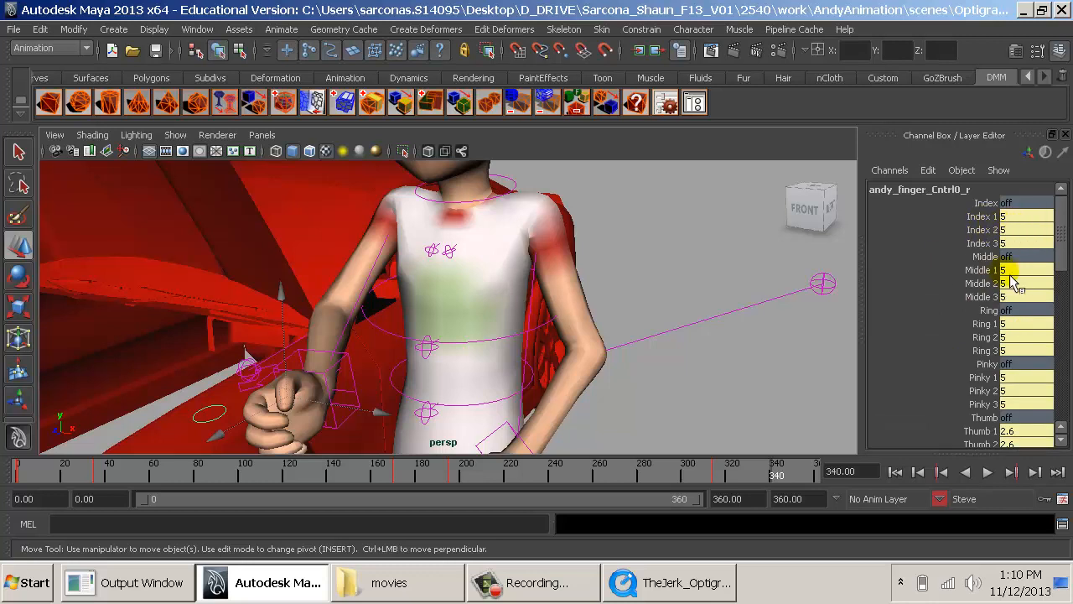
{"action": "left_click", "coordinate": [982, 269]}
{"action": "scroll", "coordinate": [986, 406], "scroll_direction": "down", "scroll_amount": 1}
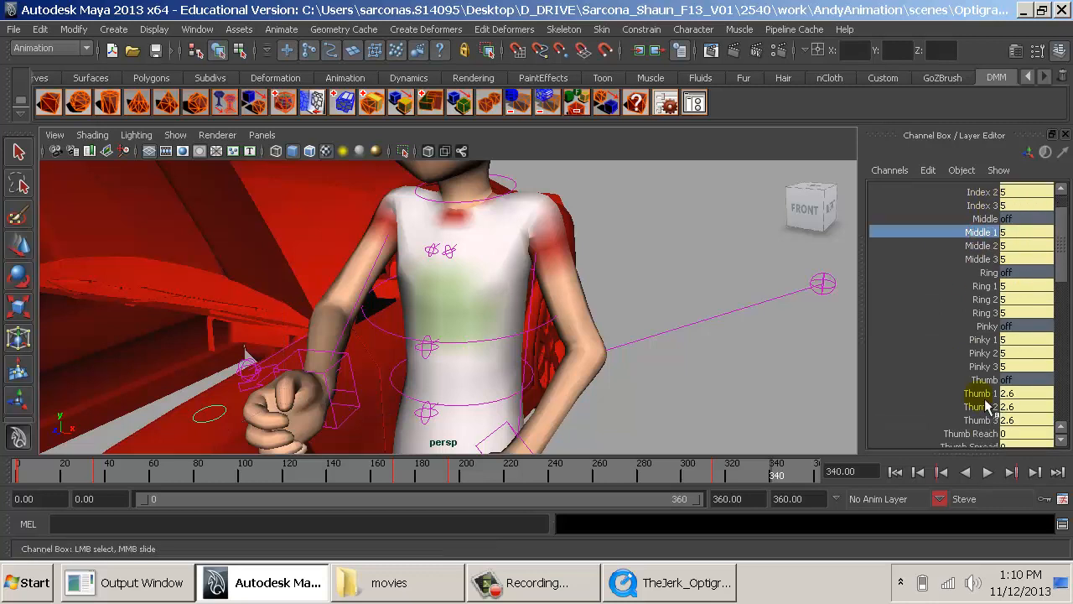
{"action": "left_click", "coordinate": [987, 370], "text": "shift"}
{"action": "middle_click_drag", "start_coordinate": [649, 374], "coordinate": [678, 373]}
{"action": "scroll", "coordinate": [1006, 267], "scroll_direction": "up", "scroll_amount": 1}
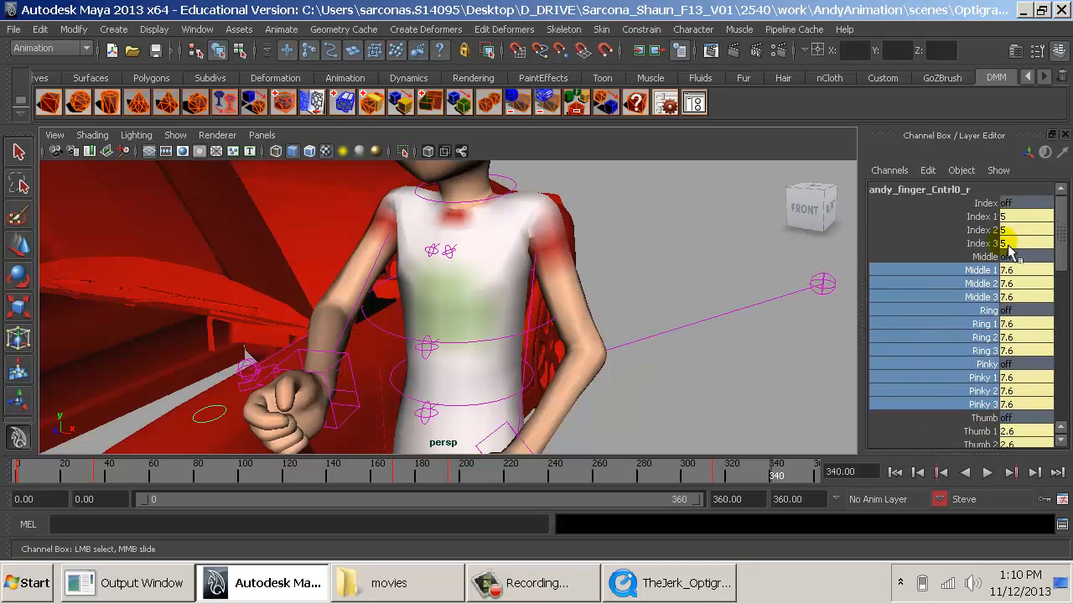
- Straighten the right index finger by setting Index 1, Index 2 and Index 3 to 0
{"action": "left_click", "coordinate": [976, 217]}
{"action": "middle_click_drag", "start_coordinate": [725, 235], "coordinate": [694, 235]}
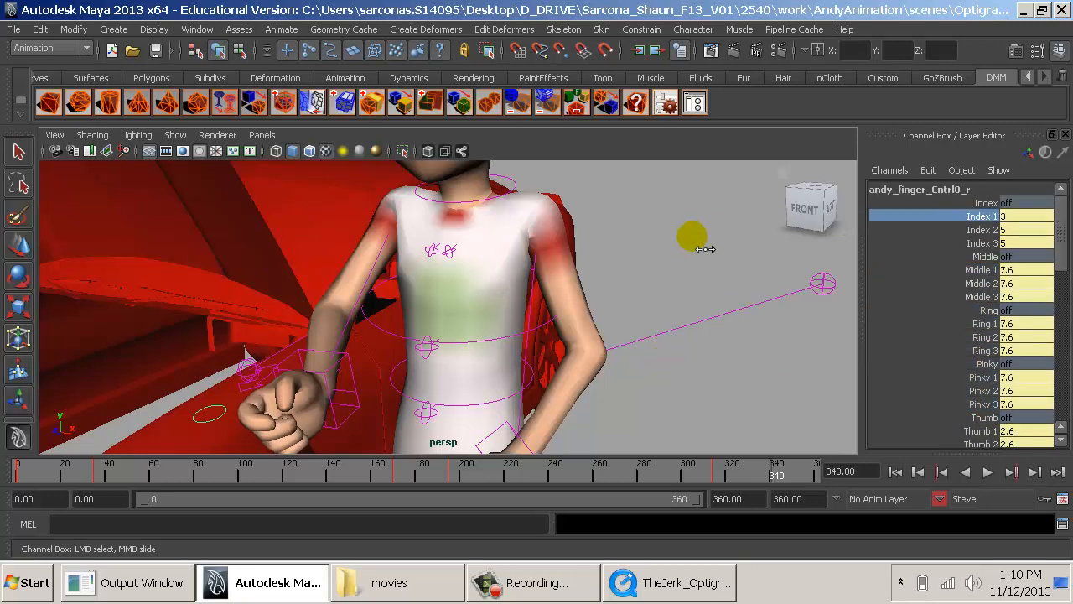
{"action": "left_click_drag", "start_coordinate": [1017, 218], "coordinate": [1022, 239]}
{"action": "type", "text": "0"}
{"action": "key", "text": "Return"}
{"action": "left_click", "coordinate": [1017, 241]}
{"action": "type", "text": "0"}
{"action": "key", "text": "Return"}
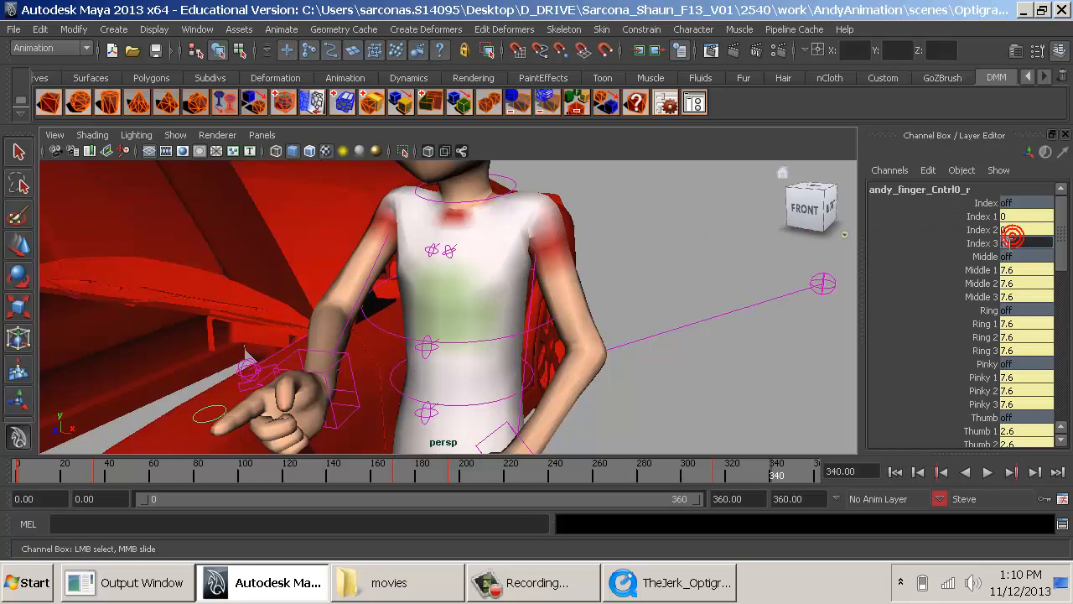
- Compare the right hand with the reference clip and pose its thumb with Thumb Reach 2.4 and Thumb Spread -0.4
{"action": "left_click", "coordinate": [357, 361]}
{"action": "key", "text": "w"}
{"action": "key", "text": "alt+Tab"}
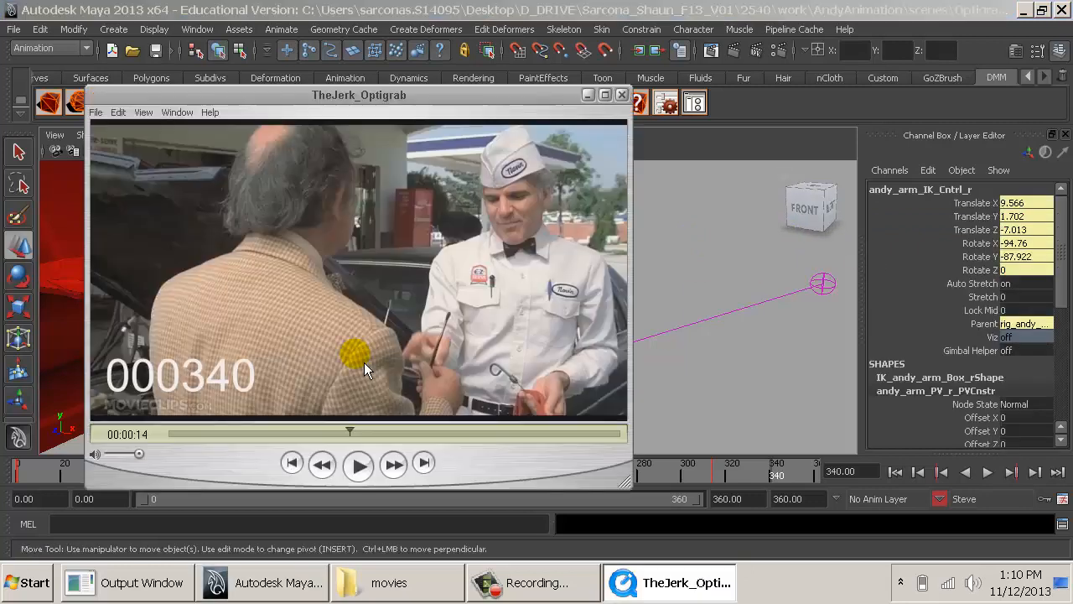
{"action": "key", "text": "alt+Tab"}
{"action": "middle_click_drag", "start_coordinate": [369, 366], "coordinate": [536, 308], "text": "alt"}
{"action": "right_click_drag", "start_coordinate": [537, 309], "coordinate": [660, 308], "text": "alt"}
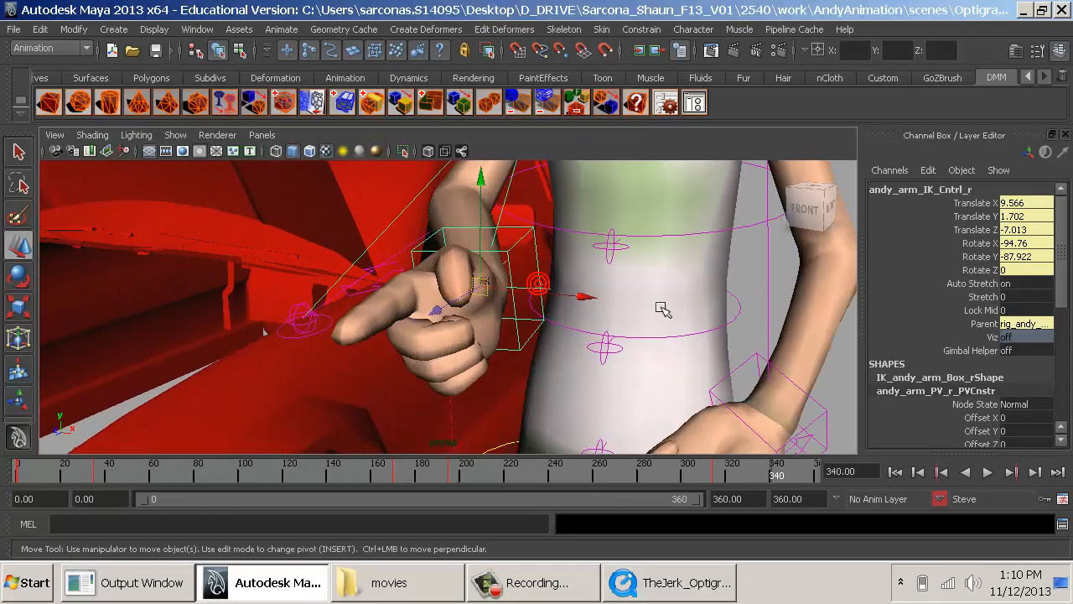
{"action": "right_click_drag", "start_coordinate": [589, 317], "coordinate": [673, 329], "text": "alt"}
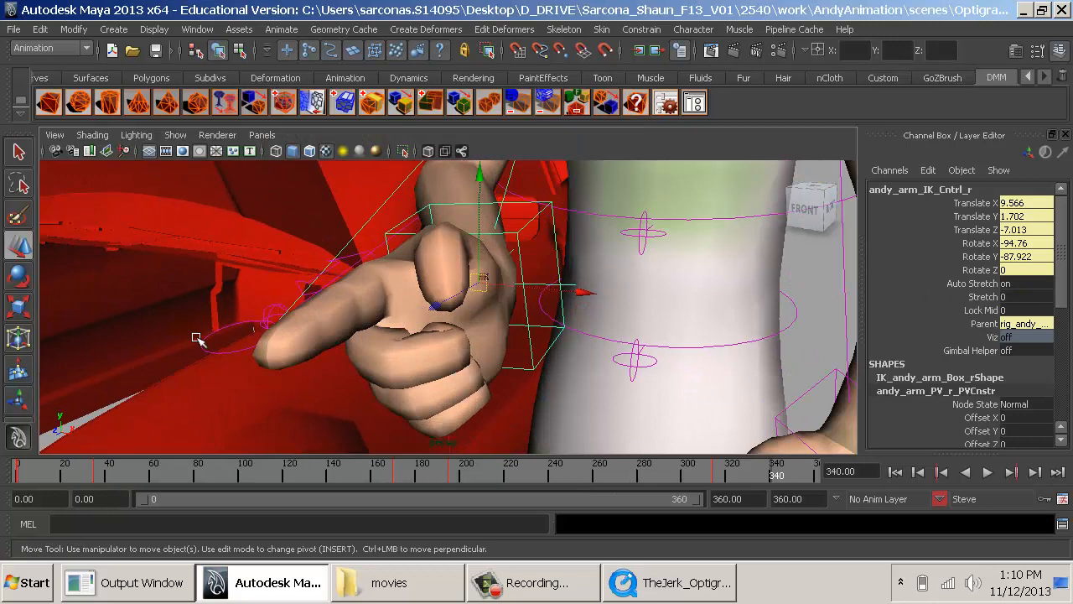
{"action": "left_click", "coordinate": [225, 343]}
{"action": "scroll", "coordinate": [980, 379], "scroll_direction": "down", "scroll_amount": 5}
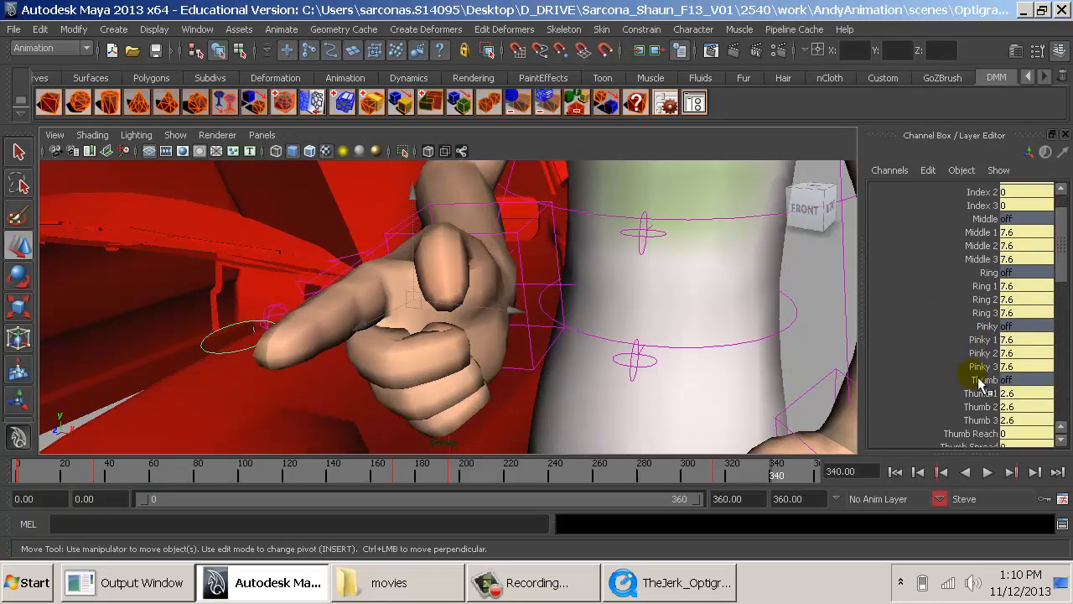
{"action": "left_click", "coordinate": [972, 355]}
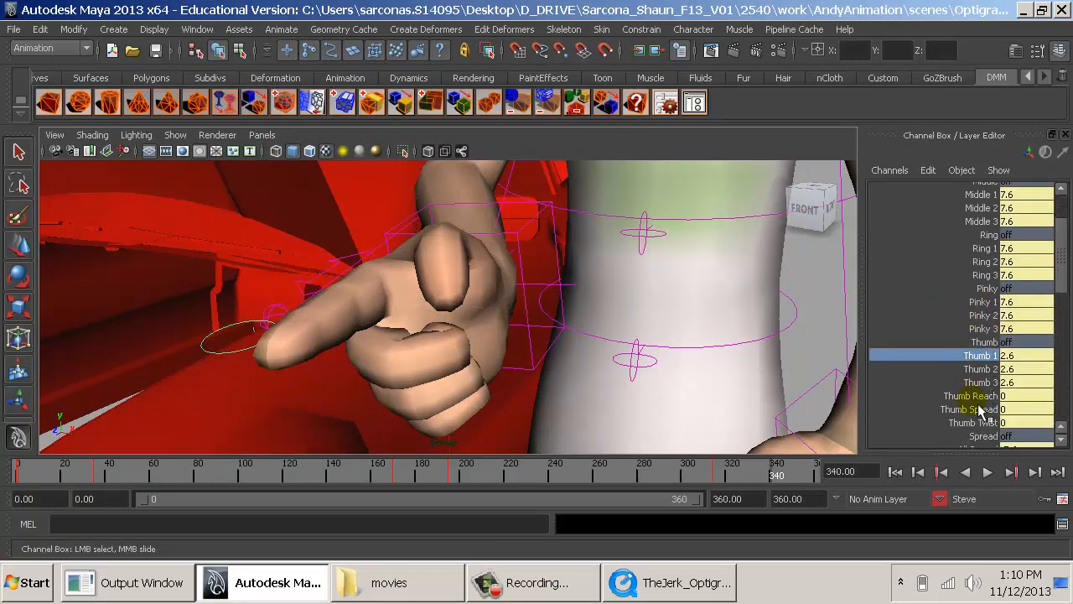
{"action": "left_click", "coordinate": [972, 396]}
{"action": "mouse_move", "coordinate": [787, 389]}
{"action": "middle_mouse_down"}
{"action": "mouse_move", "coordinate": [798, 402]}
{"action": "mouse_move", "coordinate": [790, 388]}
{"action": "middle_mouse_up"}
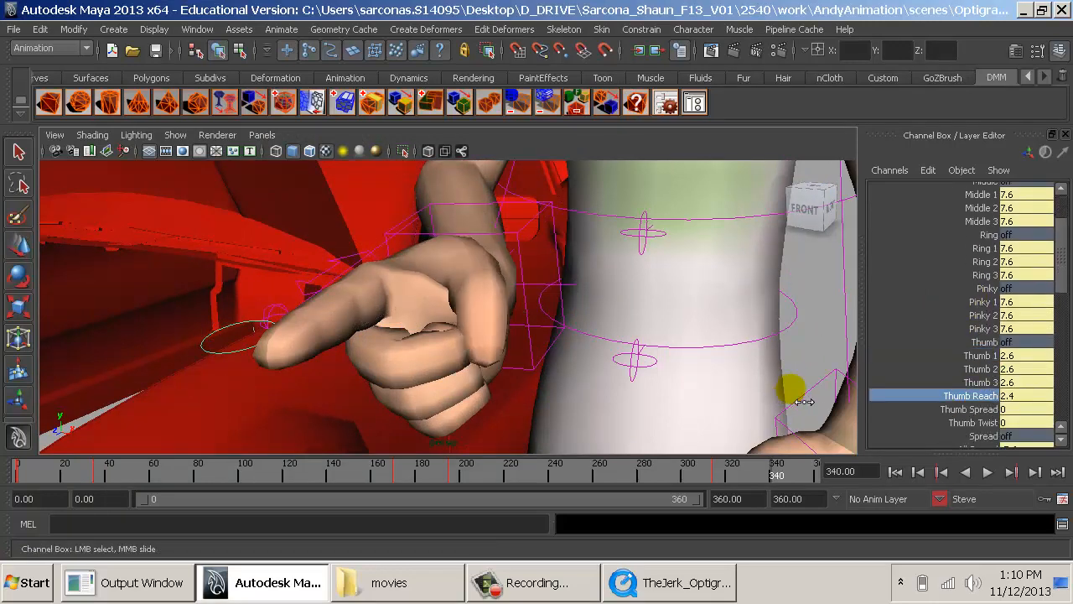
{"action": "left_click", "coordinate": [964, 410]}
{"action": "middle_click_drag", "start_coordinate": [829, 423], "coordinate": [757, 347]}
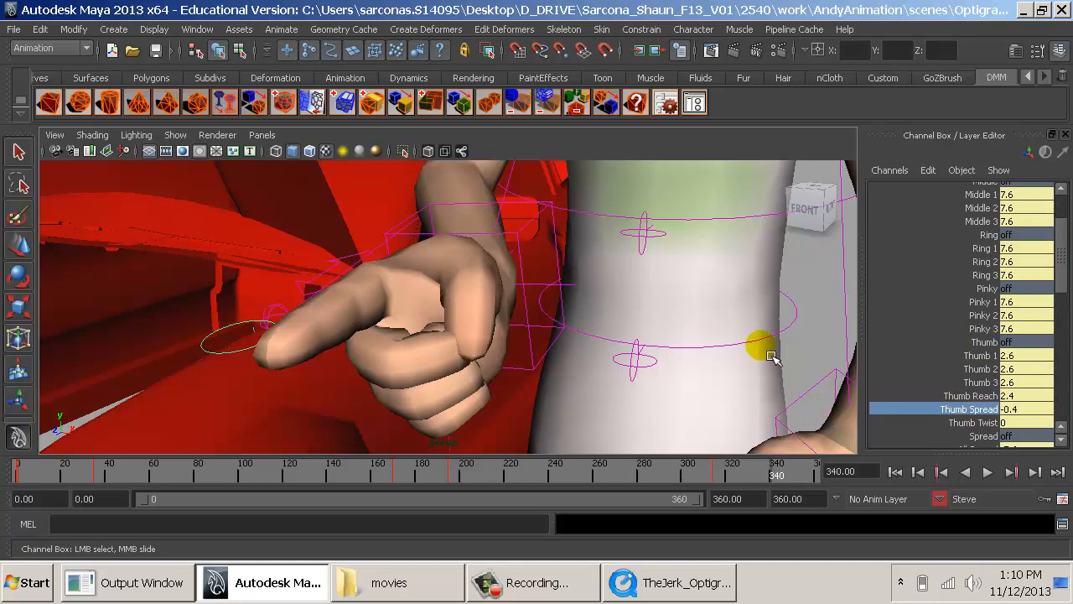
- Move Steve's right elbow pole vector control in closer to his arm, after checking the reference clip
{"action": "left_click_drag", "start_coordinate": [757, 347], "coordinate": [413, 306], "text": "alt"}
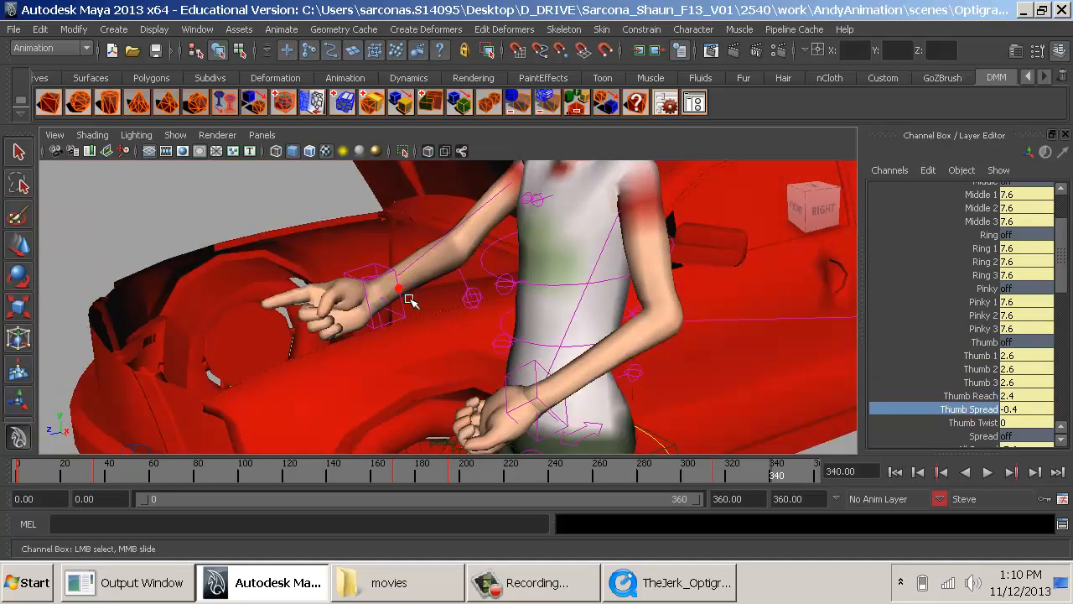
{"action": "left_click", "coordinate": [409, 301]}
{"action": "key", "text": "alt+Tab"}
{"action": "key", "text": "alt+Tab"}
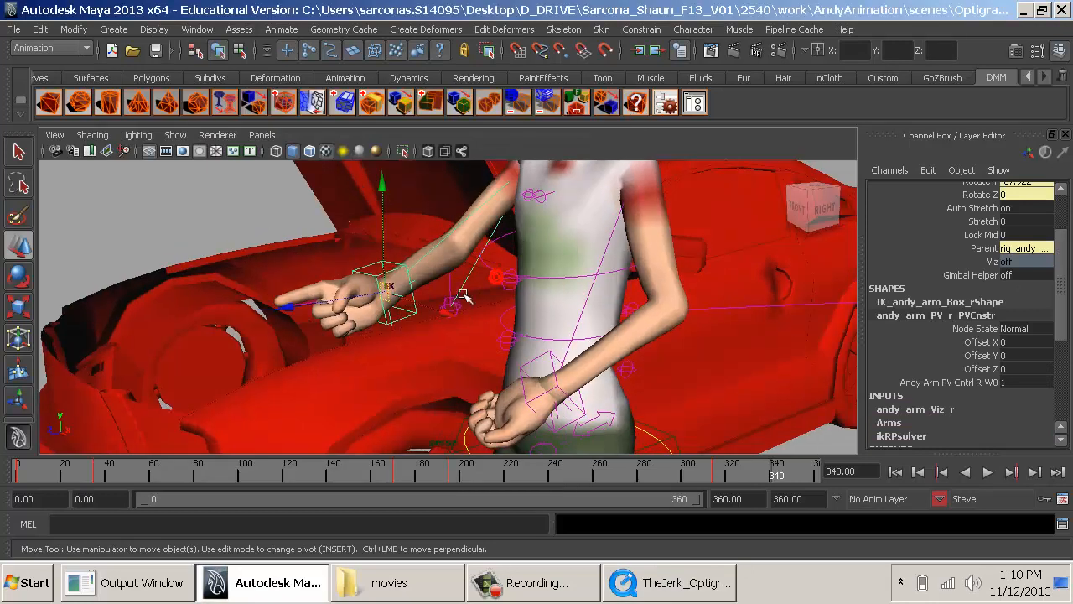
{"action": "left_click", "coordinate": [456, 309]}
{"action": "left_click_drag", "start_coordinate": [452, 307], "coordinate": [429, 345]}
- Move Steve's right arm IK control to about X 9.56, Y 1.58, Z -7.65 and compare with the reference clip
{"action": "left_click", "coordinate": [358, 316]}
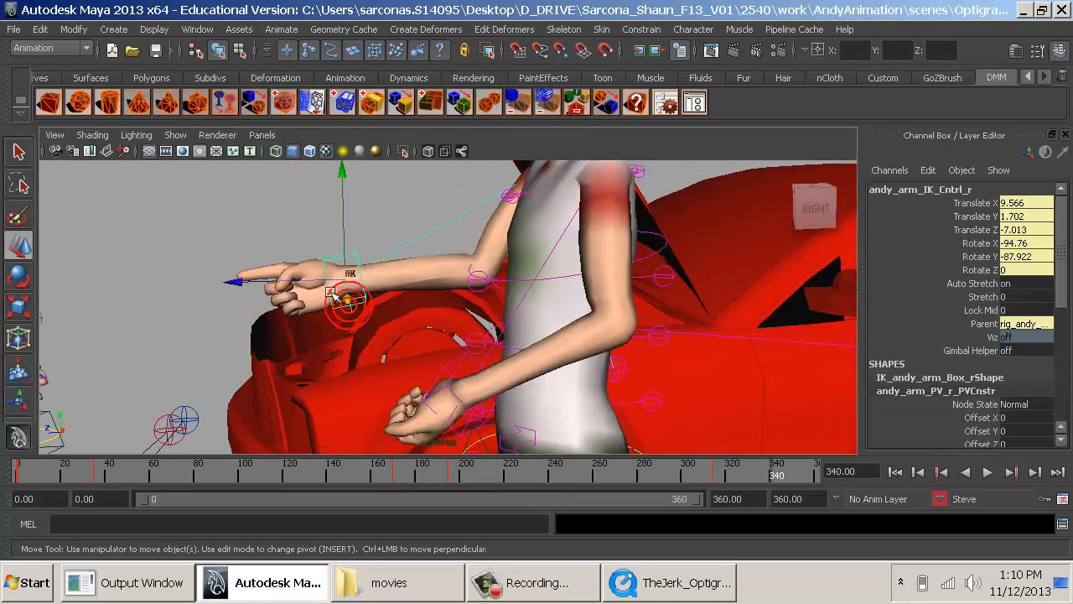
{"action": "left_click_drag", "start_coordinate": [347, 311], "coordinate": [607, 320]}
{"action": "key", "text": "alt+Tab"}
{"action": "key", "text": "alt+Tab"}
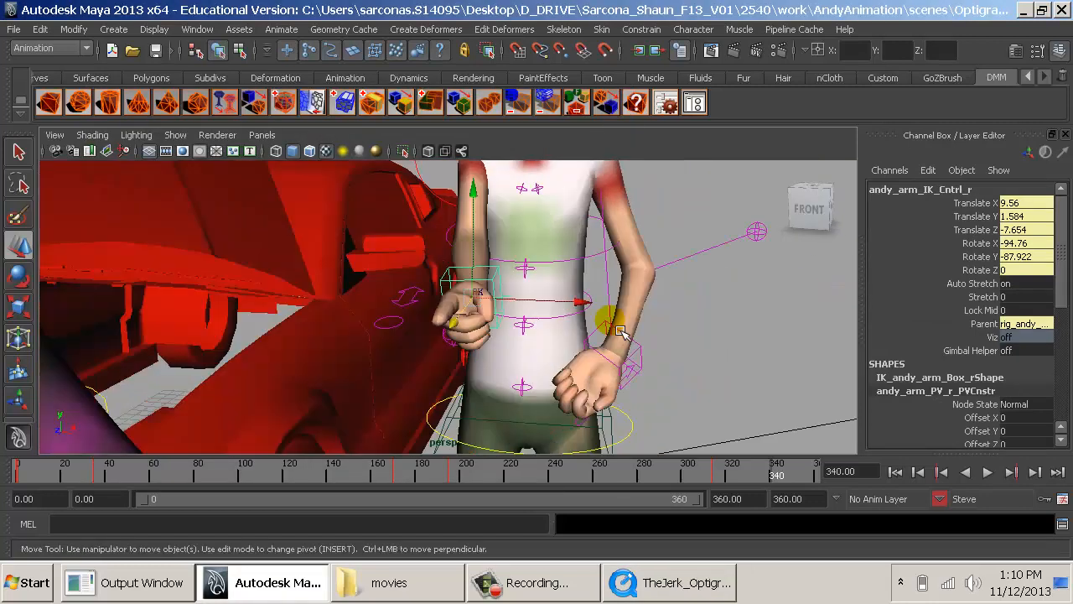
- Rotate Steve's right arm IK control to about X -91.9, Y -96.3, Z 7.7 and check it against the reference clip
{"action": "key", "text": "e"}
{"action": "left_click_drag", "start_coordinate": [618, 247], "coordinate": [619, 256]}
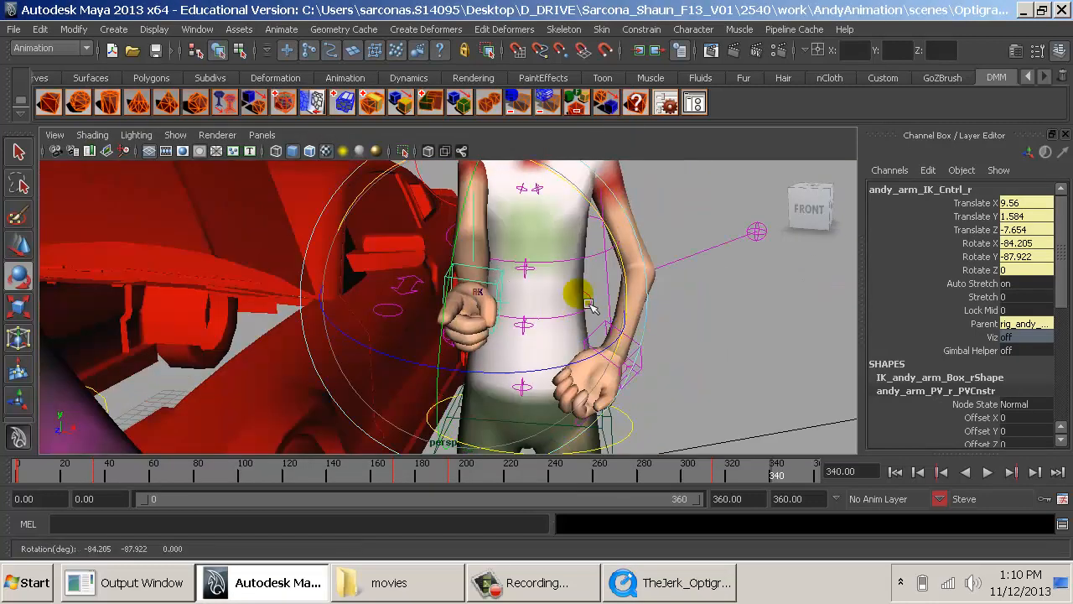
{"action": "left_click_drag", "start_coordinate": [506, 377], "coordinate": [533, 384]}
{"action": "right_click_drag", "start_coordinate": [637, 353], "coordinate": [534, 387], "text": "alt"}
{"action": "left_click_drag", "start_coordinate": [534, 387], "coordinate": [543, 388], "text": "alt"}
{"action": "middle_click_drag", "start_coordinate": [544, 388], "coordinate": [480, 391], "text": "alt"}
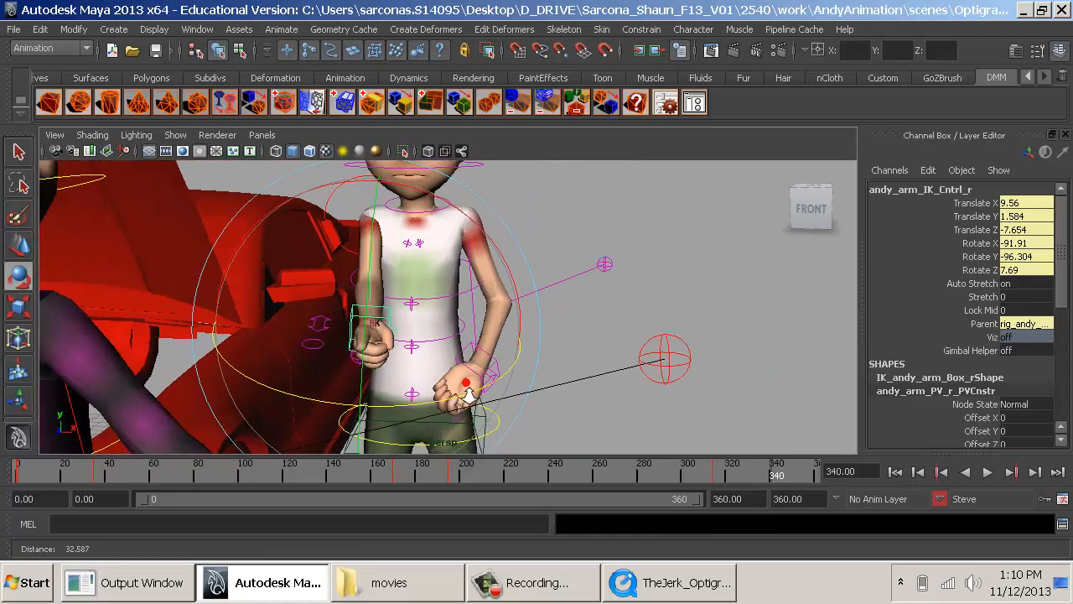
{"action": "key", "text": "alt+Tab"}
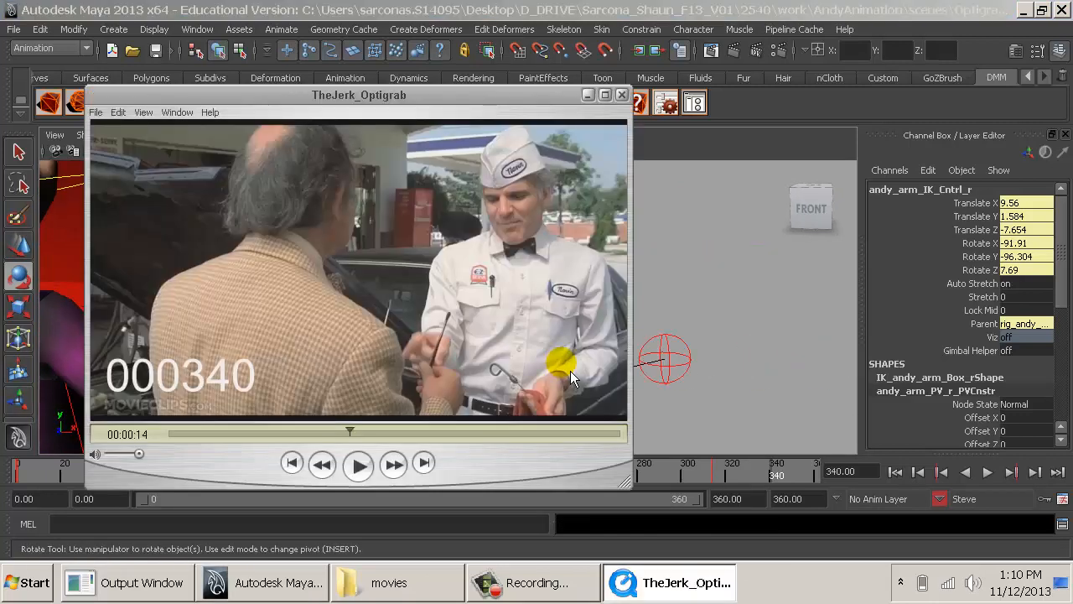
- Move Steve's left arm IK control to about X -8.80, Y -4.02, Z 4.58 and check it against the reference clip
{"action": "key", "text": "alt+Tab"}
{"action": "left_click_drag", "start_coordinate": [642, 371], "coordinate": [527, 388], "text": "alt"}
{"action": "left_click", "coordinate": [460, 369]}
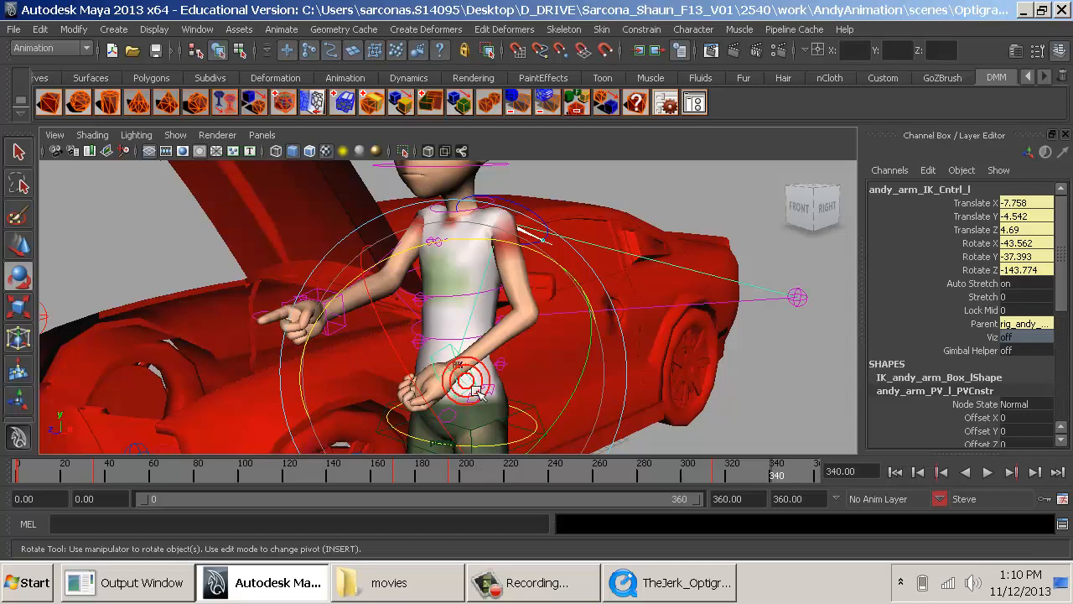
{"action": "key", "text": "w"}
{"action": "left_click_drag", "start_coordinate": [463, 344], "coordinate": [466, 321]}
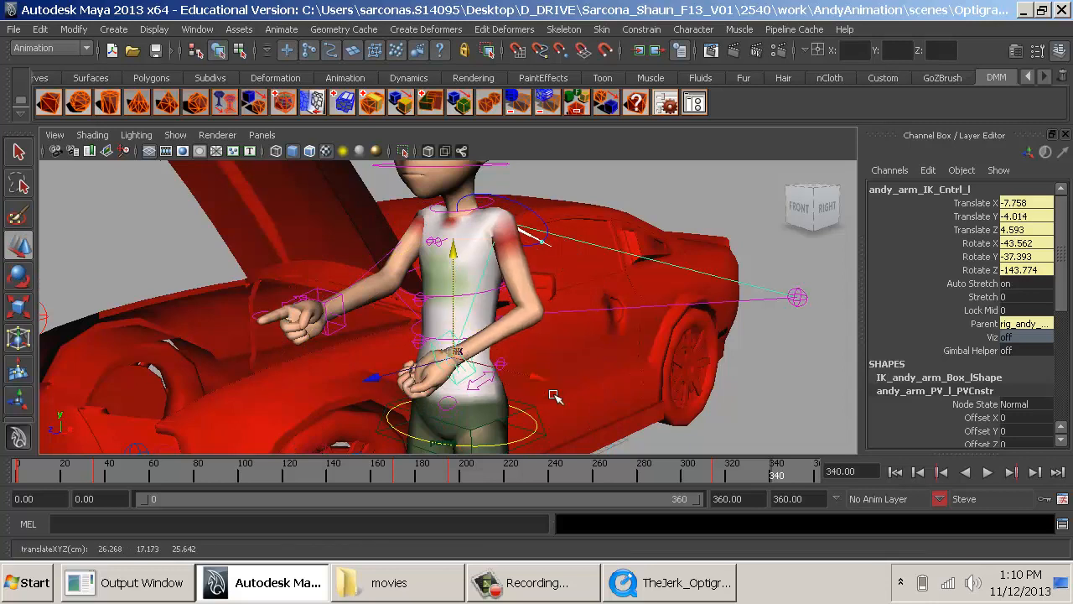
{"action": "left_click", "coordinate": [523, 382]}
{"action": "key", "text": "ctrl+z"}
{"action": "left_click_drag", "start_coordinate": [540, 377], "coordinate": [520, 373]}
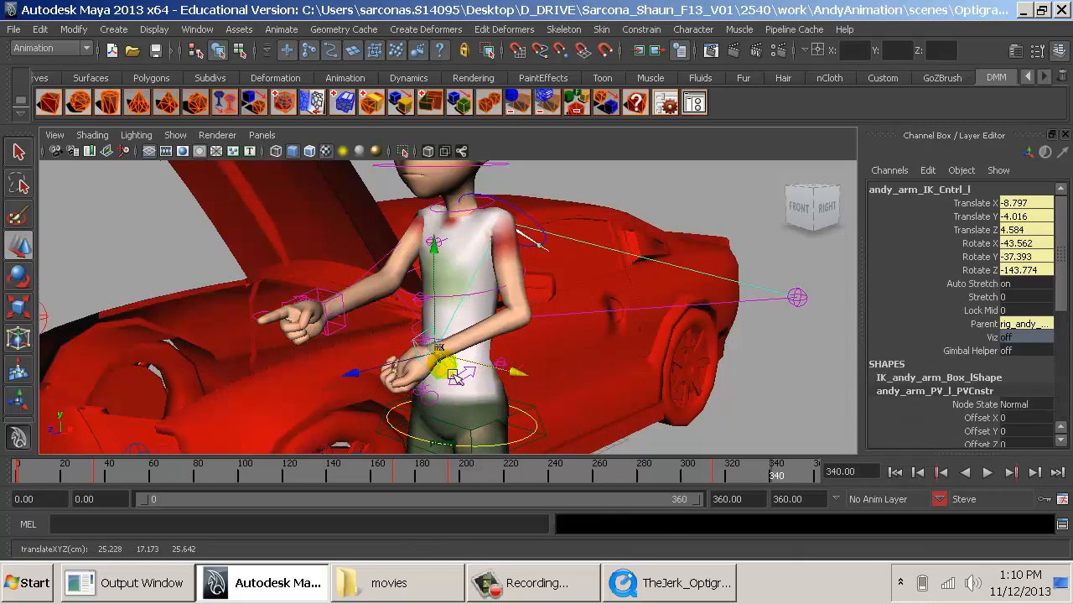
{"action": "left_click_drag", "start_coordinate": [453, 375], "coordinate": [535, 376], "text": "alt"}
{"action": "key", "text": "alt+Tab"}
{"action": "key", "text": "alt+Tab"}
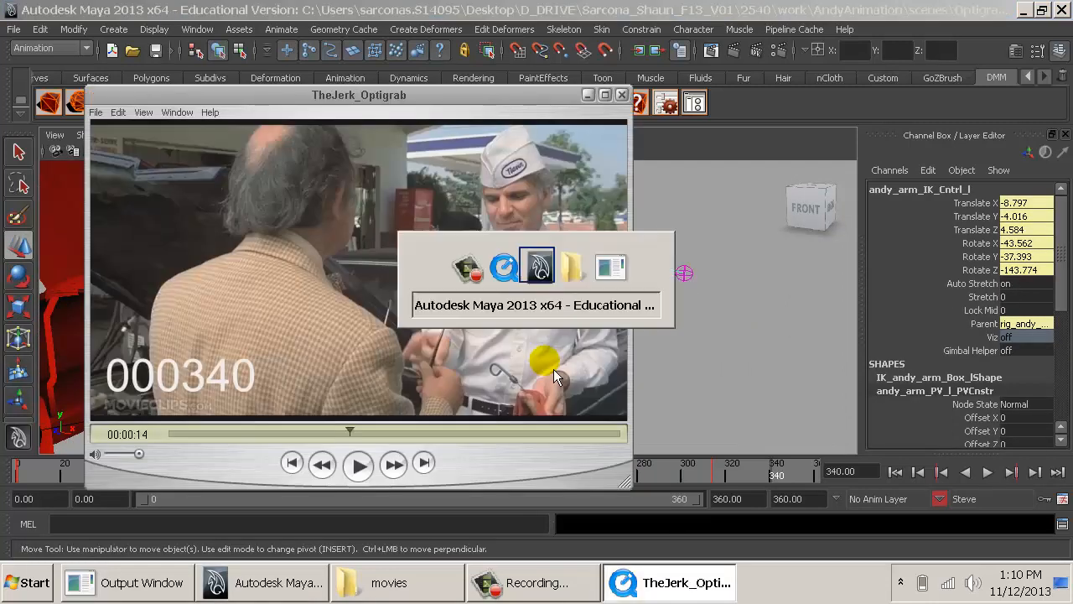
- Rotate Steve's shoulders spine control to about X 10.5, Y 6.7, Z 1.2
{"action": "left_click", "coordinate": [461, 304]}
{"action": "left_click", "coordinate": [461, 304]}
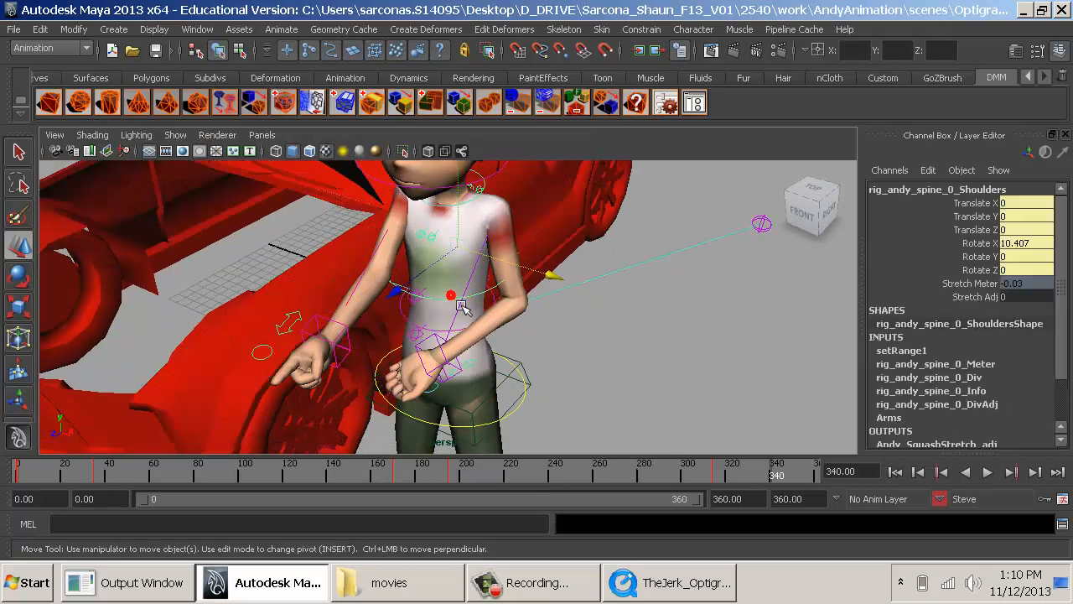
{"action": "key", "text": "e"}
{"action": "left_click_drag", "start_coordinate": [433, 360], "coordinate": [459, 357]}
{"action": "key", "text": "ctrl+z"}
{"action": "right_click_drag", "start_coordinate": [513, 325], "coordinate": [618, 384], "text": "alt"}
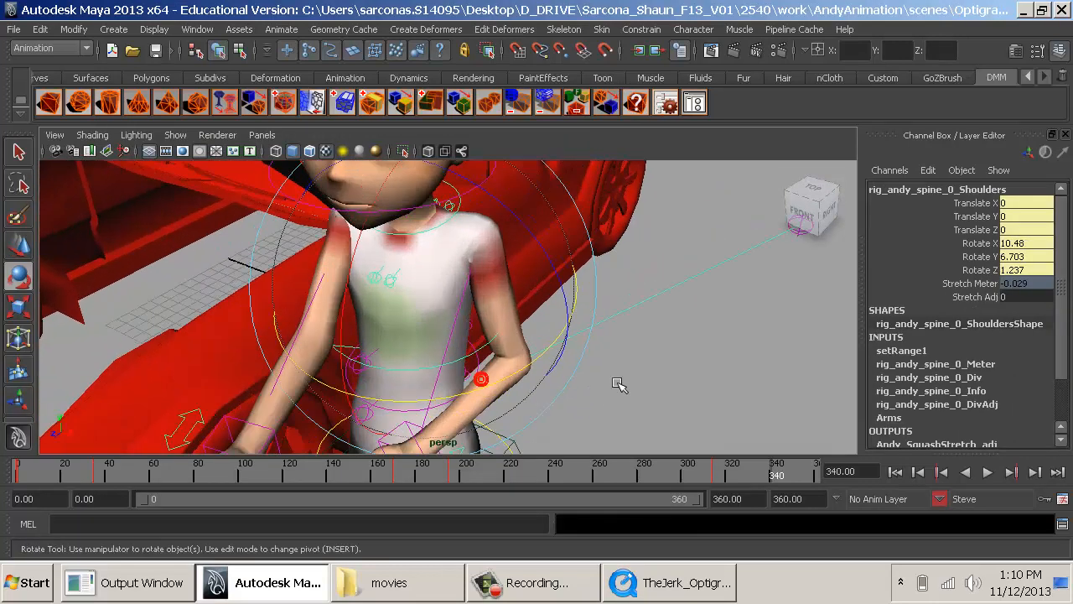
{"action": "left_click", "coordinate": [683, 433]}
- Rotate Steve's right and left clavicle FK controls to reposition his shoulders
{"action": "left_click_drag", "start_coordinate": [683, 433], "coordinate": [504, 396], "text": "alt"}
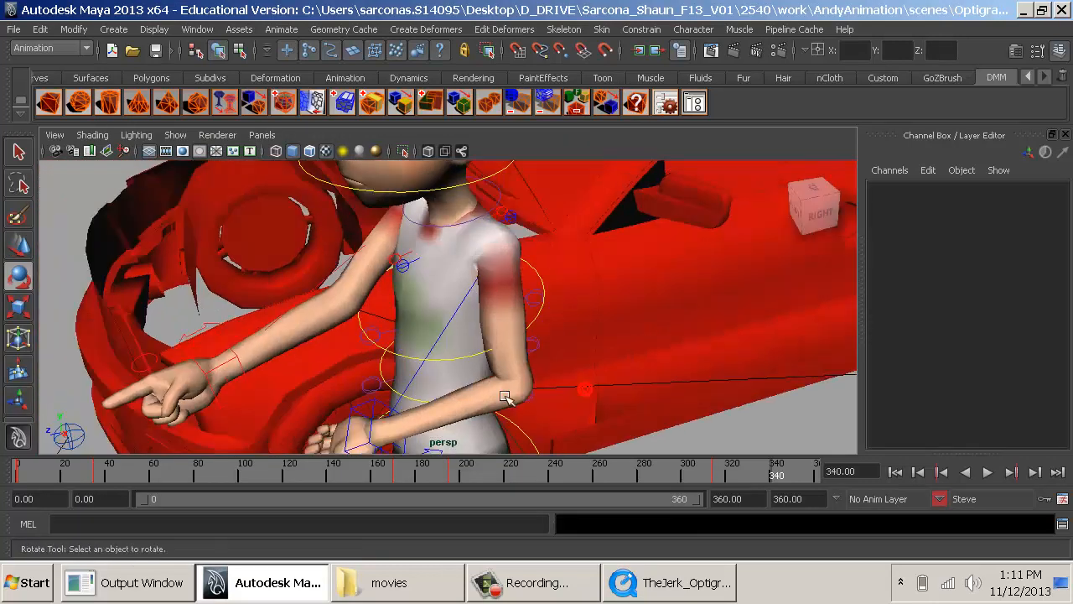
{"action": "left_click", "coordinate": [511, 217]}
{"action": "key", "text": "q"}
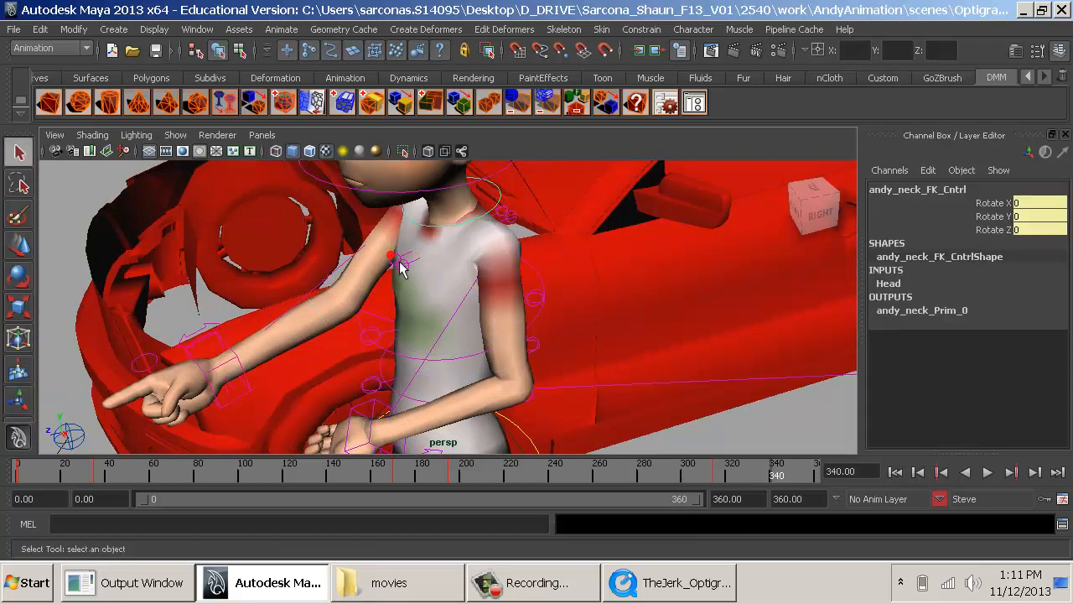
{"action": "left_click", "coordinate": [534, 275]}
{"action": "key", "text": "e"}
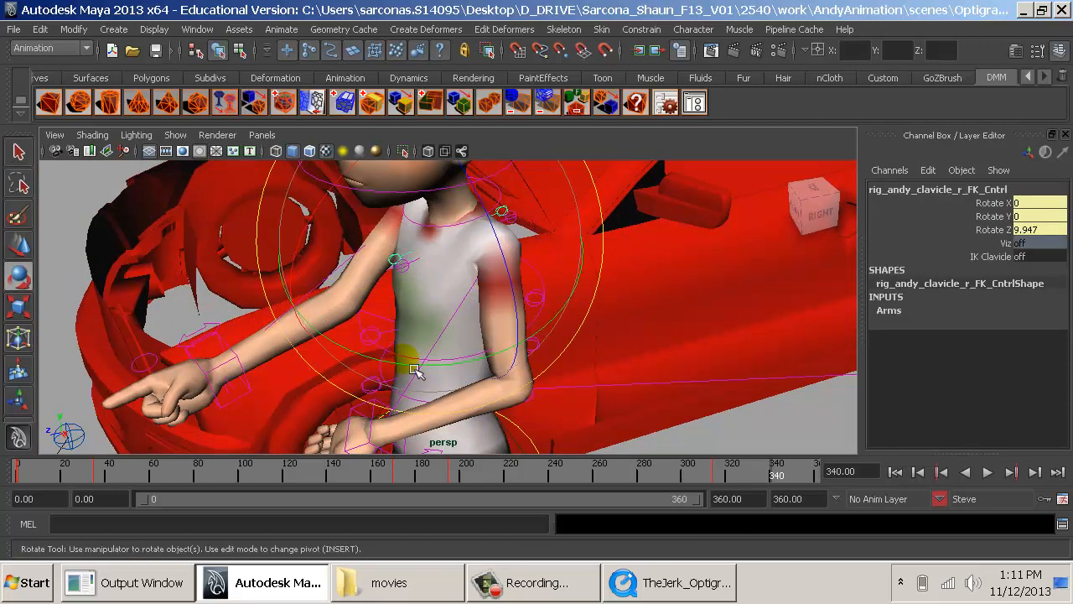
{"action": "left_click_drag", "start_coordinate": [411, 373], "coordinate": [557, 327]}
{"action": "key", "text": "q"}
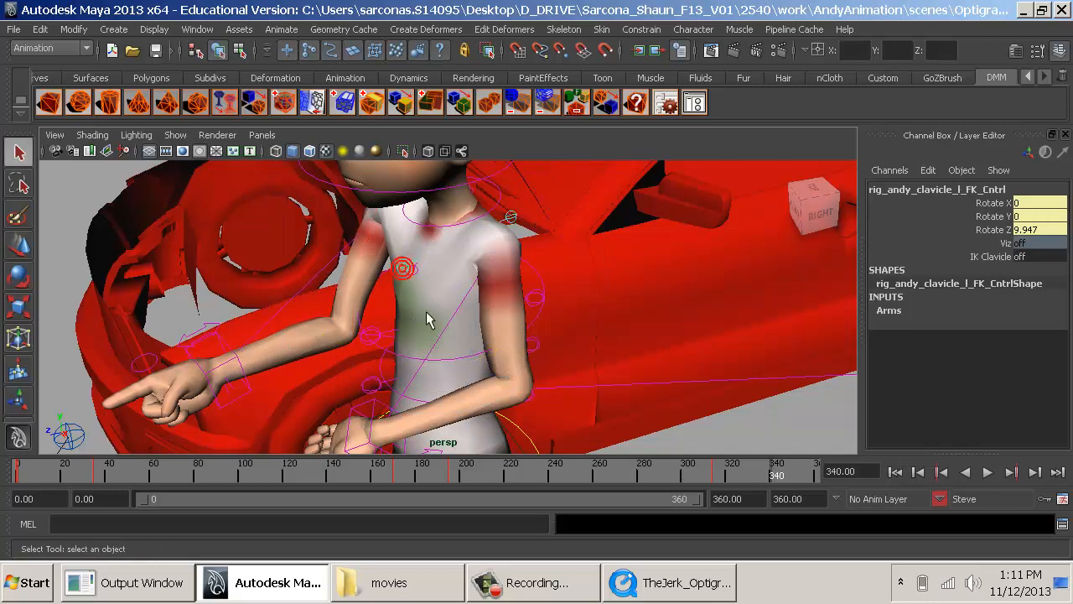
{"action": "key", "text": "e"}
{"action": "left_click_drag", "start_coordinate": [421, 320], "coordinate": [604, 407]}
{"action": "left_click", "coordinate": [623, 411]}
- Rotate Steve's left arm IK control to about X -54.1, Y -11.0, Z -119.0, using the reference clip as a guide
{"action": "middle_click_drag", "start_coordinate": [573, 422], "coordinate": [545, 437], "text": "alt"}
{"action": "right_click_drag", "start_coordinate": [545, 438], "coordinate": [603, 417], "text": "alt"}
{"action": "left_click", "coordinate": [518, 384]}
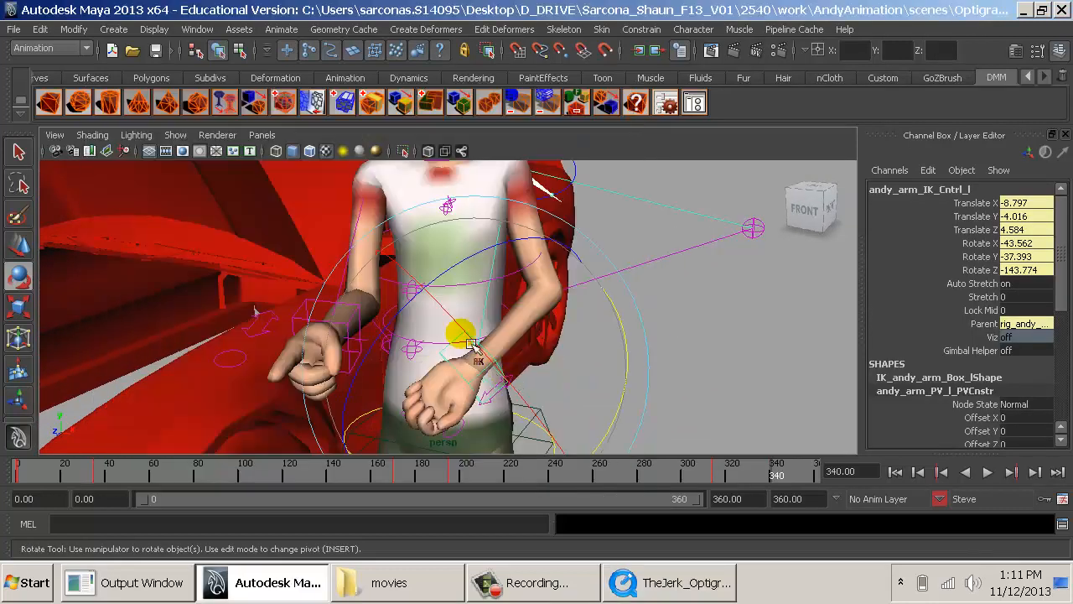
{"action": "left_click_drag", "start_coordinate": [472, 344], "coordinate": [501, 382]}
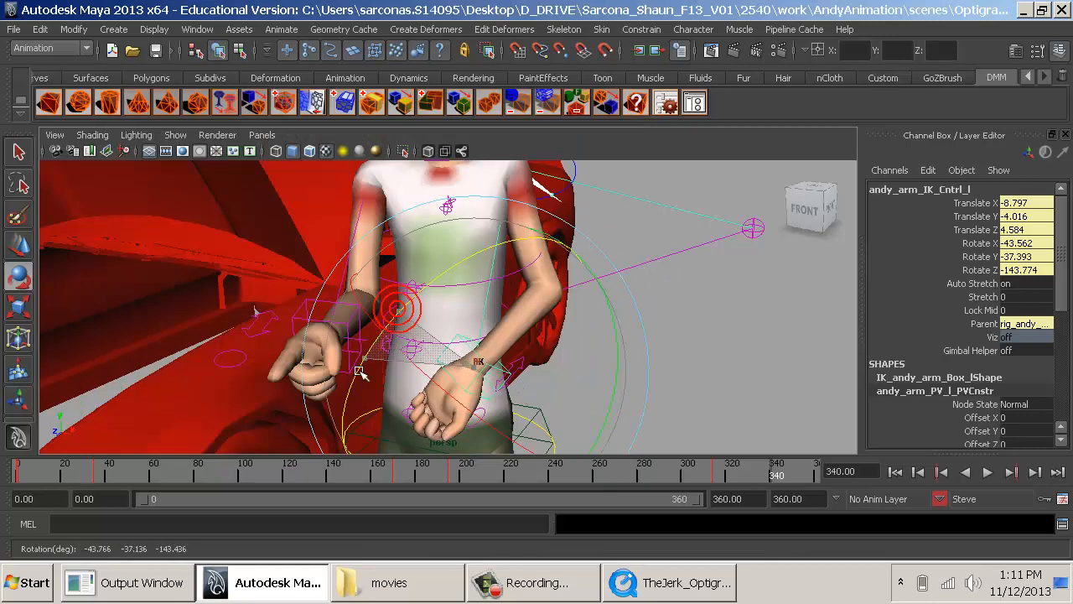
- Adjust the position of Steve's left arm IK control in front of his waist and compare the pose with the reference clip
{"action": "key", "text": "w"}
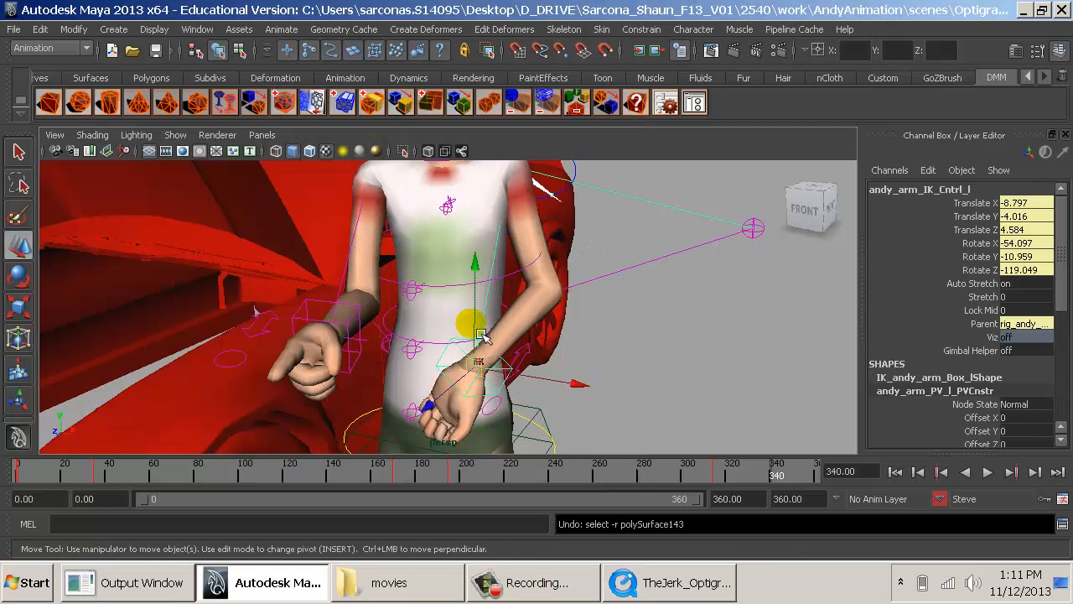
{"action": "left_click_drag", "start_coordinate": [489, 332], "coordinate": [501, 321]}
{"action": "left_click_drag", "start_coordinate": [465, 365], "coordinate": [553, 335]}
{"action": "left_click", "coordinate": [683, 334]}
{"action": "middle_click_drag", "start_coordinate": [686, 335], "coordinate": [772, 388], "text": "alt"}
{"action": "right_click_drag", "start_coordinate": [773, 388], "coordinate": [624, 375], "text": "alt"}
{"action": "left_click_drag", "start_coordinate": [625, 374], "coordinate": [665, 358], "text": "alt"}
{"action": "key", "text": "alt+Tab"}
{"action": "key", "text": "alt+Tab"}
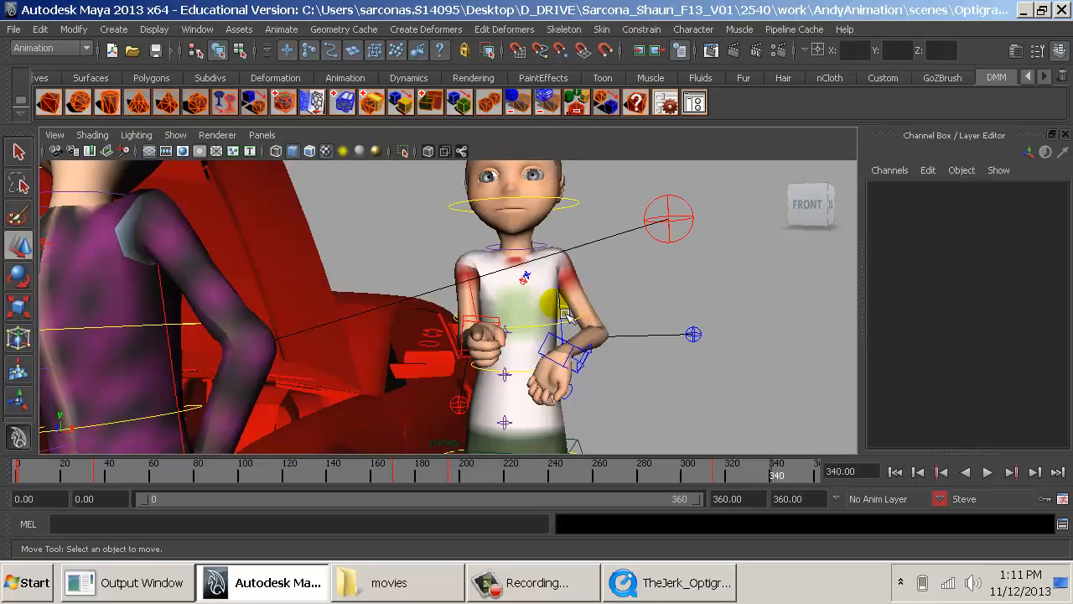
- Lower Steve's left arm IK control so the hand sits closer to his hip
{"action": "left_click", "coordinate": [584, 375]}
{"action": "left_click_drag", "start_coordinate": [577, 319], "coordinate": [567, 365]}
{"action": "left_click", "coordinate": [649, 391]}
{"action": "left_click_drag", "start_coordinate": [646, 389], "coordinate": [558, 355], "text": "alt"}
- Rotate Steve's neck IK control to tilt and turn his head slightly
{"action": "left_click", "coordinate": [547, 246]}
{"action": "key", "text": "e"}
{"action": "left_click_drag", "start_coordinate": [546, 246], "coordinate": [466, 284]}
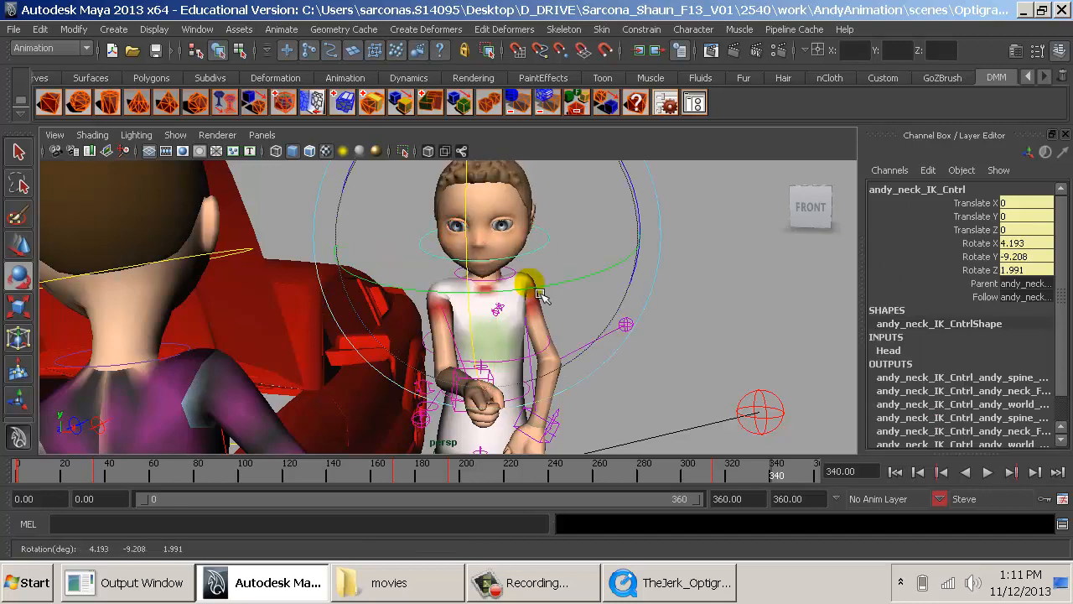
{"action": "left_click_drag", "start_coordinate": [540, 293], "coordinate": [525, 296]}
{"action": "left_click", "coordinate": [707, 352]}
- Move Steve's right arm IK control to about X 8.45, Y 1.59, Z -7.51 and rotate it to about X -88.5, Y -81.9, Z 4.3
{"action": "mouse_move", "coordinate": [690, 370]}
{"action": "left_mouse_down", "text": "alt"}
{"action": "mouse_move", "coordinate": [734, 374]}
{"action": "mouse_move", "coordinate": [685, 372]}
{"action": "left_mouse_up", "text": "alt"}
{"action": "right_click_drag", "start_coordinate": [685, 371], "coordinate": [584, 378], "text": "alt"}
{"action": "middle_click_drag", "start_coordinate": [584, 378], "coordinate": [544, 320], "text": "alt"}
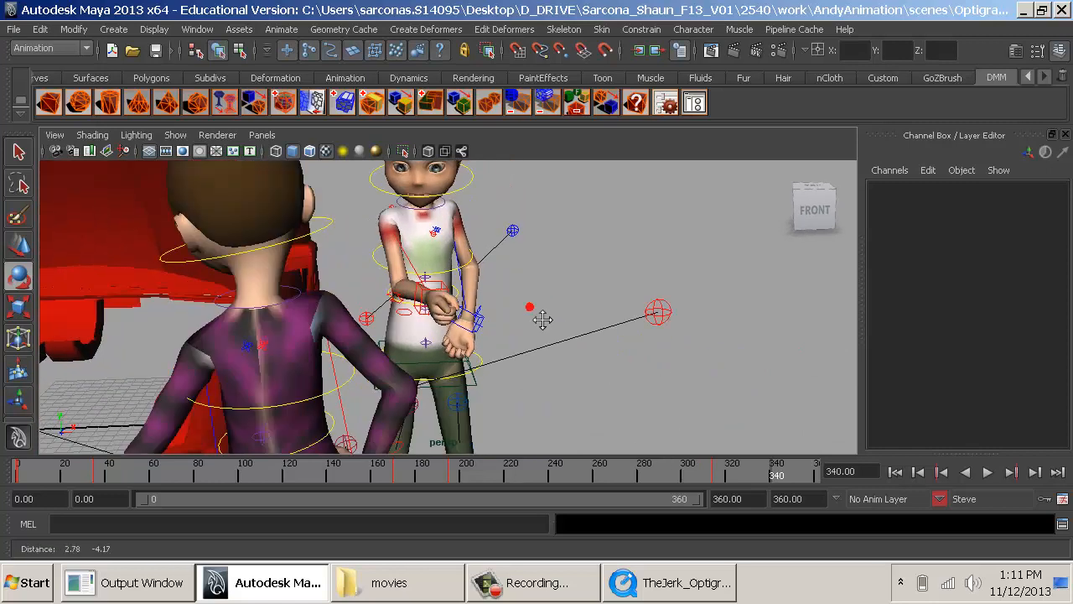
{"action": "left_click", "coordinate": [438, 304]}
{"action": "key", "text": "w"}
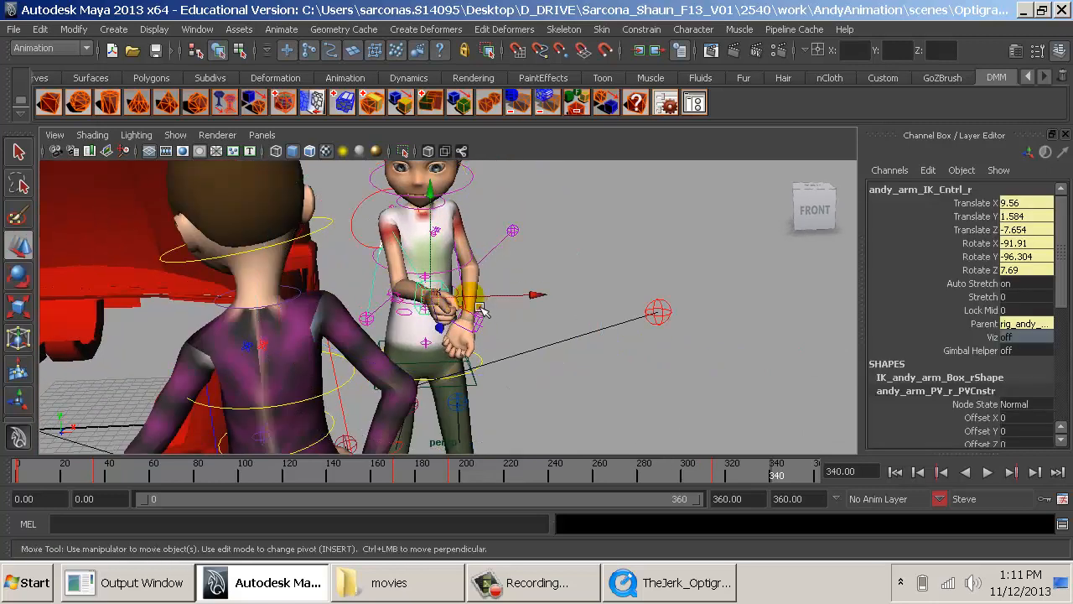
{"action": "left_click_drag", "start_coordinate": [473, 310], "coordinate": [476, 324]}
{"action": "key", "text": "e"}
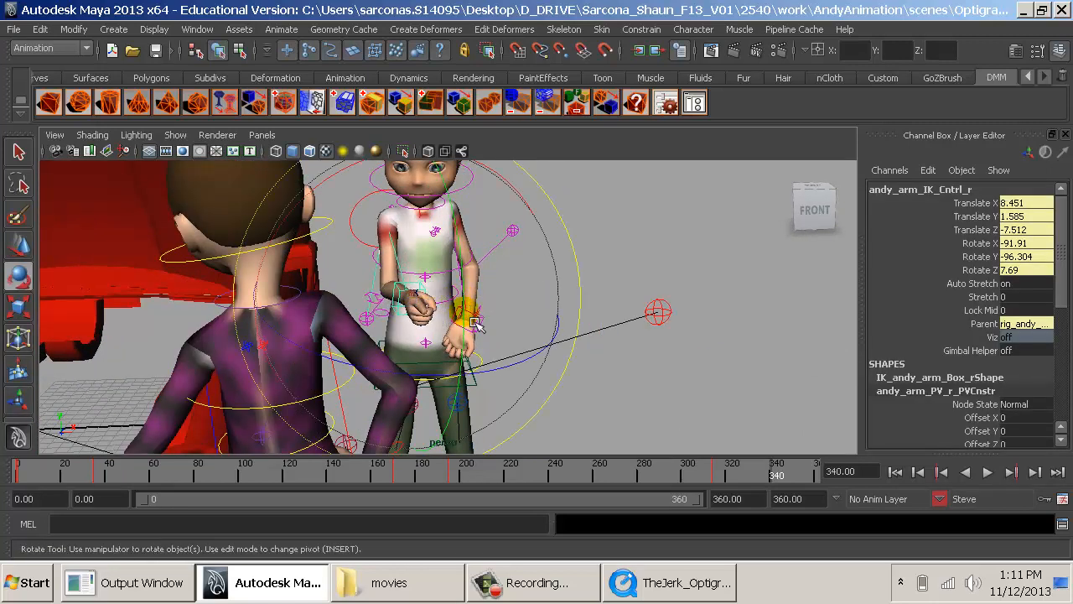
{"action": "left_click_drag", "start_coordinate": [526, 378], "coordinate": [489, 375]}
{"action": "left_click", "coordinate": [609, 396]}
{"action": "left_click_drag", "start_coordinate": [611, 398], "coordinate": [676, 381], "text": "alt"}
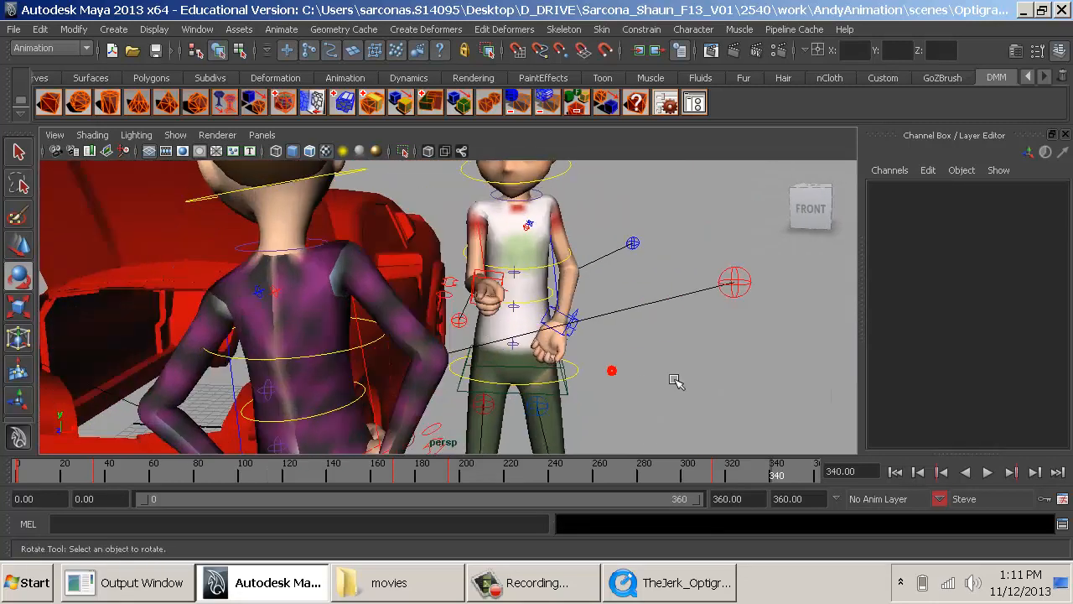
- Compare Steve's frame 340 pose with the reference clip from several angles and scrub the clip slightly
{"action": "key", "text": "alt+Tab"}
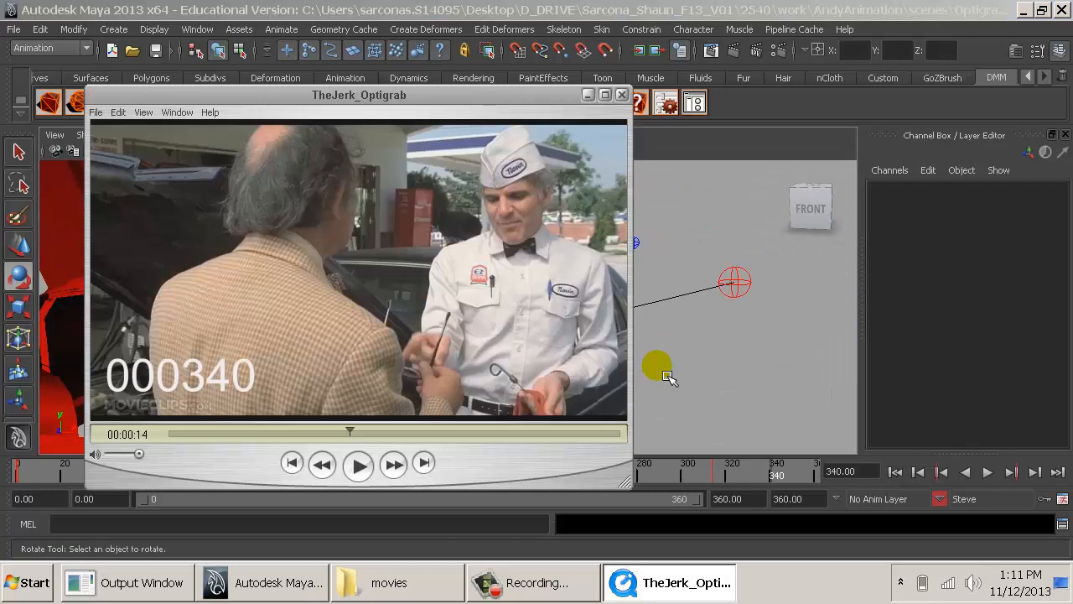
{"action": "key", "text": "alt+Tab"}
{"action": "left_click_drag", "start_coordinate": [595, 343], "coordinate": [620, 290], "text": "alt"}
{"action": "middle_click_drag", "start_coordinate": [621, 289], "coordinate": [576, 348], "text": "alt"}
{"action": "right_click_drag", "start_coordinate": [576, 348], "coordinate": [537, 333], "text": "alt"}
{"action": "left_click_drag", "start_coordinate": [537, 333], "coordinate": [538, 316], "text": "alt"}
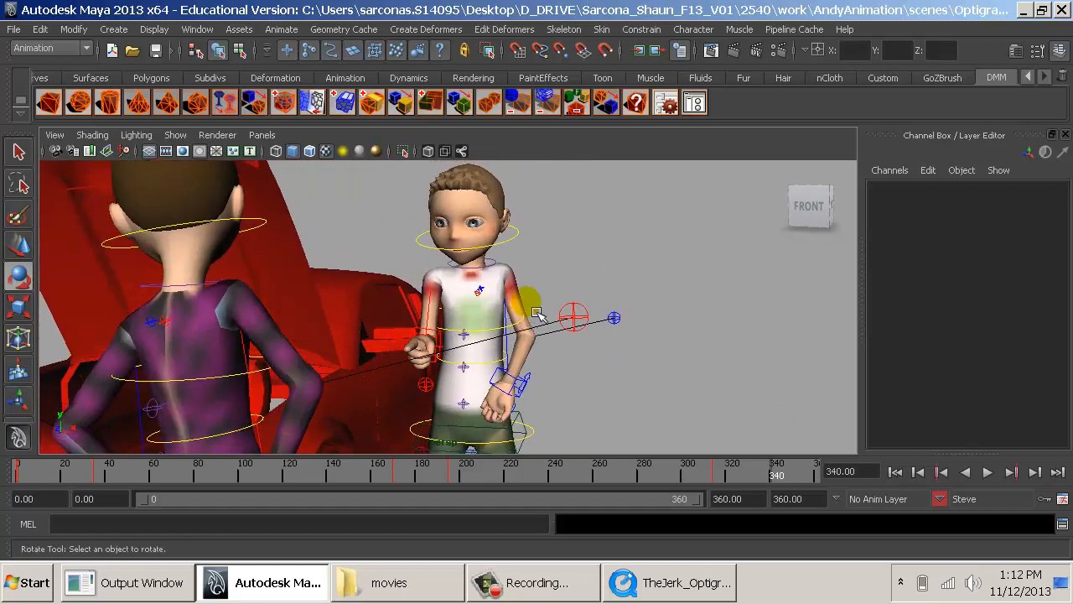
{"action": "left_click", "coordinate": [696, 578]}
{"action": "mouse_move", "coordinate": [370, 441]}
{"action": "left_mouse_down"}
{"action": "mouse_move", "coordinate": [356, 439]}
{"action": "mouse_move", "coordinate": [376, 439]}
{"action": "left_mouse_up"}
{"action": "left_click", "coordinate": [671, 591]}
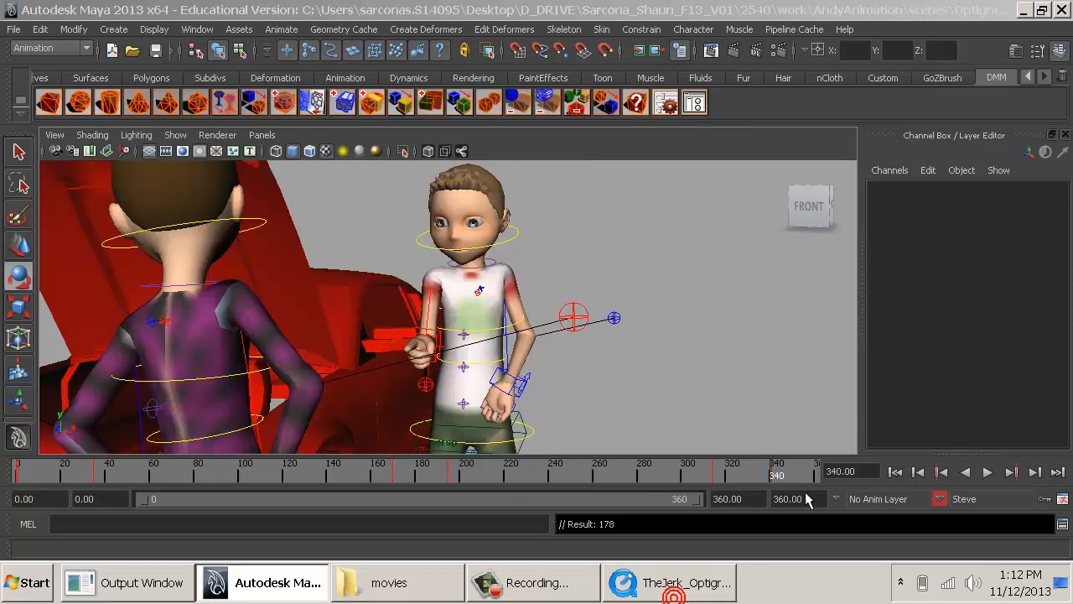
- Play the whole animation from frame 0 to review Steve's motion
{"action": "left_click_drag", "start_coordinate": [790, 467], "coordinate": [829, 471]}
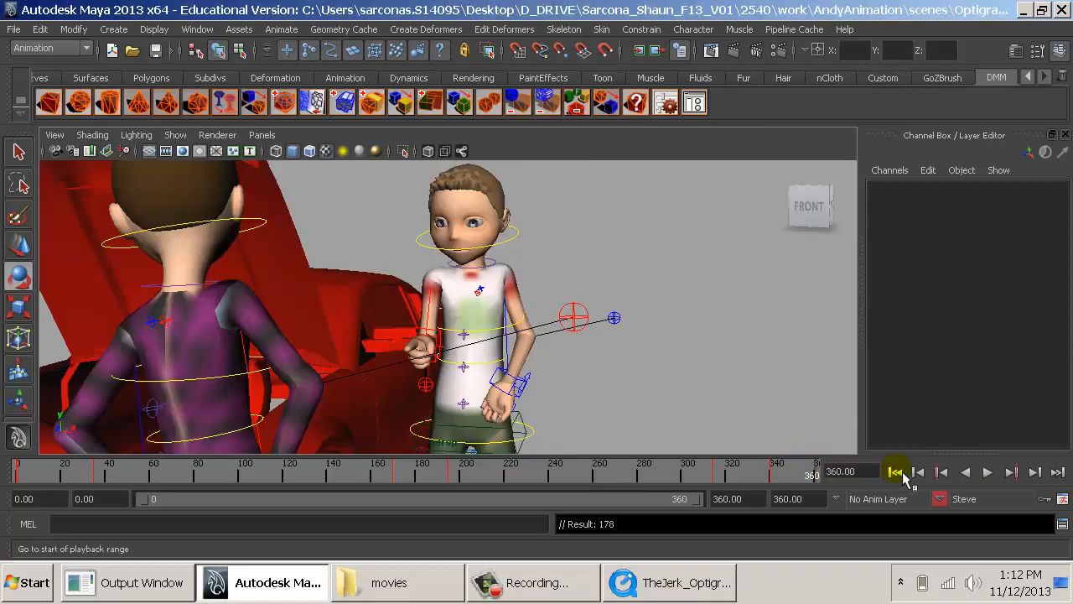
{"action": "left_click", "coordinate": [899, 473]}
{"action": "key", "text": "alt+v"}
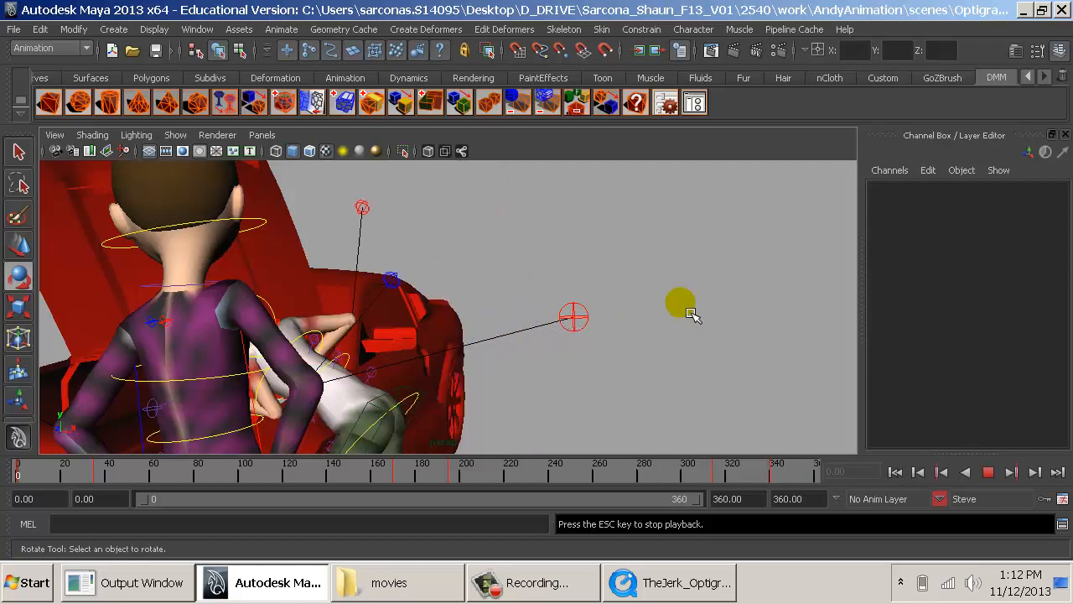
{"action": "key", "text": "Escape"}
- At frame 340, try turning Steve's right arm IK control around to about X 271.1 and inspect the hand up close
{"action": "left_click_drag", "start_coordinate": [722, 484], "coordinate": [779, 479]}
{"action": "left_click", "coordinate": [449, 344]}
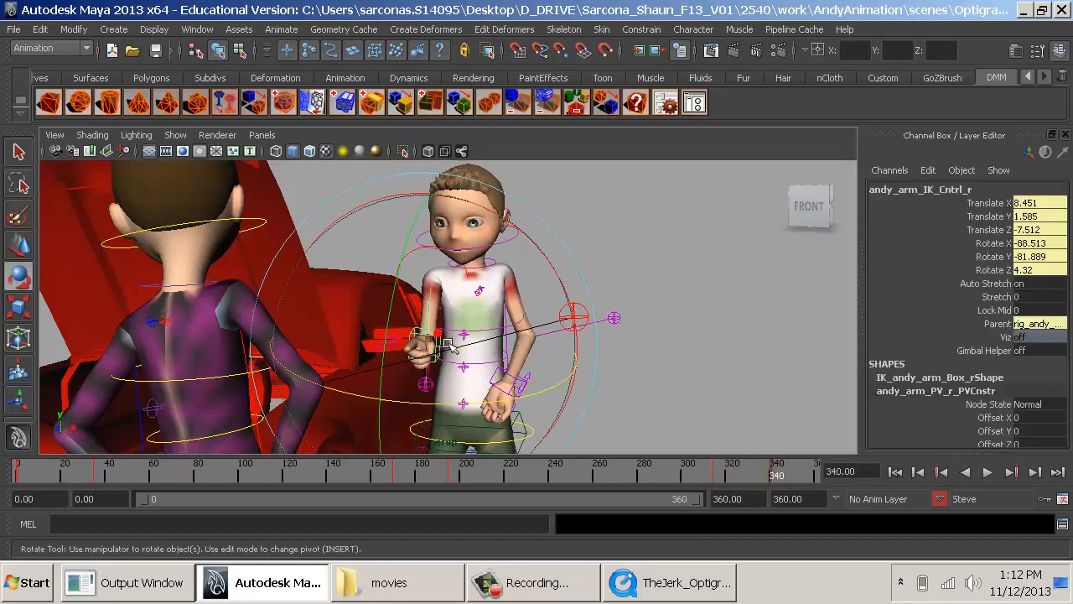
{"action": "left_click_drag", "start_coordinate": [534, 245], "coordinate": [507, 290]}
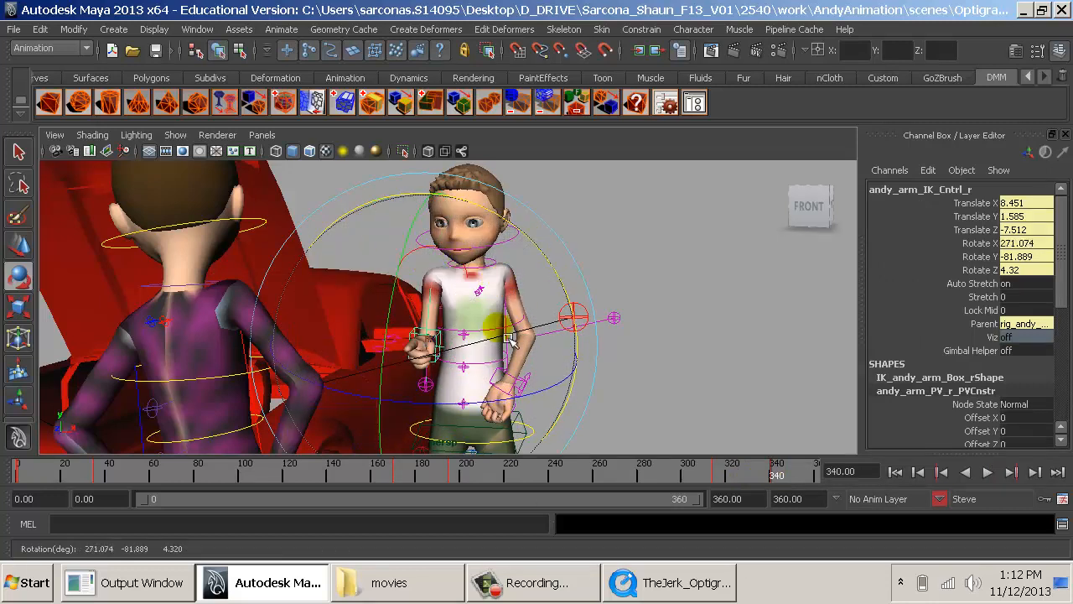
{"action": "right_click_drag", "start_coordinate": [509, 338], "coordinate": [533, 339], "text": "alt"}
{"action": "left_click_drag", "start_coordinate": [533, 339], "coordinate": [427, 346], "text": "alt"}
{"action": "right_click_drag", "start_coordinate": [428, 345], "coordinate": [788, 407], "text": "alt"}
{"action": "middle_click_drag", "start_coordinate": [558, 402], "coordinate": [554, 266], "text": "alt"}
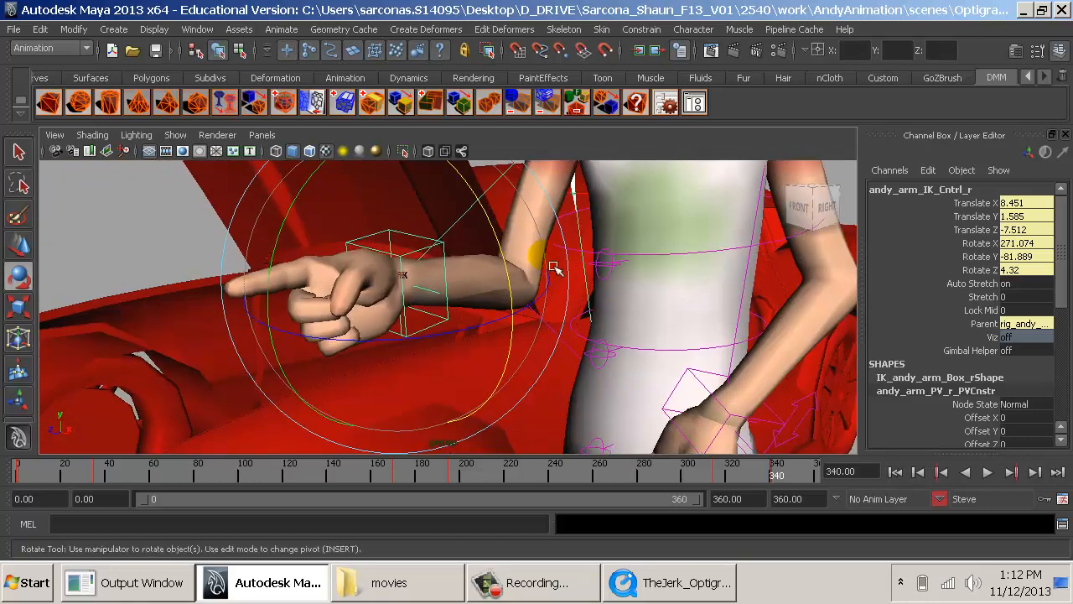
{"action": "left_click_drag", "start_coordinate": [553, 267], "coordinate": [520, 272], "text": "alt"}
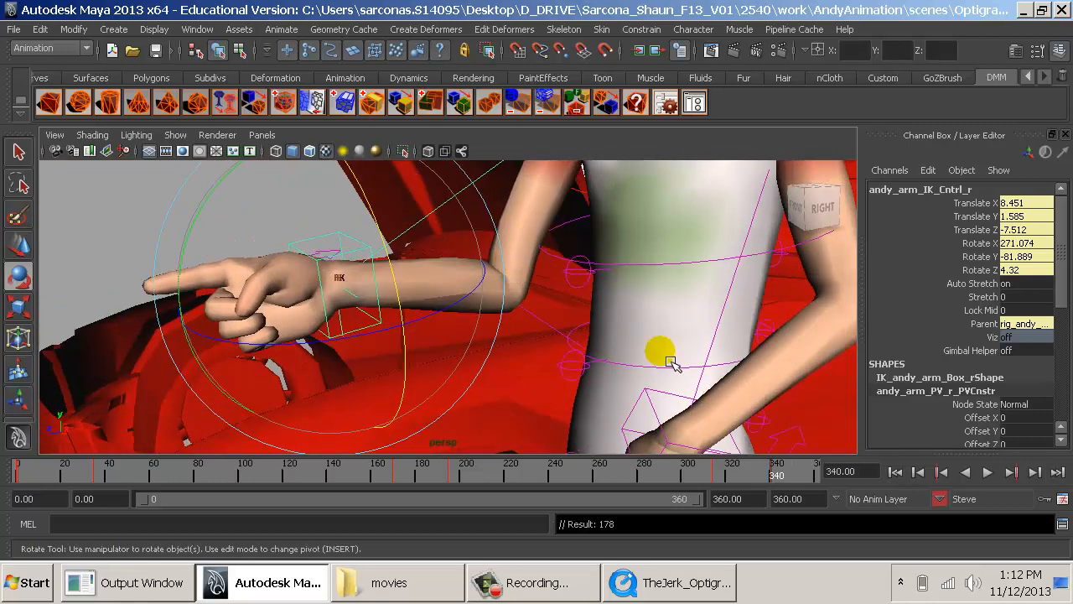
{"action": "left_click_drag", "start_coordinate": [659, 339], "coordinate": [754, 357], "text": "alt"}
{"action": "right_click_drag", "start_coordinate": [754, 356], "coordinate": [585, 403], "text": "alt"}
{"action": "left_click_drag", "start_coordinate": [585, 403], "coordinate": [616, 423], "text": "alt"}
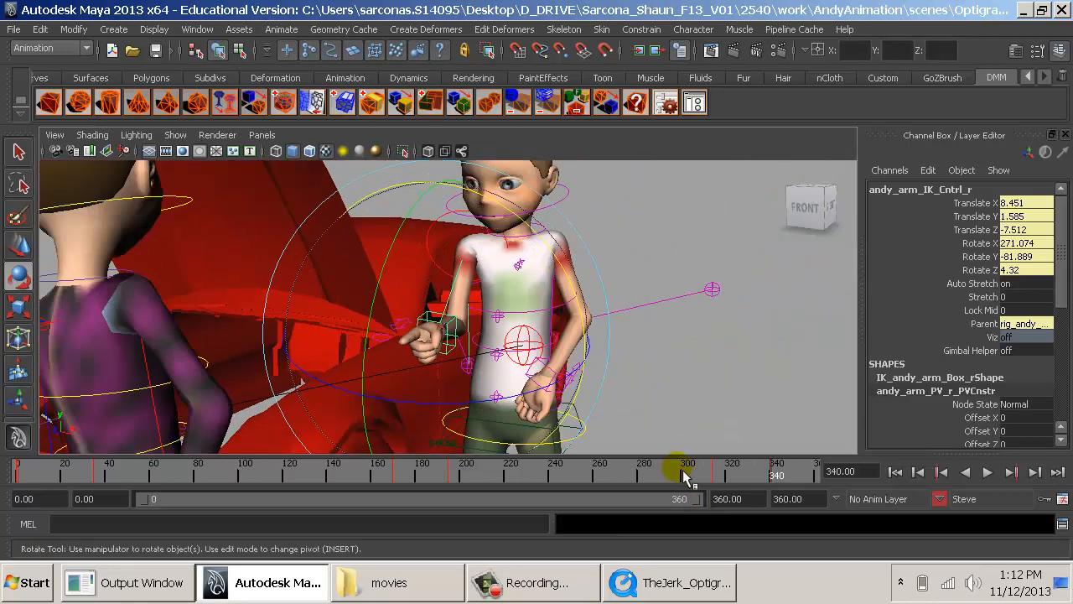
- Play the animation and scrub around frames 322 and 323 to examine how the right hand rotates between keys
{"action": "left_click", "coordinate": [684, 476]}
{"action": "key", "text": "alt+v"}
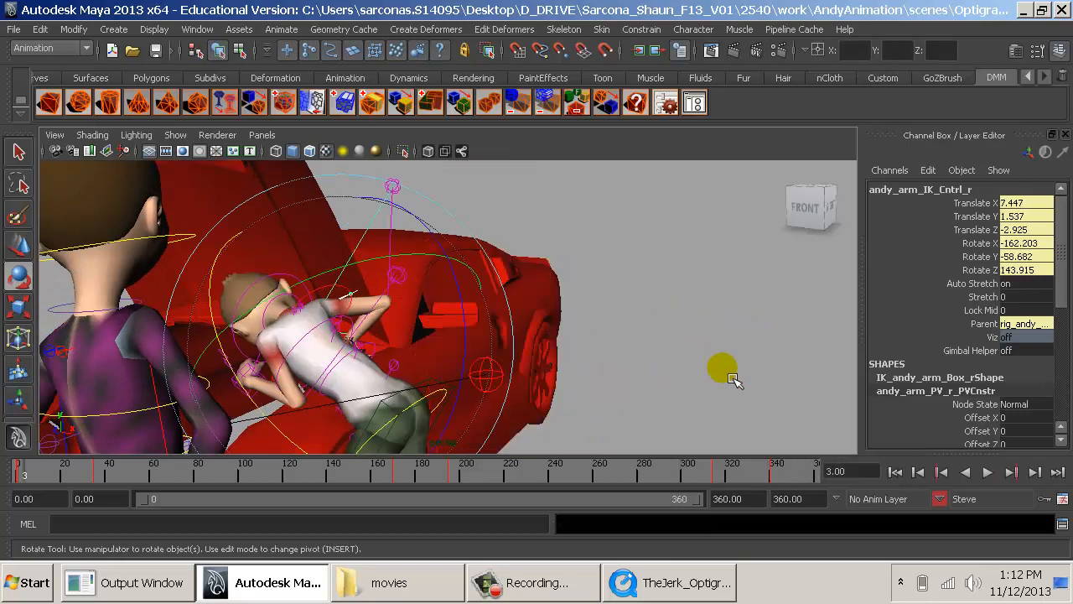
{"action": "mouse_move", "coordinate": [726, 469]}
{"action": "left_mouse_down"}
{"action": "mouse_move", "coordinate": [716, 471]}
{"action": "mouse_move", "coordinate": [763, 474]}
{"action": "mouse_move", "coordinate": [738, 476]}
{"action": "left_mouse_up"}
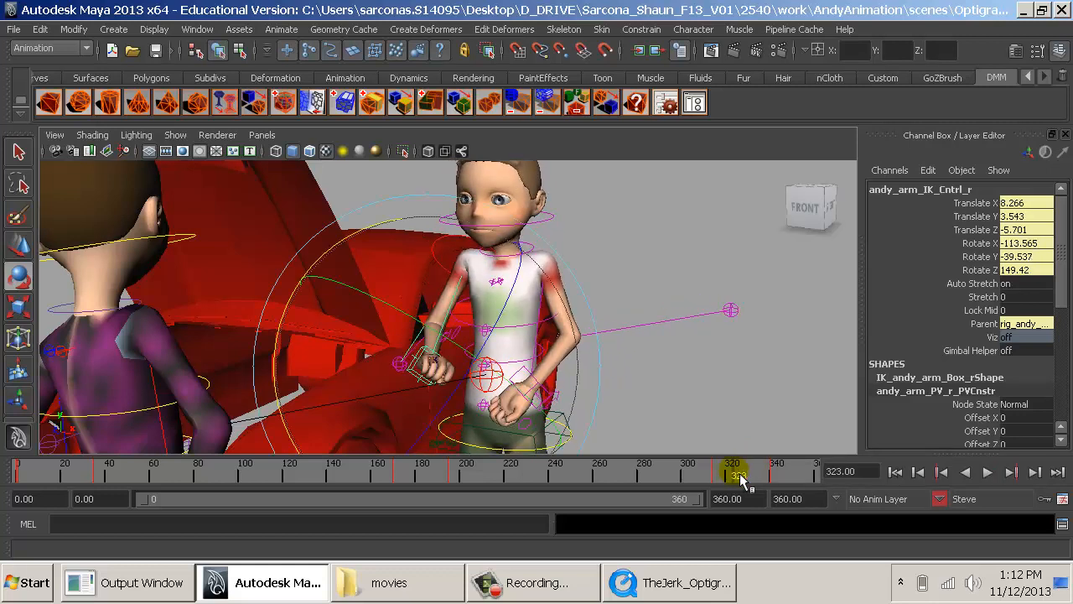
{"action": "left_click", "coordinate": [940, 472]}
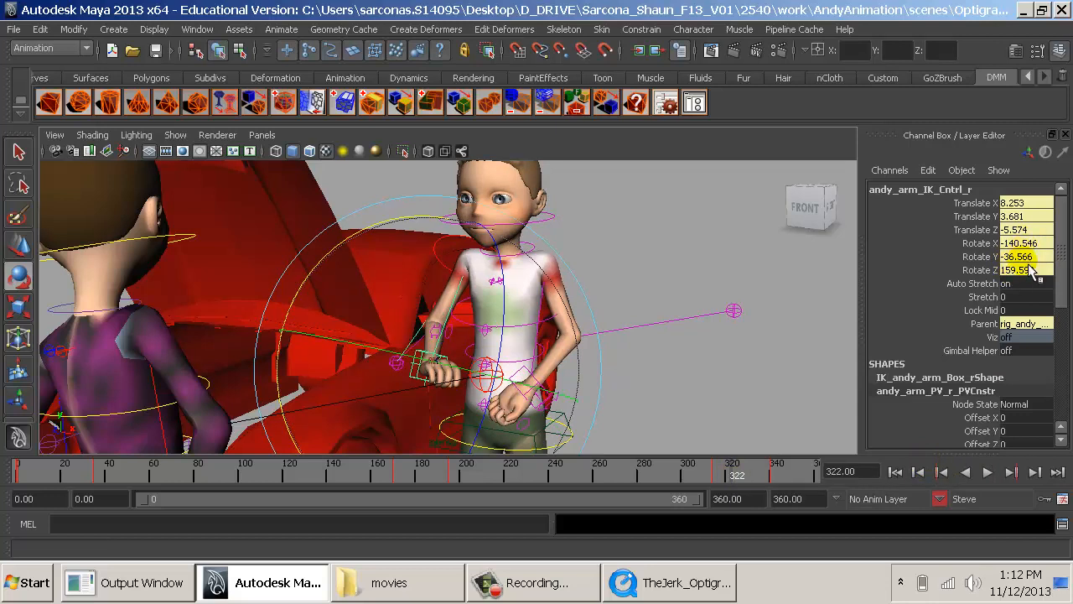
- Check the right arm IK control's rotation at the frame 314 key, and set its Rotate X to -260 at frame 340
{"action": "left_click", "coordinate": [942, 473]}
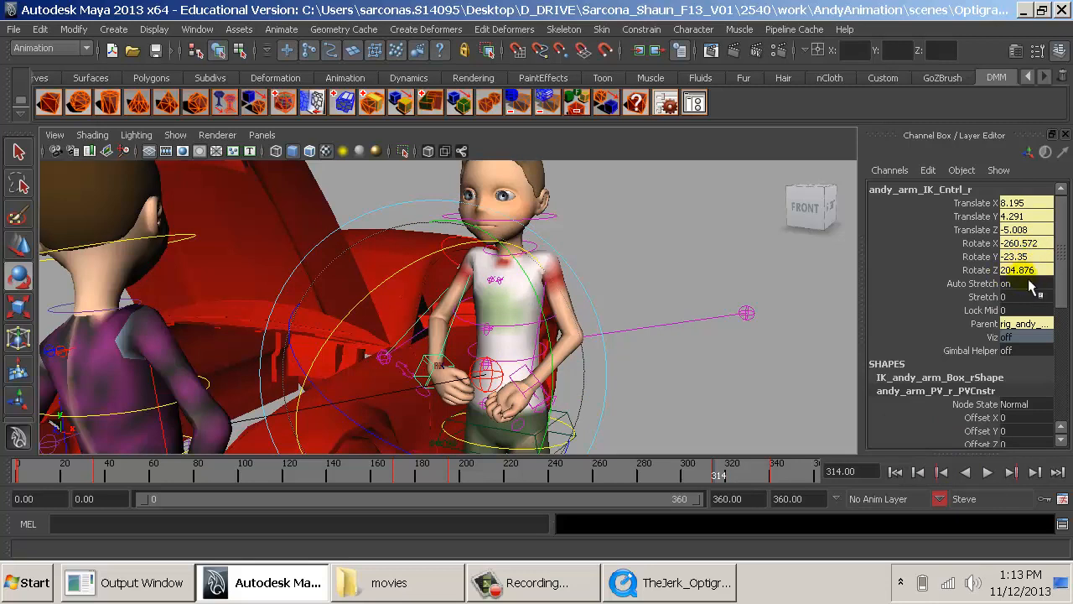
{"action": "left_click", "coordinate": [1012, 472]}
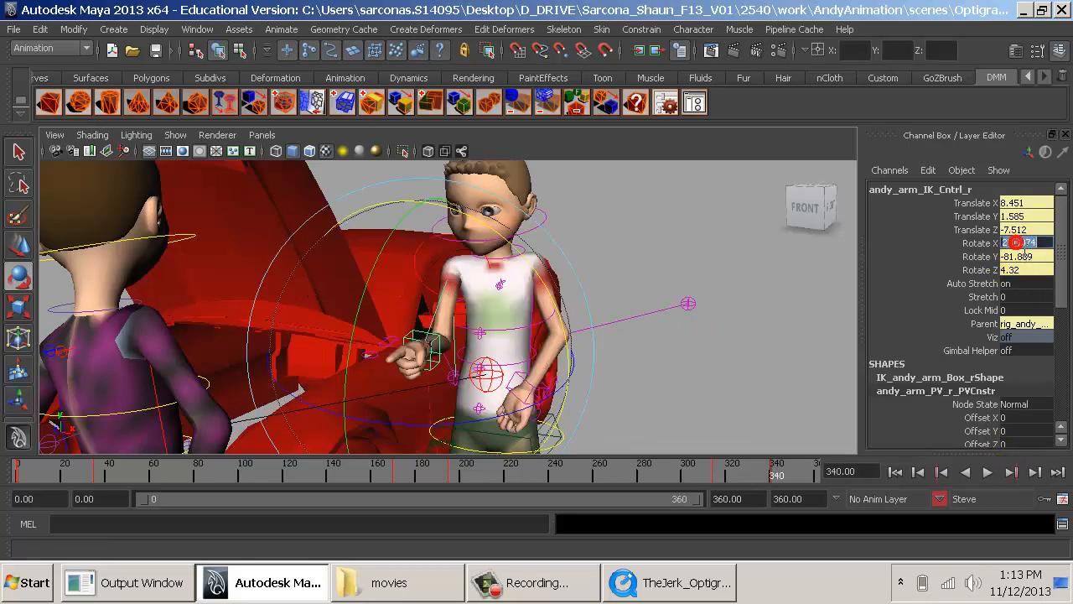
{"action": "key", "text": "Tab"}
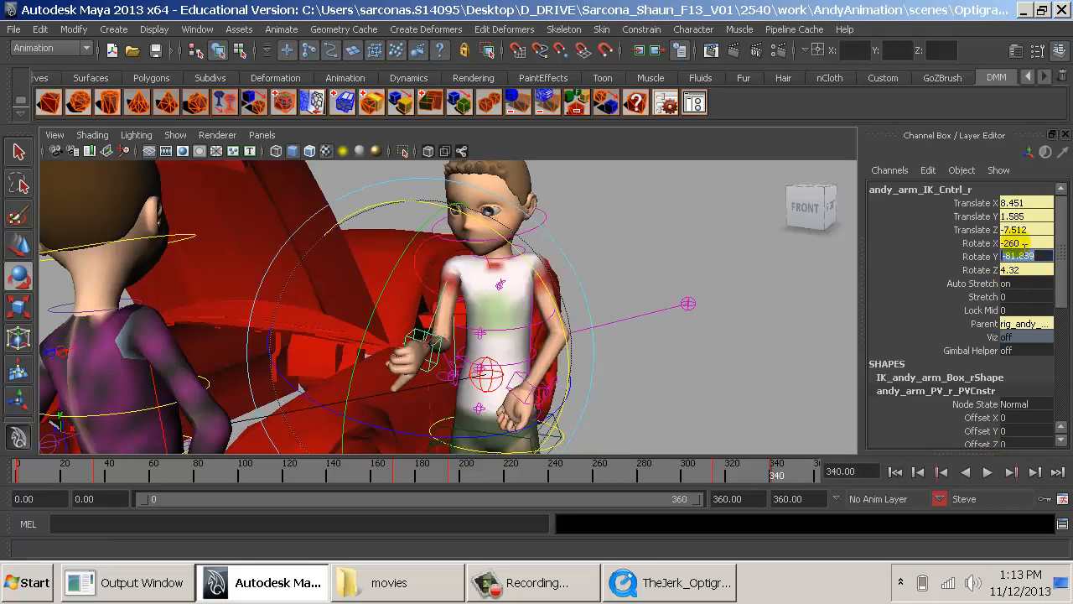
- Try Rotate Y 23 and Rotate Z 204 on the right arm IK control at frame 340, and recheck the frame 314 key
{"action": "type", "text": "23"}
{"action": "key", "text": "Tab"}
{"action": "type", "text": "204"}
{"action": "key", "text": "Return"}
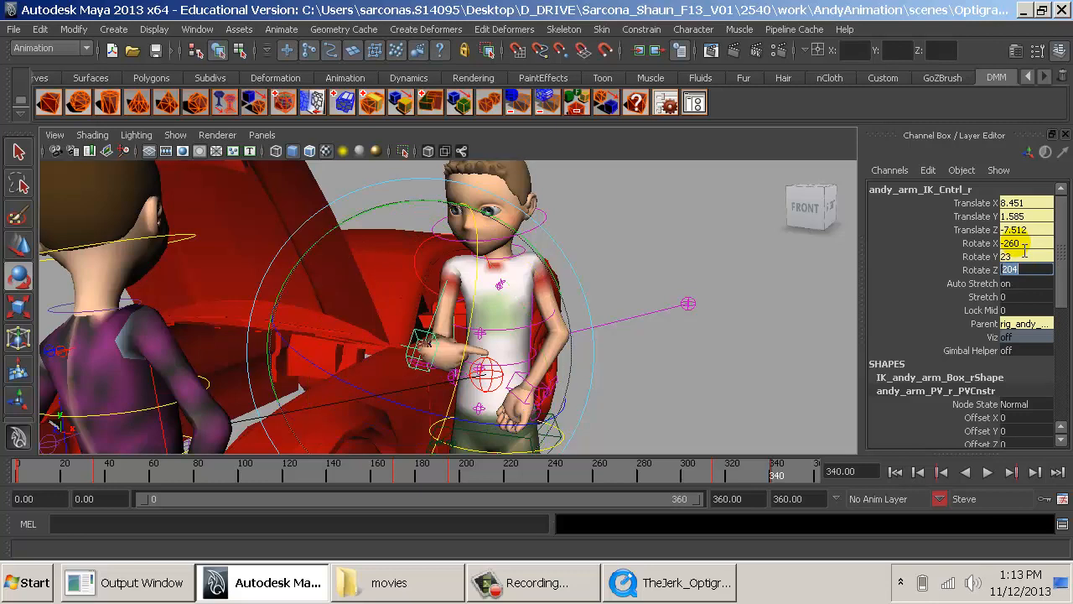
{"action": "left_click", "coordinate": [942, 474]}
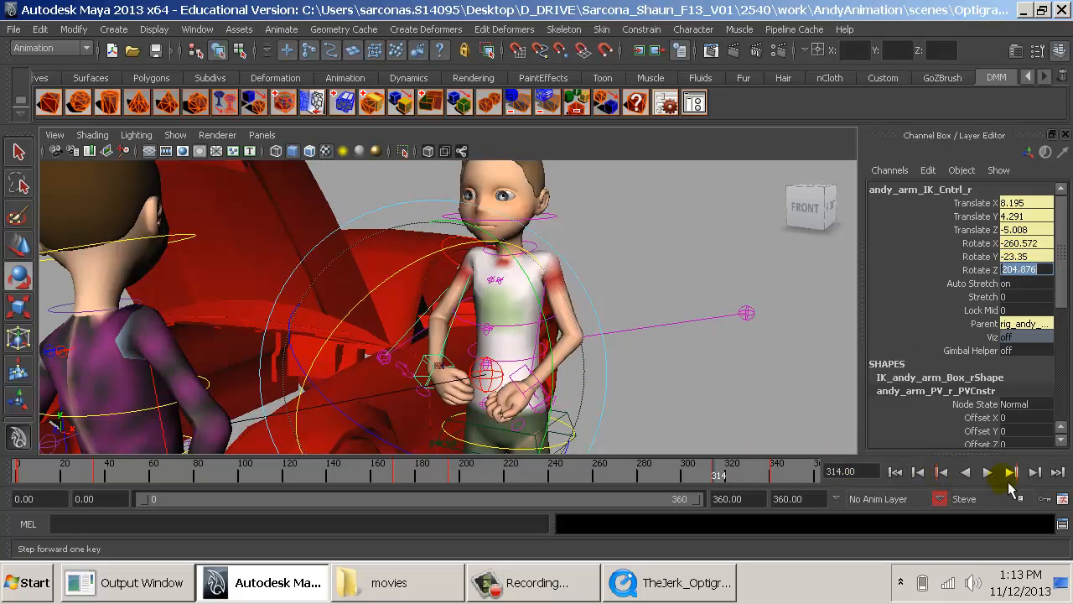
{"action": "left_click", "coordinate": [1011, 472]}
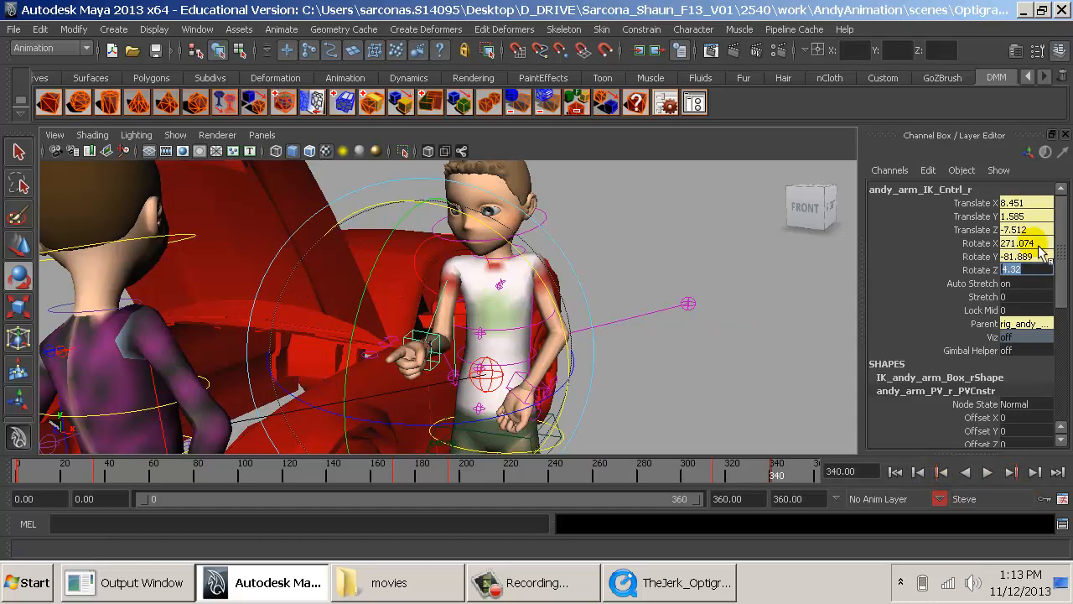
- At frame 340, set the right arm IK control's rotation to X -260, Y -23 and Z 204
{"action": "double_click", "coordinate": [1038, 243]}
{"action": "type", "text": "-260"}
{"action": "key", "text": "Tab"}
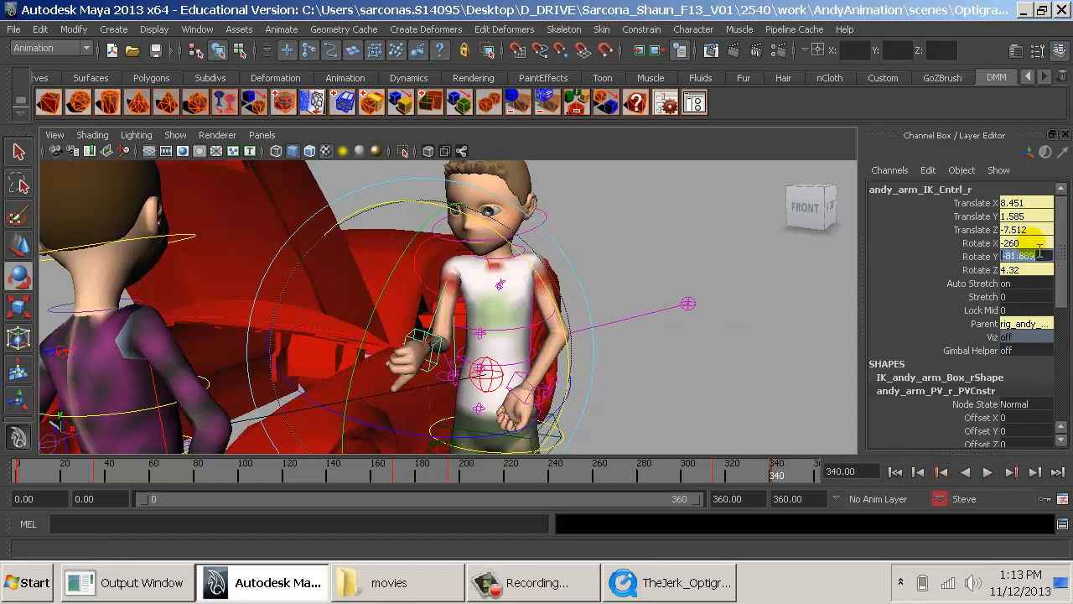
{"action": "type", "text": "-23"}
{"action": "key", "text": "Tab"}
{"action": "type", "text": "204"}
{"action": "key", "text": "Return"}
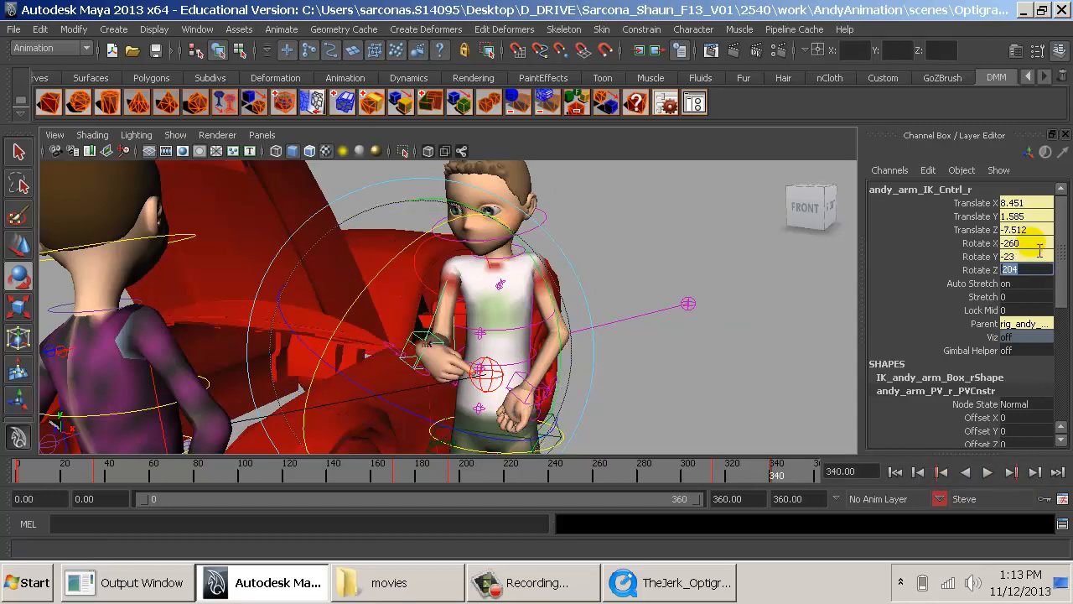
- Rotate the right arm IK control to about X -185.9, Y -81.5, Z 93.9 and key it at frame 340
{"action": "left_click_drag", "start_coordinate": [671, 243], "coordinate": [622, 307], "text": "alt"}
{"action": "middle_click_drag", "start_coordinate": [623, 307], "coordinate": [628, 249], "text": "alt"}
{"action": "middle_click_drag", "start_coordinate": [494, 361], "coordinate": [468, 394], "text": "alt"}
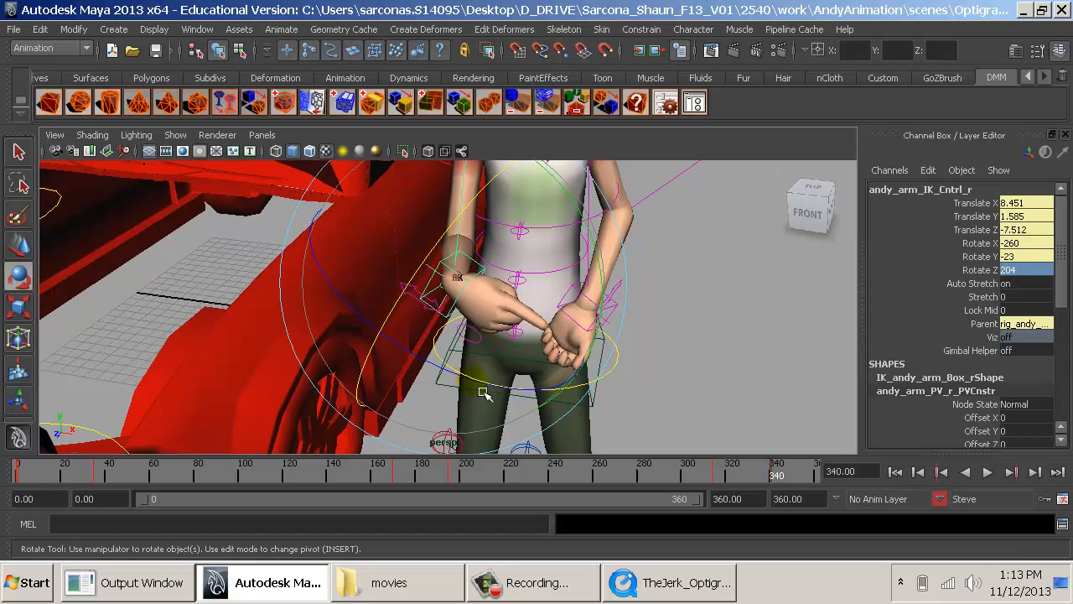
{"action": "left_click_drag", "start_coordinate": [483, 393], "coordinate": [527, 336]}
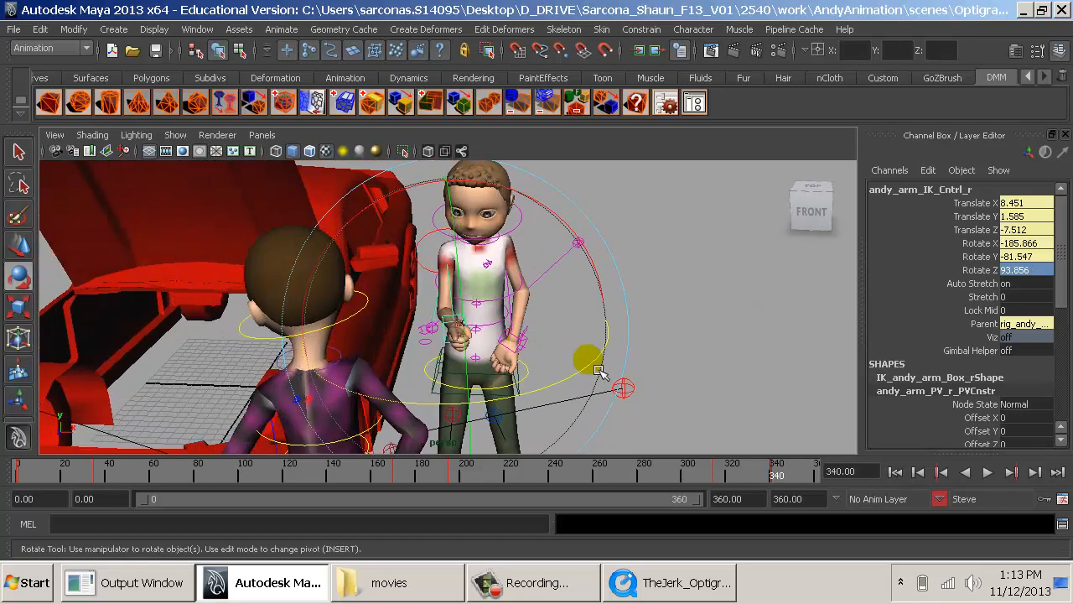
{"action": "key", "text": "s"}
- Scrub through the animation from frame 0 to review Steve's right hand motion
{"action": "left_click_drag", "start_coordinate": [744, 475], "coordinate": [777, 477]}
{"action": "left_click_drag", "start_coordinate": [795, 410], "coordinate": [641, 410], "text": "alt"}
{"action": "right_click_drag", "start_coordinate": [641, 411], "coordinate": [564, 382], "text": "alt"}
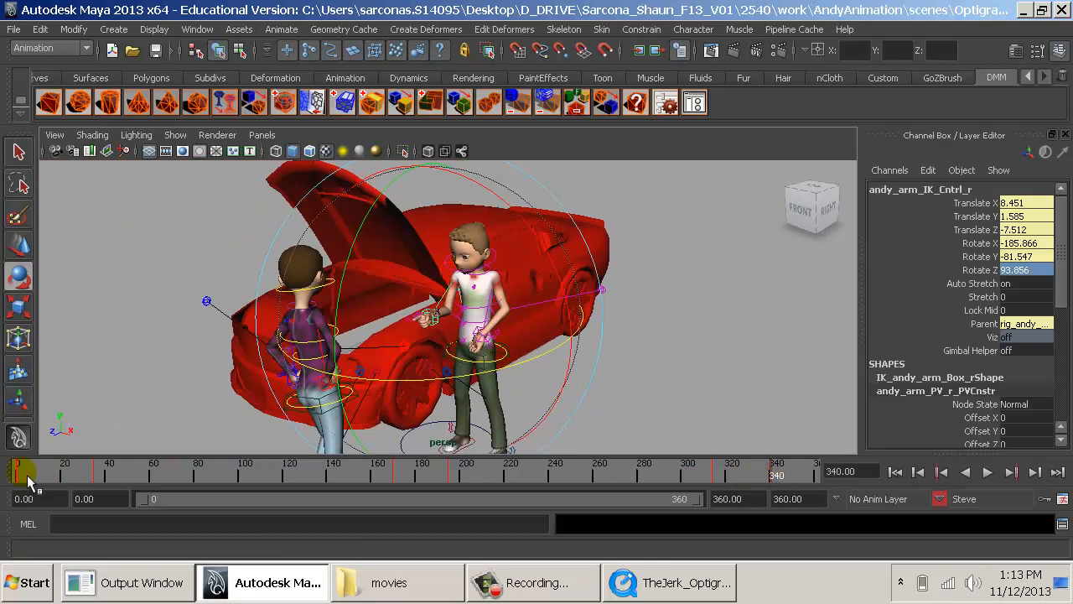
{"action": "left_click_drag", "start_coordinate": [25, 474], "coordinate": [498, 483]}
{"action": "left_click_drag", "start_coordinate": [716, 486], "coordinate": [8, 480]}
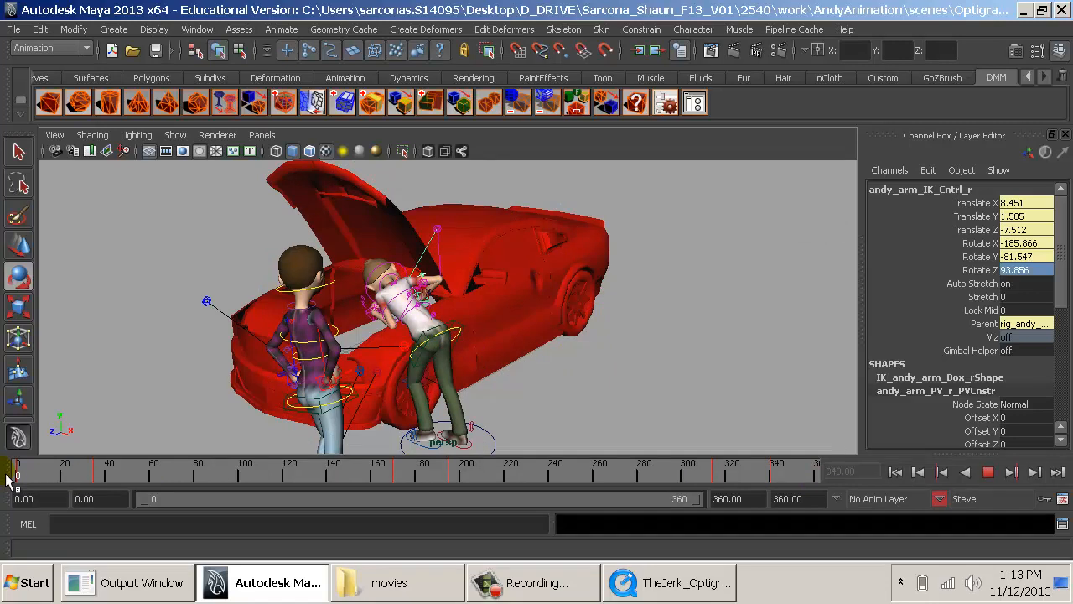
- Add the whole car to a new display layer named Car
{"action": "left_click", "coordinate": [642, 330]}
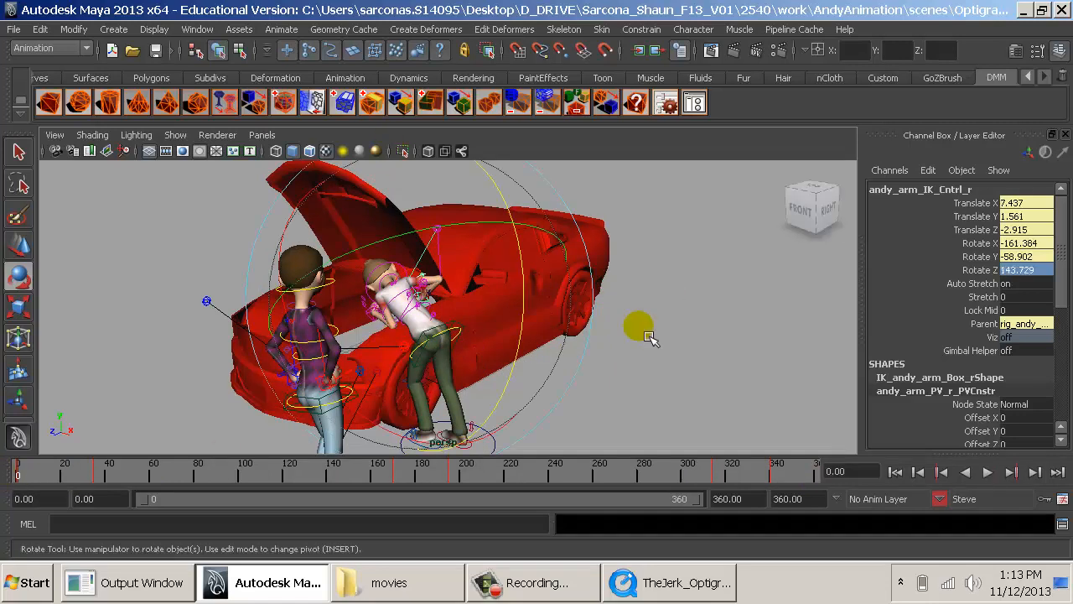
{"action": "left_click", "coordinate": [610, 253]}
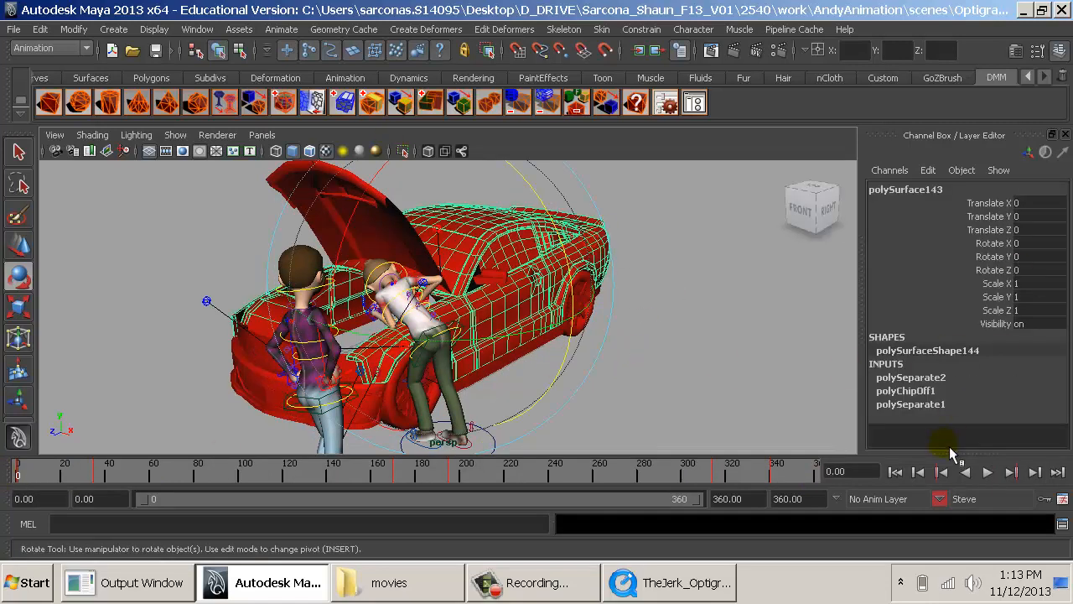
{"action": "left_click_drag", "start_coordinate": [956, 467], "coordinate": [957, 323]}
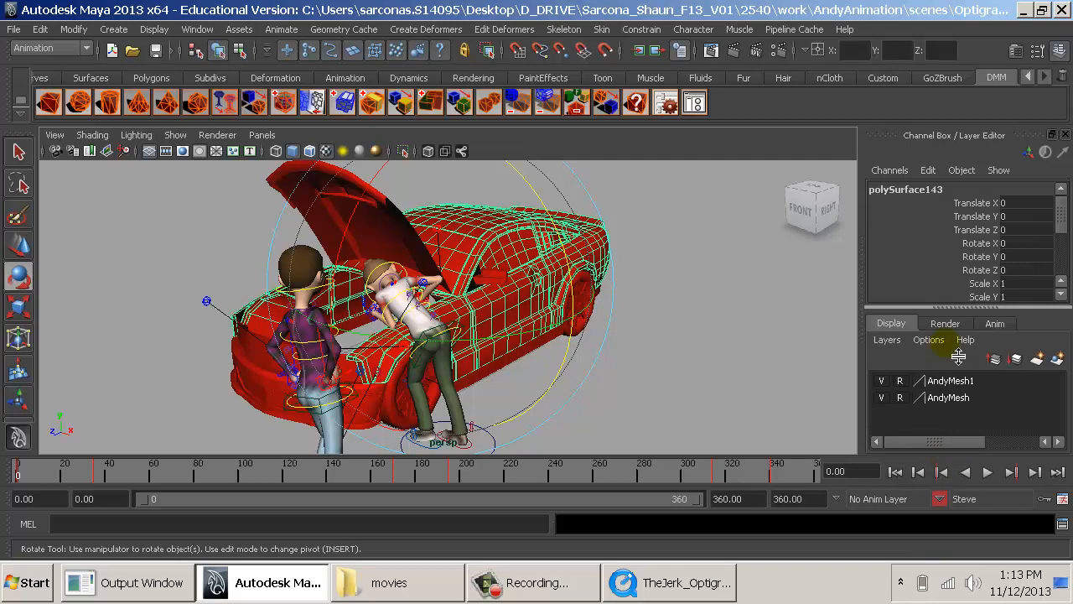
{"action": "key", "text": "Up"}
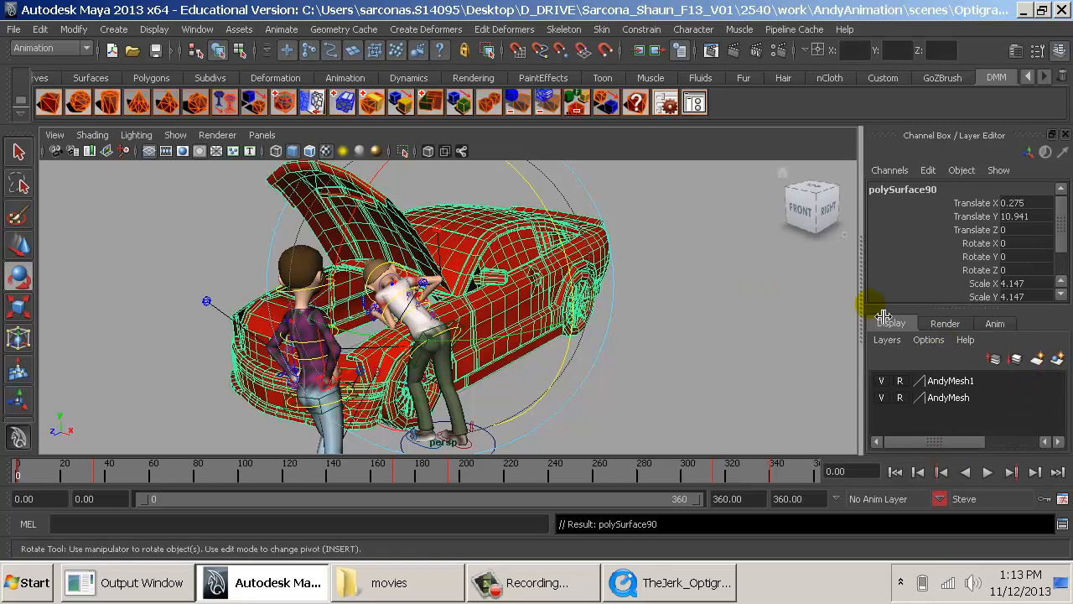
{"action": "left_click", "coordinate": [1057, 359]}
{"action": "double_click", "coordinate": [939, 380]}
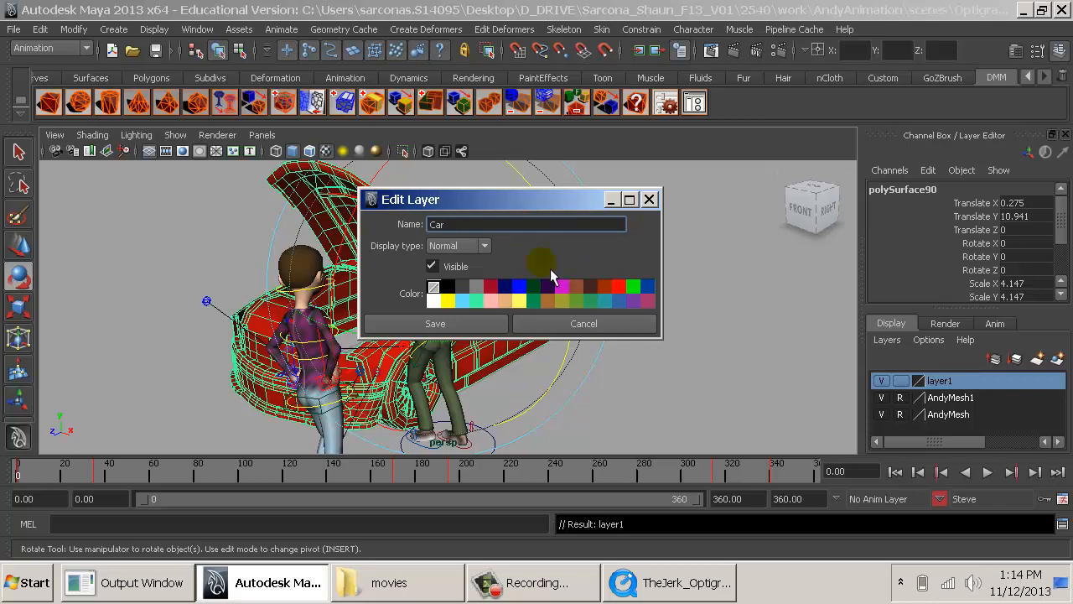
{"action": "left_click", "coordinate": [488, 325]}
- Hide the Car and AndyMesh1 display layers so only Steve's mesh remains
{"action": "left_click", "coordinate": [881, 379]}
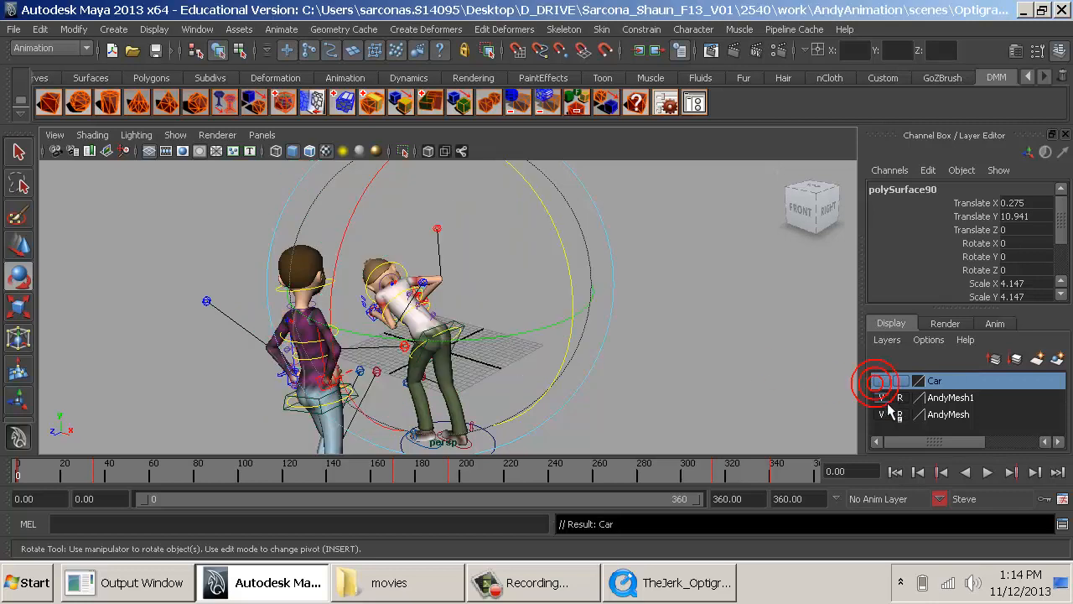
{"action": "left_click", "coordinate": [881, 398]}
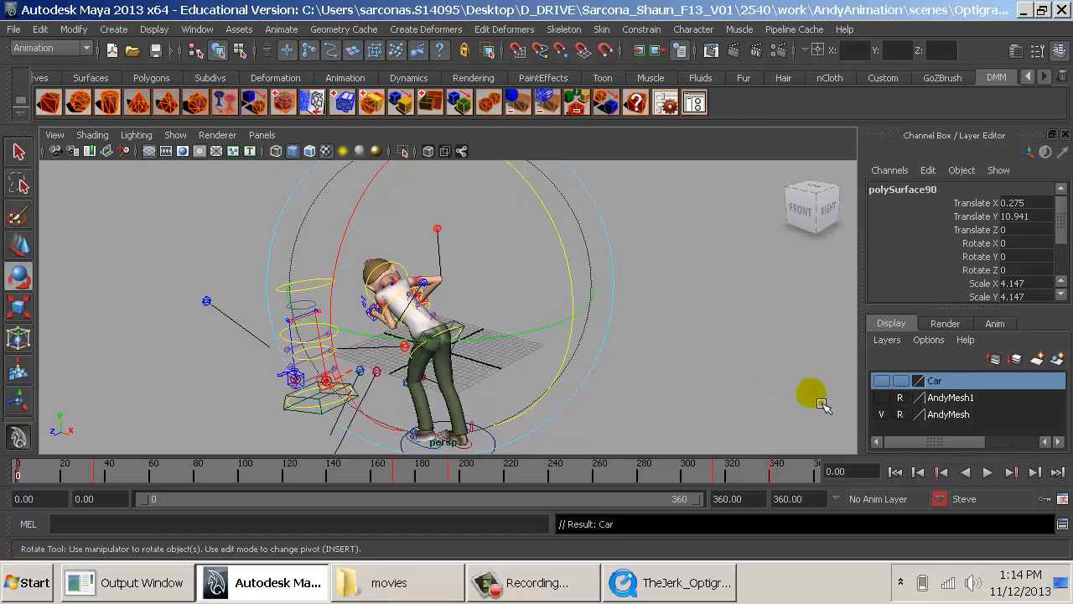
{"action": "left_click", "coordinate": [705, 376]}
- Limit the object types shown in the perspective view to polygons and NURBS surfaces, hiding the rig controls
{"action": "left_click_drag", "start_coordinate": [705, 377], "coordinate": [702, 423], "text": "alt"}
{"action": "left_click", "coordinate": [175, 134]}
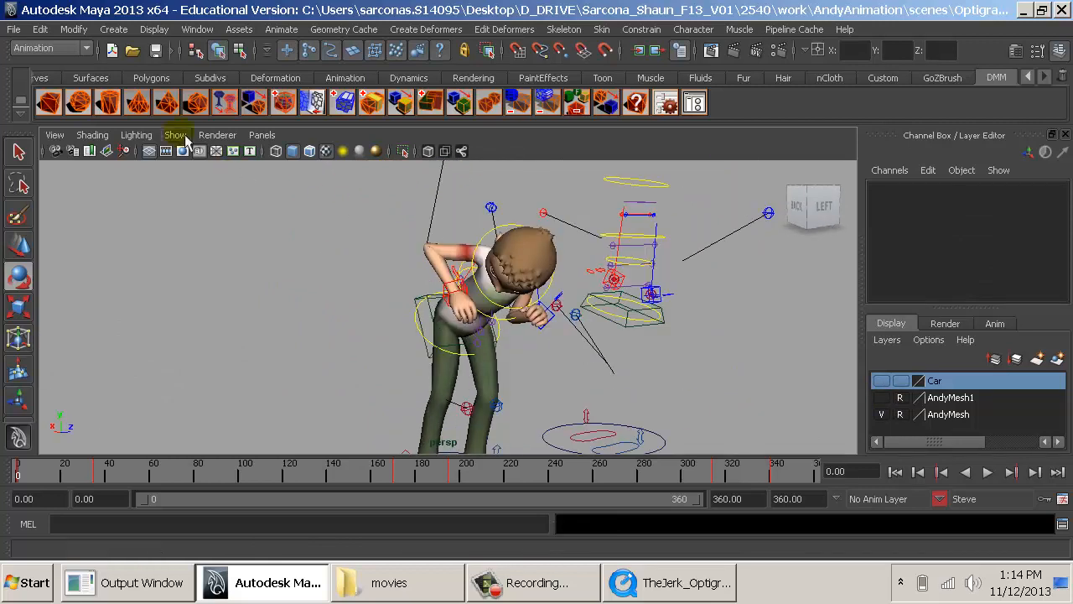
{"action": "left_click", "coordinate": [243, 79]}
{"action": "left_click", "coordinate": [268, 301]}
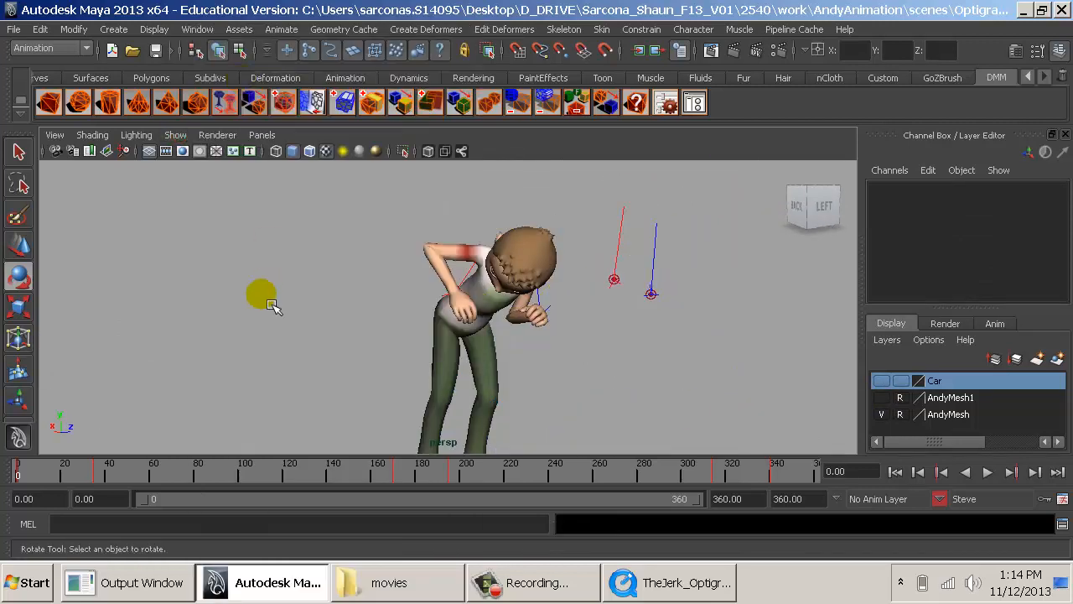
{"action": "left_click", "coordinate": [175, 134]}
{"action": "left_click", "coordinate": [225, 64]}
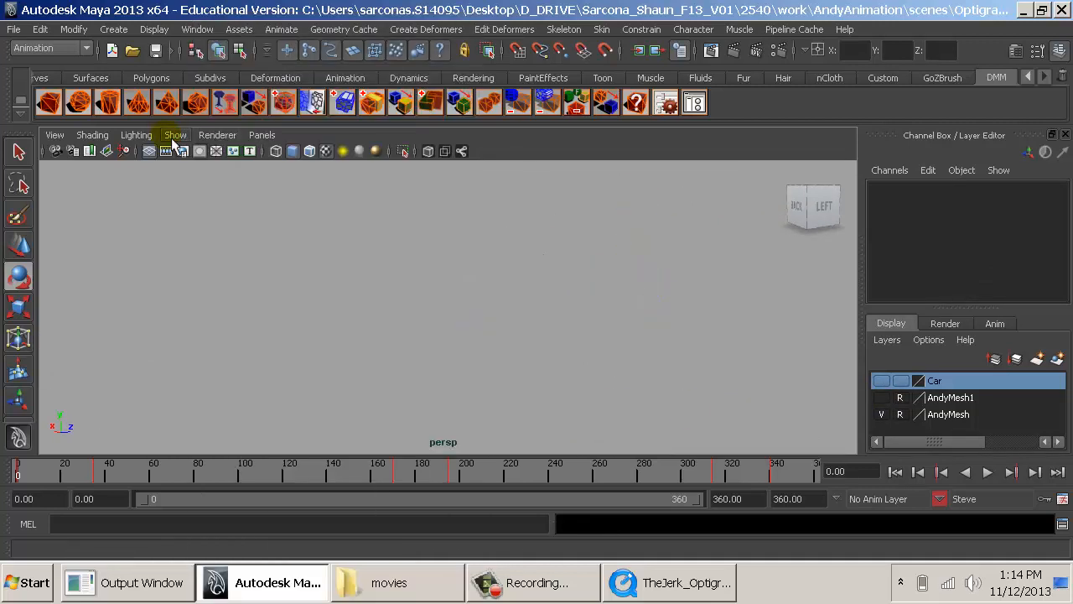
{"action": "left_click", "coordinate": [175, 134]}
{"action": "left_click", "coordinate": [233, 114]}
{"action": "left_click", "coordinate": [290, 268]}
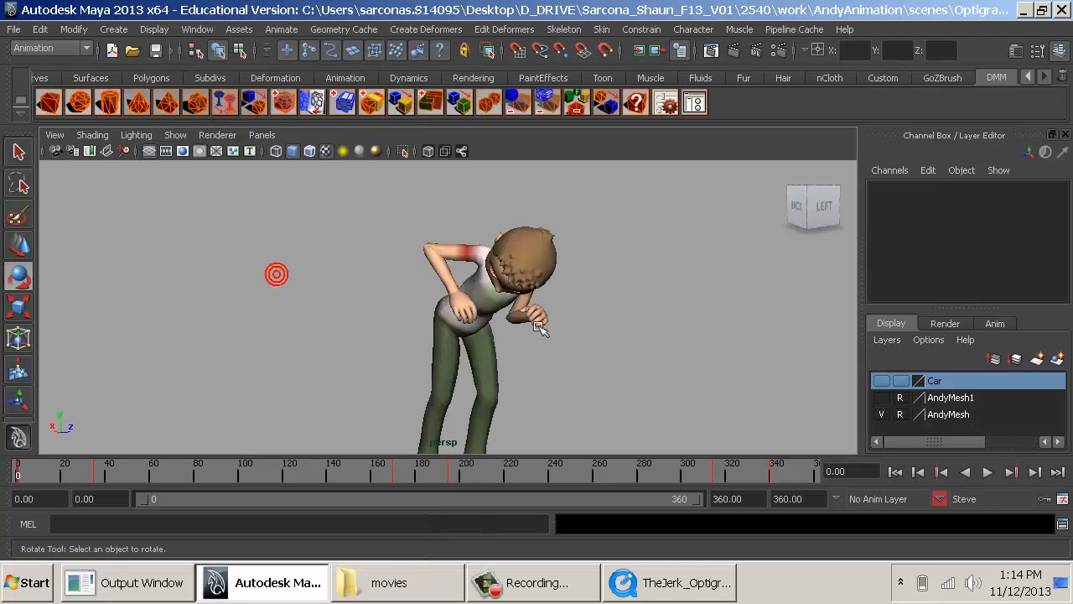
{"action": "left_click_drag", "start_coordinate": [539, 327], "coordinate": [307, 160], "text": "alt"}
{"action": "left_click", "coordinate": [175, 134]}
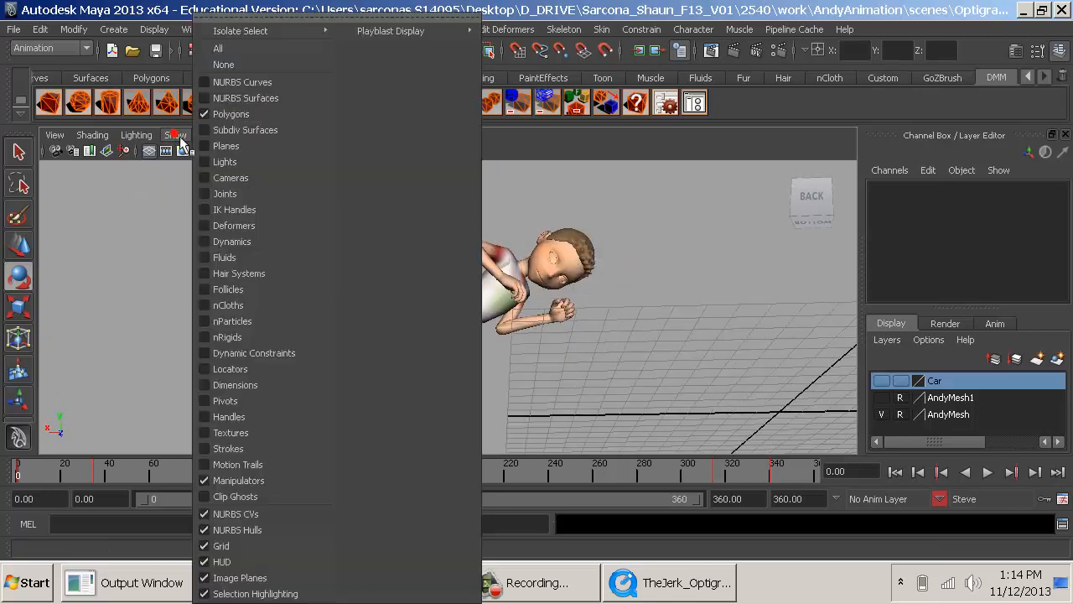
{"action": "left_click", "coordinate": [231, 102]}
- Examine Steve's bent-over pose at frame 0 from the front, back and side
{"action": "left_click_drag", "start_coordinate": [598, 292], "coordinate": [151, 351], "text": "alt"}
{"action": "left_click_drag", "start_coordinate": [424, 336], "coordinate": [981, 341], "text": "alt"}
{"action": "left_click_drag", "start_coordinate": [803, 332], "coordinate": [643, 290], "text": "alt"}
{"action": "right_click_drag", "start_coordinate": [640, 248], "coordinate": [539, 277], "text": "alt"}
{"action": "middle_click_drag", "start_coordinate": [539, 276], "coordinate": [517, 308], "text": "alt"}
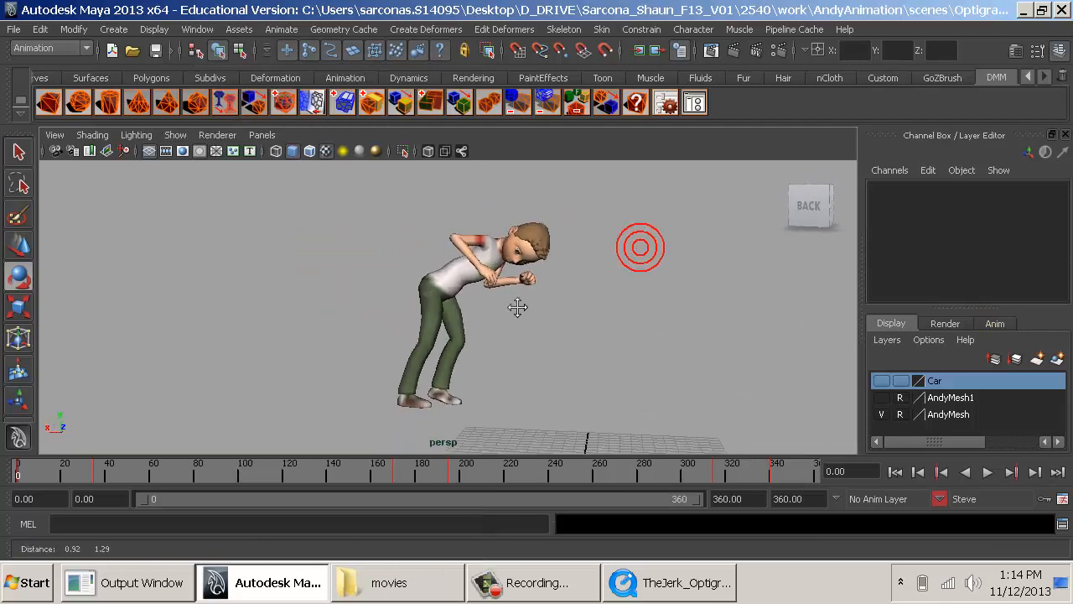
{"action": "left_click_drag", "start_coordinate": [518, 308], "coordinate": [681, 332], "text": "alt"}
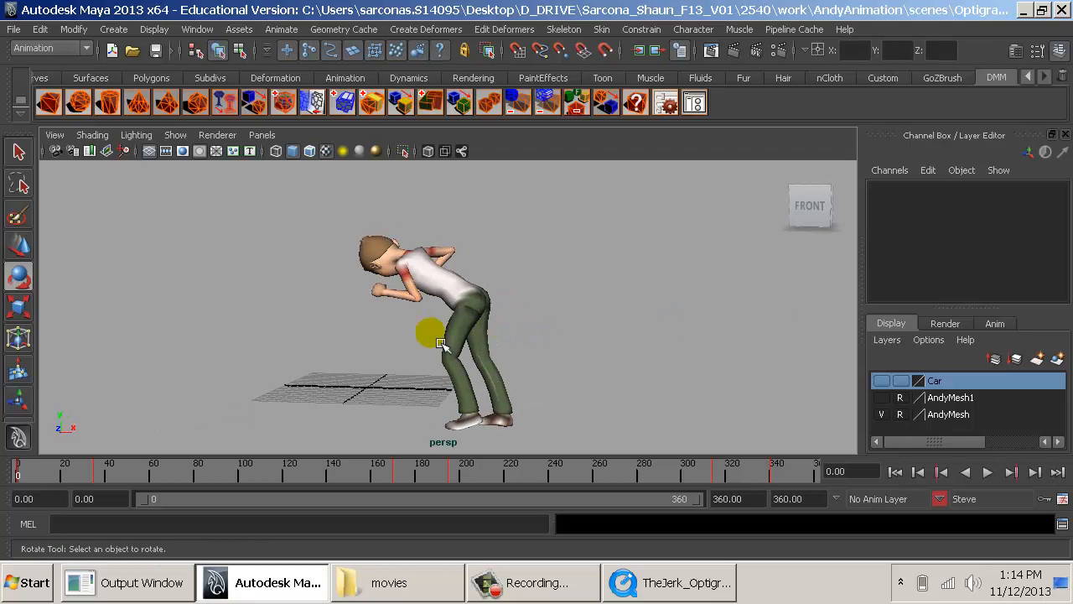
{"action": "left_click_drag", "start_coordinate": [424, 390], "coordinate": [291, 384], "text": "alt"}
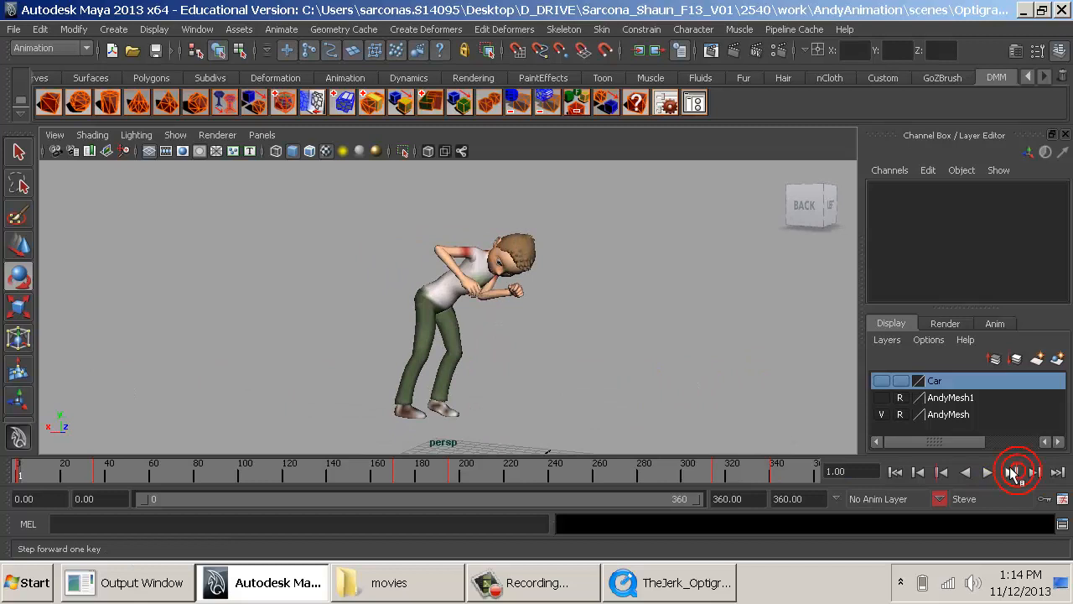
- Go to the key at frame 35 and examine Steve's pose and silhouette from several angles
{"action": "left_click", "coordinate": [1011, 473]}
{"action": "left_click_drag", "start_coordinate": [441, 316], "coordinate": [881, 343], "text": "alt"}
{"action": "middle_click_drag", "start_coordinate": [746, 314], "coordinate": [641, 326], "text": "alt"}
{"action": "right_click_drag", "start_coordinate": [640, 326], "coordinate": [652, 407], "text": "alt"}
{"action": "left_click_drag", "start_coordinate": [651, 407], "coordinate": [685, 407], "text": "alt"}
{"action": "right_click_drag", "start_coordinate": [712, 414], "coordinate": [610, 425], "text": "alt"}
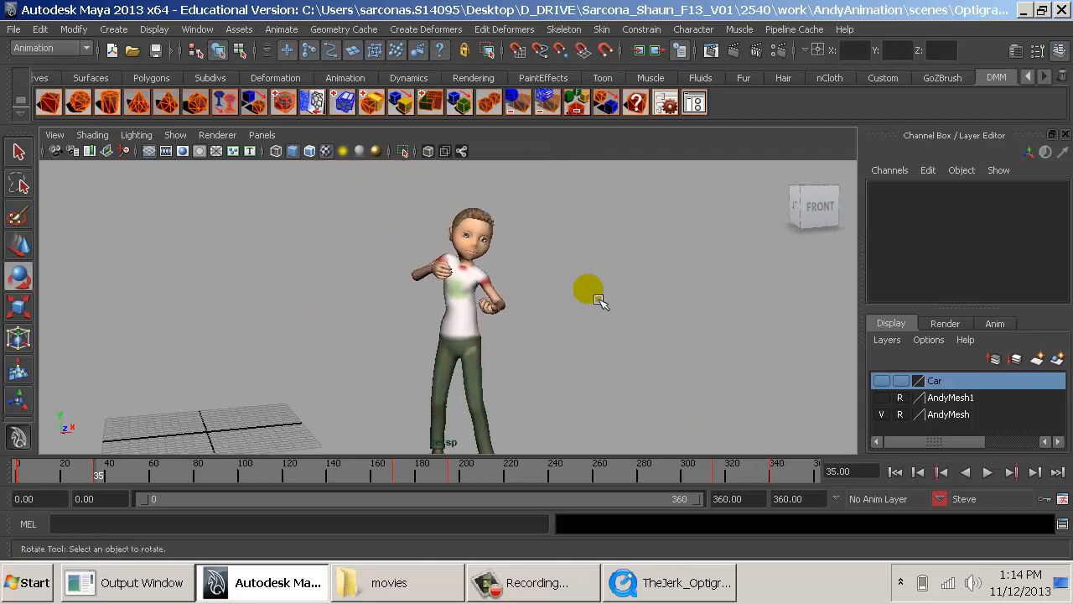
{"action": "left_click_drag", "start_coordinate": [587, 293], "coordinate": [287, 354], "text": "alt"}
{"action": "middle_click_drag", "start_coordinate": [288, 354], "coordinate": [448, 297], "text": "alt"}
{"action": "left_click_drag", "start_coordinate": [458, 321], "coordinate": [372, 335], "text": "alt"}
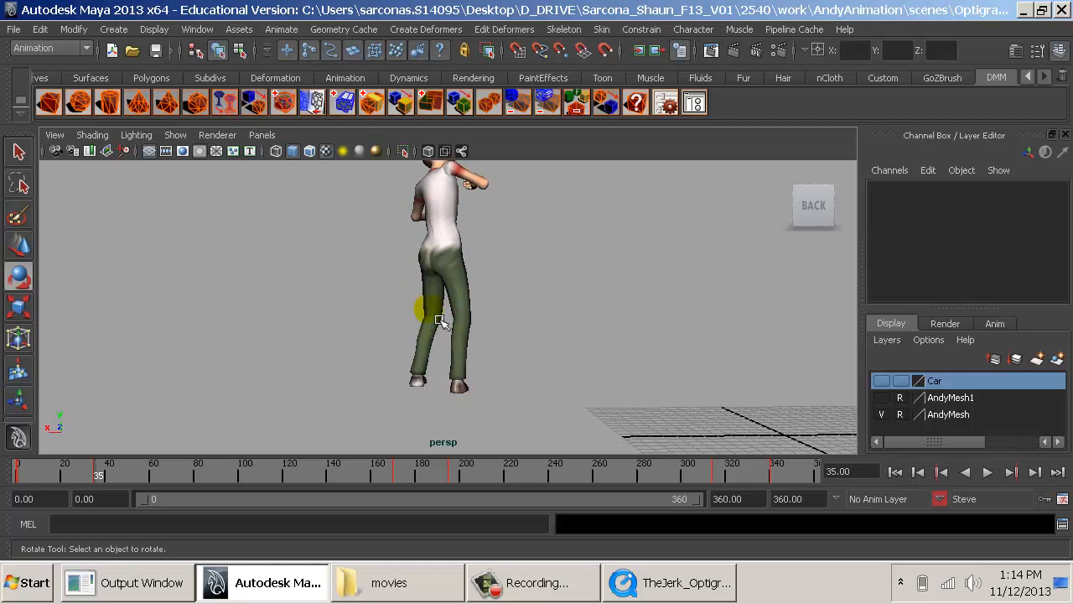
- Show NURBS curves again and move Steve's left leg pole vector control to X 7.712, Y 6.2, Z 7.226 at frame 35
{"action": "left_click", "coordinate": [180, 139]}
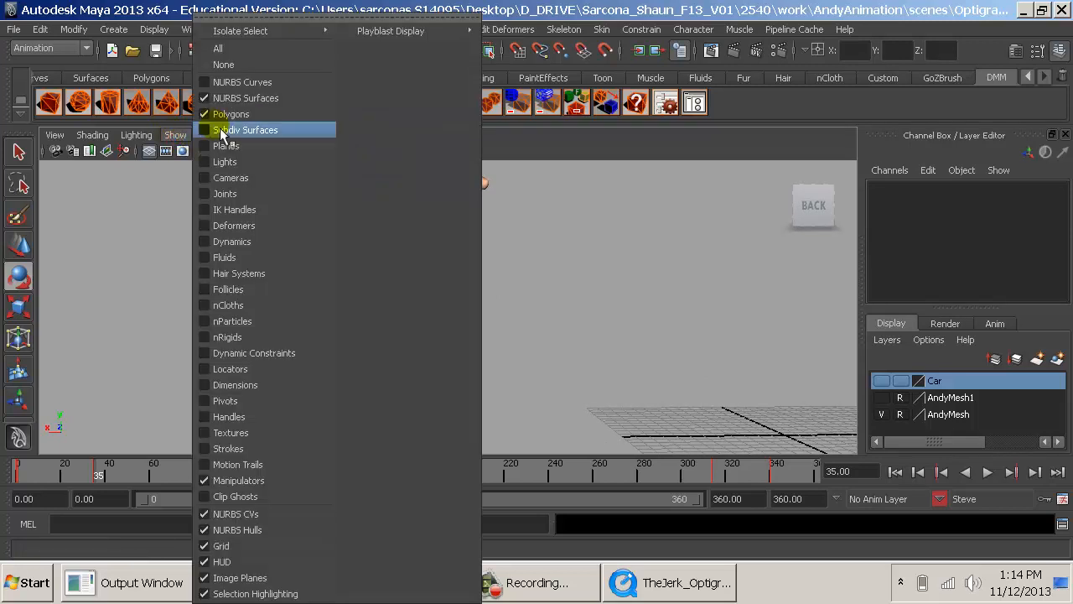
{"action": "left_click", "coordinate": [250, 87]}
{"action": "left_click_drag", "start_coordinate": [371, 318], "coordinate": [532, 344], "text": "alt"}
{"action": "left_click", "coordinate": [407, 275]}
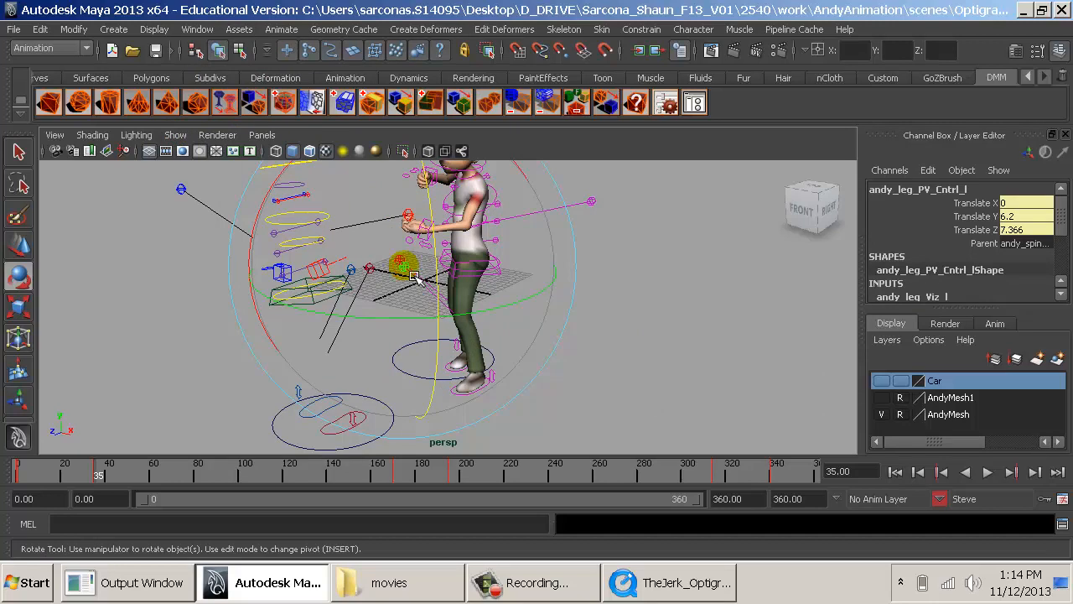
{"action": "key", "text": "w"}
{"action": "left_click_drag", "start_coordinate": [414, 277], "coordinate": [407, 335], "text": "alt"}
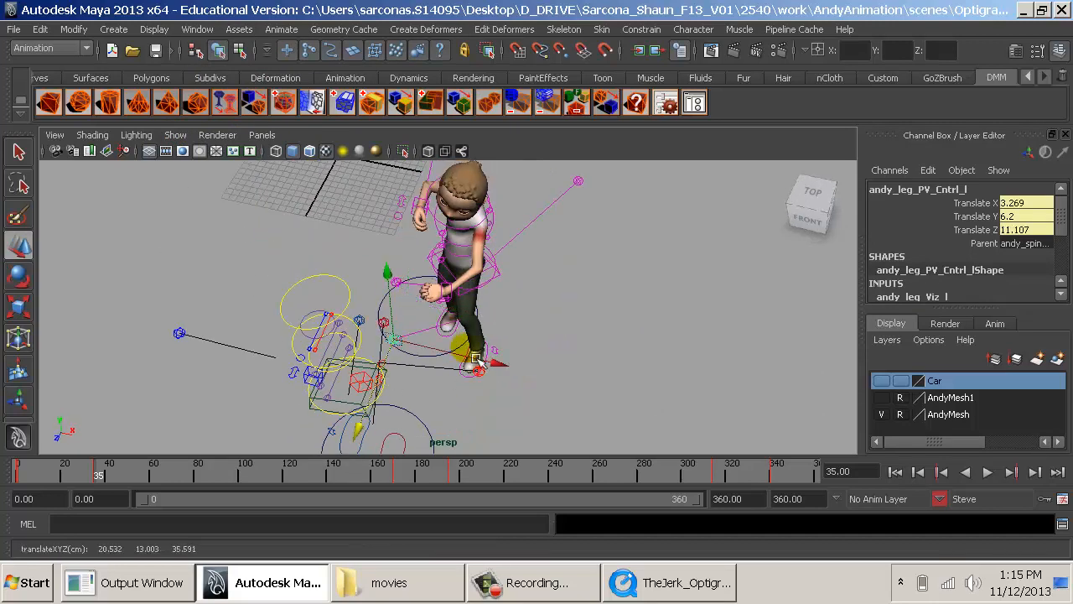
{"action": "left_click_drag", "start_coordinate": [464, 366], "coordinate": [524, 357]}
{"action": "left_click_drag", "start_coordinate": [524, 356], "coordinate": [616, 373], "text": "alt"}
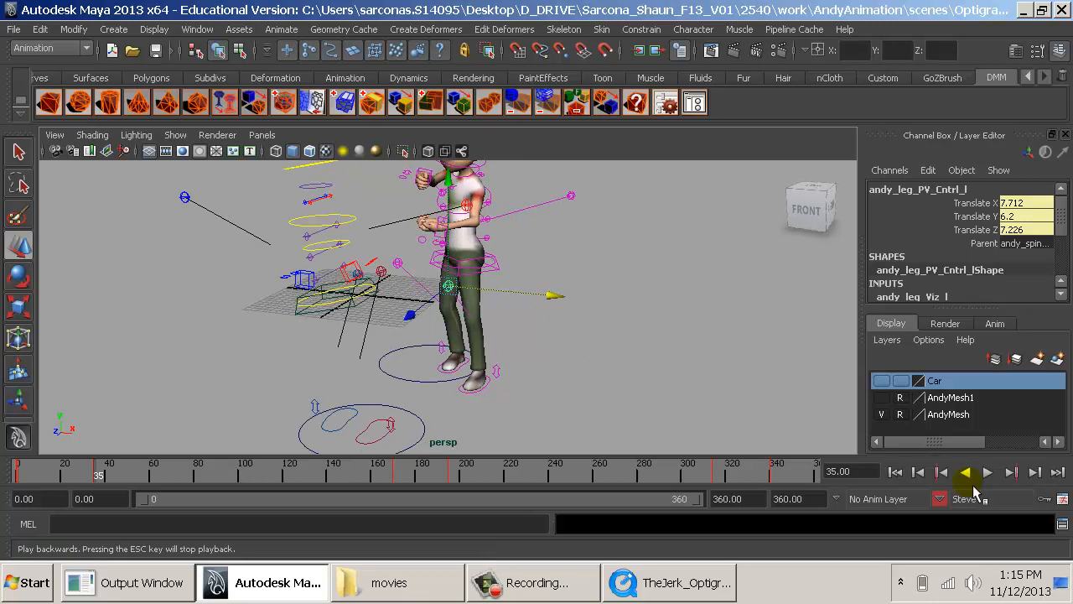
{"action": "left_click_drag", "start_coordinate": [595, 287], "coordinate": [611, 431], "text": "alt"}
{"action": "left_click", "coordinate": [594, 355]}
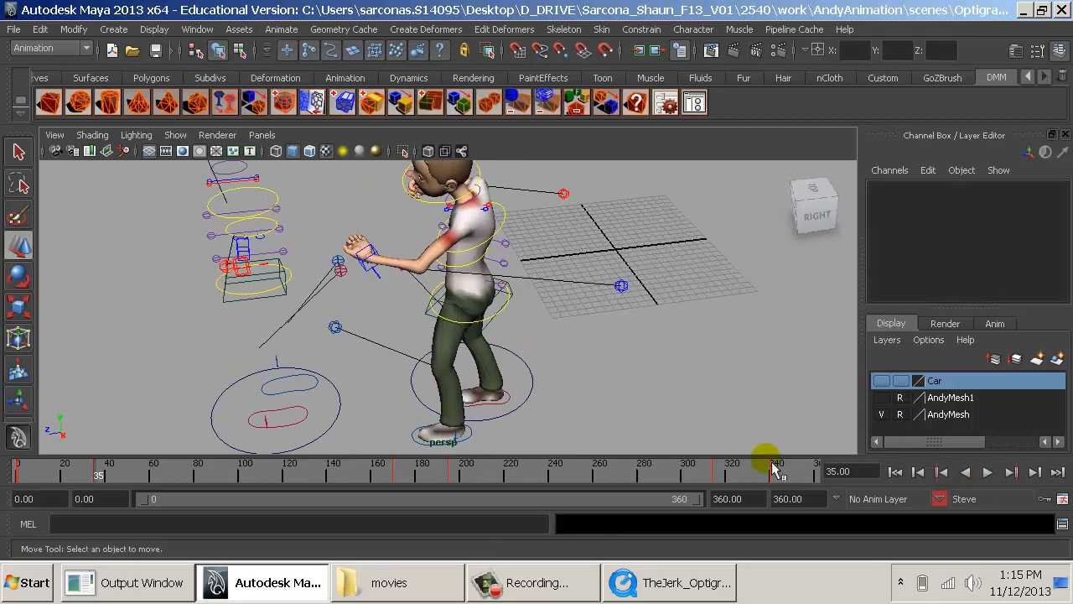
- At the frame 170 key, move the left leg pole vector control to X 9.039, Y 6.2, Z 7.737
{"action": "left_click", "coordinate": [1010, 472]}
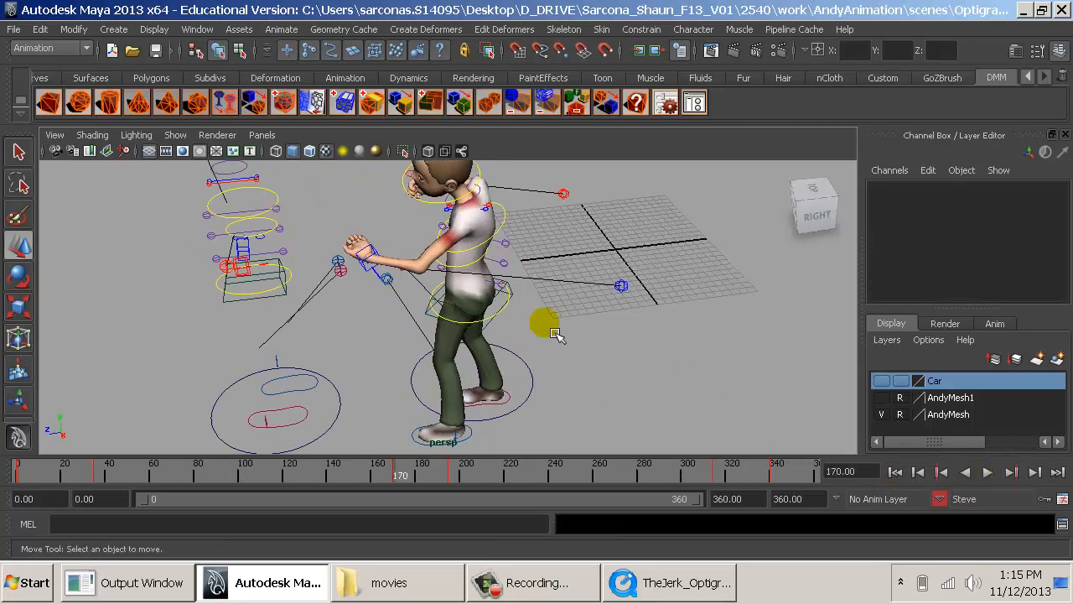
{"action": "left_click_drag", "start_coordinate": [545, 319], "coordinate": [376, 422], "text": "alt"}
{"action": "left_click", "coordinate": [387, 307]}
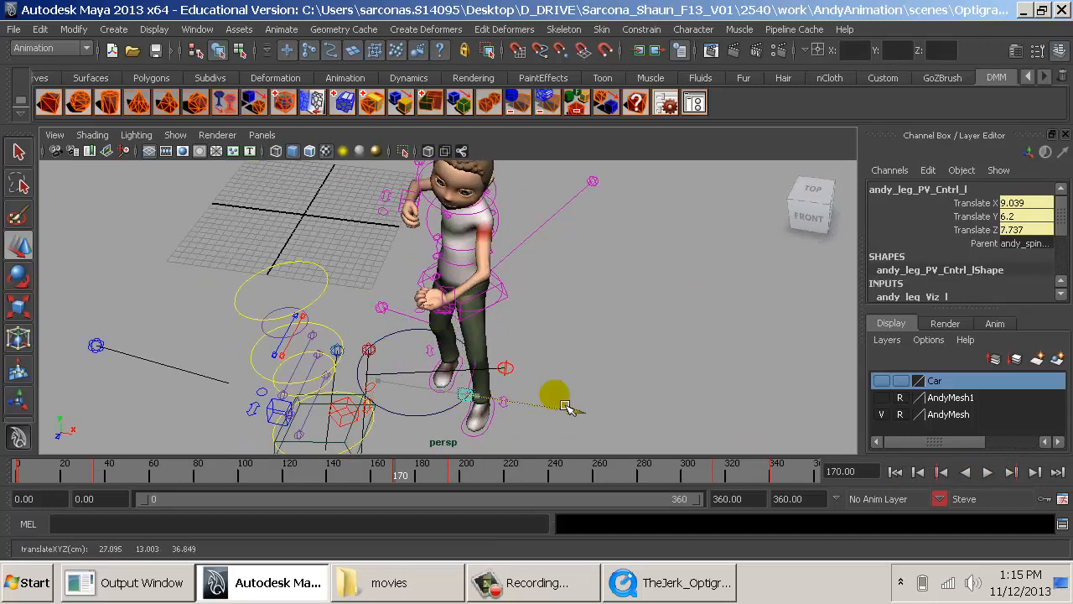
{"action": "left_click_drag", "start_coordinate": [584, 408], "coordinate": [524, 440], "text": "alt"}
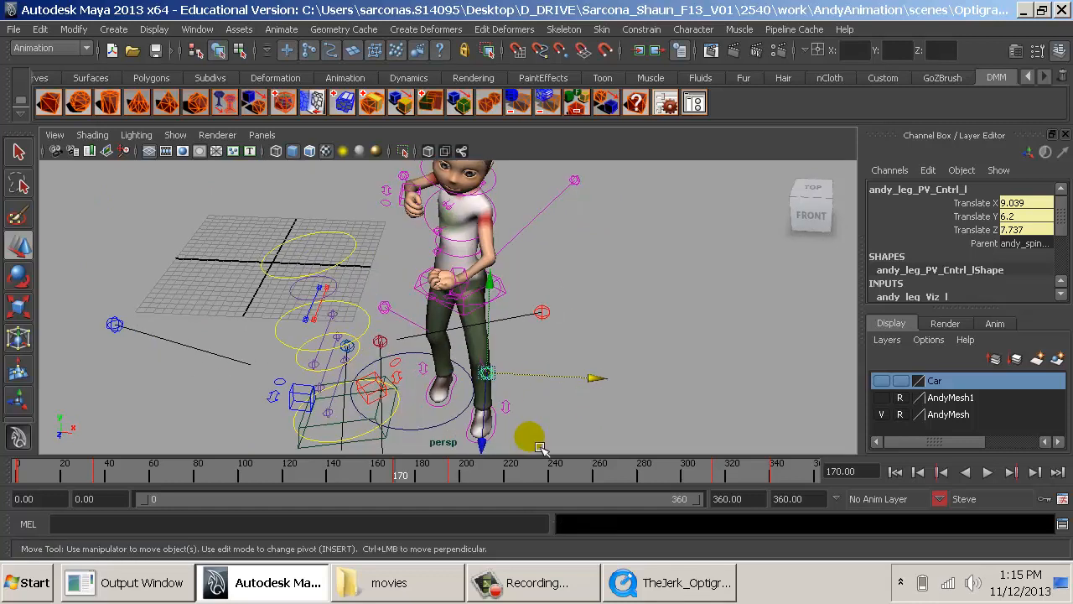
- Go to the key at frame 195 and move Steve's left leg pole vector control outward along X
{"action": "left_click", "coordinate": [988, 472]}
{"action": "left_click", "coordinate": [1010, 472]}
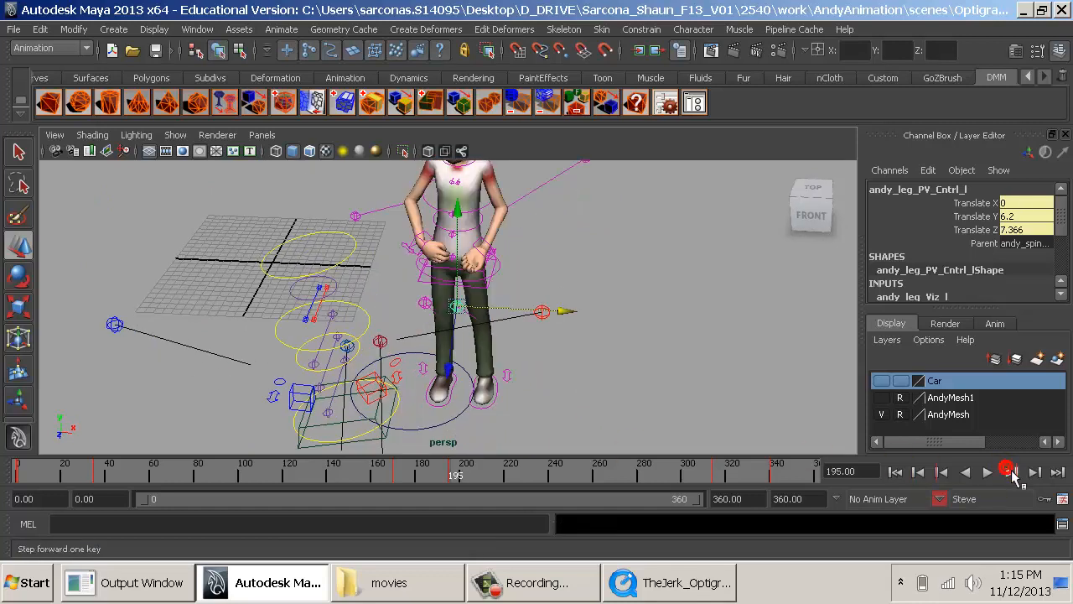
{"action": "left_click_drag", "start_coordinate": [707, 369], "coordinate": [677, 325], "text": "alt"}
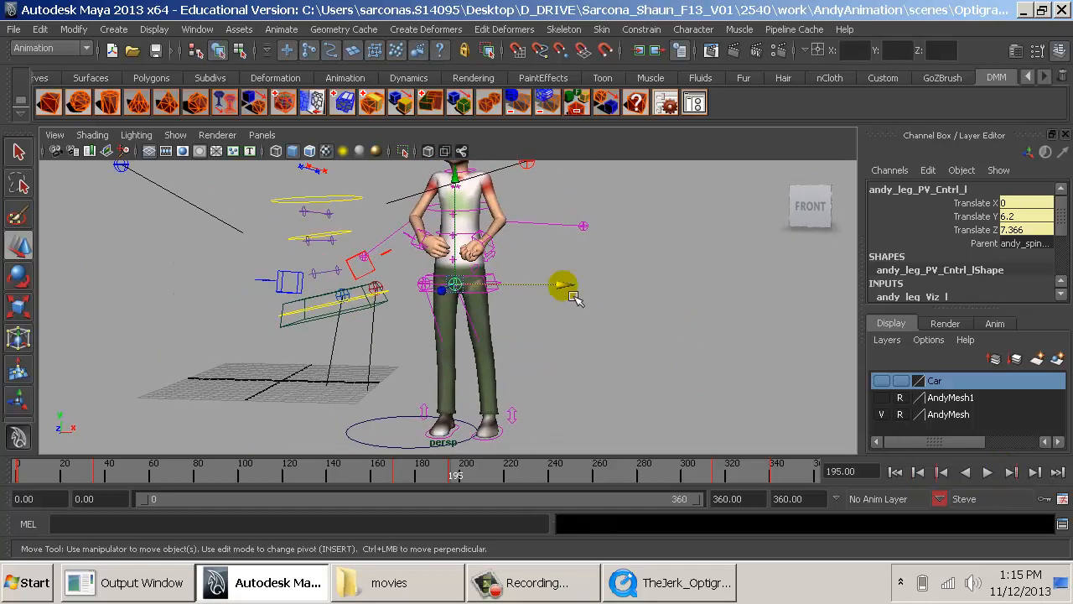
{"action": "left_click_drag", "start_coordinate": [575, 299], "coordinate": [631, 299]}
- At frame 195, shift Steve's neck IK control slightly backward so his head sits further back over his shoulders
{"action": "left_click_drag", "start_coordinate": [500, 299], "coordinate": [444, 276], "text": "alt"}
{"action": "left_click", "coordinate": [585, 380]}
{"action": "left_click_drag", "start_coordinate": [584, 380], "coordinate": [526, 394], "text": "alt"}
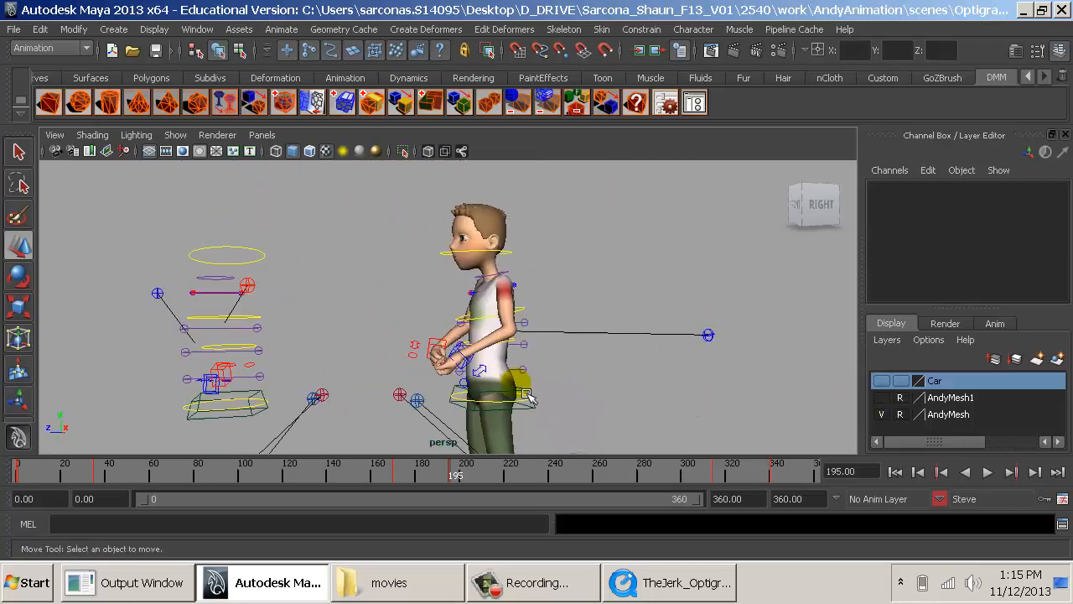
{"action": "left_click_drag", "start_coordinate": [737, 369], "coordinate": [485, 265], "text": "alt"}
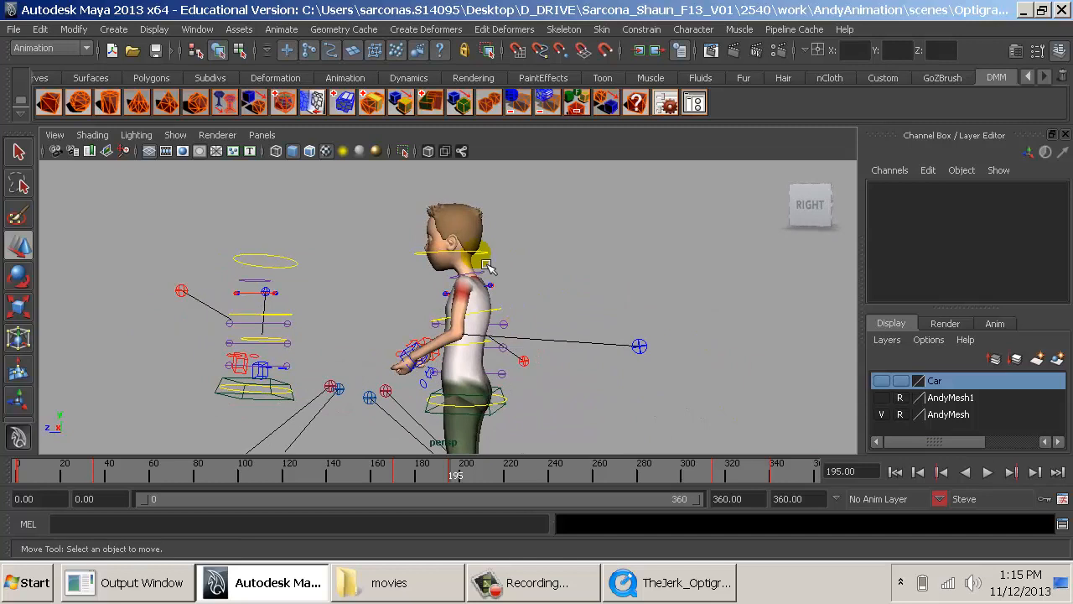
{"action": "left_click", "coordinate": [457, 258]}
{"action": "left_click_drag", "start_coordinate": [372, 265], "coordinate": [374, 267]}
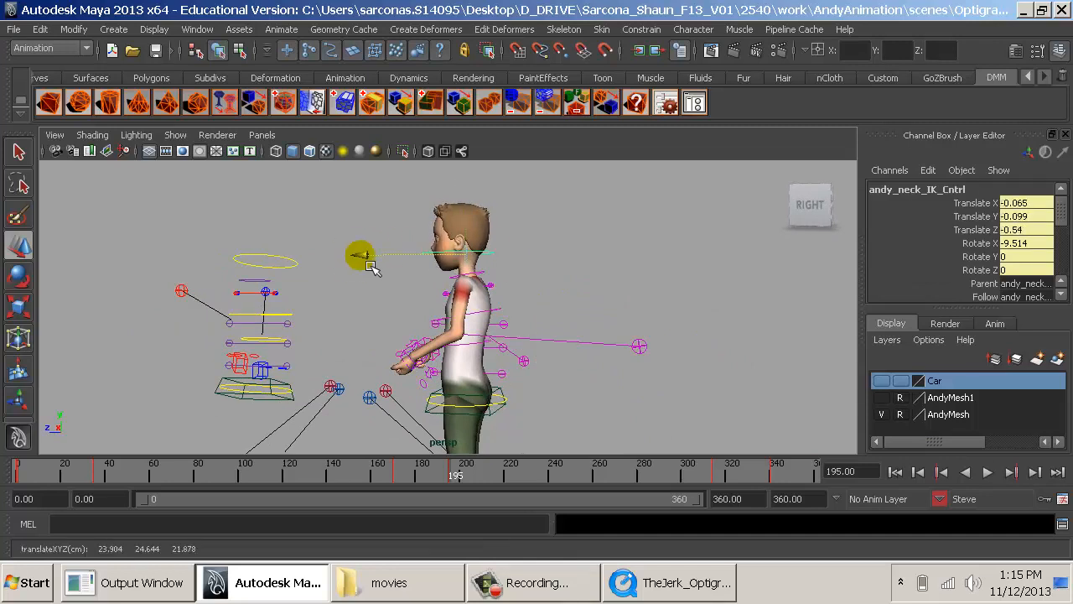
- At the frame 314 key, move Steve's neck IK control back to X -0.095, Y -0.145, Z -0.787
{"action": "left_click", "coordinate": [939, 473]}
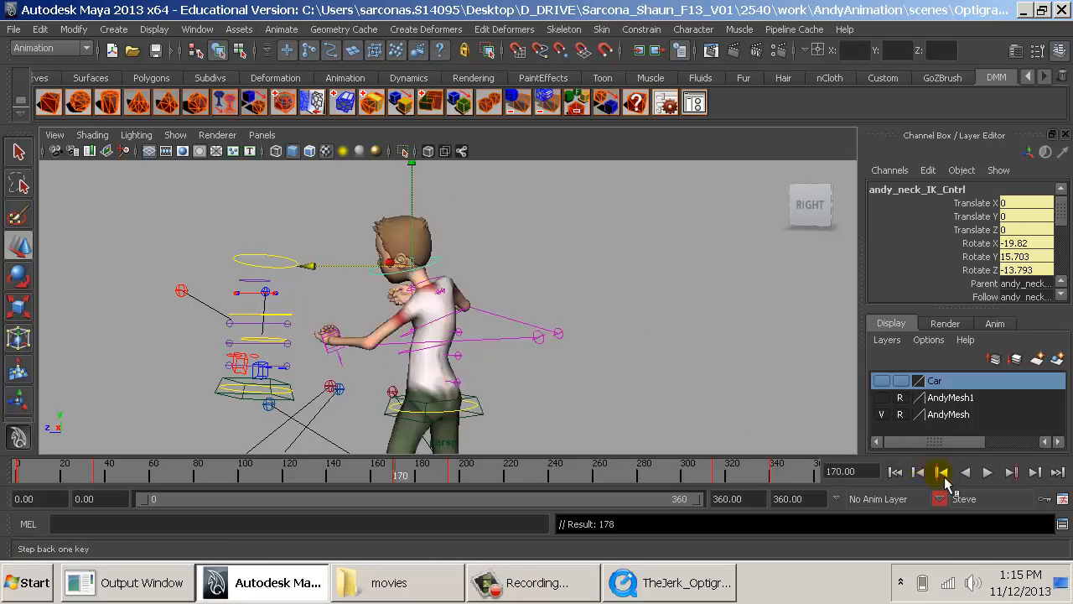
{"action": "left_click", "coordinate": [1011, 473]}
{"action": "left_click", "coordinate": [1010, 473]}
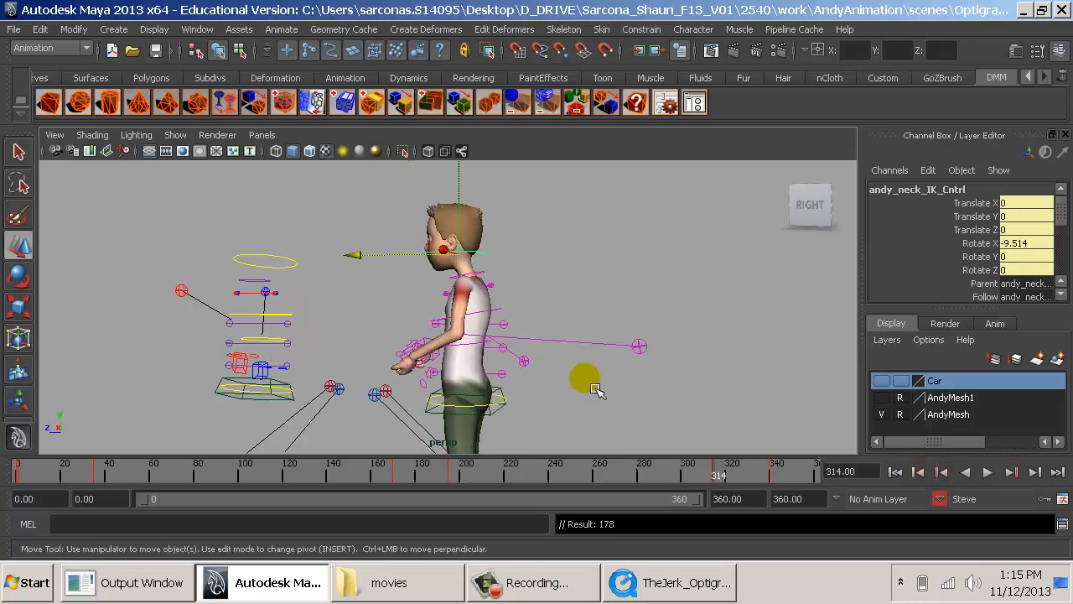
{"action": "left_click_drag", "start_coordinate": [363, 271], "coordinate": [385, 269]}
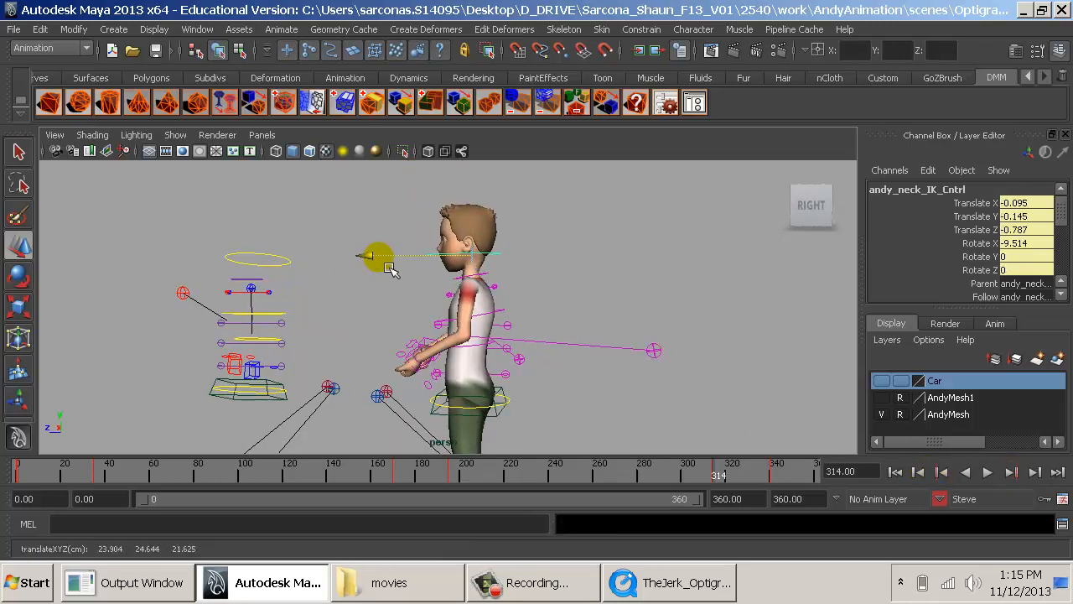
- At the frame 340 key, move Steve's left leg pole vector control to X 1.46, Y 6.2, Z 7.378
{"action": "middle_click_drag", "start_coordinate": [622, 384], "coordinate": [605, 314], "text": "alt"}
{"action": "right_click_drag", "start_coordinate": [605, 314], "coordinate": [487, 323], "text": "alt"}
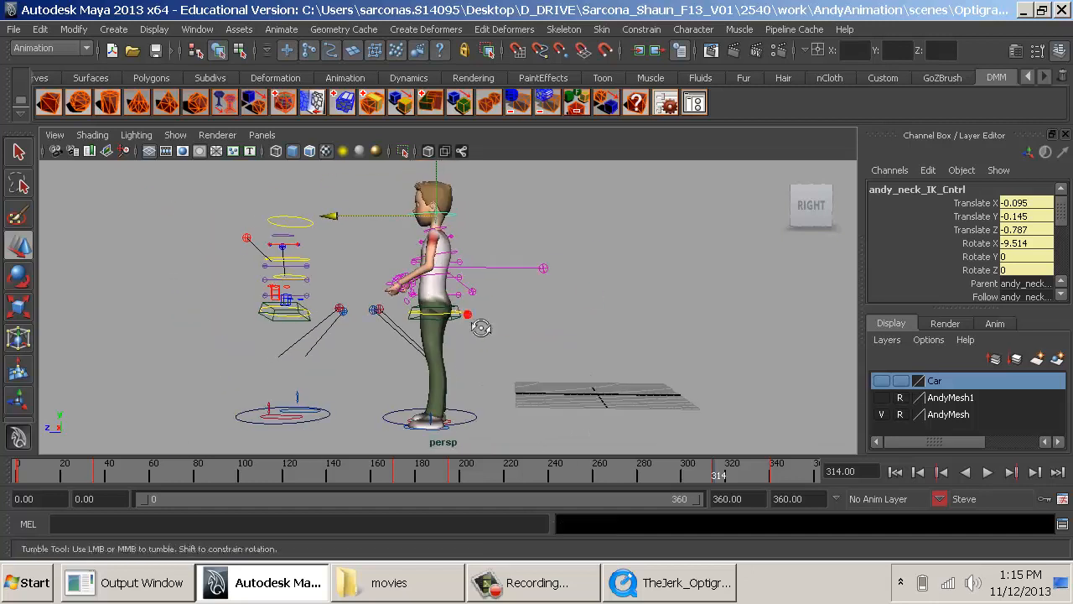
{"action": "left_click_drag", "start_coordinate": [480, 326], "coordinate": [500, 327], "text": "alt"}
{"action": "left_click", "coordinate": [1011, 473]}
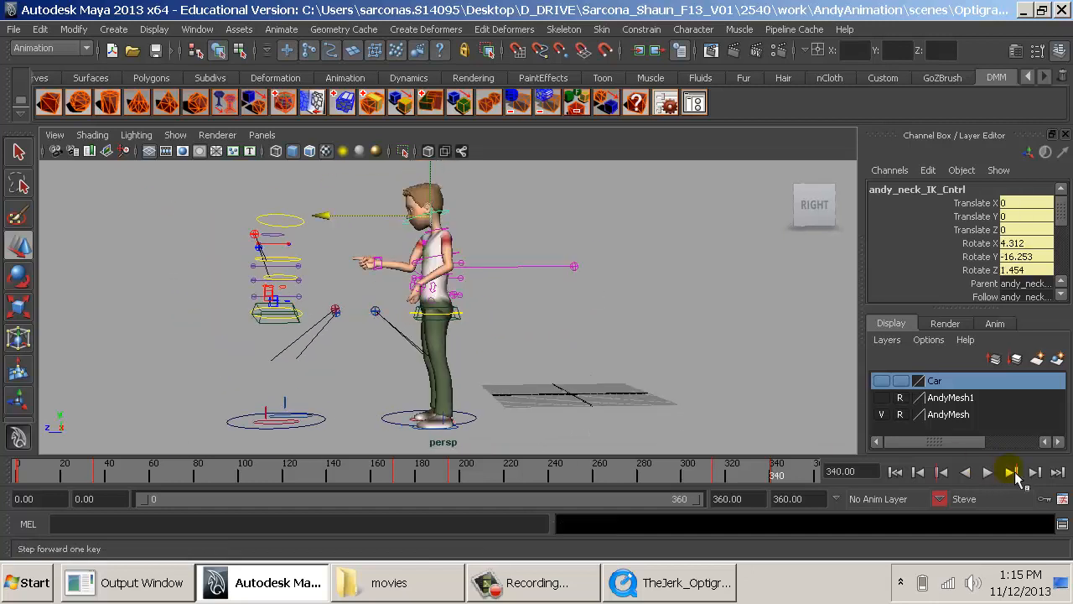
{"action": "left_click_drag", "start_coordinate": [587, 319], "coordinate": [721, 298], "text": "alt"}
{"action": "left_click", "coordinate": [475, 326]}
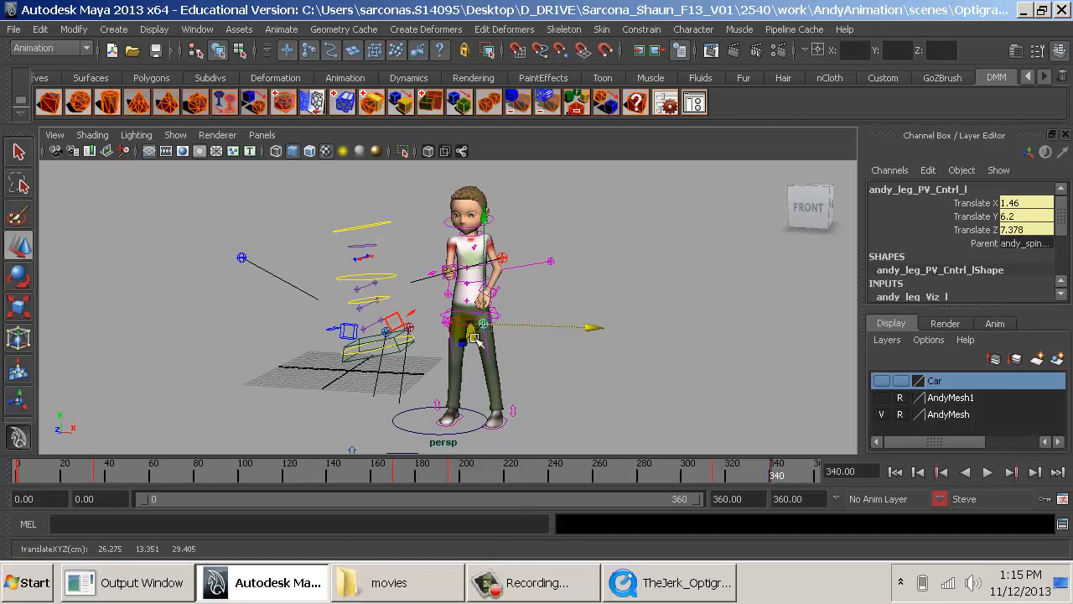
{"action": "left_click", "coordinate": [553, 311]}
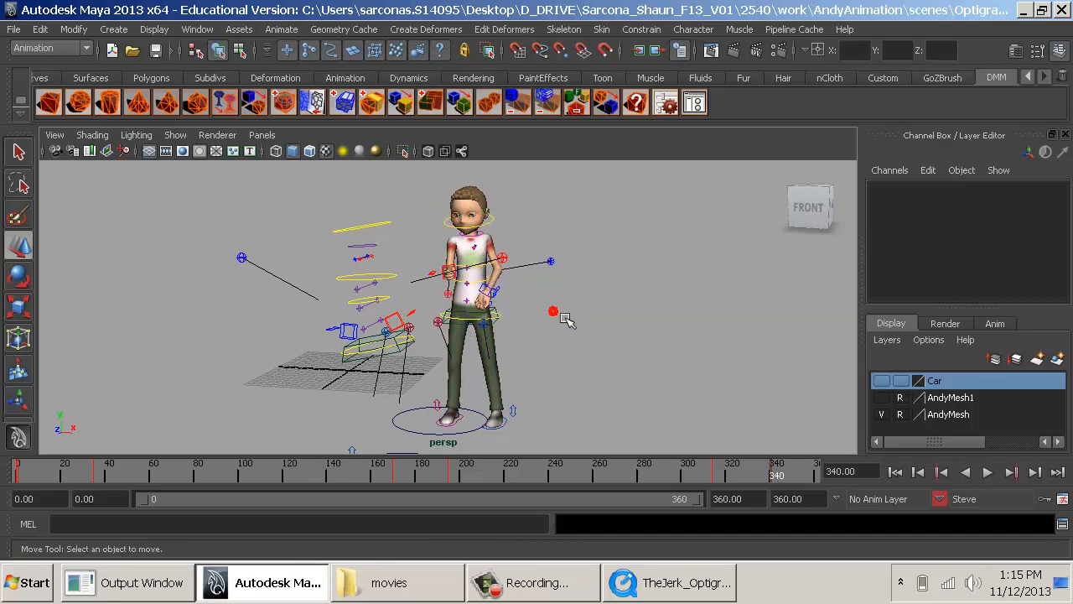
- Examine the staging of both characters at frame 340, then switch to the TheJerk_Optigrab video and scrub ahead to the wide shot near frame 552
{"action": "left_click_drag", "start_coordinate": [662, 320], "coordinate": [495, 369], "text": "alt"}
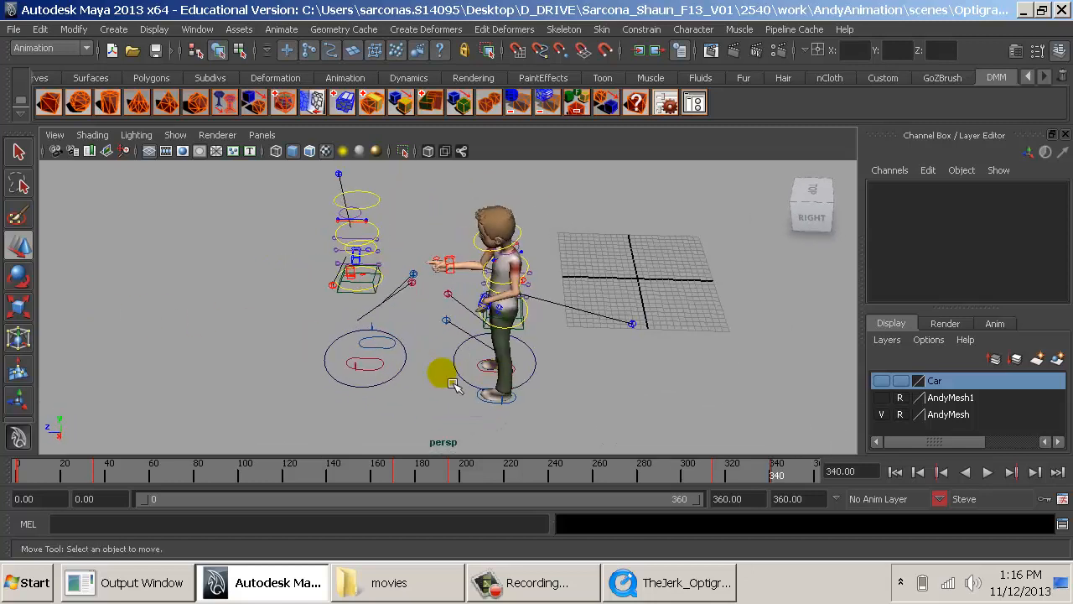
{"action": "left_click", "coordinate": [402, 367]}
{"action": "left_click_drag", "start_coordinate": [429, 377], "coordinate": [583, 325], "text": "alt"}
{"action": "left_click", "coordinate": [707, 581]}
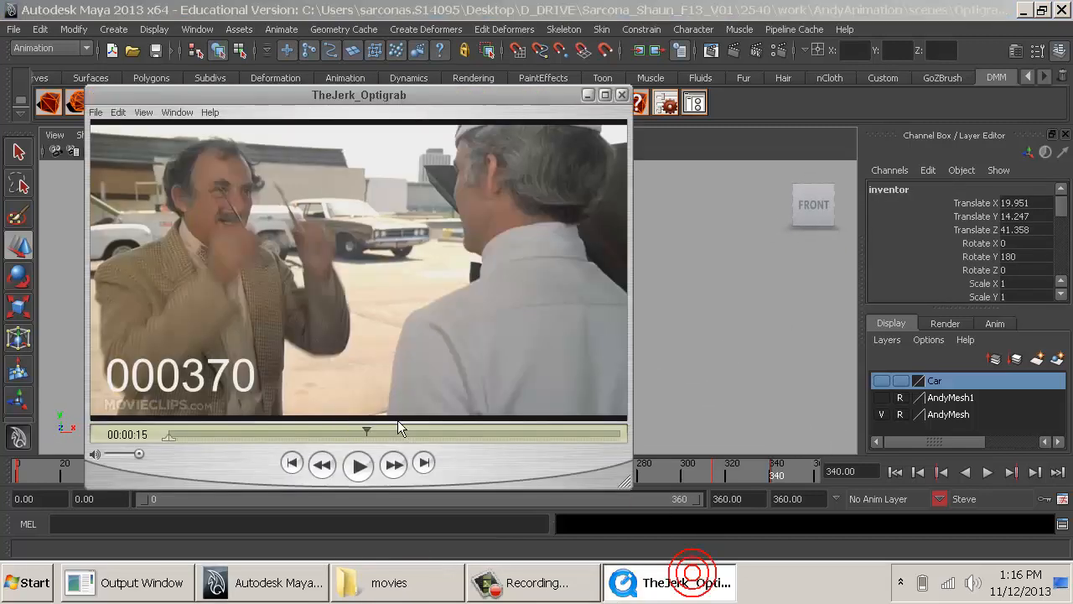
{"action": "left_click_drag", "start_coordinate": [366, 447], "coordinate": [600, 430]}
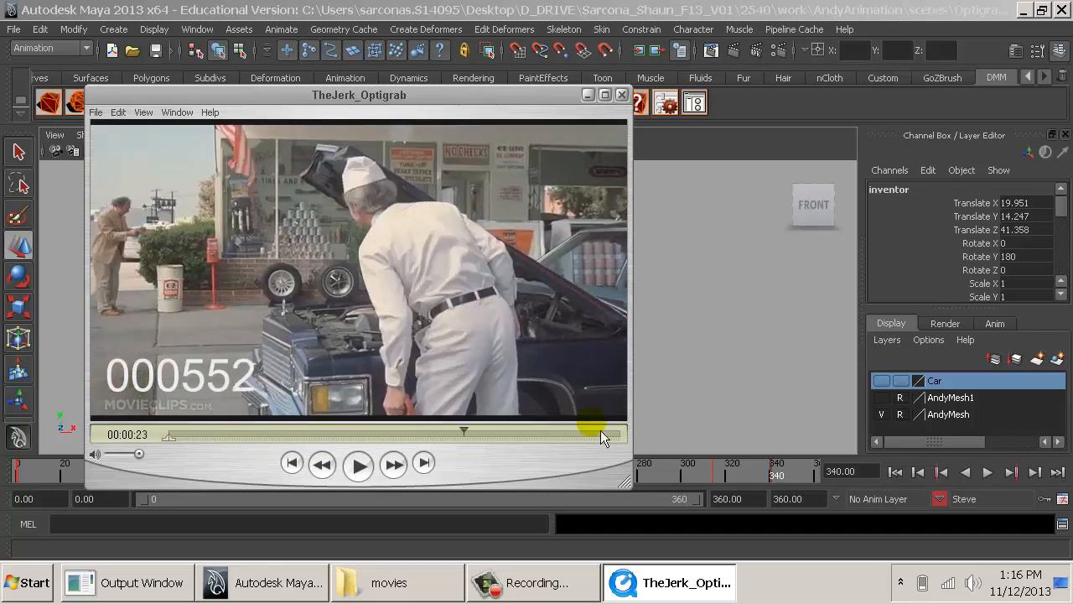
- Back in Maya, try to move the inventor rig sideways to X 24.455
{"action": "left_click", "coordinate": [744, 384]}
{"action": "left_click", "coordinate": [397, 416]}
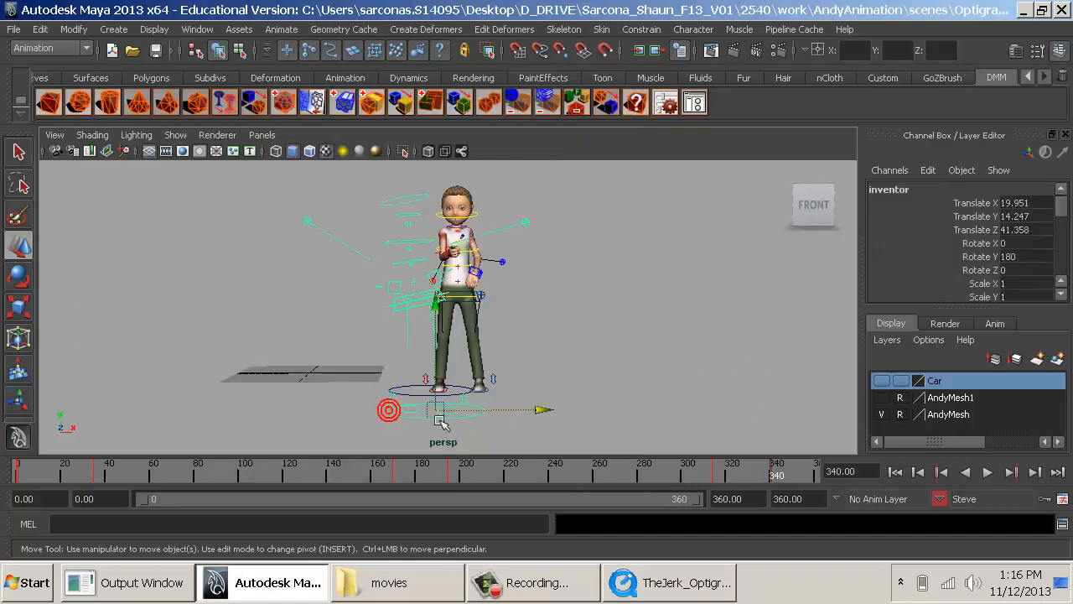
{"action": "left_click_drag", "start_coordinate": [399, 418], "coordinate": [444, 424], "text": "alt"}
{"action": "left_click_drag", "start_coordinate": [518, 439], "coordinate": [558, 440]}
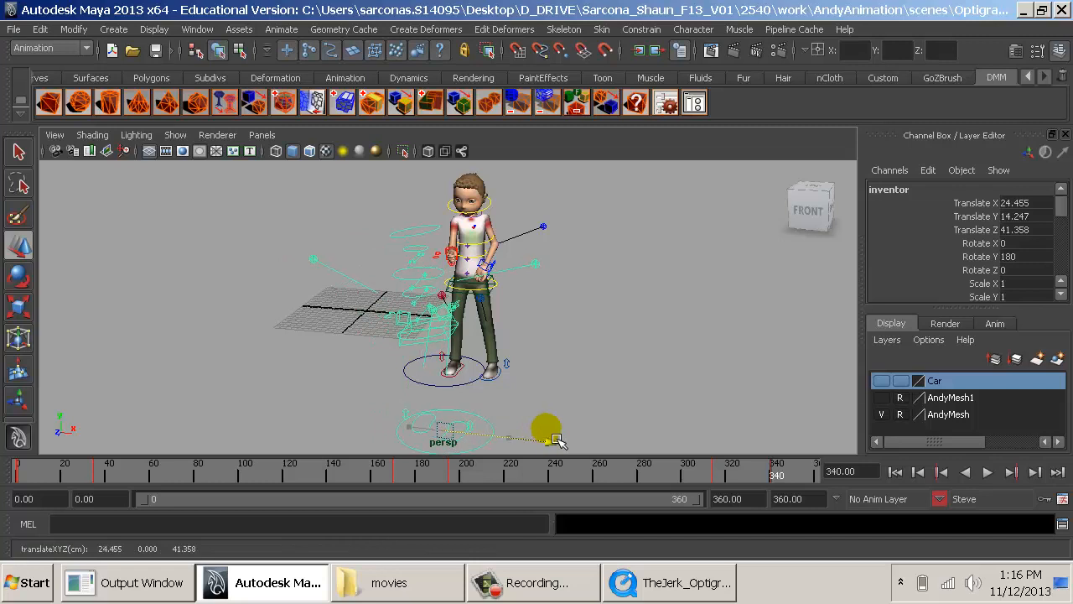
{"action": "left_click", "coordinate": [641, 400]}
{"action": "left_click_drag", "start_coordinate": [635, 403], "coordinate": [561, 401], "text": "alt"}
{"action": "left_click_drag", "start_coordinate": [530, 353], "coordinate": [749, 411], "text": "alt"}
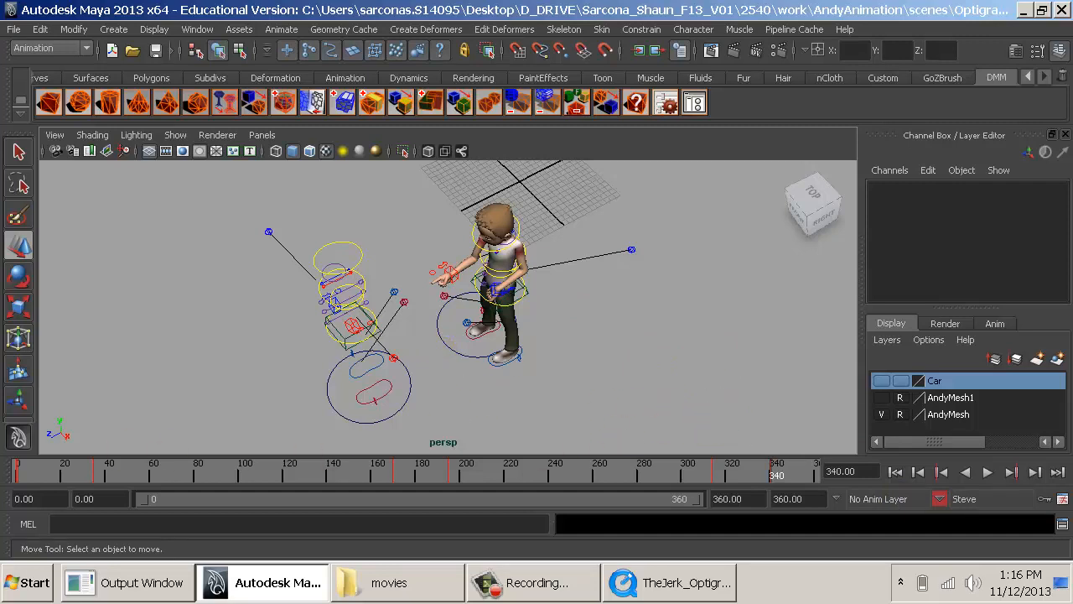
- Make Inventor the current character set, show the AndyMesh1 and Car layers, and select the inventor's main control
{"action": "left_click", "coordinate": [965, 498]}
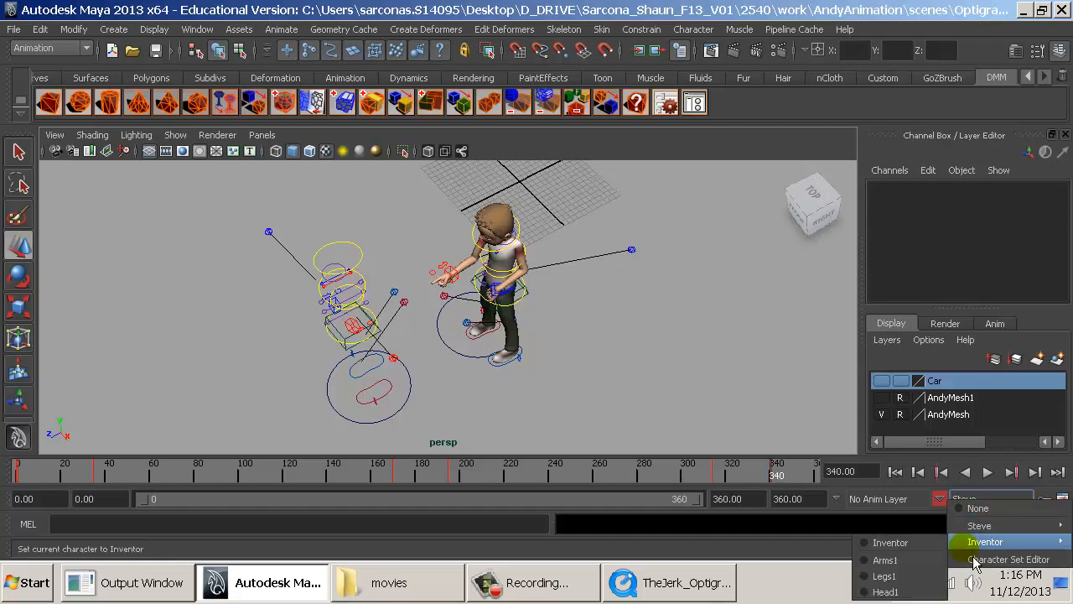
{"action": "left_click", "coordinate": [977, 537]}
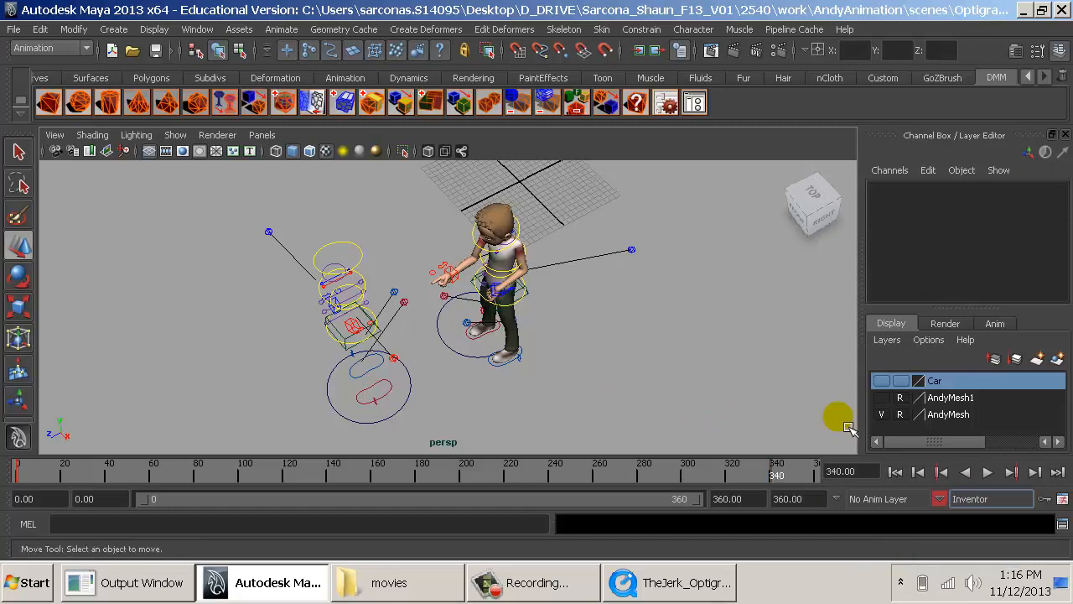
{"action": "left_click", "coordinate": [881, 398]}
{"action": "left_click", "coordinate": [881, 381]}
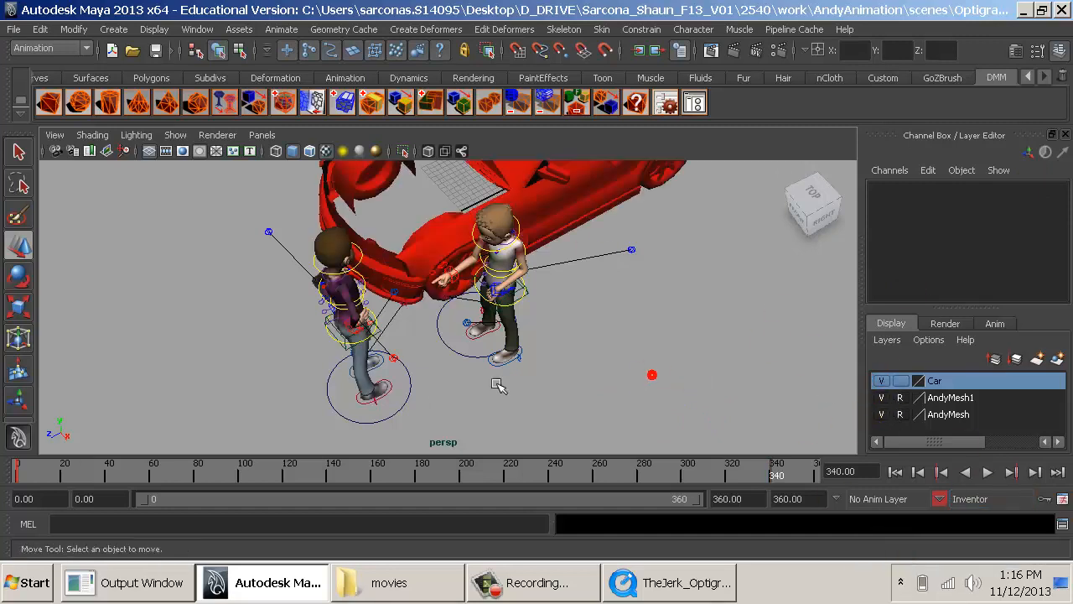
{"action": "left_click", "coordinate": [355, 419]}
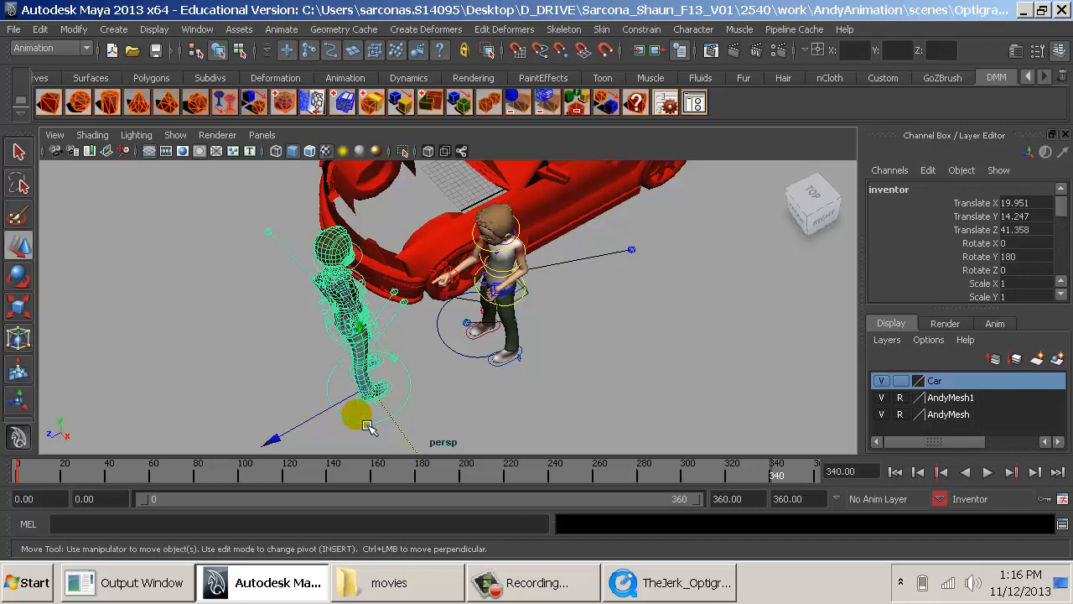
- Switch to the TheJerk_Optigrab video and examine the inventor's pose frame by frame from frame 0 to frame 26
{"action": "left_click", "coordinate": [641, 587]}
{"action": "left_click", "coordinate": [192, 441]}
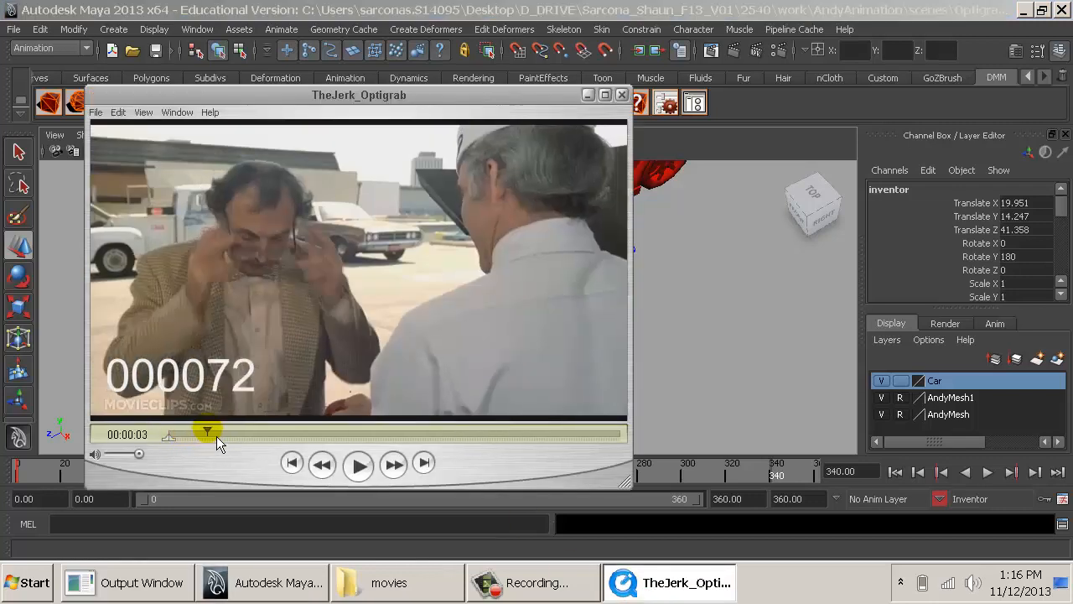
{"action": "left_click_drag", "start_coordinate": [217, 436], "coordinate": [165, 448]}
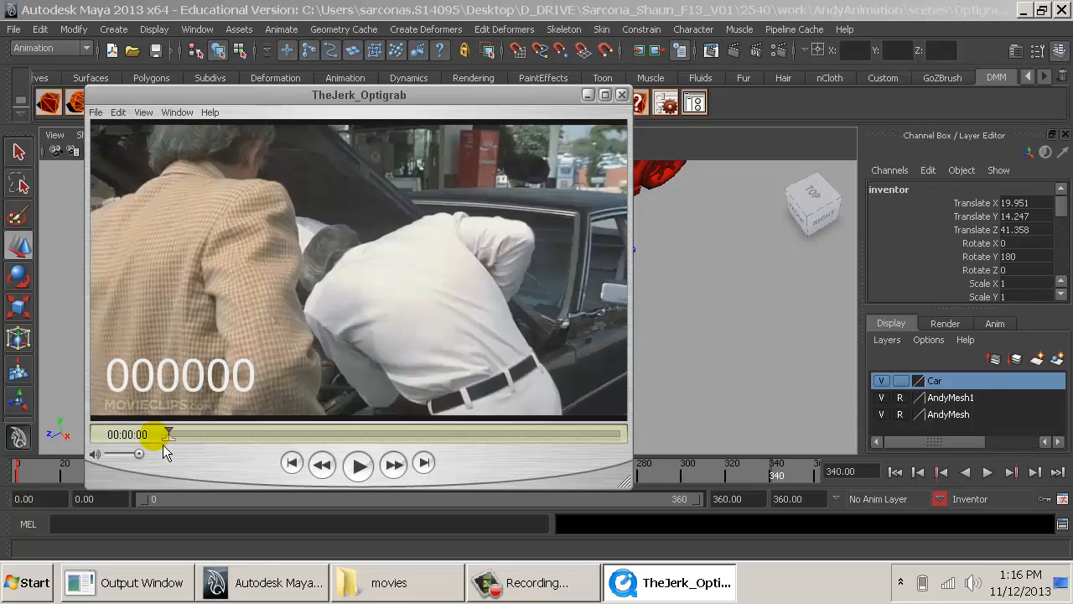
{"action": "key", "text": "Right"}
{"action": "key", "text": "Right"}
{"action": "key", "text": "Right"}
{"action": "key", "text": "Right"}
{"action": "key", "text": "Right"}
{"action": "key", "text": "Right"}
{"action": "key", "text": "Right"}
{"action": "key", "text": "Right"}
{"action": "key", "text": "Right"}
{"action": "key", "text": "Right"}
{"action": "key", "text": "Right"}
{"action": "key", "text": "Right"}
{"action": "key", "text": "Right"}
{"action": "key", "text": "Right"}
{"action": "key", "text": "Right"}
{"action": "key", "text": "Right"}
{"action": "key", "text": "Right"}
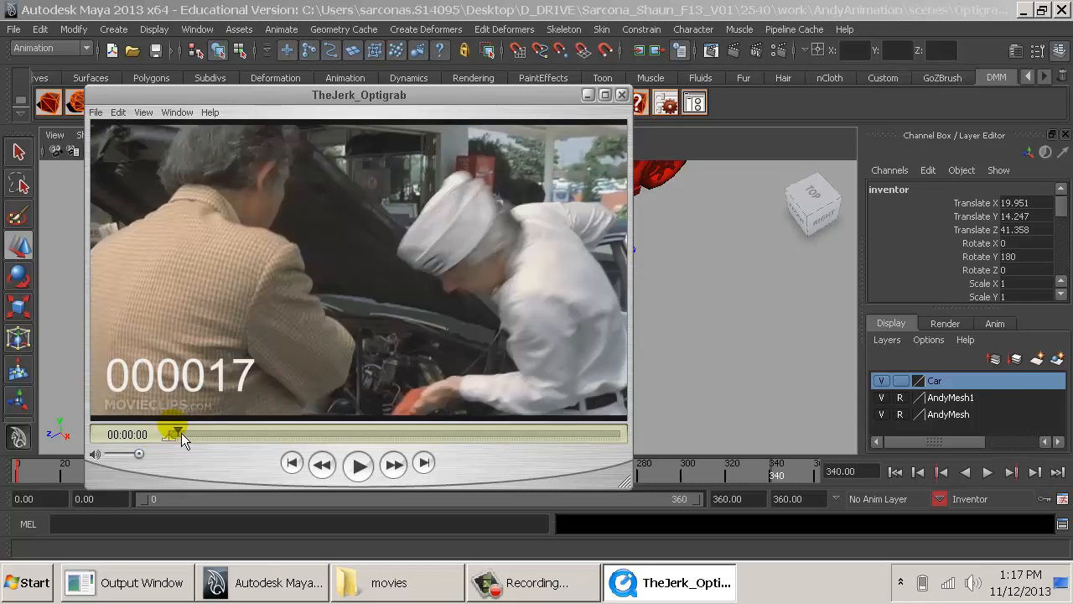
{"action": "key", "text": "Right"}
{"action": "key", "text": "Right"}
{"action": "key", "text": "Right"}
{"action": "key", "text": "Right"}
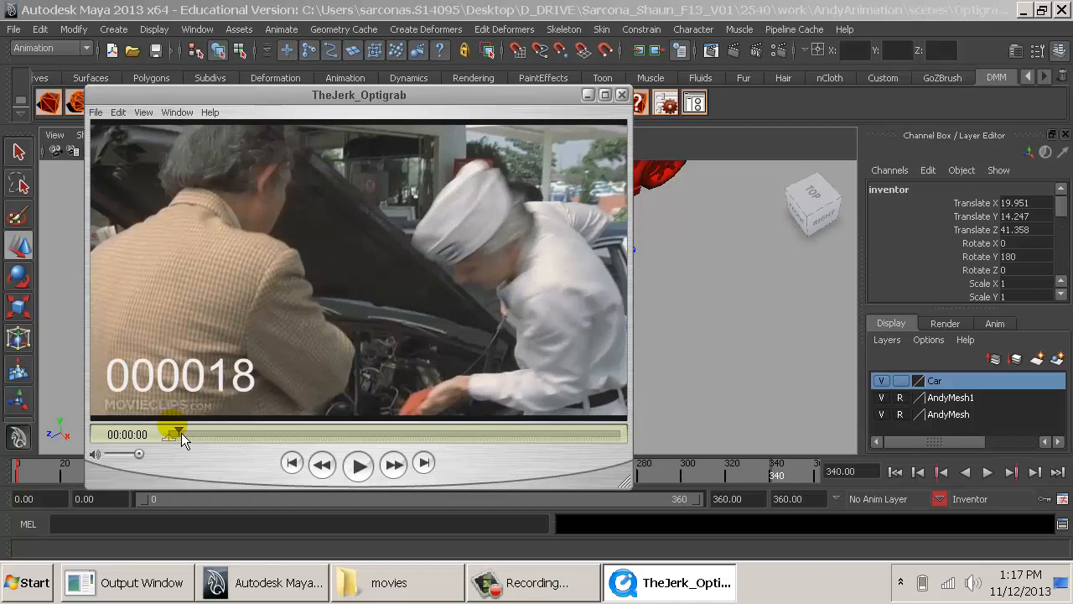
{"action": "key", "text": "Right"}
{"action": "key", "text": "Right"}
{"action": "key", "text": "Right"}
{"action": "key", "text": "Right"}
{"action": "key", "text": "Right"}
{"action": "key", "text": "Right"}
{"action": "key", "text": "Right"}
{"action": "key", "text": "Right"}
{"action": "key", "text": "Right"}
{"action": "key", "text": "Right"}
{"action": "key", "text": "Right"}
{"action": "key", "text": "Right"}
{"action": "key", "text": "Right"}
{"action": "key", "text": "Right"}
{"action": "key", "text": "Right"}
{"action": "key", "text": "Right"}
{"action": "key", "text": "Right"}
{"action": "key", "text": "Right"}
{"action": "key", "text": "Right"}
{"action": "key", "text": "Right"}
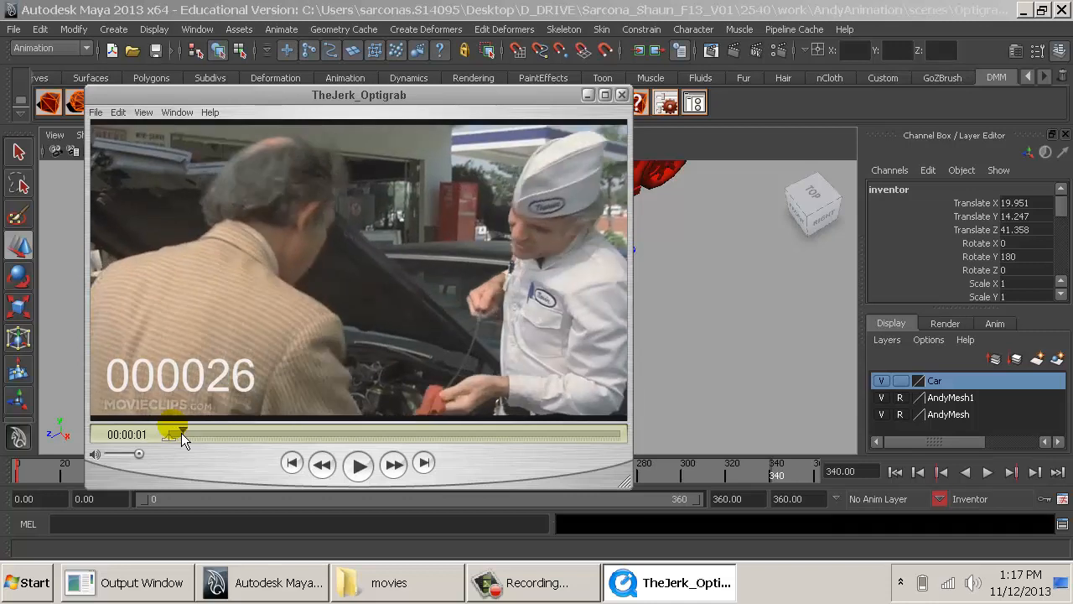
- Examine the inventor taking off his glasses in the reference video, stepping back and forth around frames 70 to 83
{"action": "key", "text": "Right"}
{"action": "key", "text": "Right"}
{"action": "key", "text": "Right"}
{"action": "key", "text": "Right"}
{"action": "key", "text": "Right"}
{"action": "key", "text": "Right"}
{"action": "key", "text": "Right"}
{"action": "key", "text": "Right"}
{"action": "key", "text": "Right"}
{"action": "key", "text": "Right"}
{"action": "key", "text": "Right"}
{"action": "key", "text": "Right"}
{"action": "key", "text": "Right"}
{"action": "key", "text": "Right"}
{"action": "key", "text": "Right"}
{"action": "key", "text": "Right"}
{"action": "key", "text": "Right"}
{"action": "key", "text": "Right"}
{"action": "key", "text": "Right"}
{"action": "key", "text": "Right"}
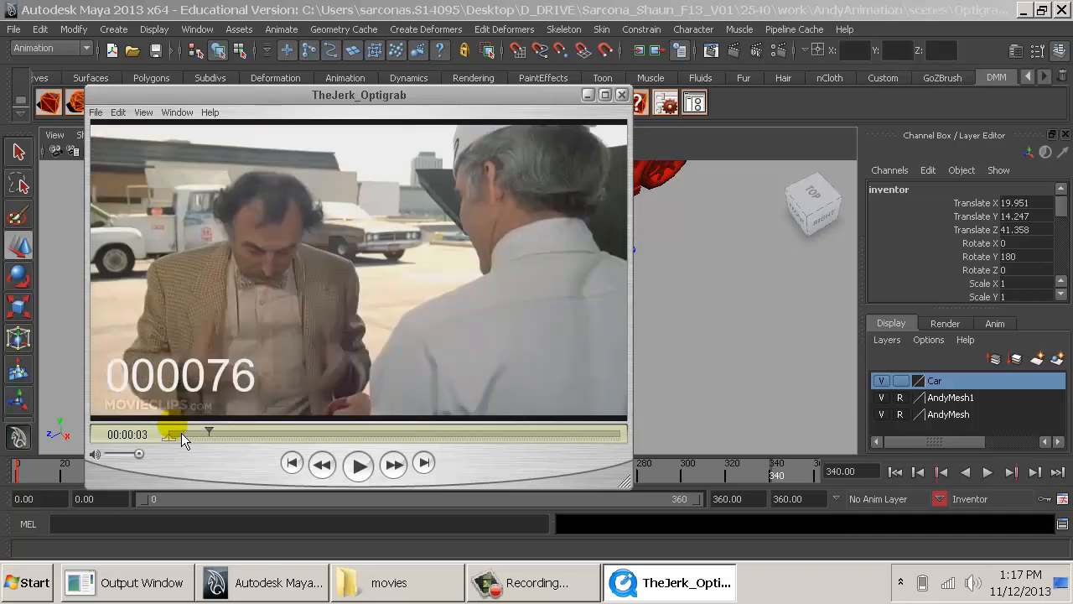
{"action": "key", "text": "Left"}
{"action": "key", "text": "Left"}
{"action": "key", "text": "Left"}
{"action": "key", "text": "Left"}
{"action": "key", "text": "Left"}
{"action": "key", "text": "Left"}
{"action": "key", "text": "Left"}
{"action": "key", "text": "Right"}
{"action": "key", "text": "Right"}
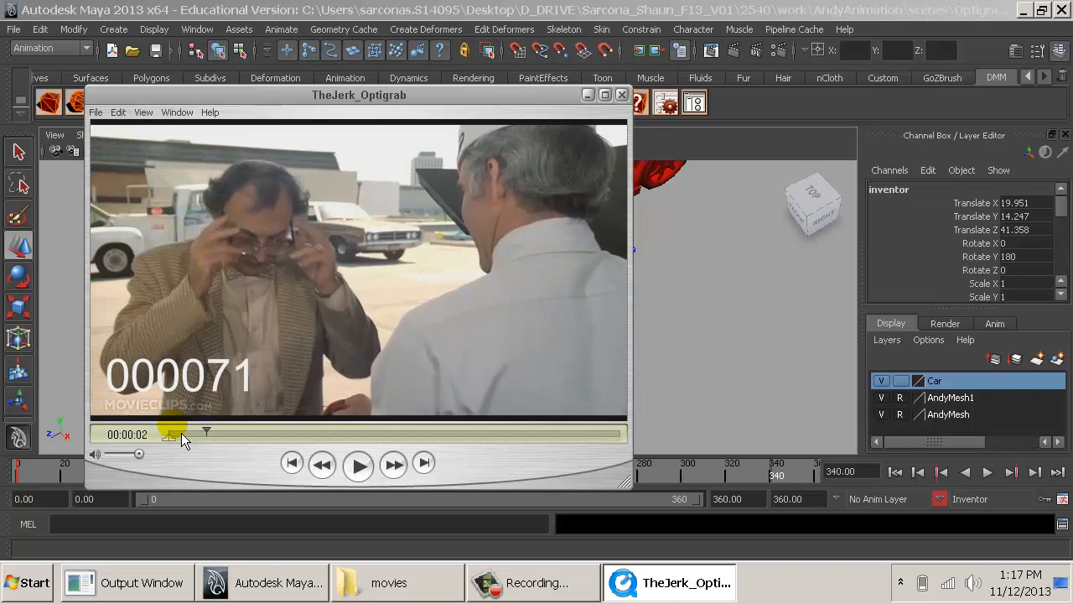
{"action": "key", "text": "Left"}
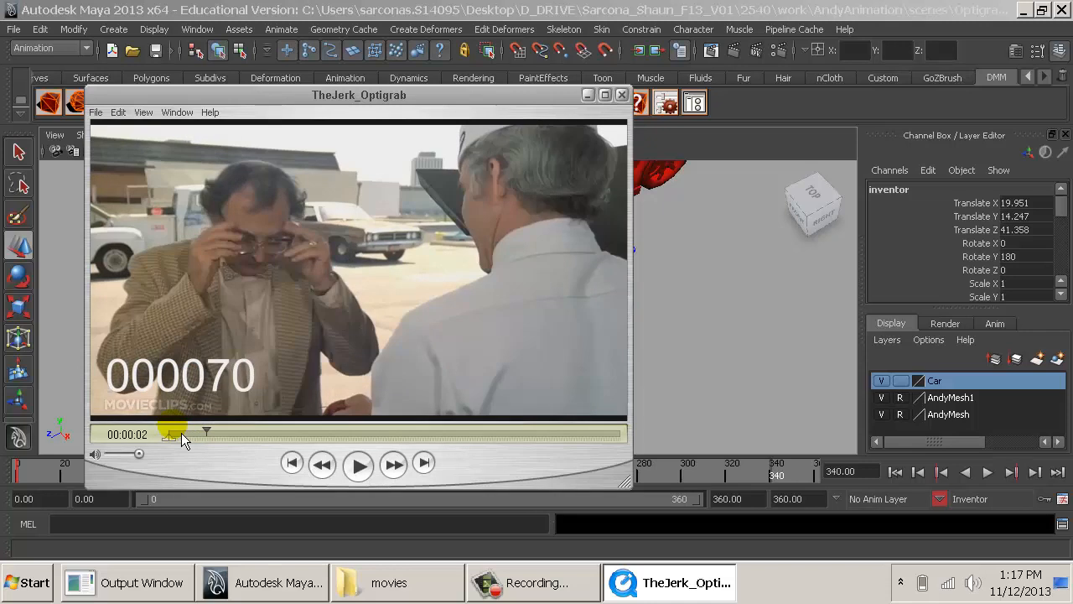
{"action": "key", "text": "Right"}
{"action": "key", "text": "Right"}
{"action": "key", "text": "Right"}
{"action": "key", "text": "Right"}
{"action": "key", "text": "Right"}
{"action": "key", "text": "Right"}
{"action": "key", "text": "Right"}
{"action": "key", "text": "Right"}
{"action": "key", "text": "Right"}
{"action": "key", "text": "Right"}
{"action": "key", "text": "Right"}
{"action": "key", "text": "Right"}
{"action": "key", "text": "Right"}
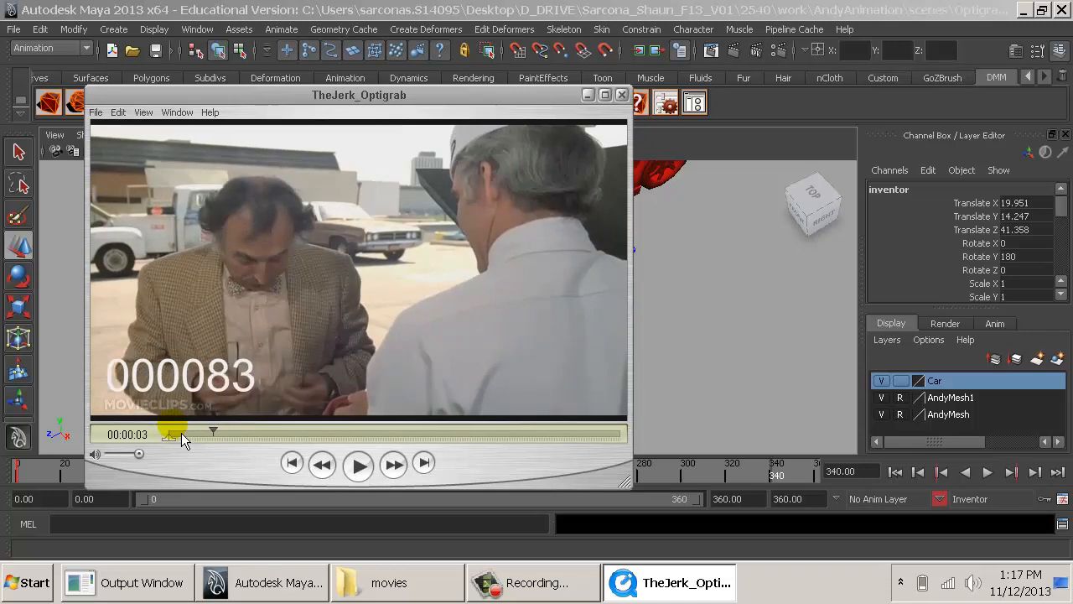
- Examine the inventor's head and hand gestures in the reference video between frames 92 and 185
{"action": "key", "text": "Right"}
{"action": "key", "text": "Right"}
{"action": "key", "text": "Right"}
{"action": "key", "text": "Right"}
{"action": "key", "text": "Right"}
{"action": "key", "text": "Right"}
{"action": "key", "text": "Right"}
{"action": "key", "text": "Right"}
{"action": "key", "text": "Right"}
{"action": "key", "text": "Right"}
{"action": "key", "text": "Right"}
{"action": "key", "text": "Right"}
{"action": "key", "text": "Right"}
{"action": "key", "text": "Right"}
{"action": "key", "text": "Right"}
{"action": "key", "text": "Right"}
{"action": "key", "text": "Right"}
{"action": "key", "text": "Right"}
{"action": "key", "text": "Right"}
{"action": "key", "text": "Right"}
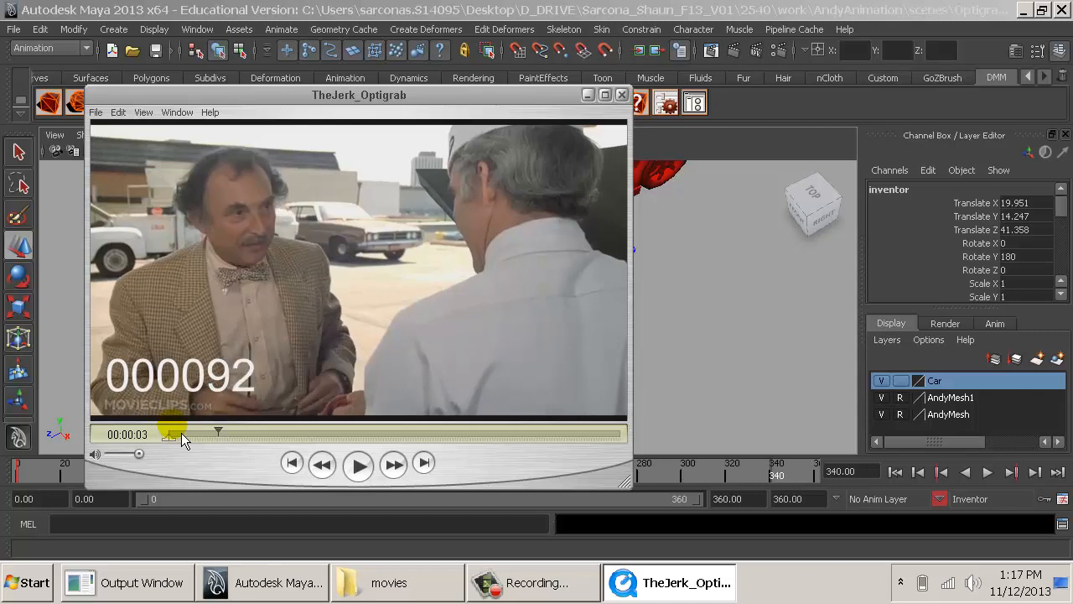
{"action": "key", "text": "Right"}
{"action": "key", "text": "Right"}
{"action": "key", "text": "Right"}
{"action": "key", "text": "Right"}
{"action": "key", "text": "Right"}
{"action": "key", "text": "Right"}
{"action": "key", "text": "Right"}
{"action": "key", "text": "Right"}
{"action": "key", "text": "Right"}
{"action": "key", "text": "Right"}
{"action": "key", "text": "Right"}
{"action": "key", "text": "Right"}
{"action": "key", "text": "Right"}
{"action": "key", "text": "Right"}
{"action": "key", "text": "Right"}
{"action": "key", "text": "Right"}
{"action": "key", "text": "Right"}
{"action": "key", "text": "Right"}
{"action": "key", "text": "Right"}
{"action": "key", "text": "Right"}
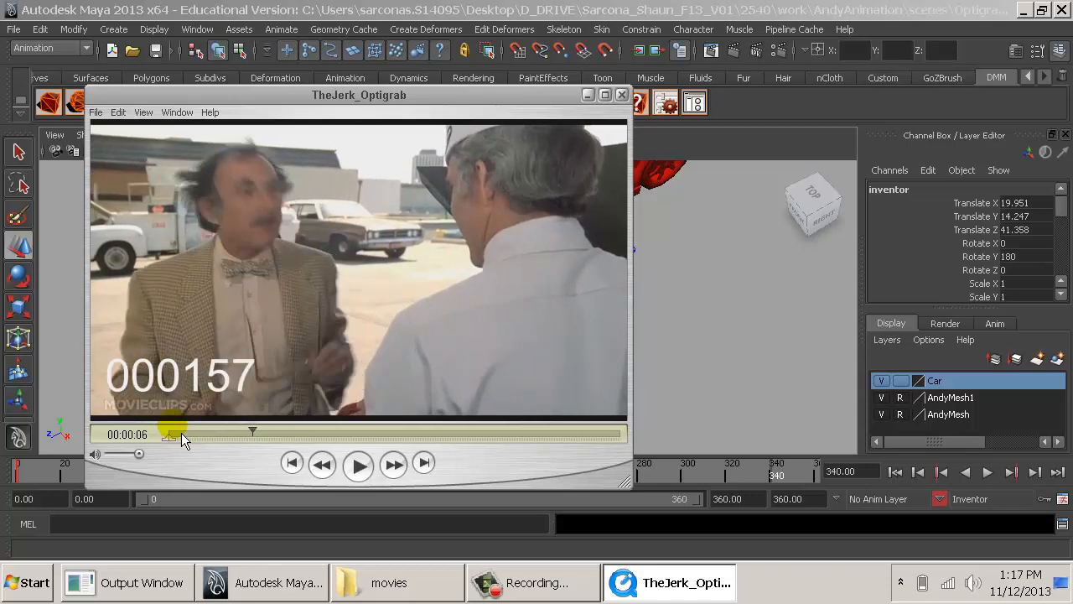
{"action": "left_click", "coordinate": [242, 433]}
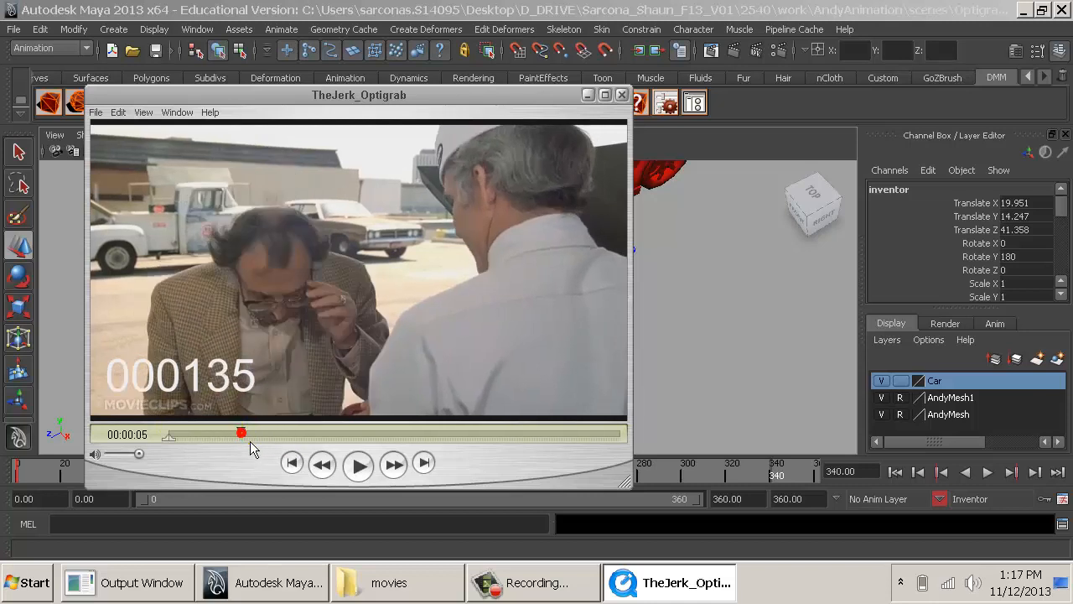
{"action": "left_click_drag", "start_coordinate": [250, 441], "coordinate": [268, 442]}
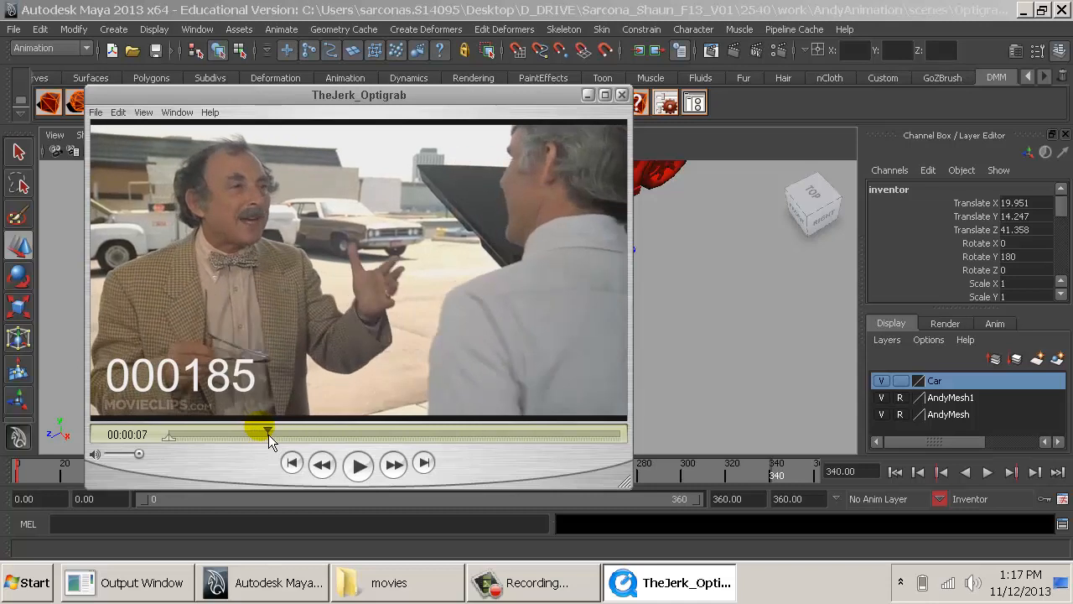
- Examine the inventor's turn and outstretched arm gesture in the reference video, stepping back and forth between frames 185 and 209
{"action": "left_click", "coordinate": [268, 434]}
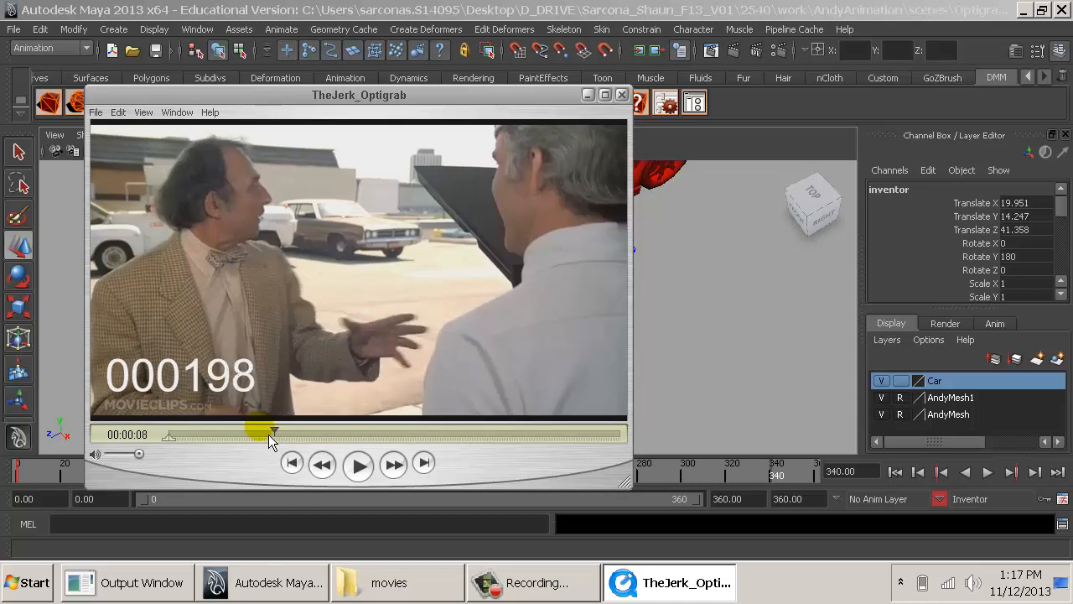
{"action": "key", "text": "Left"}
{"action": "key", "text": "Right"}
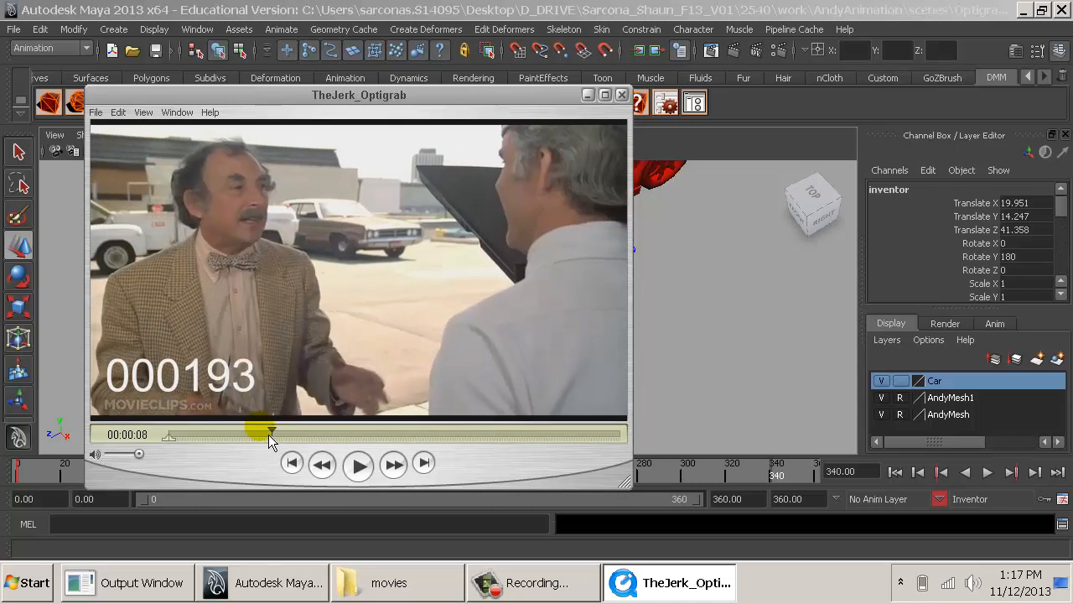
{"action": "key", "text": "Right"}
{"action": "key", "text": "Right"}
{"action": "key", "text": "Right"}
{"action": "key", "text": "Right"}
{"action": "key", "text": "Right"}
{"action": "key", "text": "Right"}
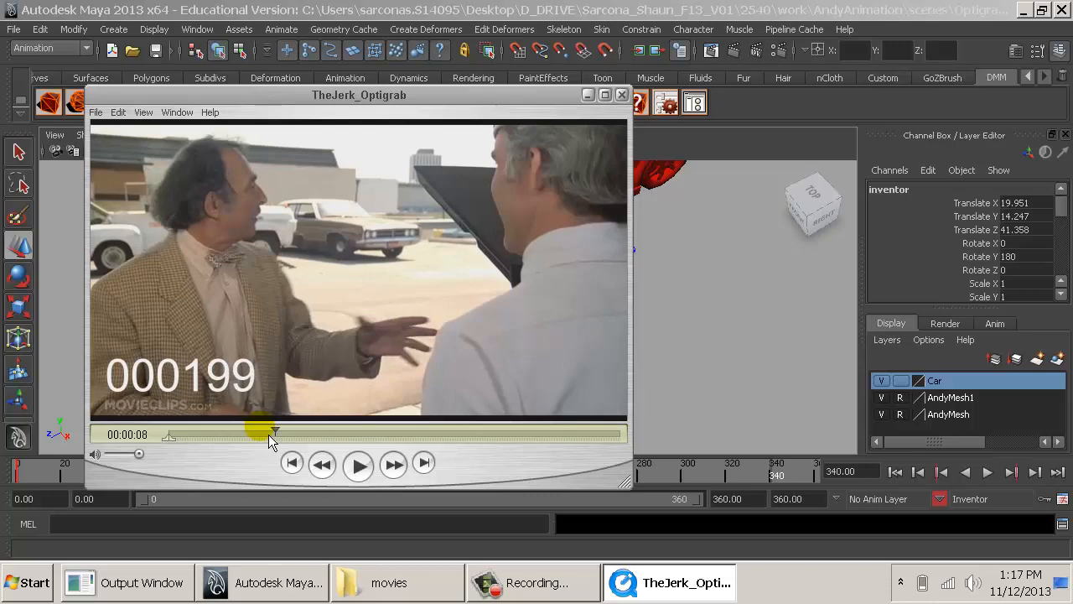
{"action": "key", "text": "Right"}
{"action": "key", "text": "Right"}
{"action": "key", "text": "Right"}
{"action": "key", "text": "Right"}
{"action": "key", "text": "Right"}
{"action": "key", "text": "Right"}
{"action": "key", "text": "Right"}
{"action": "key", "text": "Right"}
{"action": "key", "text": "Right"}
{"action": "key", "text": "Right"}
{"action": "key", "text": "Right"}
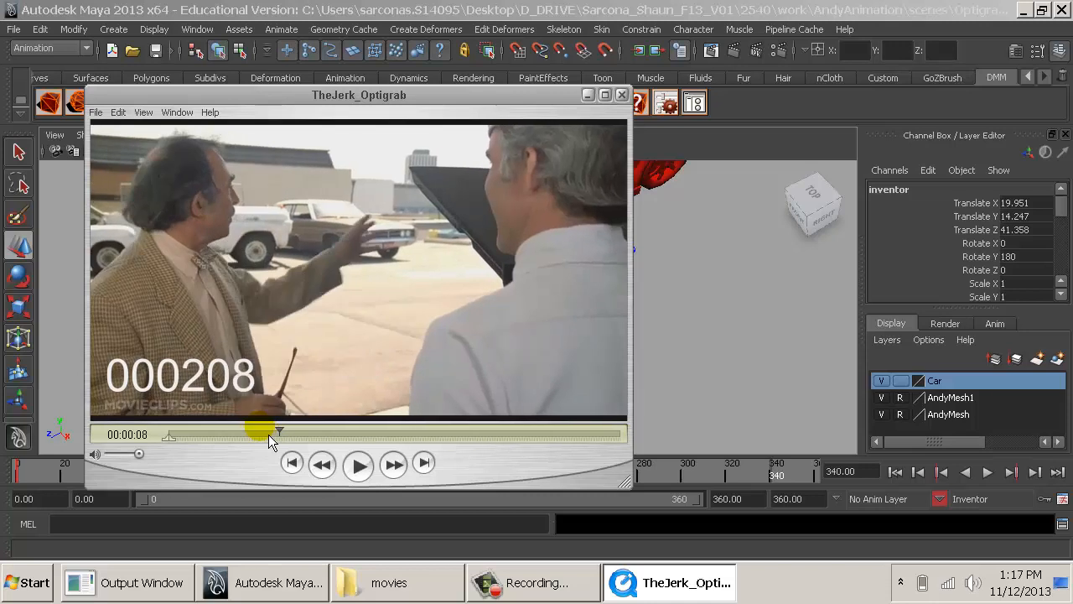
{"action": "key", "text": "Left"}
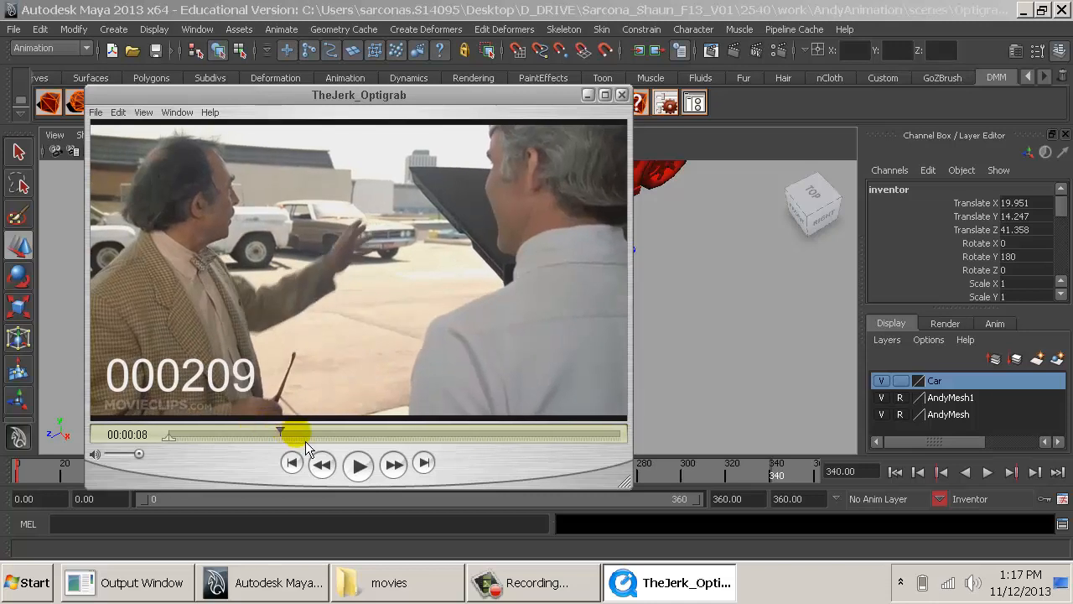
- Skim the reference video beyond frame 209, rewind it to frame 0 and close it, leaving nothing selected in the Maya scene
{"action": "left_click", "coordinate": [297, 433]}
{"action": "left_click_drag", "start_coordinate": [296, 432], "coordinate": [319, 441]}
{"action": "left_click_drag", "start_coordinate": [331, 440], "coordinate": [52, 437]}
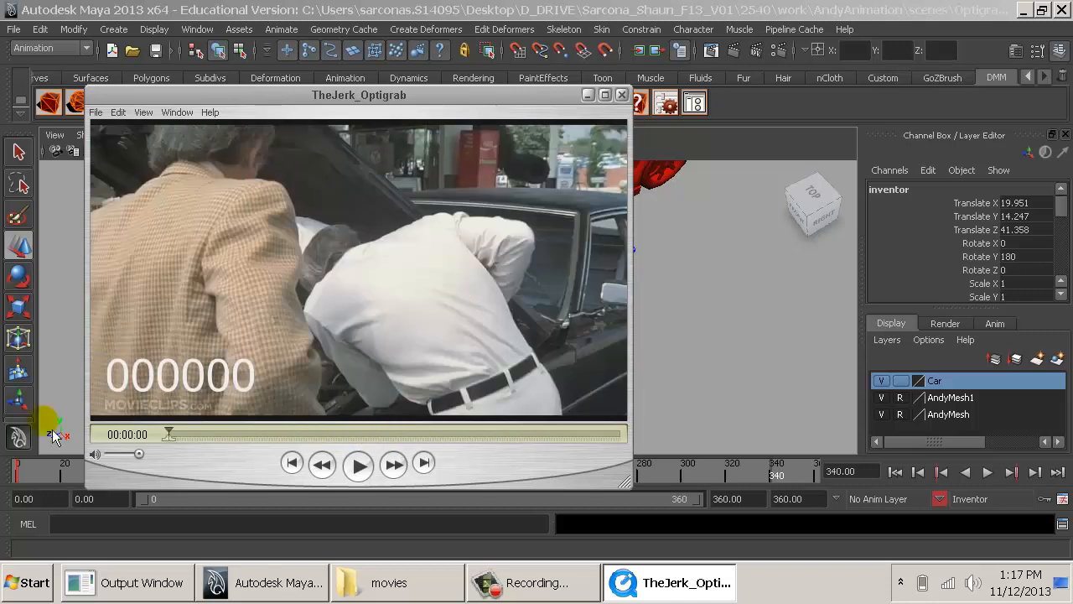
{"action": "left_click", "coordinate": [621, 95]}
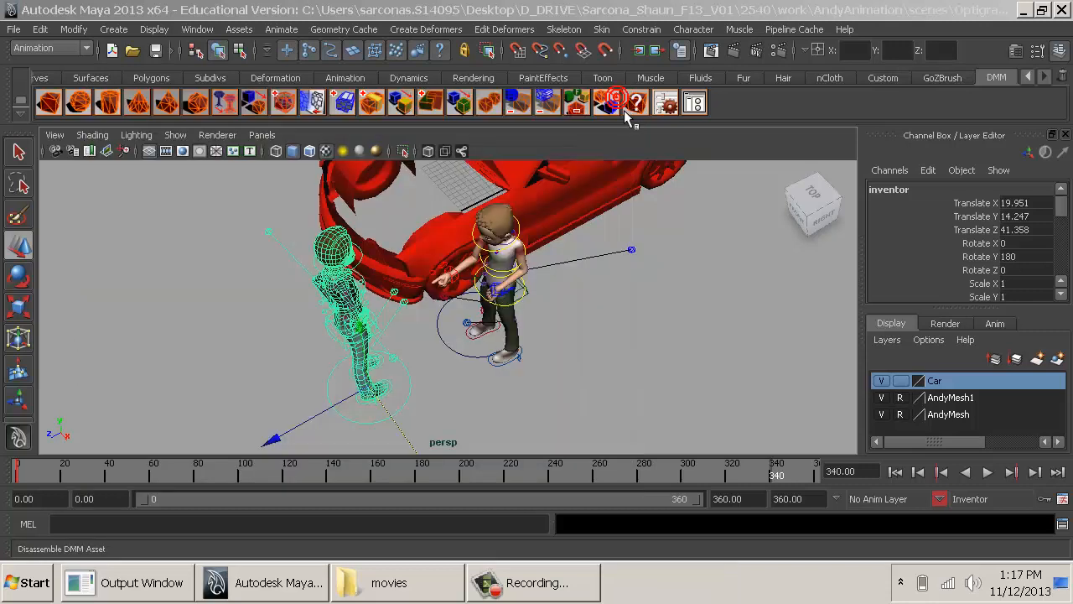
{"action": "left_click", "coordinate": [686, 362]}
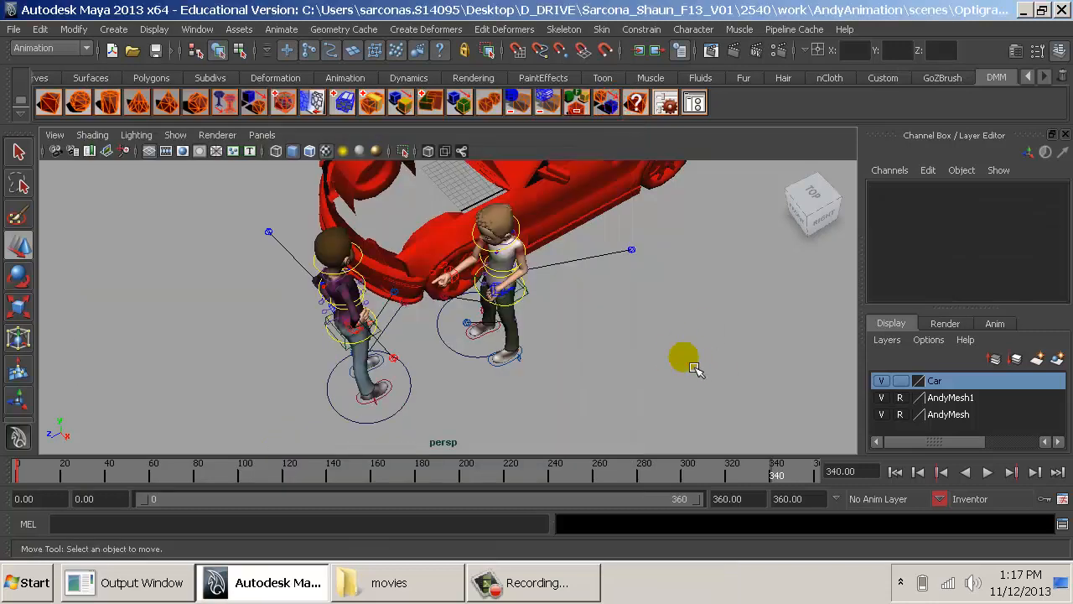
- Save the scene as a new version named Optigrab_04_StevePose1.mb in the project's scenes folder
{"action": "left_click", "coordinate": [14, 29]}
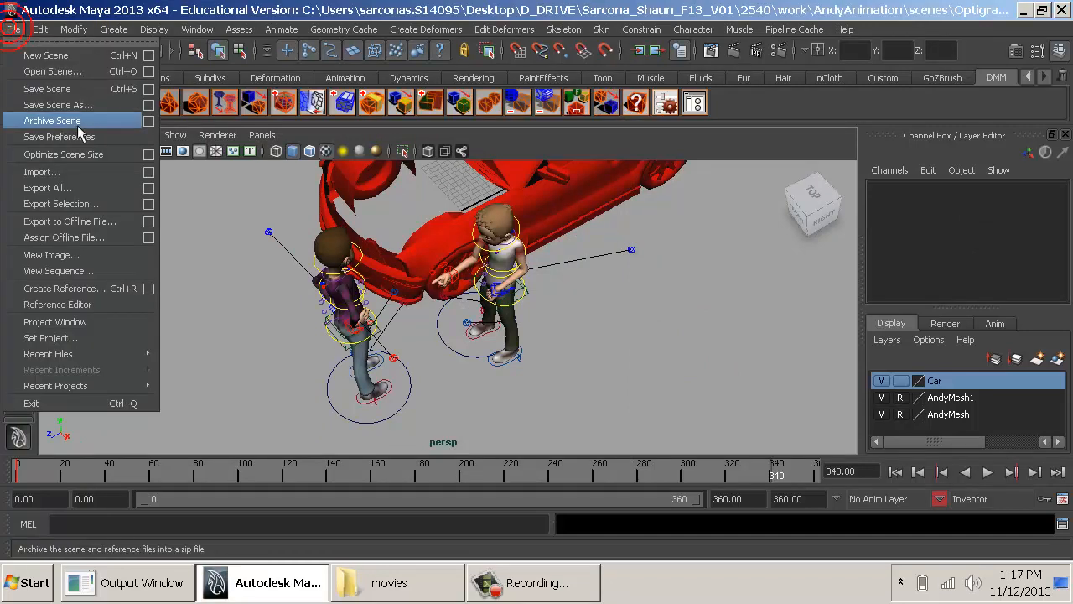
{"action": "left_click", "coordinate": [50, 105]}
{"action": "left_click", "coordinate": [251, 197]}
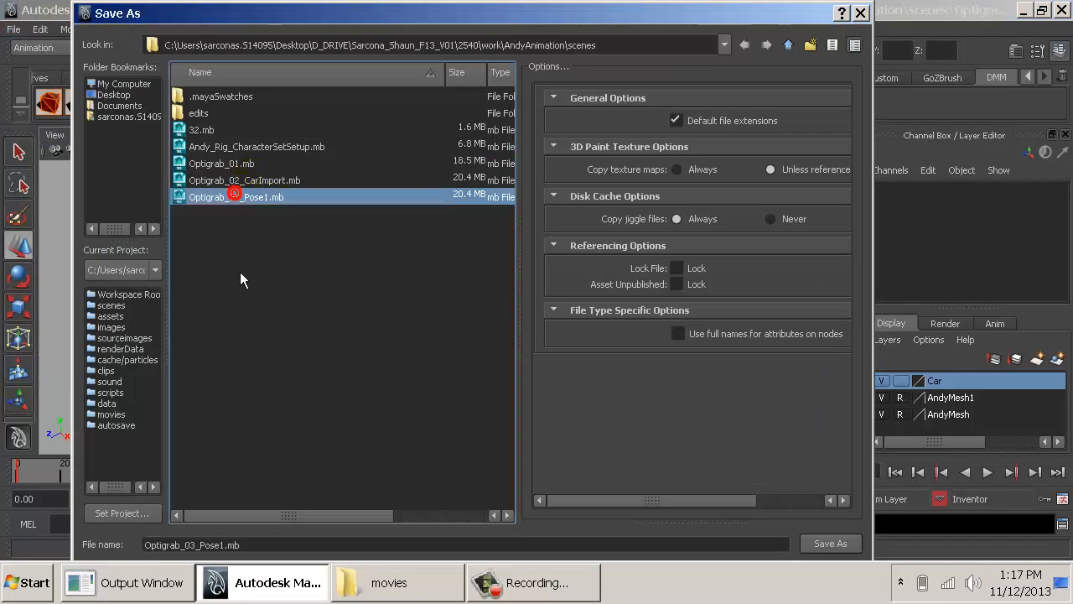
{"action": "left_click", "coordinate": [193, 546]}
{"action": "type", "text": "4"}
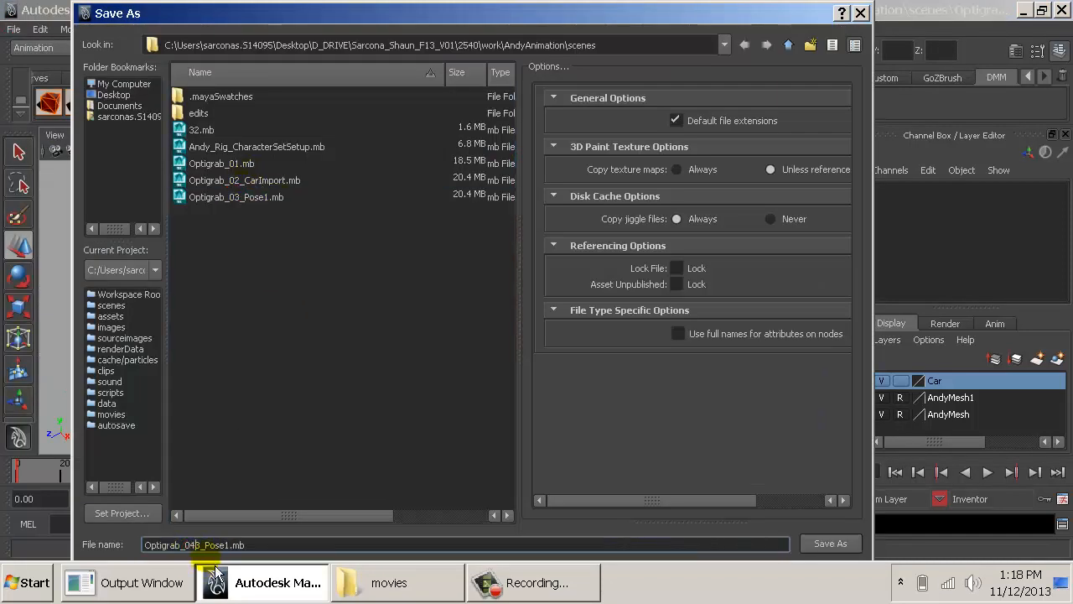
{"action": "key", "text": "Delete"}
{"action": "double_click", "coordinate": [219, 549]}
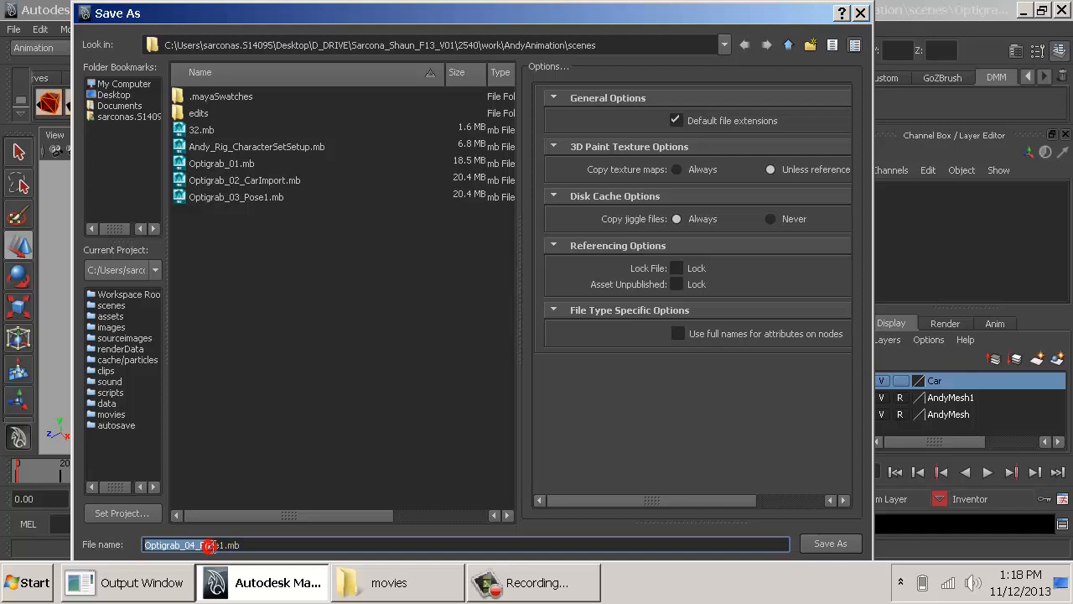
{"action": "key", "text": "Left"}
{"action": "key", "text": "BackSpace"}
{"action": "key", "text": "BackSpace"}
{"action": "key", "text": "BackSpace"}
{"action": "key", "text": "BackSpace"}
{"action": "type", "text": "S"}
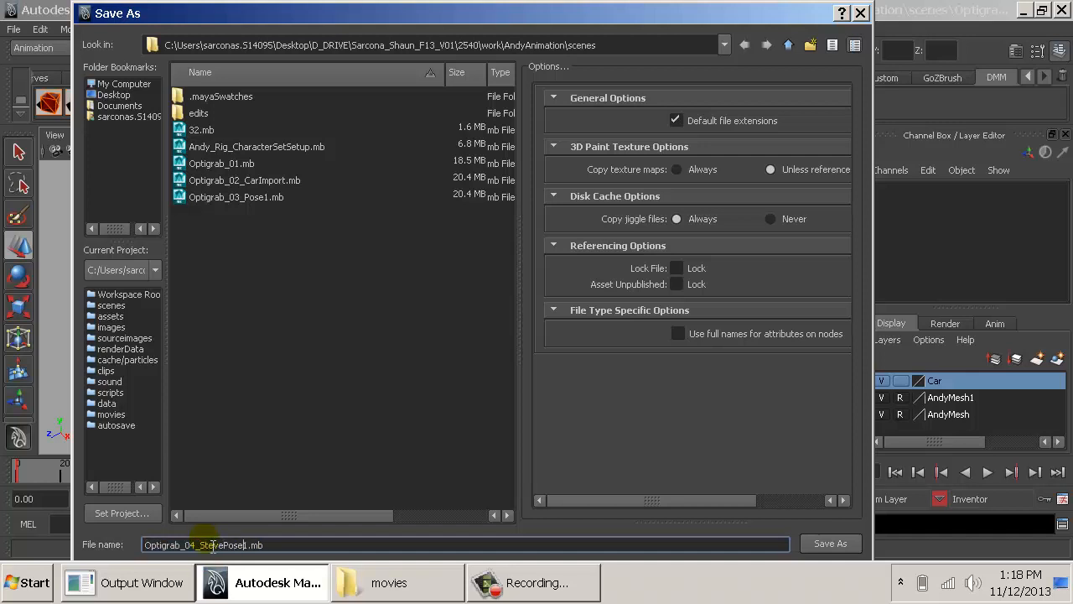
{"action": "key", "text": "Return"}
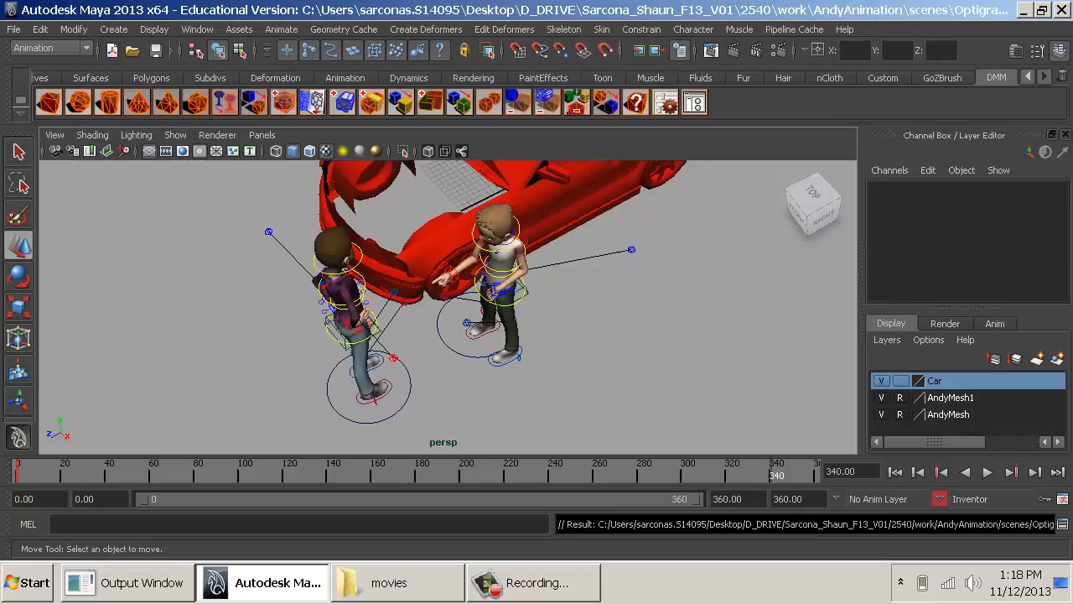